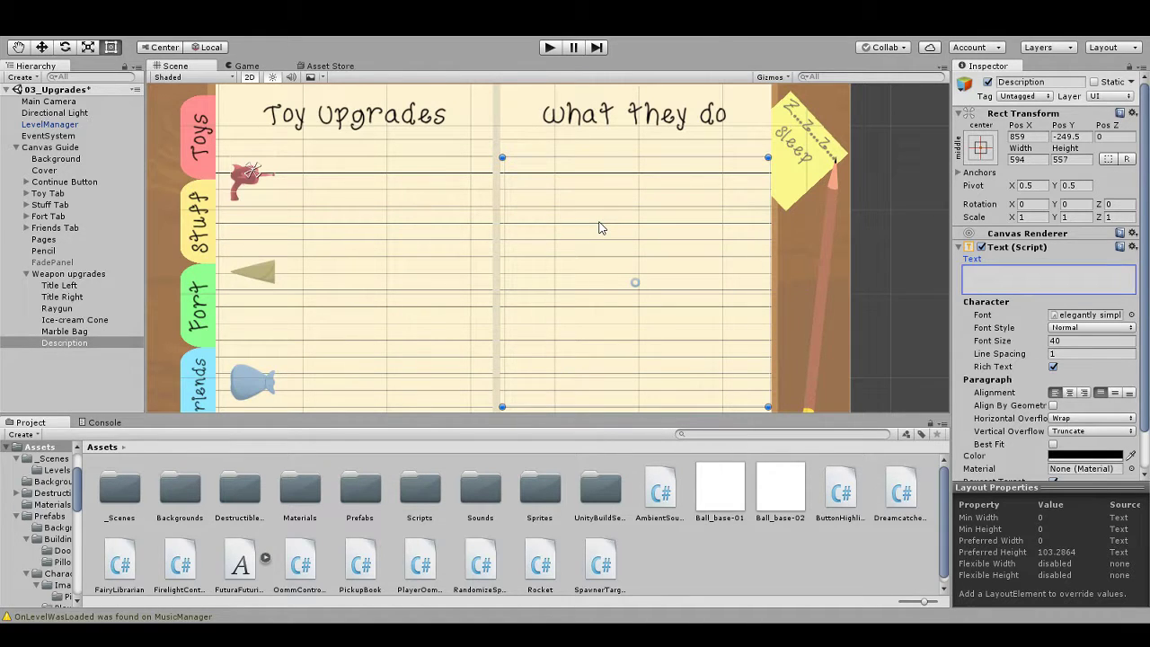
pyautogui.click(601, 227)
pyautogui.doubleClick(72, 342)
pyautogui.click(86, 331)
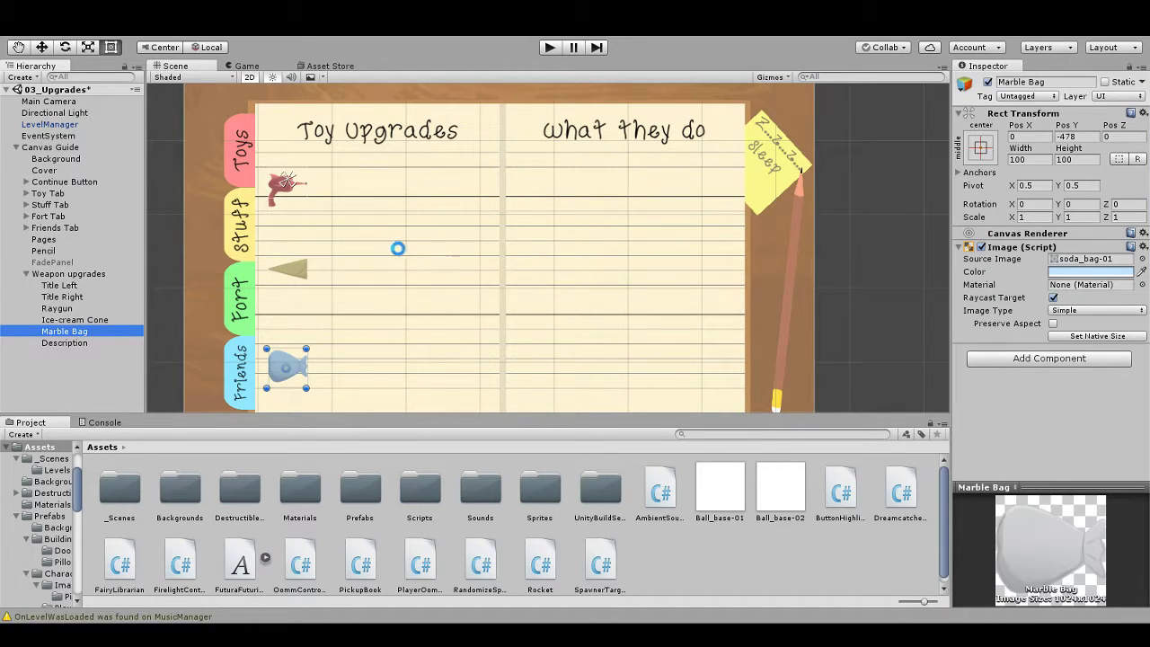
pyautogui.scroll(4, 379, 266)
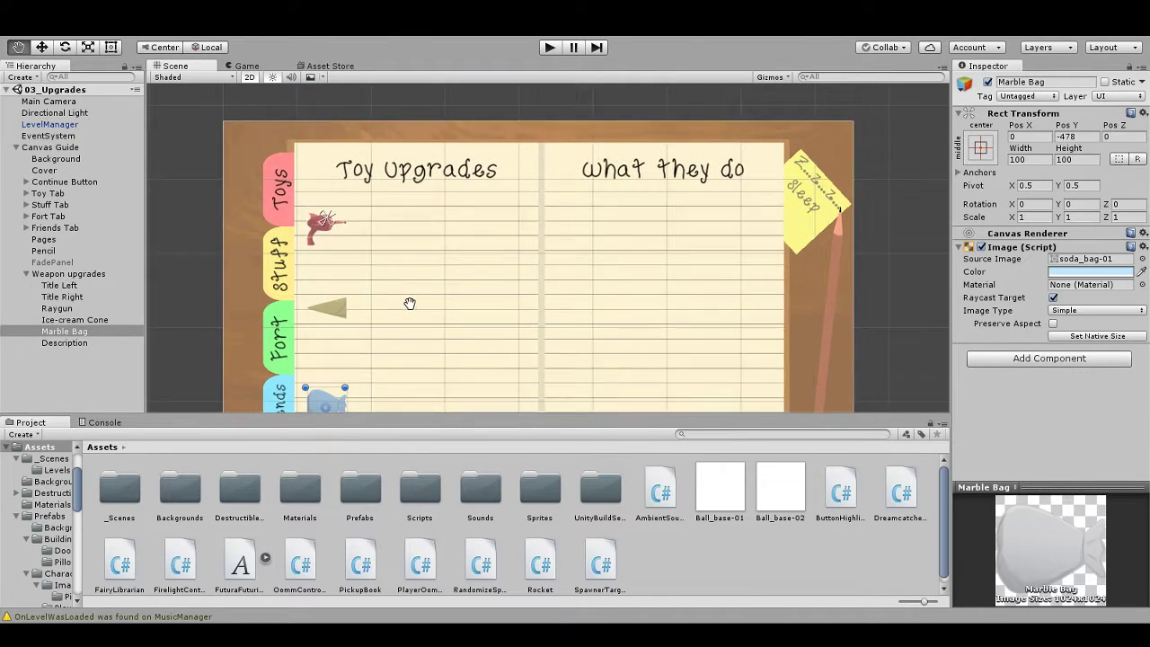
pyautogui.scroll(-1, 447, 257)
pyautogui.scroll(1, 450, 266)
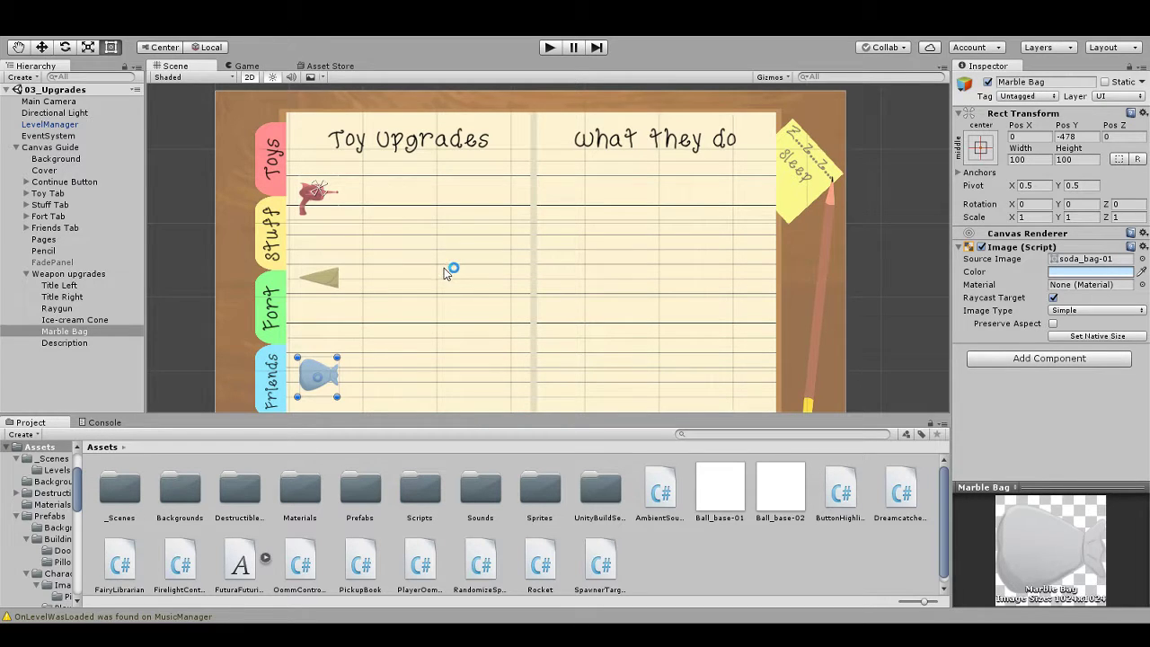
pyautogui.scroll(4, 449, 270)
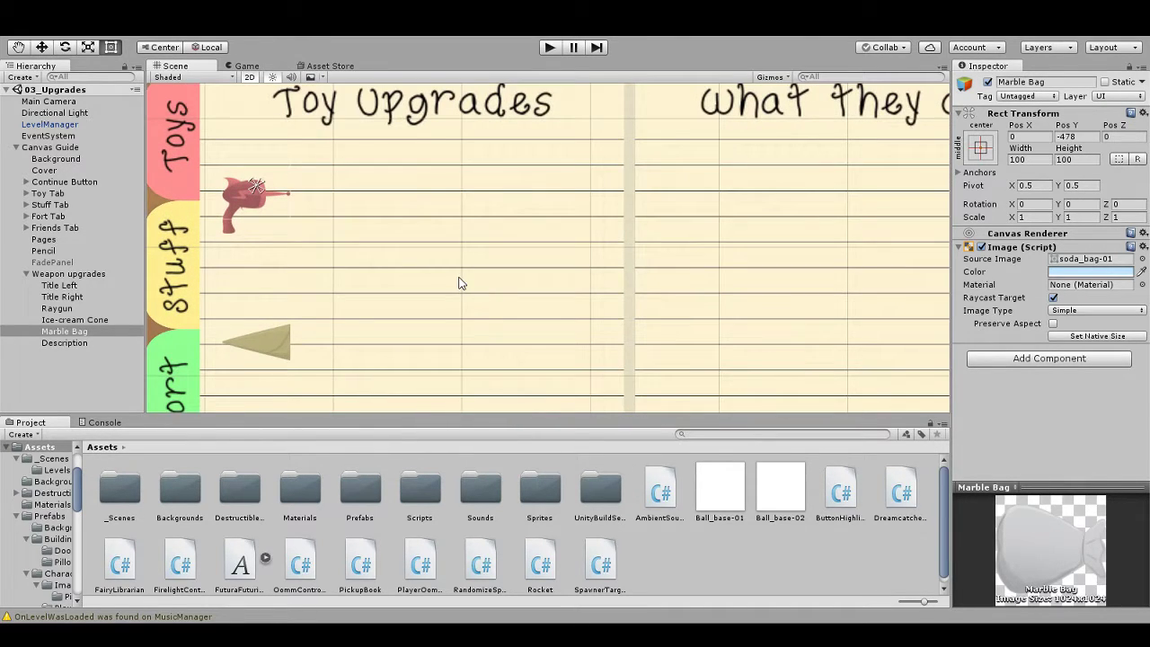
pyautogui.scroll(1, 458, 284)
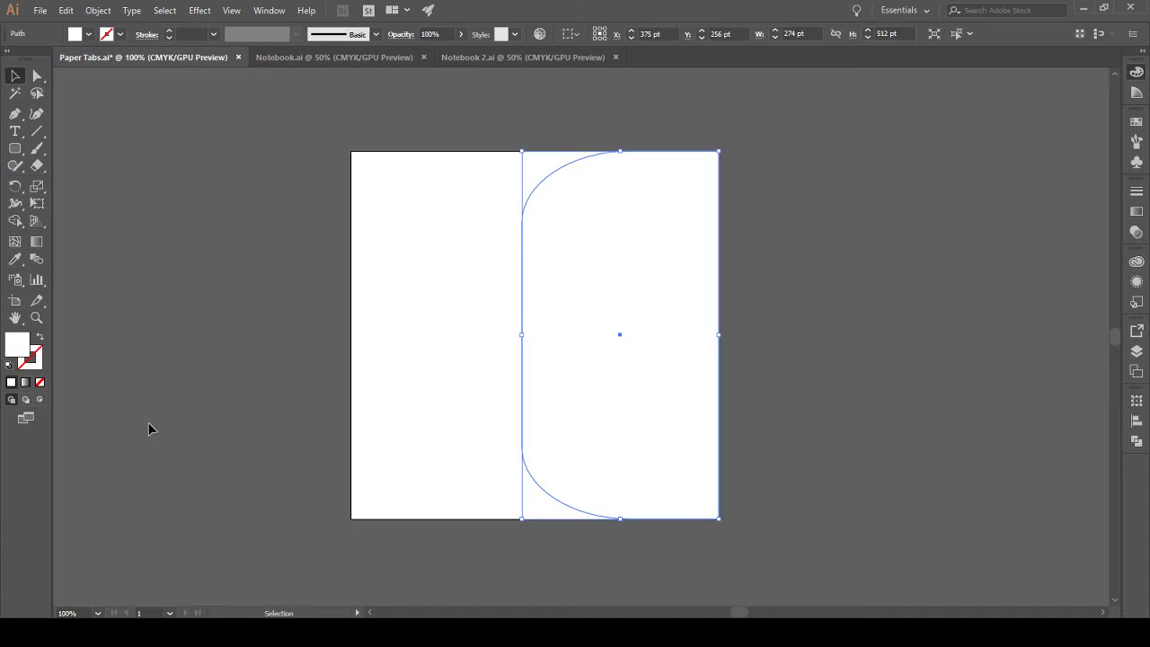
# Step: Switch to Illustrator and draw a 512 pt circle that fills the Paper Tabs.ai artboard
pyautogui.click(250, 323)
pyautogui.click(16, 148)
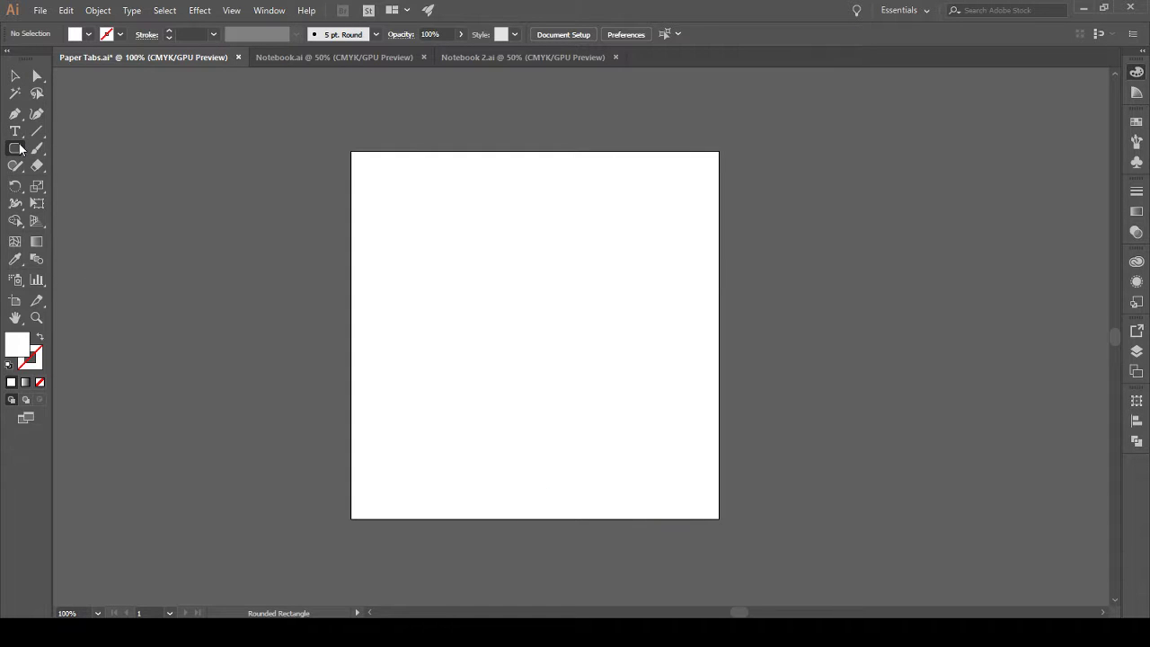
pyautogui.press('l')
pyautogui.moveTo(351, 151); pyautogui.dragTo(719, 517)
pyautogui.click(15, 75)
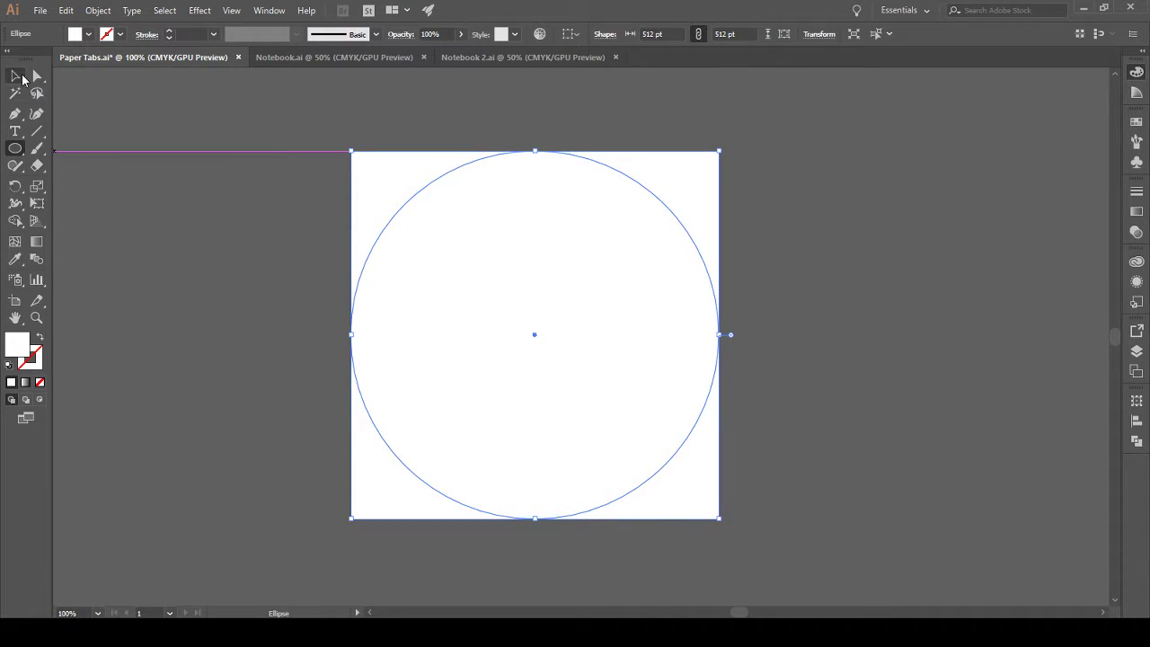
# Step: Give the circle a black outline with no fill and shrink it around its centre to about 496 pt
pyautogui.click(39, 338)
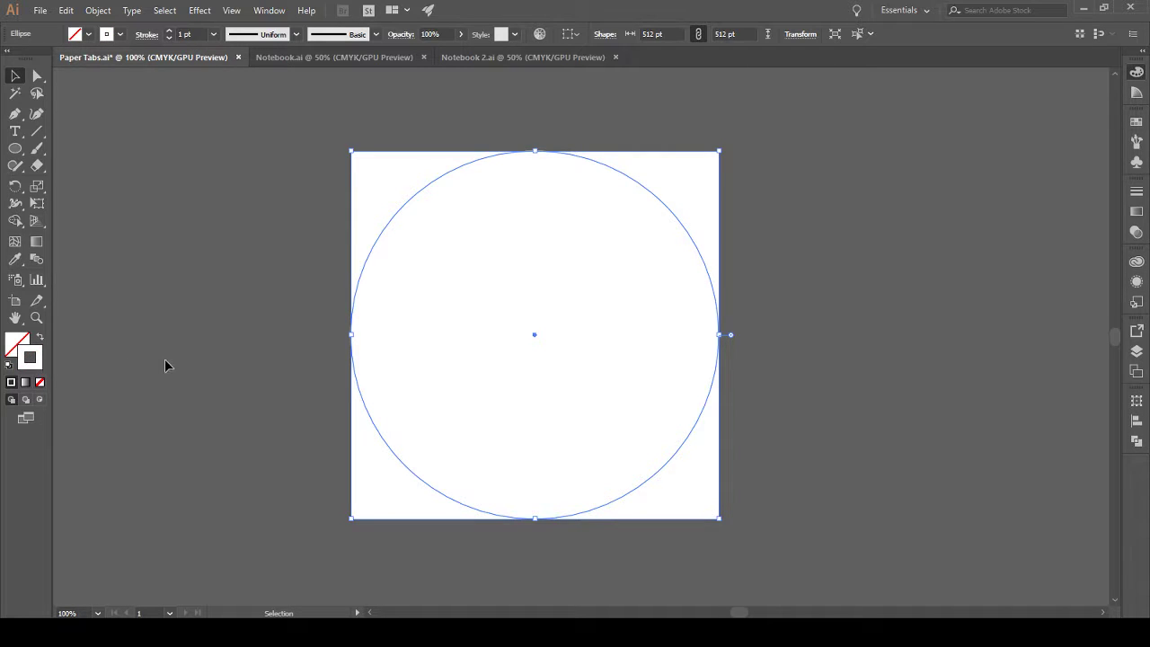
pyautogui.press('x')
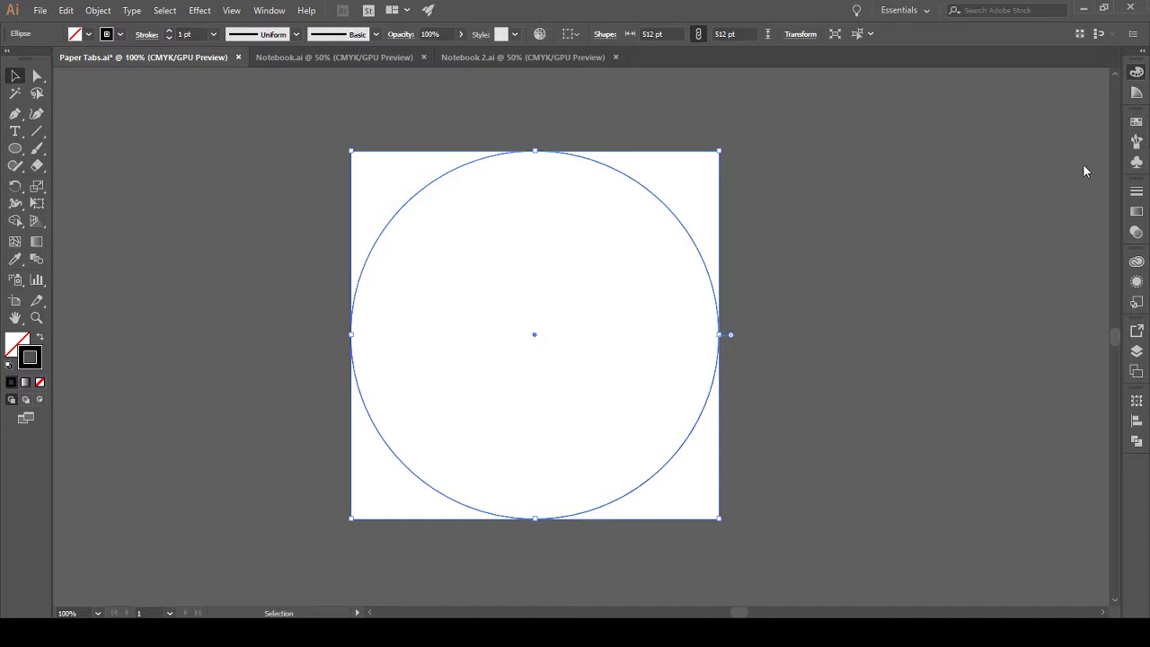
pyautogui.click(791, 339)
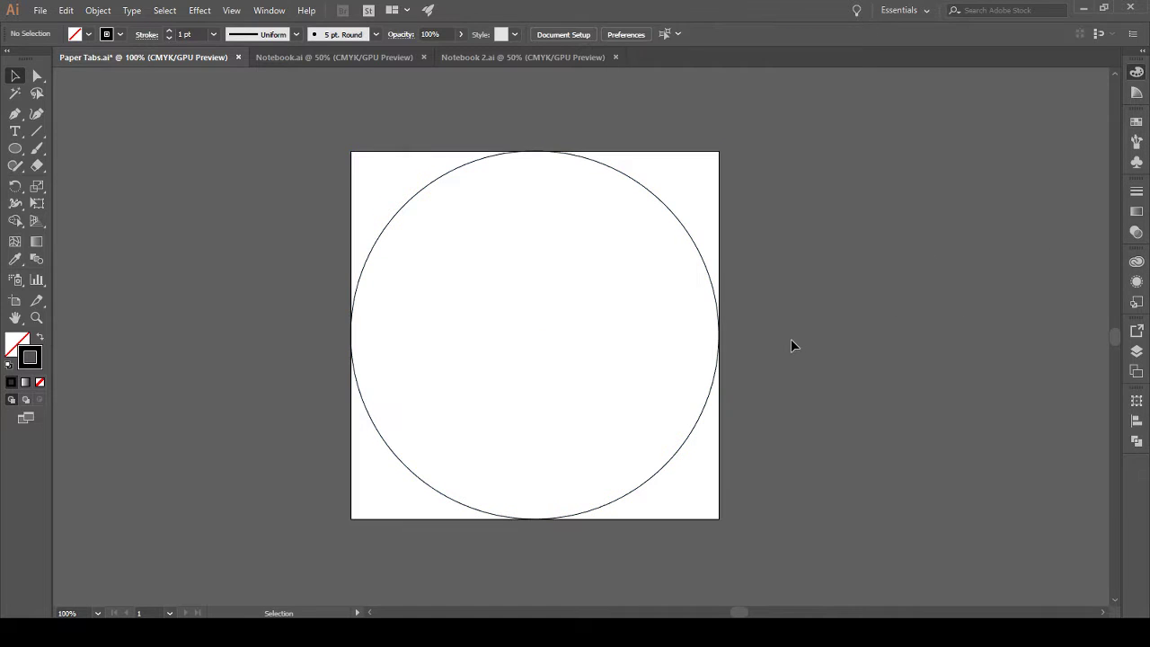
pyautogui.click(360, 282)
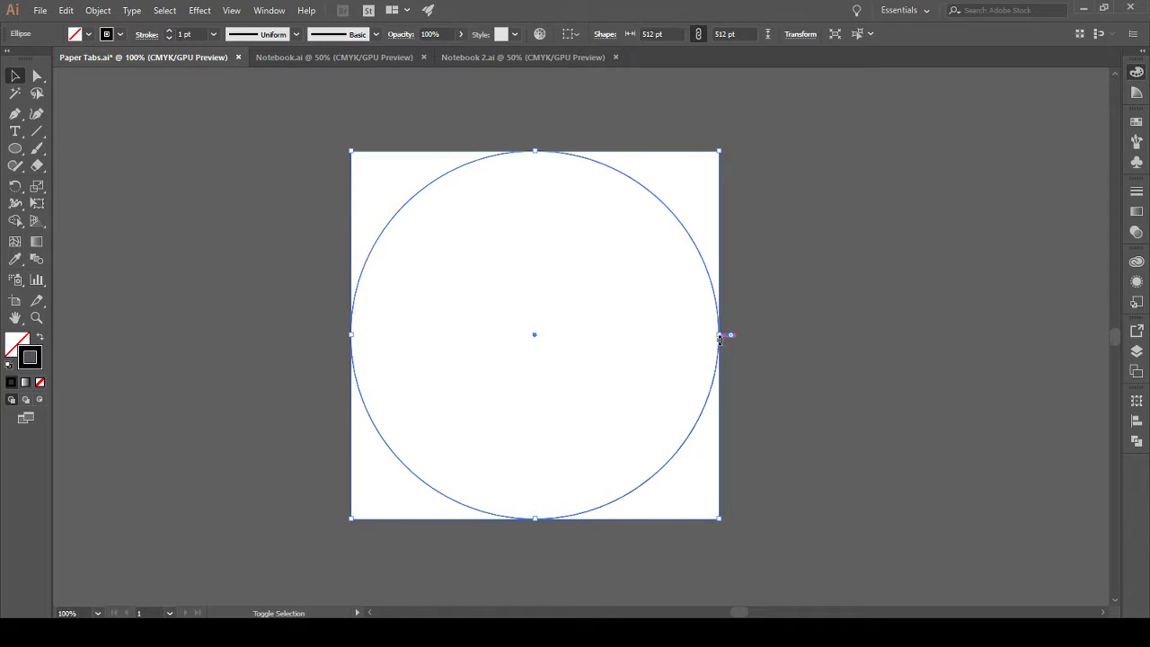
pyautogui.moveTo(720, 338); pyautogui.dragTo(714, 342)
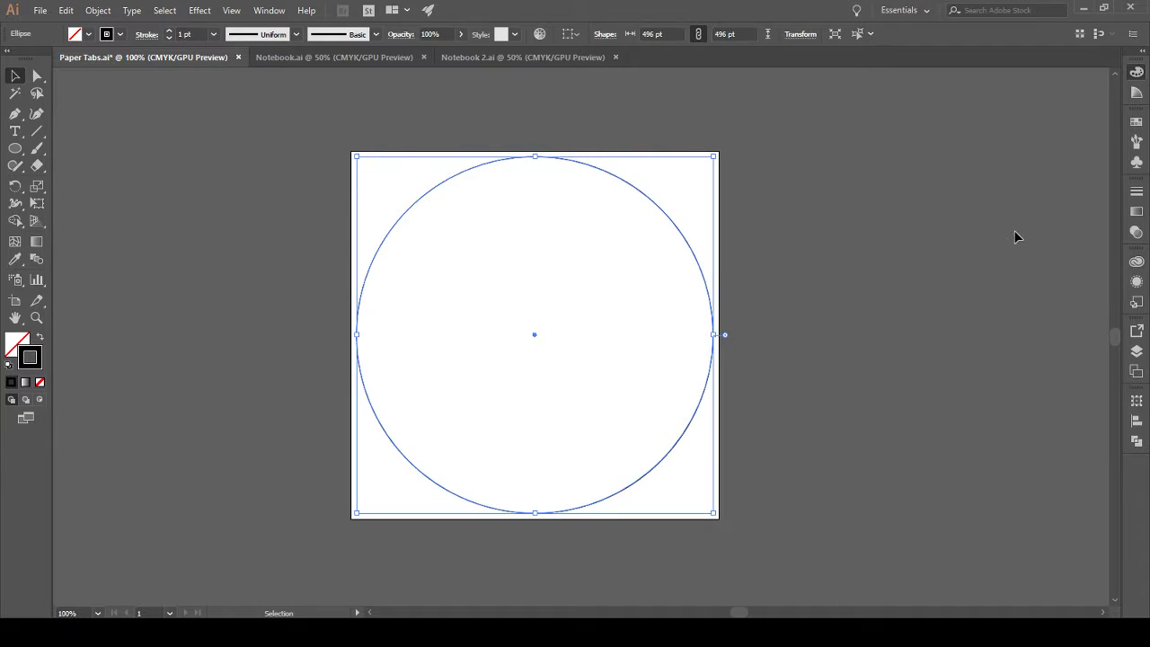
# Step: Thicken the circle's black outline to 10 pt and deselect it
pyautogui.click(1137, 191)
pyautogui.press('Up')
pyautogui.press('Up')
pyautogui.press('Up')
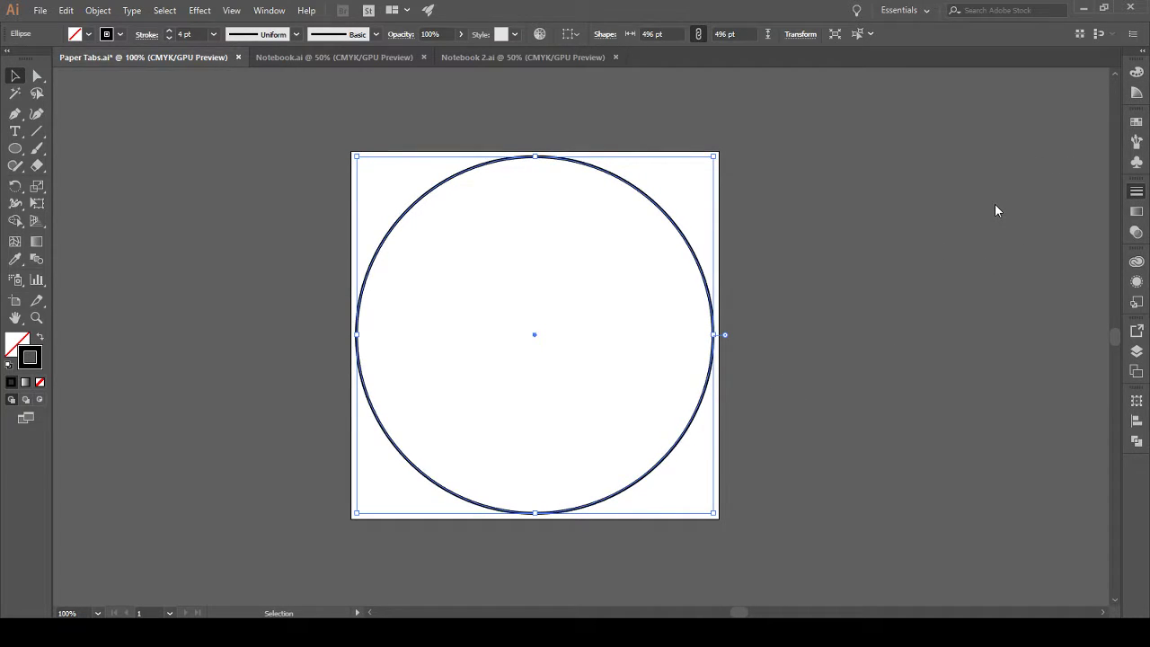
pyautogui.press('Up')
pyautogui.press('Up')
pyautogui.press('Up')
pyautogui.press('Up')
pyautogui.press('Up')
pyautogui.press('Up')
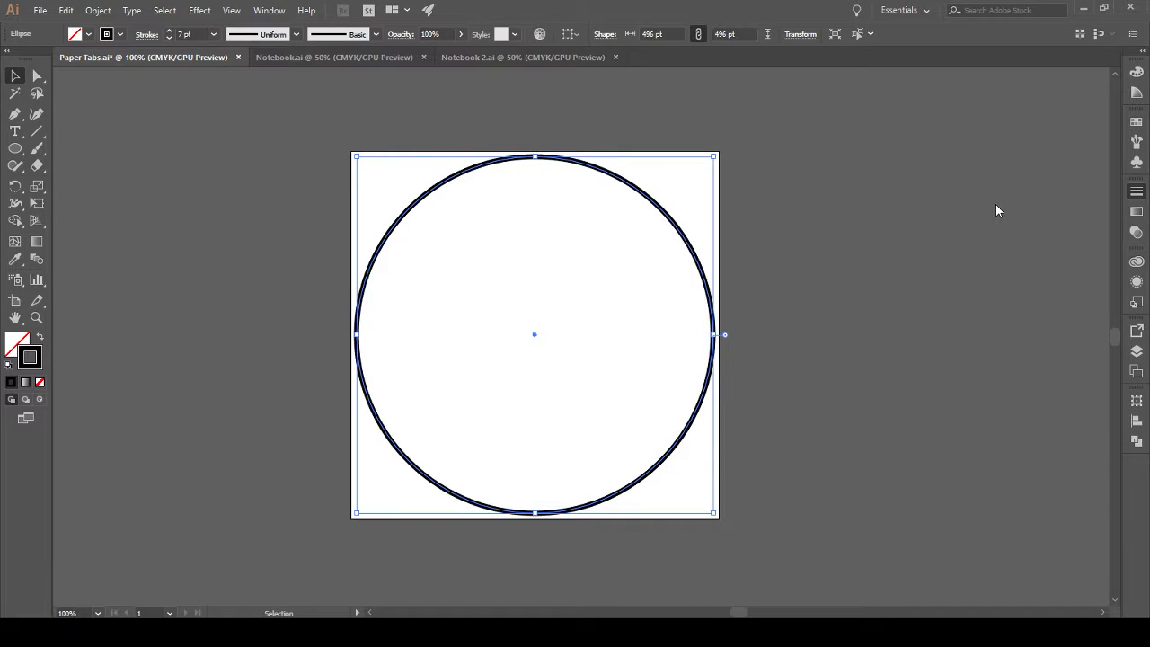
pyautogui.click(818, 378)
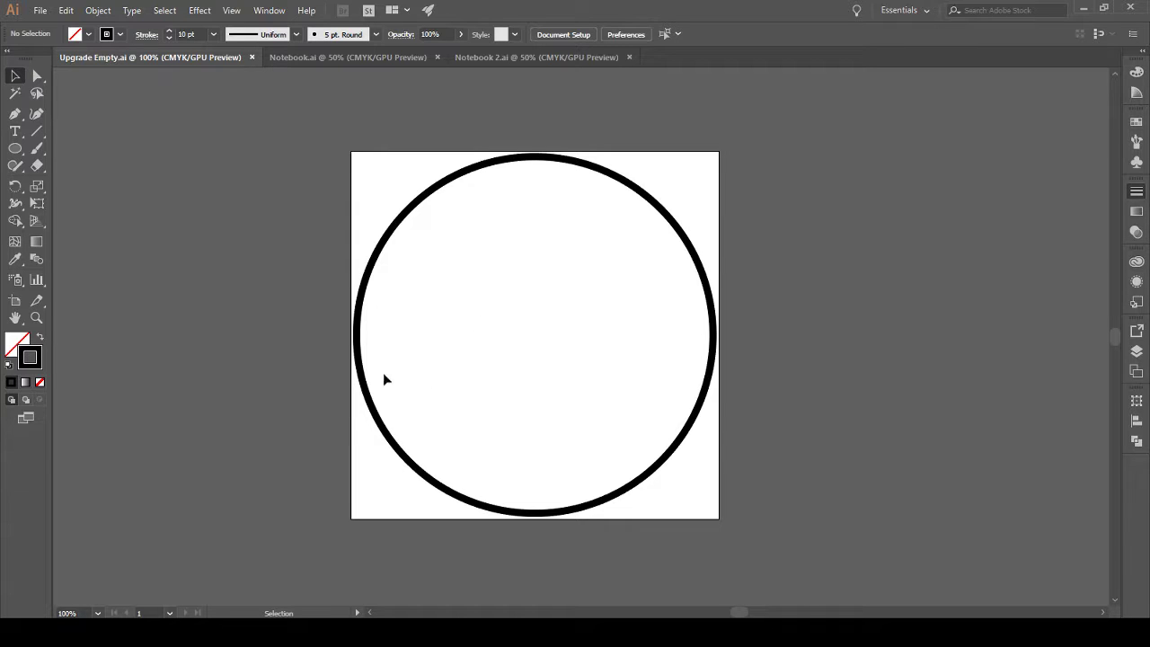
# Step: Replace the circle's outline with a white-to-black radial gradient fill and widen its white centre
pyautogui.click(358, 364)
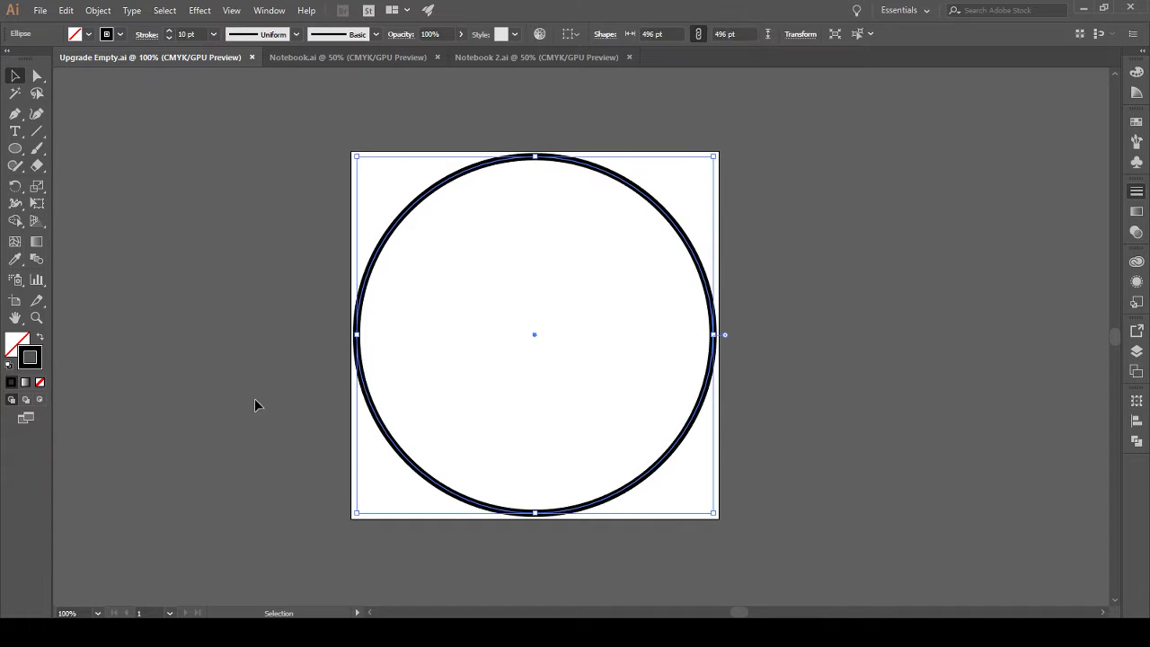
pyautogui.click(40, 338)
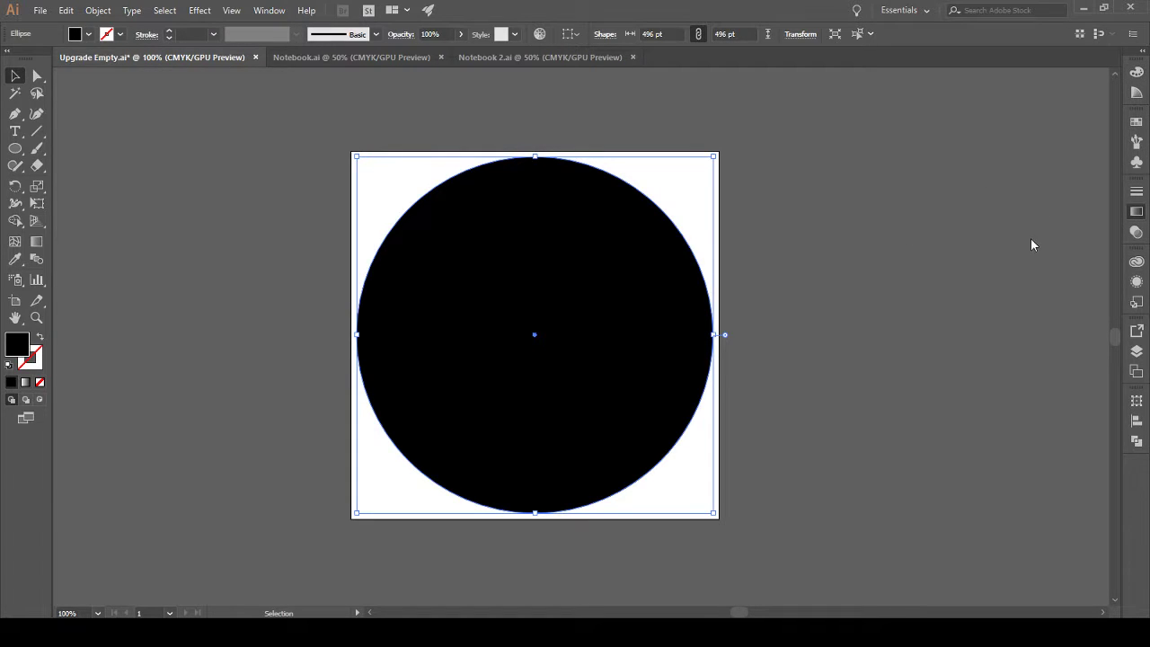
pyautogui.press('.')
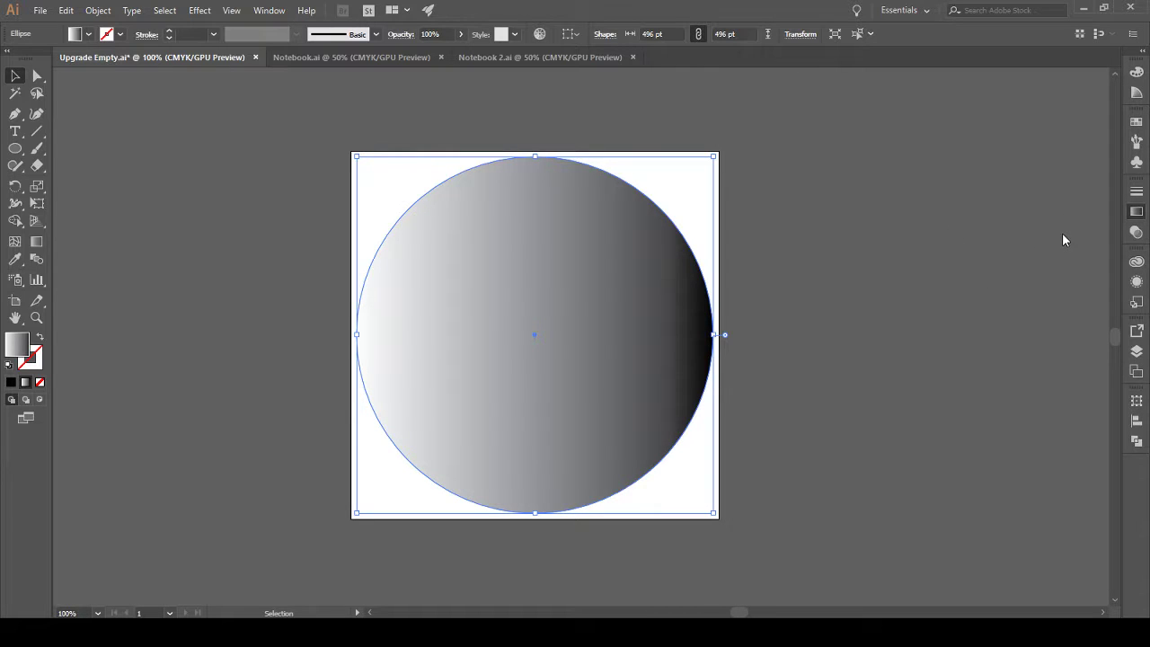
pyautogui.press('.')
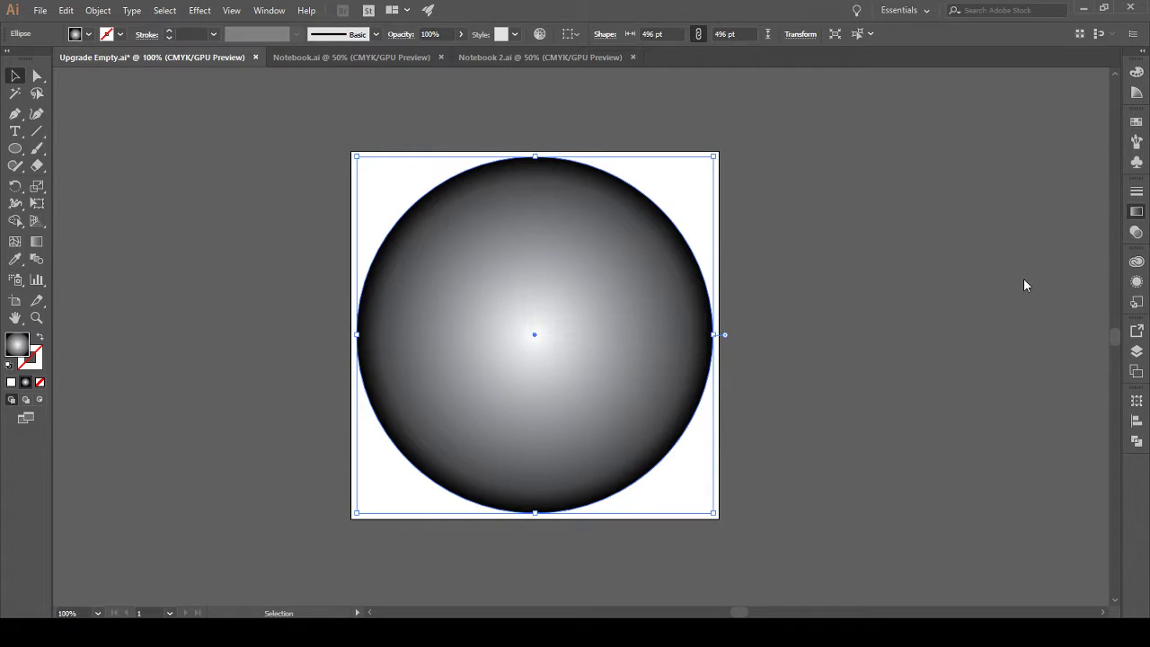
pyautogui.click(836, 317)
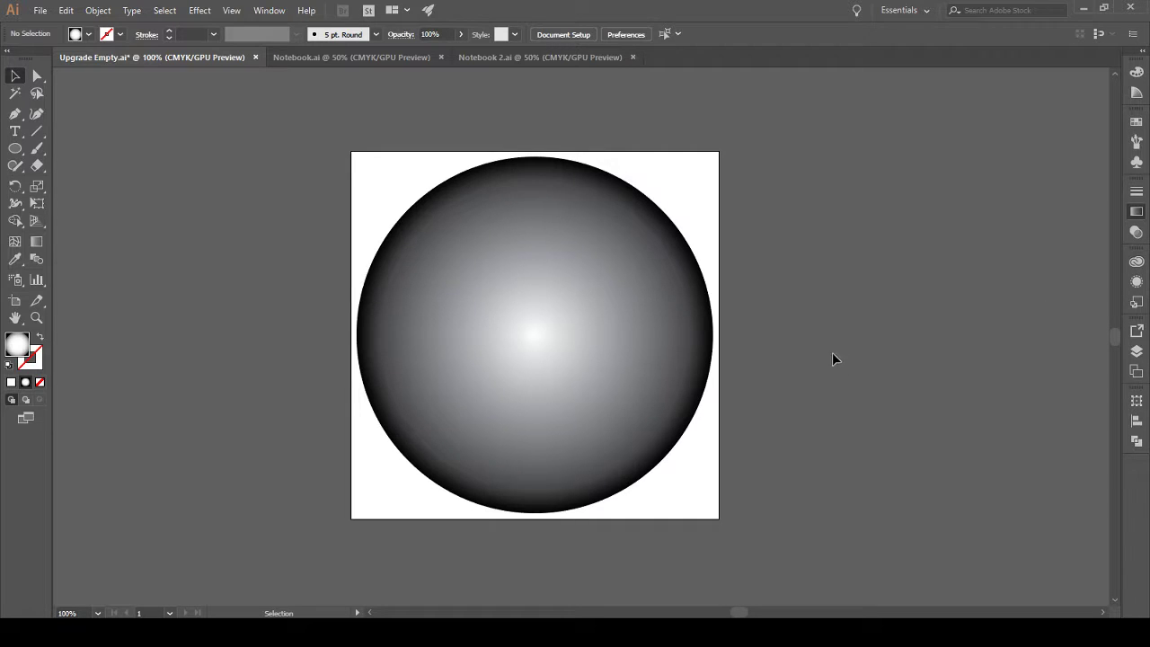
pyautogui.click(598, 379)
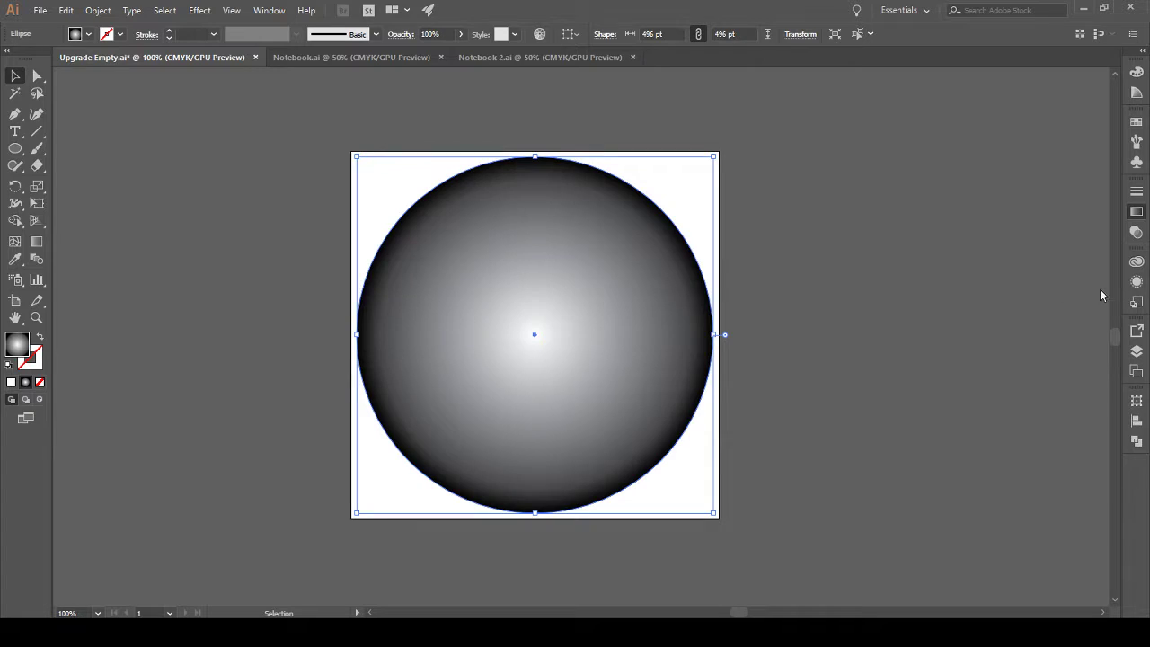
pyautogui.click(838, 403)
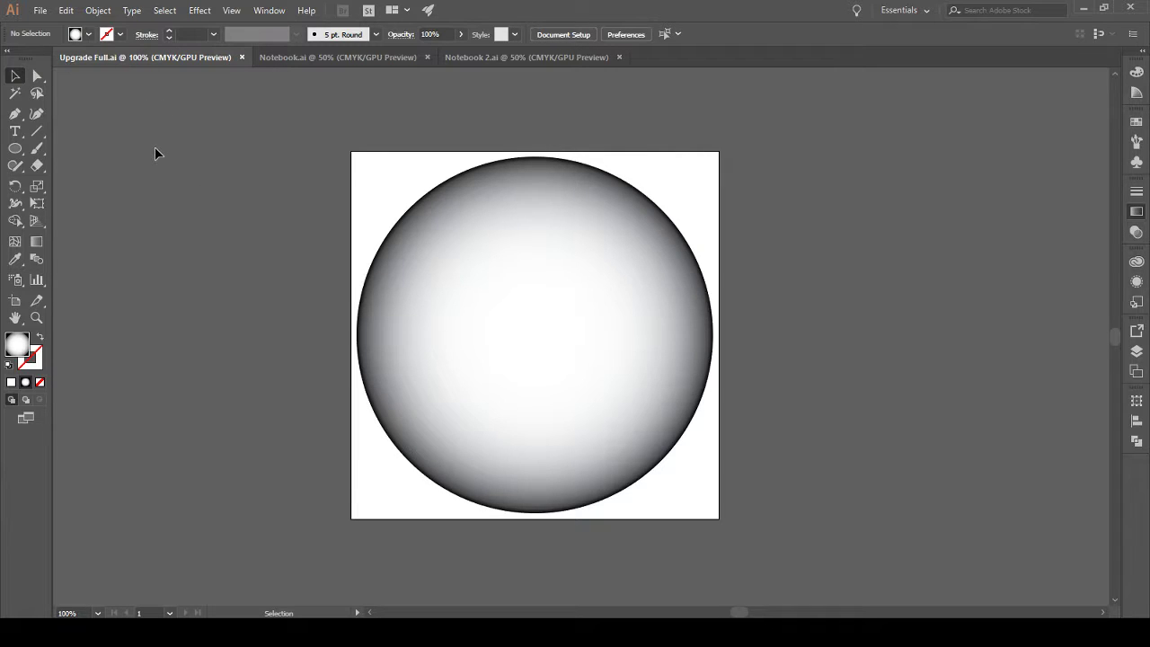
# Step: Switch to Unity and open the project's Sprites folder
pyautogui.press('alt')
pyautogui.press('alt')
pyautogui.press('alt')
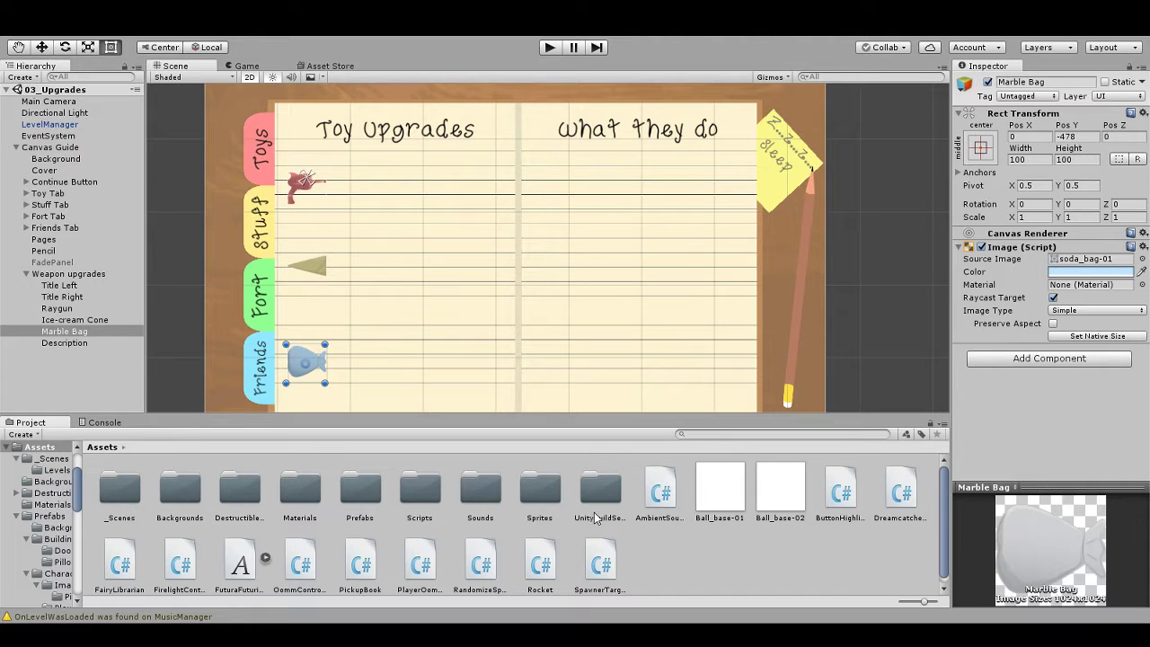
pyautogui.doubleClick(542, 494)
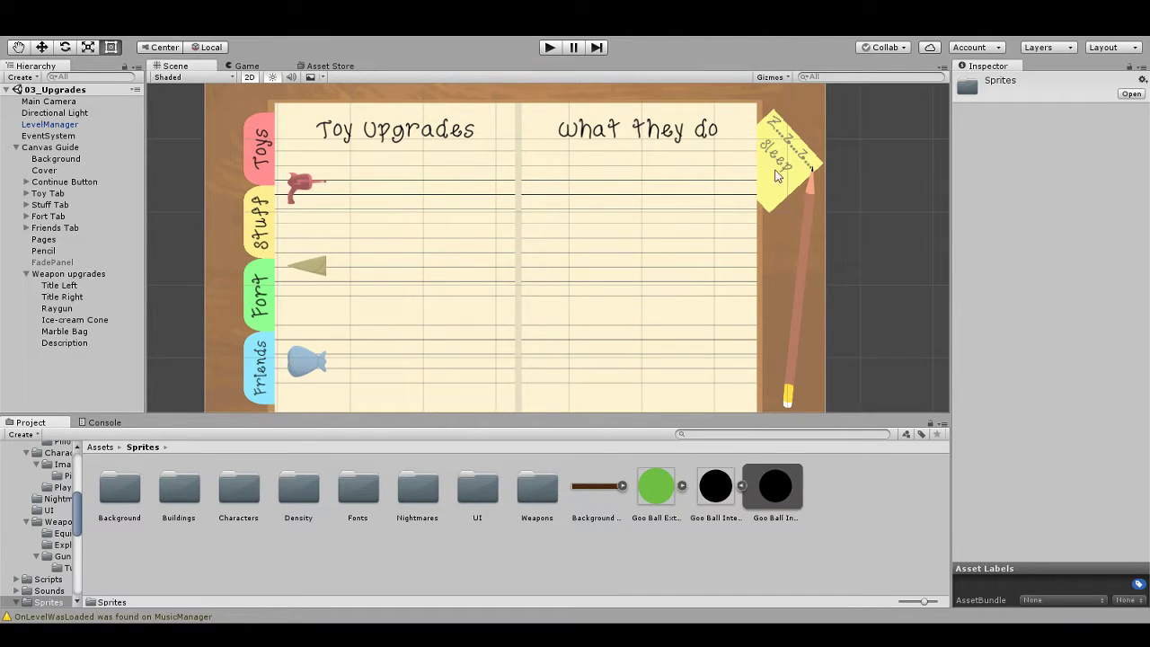
pyautogui.moveTo(723, 275); pyautogui.dragTo(724, 308)
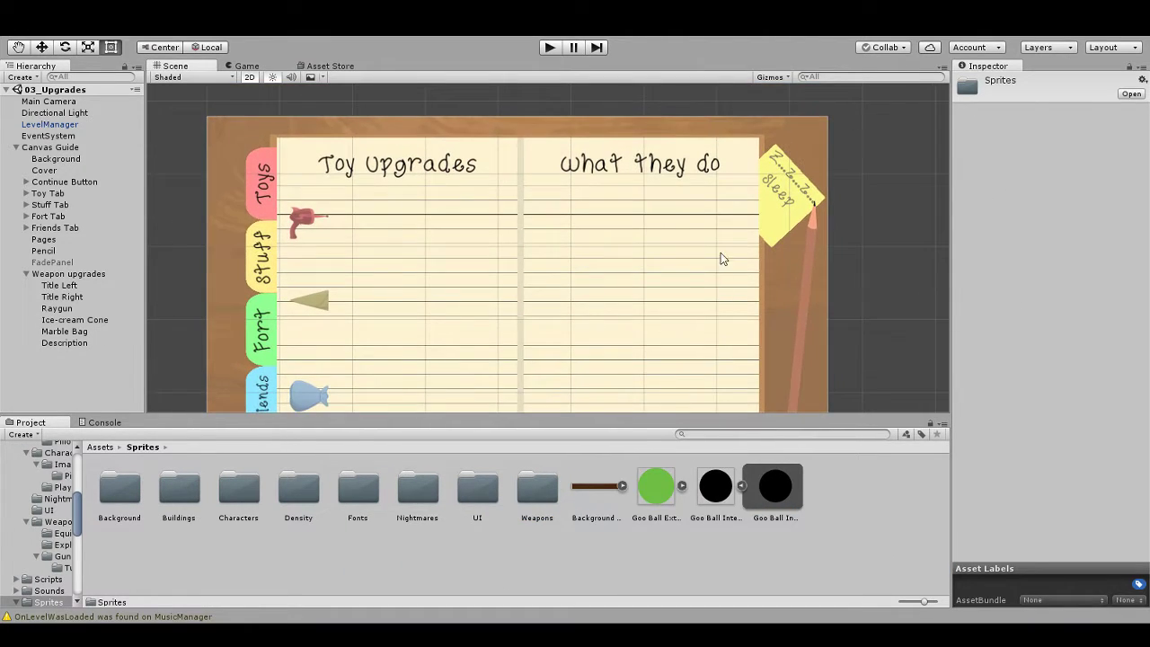
pyautogui.moveTo(719, 257)
pyautogui.mouseDown()
pyautogui.moveTo(720, 228)
pyautogui.moveTo(732, 256)
pyautogui.mouseUp()
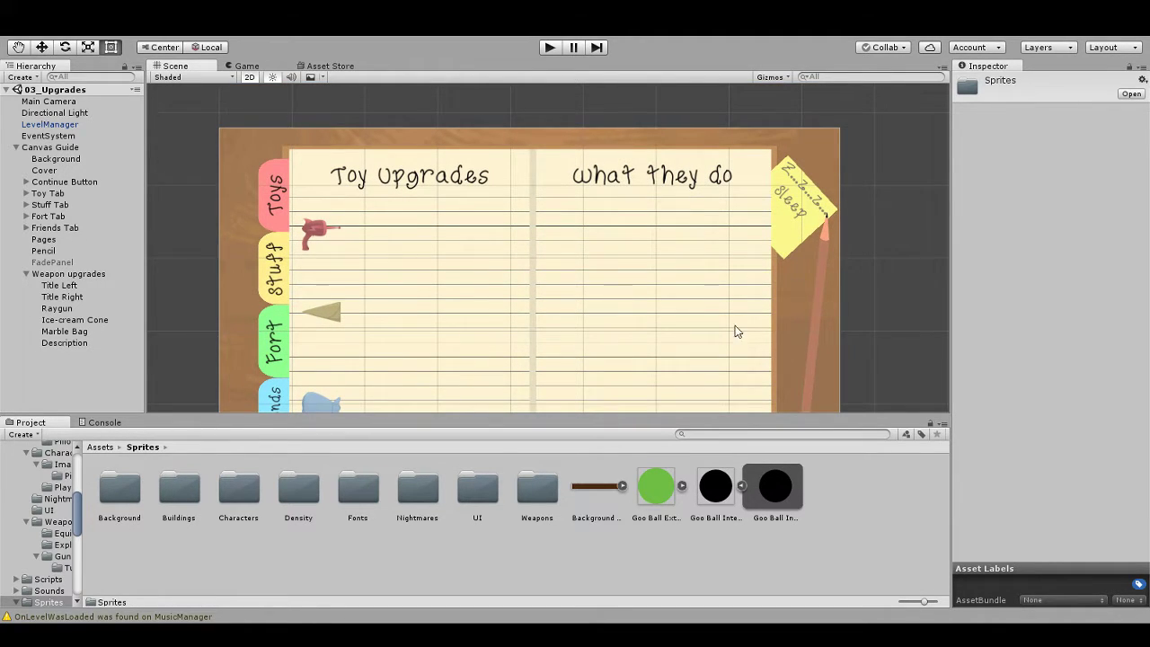
pyautogui.moveTo(737, 331); pyautogui.dragTo(727, 261)
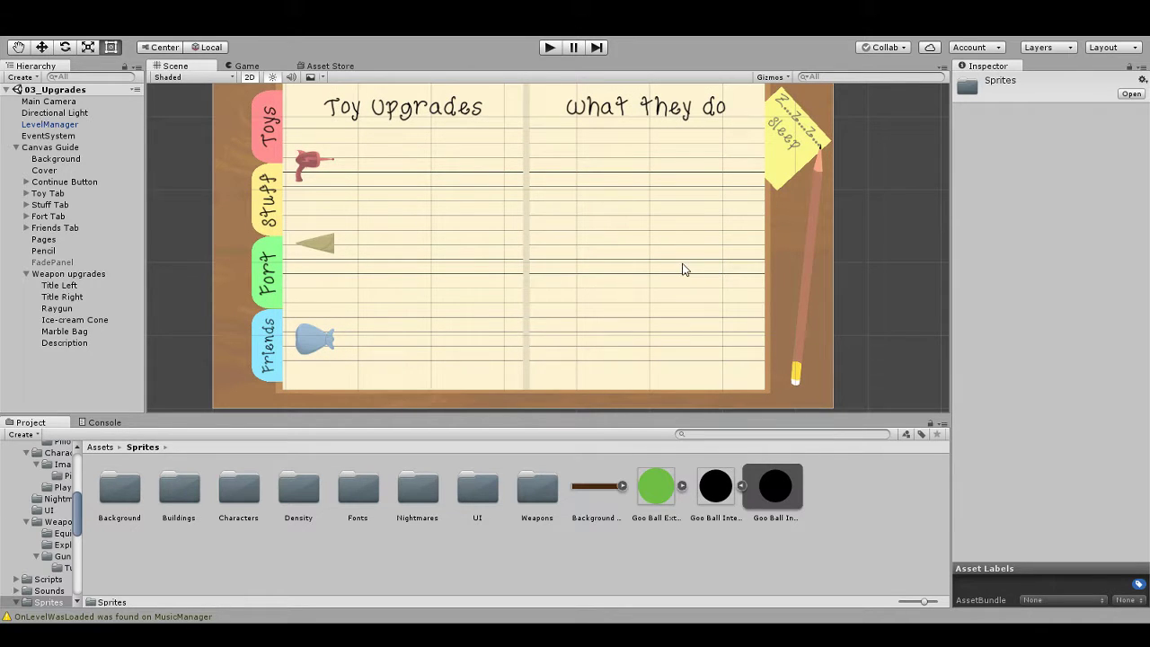
pyautogui.moveTo(587, 234); pyautogui.dragTo(570, 258)
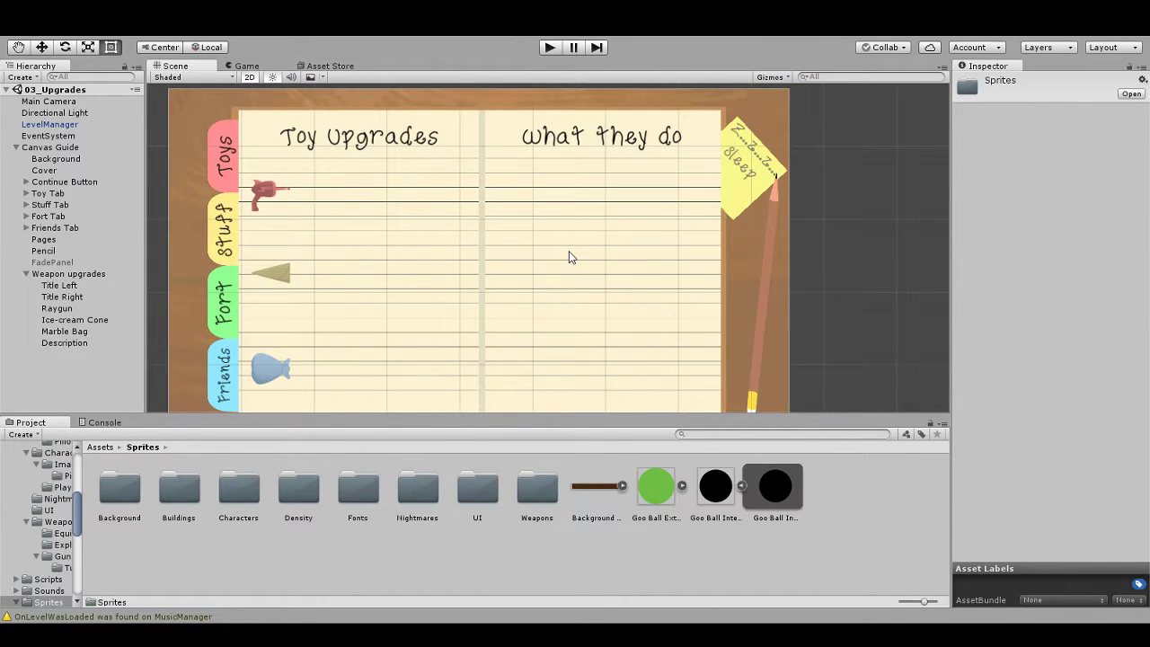
pyautogui.moveTo(575, 254); pyautogui.dragTo(575, 281)
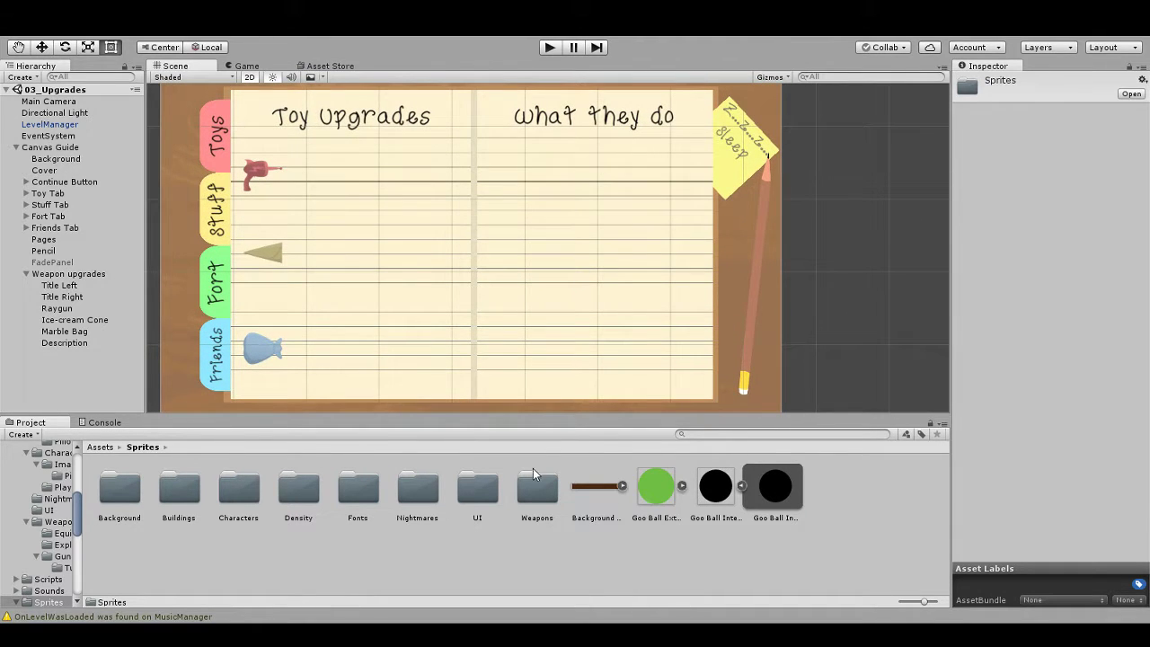
# Step: Open the UI Backgrounds folder inside Sprites, Background, Main Backgrounds
pyautogui.doubleClick(481, 494)
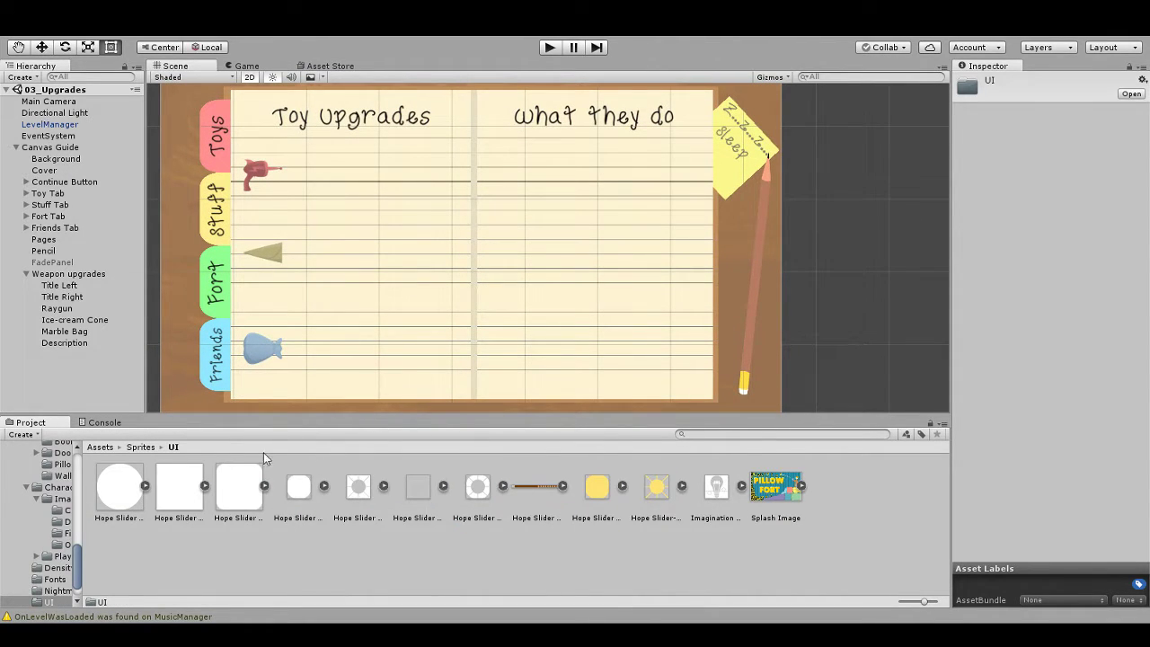
pyautogui.click(139, 447)
pyautogui.doubleClick(126, 489)
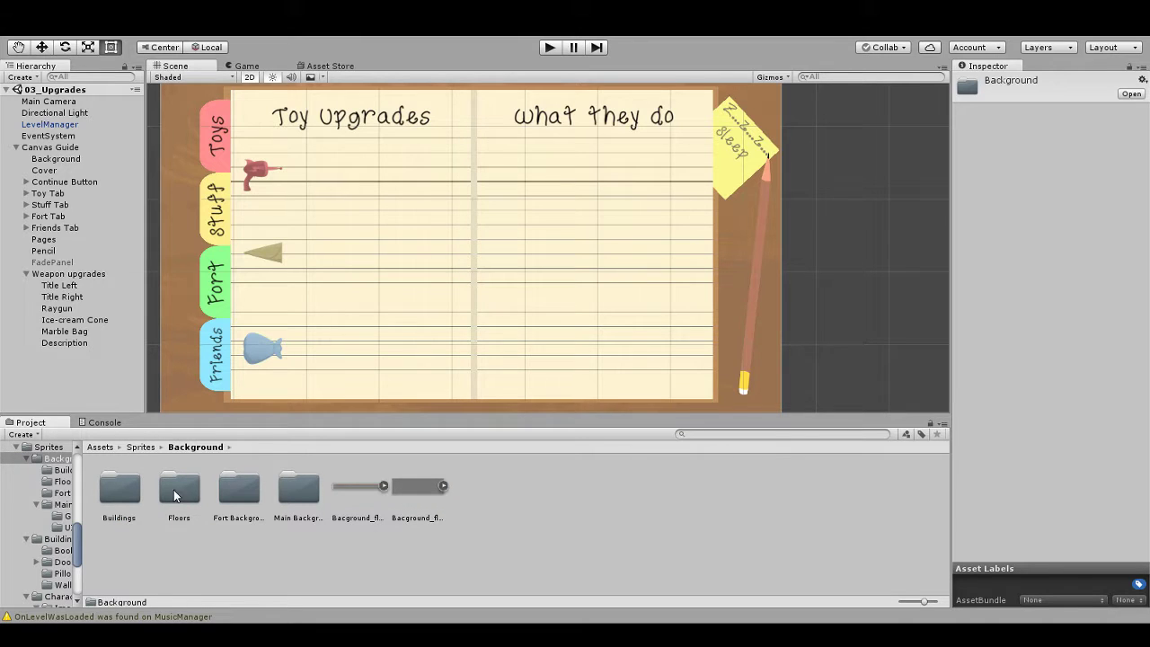
pyautogui.doubleClick(299, 488)
pyautogui.doubleClick(192, 490)
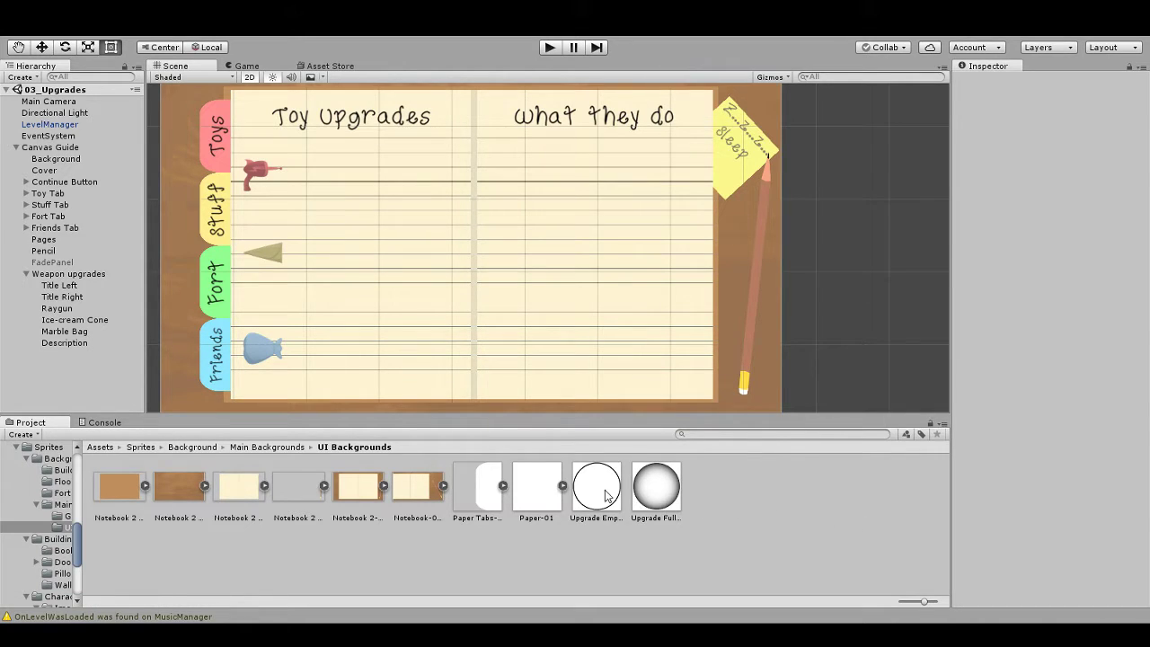
# Step: Set the Upgrade Empty and Upgrade Full textures to Sprite (2D and UI) with 512 pixels per unit and apply the import settings
pyautogui.click(607, 496)
pyautogui.keyDown('ctrl'); pyautogui.click(657, 494); pyautogui.keyUp('ctrl')
pyautogui.click(1097, 118)
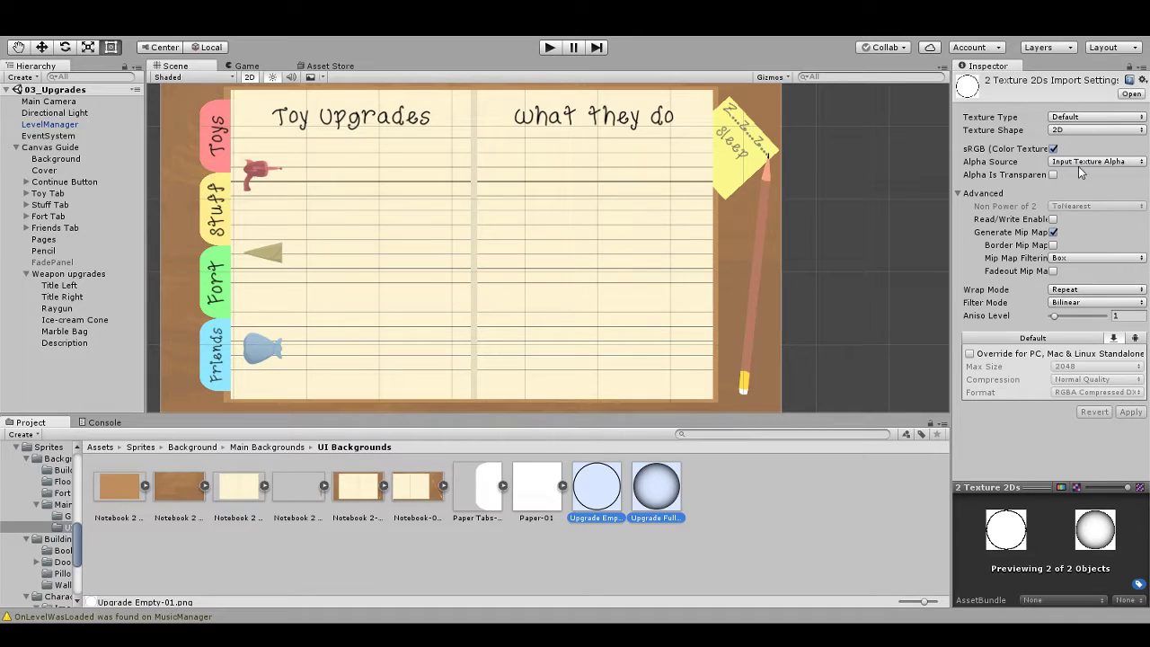
pyautogui.click(1078, 173)
pyautogui.click(1088, 175)
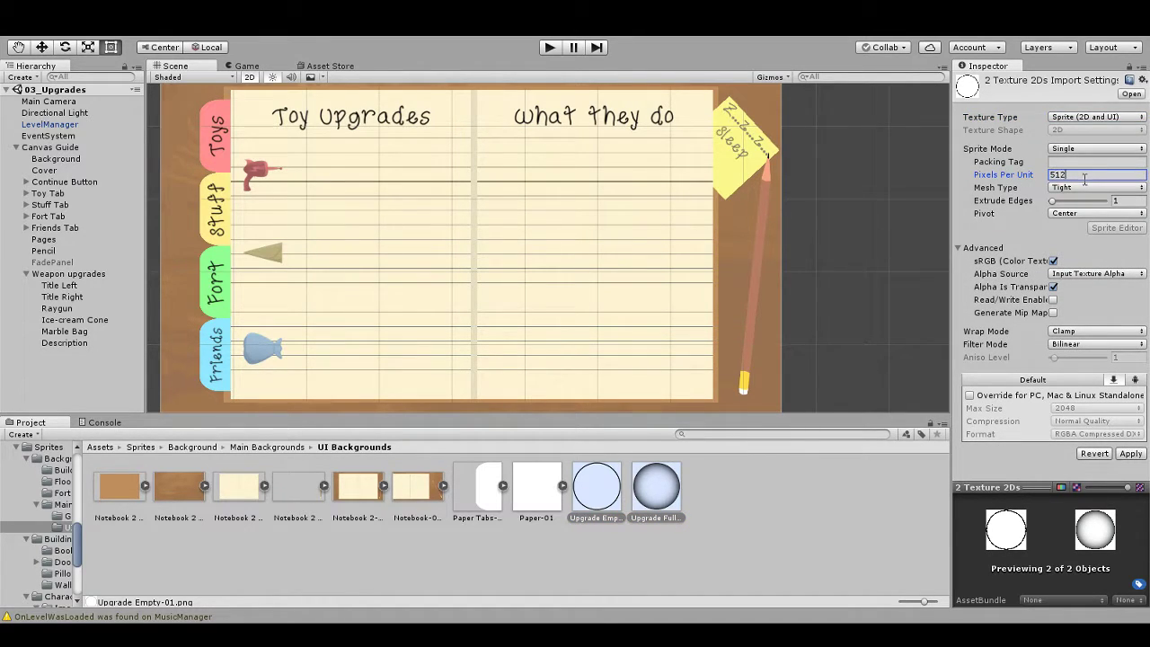
pyautogui.click(1130, 454)
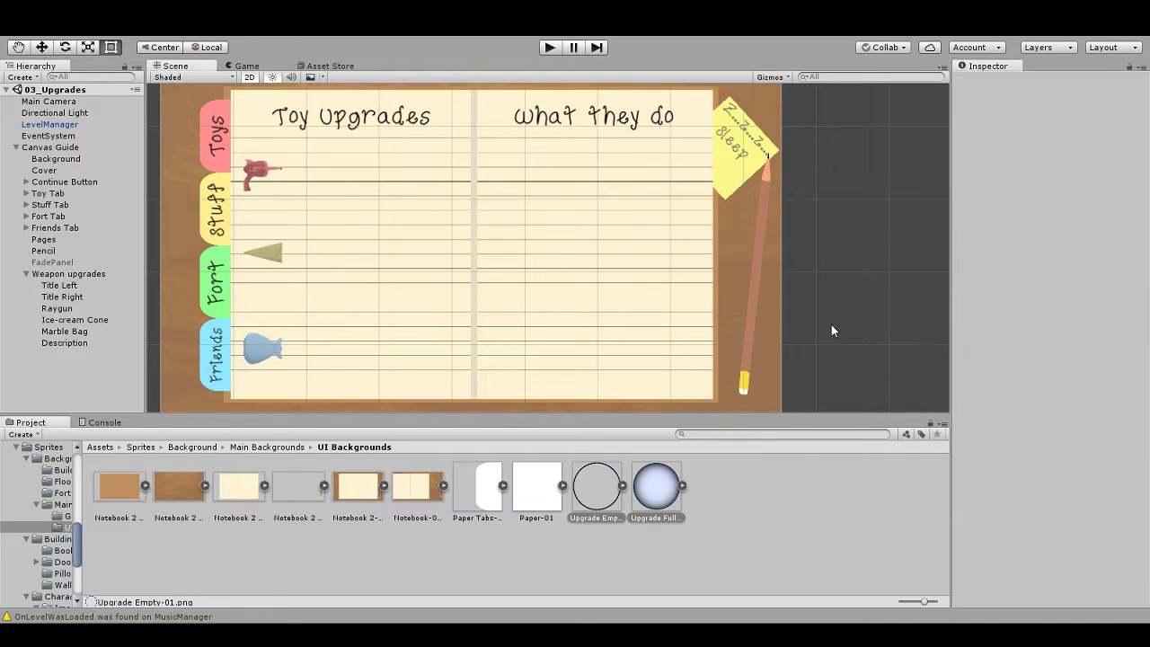
# Step: Duplicate the Raygun image under Weapon upgrades and place the copy beside it in the same row at Pos X 218
pyautogui.moveTo(604, 492)
pyautogui.mouseDown()
pyautogui.moveTo(359, 193)
pyautogui.moveTo(388, 297)
pyautogui.moveTo(618, 509)
pyautogui.mouseUp()
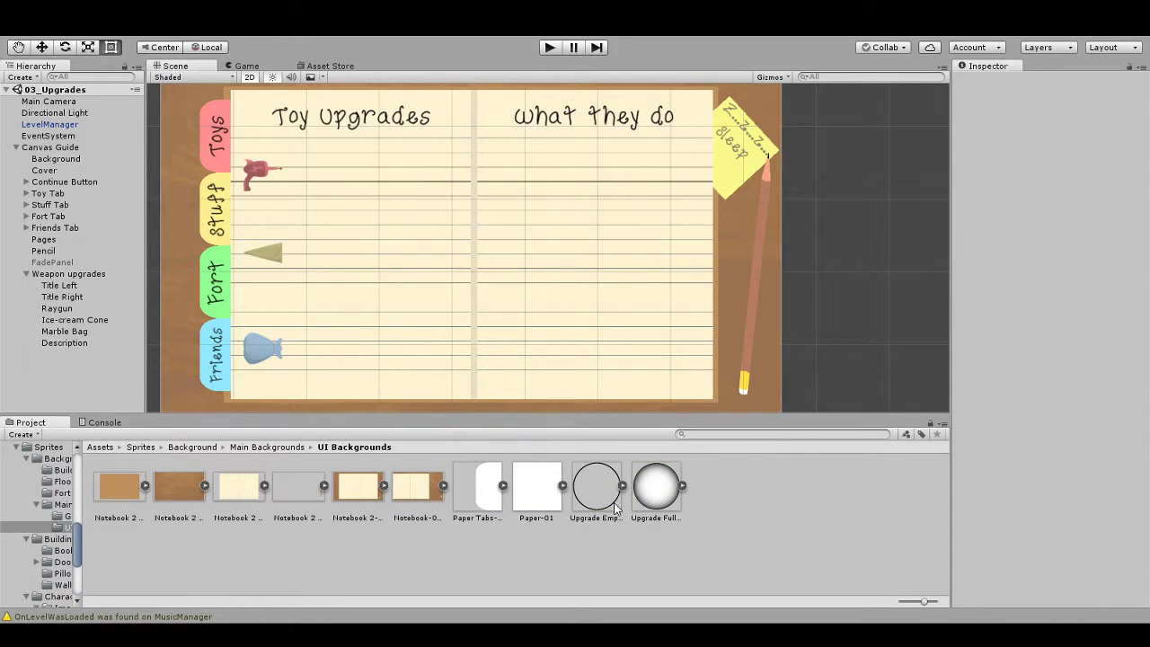
pyautogui.click(67, 308)
pyautogui.hotkey('ctrl', 'd')
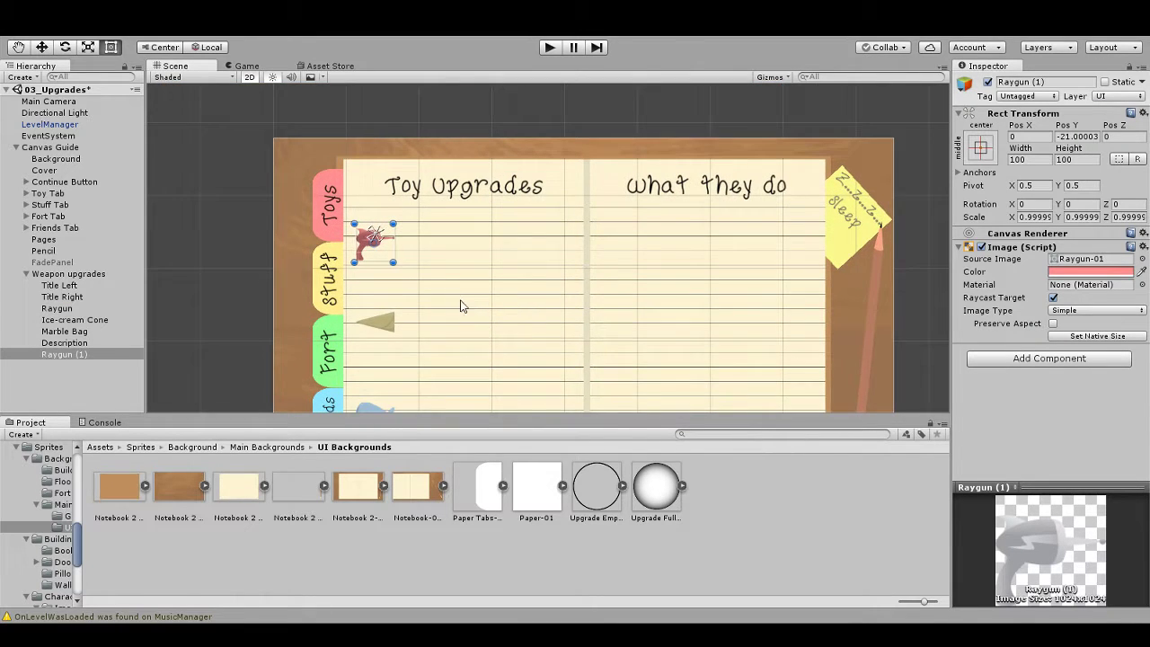
pyautogui.scroll(3, 454, 310)
pyautogui.moveTo(65, 354); pyautogui.dragTo(98, 369)
pyautogui.hotkey('ctrl', 'z')
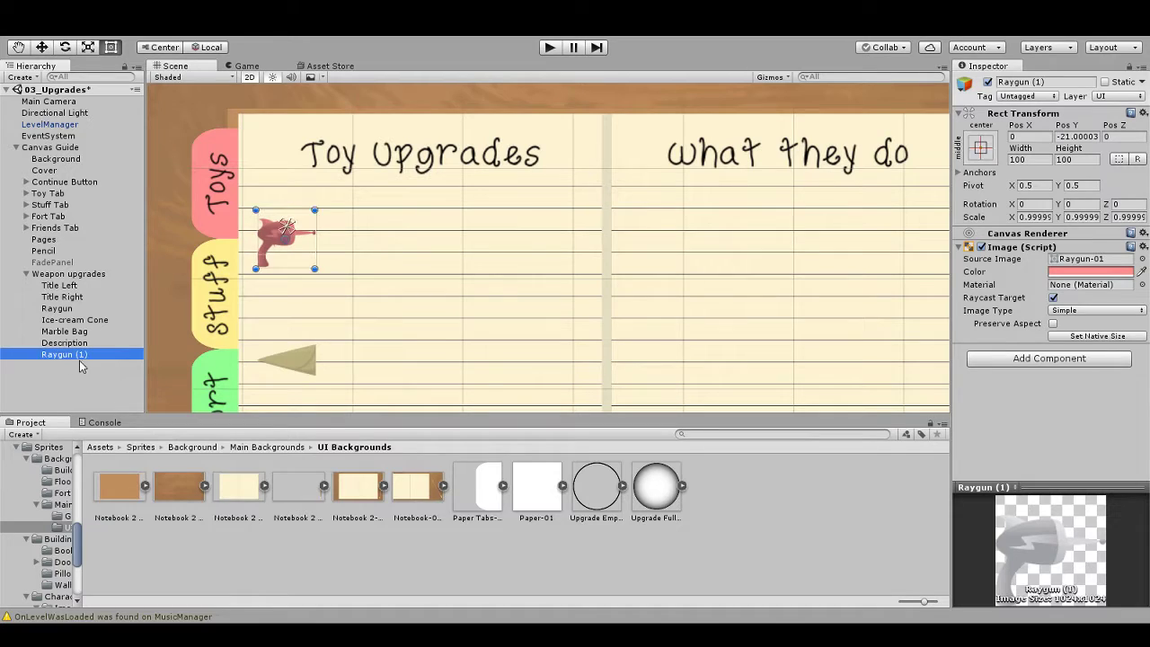
pyautogui.moveTo(272, 242); pyautogui.dragTo(390, 242)
# Step: Assign the Upgrade Empty sprite and then the Upgrade Full-01 sprite as the Raygun copy's source image
pyautogui.moveTo(919, 370); pyautogui.dragTo(1089, 262)
pyautogui.moveTo(499, 334); pyautogui.dragTo(557, 347)
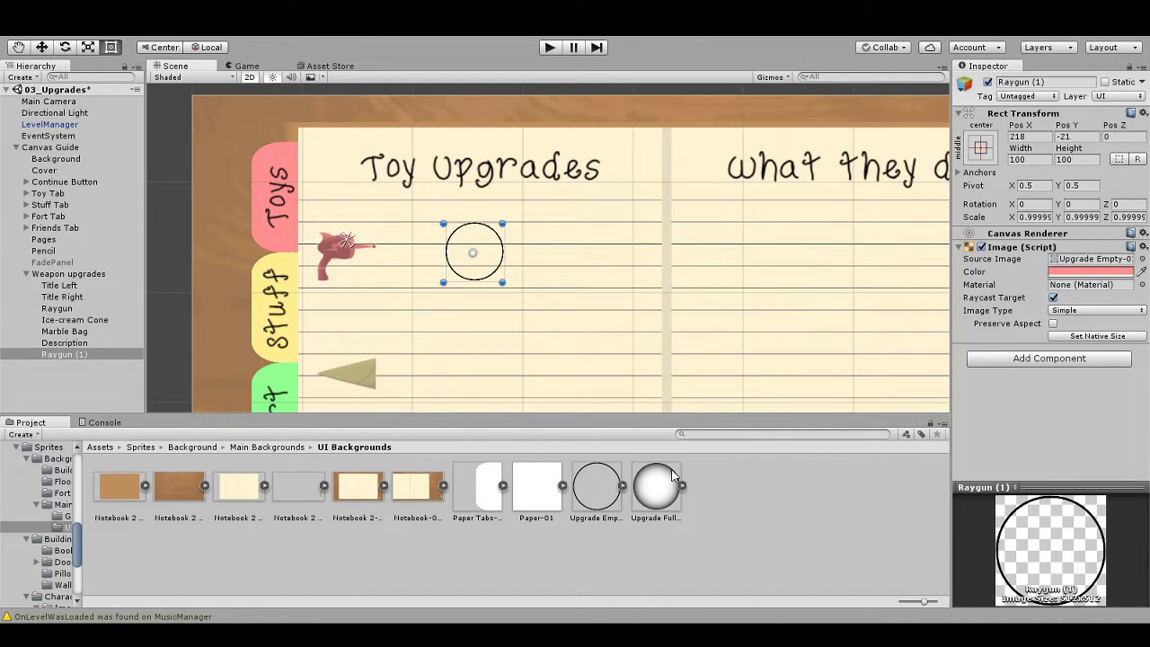
pyautogui.moveTo(674, 476); pyautogui.dragTo(1089, 262)
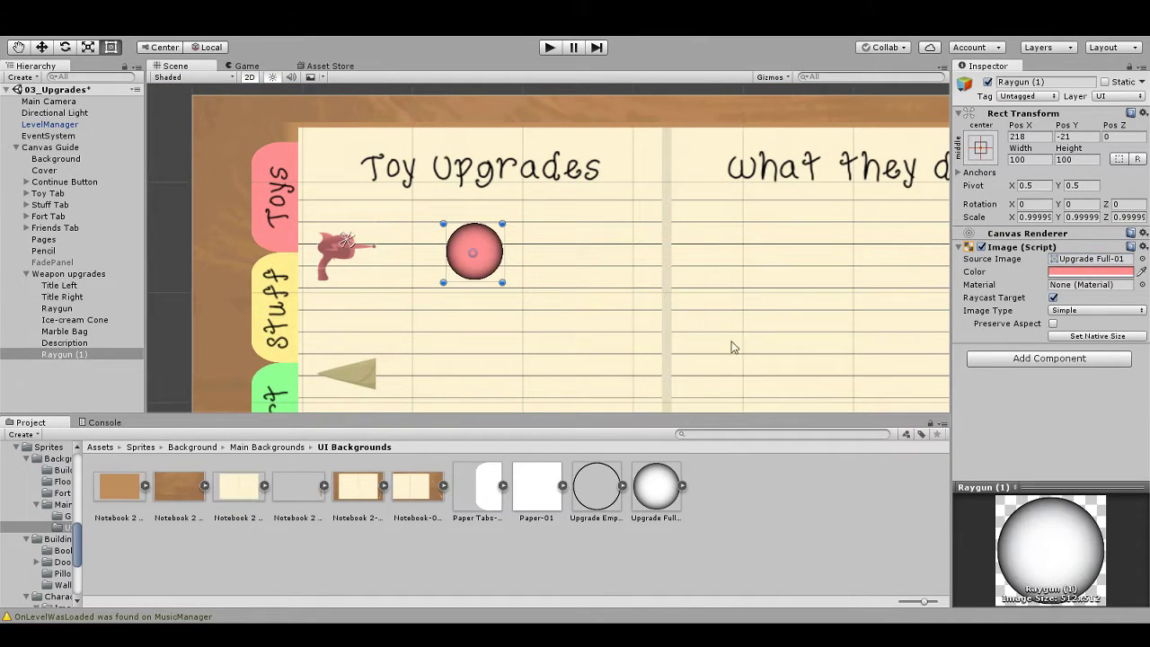
pyautogui.click(728, 529)
# Step: Change the colour tint of the duplicated circle image to a light yellow-orange
pyautogui.moveTo(600, 347); pyautogui.dragTo(556, 350)
pyautogui.click(77, 355)
pyautogui.scroll(-3, 585, 337)
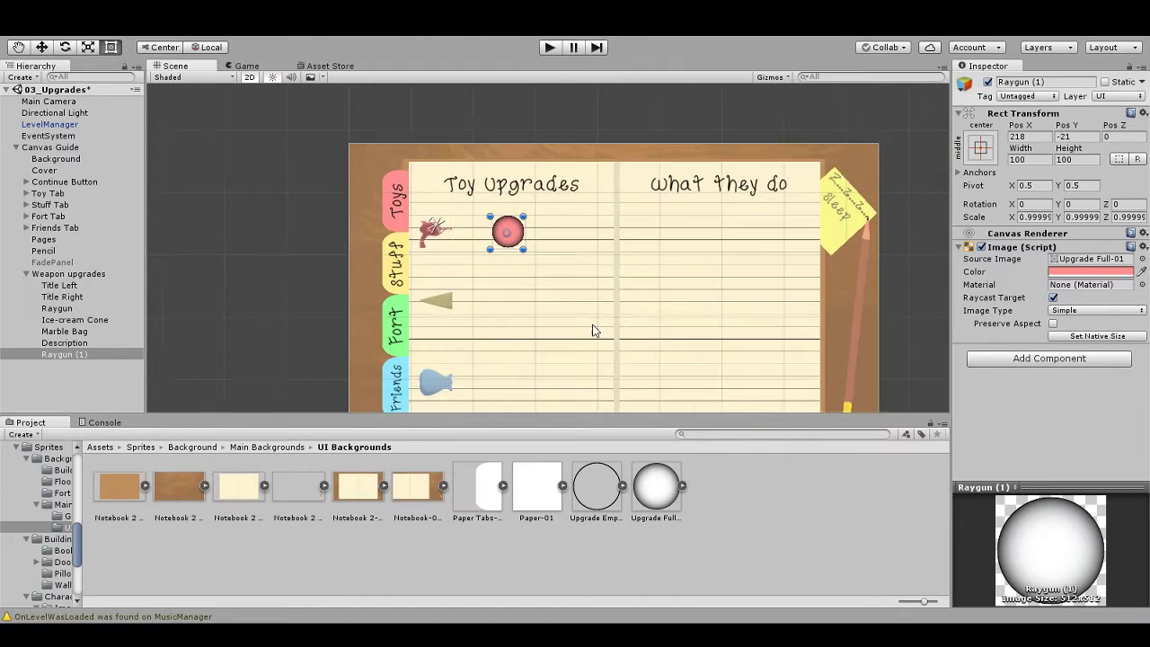
pyautogui.scroll(3, 590, 331)
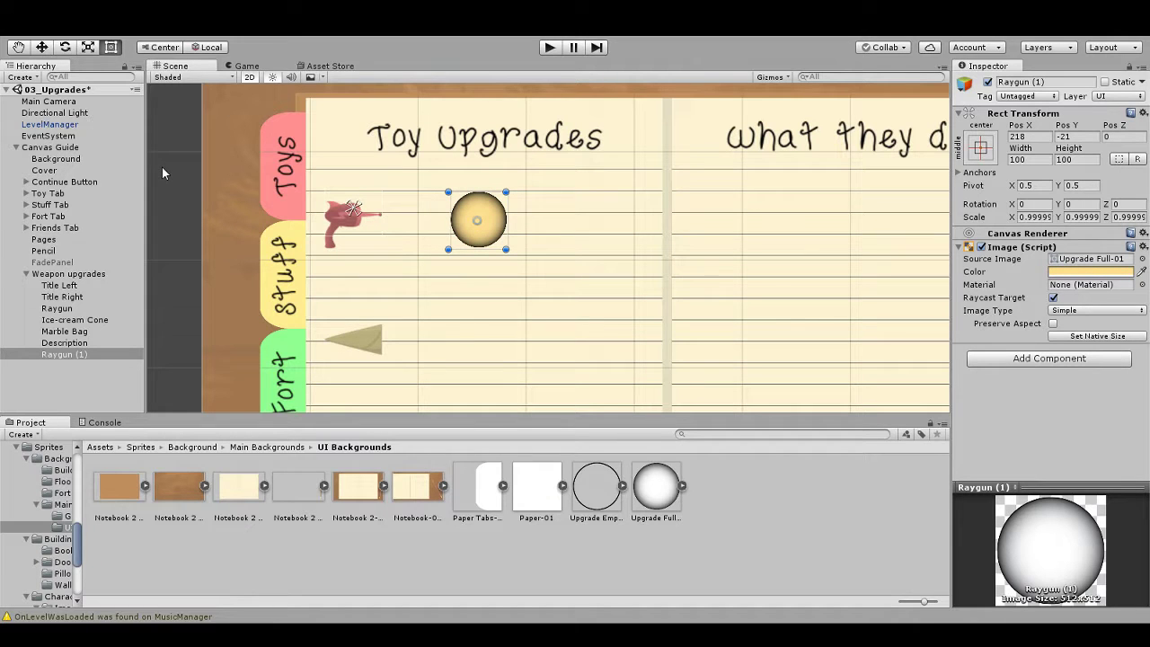
# Step: Examine the tinted gradient circle up close and against the whole Toy Upgrades page
pyautogui.click(192, 303)
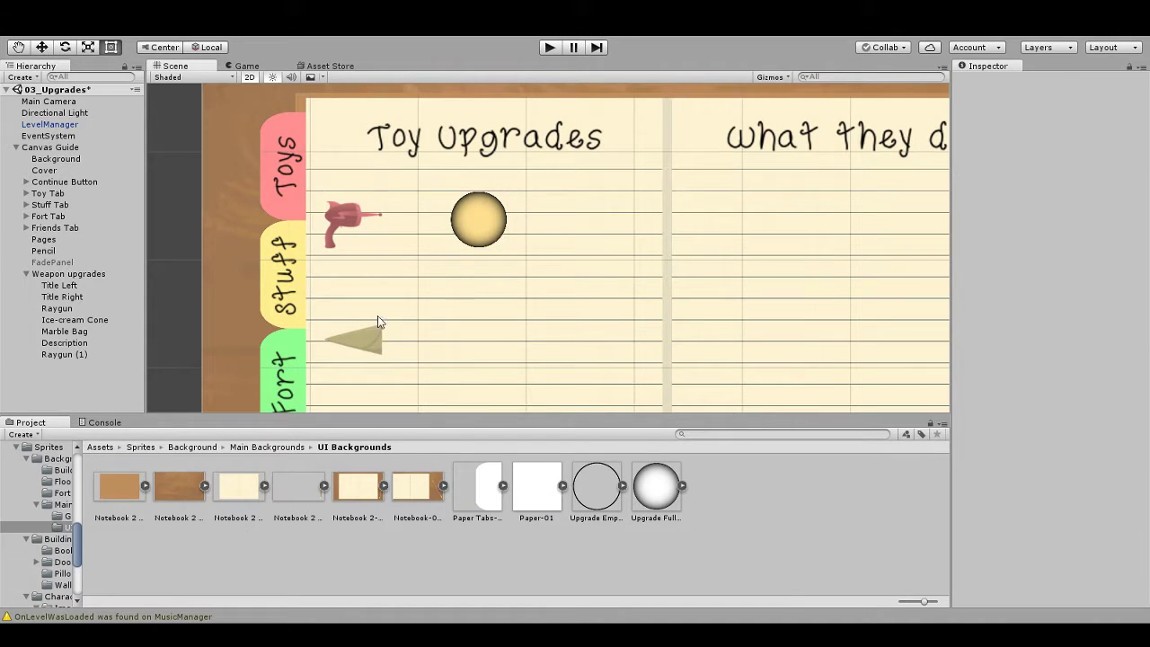
pyautogui.scroll(-4, 569, 328)
pyautogui.scroll(8, 569, 328)
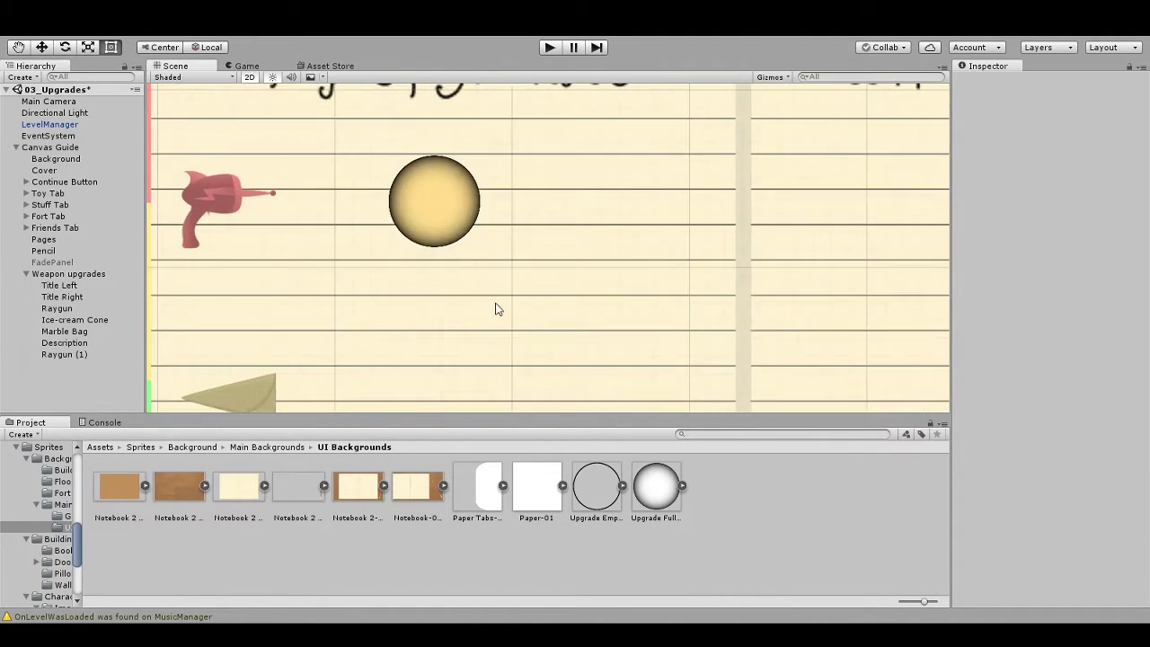
pyautogui.scroll(-5, 477, 296)
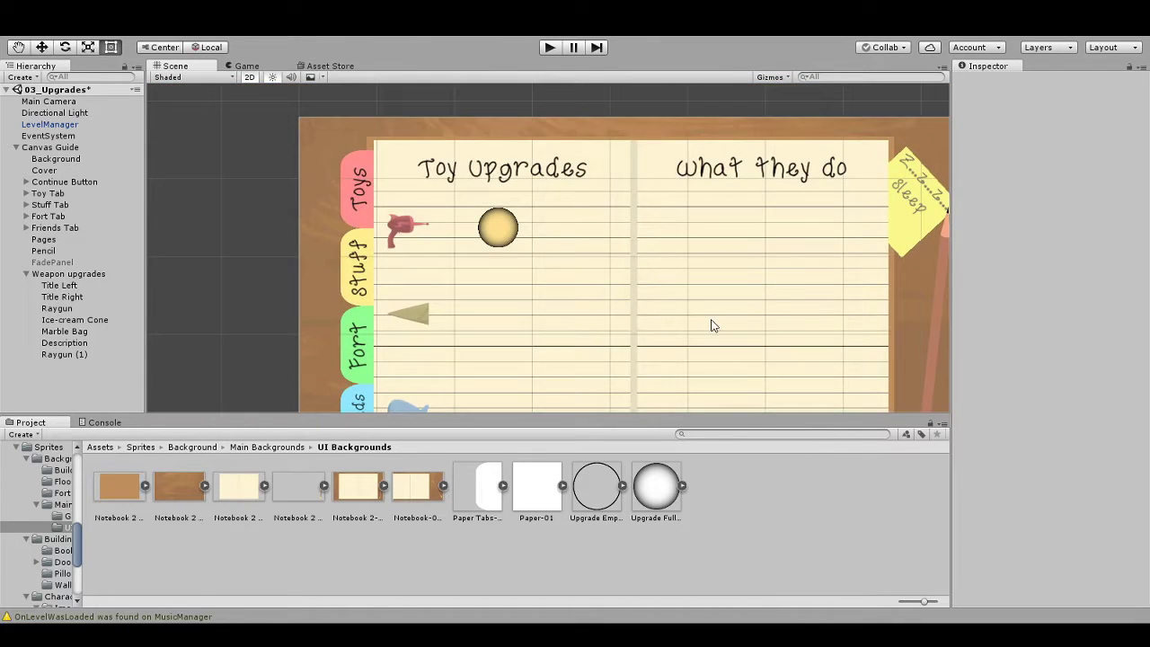
pyautogui.moveTo(713, 323); pyautogui.dragTo(620, 283)
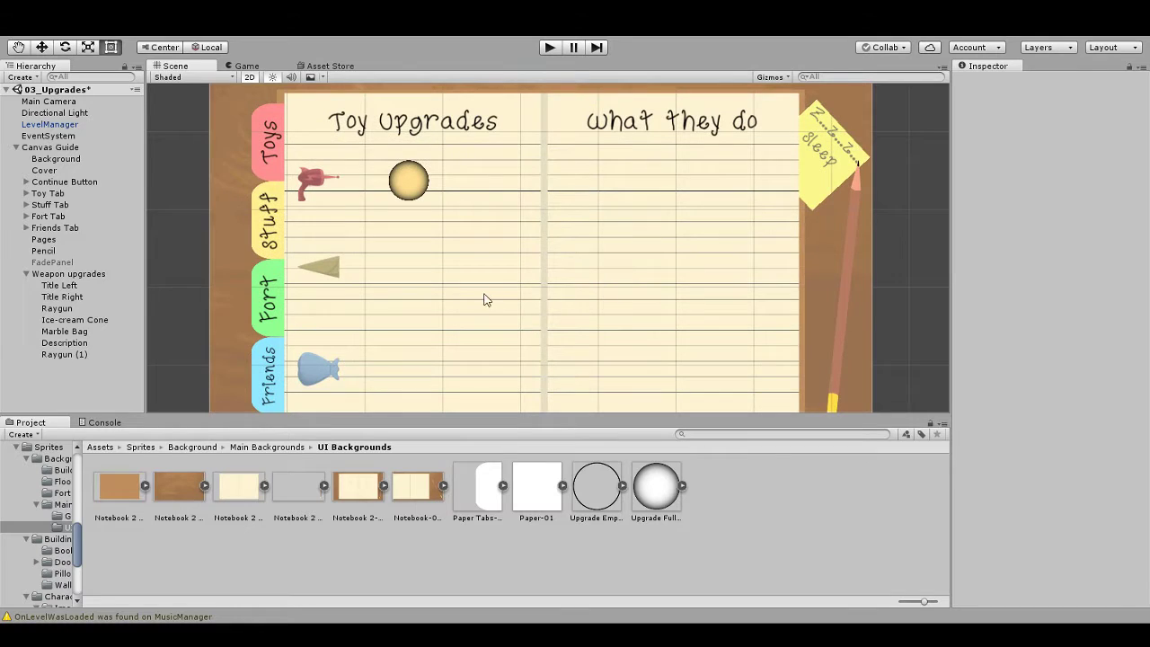
pyautogui.moveTo(450, 291); pyautogui.dragTo(484, 331)
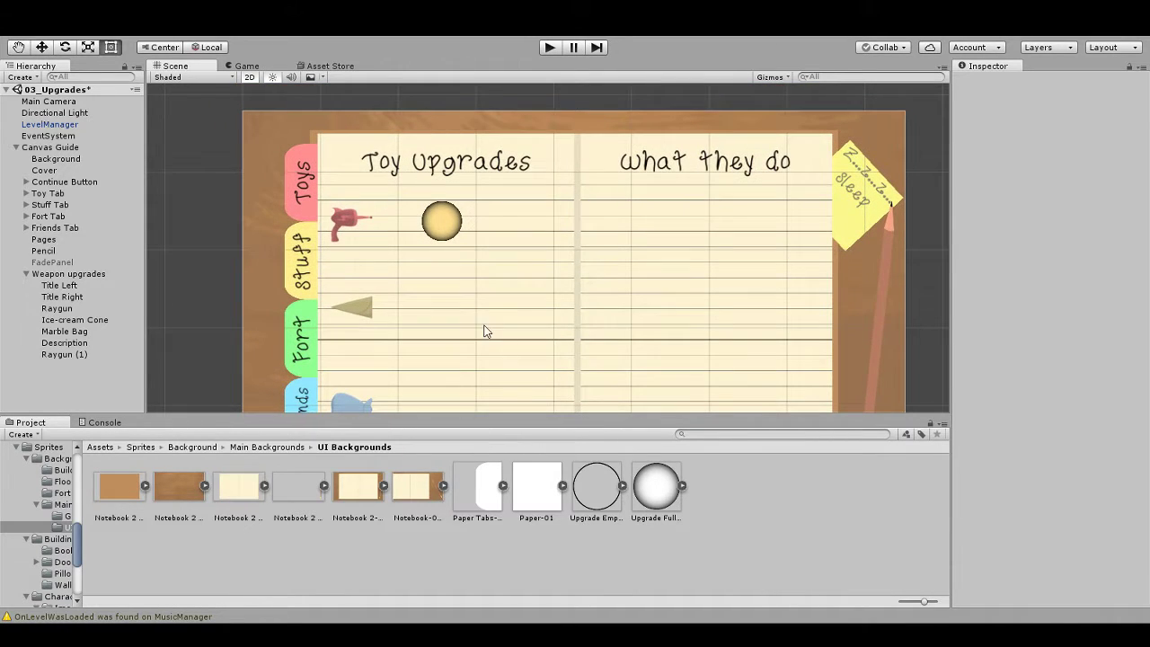
pyautogui.click(52, 354)
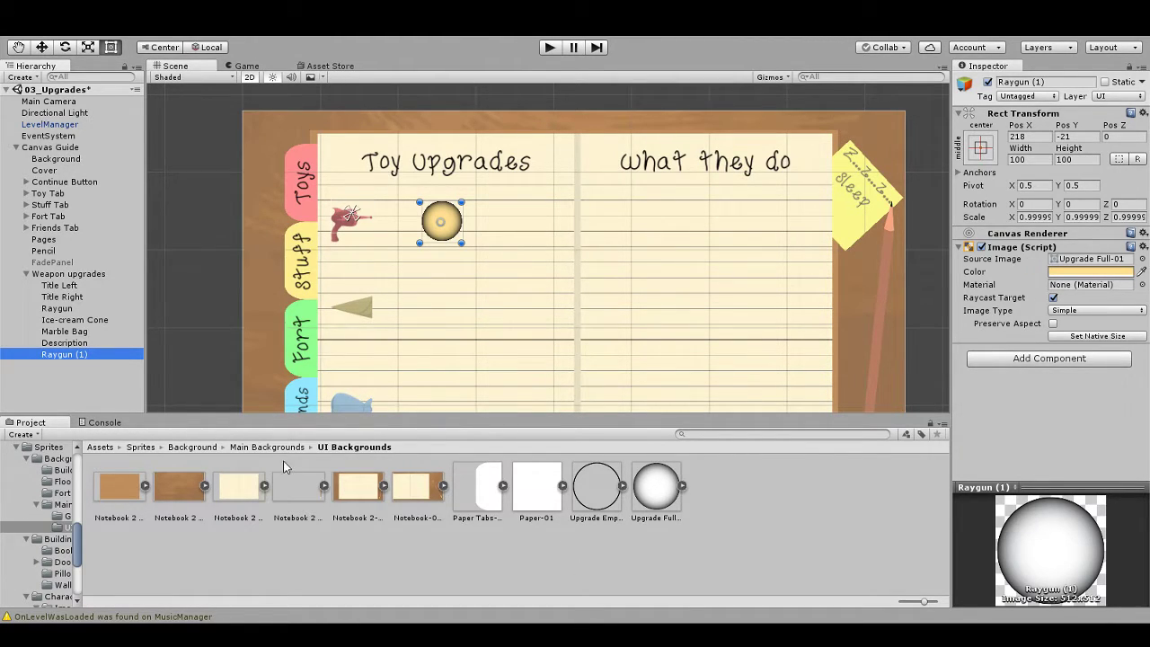
pyautogui.click(177, 553)
# Step: Replace the gradient Upgrade Full texture with the plain white version and apply Sprite (2D and UI) at 512 pixels per unit
pyautogui.click(586, 489)
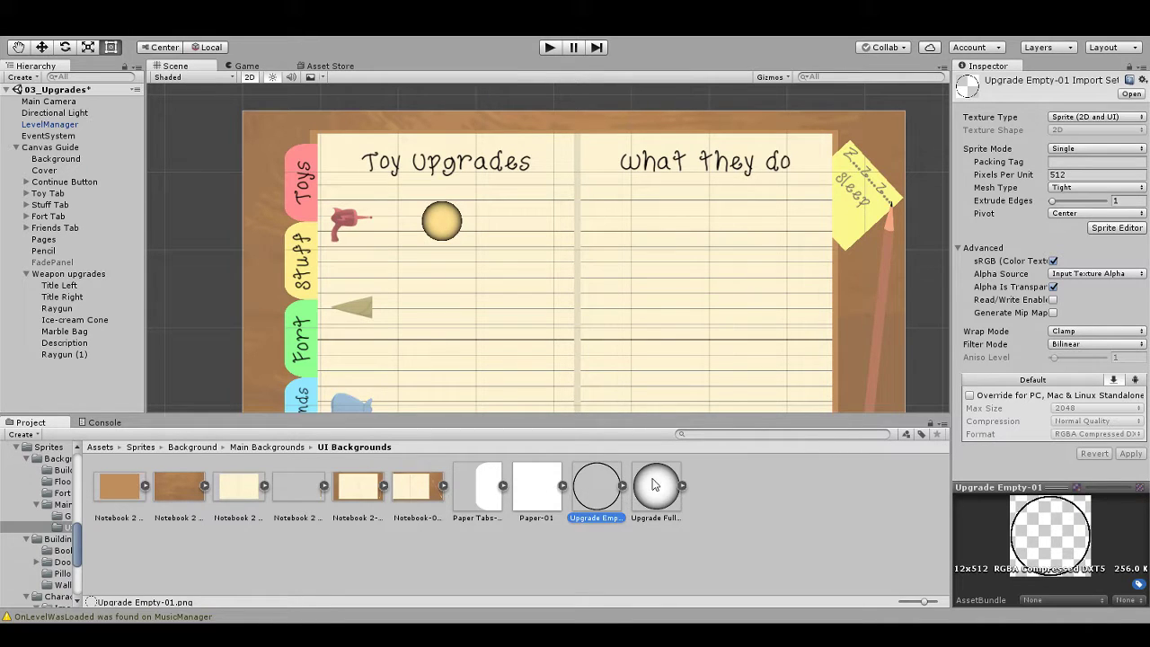
pyautogui.moveTo(656, 485); pyautogui.dragTo(454, 246)
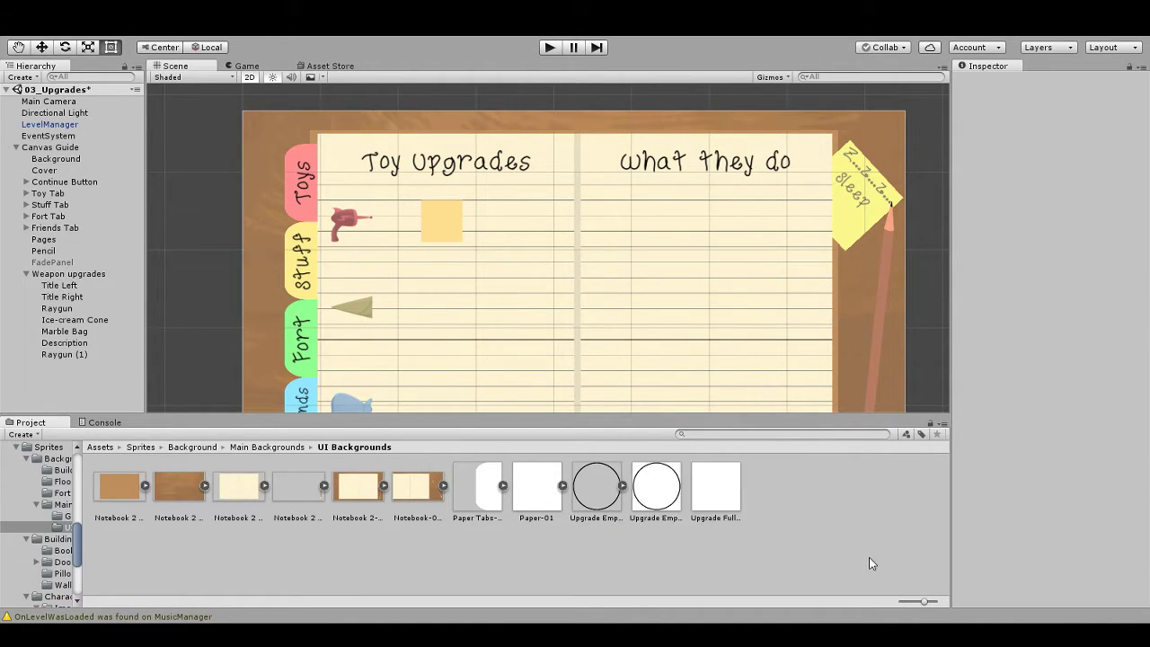
pyautogui.click(717, 496)
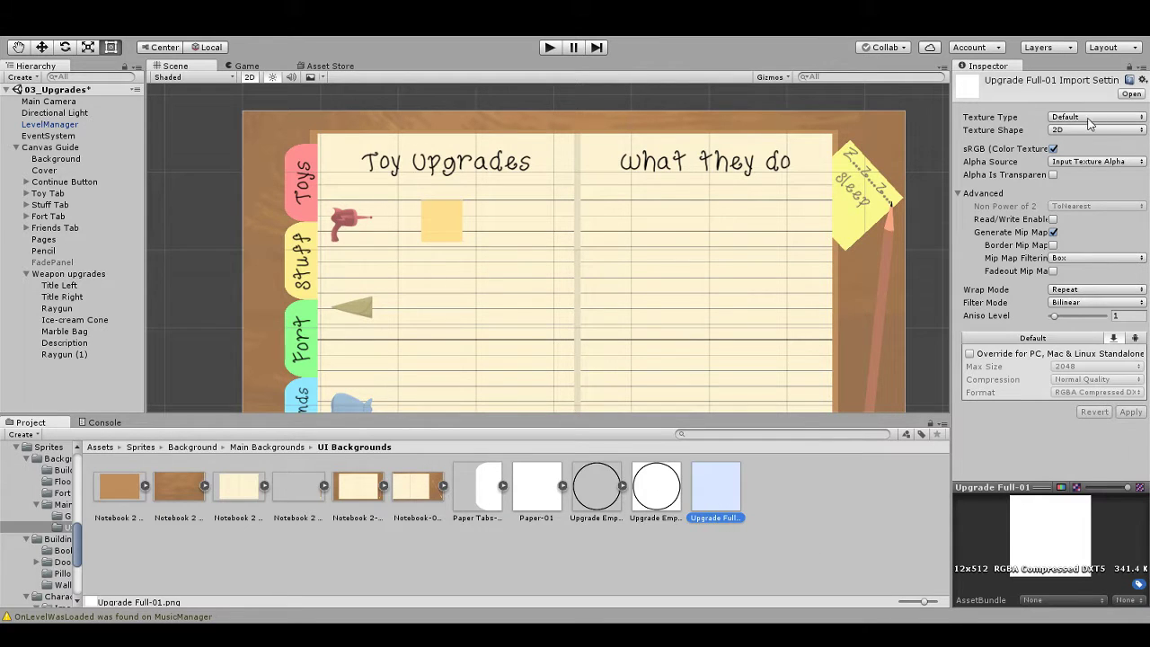
pyautogui.click(1079, 175)
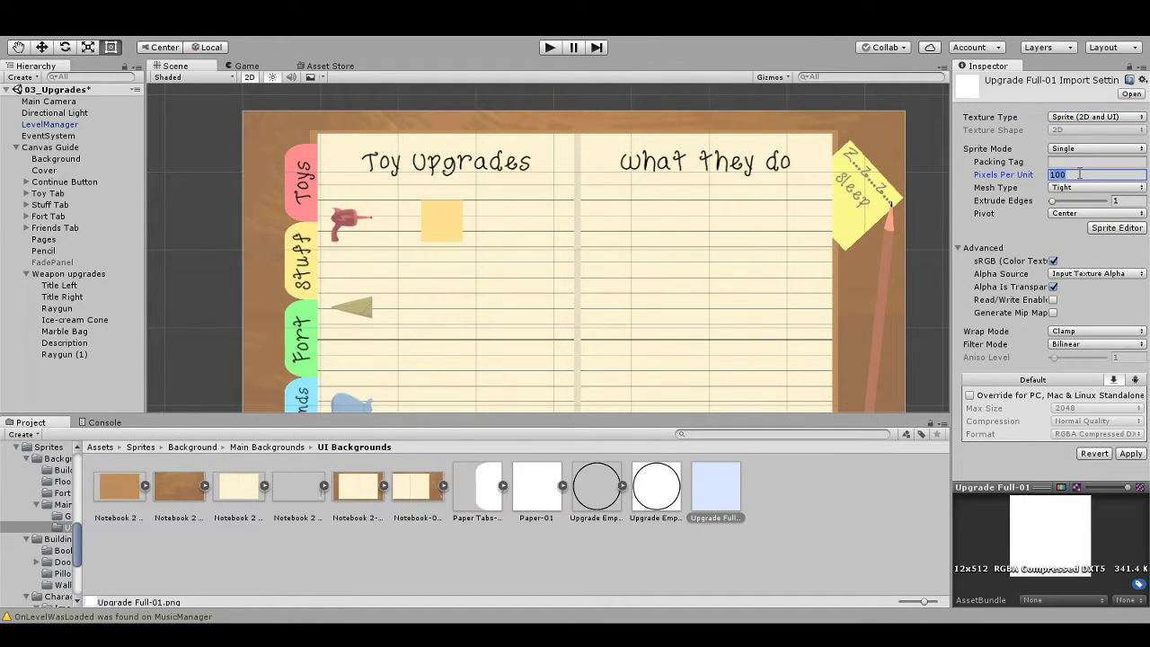
pyautogui.write('512')
pyautogui.click(1140, 456)
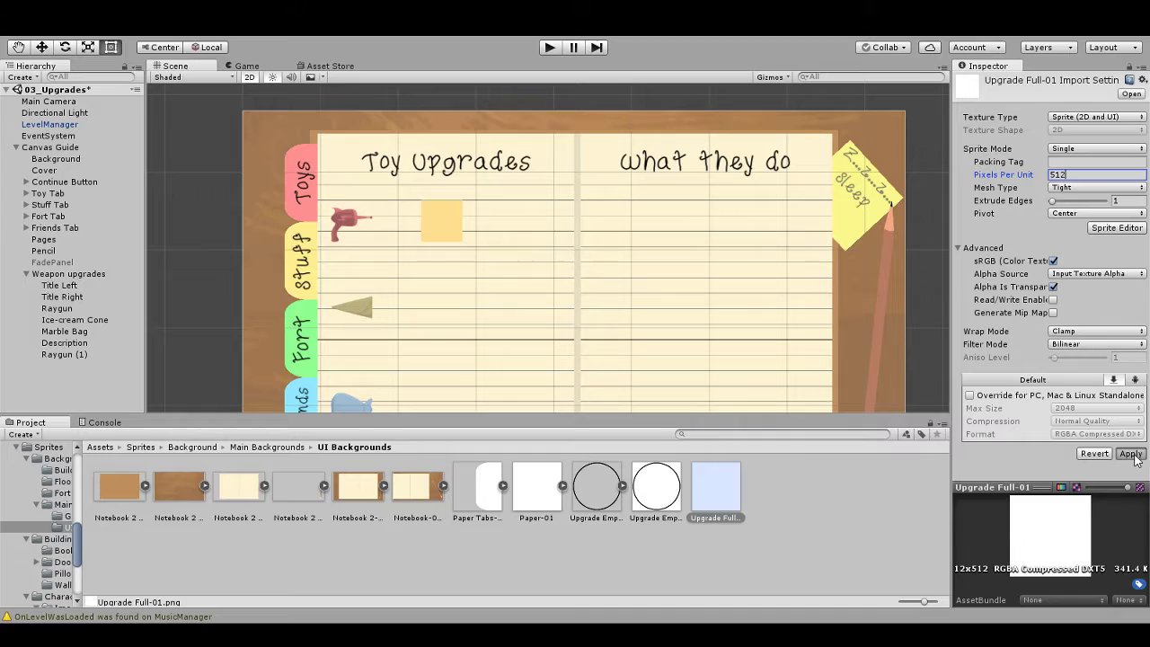
# Step: Delete the extra Upgrade Empty-02 texture from the UI Backgrounds folder
pyautogui.click(659, 500)
pyautogui.click(611, 505)
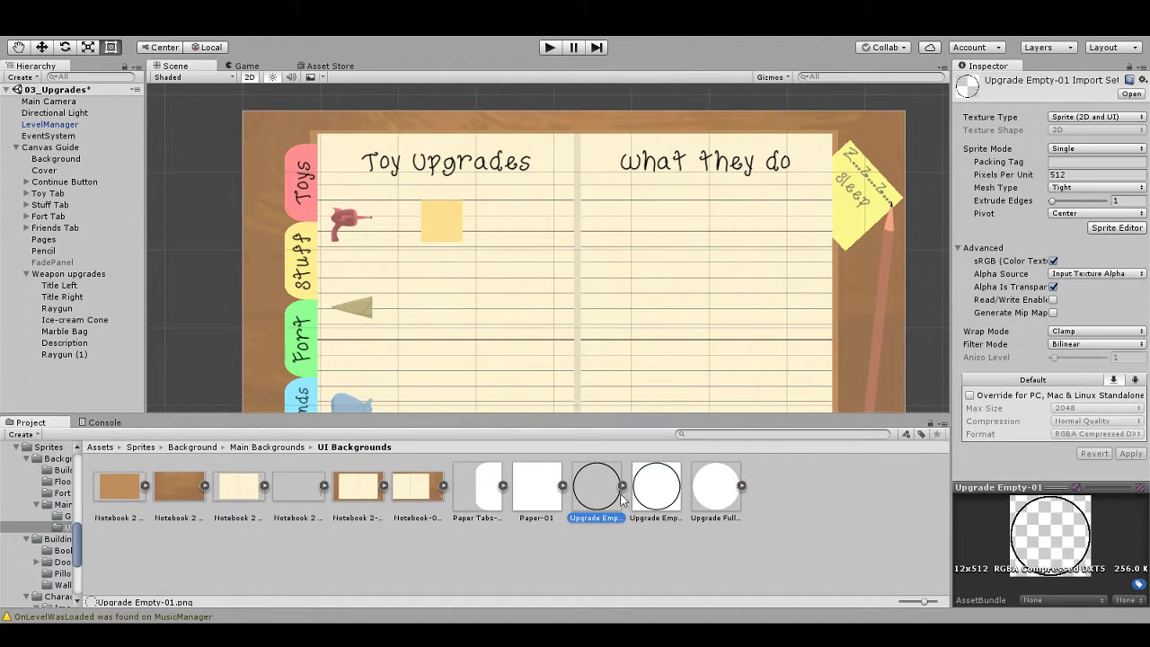
pyautogui.click(659, 496)
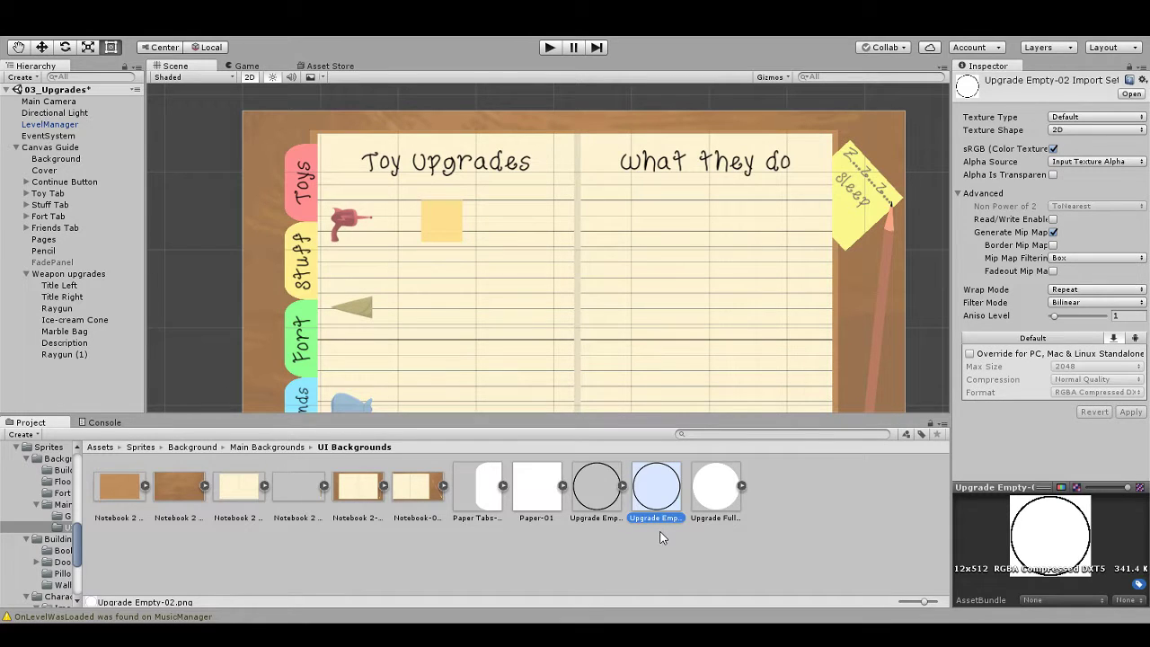
pyautogui.press('Delete')
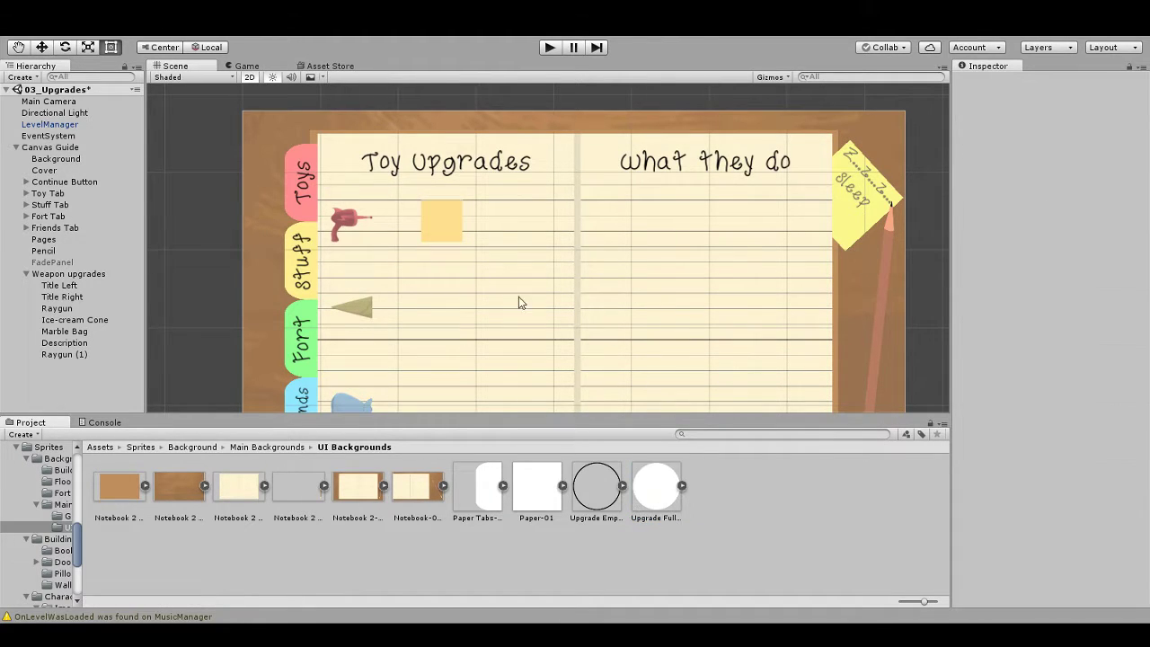
# Step: Try the Upgrade Full-01 sprite as Raygun (1)'s source image, and switch it to the Upgrade Empty sprite
pyautogui.click(75, 357)
pyautogui.moveTo(657, 486); pyautogui.dragTo(1088, 259)
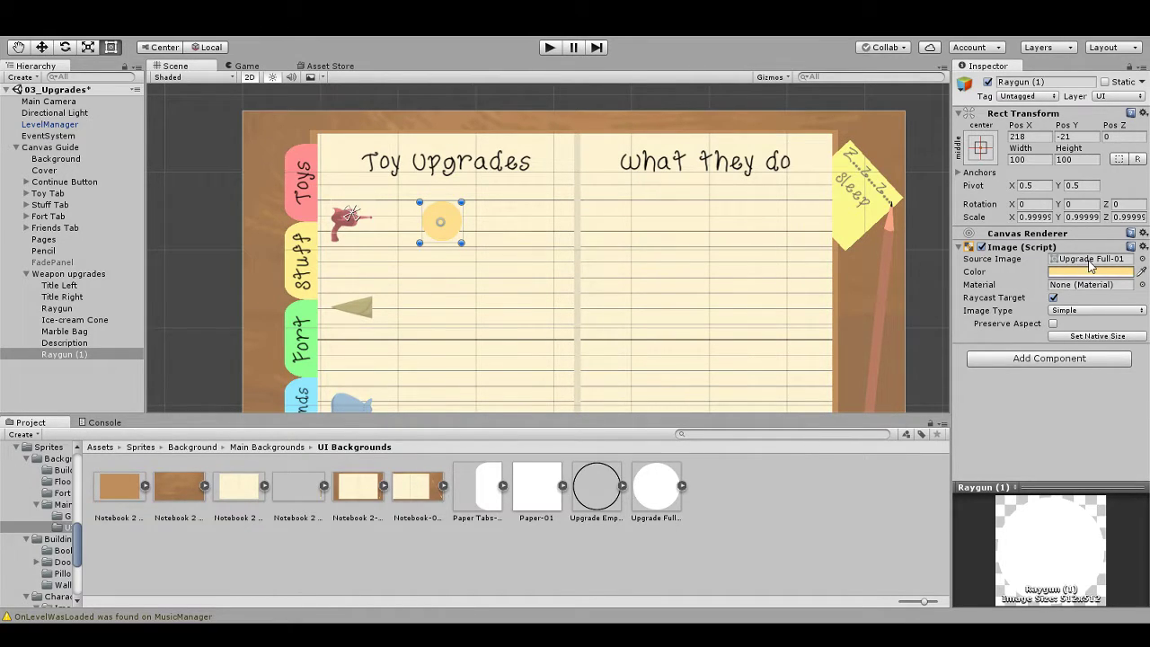
pyautogui.moveTo(592, 494); pyautogui.dragTo(1082, 262)
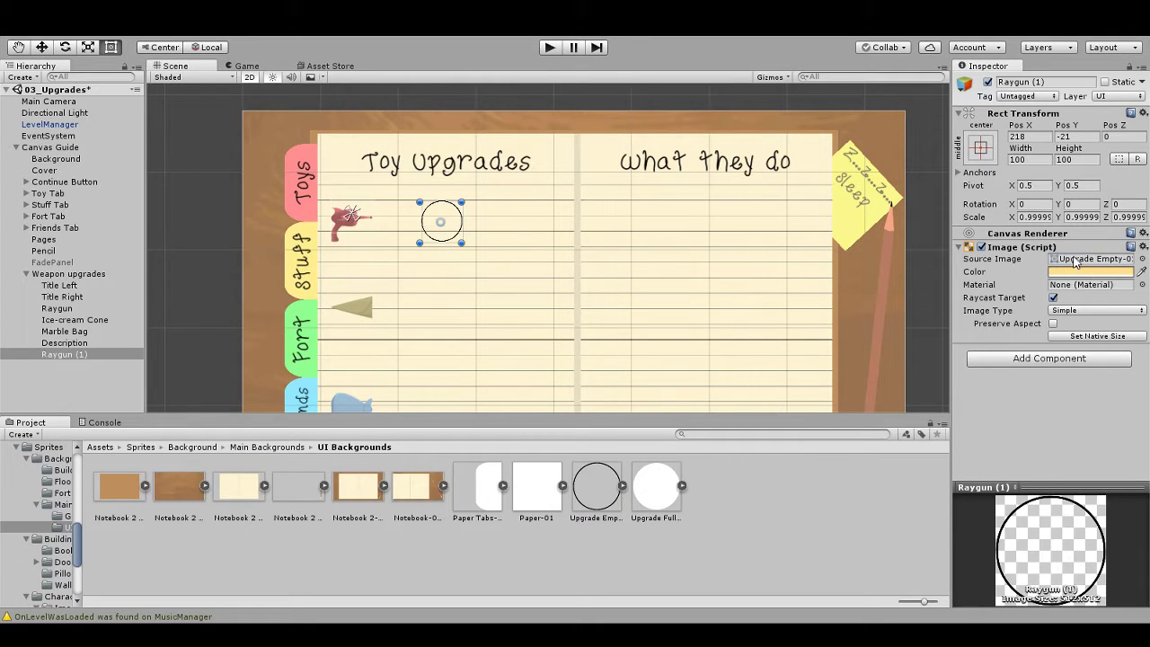
# Step: Duplicate Raygun (1), nest the copy under it, and assign Upgrade Full-01 as the nested copy's source image
pyautogui.click(77, 359)
pyautogui.hotkey('ctrl', 'd')
pyautogui.moveTo(93, 368)
pyautogui.mouseDown()
pyautogui.moveTo(70, 370)
pyautogui.moveTo(77, 358)
pyautogui.mouseUp()
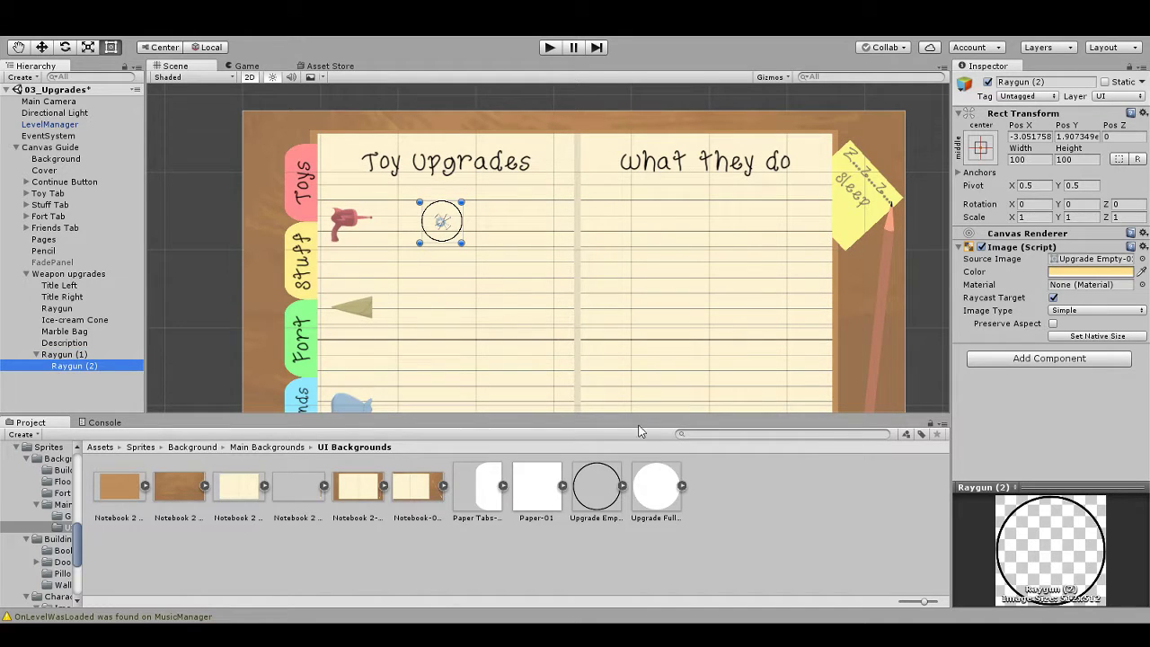
pyautogui.moveTo(644, 497); pyautogui.dragTo(1087, 260)
# Step: Check how the outline and nested fill circle align, both up close in the scene and in Play mode
pyautogui.click(209, 327)
pyautogui.scroll(8, 530, 332)
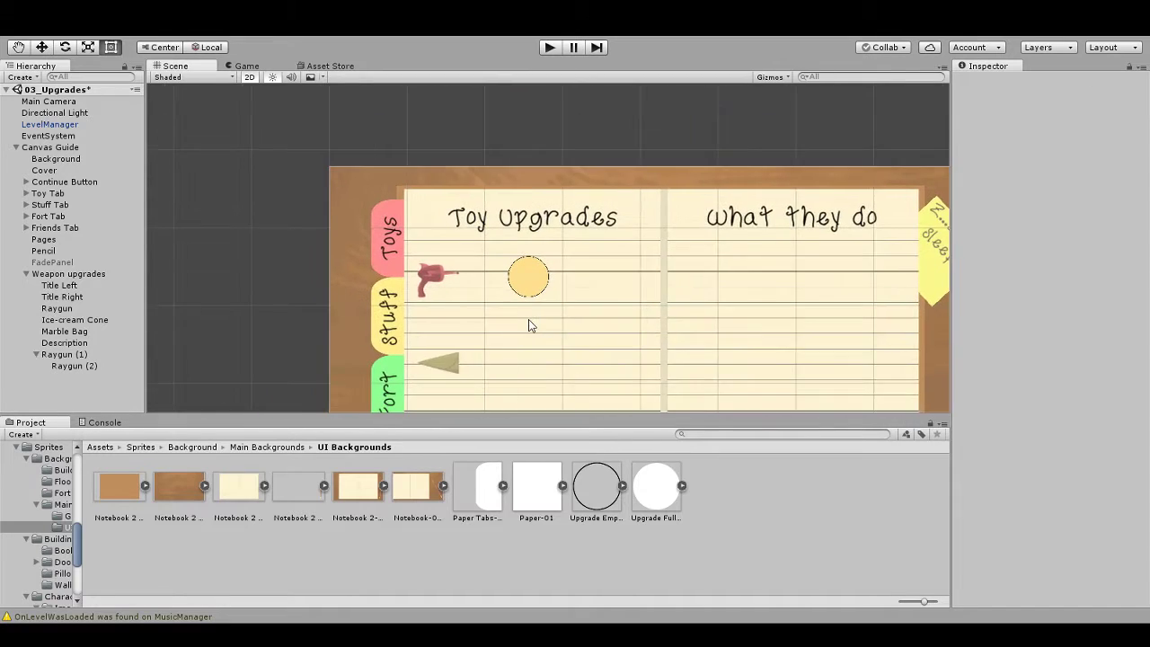
pyautogui.scroll(3, 532, 344)
pyautogui.scroll(-10, 545, 342)
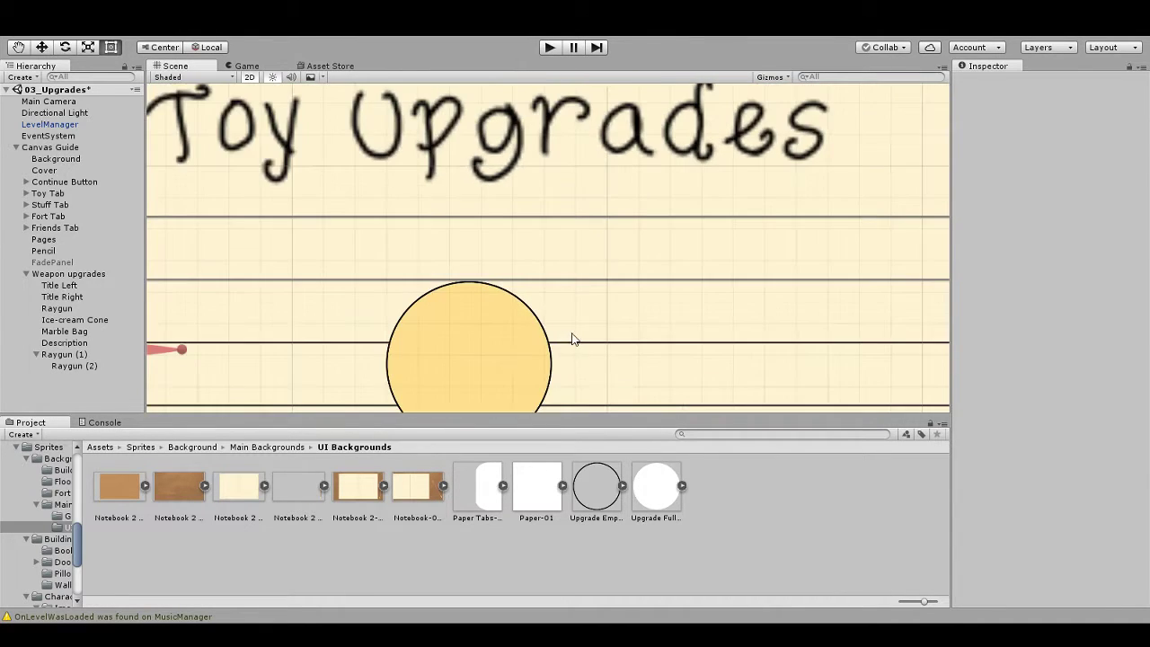
pyautogui.click(549, 52)
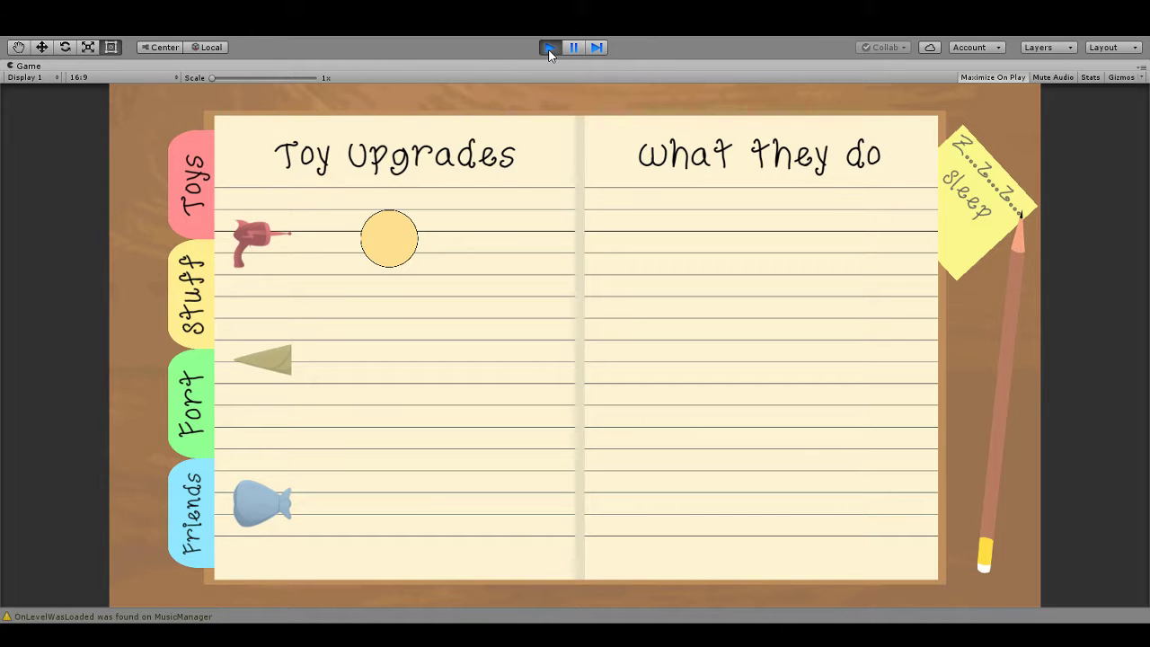
pyautogui.click(550, 49)
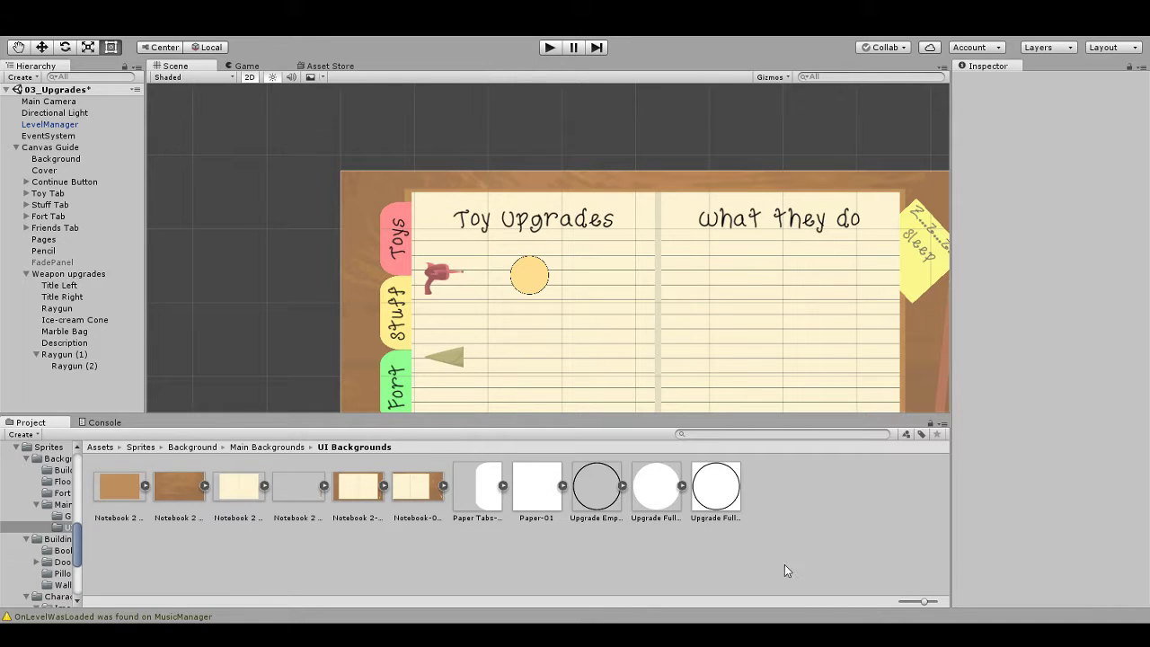
# Step: Delete the outline-free Upgrade Full-01 texture and rename Upgrade Full-02 to Upgrade Full-01
pyautogui.click(656, 490)
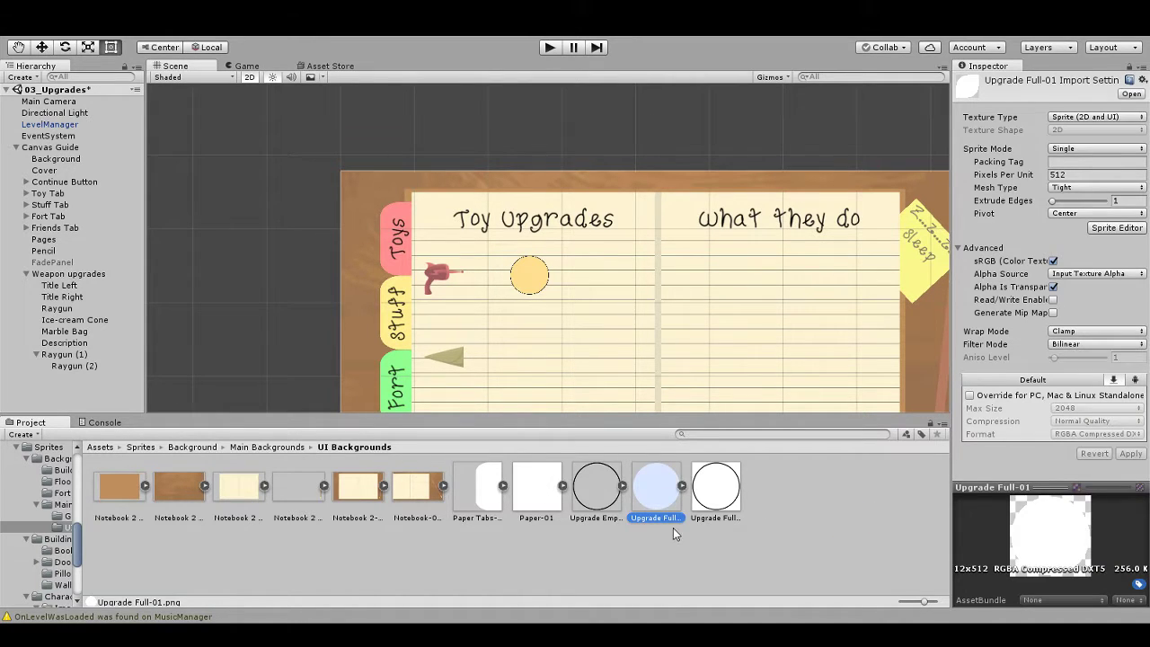
pyautogui.click(662, 520)
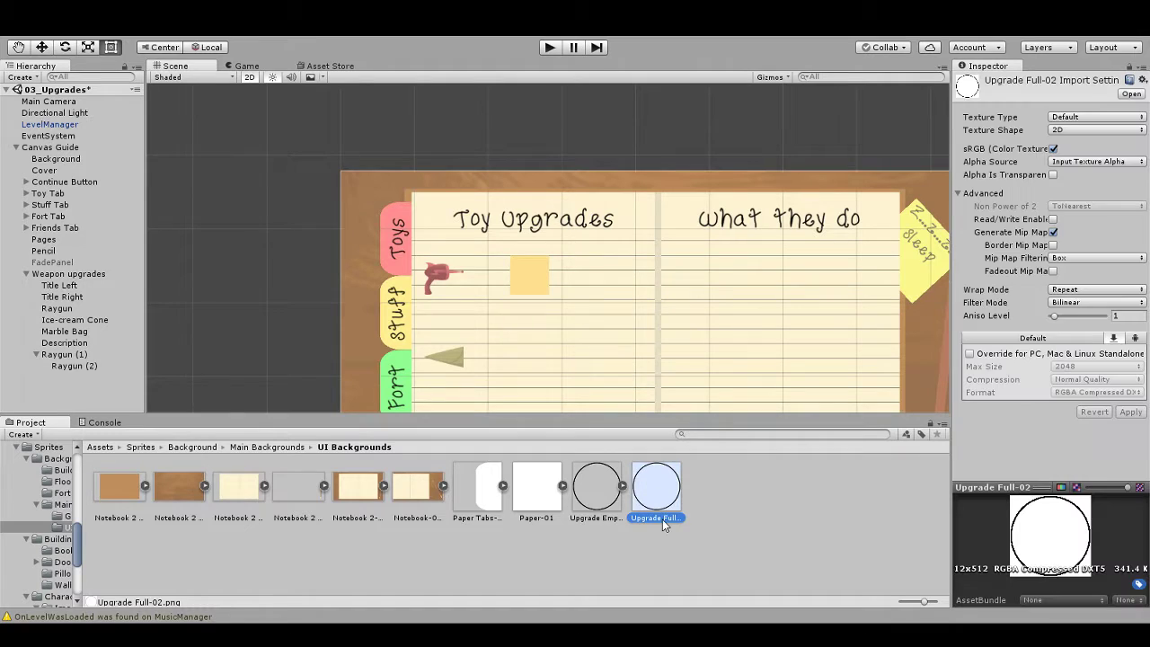
pyautogui.moveTo(677, 521); pyautogui.dragTo(690, 529)
pyautogui.write('1')
pyautogui.press('Return')
# Step: Set the outlined Upgrade Full-01 texture to Sprite (2D and UI) with 512 pixels per unit and apply the import settings
pyautogui.click(1067, 123)
pyautogui.click(1096, 187)
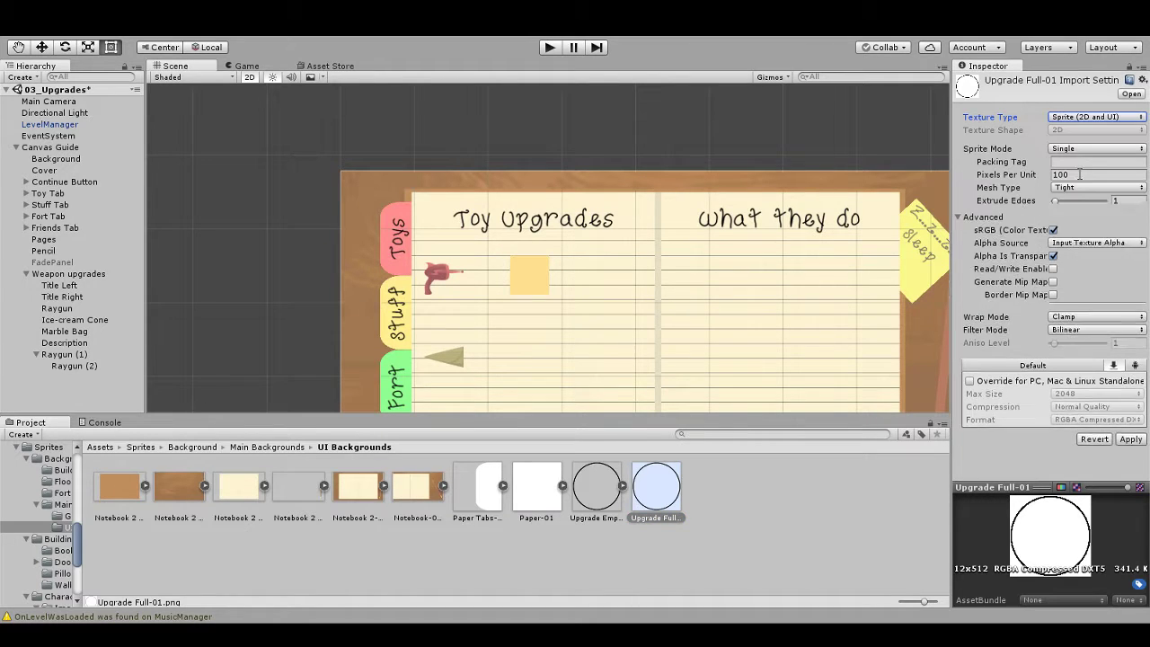
pyautogui.click(1084, 174)
pyautogui.write('512')
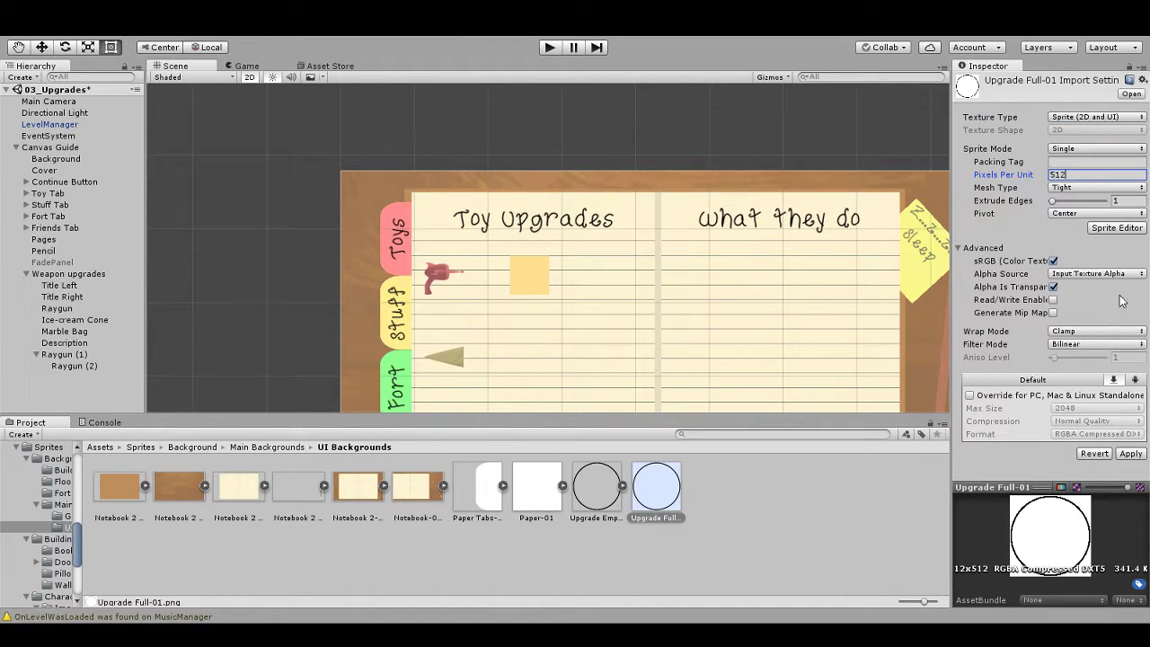
pyautogui.click(1131, 454)
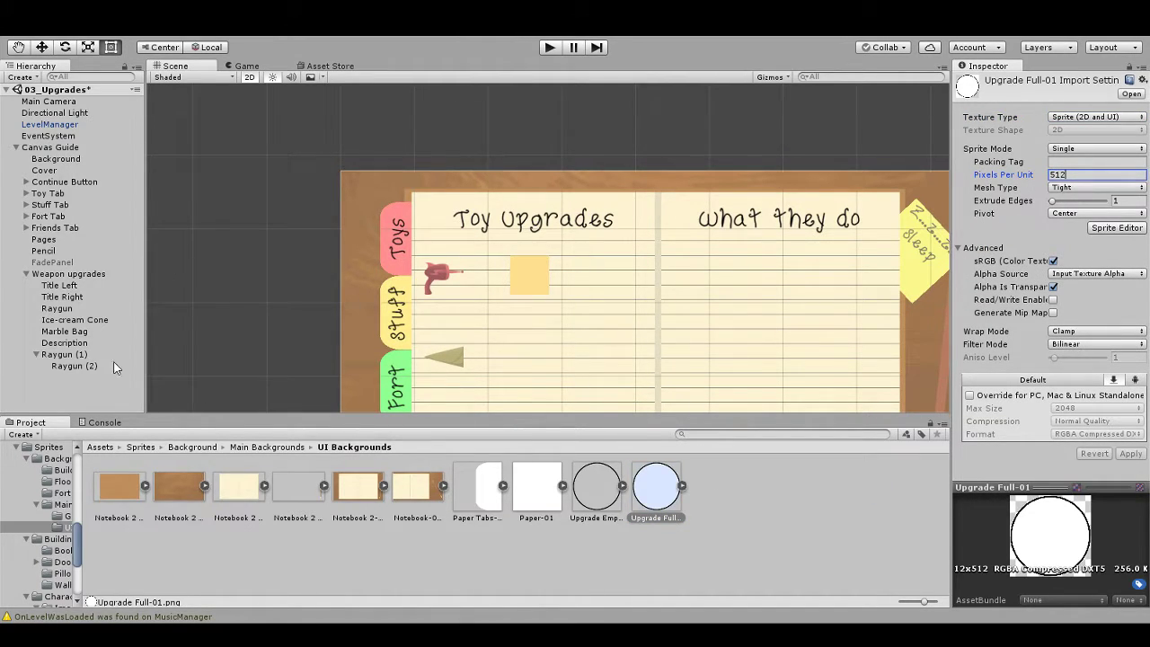
# Step: Delete the nested Raygun (2) image and assign Upgrade Full-01 as Raygun (1)'s source image
pyautogui.click(63, 368)
pyautogui.press('Delete')
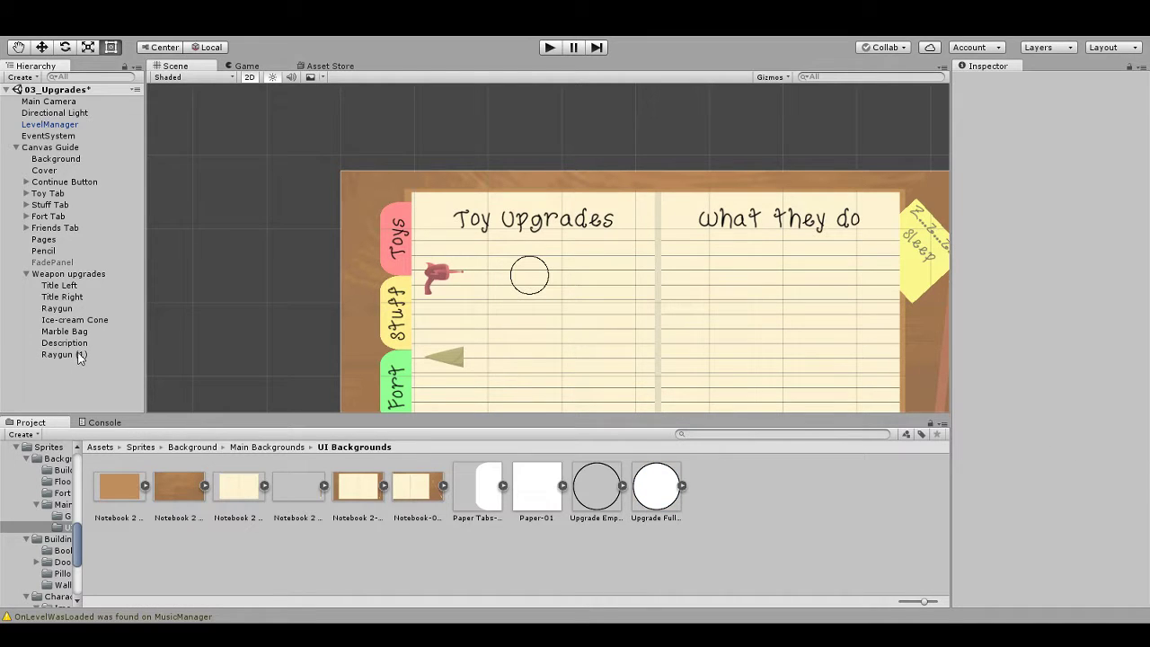
pyautogui.click(63, 354)
pyautogui.moveTo(665, 490); pyautogui.dragTo(1085, 262)
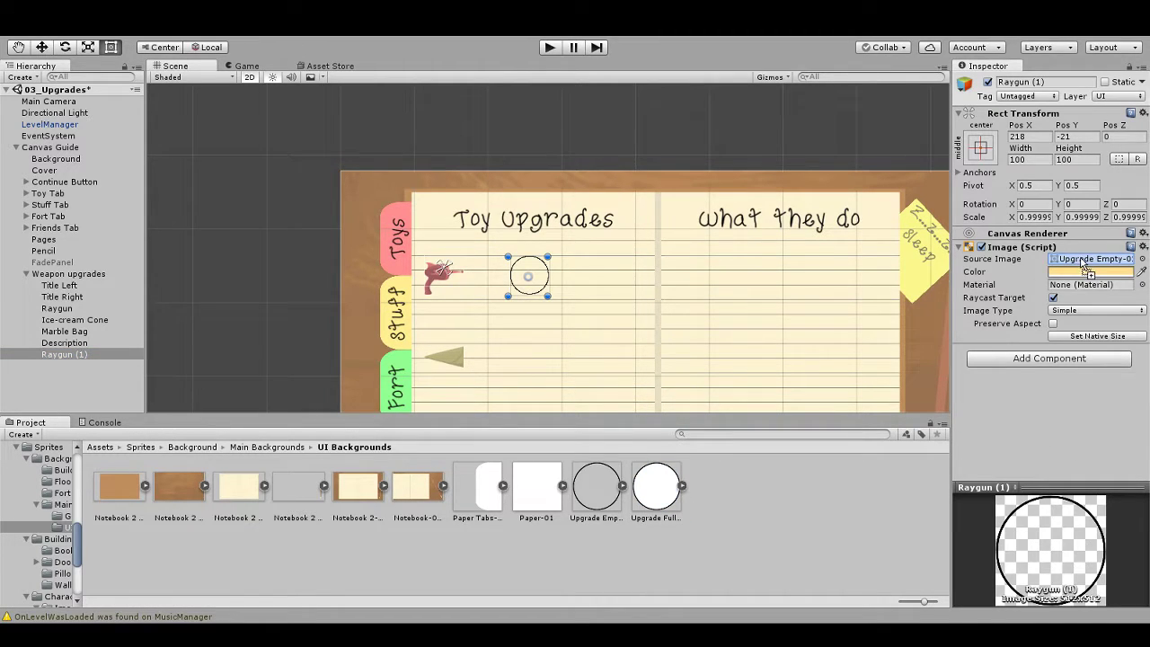
# Step: Preview the filled upgrade circle beside the raygun in Play mode, then stop playback
pyautogui.click(259, 334)
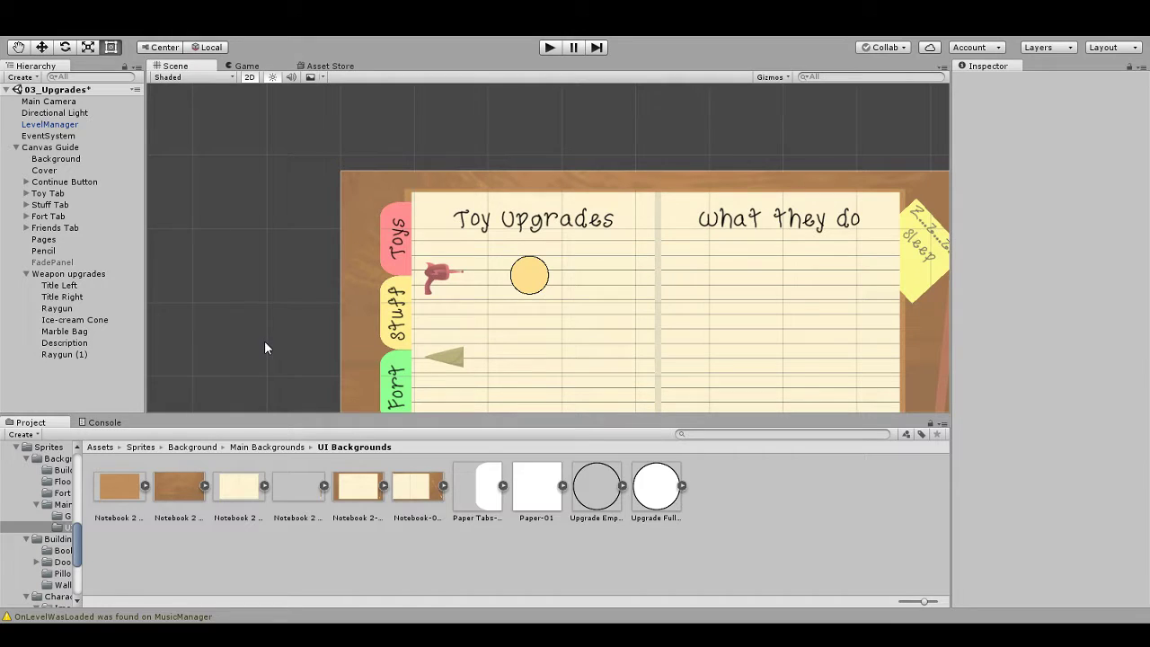
pyautogui.click(551, 50)
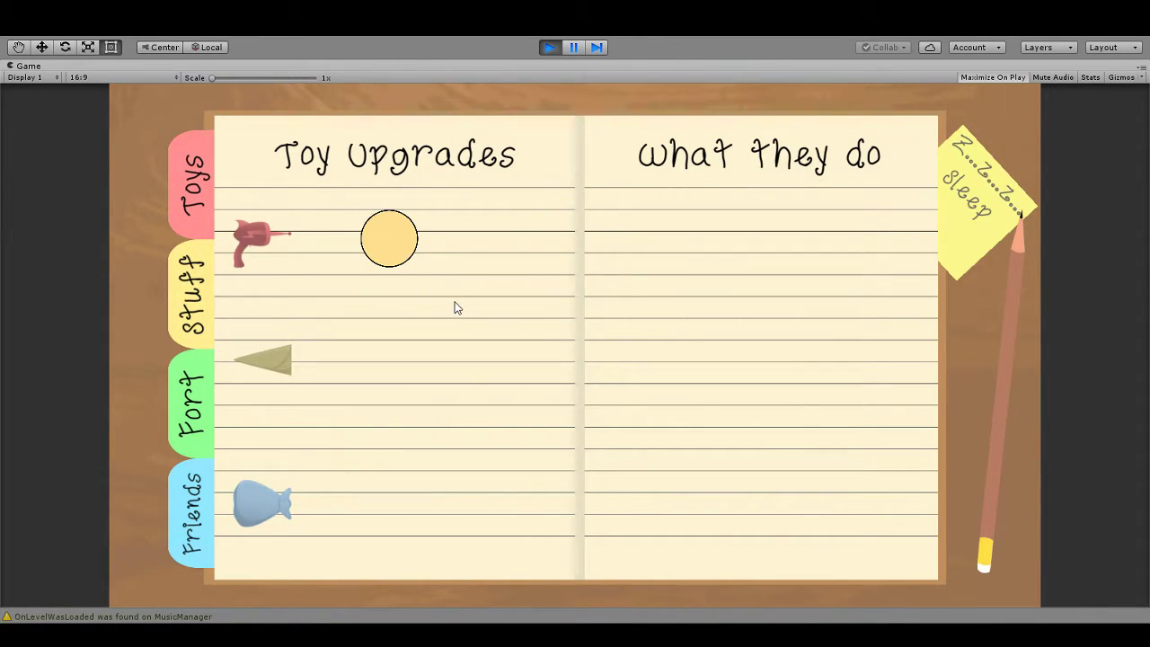
pyautogui.click(550, 47)
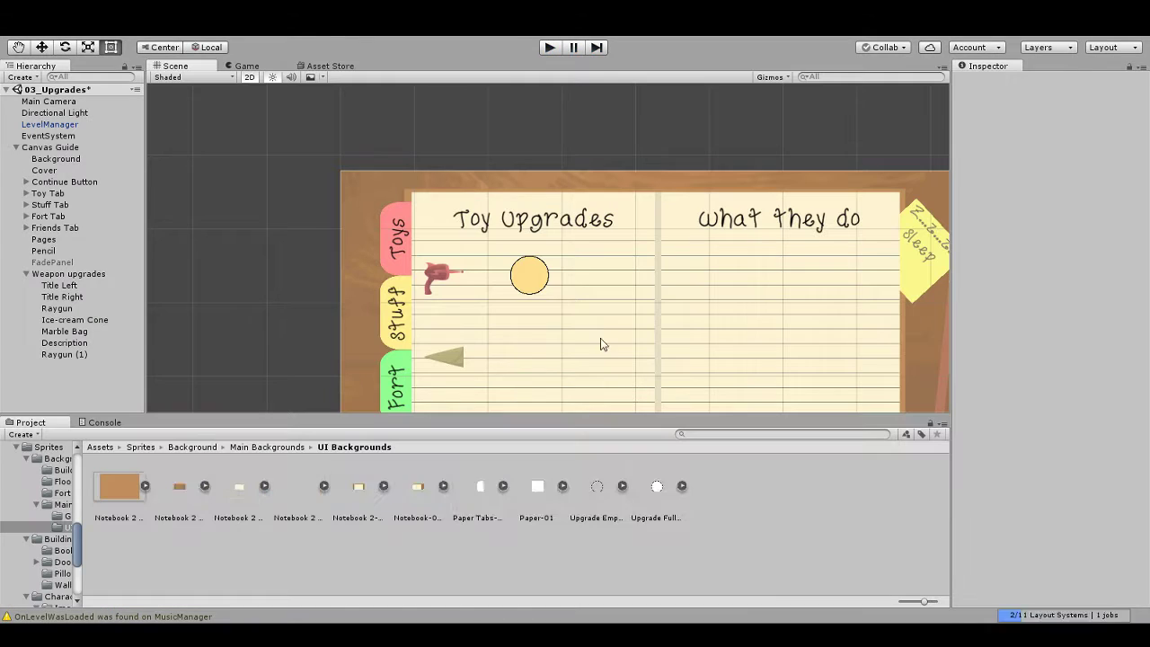
# Step: Try enabling mip map generation for the Upgrade Full-01 texture
pyautogui.click(656, 486)
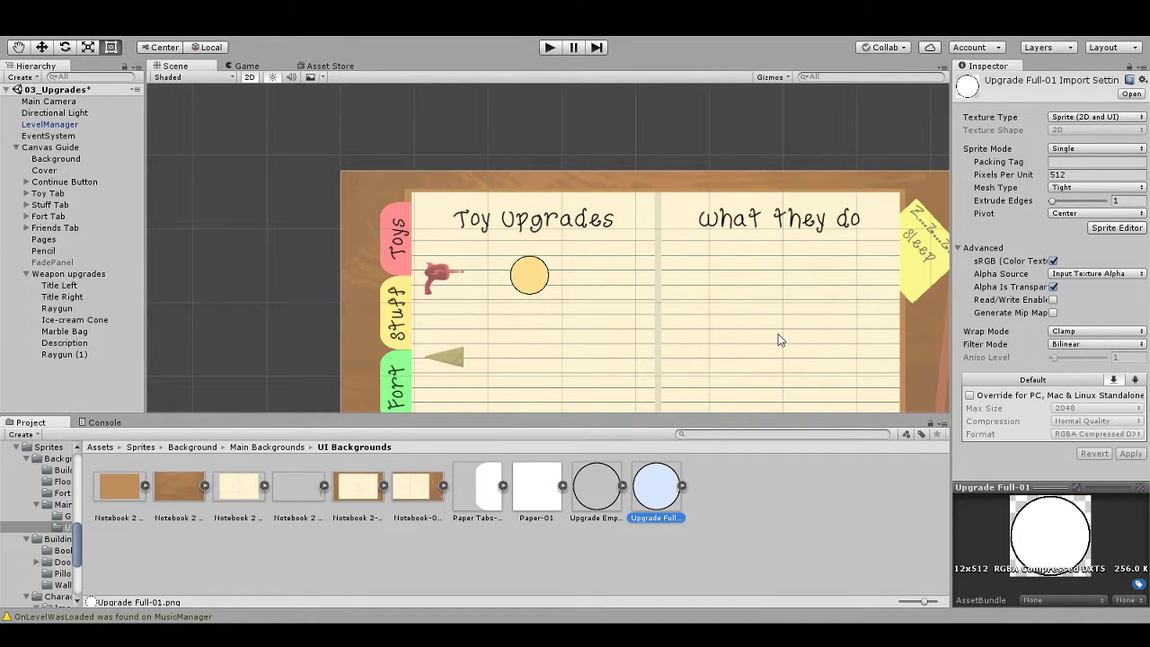
pyautogui.click(1053, 313)
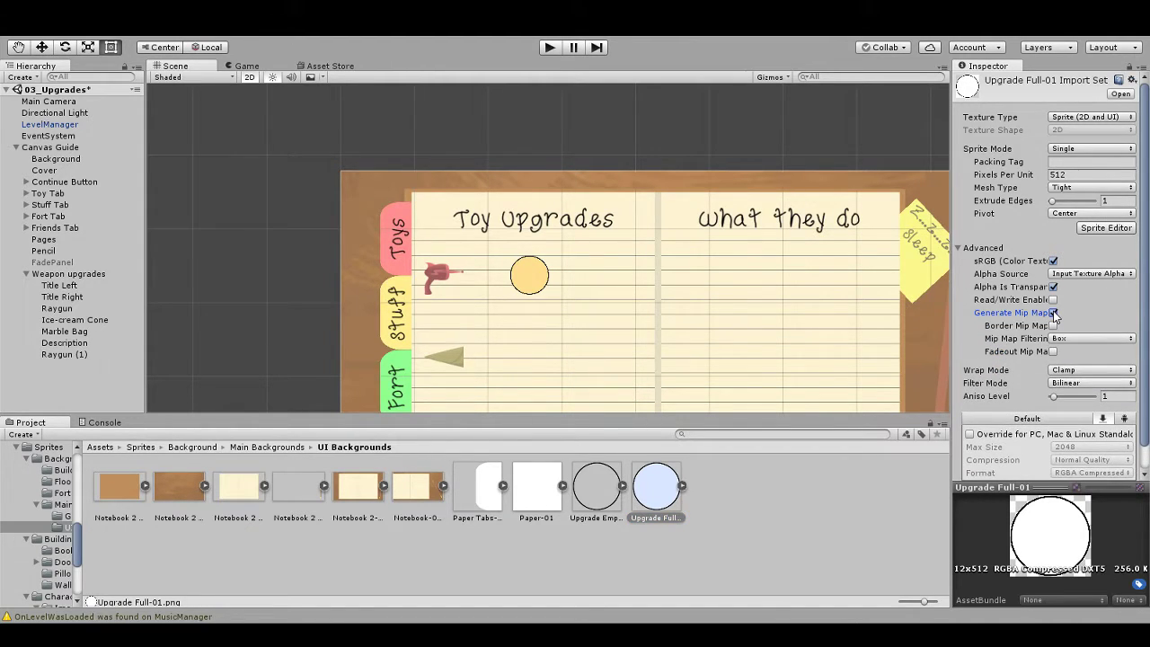
pyautogui.click(1053, 312)
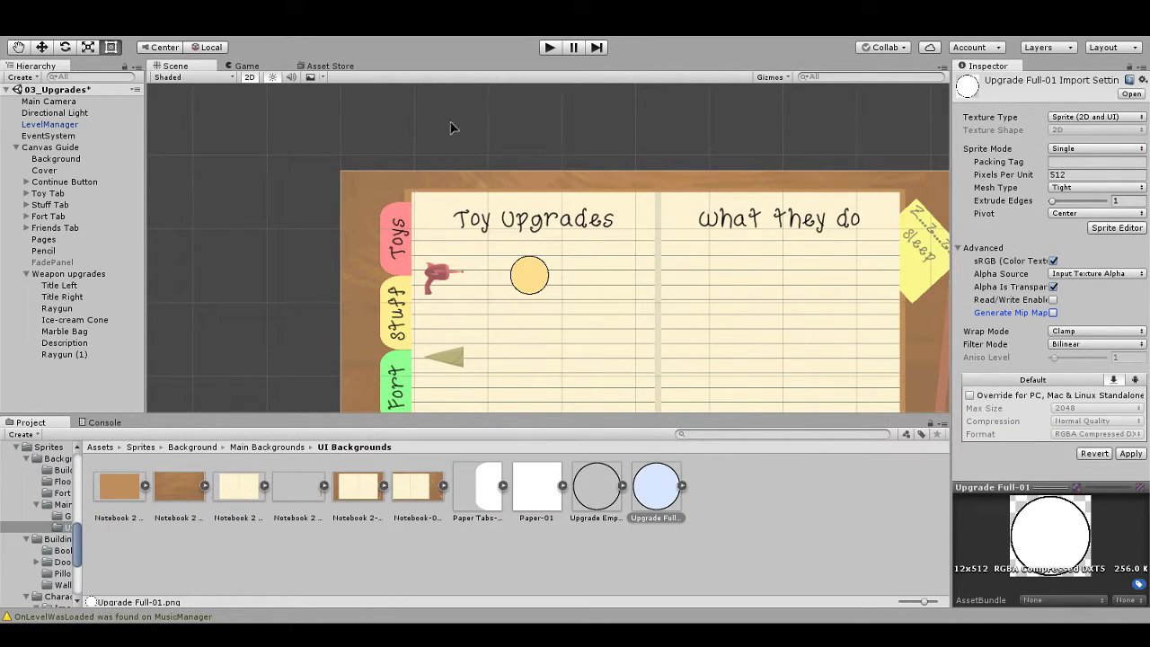
# Step: Switch to Illustrator and resize the Upgrade Full artboard to 1024 by 1024 pt
pyautogui.hotkey('alt', 'Tab')
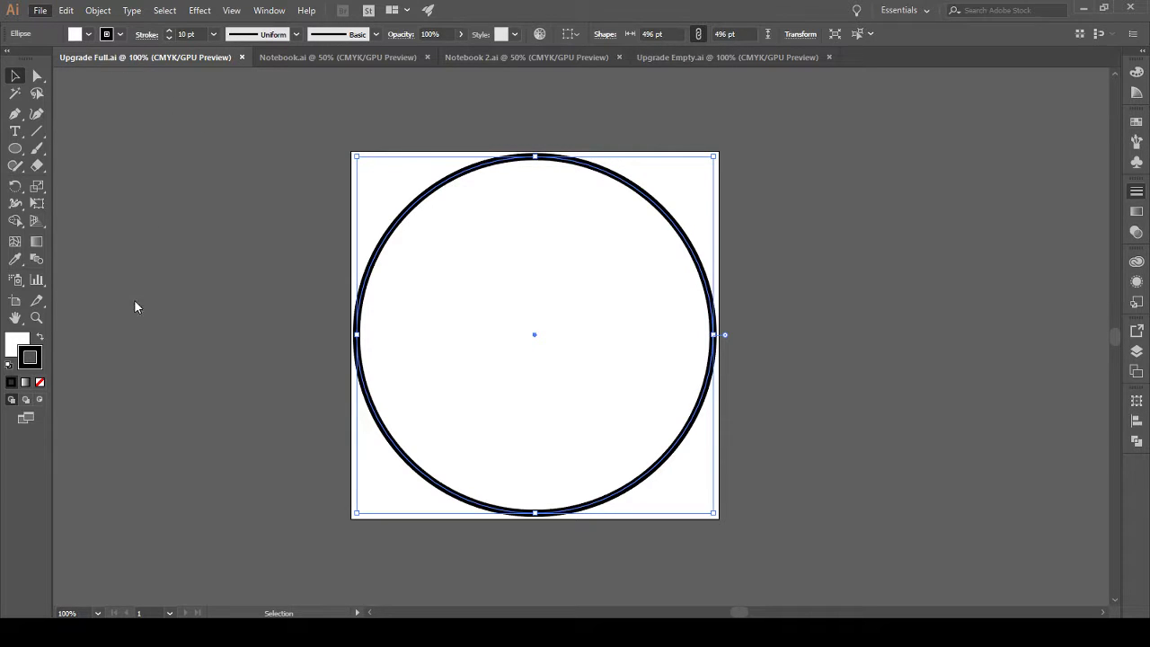
pyautogui.hotkey('shift', 'o')
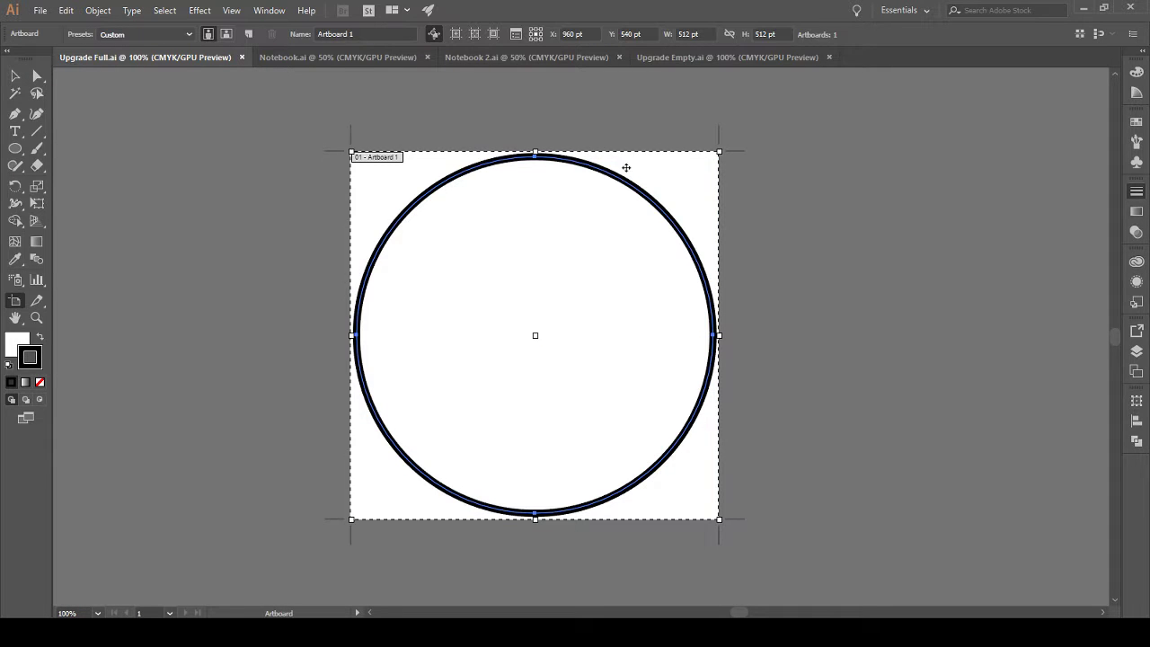
pyautogui.click(667, 38)
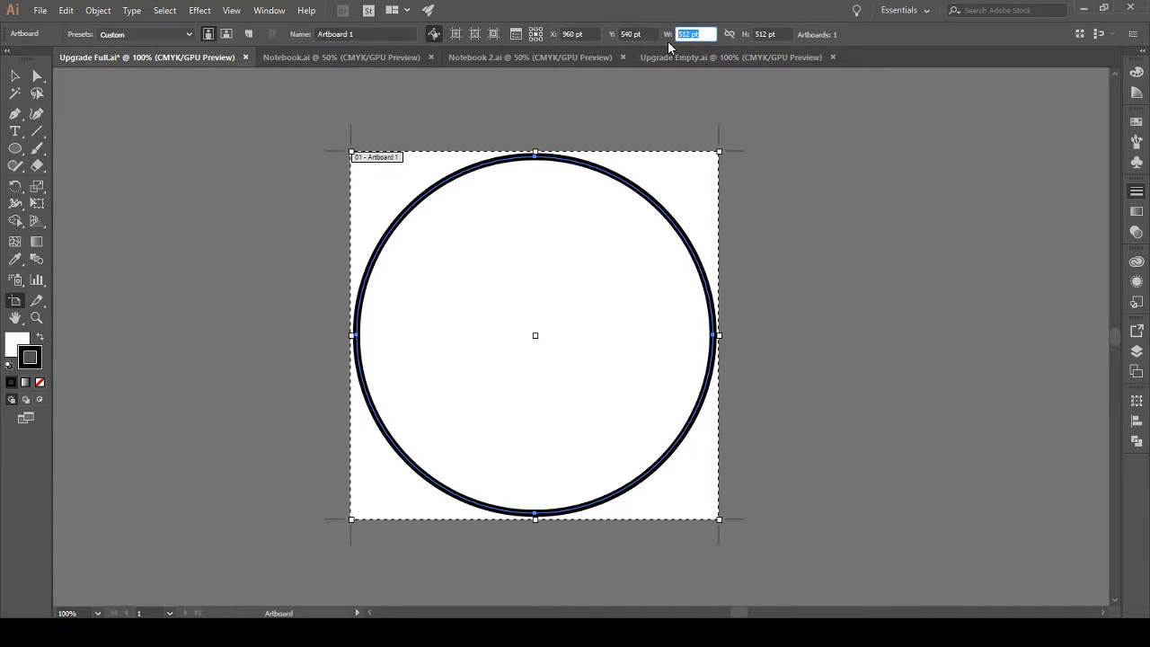
pyautogui.write('1024')
pyautogui.press('Tab')
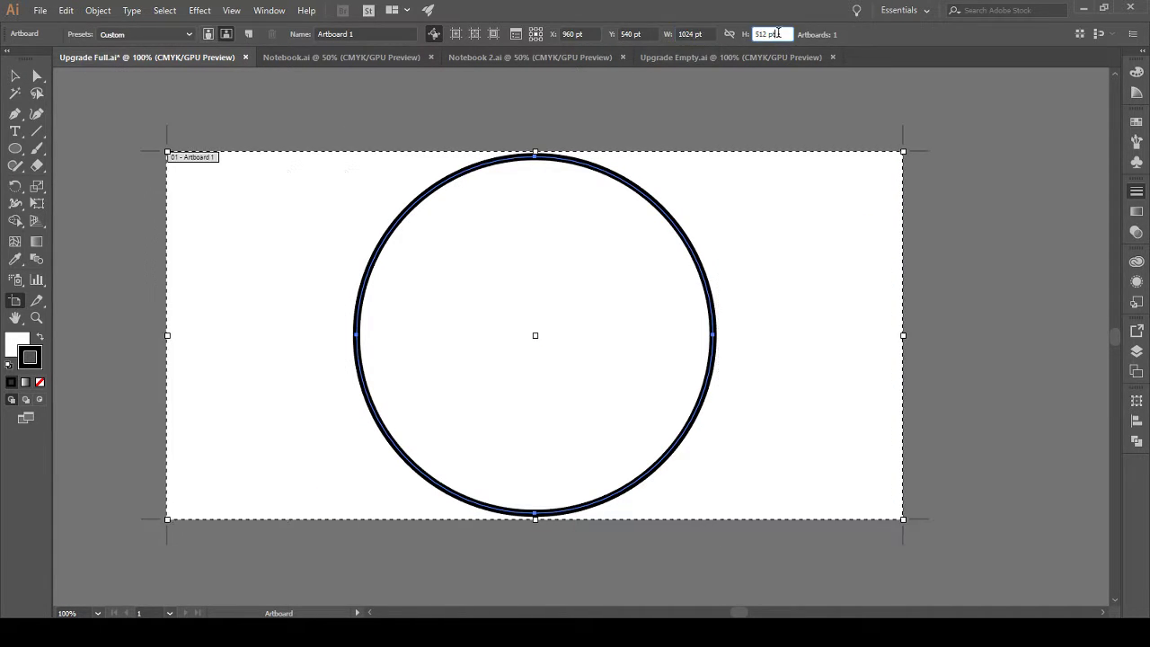
pyautogui.write('1024')
pyautogui.press('Return')
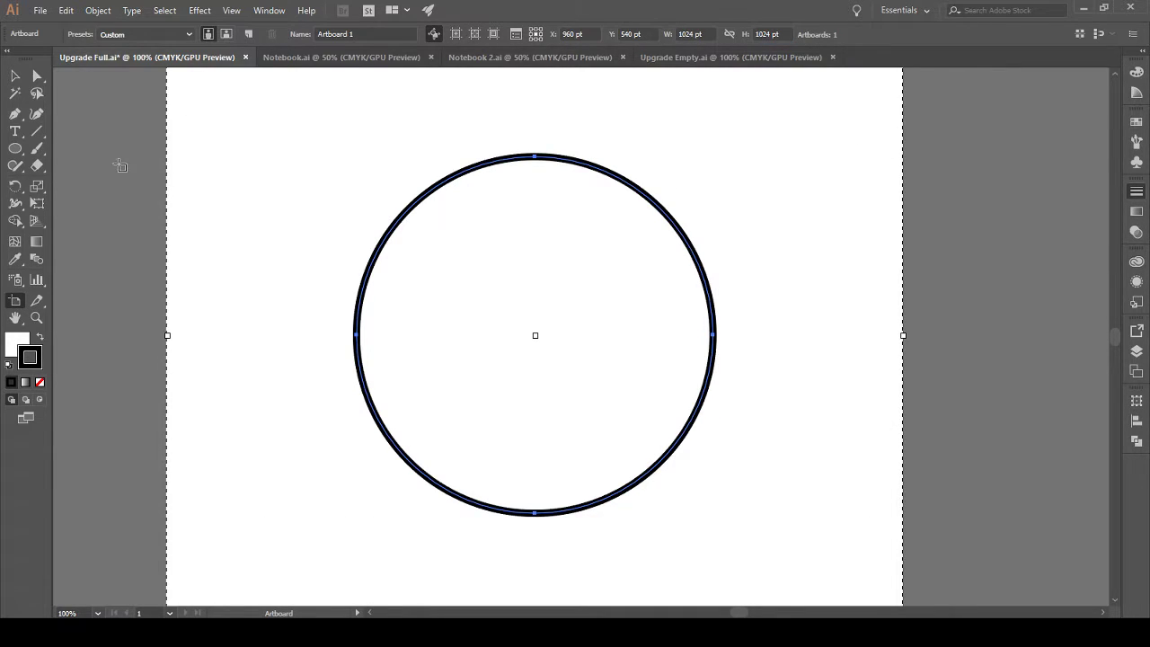
pyautogui.press('Escape')
# Step: Enlarge the circle to fill the artboard, then shrink it about its centre to about 969 pt, leaving a small margin
pyautogui.scroll(-2, 203, 210)
pyautogui.scroll(-3, 244, 251)
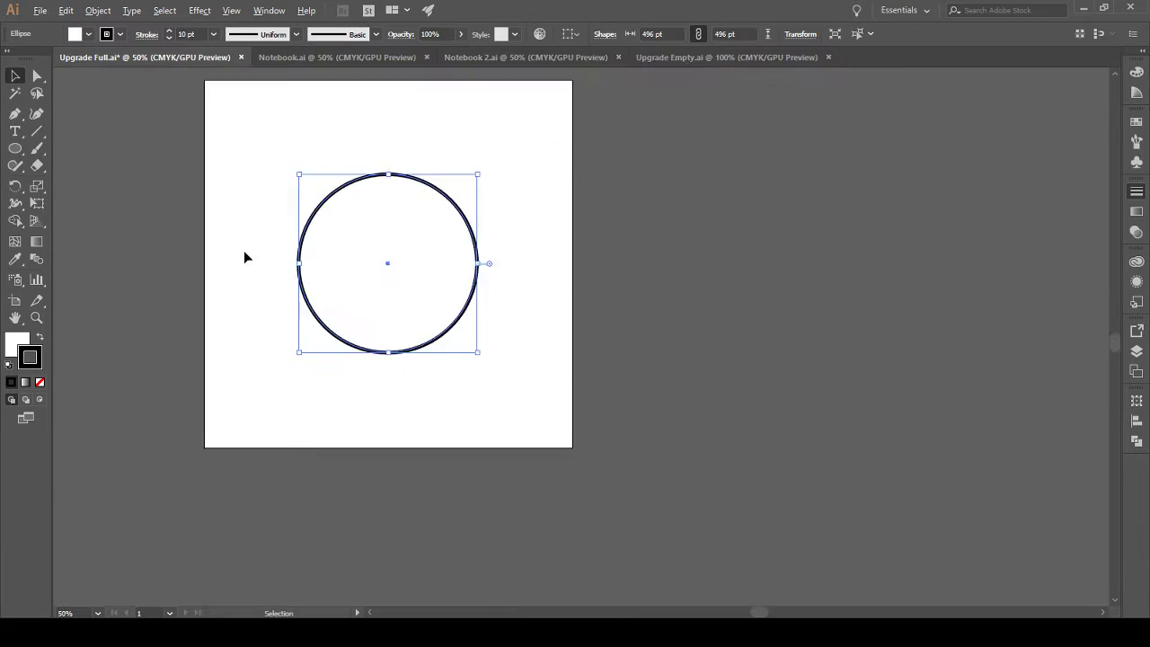
pyautogui.scroll(2, 243, 257)
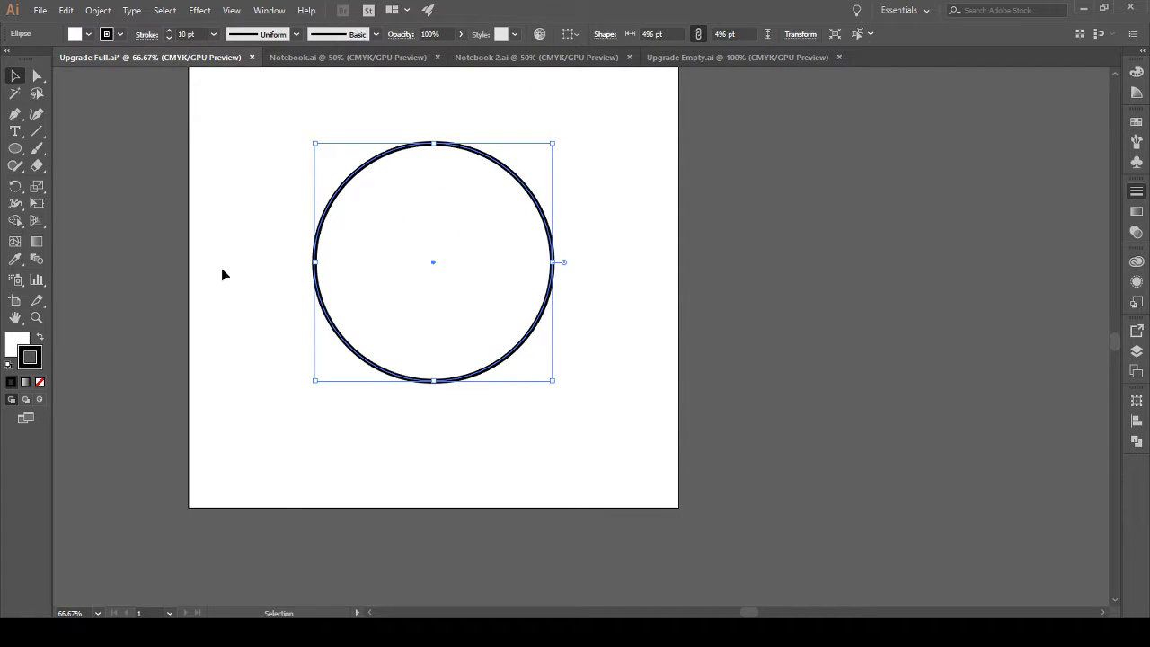
pyautogui.scroll(2, 146, 296)
pyautogui.press('a')
pyautogui.hscroll(-3, 773, 347)
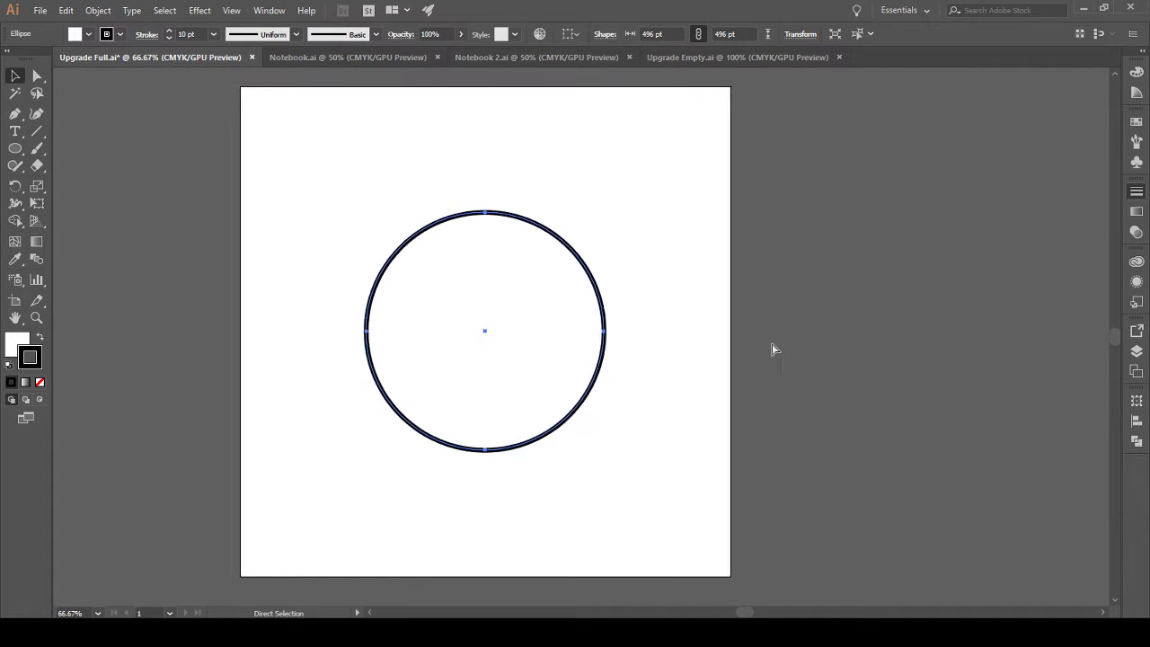
pyautogui.press('v')
pyautogui.moveTo(517, 380); pyautogui.dragTo(390, 252)
pyautogui.moveTo(532, 323); pyautogui.dragTo(787, 576)
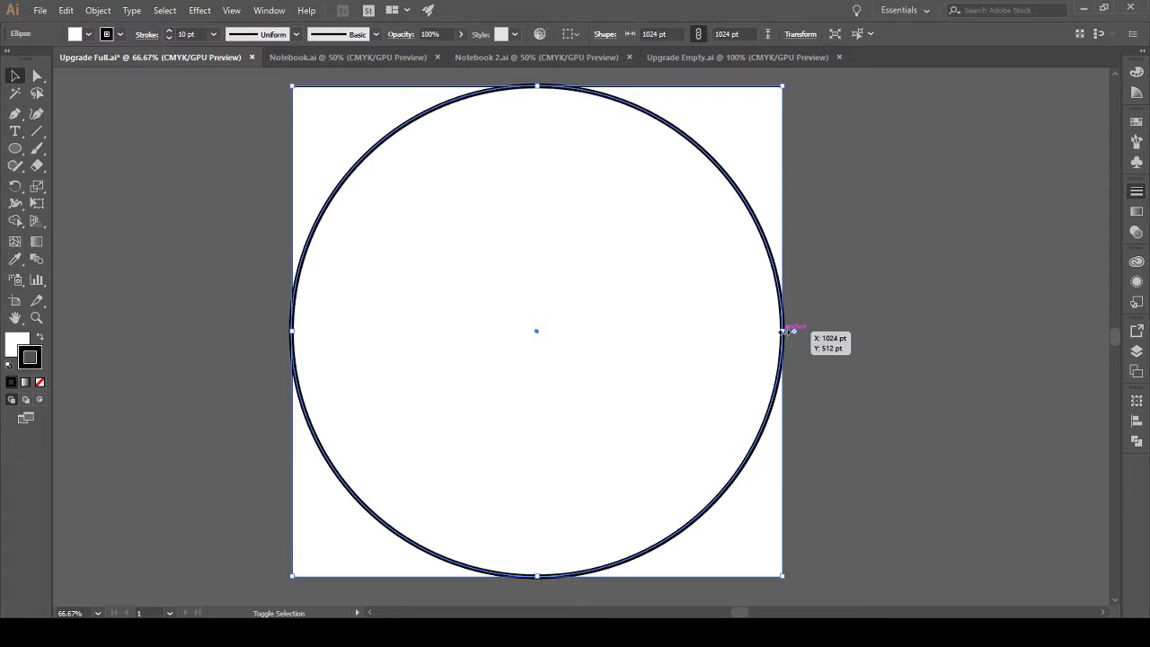
pyautogui.moveTo(782, 332)
pyautogui.mouseDown()
pyautogui.moveTo(760, 330)
pyautogui.moveTo(771, 333)
pyautogui.mouseUp()
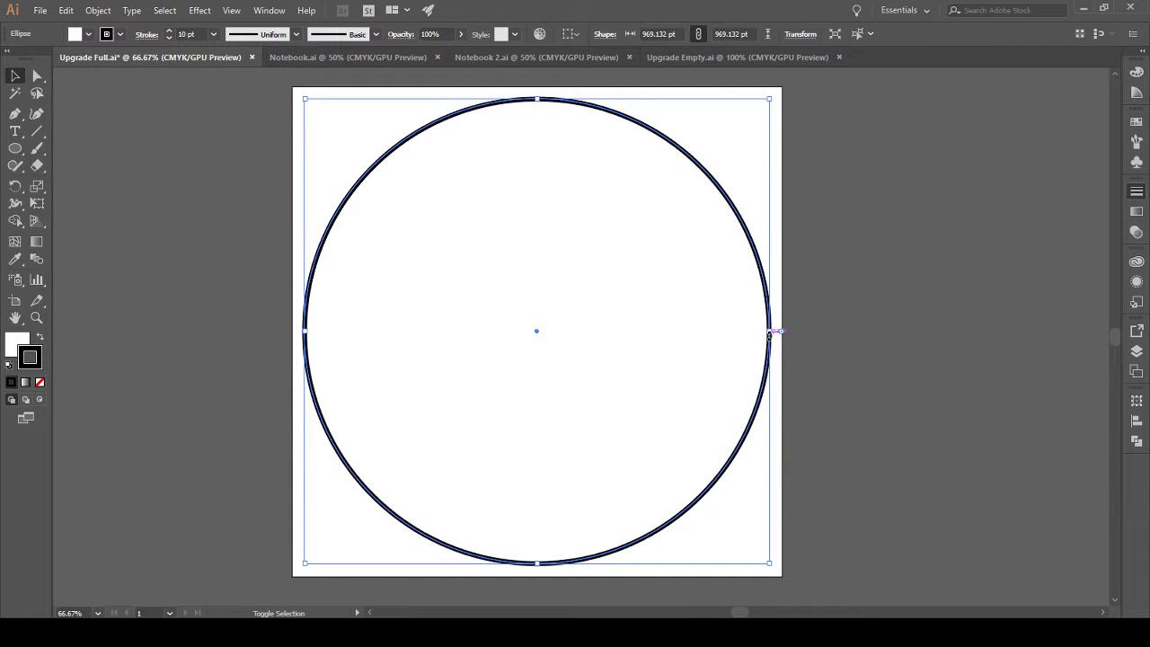
# Step: Save the resized Upgrade Full.ai document and export it as a PNG
pyautogui.click(849, 386)
pyautogui.press('alt')
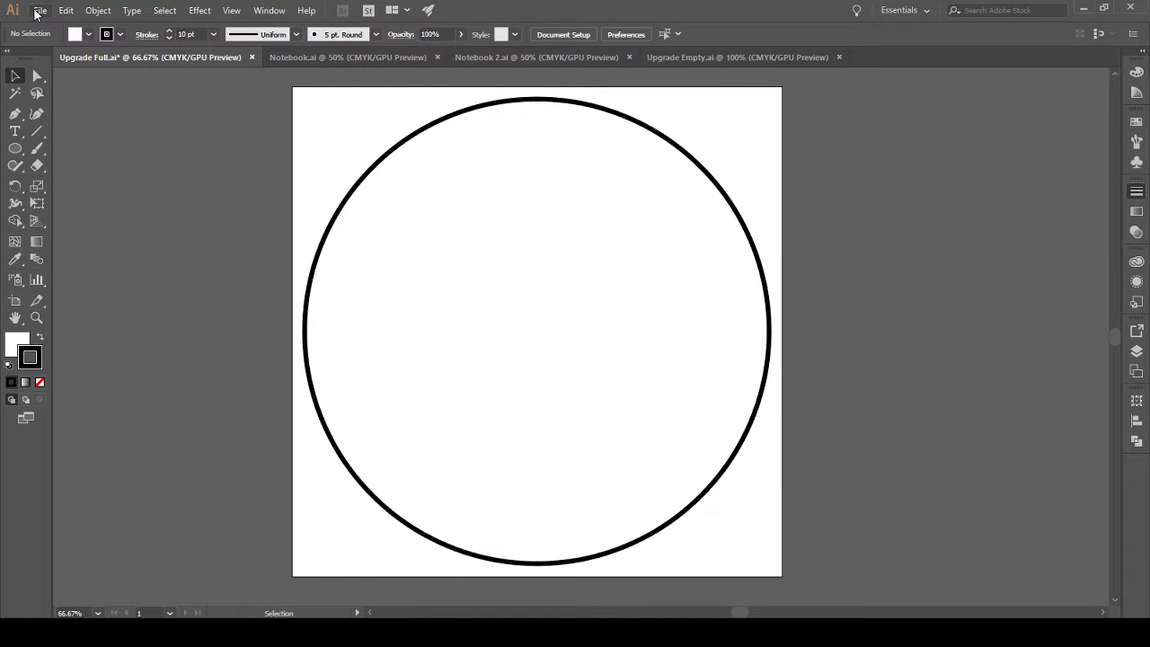
pyautogui.hotkey('ctrl', 's')
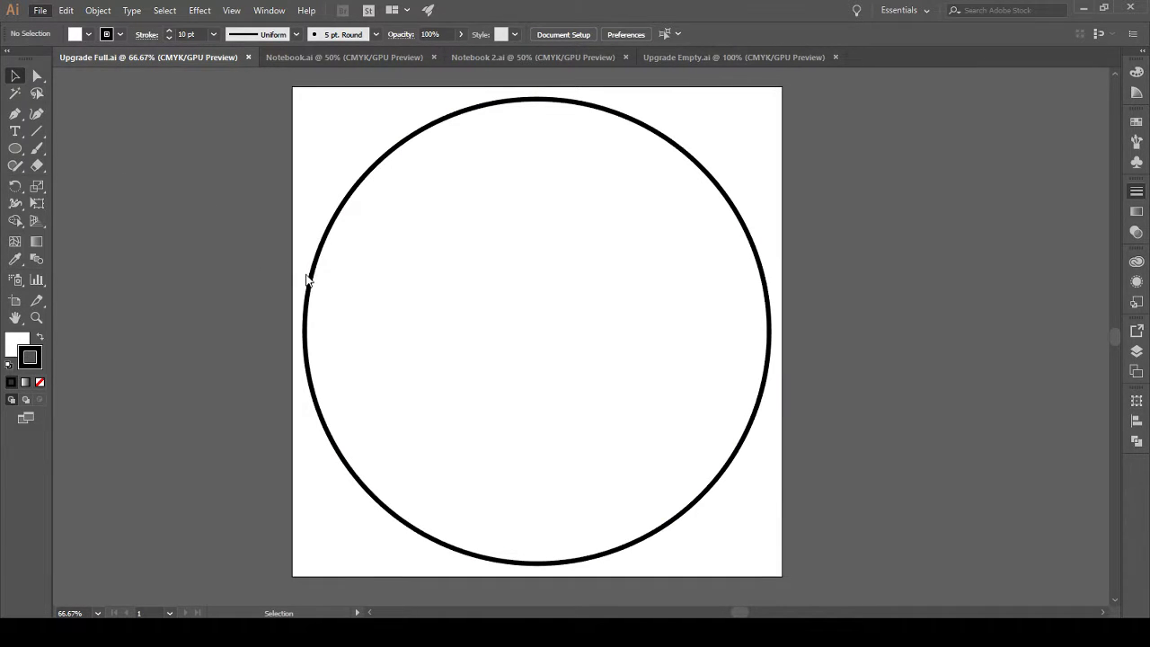
pyautogui.press('Escape')
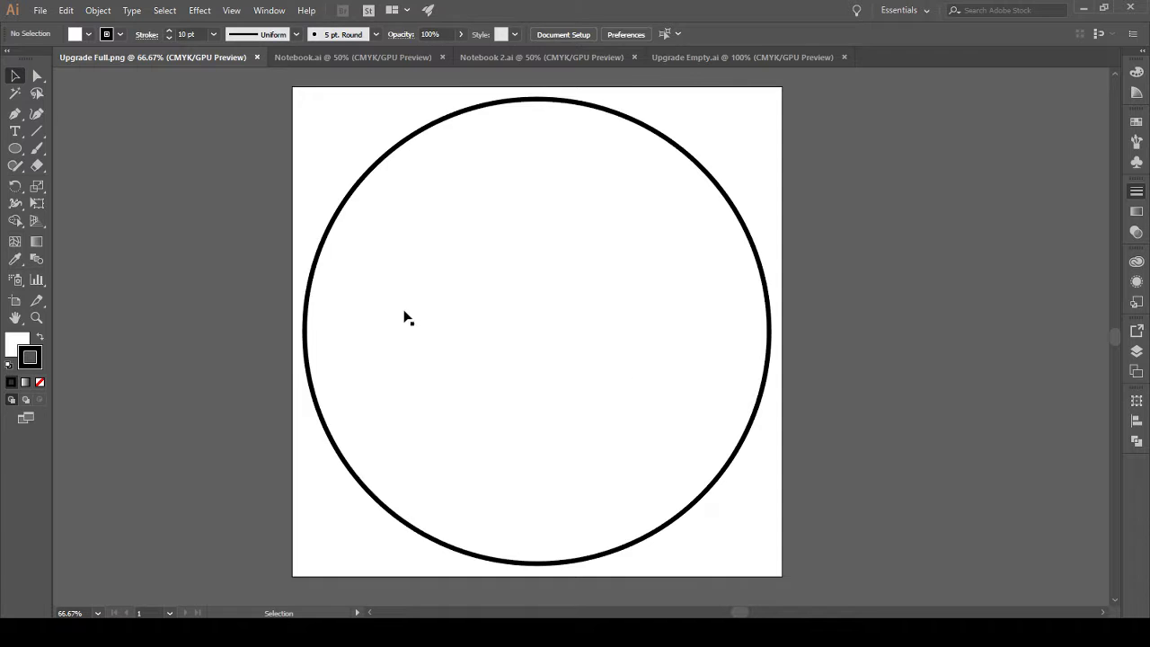
# Step: Remove the circle's fill, keeping its black stroke, and close the old Upgrade Empty.ai document
pyautogui.click(379, 349)
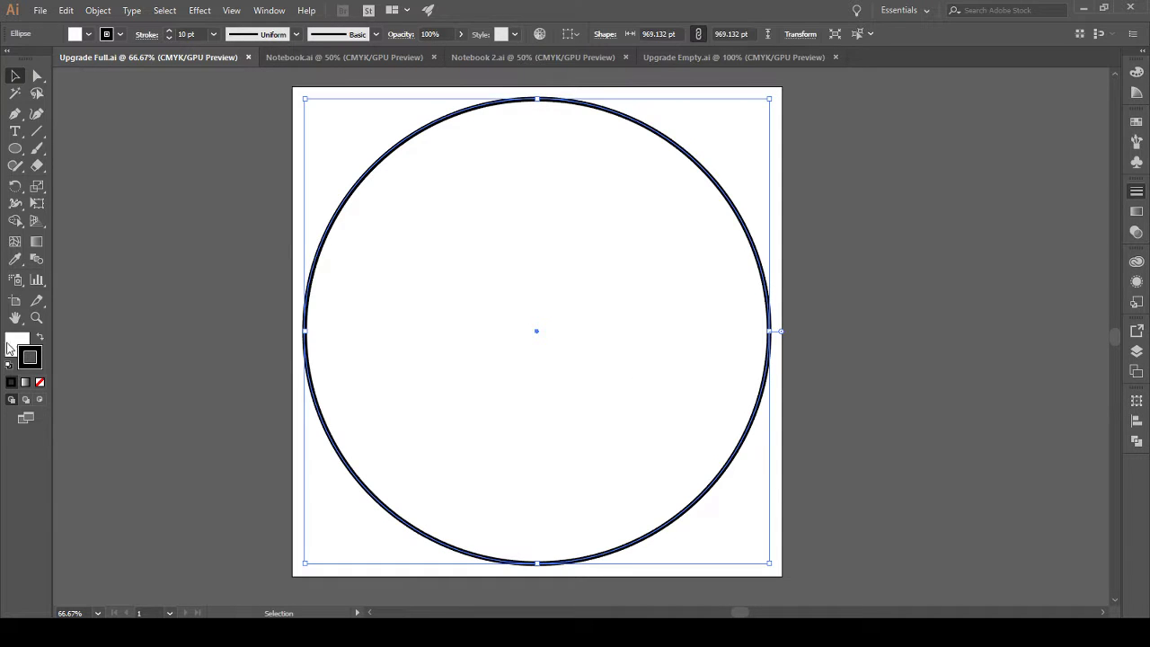
pyautogui.click(39, 382)
pyautogui.click(737, 58)
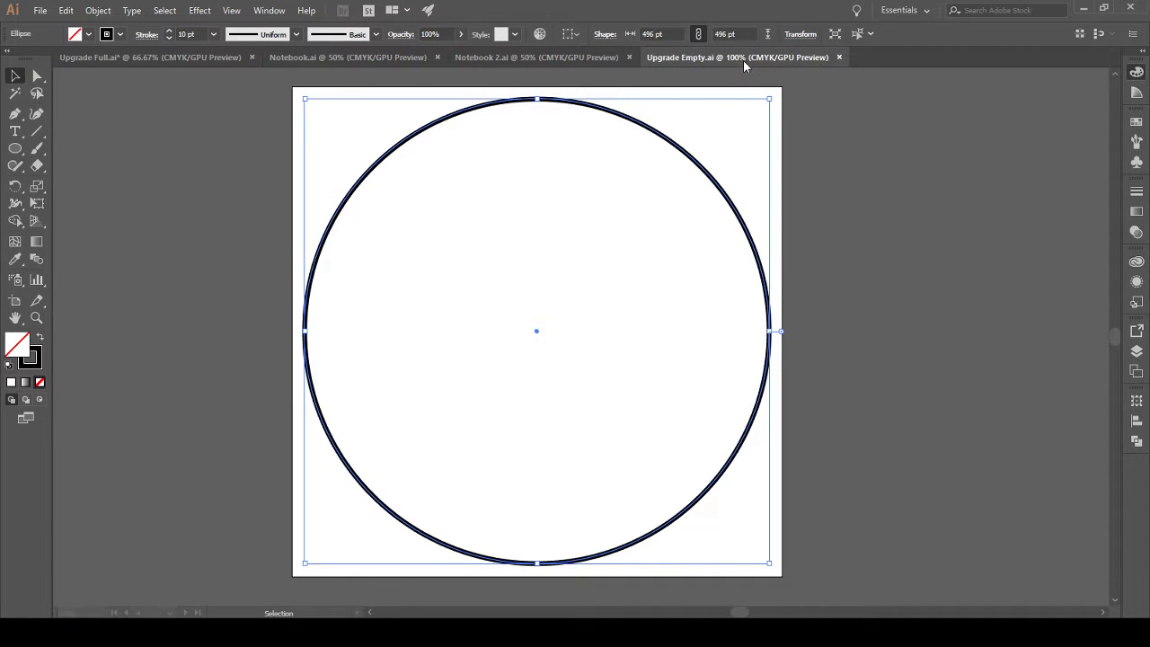
pyautogui.click(839, 58)
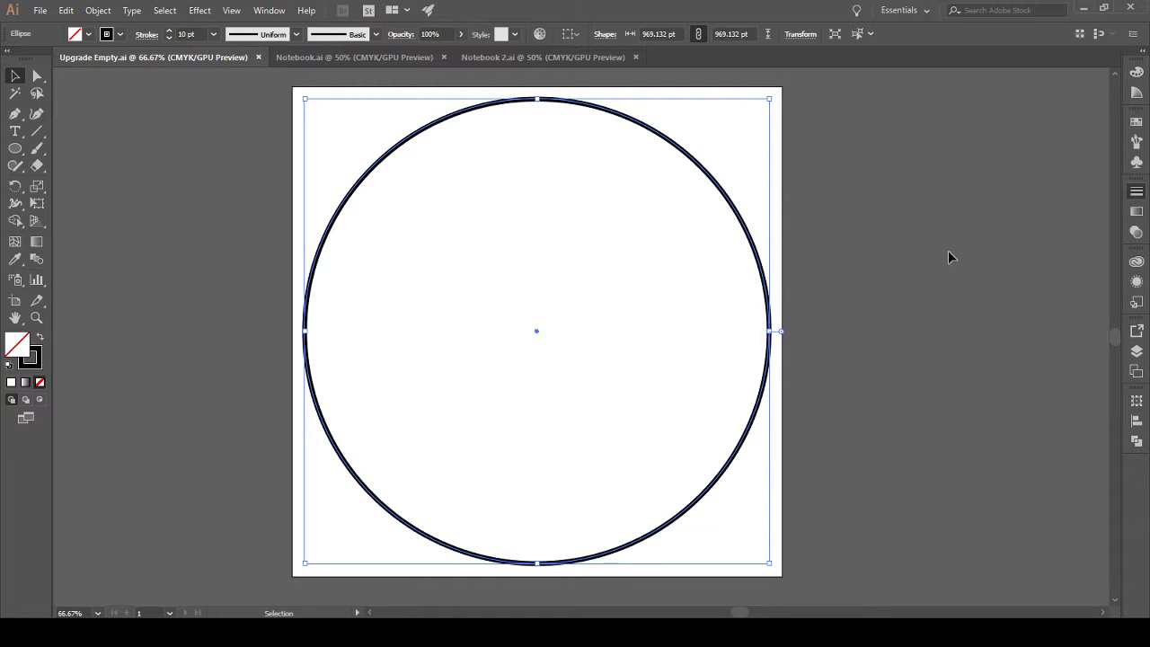
# Step: Increase the empty circle's stroke weight to 50 pt
pyautogui.press('Up')
pyautogui.press('Up')
pyautogui.press('Up')
pyautogui.press('Up')
pyautogui.press('Up')
pyautogui.press('Up')
pyautogui.press('Up')
pyautogui.press('Up')
pyautogui.press('Up')
pyautogui.press('Up')
pyautogui.press('Up')
pyautogui.press('Up')
pyautogui.press('Up')
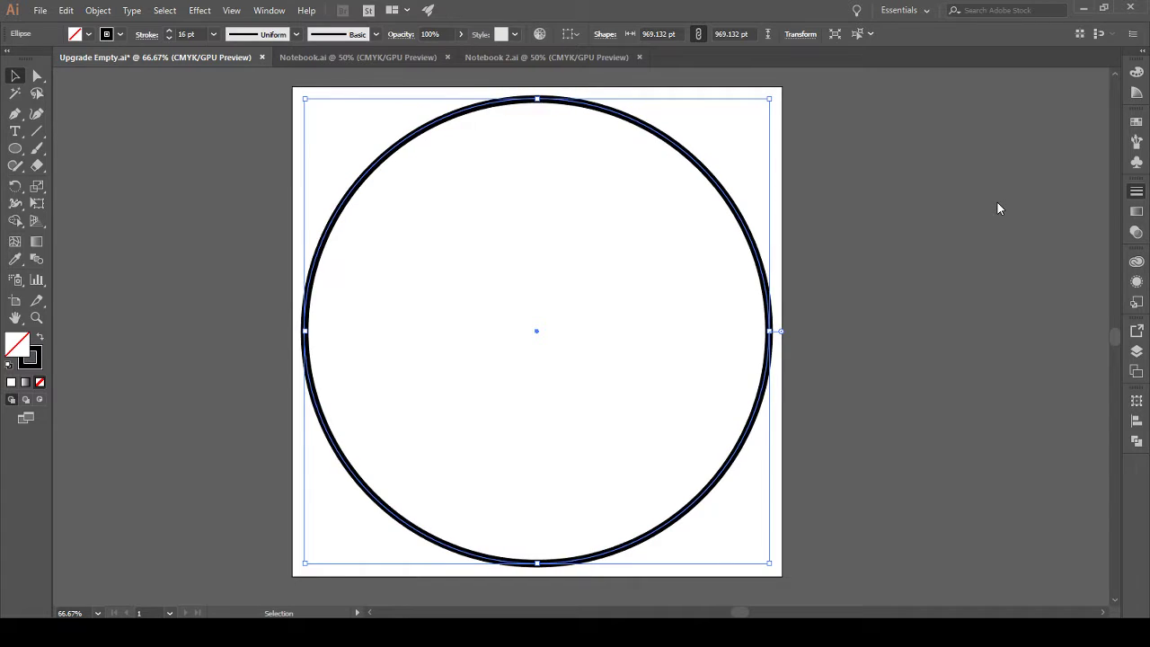
pyautogui.press('Up')
pyautogui.press('Up')
pyautogui.press('Up')
pyautogui.press('Up')
pyautogui.press('Up')
pyautogui.press('Up')
pyautogui.press('Up')
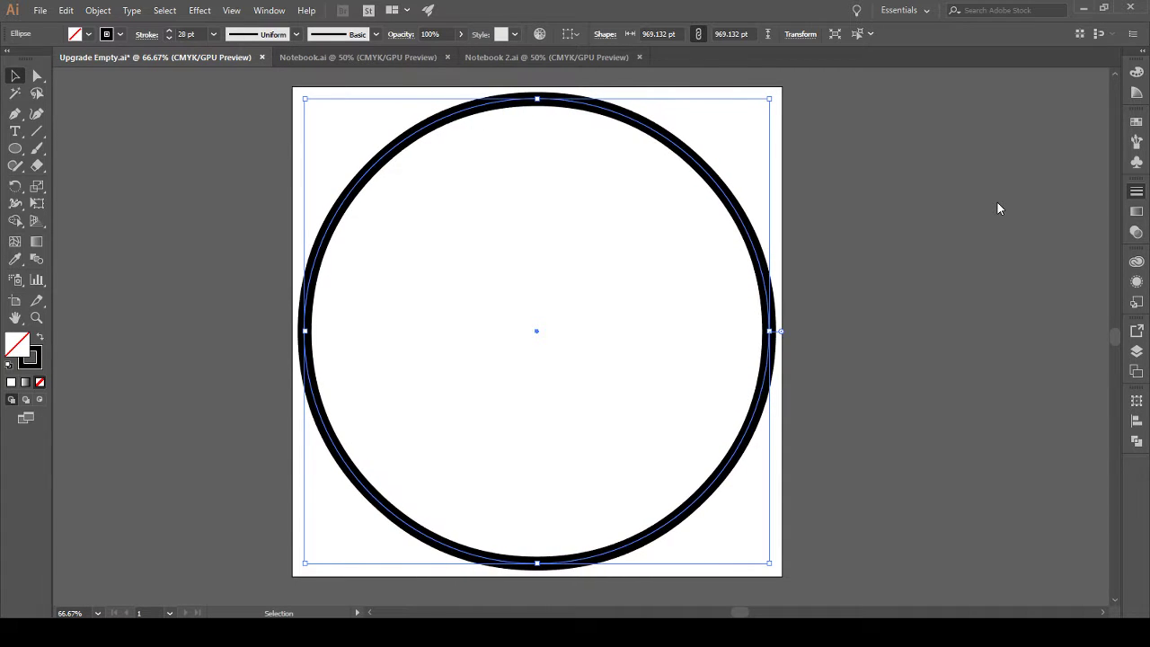
pyautogui.press('Up')
pyautogui.press('Up')
pyautogui.press('Up')
pyautogui.press('Up')
pyautogui.press('Up')
pyautogui.press('Up')
pyautogui.press('Up')
pyautogui.press('Up')
pyautogui.press('Up')
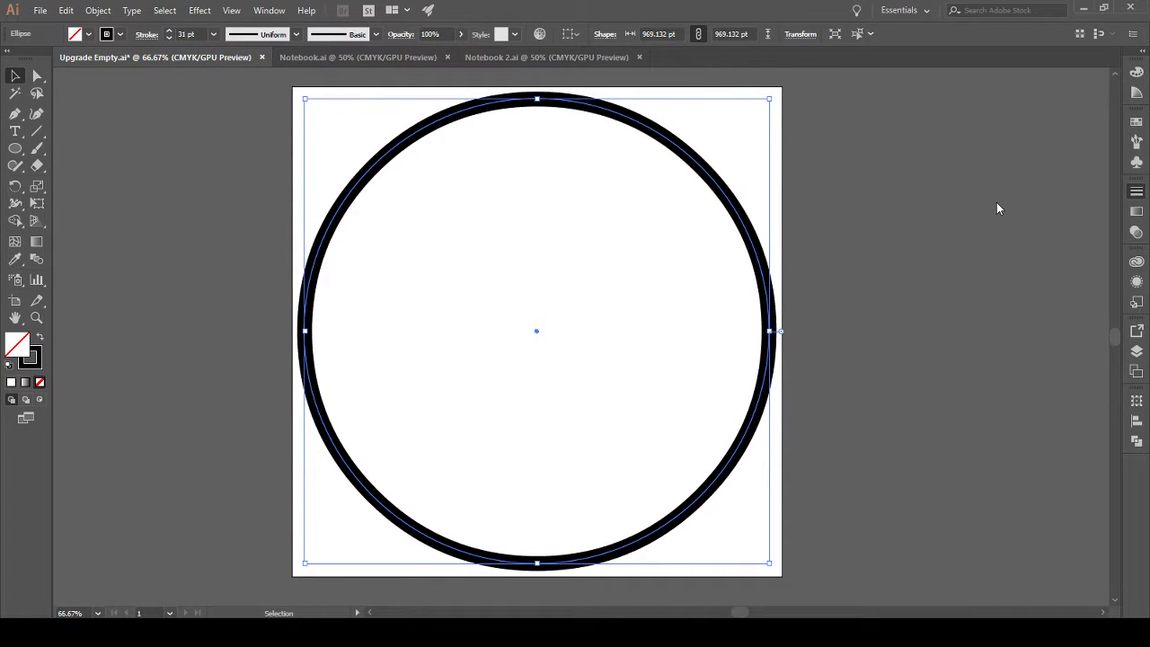
pyautogui.press('Up')
pyautogui.press('Up')
pyautogui.press('Up')
pyautogui.press('Up')
pyautogui.press('Up')
pyautogui.press('Up')
pyautogui.press('Up')
pyautogui.press('Up')
pyautogui.press('Up')
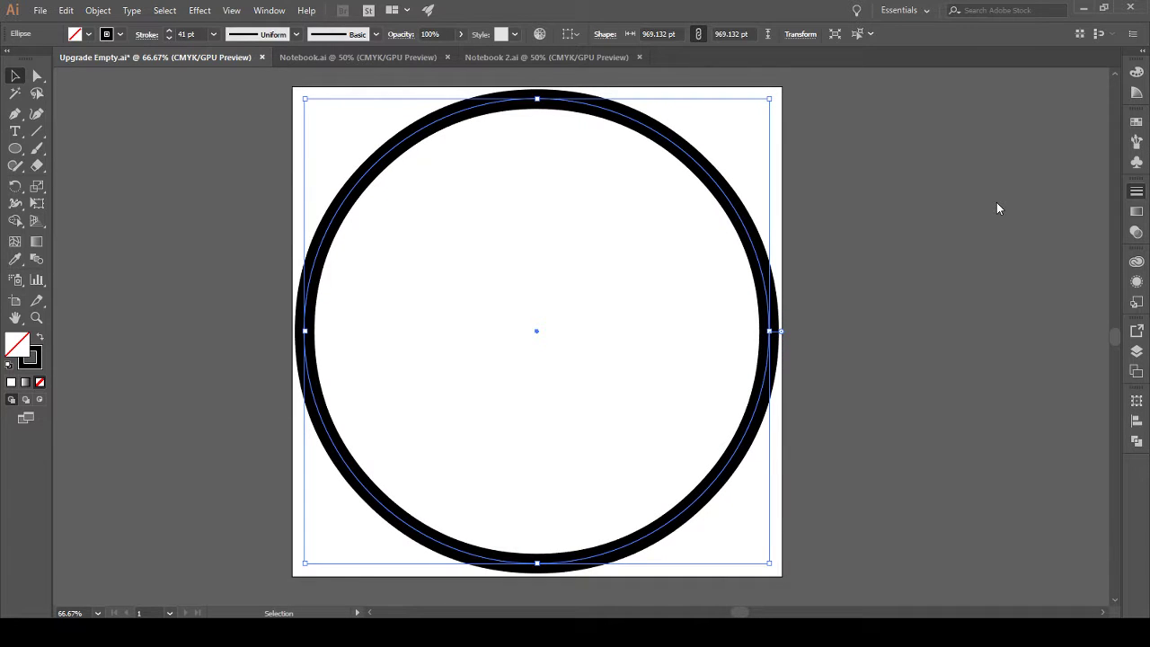
pyautogui.press('Up')
pyautogui.press('Up')
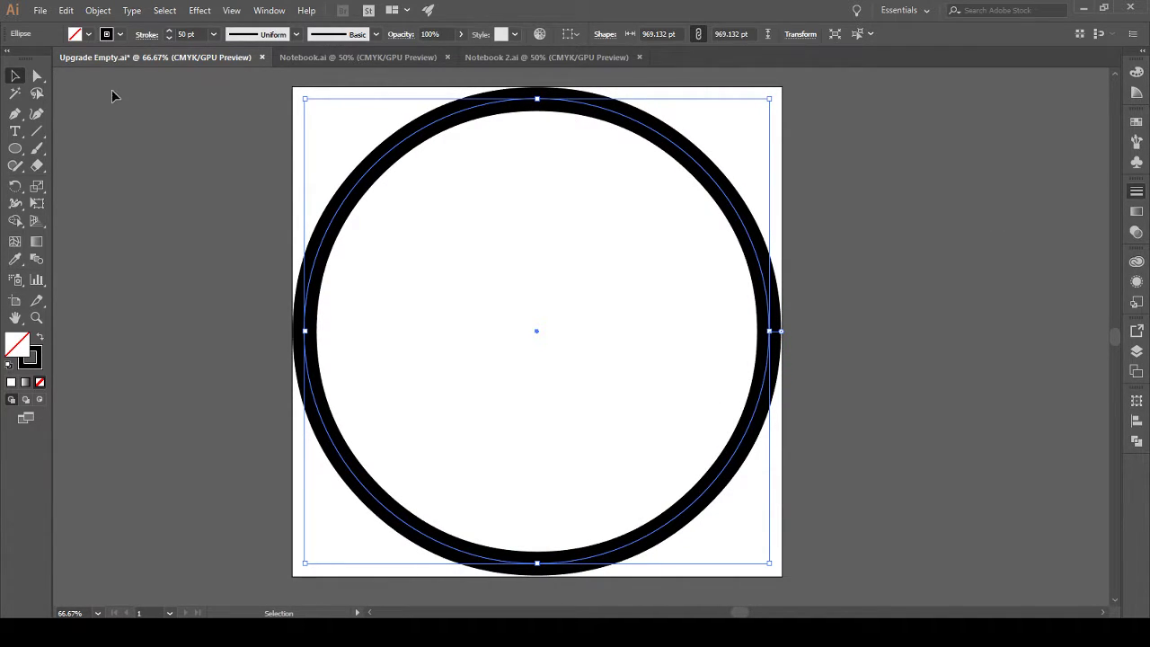
# Step: Save Upgrade Empty.ai with the thicker outline and deselect the circle
pyautogui.press('alt')
pyautogui.hotkey('ctrl', 's')
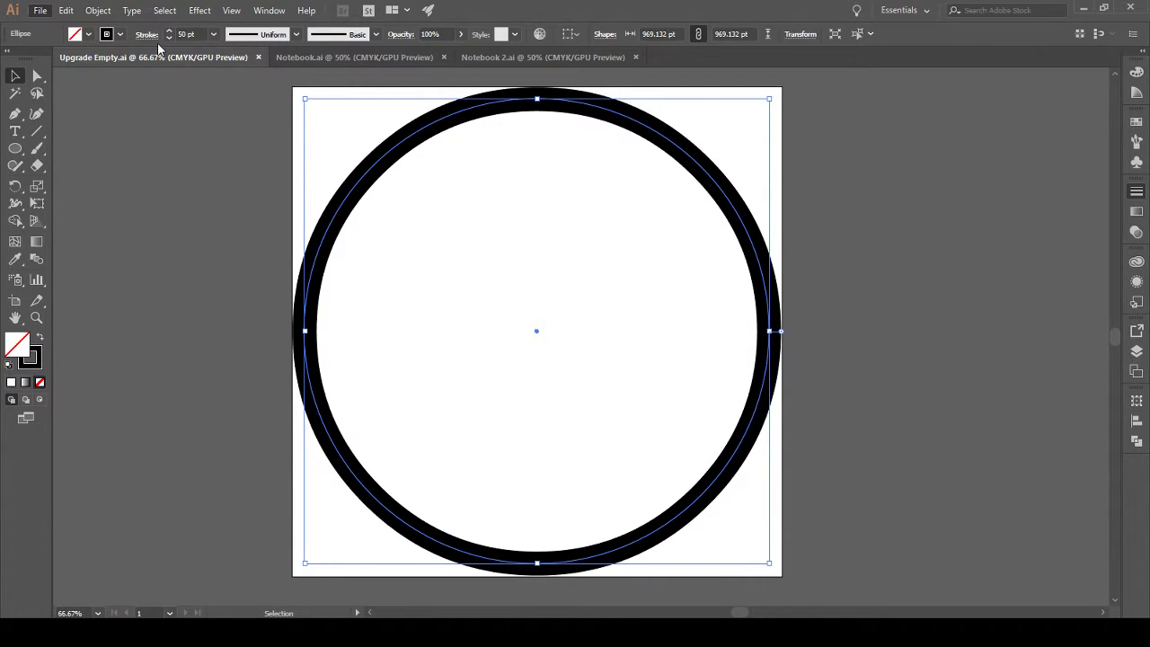
pyautogui.click(223, 495)
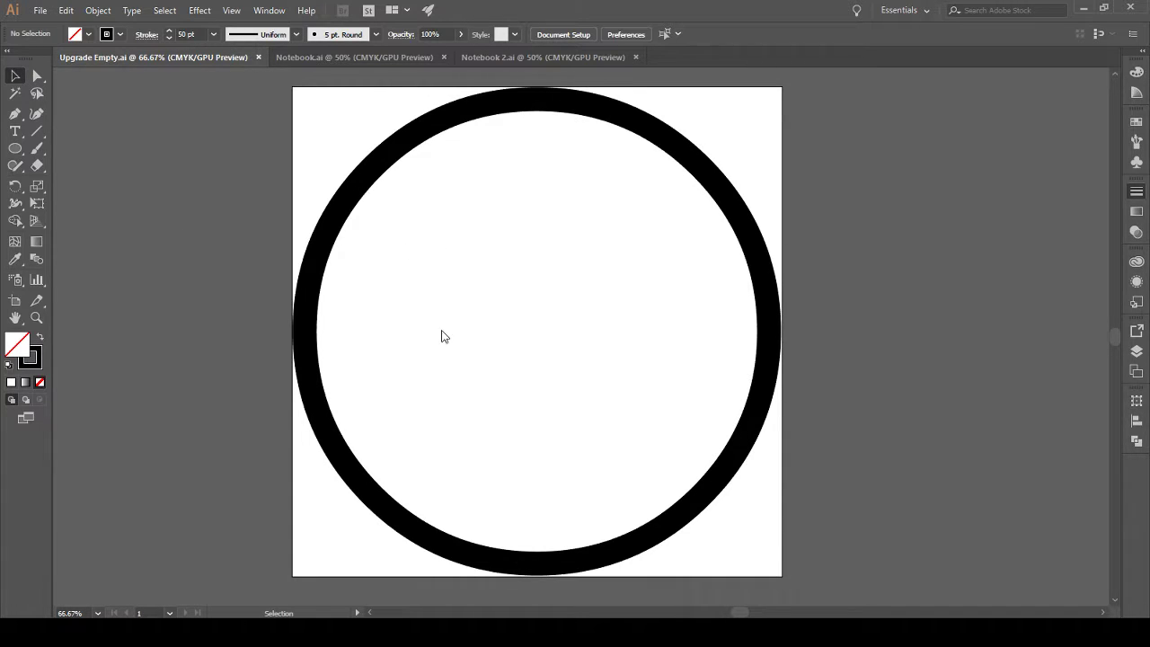
# Step: Open Upgrade Full.ai, set the filled circle's stroke weight to 50 pt, and save the document
pyautogui.hotkey('ctrl', 'n')
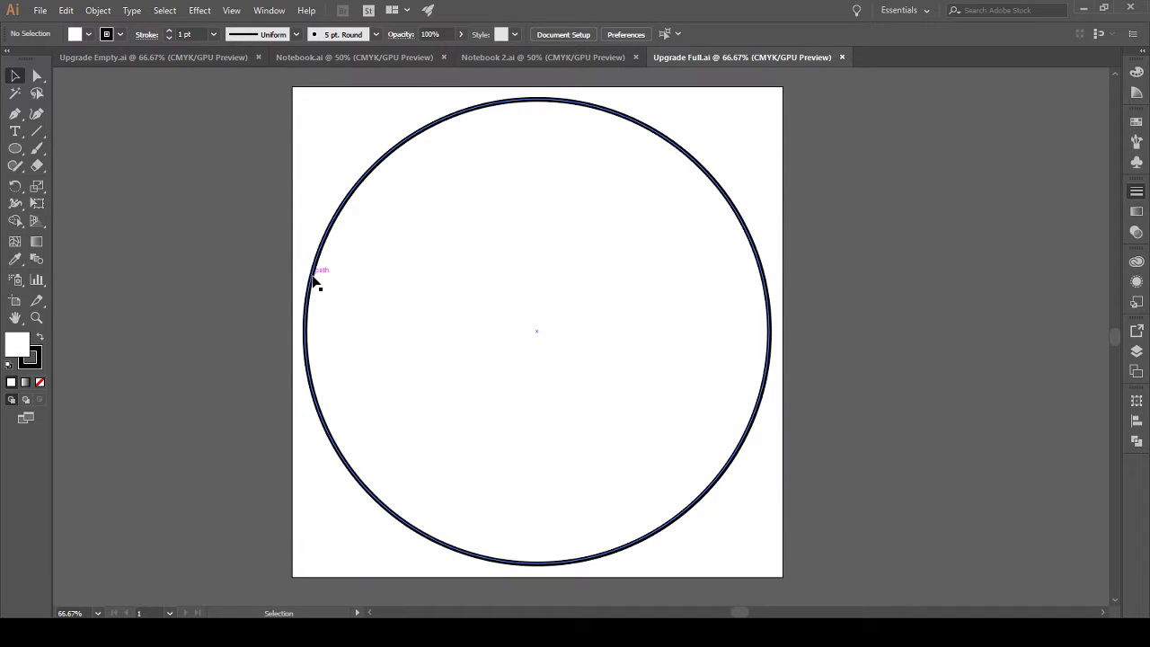
pyautogui.click(308, 275)
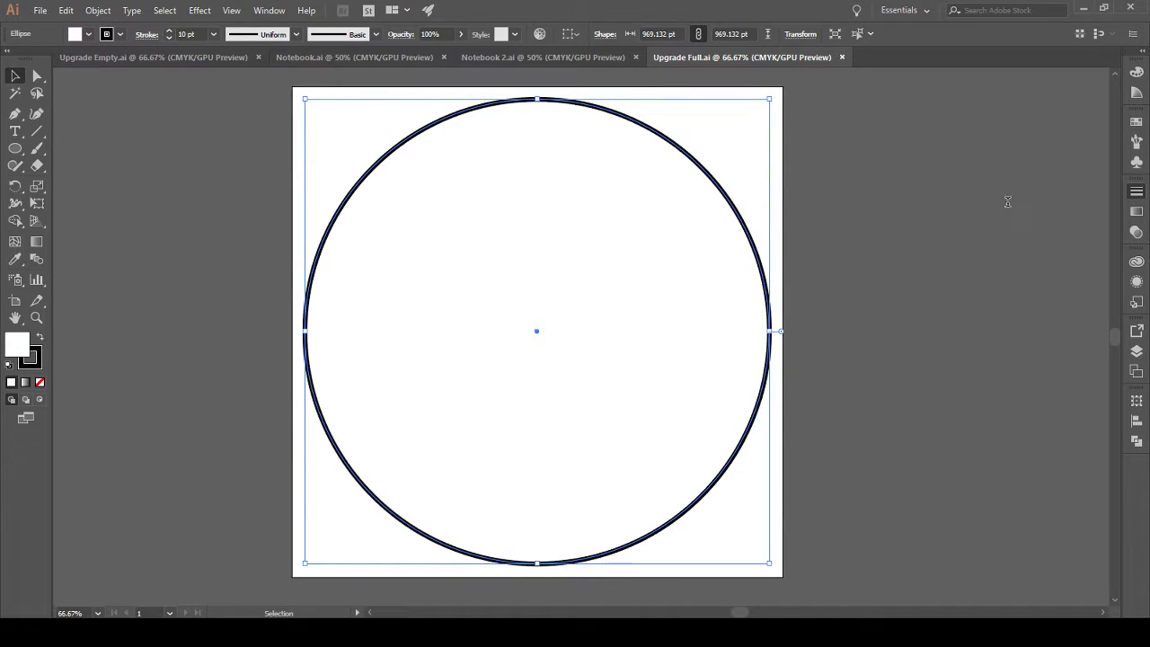
pyautogui.click(186, 34)
pyautogui.write('50')
pyautogui.press('Return')
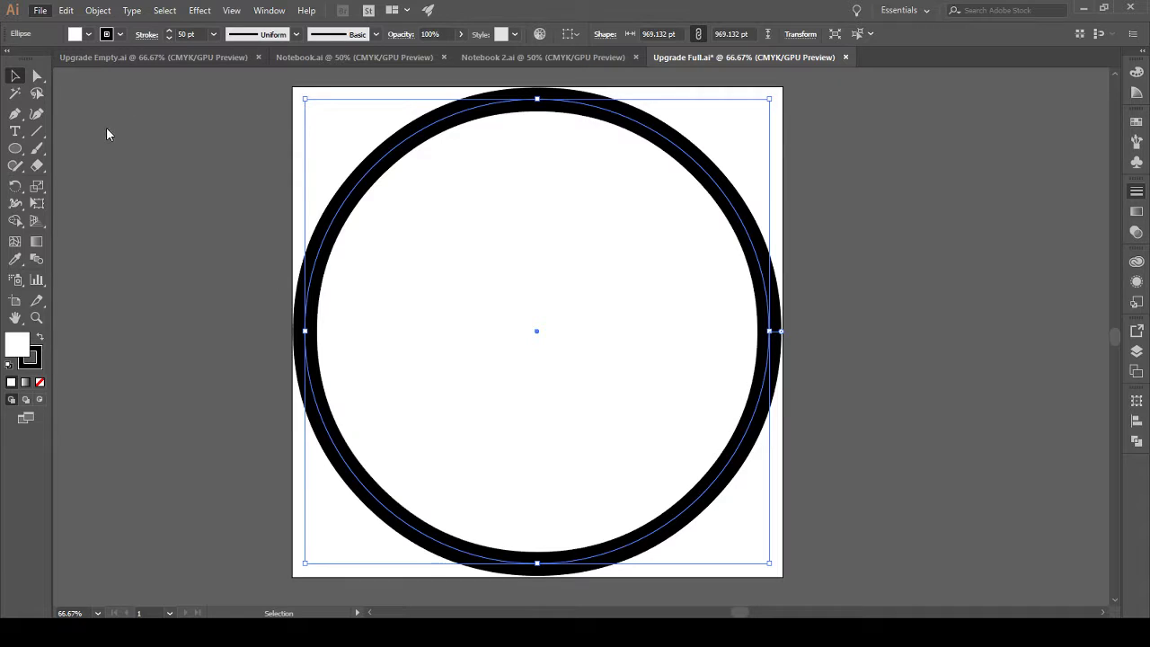
pyautogui.hotkey('ctrl', 's')
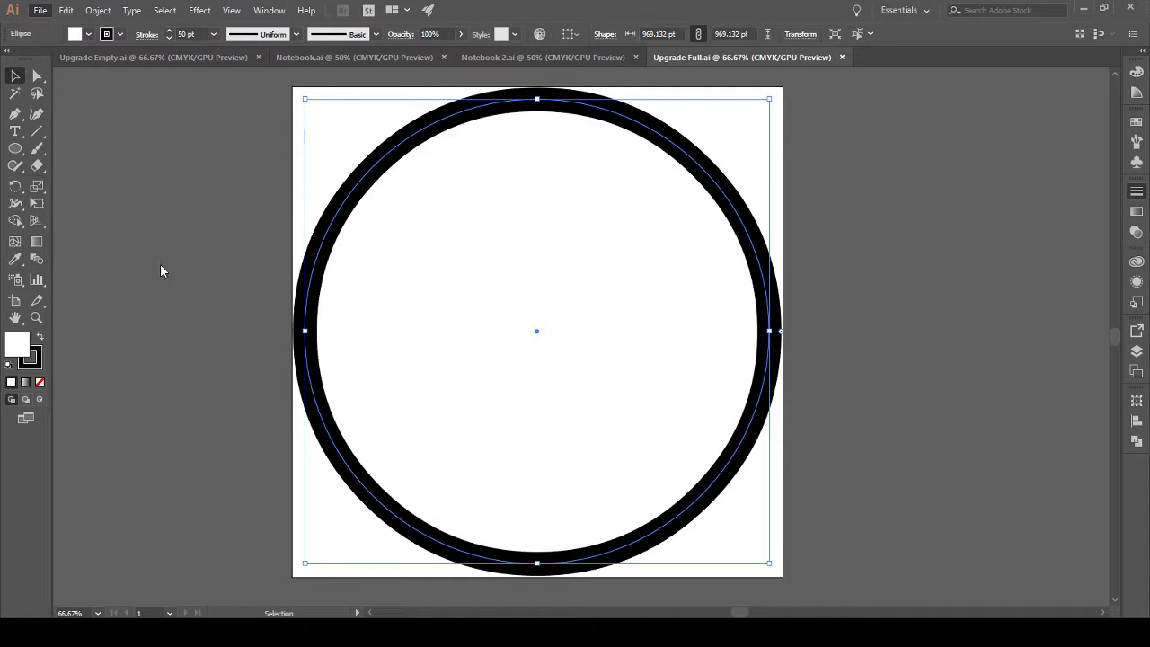
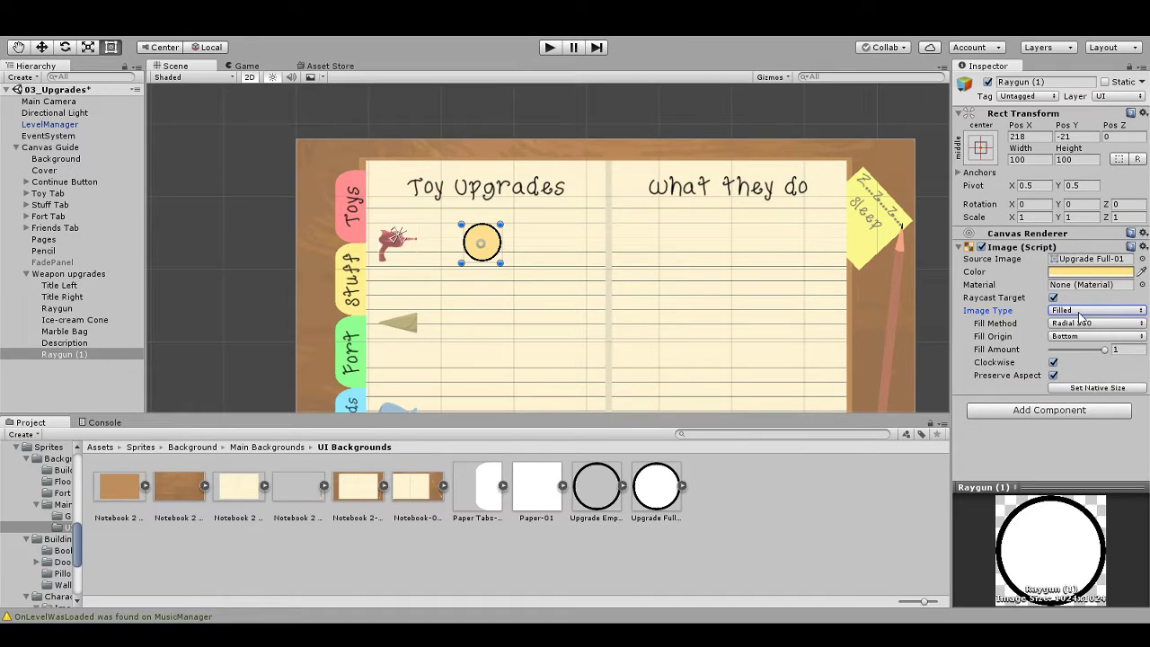
# Step: Set the image type of Raygun (1) to Simple in Unity
pyautogui.click(1085, 334)
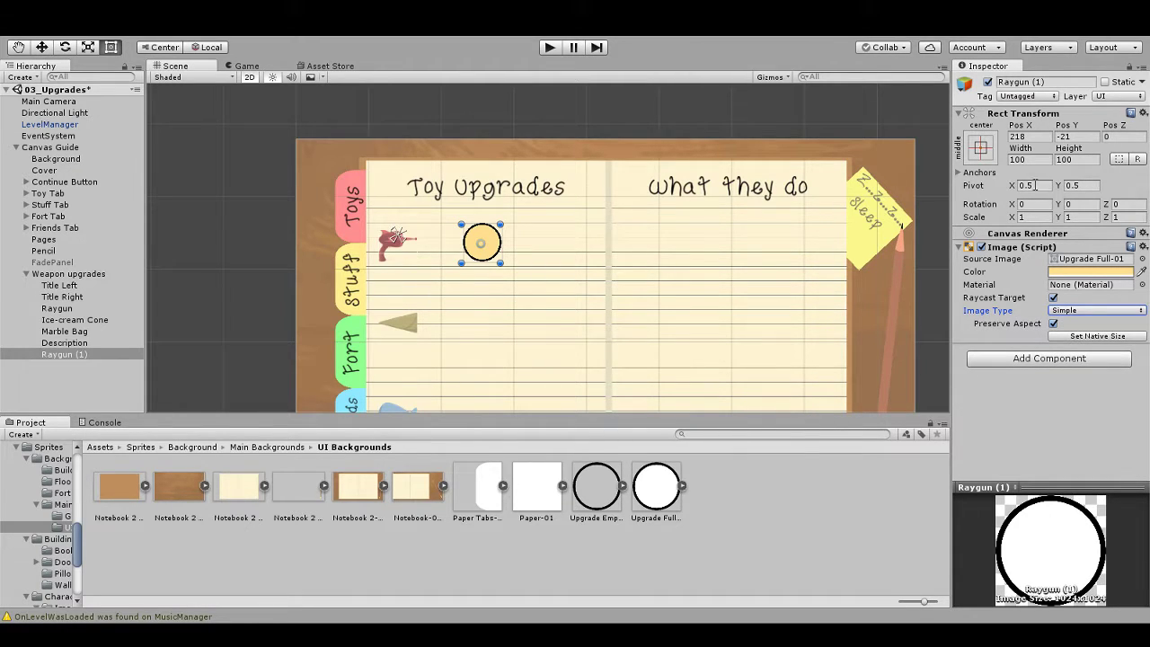
# Step: Set the width and height of Raygun (1) to 60 and deselect it
pyautogui.click(1025, 159)
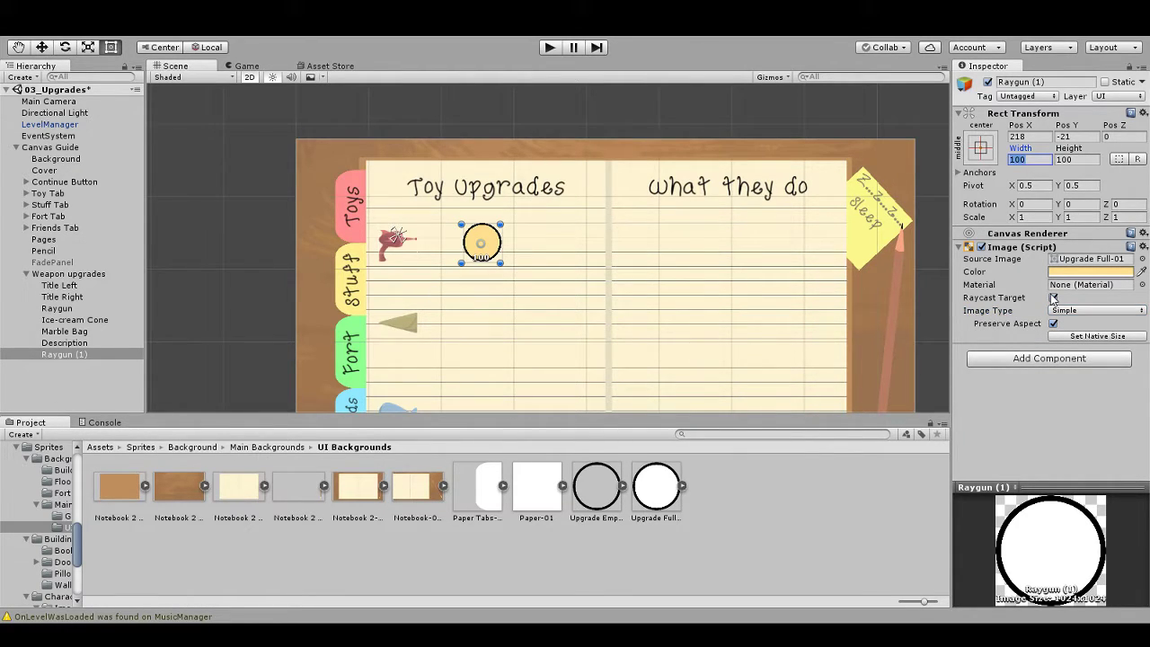
pyautogui.write('60')
pyautogui.click(1078, 161)
pyautogui.write('60')
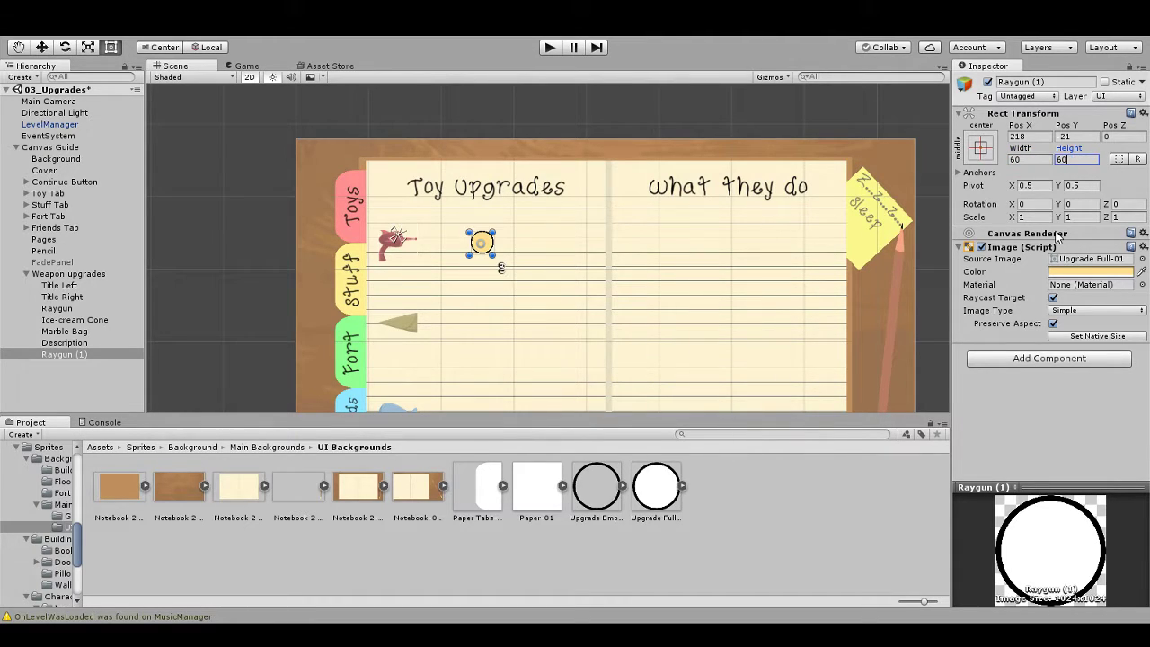
pyautogui.click(728, 527)
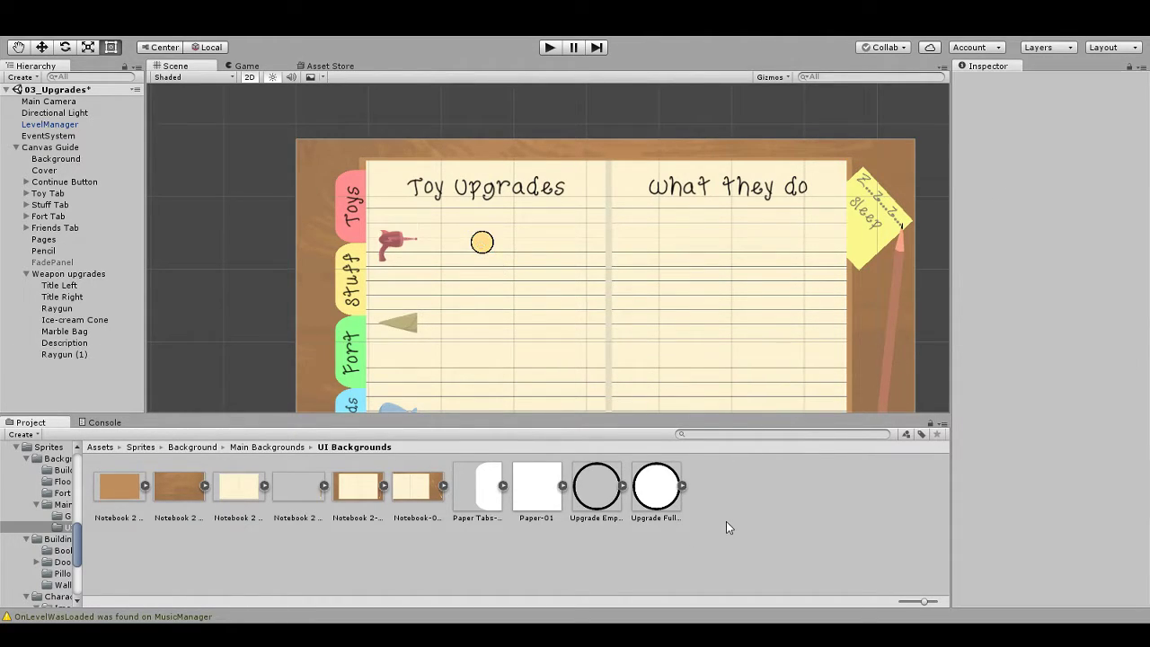
# Step: Examine the outline of the Raygun (1) circle up close and next to the raygun on the page
pyautogui.click(76, 356)
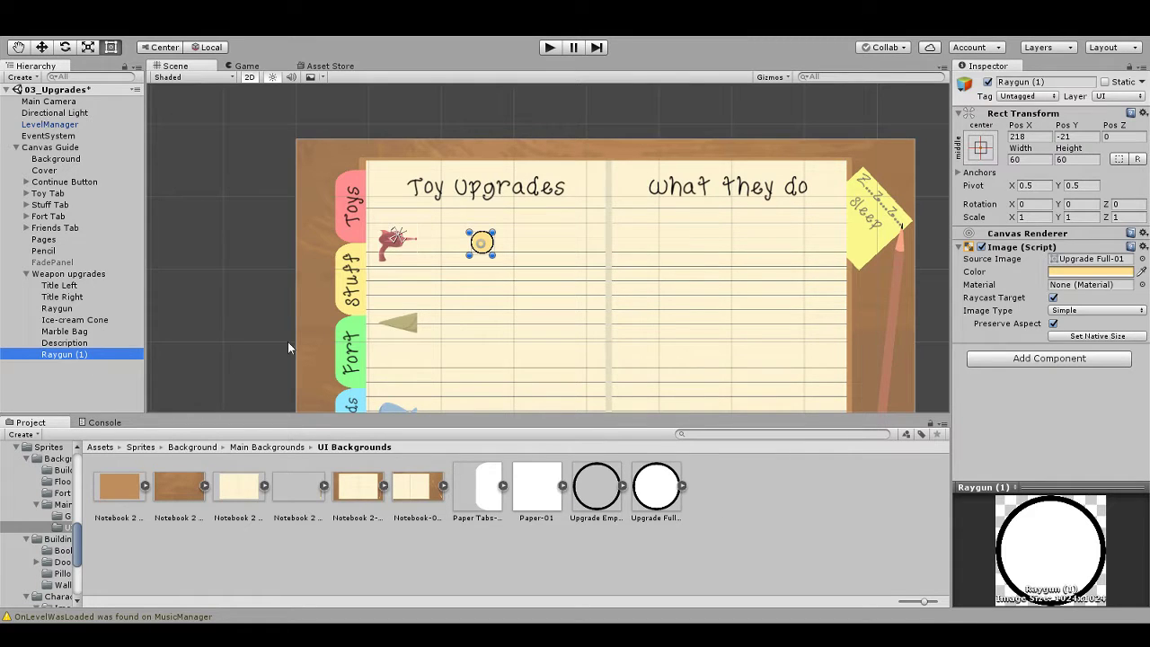
pyautogui.scroll(8, 528, 308)
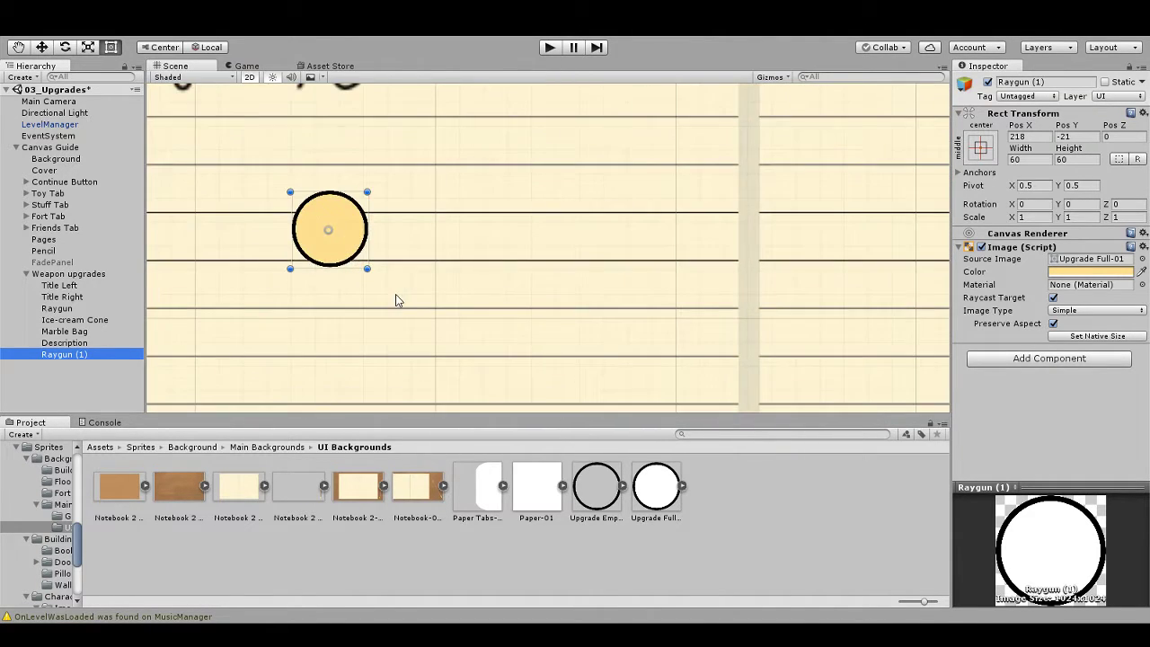
pyautogui.moveTo(388, 284); pyautogui.dragTo(689, 312)
pyautogui.scroll(6, 566, 310)
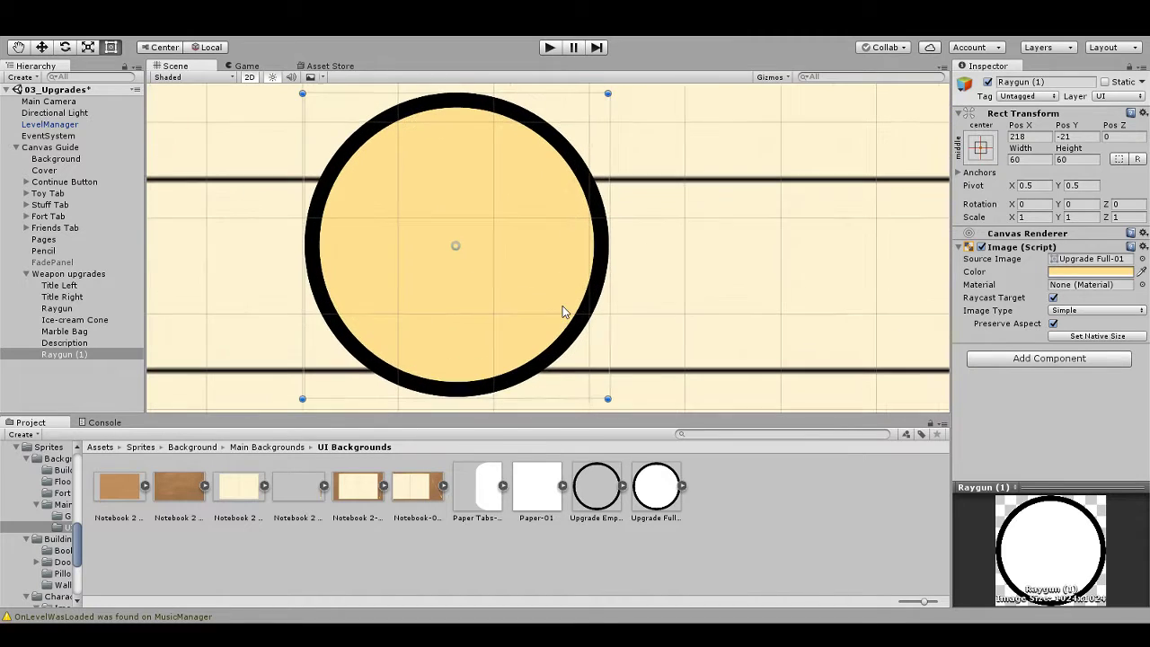
pyautogui.scroll(-10, 562, 310)
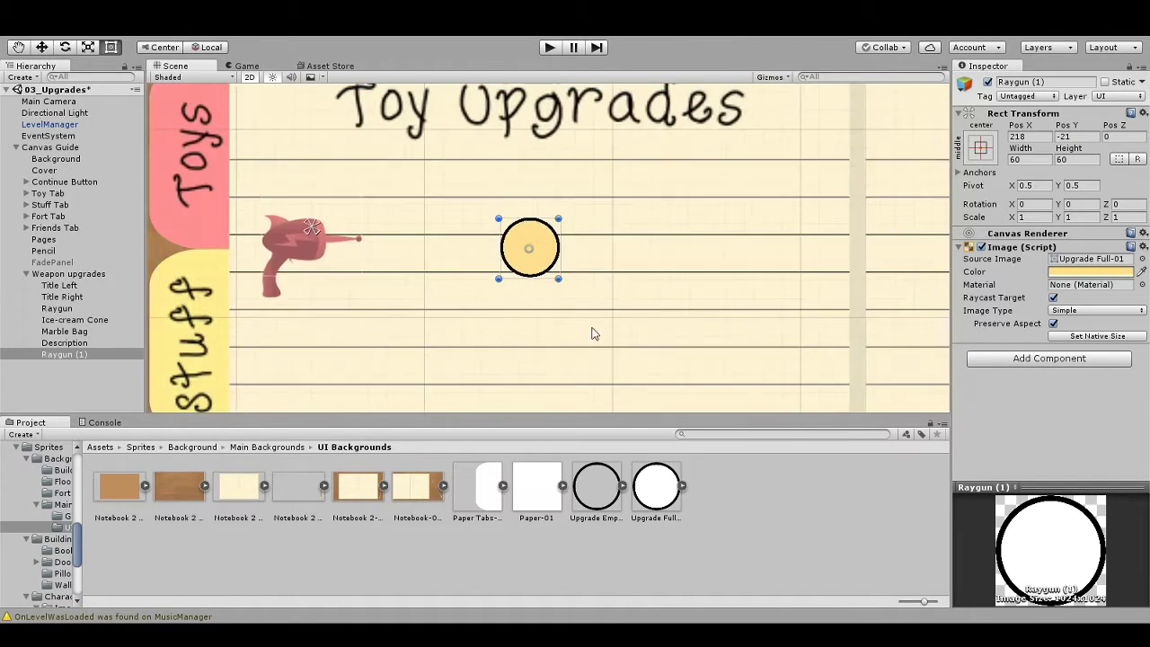
pyautogui.scroll(-4, 629, 324)
pyautogui.scroll(8, 637, 316)
pyautogui.moveTo(631, 323); pyautogui.dragTo(559, 312)
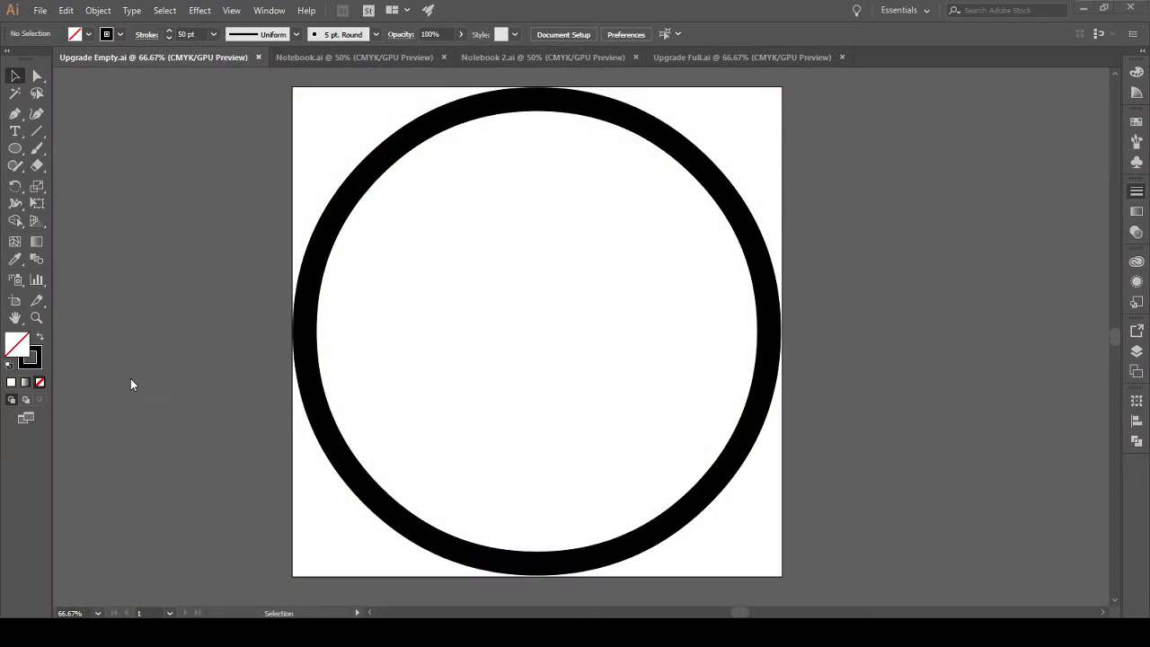
# Step: Switch to Illustrator and resize the Upgrade Empty.ai artboard to 128 pt wide and 128 pt high
pyautogui.hotkey('shift', 'o')
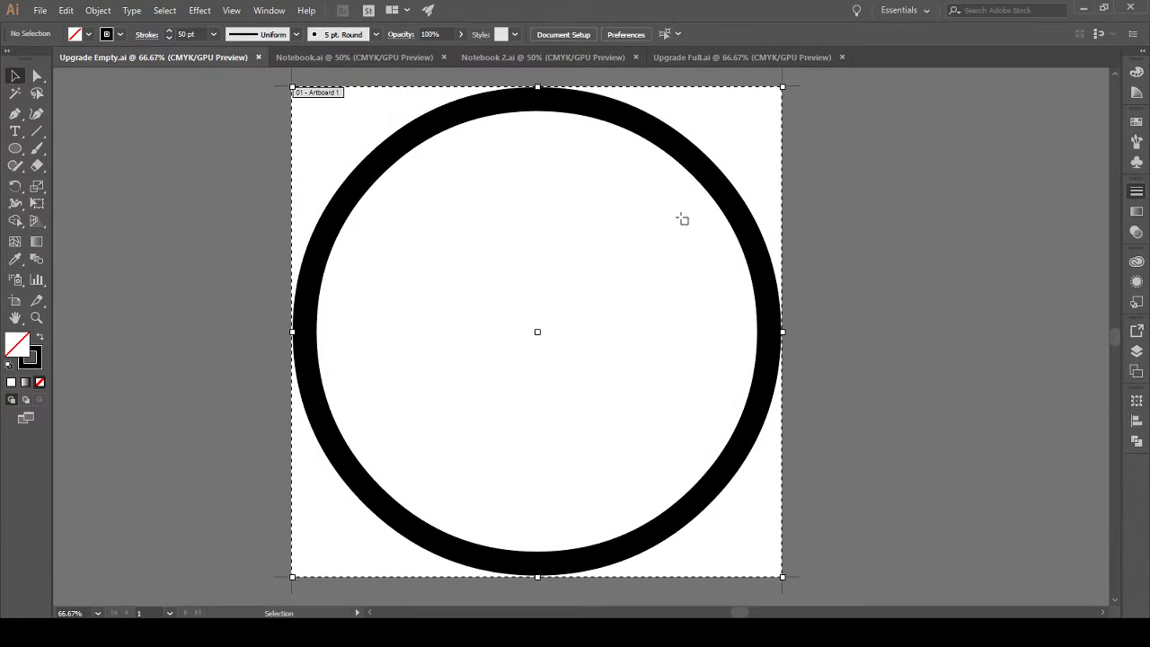
pyautogui.click(681, 33)
pyautogui.moveTo(680, 33); pyautogui.dragTo(703, 34)
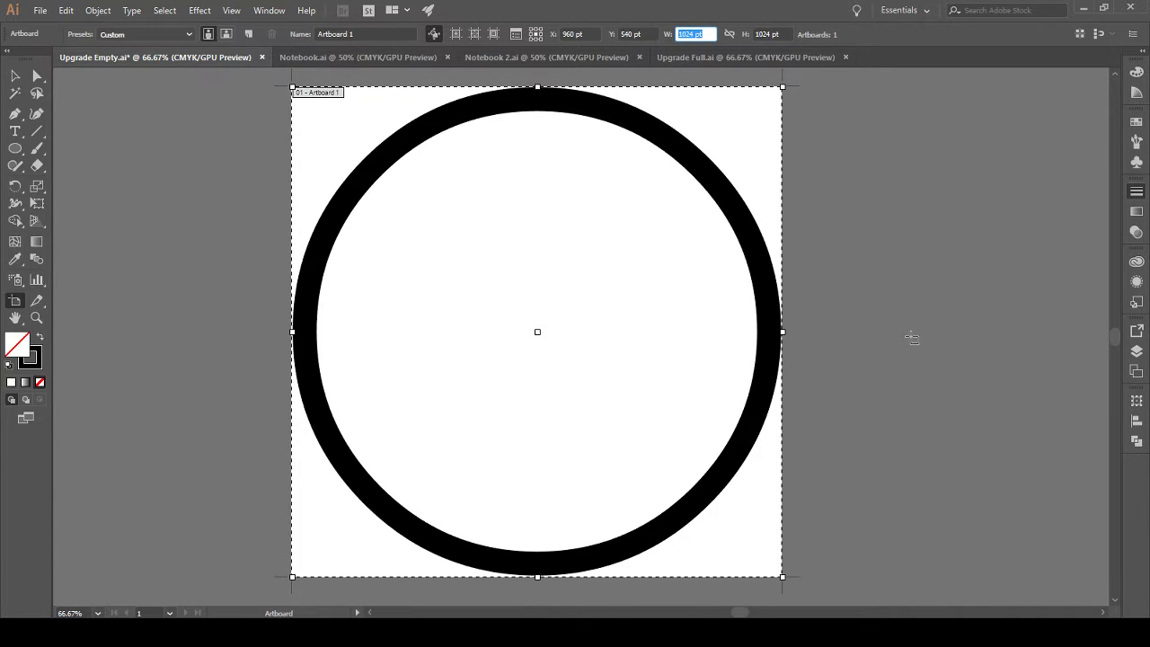
pyautogui.write('1')
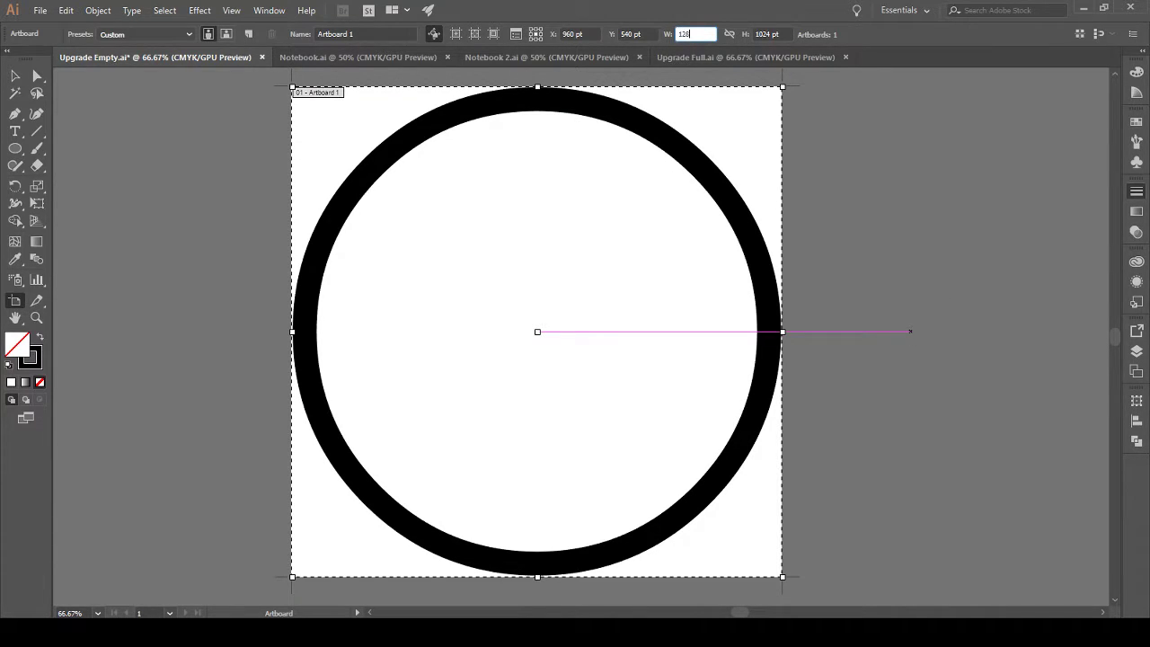
pyautogui.write('28')
pyautogui.press('Return')
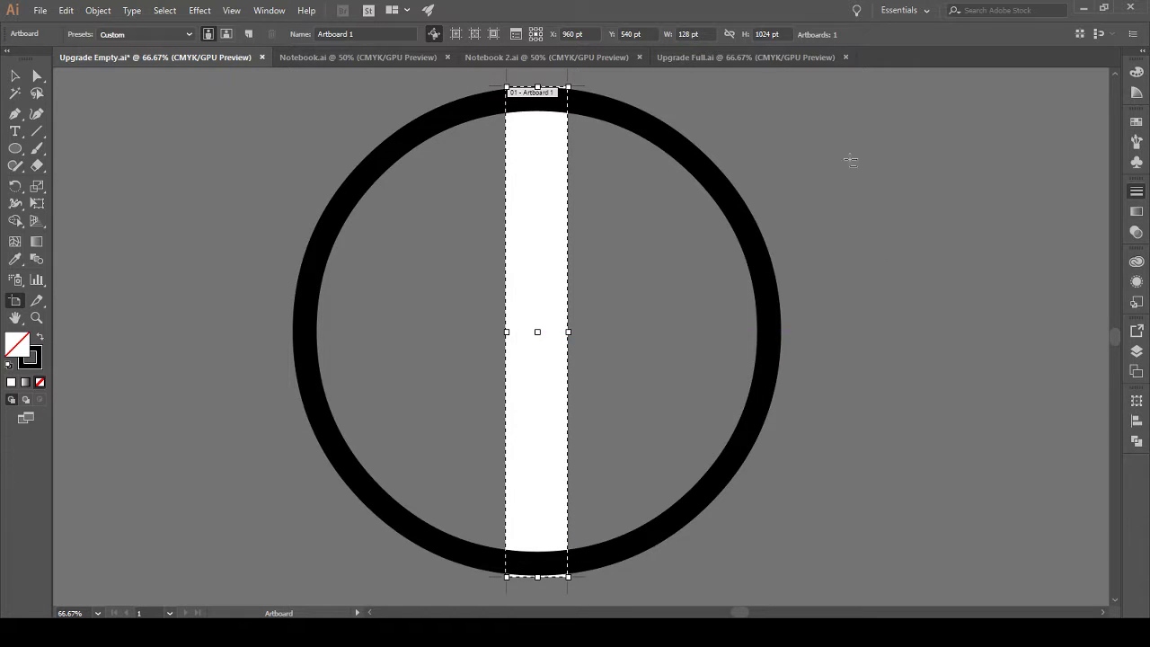
pyautogui.click(779, 33)
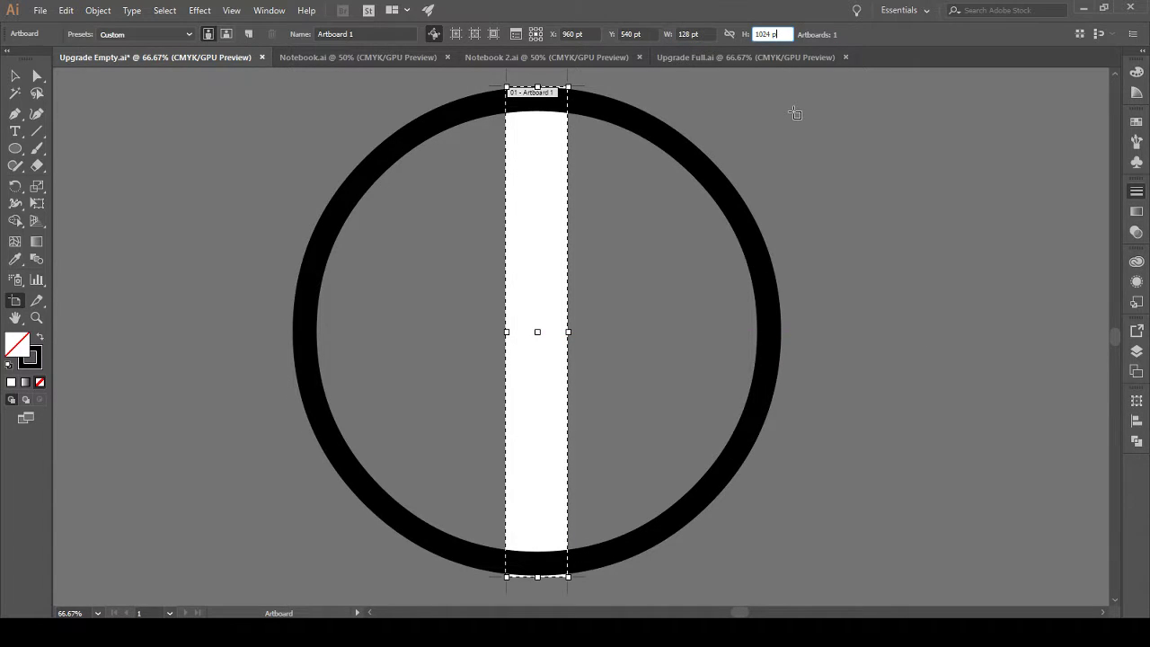
pyautogui.press('BackSpace')
pyautogui.press('BackSpace')
pyautogui.press('BackSpace')
pyautogui.press('BackSpace')
pyautogui.write('128')
pyautogui.press('Return')
# Step: Scale the empty circle down to 128 pt so that its path matches the artboard
pyautogui.click(15, 77)
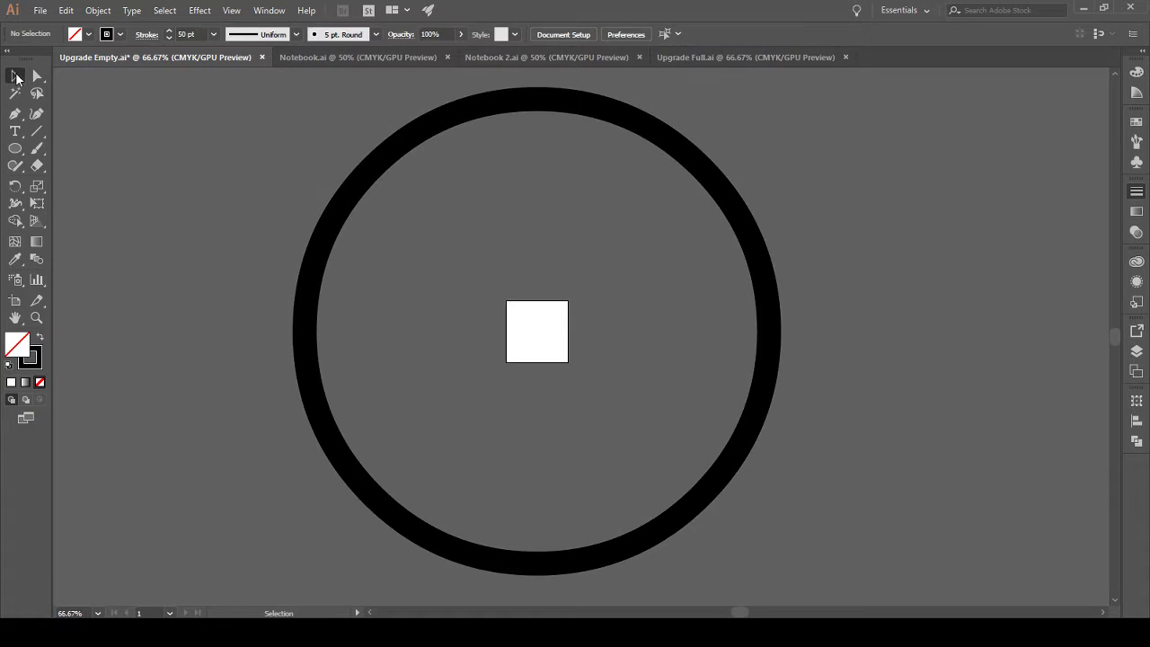
pyautogui.click(316, 290)
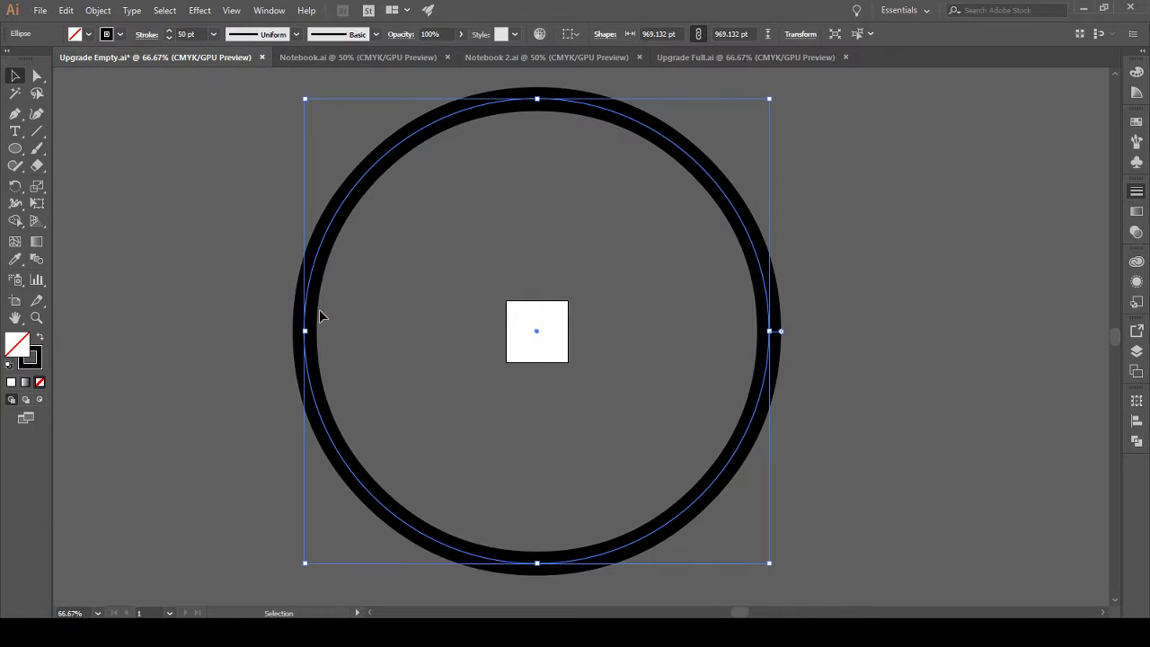
pyautogui.moveTo(305, 99); pyautogui.dragTo(435, 304)
pyautogui.scroll(4, 550, 370)
pyautogui.scroll(-1, 546, 365)
pyautogui.scroll(2, 541, 268)
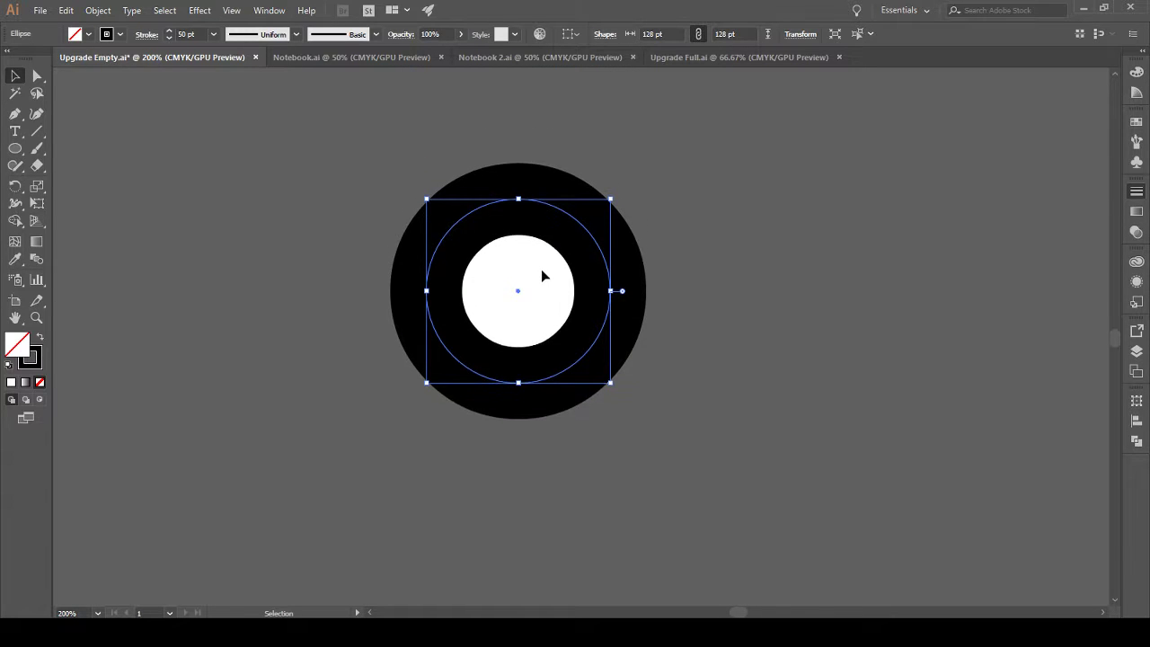
pyautogui.scroll(1, 532, 298)
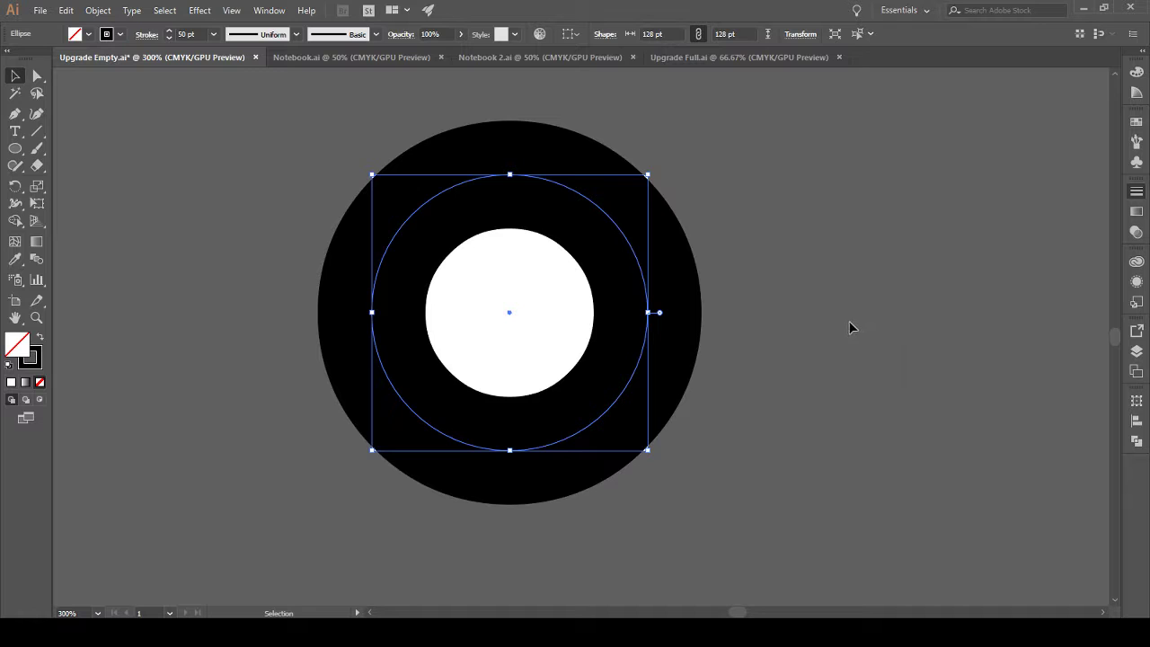
# Step: Set the circle's stroke weight to 10 pt and shrink it to about 117 pt so the outline fits inside the artboard
pyautogui.hotkey('ctrl', 'z')
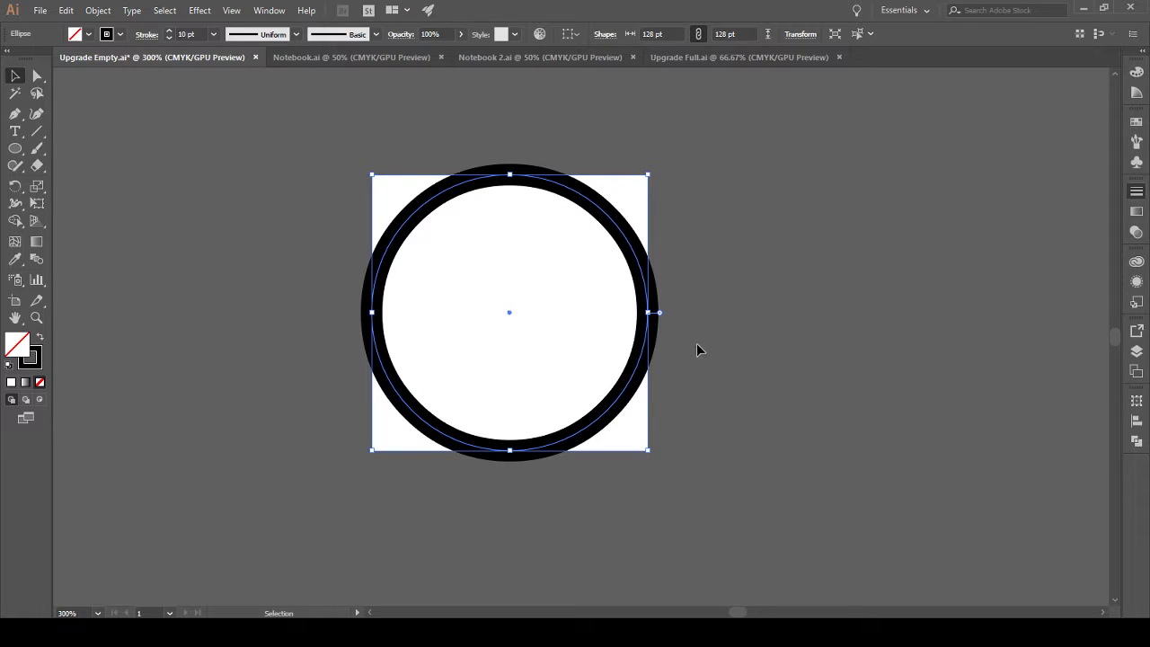
pyautogui.moveTo(374, 313)
pyautogui.mouseDown()
pyautogui.moveTo(390, 321)
pyautogui.moveTo(384, 312)
pyautogui.mouseUp()
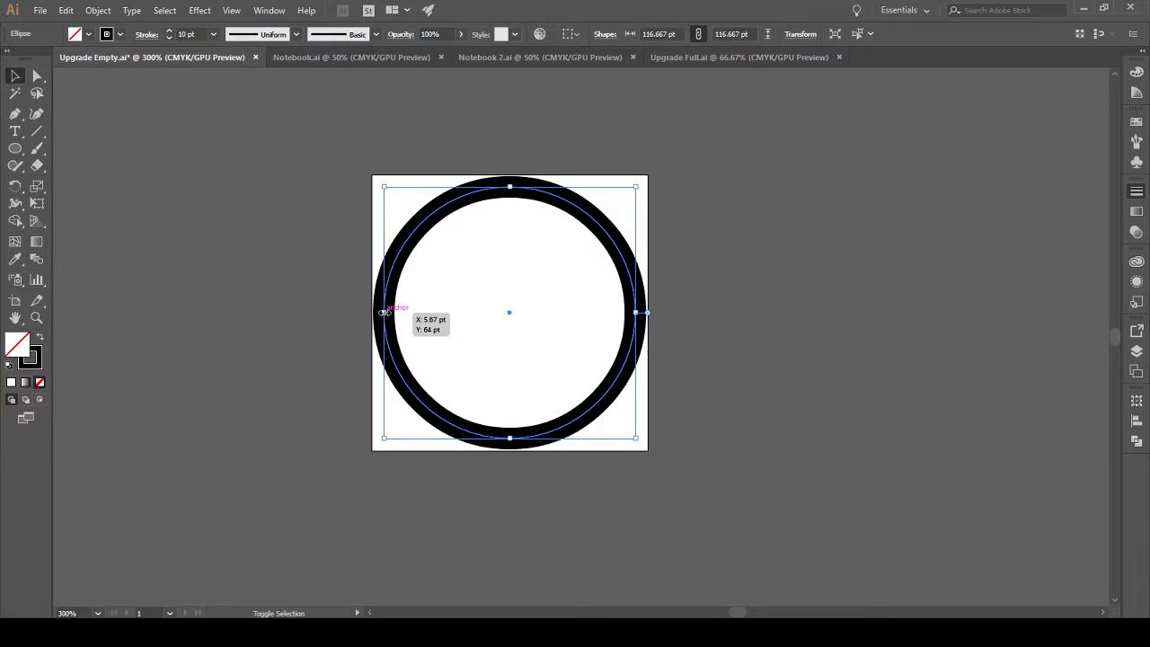
pyautogui.click(213, 383)
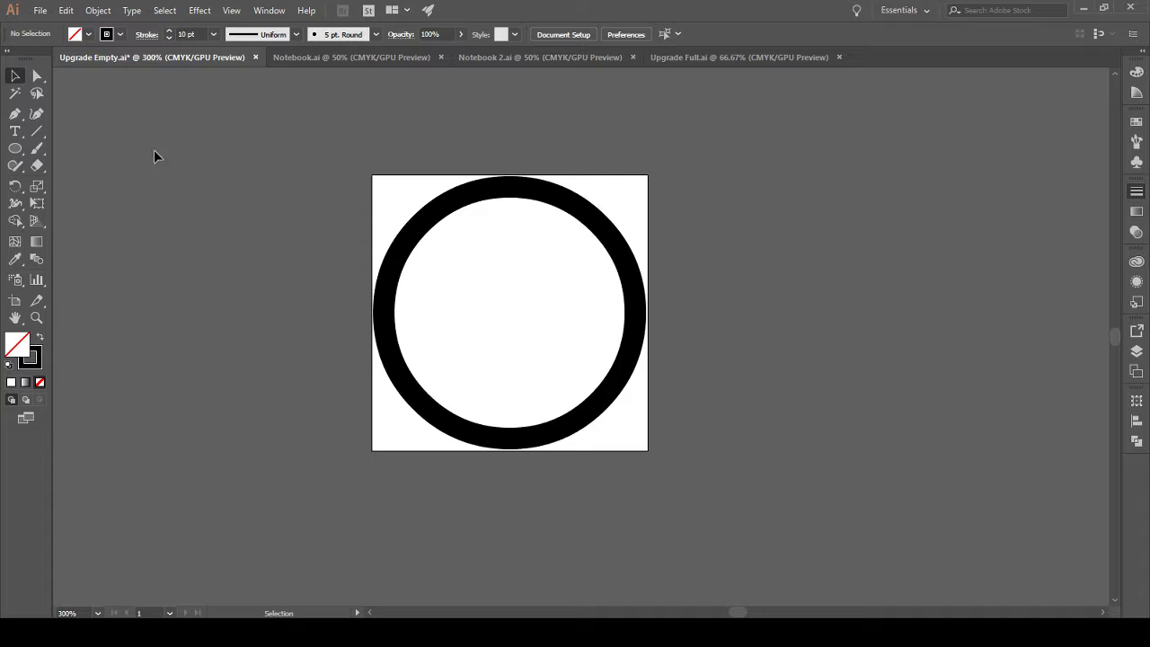
# Step: Close the old Upgrade Full.ai and save the resized circle document under the name Upgrade Full.ai
pyautogui.click(722, 59)
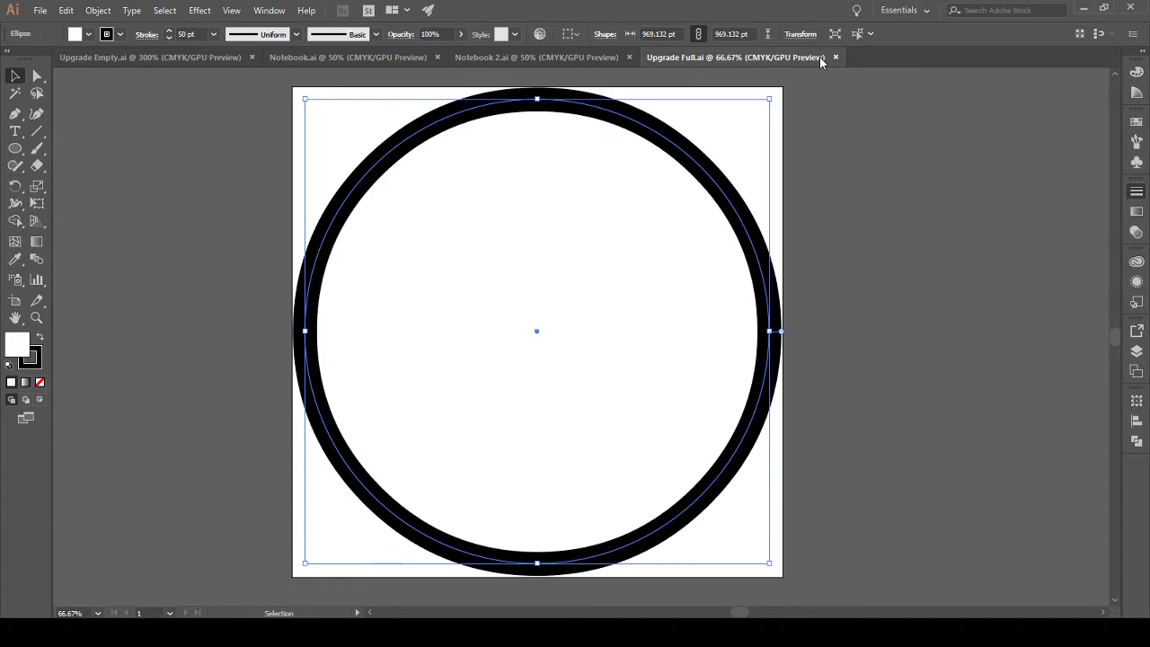
pyautogui.click(835, 57)
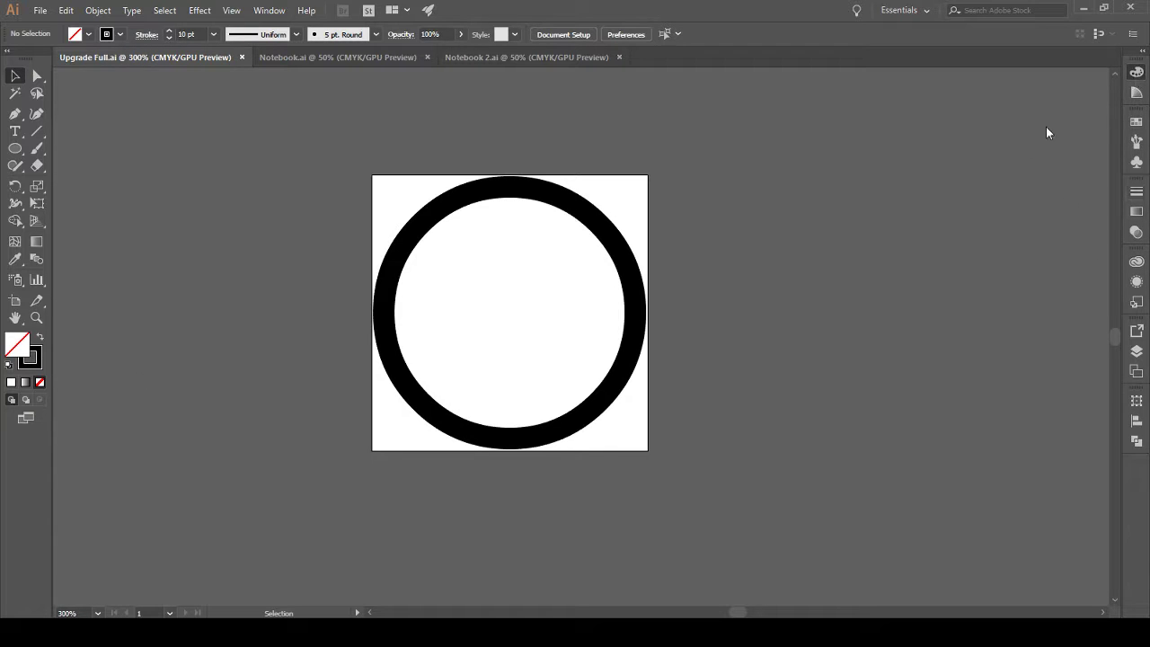
pyautogui.press('d')
pyautogui.hotkey('ctrl', 's')
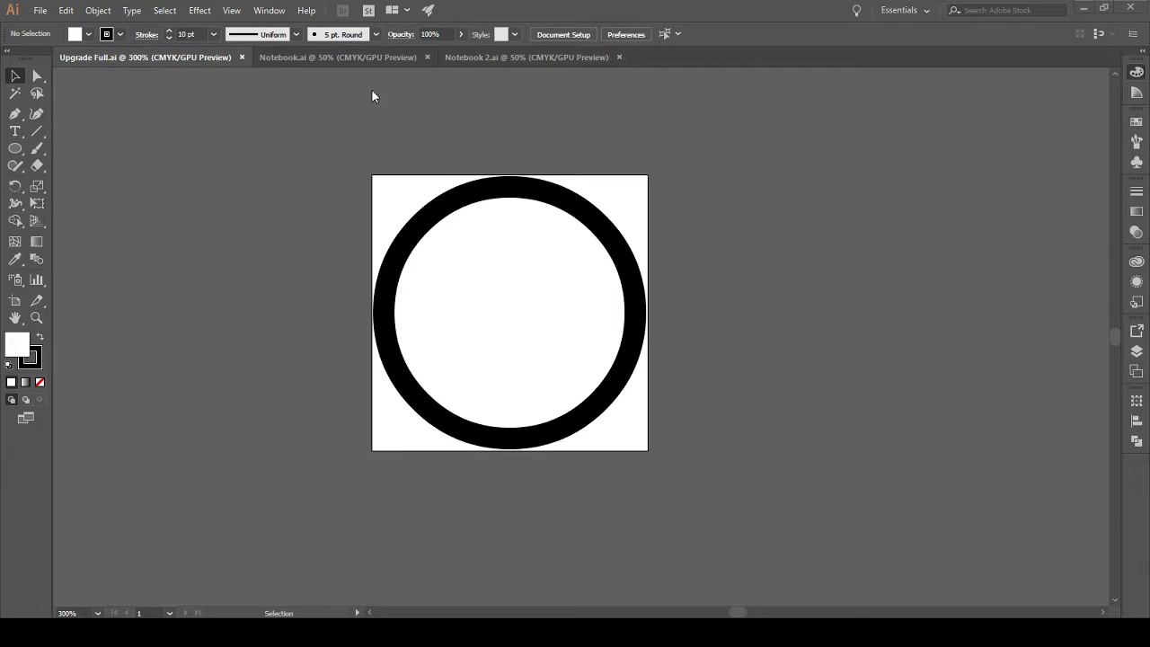
# Step: Give the circle a white fill and save the artwork as Upgrade Full.png
pyautogui.click(388, 325)
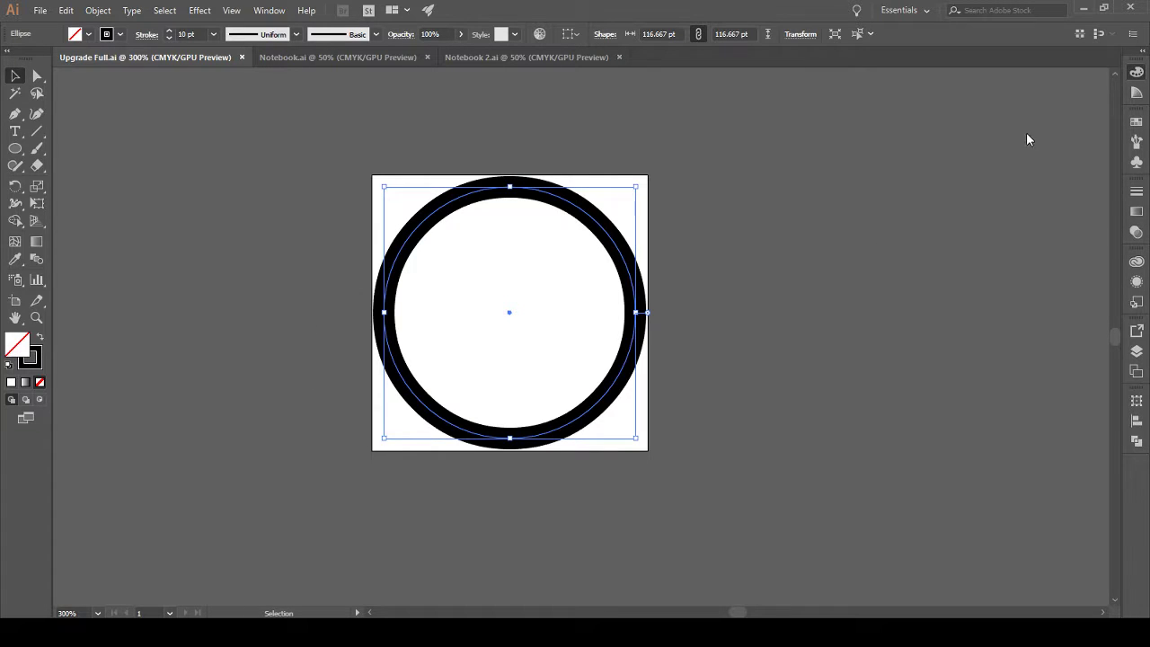
pyautogui.press(',')
pyautogui.press('a')
pyautogui.hotkey('ctrl', 's')
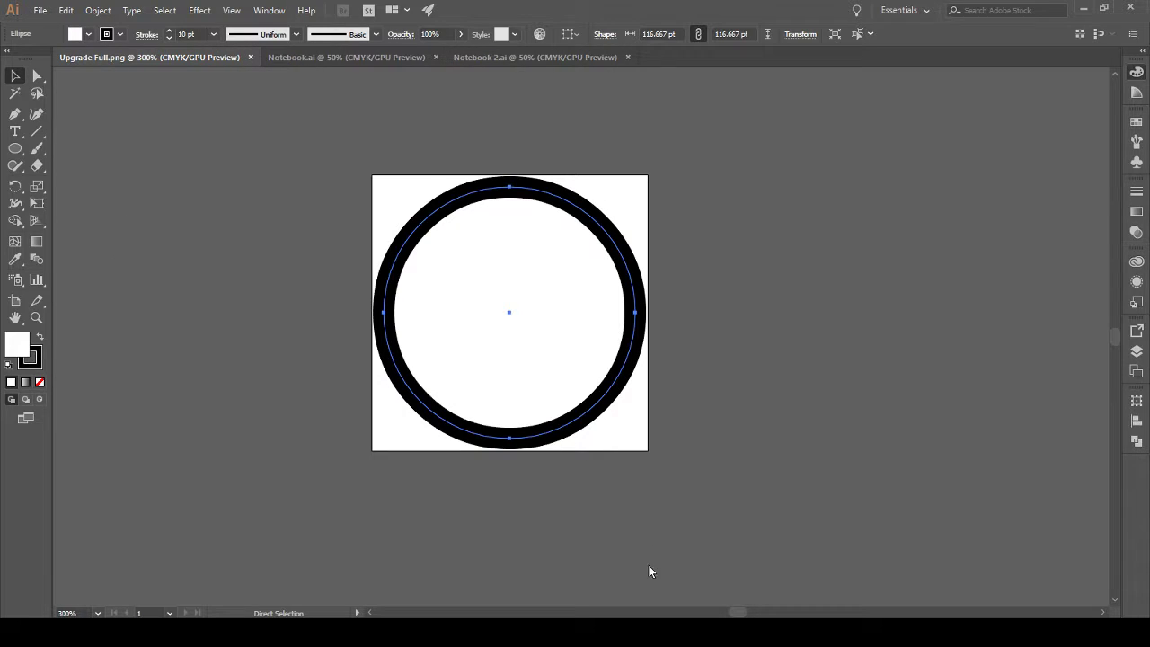
pyautogui.press('v')
pyautogui.hotkey('ctrl', 's')
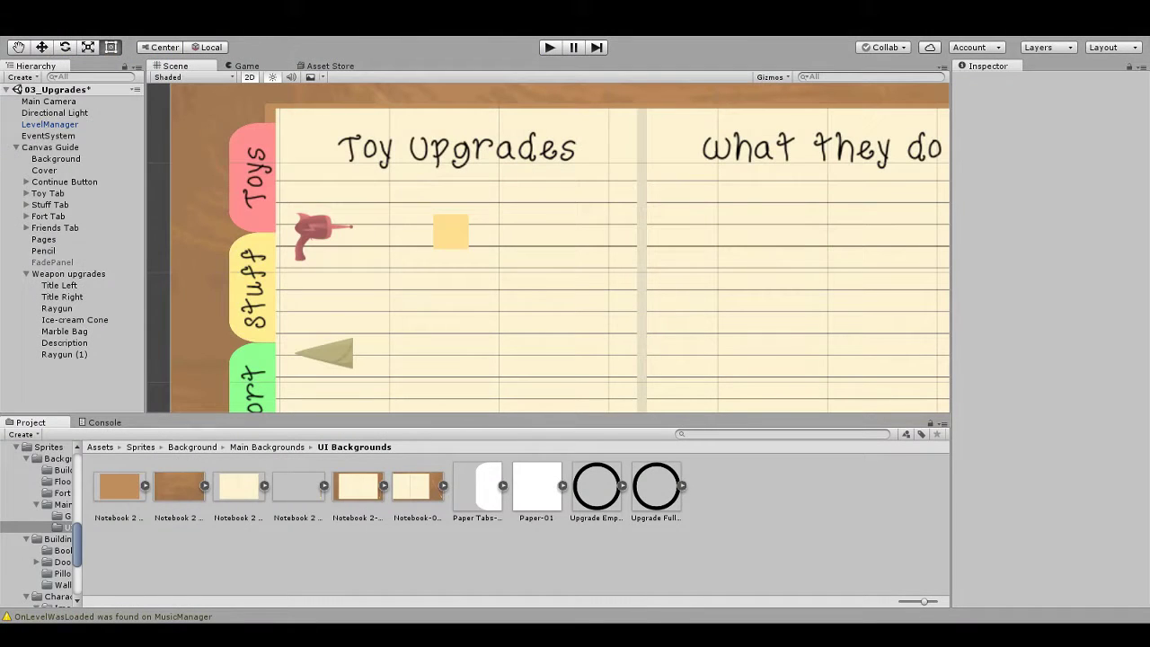
# Step: In Unity, replace the old Upgrade Full asset with the new Upgrade Full-01.png, imported as Sprite (2D and UI) with 128 pixels per unit
pyautogui.click(672, 492)
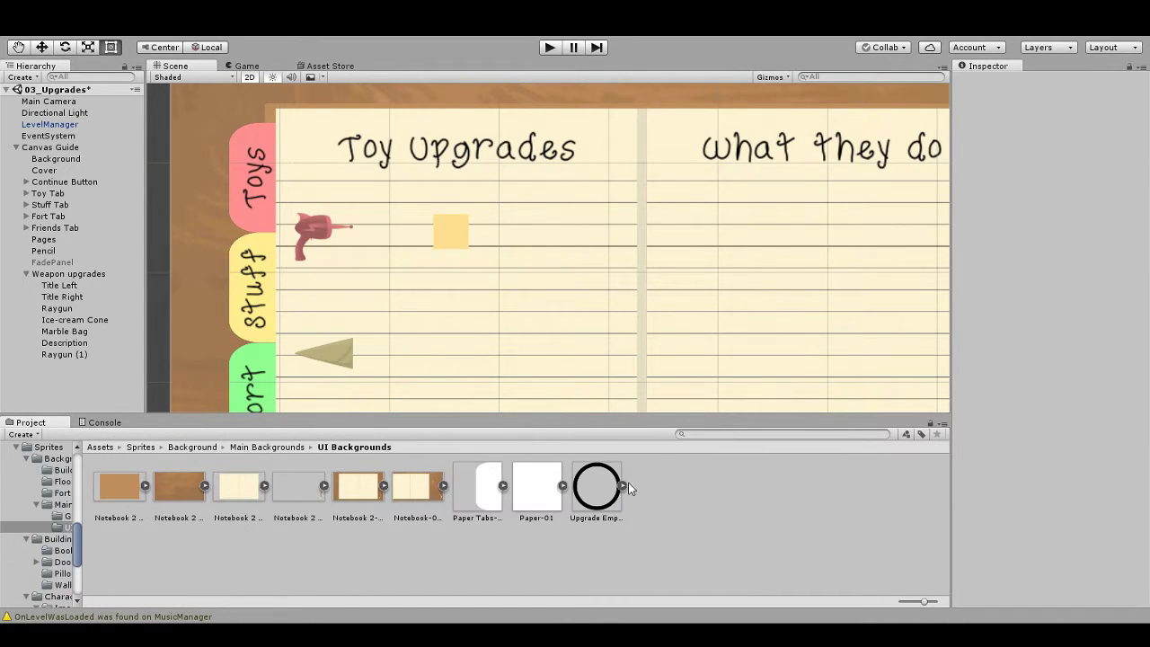
pyautogui.click(660, 511)
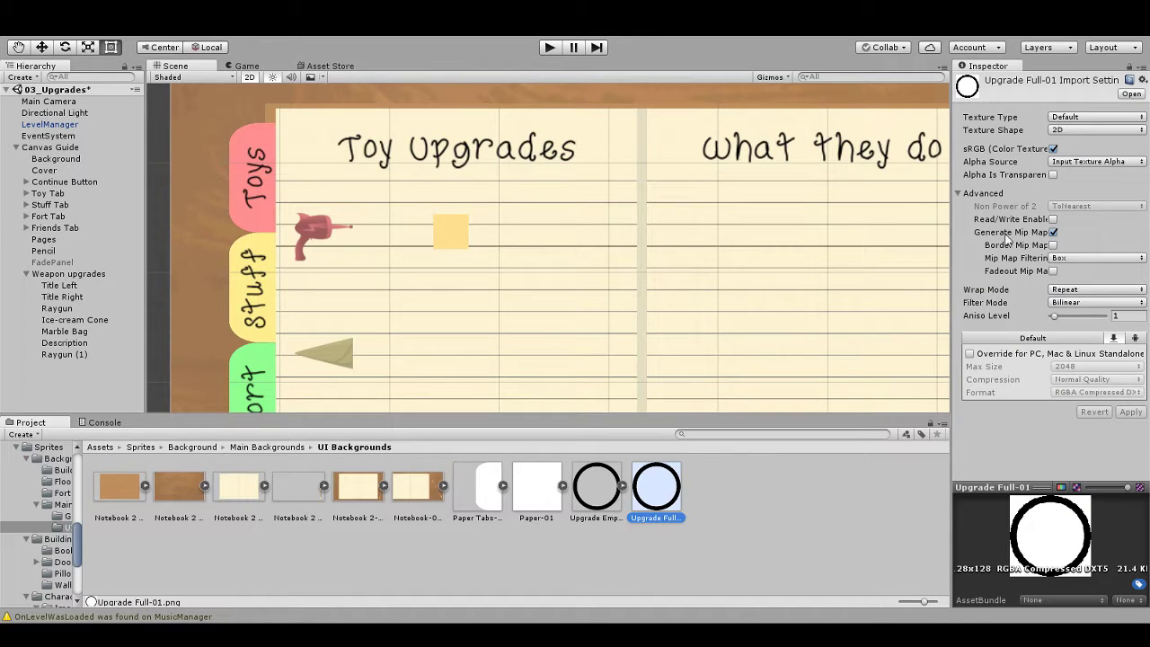
pyautogui.click(1084, 124)
pyautogui.click(1098, 177)
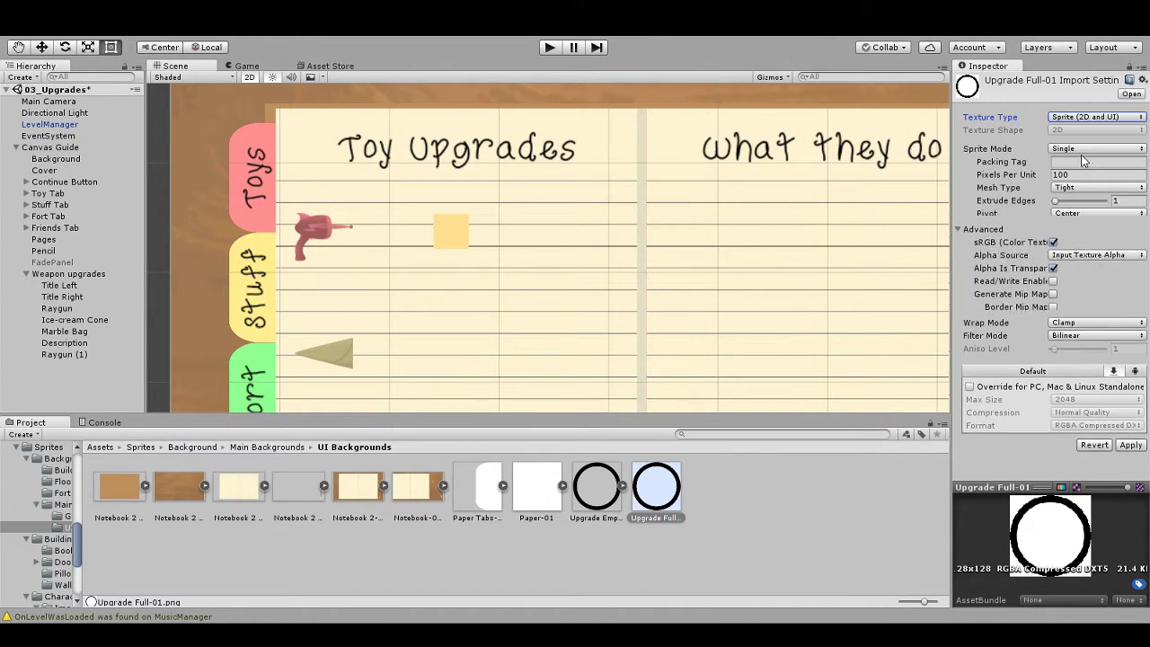
pyautogui.click(1088, 173)
pyautogui.write('128')
pyautogui.click(1131, 453)
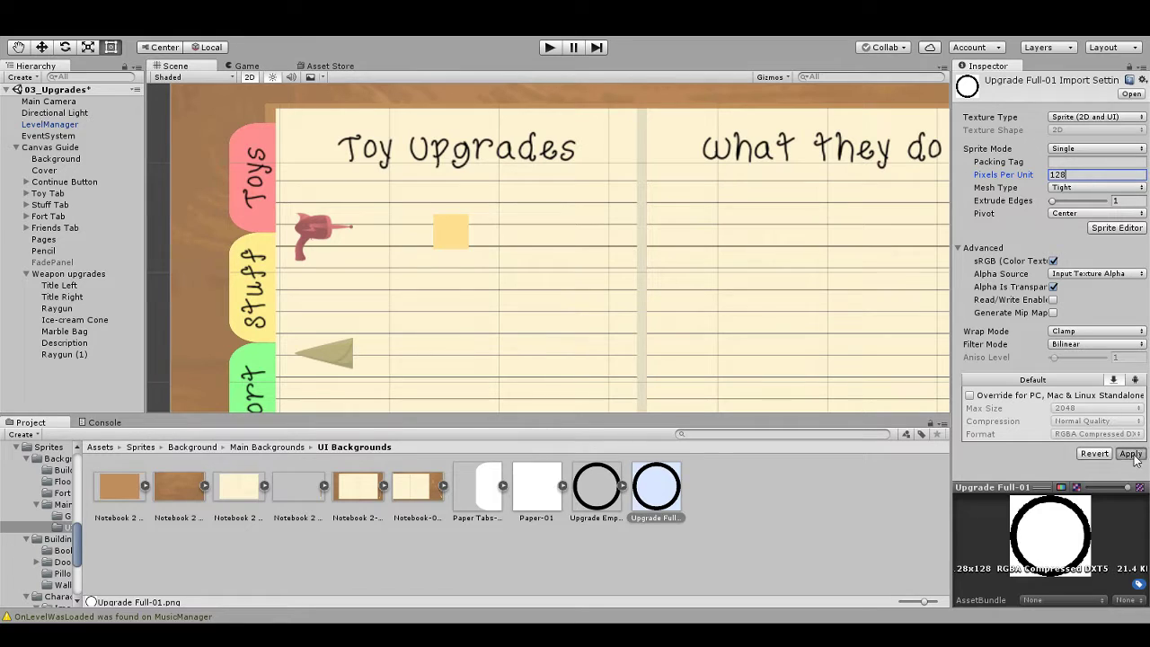
# Step: Assign Upgrade Full-01 as the source image of Raygun (1) and check the circle in play mode
pyautogui.click(54, 354)
pyautogui.moveTo(656, 486); pyautogui.dragTo(1076, 261)
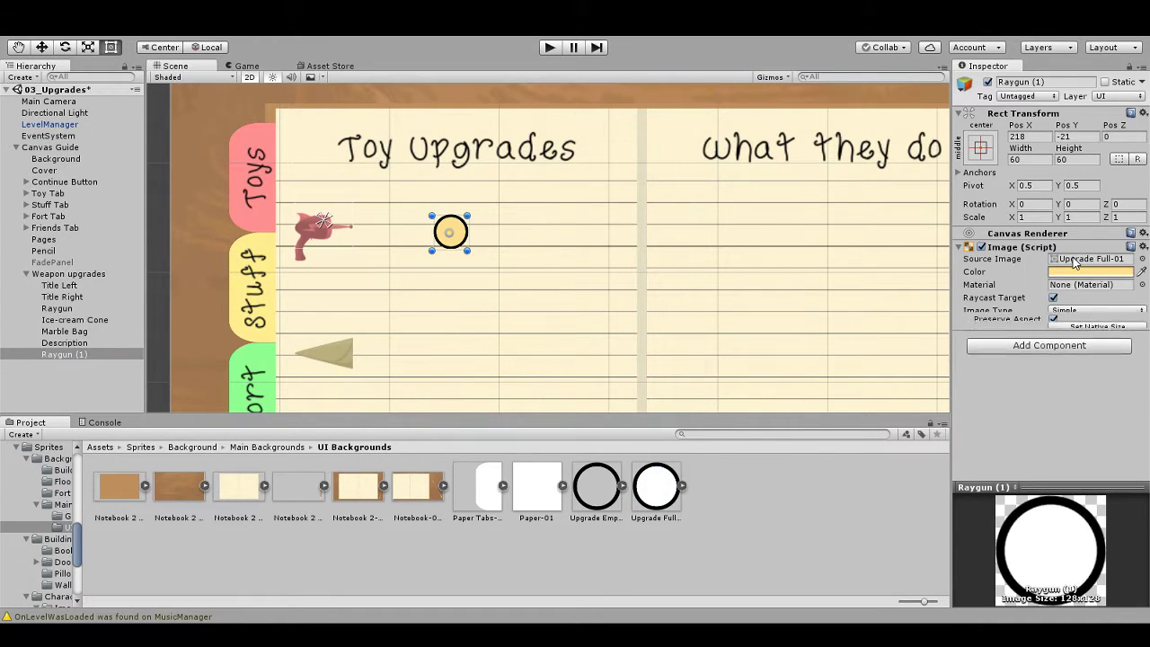
pyautogui.click(169, 269)
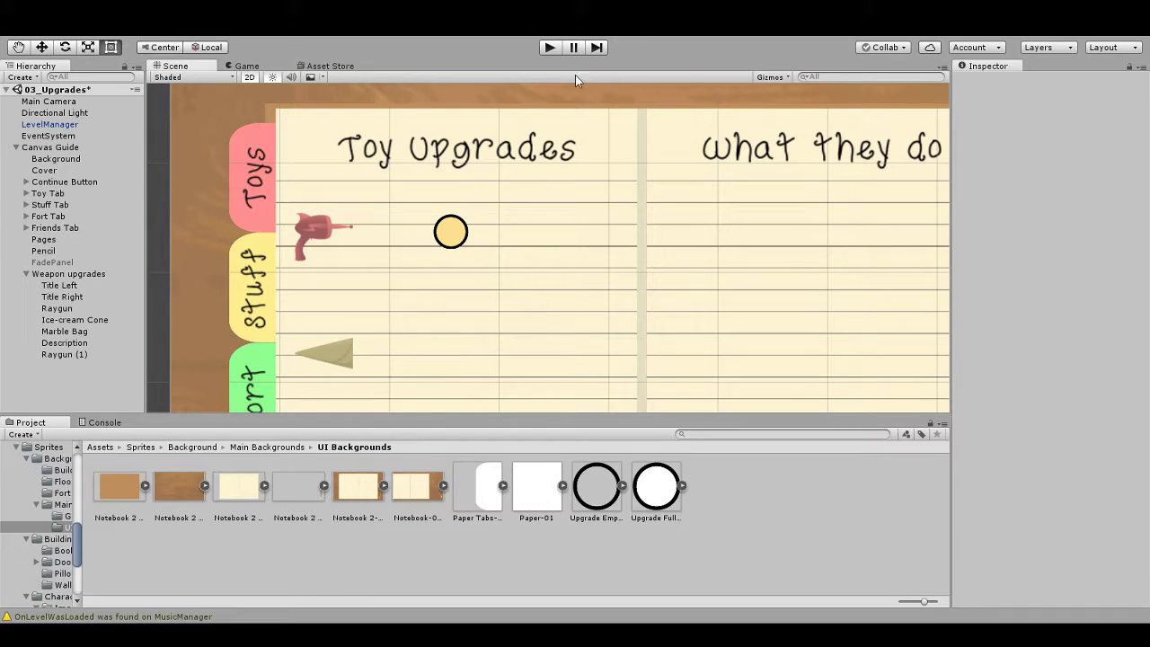
pyautogui.click(550, 48)
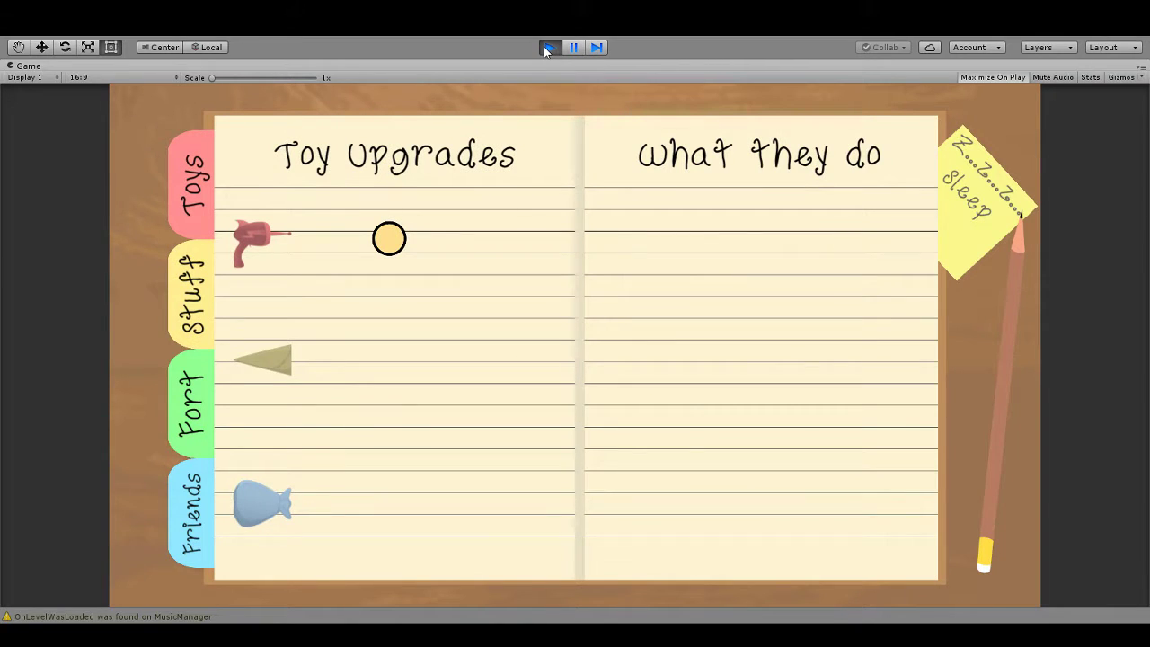
pyautogui.click(544, 46)
# Step: Reset Raygun (1) to the native size of its sprite
pyautogui.click(90, 355)
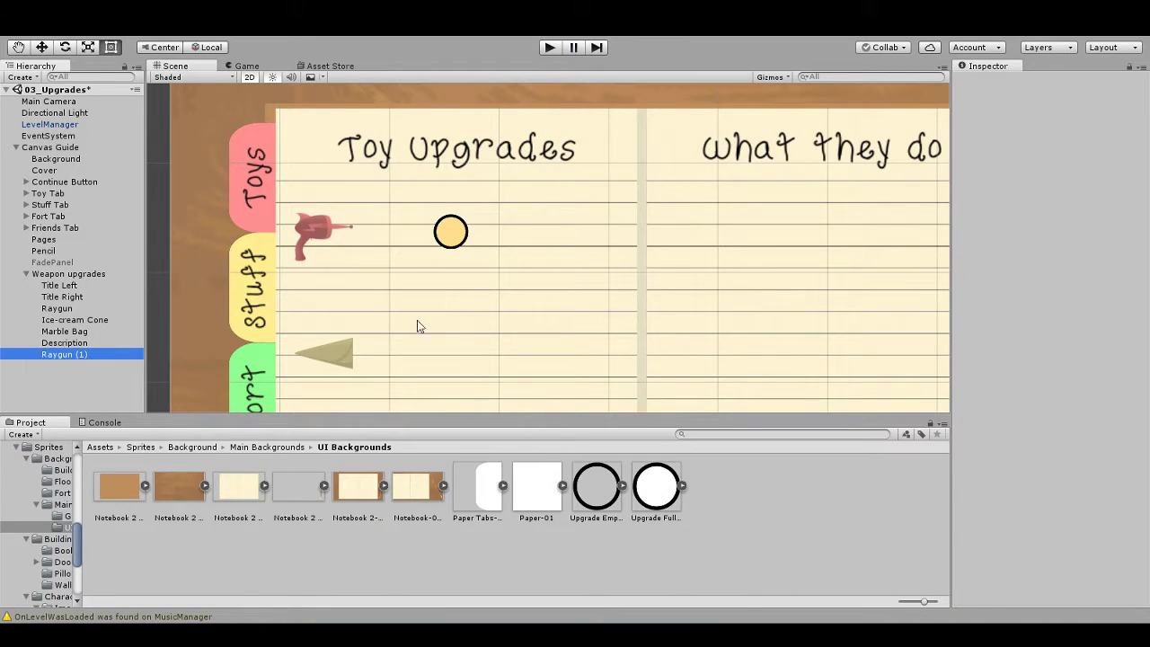
pyautogui.click(1067, 337)
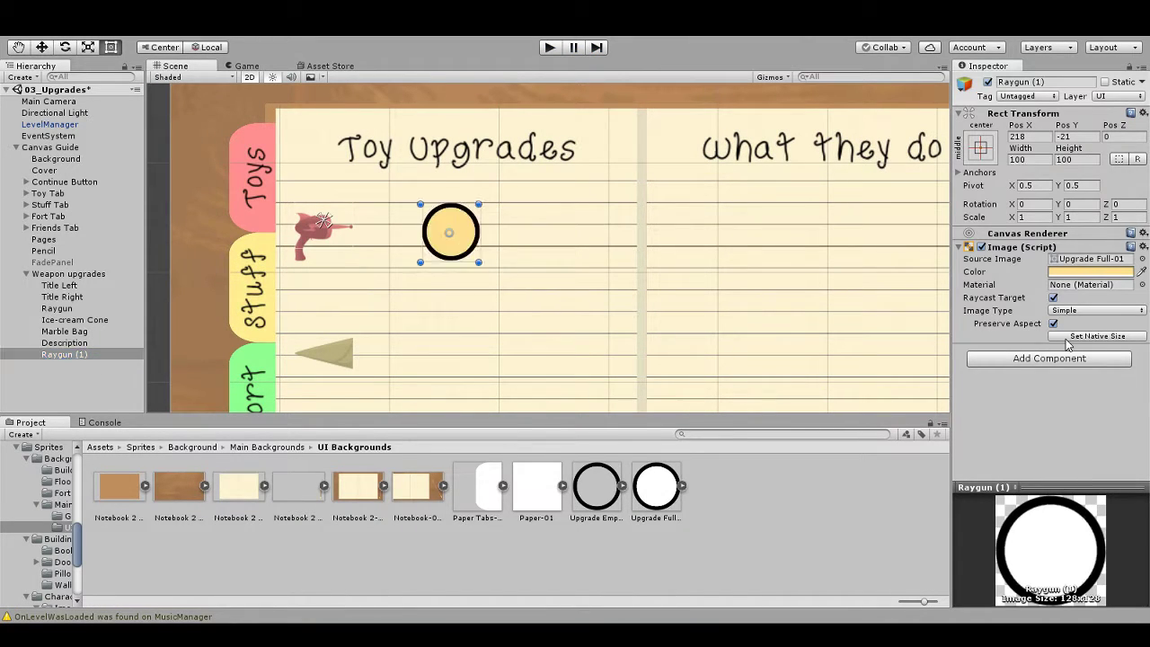
# Step: Preview the upgrade circle in play mode, and resize Raygun (1) to 50 by 50
pyautogui.click(550, 48)
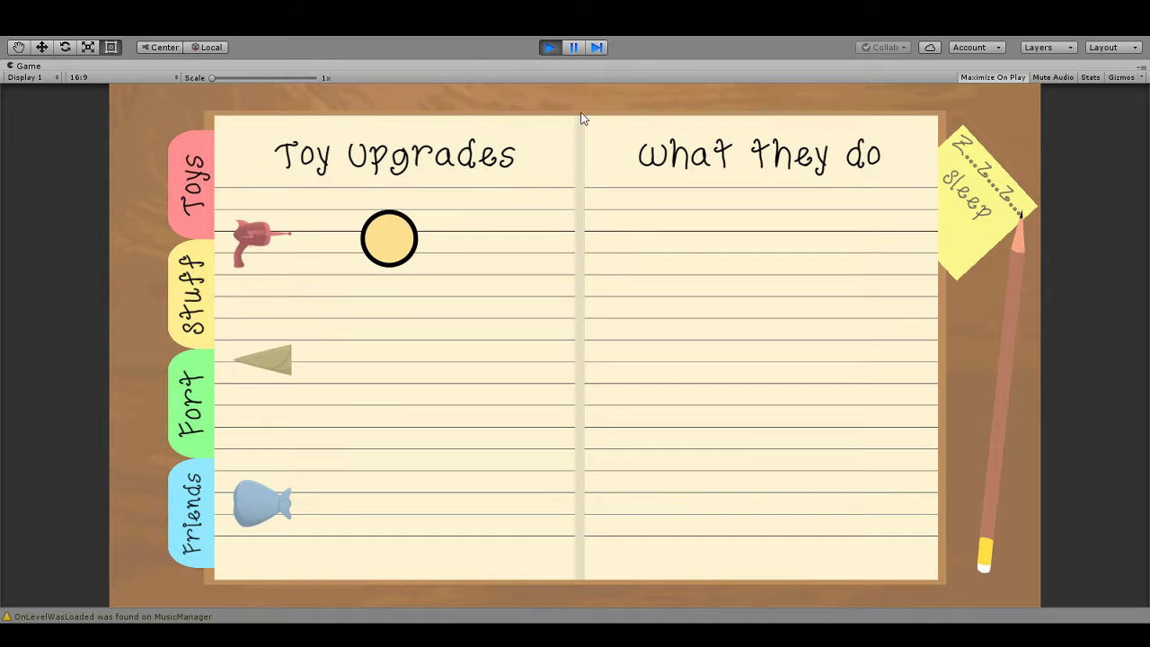
pyautogui.click(548, 52)
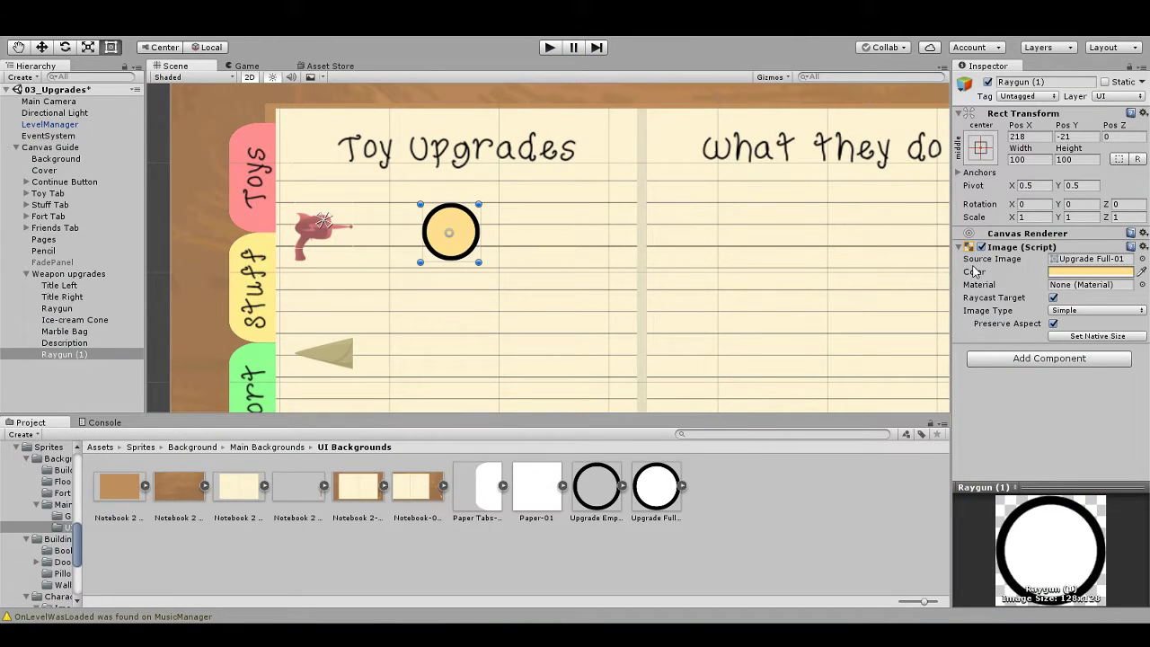
pyautogui.click(1032, 160)
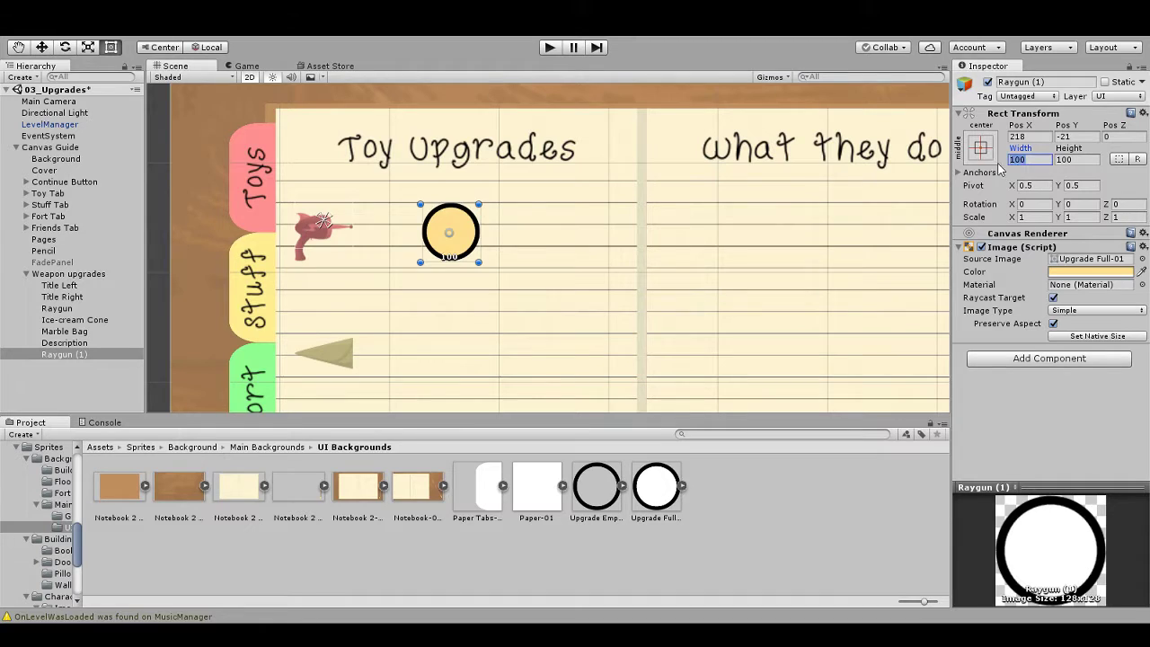
pyautogui.write('50')
pyautogui.click(1072, 160)
pyautogui.write('0')
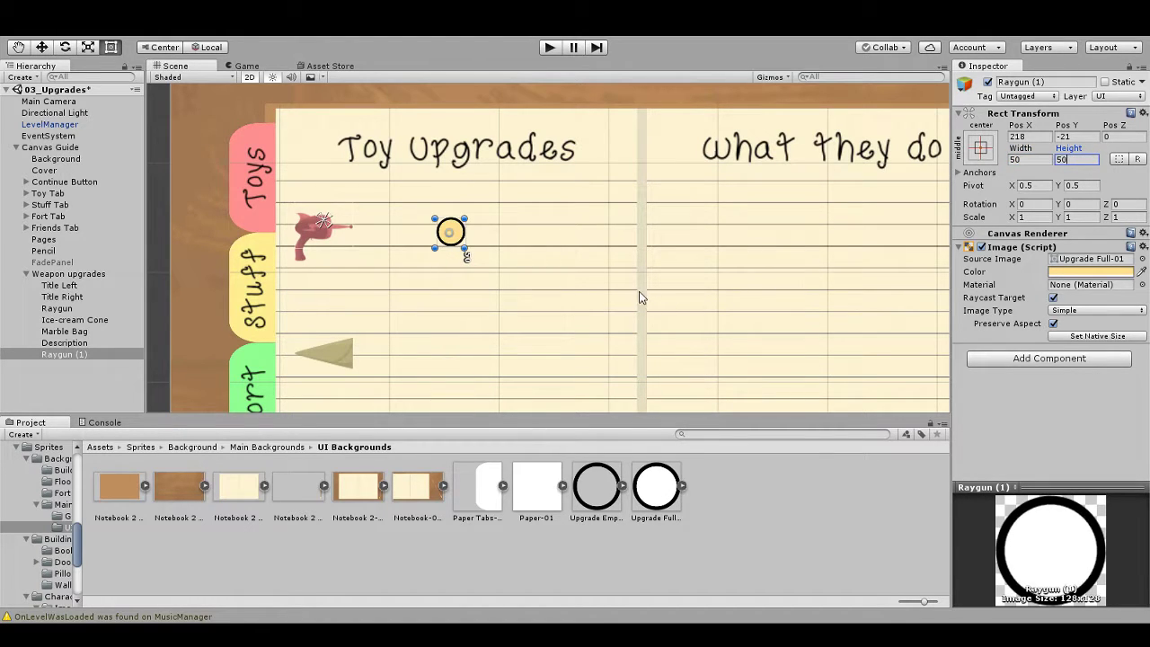
# Step: Try Raygun (1) at 64 by 64 and compare it in play mode with the 100 by 100 size
pyautogui.press('Return')
pyautogui.write('64')
pyautogui.press('Tab')
pyautogui.write('64')
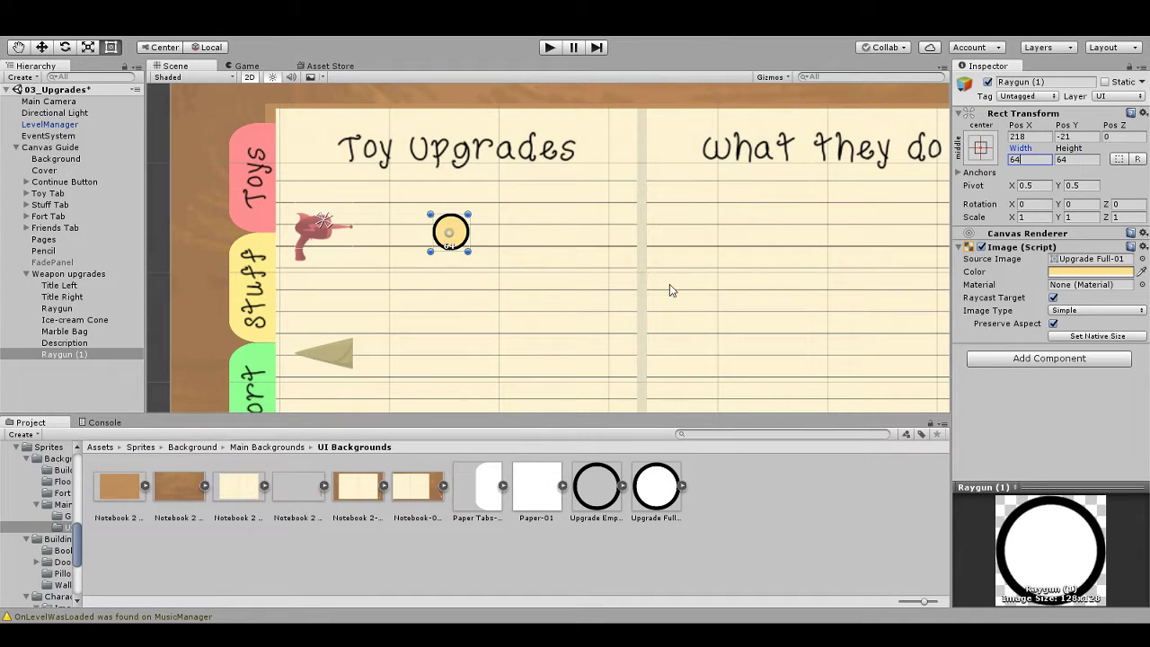
pyautogui.click(551, 48)
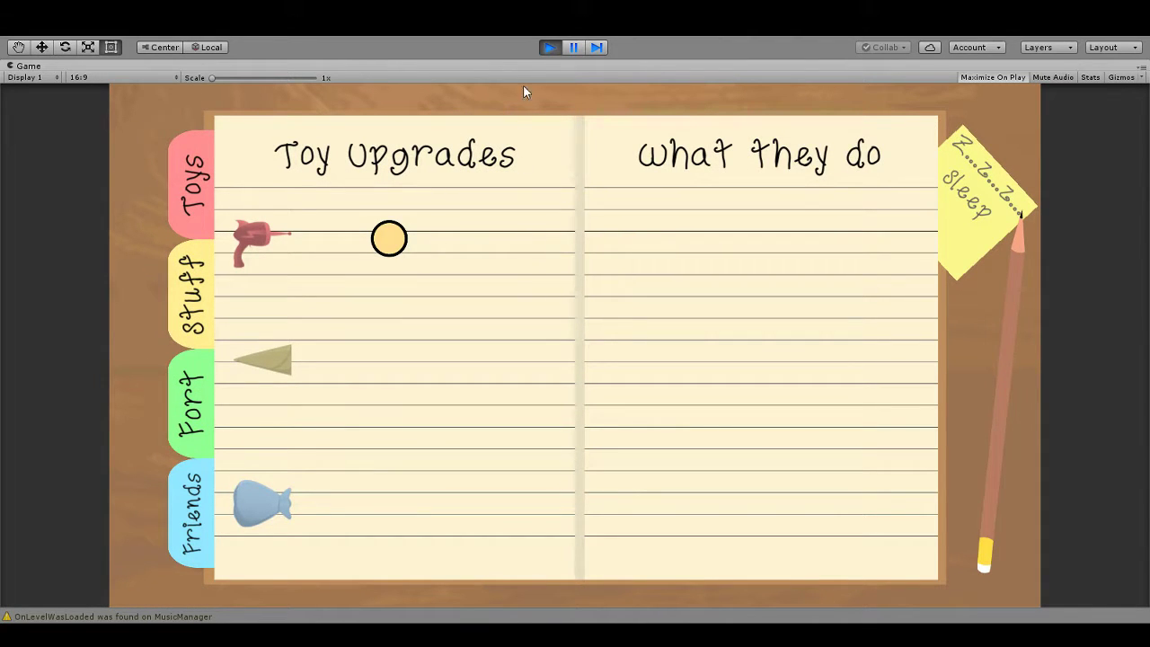
pyautogui.click(546, 51)
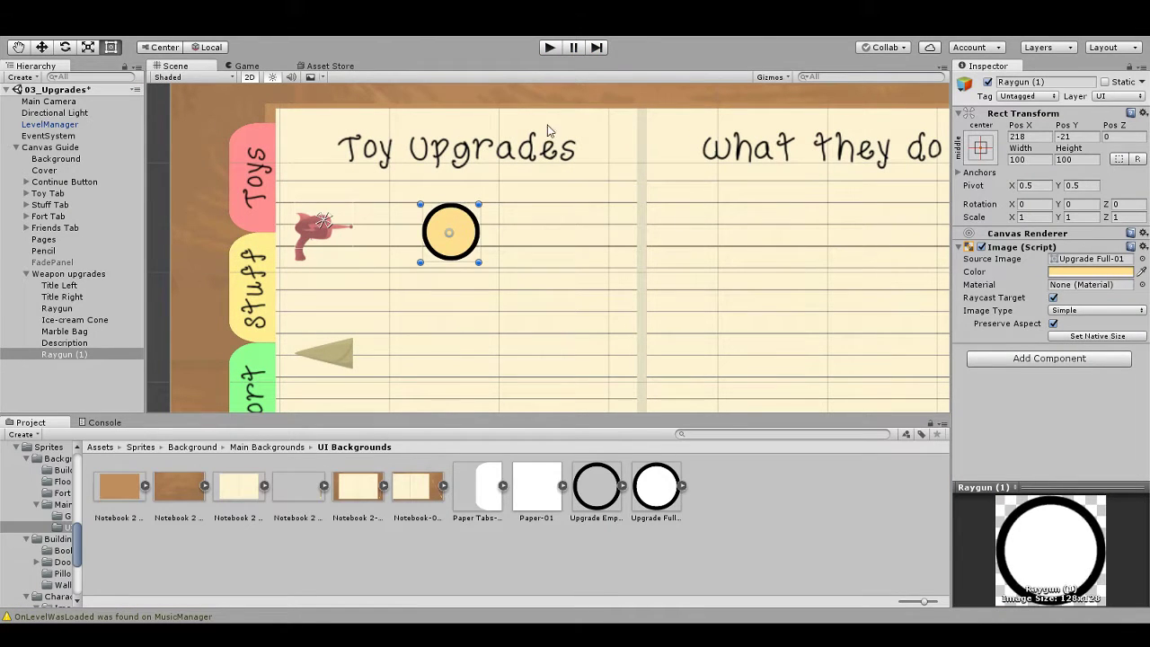
pyautogui.click(546, 51)
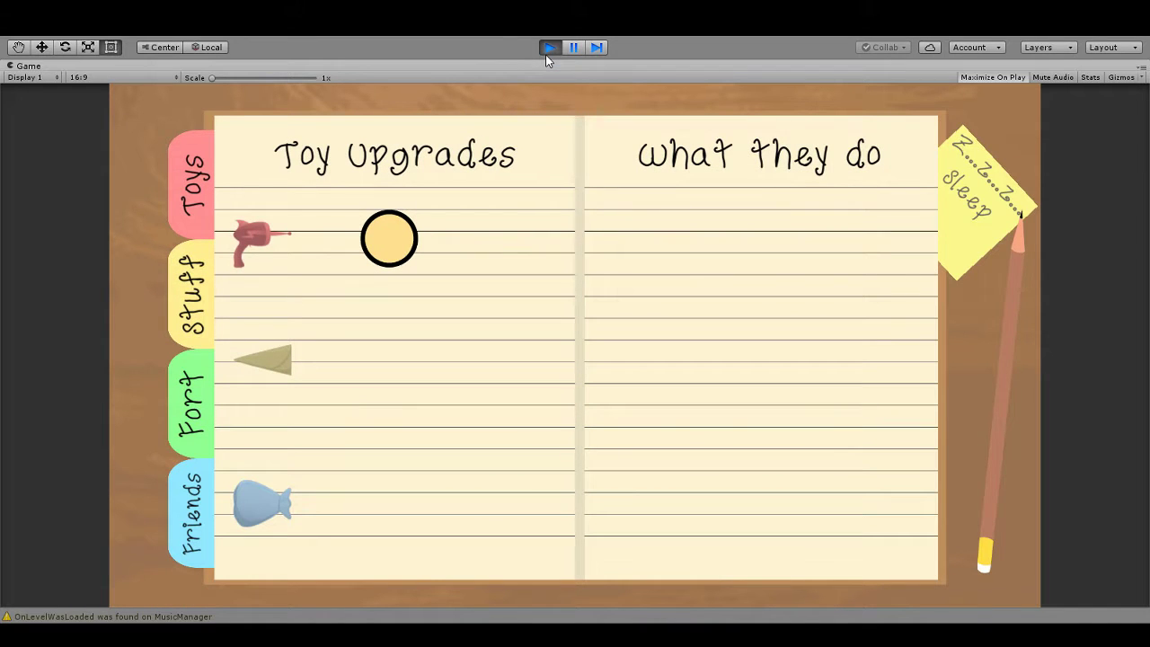
pyautogui.click(549, 50)
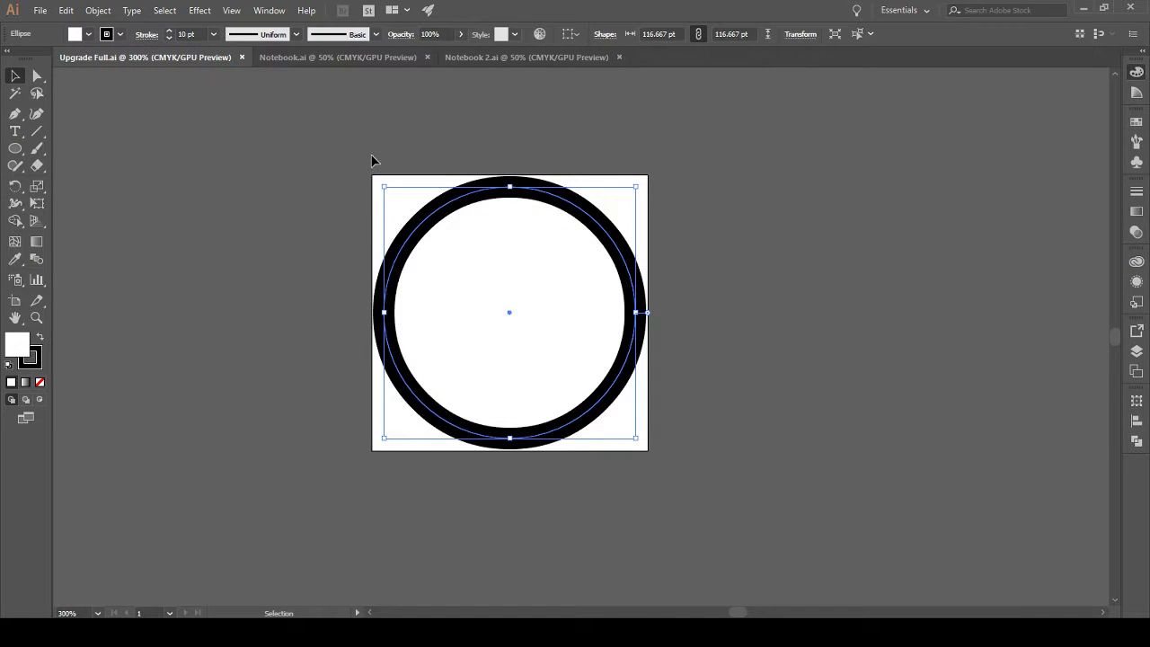
# Step: Switch to Illustrator and resize the Upgrade Full artboard to 64 pt wide and 64 pt high
pyautogui.press('alt')
pyautogui.hotkey('shift', 'o')
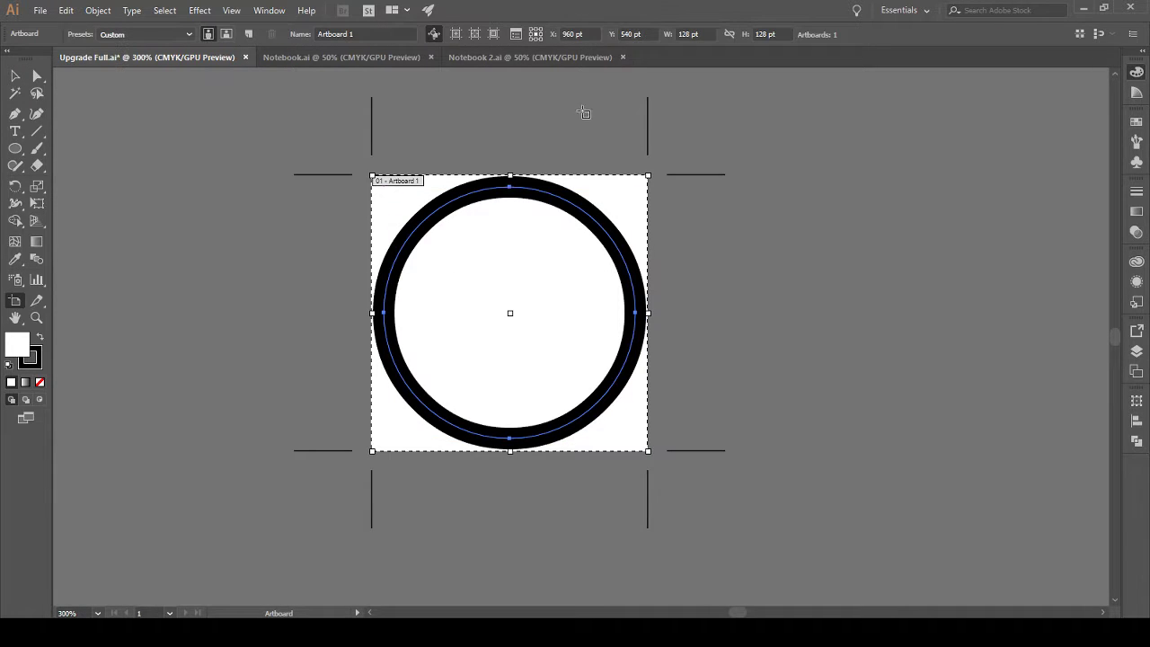
pyautogui.click(701, 35)
pyautogui.write('50')
pyautogui.press('BackSpace')
pyautogui.press('BackSpace')
pyautogui.write('64')
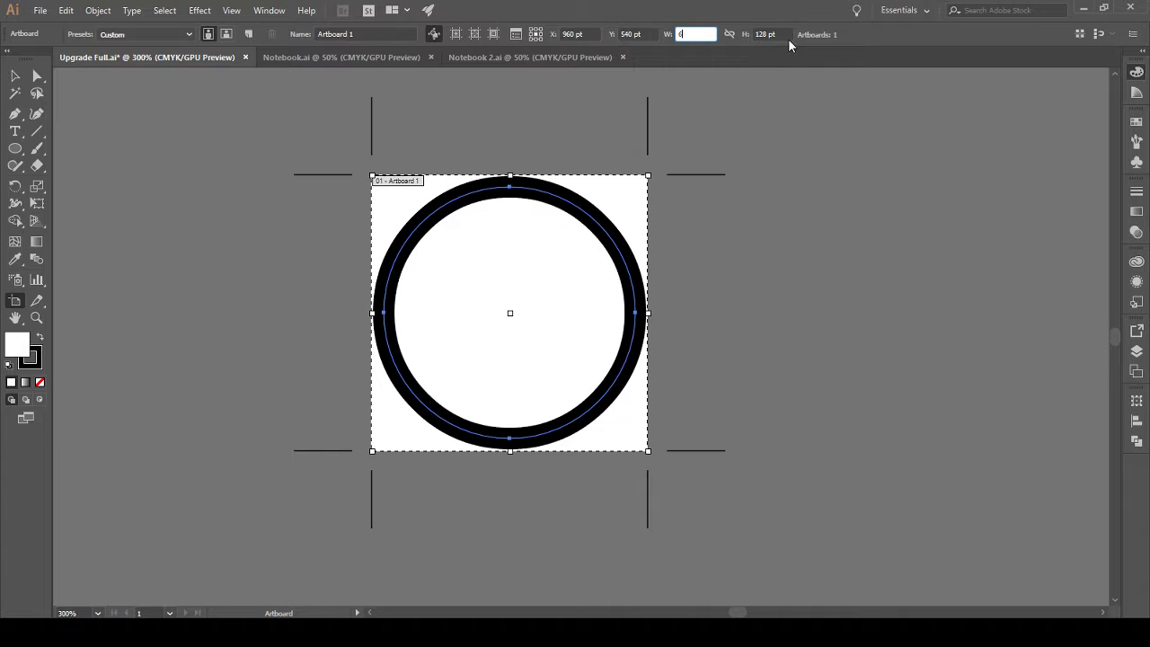
pyautogui.press('Tab')
pyautogui.write('64')
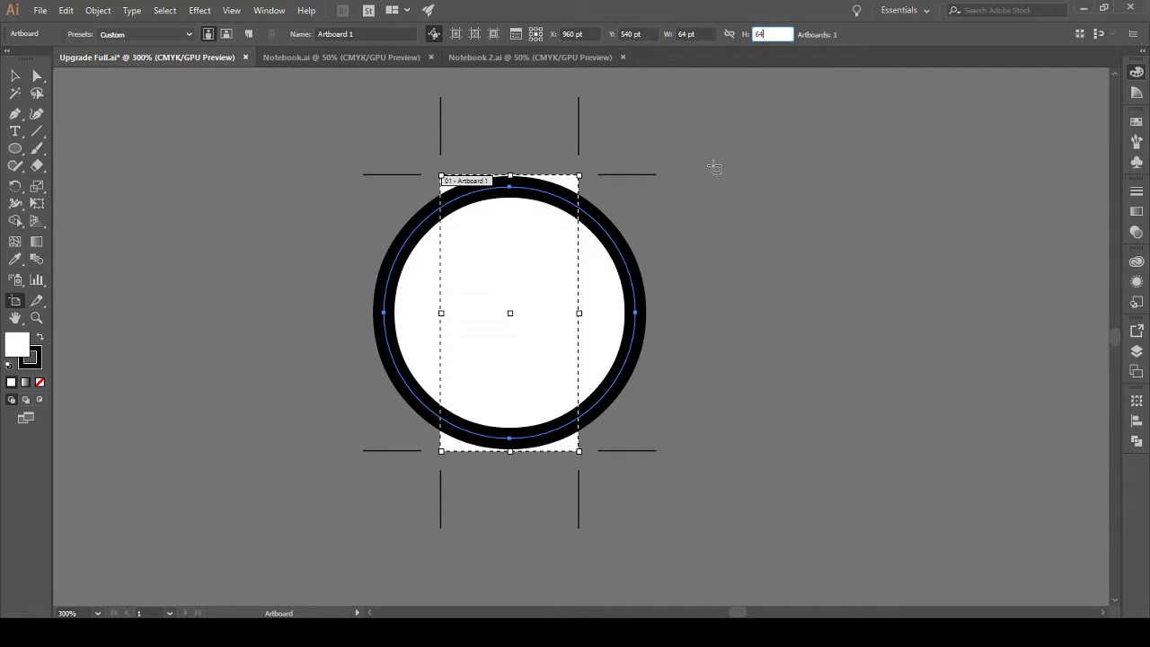
pyautogui.press('Return')
pyautogui.press('Escape')
# Step: Scale the circle proportionally about its centre to about 59.5 pt, close to the size of the artboard
pyautogui.click(192, 179)
pyautogui.click(410, 346)
pyautogui.scroll(1, 437, 372)
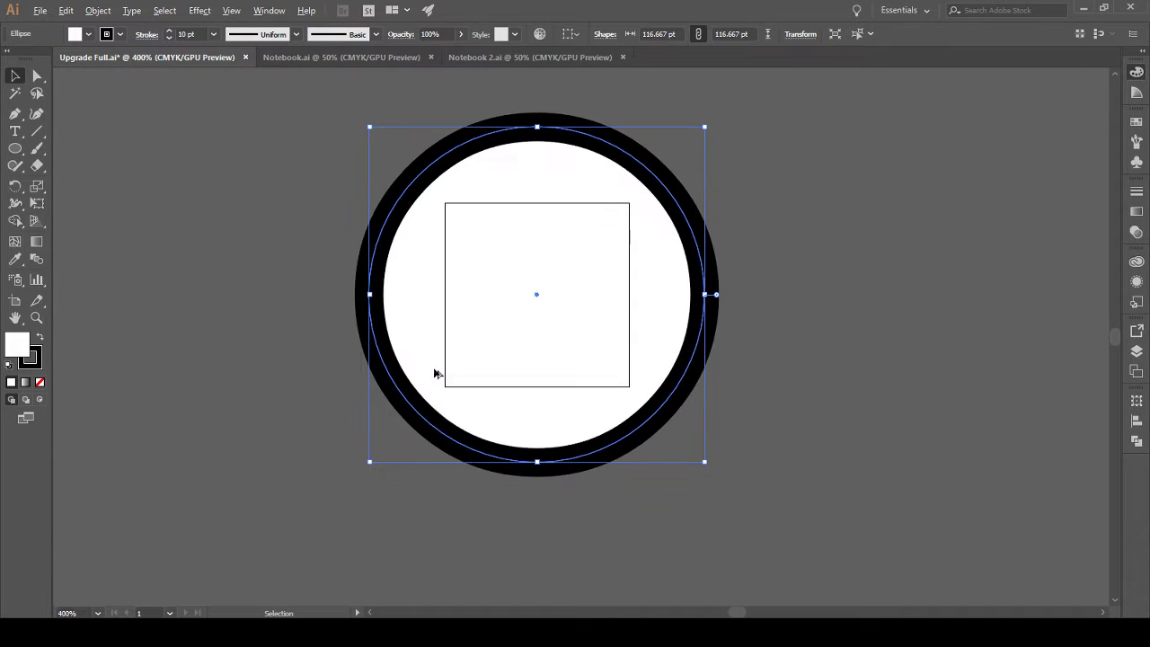
pyautogui.moveTo(366, 127); pyautogui.dragTo(448, 196)
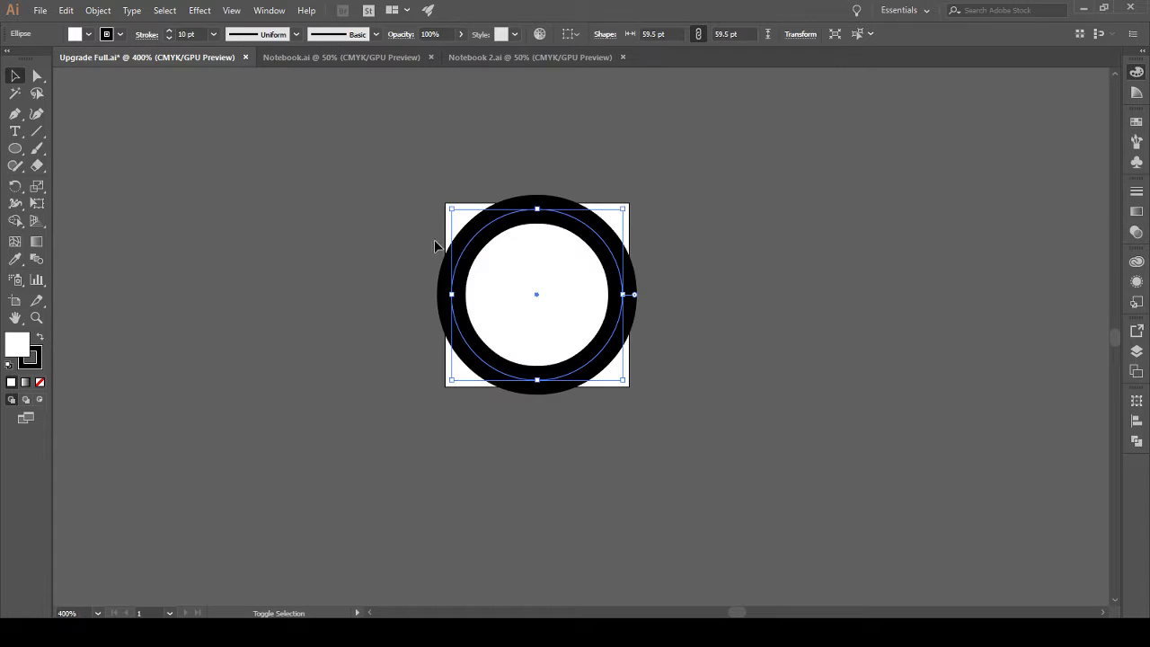
# Step: Reduce the circle's stroke weight to 5 pt and deselect it
pyautogui.scroll(1, 641, 336)
pyautogui.scroll(-1, 641, 337)
pyautogui.press('Down')
pyautogui.press('Down')
pyautogui.press('Down')
pyautogui.press('Down')
pyautogui.press('Down')
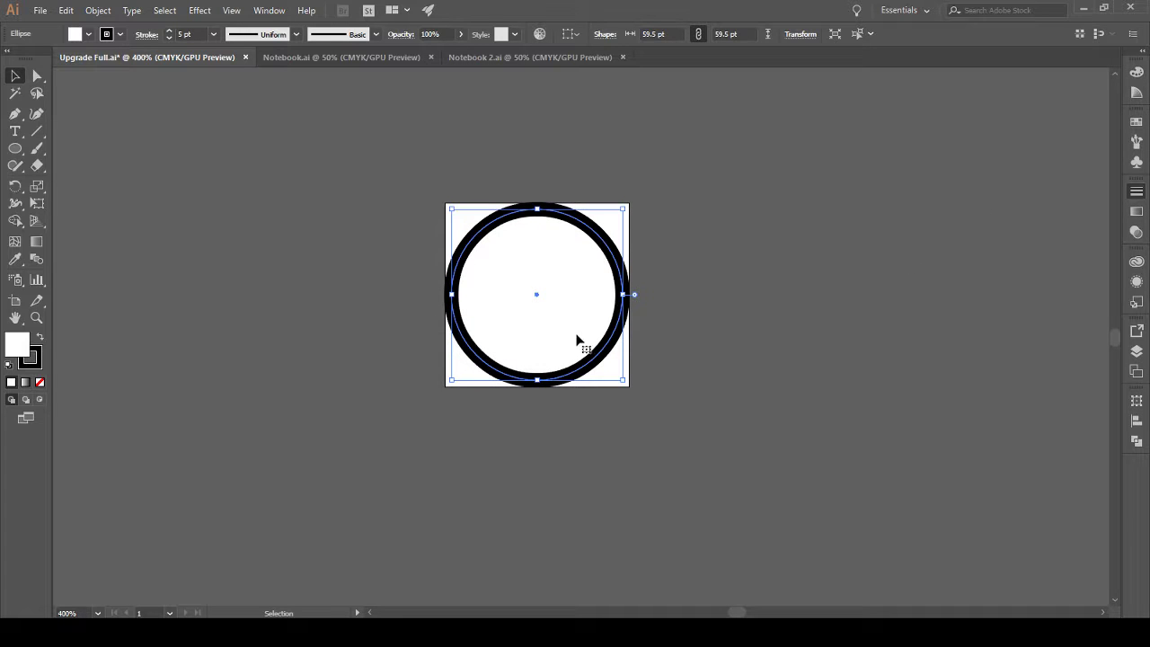
pyautogui.click(691, 381)
# Step: Shrink the circle evenly about its centre to about 58.8 pt so its outline fits inside the artboard edge
pyautogui.scroll(3, 563, 338)
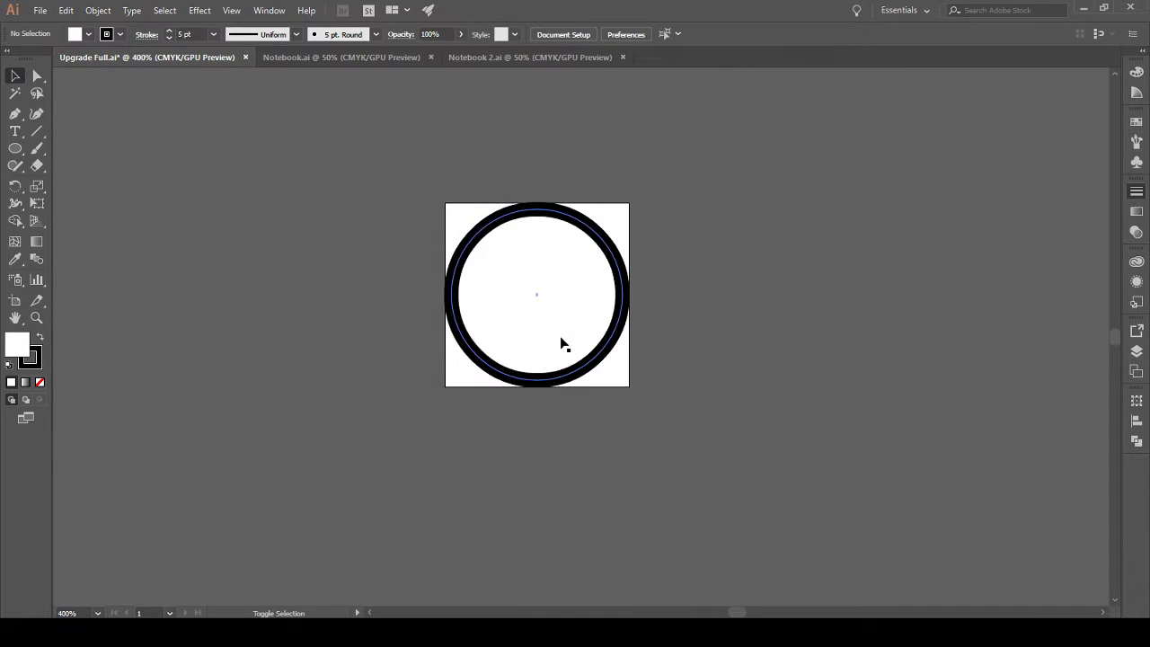
pyautogui.scroll(-3, 562, 338)
pyautogui.scroll(1, 543, 332)
pyautogui.click(419, 314)
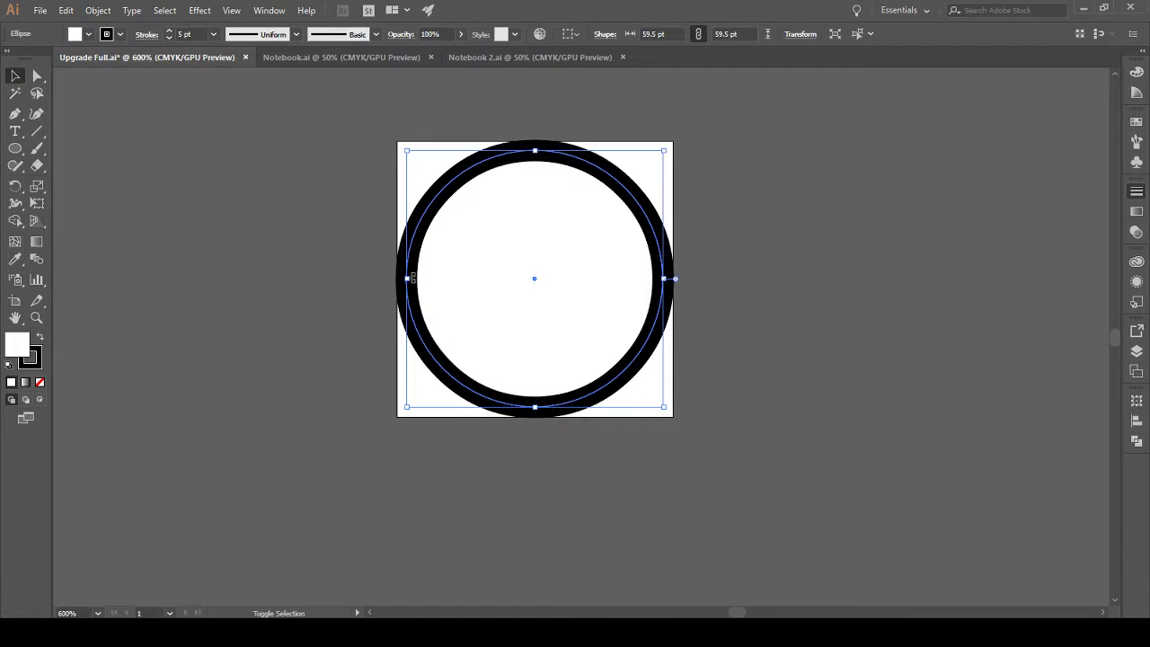
pyautogui.scroll(3, 395, 286)
pyautogui.scroll(-3, 400, 305)
pyautogui.scroll(4, 406, 334)
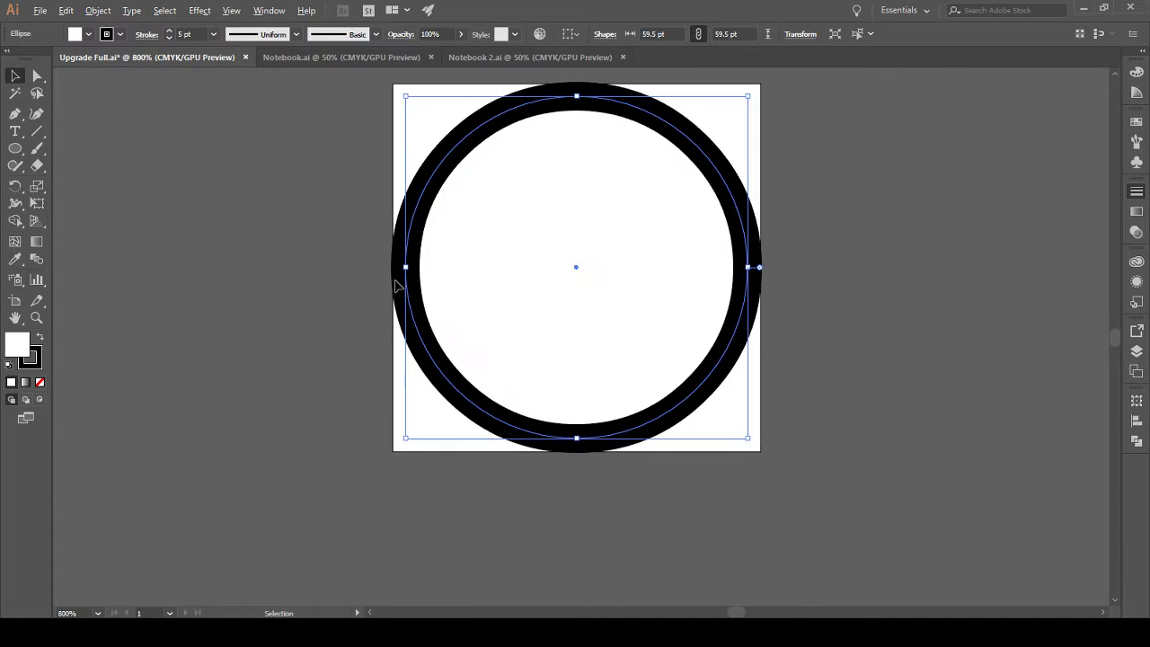
pyautogui.moveTo(441, 240); pyautogui.dragTo(454, 239)
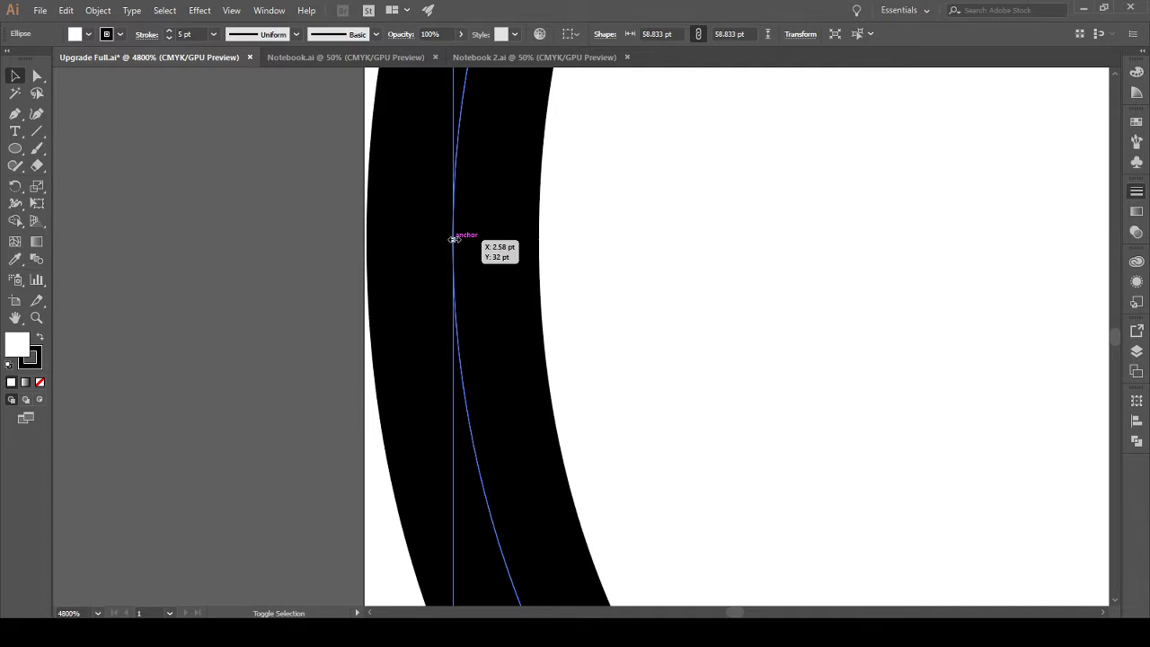
pyautogui.scroll(-5, 524, 295)
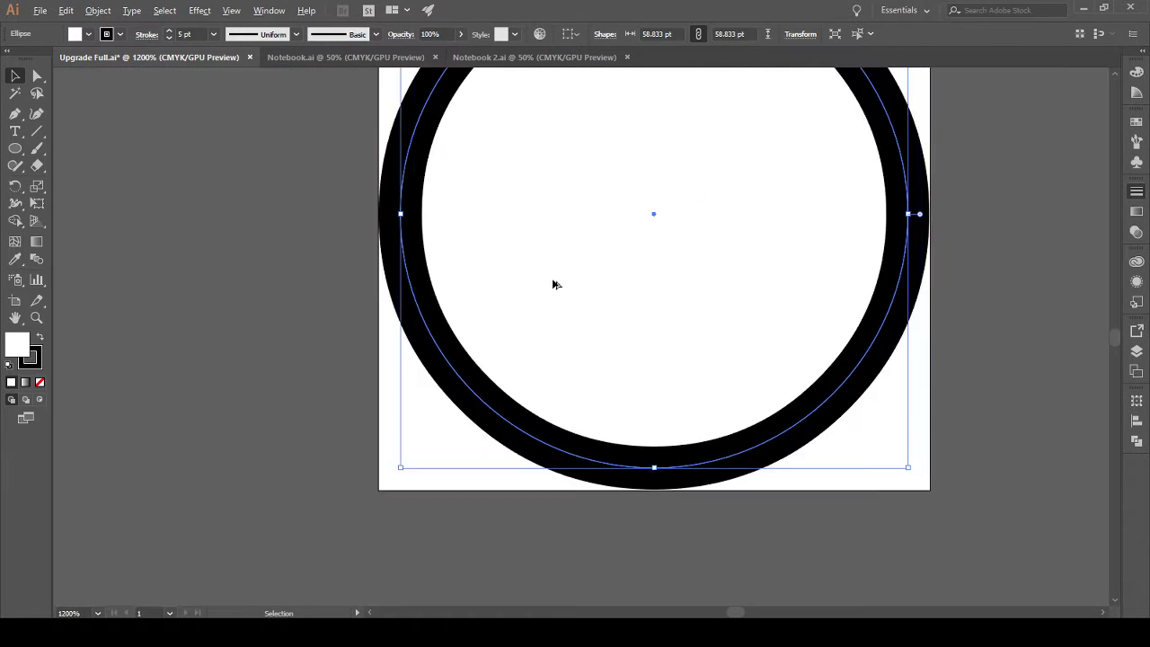
pyautogui.scroll(-2, 557, 284)
pyautogui.scroll(2, 683, 324)
pyautogui.click(920, 397)
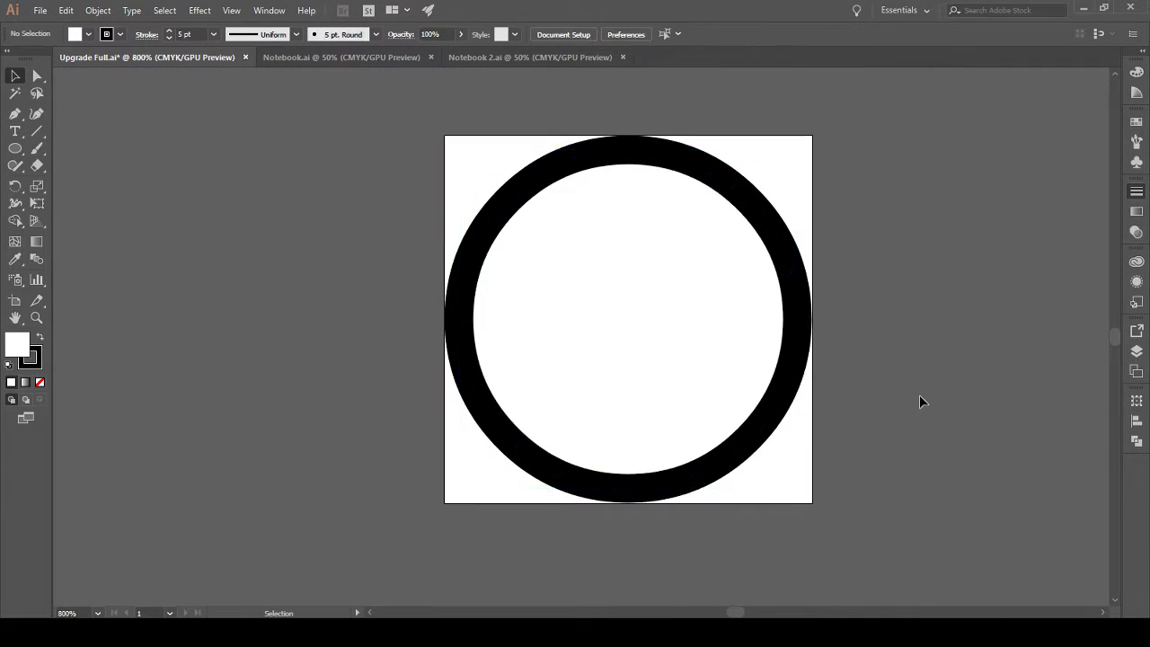
# Step: Shrink the circle slightly more about its centre to about 58.56 pt and save the artwork as Upgrade Full.png
pyautogui.click(797, 346)
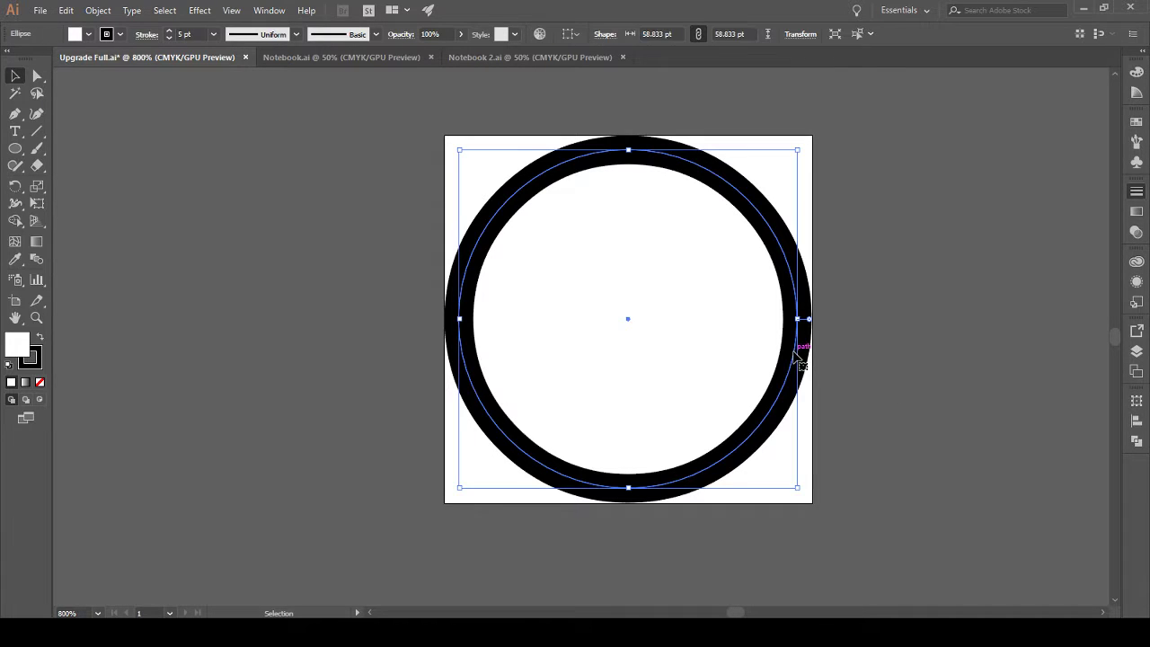
pyautogui.moveTo(798, 319); pyautogui.dragTo(766, 297)
pyautogui.scroll(4, 798, 320)
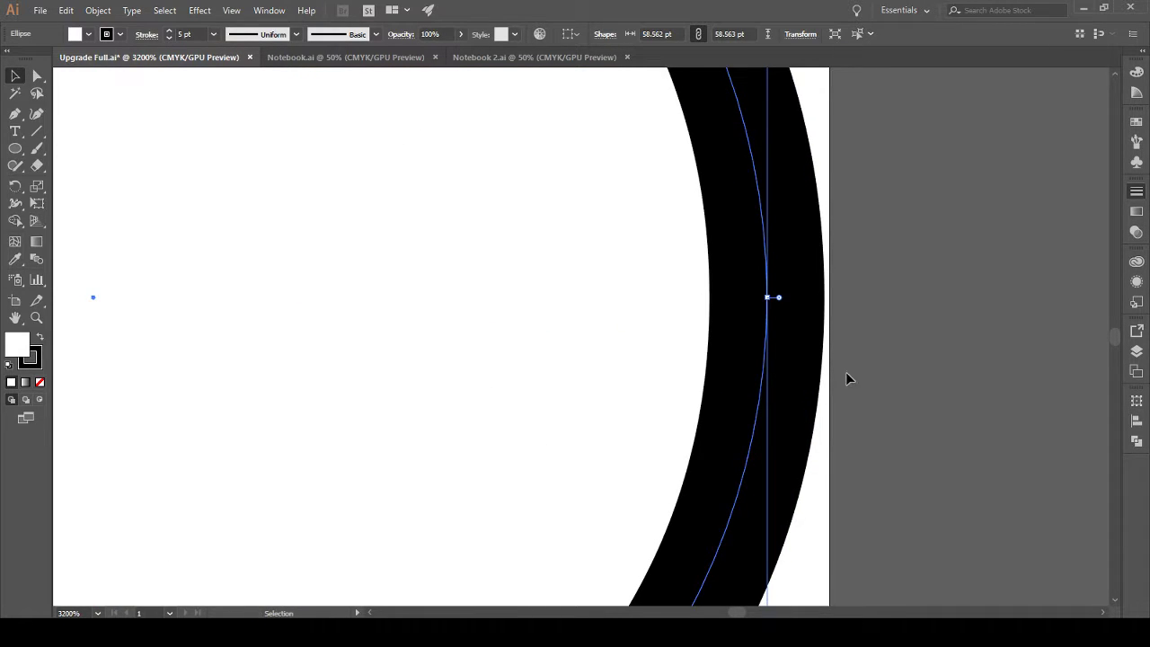
pyautogui.scroll(-4, 755, 377)
pyautogui.click(810, 349)
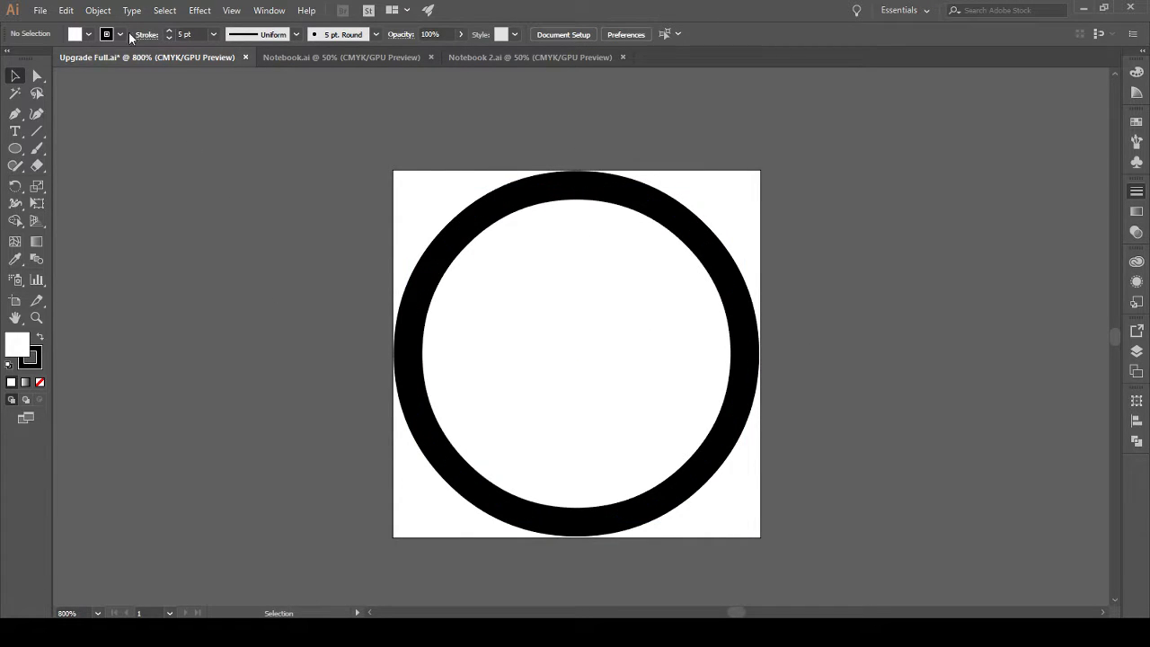
pyautogui.hotkey('ctrl', 's')
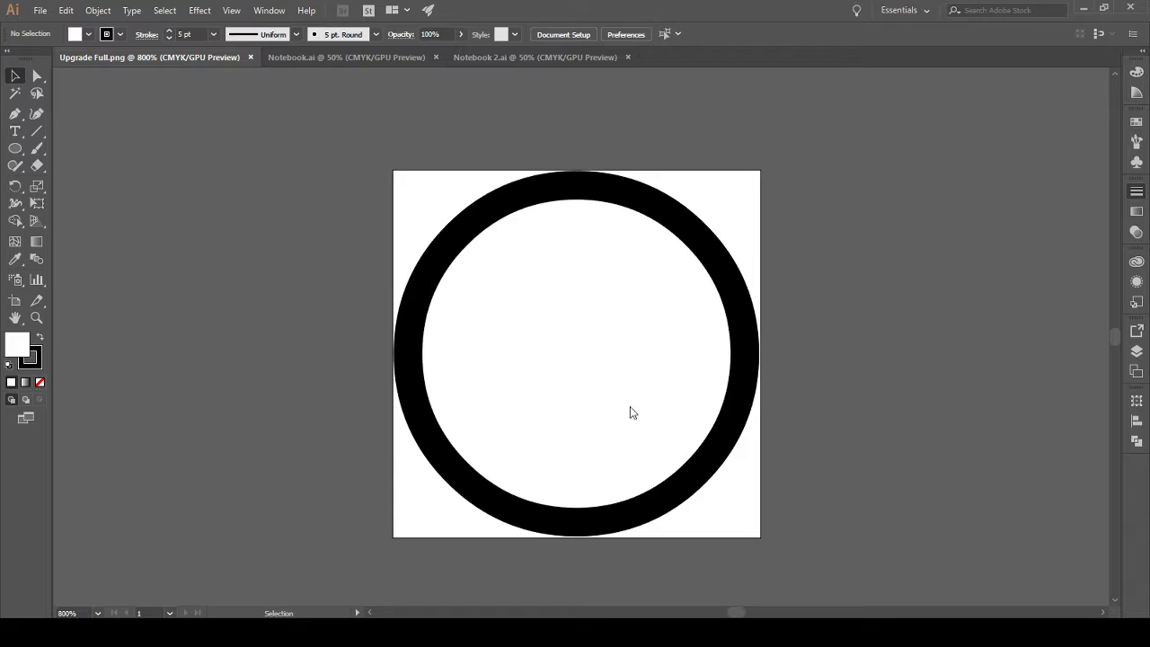
# Step: Remove the circle's white fill and save the artwork as Upgrade Empty.ai
pyautogui.click(530, 353)
pyautogui.click(39, 382)
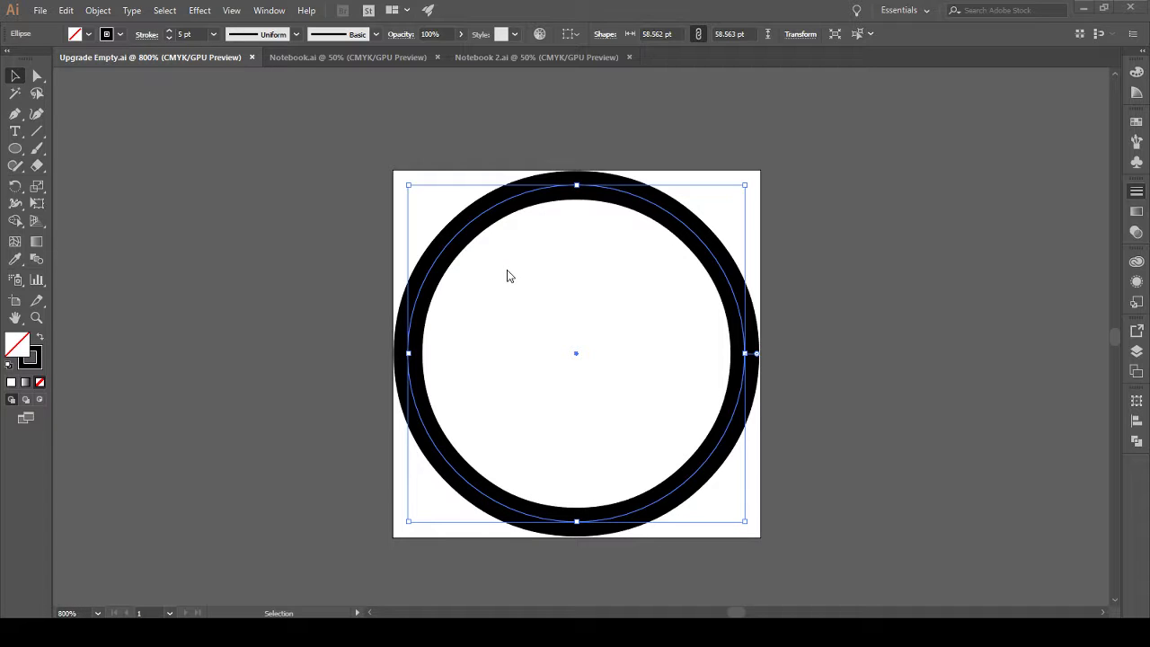
pyautogui.press('space')
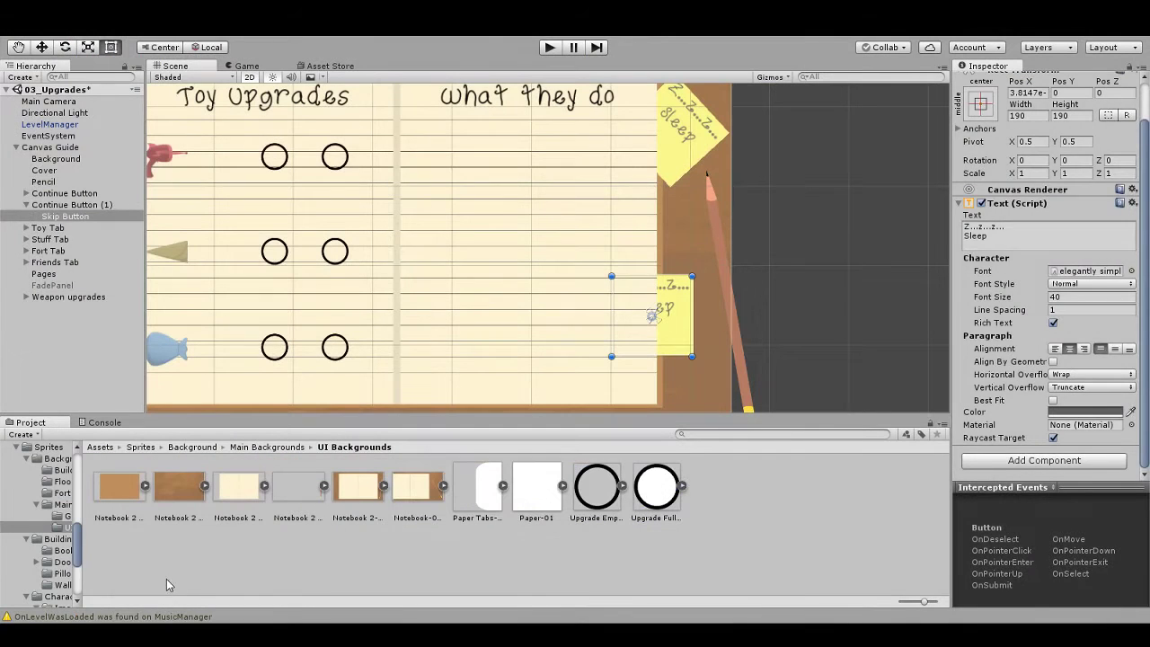
# Step: In Unity, try placing the Imagination Slider Background sprite from the Sprites/UI folder on the lower sleep note, and delete it
pyautogui.click(221, 566)
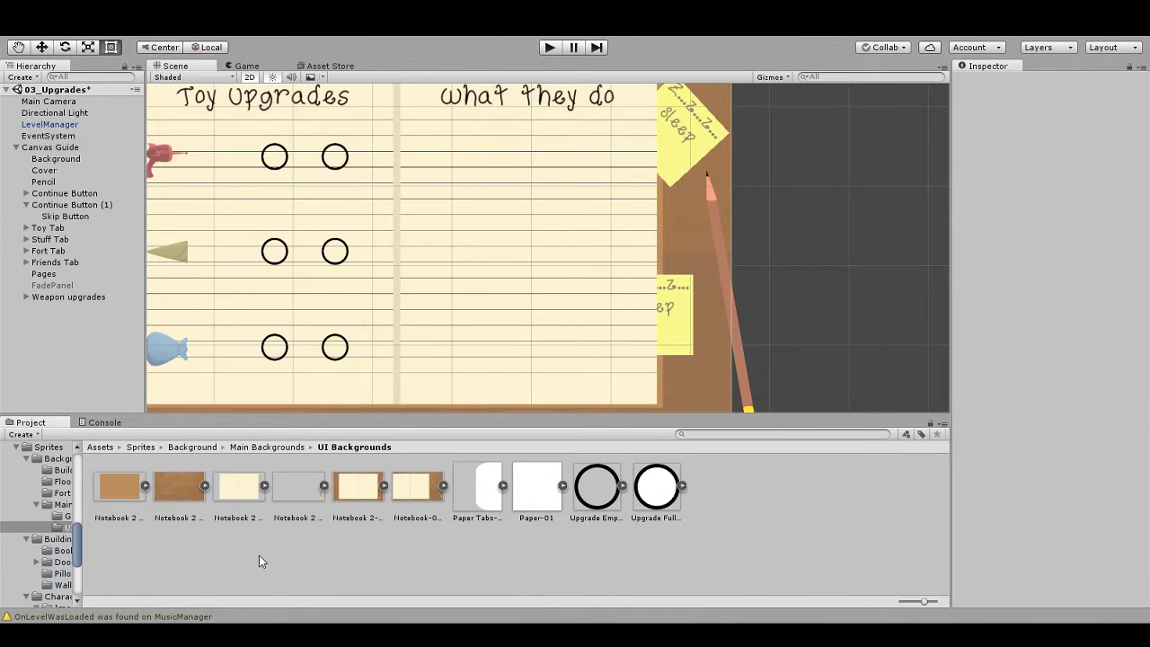
pyautogui.click(270, 447)
pyautogui.click(192, 447)
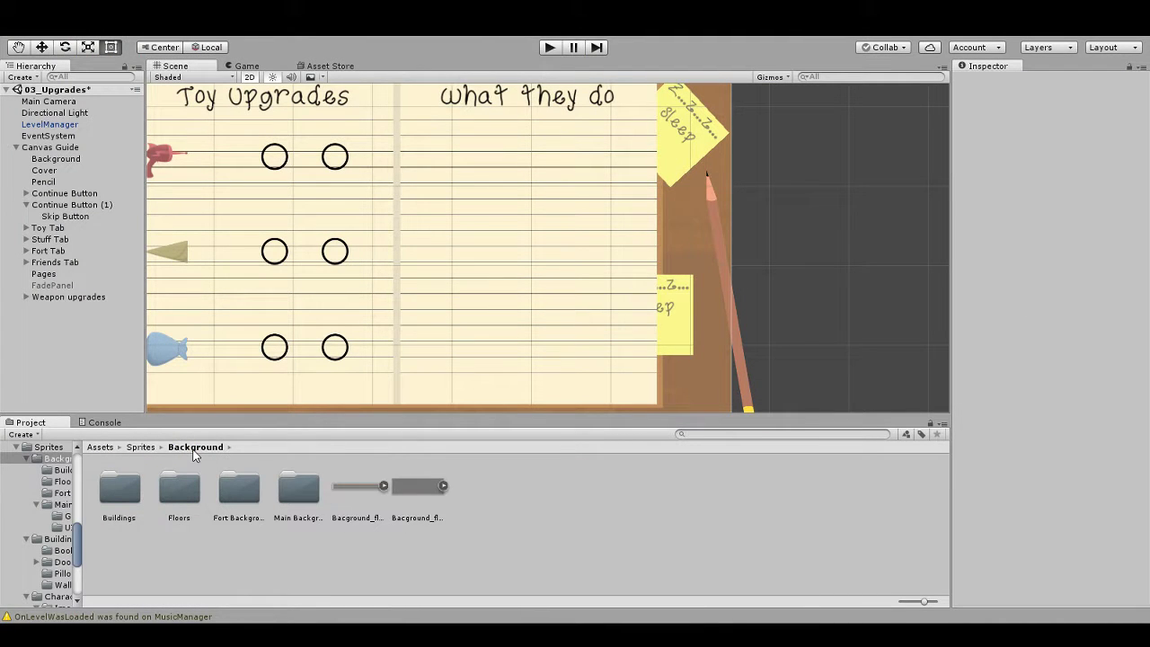
pyautogui.click(301, 489)
pyautogui.click(142, 448)
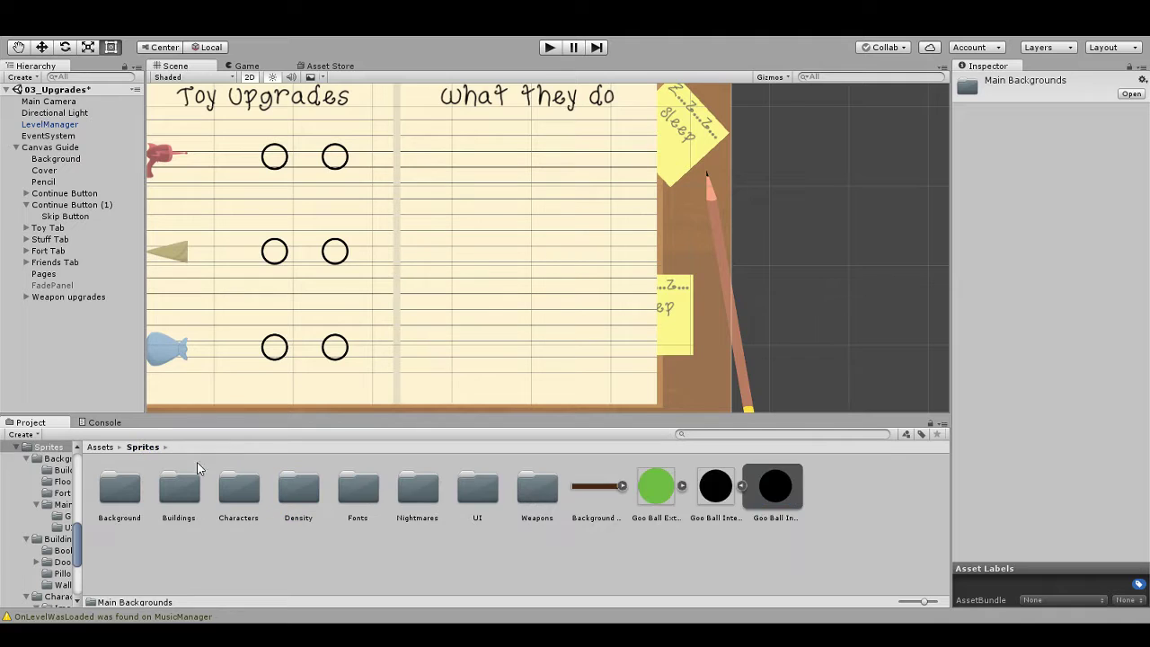
pyautogui.doubleClick(491, 501)
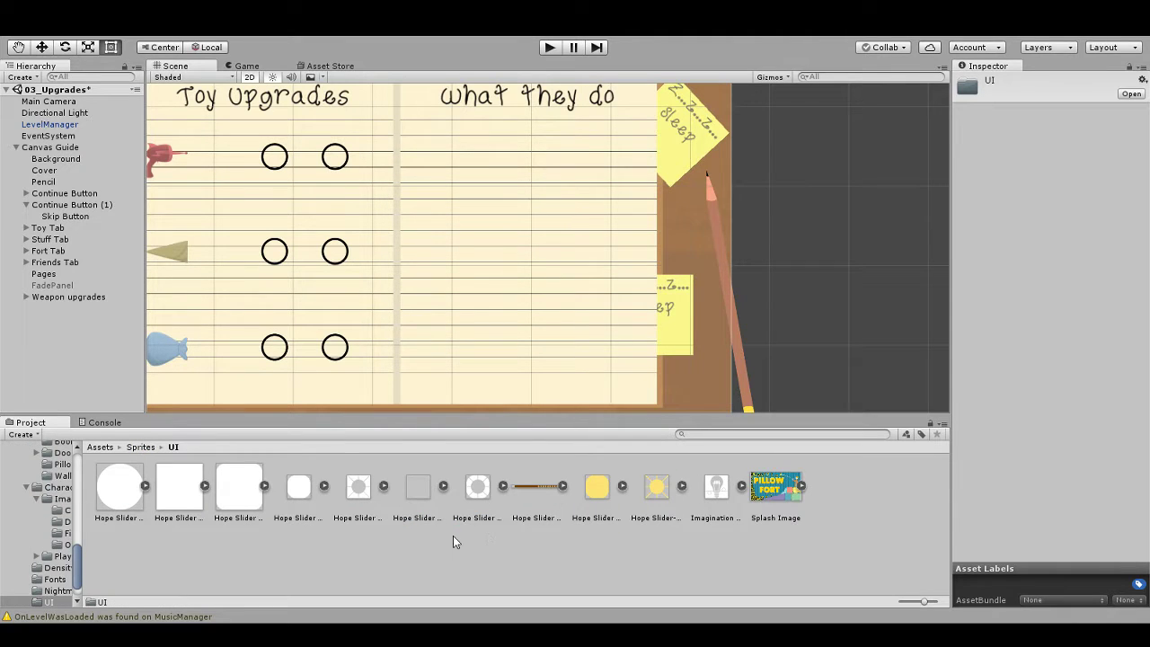
pyautogui.moveTo(719, 496); pyautogui.dragTo(679, 317)
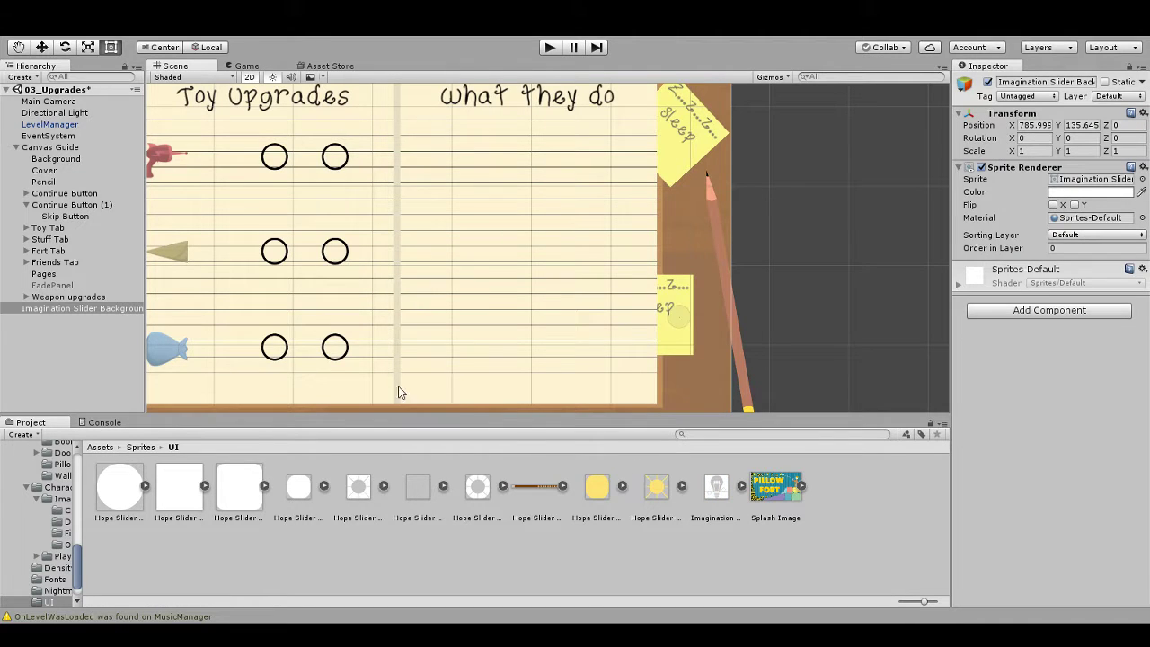
pyautogui.press('Delete')
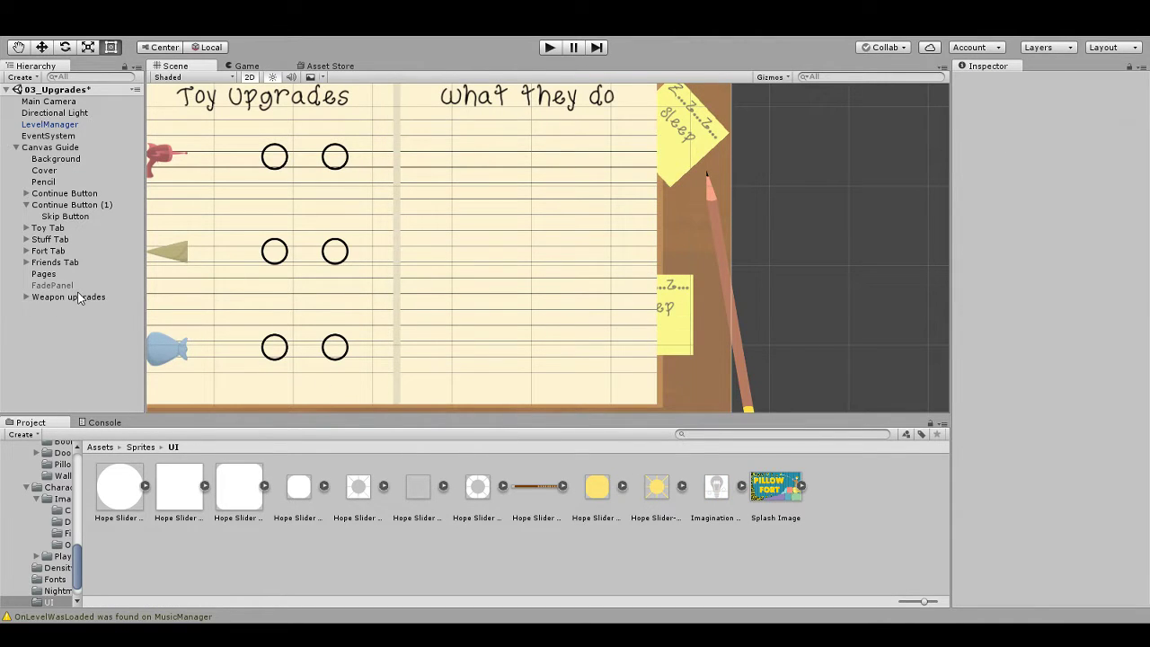
# Step: Narrow the lower sleep note, Continue Button (1), from its left edge to a width of about 87
pyautogui.click(77, 206)
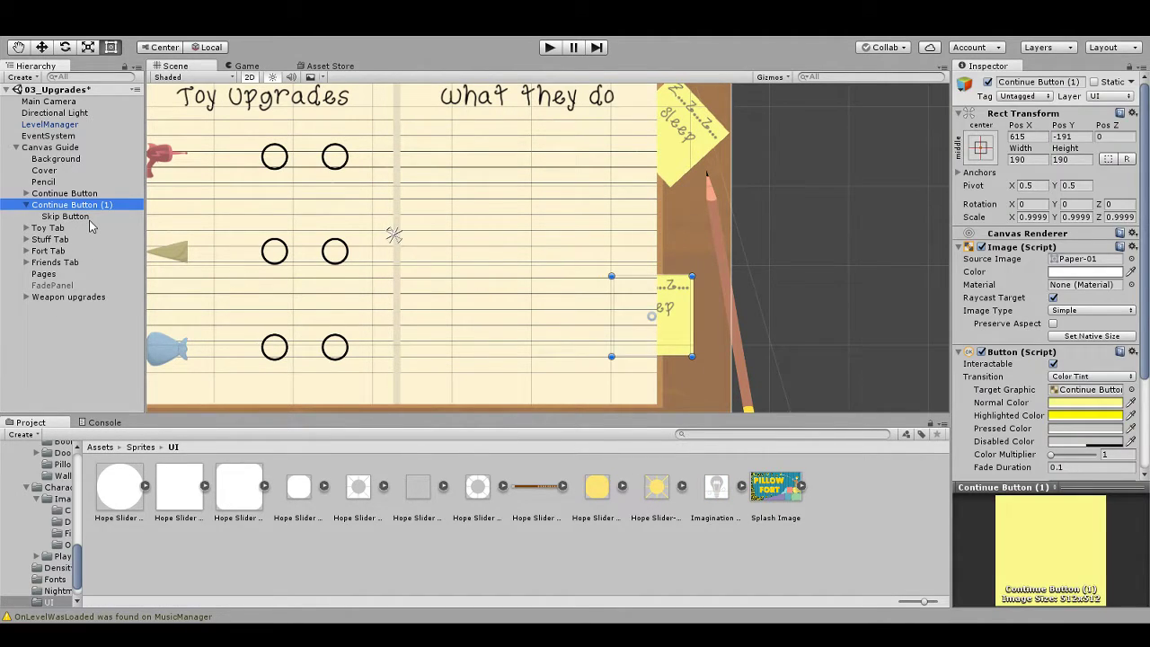
pyautogui.moveTo(611, 328); pyautogui.dragTo(654, 328)
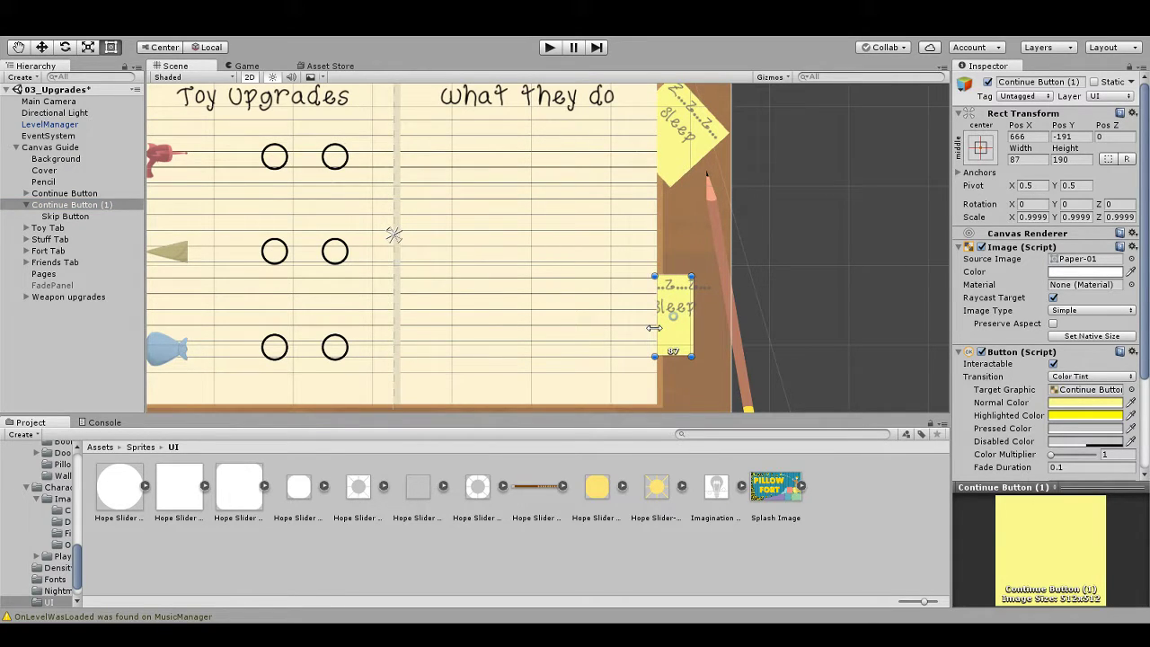
# Step: Rename the Skip Button label inside Continue Button (1) to Text
pyautogui.click(55, 219)
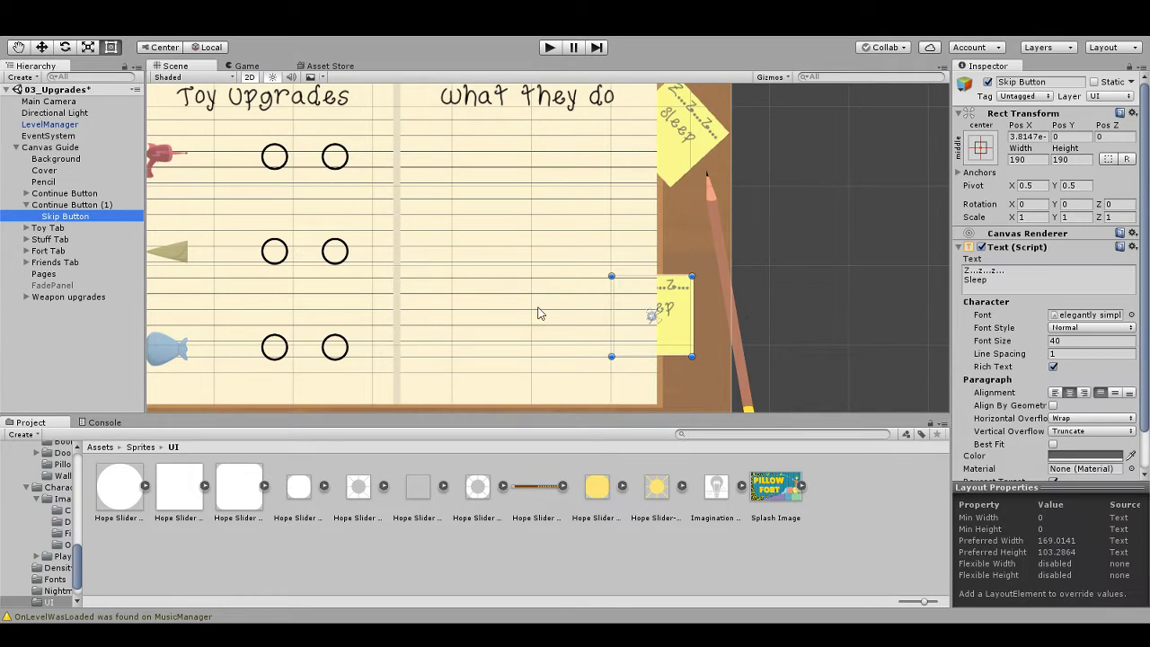
pyautogui.click(1021, 82)
pyautogui.write('Tex')
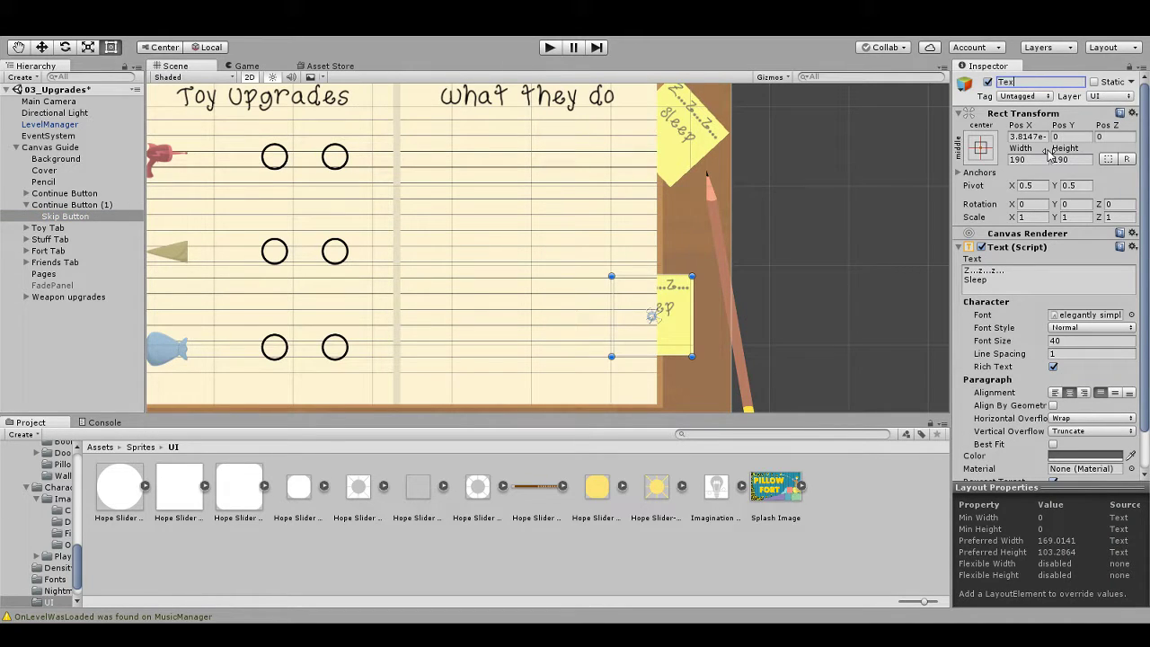
pyautogui.write('t')
pyautogui.press('Return')
# Step: Resize the label's box to 95 by 113 on the visible part of the note and set its text to 0
pyautogui.moveTo(611, 319); pyautogui.dragTo(653, 326)
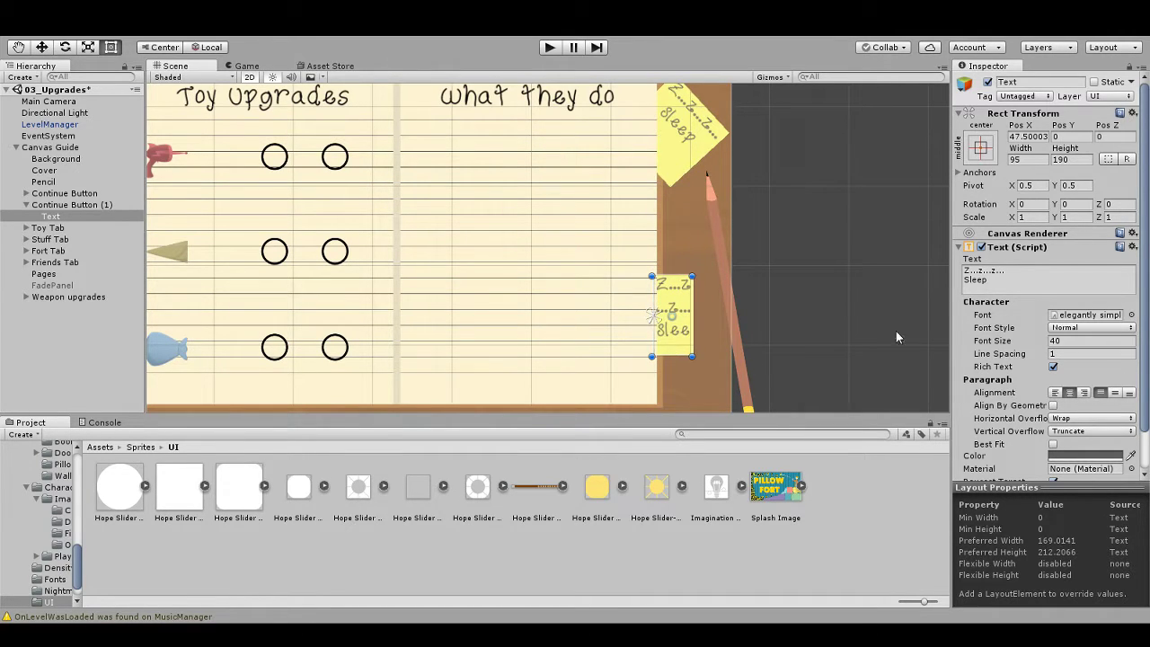
pyautogui.moveTo(1006, 282); pyautogui.dragTo(957, 269)
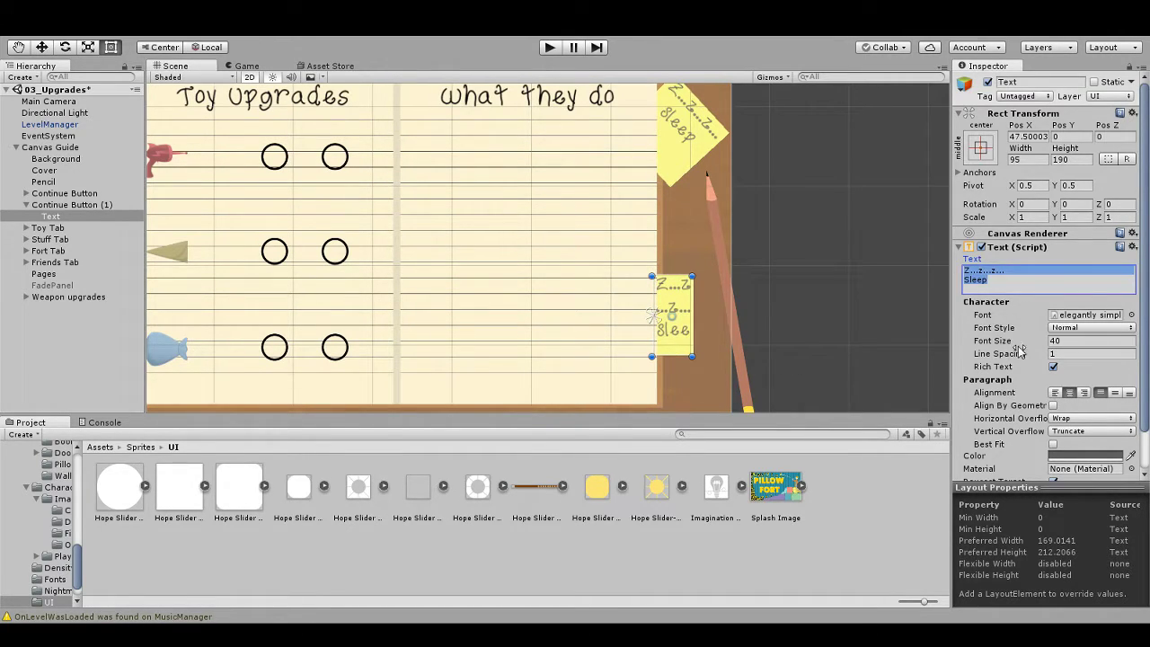
pyautogui.write('0')
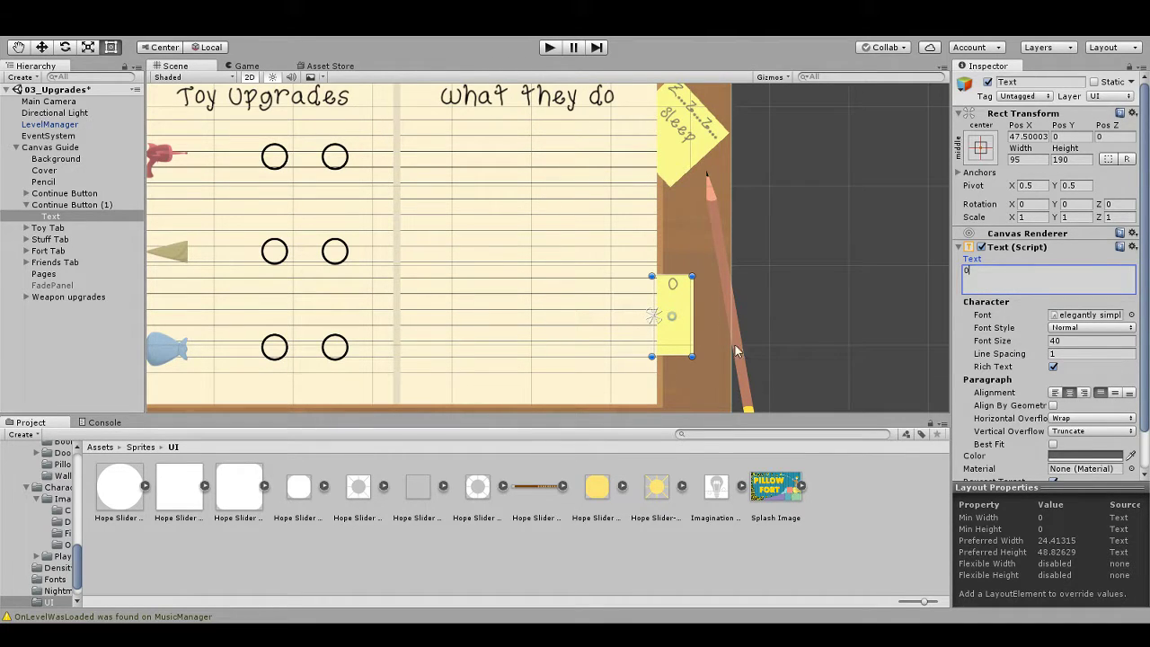
pyautogui.moveTo(677, 276); pyautogui.dragTo(678, 309)
# Step: Add a child image with the Imagination Slider light-bulb sprite to Continue Button (1) and place it above the 0
pyautogui.click(67, 206)
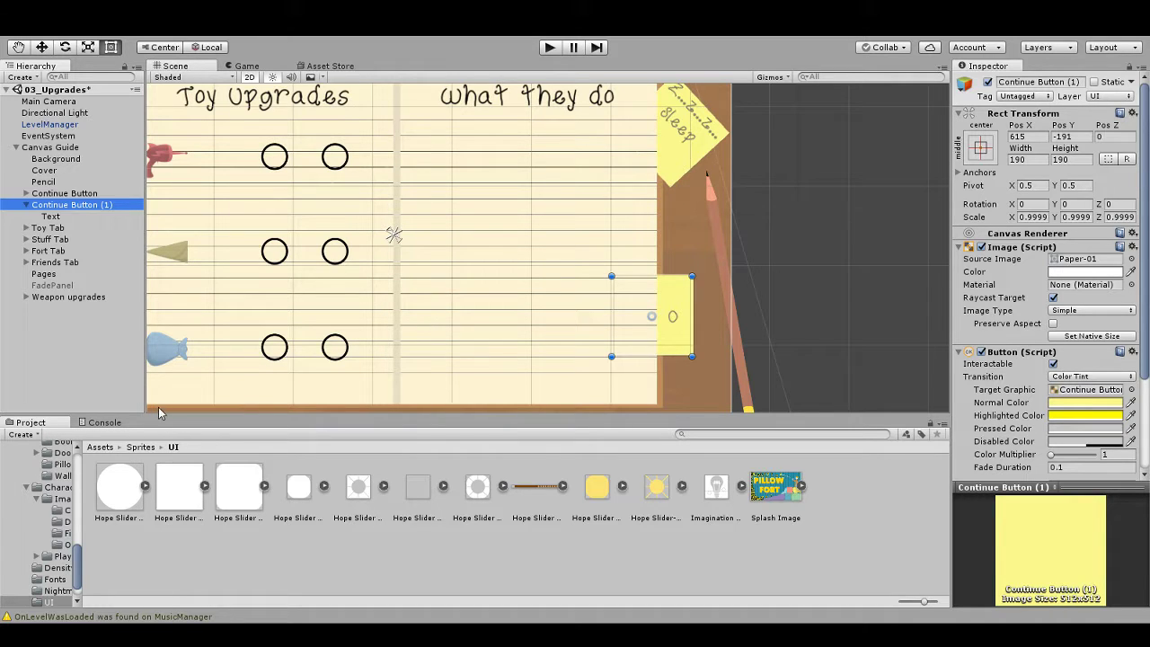
pyautogui.moveTo(717, 490); pyautogui.dragTo(1076, 260)
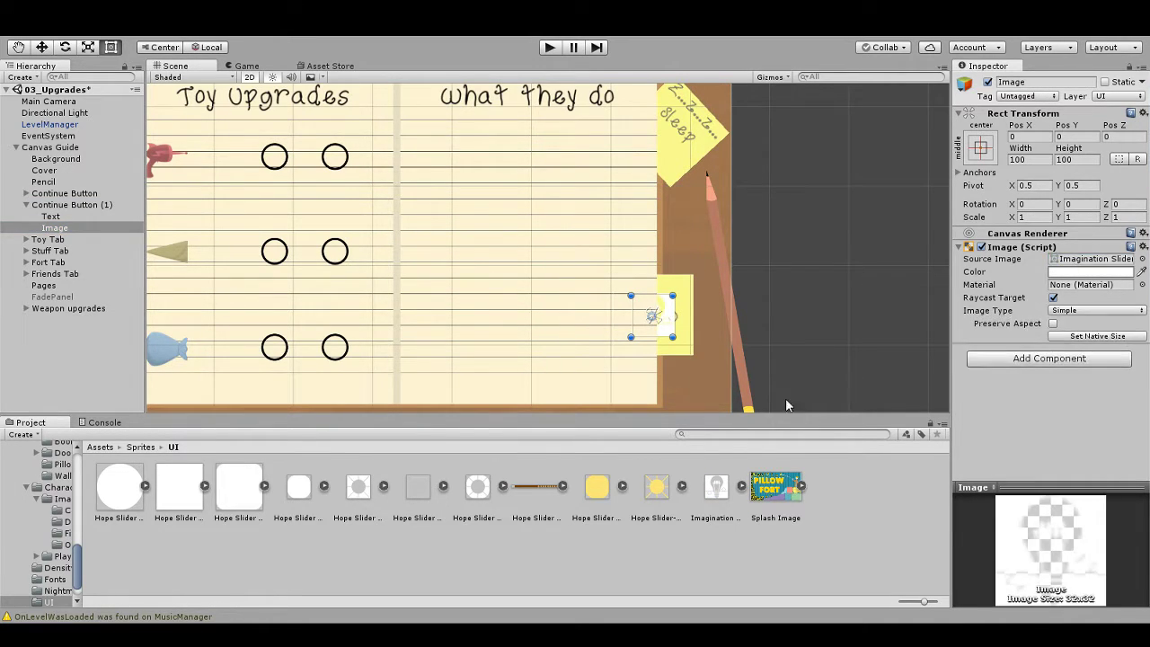
pyautogui.moveTo(669, 333); pyautogui.dragTo(688, 313)
pyautogui.scroll(2, 726, 357)
pyautogui.scroll(3, 726, 357)
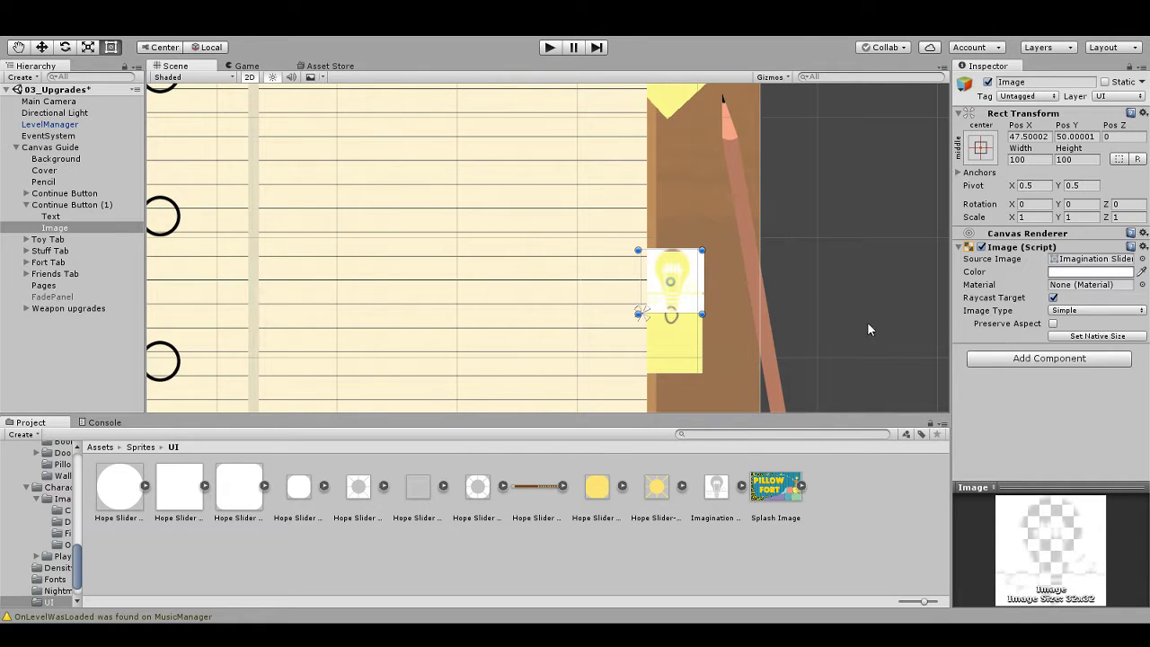
# Step: Set the scale of Continue Button (1) to 1 on X, Y and Z
pyautogui.click(78, 206)
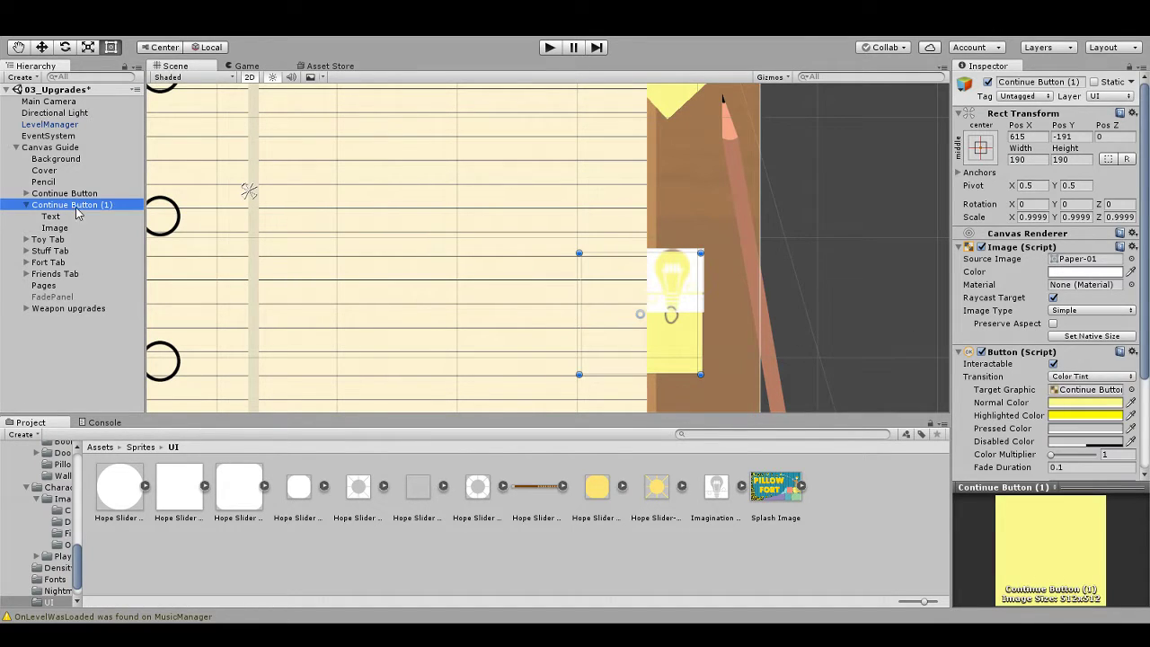
pyautogui.click(1034, 218)
pyautogui.write('1')
pyautogui.press('Tab')
pyautogui.write('1')
pyautogui.press('Tab')
pyautogui.write('1')
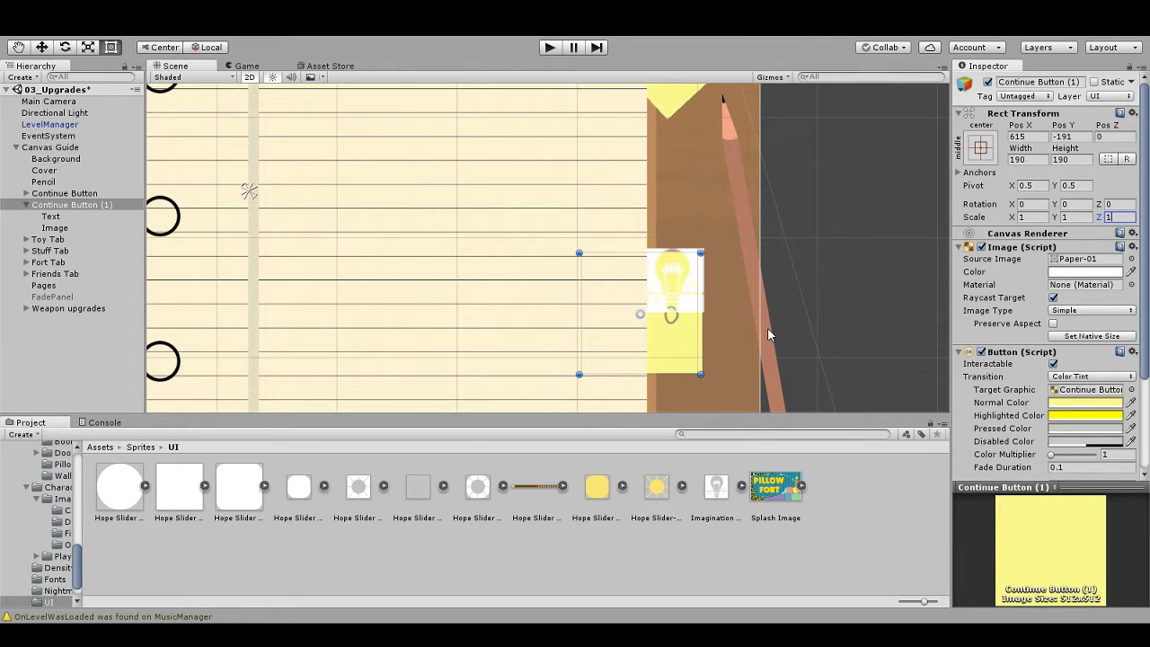
# Step: Shrink the light-bulb image to 54 by 54 near the note's upper edge and colour it black
pyautogui.click(72, 228)
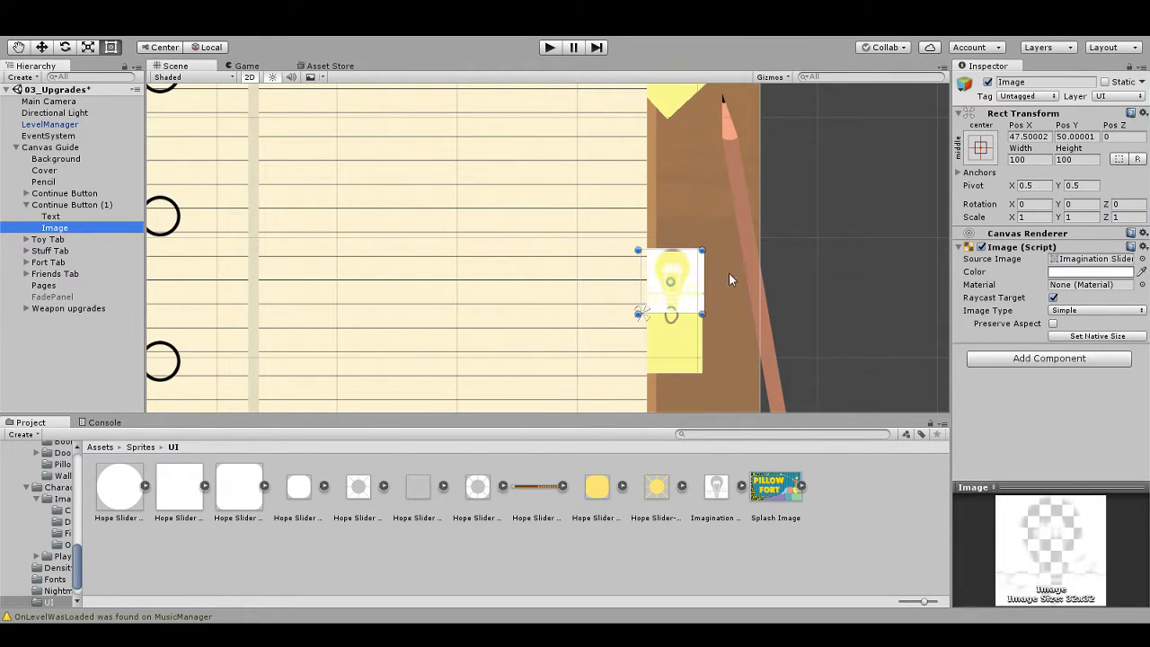
pyautogui.moveTo(707, 246); pyautogui.dragTo(679, 282)
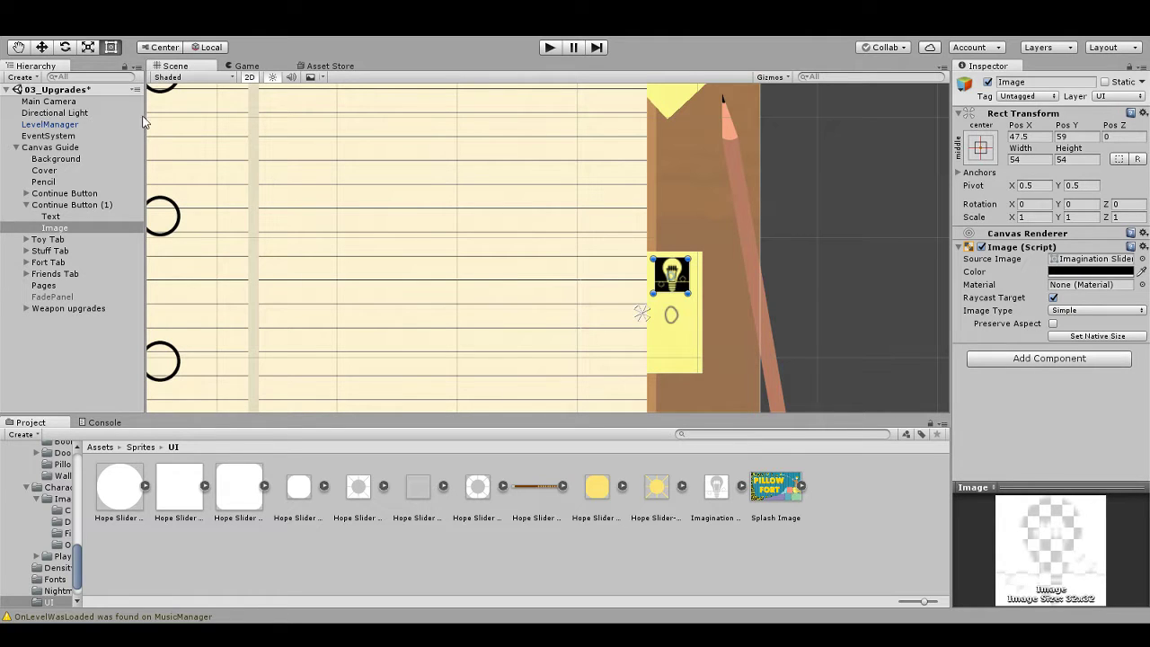
pyautogui.click(850, 280)
pyautogui.scroll(-3, 842, 281)
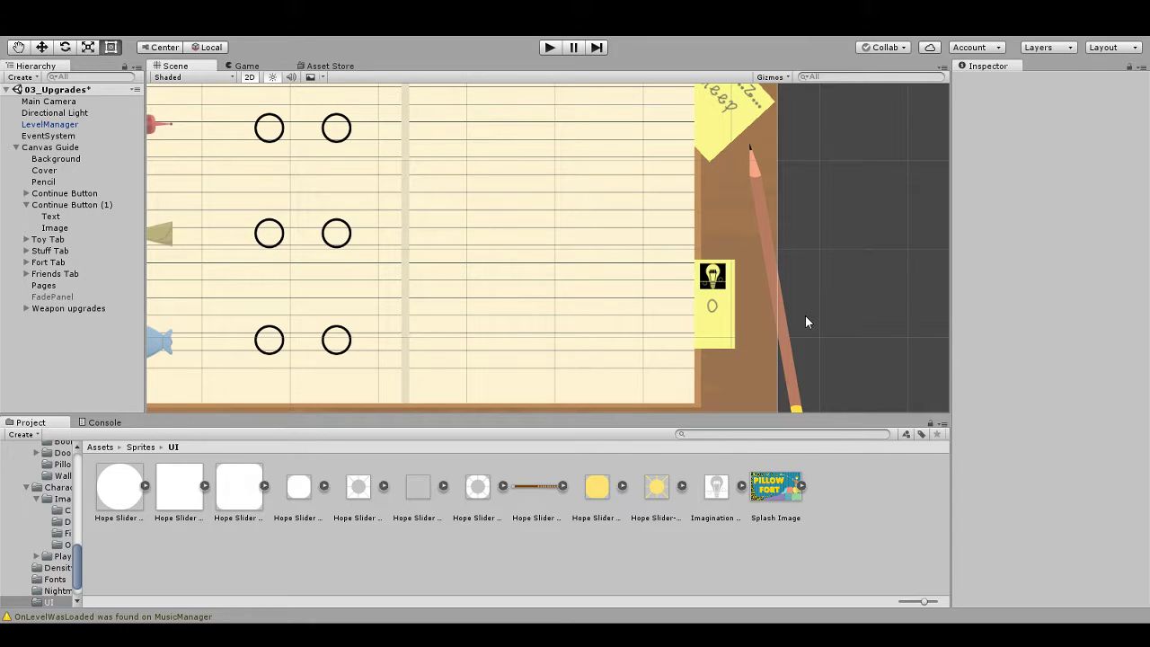
# Step: Rename Continue Button (1) to Dreams Display and place it at 660, -280 in the desk's lower corner, rotated about 20.9°
pyautogui.click(84, 206)
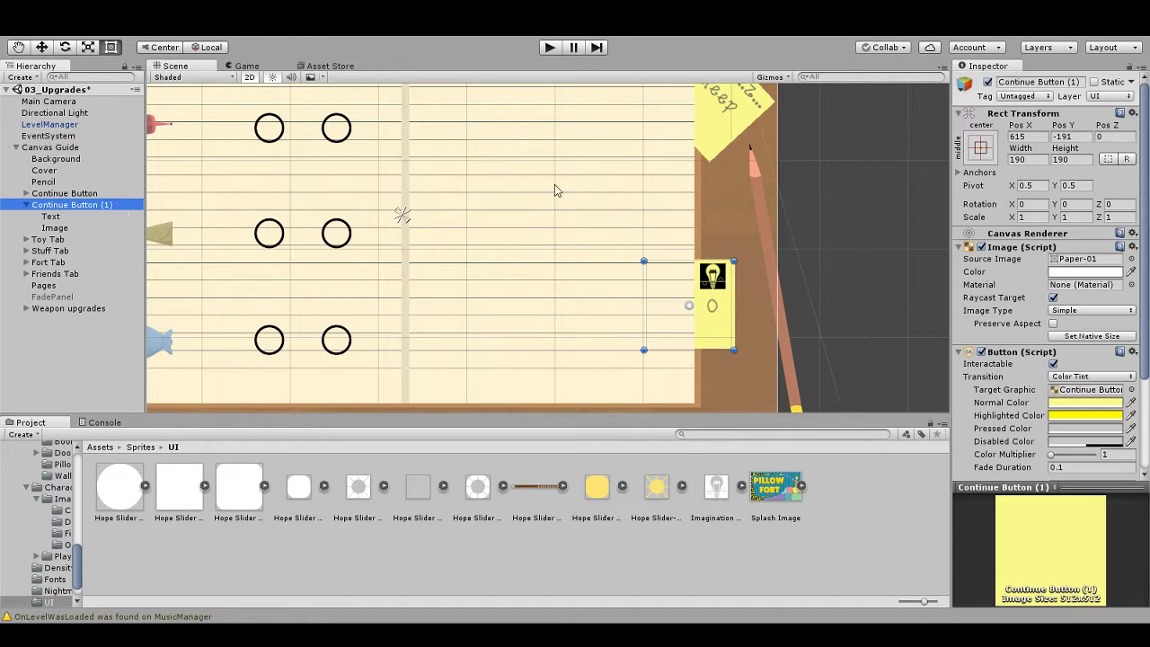
pyautogui.click(1030, 83)
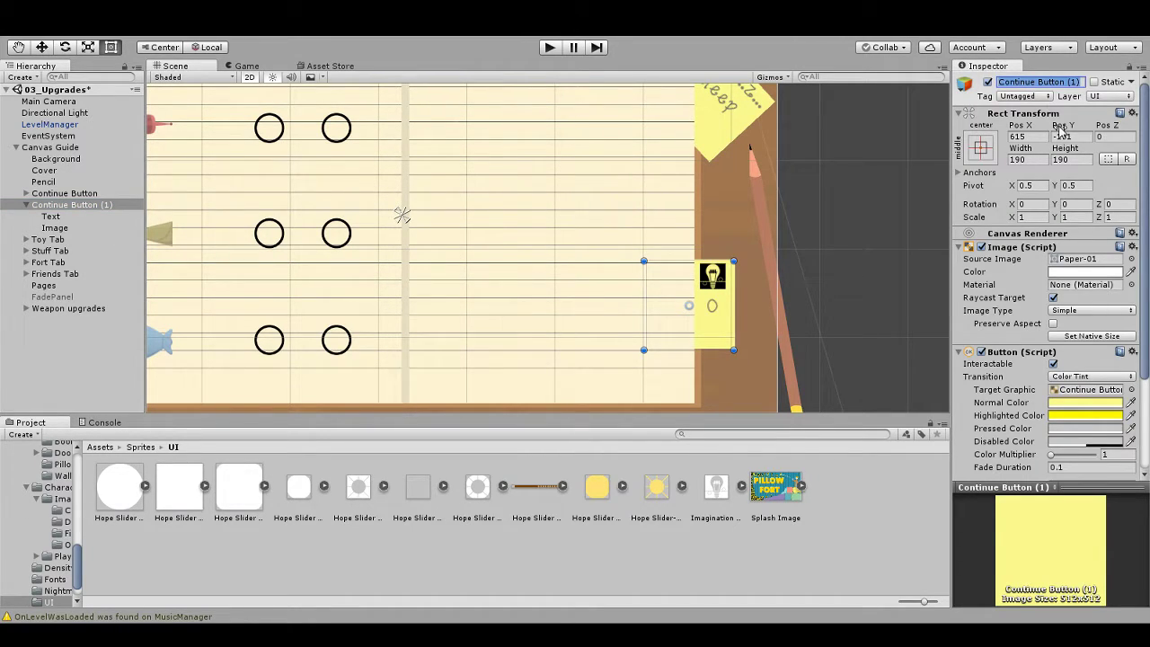
pyautogui.write('Dreams Display')
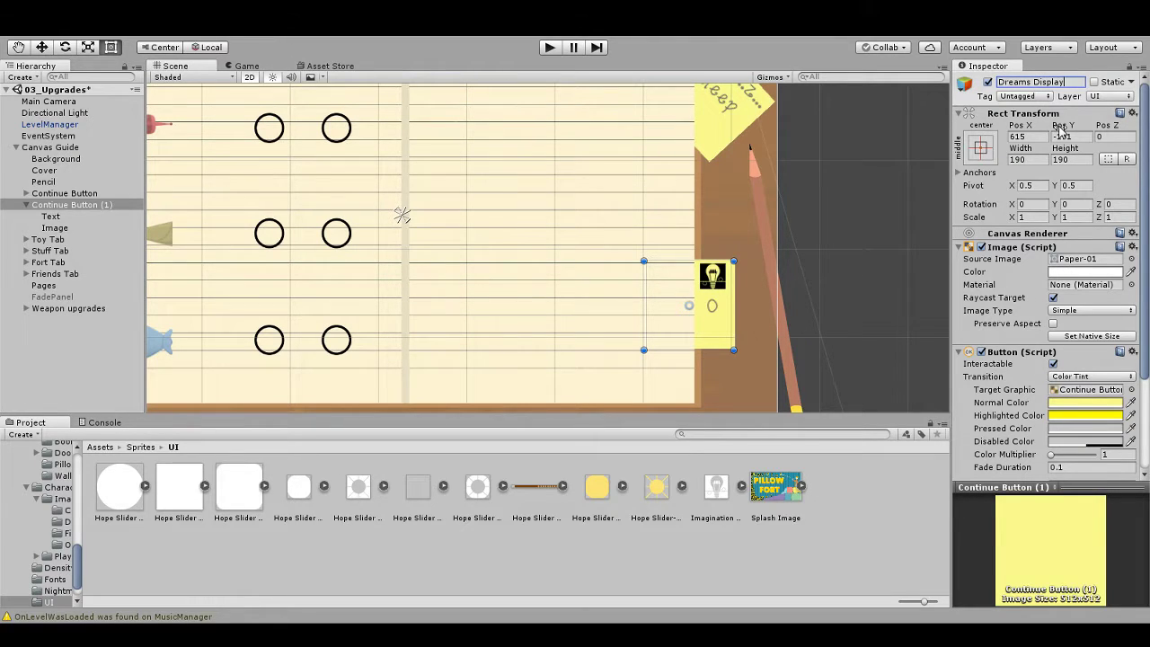
pyautogui.press('Return')
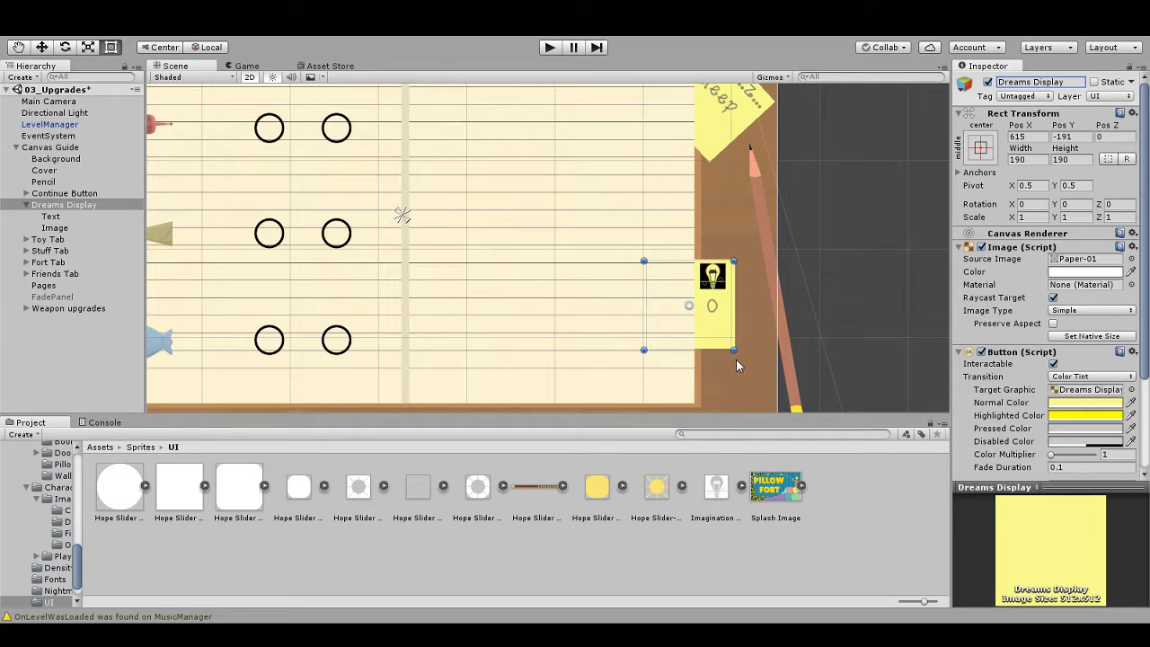
pyautogui.moveTo(742, 357)
pyautogui.mouseDown()
pyautogui.moveTo(771, 346)
pyautogui.moveTo(722, 327)
pyautogui.moveTo(742, 370)
pyautogui.mouseUp()
pyautogui.moveTo(884, 344); pyautogui.dragTo(839, 379)
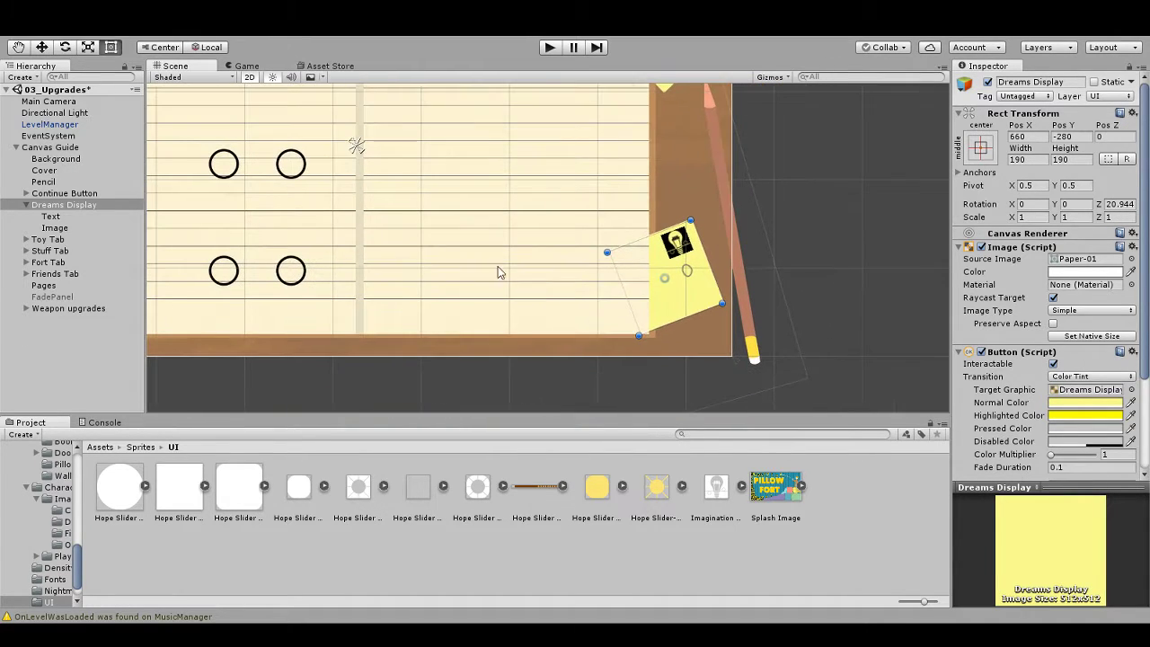
# Step: Delete the light-bulb image from Dreams Display
pyautogui.click(87, 217)
pyautogui.click(90, 229)
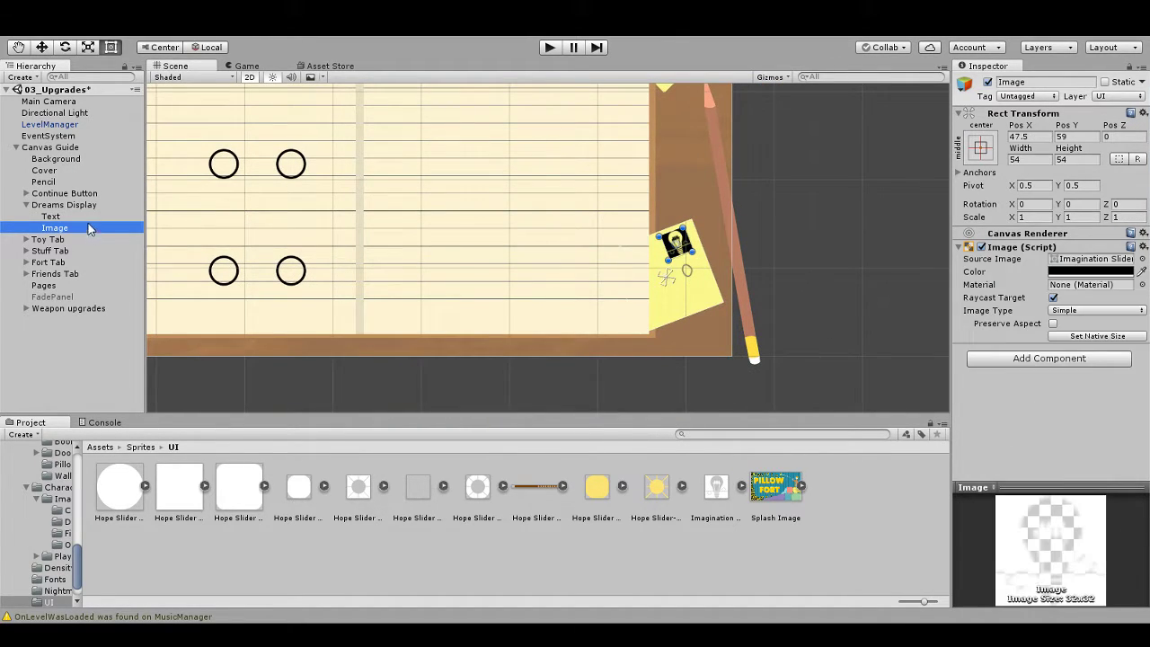
pyautogui.press('Delete')
# Step: Resize the 0 text box to 134 by 86 and position it at 28, 26 on the note's upper half
pyautogui.click(78, 219)
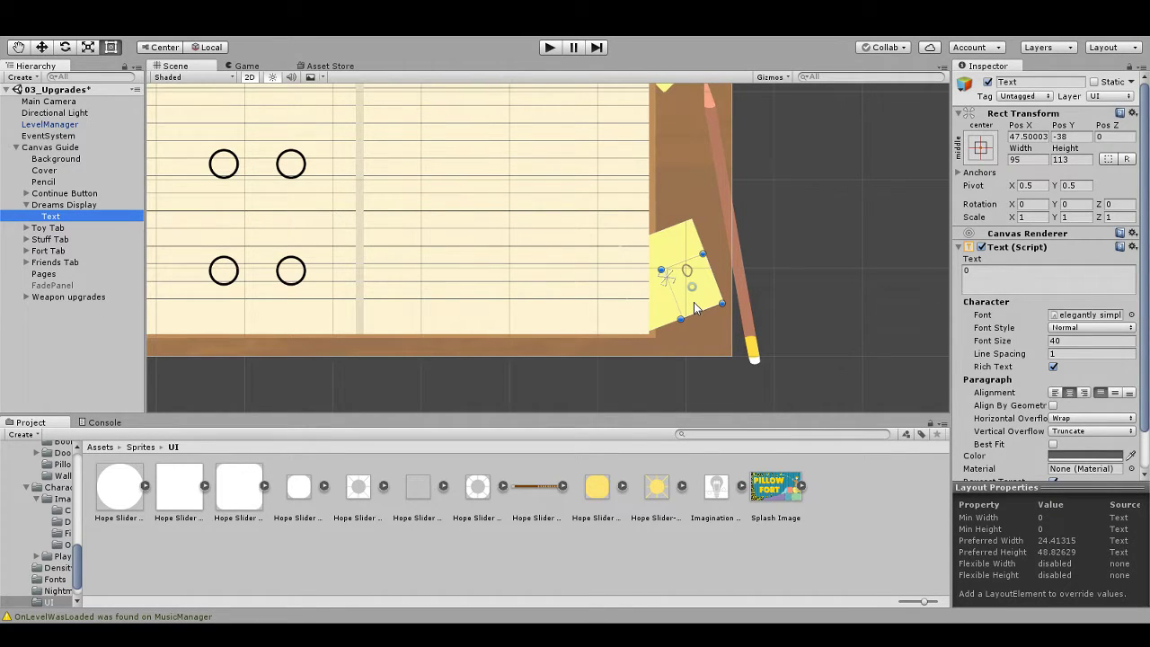
pyautogui.moveTo(665, 273); pyautogui.dragTo(640, 239)
pyautogui.moveTo(628, 297); pyautogui.dragTo(649, 294)
pyautogui.moveTo(632, 244); pyautogui.dragTo(636, 253)
pyautogui.moveTo(701, 308); pyautogui.dragTo(689, 278)
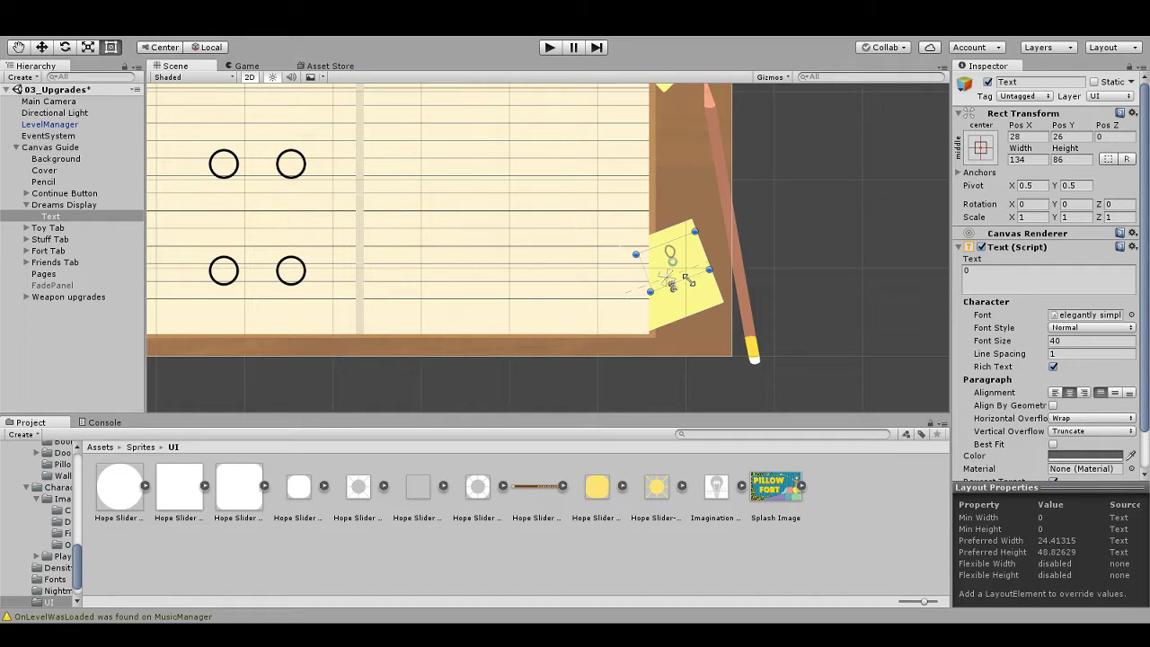
# Step: Rename the Text object under Dreams Display to Number
pyautogui.click(60, 218)
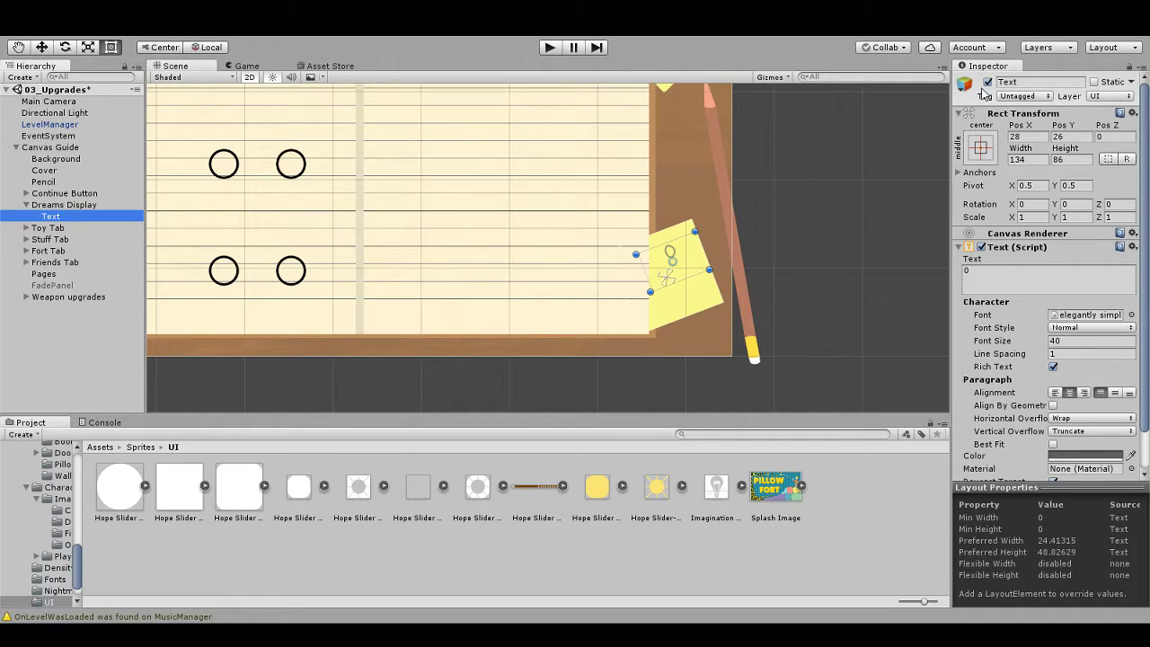
pyautogui.click(1016, 83)
pyautogui.write('Number')
pyautogui.press('Return')
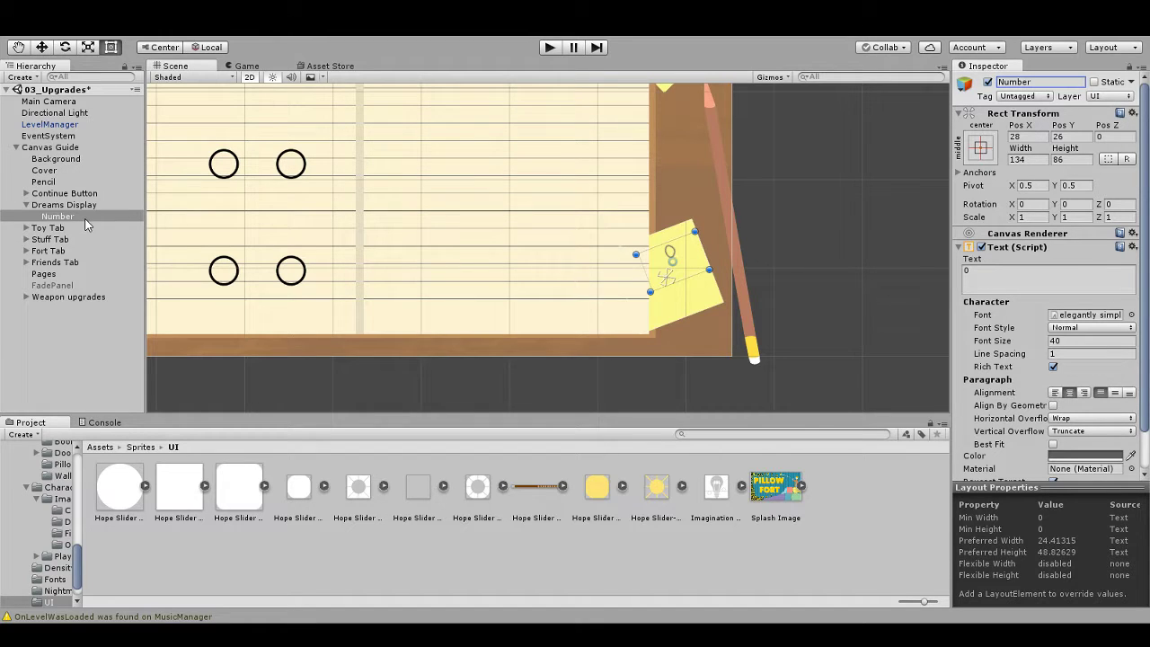
# Step: Try 40 as the Number object's text, and restore it to 0
pyautogui.click(1022, 275)
pyautogui.hotkey('ctrl', 'a')
pyautogui.write('40')
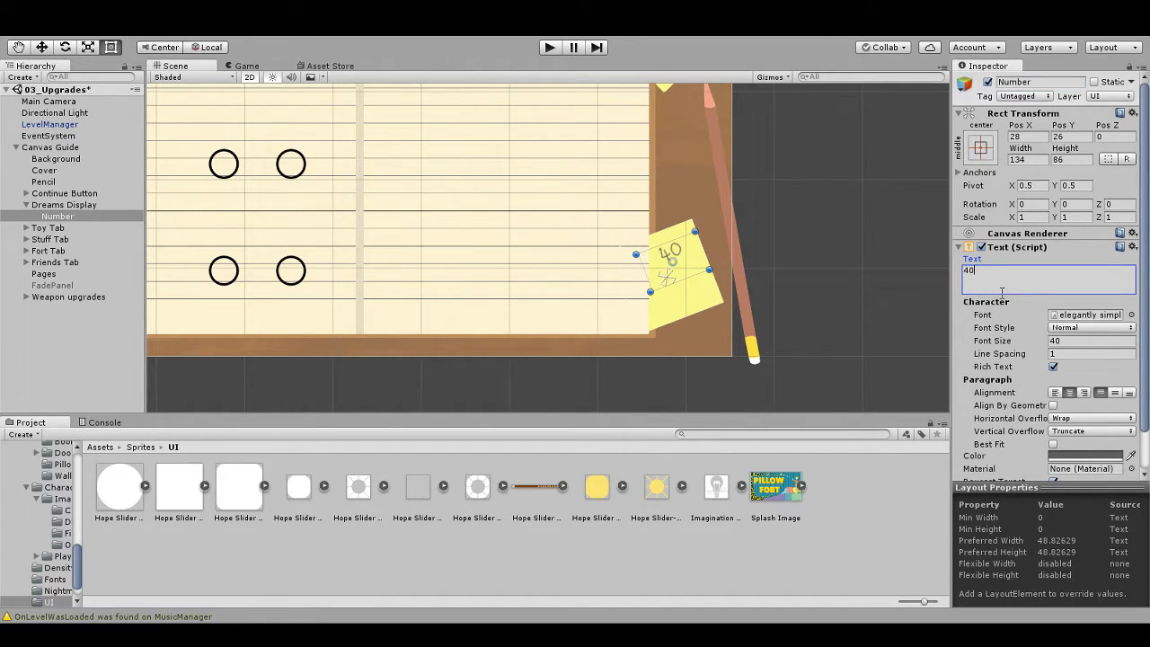
pyautogui.press('BackSpace')
pyautogui.press('BackSpace')
pyautogui.write('0')
# Step: Duplicate the Number text, place the copy at 28, -52 on the note's lower half and set its text to Dreams
pyautogui.click(54, 219)
pyautogui.hotkey('ctrl', 'd')
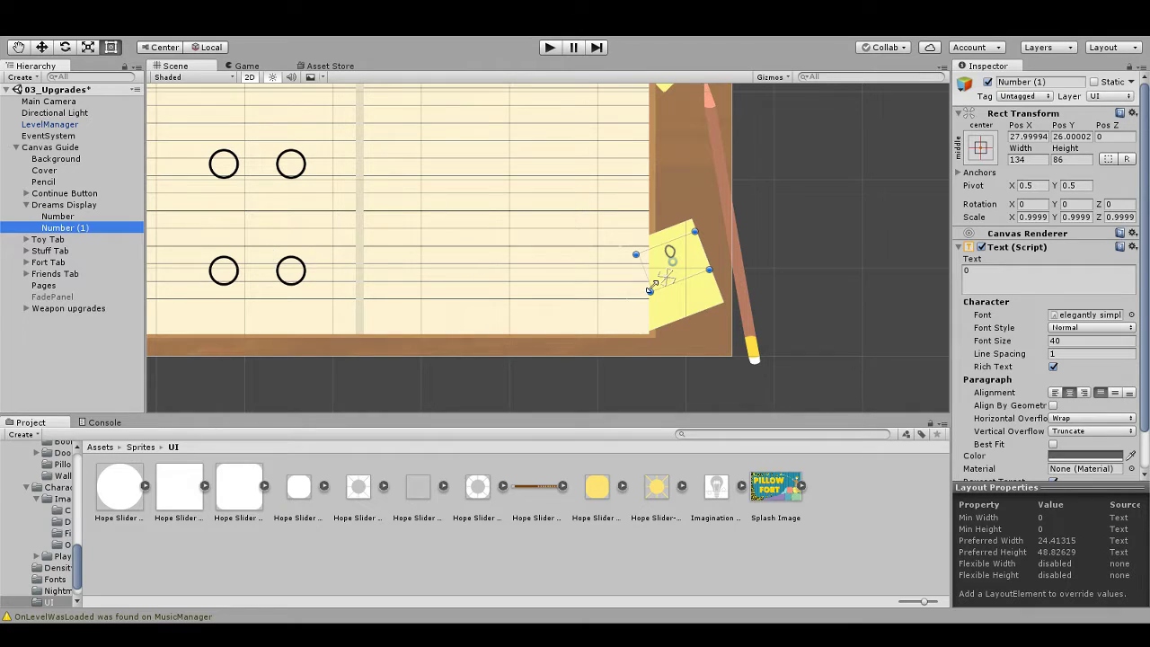
pyautogui.moveTo(650, 264); pyautogui.dragTo(663, 299)
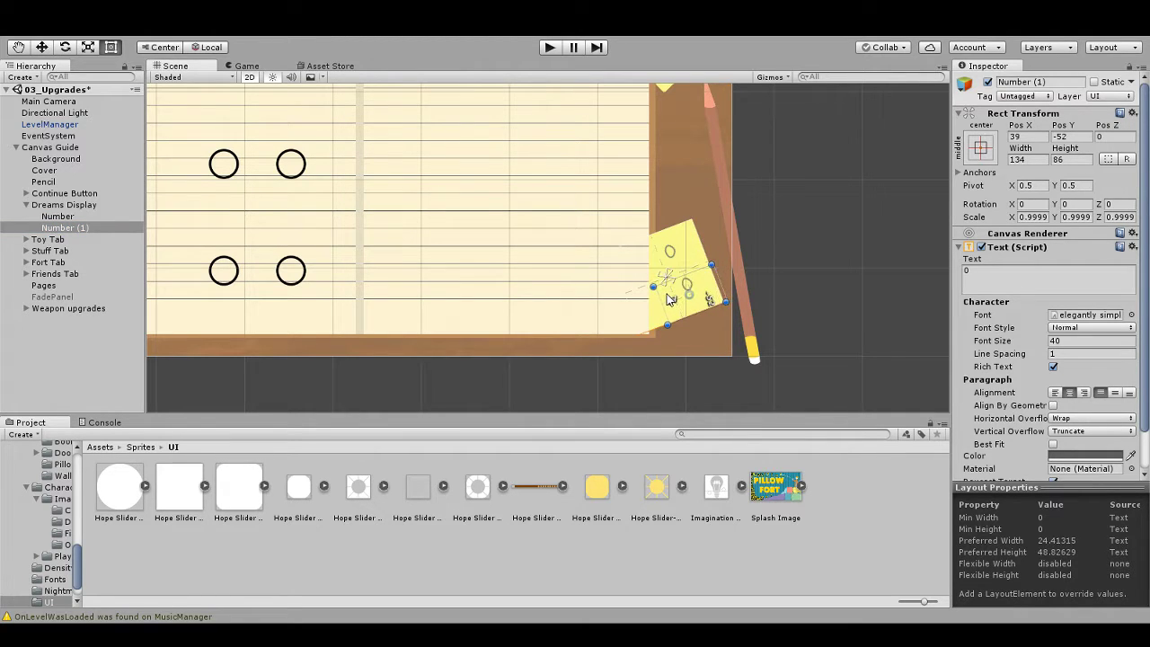
pyautogui.click(1011, 279)
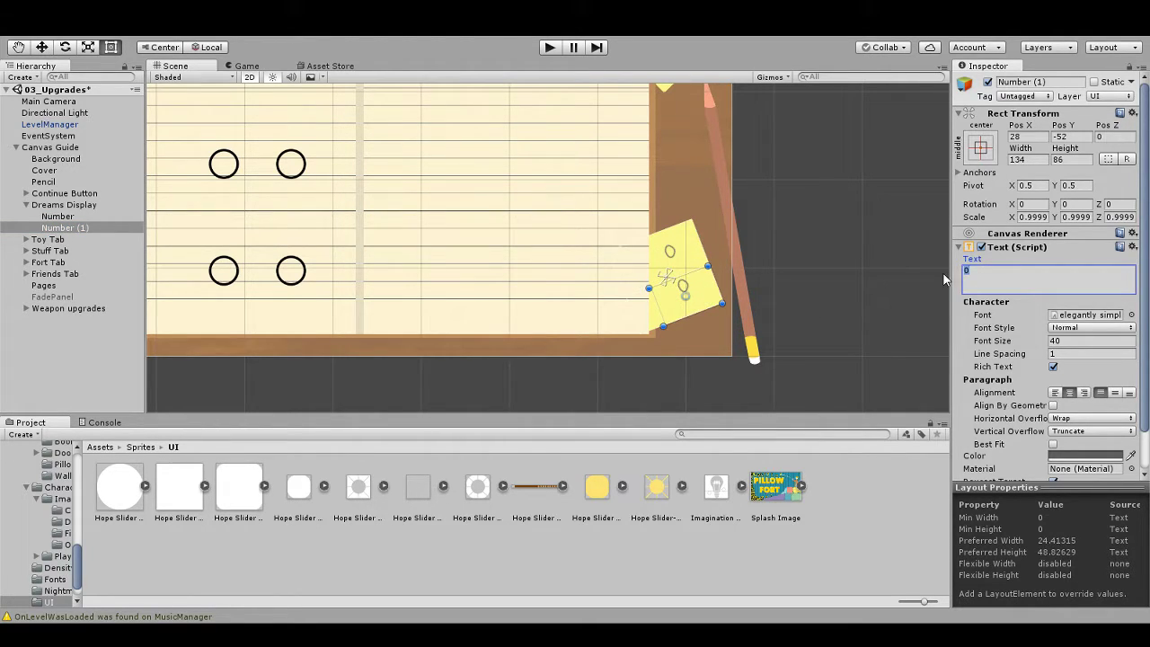
pyautogui.write('Dreams')
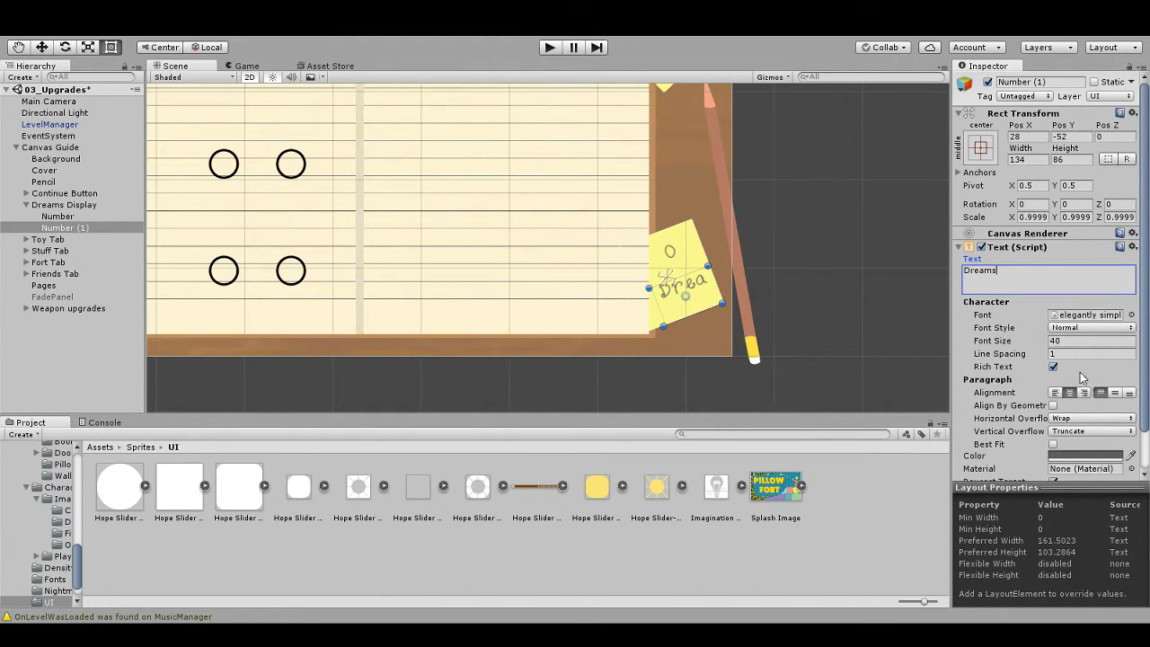
# Step: Resize the Dreams text box to 170 by 56 so the word sits along the note's lower edge
pyautogui.moveTo(659, 308)
pyautogui.mouseDown()
pyautogui.moveTo(644, 316)
pyautogui.moveTo(661, 306)
pyautogui.moveTo(661, 287)
pyautogui.mouseUp()
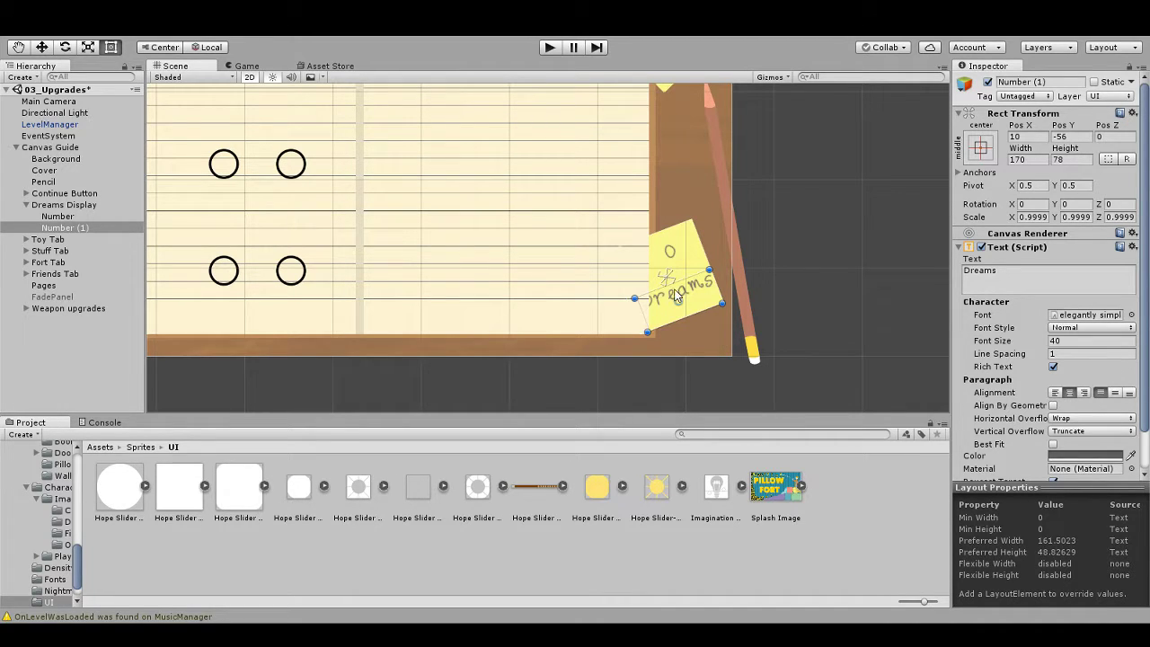
pyautogui.moveTo(654, 288); pyautogui.dragTo(660, 300)
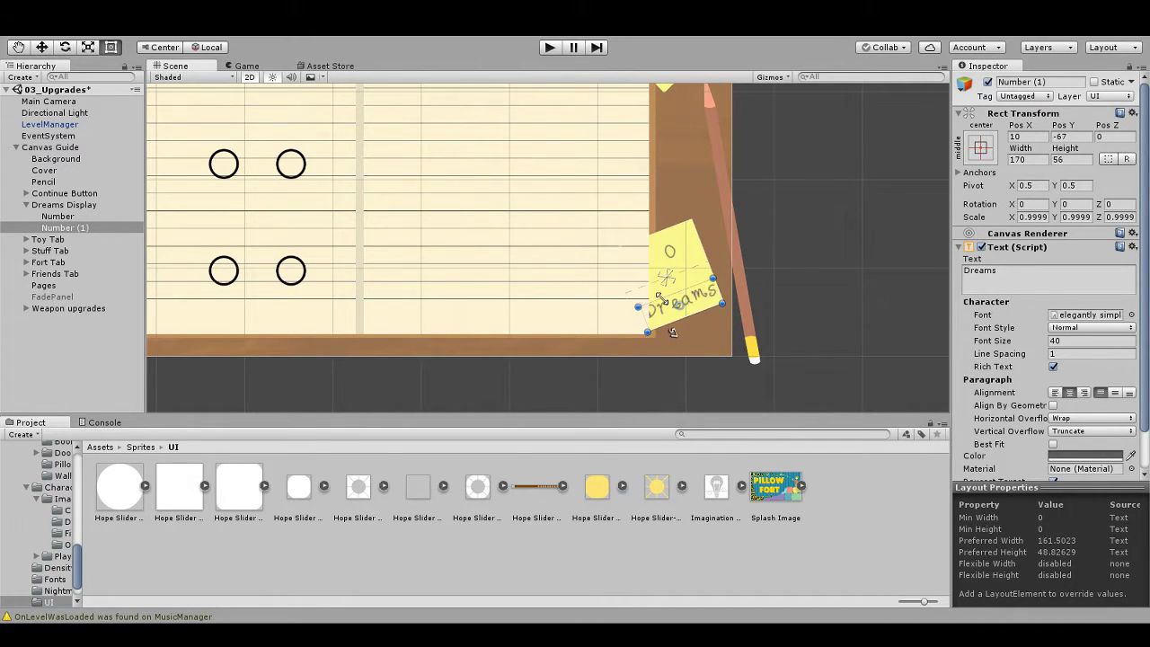
pyautogui.click(834, 322)
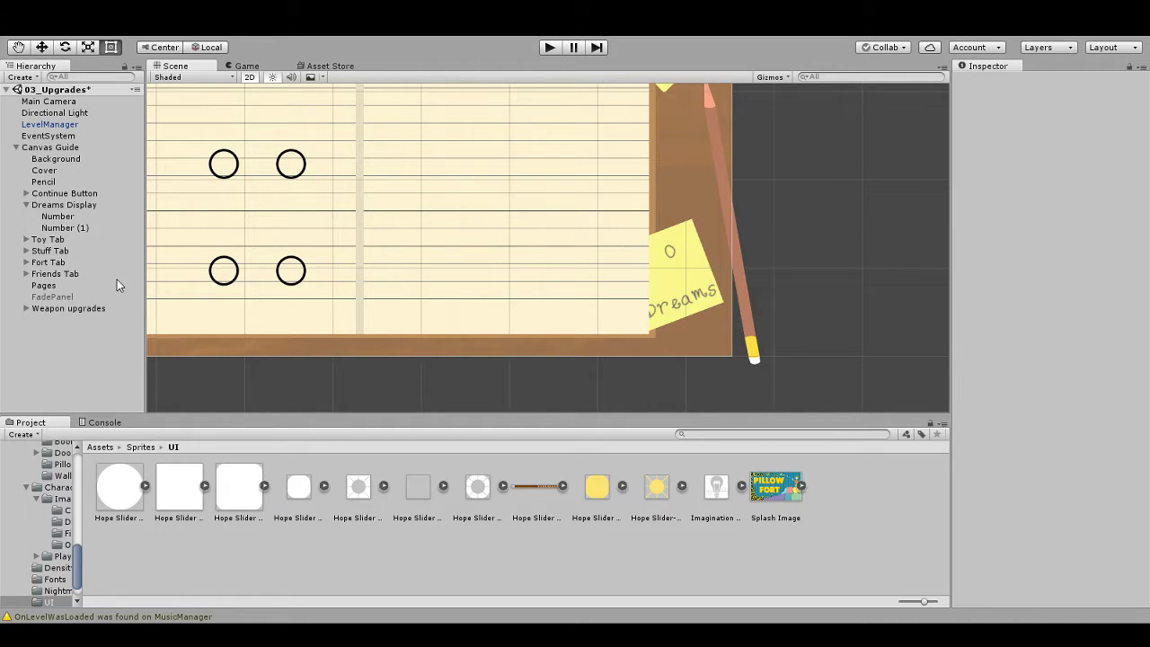
# Step: Lower the Number text on the Dreams note to a Y position of about 0
pyautogui.click(59, 217)
pyautogui.moveTo(659, 265)
pyautogui.mouseDown()
pyautogui.moveTo(665, 285)
pyautogui.moveTo(652, 281)
pyautogui.moveTo(662, 281)
pyautogui.mouseUp()
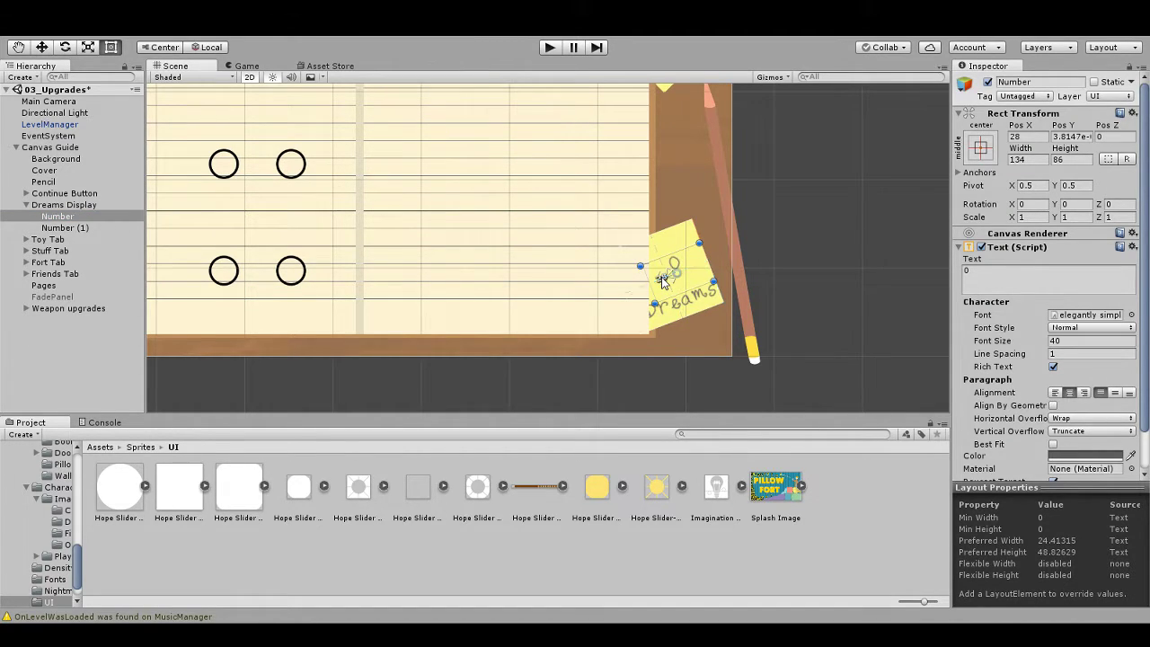
pyautogui.click(861, 312)
pyautogui.scroll(-5, 775, 288)
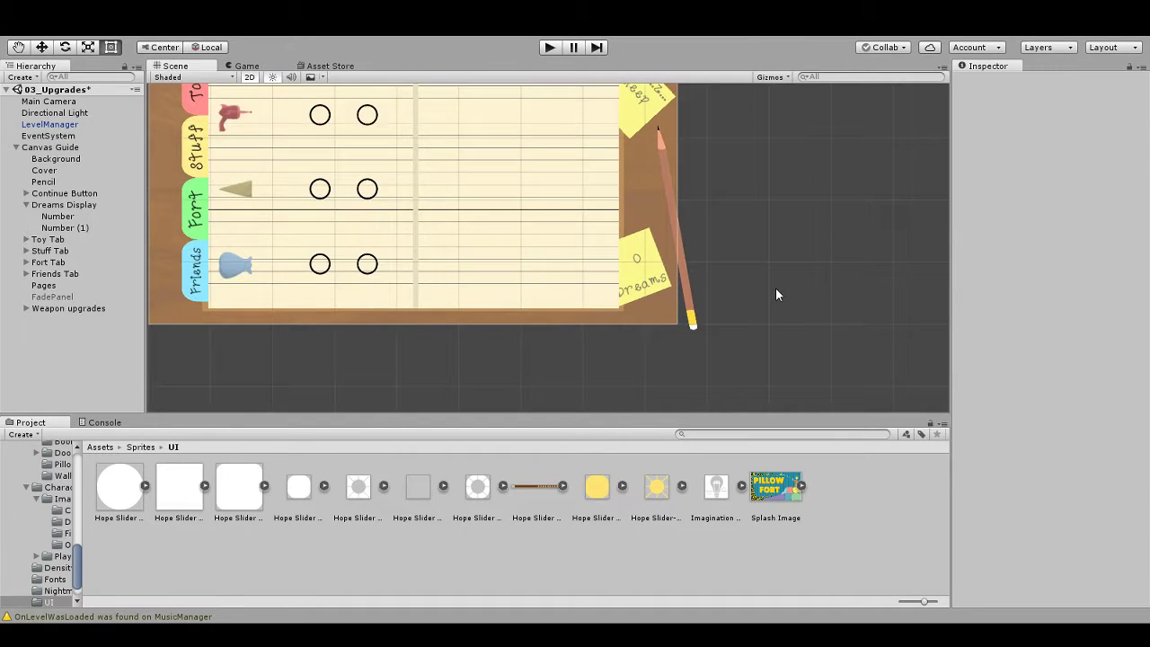
# Step: Try a font size of 80 for the Number text on the Dreams note and stretch its box to 134 by 114
pyautogui.moveTo(723, 285); pyautogui.dragTo(772, 312)
pyautogui.scroll(4, 769, 313)
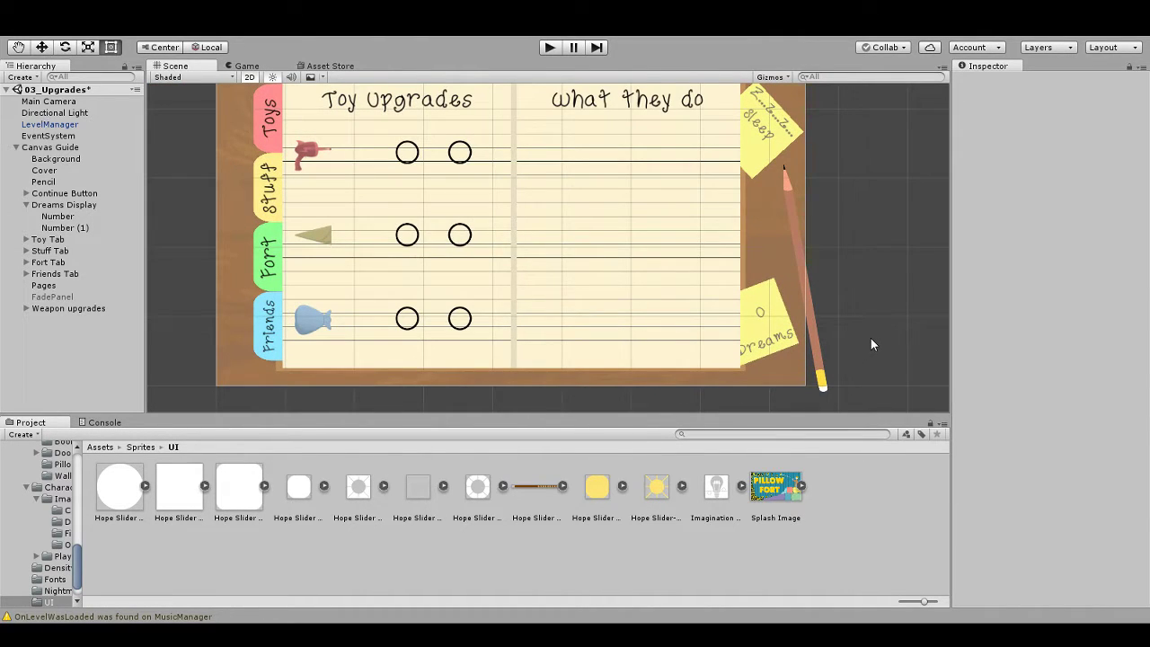
pyautogui.click(759, 314)
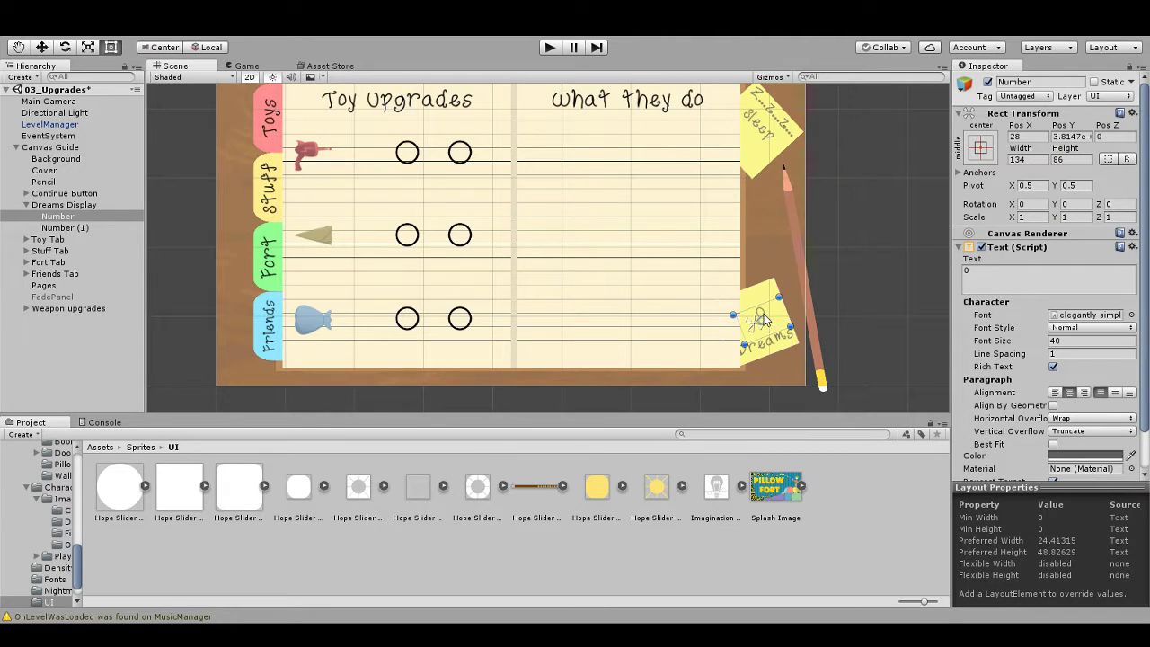
pyautogui.click(1065, 341)
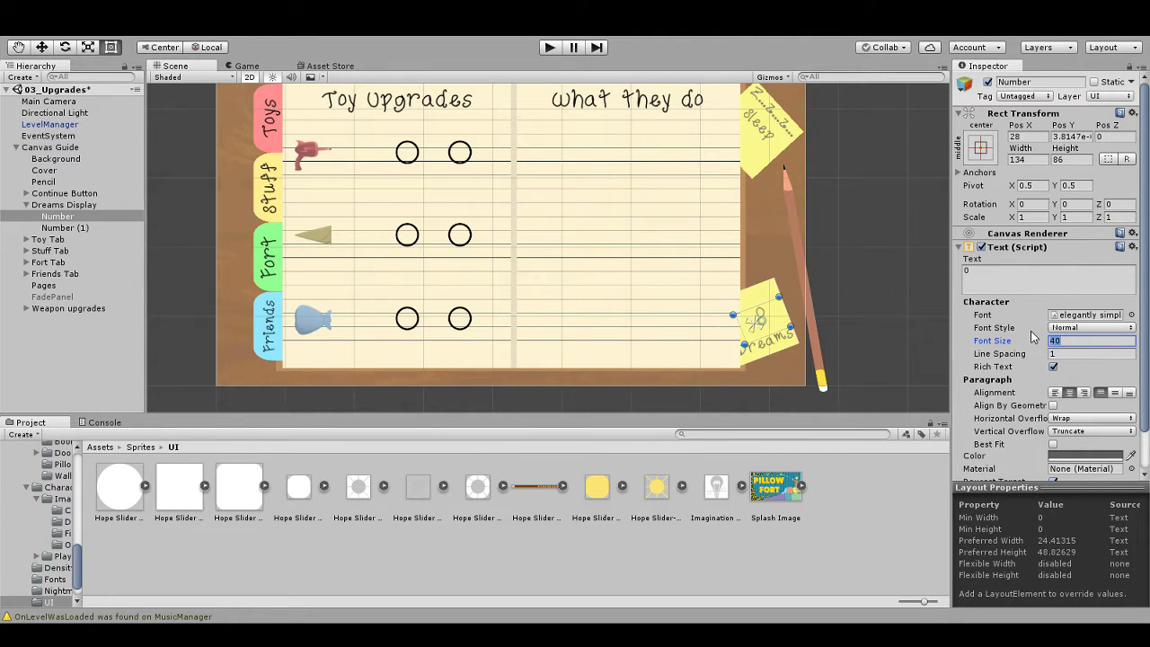
pyautogui.moveTo(1032, 336)
pyautogui.mouseDown()
pyautogui.moveTo(999, 329)
pyautogui.moveTo(1087, 341)
pyautogui.moveTo(1043, 344)
pyautogui.mouseUp()
pyautogui.write('80')
pyautogui.moveTo(764, 308); pyautogui.dragTo(747, 296)
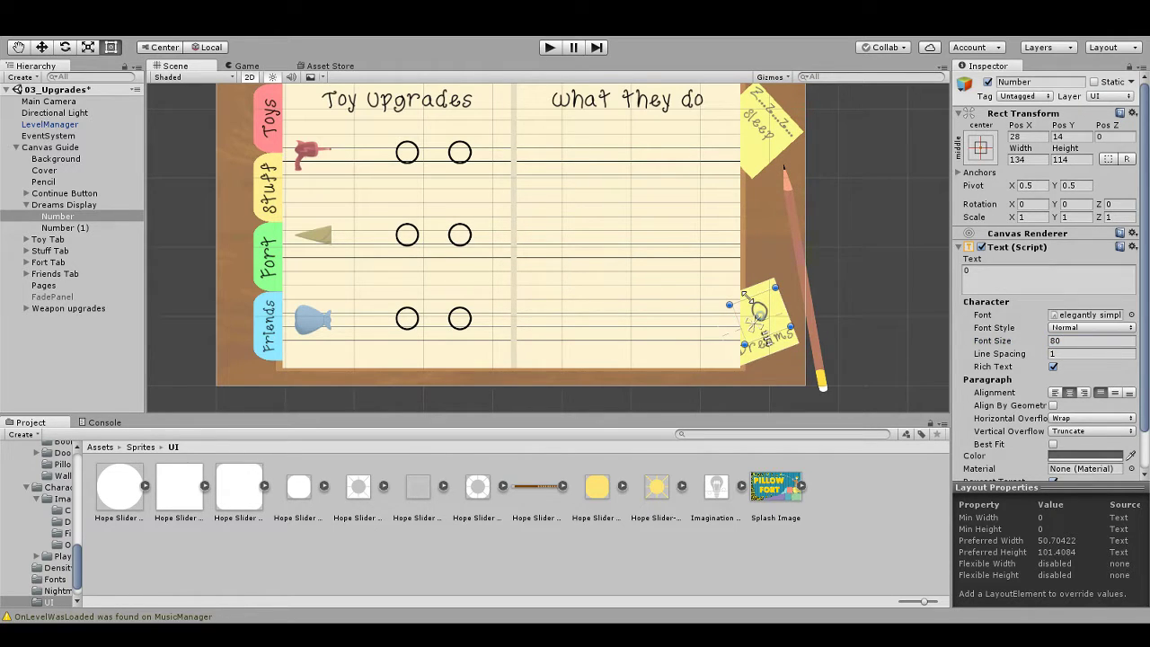
# Step: Enter 40 as sample text in the Number object and resize its box to about 141 by 110
pyautogui.click(970, 281)
pyautogui.write('40')
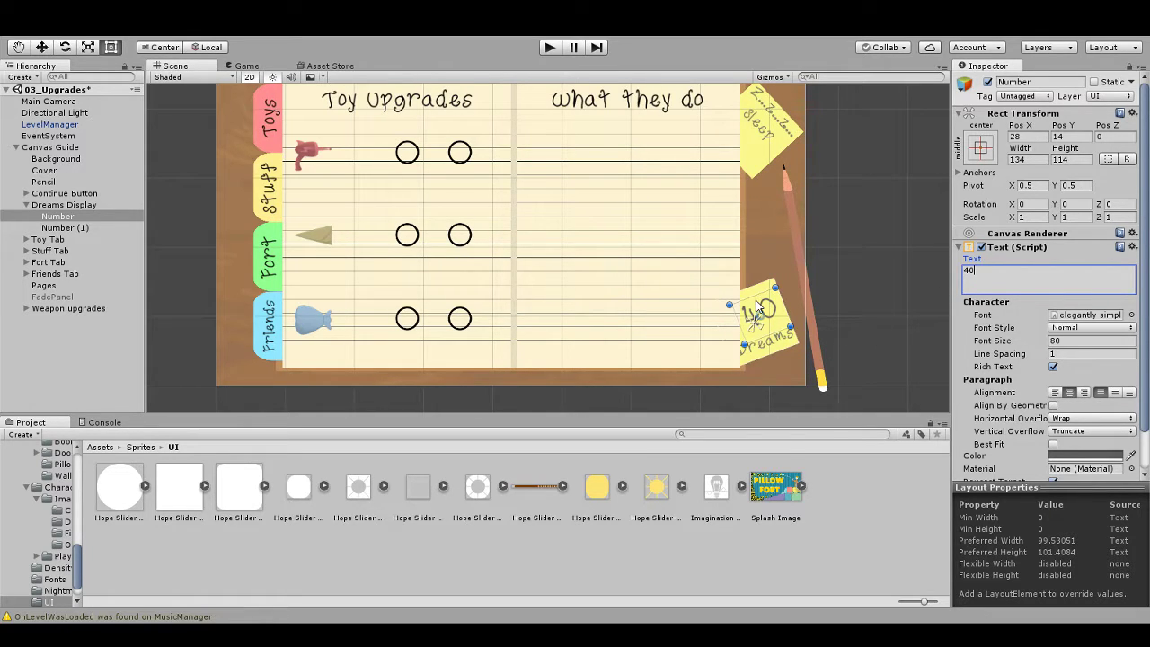
pyautogui.moveTo(753, 297); pyautogui.dragTo(755, 299)
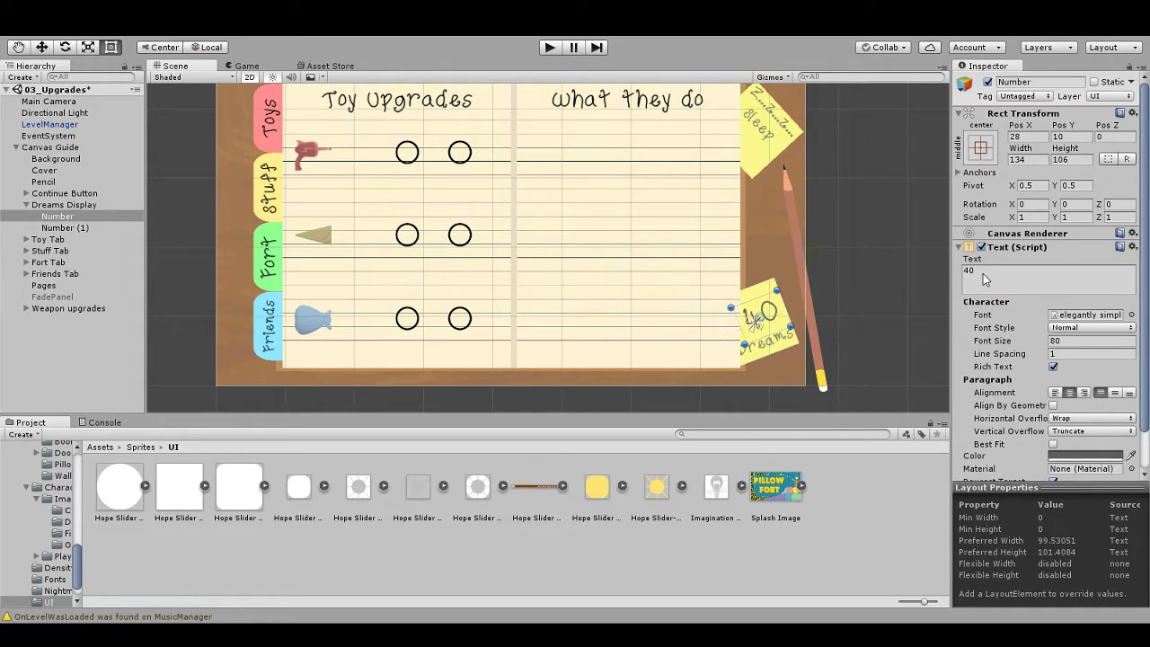
pyautogui.moveTo(755, 299); pyautogui.dragTo(728, 329)
pyautogui.click(881, 309)
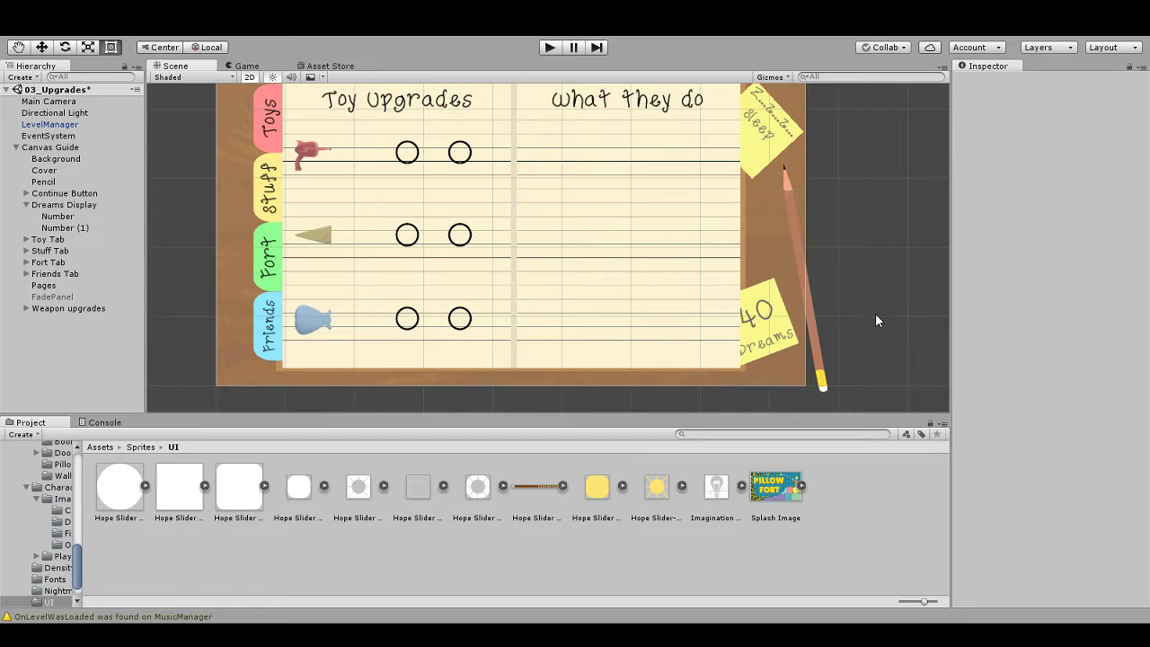
pyautogui.click(763, 312)
pyautogui.click(763, 312)
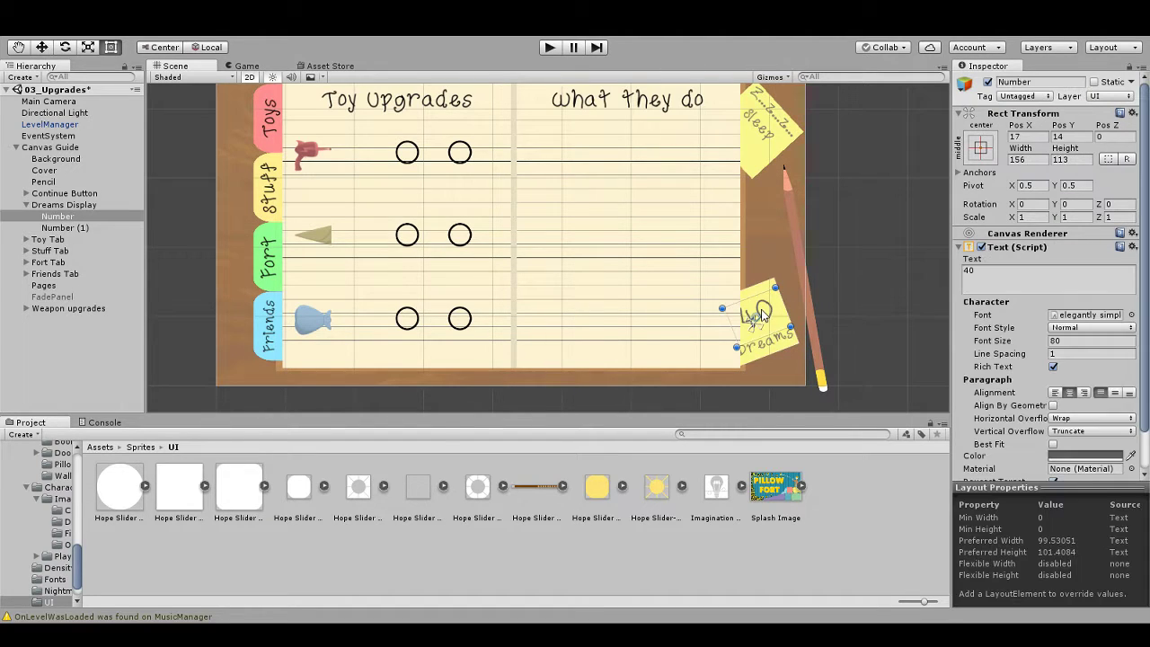
pyautogui.moveTo(753, 307); pyautogui.dragTo(735, 324)
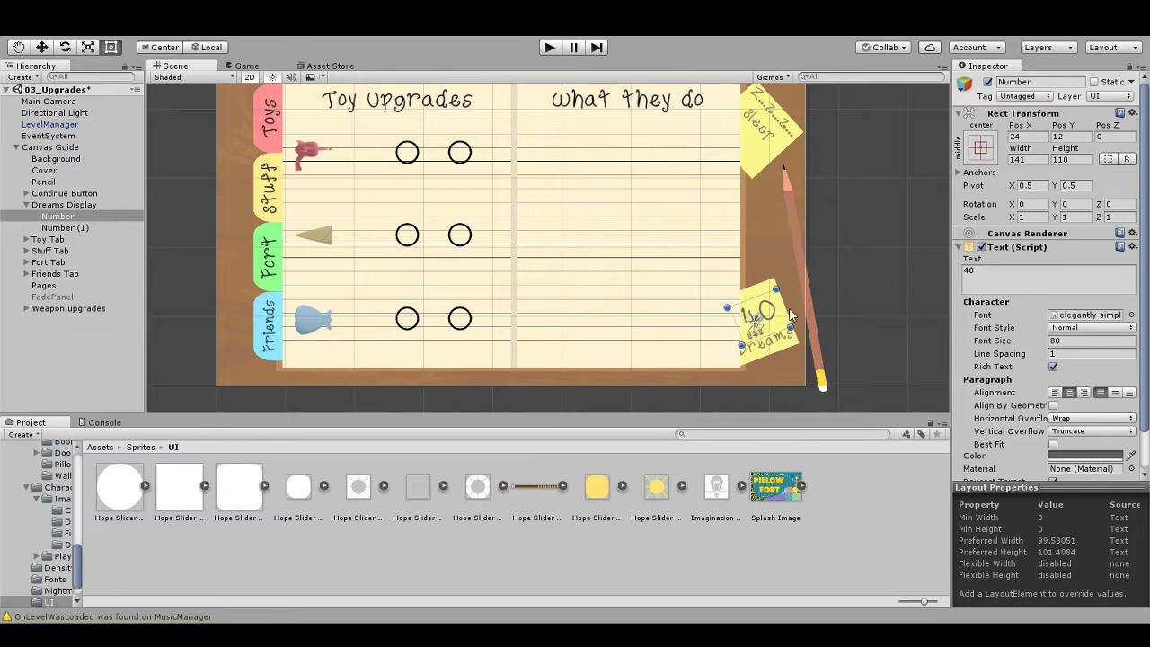
# Step: Try a font size of 75 for the Number text, and settle on 70
pyautogui.click(1051, 342)
pyautogui.write('75')
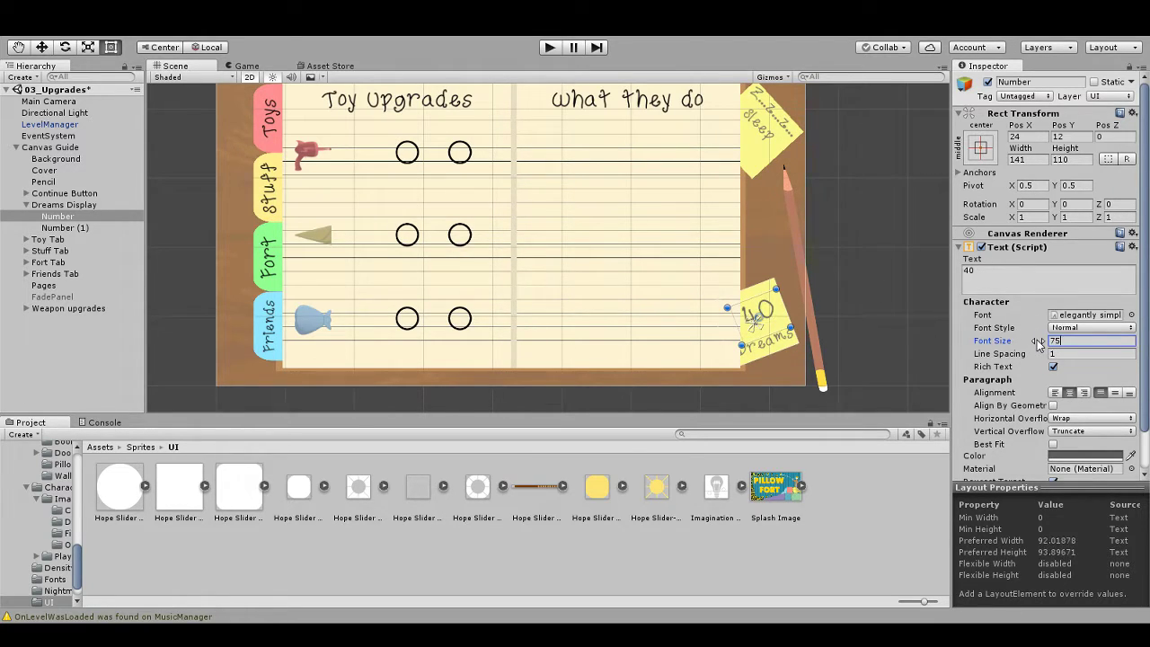
pyautogui.press('BackSpace')
pyautogui.write('0')
pyautogui.click(868, 306)
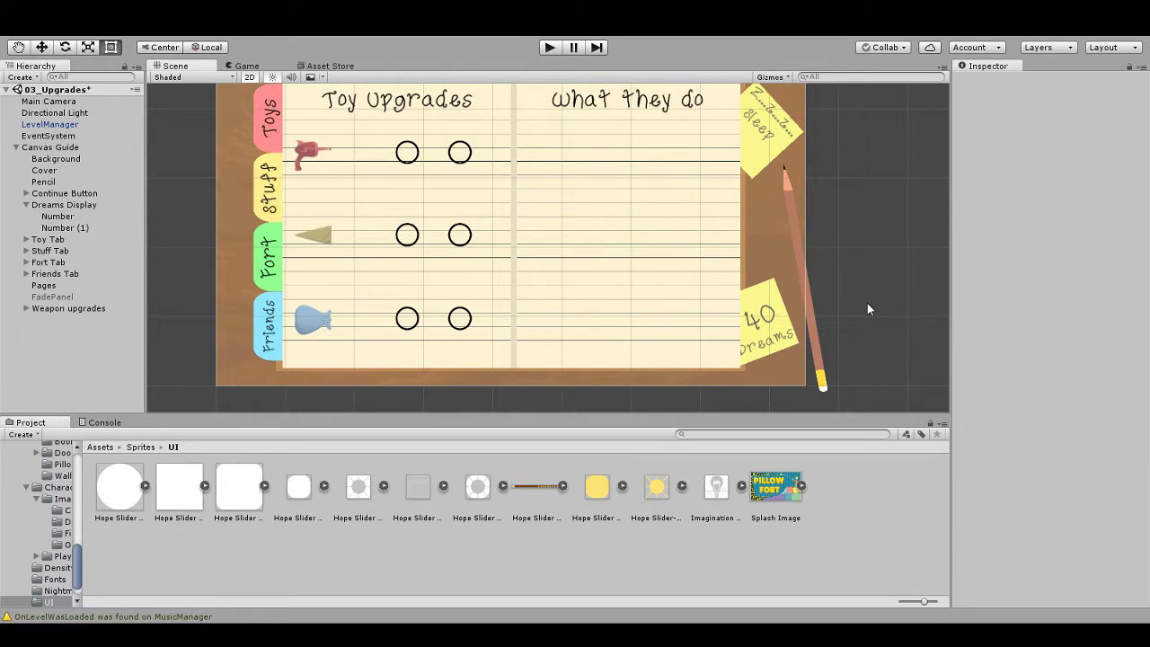
# Step: Reduce the Number text box to 141 by 93 and set its text back to 0
pyautogui.click(757, 326)
pyautogui.click(757, 325)
pyautogui.click(983, 276)
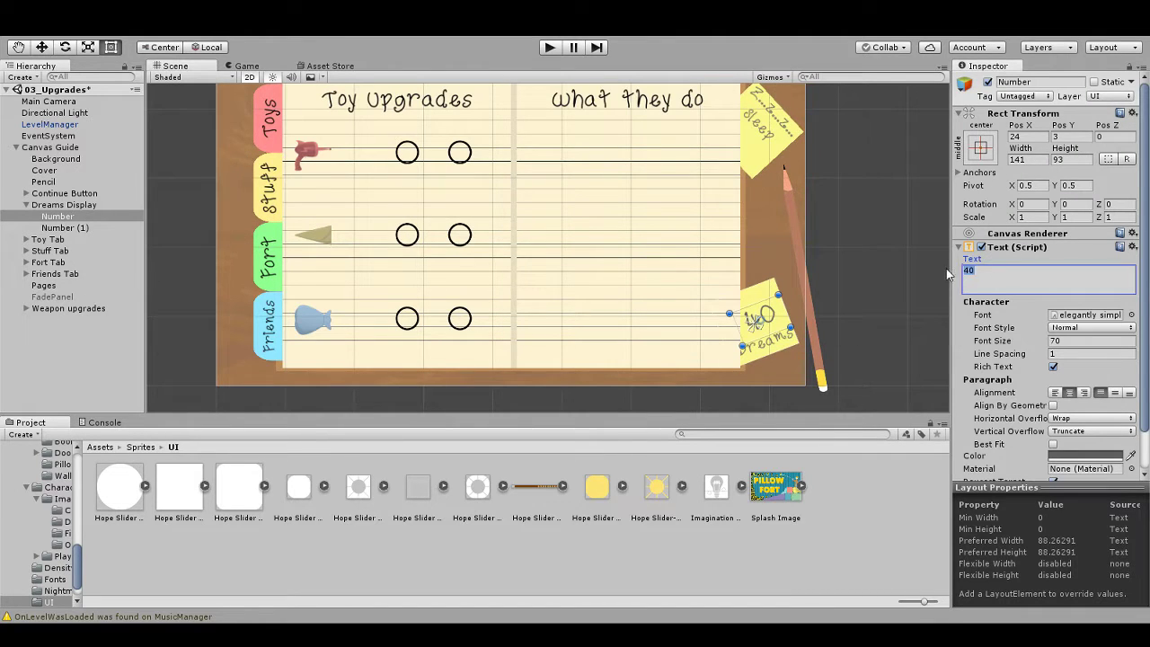
pyautogui.write('0')
pyautogui.click(897, 293)
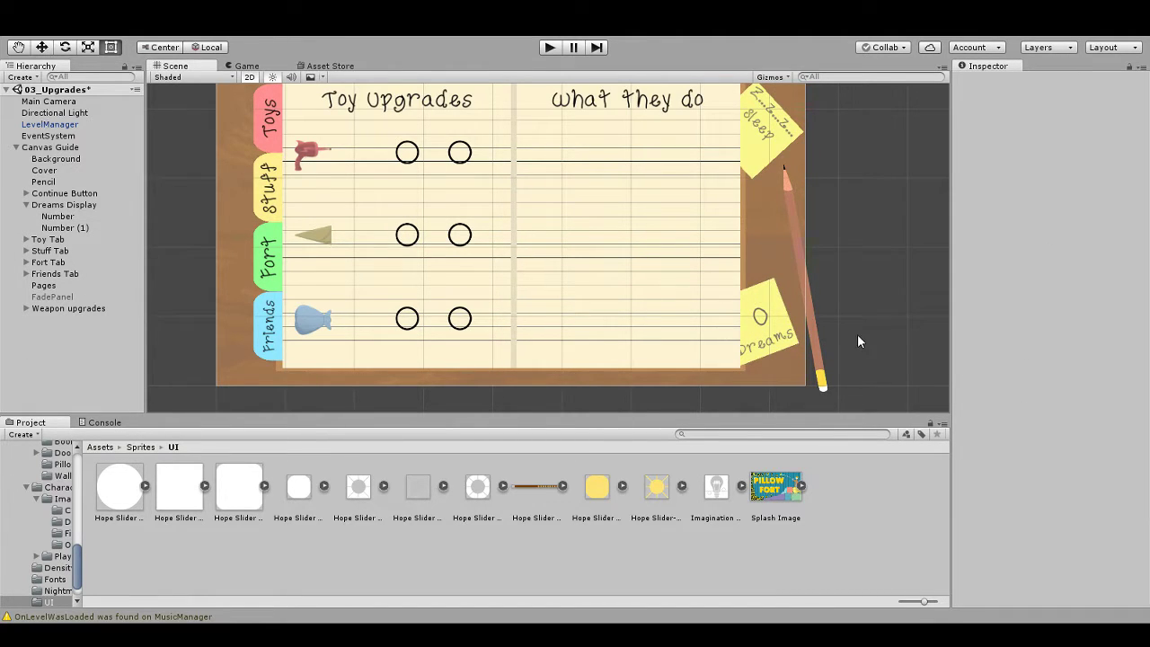
# Step: Change the colour of the Dreams text and the Number text on the sticky note to black
pyautogui.click(769, 350)
pyautogui.click(768, 350)
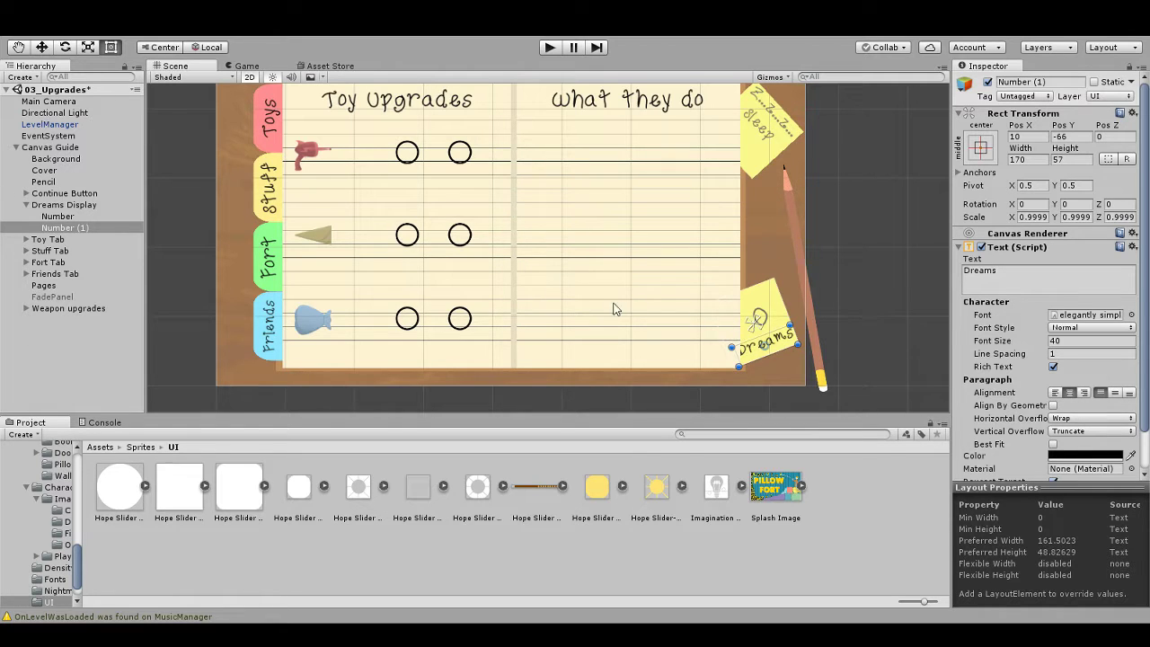
pyautogui.click(762, 324)
pyautogui.click(762, 325)
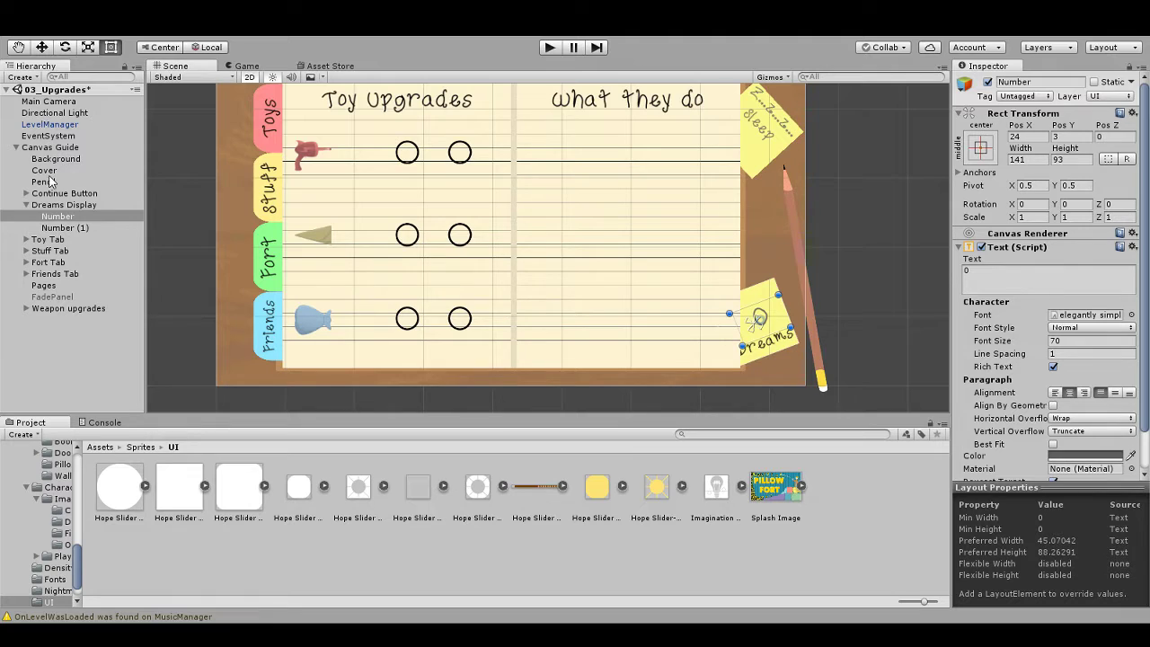
pyautogui.click(877, 283)
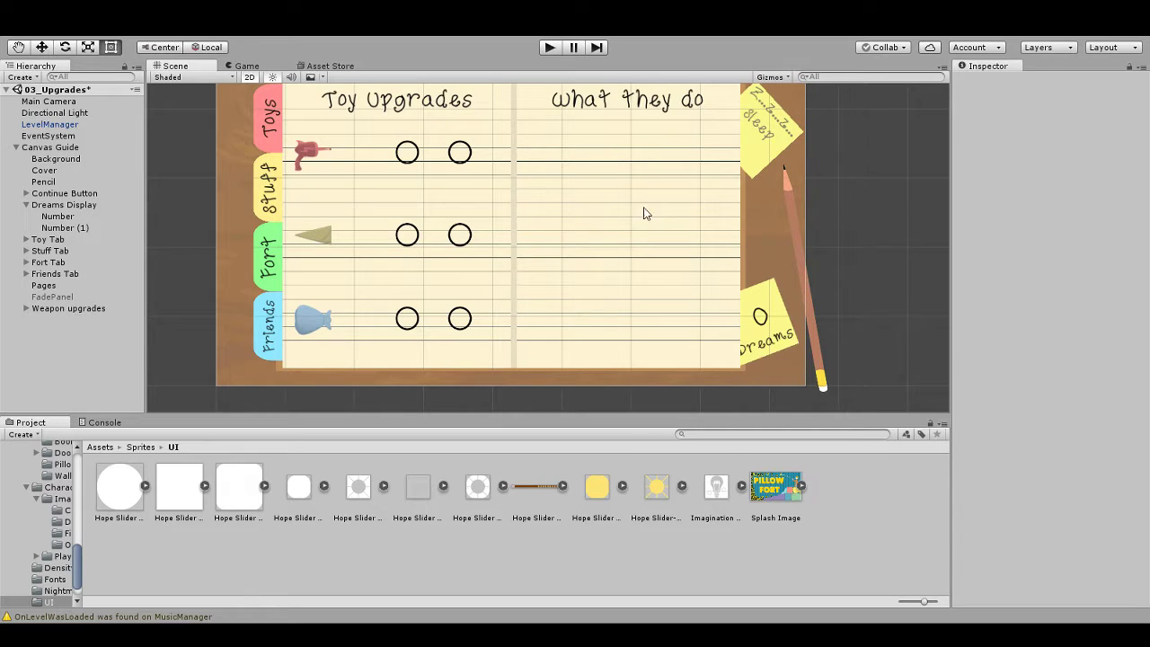
# Step: Preview the upgrades page in play mode, and switch the Weapon upgrades group off and back on to check the blank notebook pages
pyautogui.click(549, 48)
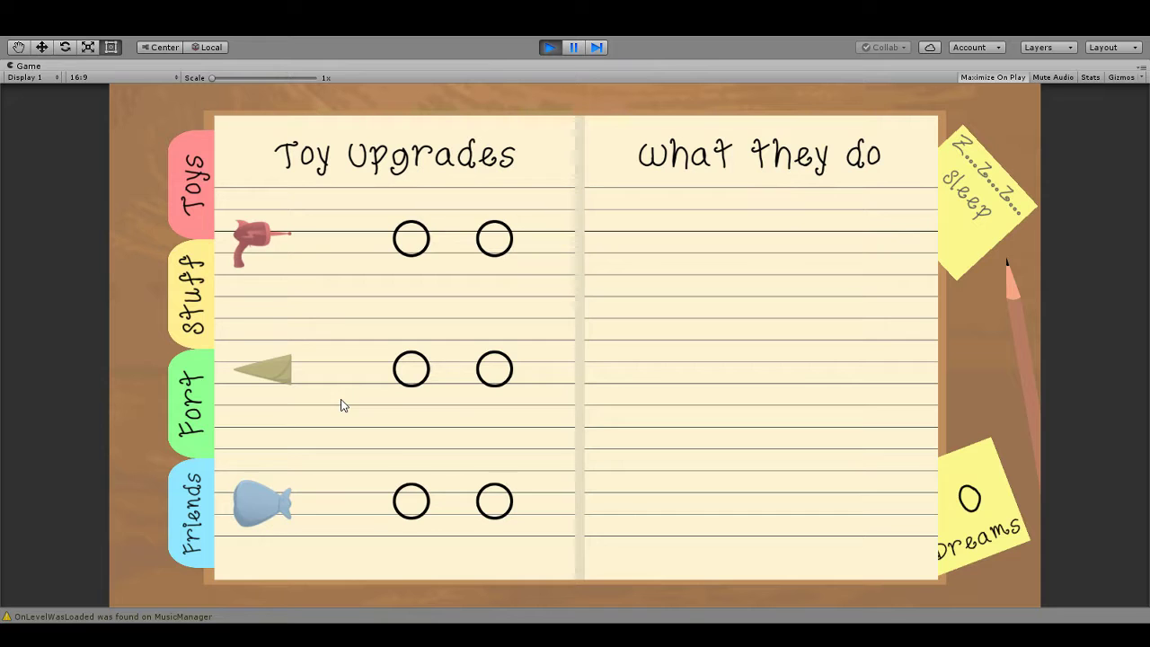
pyautogui.click(552, 47)
pyautogui.click(51, 312)
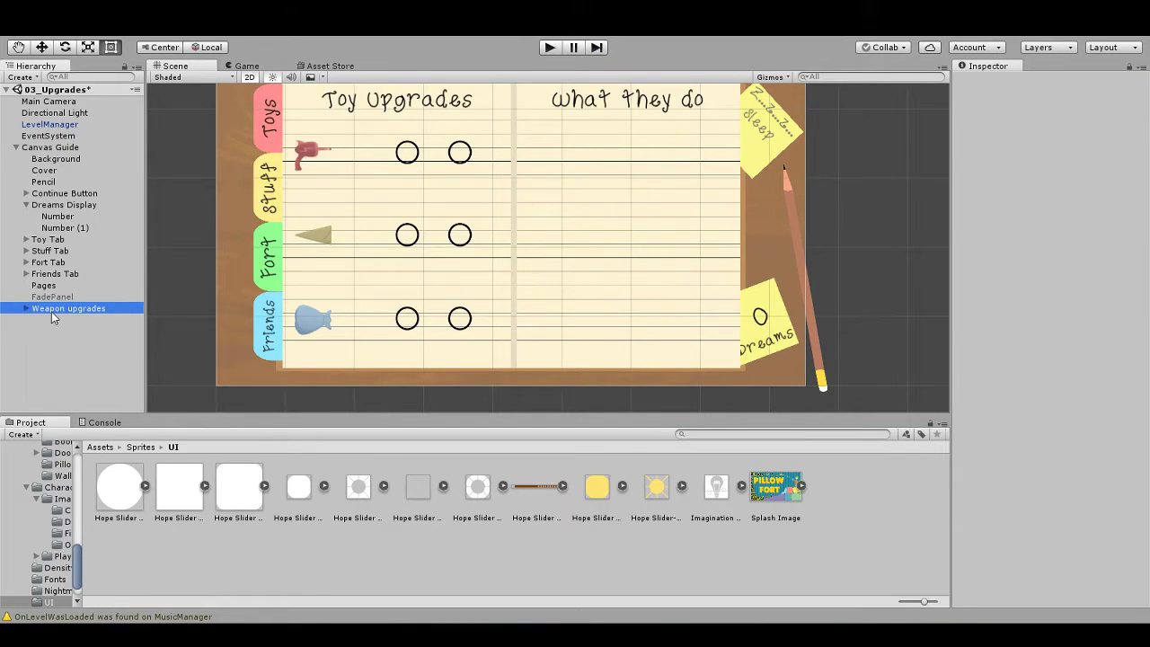
pyautogui.click(987, 83)
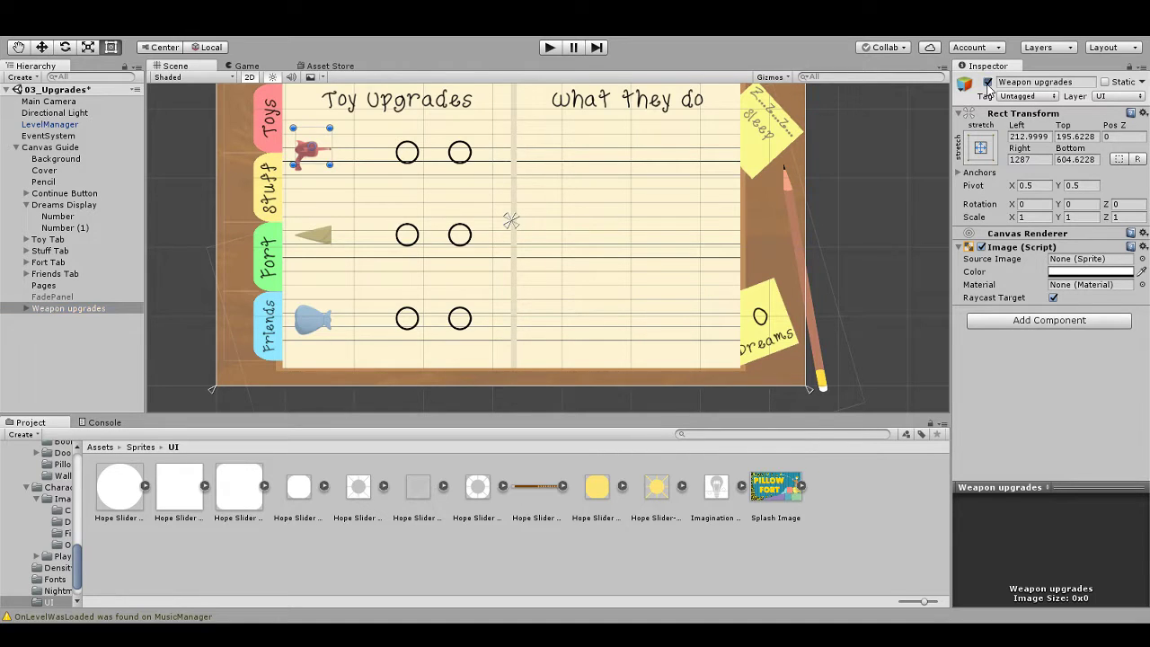
pyautogui.moveTo(555, 238); pyautogui.dragTo(563, 255)
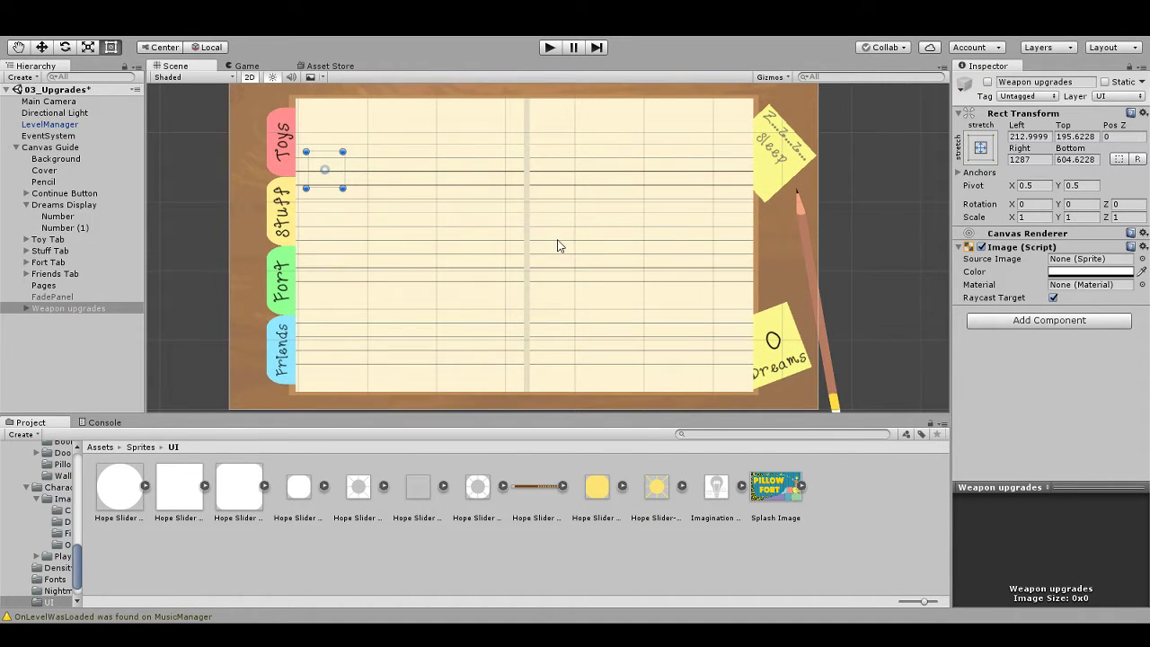
pyautogui.click(988, 83)
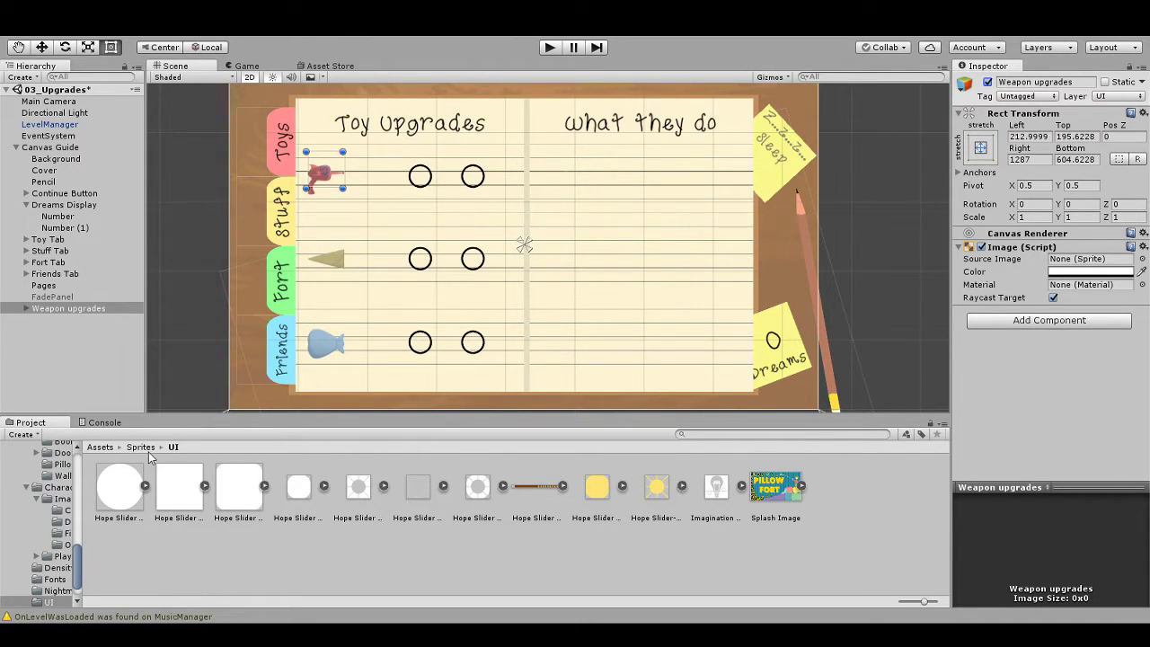
# Step: Save the Weapon upgrades group as a prefab in the Prefabs > UI folder
pyautogui.scroll(-3, 72, 501)
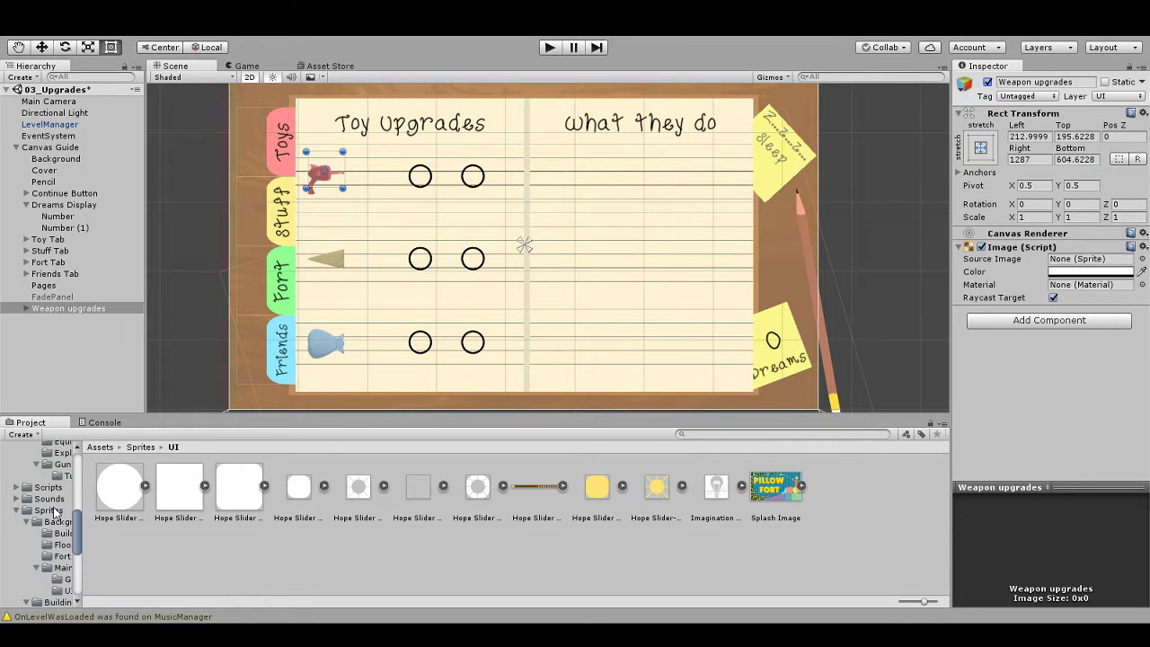
pyautogui.scroll(-2, 51, 510)
pyautogui.scroll(5, 27, 561)
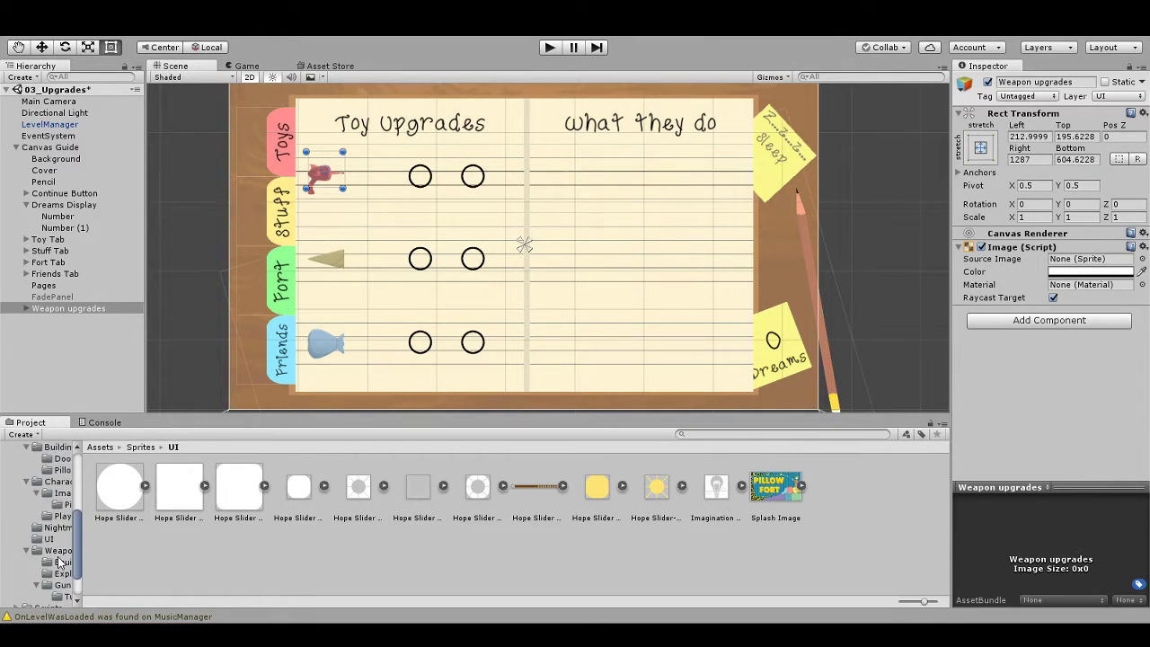
pyautogui.click(51, 510)
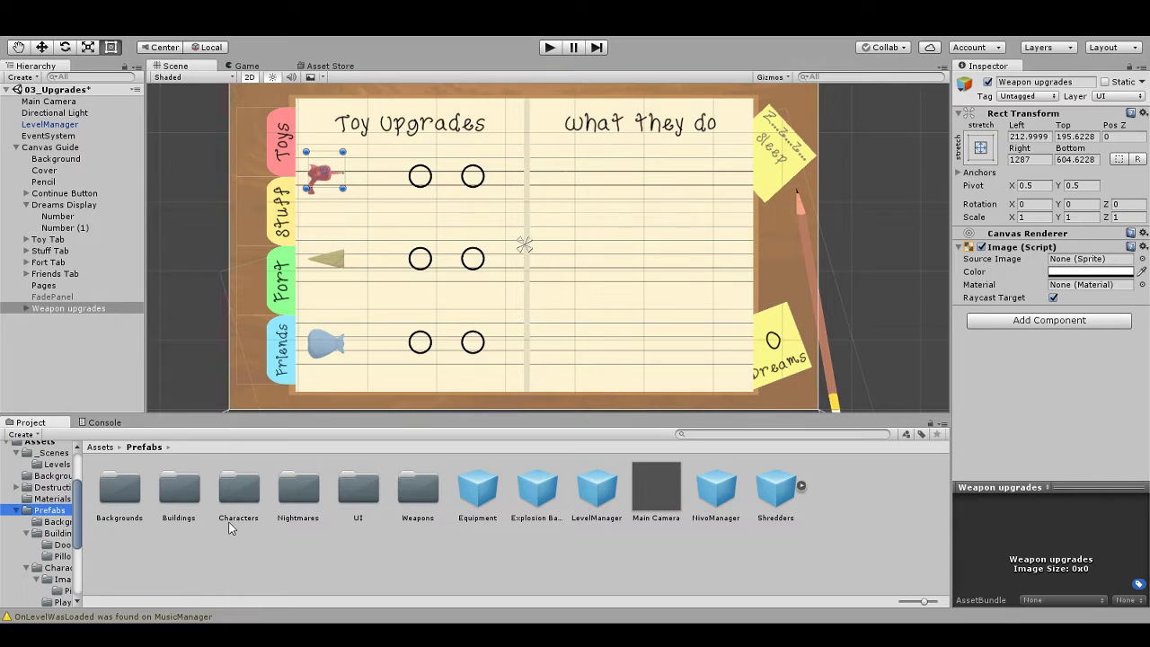
pyautogui.doubleClick(353, 490)
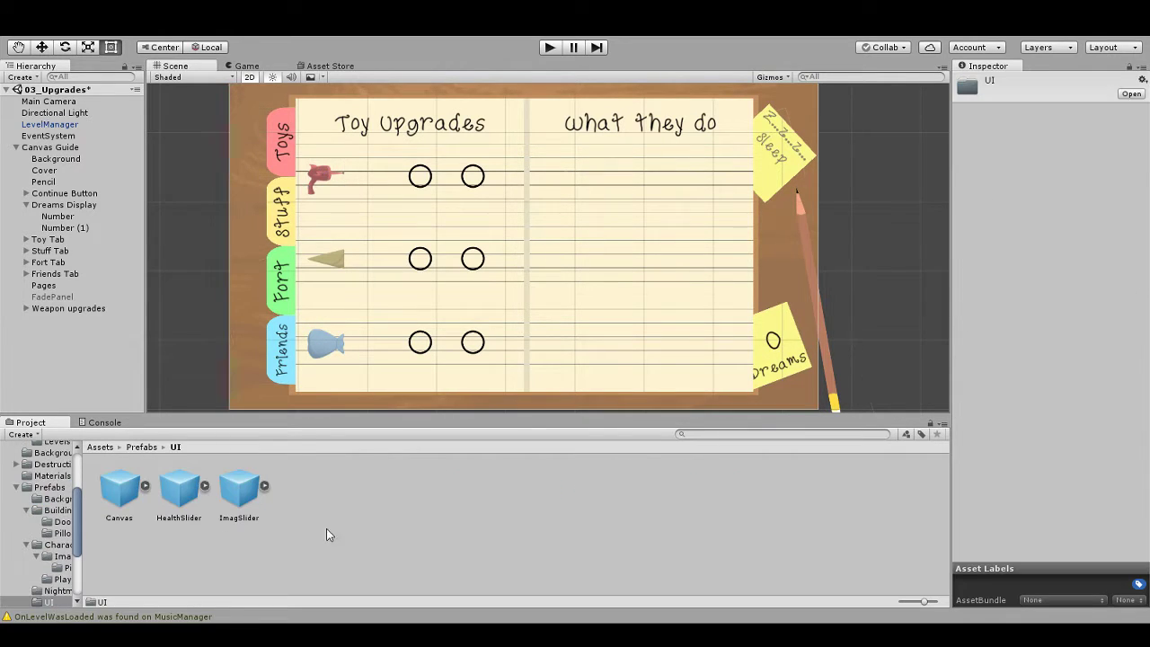
pyautogui.click(304, 552)
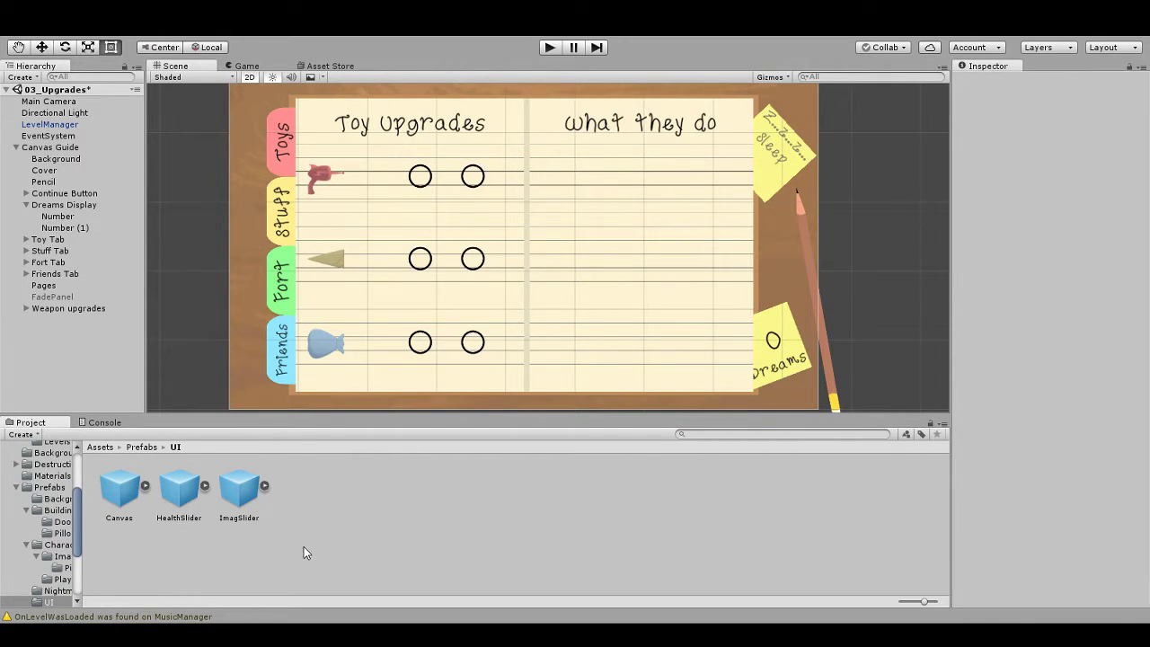
pyautogui.click(87, 310)
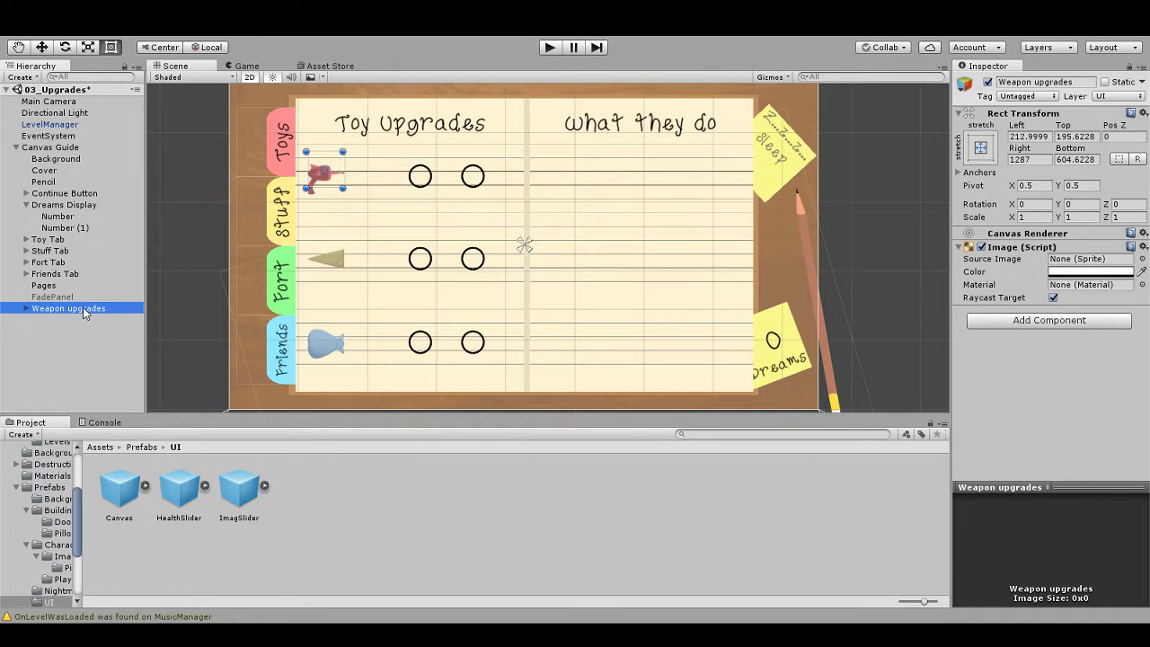
pyautogui.moveTo(81, 307); pyautogui.dragTo(350, 528)
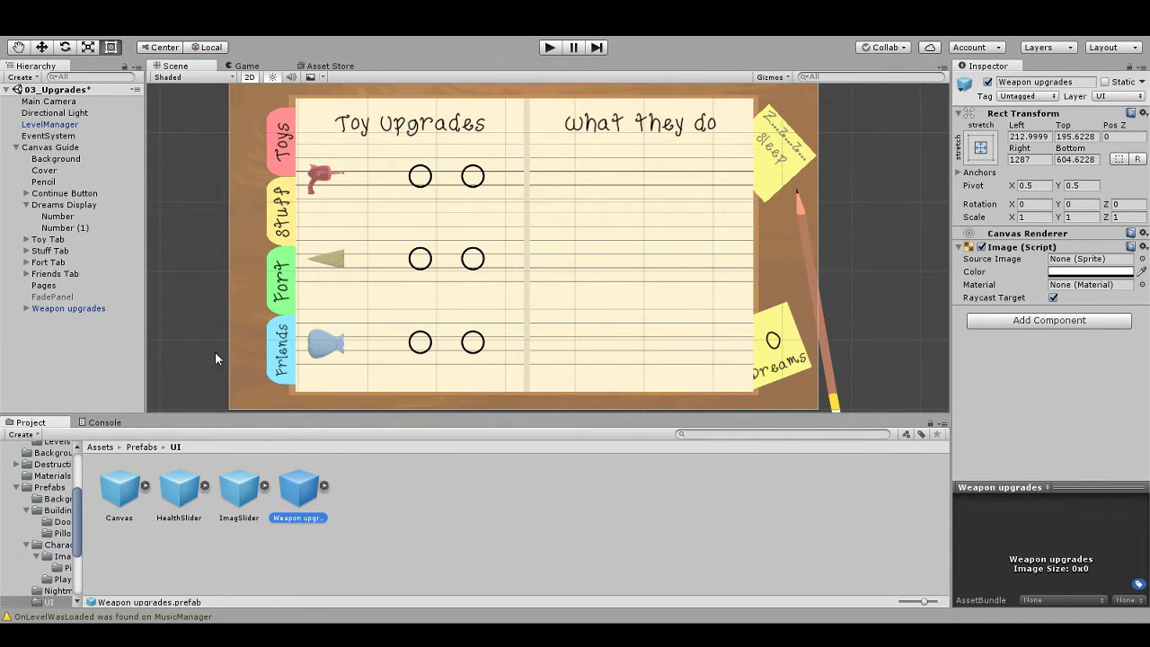
# Step: Duplicate the Weapon upgrades group and deactivate the original
pyautogui.click(101, 311)
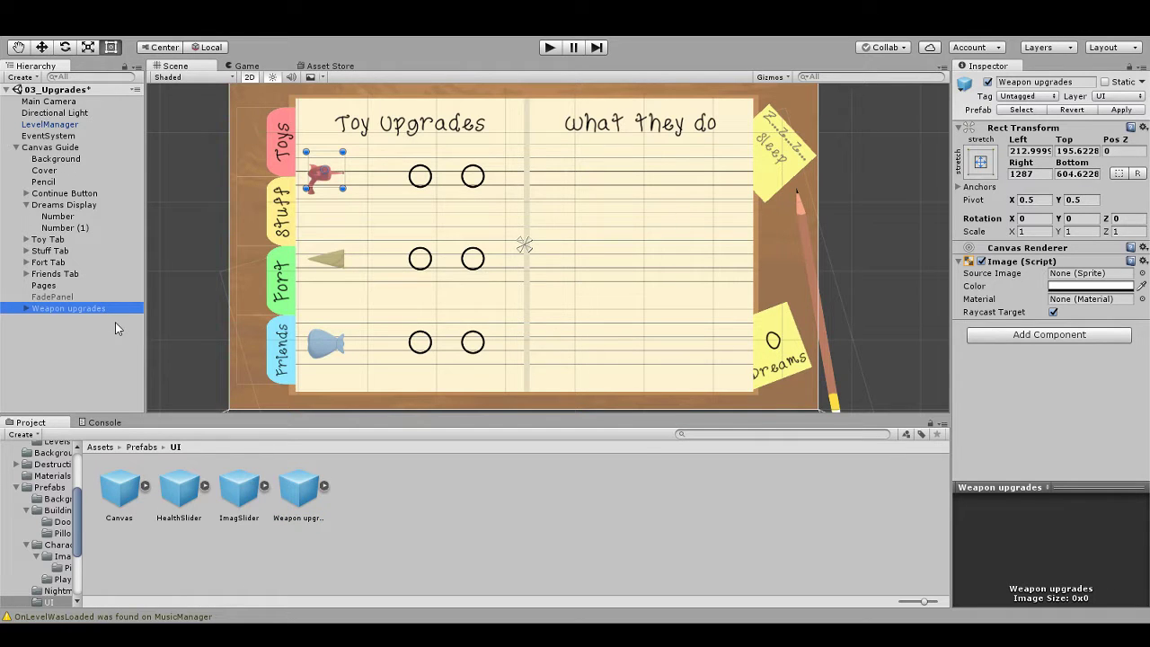
pyautogui.hotkey('ctrl', 'd')
pyautogui.click(76, 310)
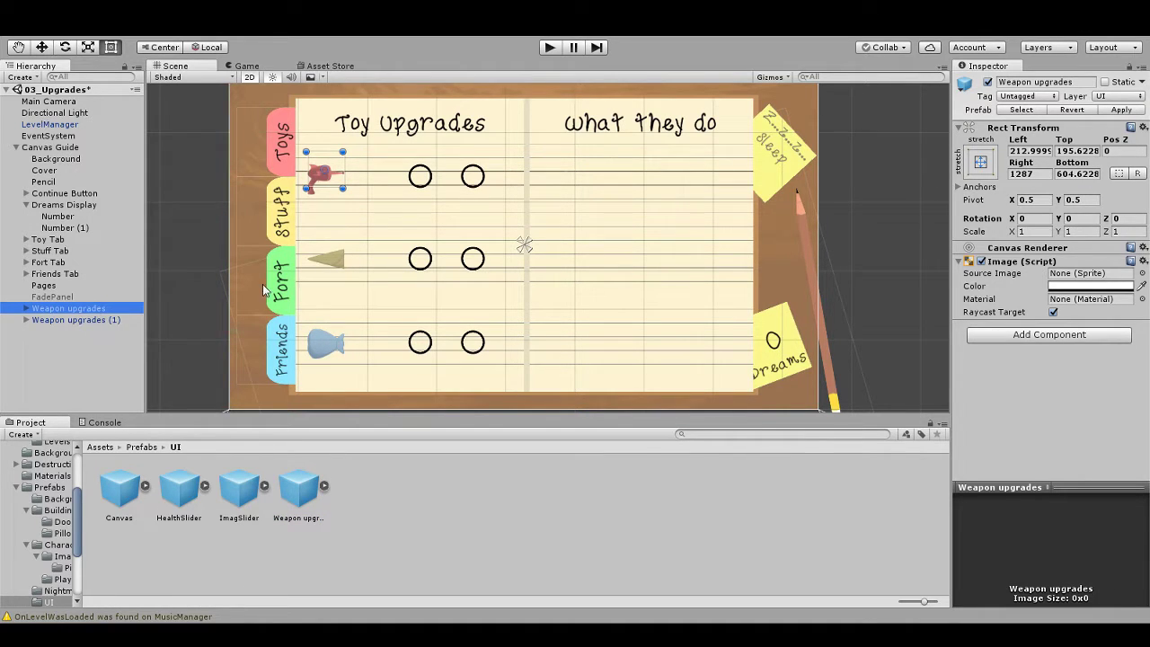
pyautogui.click(988, 83)
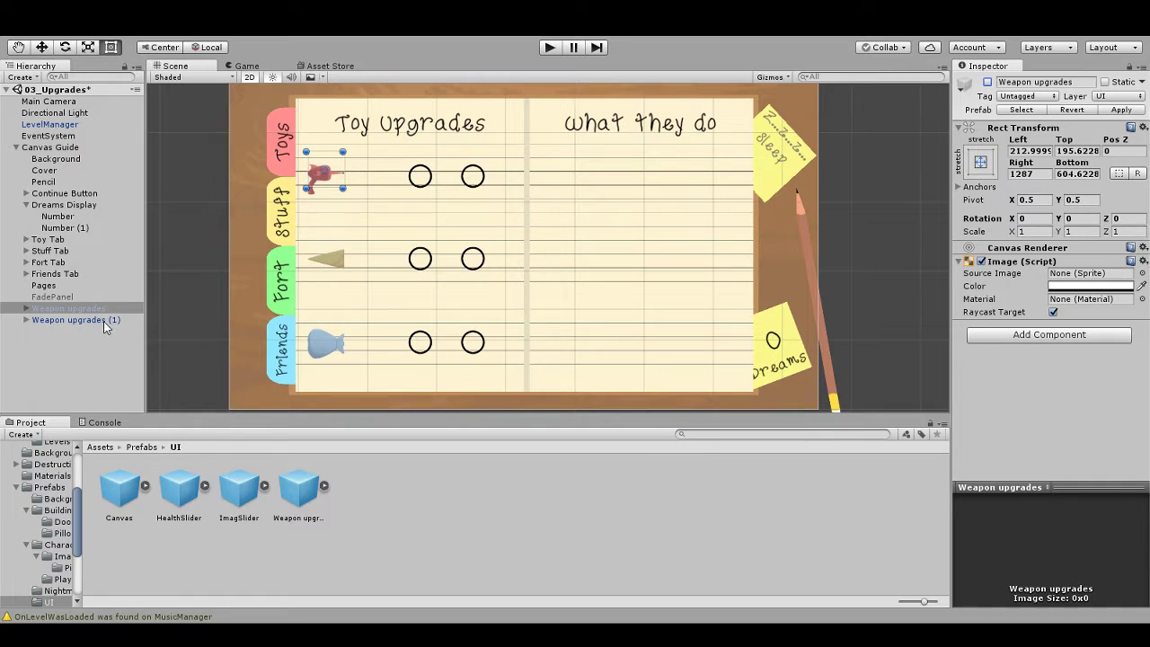
# Step: Rename the duplicated upgrades group as Stuff upgrades and expand it to list its child objects
pyautogui.click(75, 320)
pyautogui.click(27, 320)
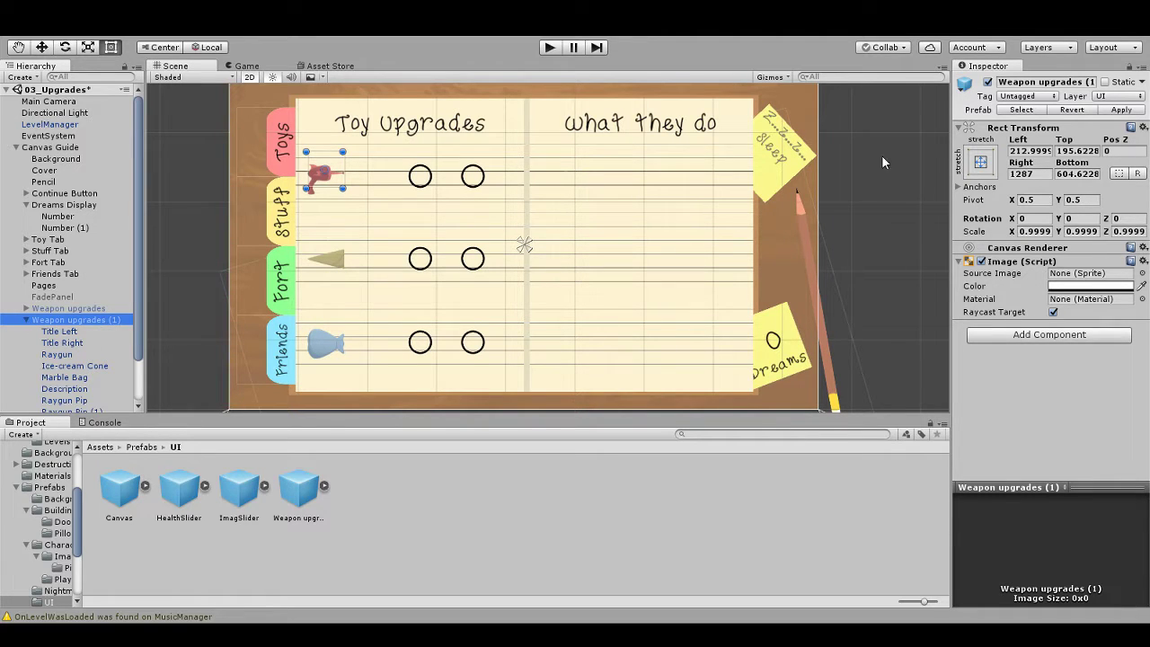
pyautogui.click(1020, 82)
pyautogui.write('S')
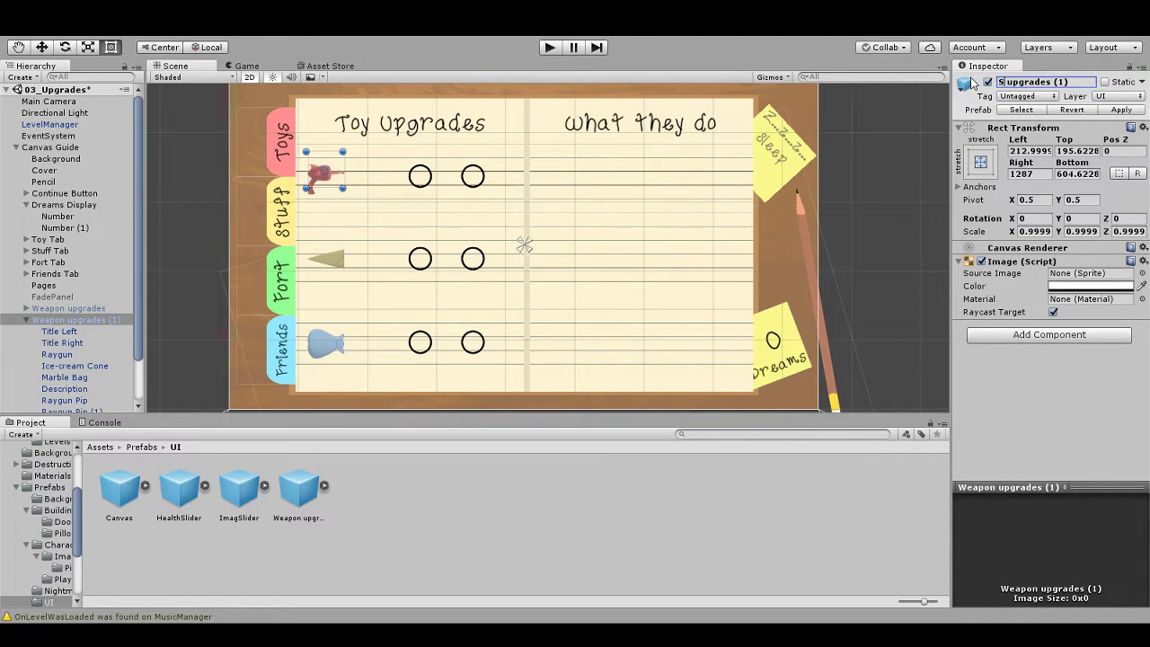
pyautogui.write('tuff')
pyautogui.press('Return')
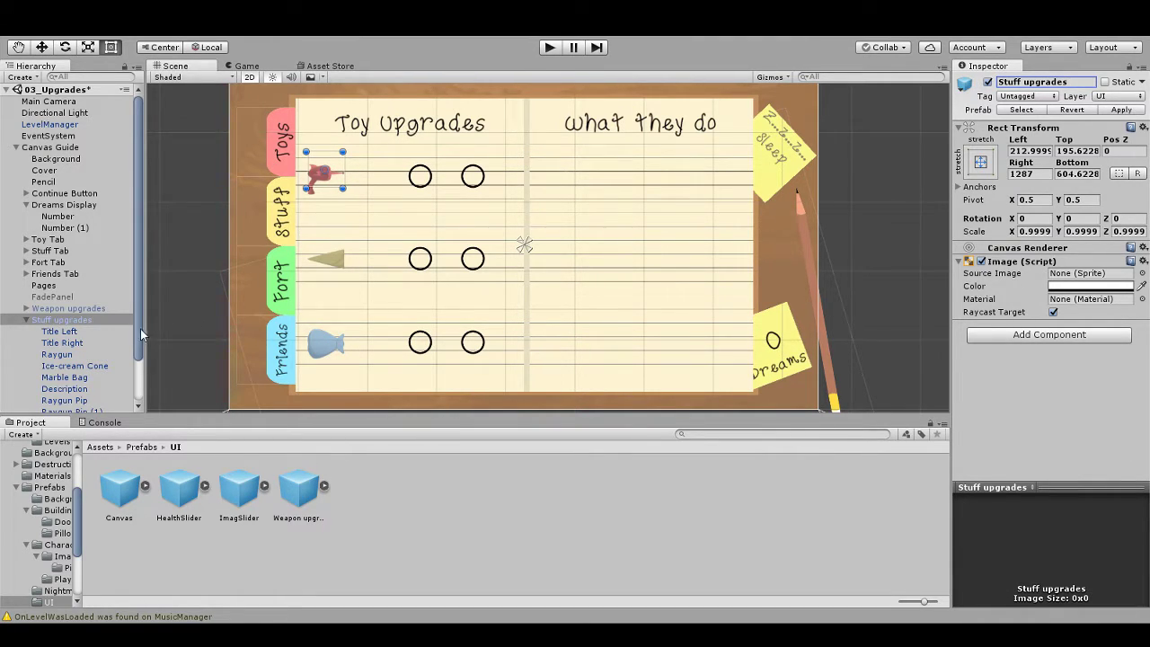
pyautogui.scroll(-2, 99, 310)
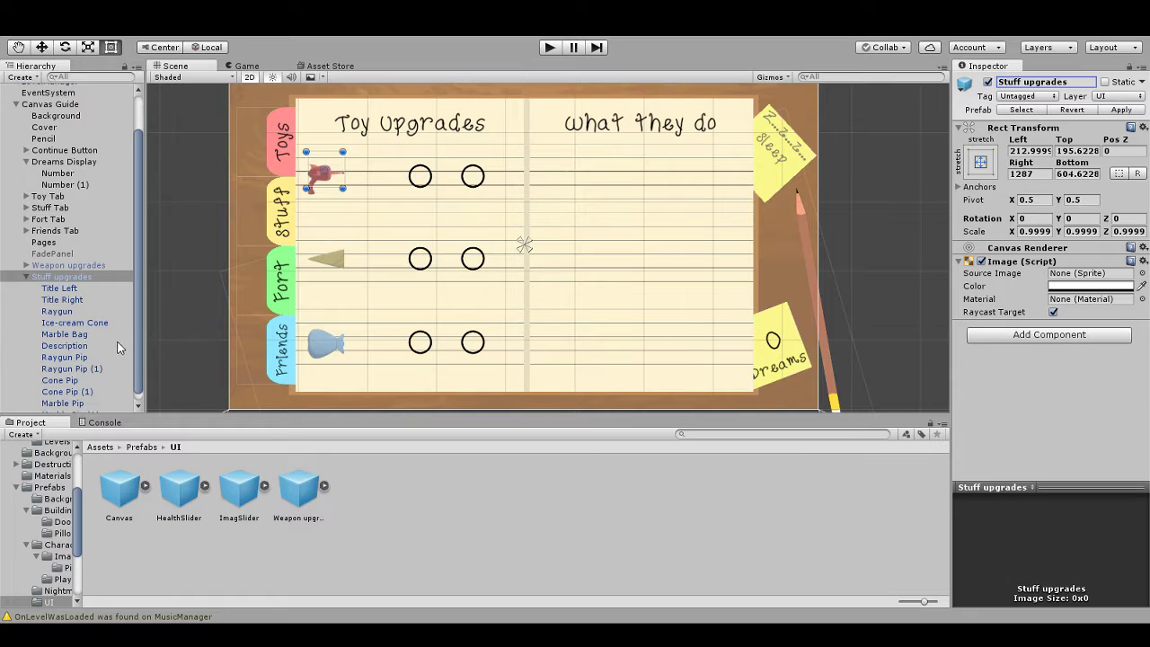
# Step: Change the left title's text on the Stuff upgrades page to "Stuff Upgrades"
pyautogui.click(92, 281)
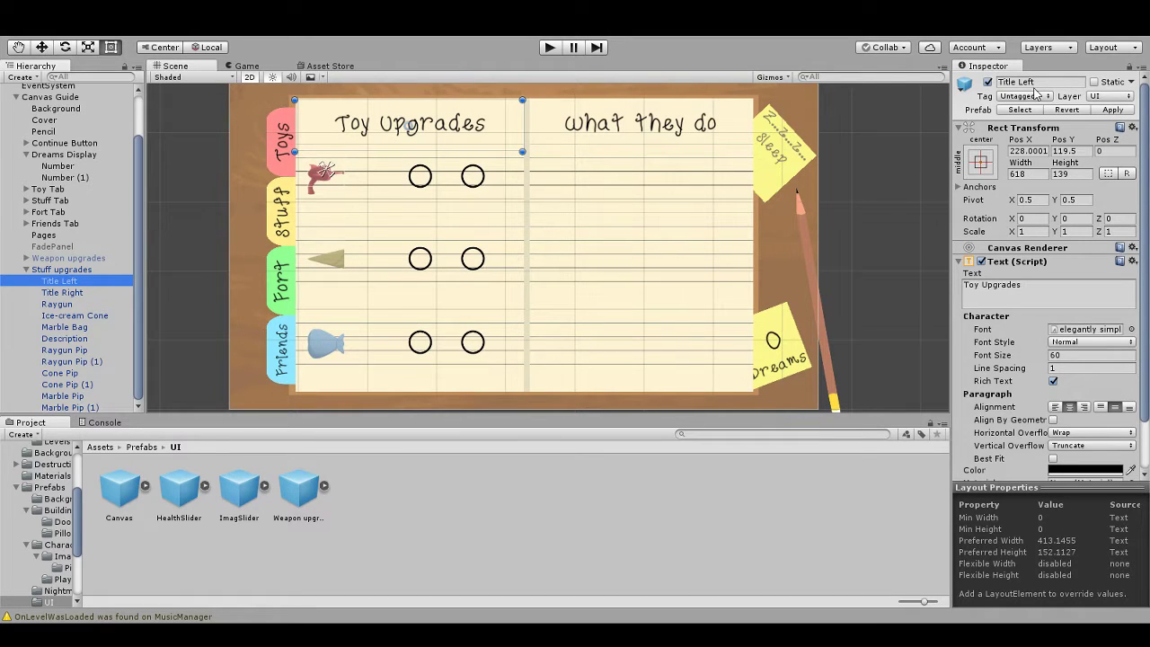
pyautogui.click(979, 284)
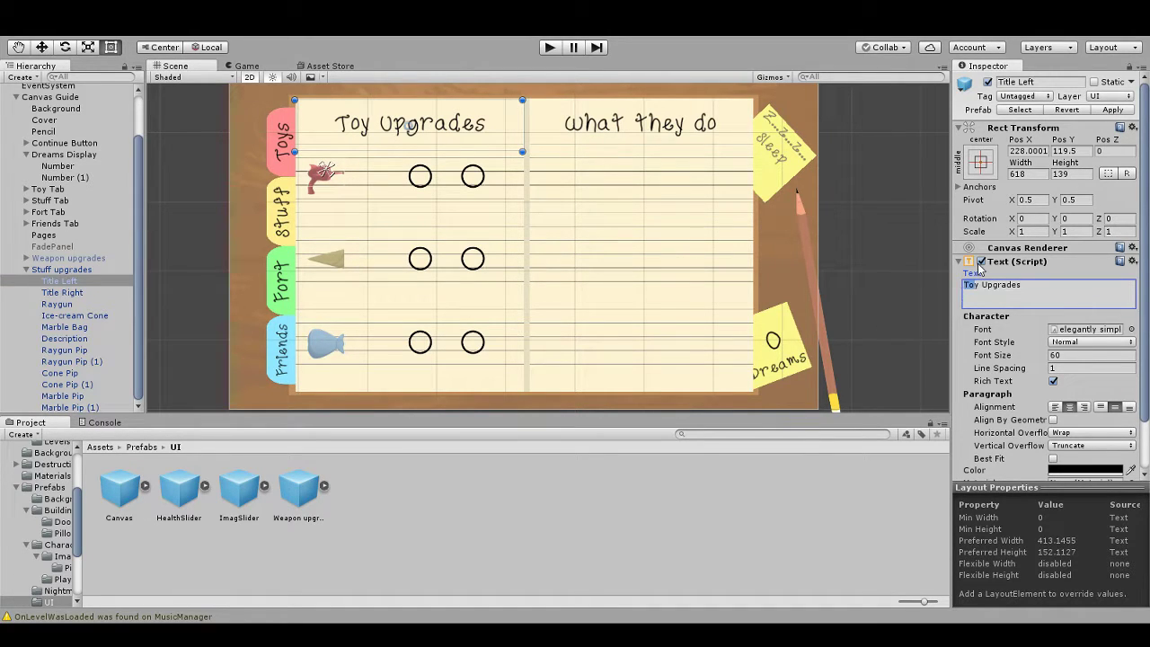
pyautogui.press('BackSpace')
pyautogui.press('BackSpace')
pyautogui.press('BackSpace')
pyautogui.write('Stuff')
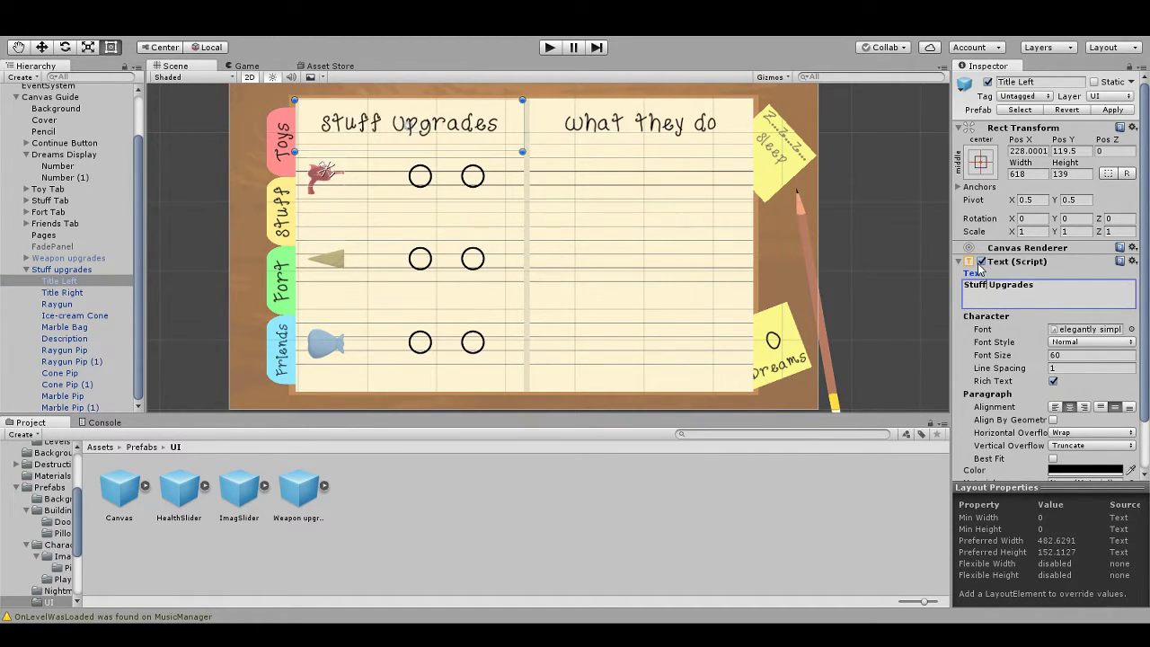
# Step: Rename the Raygun object in the Stuff upgrades group as Yego Brick
pyautogui.click(98, 304)
pyautogui.moveTo(444, 329); pyautogui.dragTo(477, 287)
pyautogui.moveTo(363, 254); pyautogui.dragTo(332, 277)
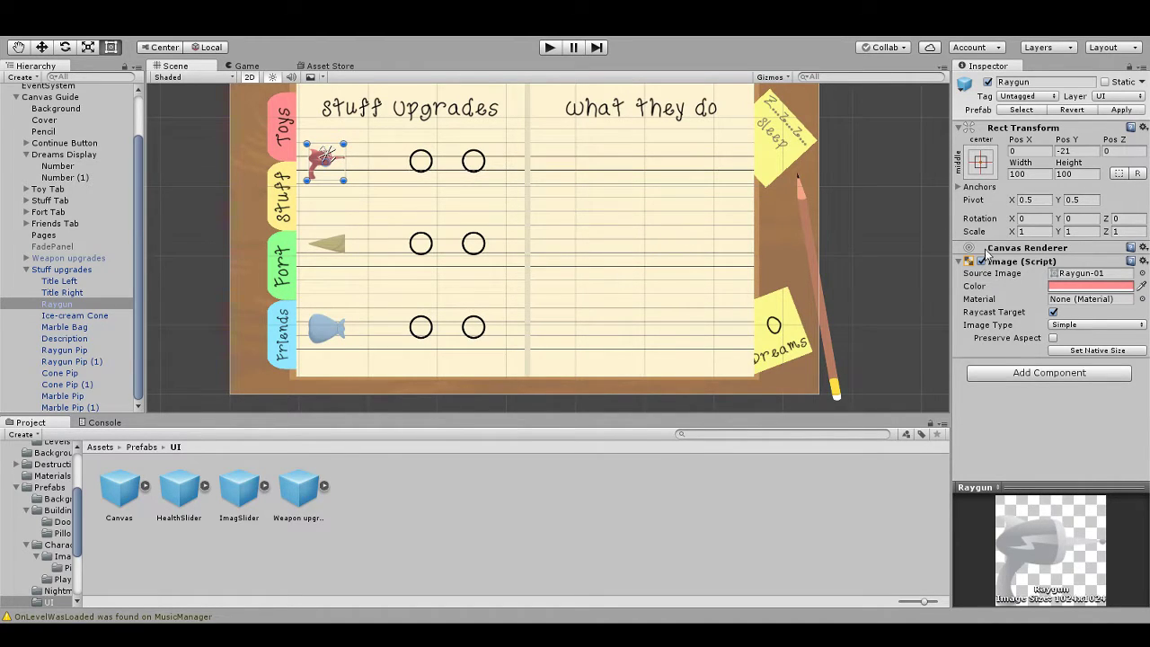
pyautogui.moveTo(578, 306); pyautogui.dragTo(605, 308)
pyautogui.click(1038, 82)
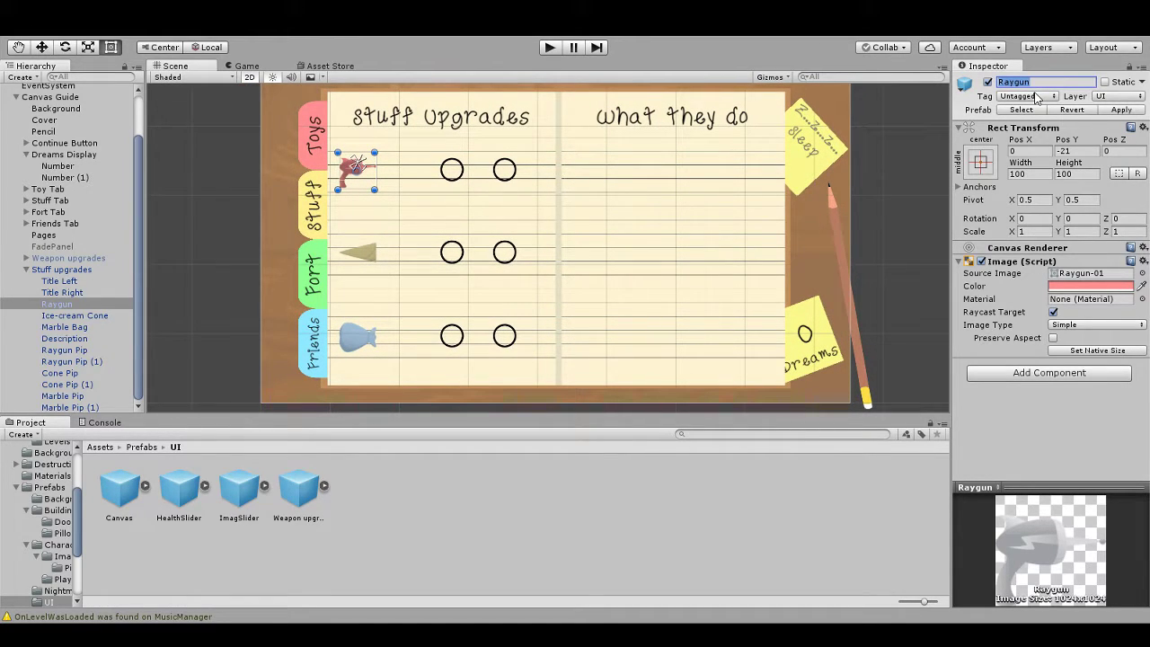
pyautogui.write('Yego Brick')
pyautogui.press('Return')
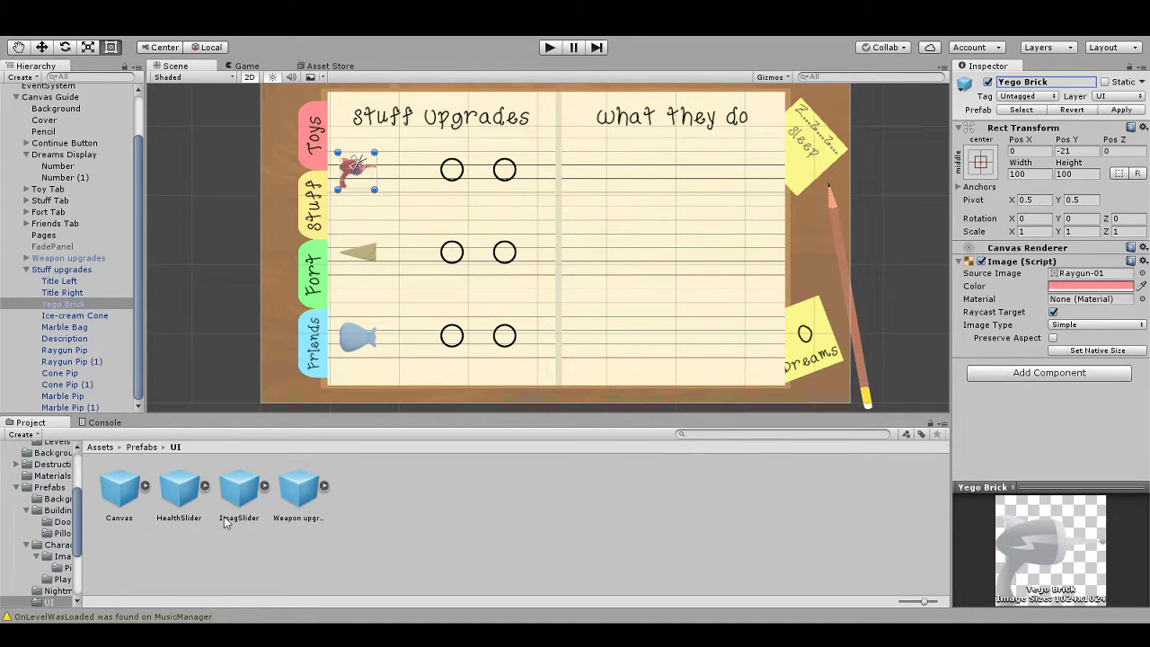
# Step: Set the Yego Brick's source image to the lego-01 sprite from the Sprites > Weapons folder
pyautogui.scroll(-3, 64, 564)
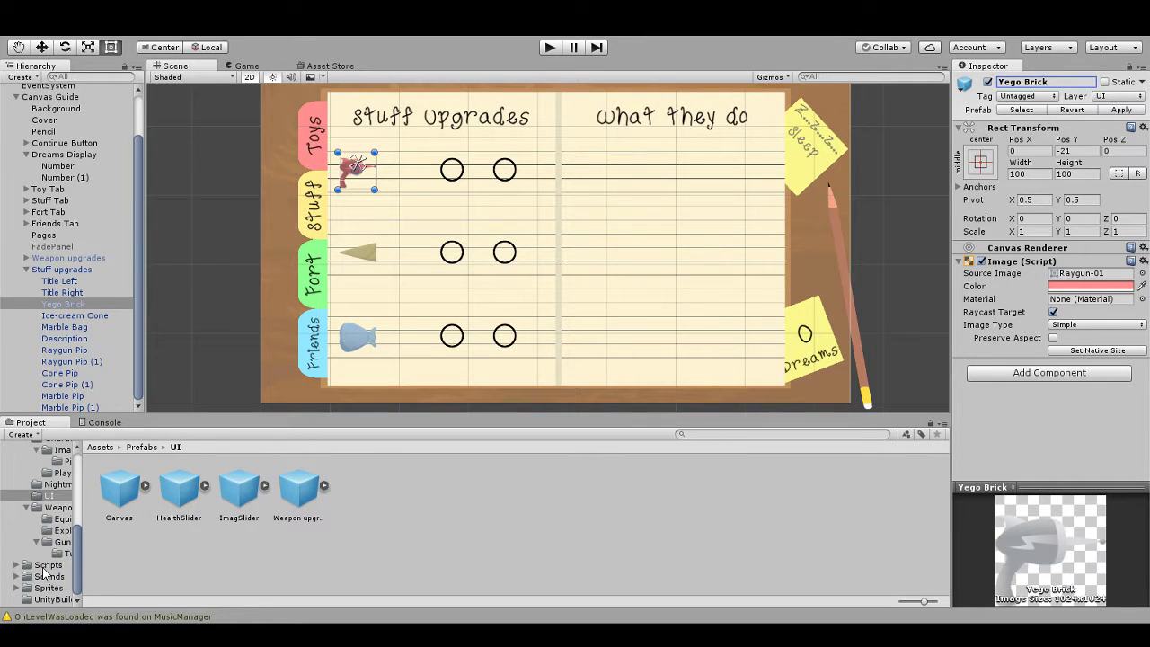
pyautogui.click(50, 566)
pyautogui.click(50, 588)
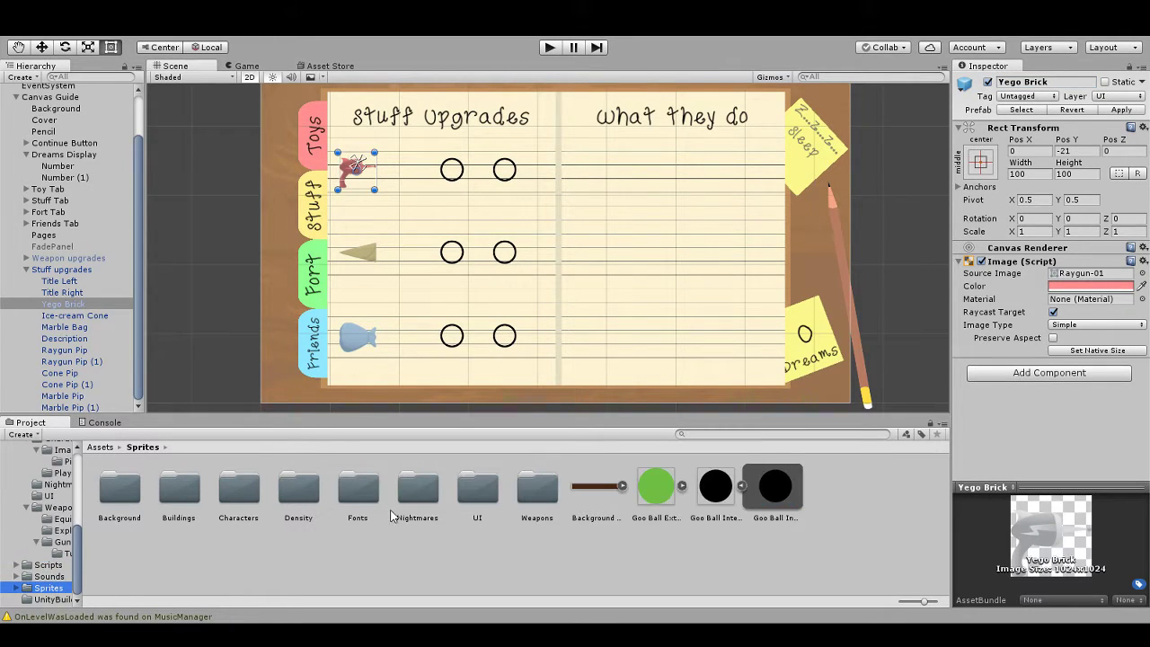
pyautogui.click(542, 500)
pyautogui.doubleClick(542, 500)
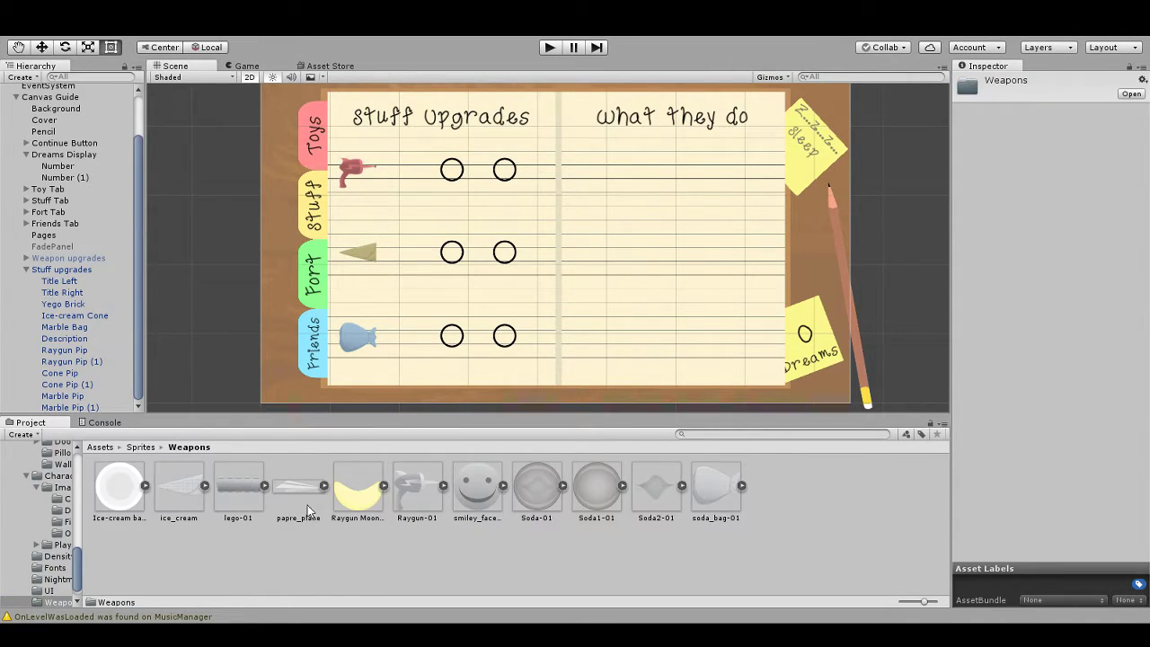
pyautogui.click(84, 305)
pyautogui.moveTo(238, 490); pyautogui.dragTo(1085, 282)
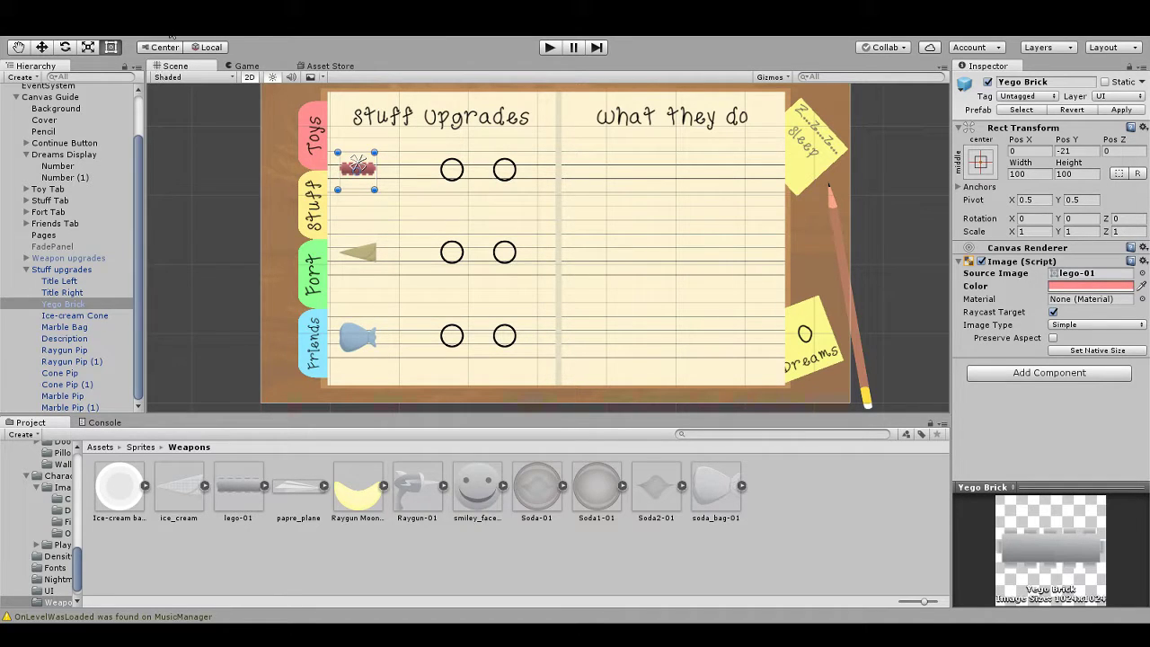
# Step: Rename the Ice-cream Cone object in the Stuff upgrades group as Paper Plane
pyautogui.click(108, 318)
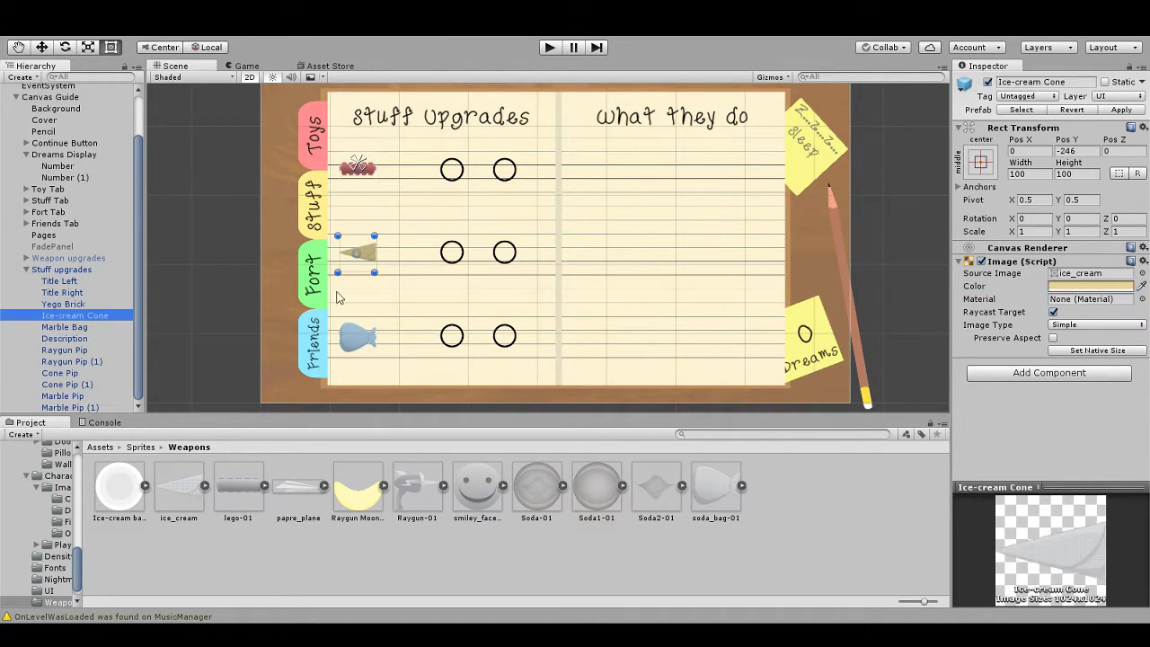
pyautogui.click(1058, 81)
pyautogui.write('Pp')
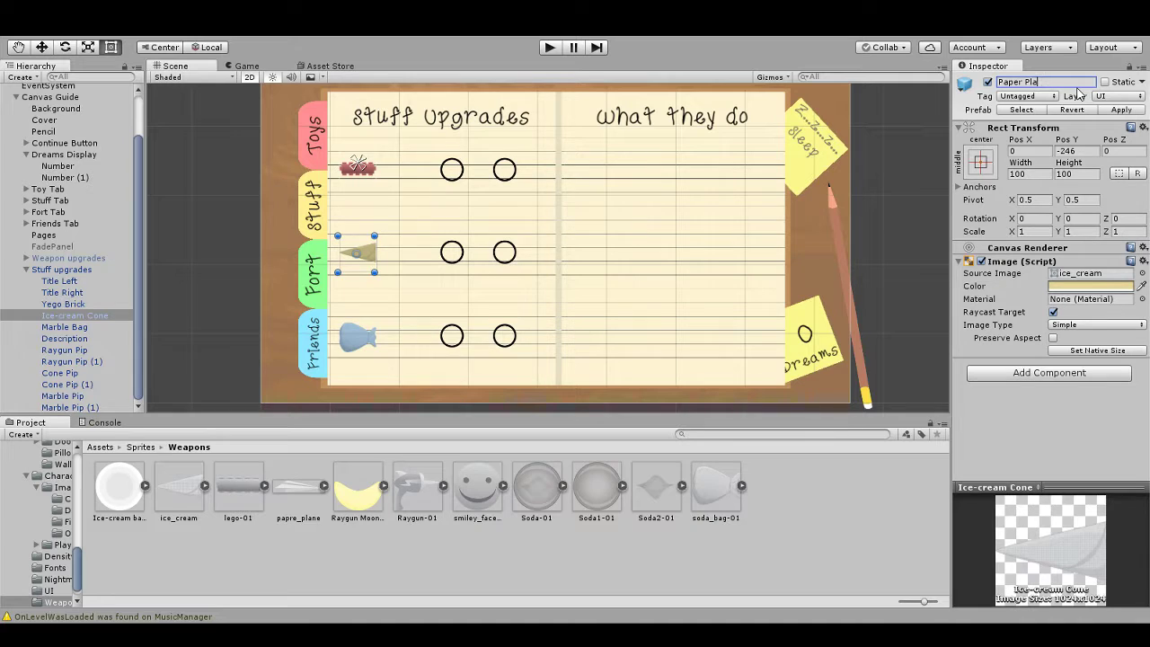
pyautogui.press('Return')
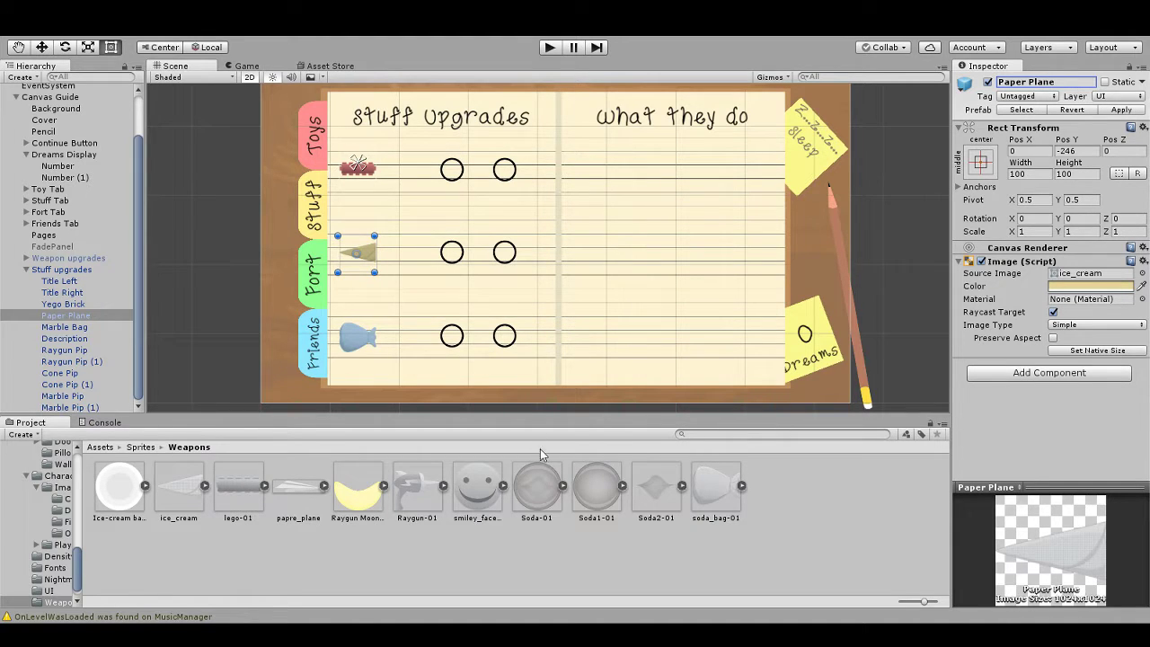
# Step: Set the Paper Plane's source image to papre_plane and resize it from its native proportions to about 146 by 46
pyautogui.moveTo(301, 496); pyautogui.dragTo(1093, 279)
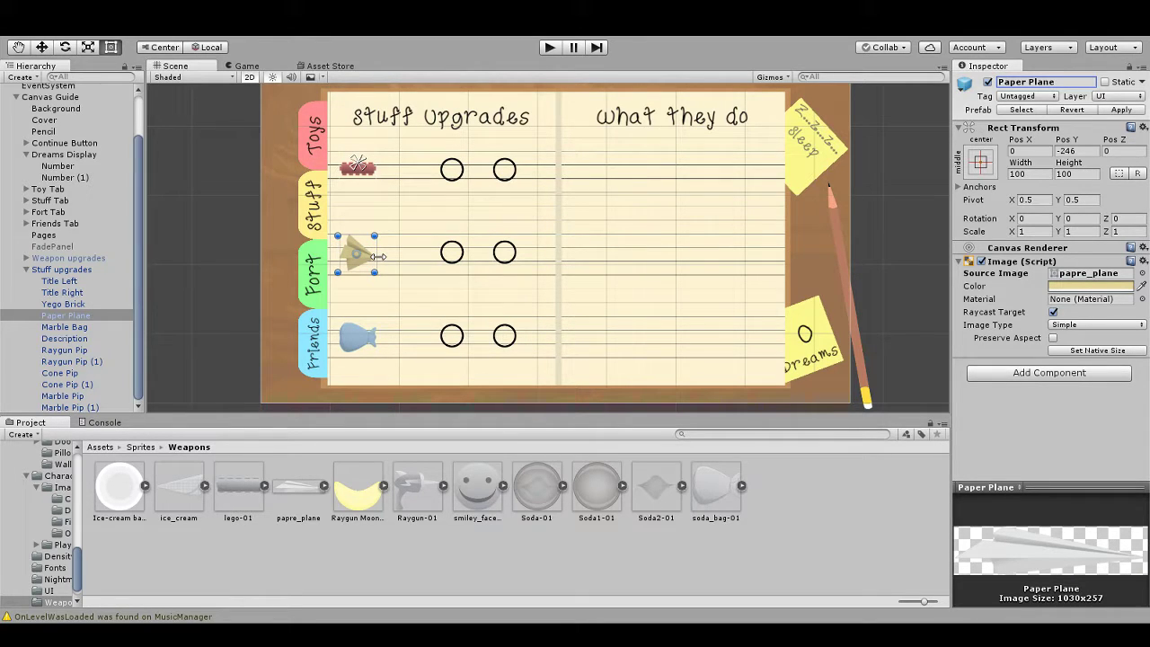
pyautogui.click(1102, 352)
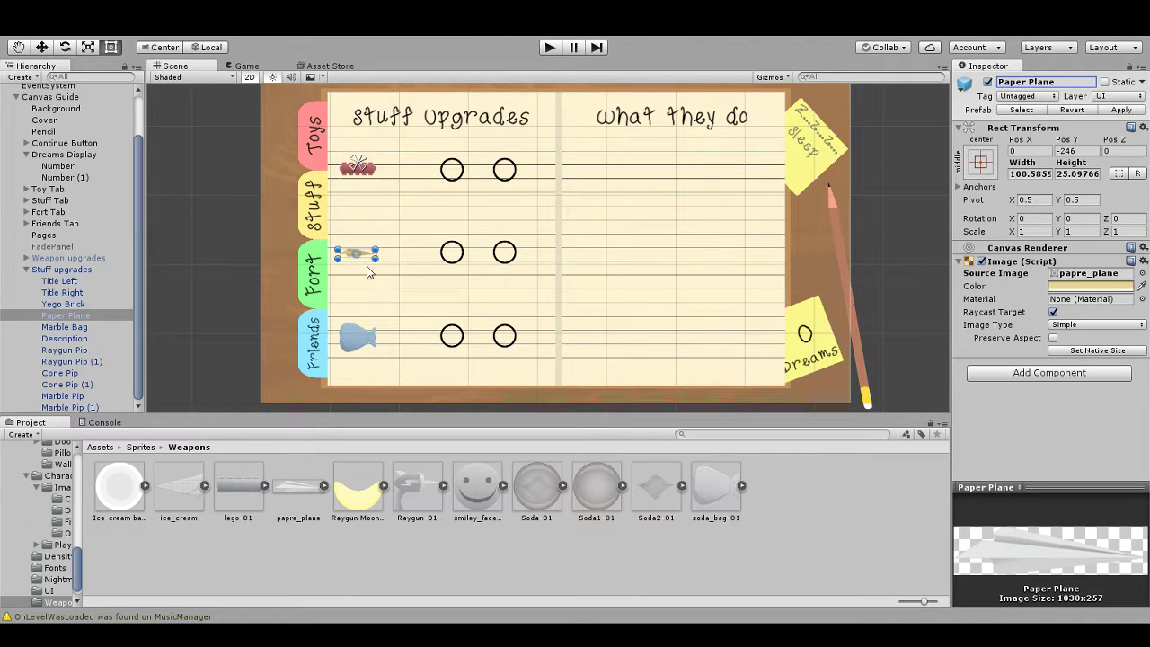
pyautogui.moveTo(377, 249); pyautogui.dragTo(348, 260)
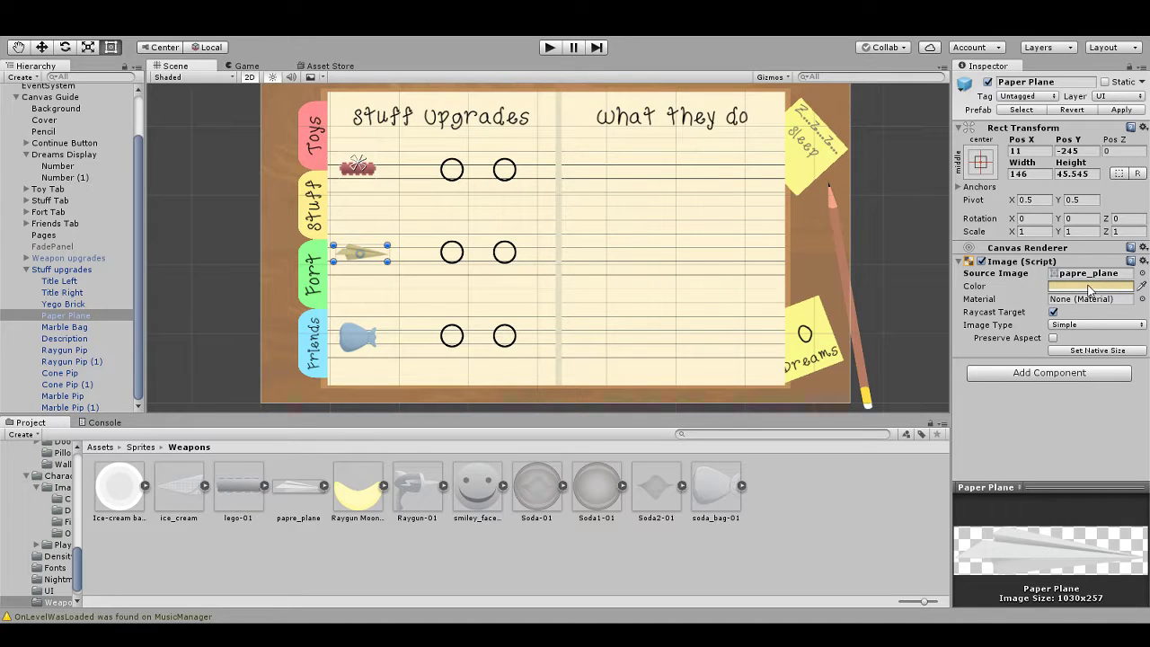
# Step: Rename the Marble Bag object as Smiley and swap its image for the smiley_face-01 sprite tinted yellow
pyautogui.click(83, 329)
pyautogui.click(1043, 82)
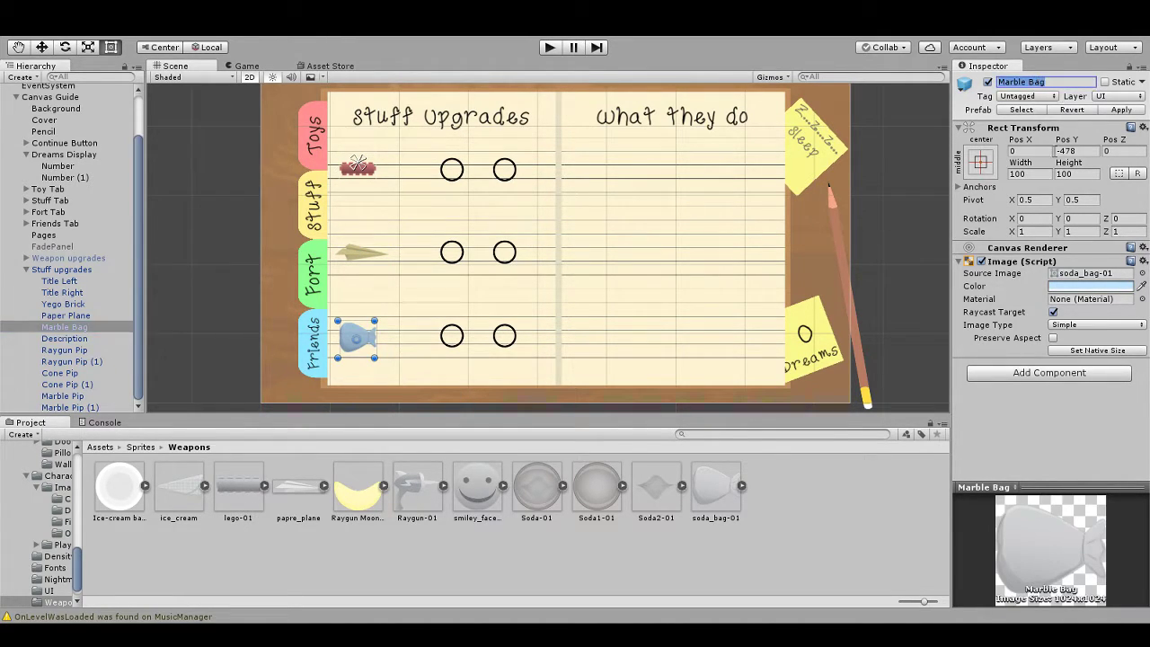
pyautogui.write('Smiley Face')
pyautogui.press('Return')
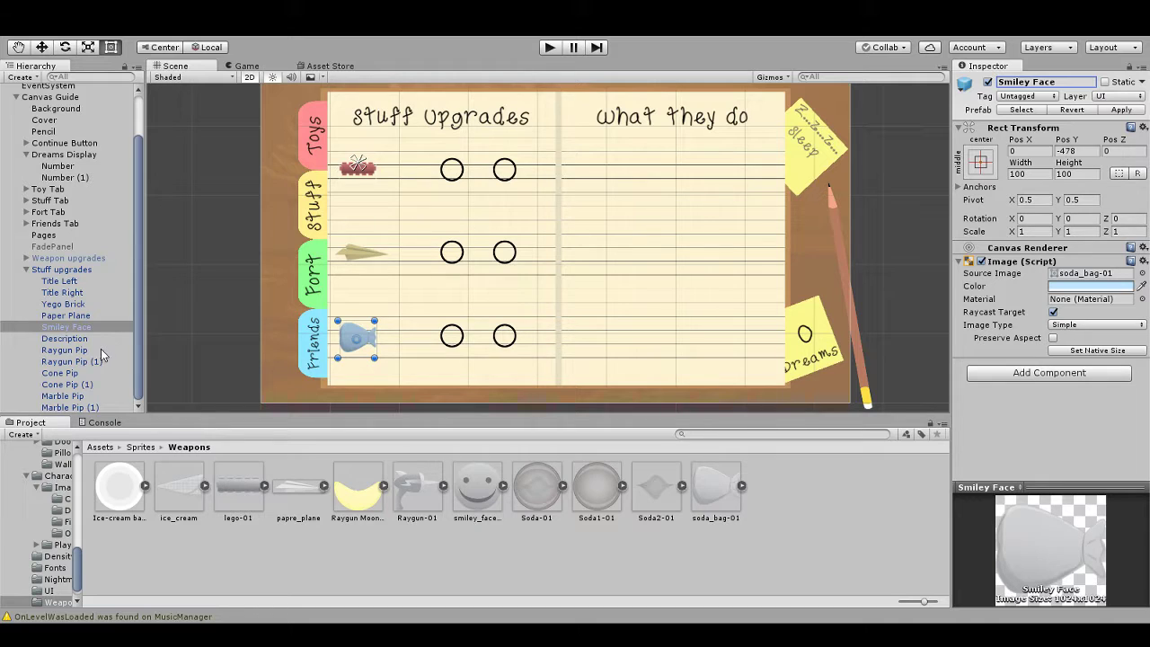
pyautogui.moveTo(387, 355); pyautogui.dragTo(398, 338)
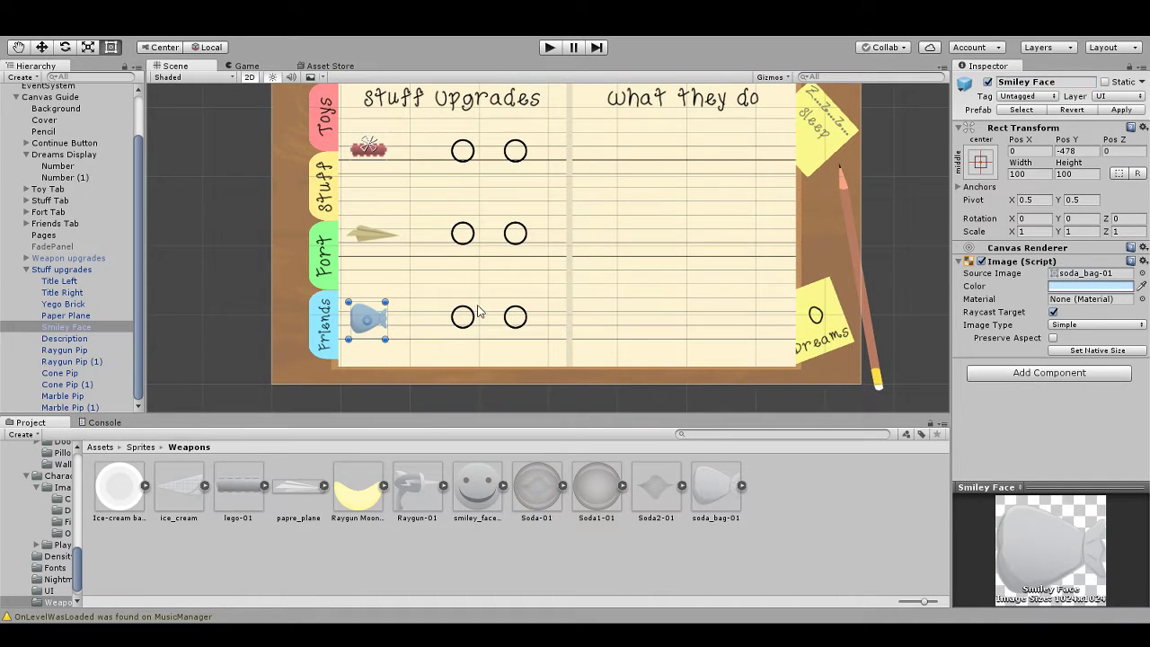
pyautogui.click(1071, 81)
pyautogui.press('BackSpace')
pyautogui.press('BackSpace')
pyautogui.press('Return')
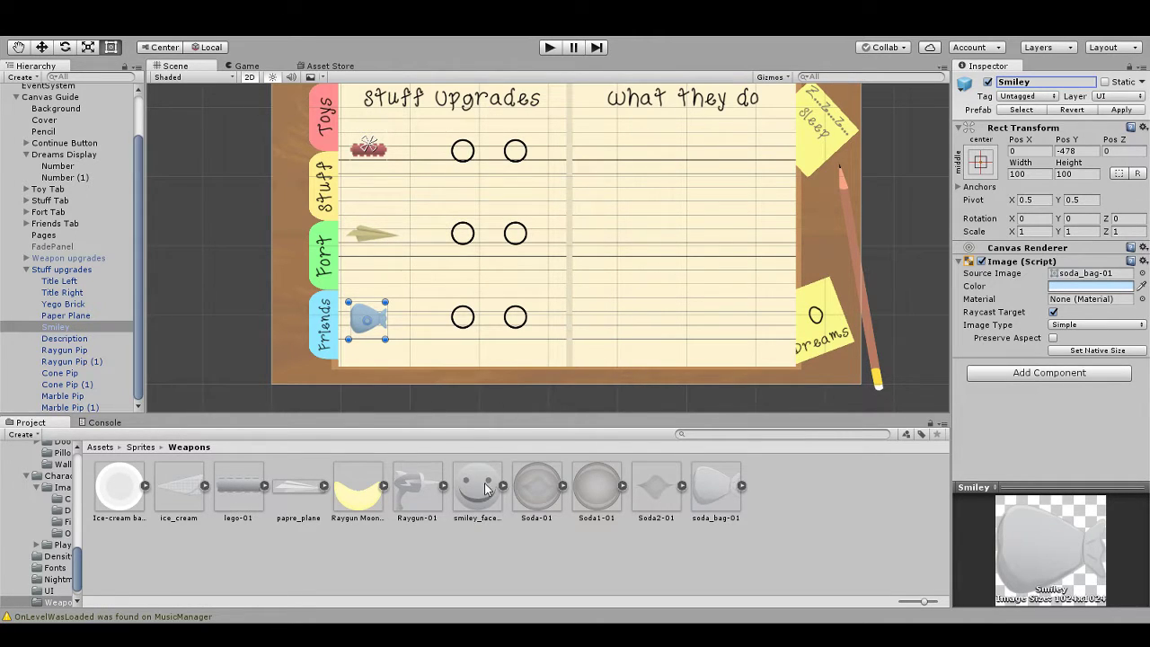
pyautogui.moveTo(1042, 126); pyautogui.dragTo(1083, 282)
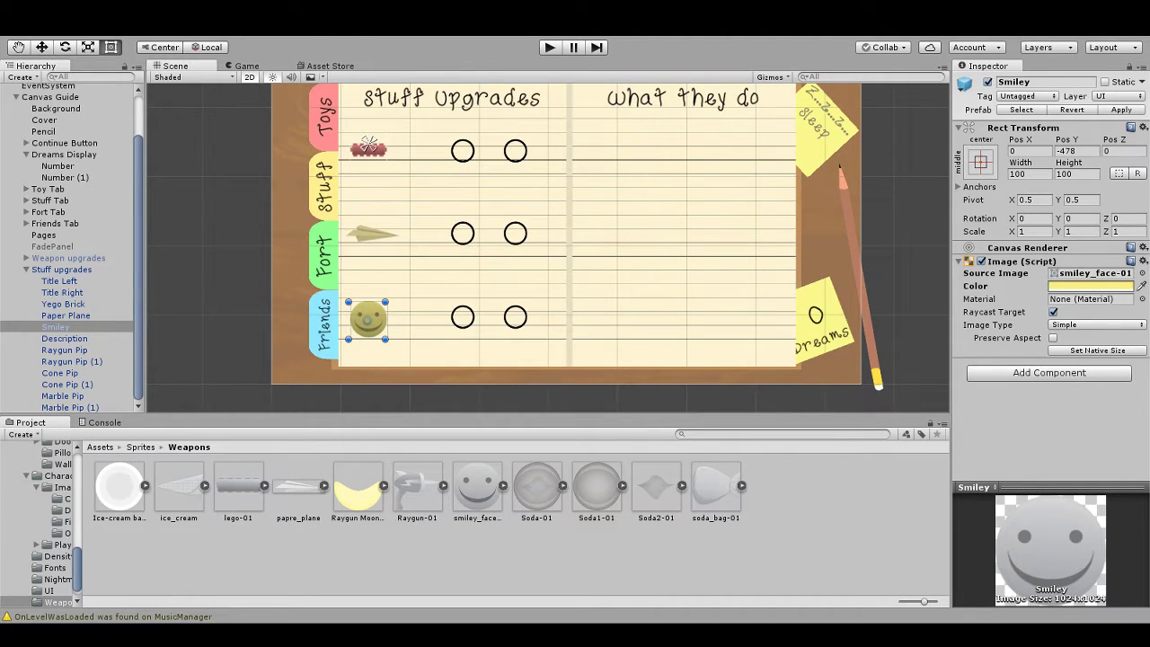
# Step: Recolor the Paper Plane image to a pale bluish white
pyautogui.click(92, 317)
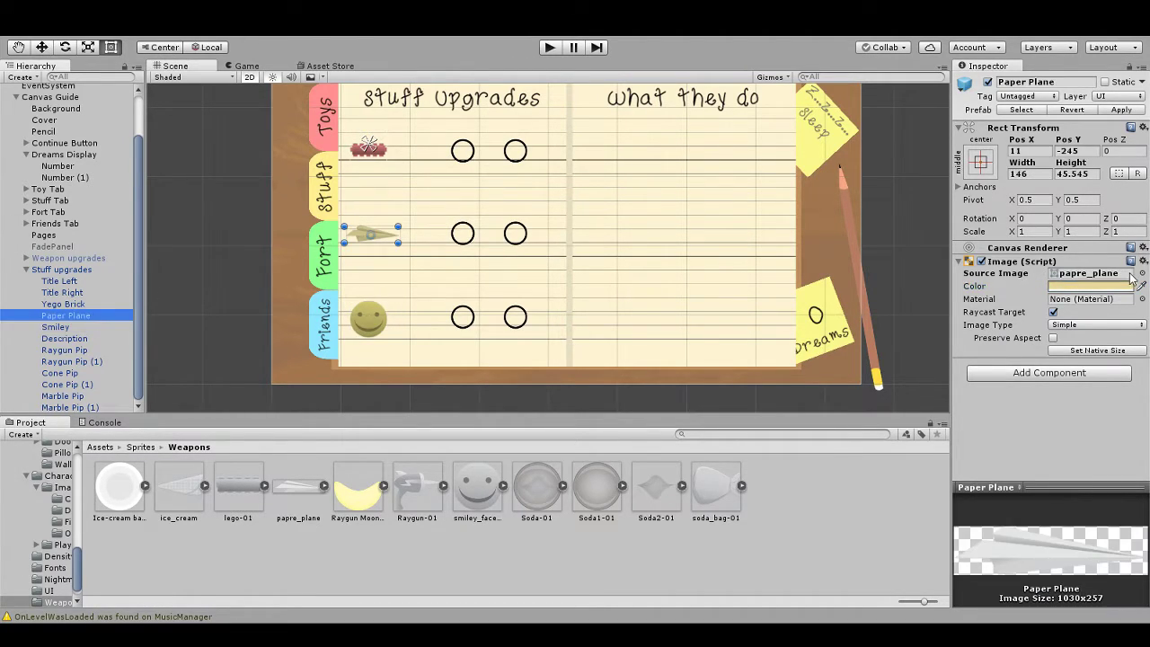
pyautogui.click(1097, 287)
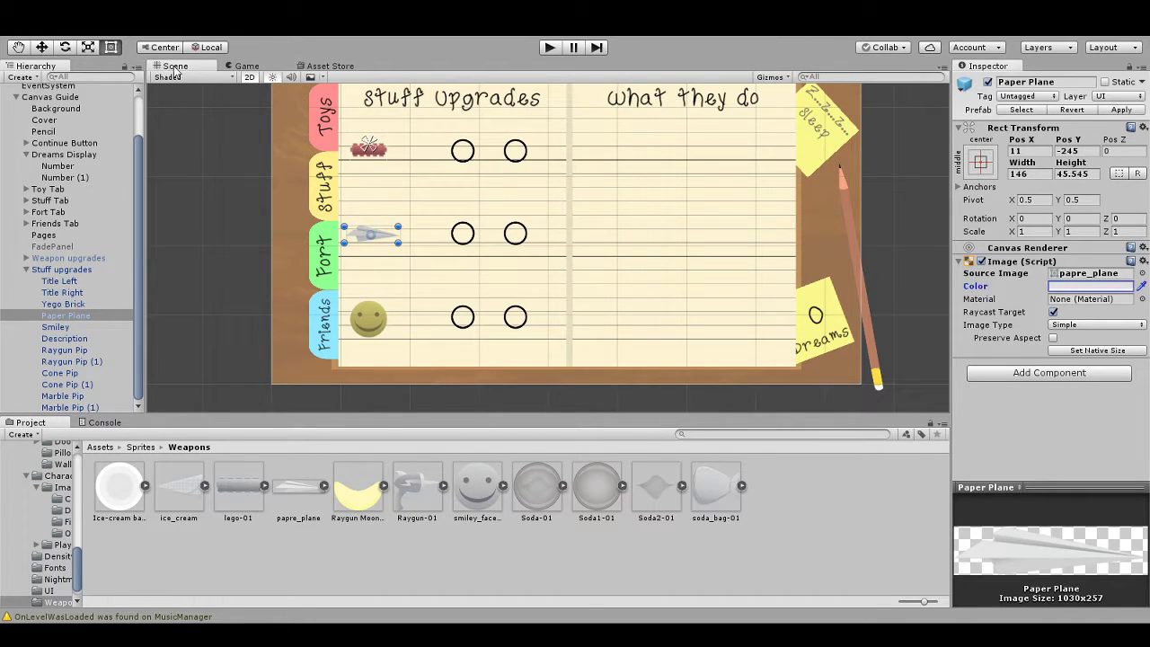
pyautogui.click(211, 255)
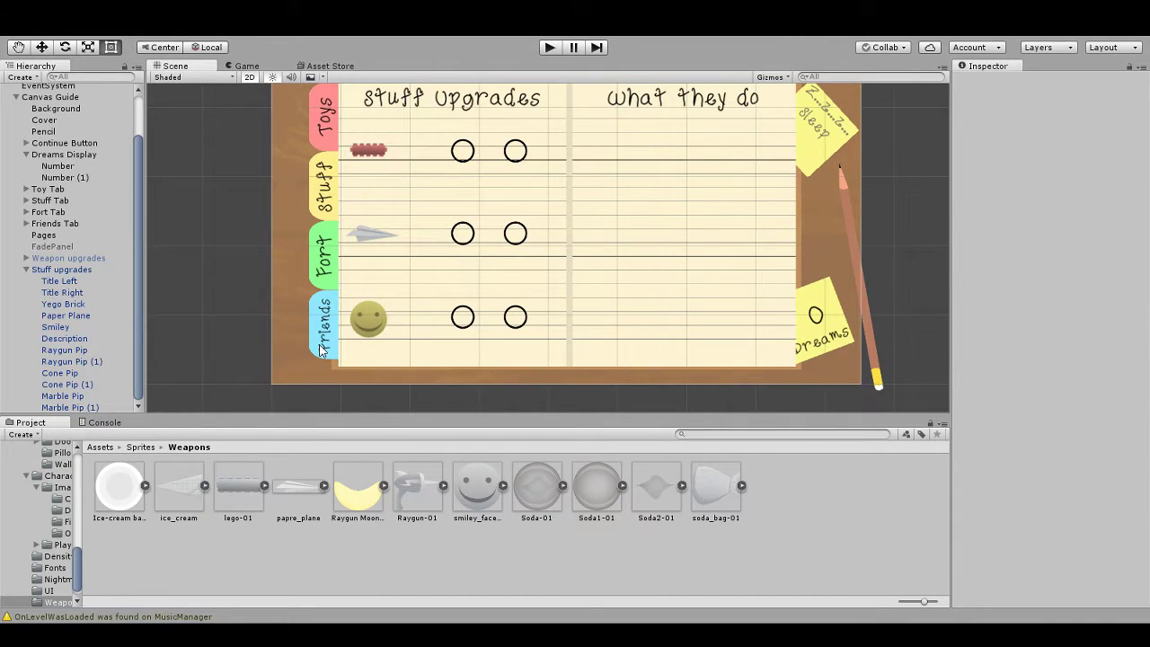
# Step: Nudge the Smiley image slightly upward on its row of the Stuff upgrades page
pyautogui.click(366, 322)
pyautogui.moveTo(366, 323); pyautogui.dragTo(365, 319)
pyautogui.click(207, 334)
# Step: Rename the Yego Brick object as Brick
pyautogui.click(88, 304)
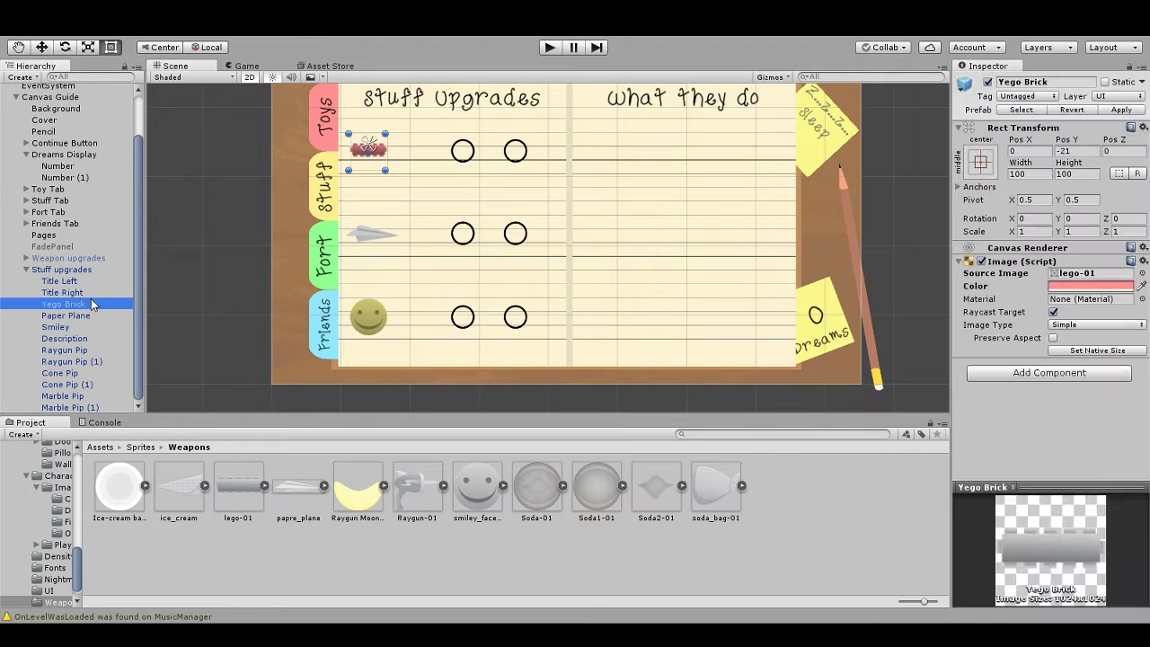
pyautogui.click(1016, 82)
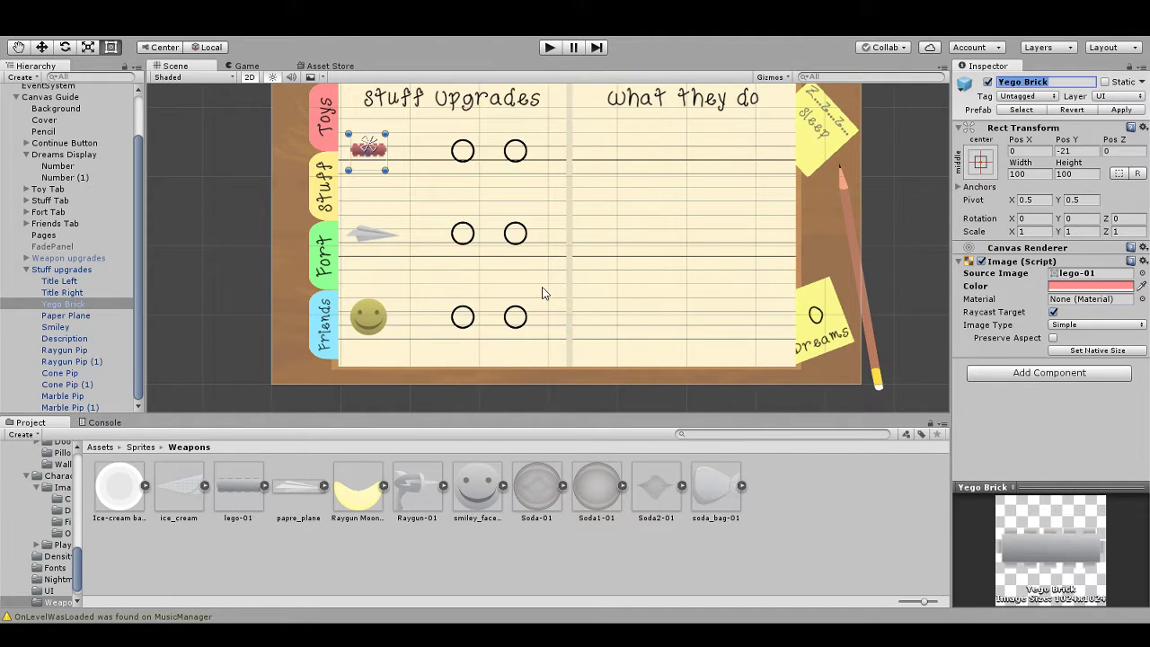
pyautogui.click(1054, 82)
pyautogui.press('BackSpace')
pyautogui.press('BackSpace')
pyautogui.press('BackSpace')
pyautogui.press('BackSpace')
pyautogui.press('BackSpace')
pyautogui.press('BackSpace')
pyautogui.press('BackSpace')
pyautogui.press('BackSpace')
pyautogui.press('BackSpace')
pyautogui.write('Brick')
pyautogui.press('Return')
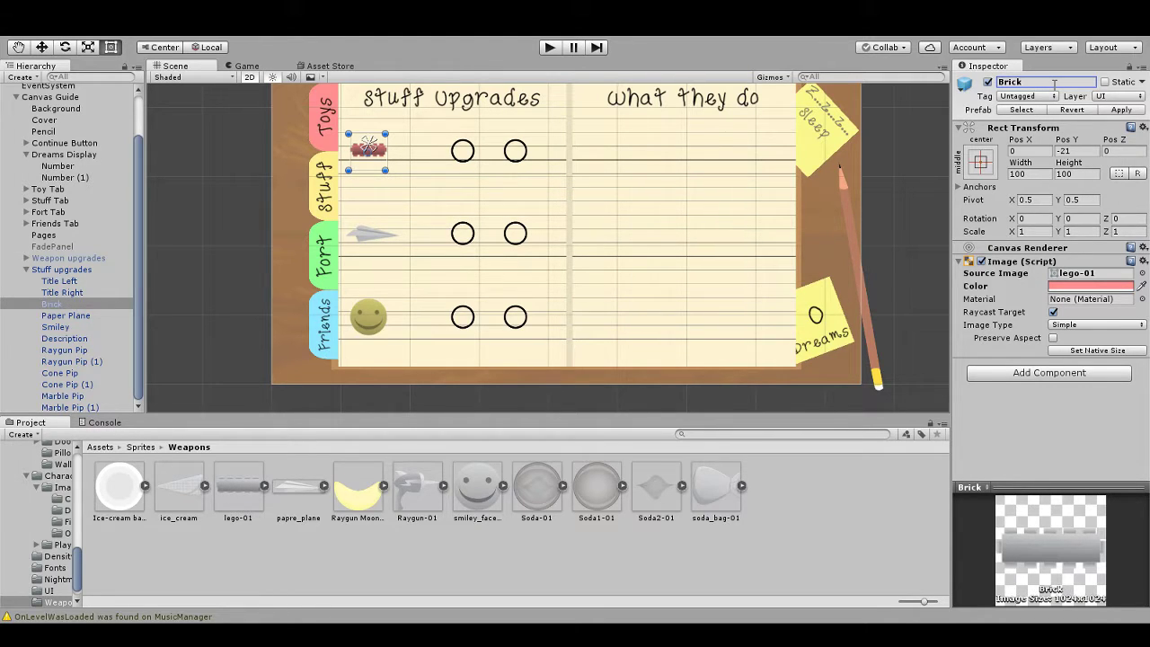
# Step: Rename the two Raygun Pip objects in the Stuff upgrades group as Brick Pip and Brick Pip (1)
pyautogui.click(90, 349)
pyautogui.doubleClick(1025, 82)
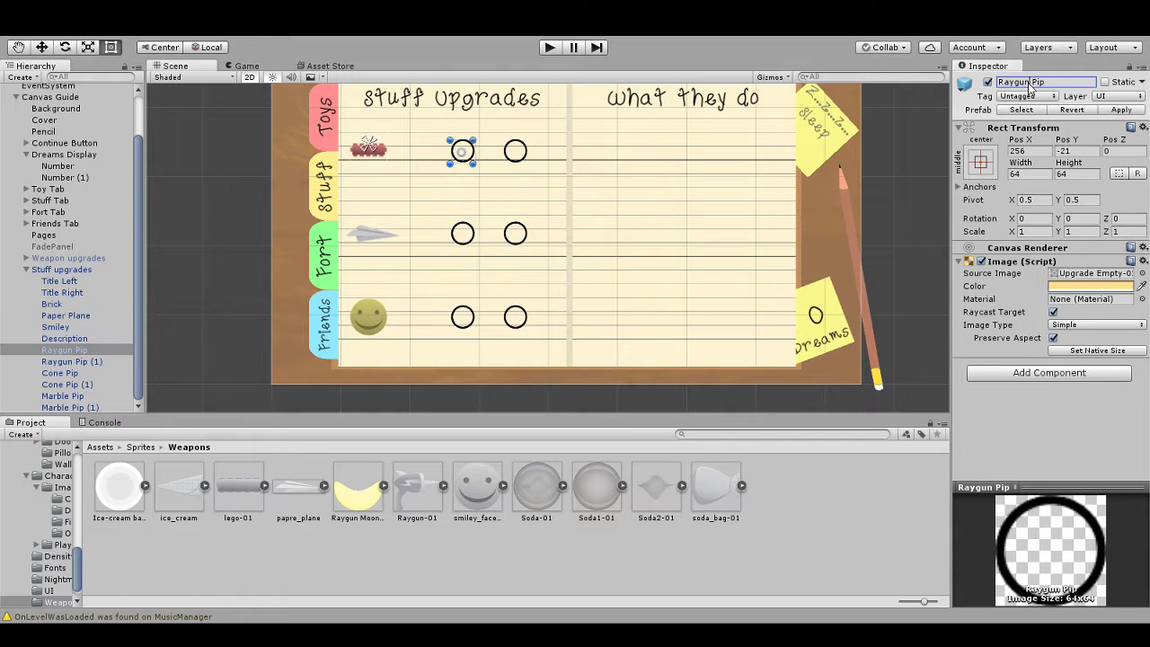
pyautogui.write('Brick')
pyautogui.press('Return')
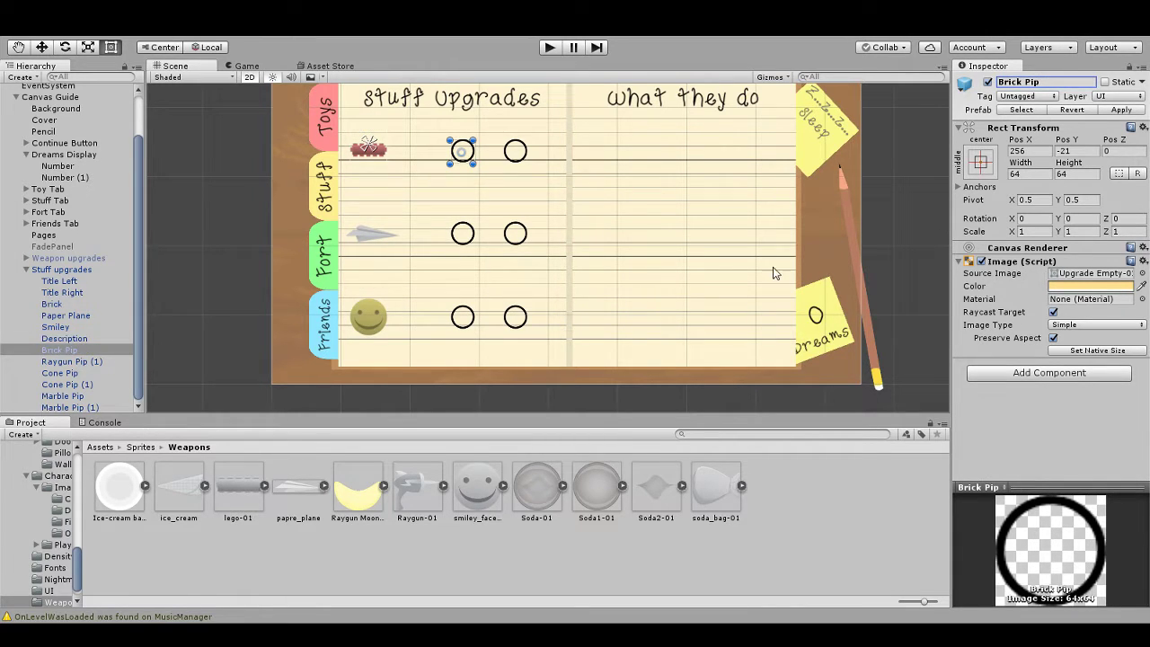
pyautogui.click(77, 361)
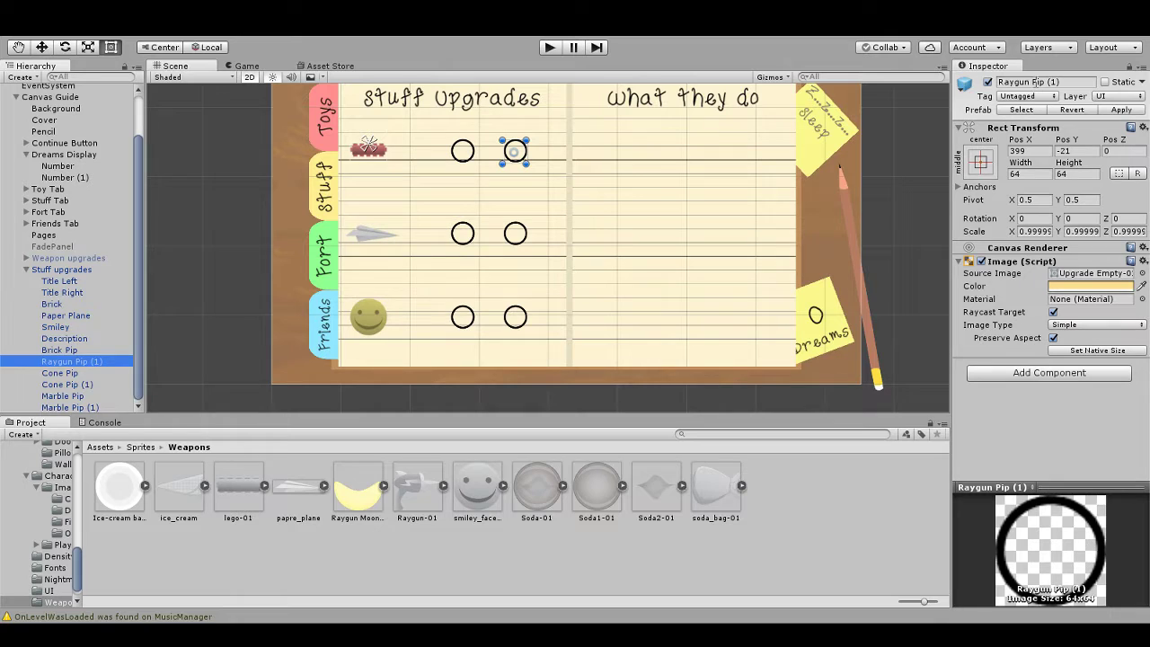
pyautogui.doubleClick(1015, 81)
pyautogui.write('Brick')
pyautogui.press('Return')
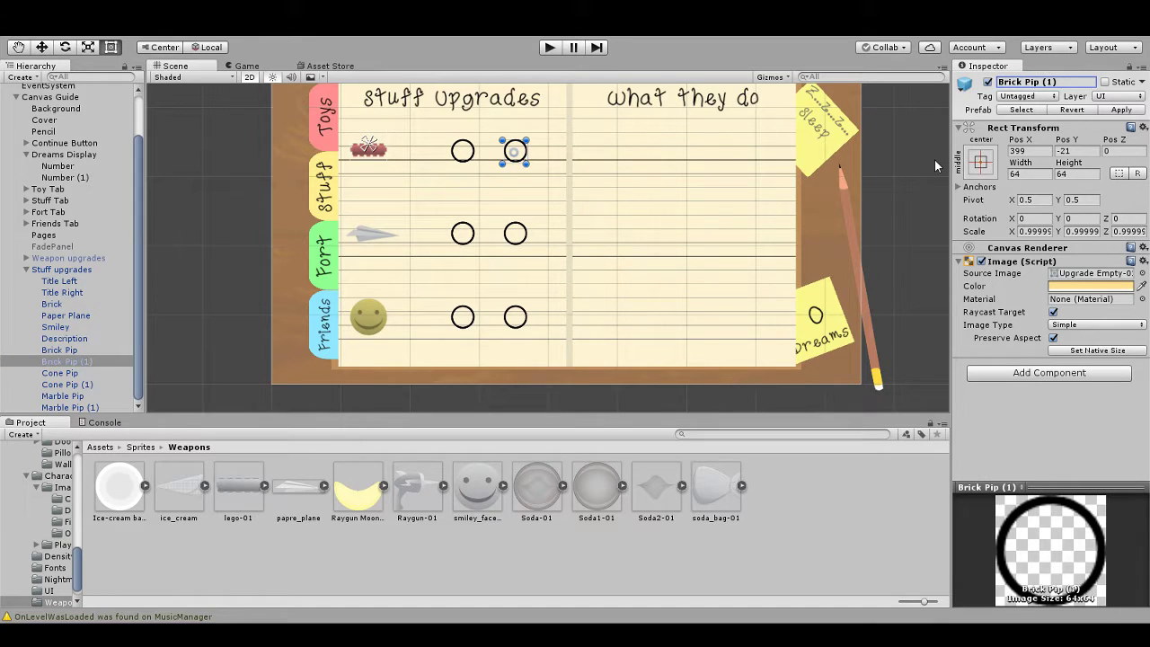
# Step: Rename the Paper Plane object as Plane
pyautogui.click(90, 305)
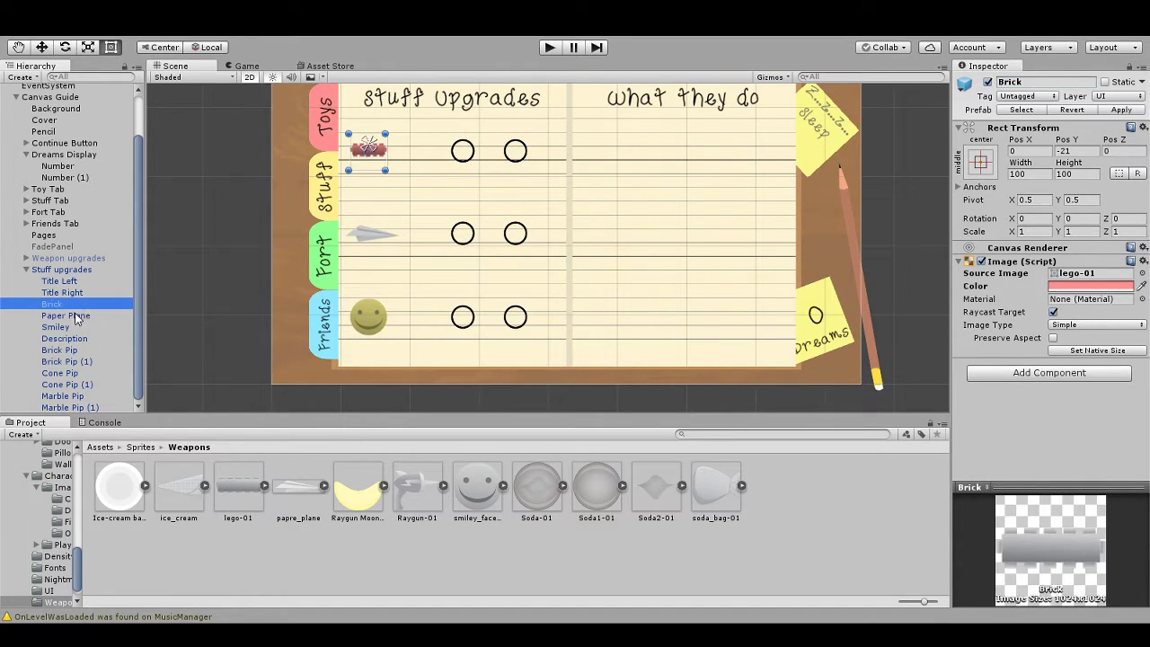
pyautogui.click(77, 316)
pyautogui.click(996, 81)
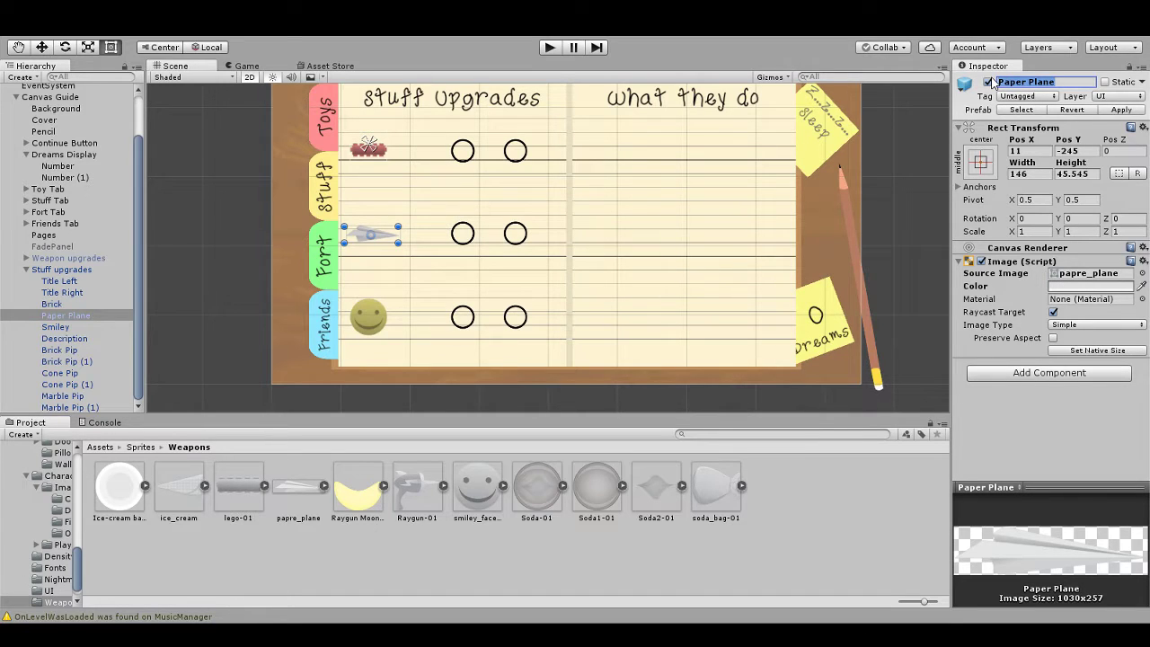
pyautogui.write('Plane')
pyautogui.press('Return')
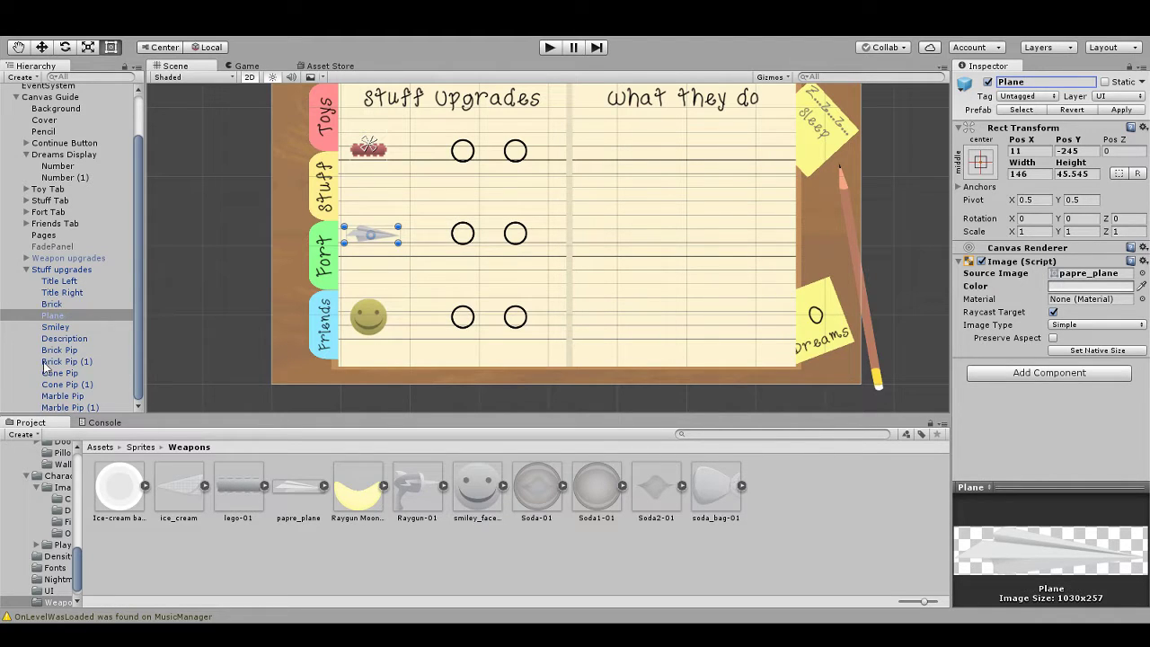
# Step: Rename the two Cone Pip objects in the Stuff upgrades group as Plane Pip and Plane Pip (1)
pyautogui.click(90, 374)
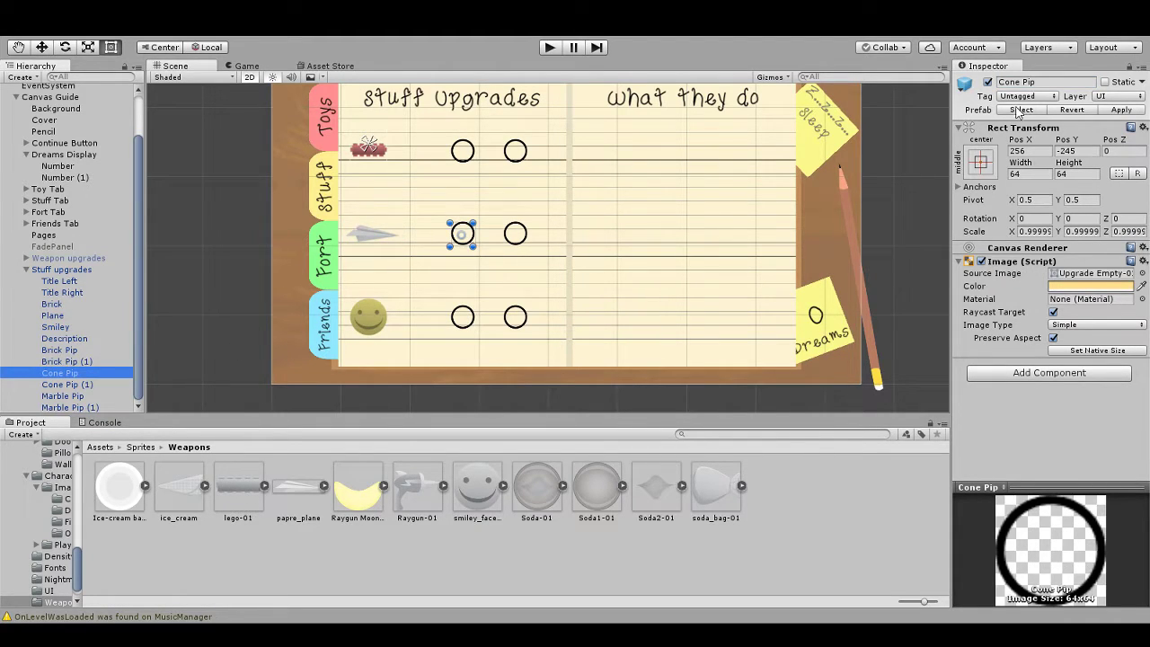
pyautogui.doubleClick(1007, 82)
pyautogui.write('Plane')
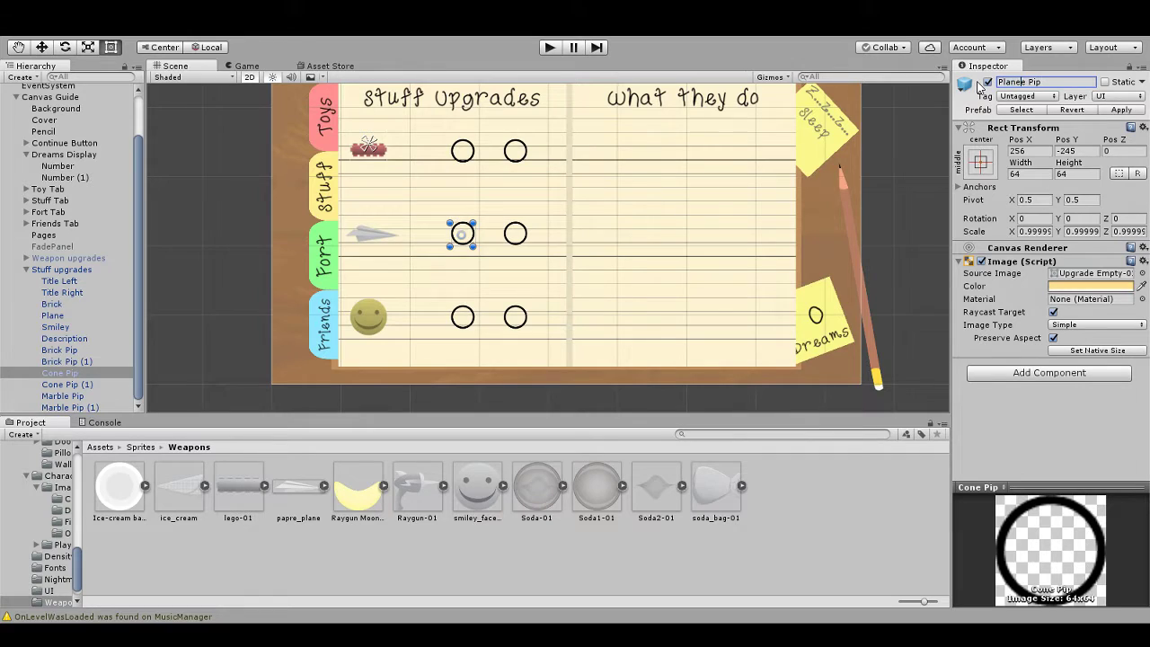
pyautogui.press('Return')
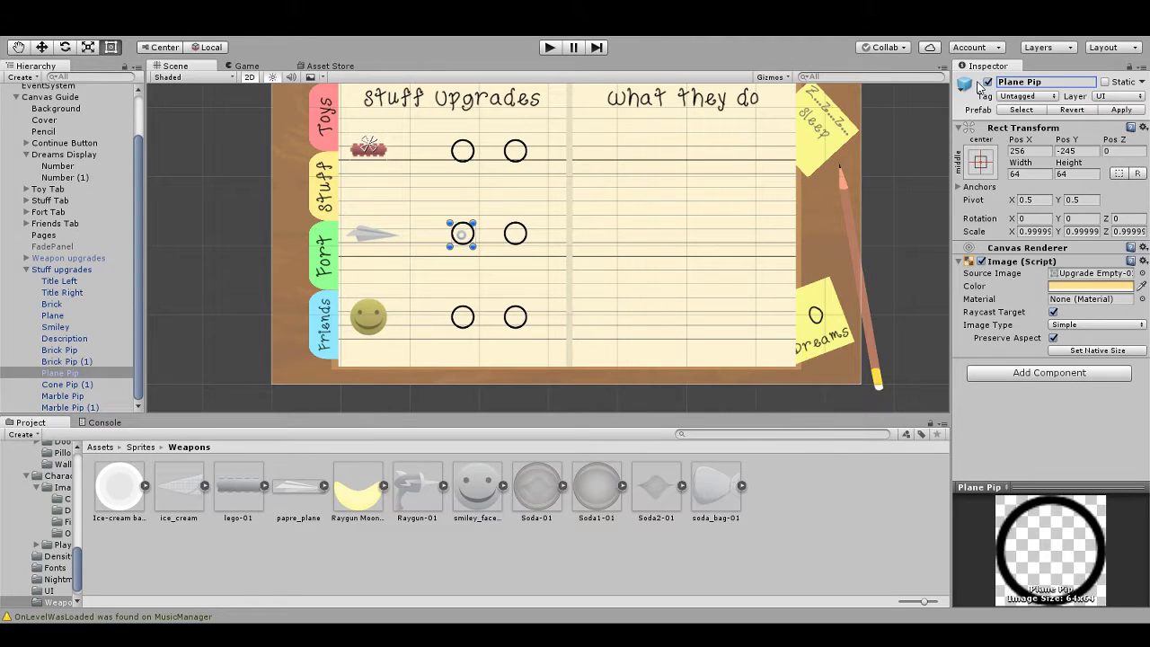
pyautogui.click(60, 386)
pyautogui.doubleClick(1010, 82)
pyautogui.write('Plane')
pyautogui.press('Return')
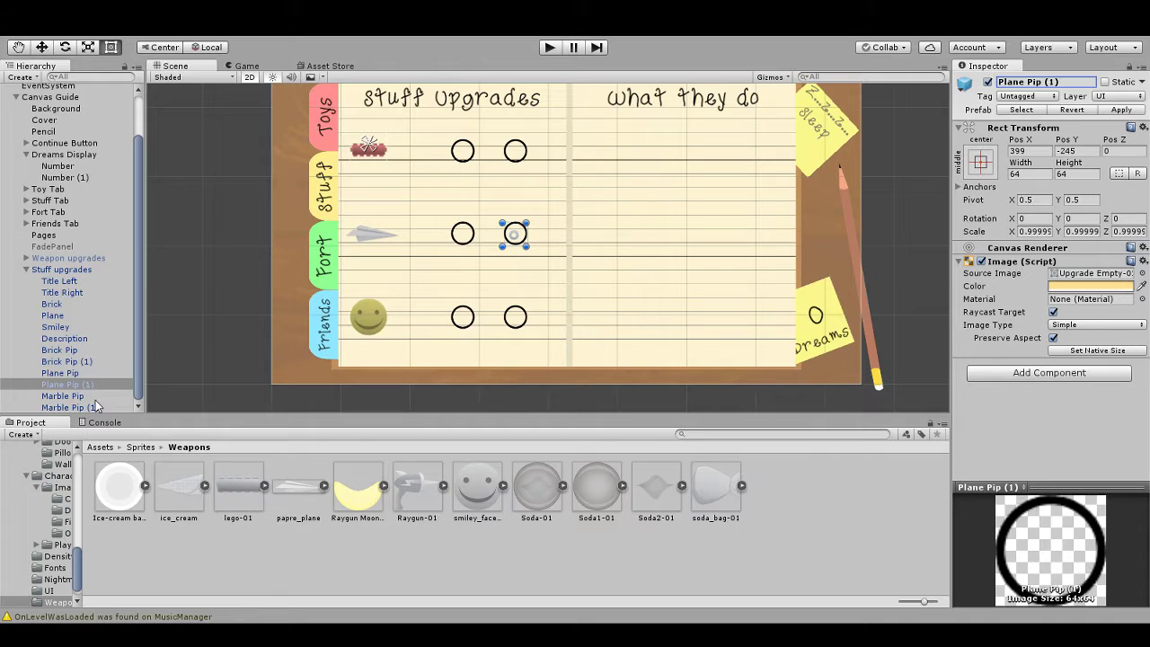
# Step: Rename the two Marble Pip objects in the Stuff upgrades group as Smiley Pip and Smiley Pip (1), reusing the Smiley object's name
pyautogui.click(55, 327)
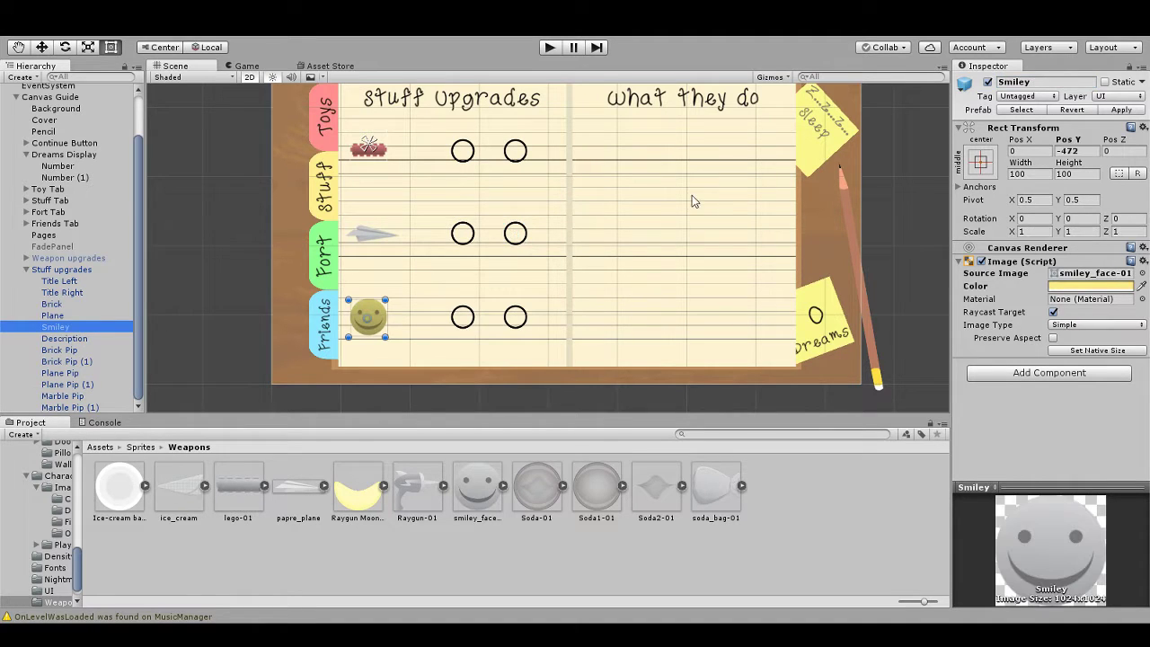
pyautogui.click(1042, 81)
pyautogui.hotkey('ctrl', 'c')
pyautogui.click(88, 395)
pyautogui.doubleClick(1010, 82)
pyautogui.hotkey('ctrl', 'v')
pyautogui.press('Return')
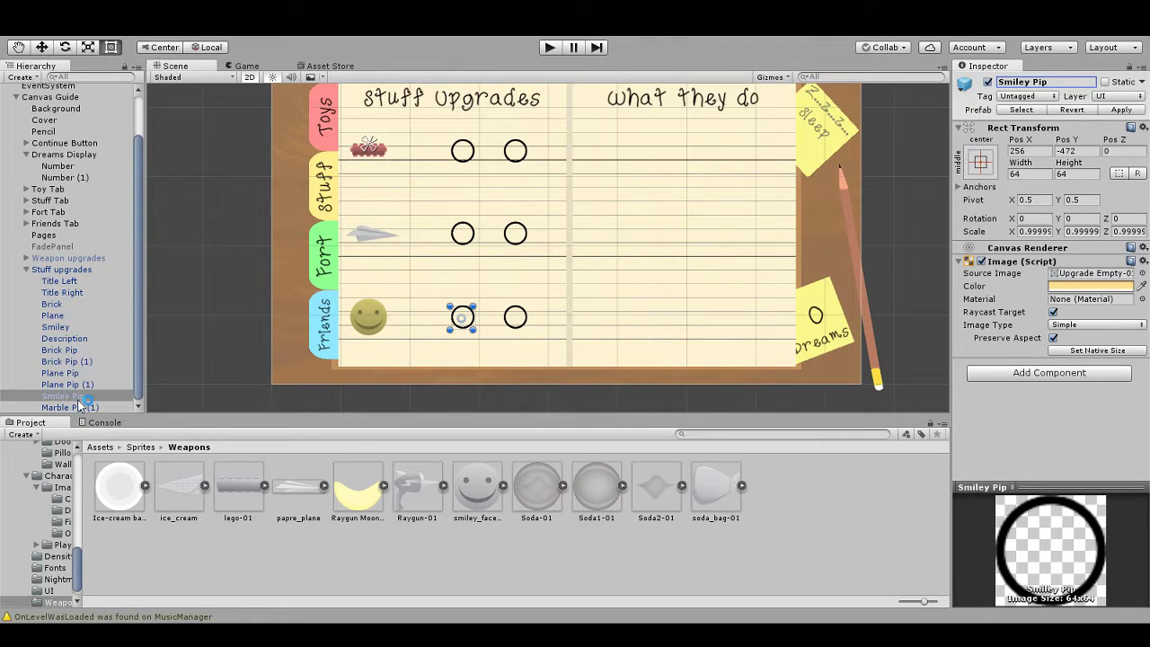
pyautogui.click(108, 406)
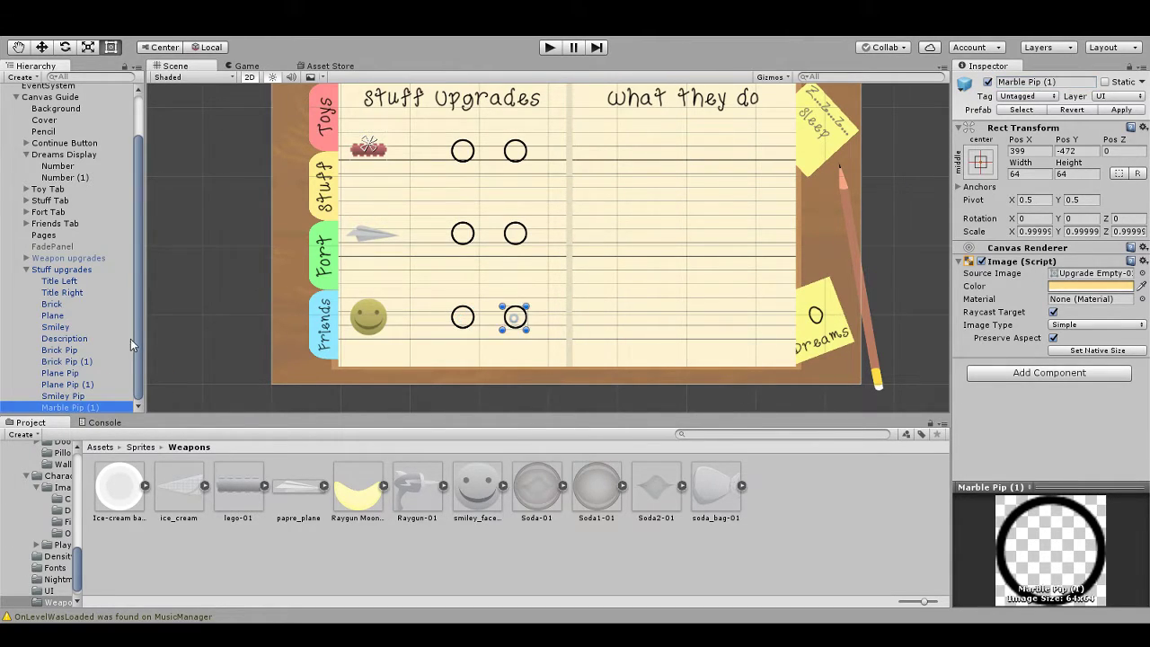
pyautogui.doubleClick(1015, 81)
pyautogui.hotkey('ctrl', 'v')
pyautogui.press('Return')
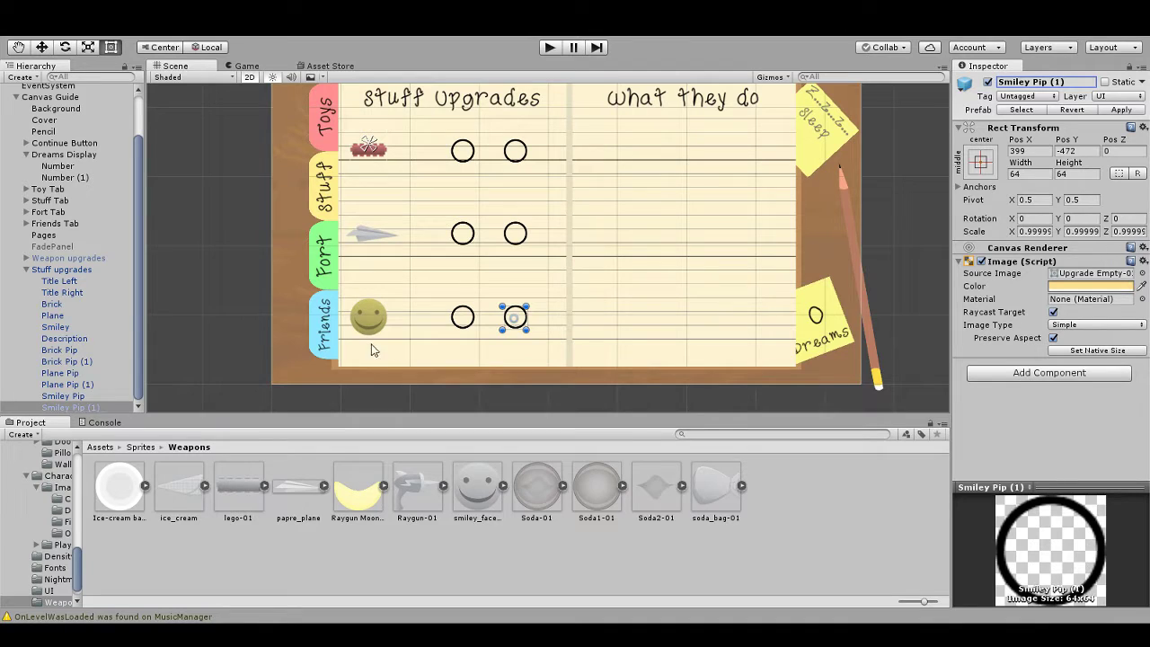
# Step: Duplicate the Stuff upgrades group and rename the copy as Fort upgrades
pyautogui.click(36, 270)
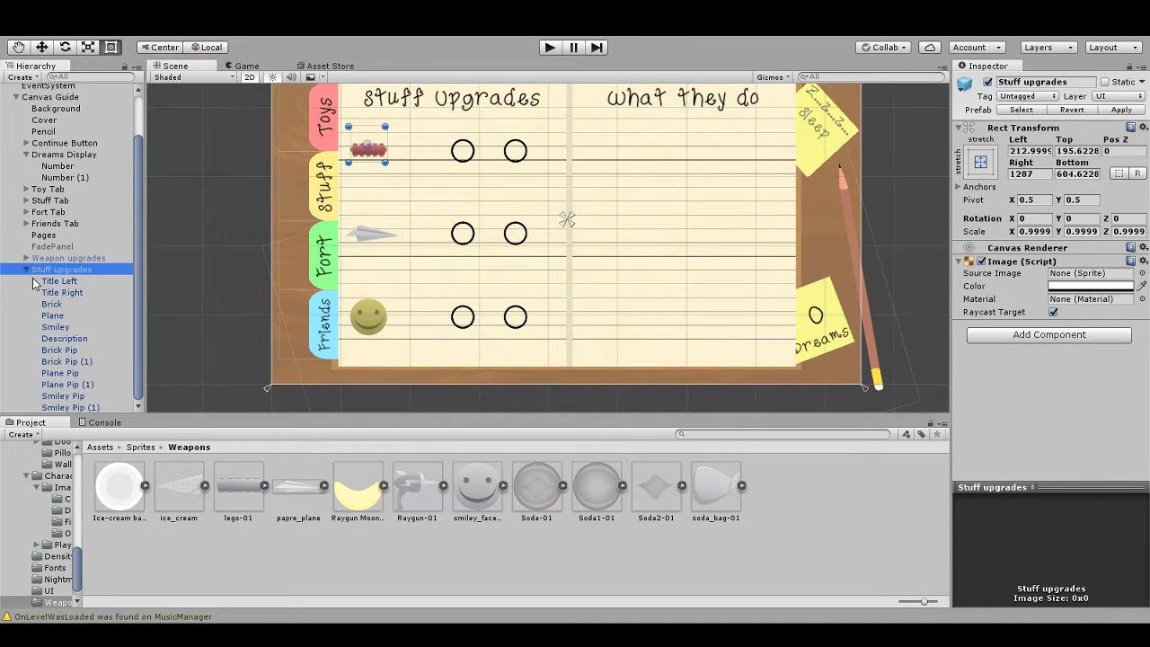
pyautogui.click(26, 270)
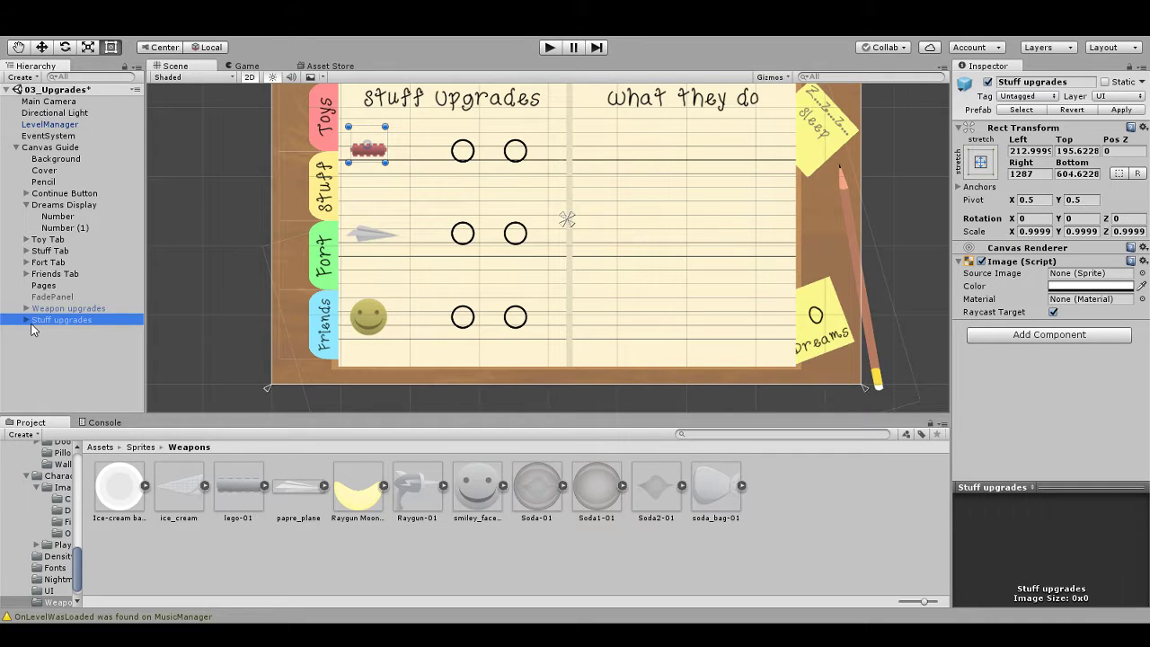
pyautogui.hotkey('ctrl', 'd')
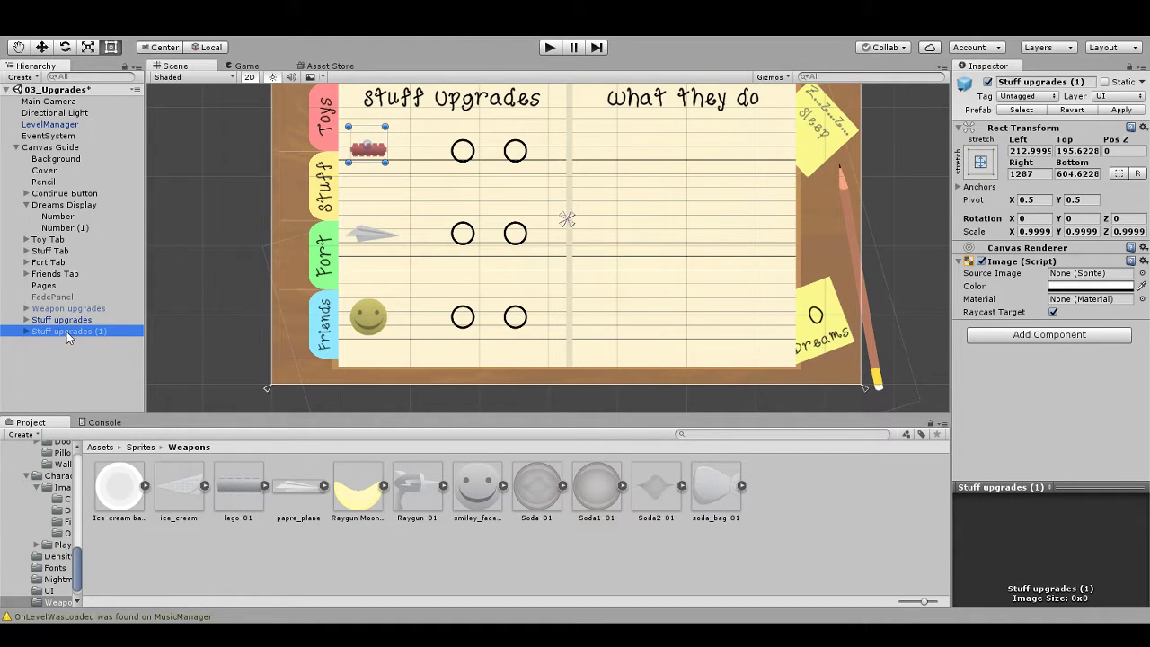
pyautogui.click(1025, 83)
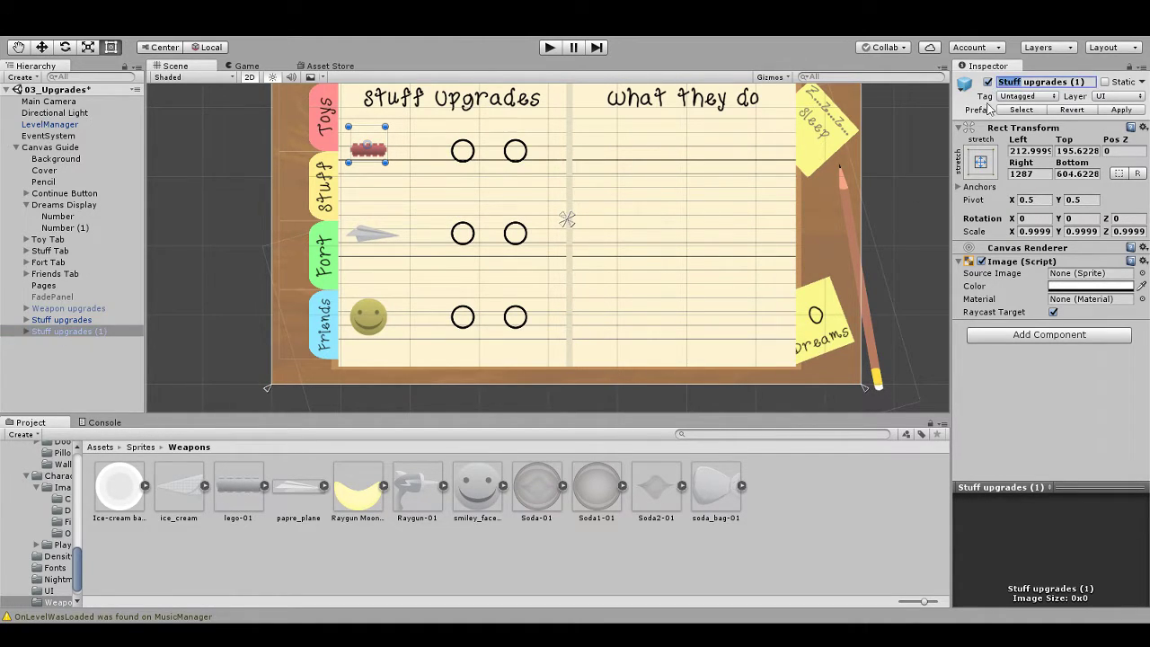
pyautogui.write('Fort')
pyautogui.press('BackSpace')
pyautogui.press('BackSpace')
pyautogui.press('Return')
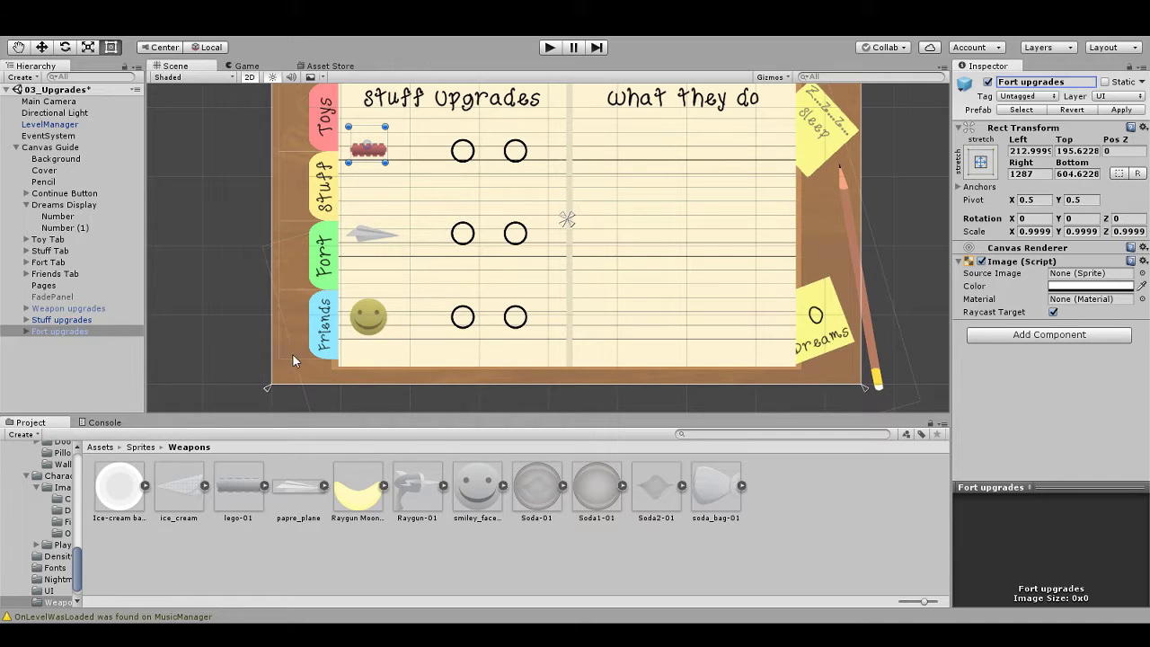
# Step: Duplicate the Friends Tab and place the copy directly after the original in the Canvas Guide hierarchy, before Pages
pyautogui.moveTo(250, 331); pyautogui.dragTo(359, 349)
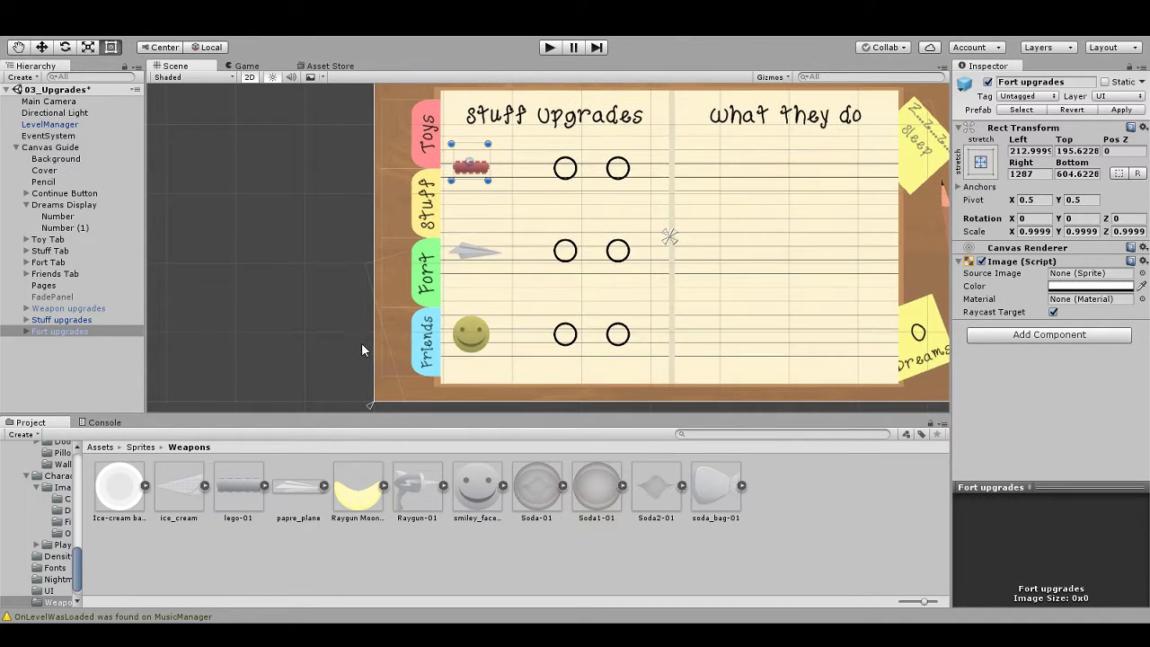
pyautogui.click(428, 341)
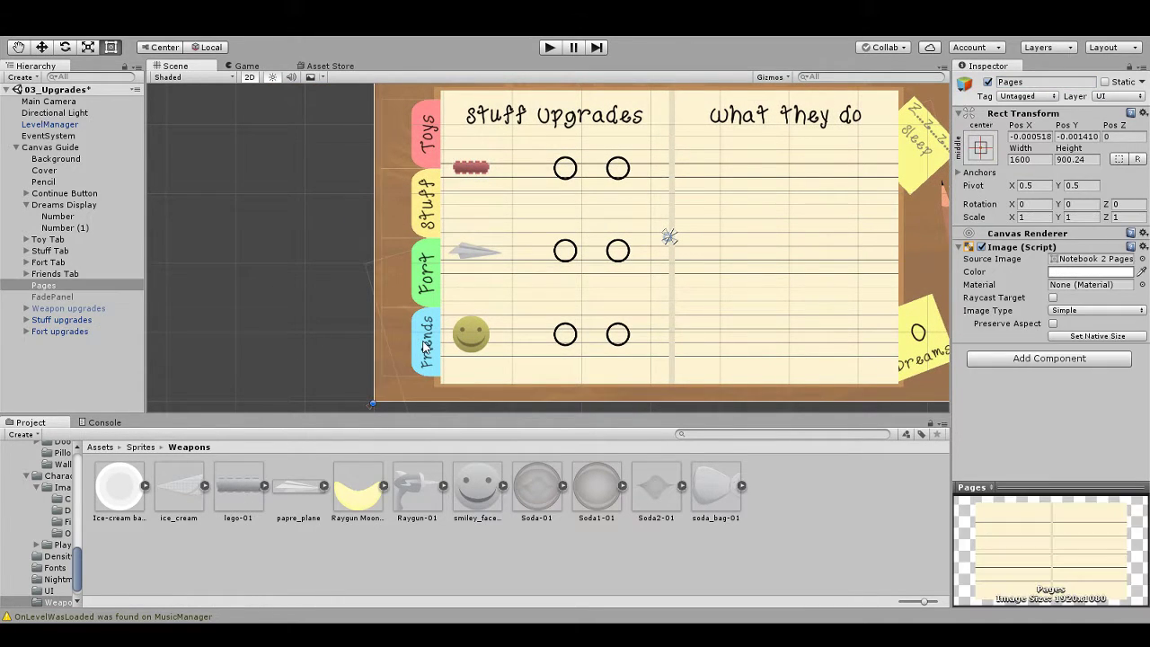
pyautogui.click(68, 273)
pyautogui.hotkey('ctrl', 'd')
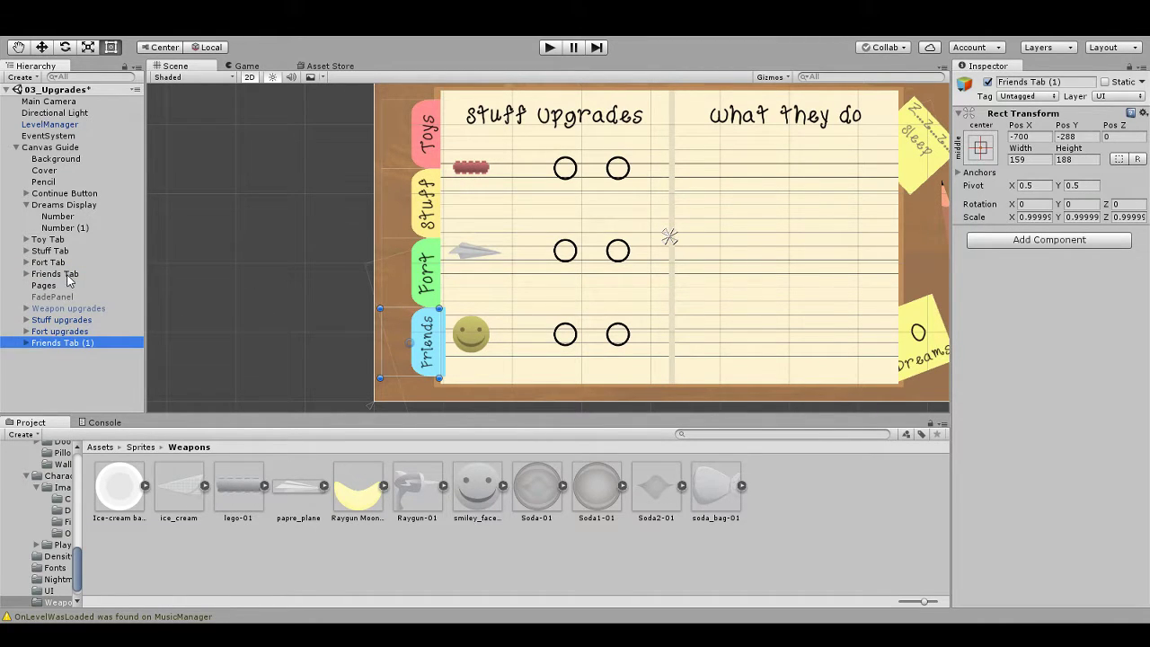
pyautogui.moveTo(68, 338); pyautogui.dragTo(68, 286)
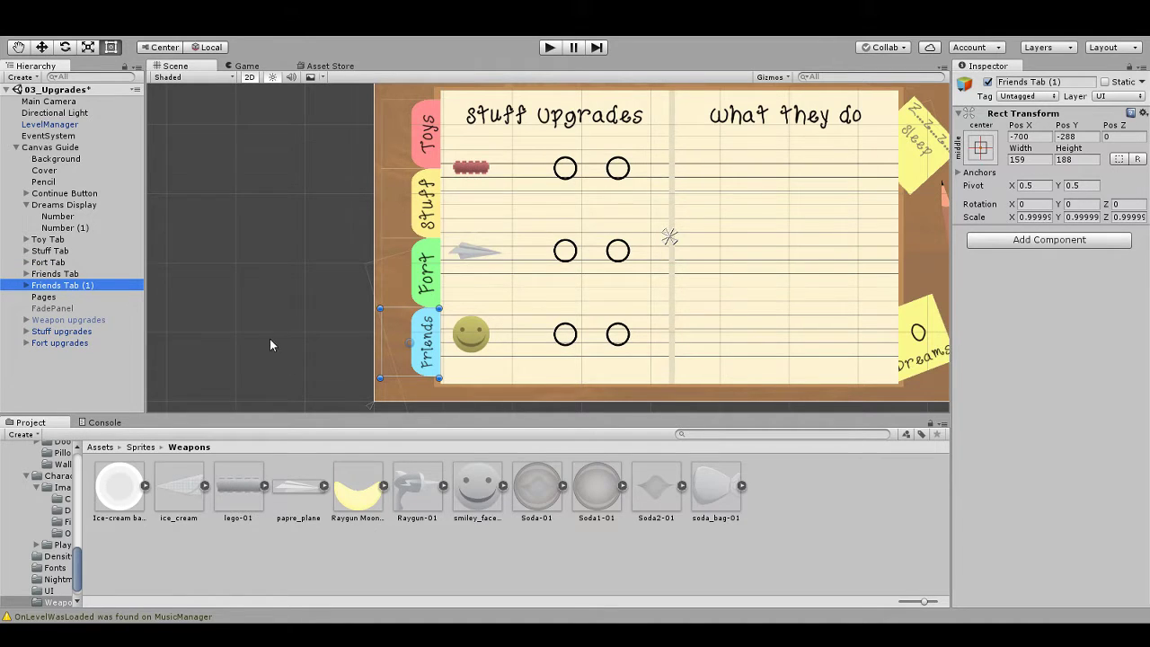
# Step: Shrink the original Toy, Stuff, Fort and Friends tabs together to a height of 153, making room beneath them
pyautogui.scroll(2, 269, 346)
pyautogui.click(72, 274)
pyautogui.keyDown('shift'); pyautogui.click(49, 242); pyautogui.keyUp('shift')
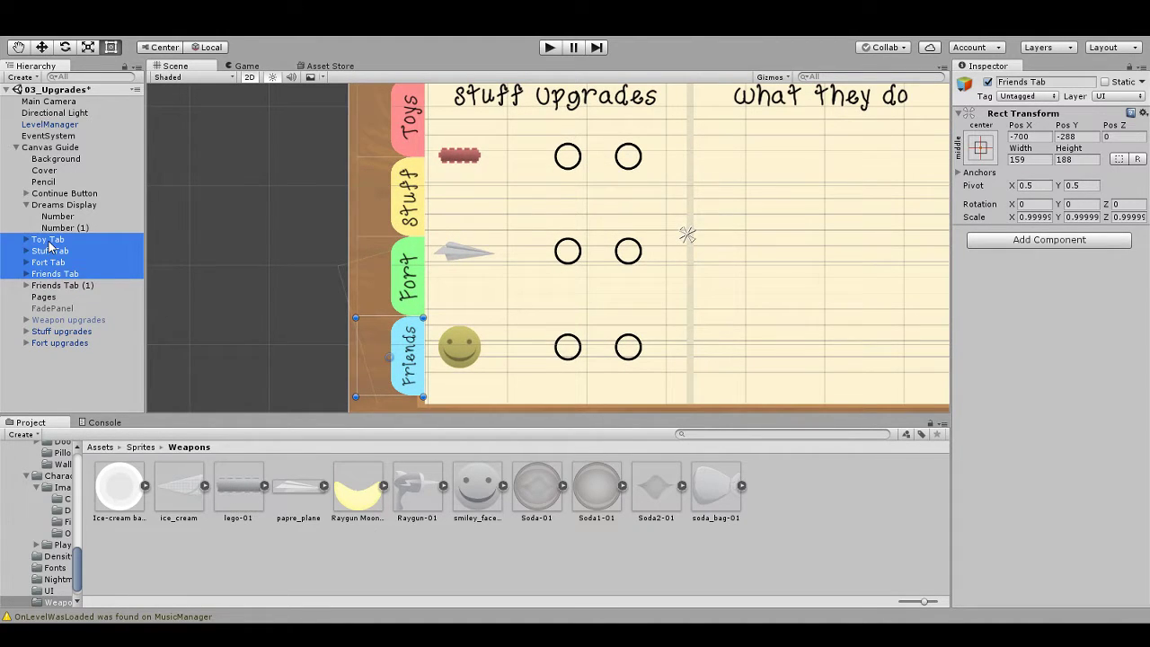
pyautogui.moveTo(386, 396); pyautogui.dragTo(392, 335)
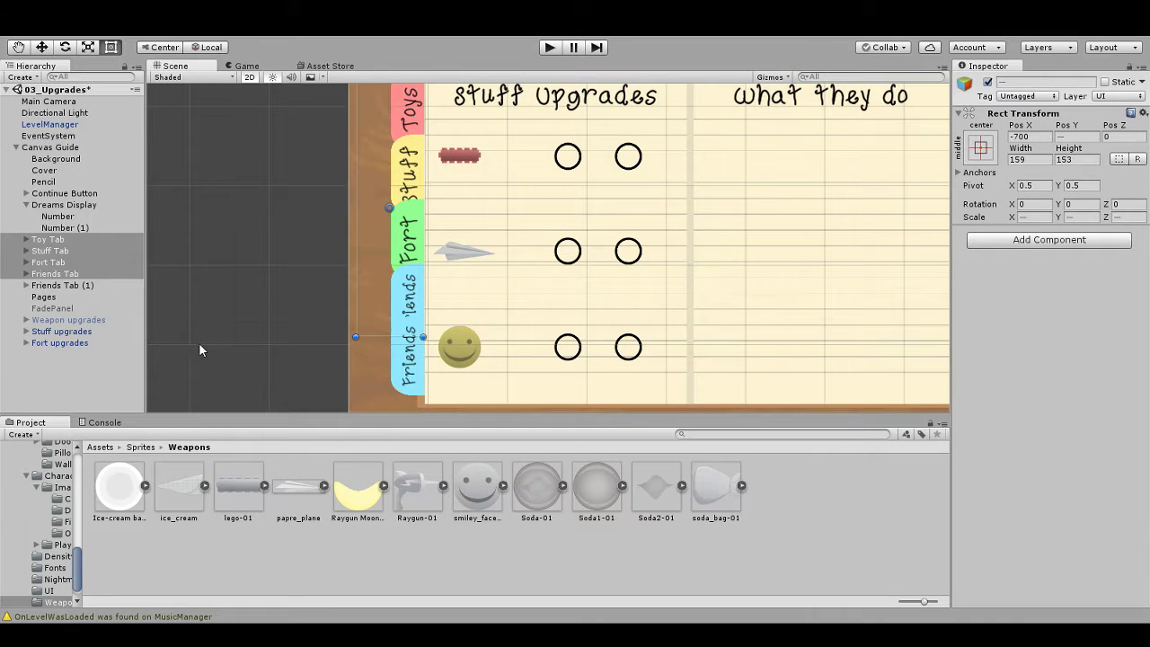
pyautogui.moveTo(281, 241); pyautogui.dragTo(290, 291)
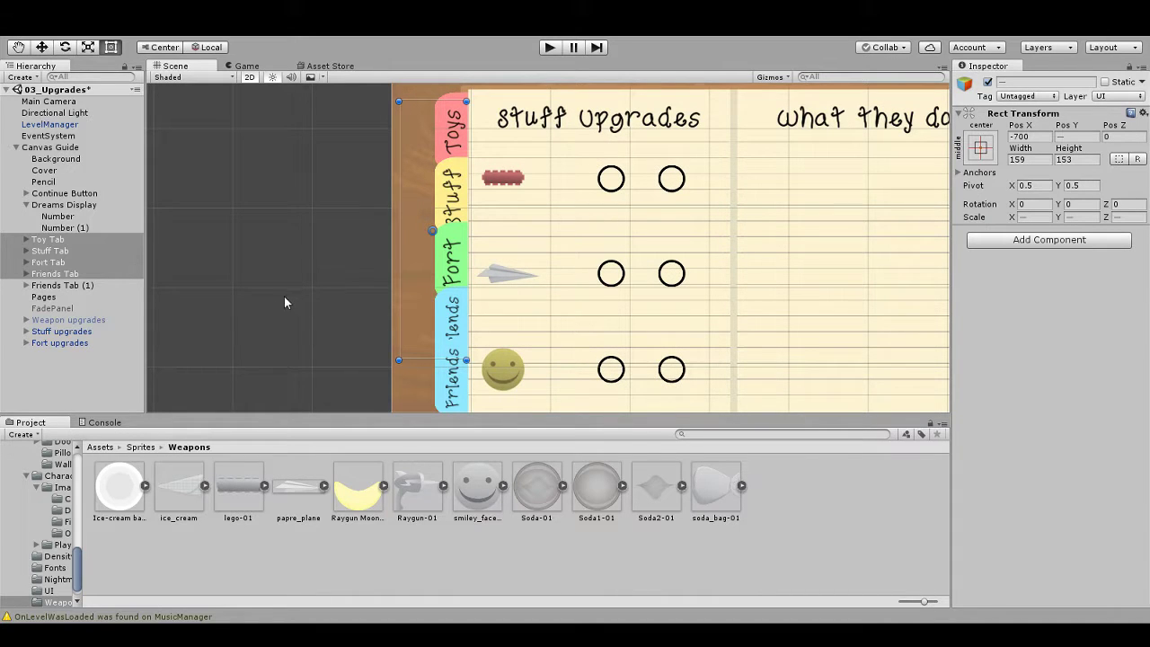
# Step: Recolor the Image of the duplicated Friends Tab (1) to a light violet-blue
pyautogui.click(40, 285)
pyautogui.moveTo(357, 343); pyautogui.dragTo(349, 287)
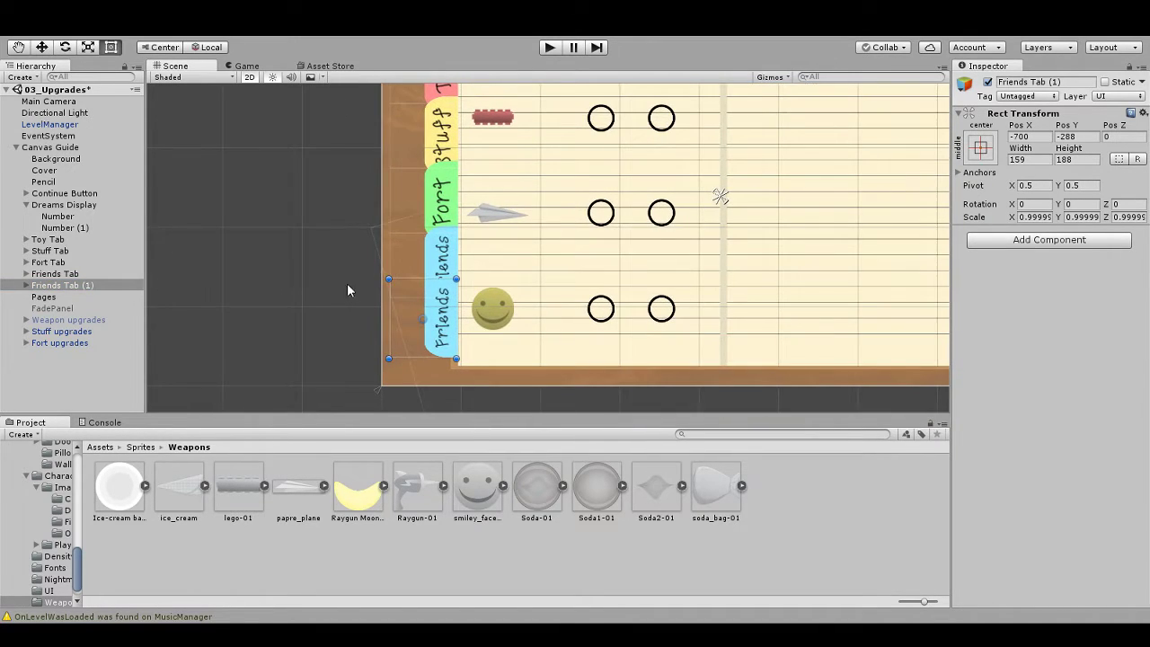
pyautogui.click(25, 285)
pyautogui.click(57, 298)
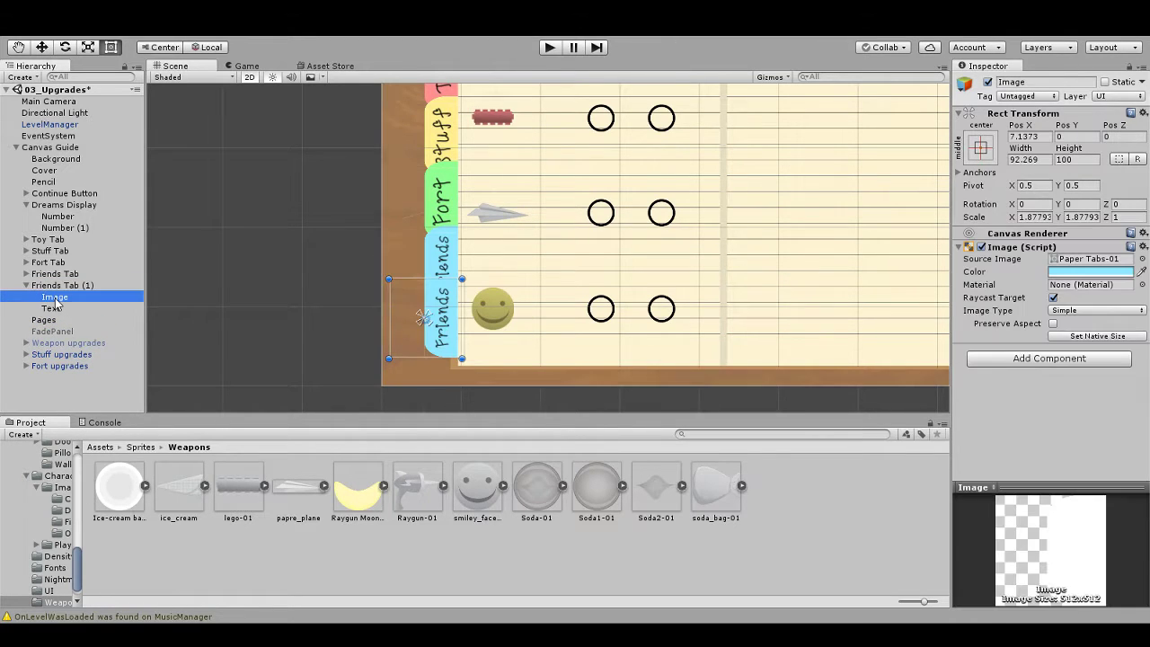
pyautogui.click(1092, 277)
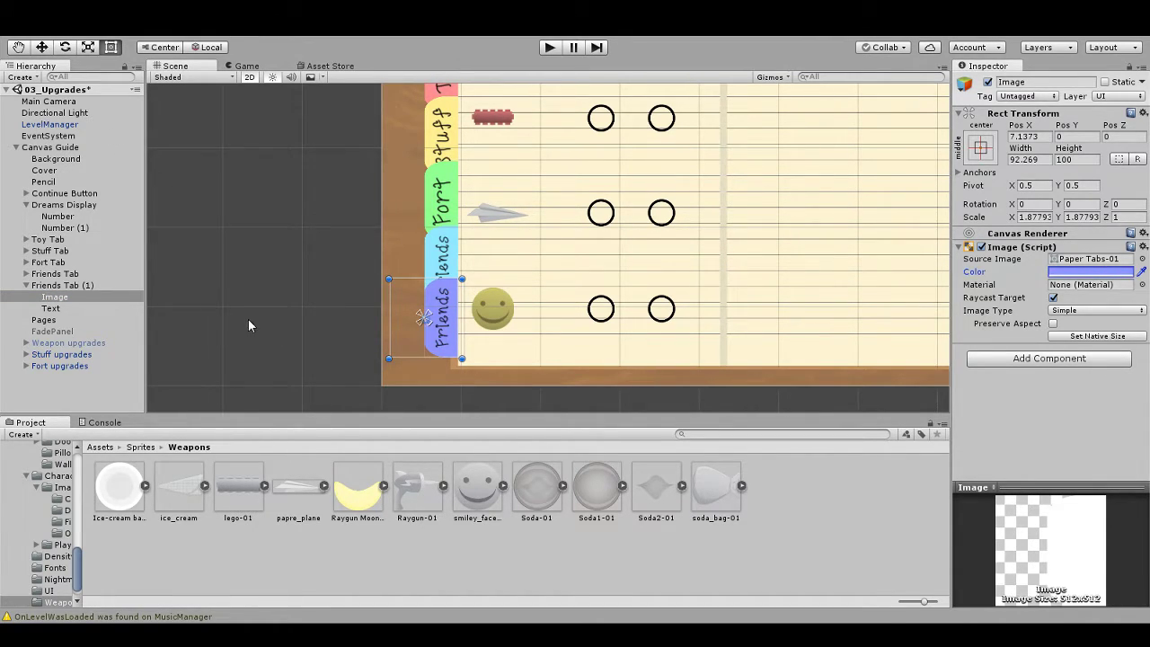
# Step: Trim the Toy Tab's Image at its upper and lower edges to fit the tab, about 81.5 high
pyautogui.moveTo(272, 269); pyautogui.dragTo(264, 326)
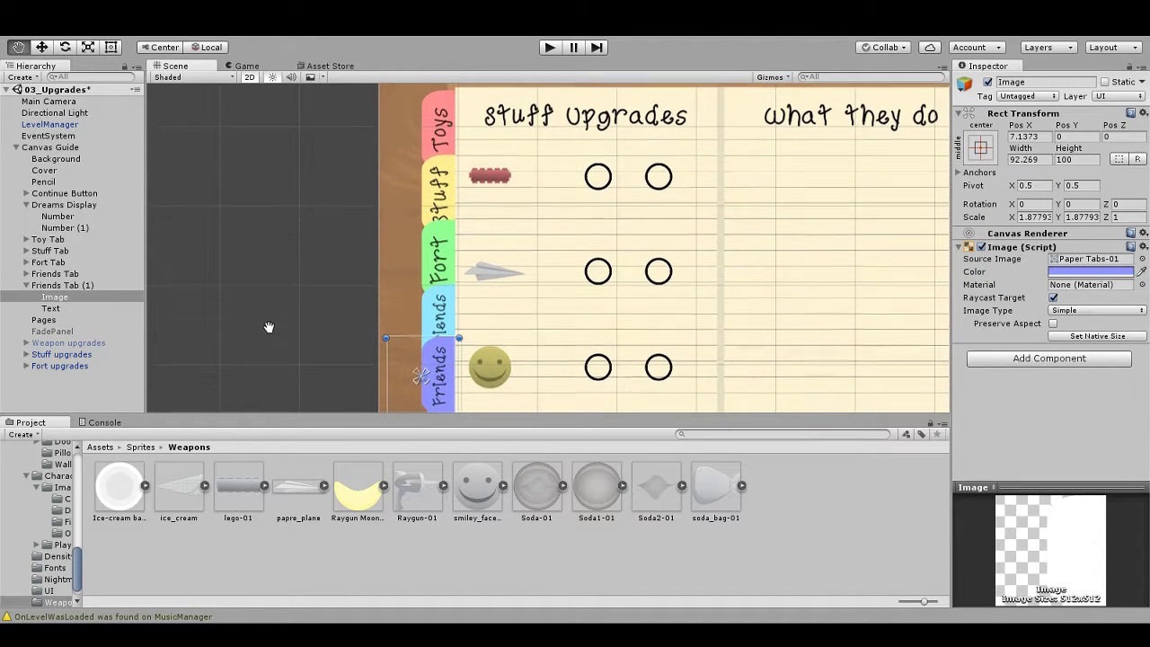
pyautogui.click(26, 239)
pyautogui.click(53, 262)
pyautogui.click(56, 252)
pyautogui.press('f')
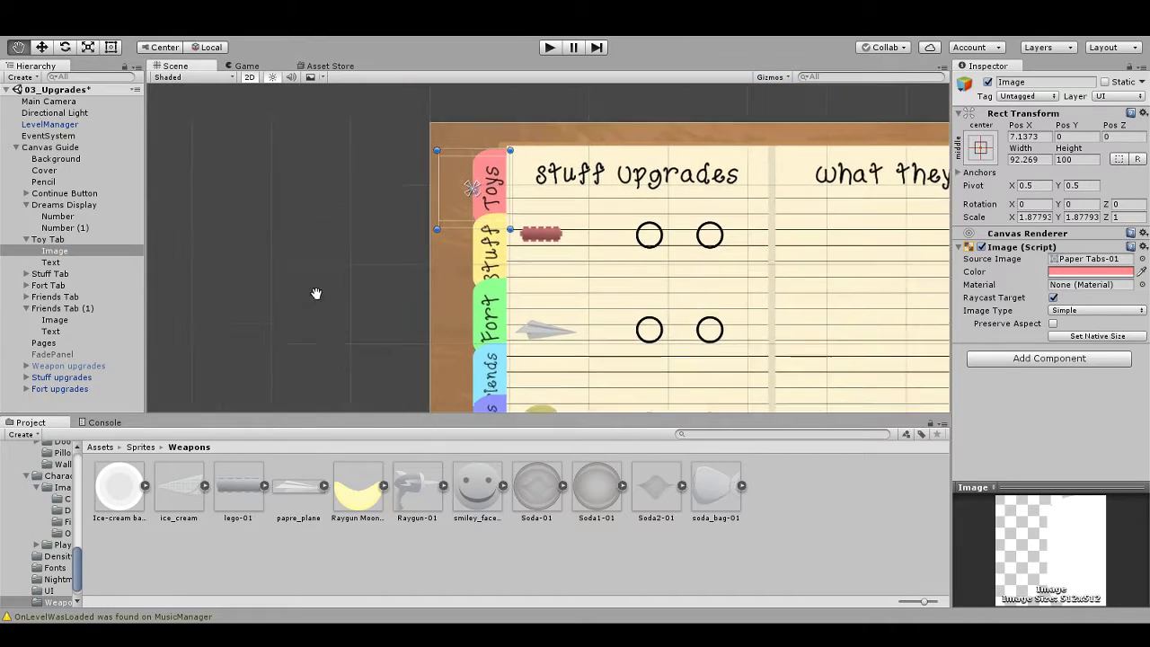
pyautogui.scroll(3, 429, 246)
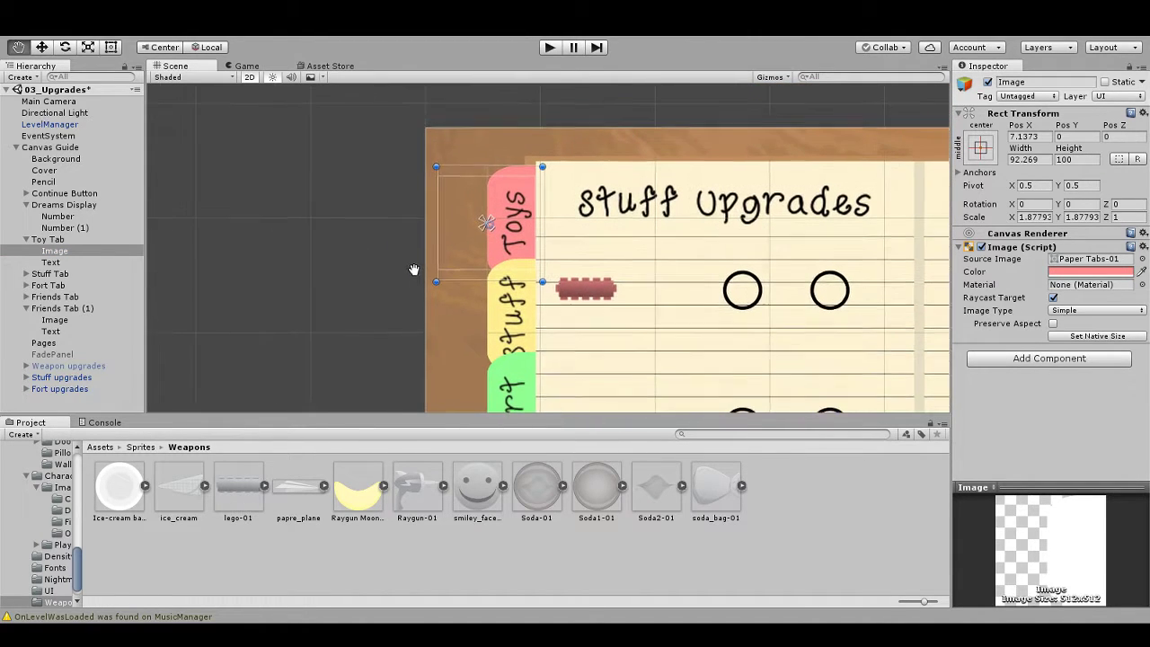
pyautogui.moveTo(476, 167); pyautogui.dragTo(477, 179)
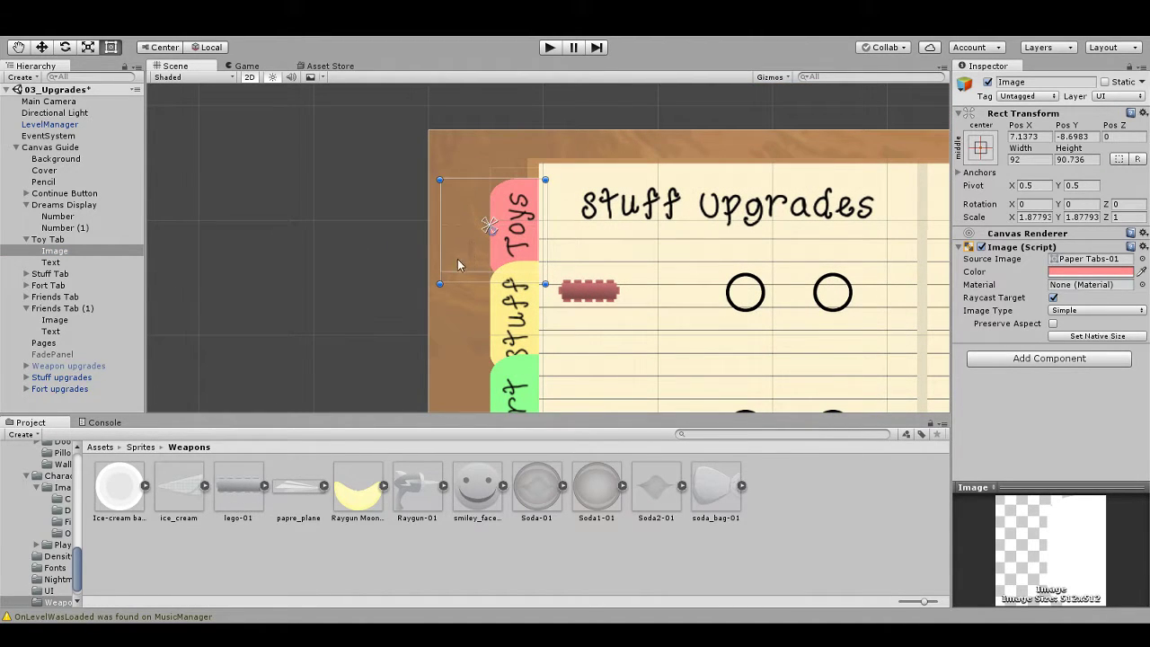
pyautogui.moveTo(461, 290); pyautogui.dragTo(461, 277)
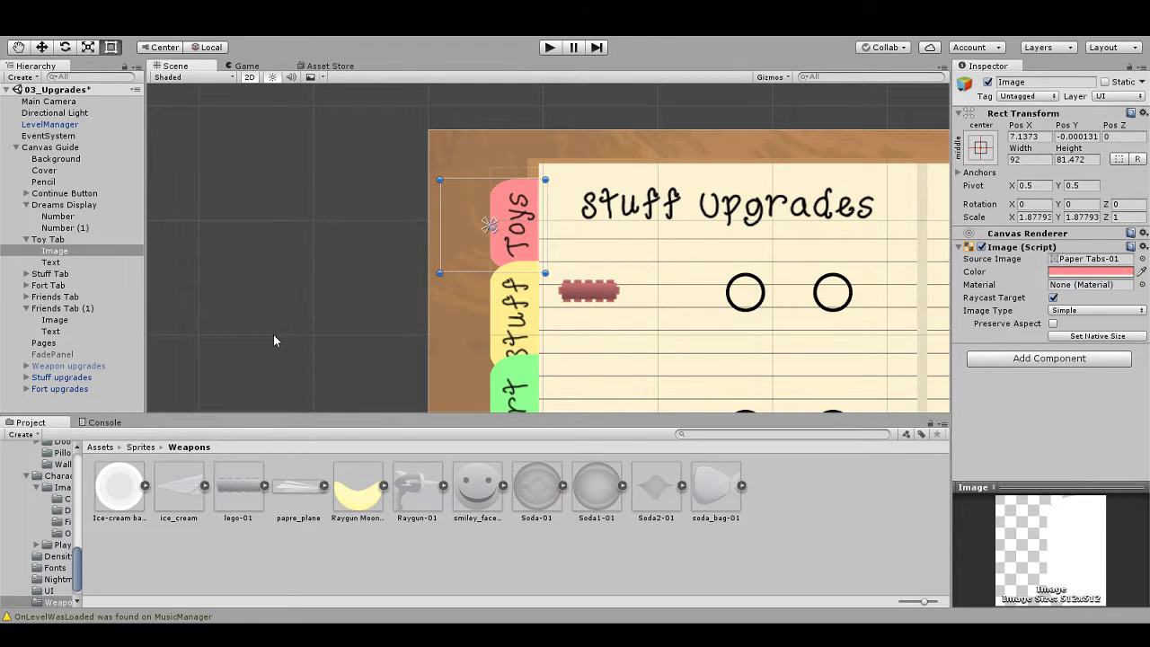
# Step: Fit the Stuff Tab's Text box to the shortened tab by pulling in both ends to a width of 155
pyautogui.click(29, 245)
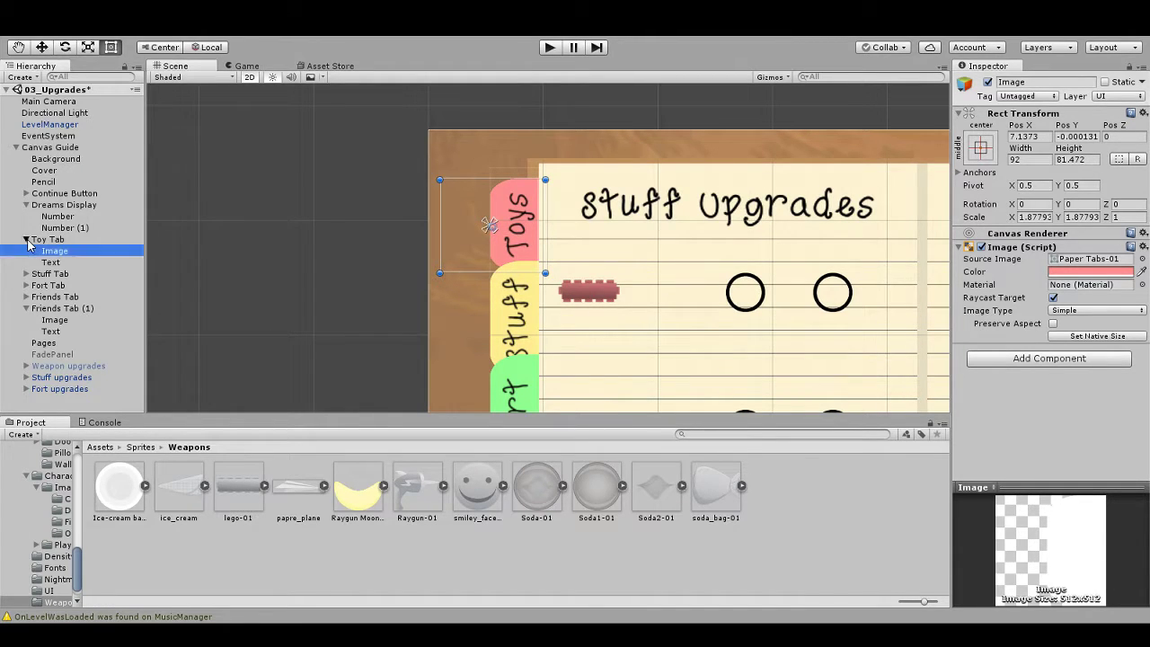
pyautogui.click(27, 240)
pyautogui.click(27, 251)
pyautogui.click(26, 205)
pyautogui.click(31, 250)
pyautogui.moveTo(409, 335); pyautogui.dragTo(416, 262)
pyautogui.press('t')
pyautogui.moveTo(511, 191); pyautogui.dragTo(511, 199)
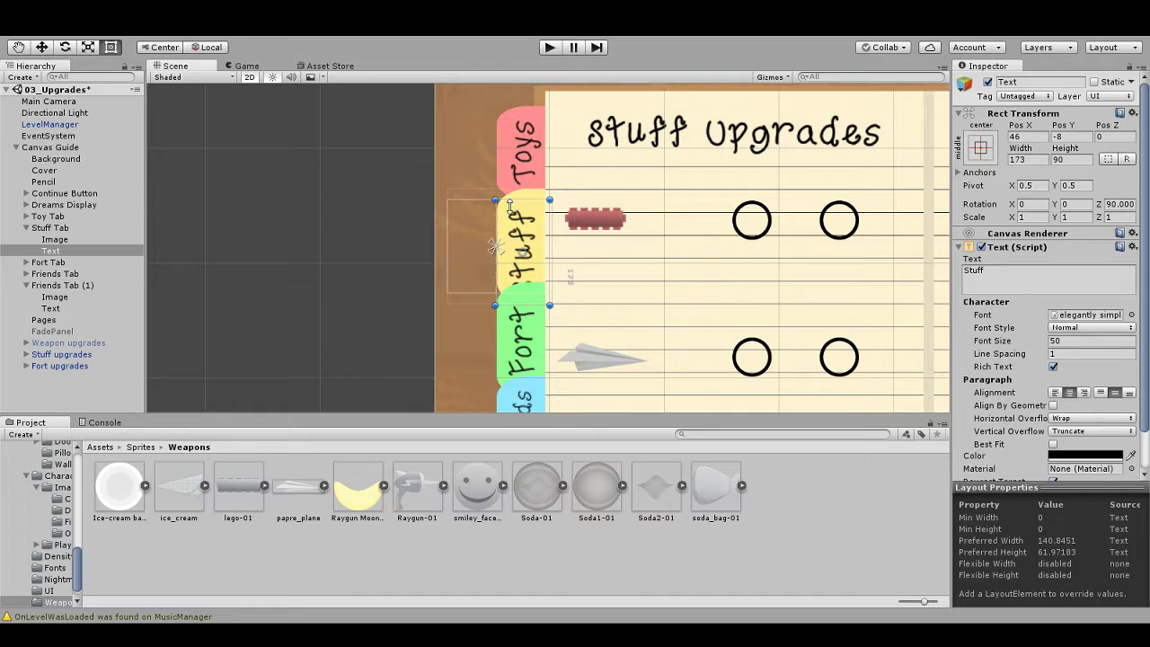
pyautogui.moveTo(504, 306); pyautogui.dragTo(504, 294)
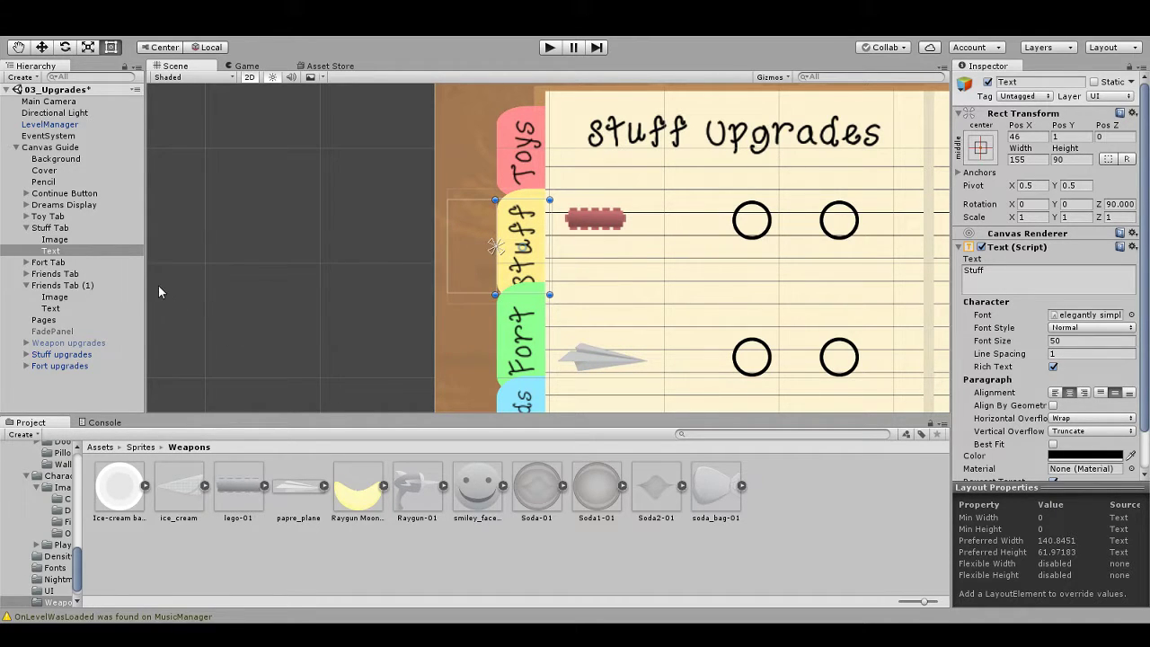
# Step: Trim the Stuff Tab's Image at its upper and lower edges to fit the tab, about 81.5 high
pyautogui.click(77, 239)
pyautogui.moveTo(543, 191); pyautogui.dragTo(540, 199)
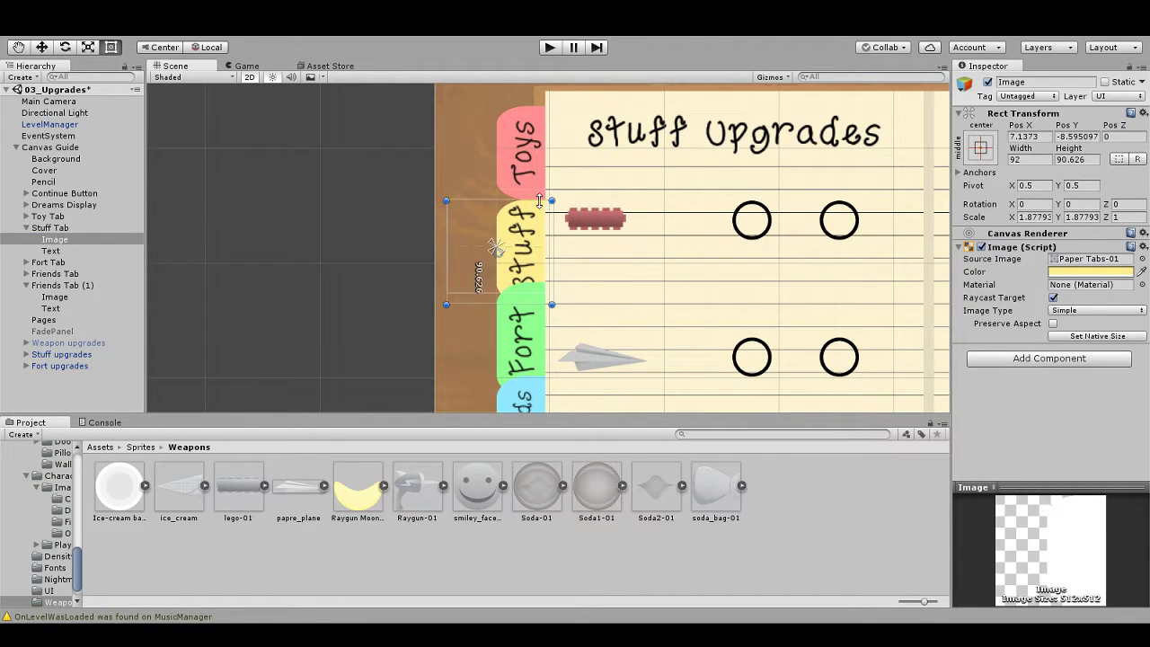
pyautogui.moveTo(526, 304); pyautogui.dragTo(526, 294)
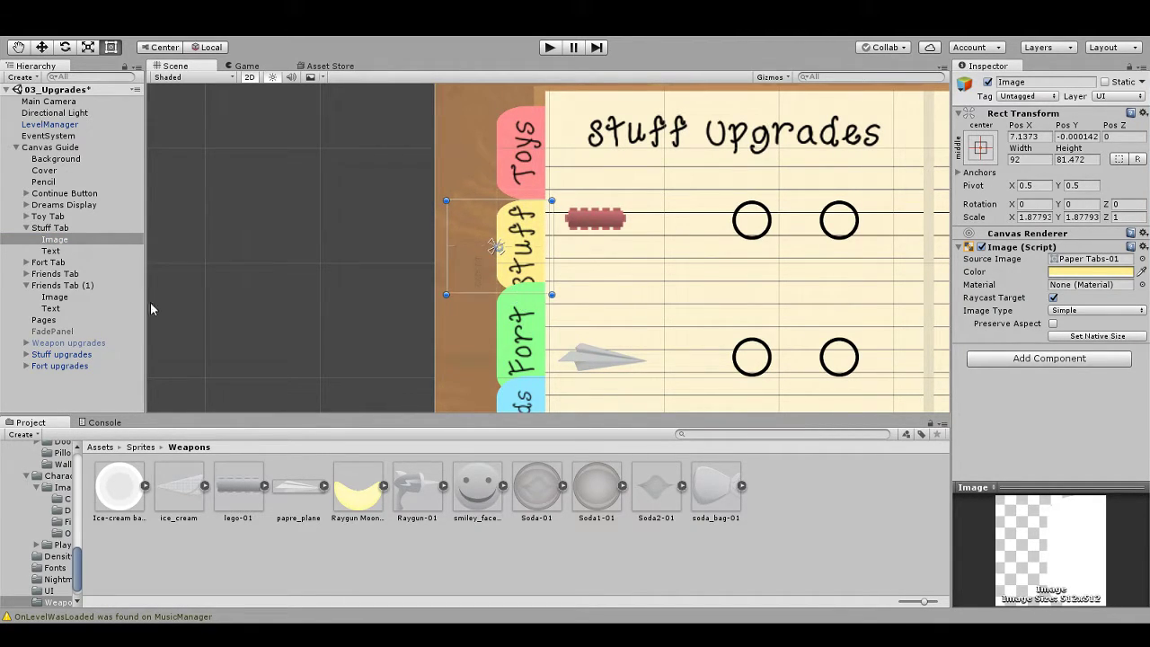
# Step: Trim the Fort Tab's Image at its lower edge to fit the tab, about 81.5 high
pyautogui.click(26, 261)
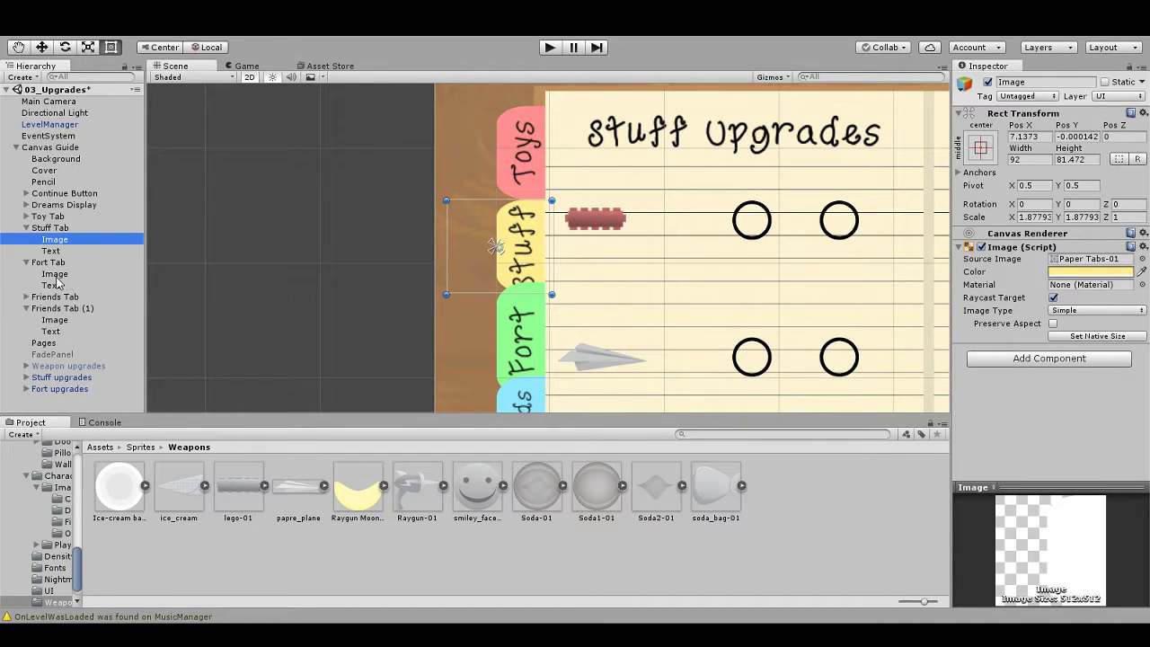
pyautogui.click(54, 273)
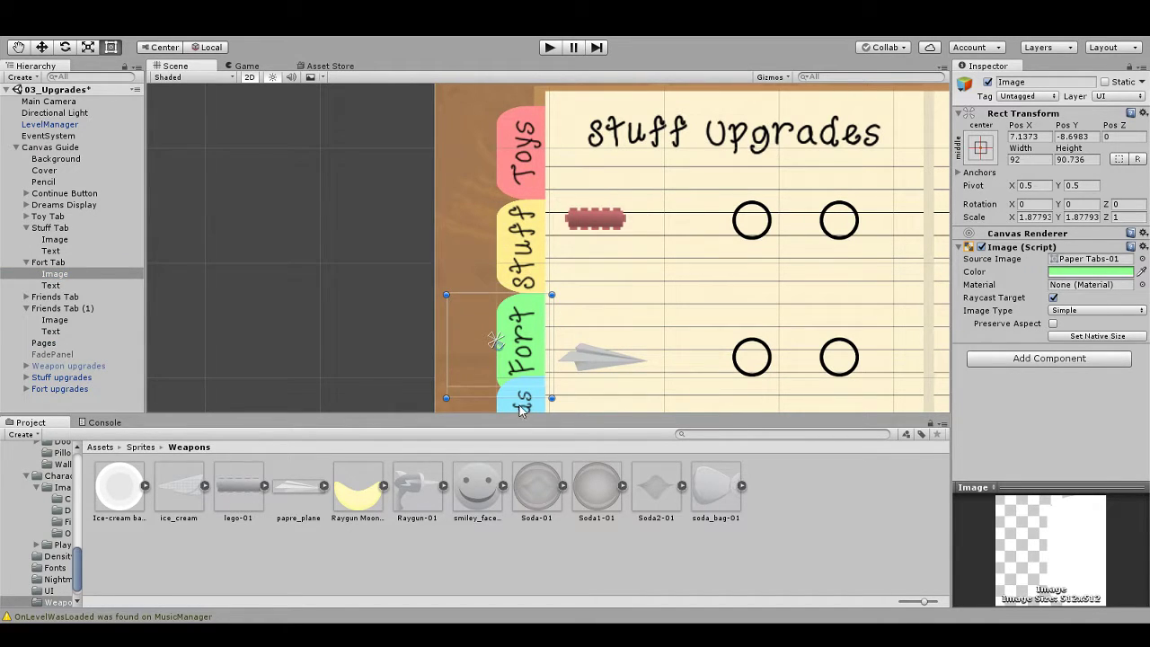
pyautogui.moveTo(518, 398); pyautogui.dragTo(518, 385)
# Step: Trim the Image of the original Friends Tab at its upper and lower edges to fit the tab, about 81.5 high
pyautogui.scroll(-5, 520, 386)
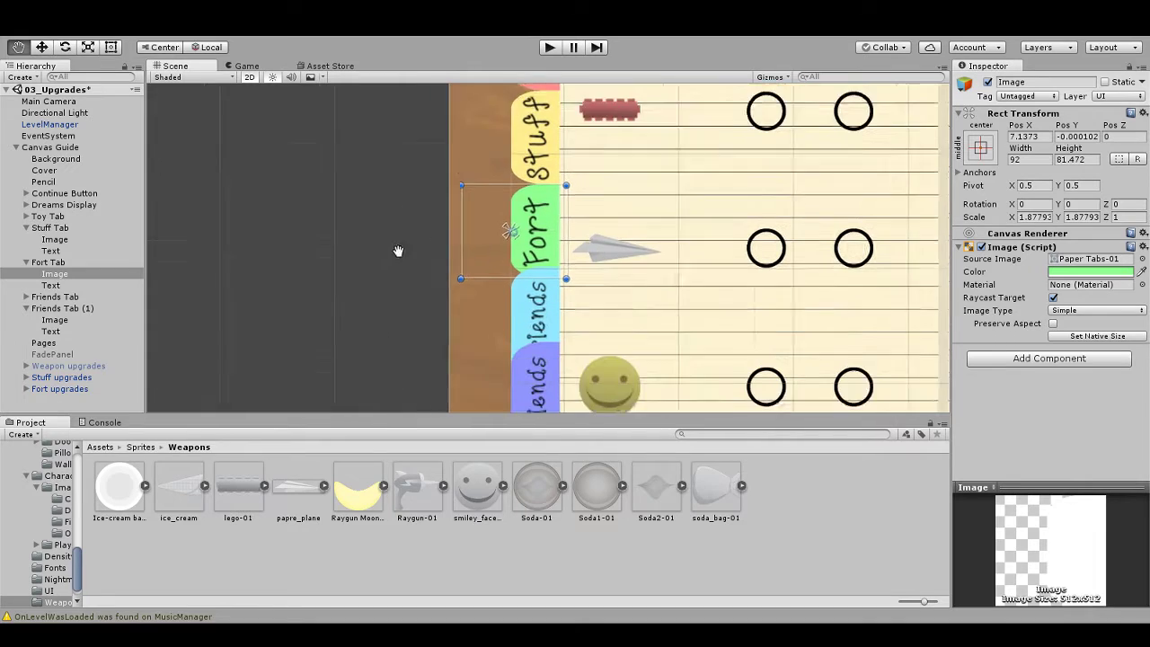
pyautogui.click(26, 298)
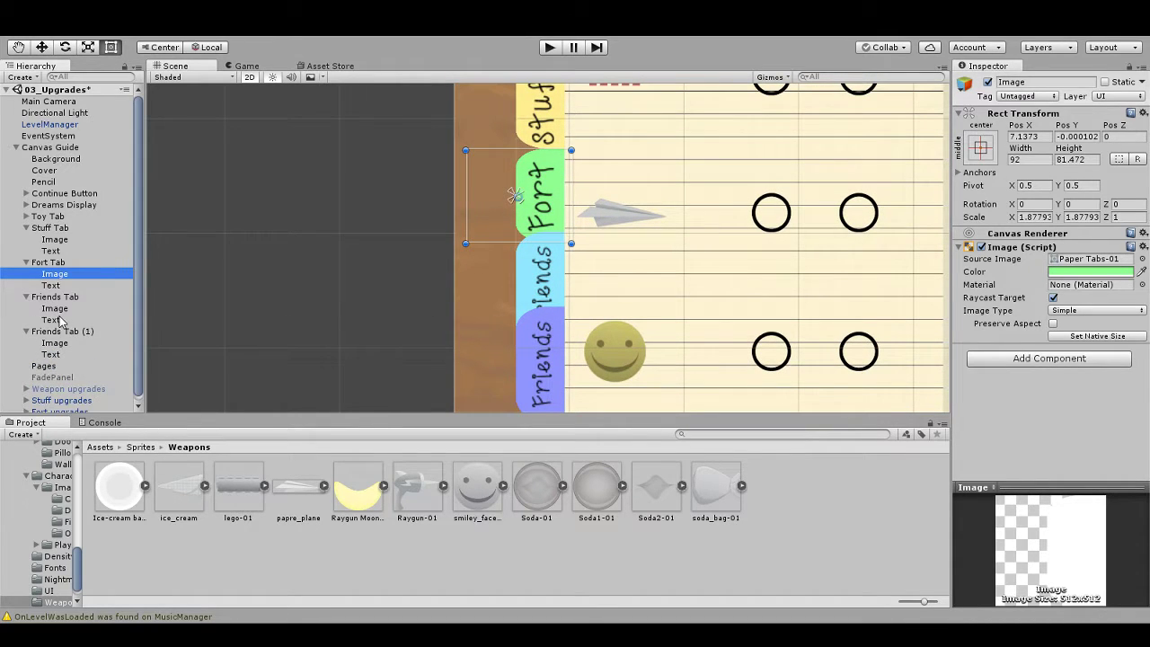
pyautogui.click(56, 308)
pyautogui.moveTo(543, 235); pyautogui.dragTo(544, 244)
pyautogui.moveTo(512, 346); pyautogui.dragTo(511, 336)
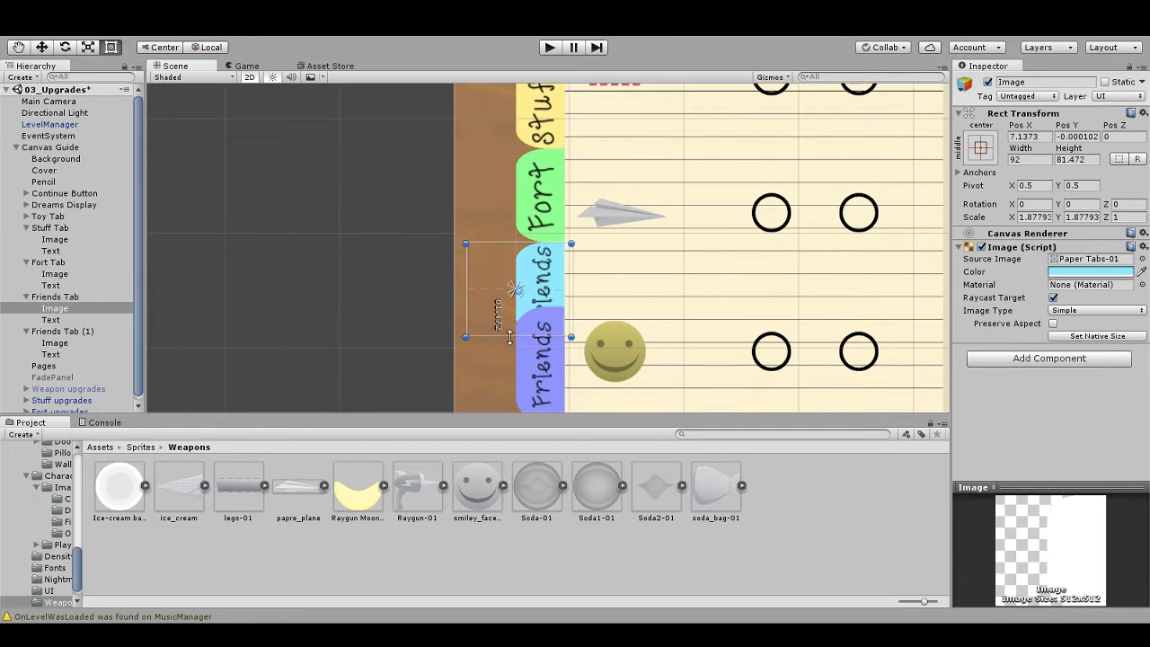
# Step: Delete the violet-blue duplicate Friends Tab (1) together with its Image and Text
pyautogui.scroll(-3, 470, 341)
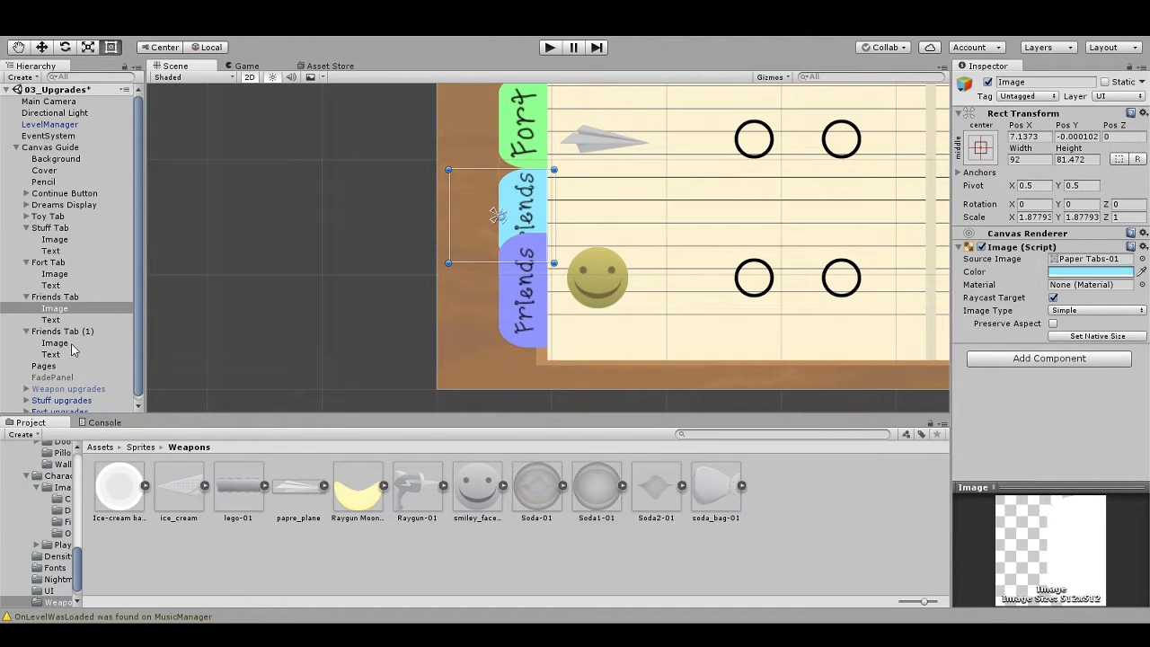
pyautogui.click(77, 352)
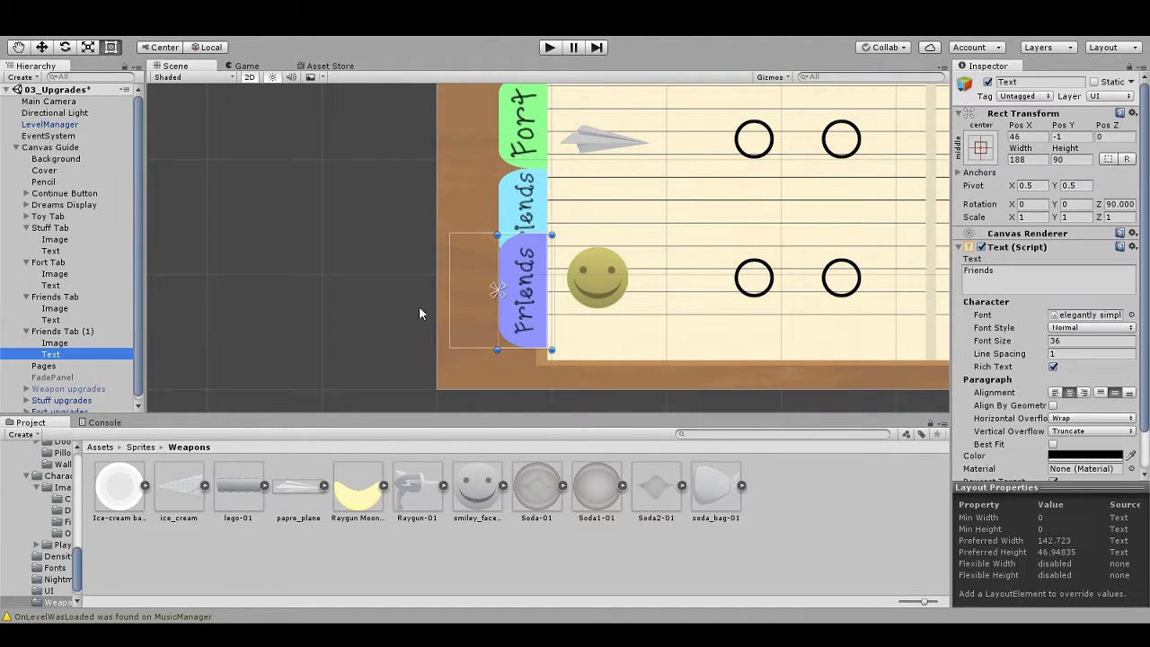
pyautogui.click(70, 330)
pyautogui.press('Delete')
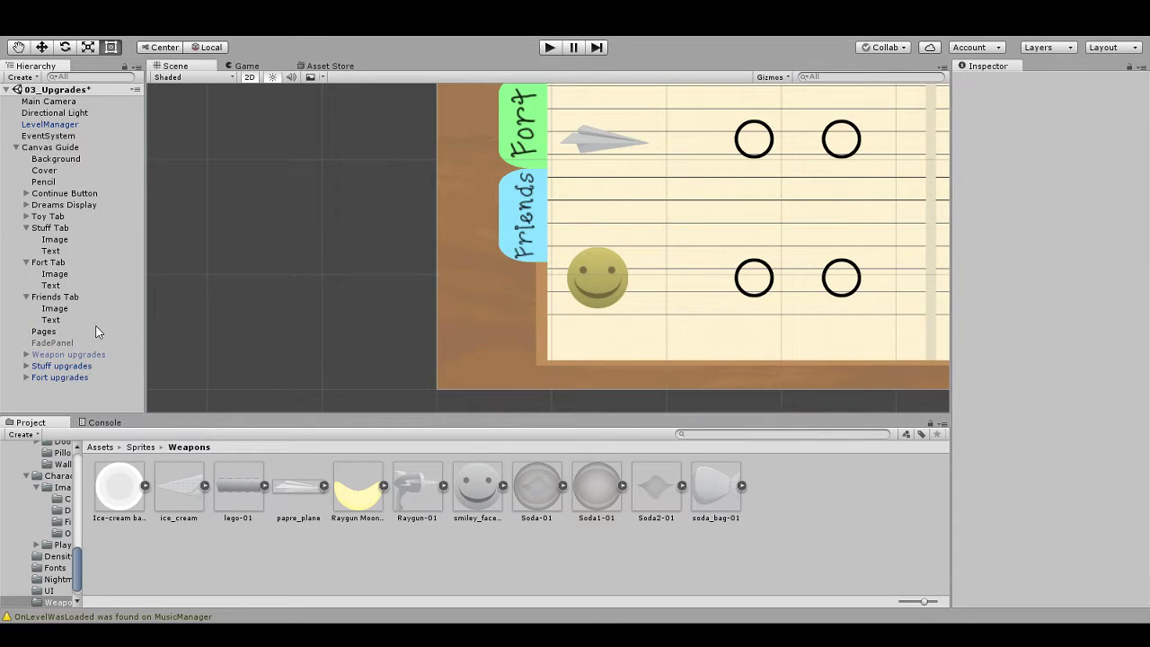
# Step: Duplicate the resized Friends Tab and place the copy directly beneath the original, at Pos Y -318
pyautogui.click(52, 297)
pyautogui.hotkey('ctrl', 'd')
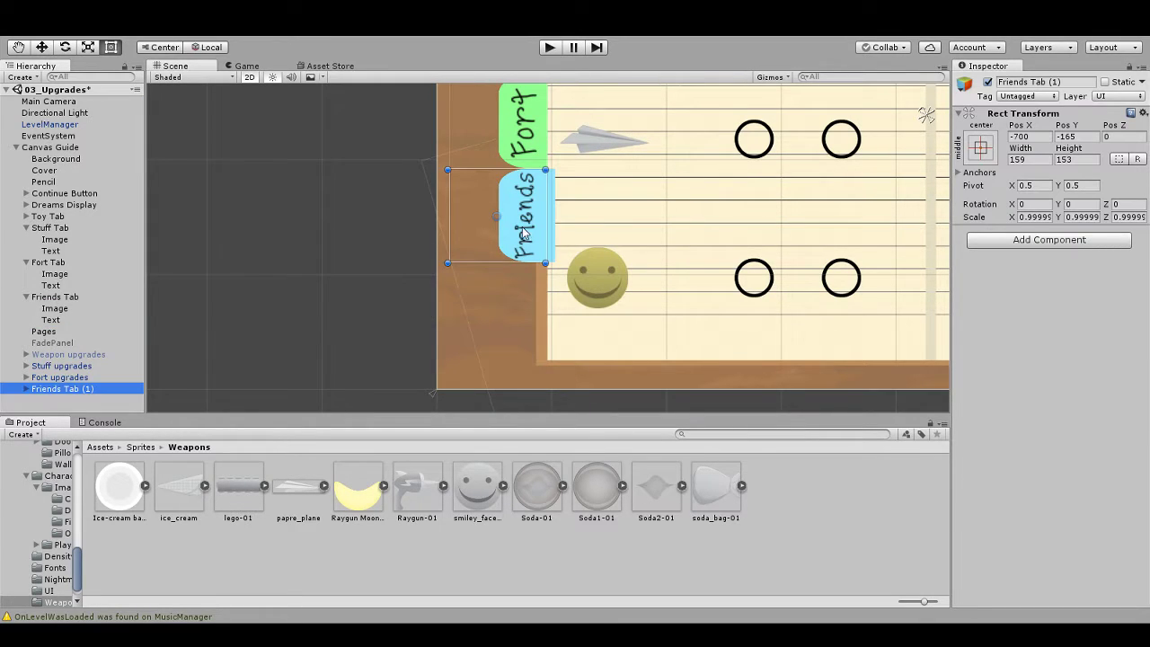
pyautogui.moveTo(525, 230); pyautogui.dragTo(525, 321)
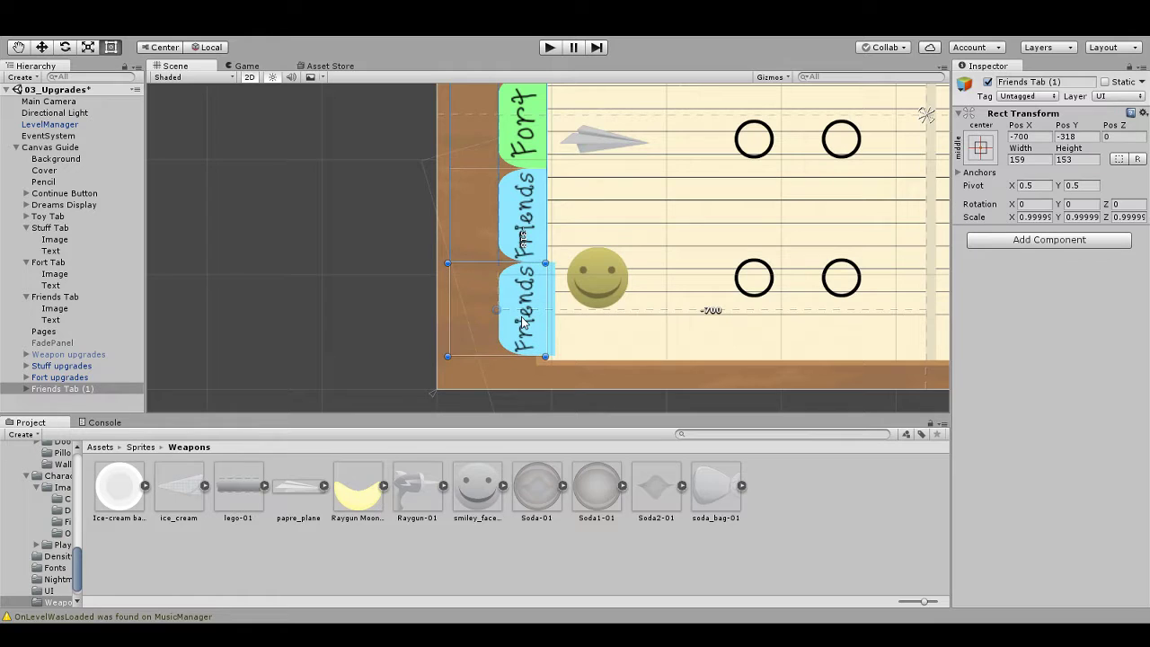
# Step: Reorder Friends Tab (1) in the hierarchy to sit between Pages and FadePanel, and collapse the Friends Tab object
pyautogui.moveTo(65, 397); pyautogui.dragTo(79, 339)
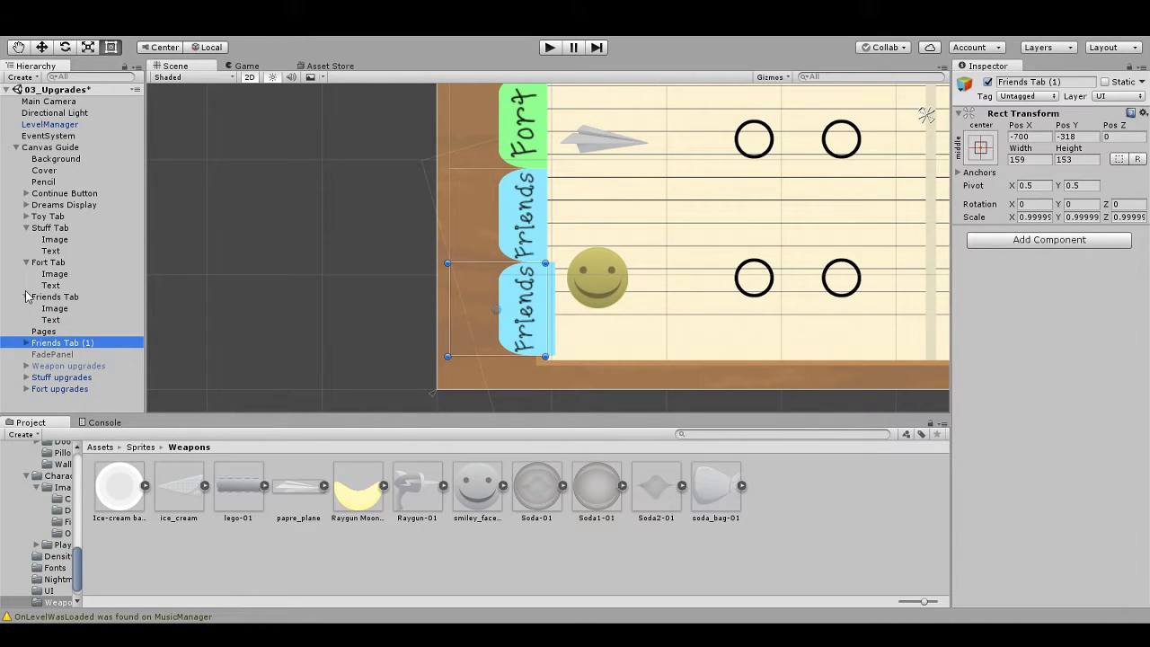
pyautogui.click(32, 297)
pyautogui.click(28, 297)
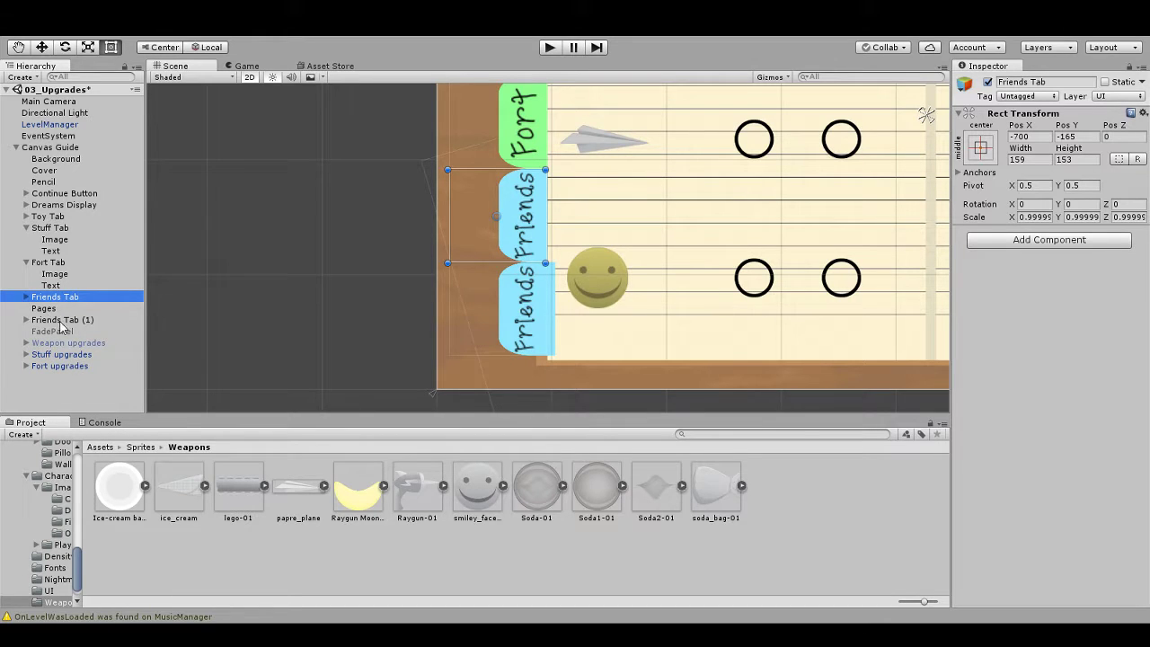
# Step: Reorder Friends Tab (1) in the hierarchy so it sits directly below Friends Tab and above Pages
pyautogui.click(54, 319)
pyautogui.click(27, 298)
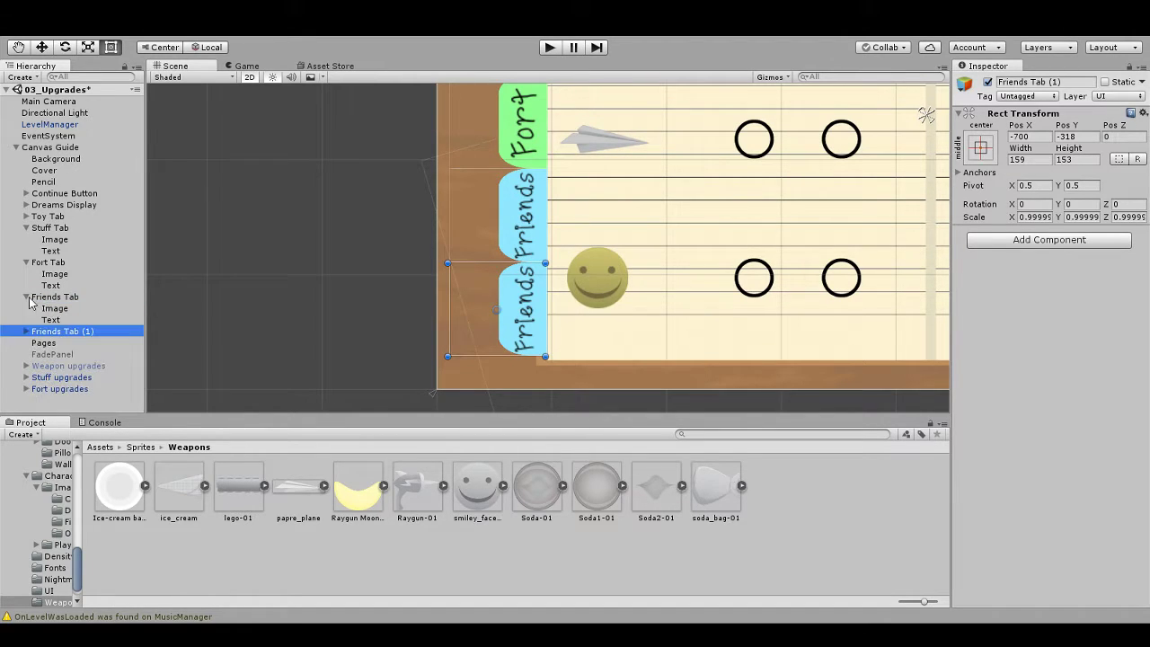
pyautogui.scroll(-5, 441, 300)
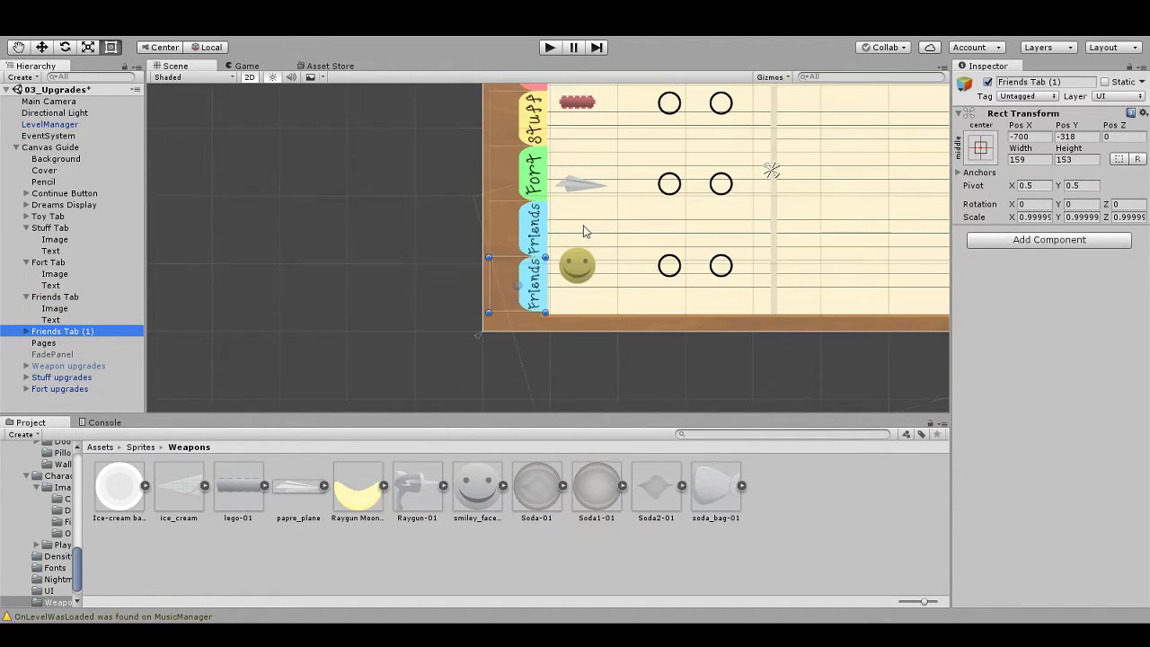
pyautogui.click(366, 304)
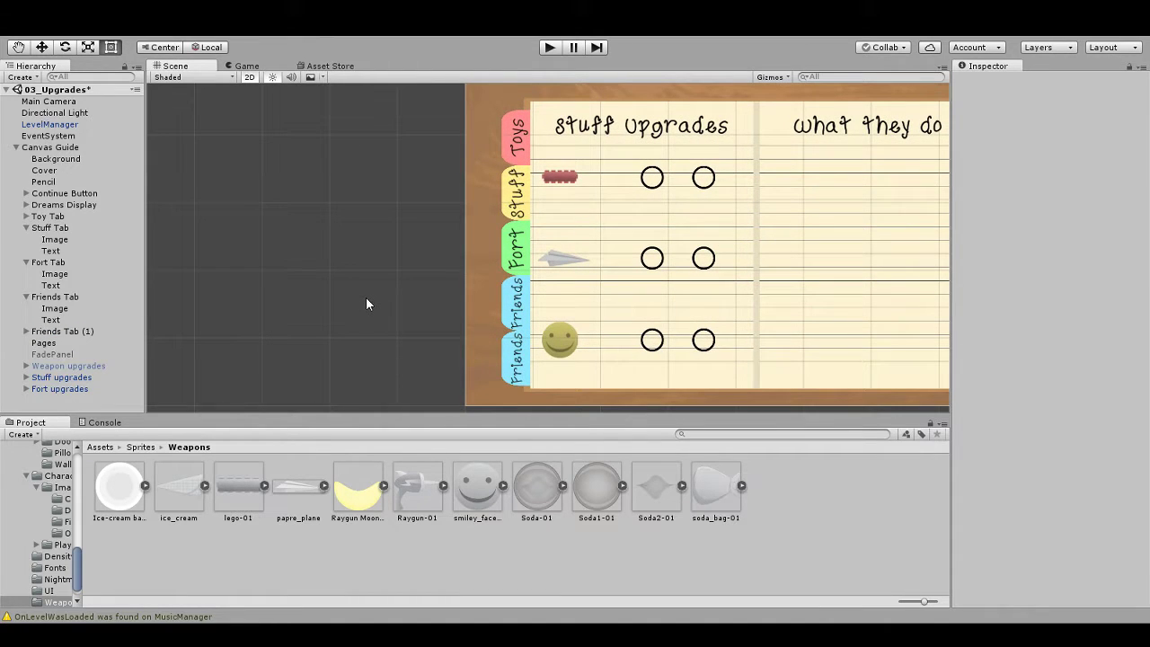
# Step: Select the Toy, Stuff, Fort and both Friends tabs together and nudge them slightly upward along the notebook's edge
pyautogui.click(517, 359)
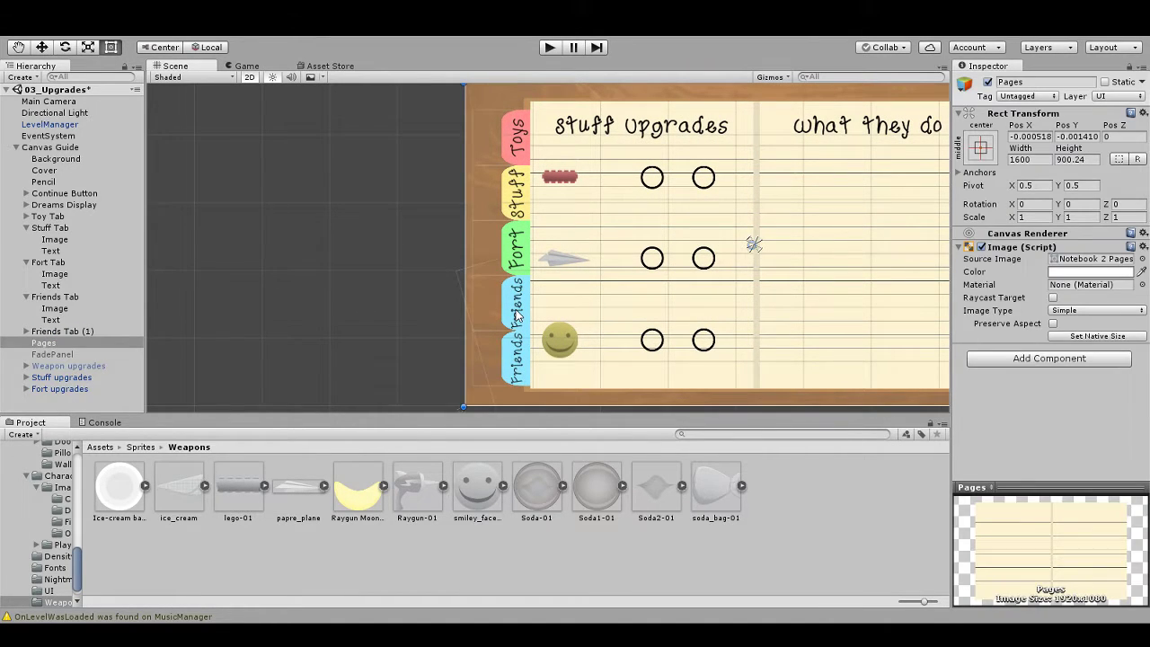
pyautogui.click(519, 362)
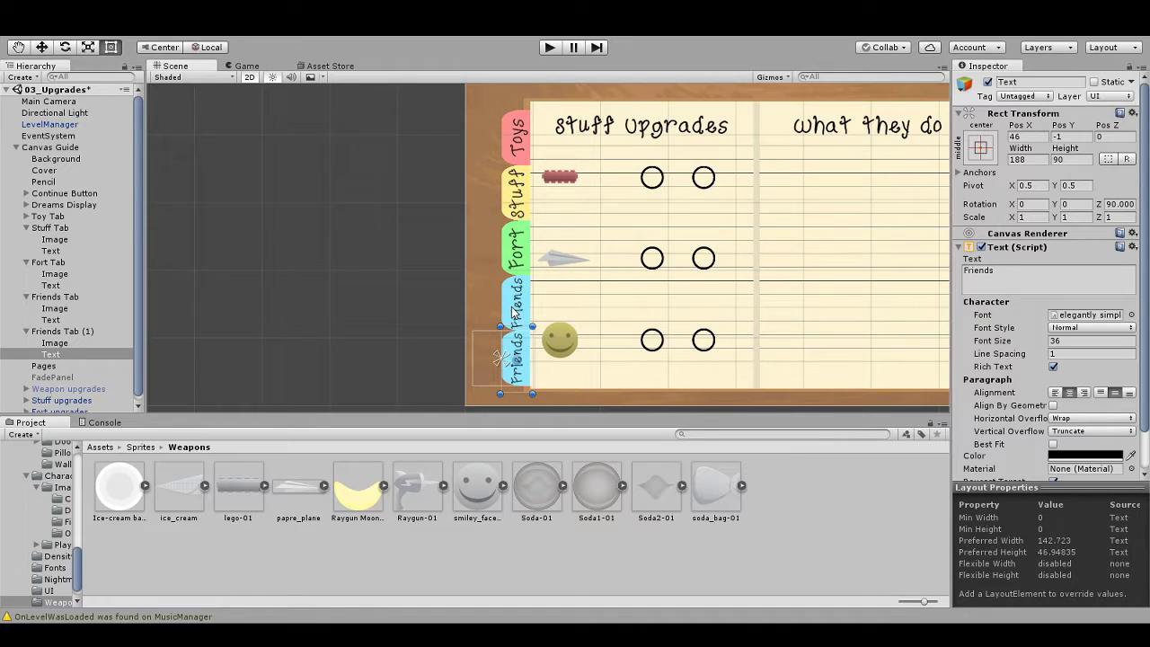
pyautogui.click(514, 308)
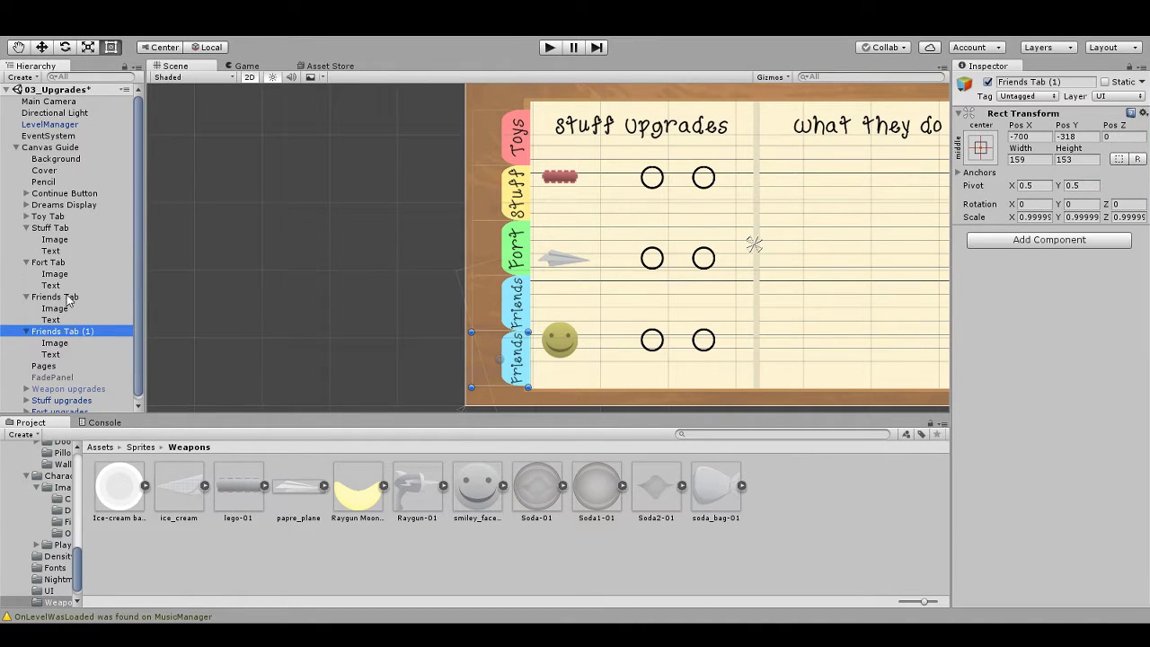
pyautogui.keyDown('ctrl'); pyautogui.click(56, 297); pyautogui.keyUp('ctrl')
pyautogui.keyDown('ctrl'); pyautogui.click(50, 262); pyautogui.keyUp('ctrl')
pyautogui.keyDown('ctrl'); pyautogui.click(54, 227); pyautogui.keyUp('ctrl')
pyautogui.keyDown('ctrl'); pyautogui.click(50, 217); pyautogui.keyUp('ctrl')
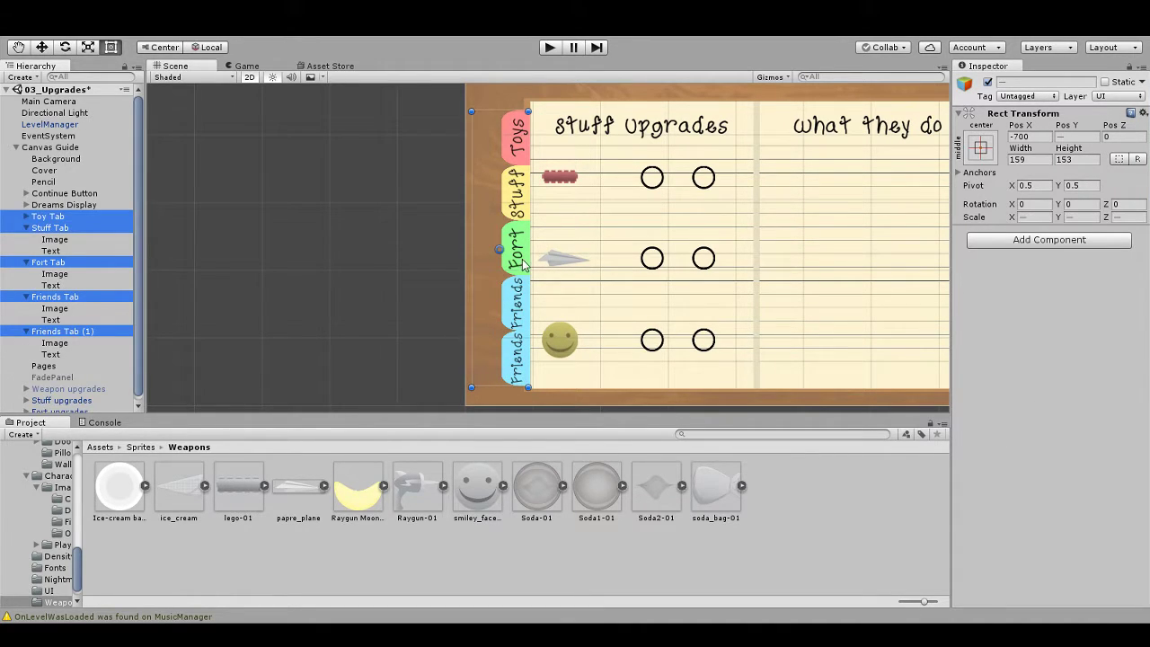
pyautogui.click(518, 275)
pyautogui.moveTo(518, 272); pyautogui.dragTo(517, 269)
pyautogui.click(389, 285)
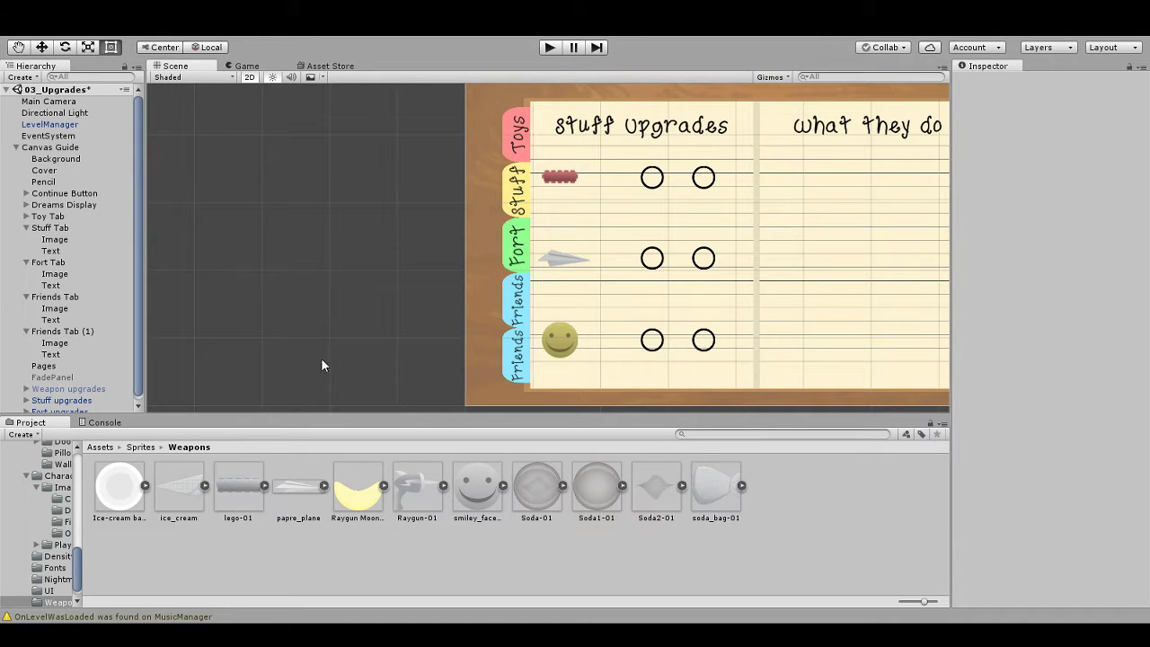
# Step: Recolour the image of Friends Tab (1) to a periwinkle blue
pyautogui.click(66, 299)
pyautogui.click(72, 319)
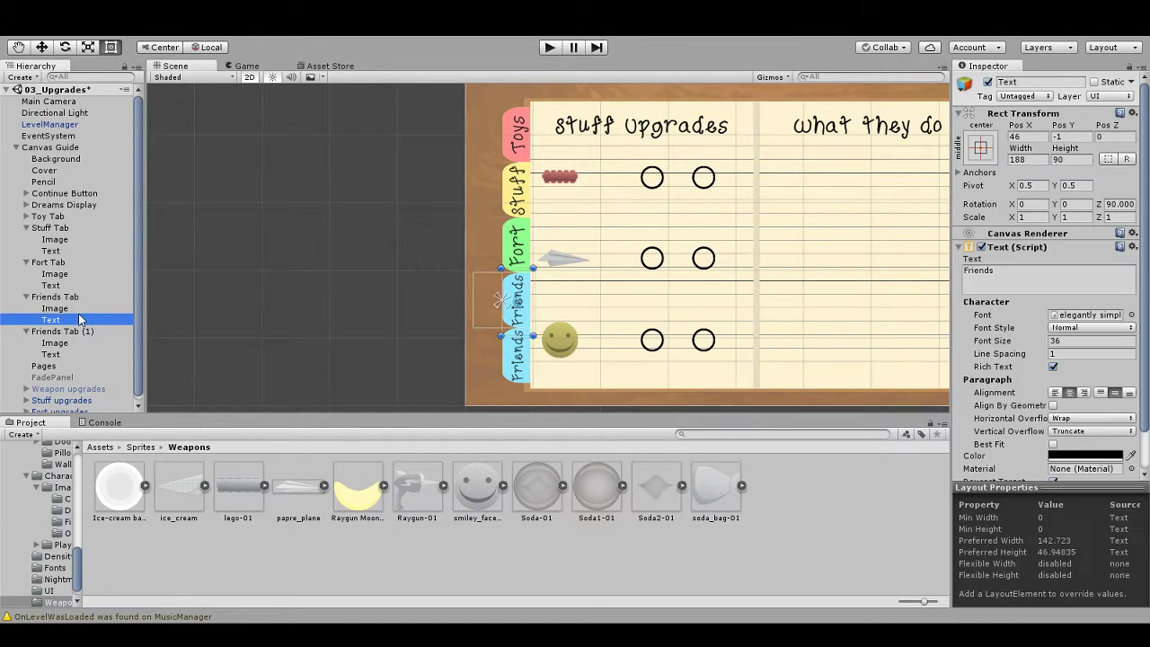
pyautogui.click(81, 343)
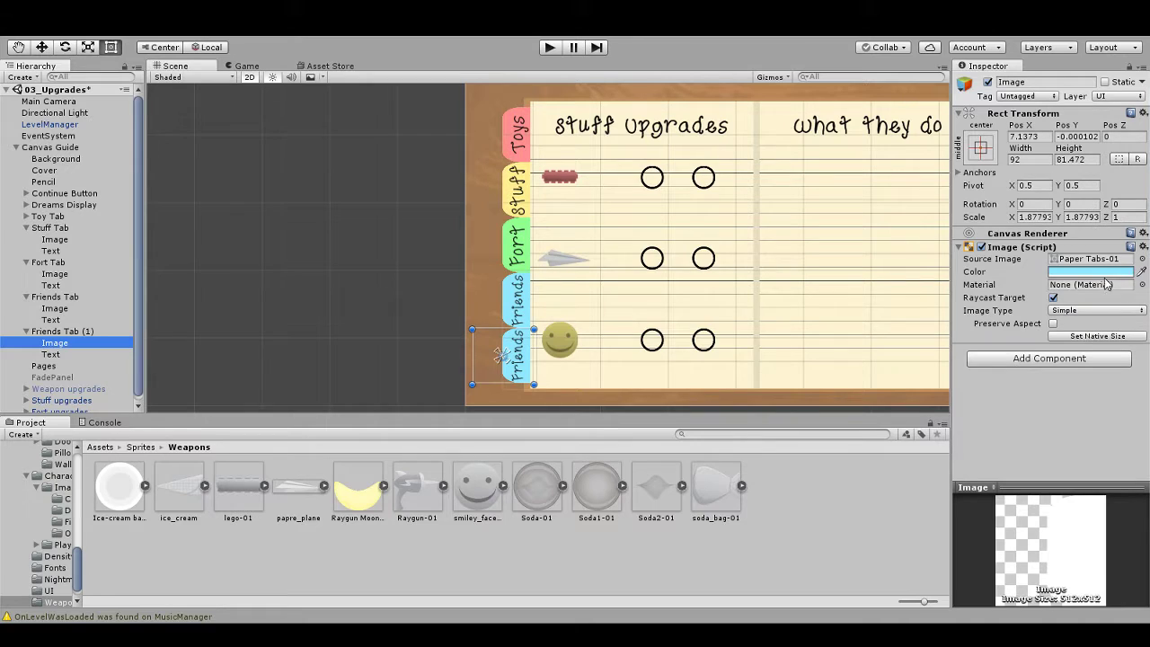
pyautogui.click(1039, 282)
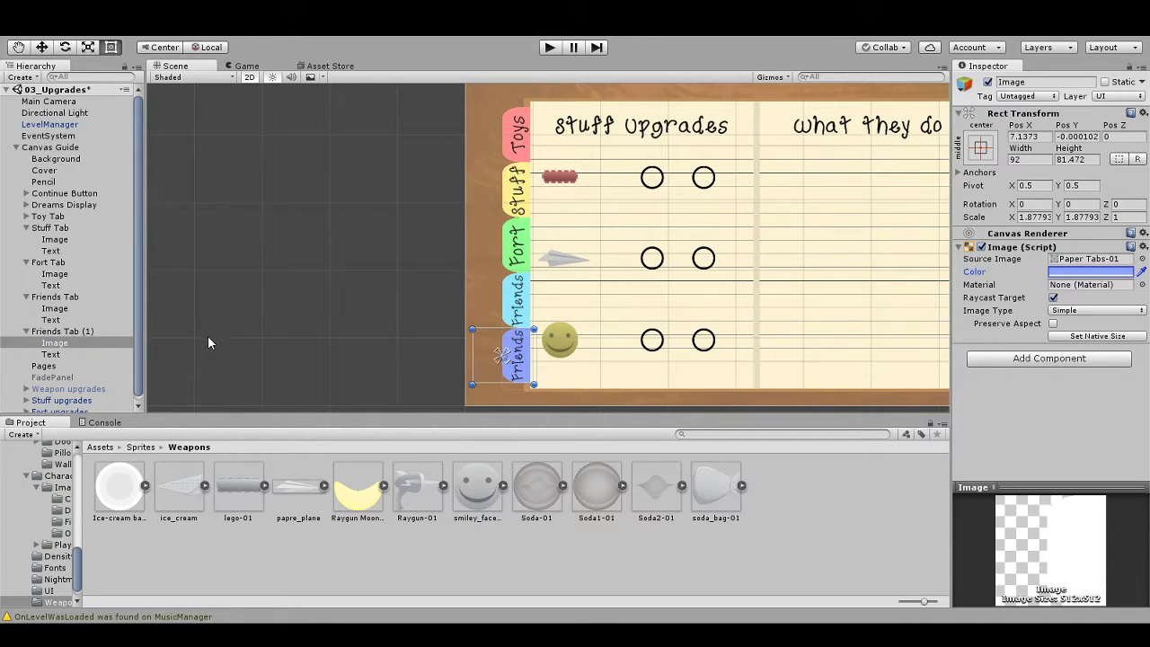
# Step: Set the font size of the light-blue Friends Tab's label to 30
pyautogui.click(103, 320)
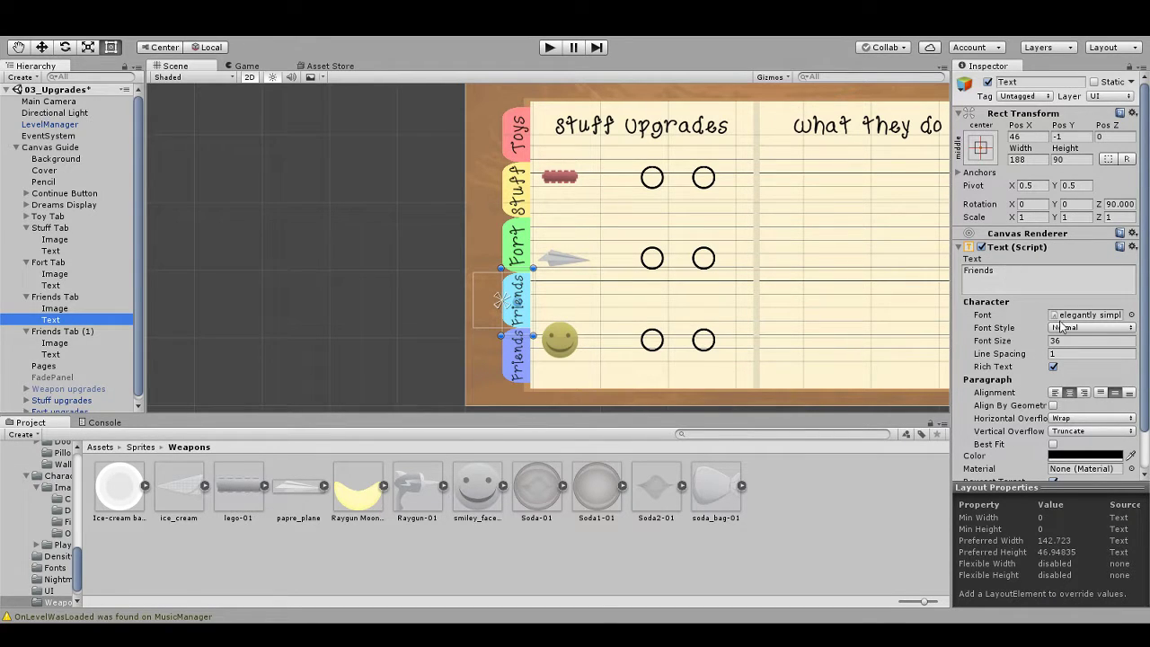
pyautogui.click(1078, 341)
pyautogui.write('30')
pyautogui.click(378, 331)
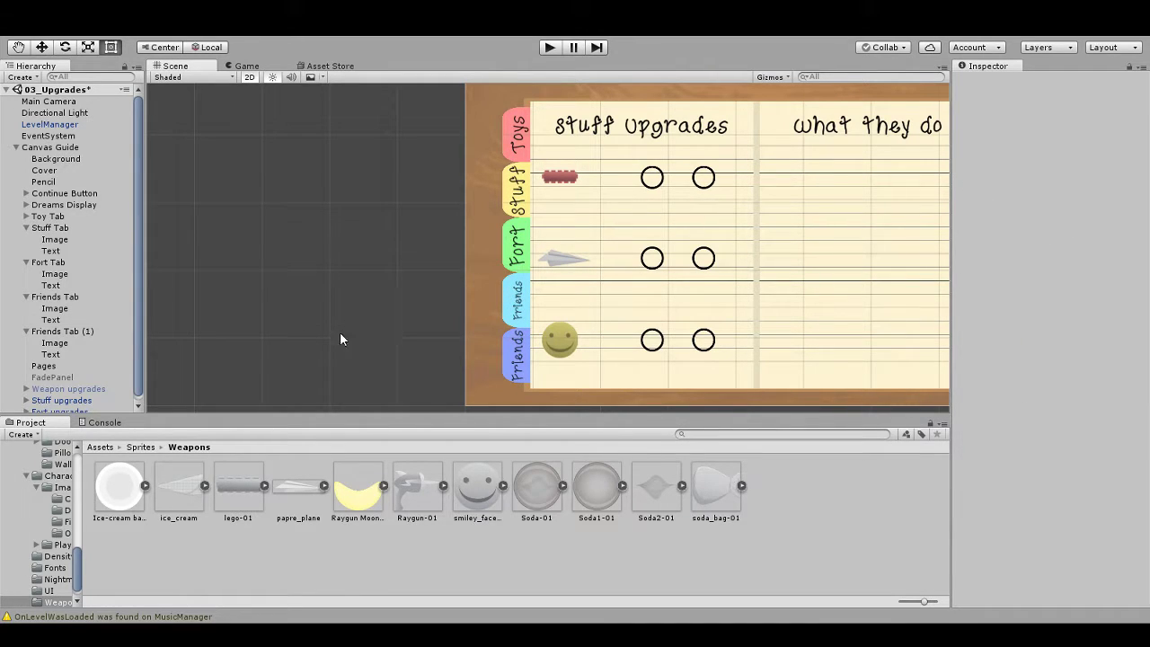
# Step: Set the label of Friends Tab (1) to font size 28 and change its text to "Friends 2"
pyautogui.click(83, 355)
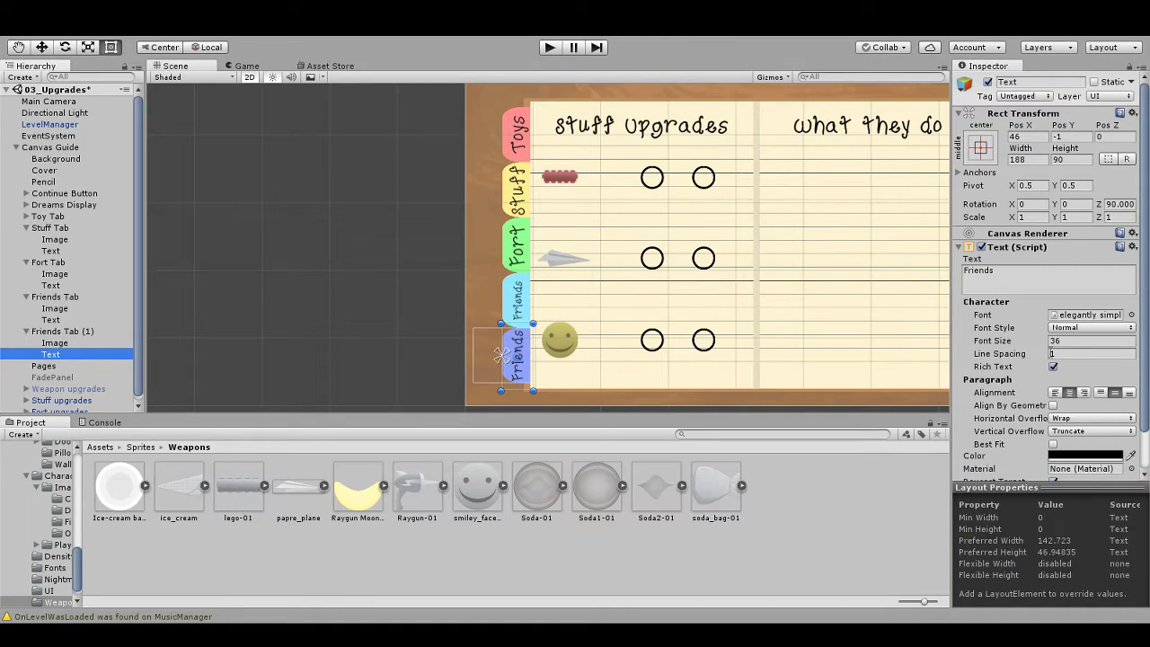
pyautogui.click(1070, 341)
pyautogui.write('28')
pyautogui.click(1026, 268)
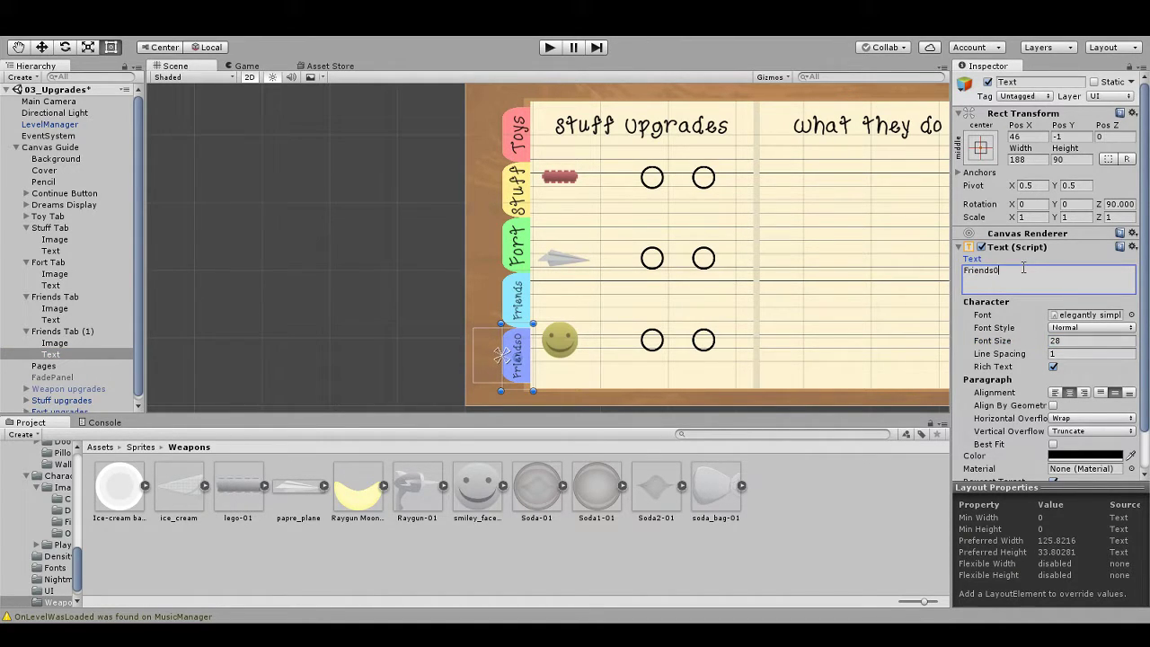
pyautogui.write('2')
pyautogui.click(333, 313)
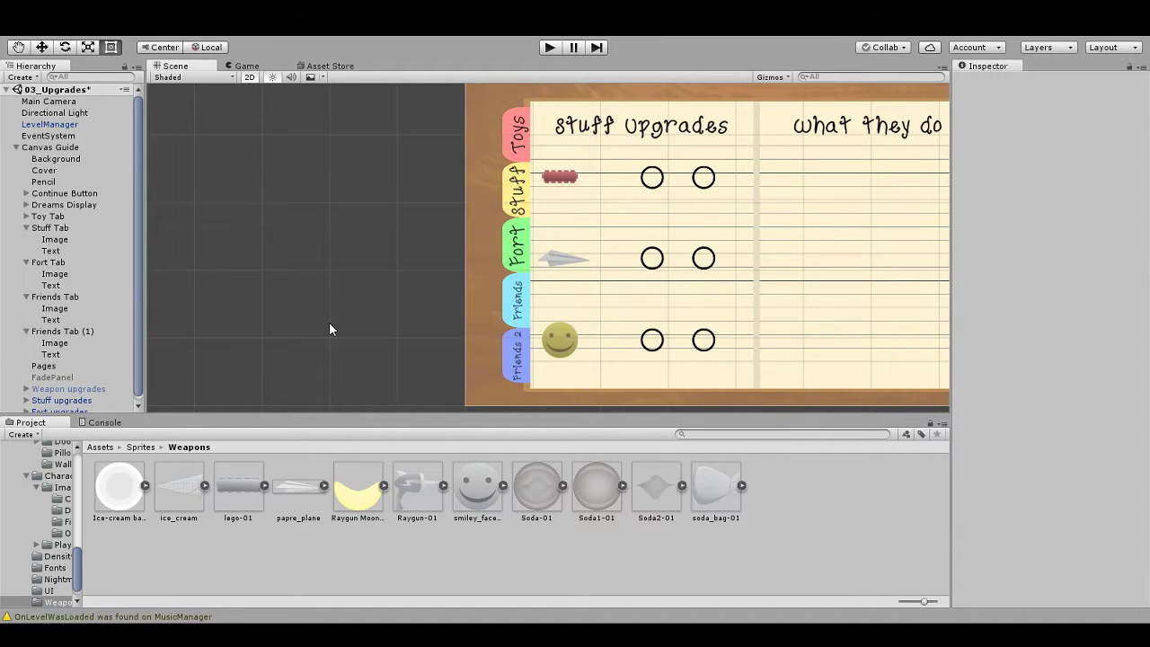
# Step: Try the label text "Friends 1" on the light-blue Friends Tab
pyautogui.click(61, 321)
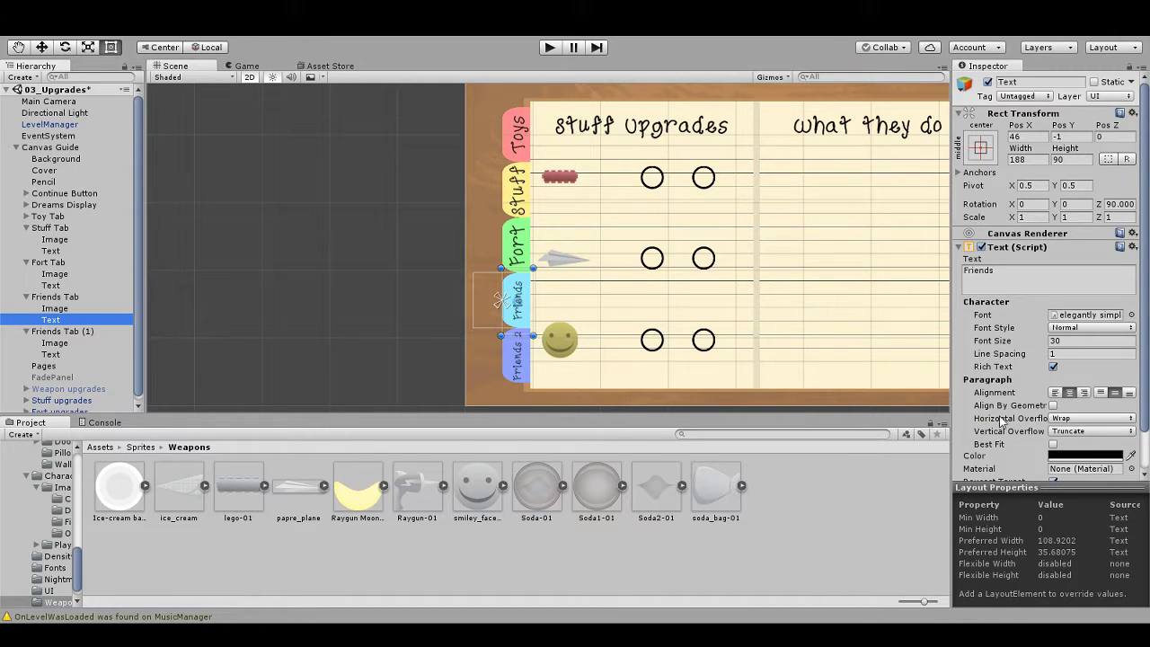
pyautogui.click(997, 269)
pyautogui.write('1')
pyautogui.click(378, 333)
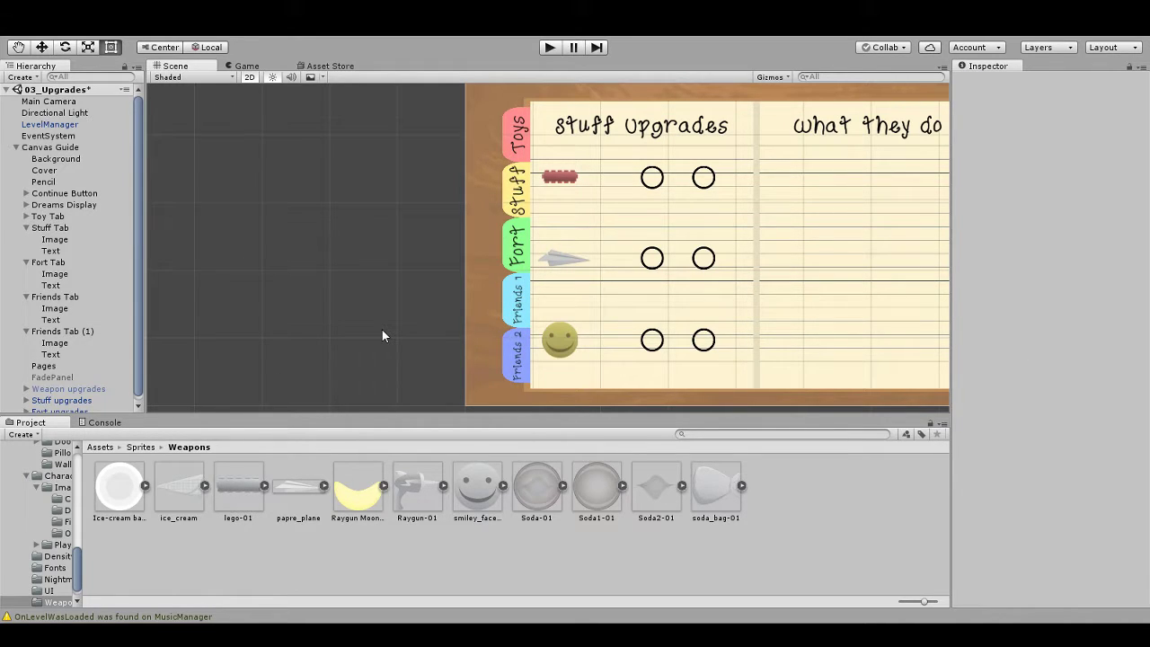
# Step: Remove the number from the light-blue tab's label so it reads "Friends" again
pyautogui.click(59, 319)
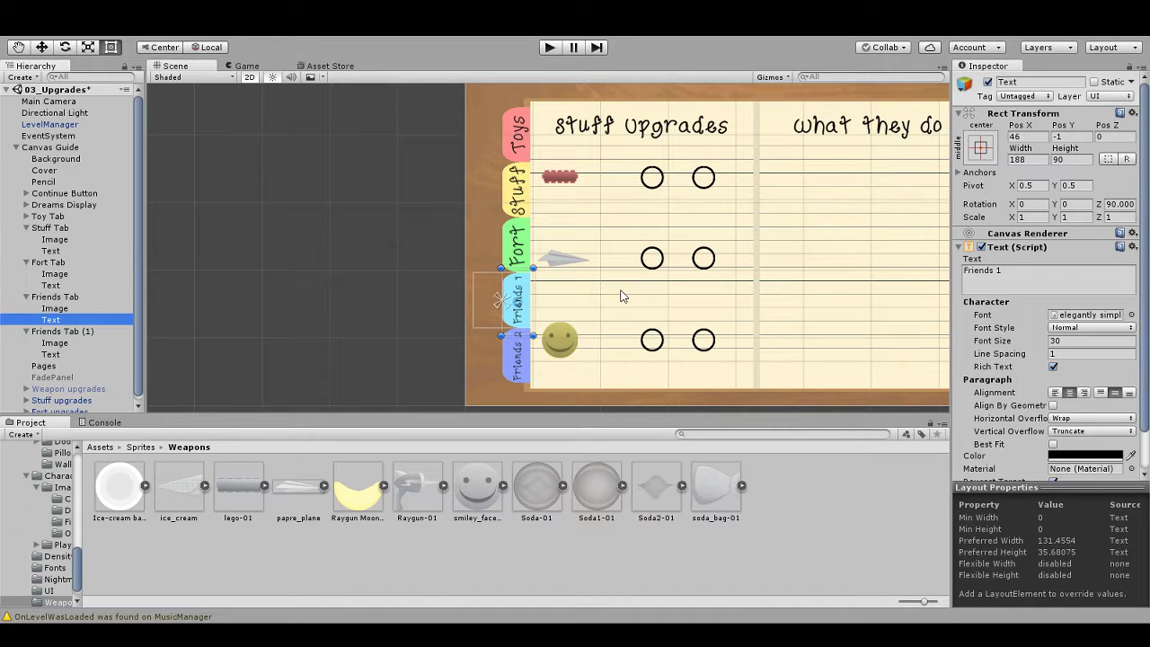
pyautogui.click(1009, 274)
pyautogui.press('BackSpace')
pyautogui.press('BackSpace')
pyautogui.click(391, 335)
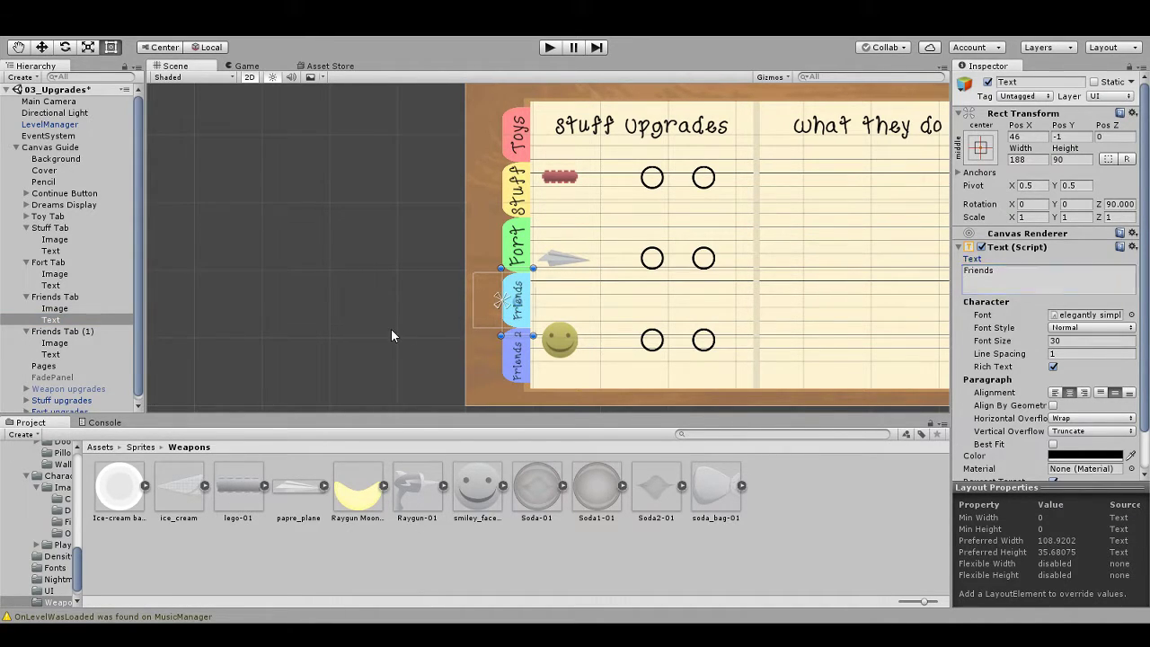
# Step: Run the scene to check the notebook page with its five tabs, and stop it again
pyautogui.click(545, 46)
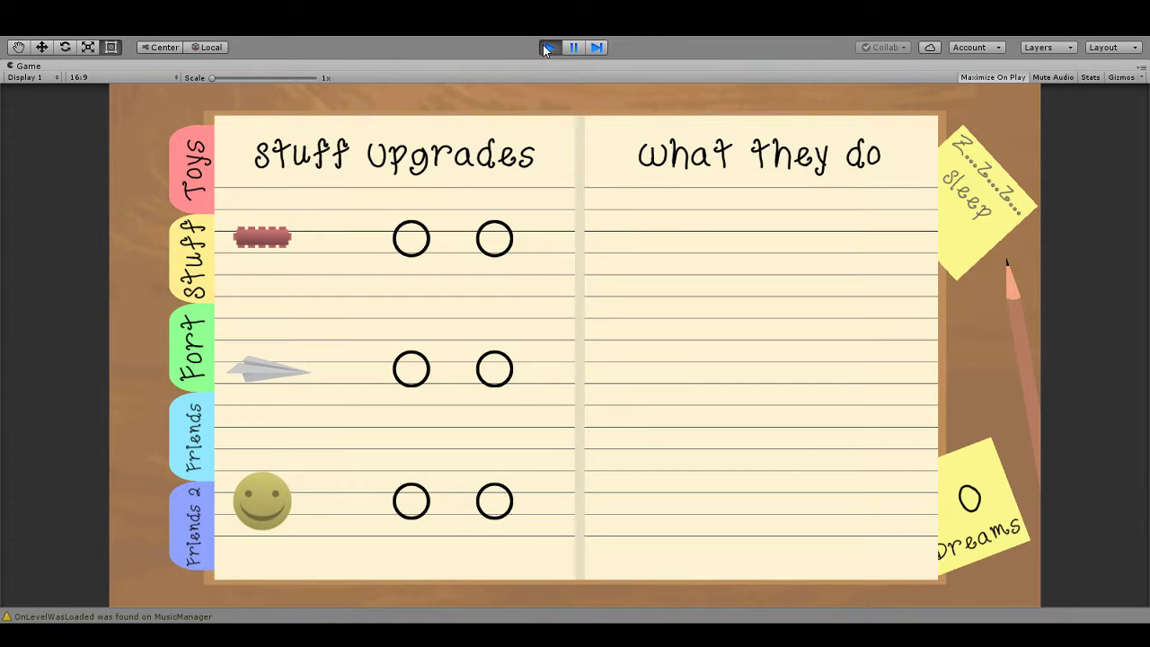
pyautogui.click(542, 45)
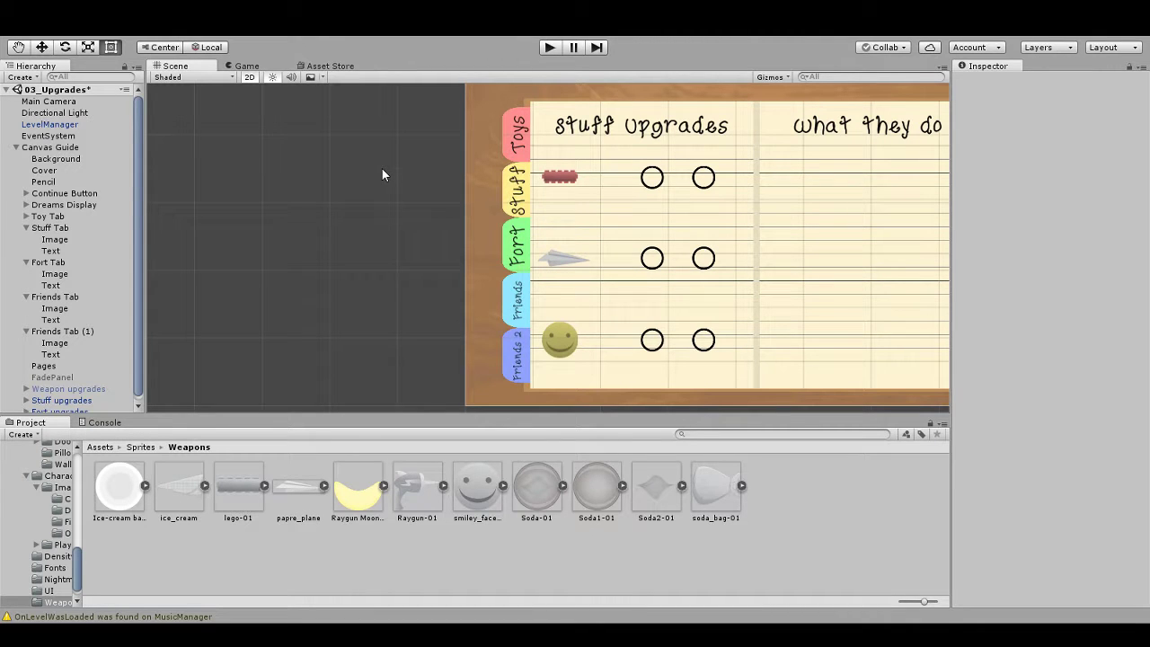
# Step: Deactivate the Stuff upgrades object
pyautogui.moveTo(448, 320); pyautogui.dragTo(326, 313)
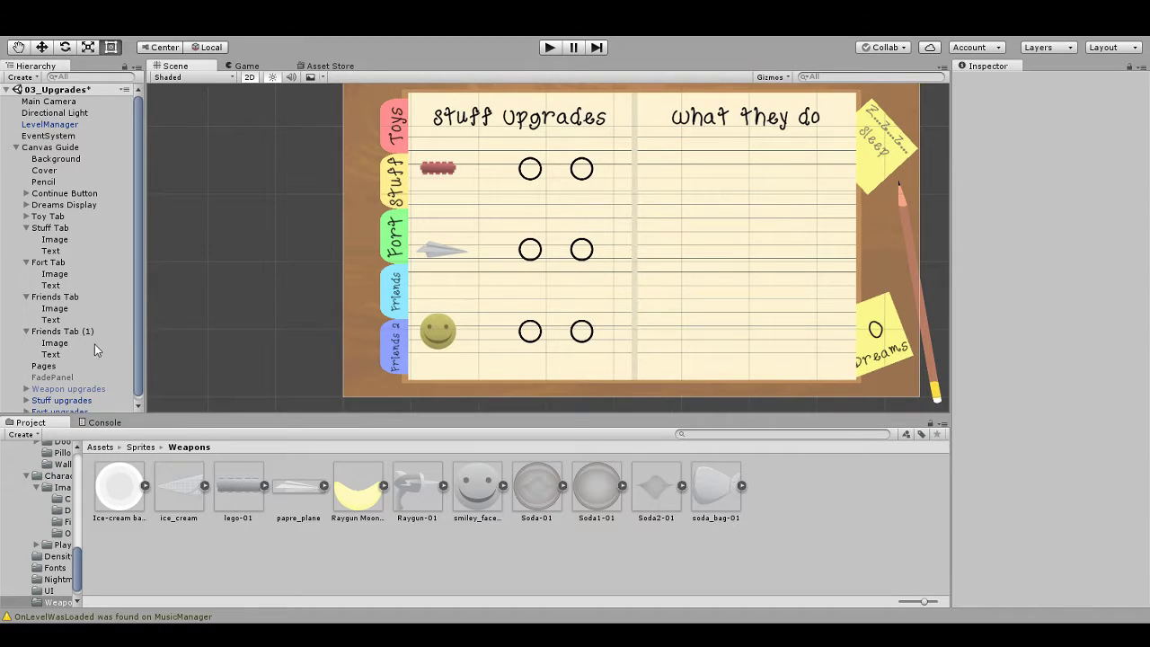
pyautogui.scroll(-1, 81, 355)
pyautogui.click(47, 409)
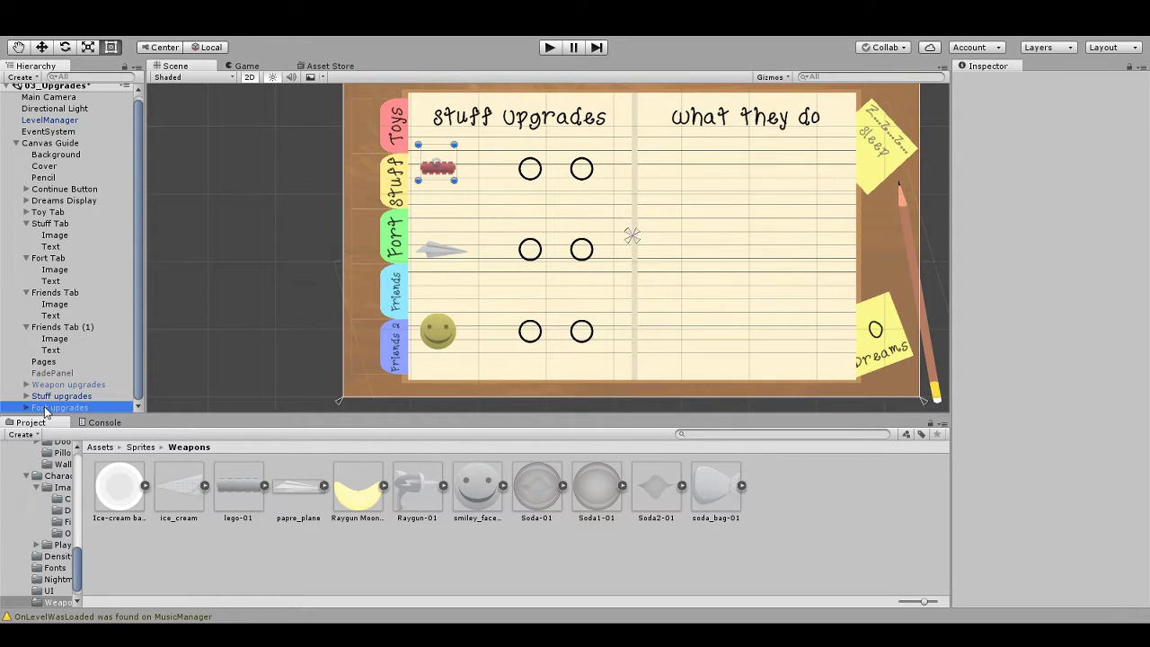
pyautogui.click(49, 397)
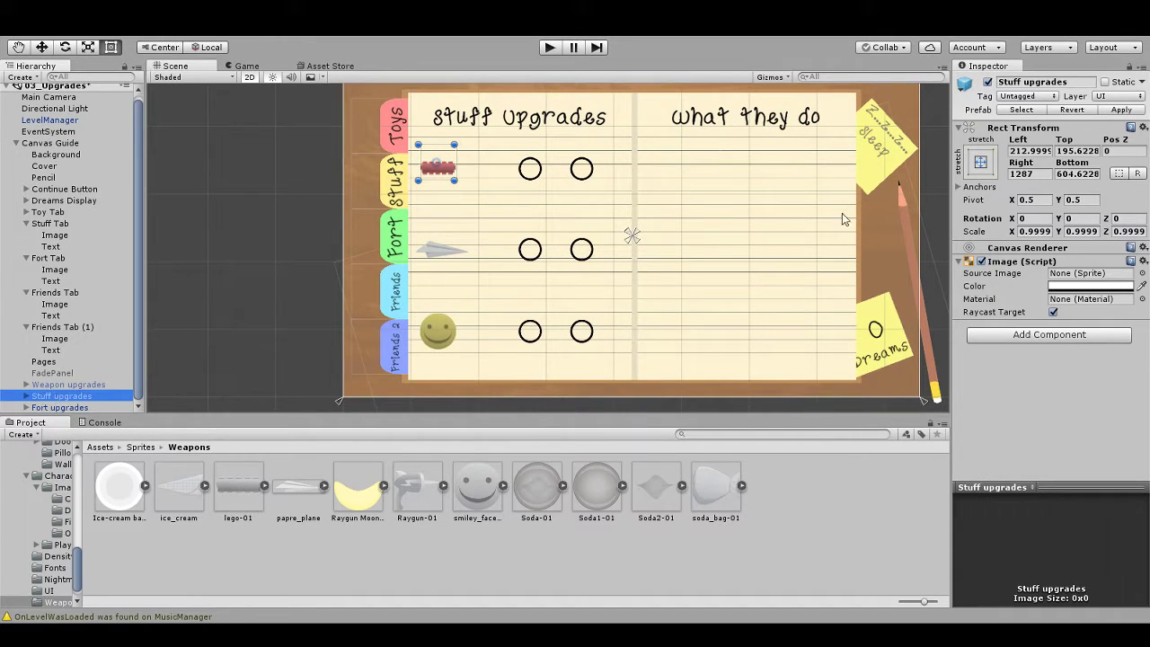
pyautogui.click(989, 82)
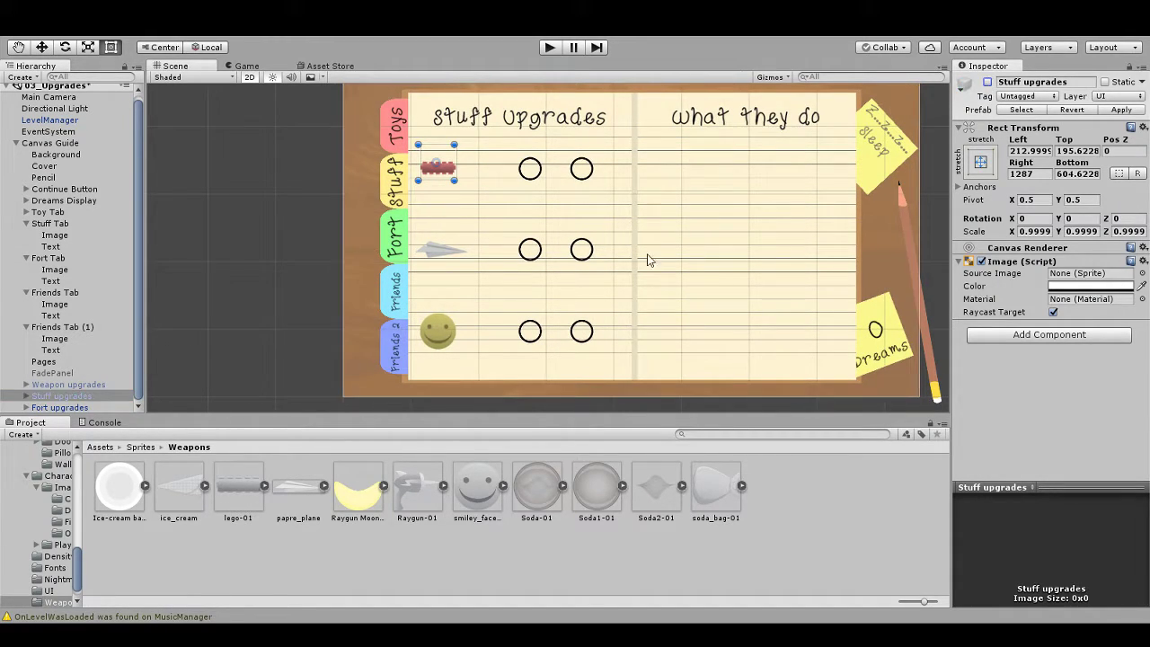
# Step: Change the Title Left text of the Fort upgrades group to "Fort Upgrades"
pyautogui.click(49, 407)
pyautogui.click(26, 407)
pyautogui.scroll(-3, 76, 389)
pyautogui.click(79, 281)
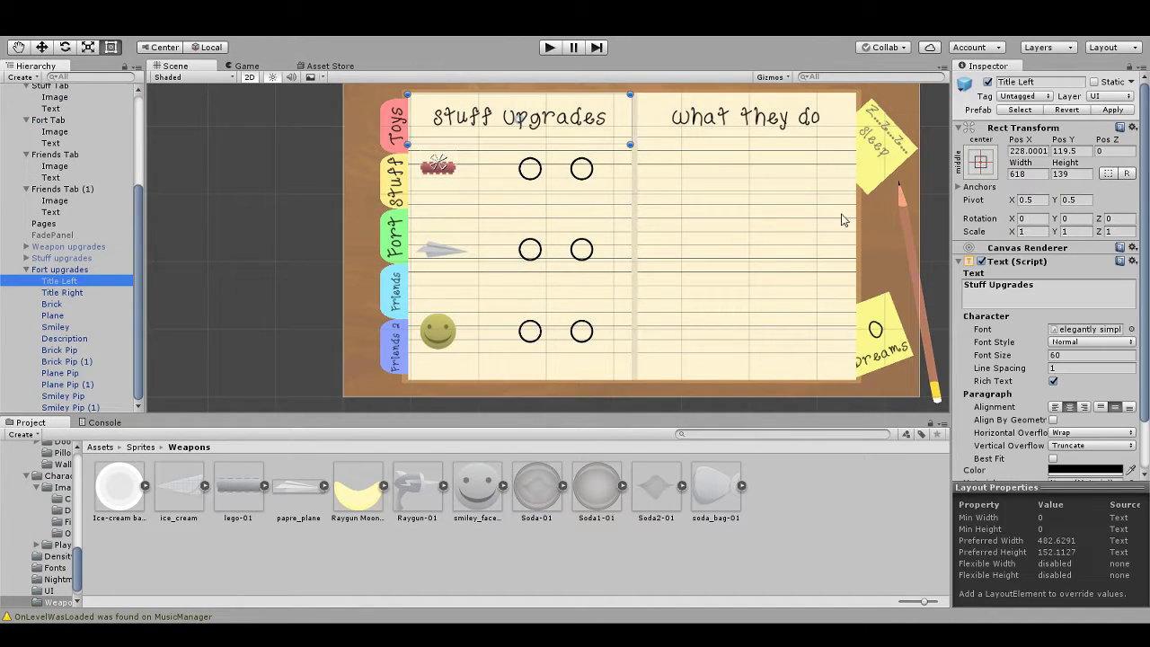
pyautogui.doubleClick(987, 285)
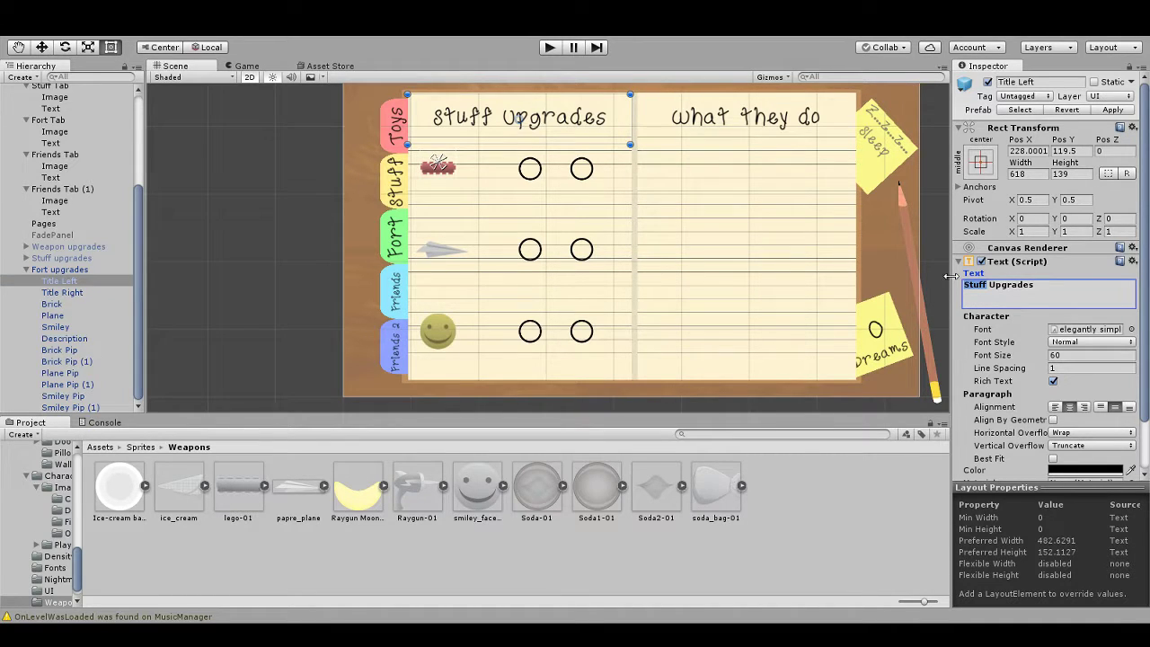
pyautogui.write('FOrt')
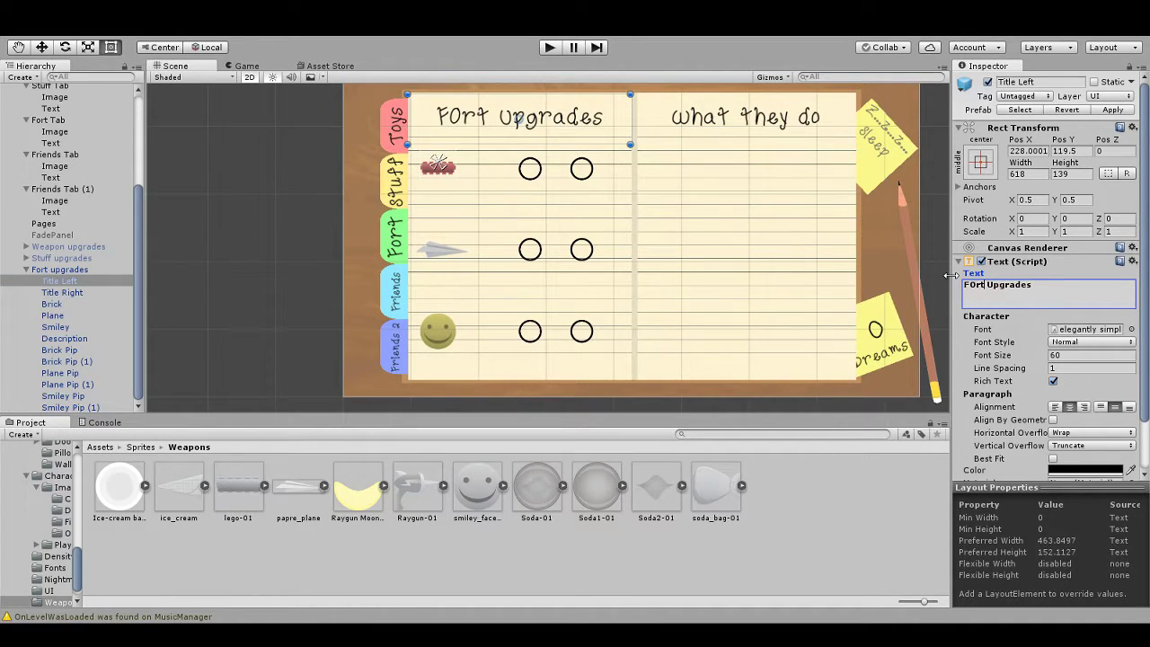
pyautogui.press('BackSpace')
pyautogui.press('BackSpace')
pyautogui.press('BackSpace')
pyautogui.write('ort')
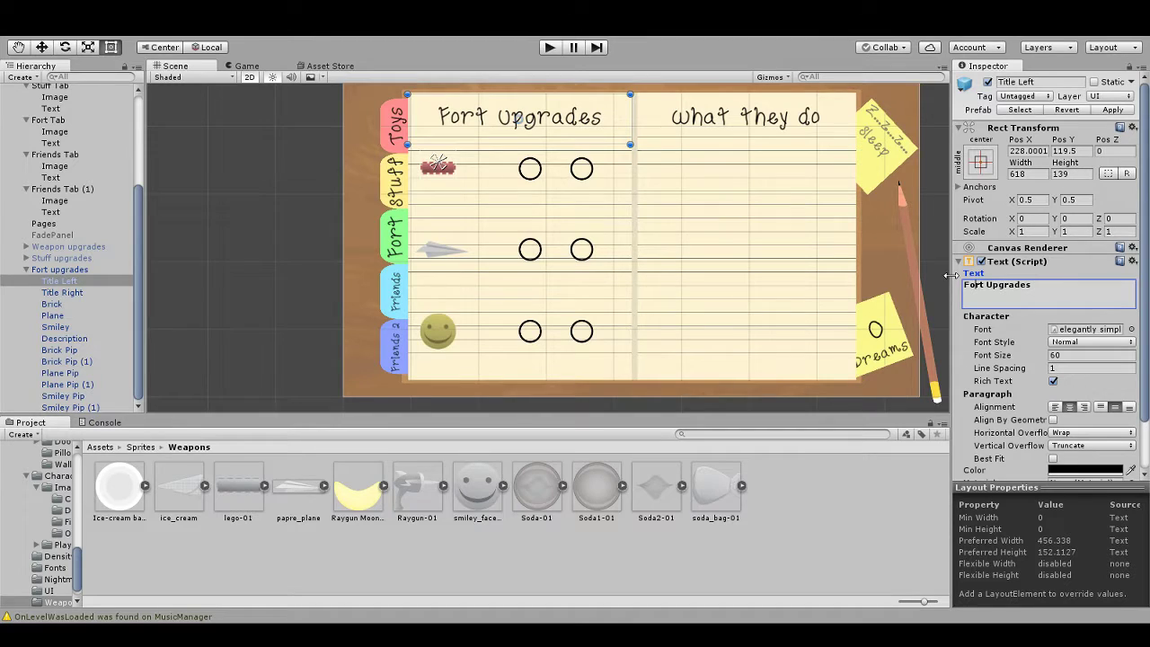
# Step: Rename the Brick object in the Fort upgrades group to Door
pyautogui.click(75, 307)
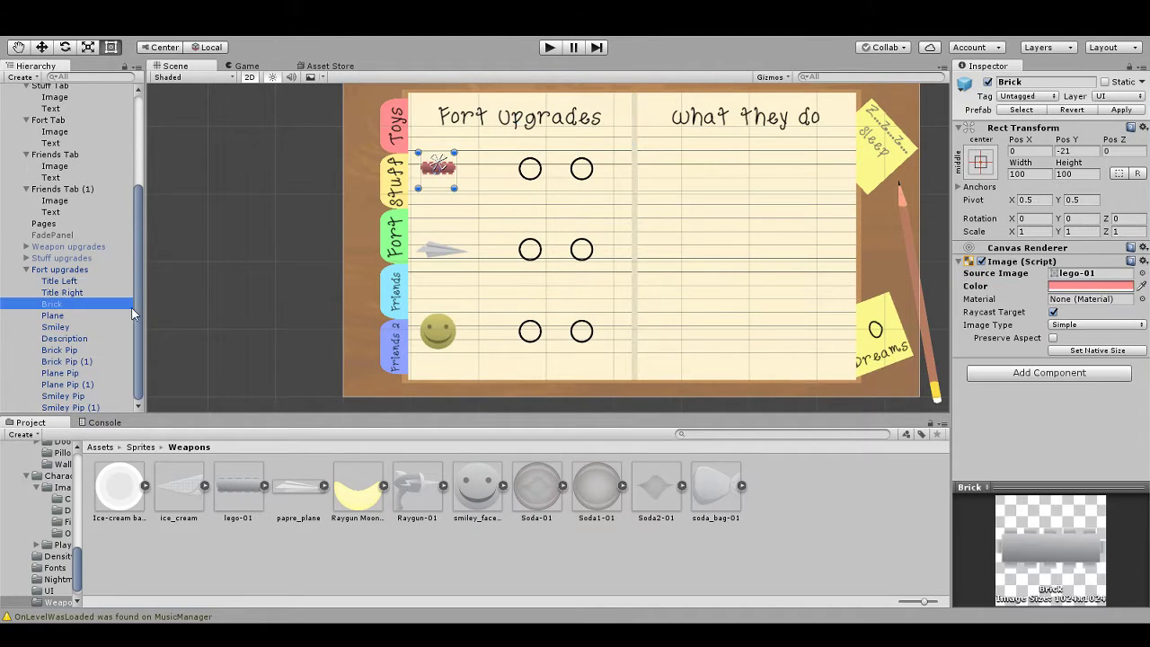
pyautogui.click(1029, 83)
pyautogui.write('Door')
pyautogui.press('Return')
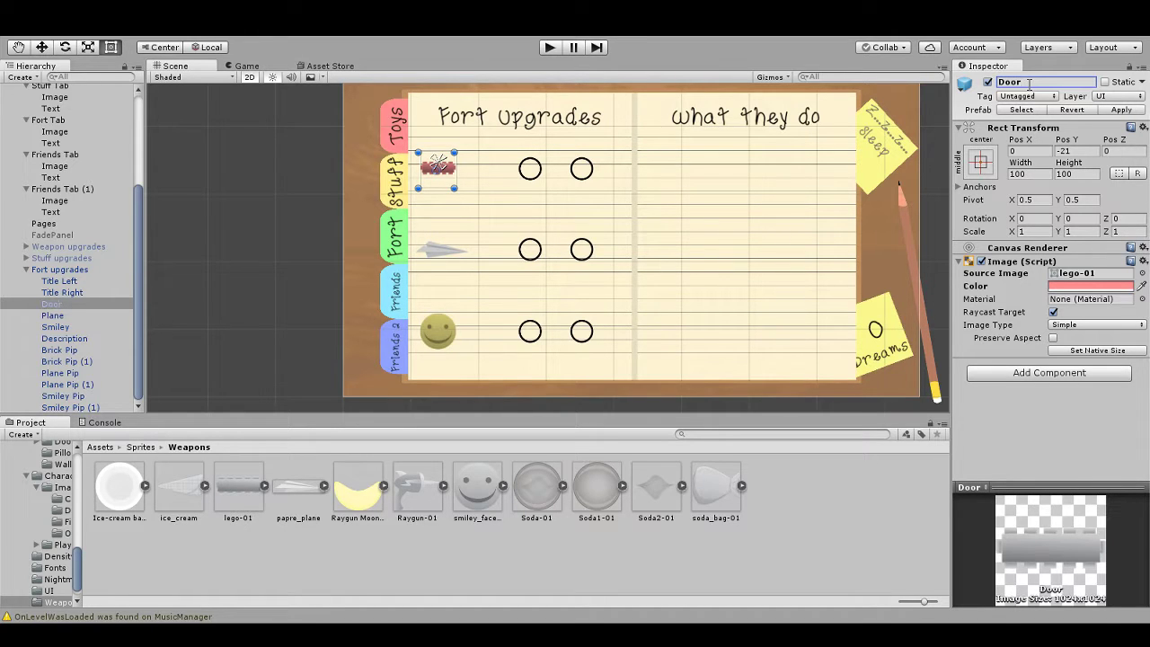
# Step: Delete the 0, 1, 5, 7, Basic Block and Stairs Up-01 sprites from the Buildings sprites folder
pyautogui.click(147, 449)
pyautogui.click(173, 509)
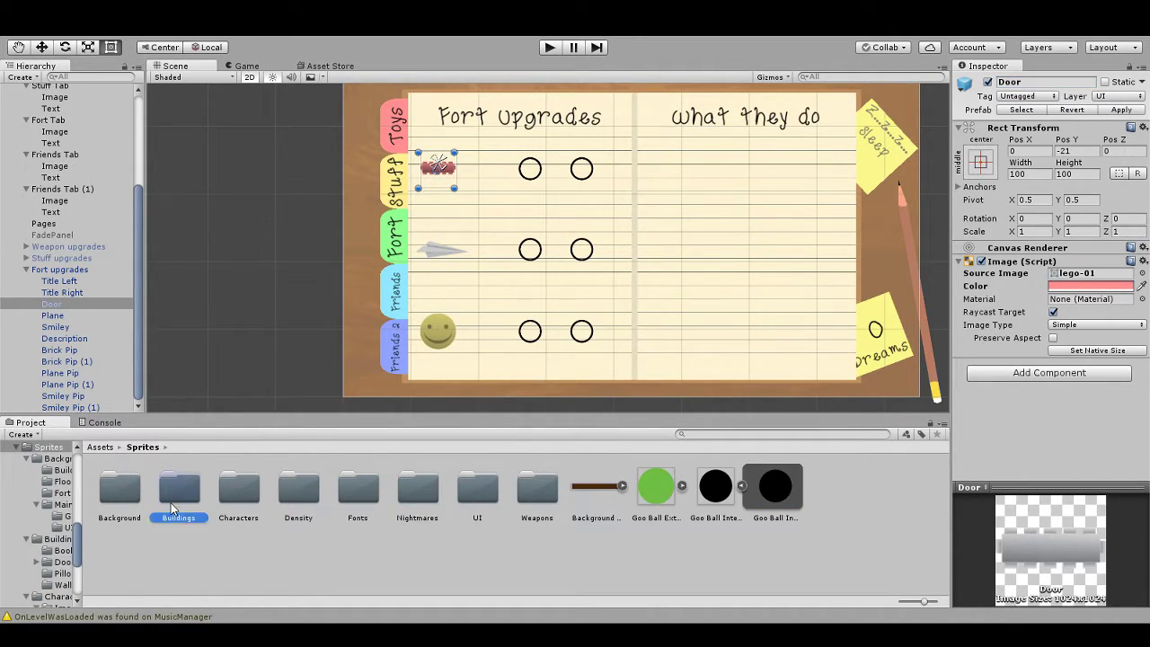
pyautogui.doubleClick(174, 508)
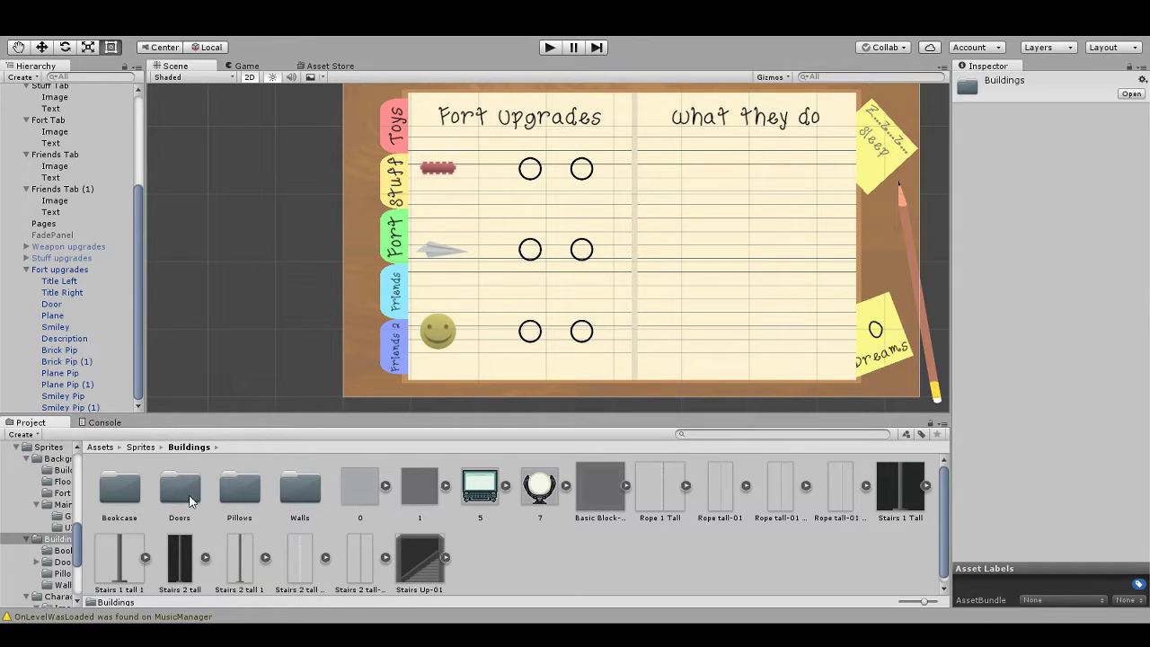
pyautogui.click(359, 488)
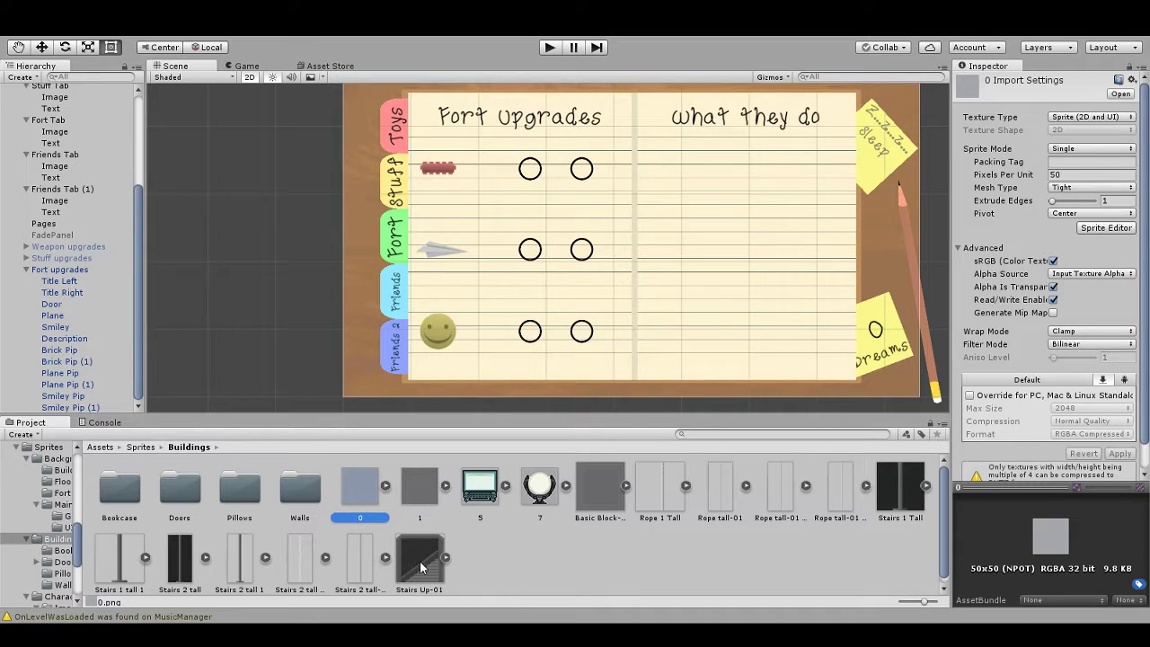
pyautogui.keyDown('shift'); pyautogui.click(602, 499); pyautogui.keyUp('shift')
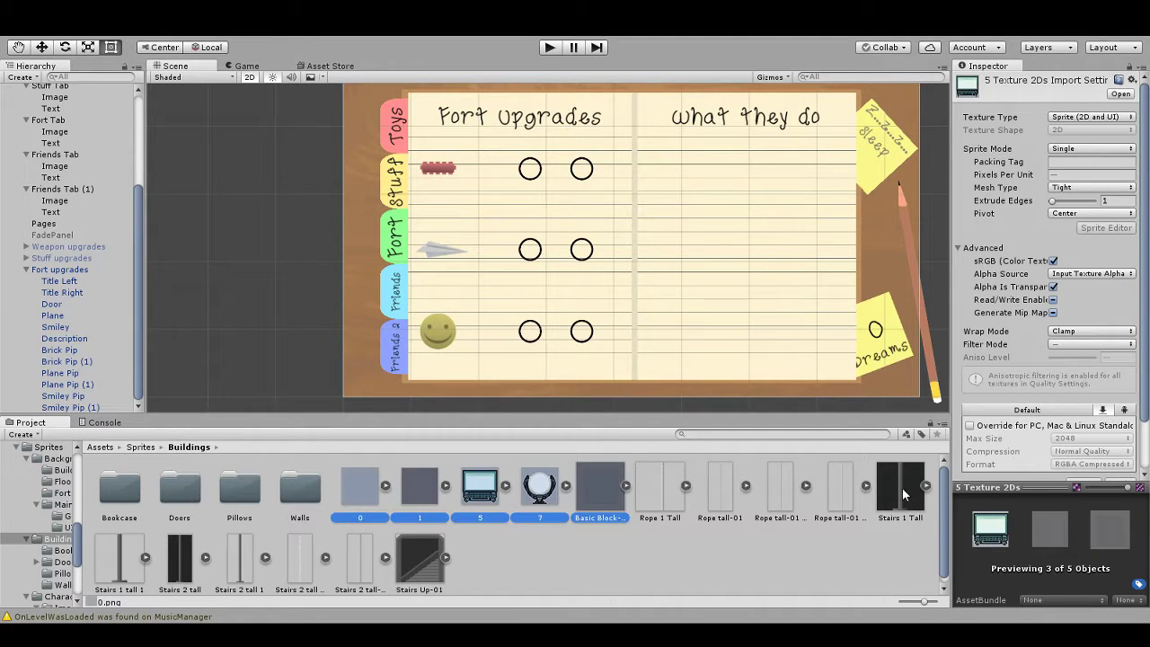
pyautogui.keyDown('ctrl'); pyautogui.click(417, 553); pyautogui.keyUp('ctrl')
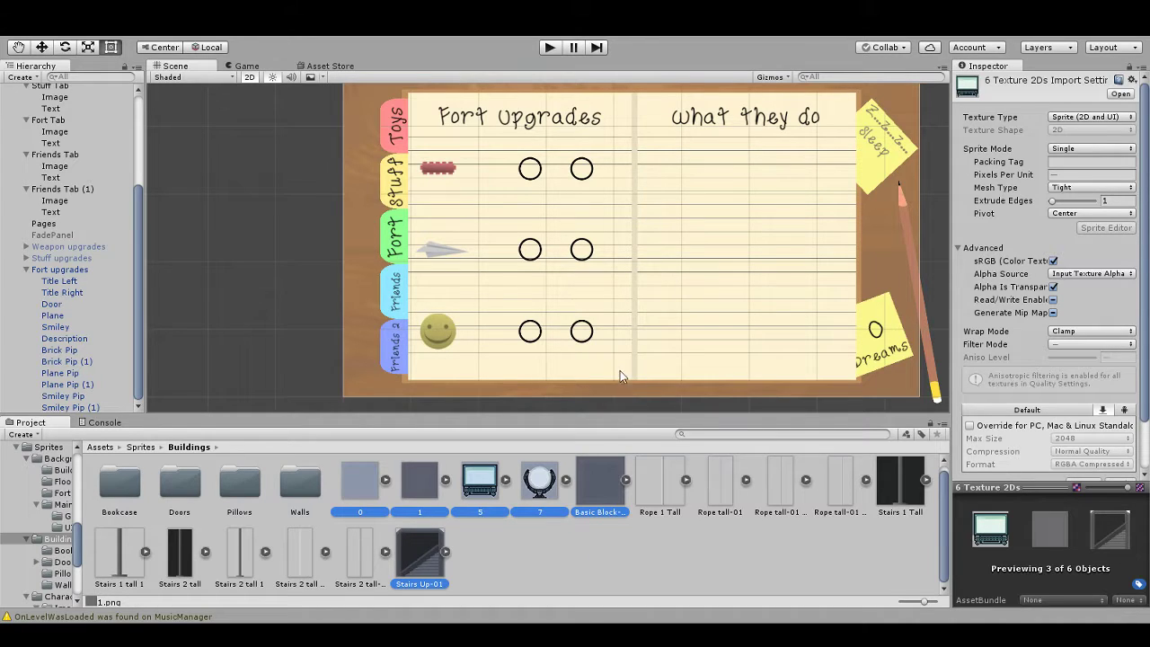
pyautogui.press('Delete')
# Step: Check the Walls sprites, return to Buildings, and open its Doors folder
pyautogui.doubleClick(297, 490)
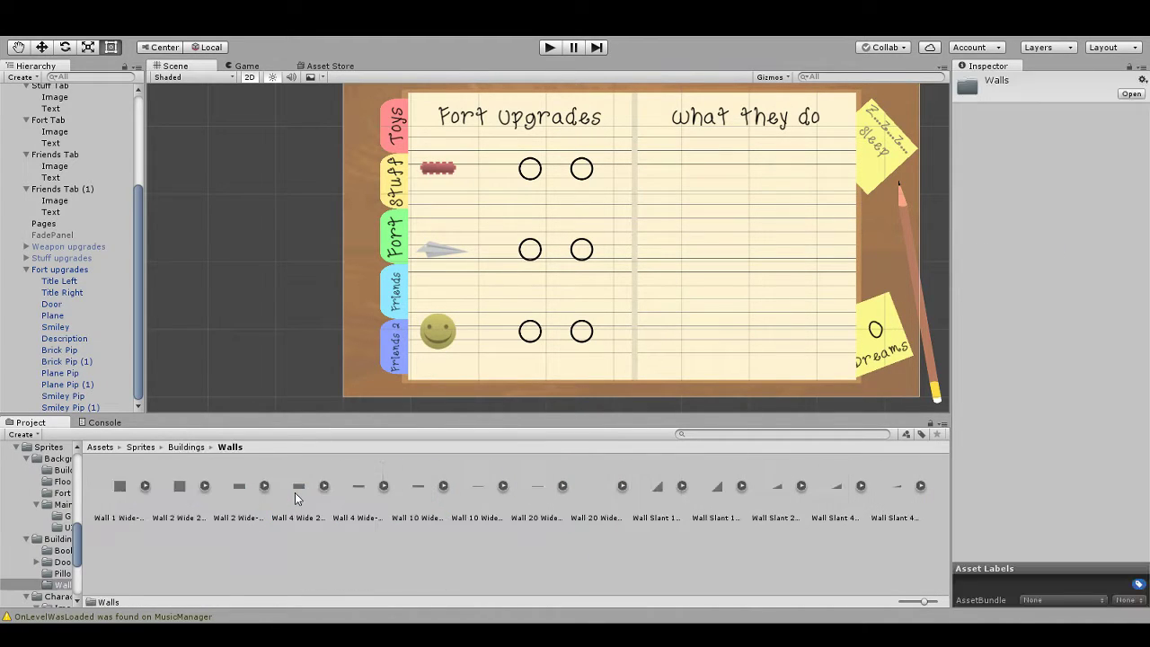
pyautogui.click(193, 447)
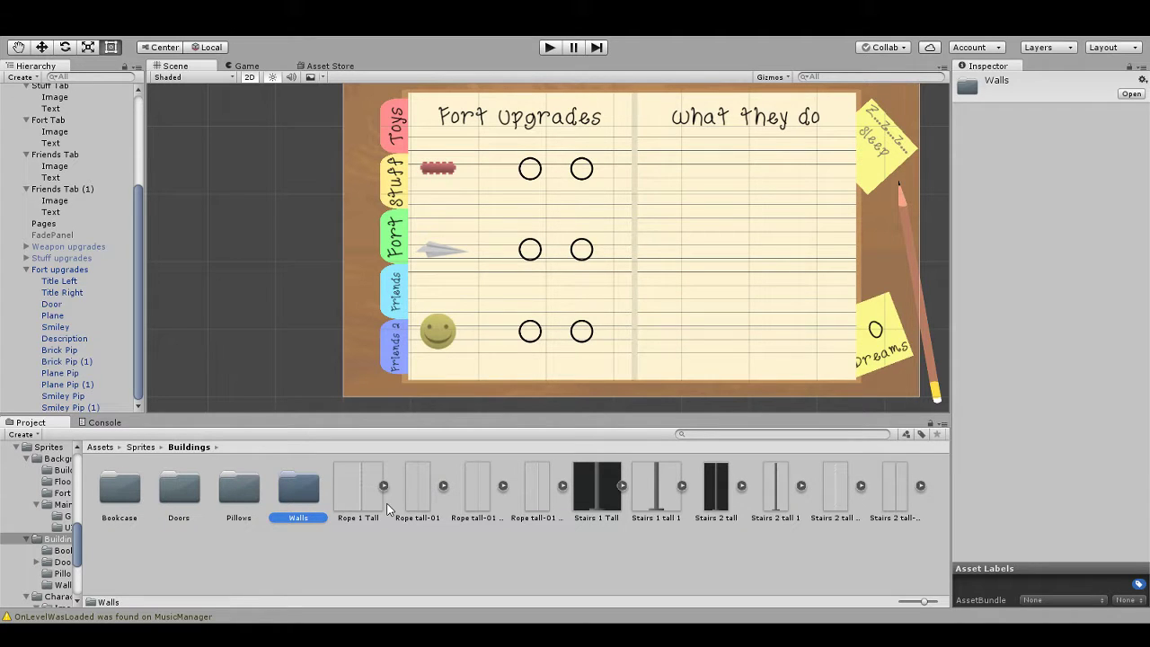
pyautogui.doubleClick(194, 491)
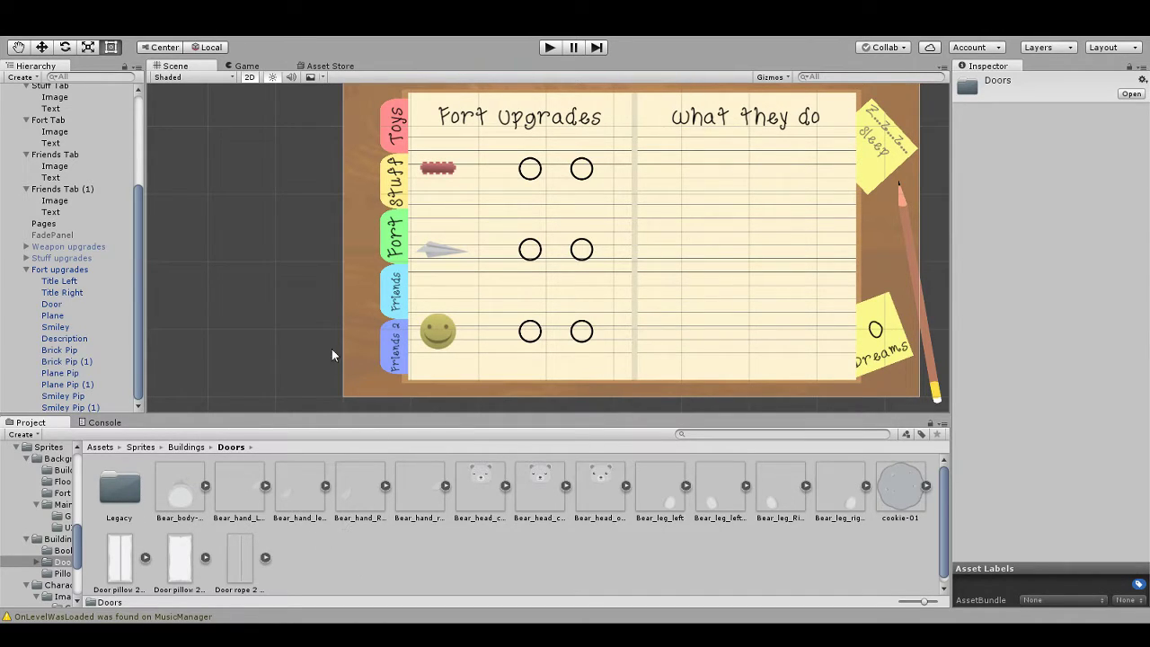
pyautogui.moveTo(287, 284); pyautogui.dragTo(285, 338)
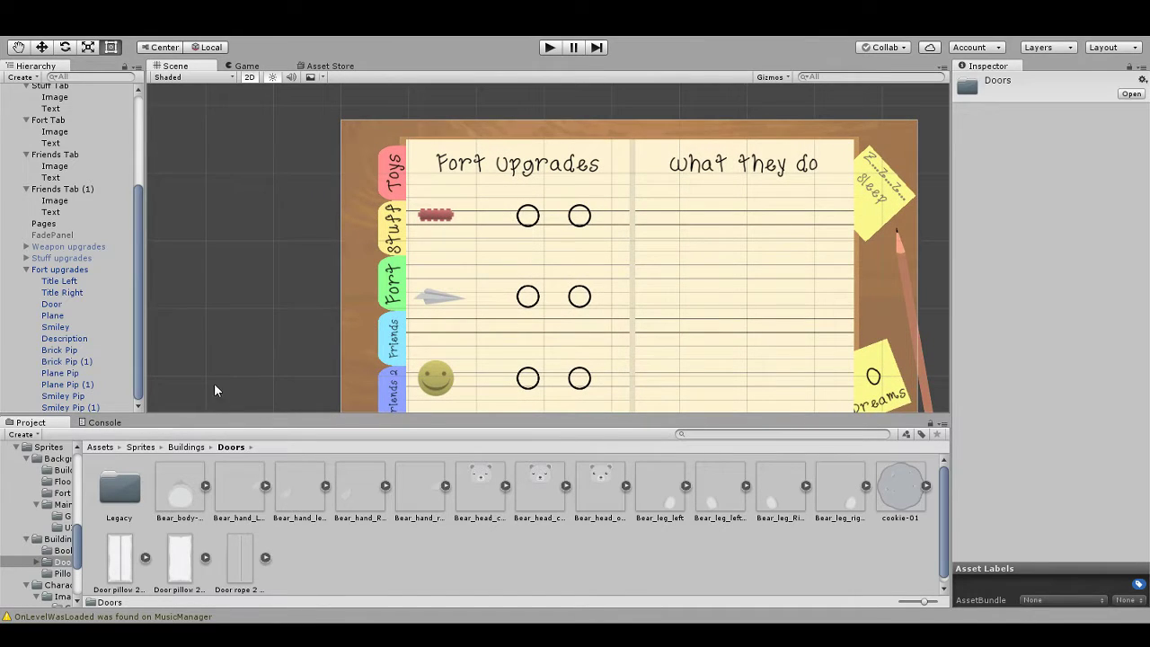
pyautogui.scroll(3, 54, 507)
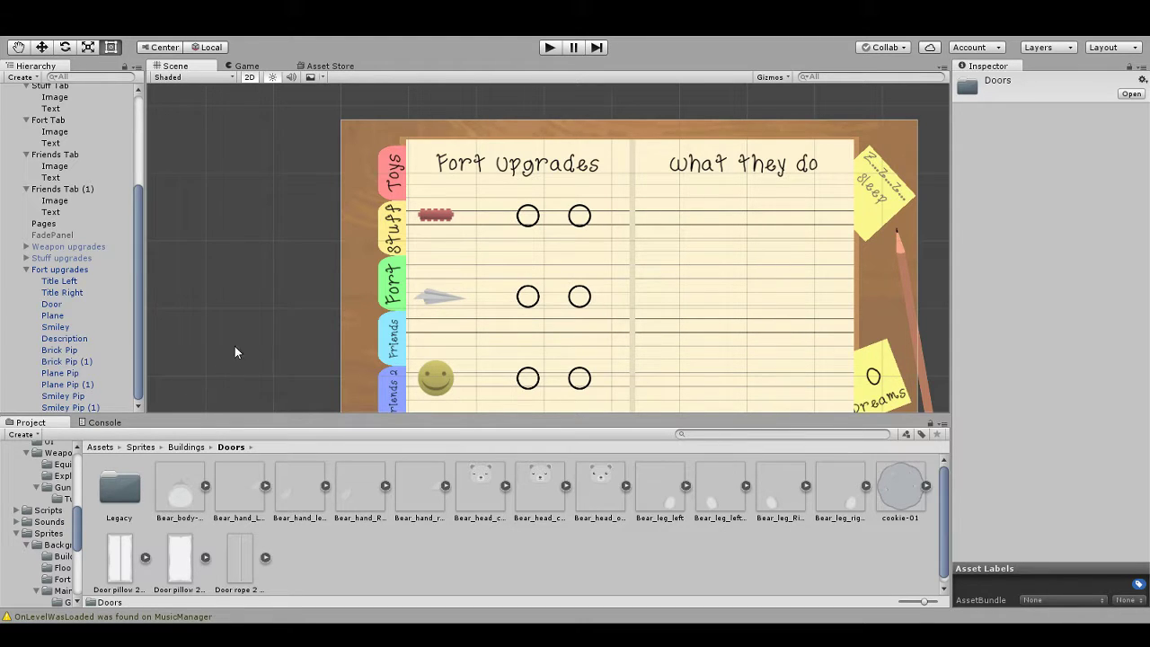
pyautogui.moveTo(258, 324); pyautogui.dragTo(293, 344)
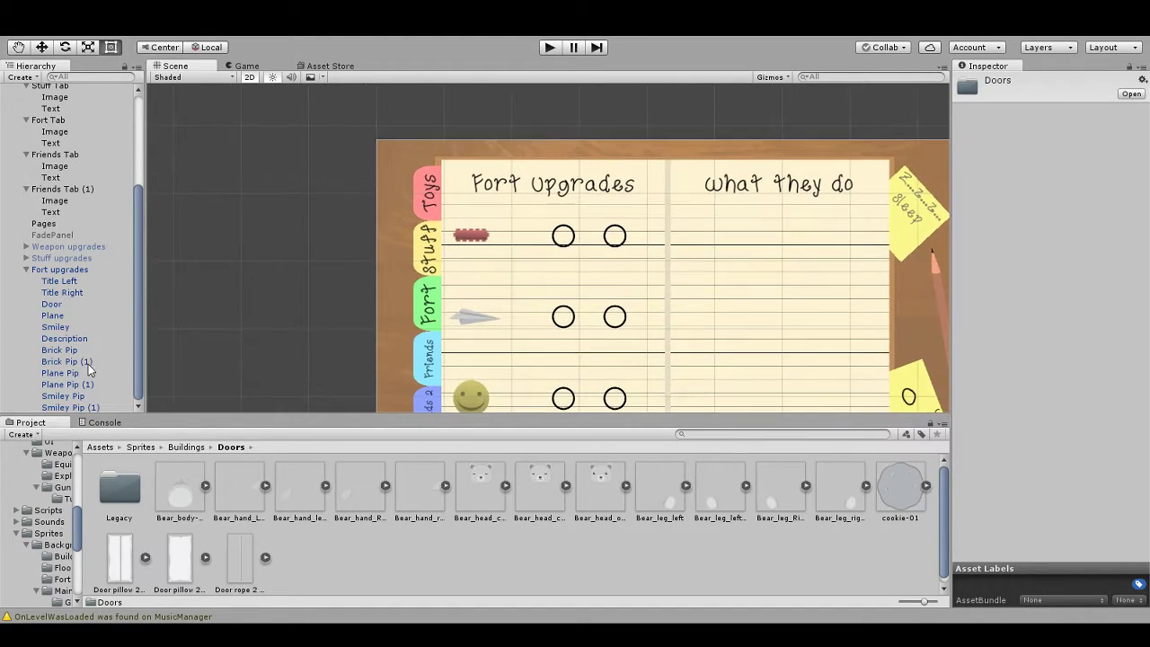
# Step: Add a child UI image named Body to the Door object and assign it the Bear_body-01 sprite
pyautogui.click(72, 305)
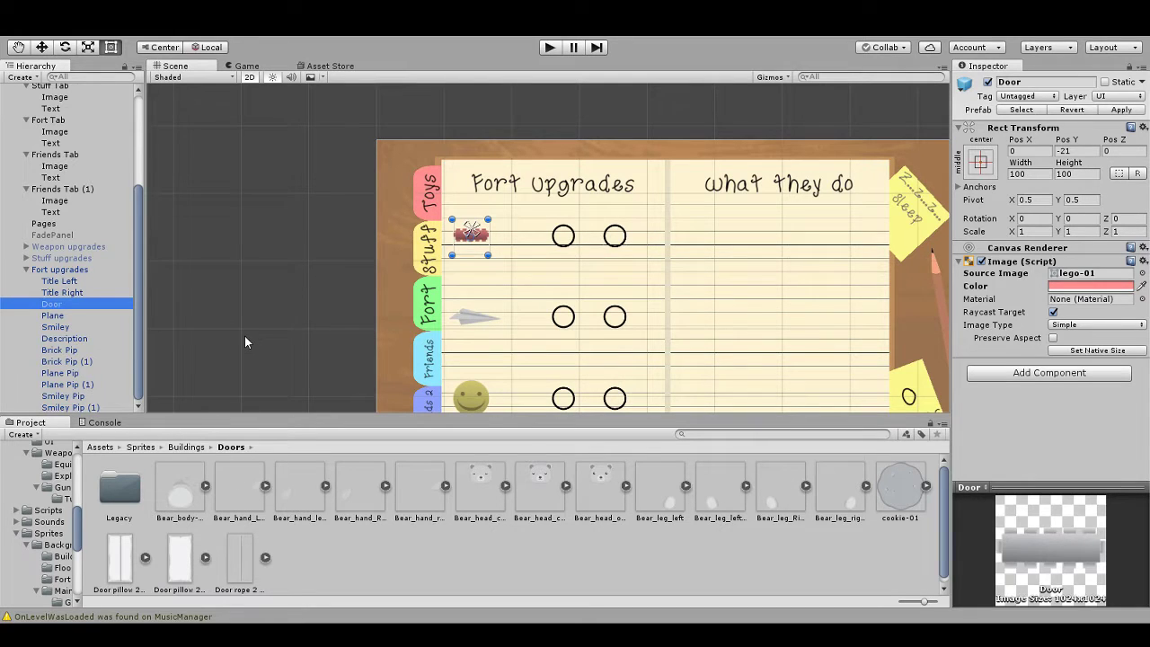
pyautogui.hotkey('alt', 'shift', 'n')
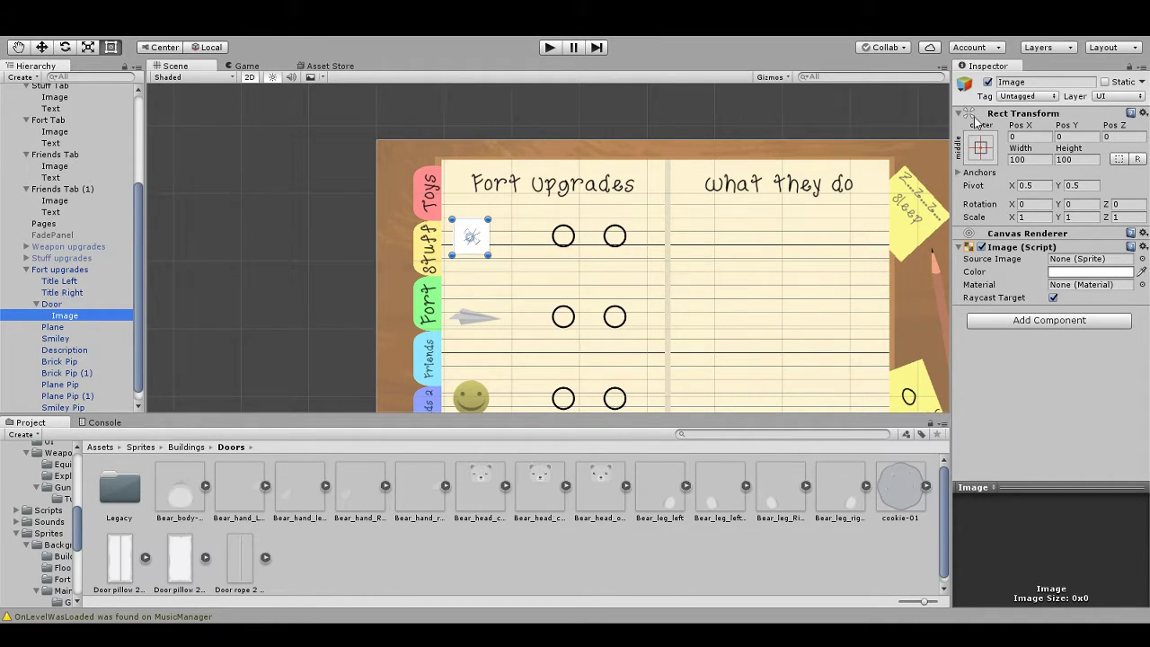
pyautogui.click(1030, 83)
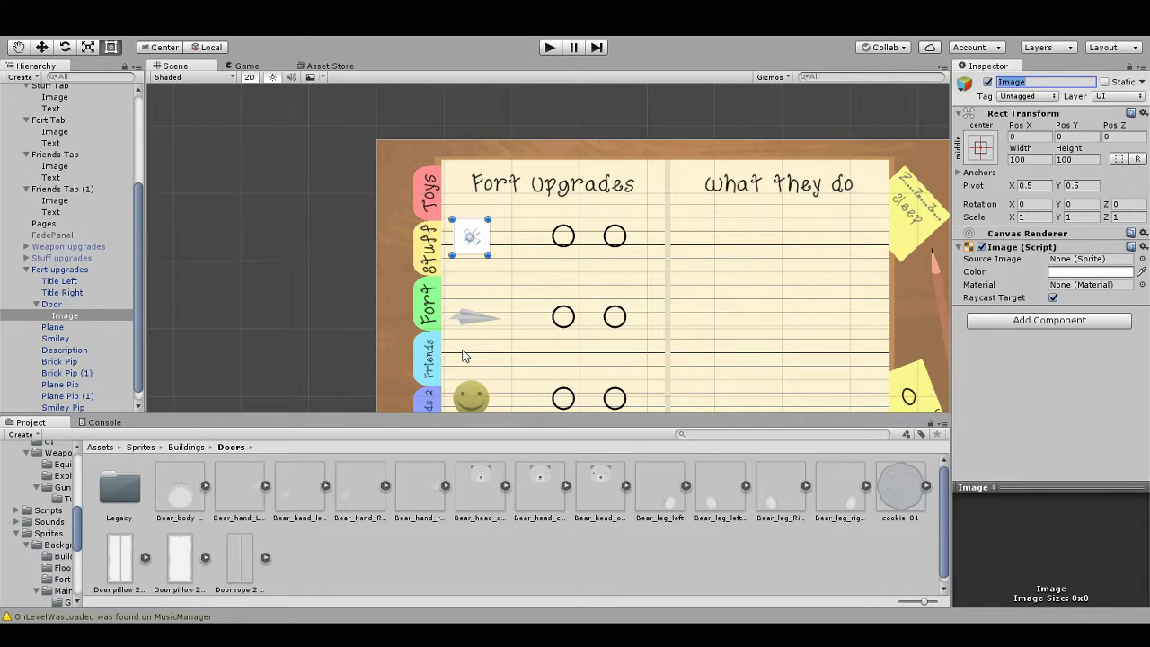
pyautogui.write('Body')
pyautogui.press('Return')
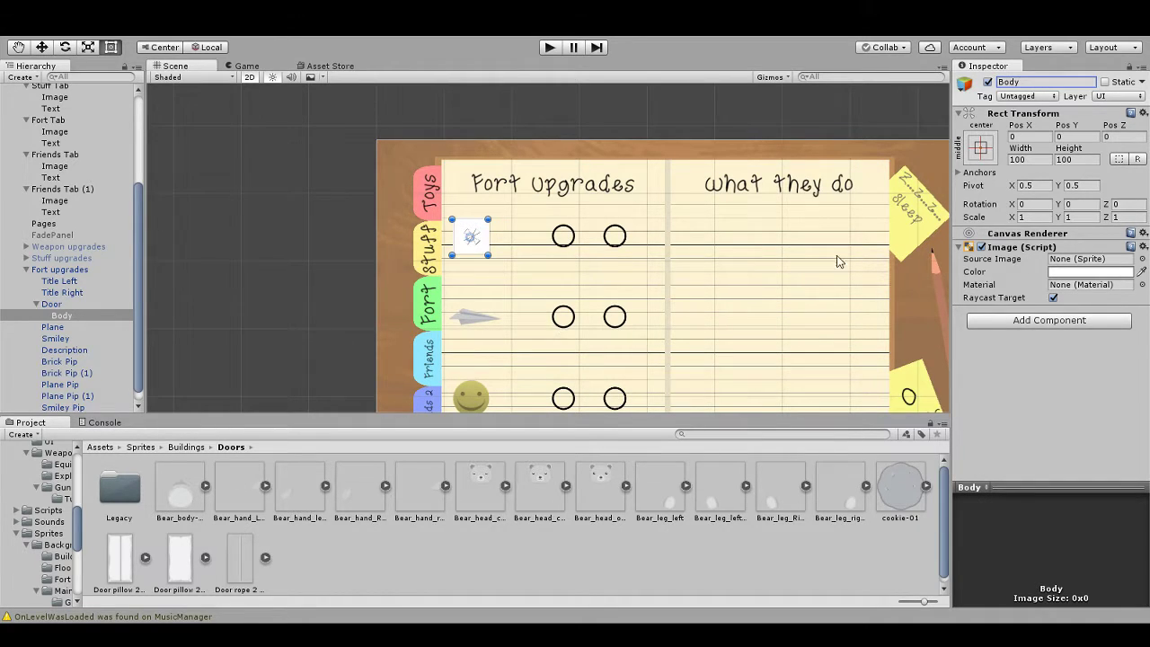
pyautogui.moveTo(187, 501); pyautogui.dragTo(1083, 260)
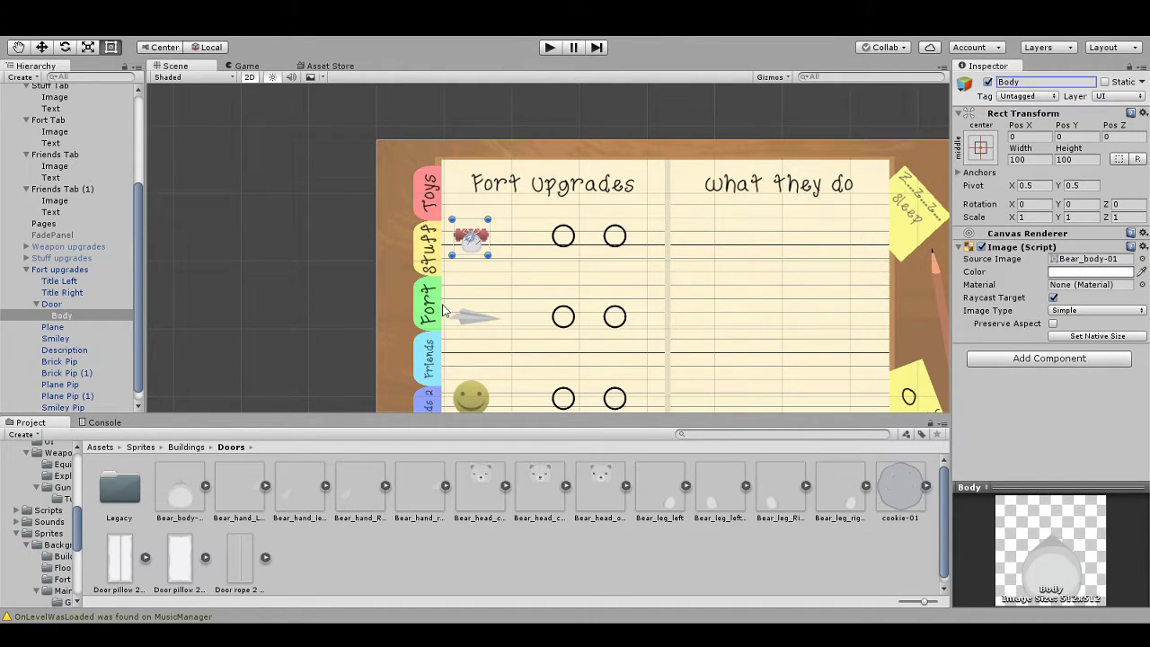
# Step: Clear the Door object's lego-01 source image and make its image color fully transparent
pyautogui.scroll(5, 544, 248)
pyautogui.click(83, 305)
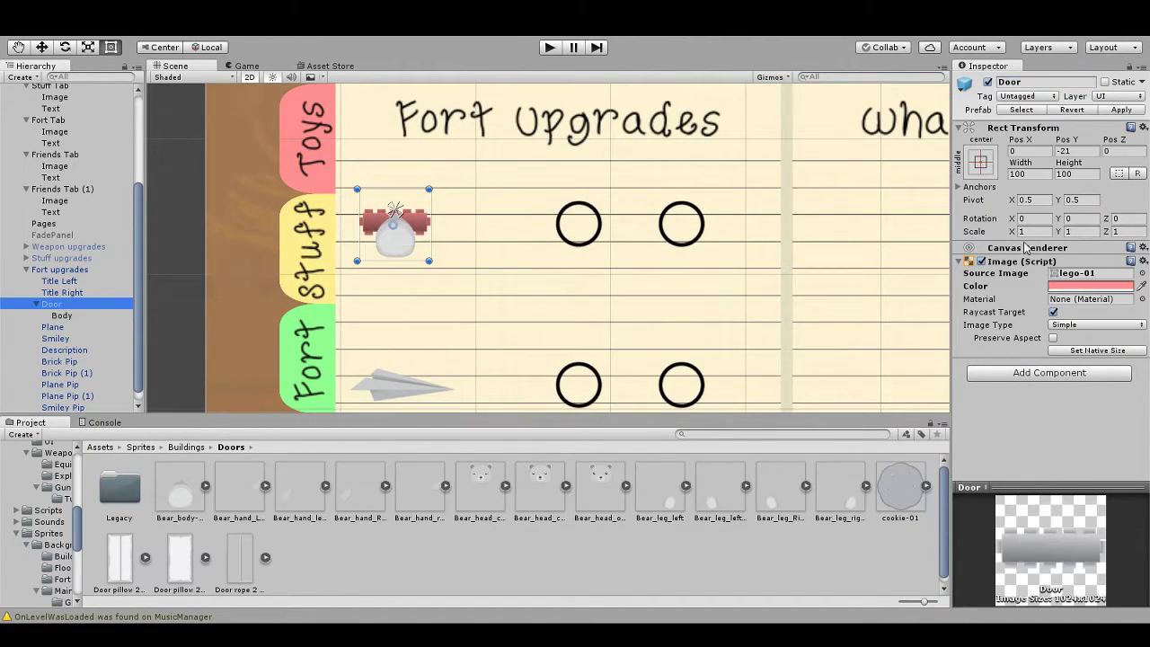
pyautogui.click(1084, 275)
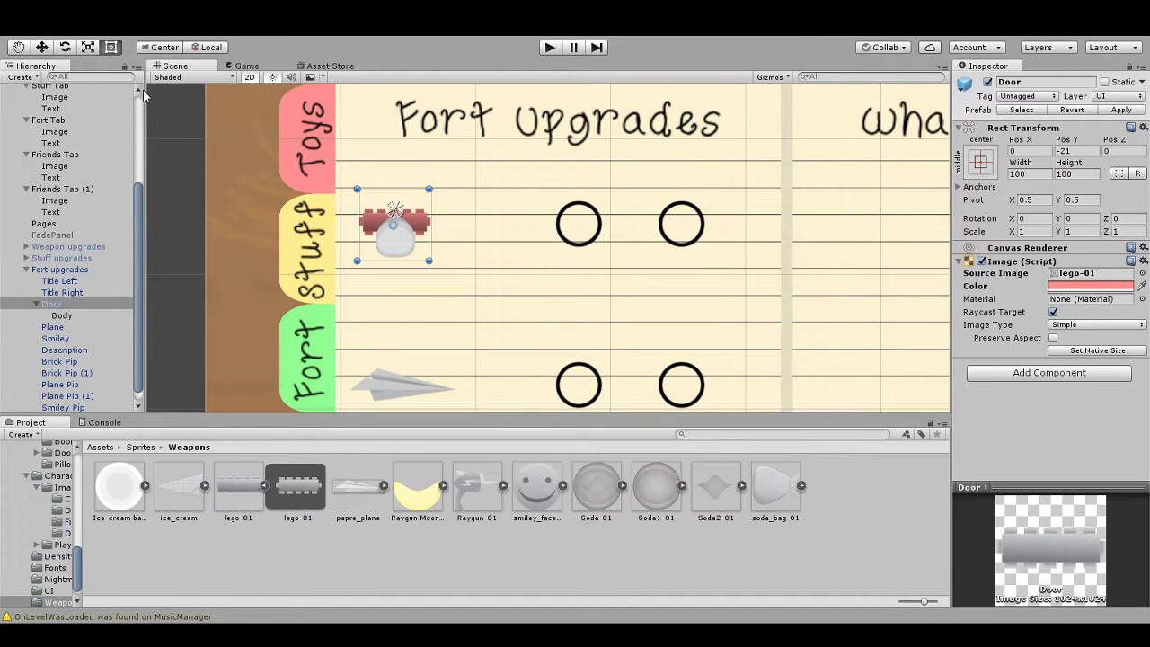
pyautogui.click(1091, 272)
pyautogui.press('Delete')
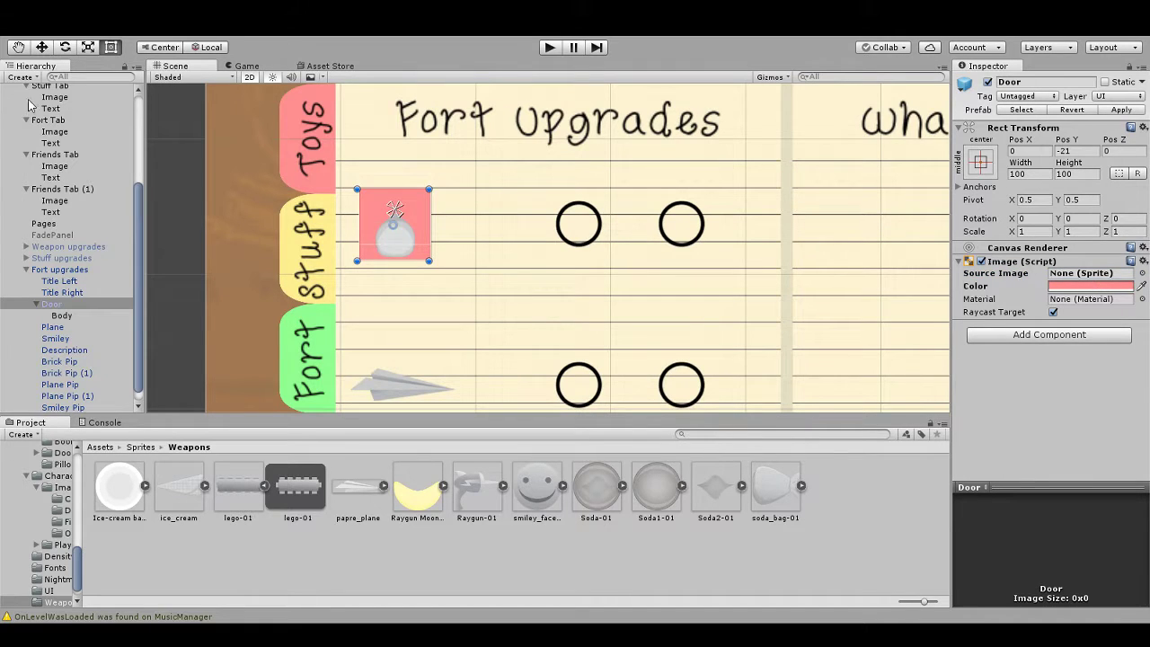
pyautogui.click(1141, 286)
# Step: Add a second child UI image under Door and name it Head
pyautogui.click(81, 315)
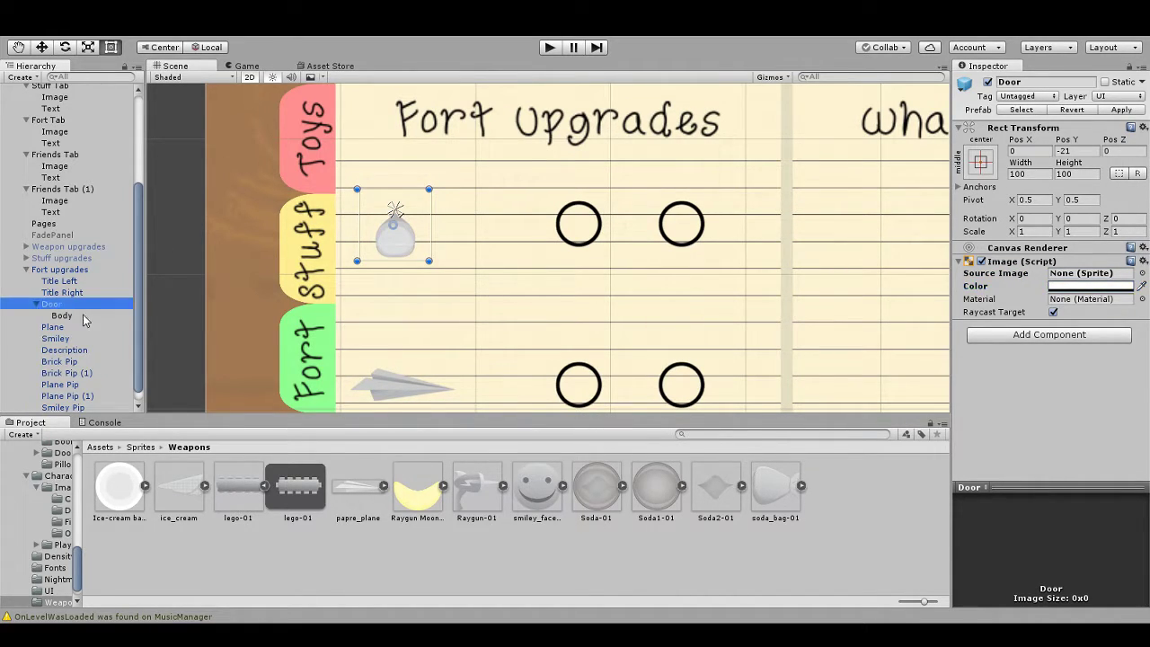
pyautogui.press('Up')
pyautogui.click(1032, 82)
pyautogui.write('Head')
pyautogui.press('Return')
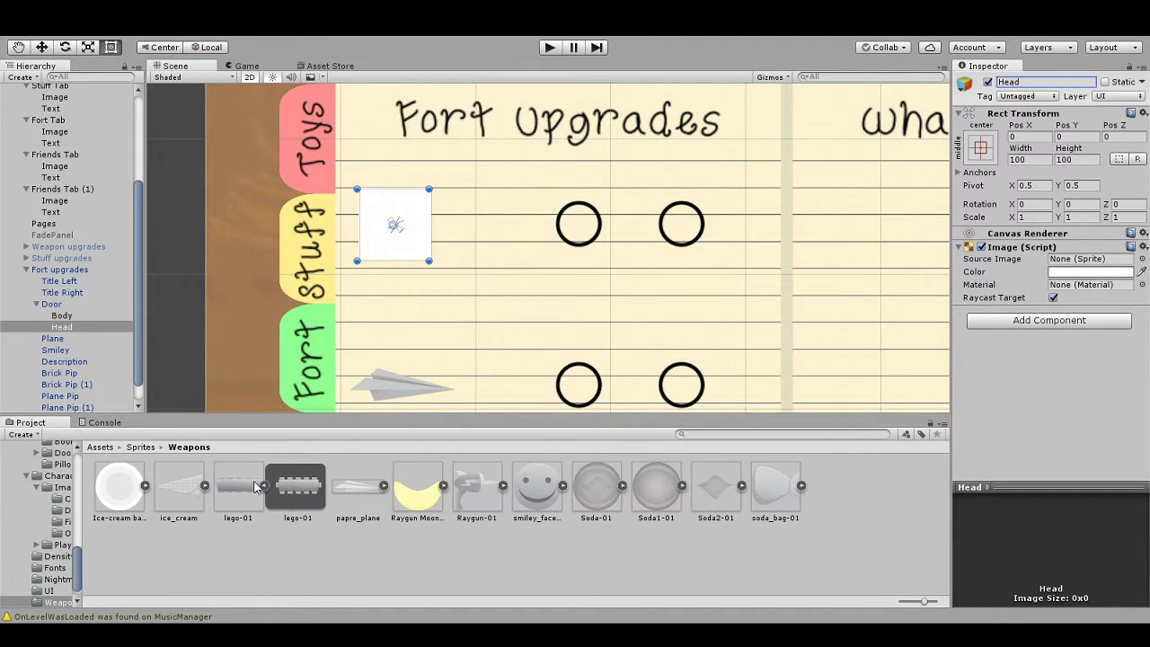
# Step: Return to the Doors sprites folder and assign the Bear_head_open sprite to the Head image
pyautogui.click(139, 446)
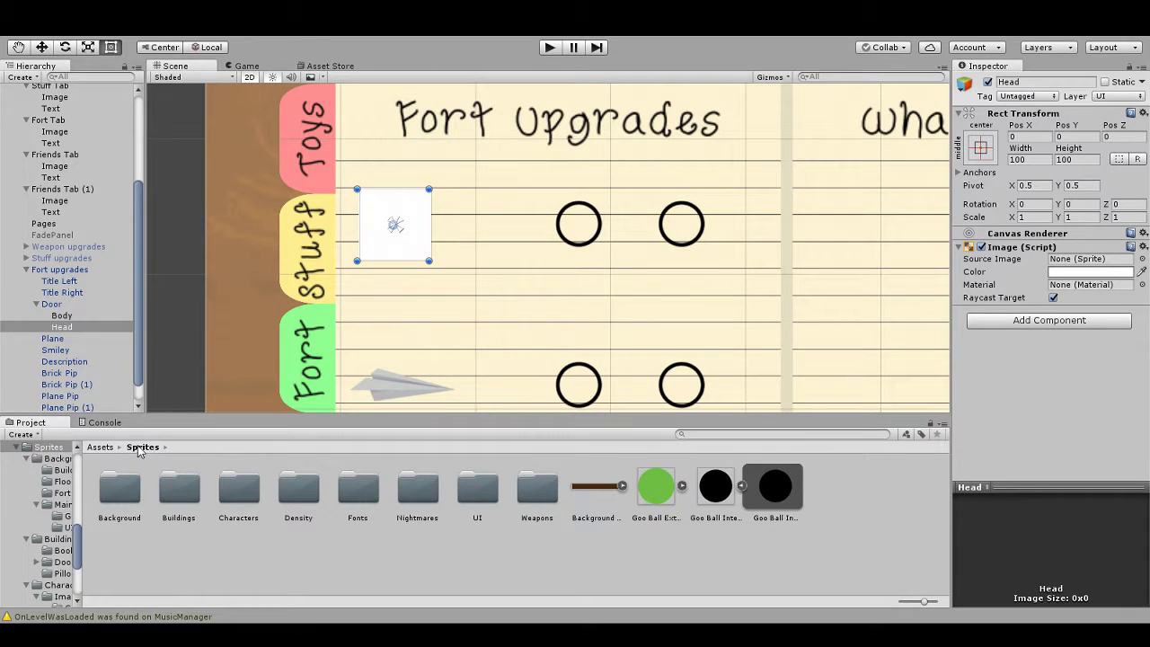
pyautogui.click(102, 317)
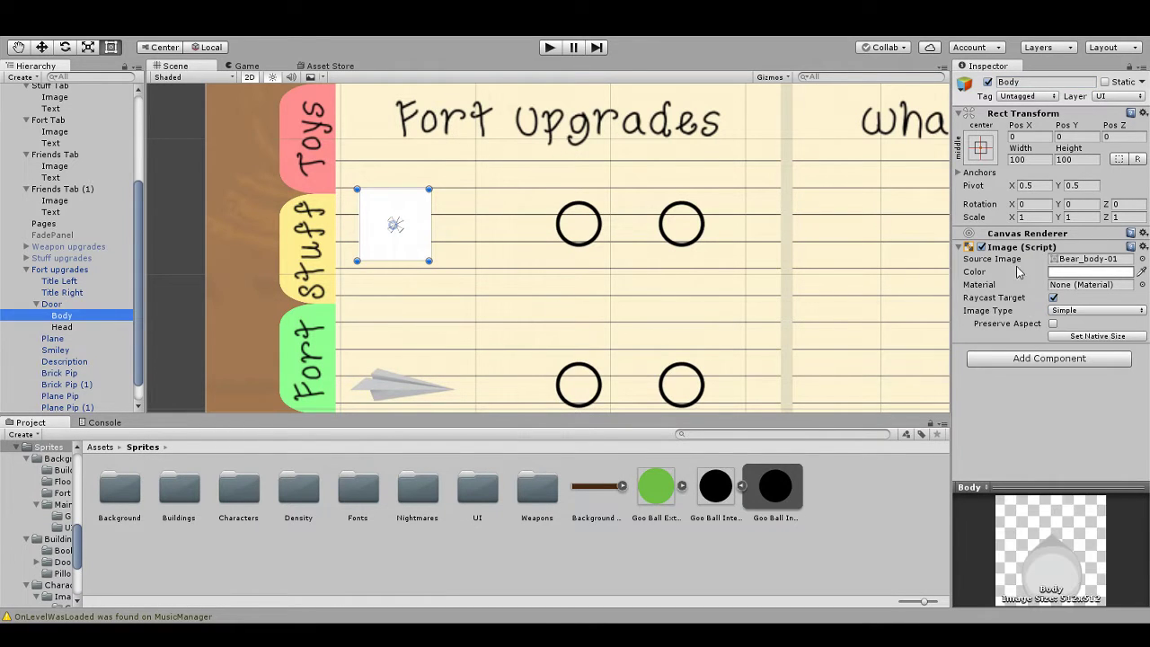
pyautogui.click(1096, 258)
pyautogui.click(254, 508)
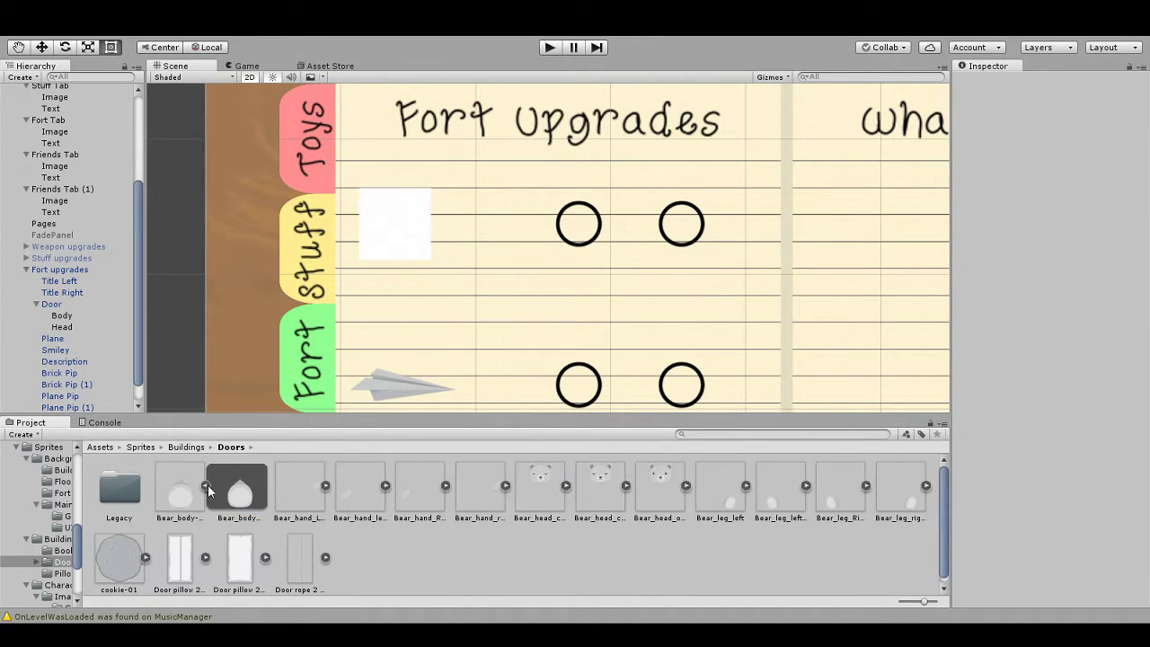
pyautogui.press('Delete')
pyautogui.moveTo(597, 490); pyautogui.dragTo(81, 335)
pyautogui.click(67, 329)
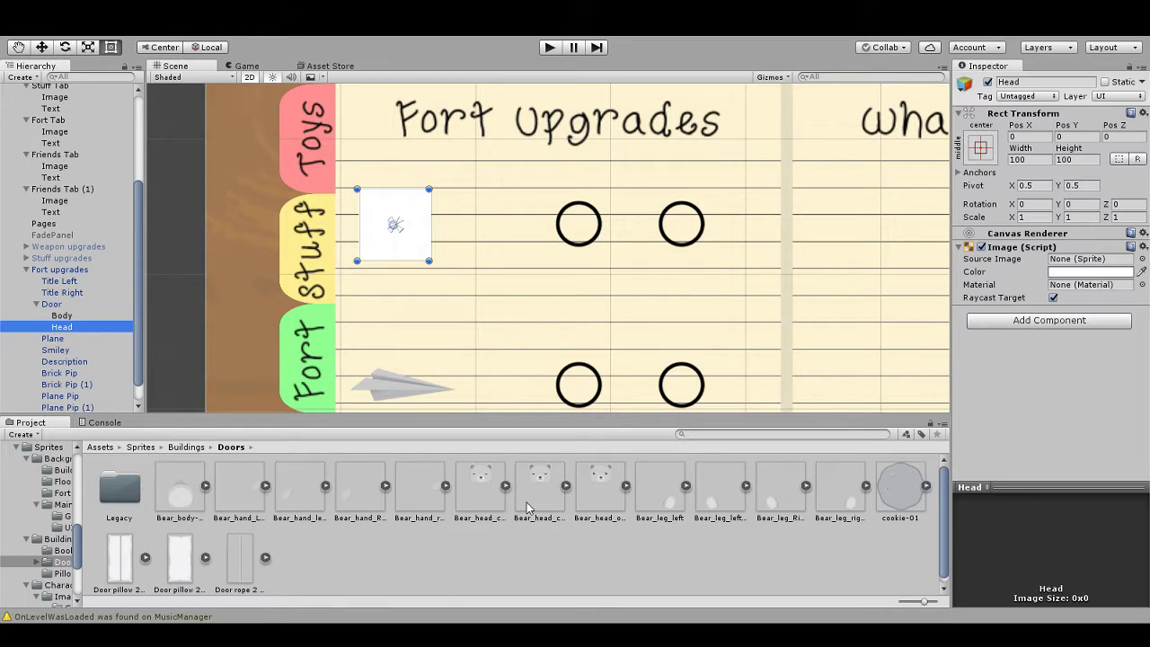
pyautogui.moveTo(608, 499); pyautogui.dragTo(1089, 259)
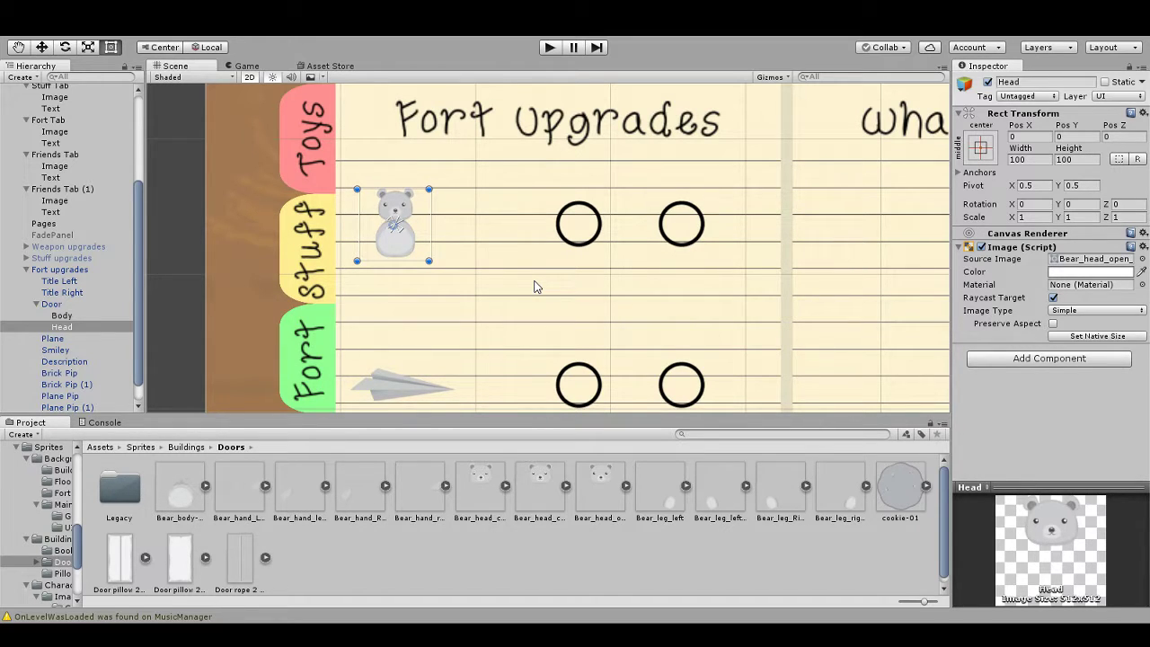
# Step: Duplicate the Head image four times under Door
pyautogui.click(81, 329)
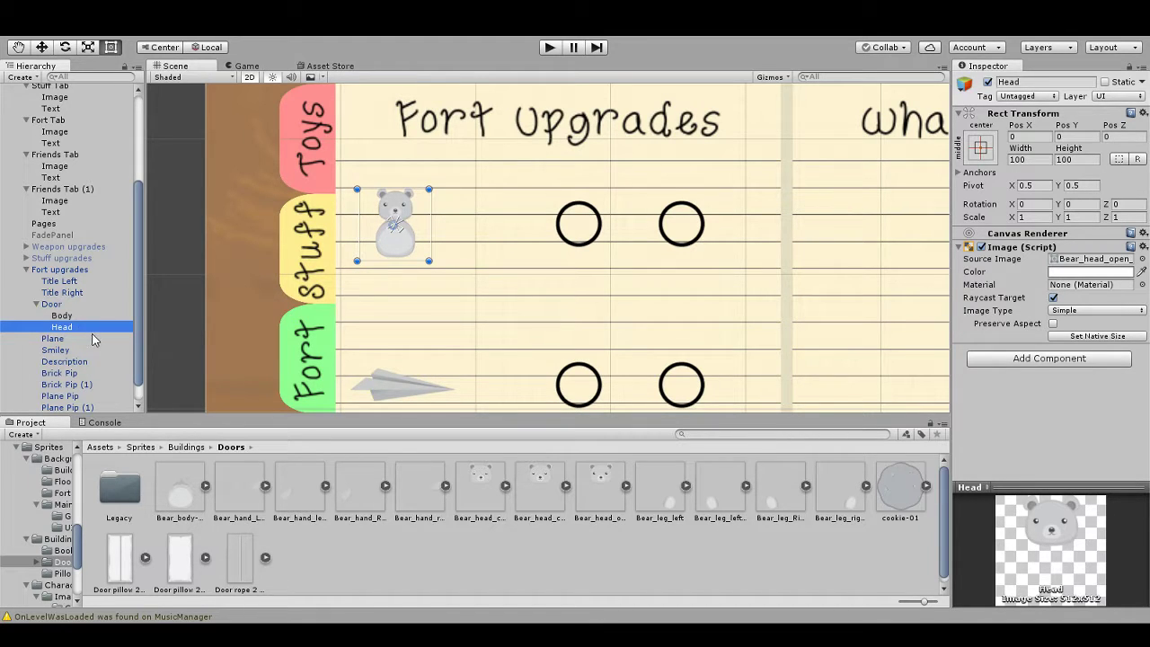
pyautogui.hotkey('ctrl', 'd')
pyautogui.hotkey('ctrl', 'd')
pyautogui.hotkey('ctrl', 'd')
pyautogui.hotkey('ctrl', 'd')
# Step: Rename the first Head copy to Arm Left and assign it the Bear_hand_left sprite
pyautogui.click(104, 350)
pyautogui.press('Up')
pyautogui.click(1036, 81)
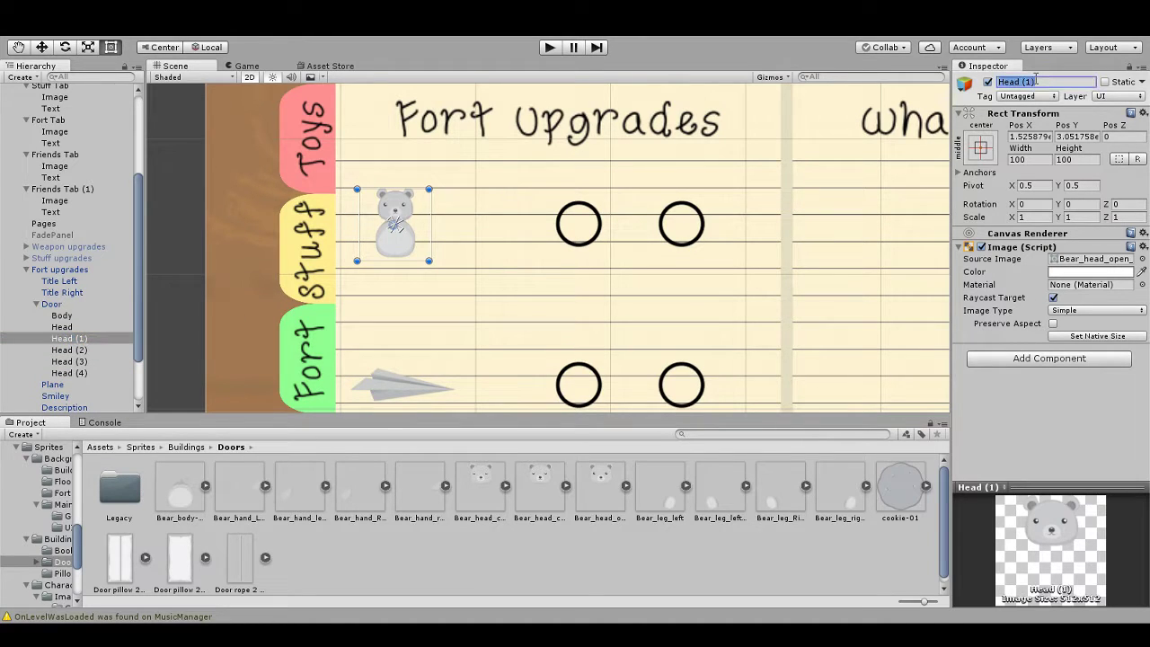
pyautogui.write('Arm Left')
pyautogui.press('Return')
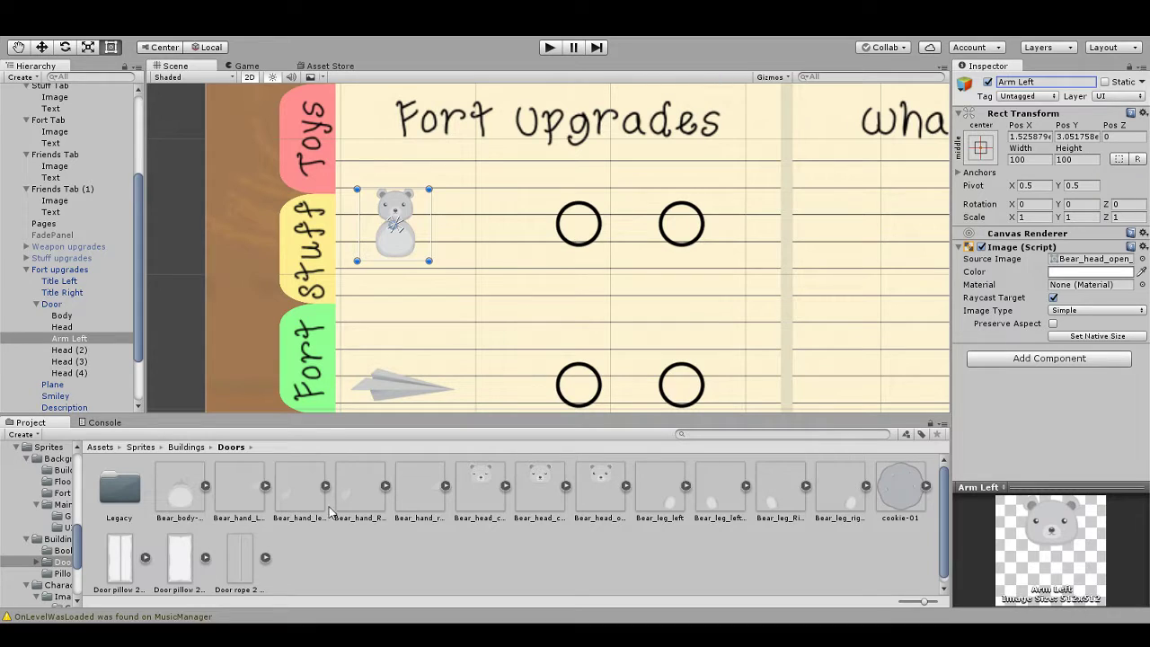
pyautogui.moveTo(290, 500); pyautogui.dragTo(1094, 267)
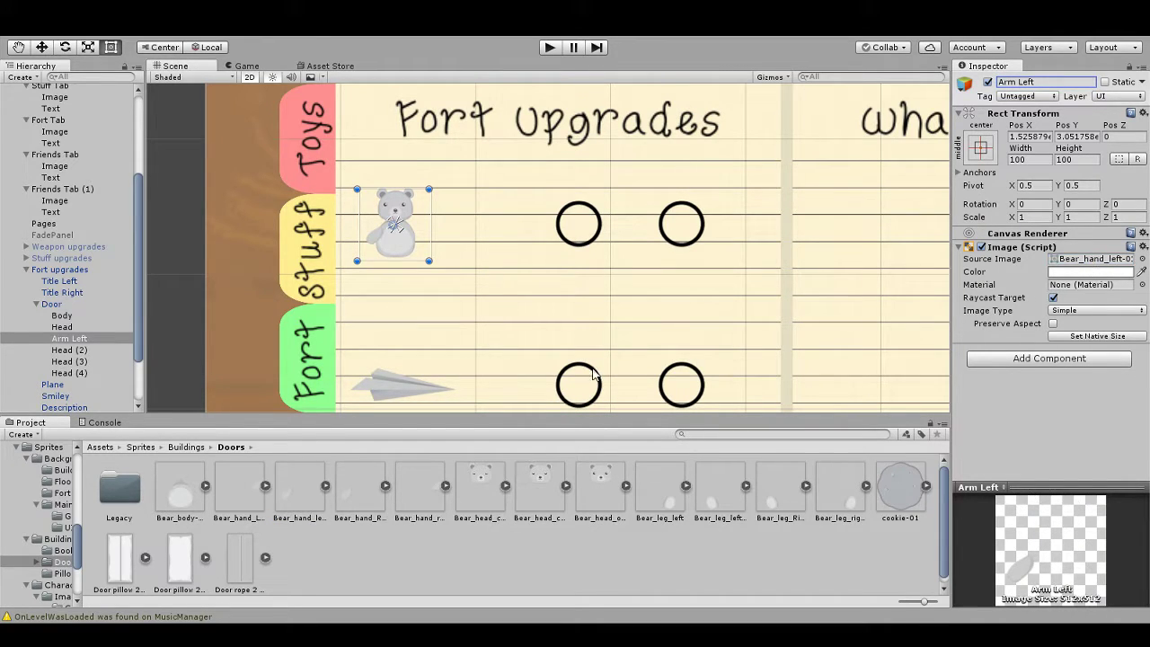
# Step: Rename the second Head copy to Arm Right and assign it the Bear_hand_right sprite
pyautogui.click(97, 350)
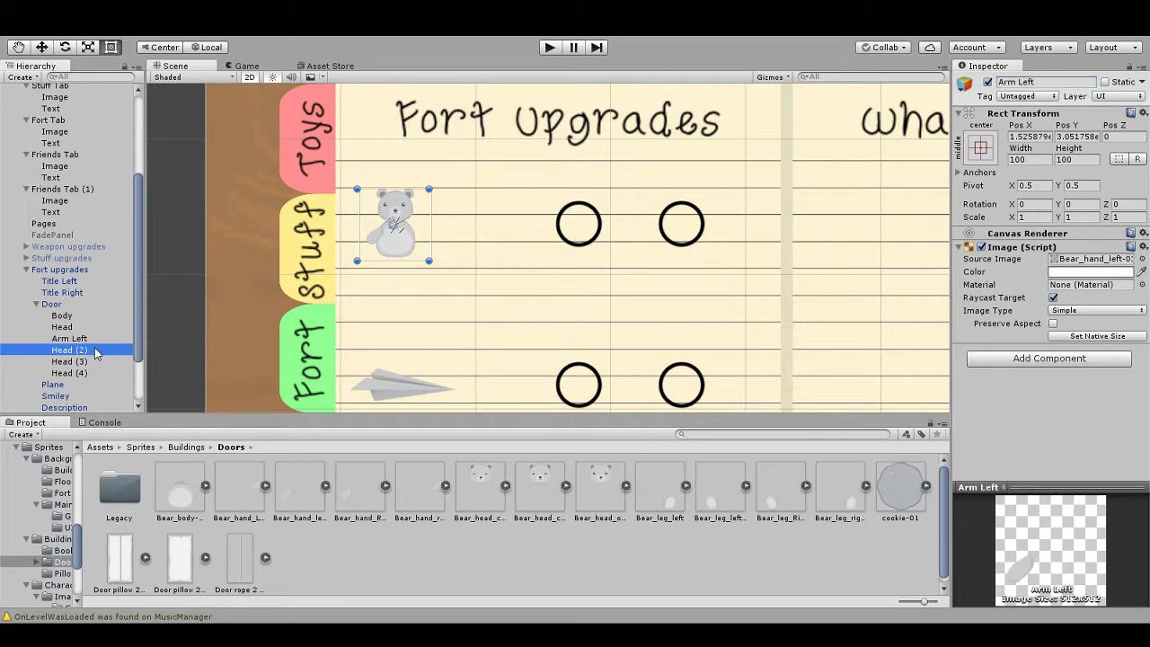
pyautogui.click(1031, 82)
pyautogui.write('A')
pyautogui.press('Return')
pyautogui.moveTo(429, 496); pyautogui.dragTo(1094, 267)
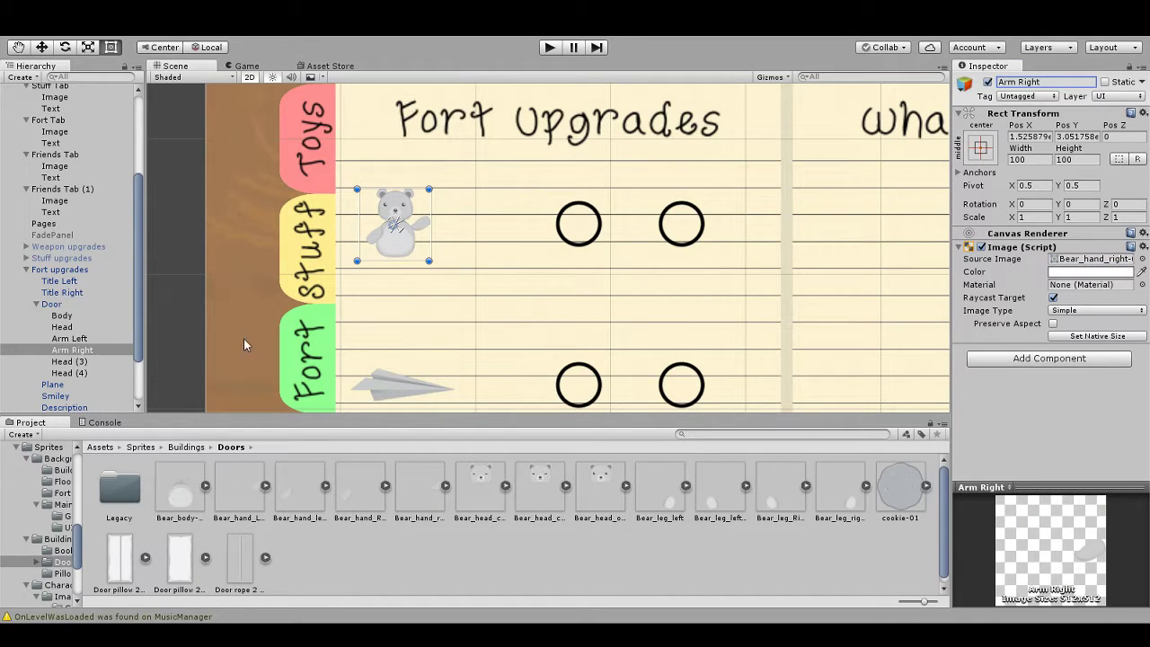
# Step: Rename the third Head copy to Leg Left
pyautogui.click(110, 362)
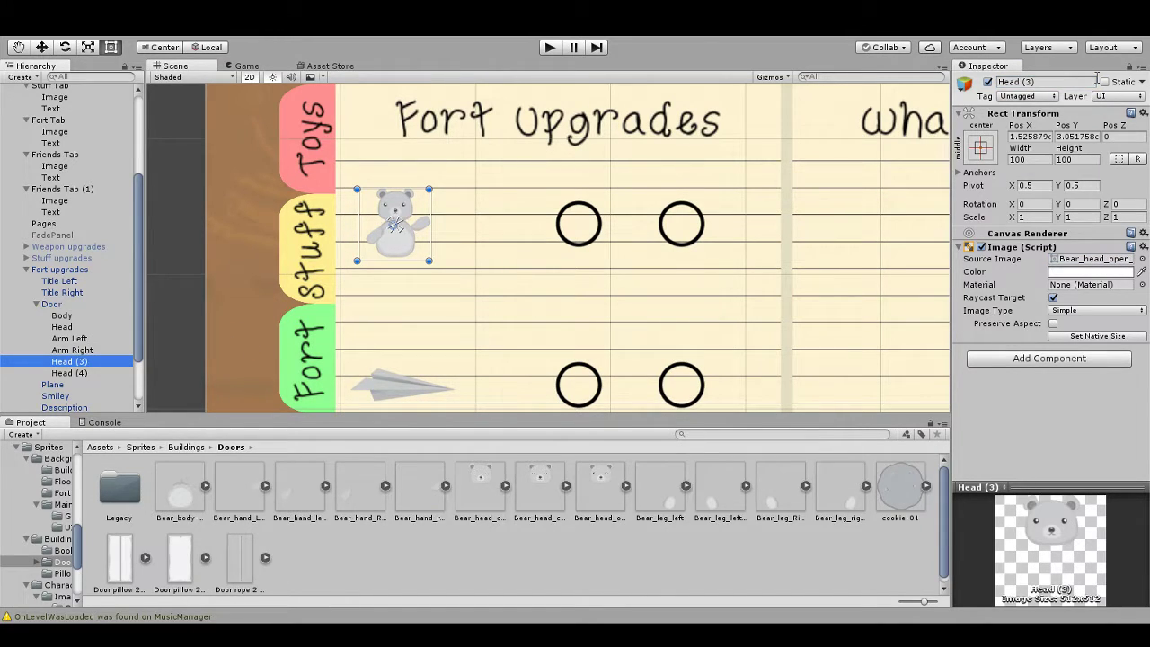
pyautogui.click(1059, 81)
pyautogui.write('leg')
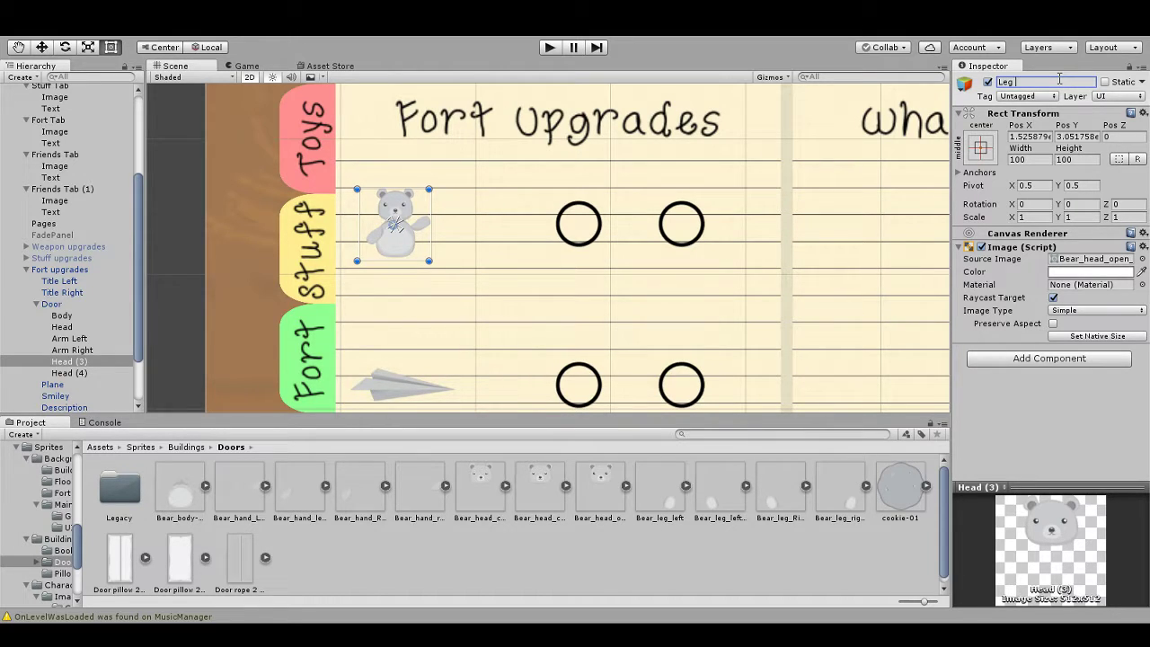
pyautogui.write(' Left')
pyautogui.press('Return')
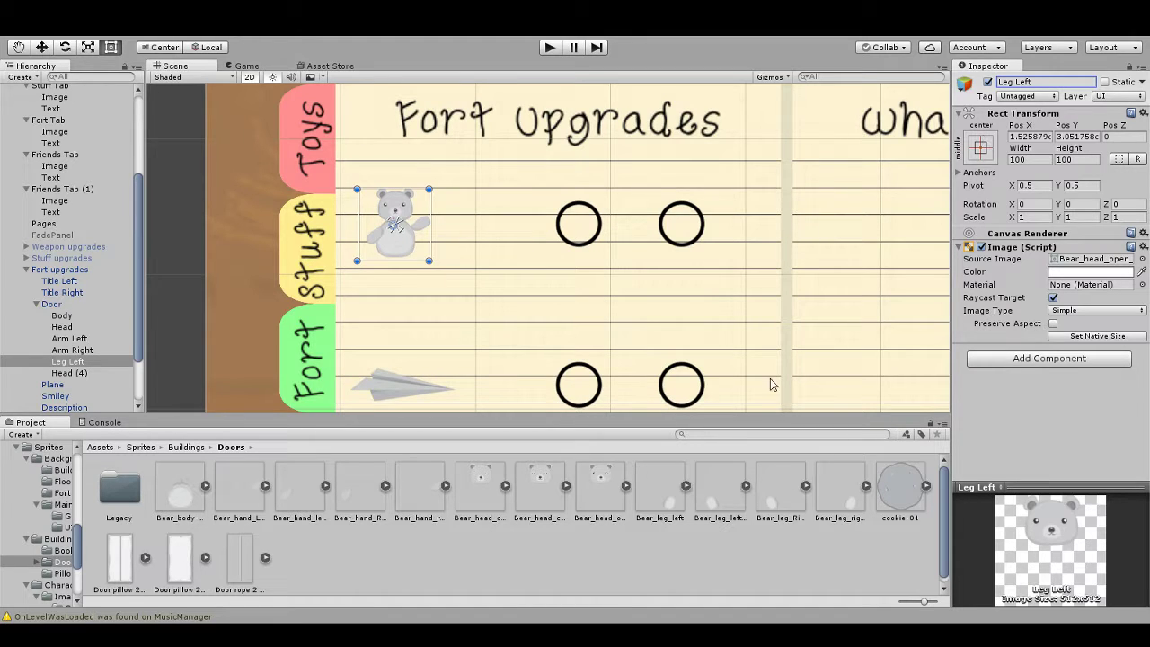
# Step: Compare the bear leg sprites in the Doors folder and assign Bear_leg_left-01 as the source image of Leg Left
pyautogui.moveTo(715, 507); pyautogui.dragTo(790, 410)
pyautogui.click(719, 503)
pyautogui.click(766, 503)
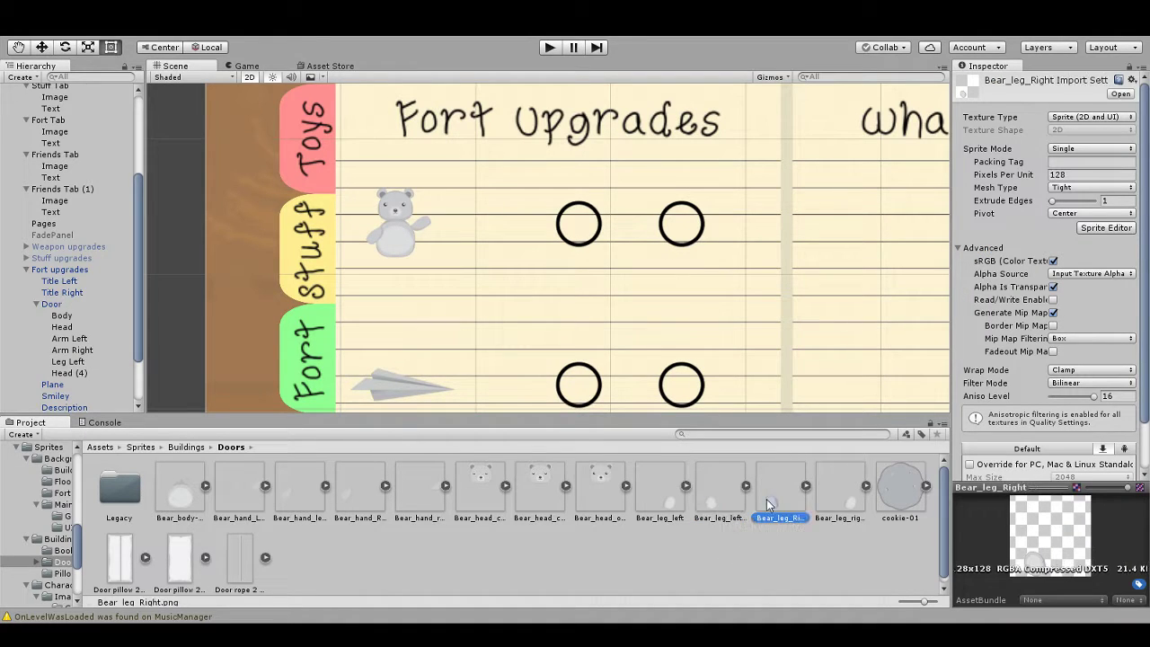
pyautogui.click(811, 499)
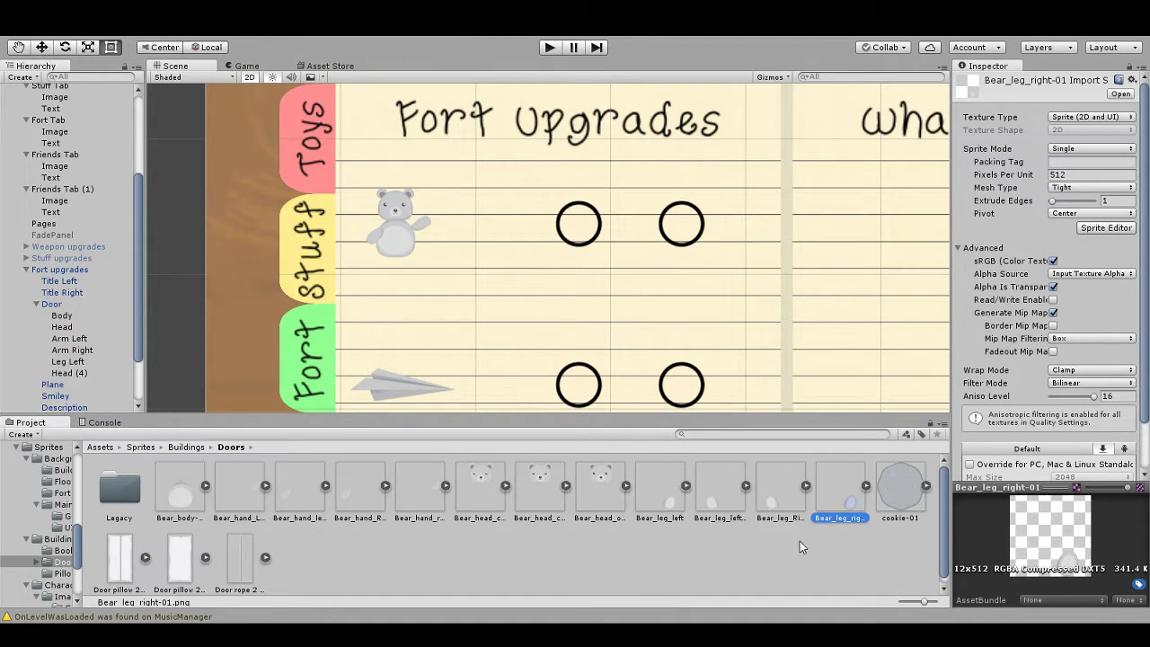
pyautogui.click(721, 504)
pyautogui.click(777, 499)
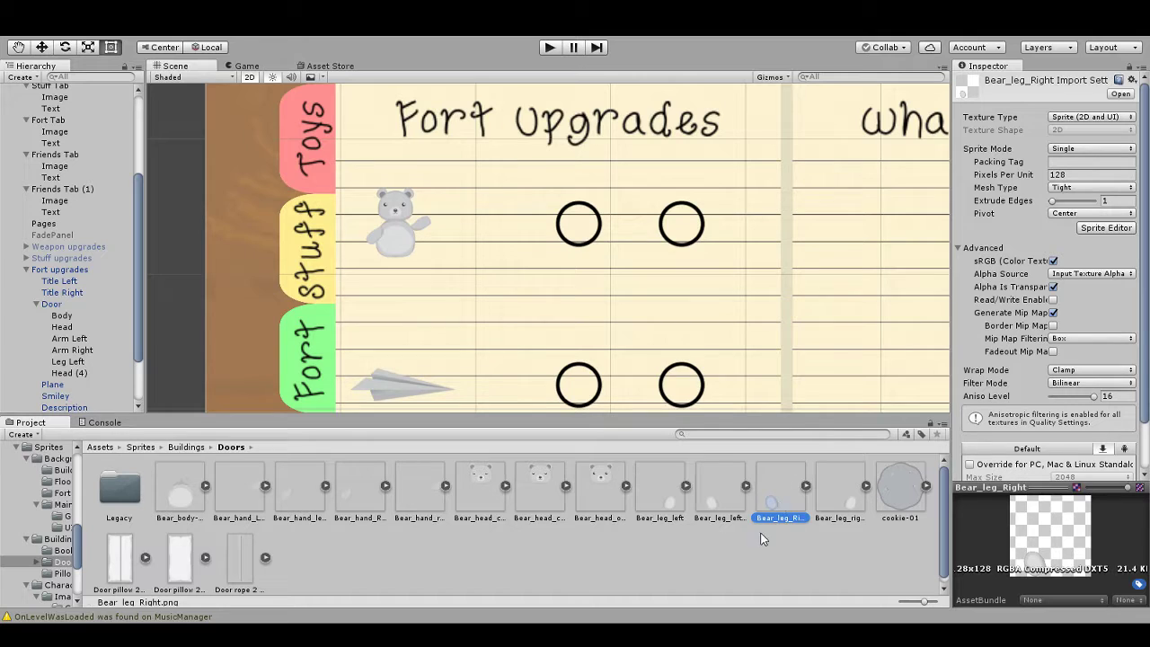
pyautogui.click(715, 503)
pyautogui.click(658, 492)
pyautogui.click(719, 498)
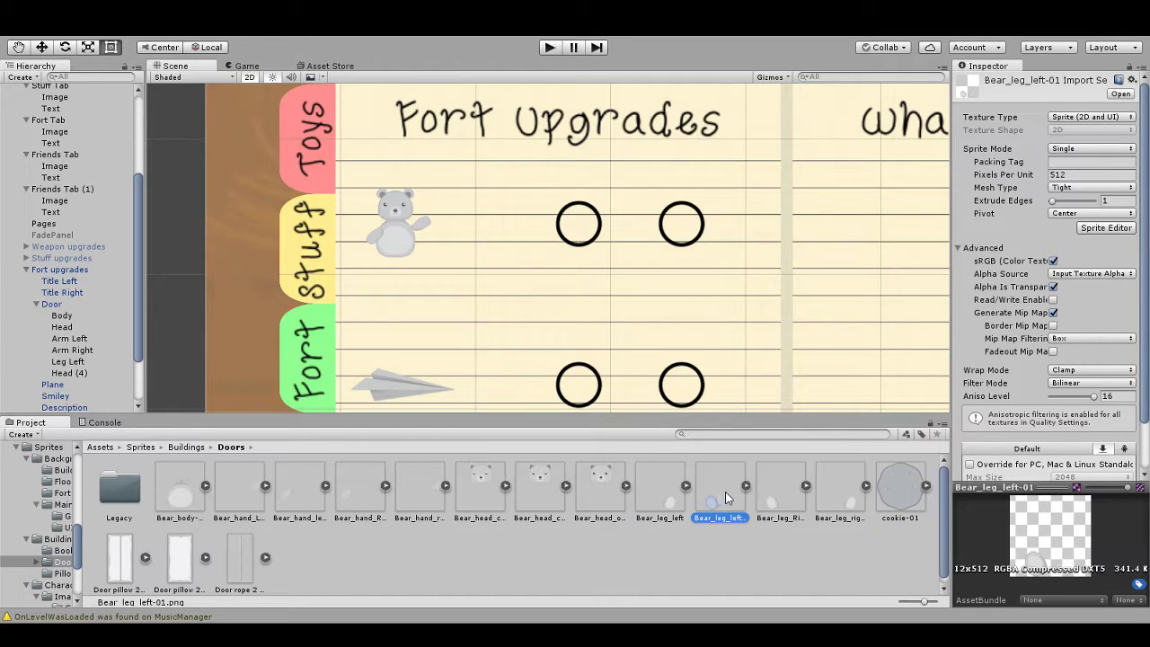
pyautogui.click(832, 505)
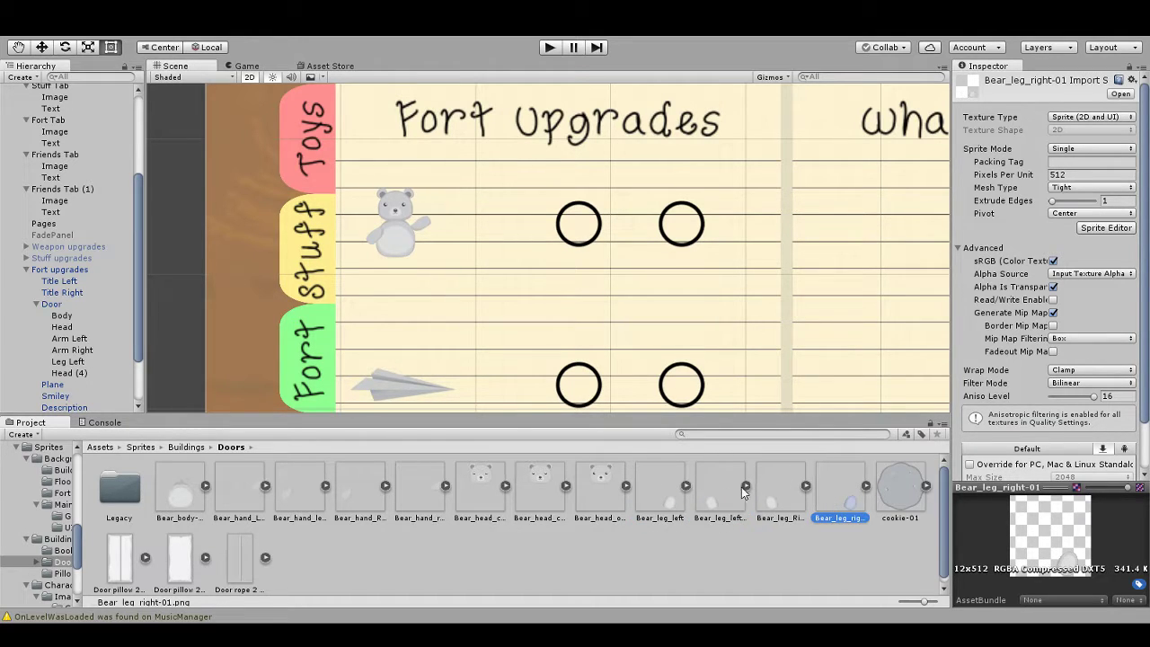
pyautogui.click(711, 501)
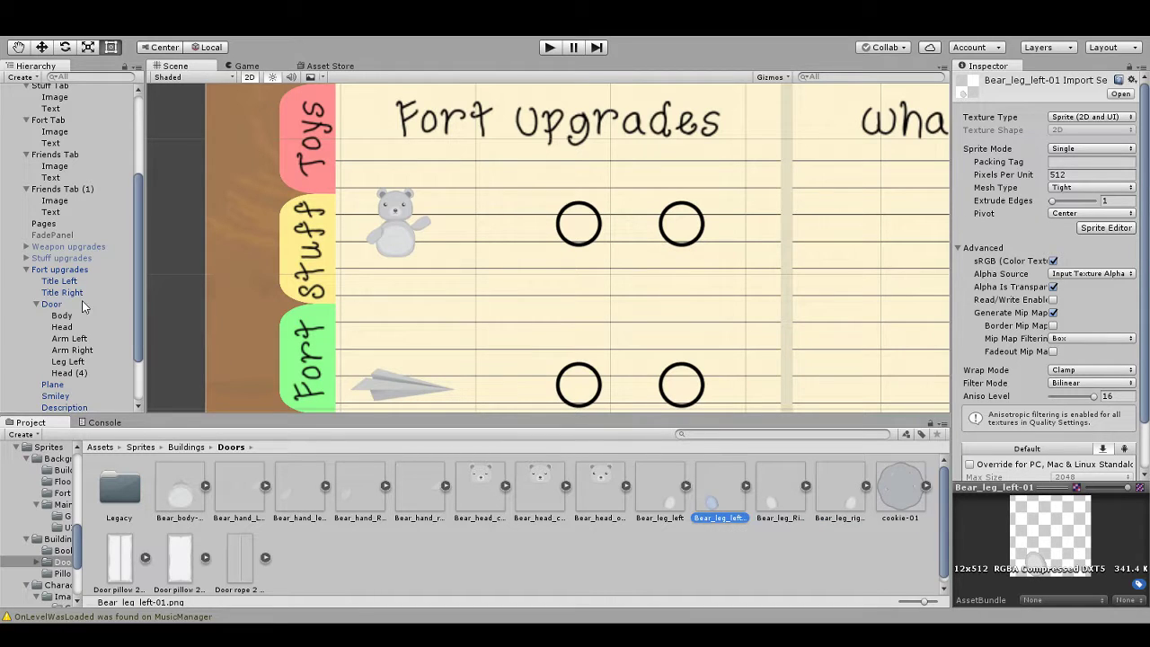
pyautogui.click(68, 361)
pyautogui.moveTo(719, 492); pyautogui.dragTo(1083, 270)
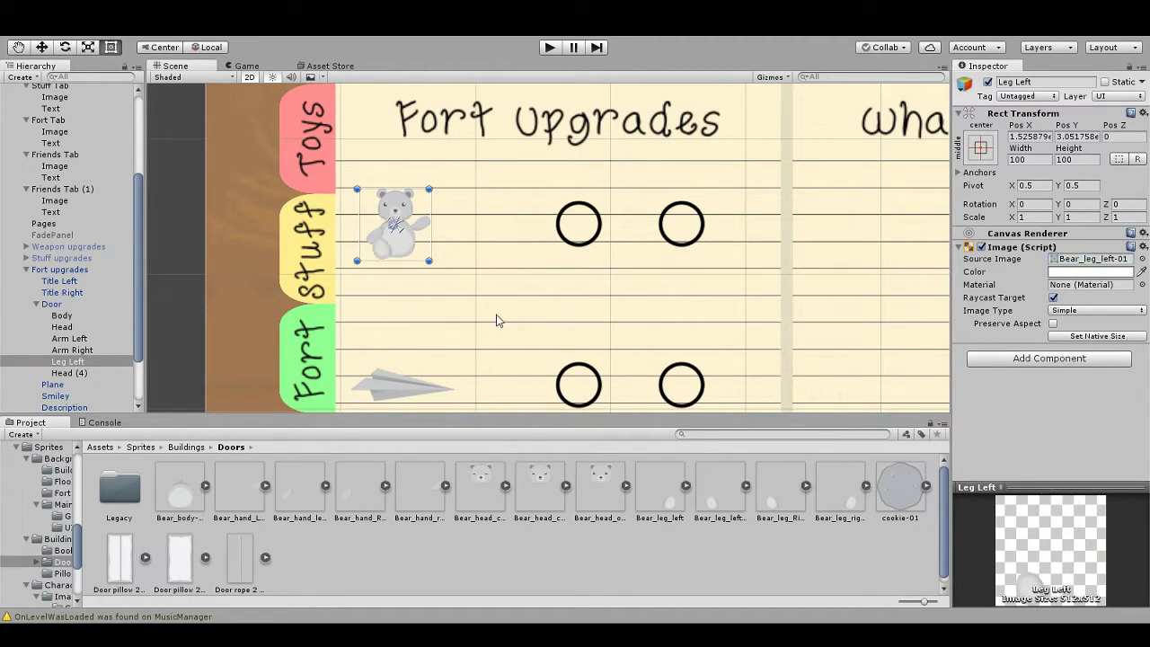
# Step: Rename the fourth Head copy to Leg Right and assign it the Bear_leg_right-01 sprite
pyautogui.click(85, 373)
pyautogui.click(1041, 84)
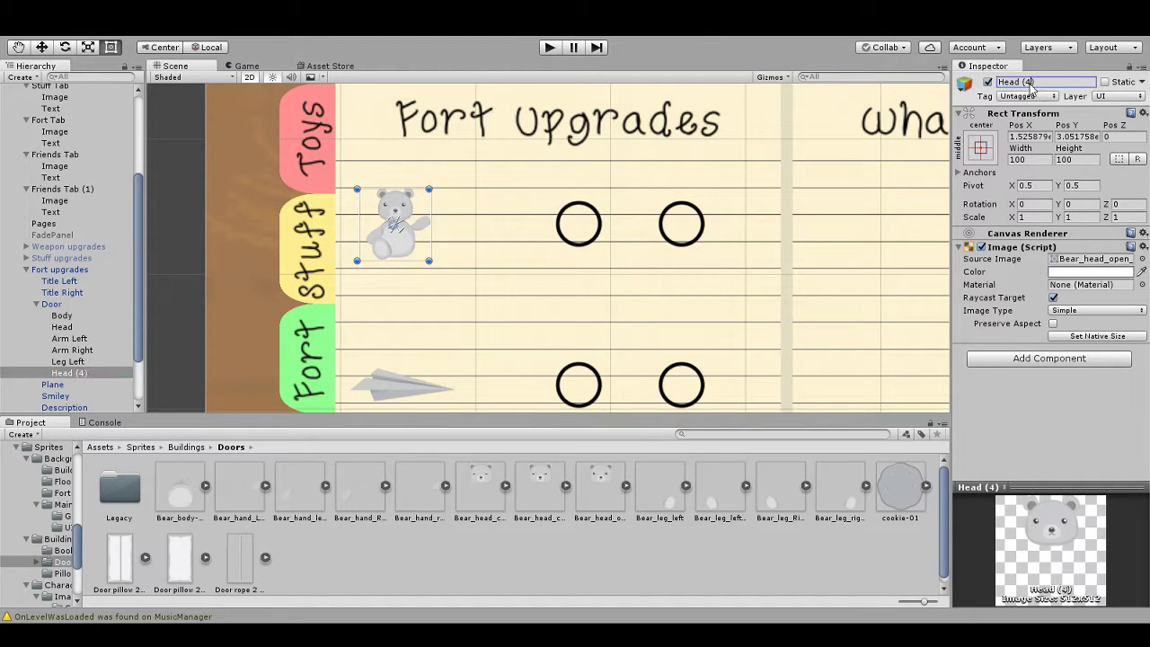
pyautogui.write('Leg Right')
pyautogui.press('Return')
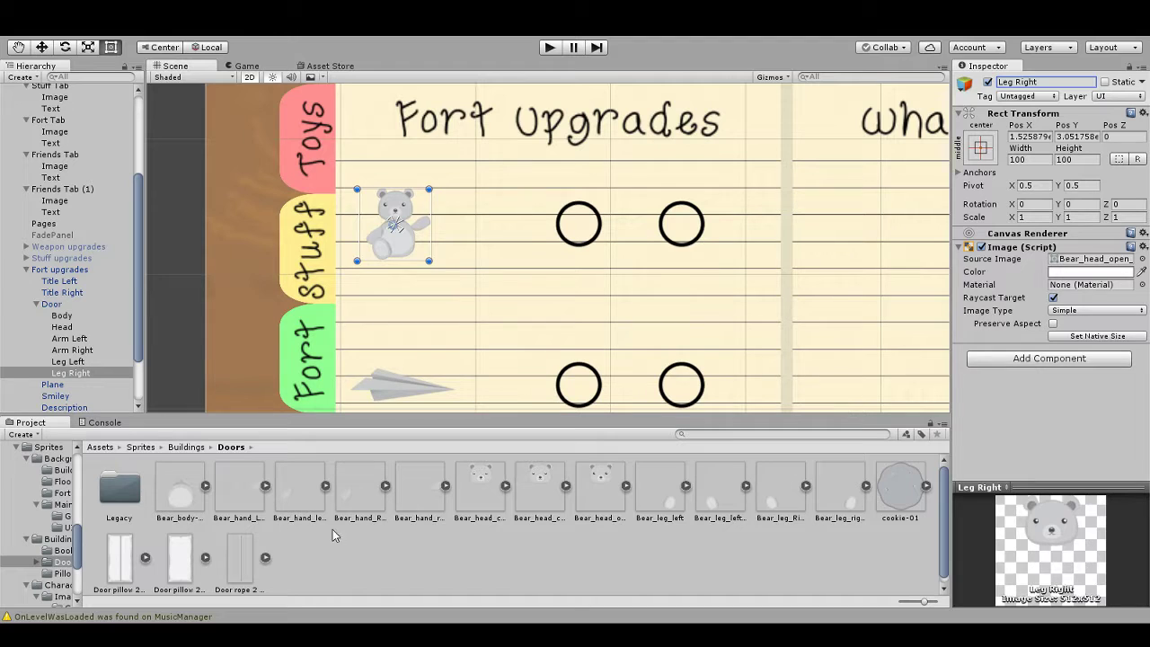
pyautogui.click(833, 500)
pyautogui.moveTo(833, 499); pyautogui.dragTo(1103, 263)
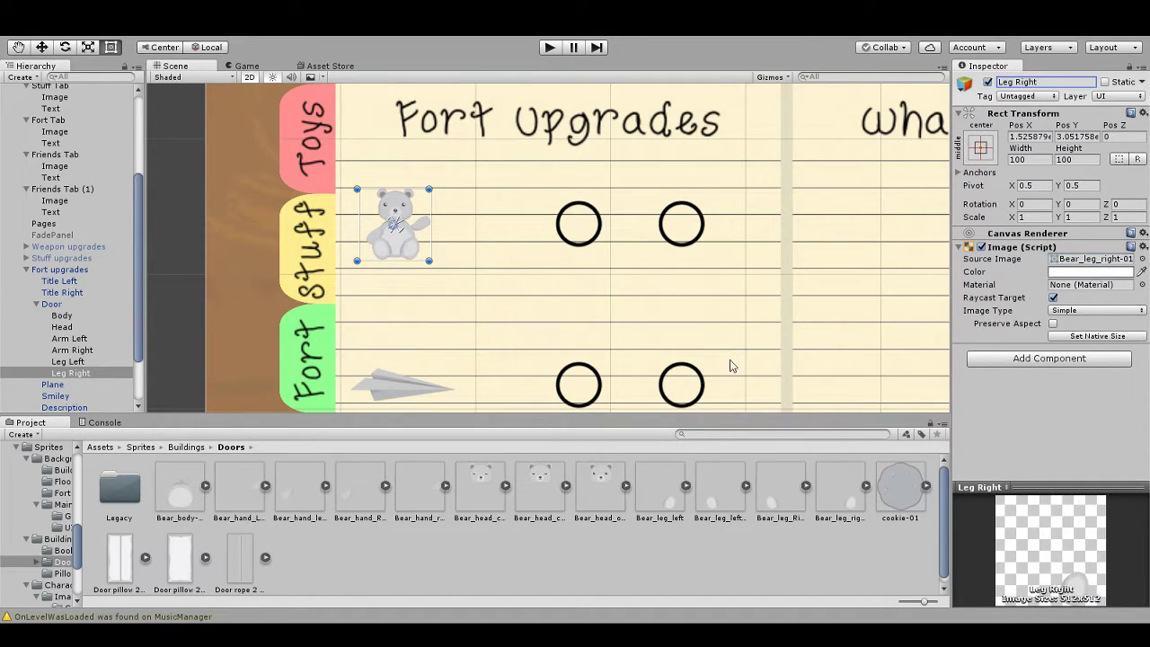
# Step: Check which sprite Arm Right uses and compare it with the left and right bear hand sprites
pyautogui.click(76, 353)
pyautogui.click(1124, 263)
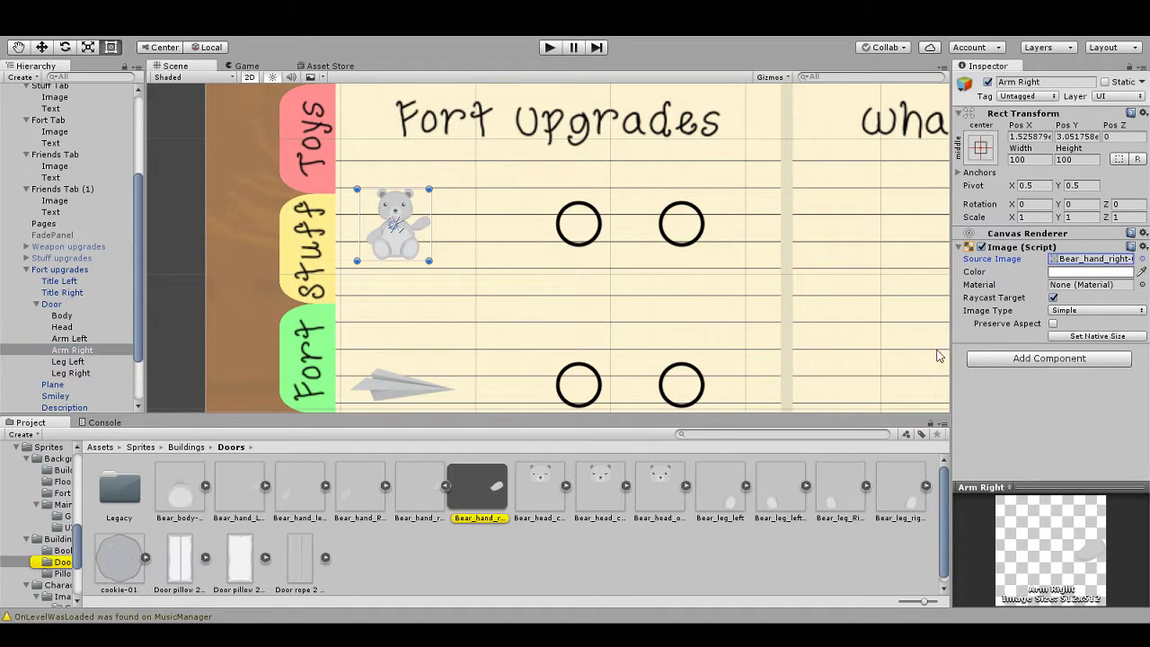
pyautogui.click(420, 490)
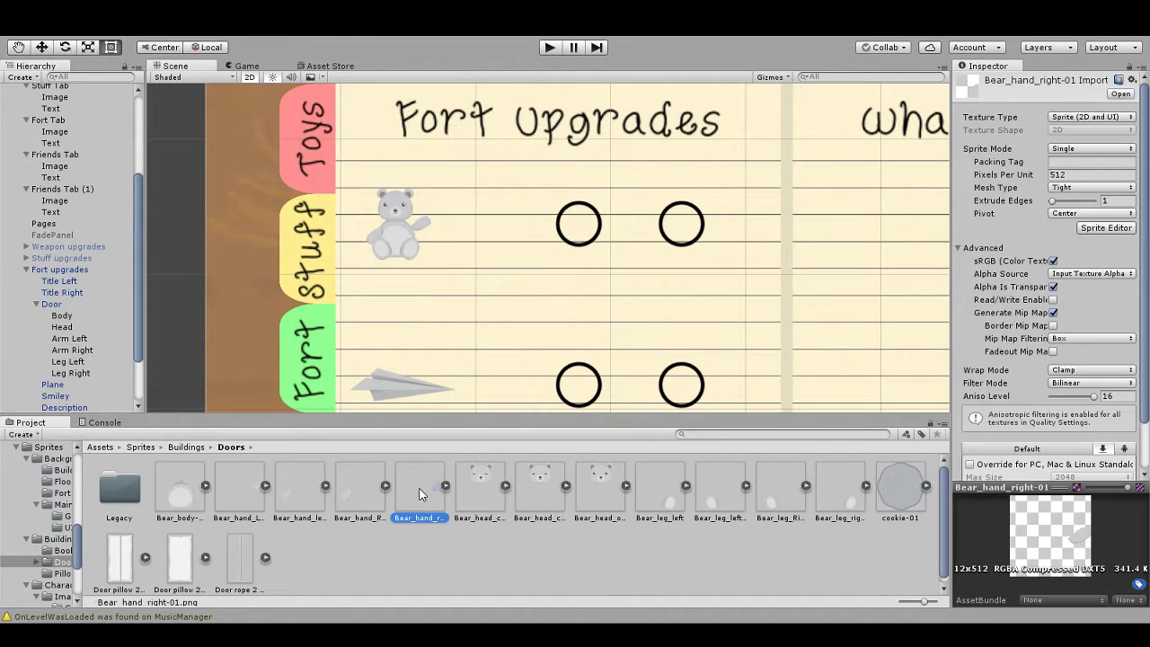
pyautogui.click(353, 496)
pyautogui.click(291, 502)
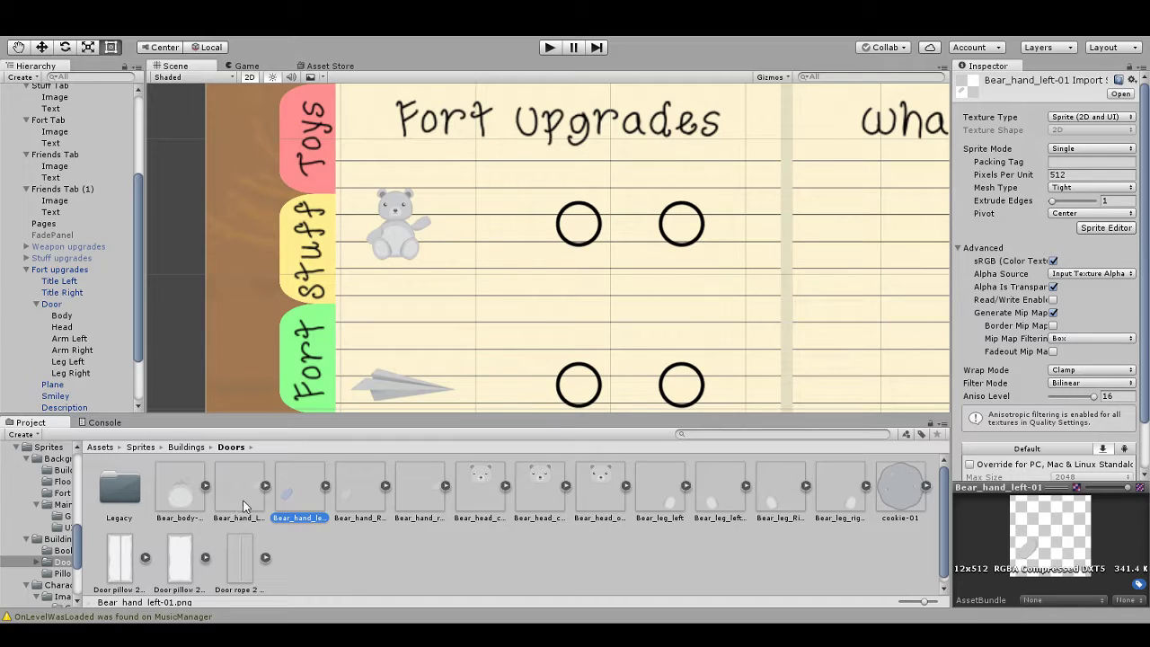
pyautogui.click(239, 501)
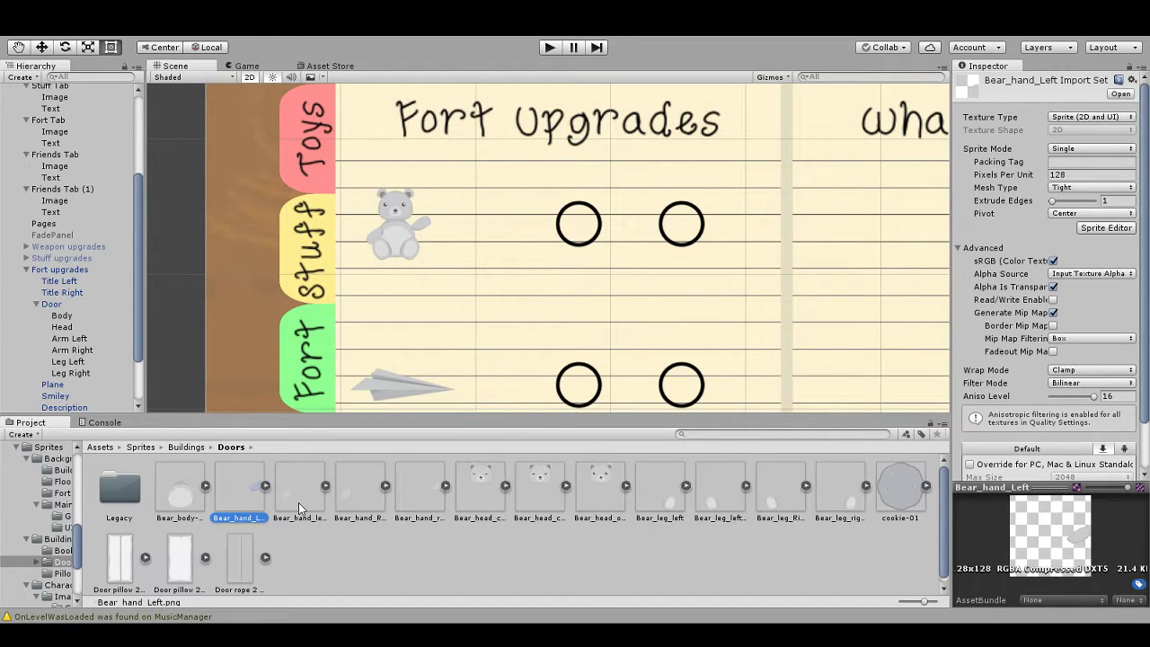
# Step: Swap the names of the two arm images under Door, making Arm Left Arm Right and Arm Right Arm Left
pyautogui.click(66, 340)
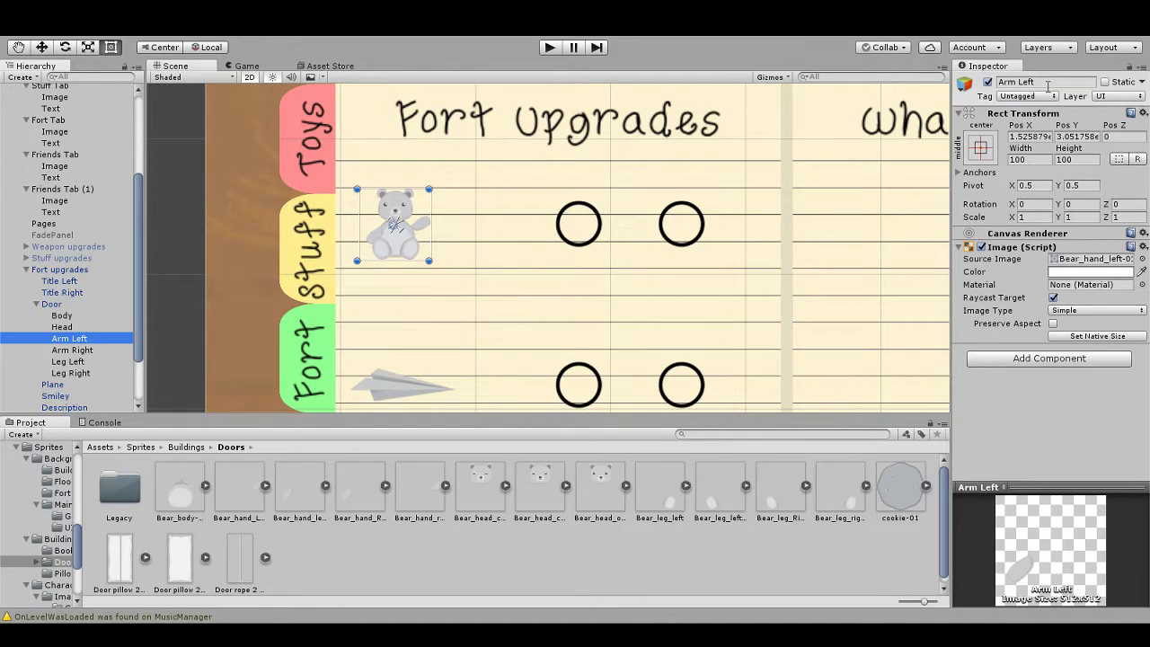
pyautogui.doubleClick(1019, 82)
pyautogui.press('BackSpace')
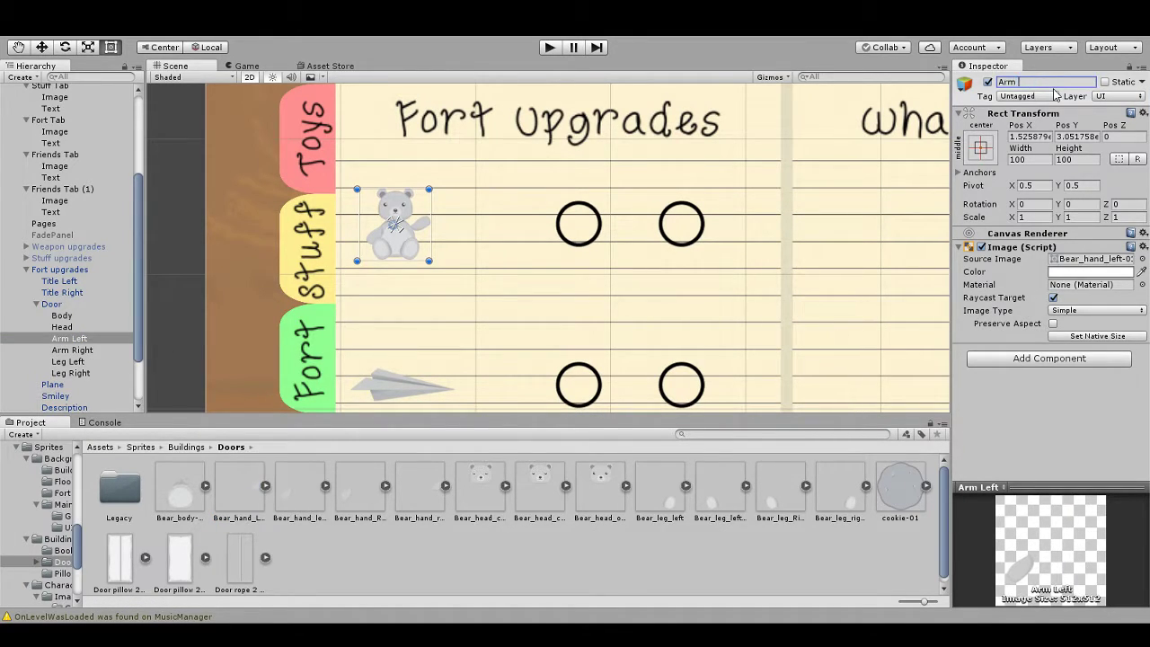
pyautogui.write('Right')
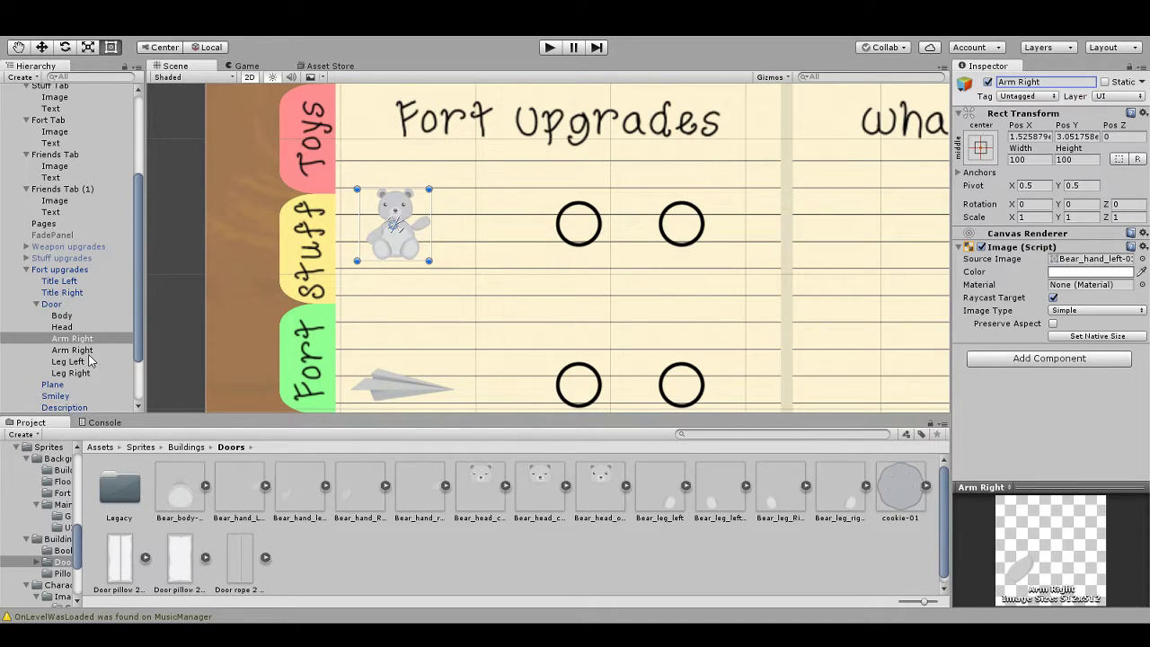
pyautogui.click(83, 352)
pyautogui.doubleClick(1026, 82)
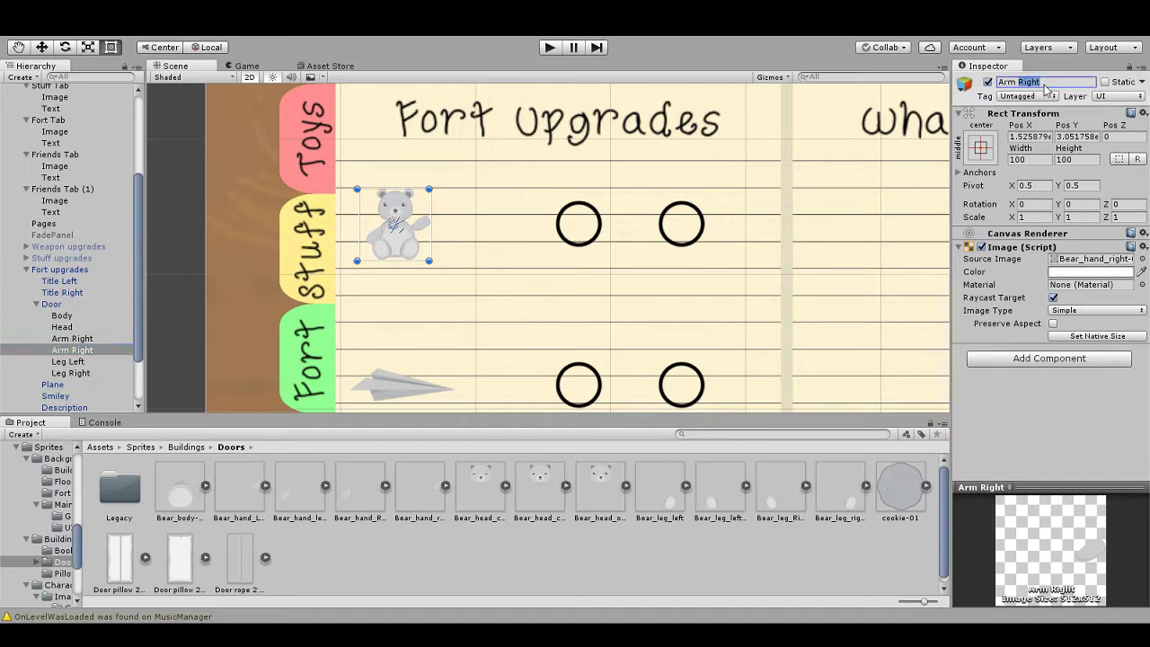
pyautogui.write('Left')
pyautogui.press('Return')
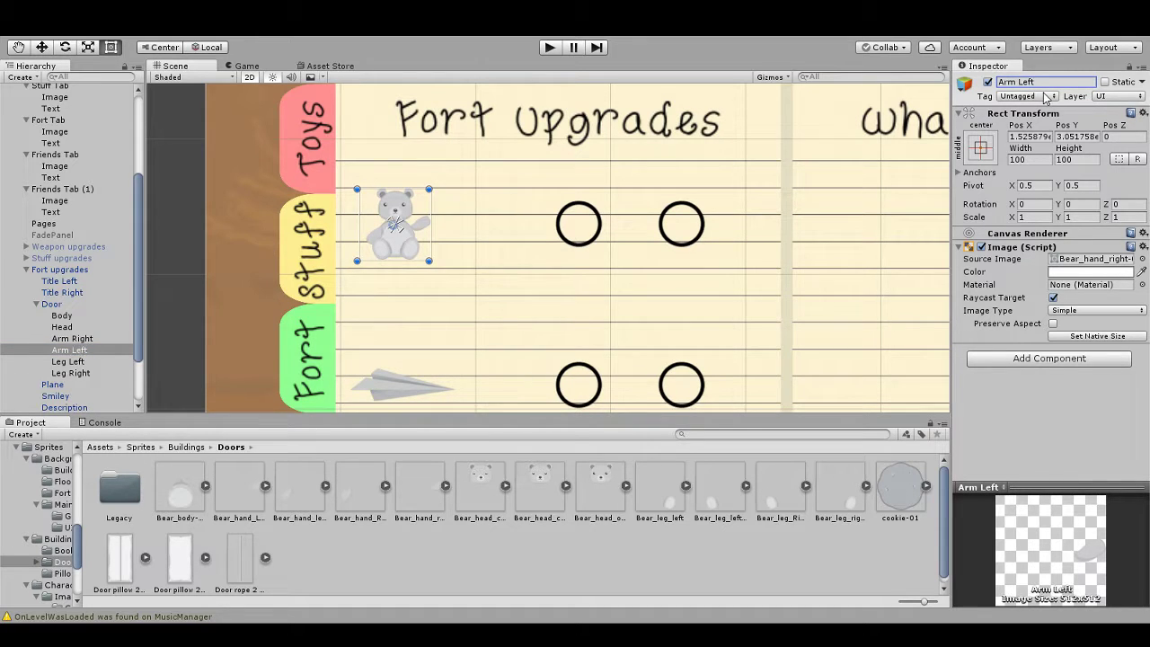
# Step: Swap the names of the two leg images under Door, making Leg Left Leg Right and Leg Right Leg Left
pyautogui.click(86, 362)
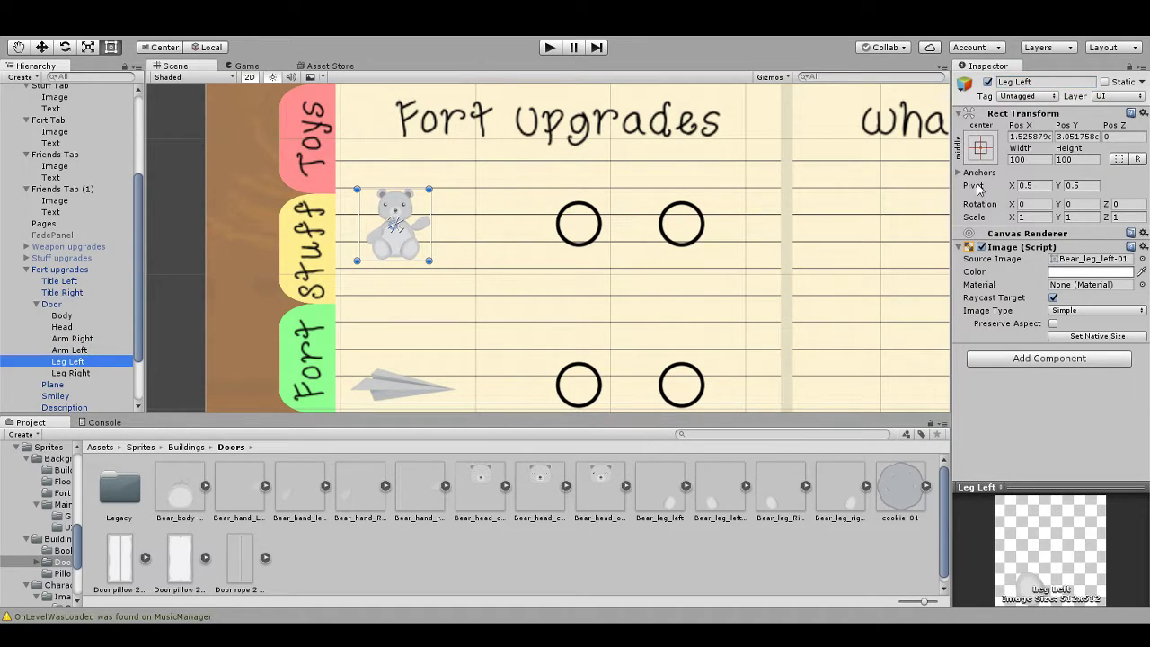
pyautogui.doubleClick(1021, 81)
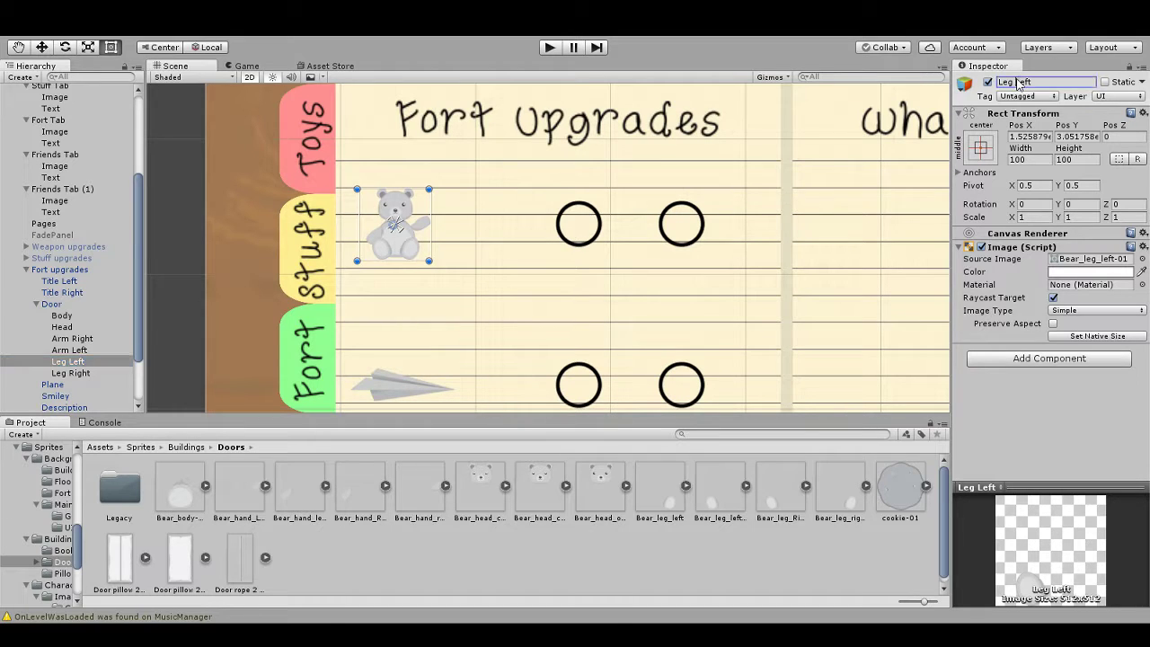
pyautogui.write('Right')
pyautogui.press('Return')
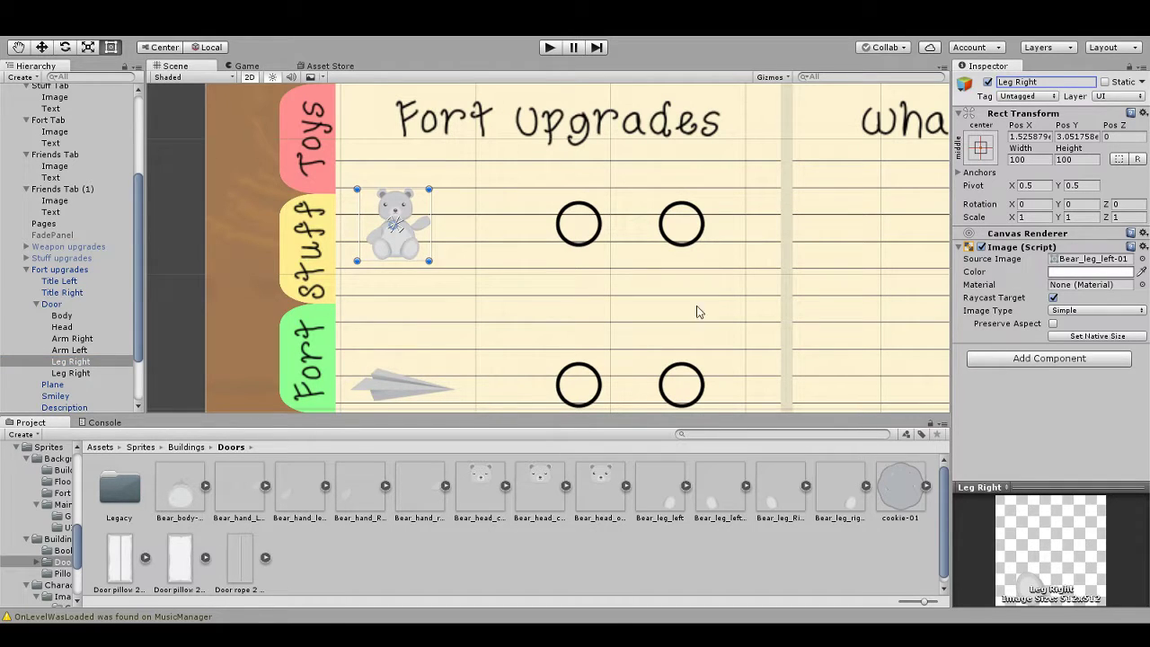
pyautogui.click(111, 373)
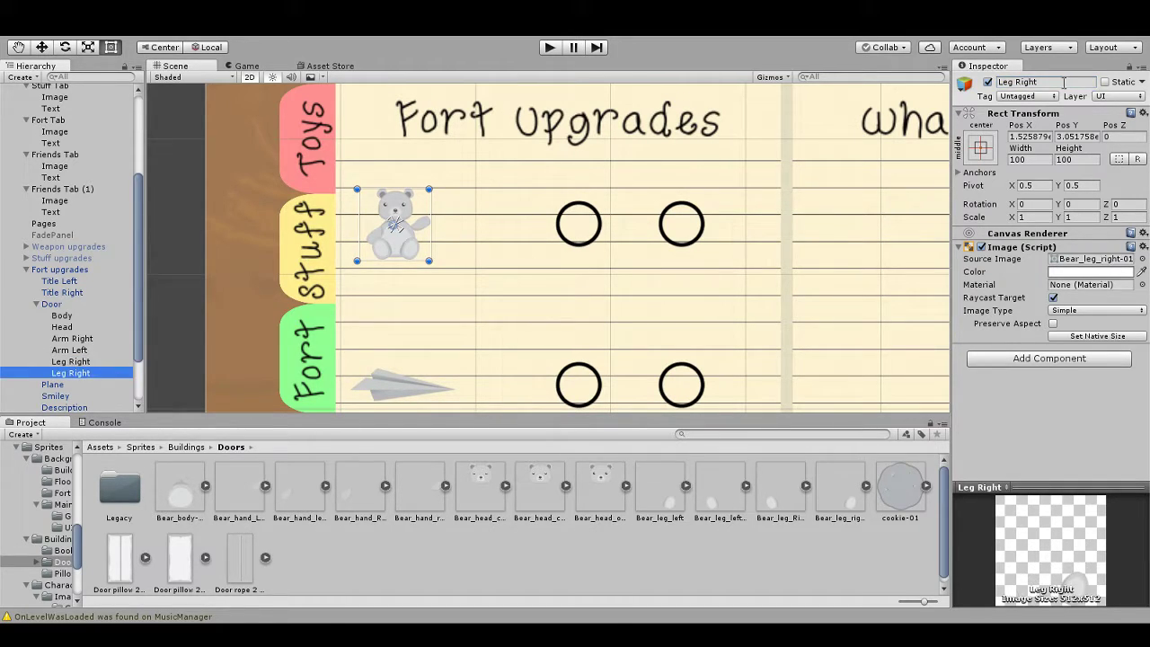
pyautogui.click(1018, 82)
pyautogui.write('left')
pyautogui.press('Return')
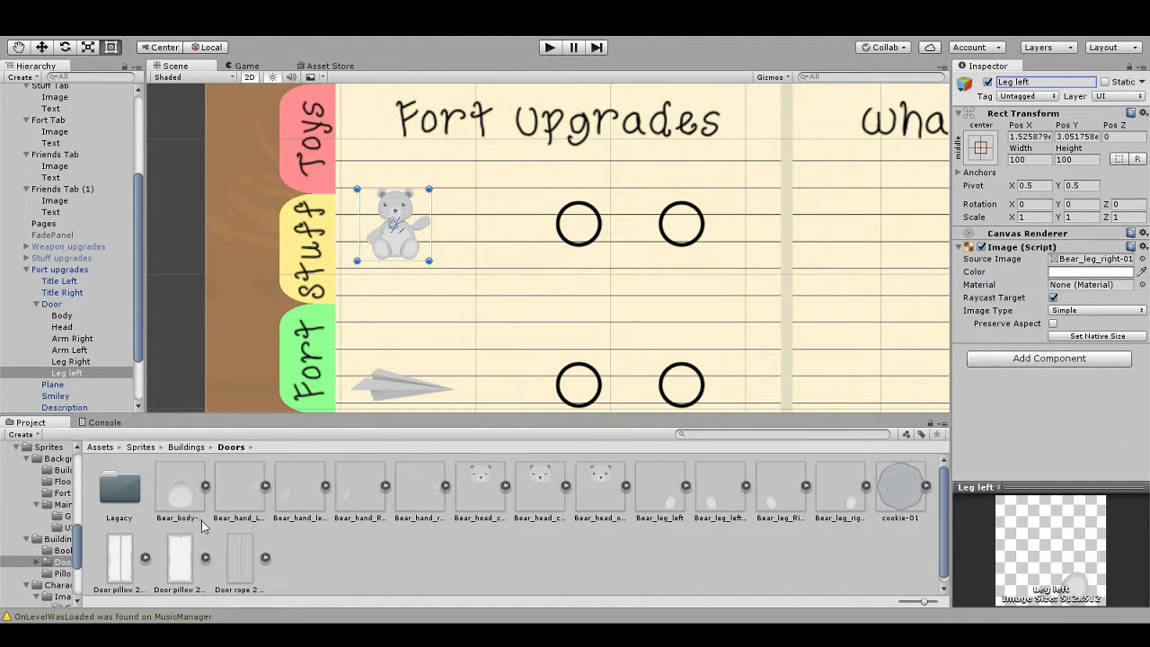
pyautogui.click(1019, 81)
pyautogui.press('End')
pyautogui.press('Return')
# Step: Find Teddy inside the Pillow Door 2 Tall Teddy prefab in Prefabs > Buildings and place it in the scene beside the notebook
pyautogui.scroll(2, 63, 515)
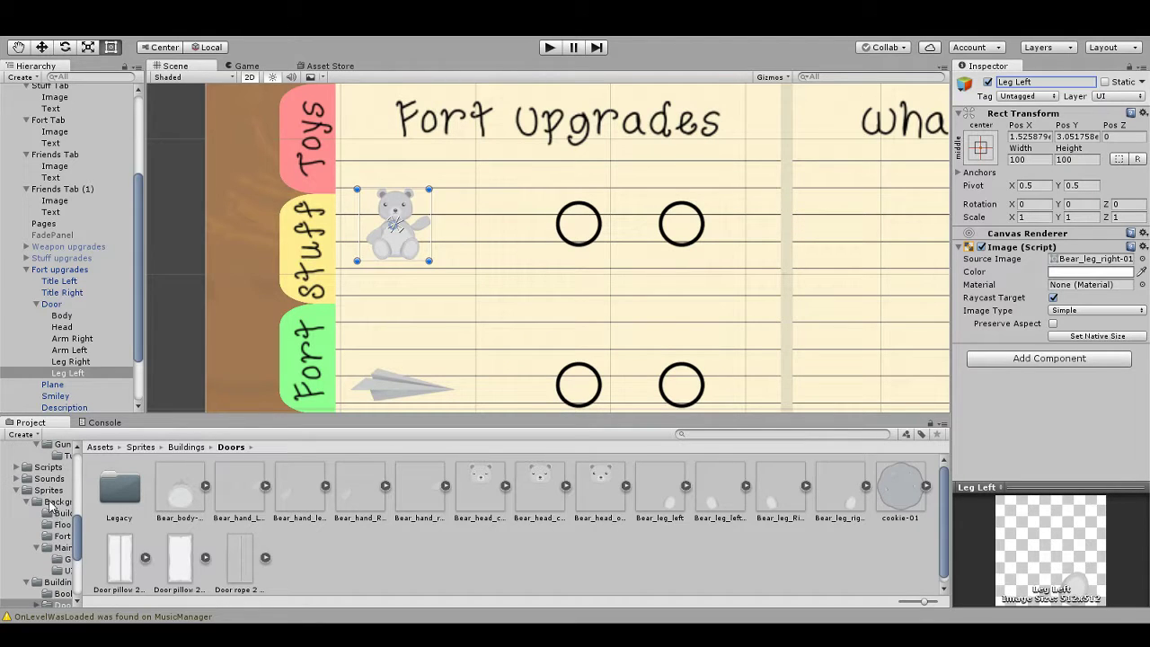
pyautogui.click(47, 501)
pyautogui.scroll(6, 48, 501)
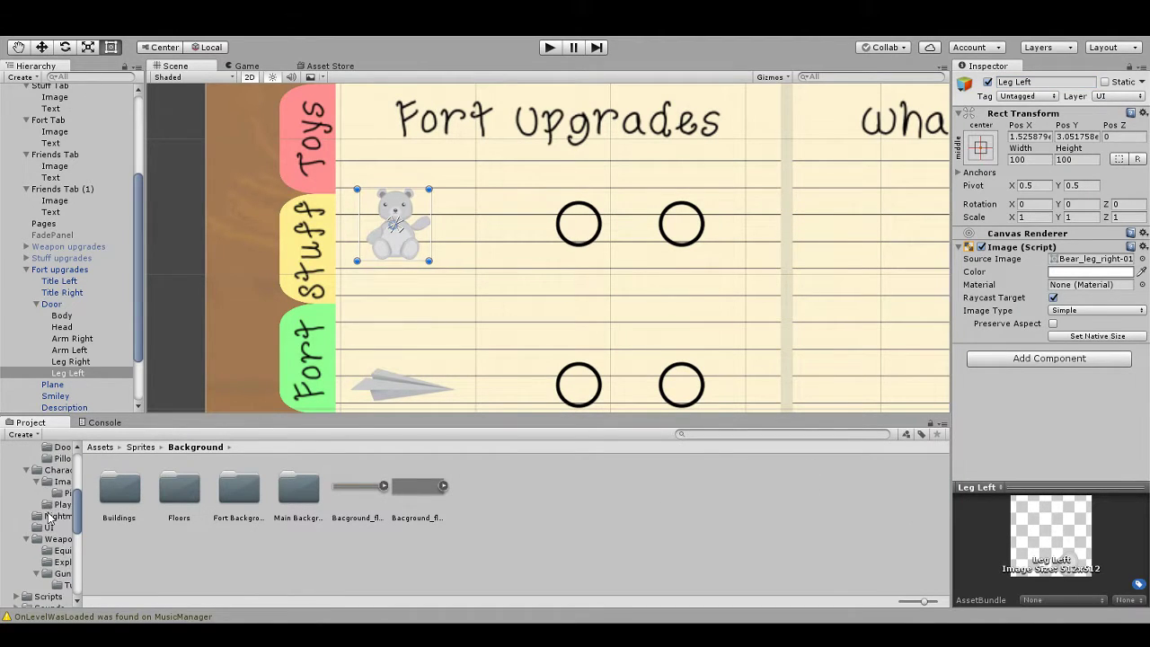
pyautogui.click(48, 542)
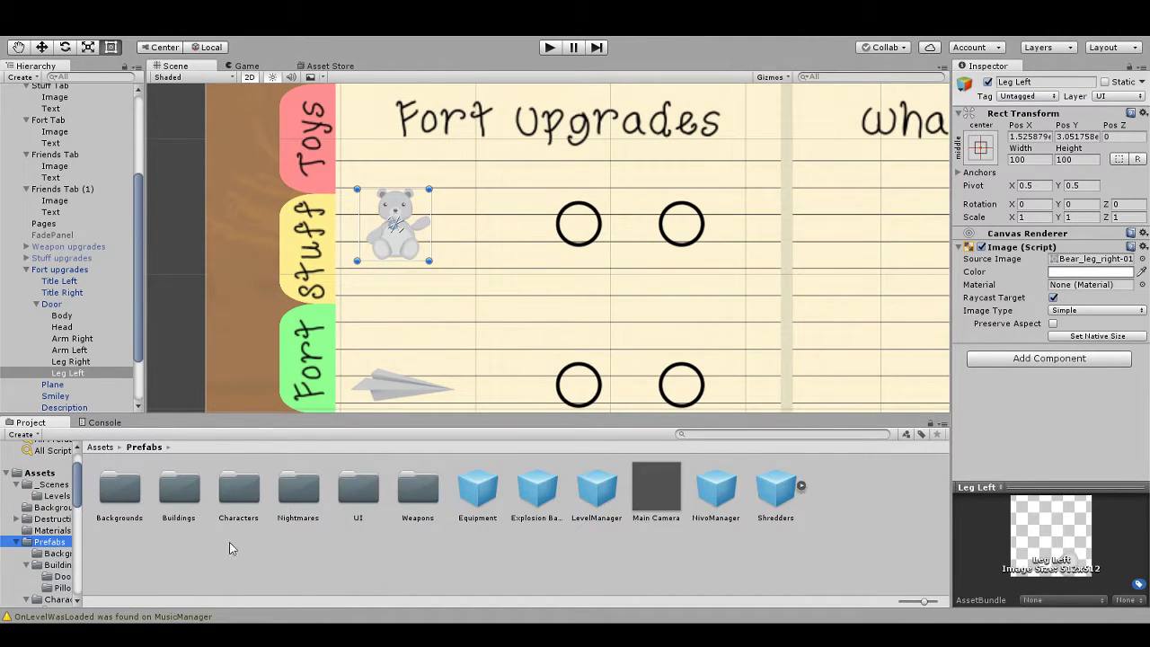
pyautogui.doubleClick(190, 496)
pyautogui.click(474, 501)
pyautogui.click(505, 486)
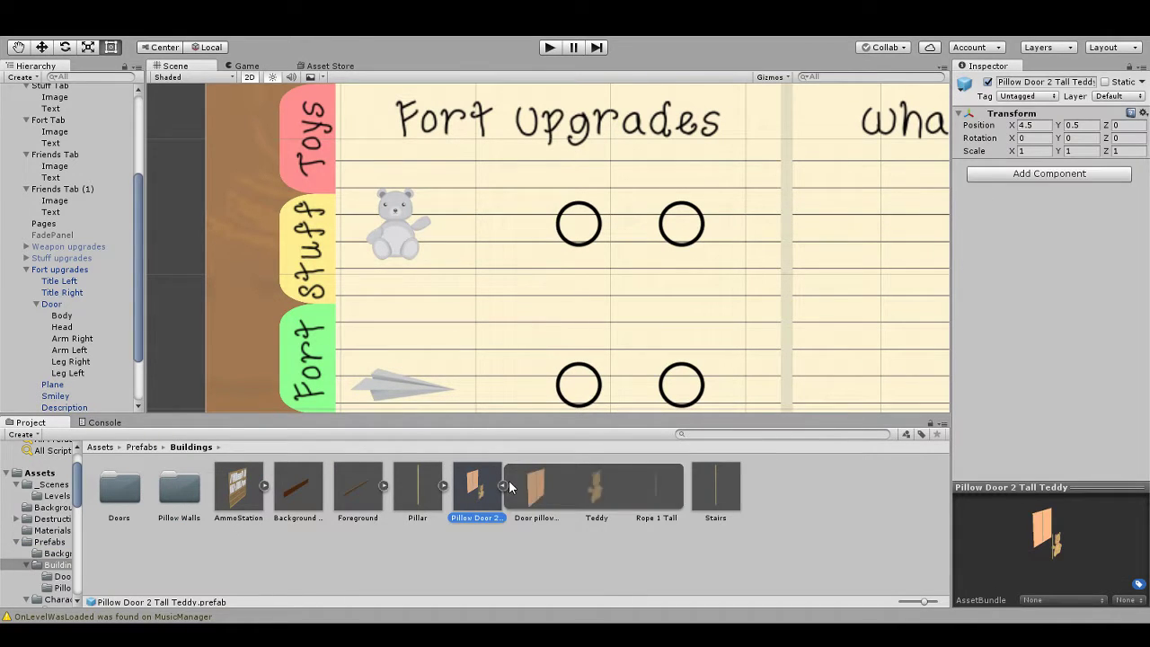
pyautogui.click(595, 492)
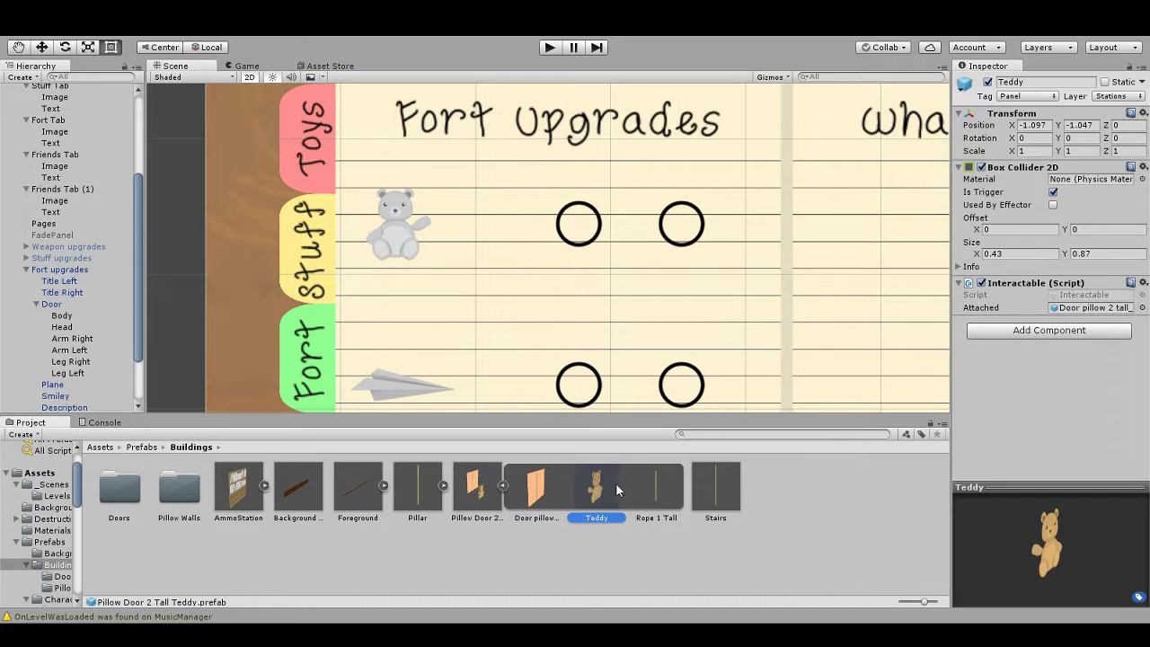
pyautogui.moveTo(600, 500); pyautogui.dragTo(228, 296)
pyautogui.moveTo(232, 355); pyautogui.dragTo(342, 325)
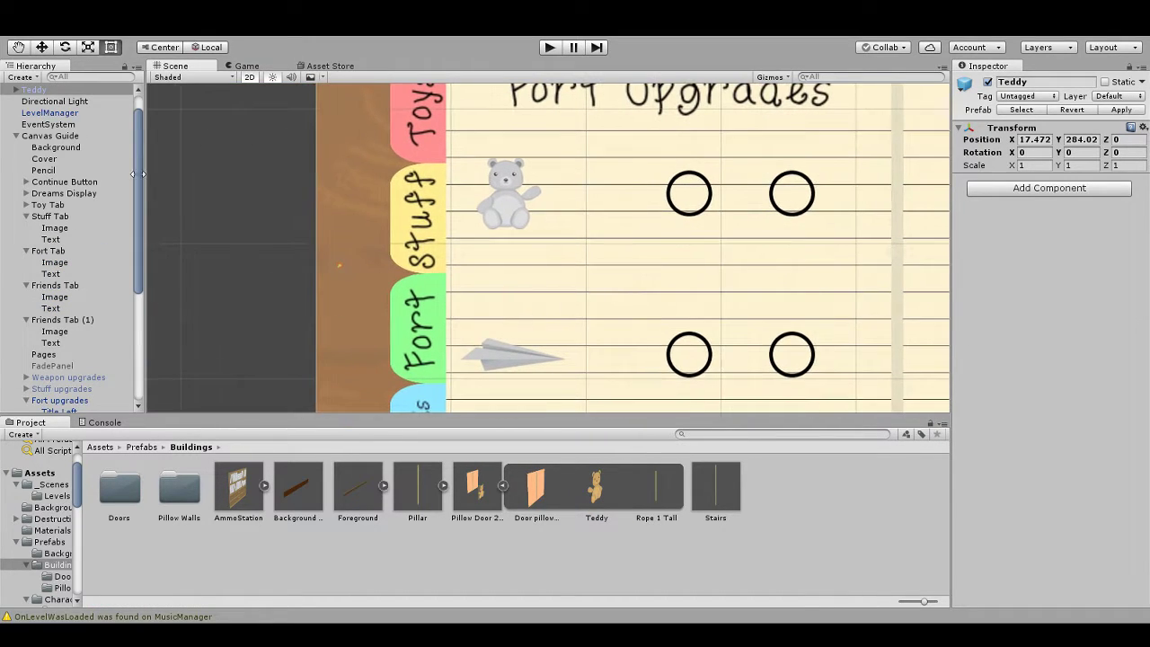
# Step: Copy the sprite colour of Bear_body-01 under the placed Teddy's Body > Torso, and delete the reference Teddy from the scene
pyautogui.click(16, 89)
pyautogui.click(26, 112)
pyautogui.click(40, 114)
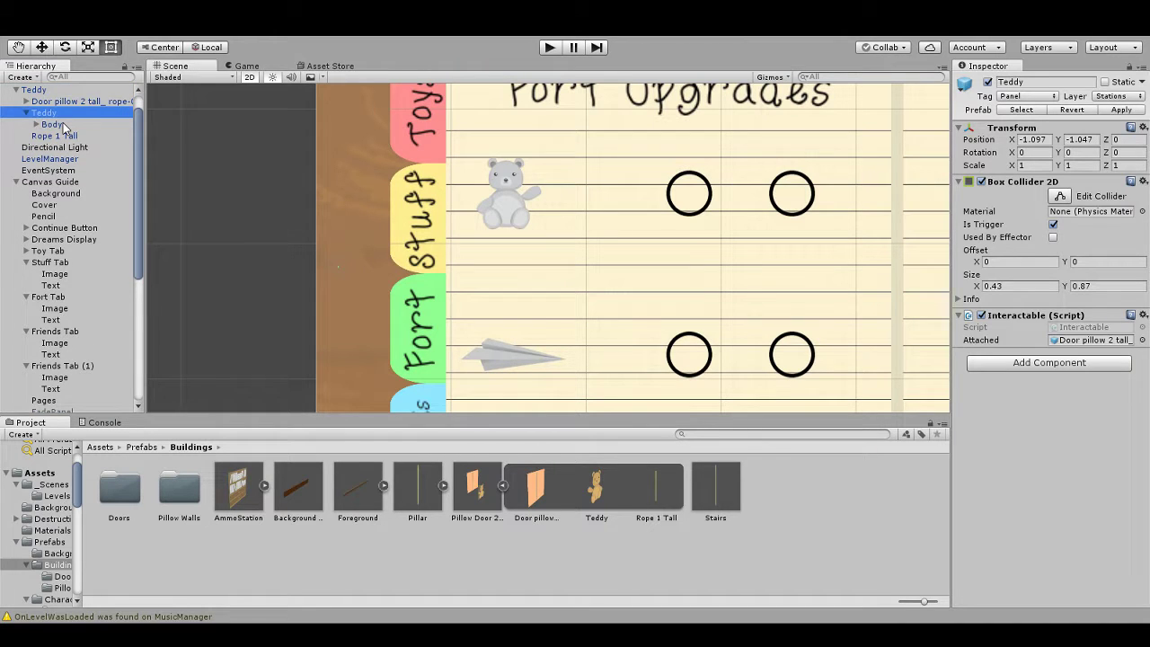
pyautogui.click(36, 125)
pyautogui.click(63, 125)
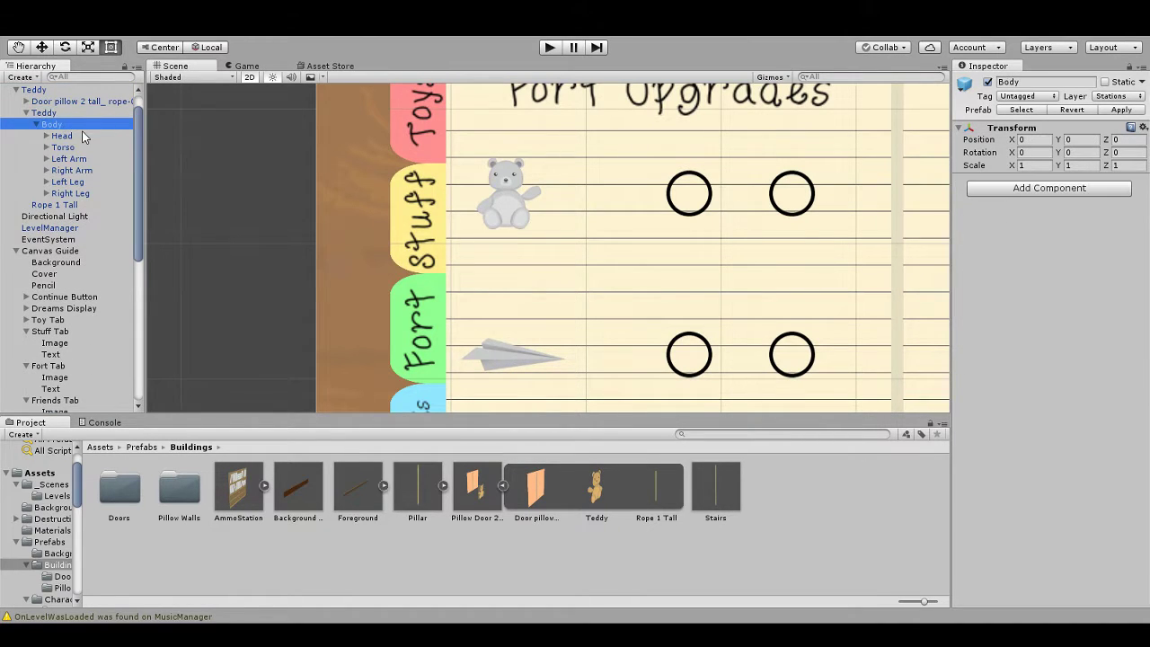
pyautogui.click(46, 148)
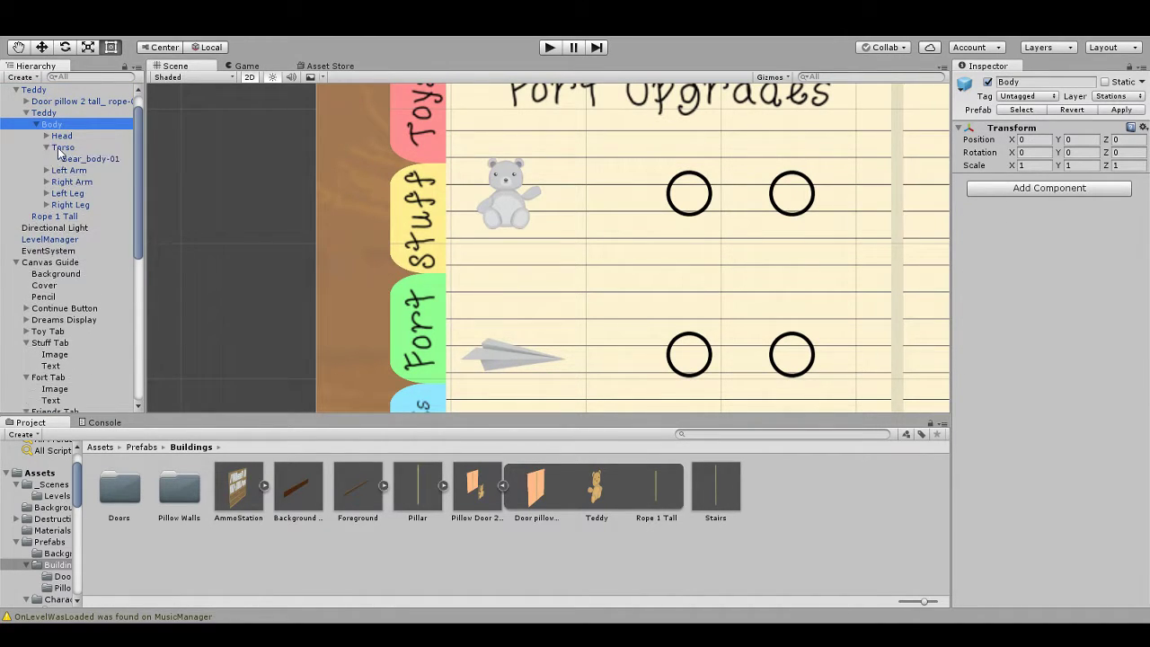
pyautogui.click(68, 148)
pyautogui.click(90, 160)
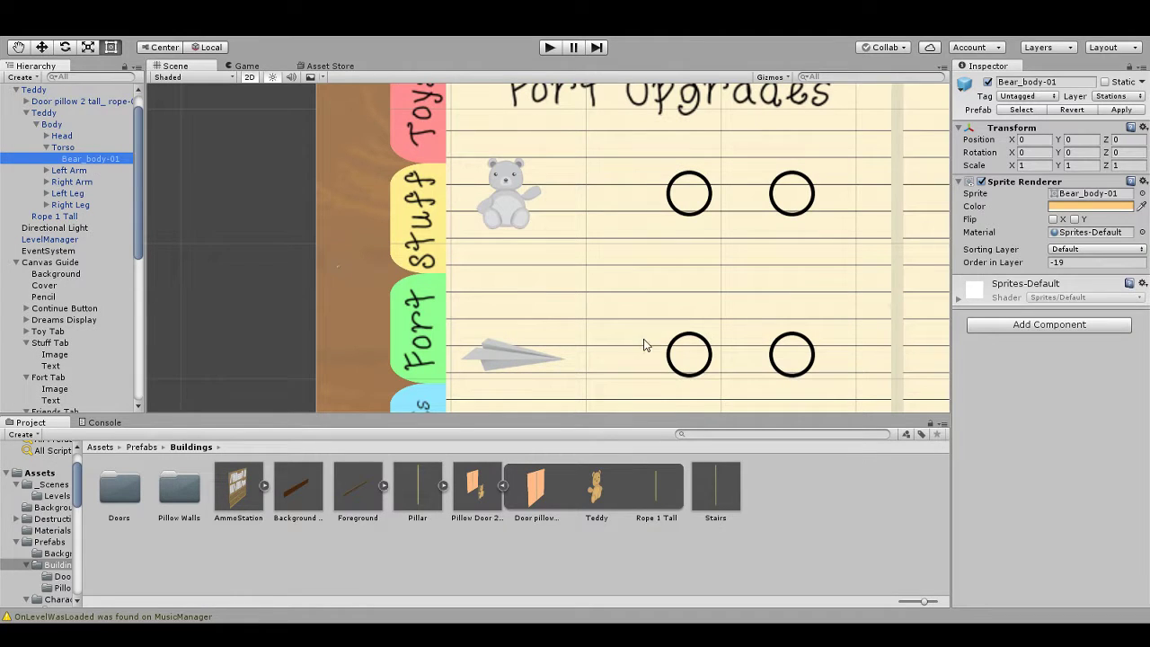
pyautogui.click(1077, 216)
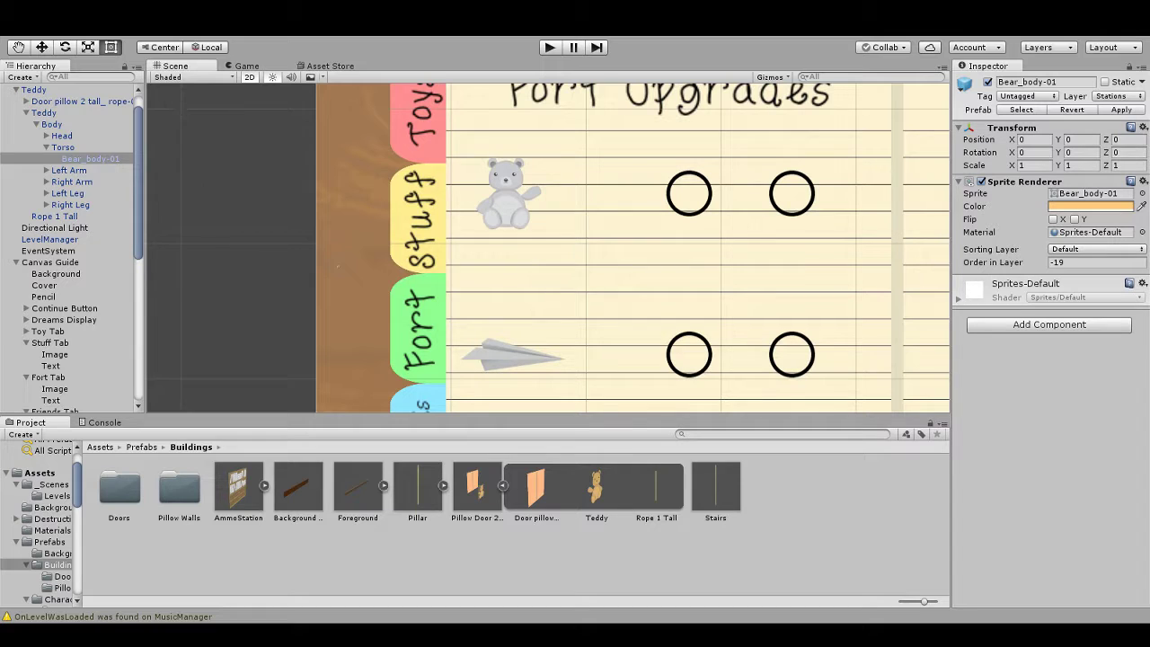
pyautogui.click(57, 92)
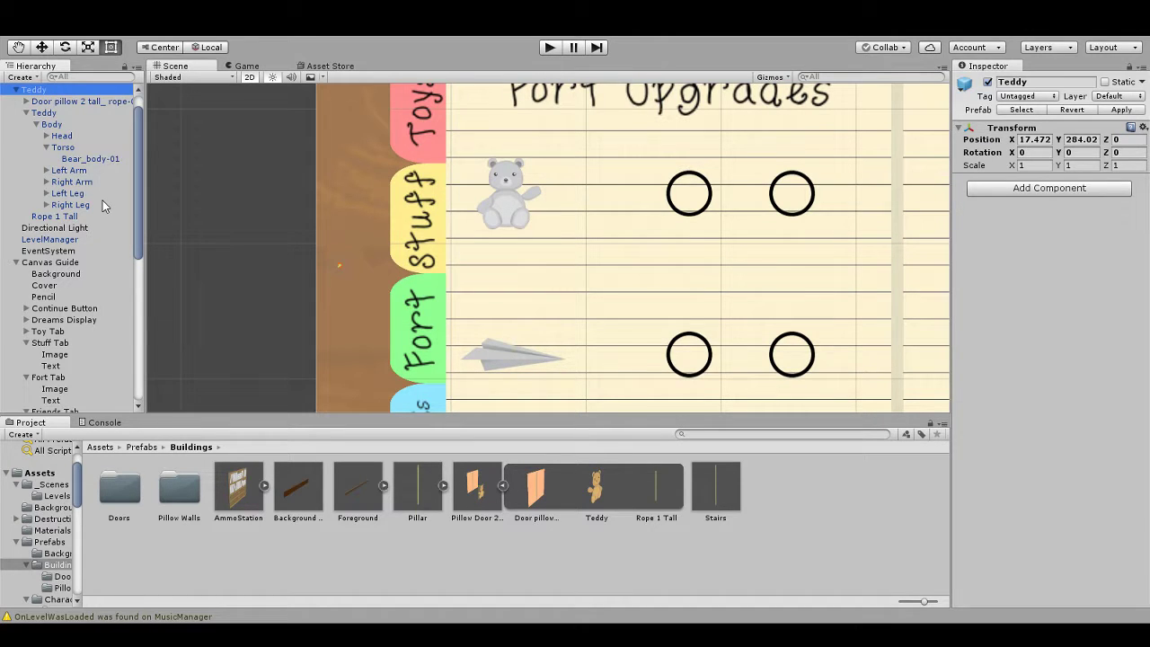
pyautogui.press('Delete')
# Step: Apply the copied bear colour to all six body part images under Door in Fort upgrades
pyautogui.scroll(-4, 102, 206)
pyautogui.scroll(-5, 81, 270)
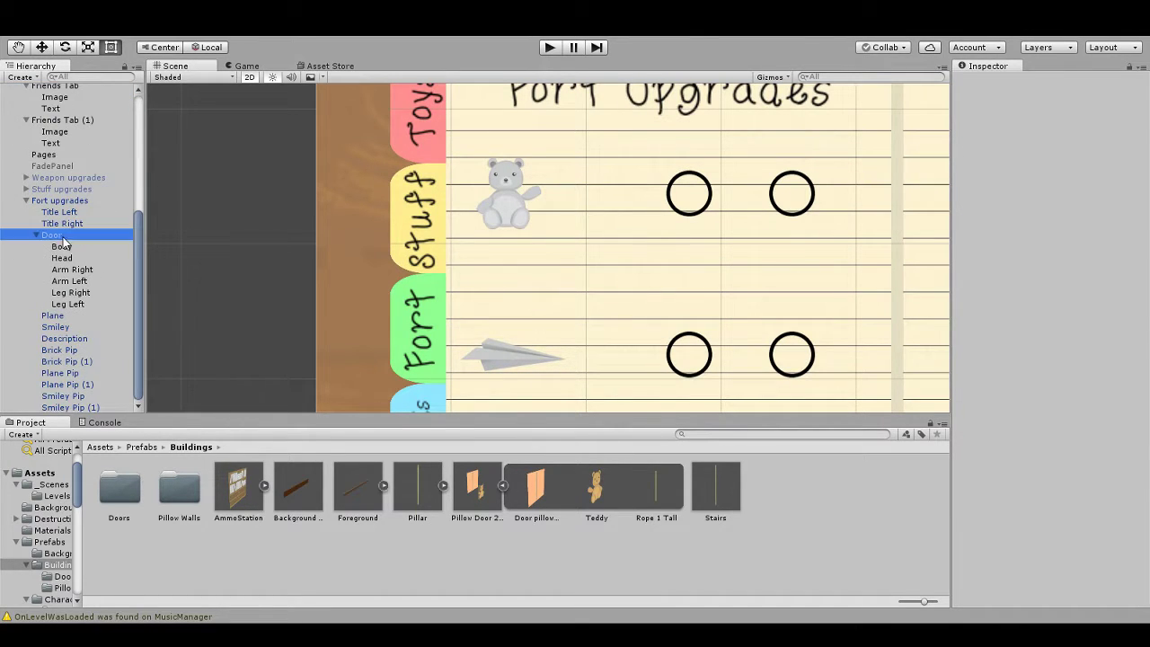
pyautogui.click(61, 247)
pyautogui.keyDown('shift'); pyautogui.click(69, 304); pyautogui.keyUp('shift')
pyautogui.click(1053, 298)
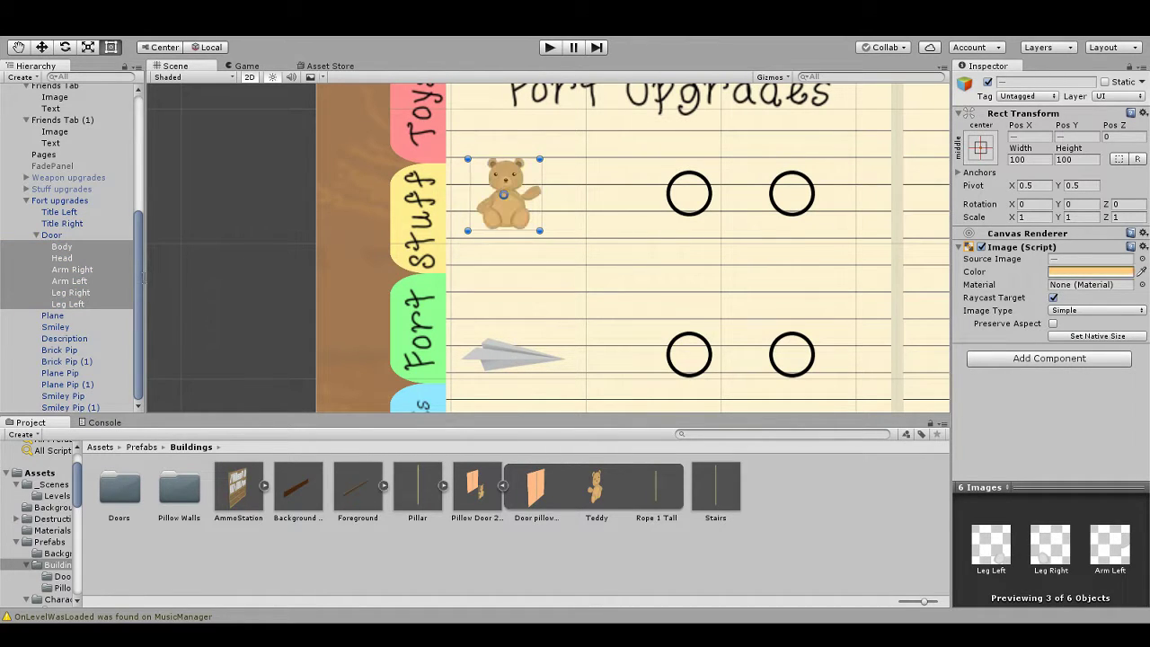
pyautogui.click(206, 194)
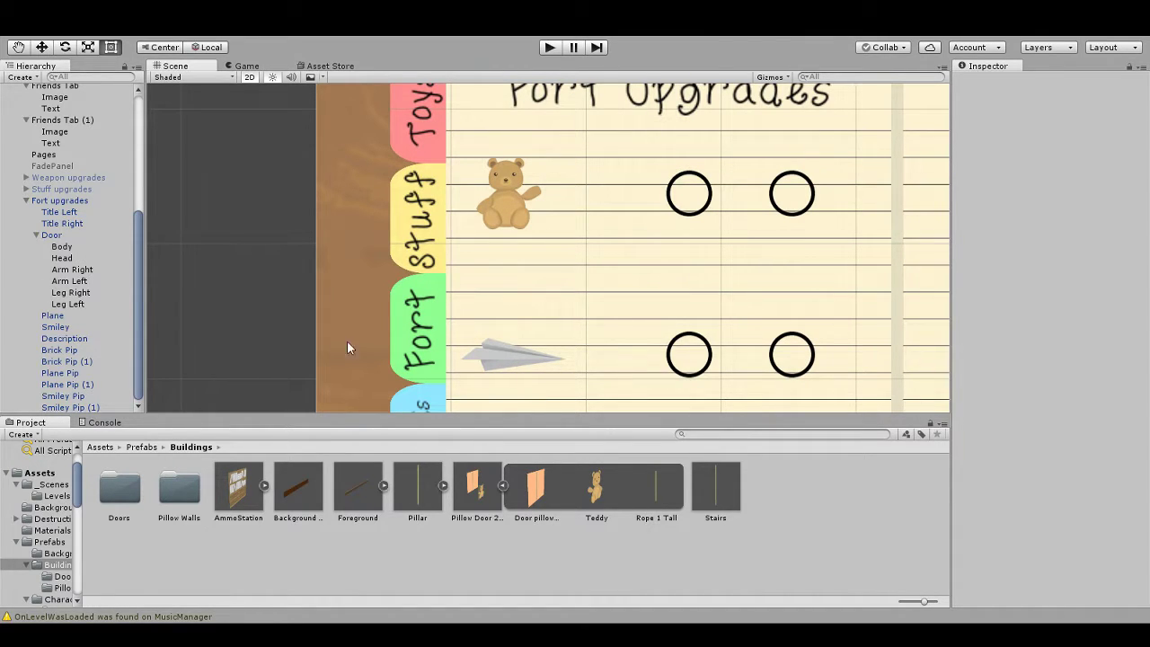
# Step: Place the Rope 1 Tall prefab part in the scene beside the notebook, and duplicate Door's Arm Left image as Rope
pyautogui.moveTo(656, 503); pyautogui.dragTo(300, 251)
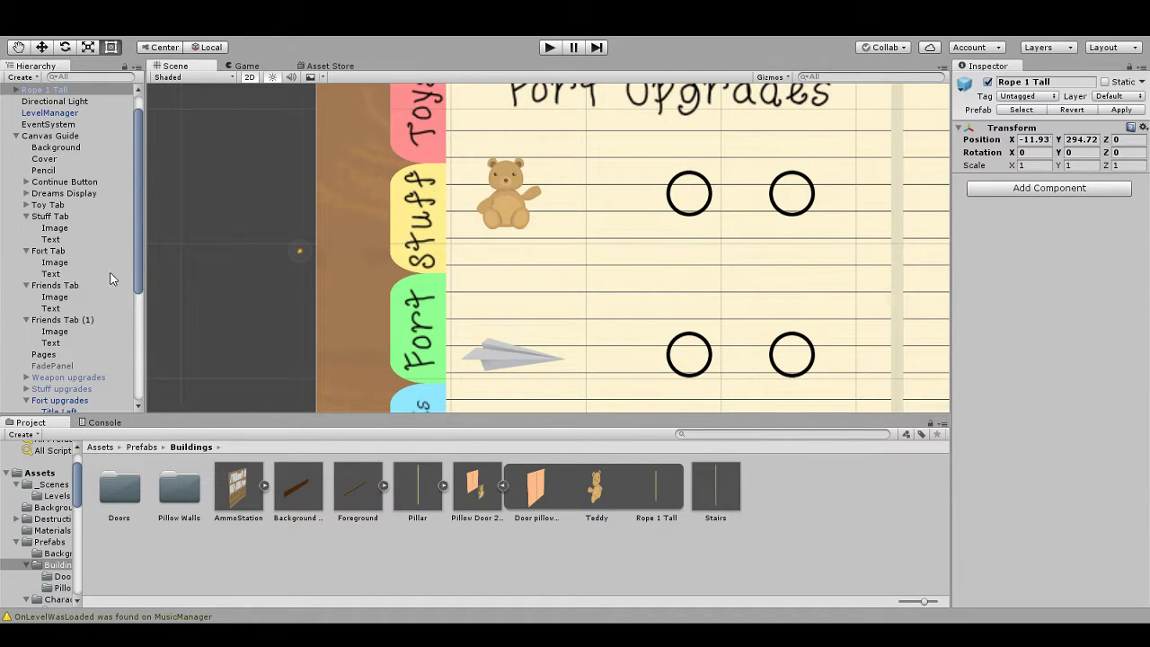
pyautogui.scroll(-3, 119, 270)
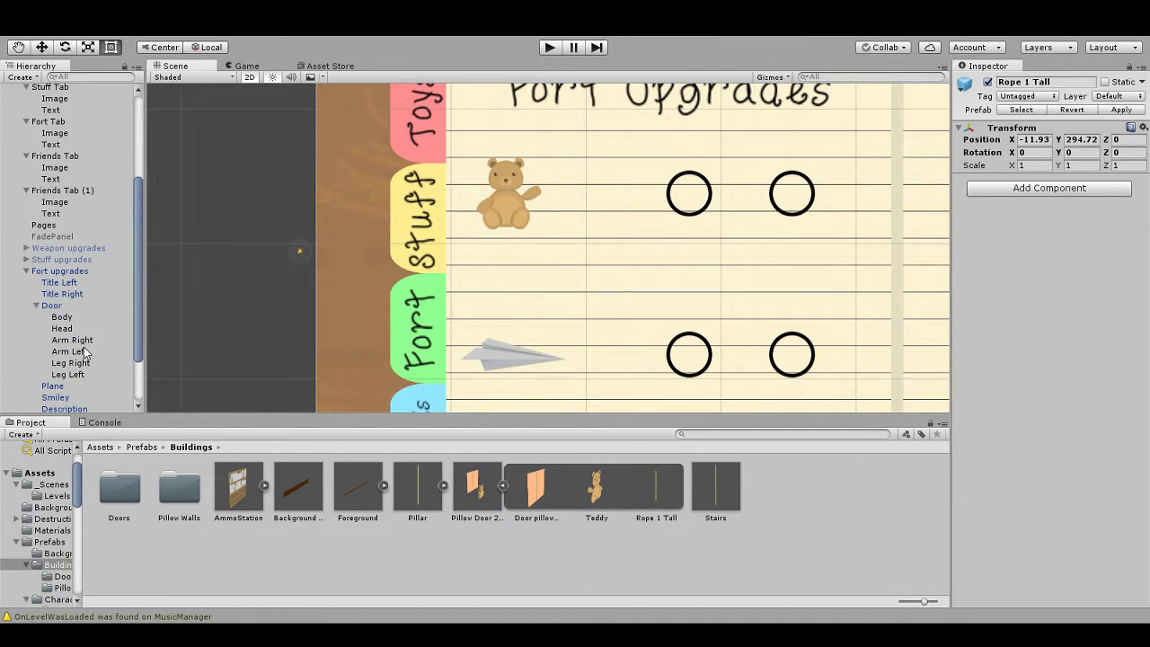
pyautogui.click(91, 355)
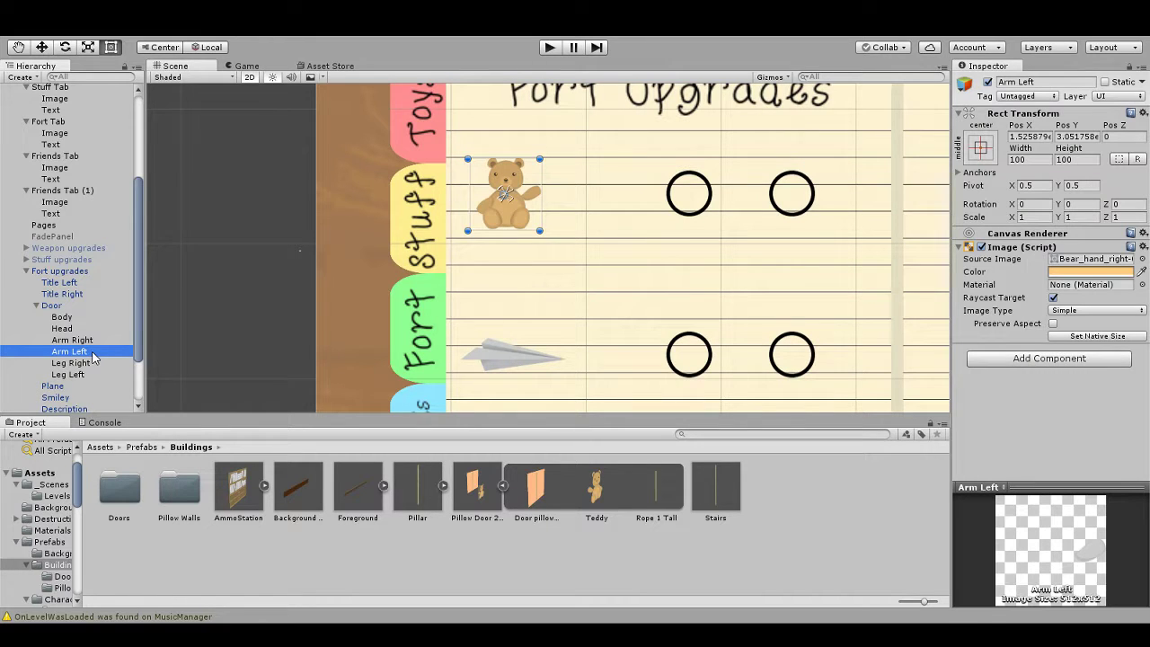
pyautogui.hotkey('ctrl', 'd')
pyautogui.moveTo(90, 386); pyautogui.dragTo(72, 362)
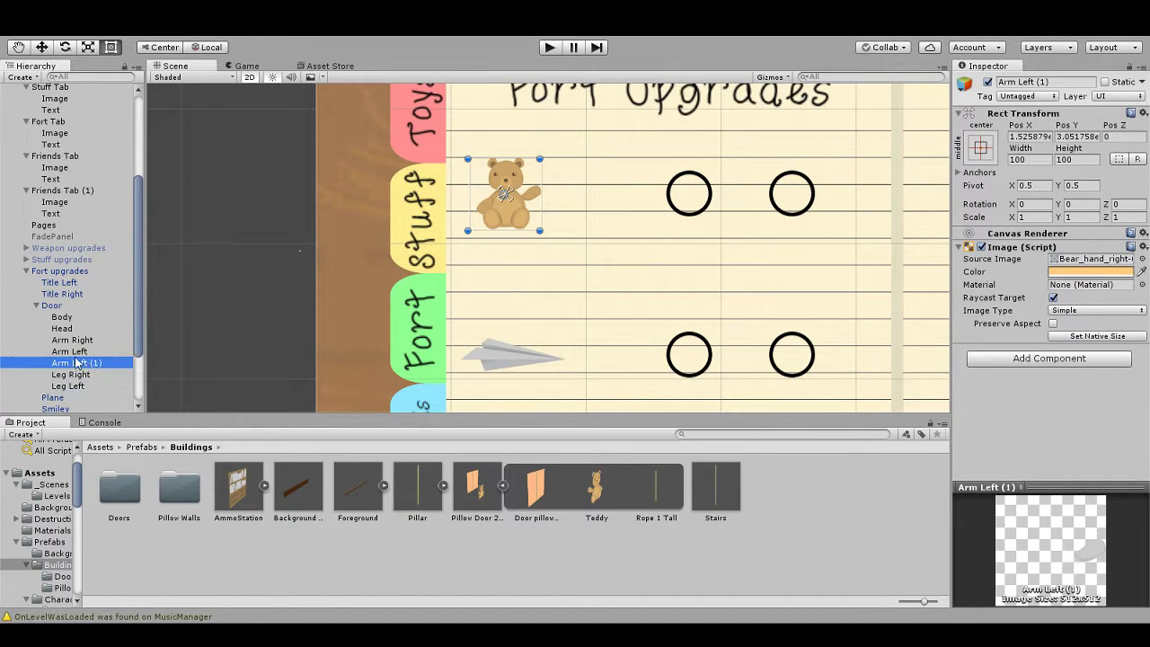
pyautogui.click(1057, 82)
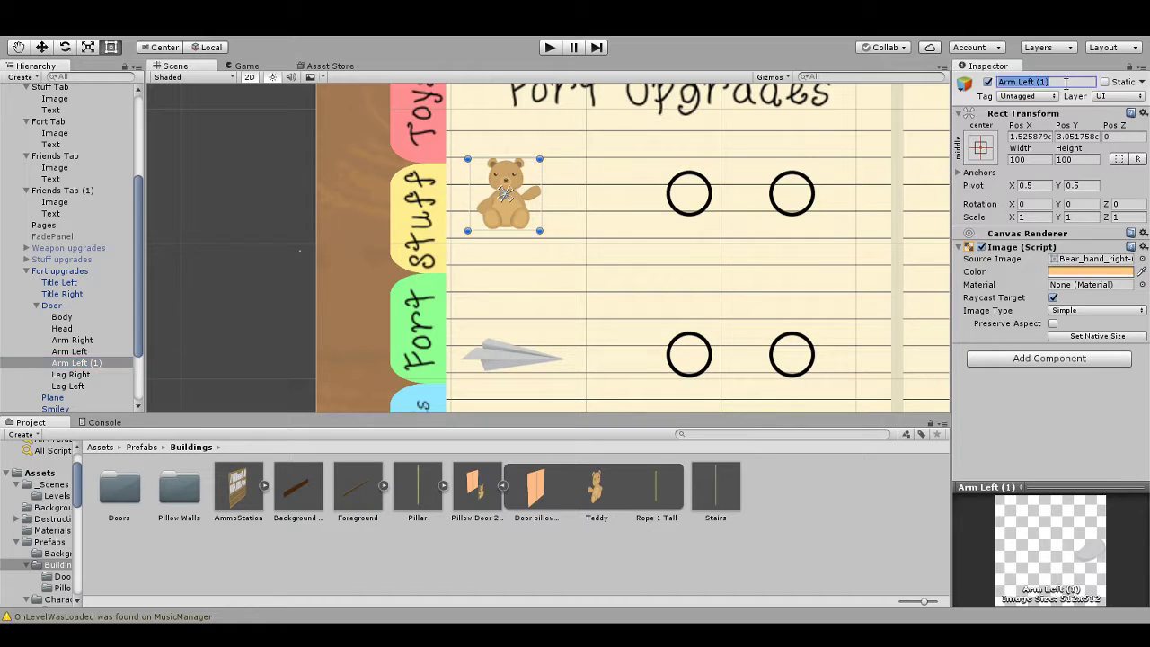
pyautogui.write('Rope')
pyautogui.press('Return')
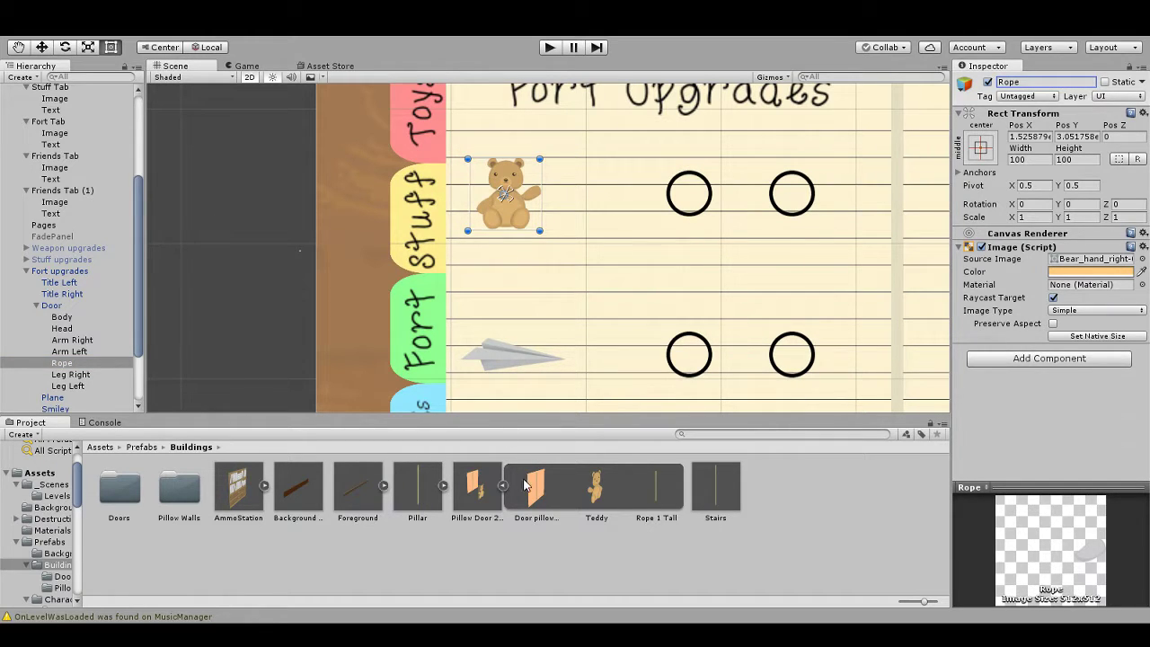
# Step: Assign the Door rope 2 tall-01 sprite from Sprites > Buildings > Doors as the Rope image's source
pyautogui.scroll(-5, 40, 566)
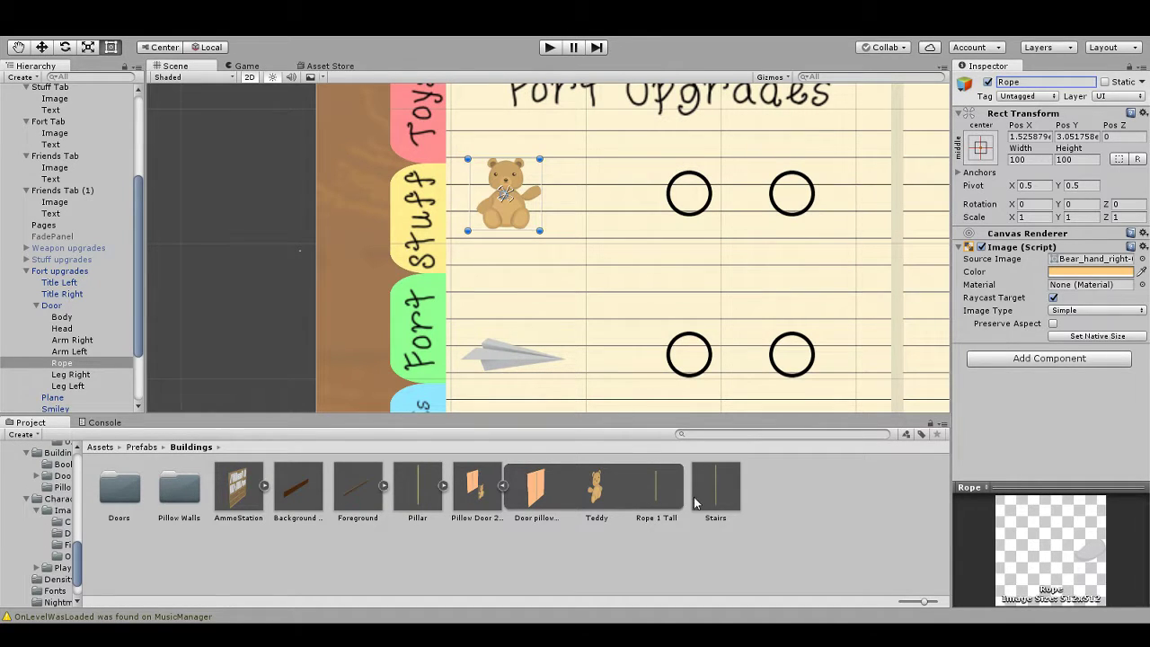
pyautogui.click(667, 488)
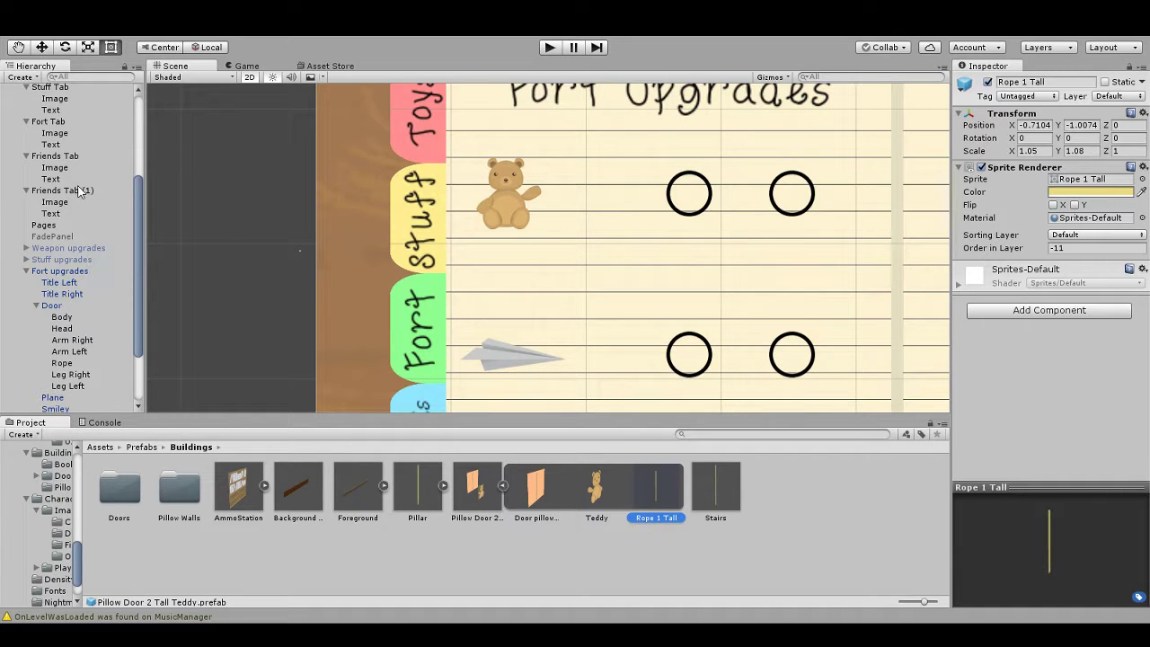
pyautogui.click(76, 363)
pyautogui.scroll(-2, 56, 514)
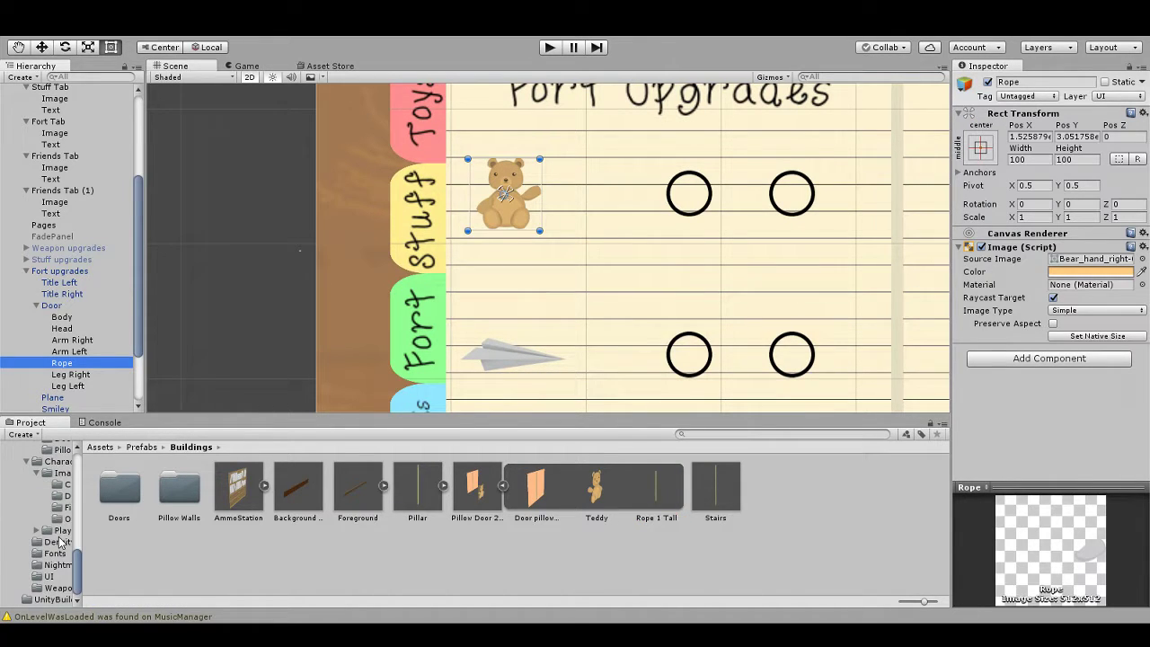
pyautogui.click(64, 464)
pyautogui.scroll(3, 56, 507)
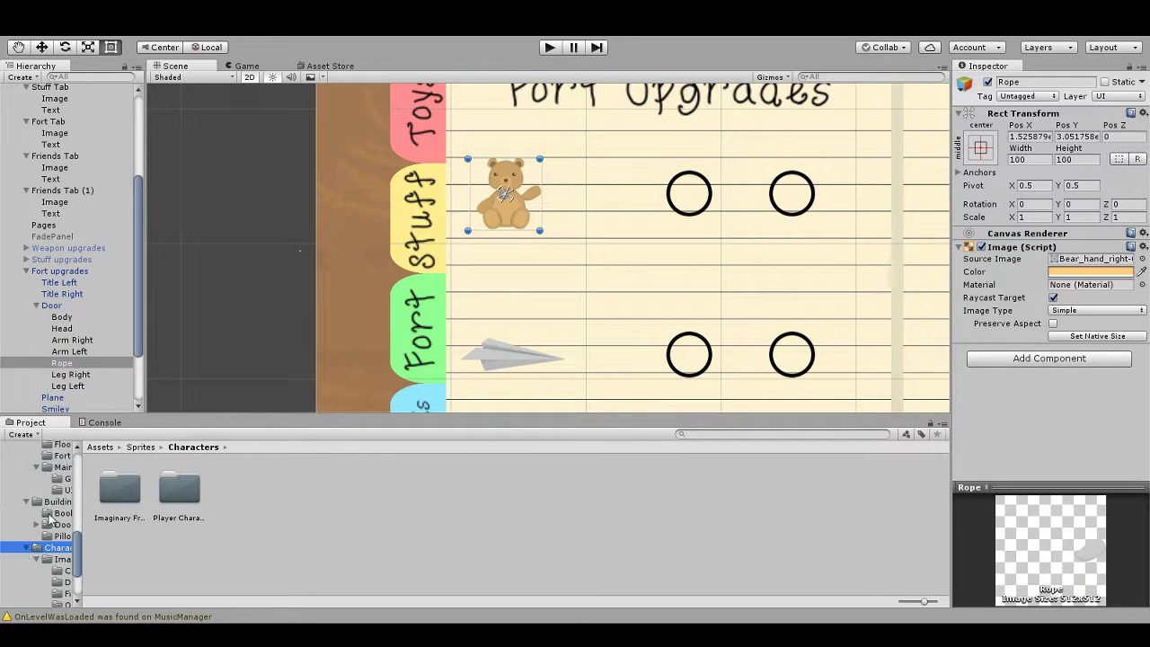
pyautogui.click(61, 513)
pyautogui.click(61, 525)
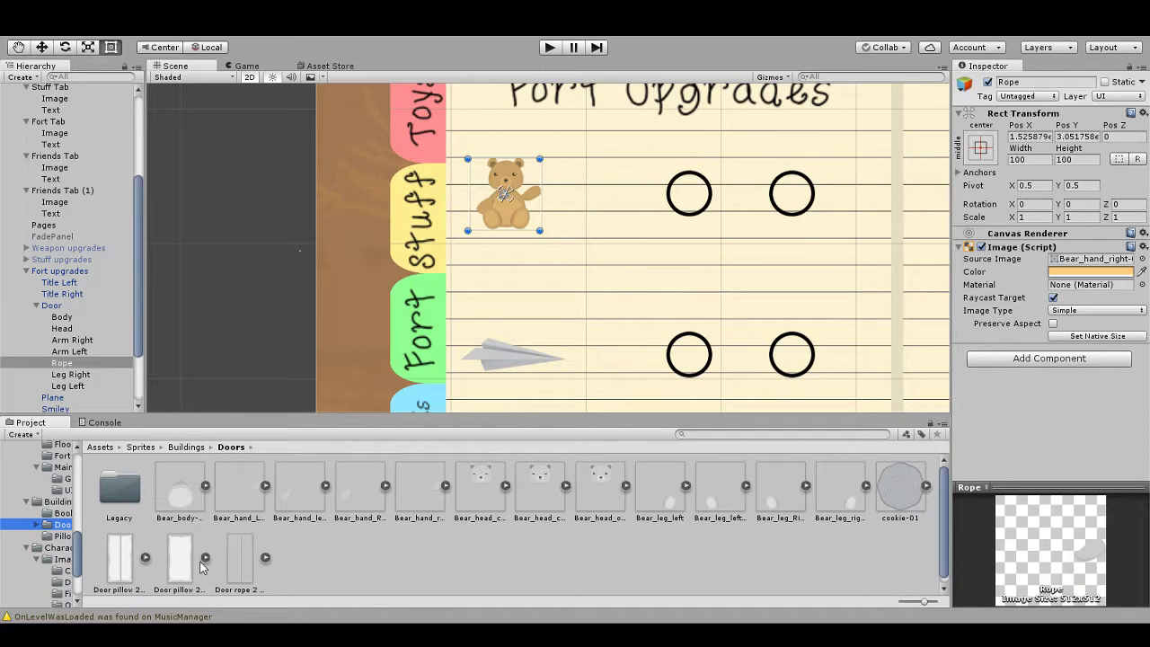
pyautogui.moveTo(227, 569); pyautogui.dragTo(239, 563)
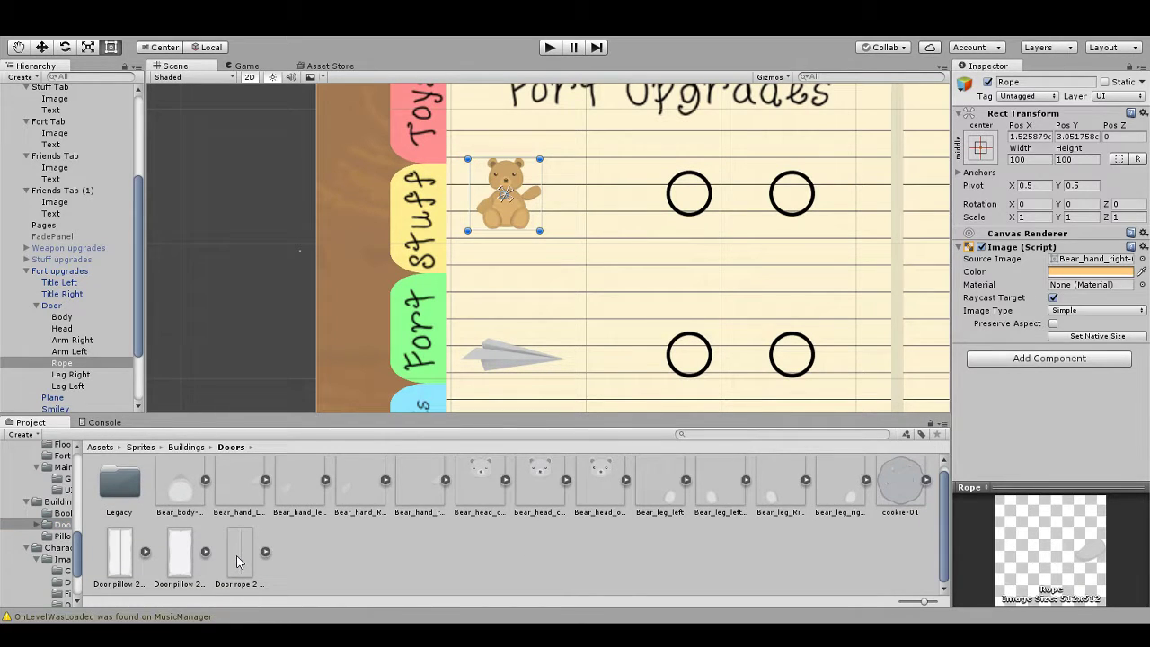
pyautogui.click(239, 562)
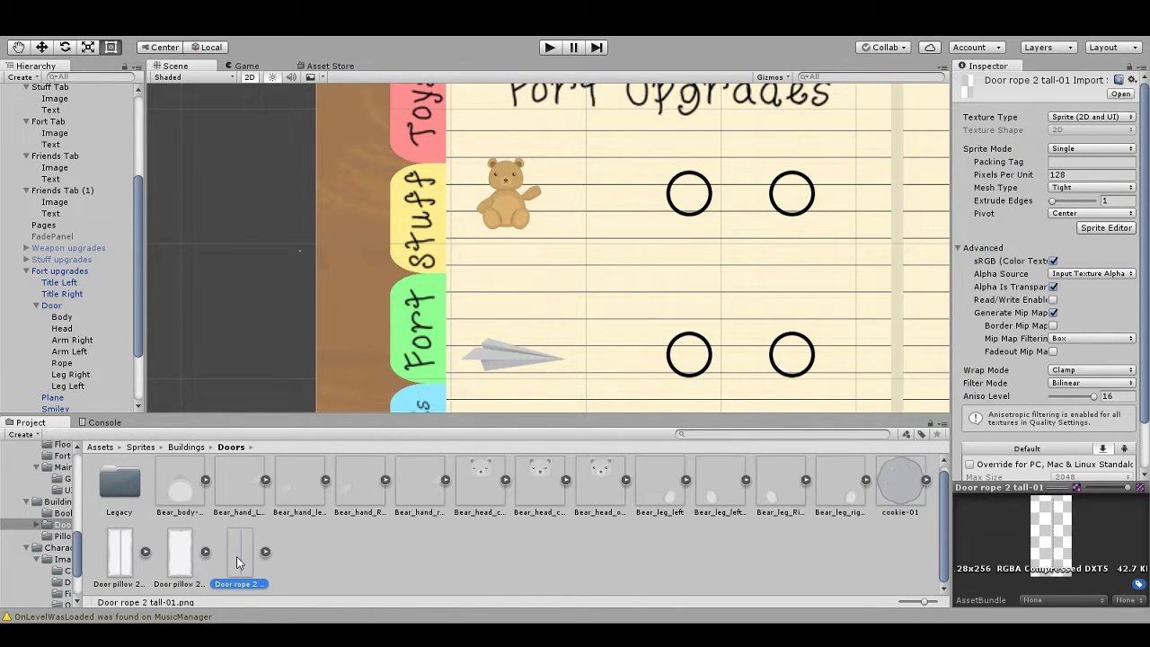
pyautogui.click(79, 362)
pyautogui.moveTo(240, 563); pyautogui.dragTo(1094, 262)
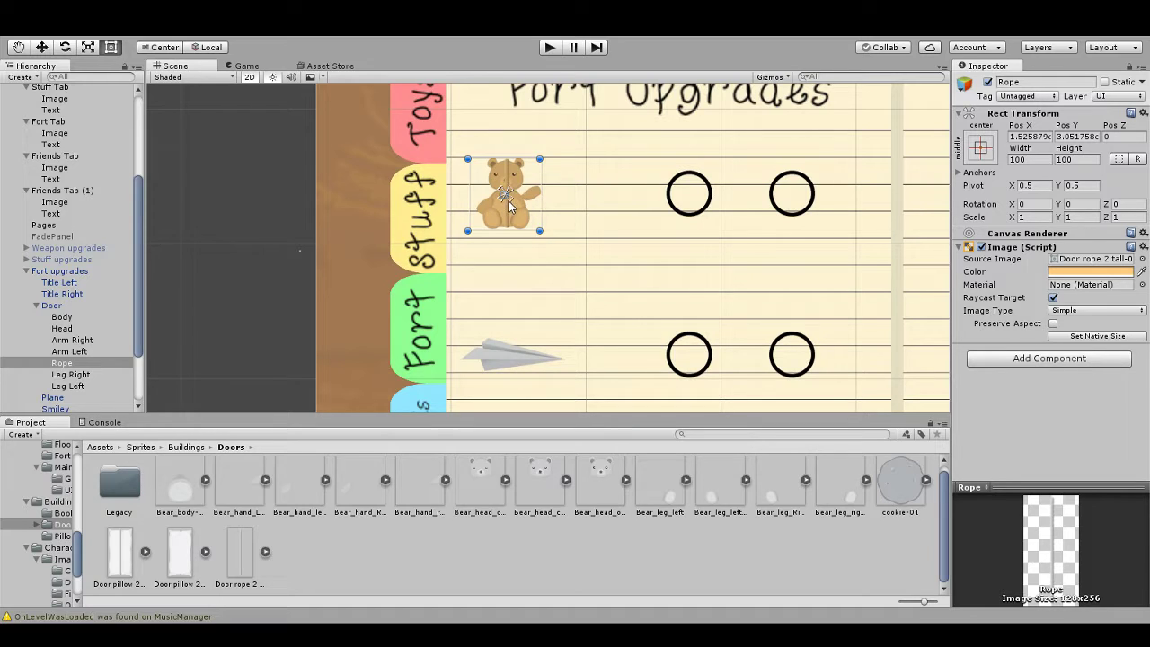
# Step: Copy the sprite colour of the nested Rope 1 Tall object in the reference placed in the scene
pyautogui.scroll(5, 99, 135)
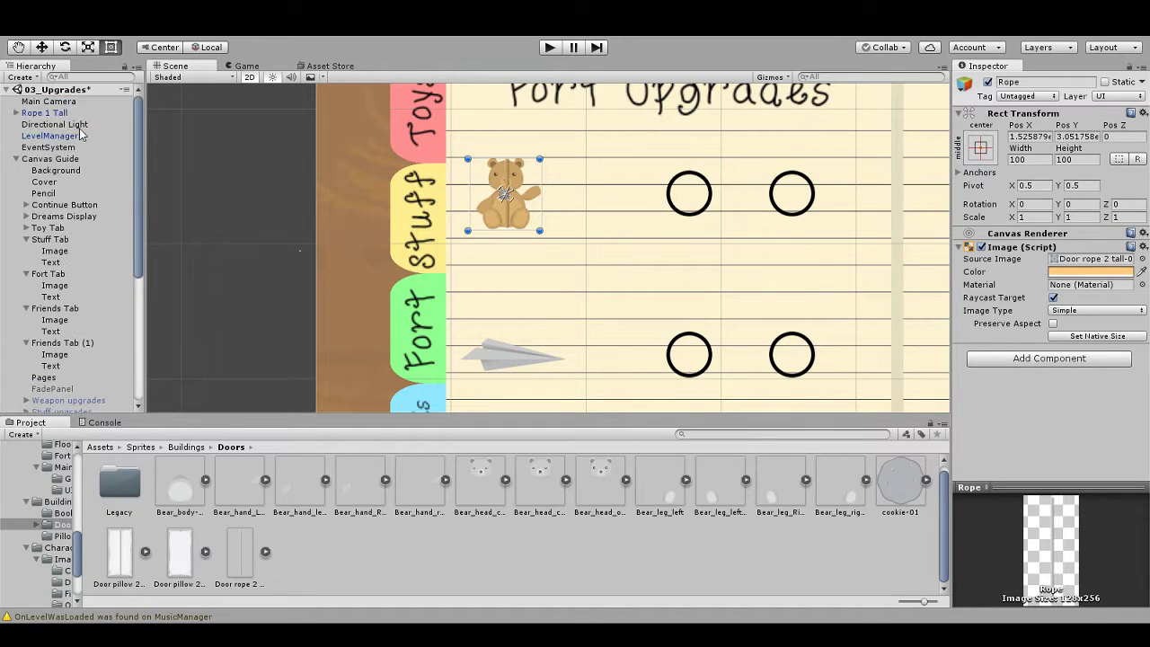
pyautogui.click(52, 115)
pyautogui.click(14, 113)
pyautogui.click(65, 147)
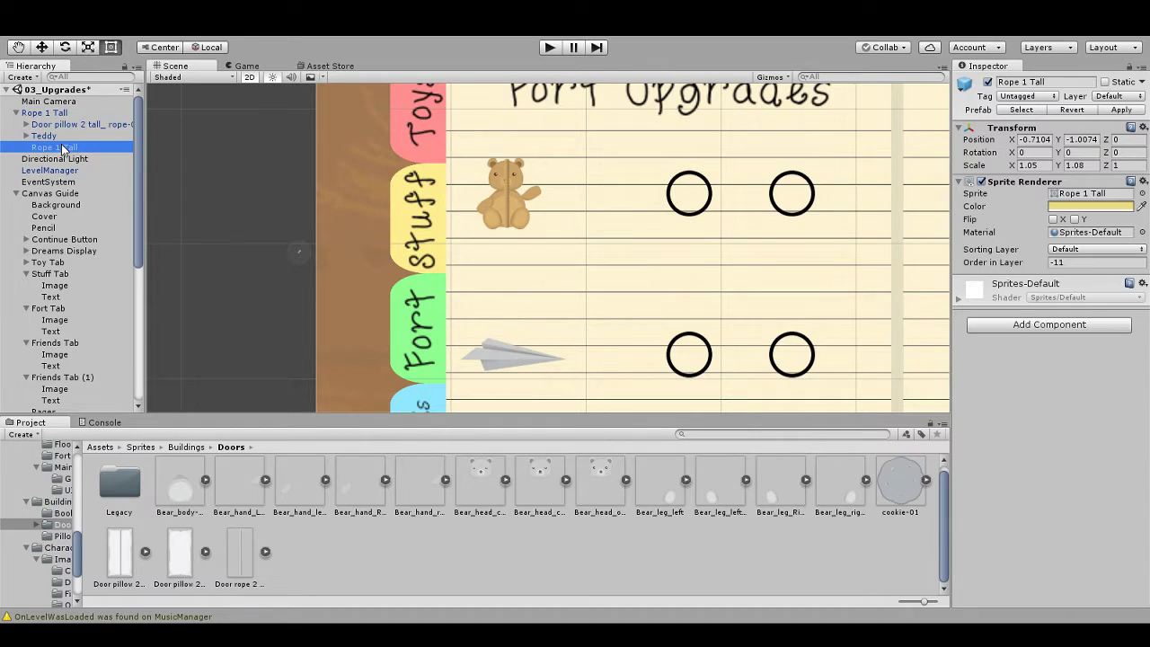
pyautogui.click(1105, 213)
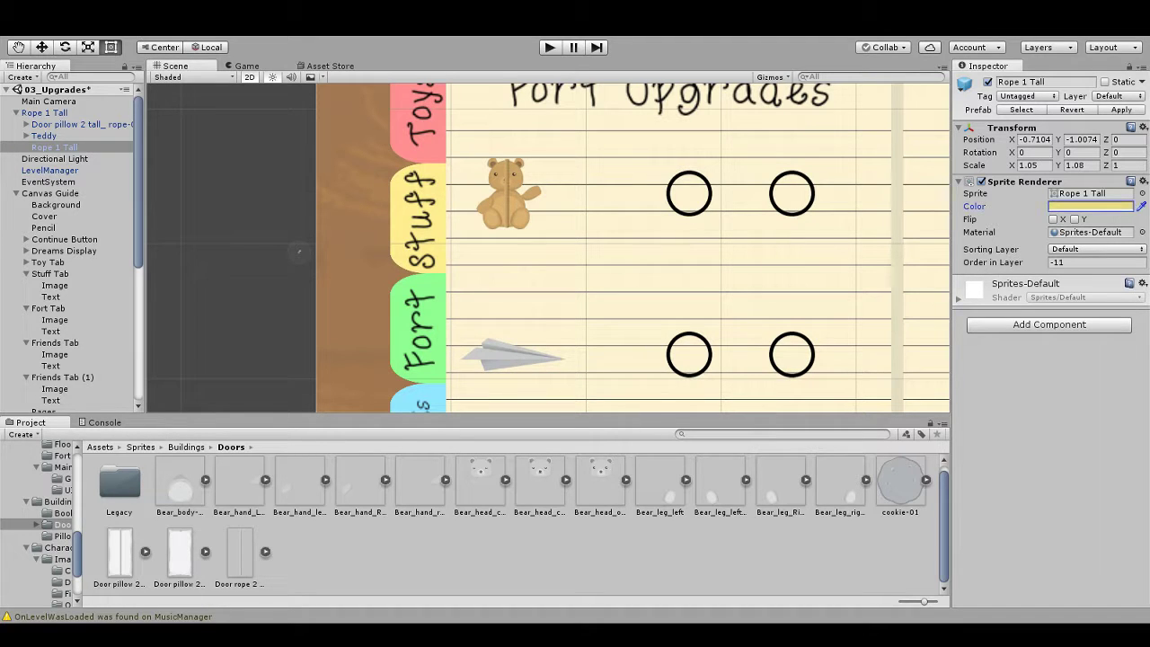
# Step: Check the contents of the Legacy folder in Sprites > Buildings > Doors and delete the folder
pyautogui.scroll(-9, 84, 333)
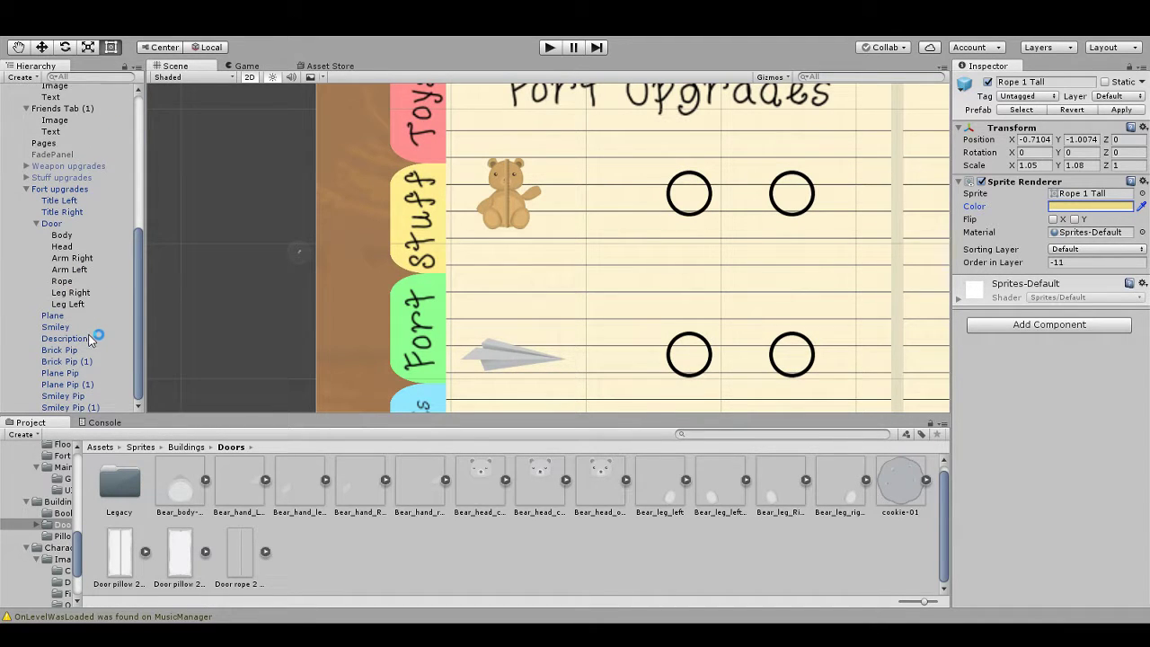
pyautogui.doubleClick(122, 492)
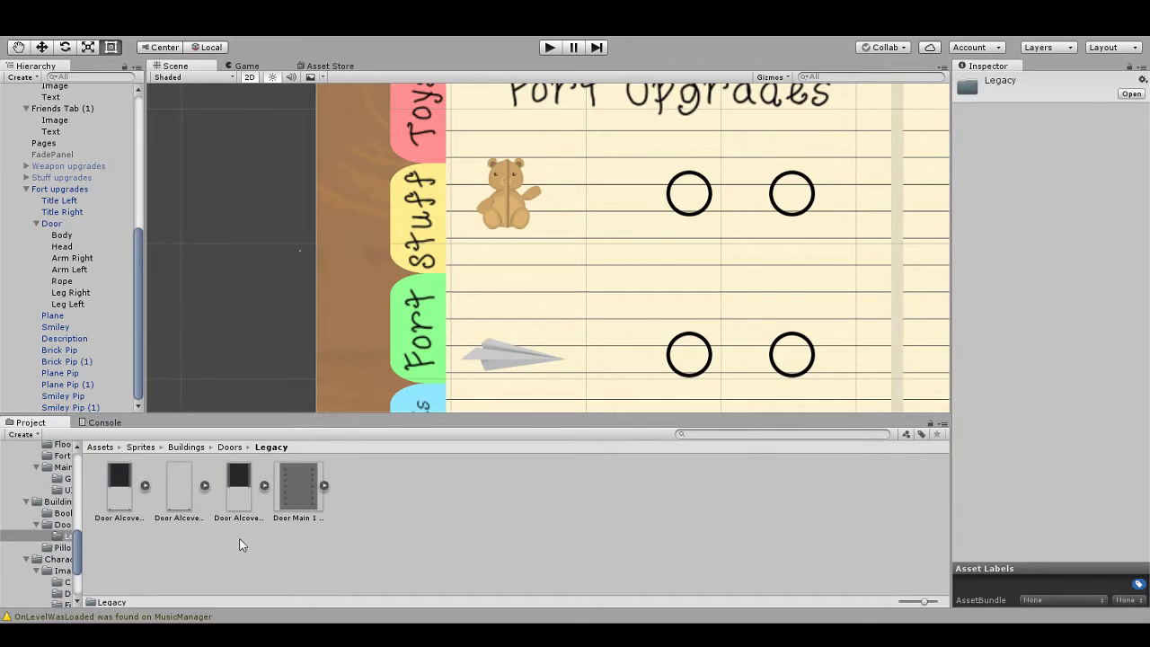
pyautogui.click(229, 448)
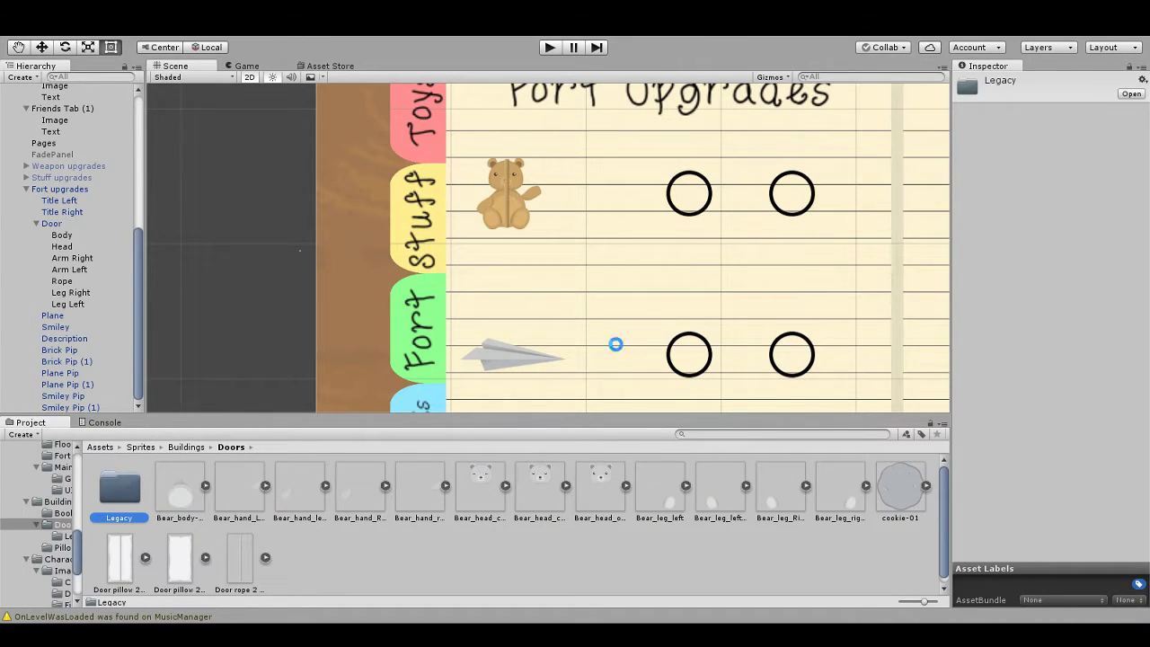
pyautogui.hotkey('shift', 'Delete')
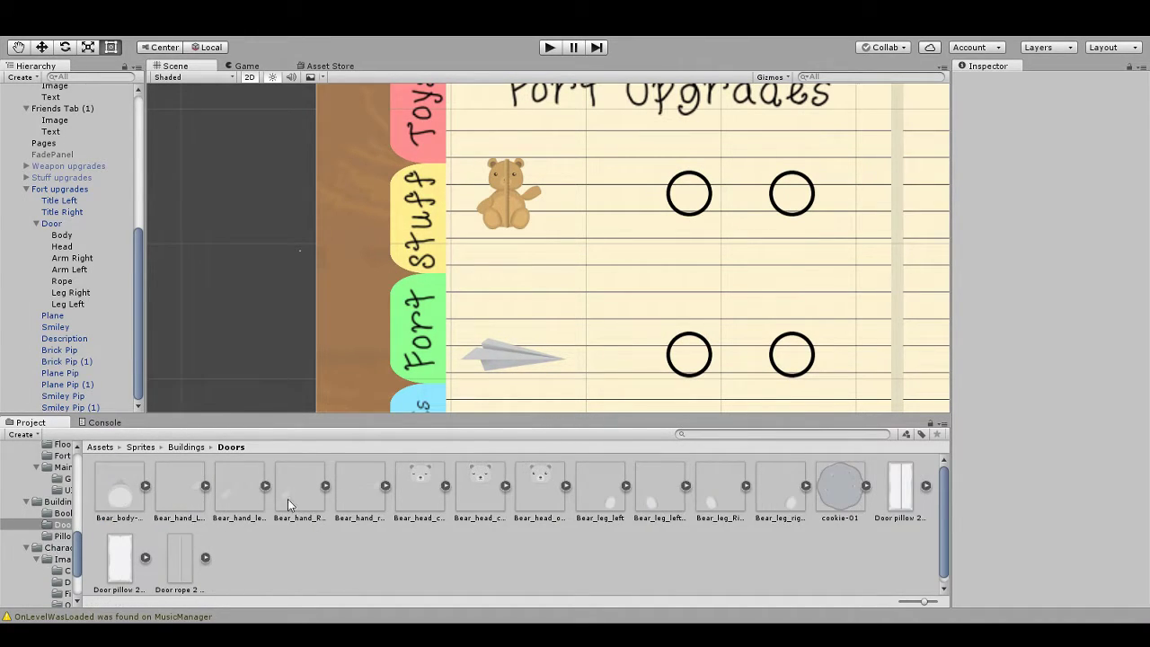
# Step: Set the source image of Rope under Door to the Rope 1 Tall sprite
pyautogui.click(61, 283)
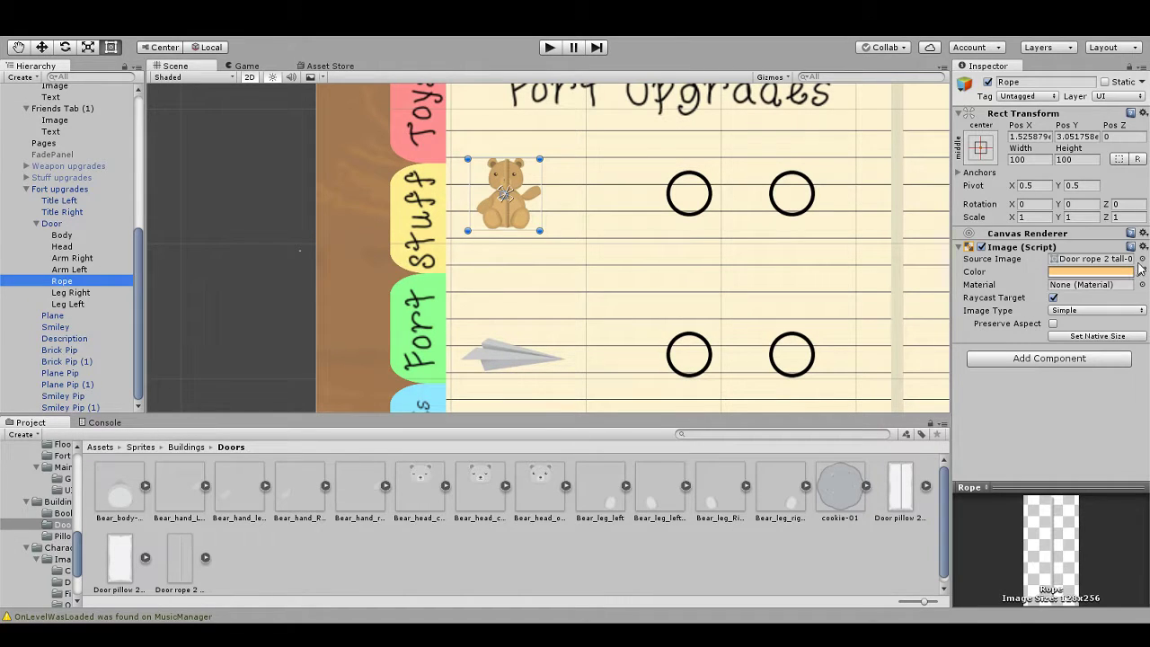
pyautogui.click(1141, 268)
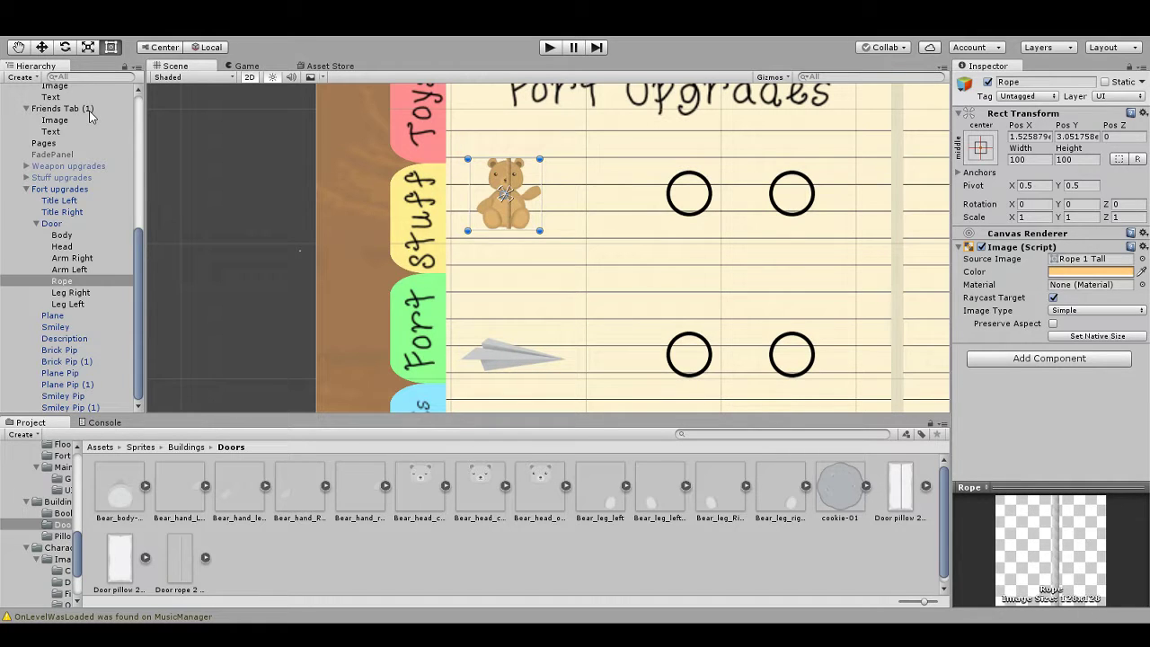
# Step: Move Rope to the bear's raised paw at about Pos X 42 and give it the copied rope colour
pyautogui.moveTo(512, 220); pyautogui.dragTo(542, 223)
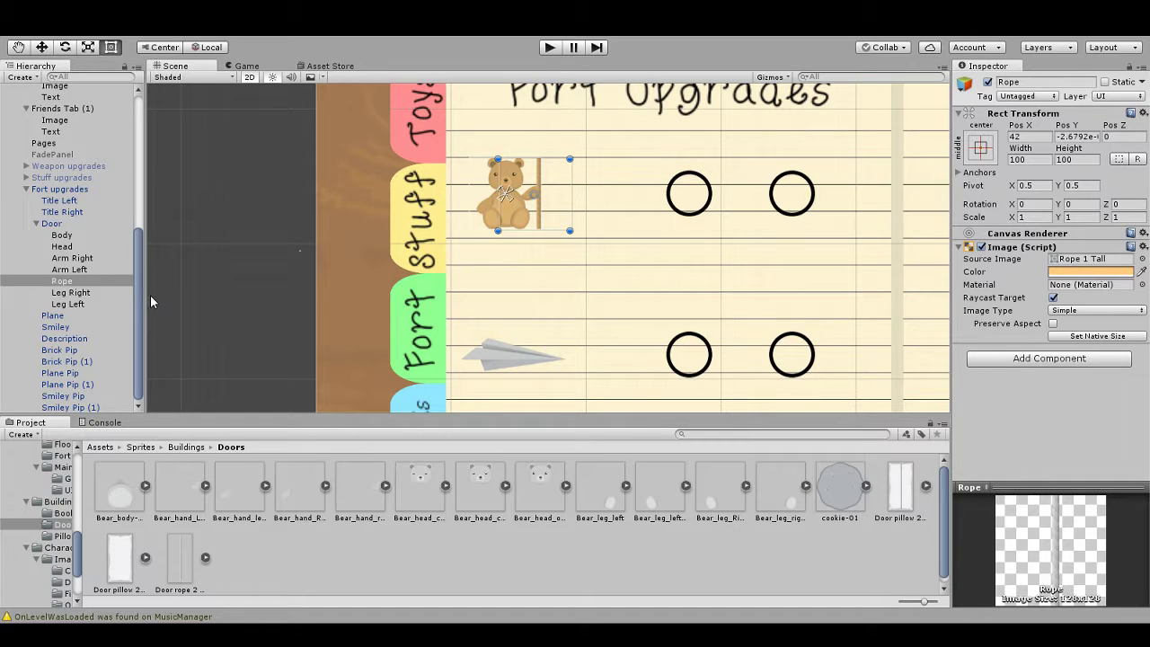
pyautogui.click(249, 319)
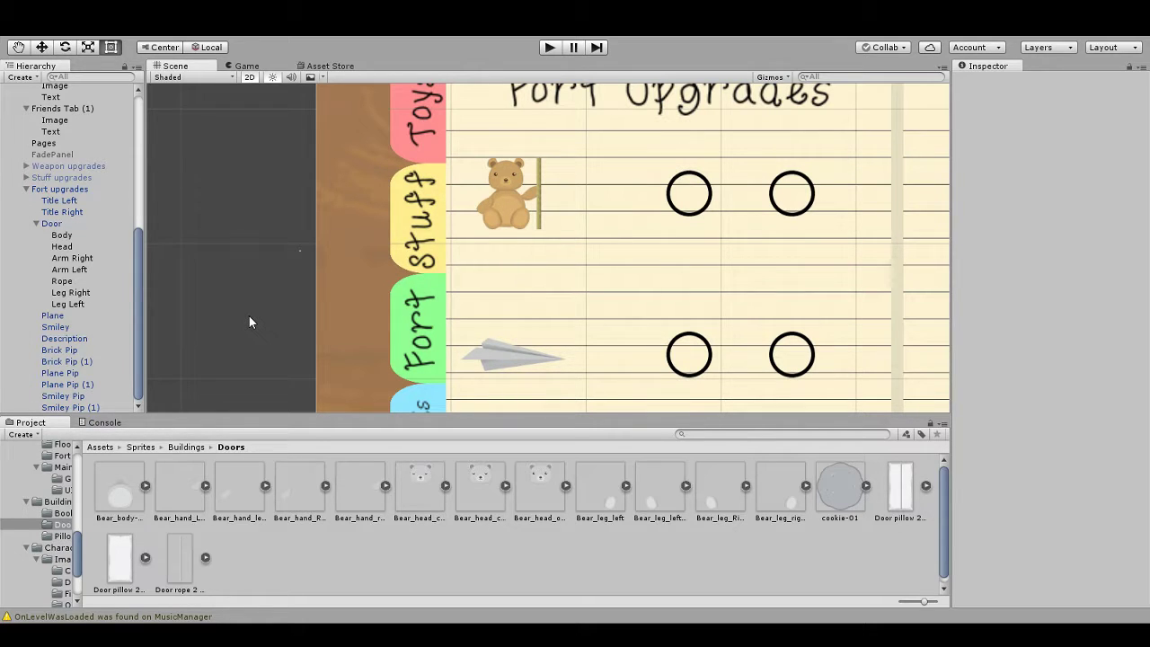
pyautogui.scroll(-3, 553, 261)
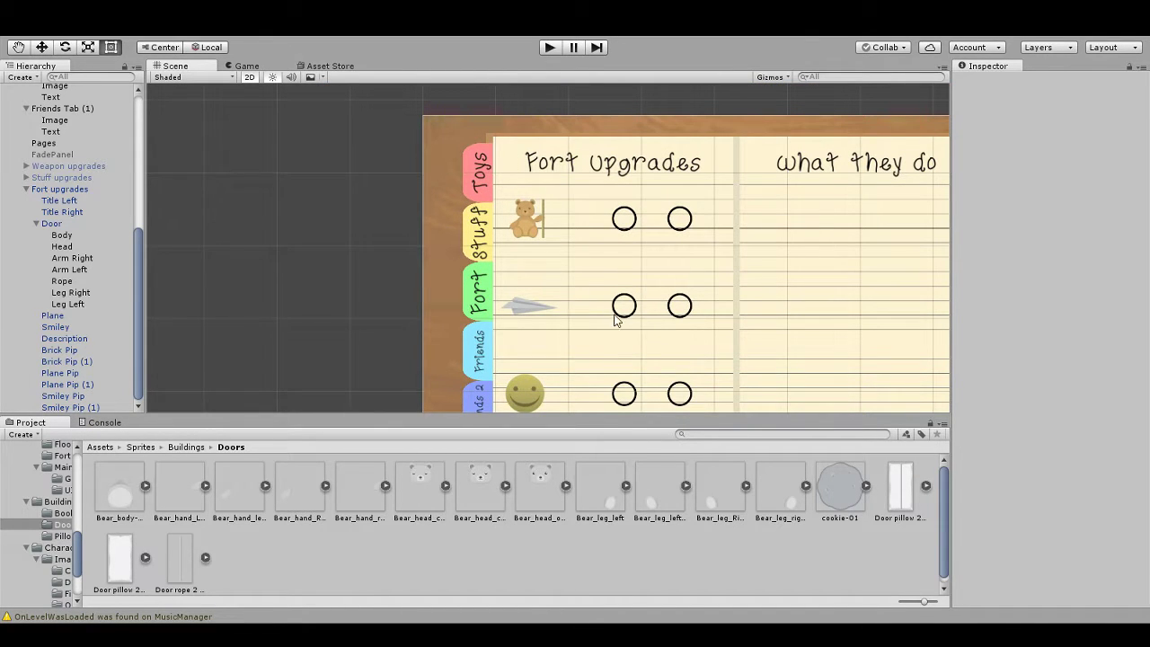
pyautogui.scroll(-4, 572, 299)
pyautogui.scroll(4, 458, 314)
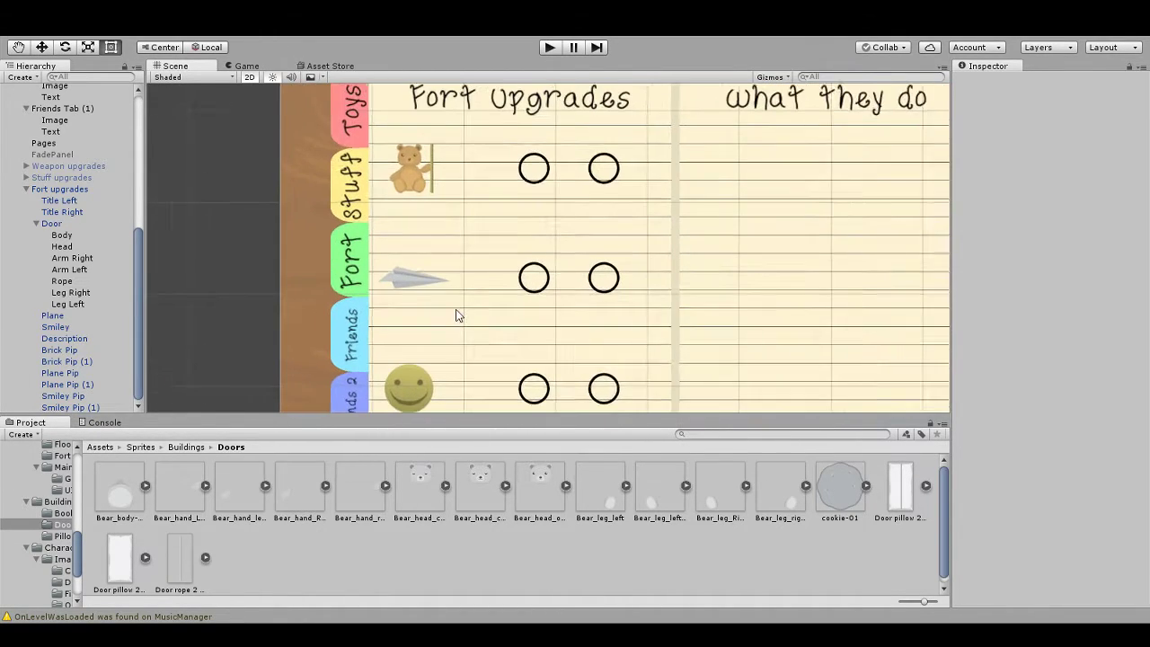
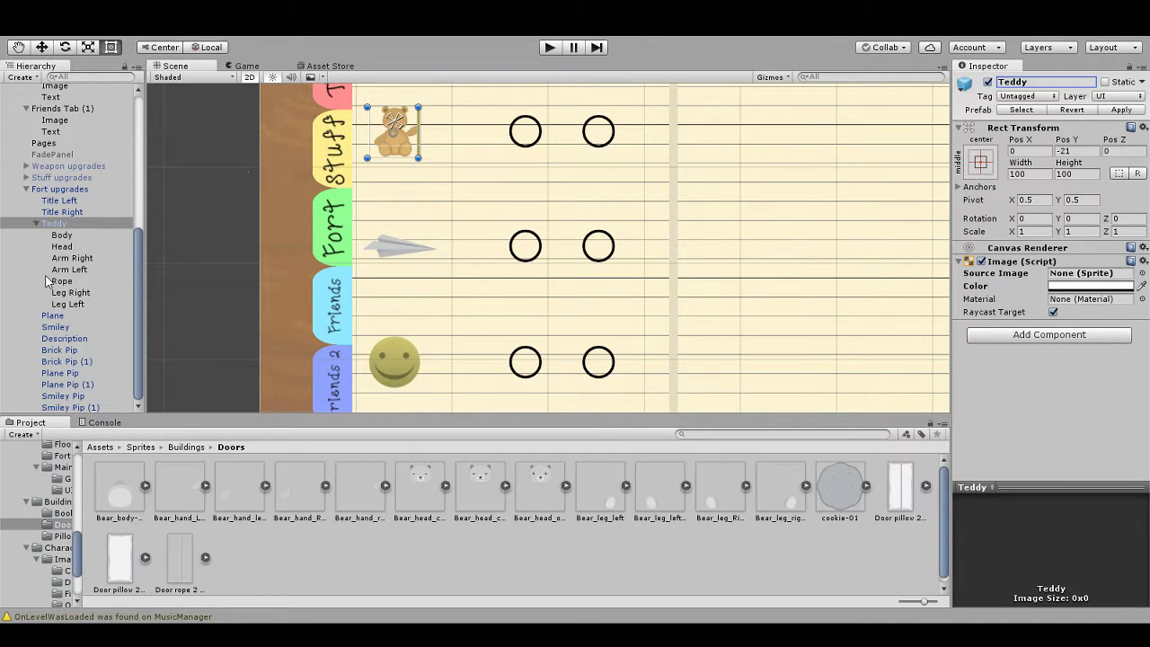
# Step: Collapse the Teddy group and rename the Plane object under Fort upgrades as Ladder
pyautogui.click(36, 223)
pyautogui.click(60, 317)
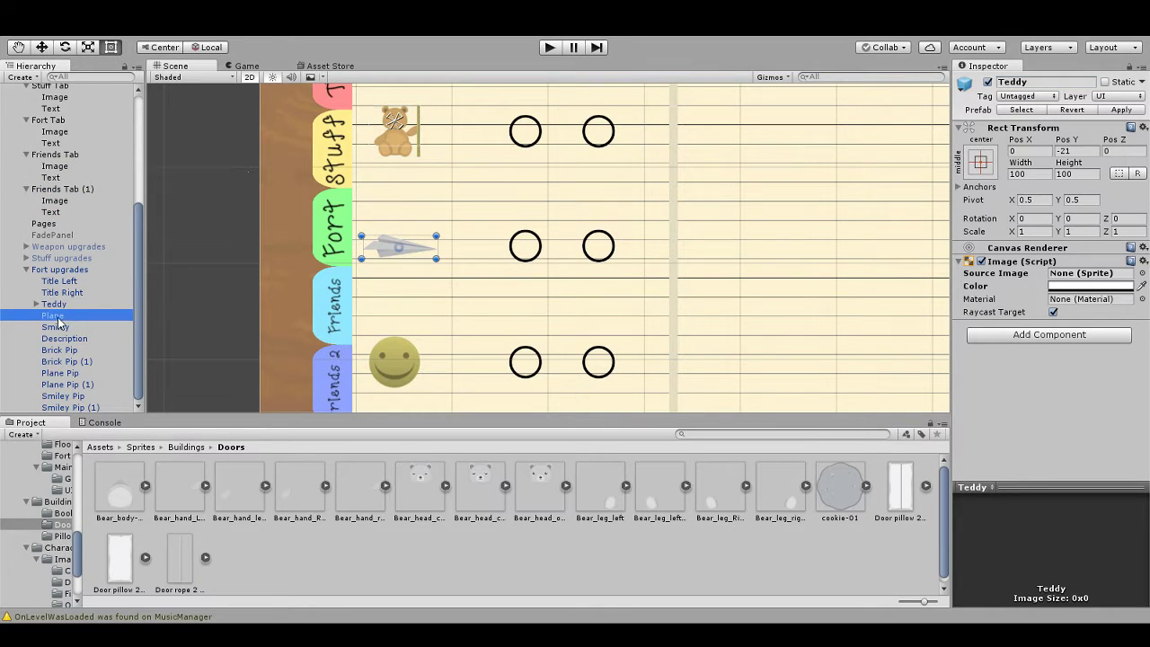
pyautogui.click(1018, 82)
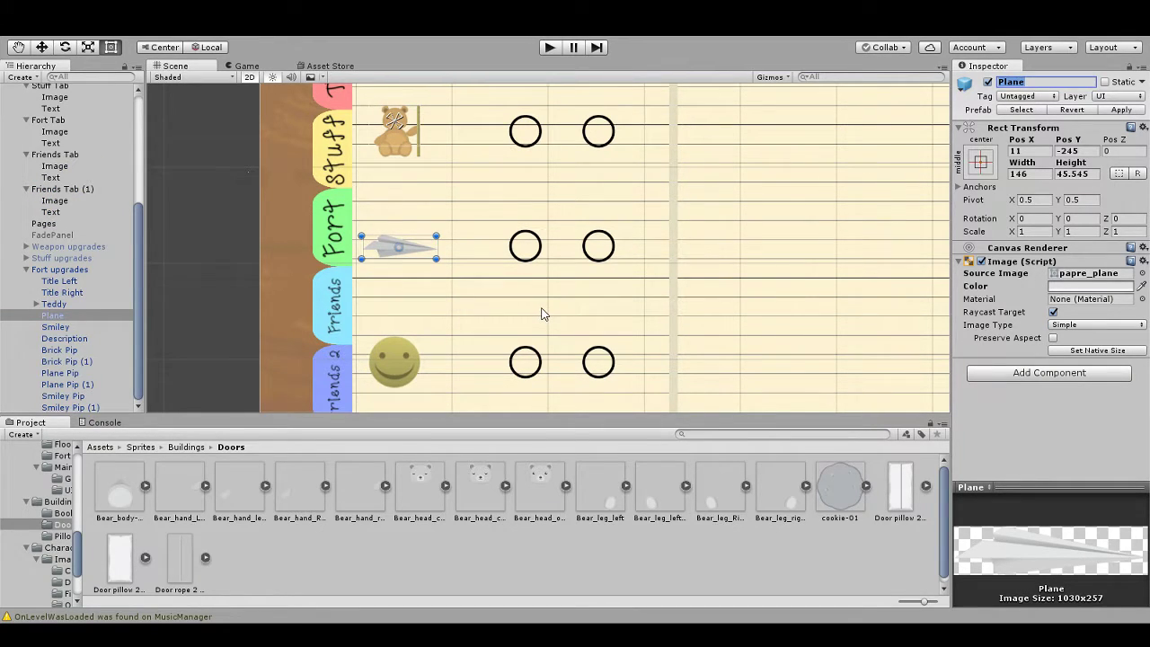
pyautogui.write('Rope')
pyautogui.press('BackSpace')
pyautogui.press('BackSpace')
pyautogui.press('BackSpace')
pyautogui.press('BackSpace')
pyautogui.write('Ladder')
pyautogui.press('Return')
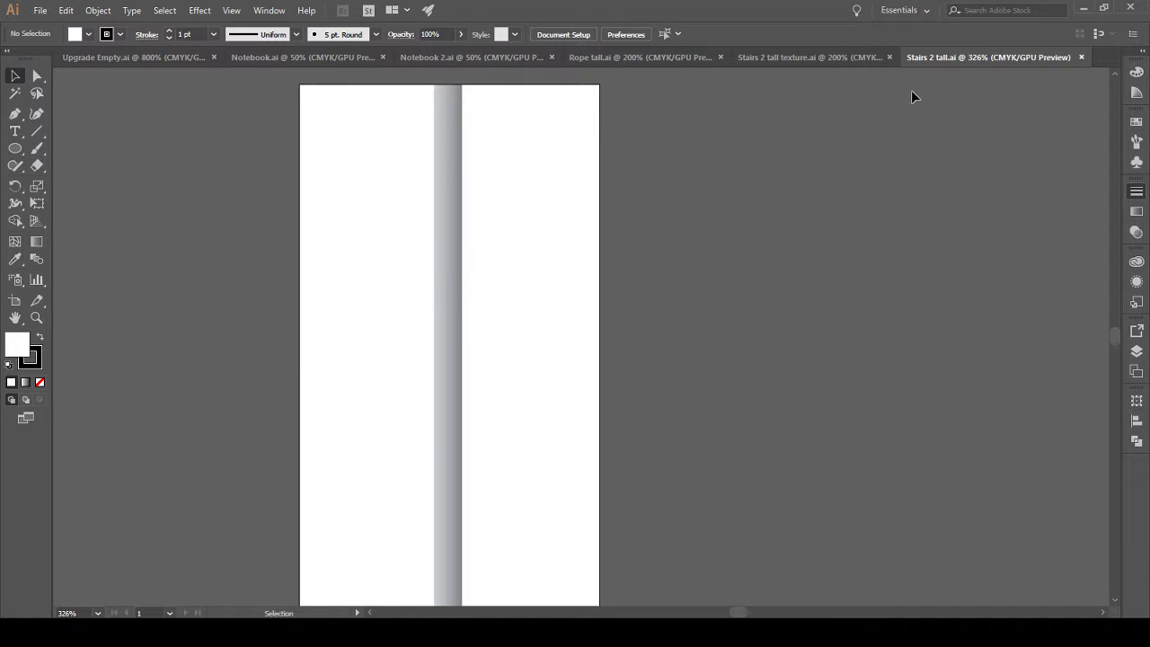
# Step: In Illustrator, close Stairs 2 tall.ai and Stairs 2 tall texture.ai and look over the full rope artwork in Rope tall.ai
pyautogui.click(1081, 57)
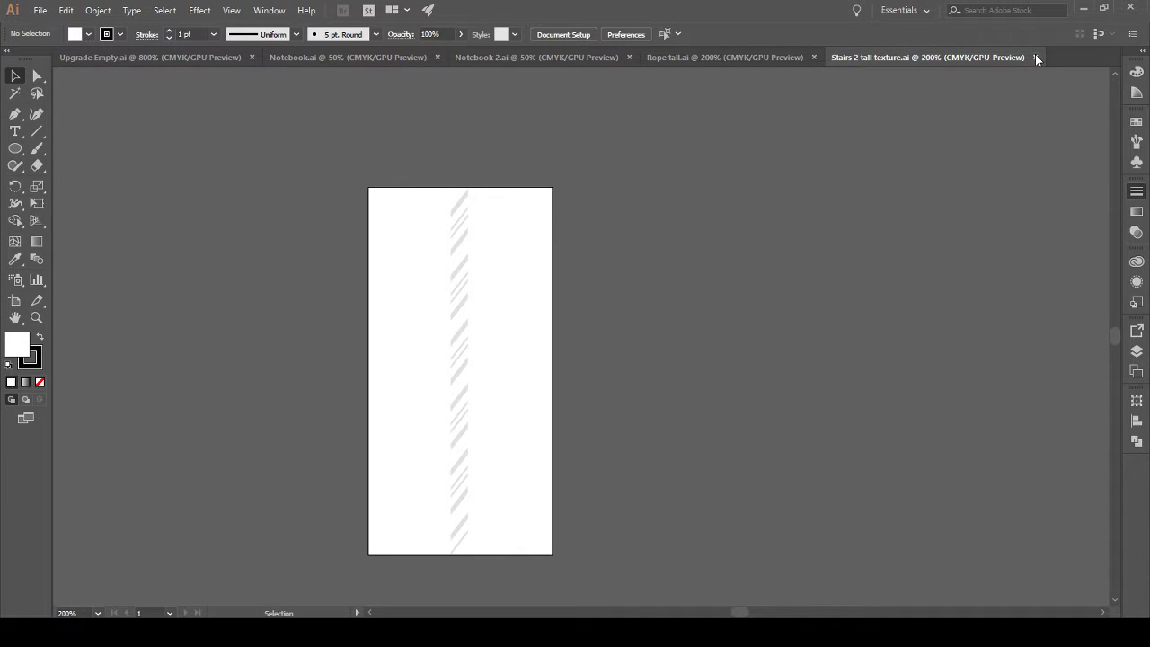
pyautogui.click(1036, 56)
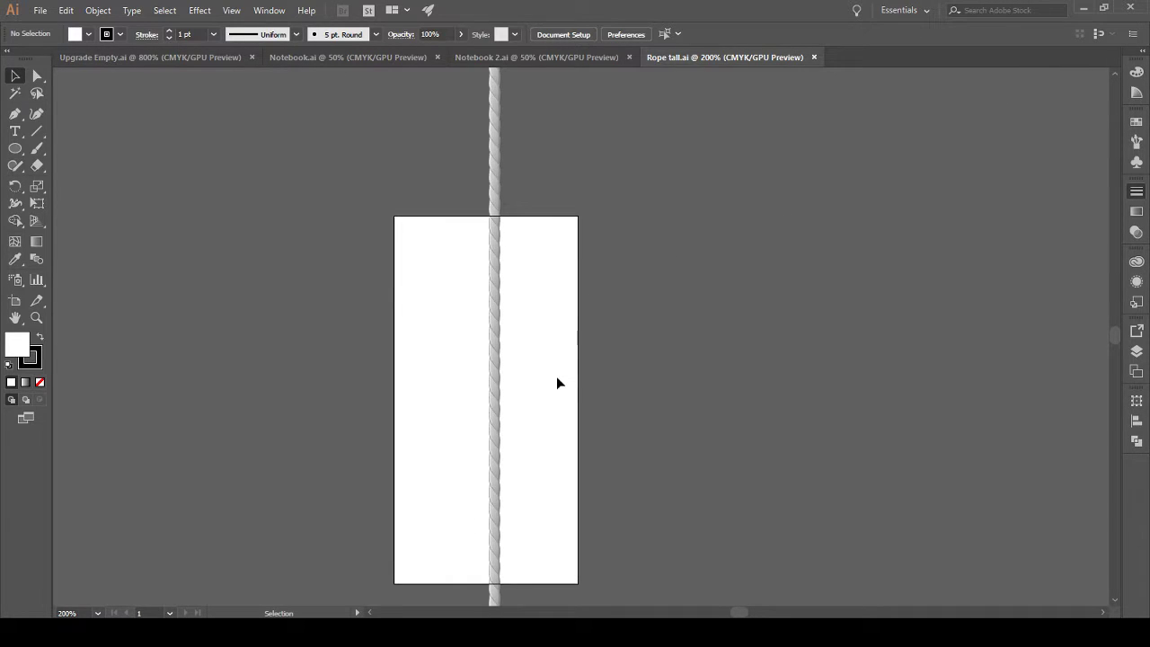
pyautogui.scroll(-2, 578, 332)
pyautogui.scroll(2, 567, 346)
pyautogui.scroll(-10, 566, 354)
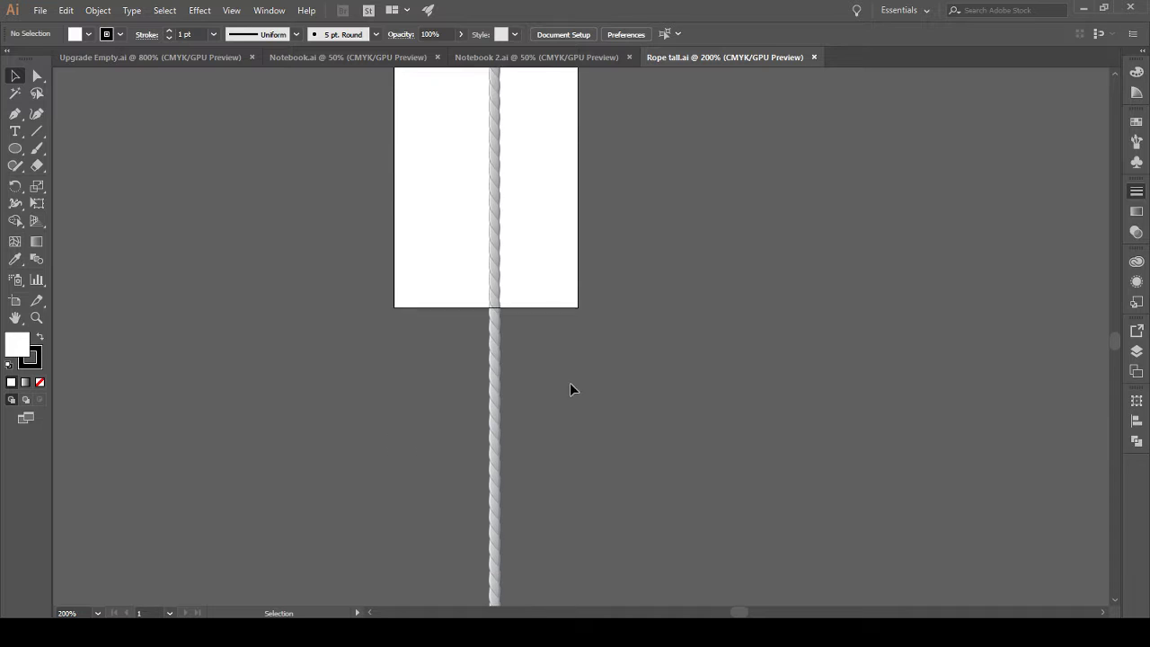
pyautogui.hscroll(2, 560, 388)
pyautogui.hscroll(-2, 554, 387)
pyautogui.scroll(-3, 549, 377)
pyautogui.scroll(-3, 572, 354)
pyautogui.scroll(3, 567, 336)
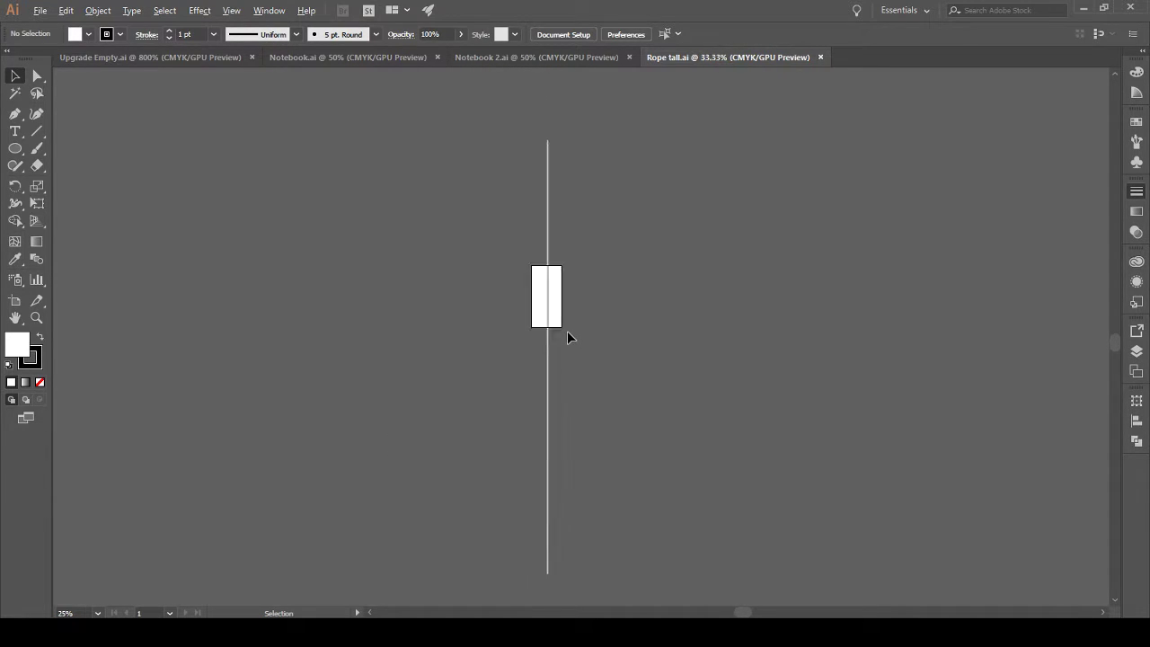
# Step: Try deleting the whole rope section above the artboard, and undo the deletion
pyautogui.scroll(5, 565, 331)
pyautogui.moveTo(393, 135); pyautogui.dragTo(631, 419)
pyautogui.scroll(-2, 611, 421)
pyautogui.scroll(-1, 612, 420)
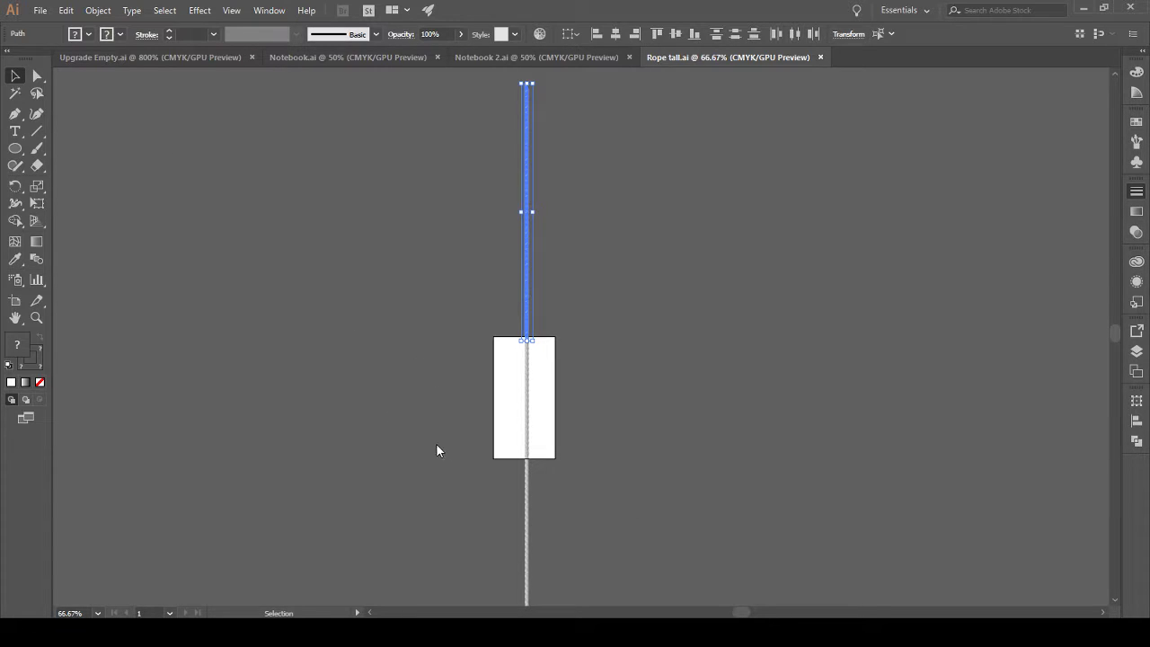
pyautogui.press('Delete')
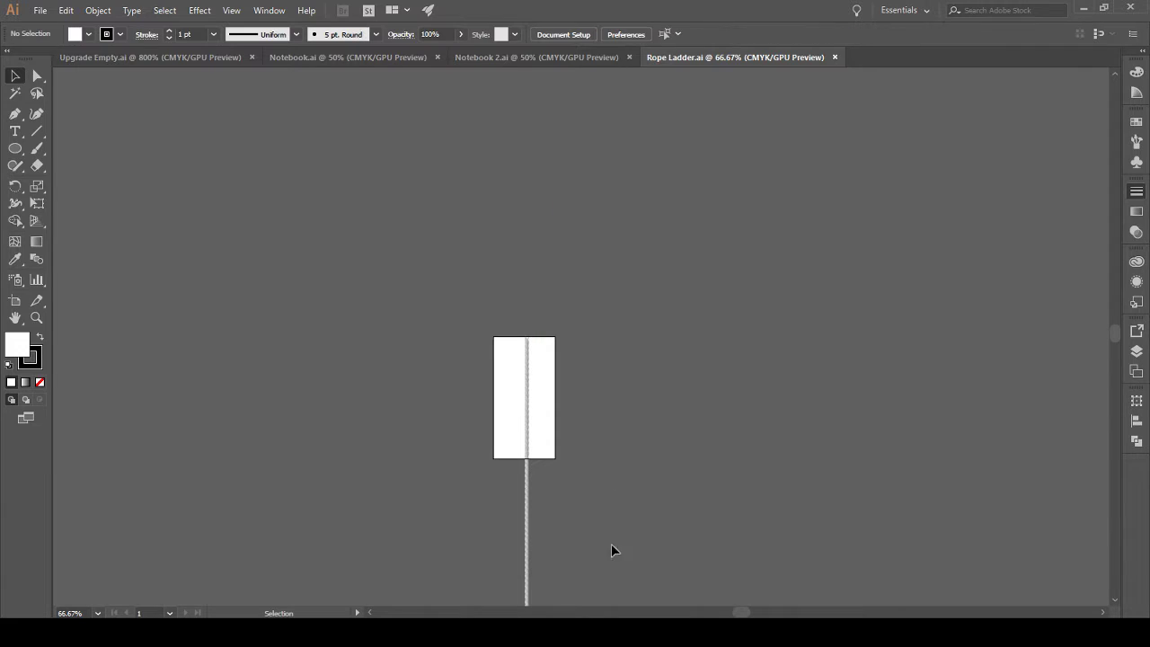
pyautogui.scroll(-2, 599, 520)
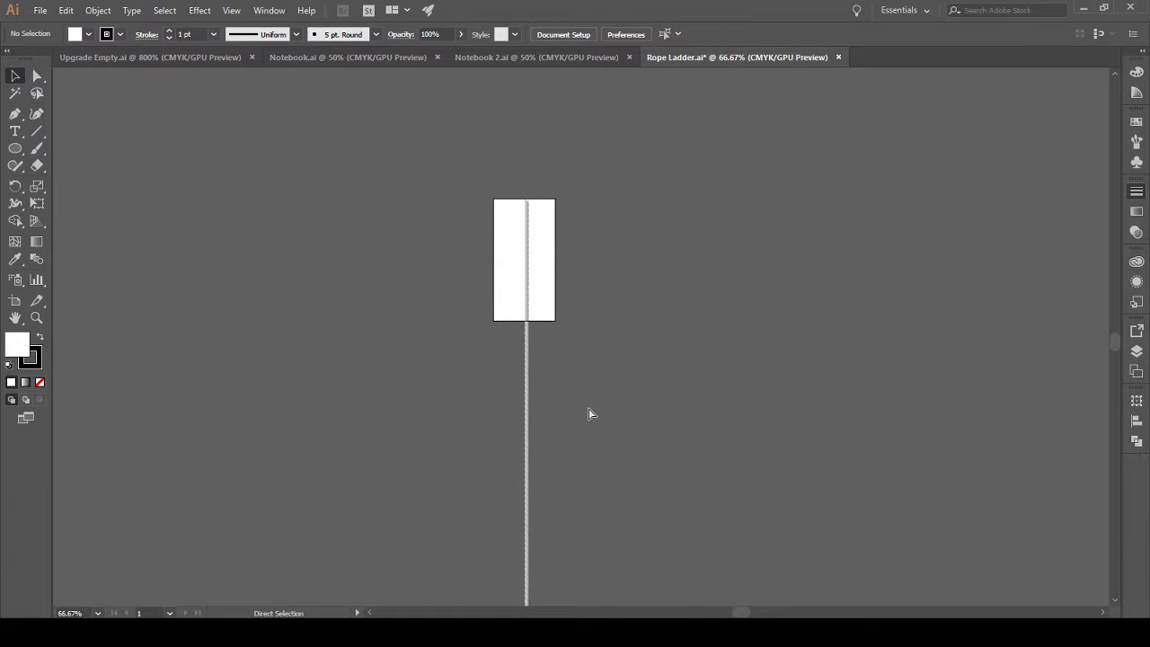
pyautogui.hotkey('ctrl', 'z')
pyautogui.scroll(3, 600, 378)
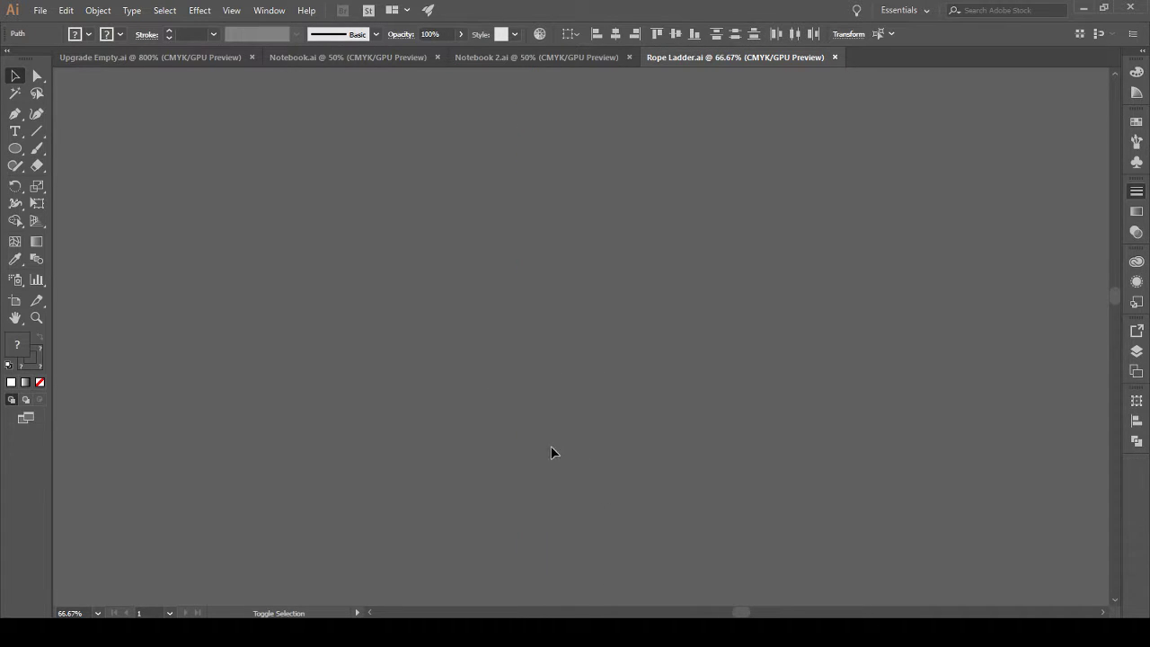
pyautogui.scroll(3, 531, 406)
pyautogui.scroll(5, 530, 357)
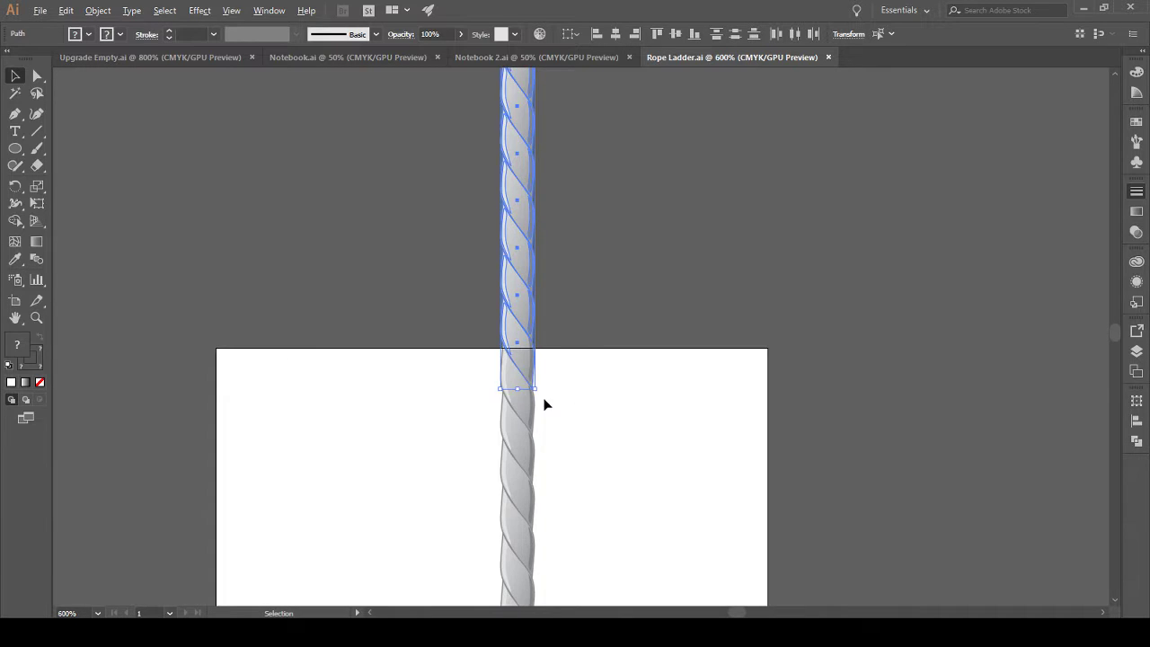
pyautogui.keyDown('shift'); pyautogui.click(470, 284); pyautogui.keyUp('shift')
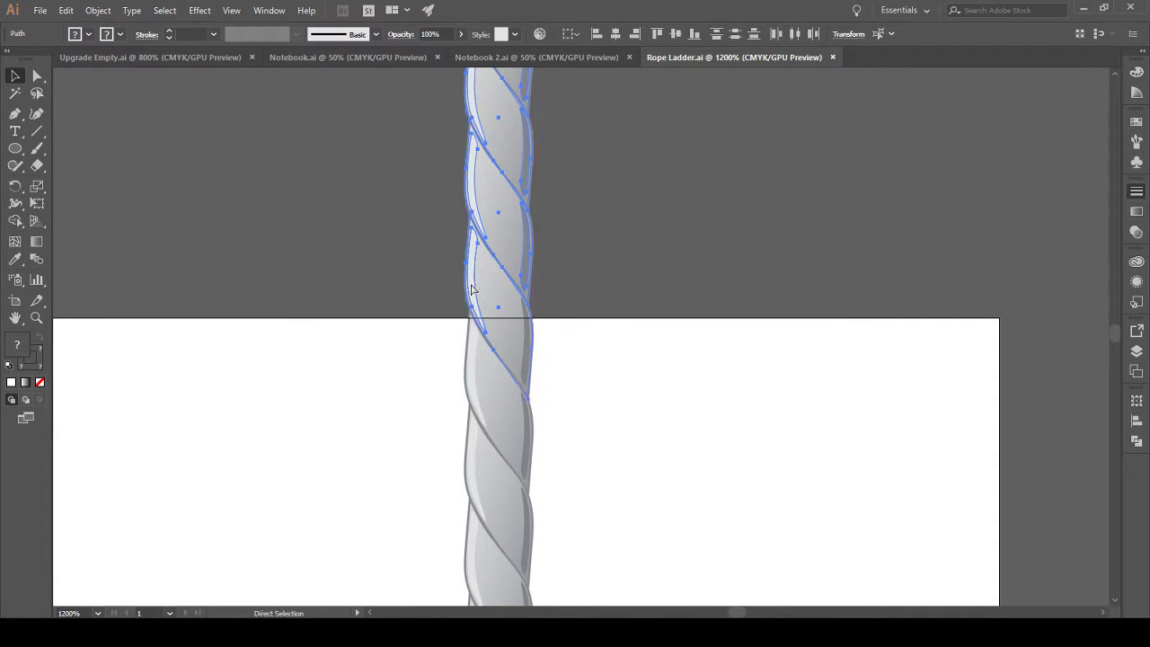
pyautogui.press('a')
pyautogui.press('v')
pyautogui.press('a')
pyautogui.click(514, 374)
pyautogui.press('v')
pyautogui.click(600, 310)
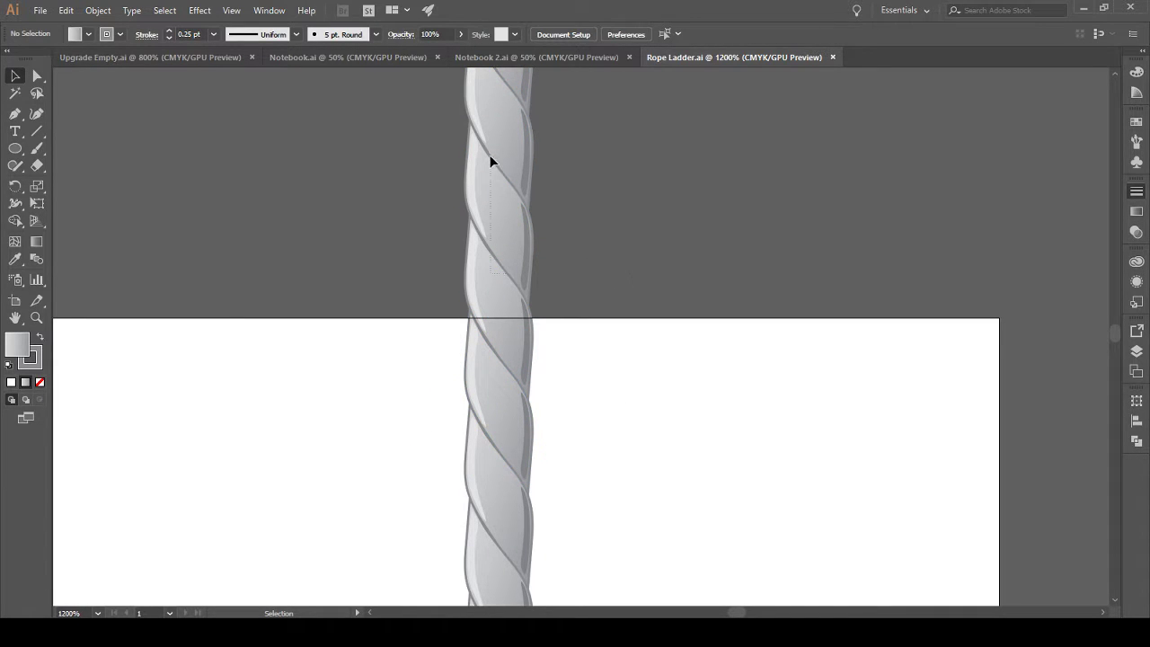
# Step: Delete the rope strands just above the artboard's upper edge to open a gap, keeping one strand overlapping the edge
pyautogui.moveTo(526, 157); pyautogui.dragTo(522, 158)
pyautogui.scroll(3, 582, 246)
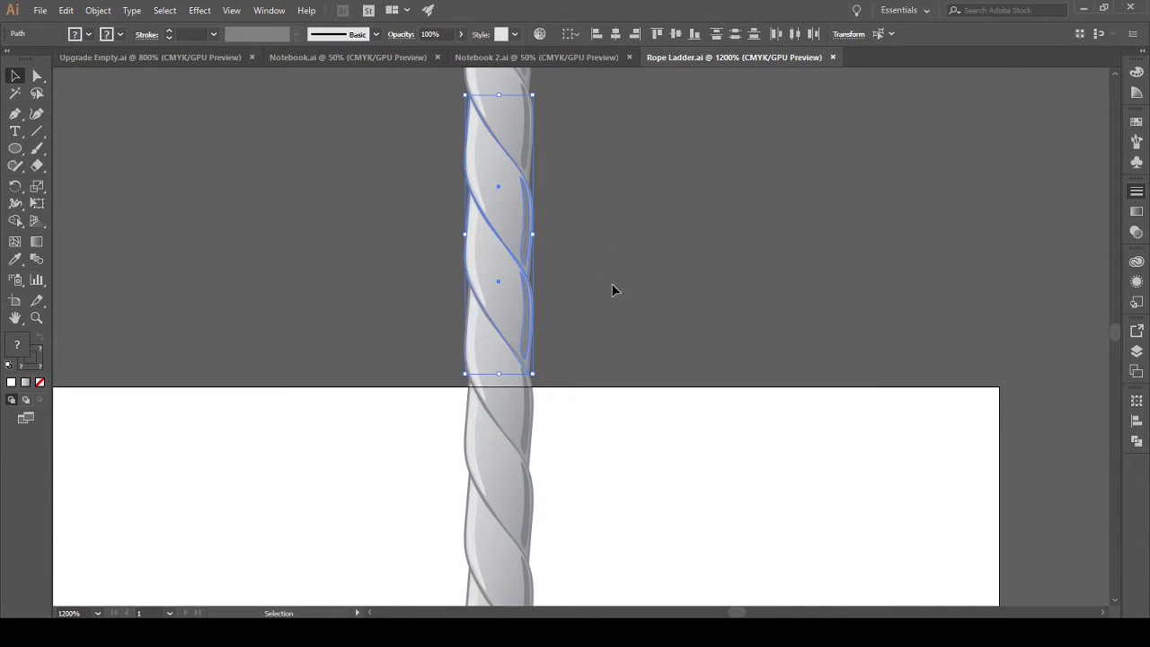
pyautogui.press('Delete')
pyautogui.click(466, 205)
pyautogui.press('Delete')
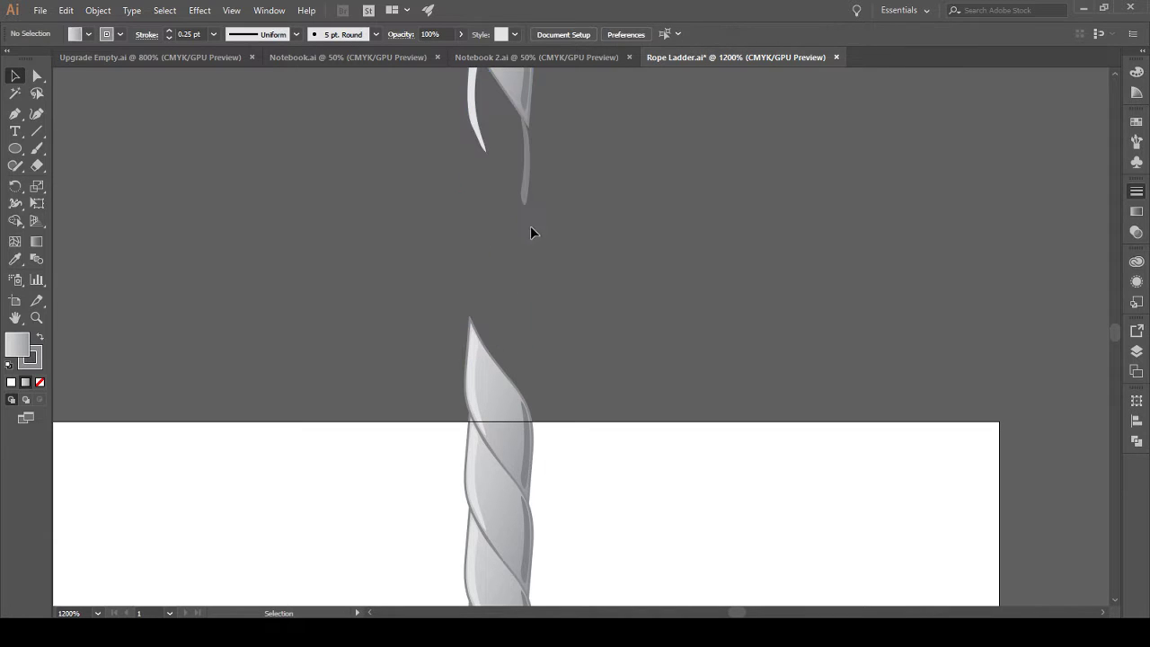
# Step: Delete the remaining length of rope above the gap over the artboard
pyautogui.scroll(-5, 558, 247)
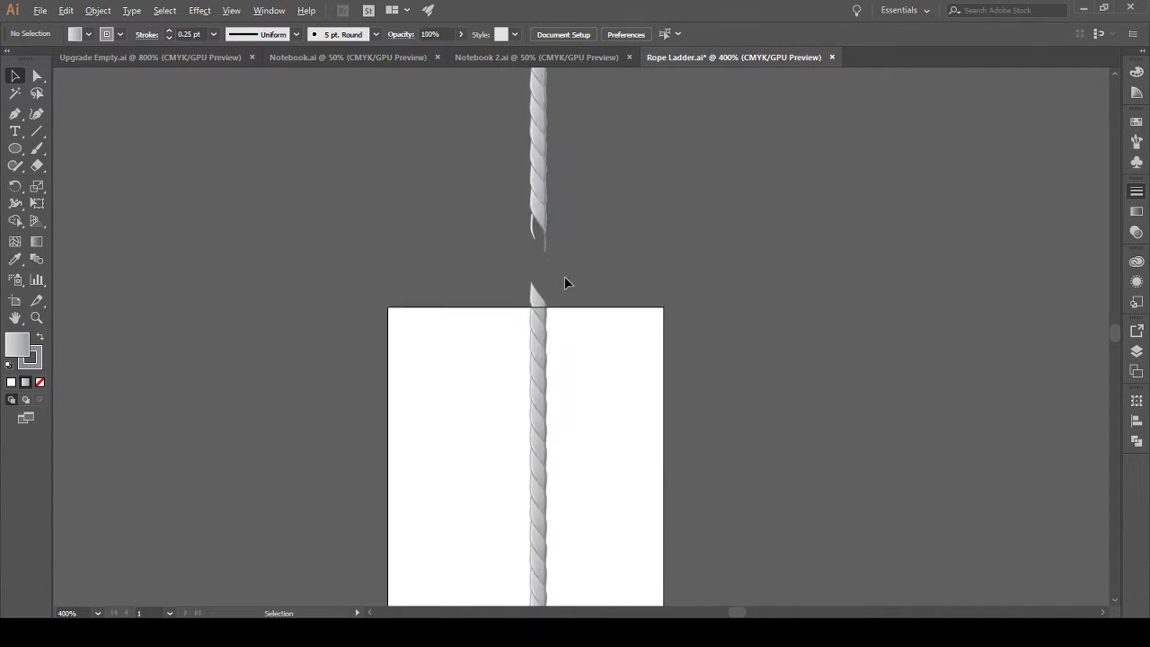
pyautogui.moveTo(567, 355); pyautogui.dragTo(493, 239)
pyautogui.scroll(5, 498, 242)
pyautogui.scroll(-3, 496, 290)
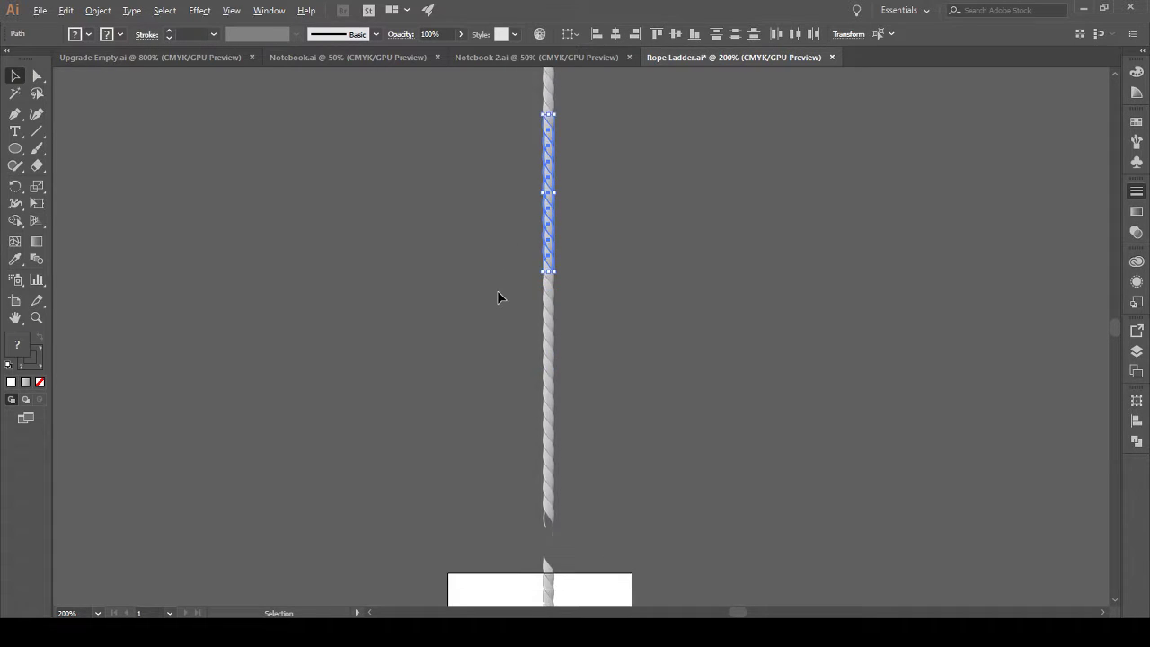
pyautogui.scroll(-3, 489, 296)
pyautogui.moveTo(490, 135); pyautogui.dragTo(576, 381)
pyautogui.press('Delete')
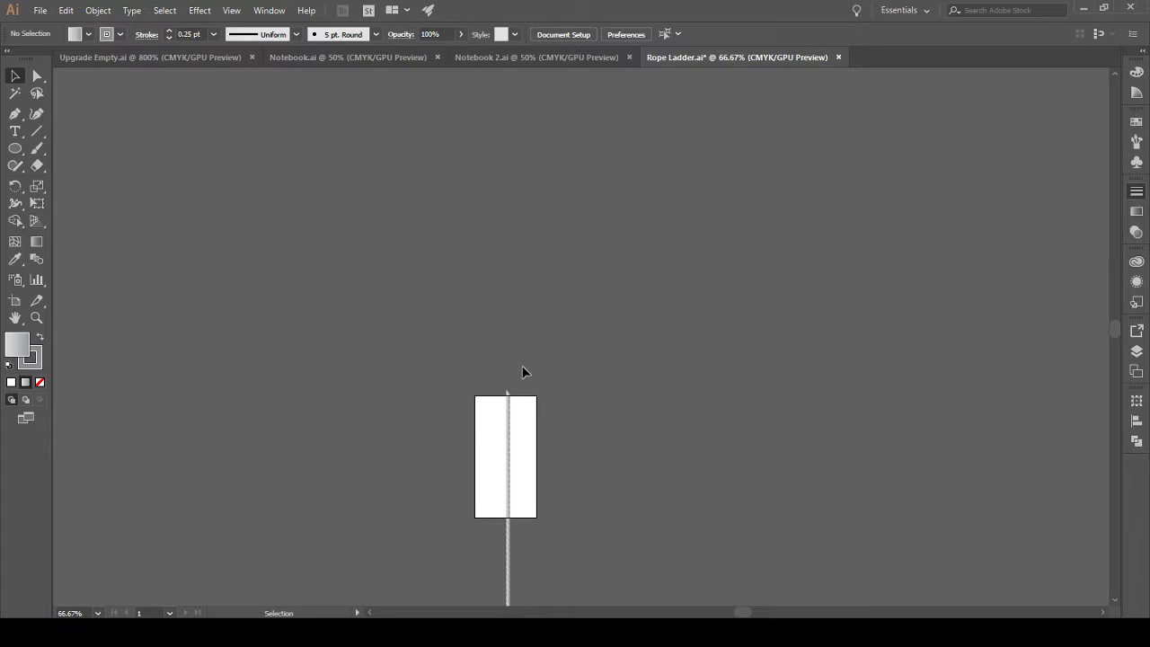
# Step: Delete the rope strands just below the artboard's lower edge to separate the lower rope from the artboard section
pyautogui.scroll(-3, 527, 362)
pyautogui.hscroll(-2, 480, 424)
pyautogui.scroll(6, 584, 395)
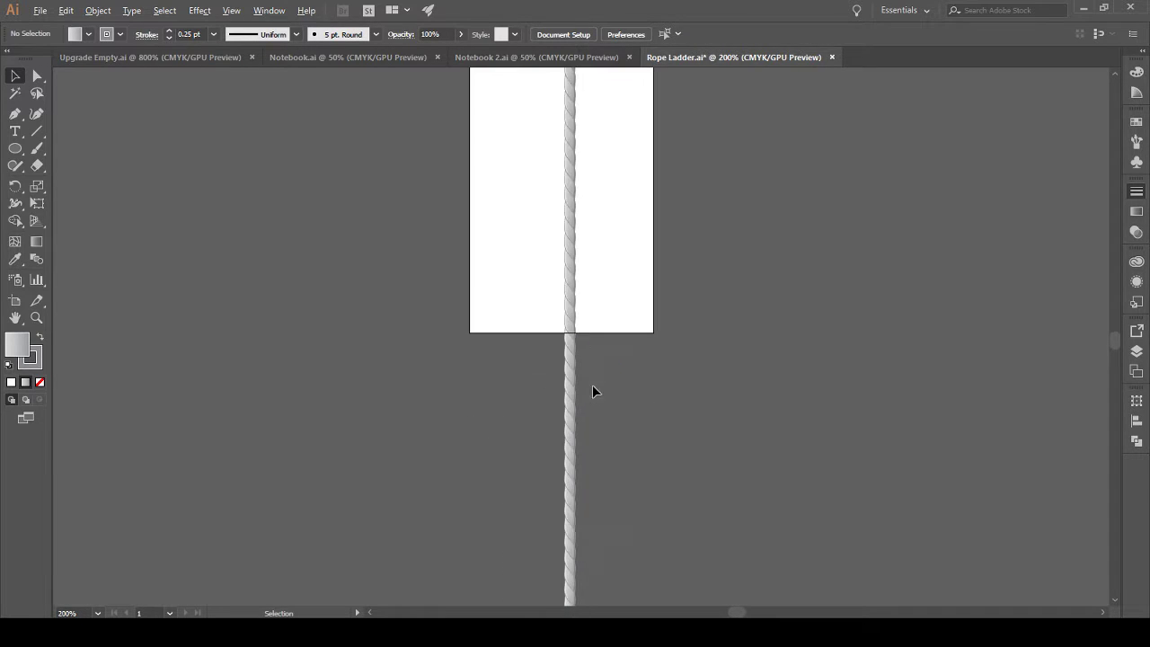
pyautogui.scroll(2, 562, 353)
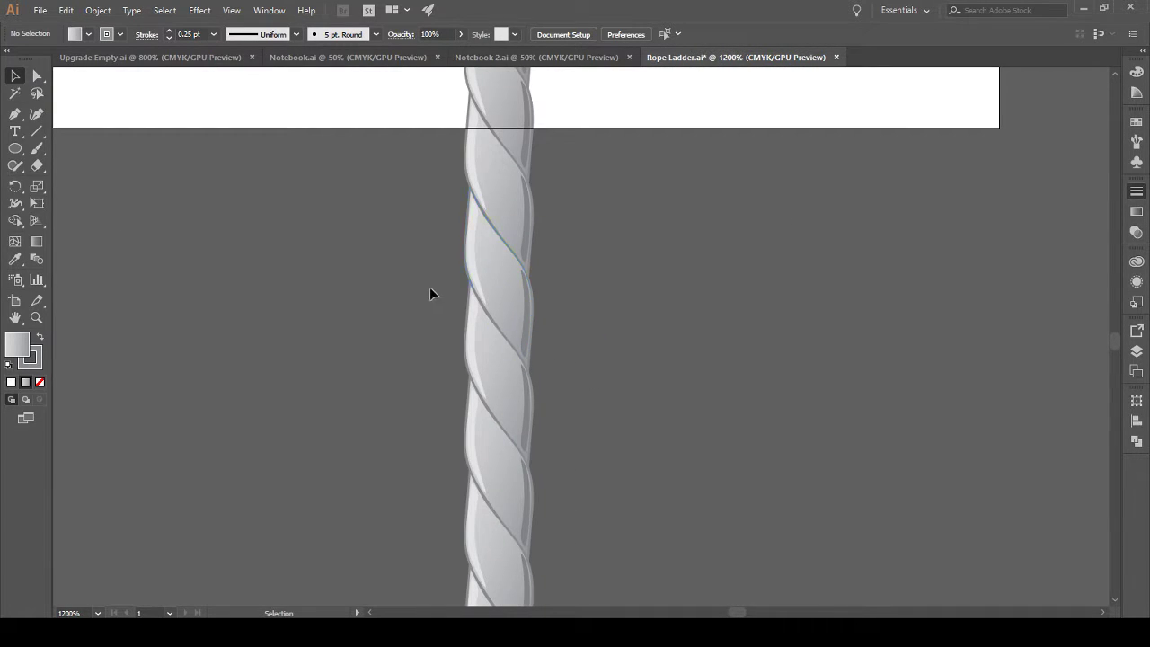
pyautogui.moveTo(485, 275); pyautogui.dragTo(493, 301)
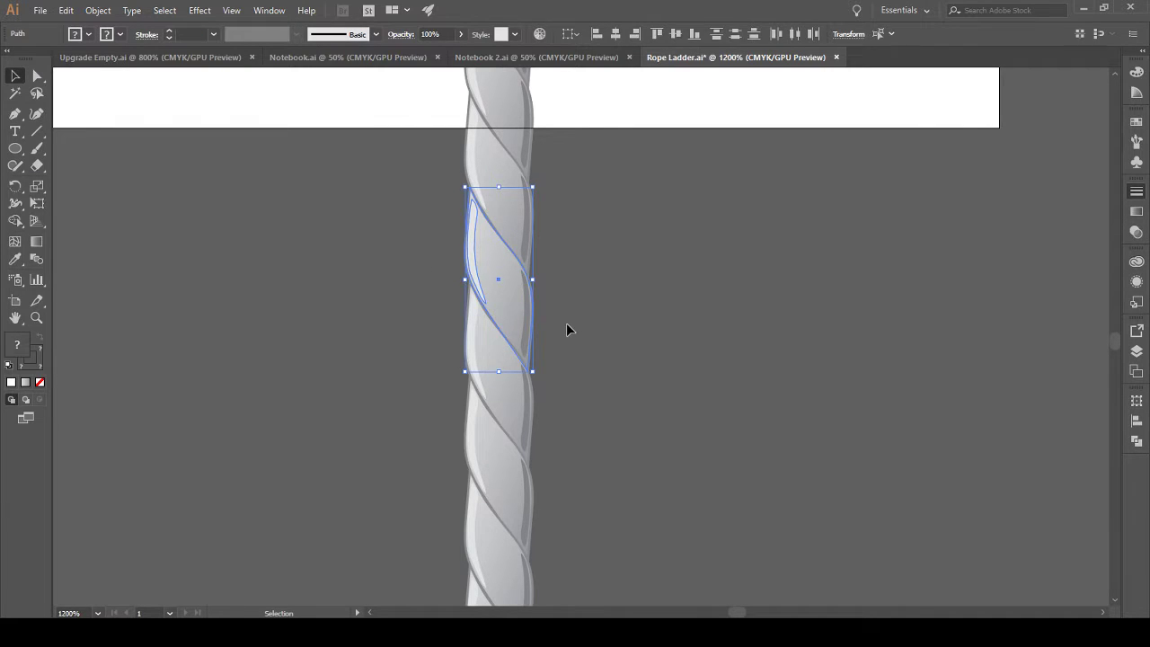
pyautogui.press('Delete')
pyautogui.moveTo(462, 372); pyautogui.dragTo(545, 465)
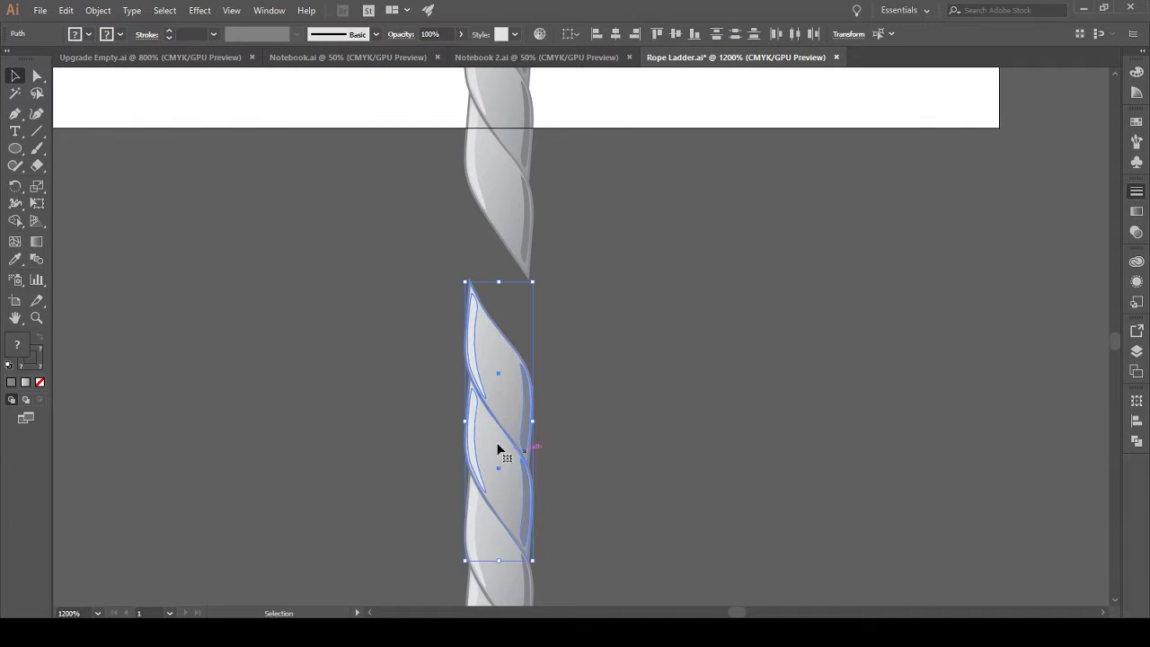
pyautogui.press('Delete')
# Step: Delete the remaining length of rope below the artboard
pyautogui.scroll(-5, 408, 385)
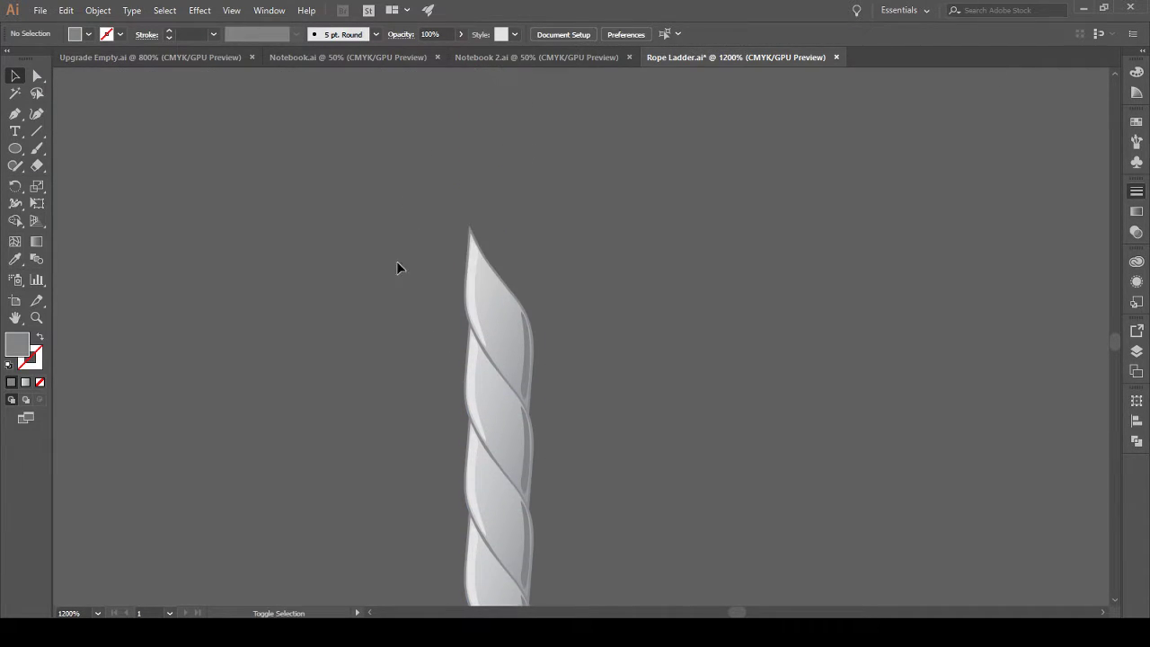
pyautogui.scroll(-3, 604, 499)
pyautogui.hotkey('ctrl', 'z')
pyautogui.scroll(-5, 566, 422)
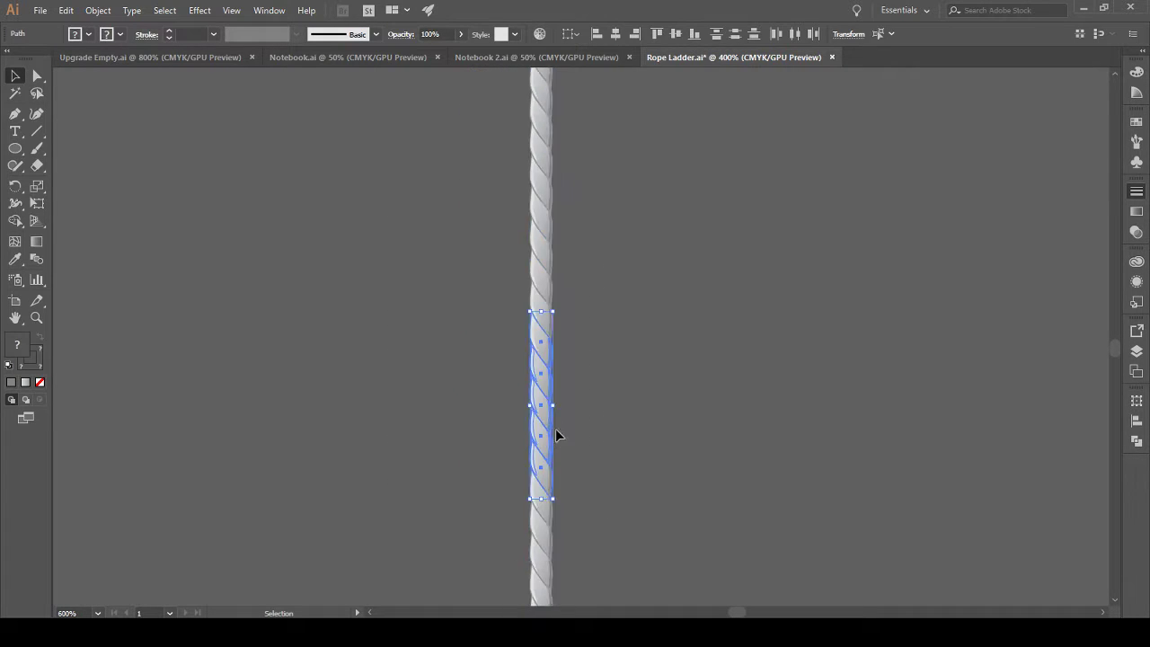
pyautogui.scroll(-5, 510, 318)
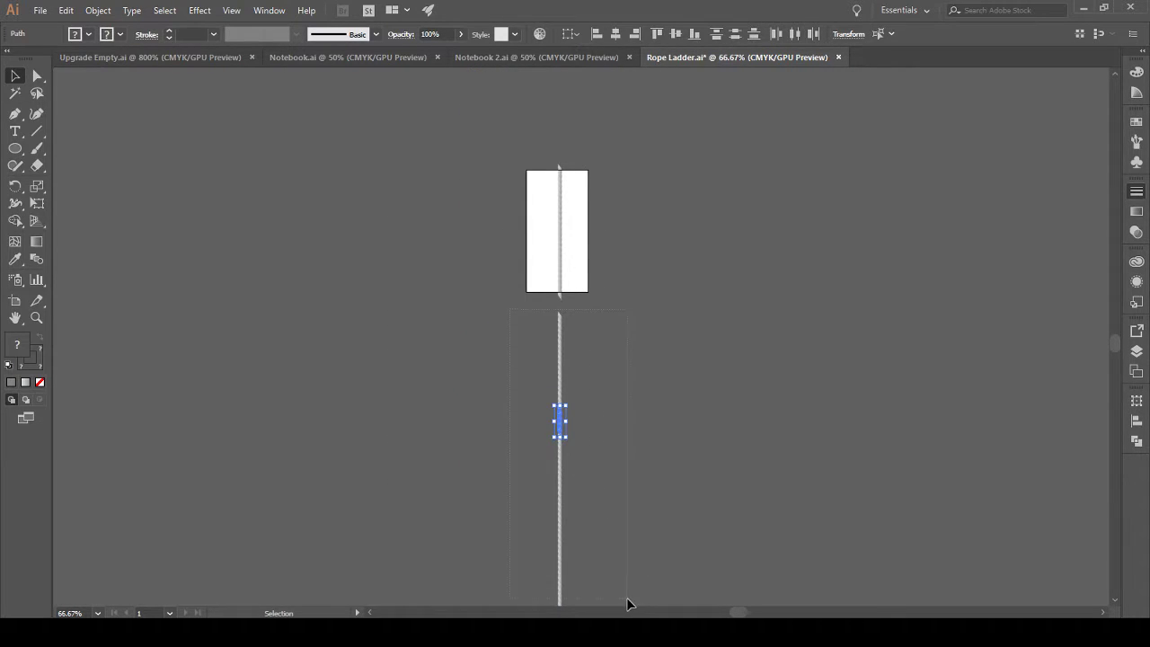
pyautogui.scroll(-5, 627, 600)
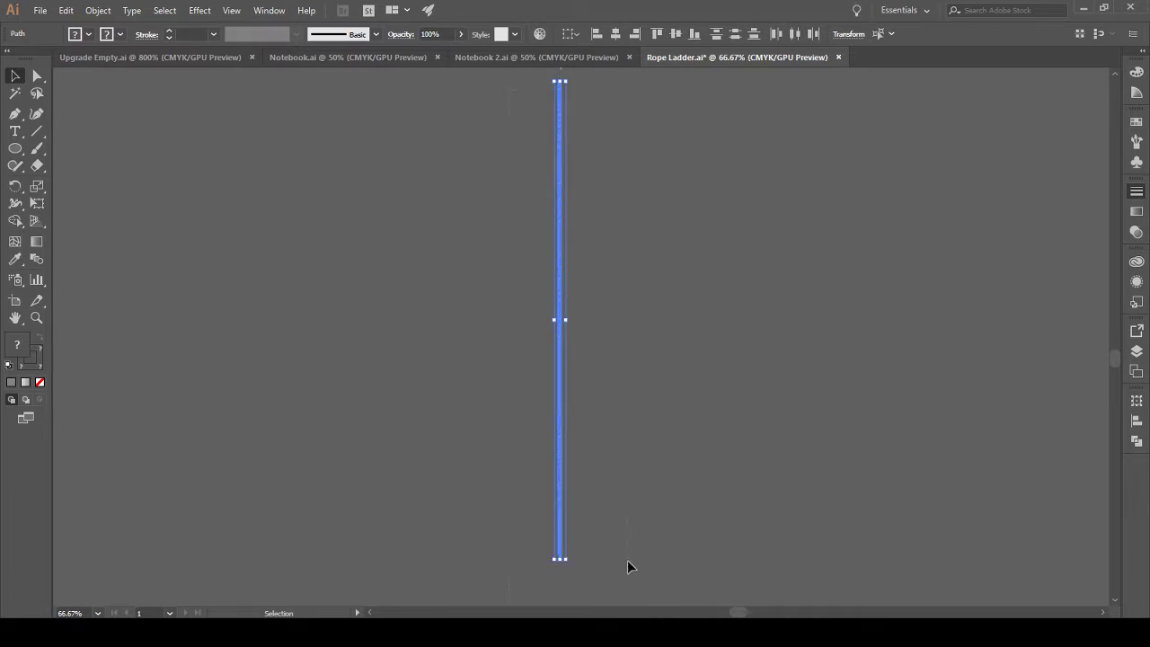
pyautogui.scroll(5, 627, 560)
pyautogui.press('Delete')
pyautogui.scroll(3, 603, 364)
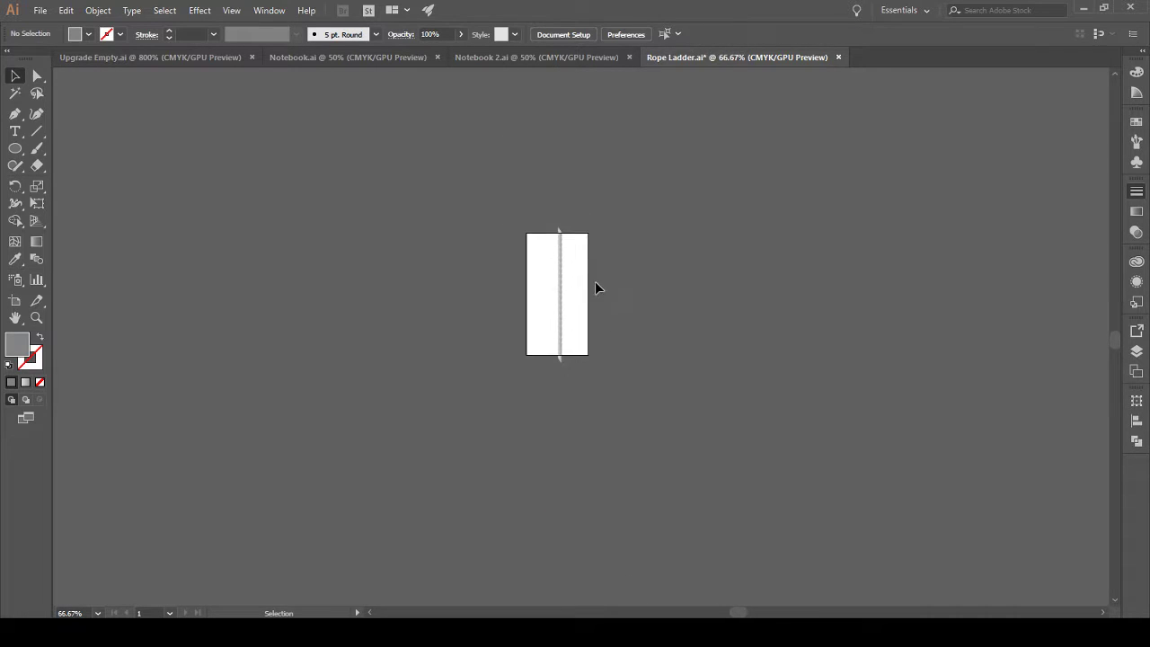
# Step: Set the artboard's width to 256 px
pyautogui.scroll(4, 568, 299)
pyautogui.scroll(-1, 572, 302)
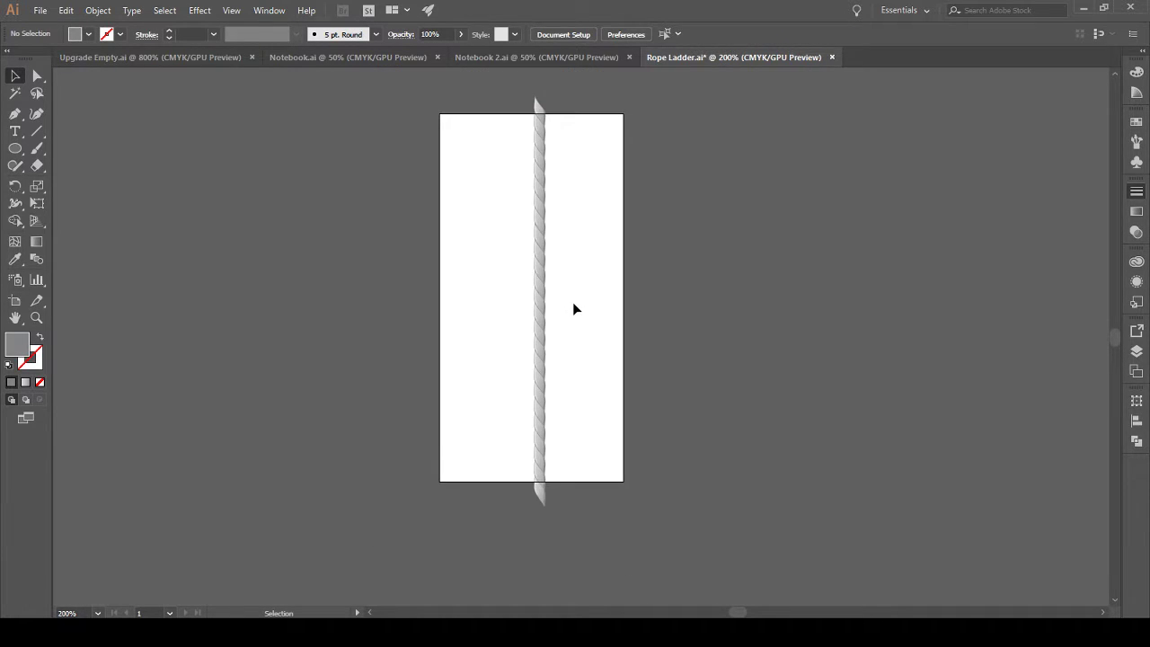
pyautogui.moveTo(488, 102); pyautogui.dragTo(602, 526)
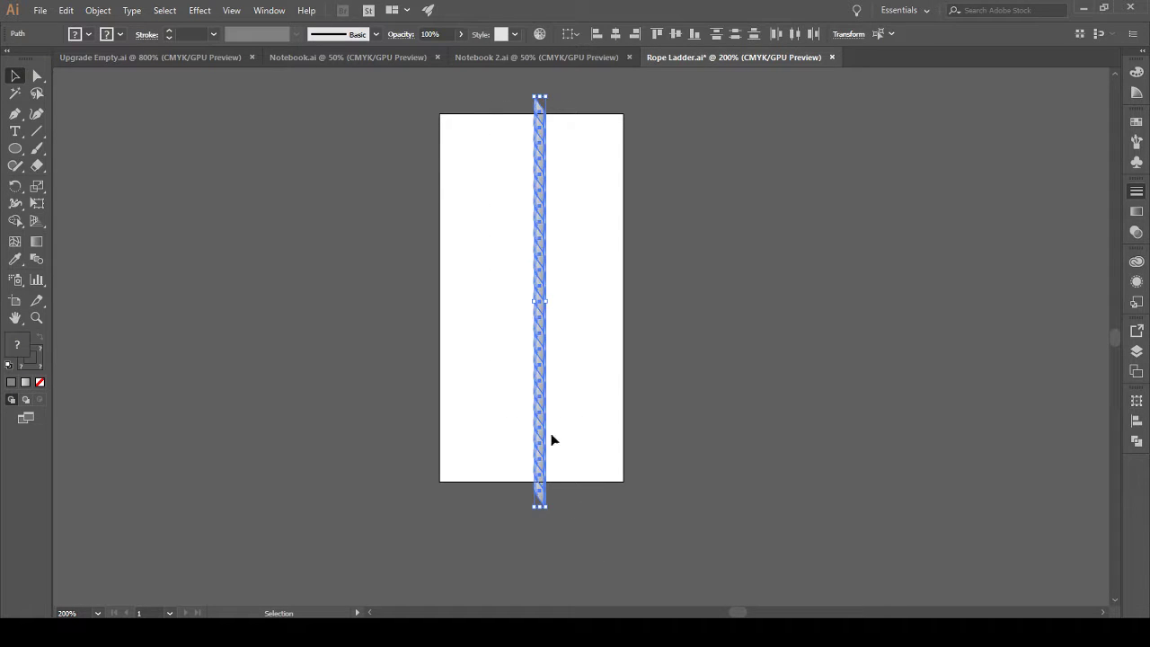
pyautogui.click(324, 390)
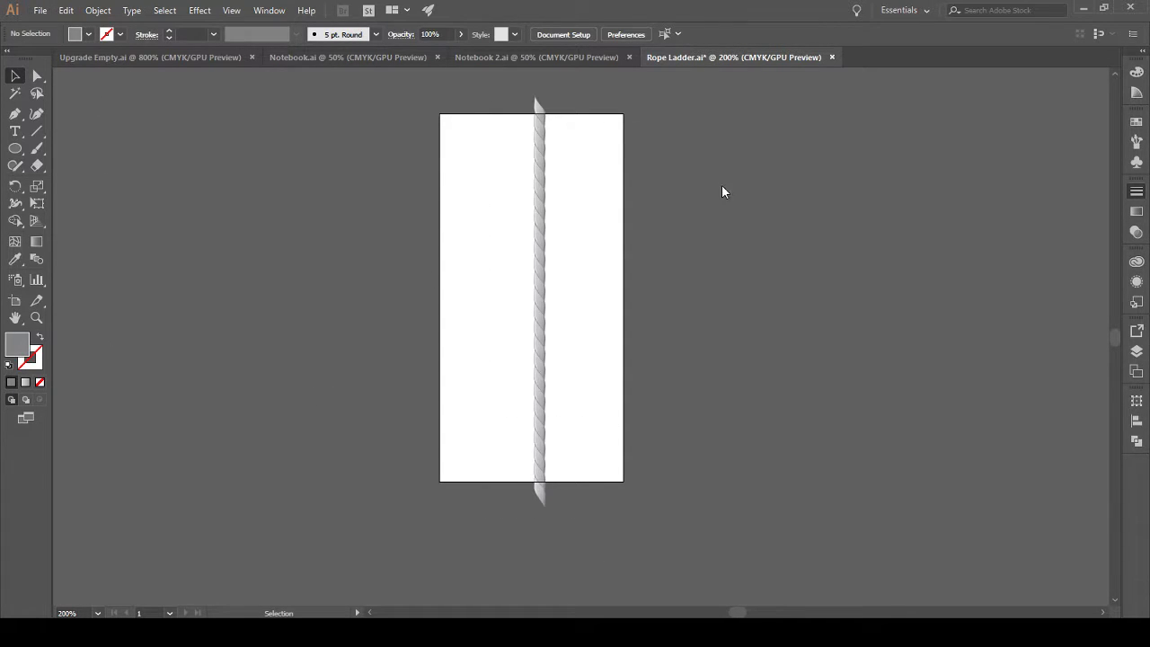
pyautogui.hotkey('shift', 'o')
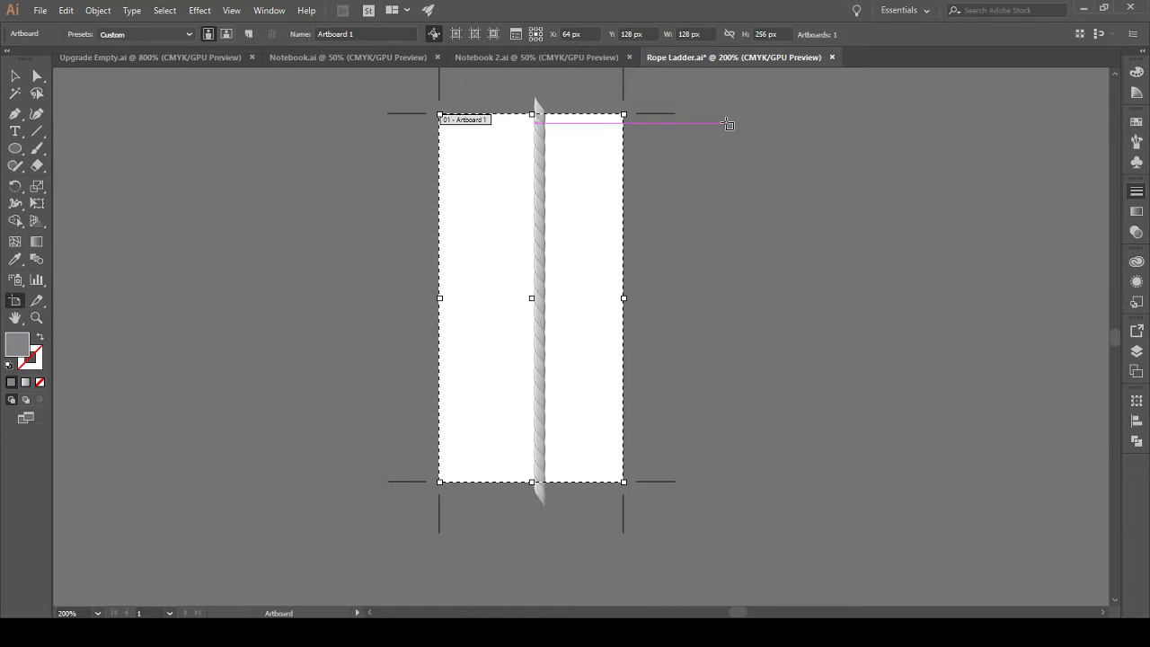
pyautogui.scroll(2, 709, 246)
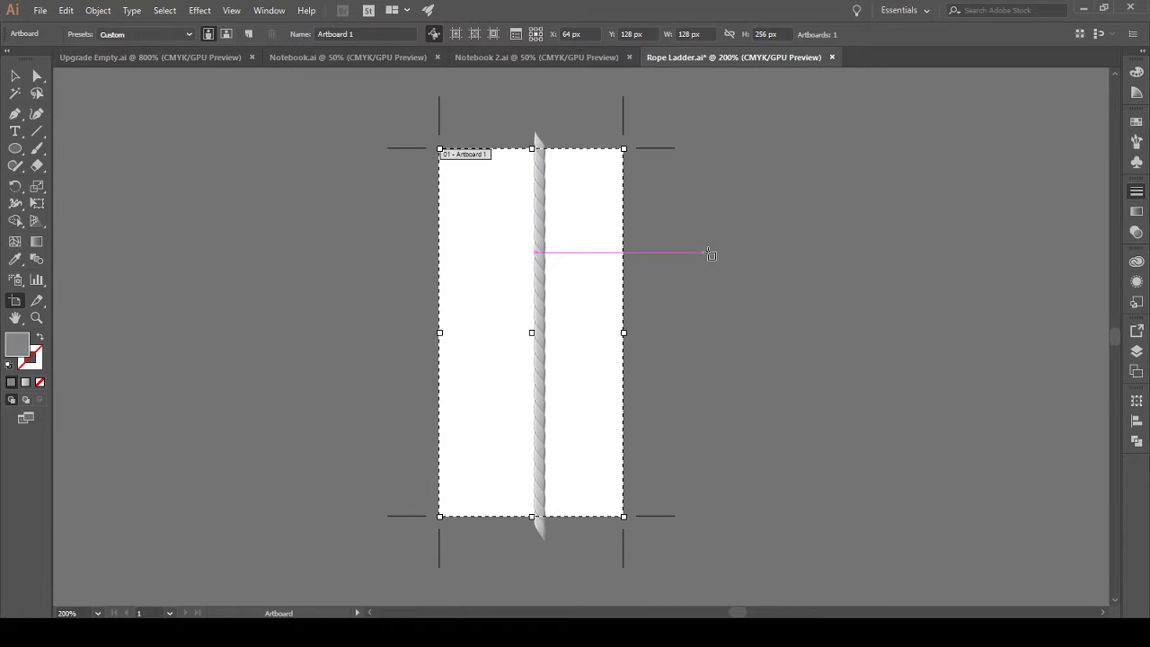
pyautogui.doubleClick(689, 34)
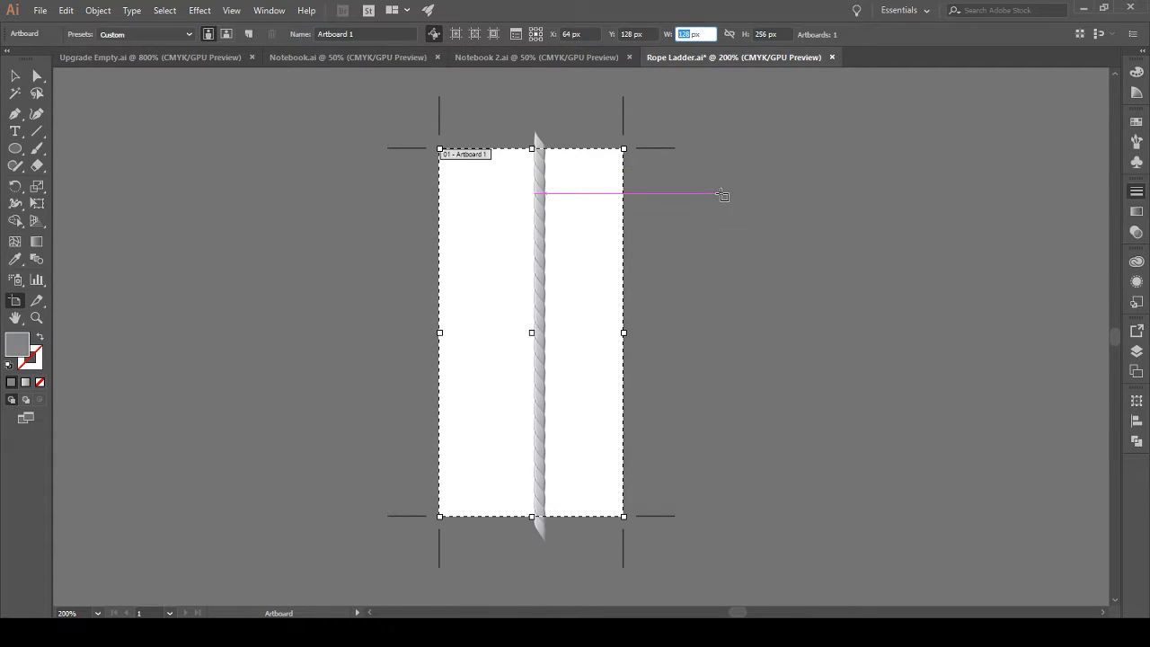
pyautogui.write('256')
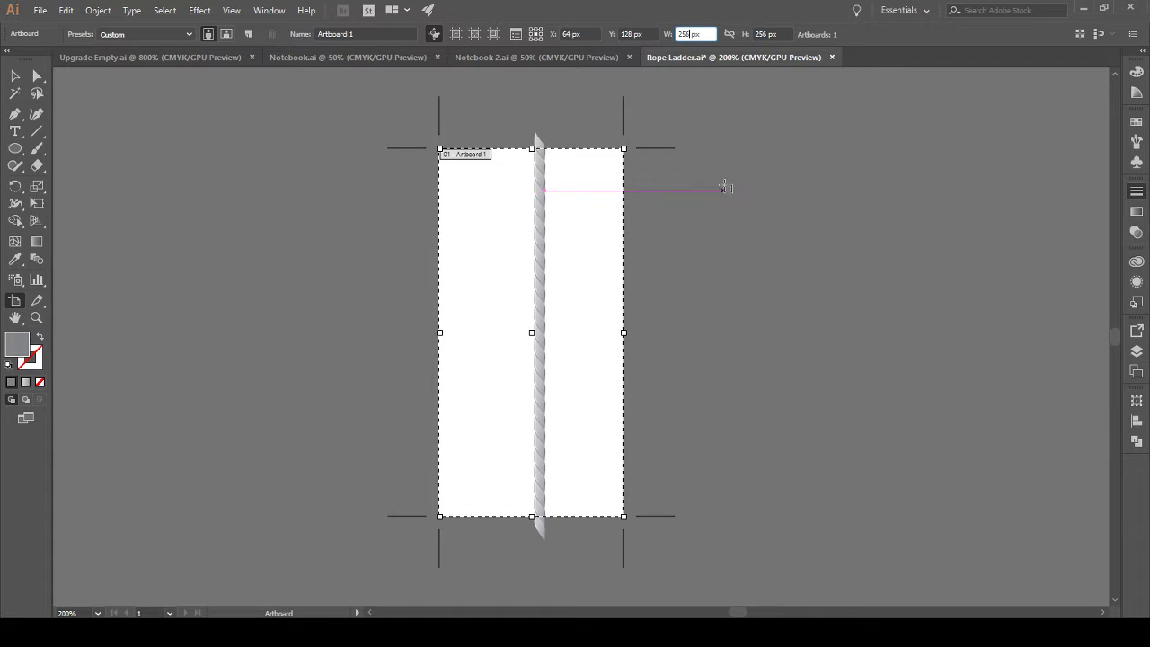
pyautogui.press('Return')
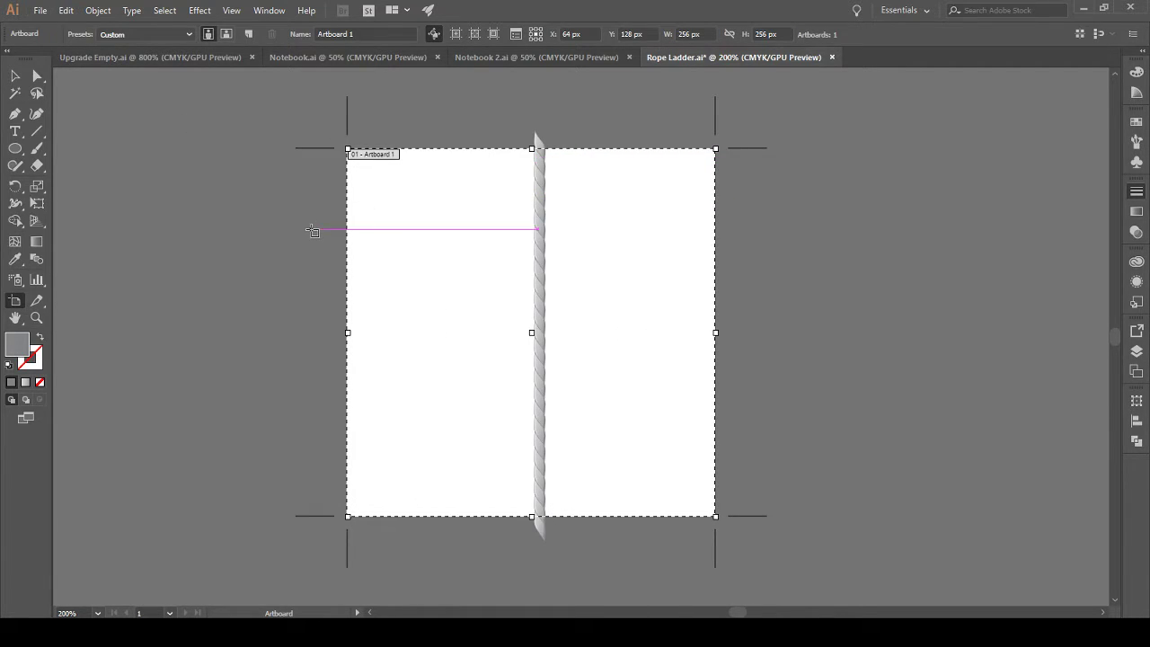
pyautogui.press('Escape')
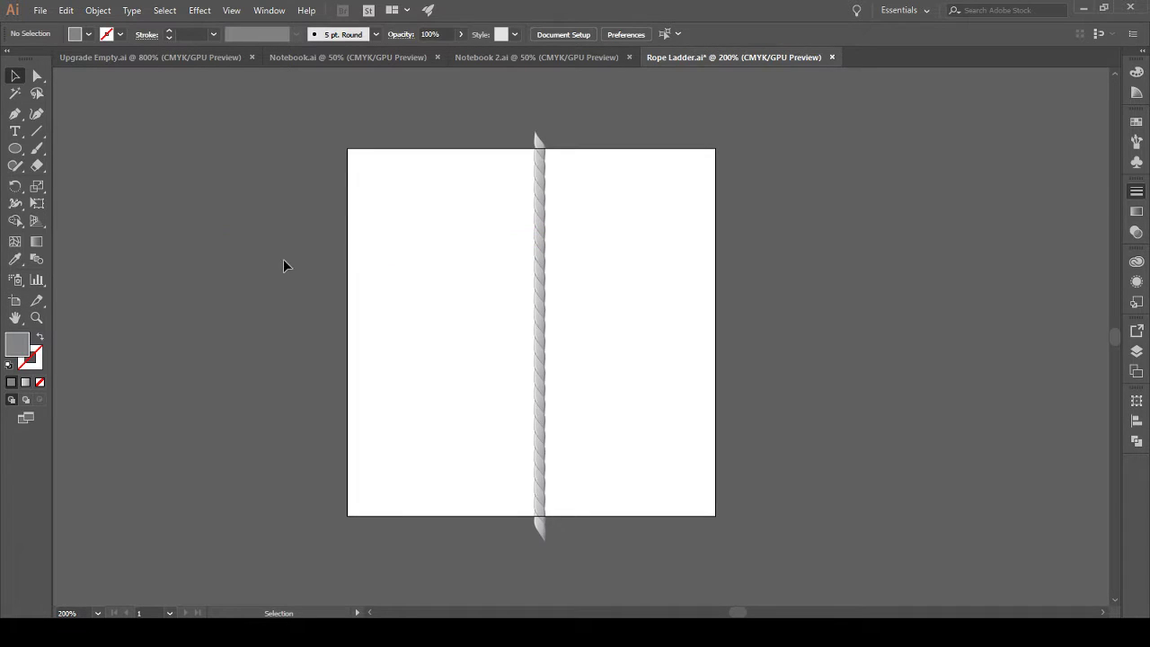
# Step: Duplicate the vertical rope into the artboard's left part and move the original into the right part
pyautogui.moveTo(369, 153); pyautogui.dragTo(640, 556)
pyautogui.moveTo(538, 395); pyautogui.dragTo(439, 393)
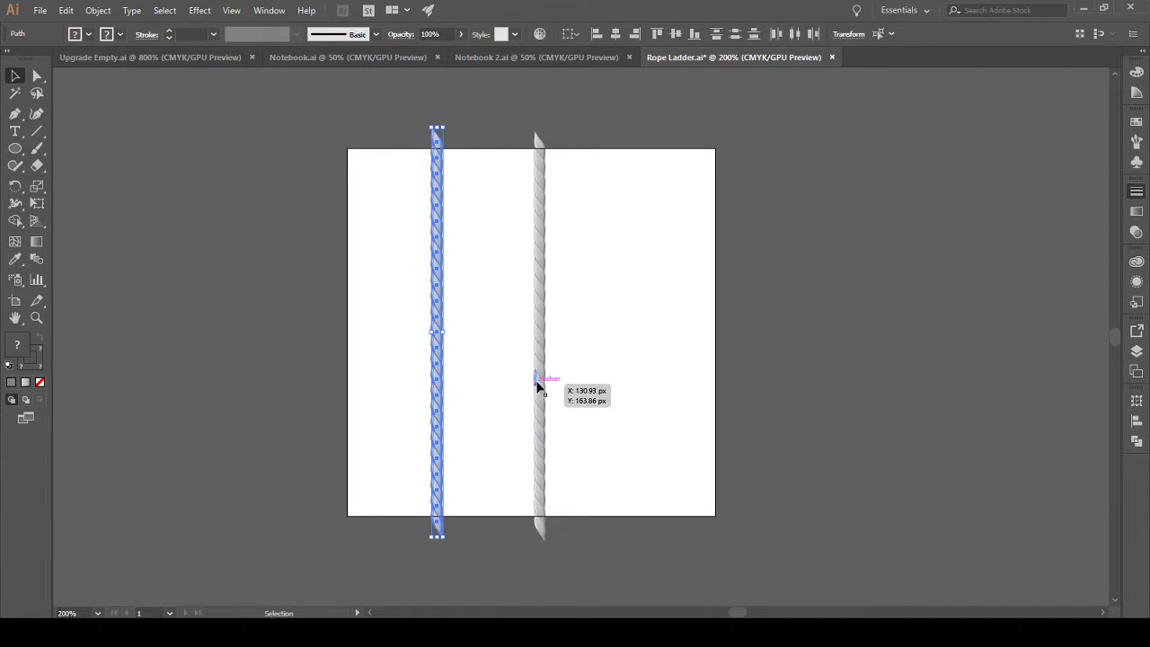
pyautogui.moveTo(539, 488); pyautogui.dragTo(707, 483)
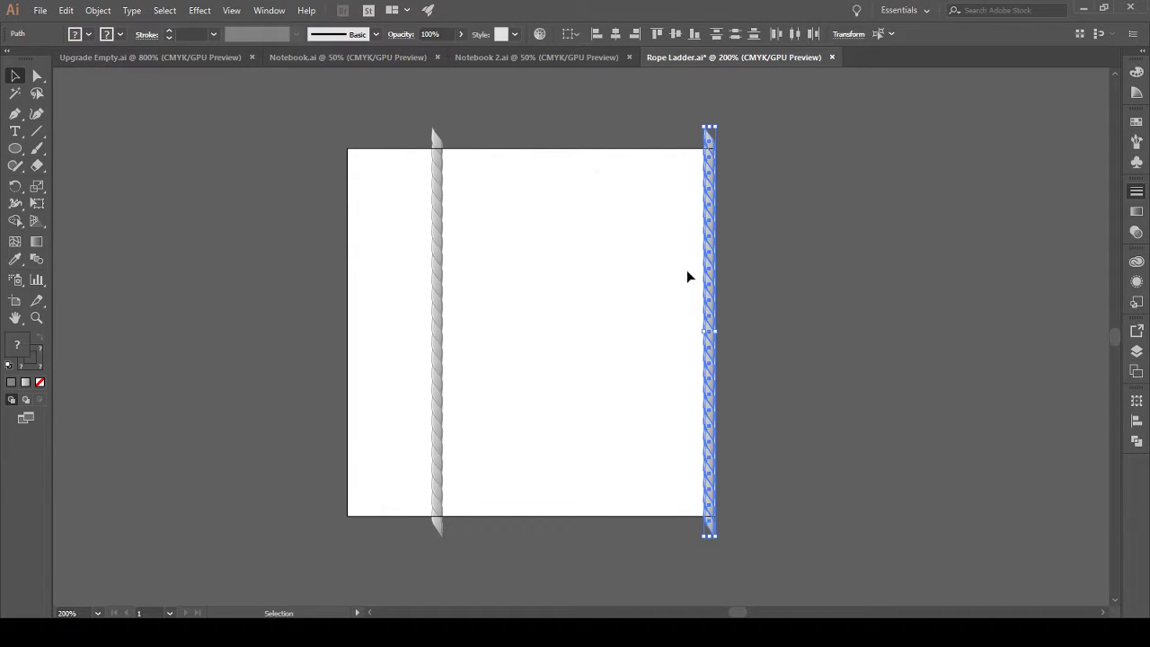
pyautogui.moveTo(711, 385); pyautogui.dragTo(652, 388)
pyautogui.press('shift')
# Step: Move the left rope flush with the artboard's left edge and undo the extra copy made from it
pyautogui.moveTo(380, 103); pyautogui.dragTo(503, 521)
pyautogui.moveTo(444, 451); pyautogui.dragTo(358, 444)
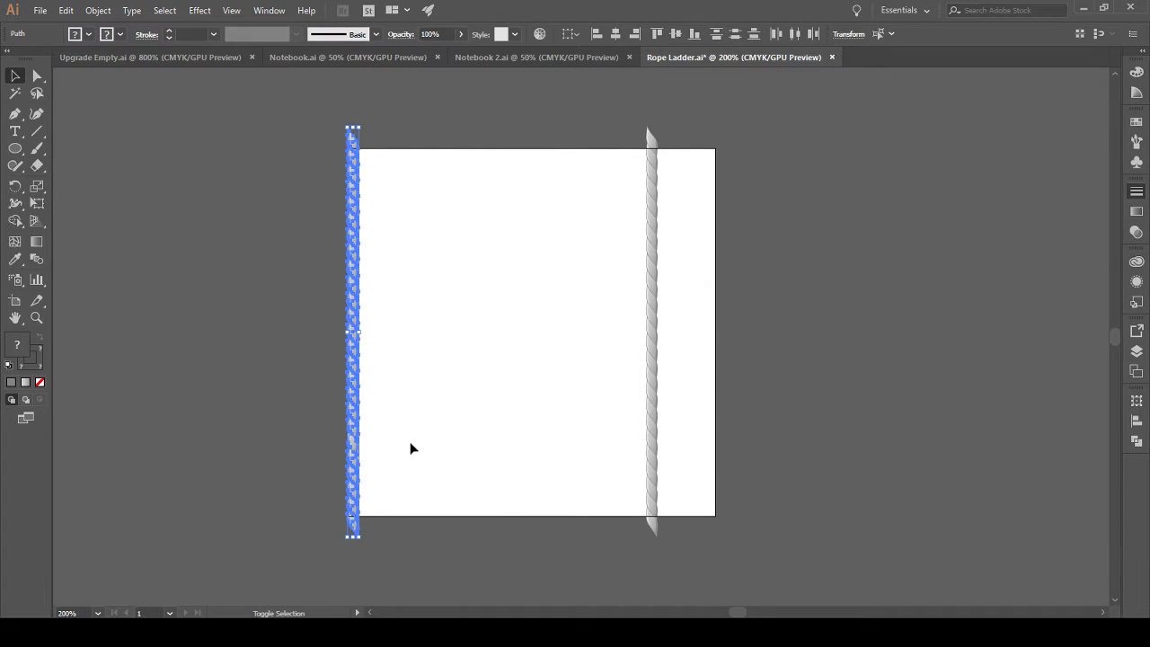
pyautogui.moveTo(352, 438); pyautogui.dragTo(408, 439)
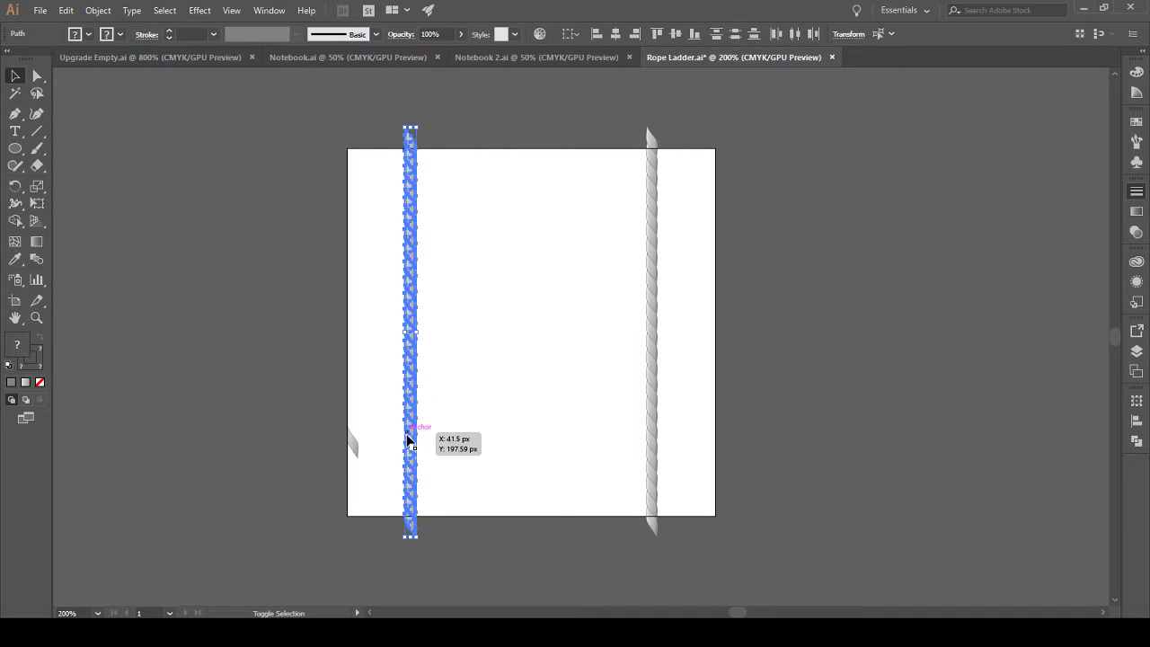
pyautogui.hotkey('ctrl', 'z')
pyautogui.click(264, 113)
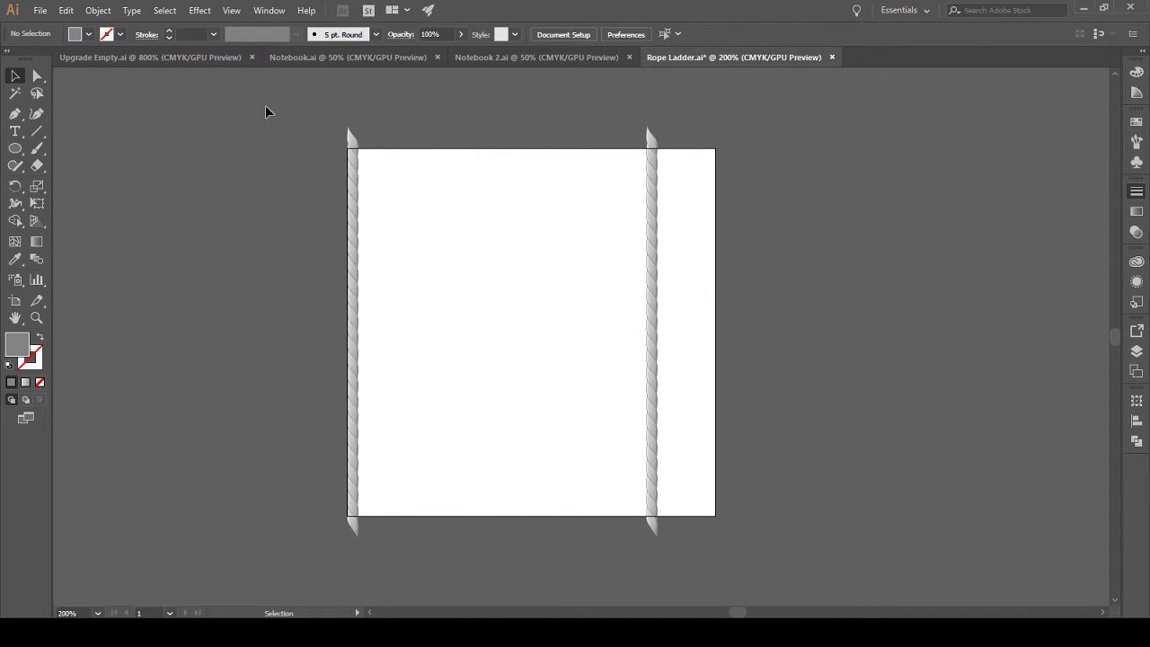
# Step: Move both vertical ropes inward, leaving equal margins between them and the artboard's side edges
pyautogui.click(355, 470)
pyautogui.moveTo(352, 461); pyautogui.dragTo(427, 454)
pyautogui.moveTo(612, 124); pyautogui.dragTo(714, 518)
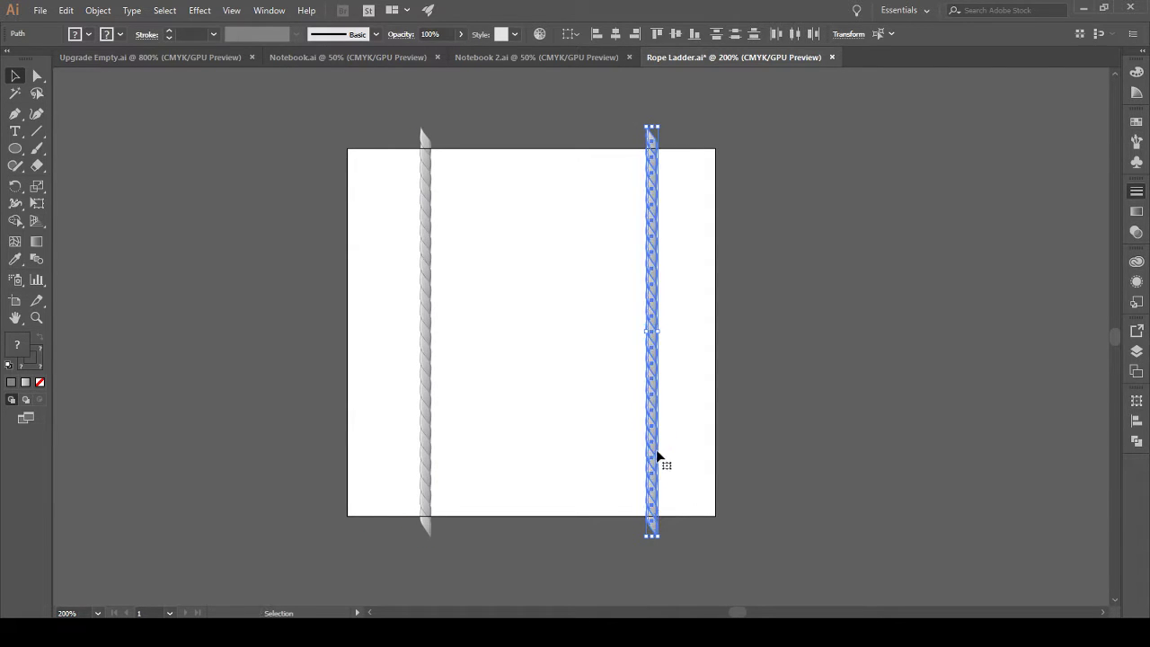
pyautogui.moveTo(653, 457); pyautogui.dragTo(639, 458)
pyautogui.click(845, 416)
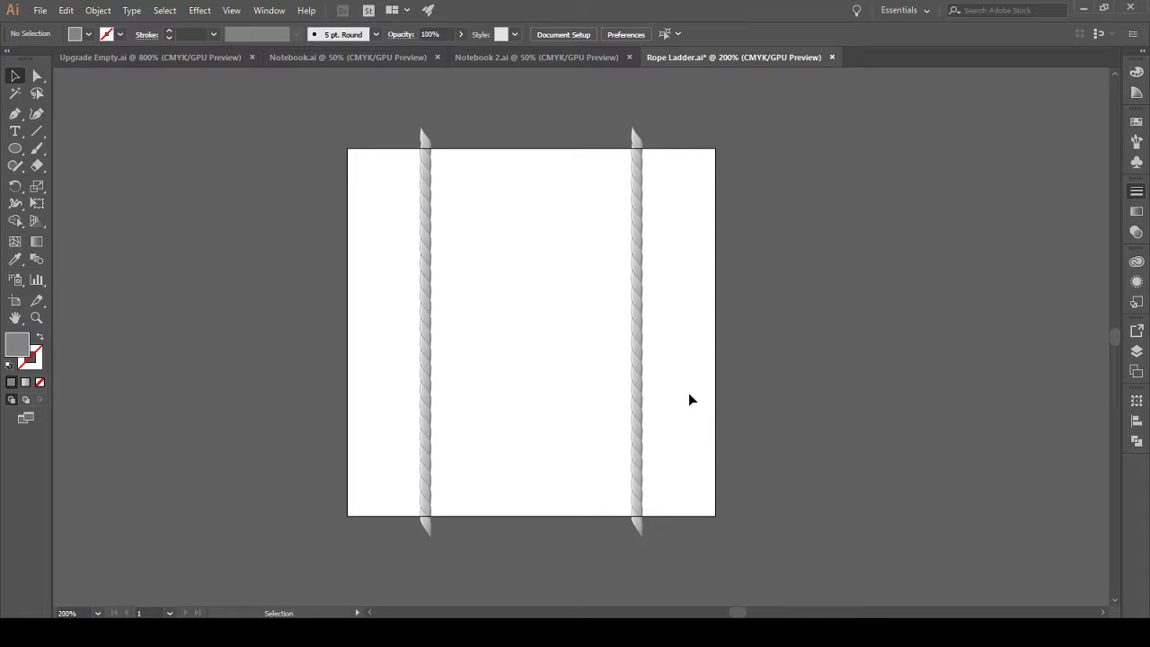
pyautogui.press('a')
pyautogui.hscroll(-1, 508, 382)
pyautogui.press('v')
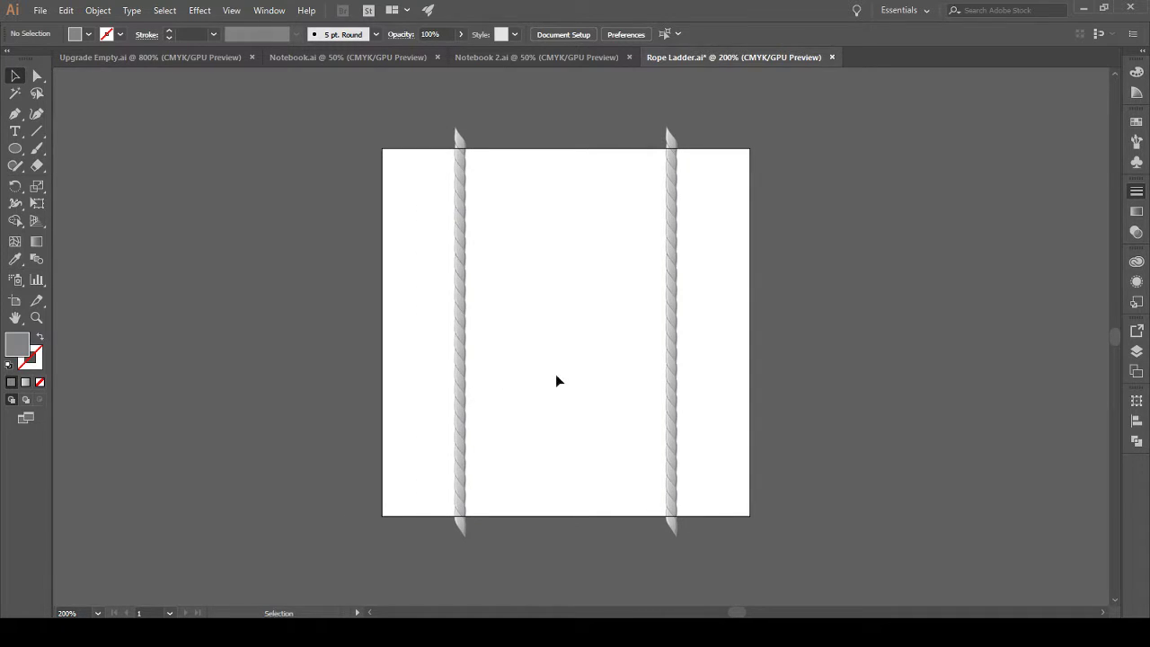
# Step: Bring both vertical ropes closer together, each about a quarter of the artboard's width from its side edge
pyautogui.moveTo(373, 135); pyautogui.dragTo(477, 391)
pyautogui.scroll(-4, 485, 477)
pyautogui.scroll(3, 539, 431)
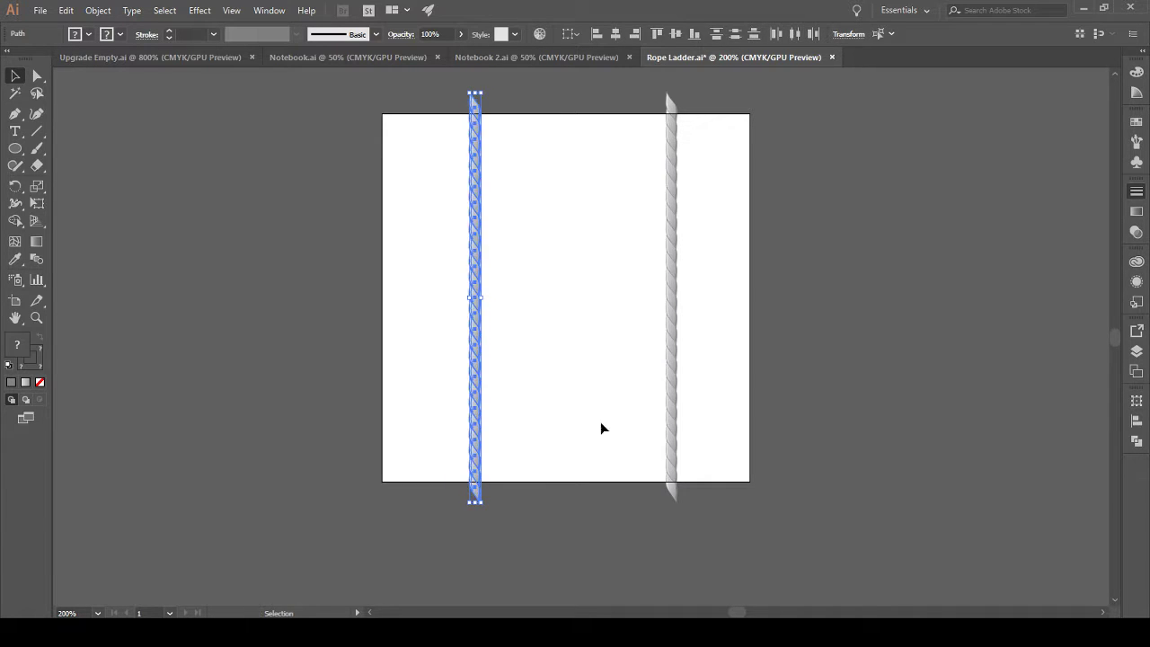
pyautogui.click(828, 548)
pyautogui.moveTo(748, 486); pyautogui.dragTo(624, 96)
pyautogui.moveTo(678, 368); pyautogui.dragTo(660, 378)
pyautogui.click(831, 371)
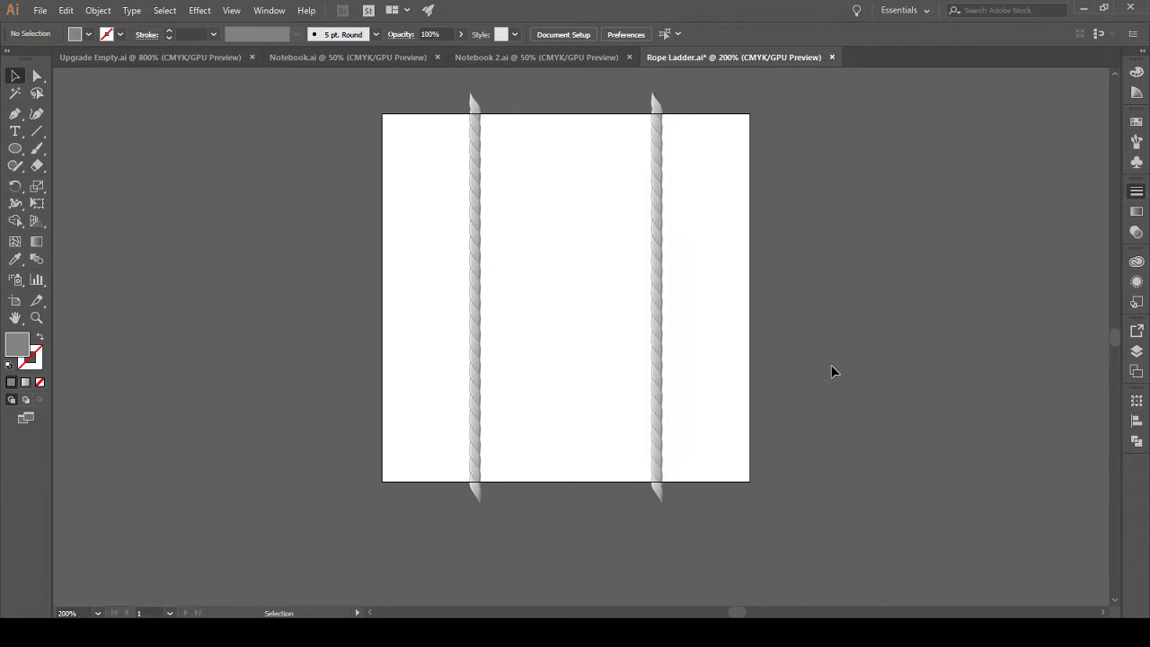
# Step: Duplicate the left vertical rope, rotate the copy to horizontal and place it just above the artboard
pyautogui.scroll(2, 831, 365)
pyautogui.moveTo(446, 157); pyautogui.dragTo(516, 474)
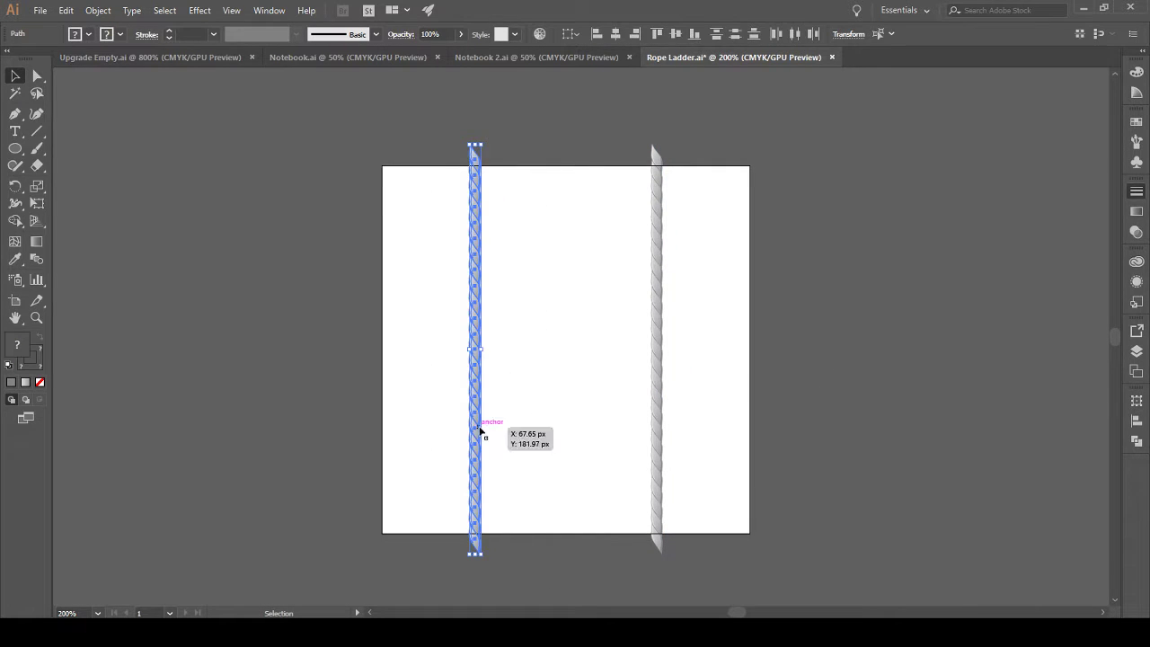
pyautogui.moveTo(476, 430); pyautogui.dragTo(573, 414)
pyautogui.hotkey('ctrl', 'z')
pyautogui.moveTo(476, 385); pyautogui.dragTo(583, 394)
pyautogui.moveTo(633, 157); pyautogui.dragTo(876, 404)
pyautogui.moveTo(542, 360); pyautogui.dragTo(545, 153)
pyautogui.scroll(2, 546, 285)
pyautogui.scroll(5, 536, 215)
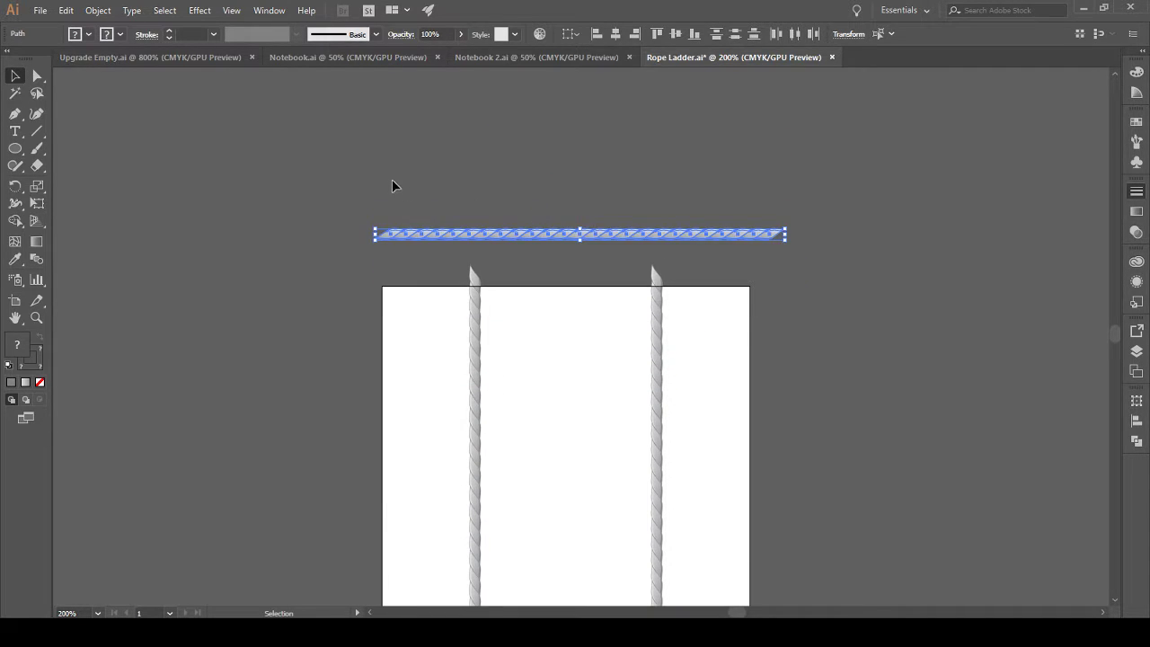
# Step: Delete the surplus strands at both ends of the horizontal rope so it roughly spans the two vertical ropes
pyautogui.click(379, 220)
pyautogui.moveTo(469, 259); pyautogui.dragTo(470, 260)
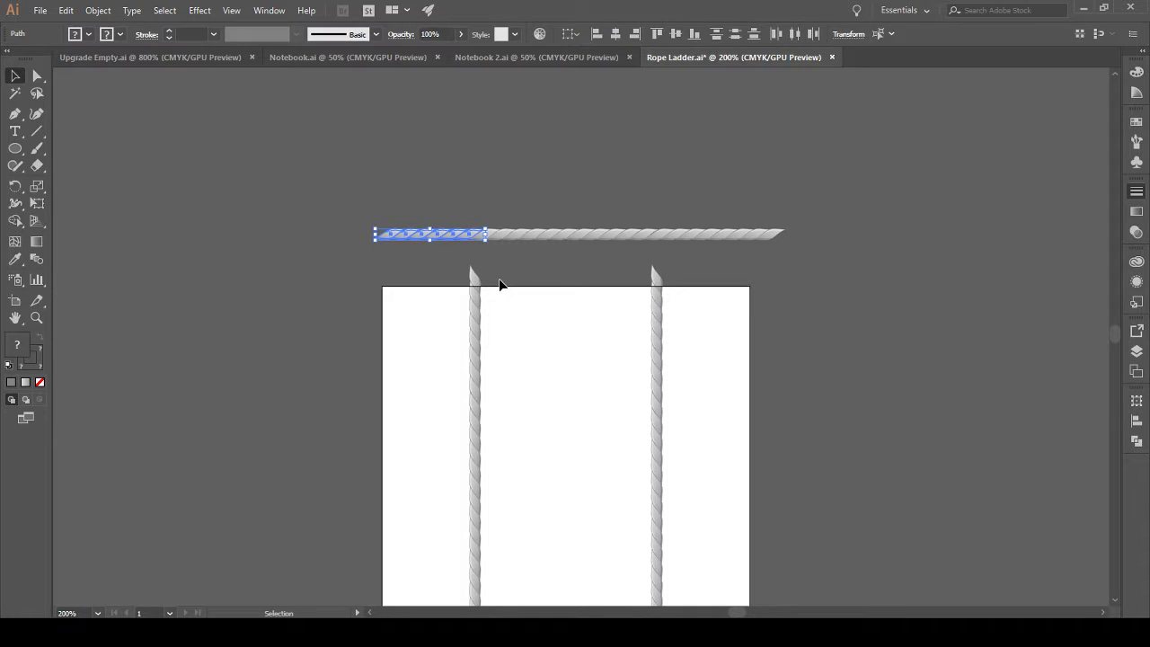
pyautogui.press('Delete')
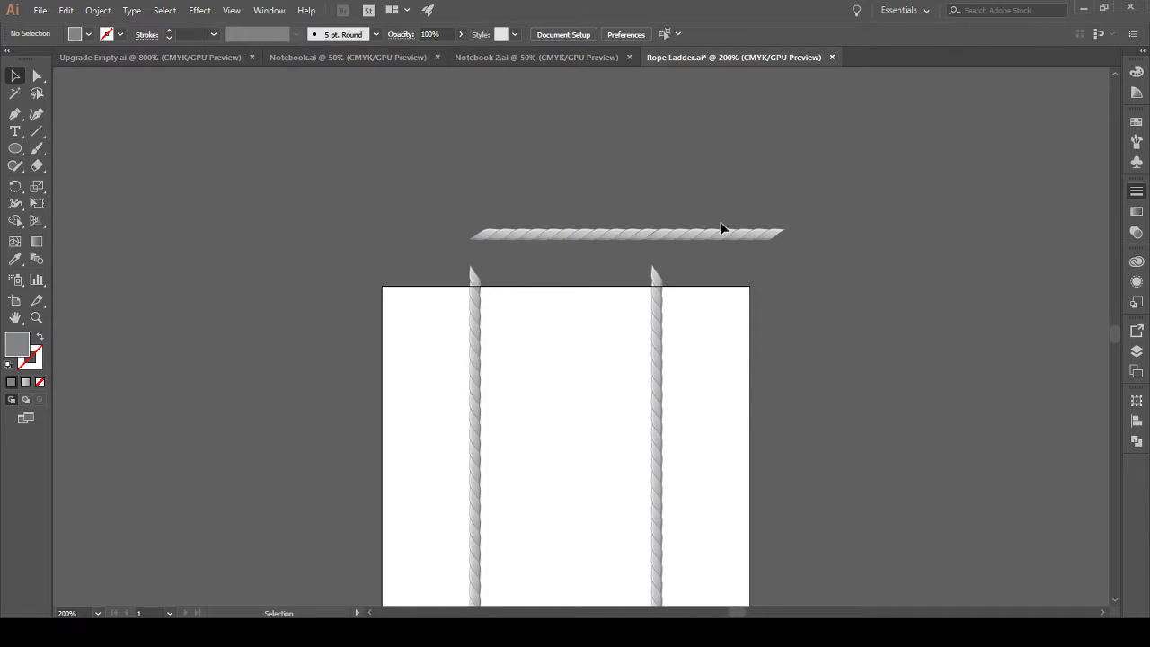
pyautogui.moveTo(808, 272); pyautogui.dragTo(765, 282)
pyautogui.press('Delete')
pyautogui.moveTo(475, 188); pyautogui.dragTo(676, 258)
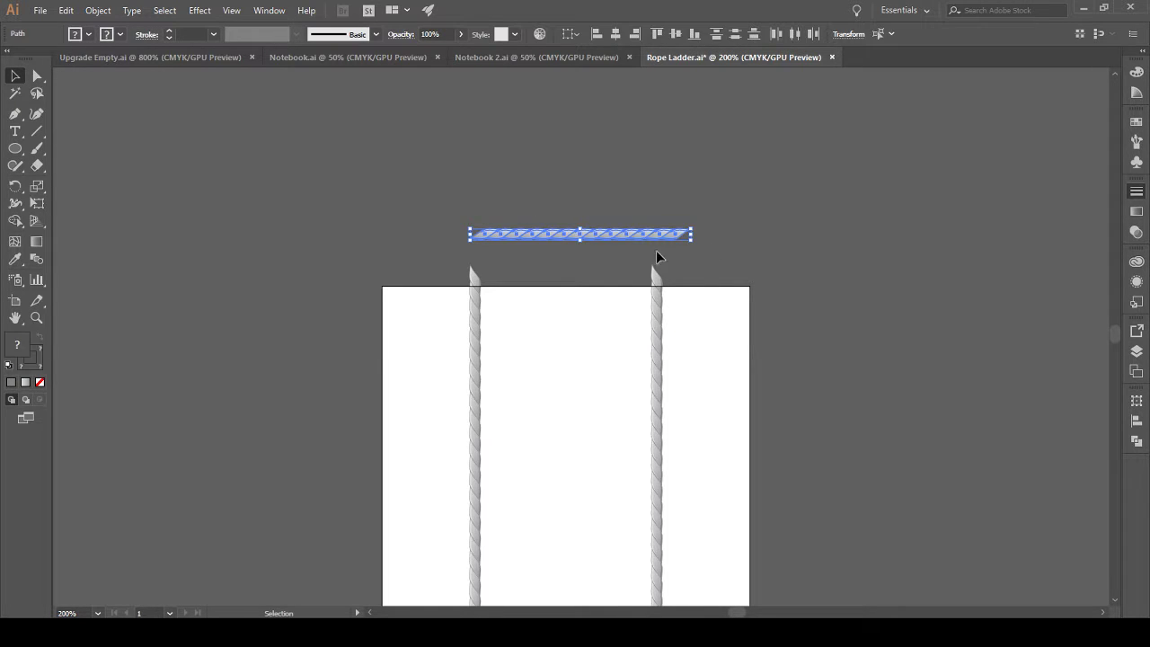
pyautogui.scroll(-3, 580, 252)
pyautogui.click(550, 152)
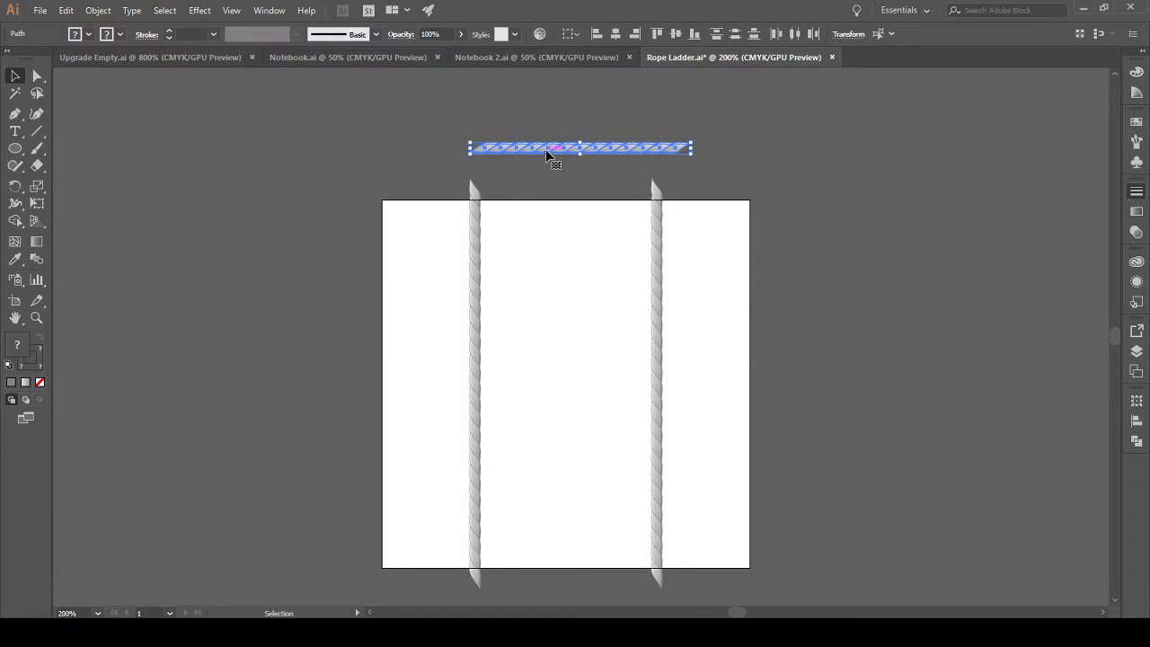
pyautogui.moveTo(547, 152); pyautogui.dragTo(527, 316)
pyautogui.hotkey('ctrl', 'z')
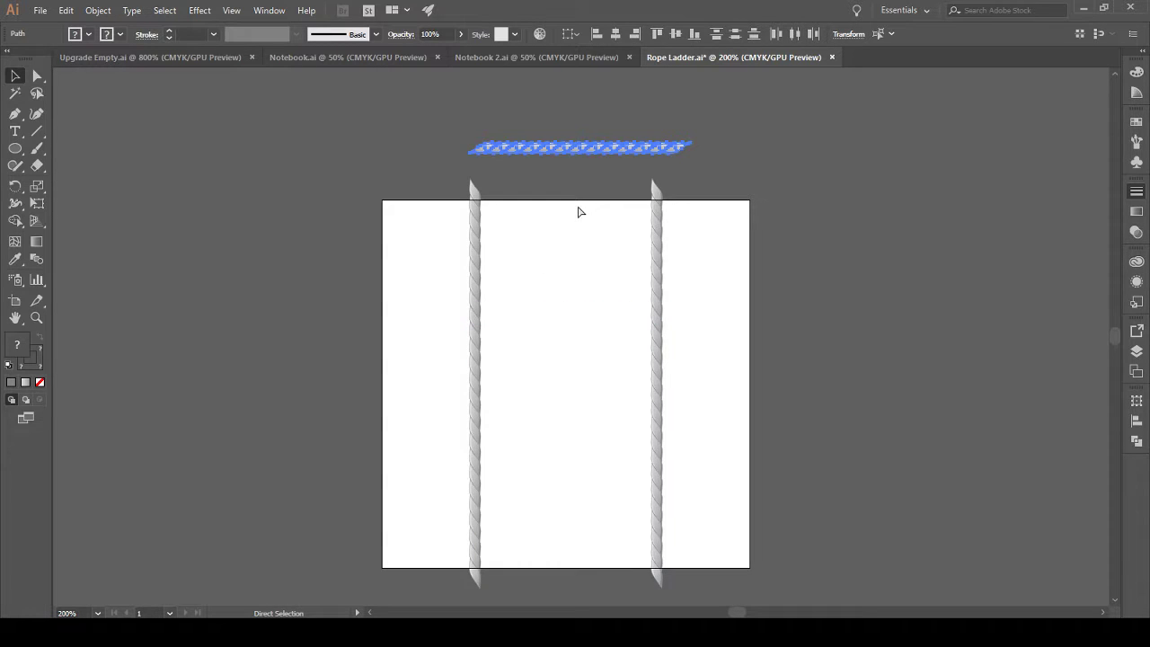
# Step: Delete the last strand at the horizontal rope's right end
pyautogui.click(685, 174)
pyautogui.moveTo(683, 142); pyautogui.dragTo(706, 177)
pyautogui.press('Delete')
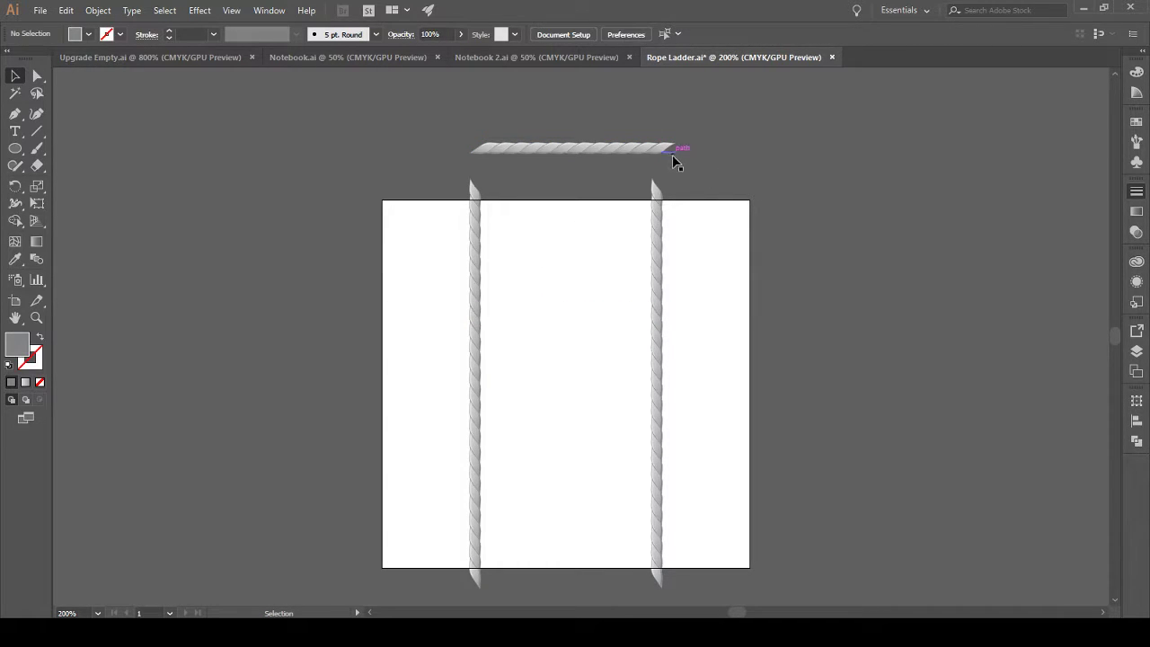
# Step: Copy the trimmed horizontal rope and place the copy across both vertical ropes in the artboard's upper part as a rung
pyautogui.moveTo(727, 175); pyautogui.dragTo(724, 176)
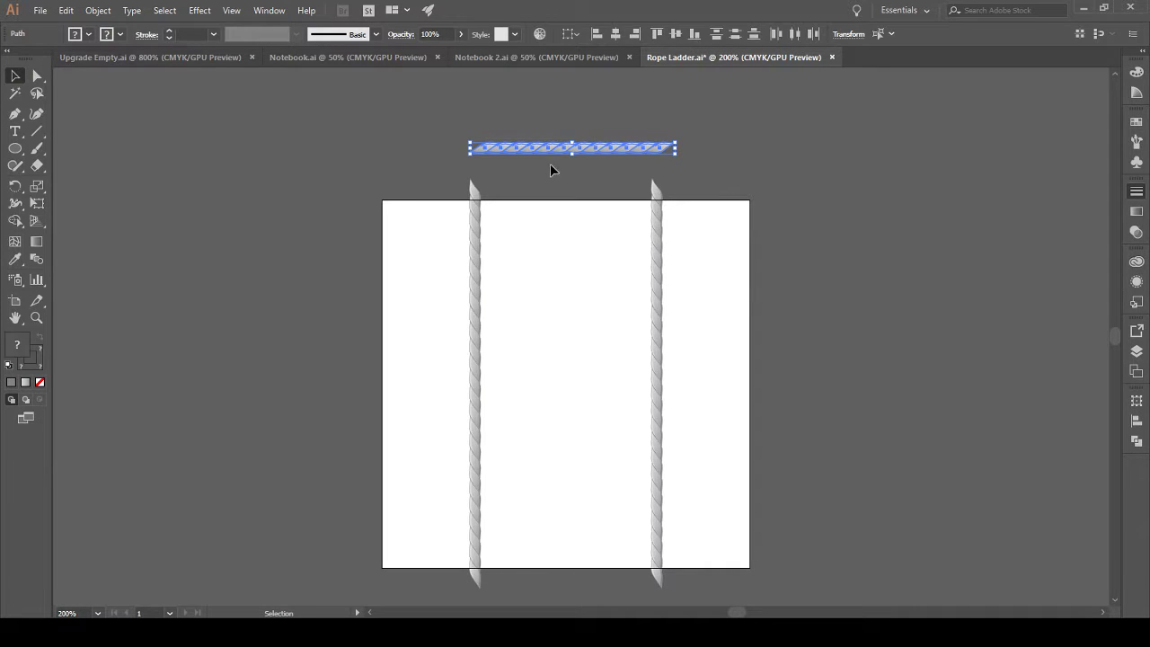
pyautogui.moveTo(546, 153); pyautogui.dragTo(537, 297)
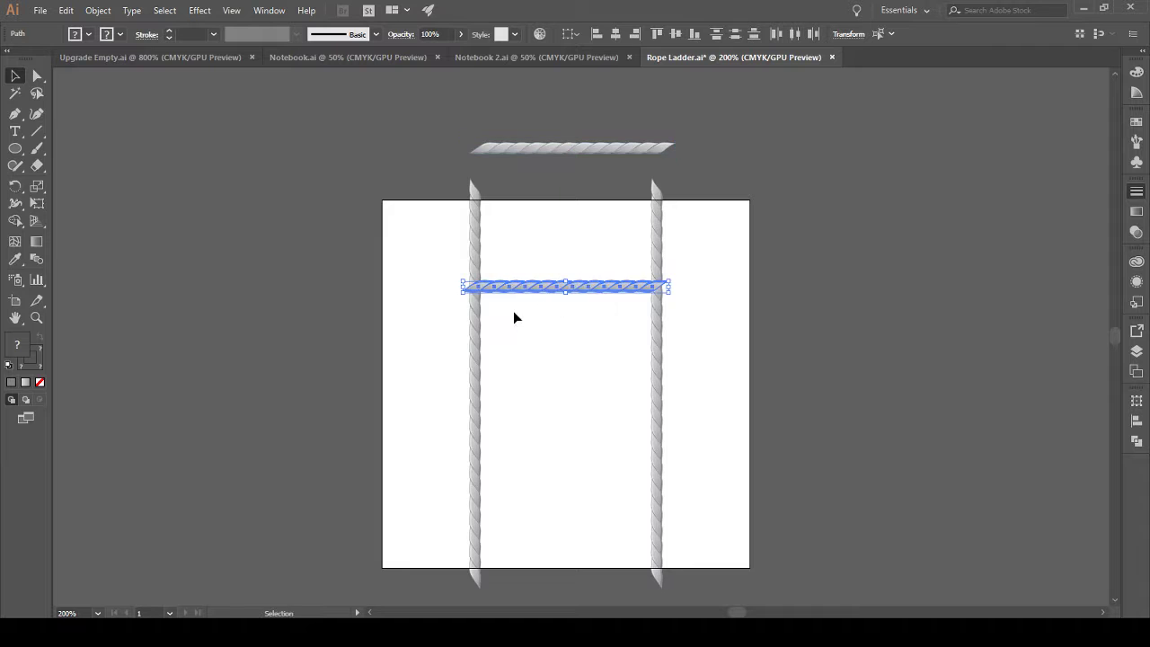
pyautogui.moveTo(453, 307); pyautogui.dragTo(498, 308)
# Step: Narrow the rung's leftmost strand together with its highlight and shadow so its tip meets the left vertical rope's outer edge
pyautogui.scroll(5, 516, 290)
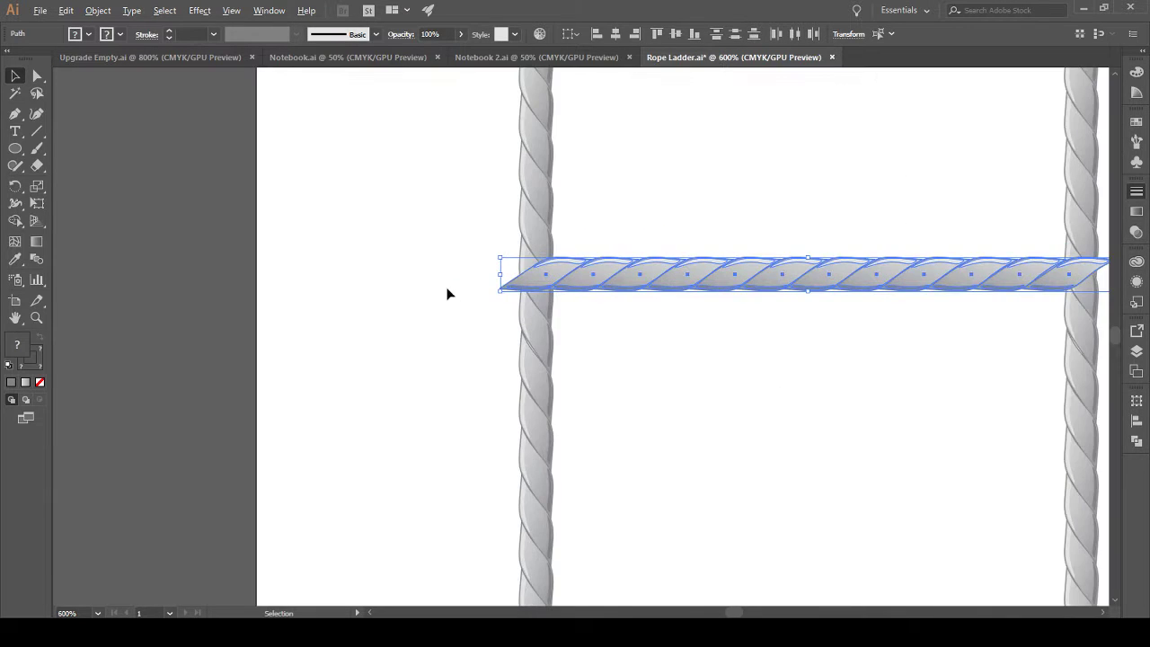
pyautogui.scroll(4, 545, 314)
pyautogui.click(398, 316)
pyautogui.scroll(2, 620, 311)
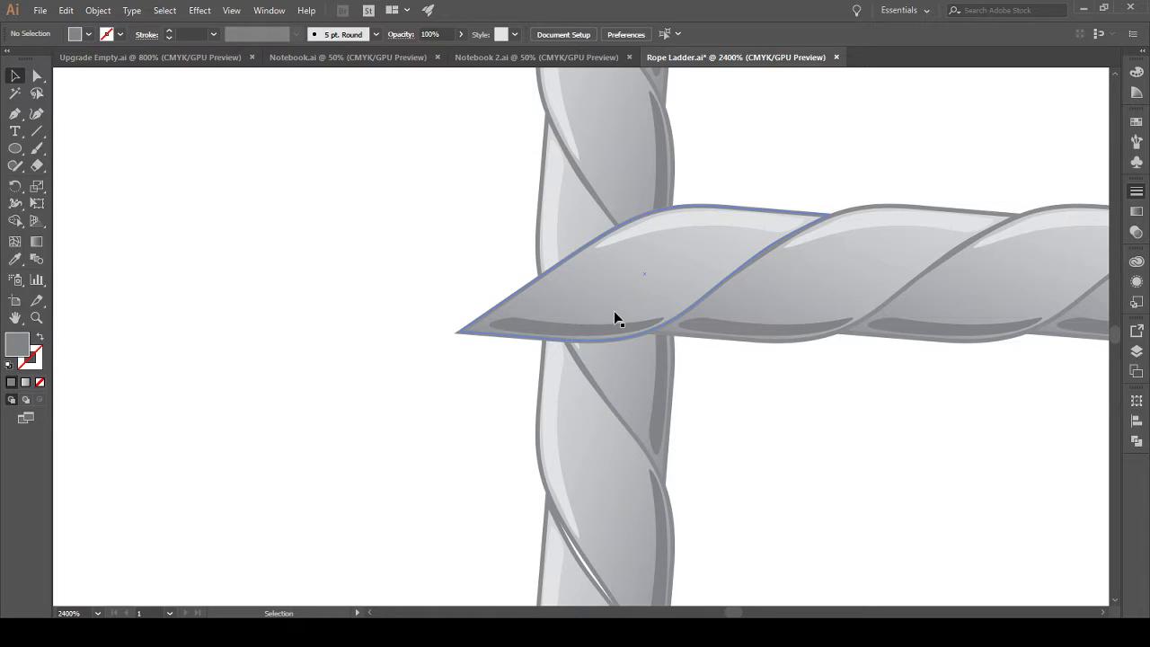
pyautogui.click(36, 76)
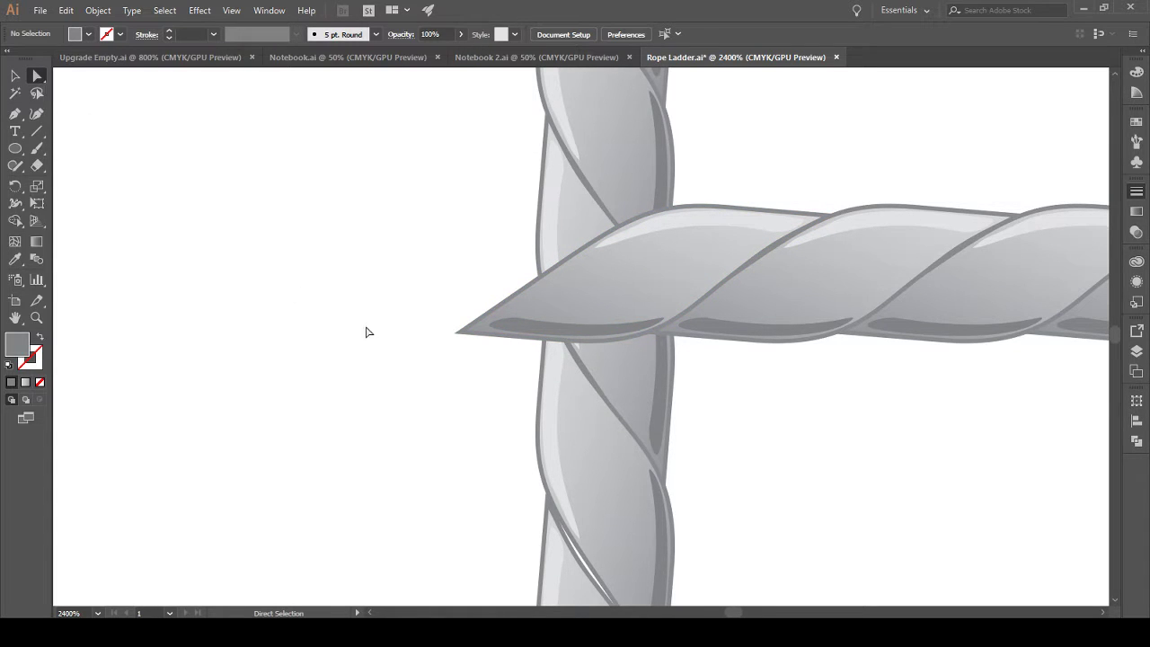
pyautogui.click(460, 332)
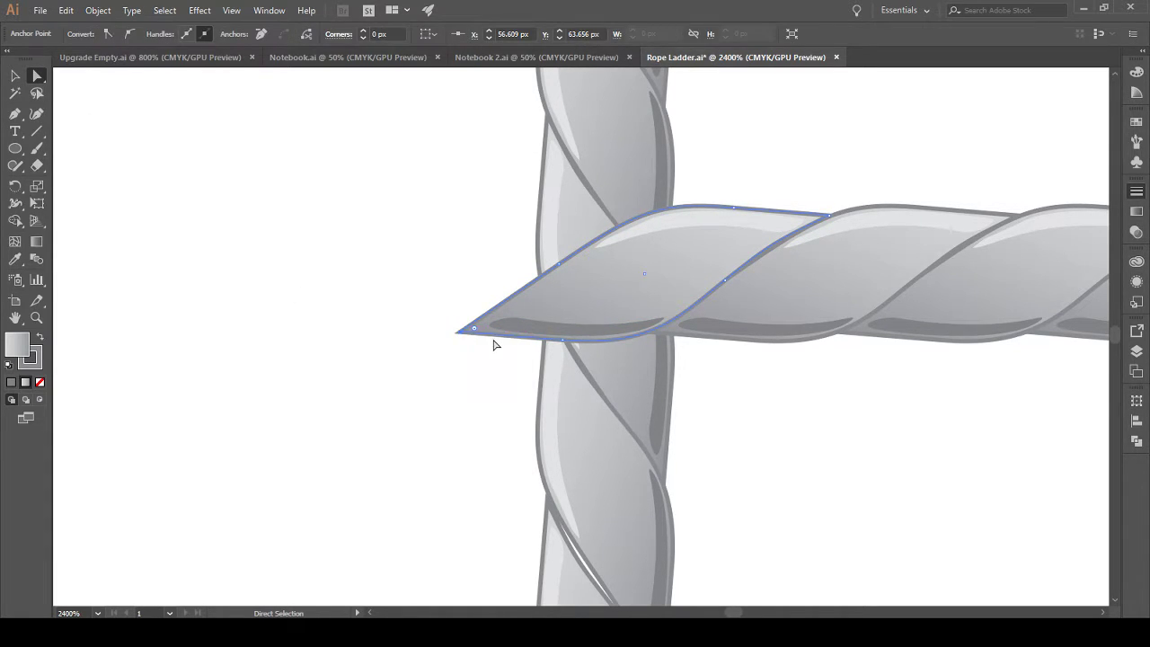
pyautogui.click(16, 76)
pyautogui.click(474, 311)
pyautogui.moveTo(443, 285); pyautogui.dragTo(476, 378)
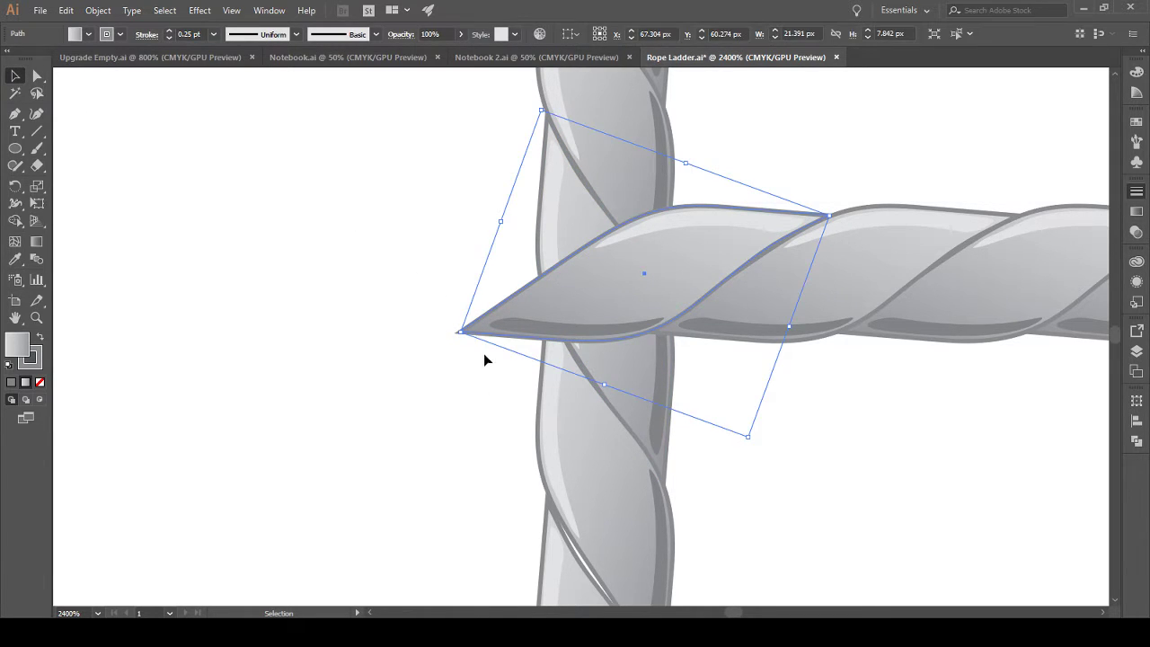
pyautogui.moveTo(515, 222); pyautogui.dragTo(501, 338)
pyautogui.keyDown('shift'); pyautogui.click(515, 324); pyautogui.keyUp('shift')
pyautogui.keyDown('shift'); pyautogui.click(674, 231); pyautogui.keyUp('shift')
pyautogui.hotkey('ctrl', 'g')
pyautogui.moveTo(464, 272); pyautogui.dragTo(540, 278)
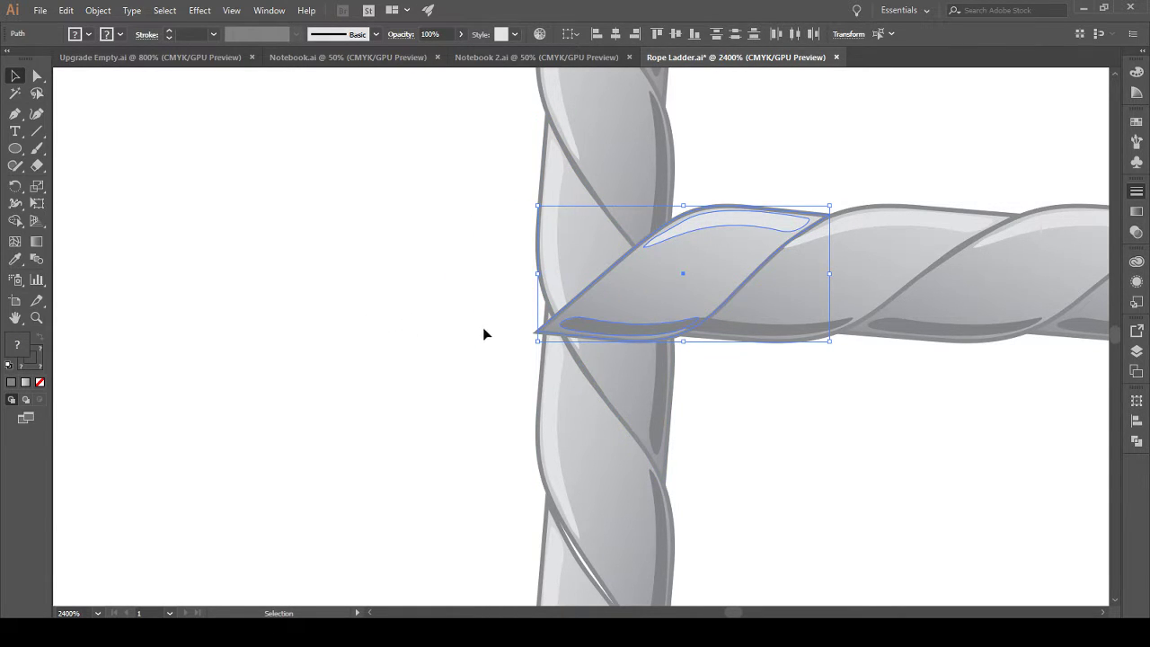
# Step: Narrow the rung's rightmost strand together with its highlight and shadow so its tip meets the right vertical rope's outer edge
pyautogui.scroll(-6, 484, 332)
pyautogui.click(300, 391)
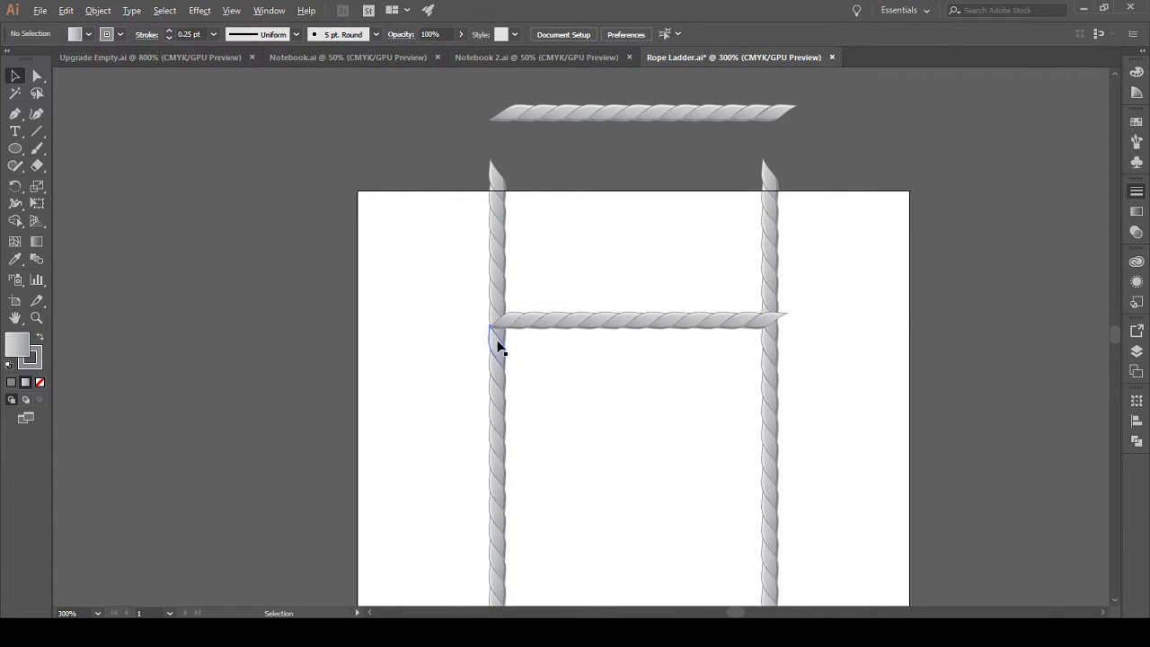
pyautogui.scroll(2, 496, 347)
pyautogui.hscroll(-1, 1078, 307)
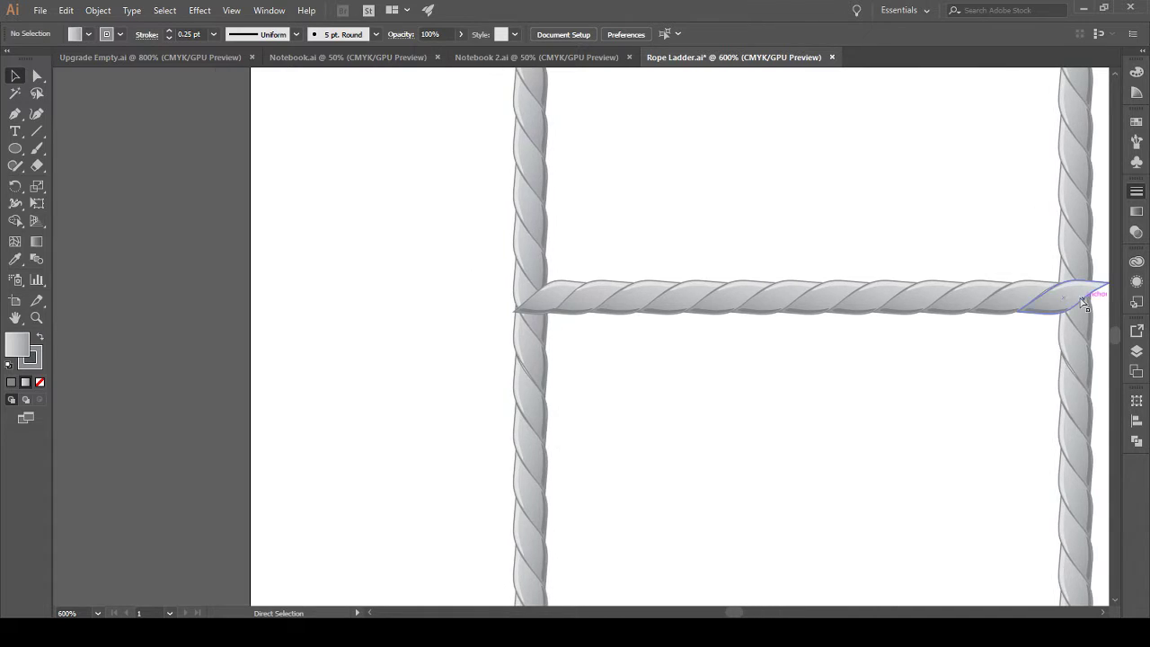
pyautogui.hscroll(4, 1012, 301)
pyautogui.scroll(1, 976, 336)
pyautogui.scroll(3, 960, 312)
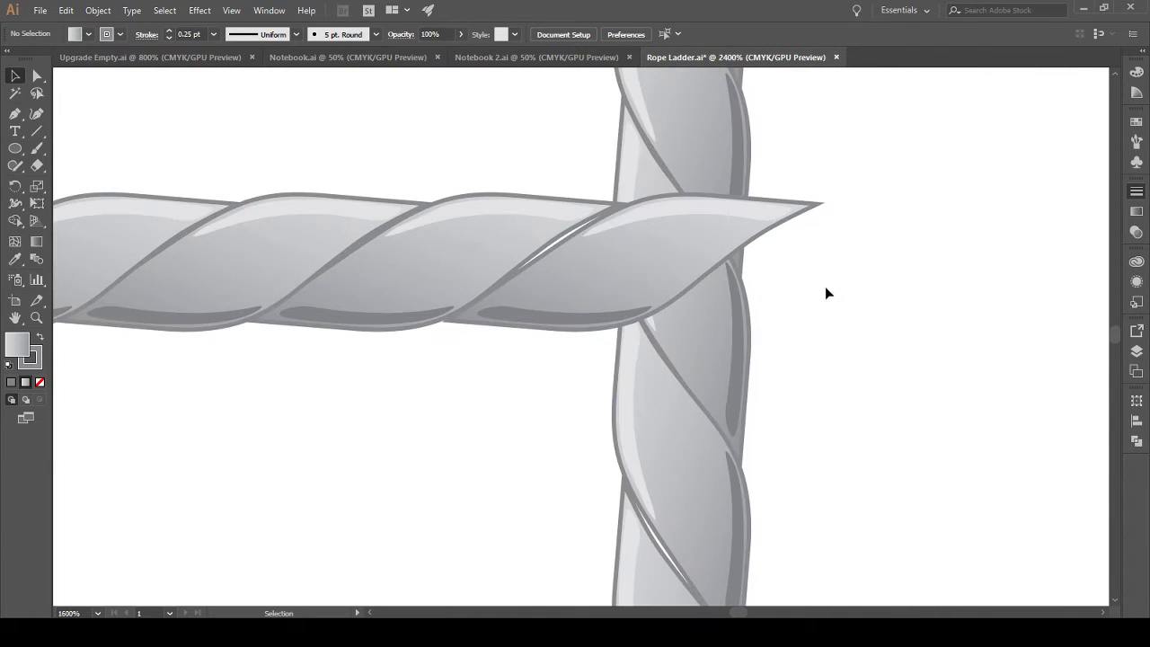
pyautogui.click(584, 313)
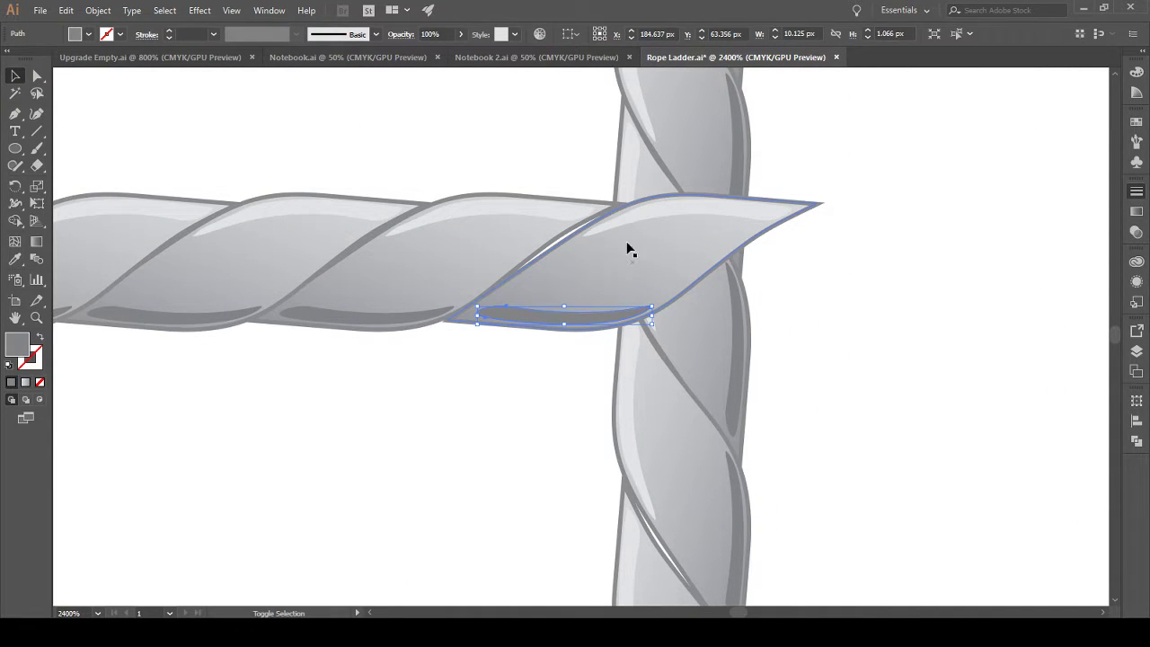
pyautogui.moveTo(845, 303); pyautogui.dragTo(781, 179)
pyautogui.keyDown('shift'); pyautogui.click(581, 313); pyautogui.keyUp('shift')
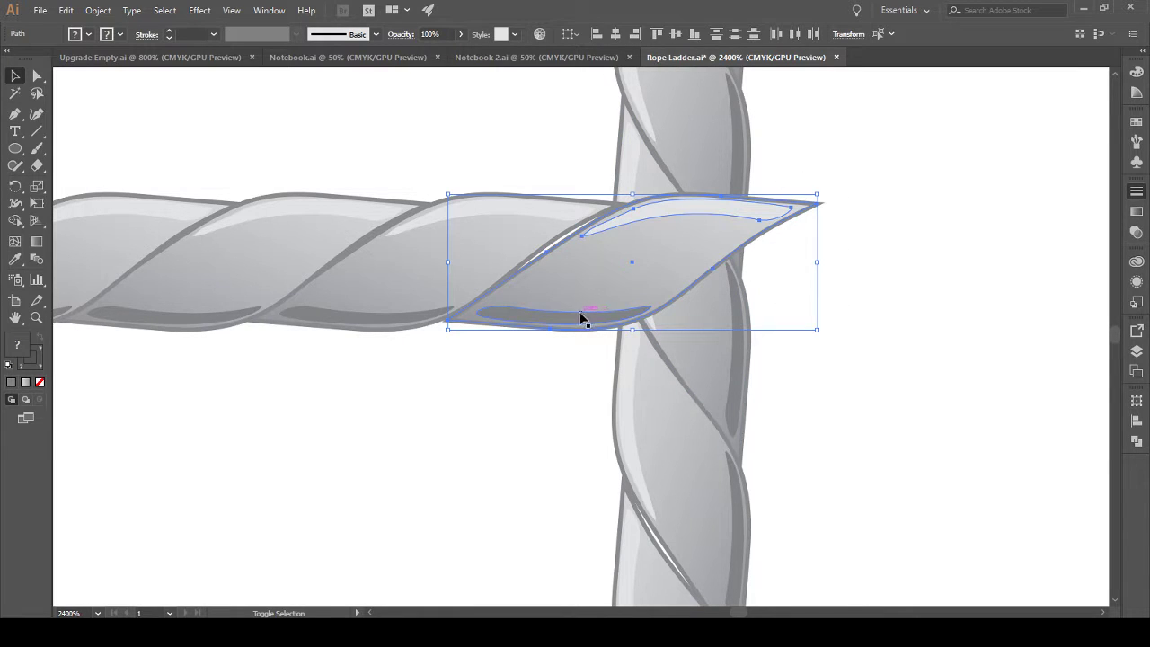
pyautogui.moveTo(819, 263); pyautogui.dragTo(752, 269)
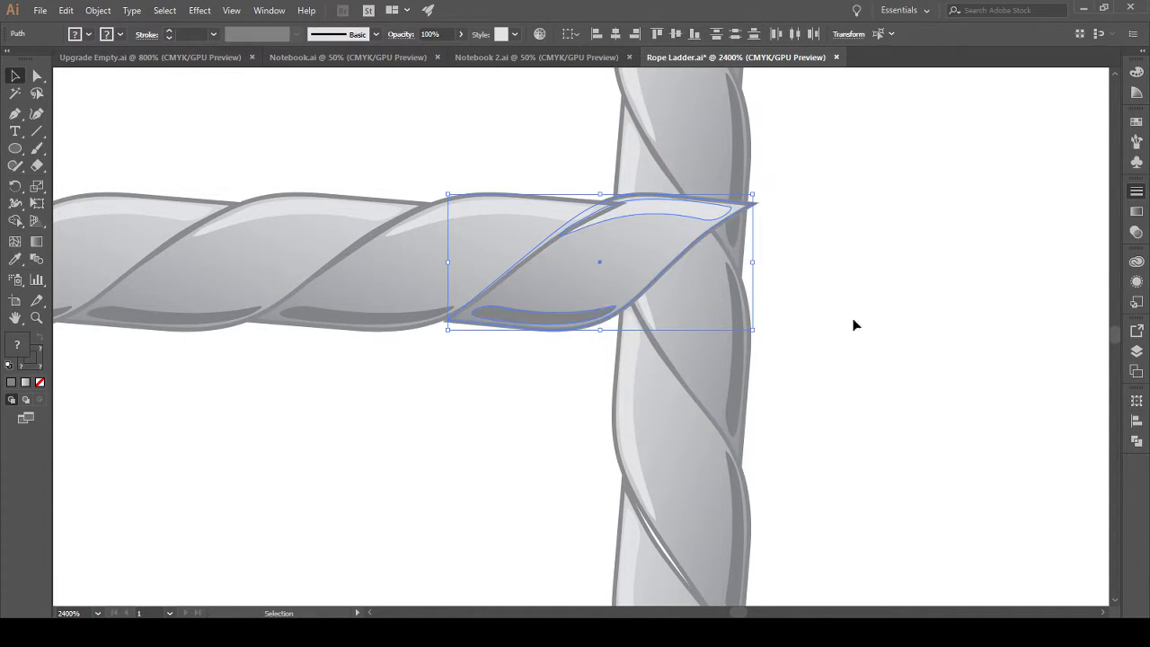
pyautogui.scroll(-5, 849, 322)
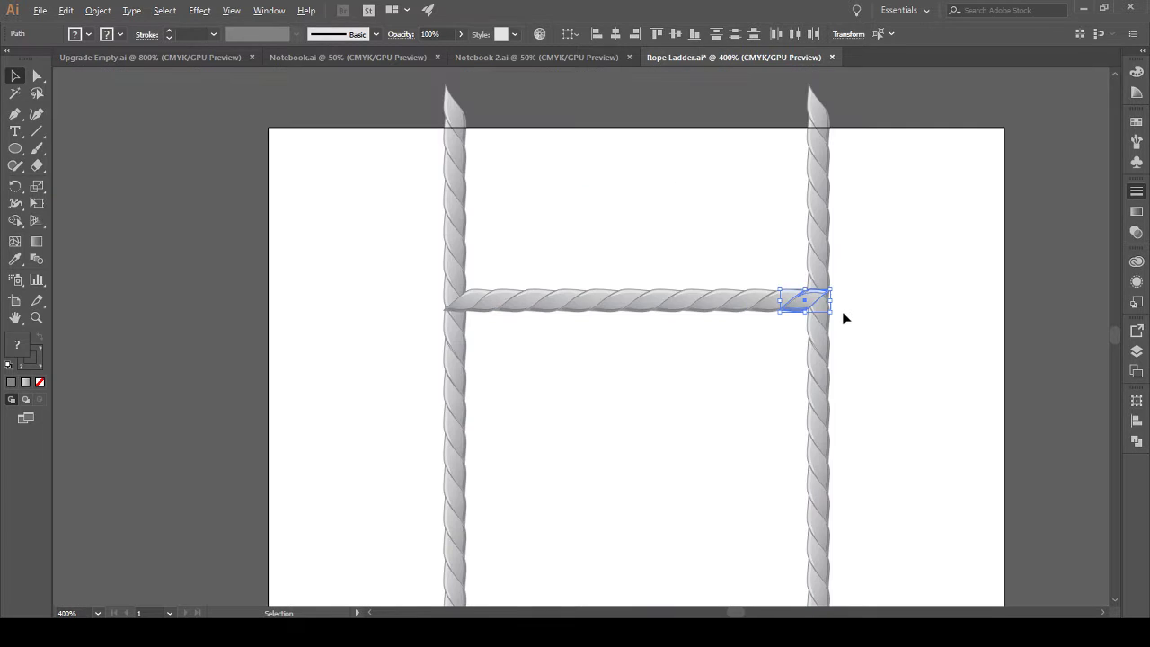
pyautogui.click(340, 319)
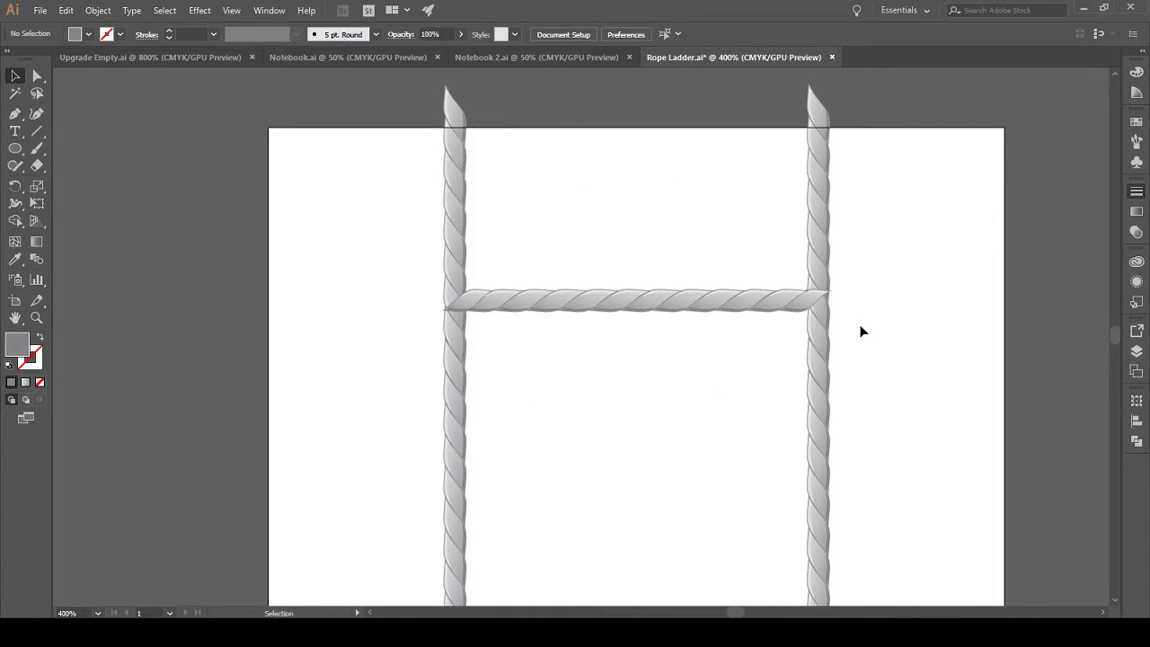
# Step: Copy the right end strand, with highlight and shadow, from the spare horizontal rope onto the right vertical rope just above the rung
pyautogui.scroll(5, 856, 309)
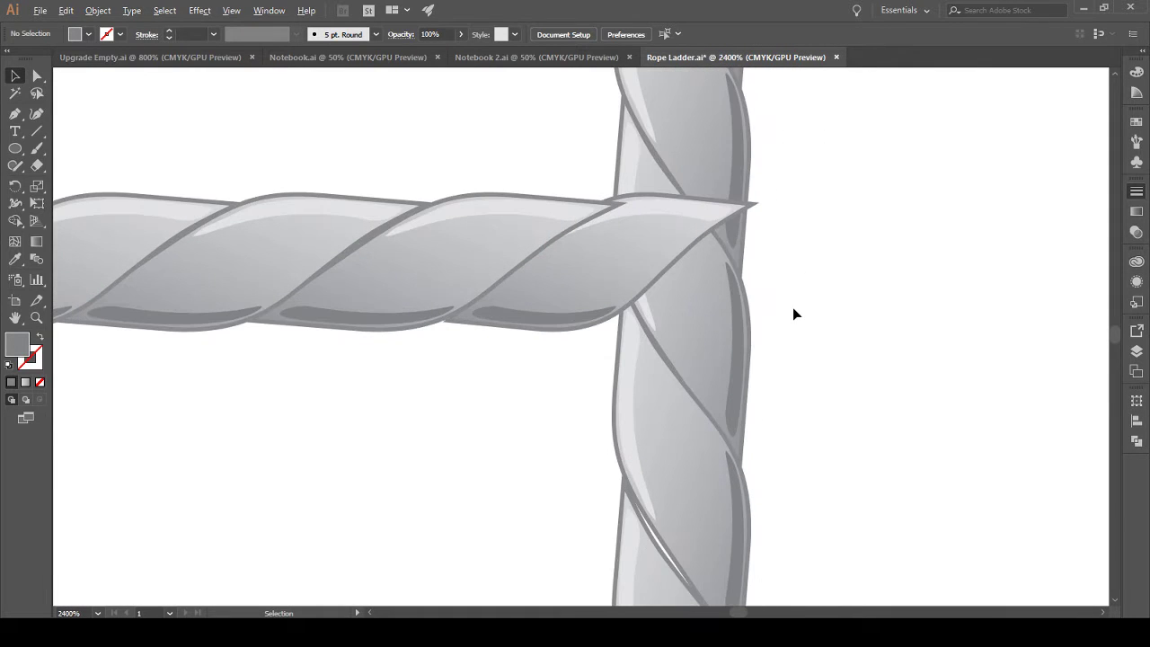
pyautogui.press('a')
pyautogui.press('v')
pyautogui.hscroll(-3, 542, 272)
pyautogui.scroll(5, 596, 336)
pyautogui.scroll(-5, 576, 330)
pyautogui.scroll(-6, 576, 329)
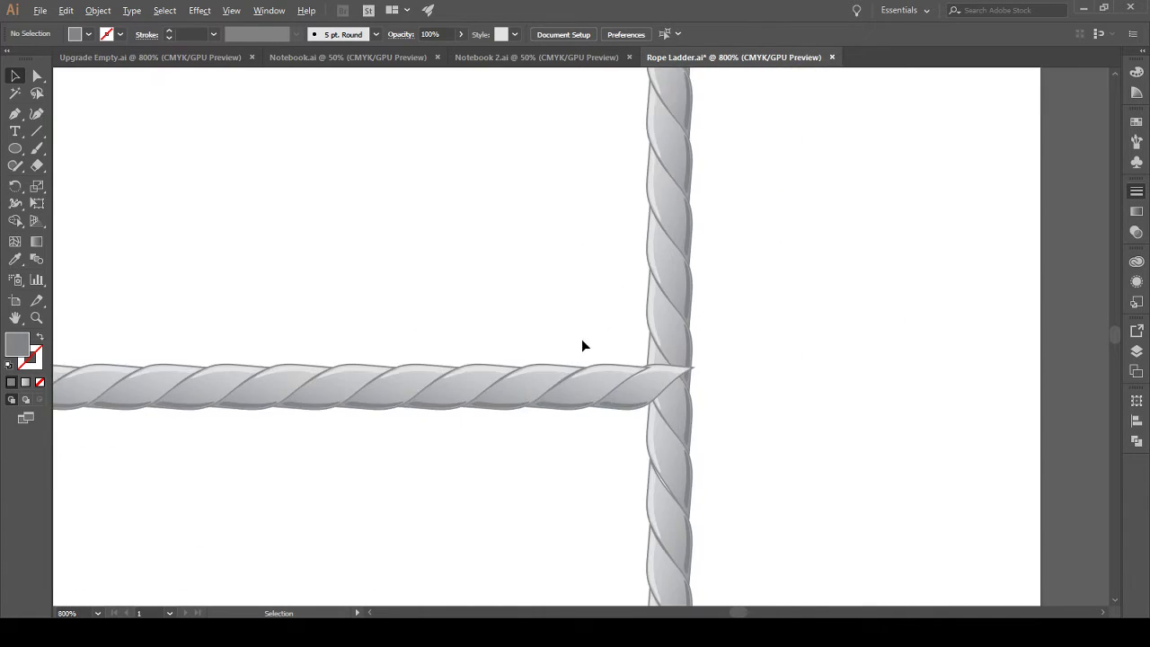
pyautogui.scroll(2, 595, 338)
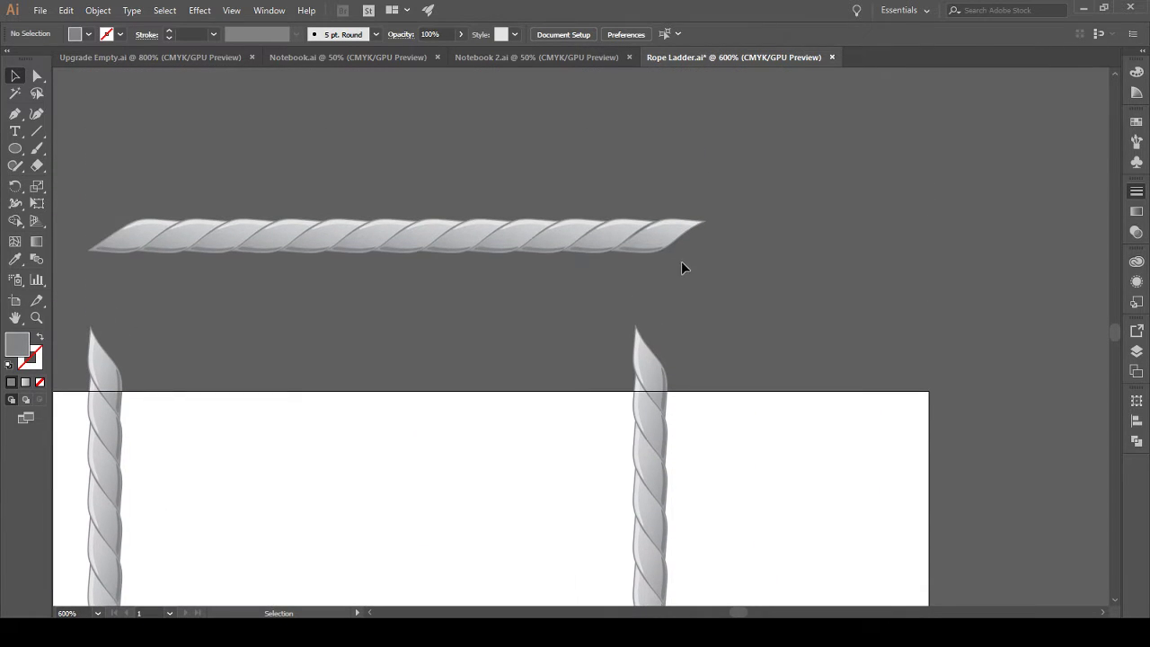
pyautogui.click(666, 216)
pyautogui.scroll(-2, 668, 271)
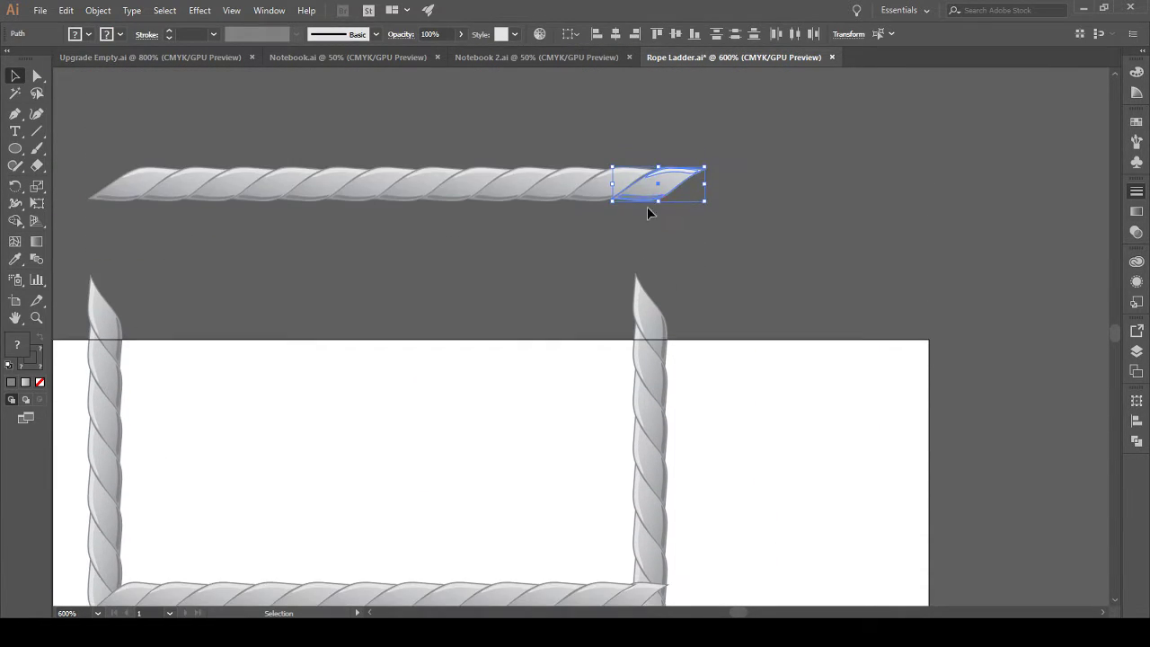
pyautogui.moveTo(645, 191); pyautogui.dragTo(654, 541)
pyautogui.scroll(-8, 668, 503)
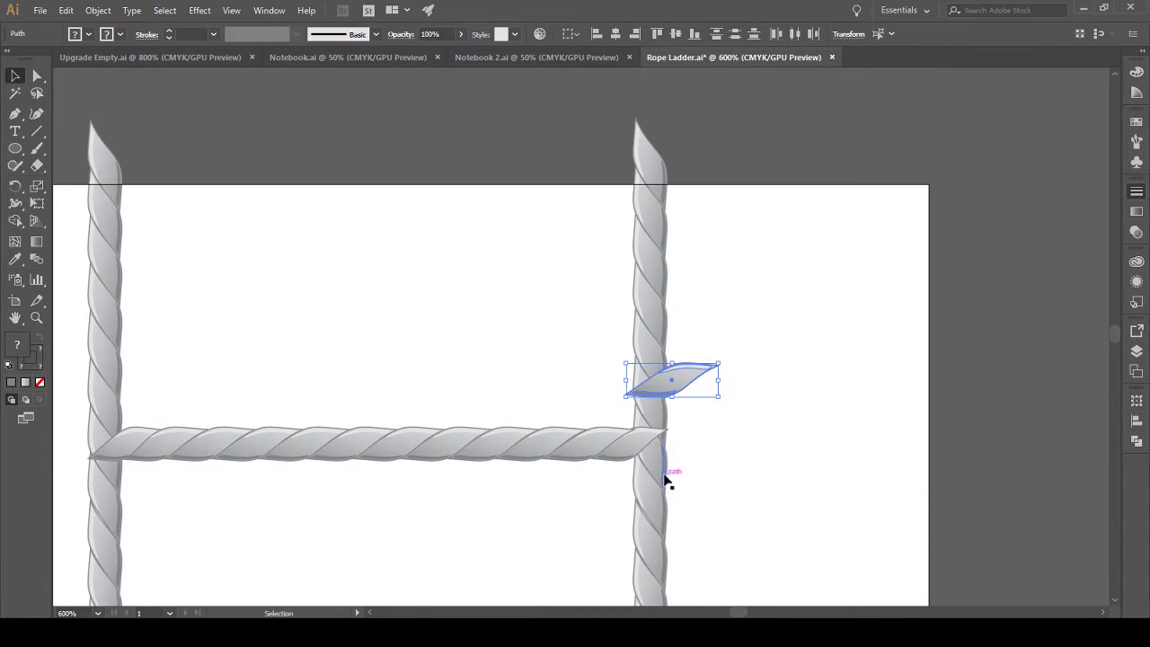
# Step: Position the copied strand behind the rung's right end and narrow it so it extends only slightly past the vertical rope
pyautogui.hscroll(-2, 683, 431)
pyautogui.hscroll(-1, 710, 364)
pyautogui.press('v')
pyautogui.scroll(5, 756, 336)
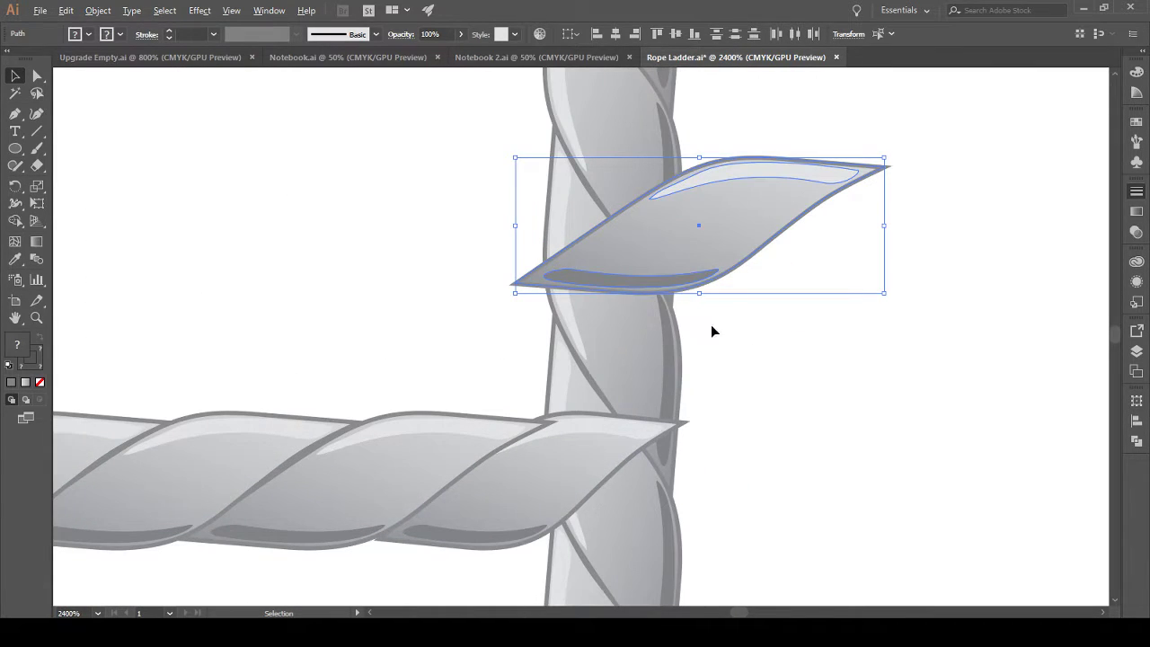
pyautogui.moveTo(658, 255); pyautogui.dragTo(648, 511)
pyautogui.scroll(-3, 648, 511)
pyautogui.press('a')
pyautogui.hscroll(-1, 717, 486)
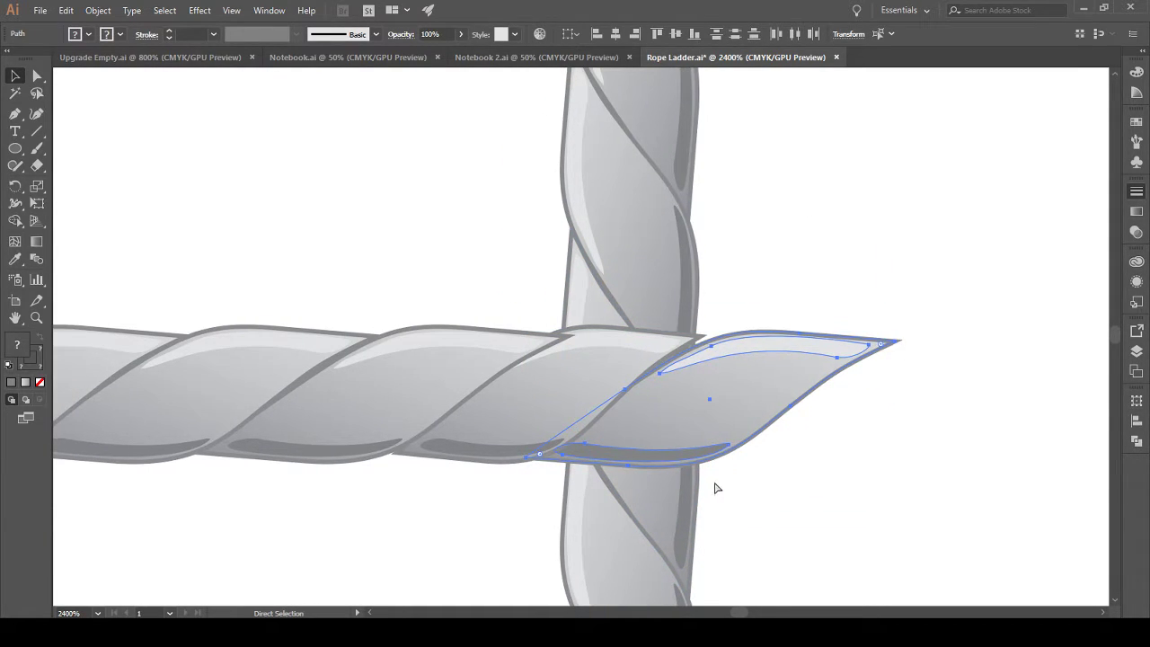
pyautogui.hscroll(1, 710, 484)
pyautogui.press('v')
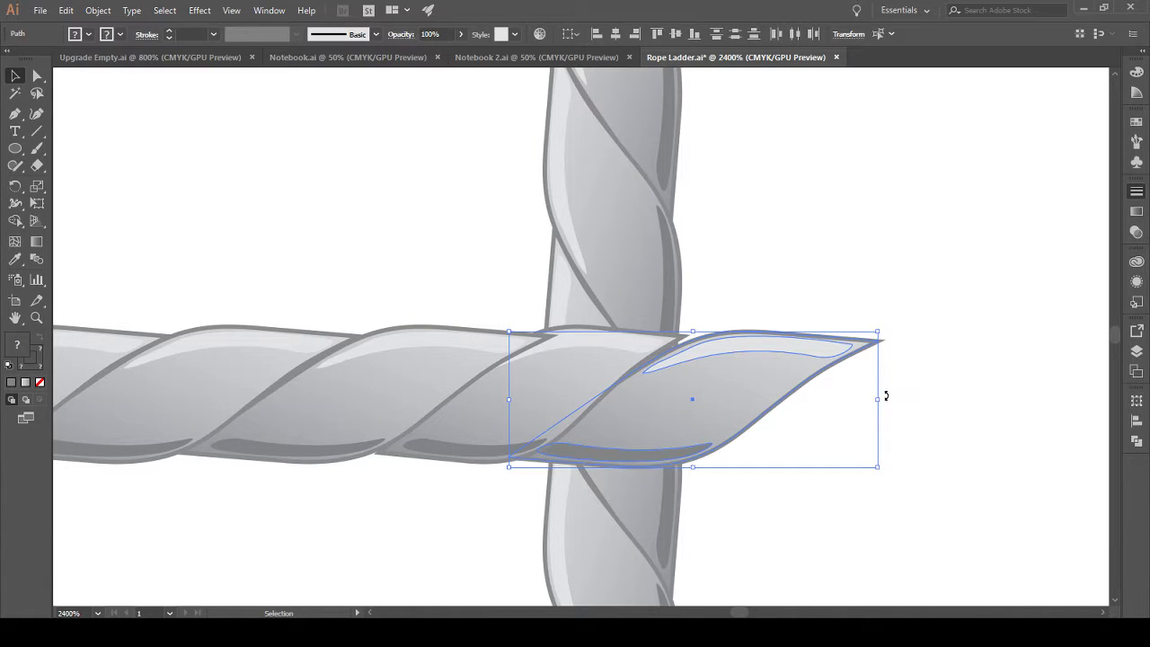
pyautogui.moveTo(877, 399); pyautogui.dragTo(755, 401)
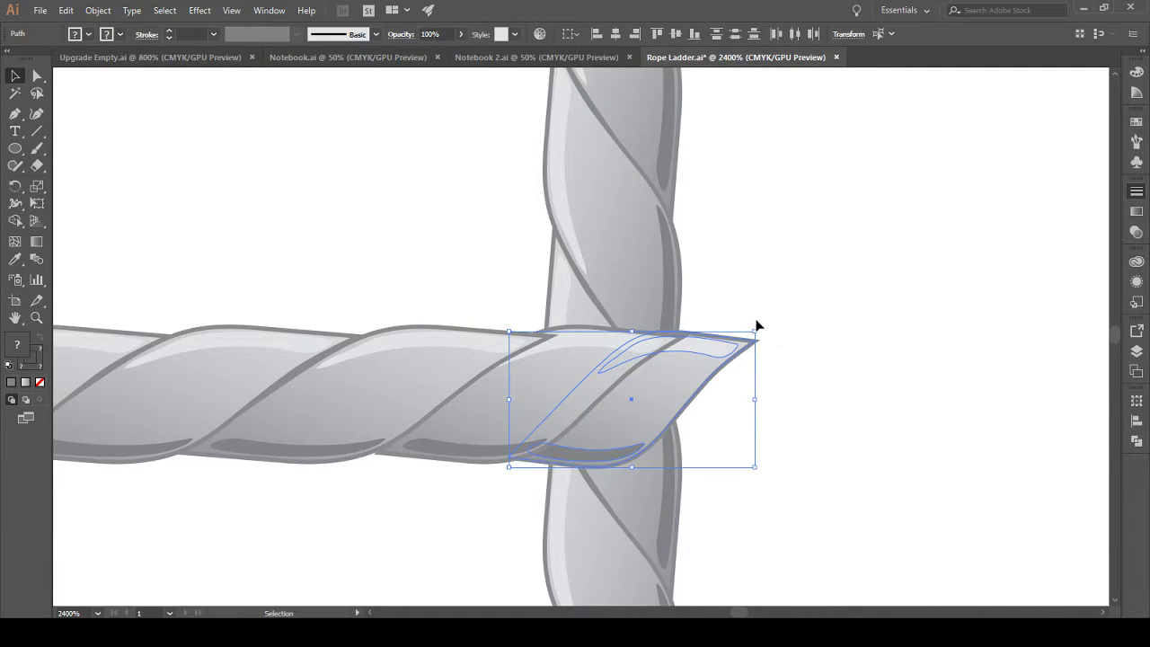
# Step: Rotate the copied strand so its tip points downward to the right, and shift it slightly down beneath the rung's end strand
pyautogui.moveTo(761, 323); pyautogui.dragTo(552, 350)
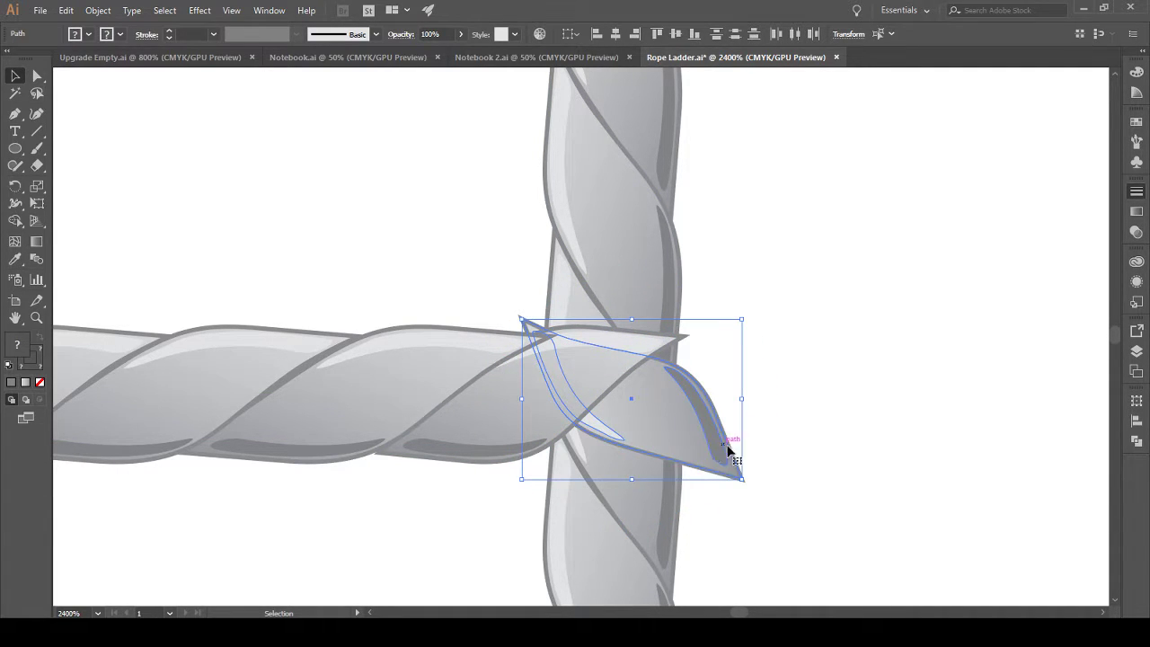
pyautogui.scroll(-2, 737, 440)
pyautogui.moveTo(743, 436); pyautogui.dragTo(796, 410)
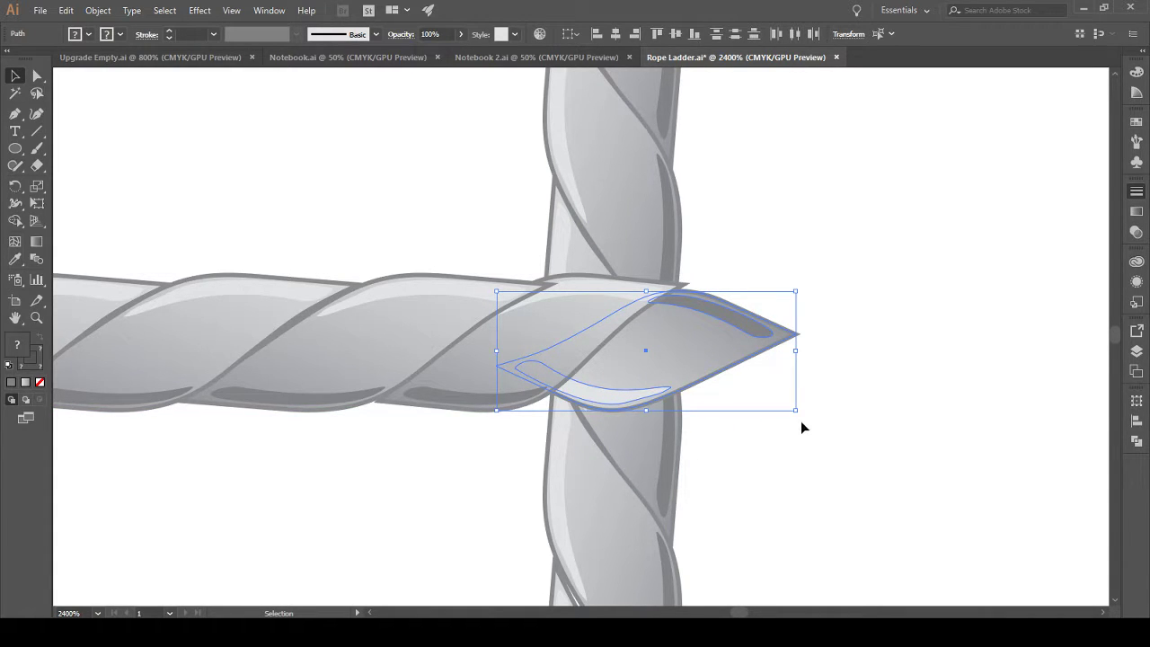
pyautogui.moveTo(799, 414); pyautogui.dragTo(758, 486)
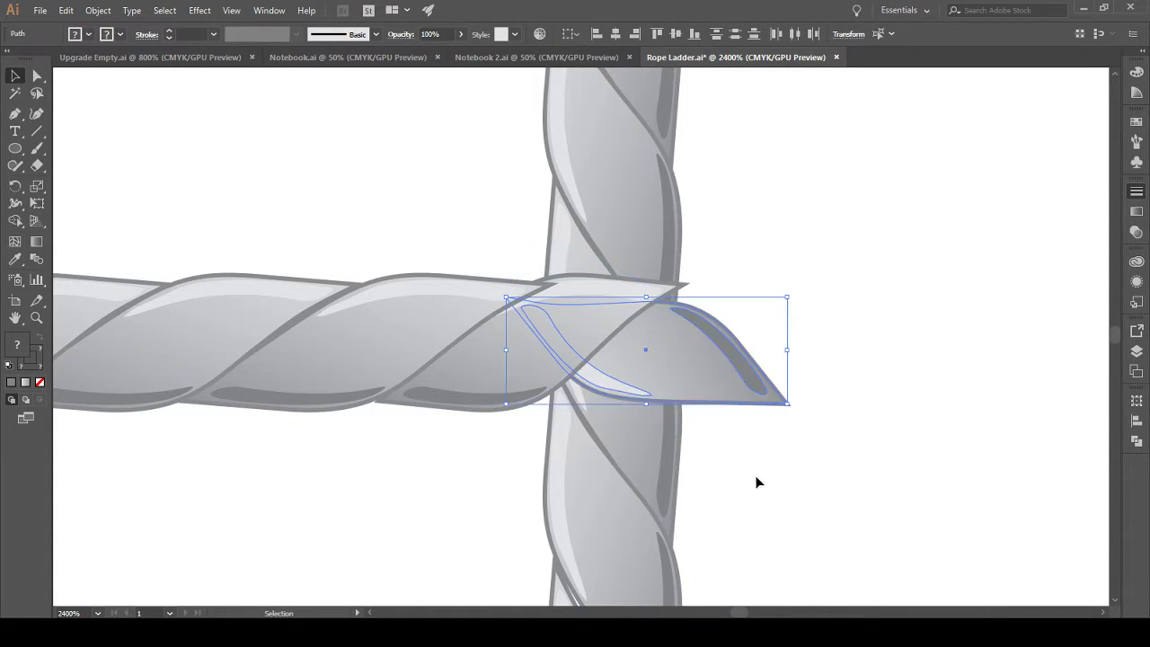
pyautogui.moveTo(667, 379); pyautogui.dragTo(628, 396)
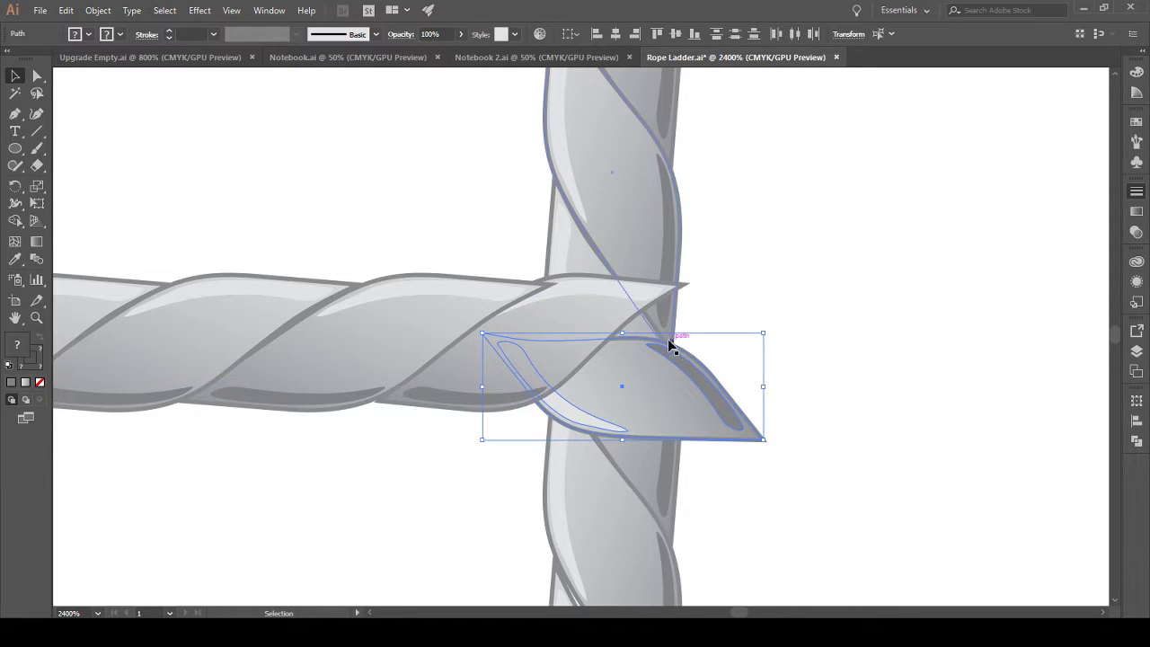
# Step: Stretch the rotated strand taller and slightly wider so it continues the rung's end as a wrap around the vertical rope
pyautogui.moveTo(622, 333); pyautogui.dragTo(627, 260)
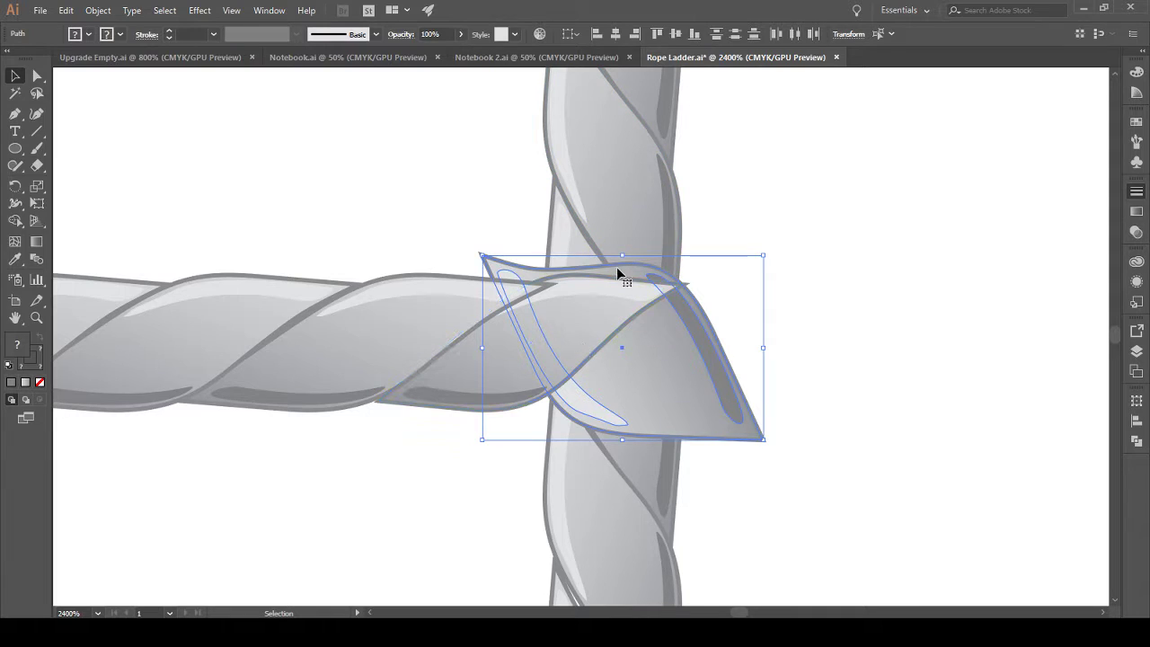
pyautogui.moveTo(624, 255); pyautogui.dragTo(625, 280)
pyautogui.moveTo(764, 357); pyautogui.dragTo(792, 365)
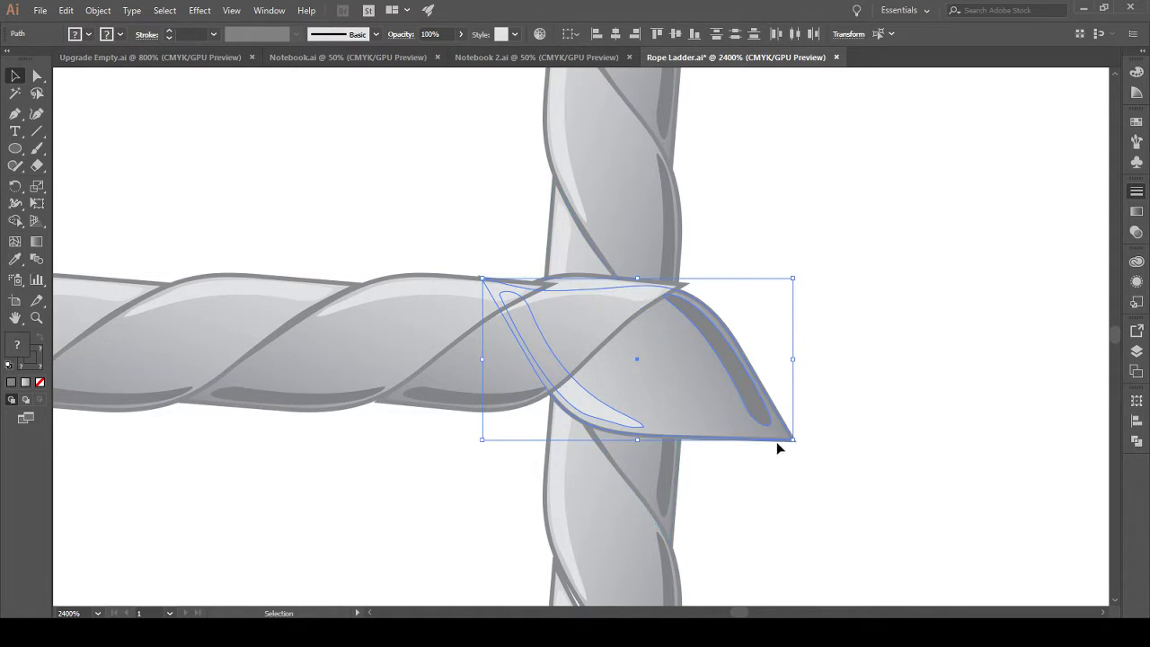
pyautogui.scroll(-3, 790, 423)
pyautogui.scroll(-3, 776, 391)
pyautogui.click(928, 388)
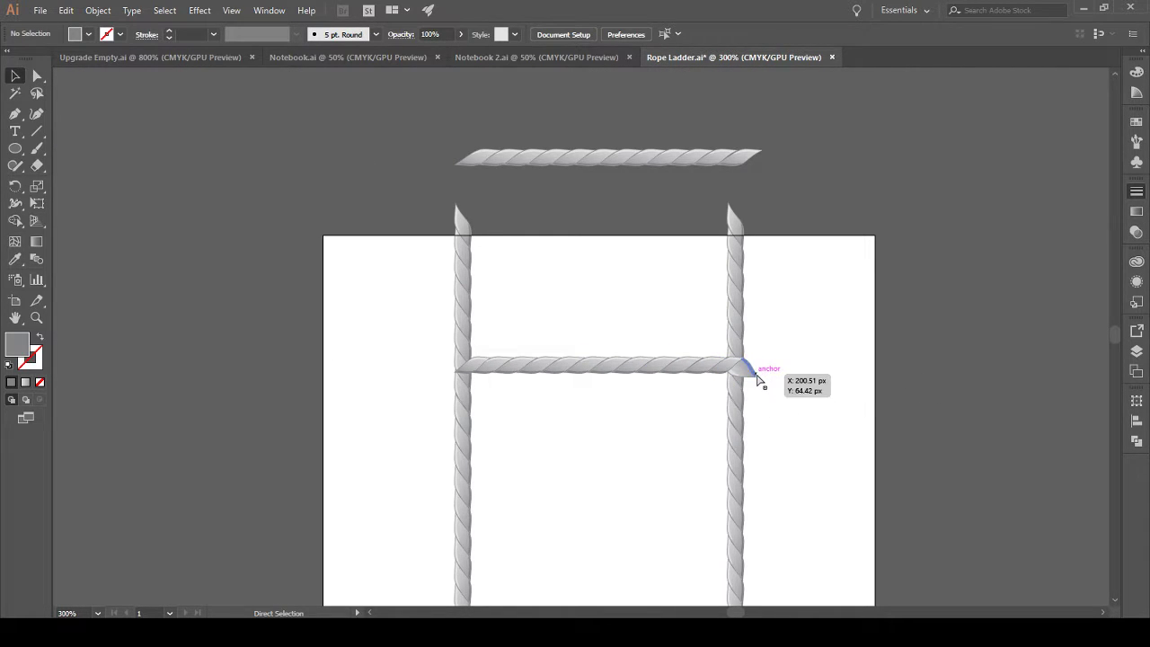
# Step: Try to pull the wrapping strand's pointed lower tip inward toward the vertical rope
pyautogui.hscroll(-2, 763, 380)
pyautogui.hscroll(2, 830, 383)
pyautogui.scroll(9, 786, 370)
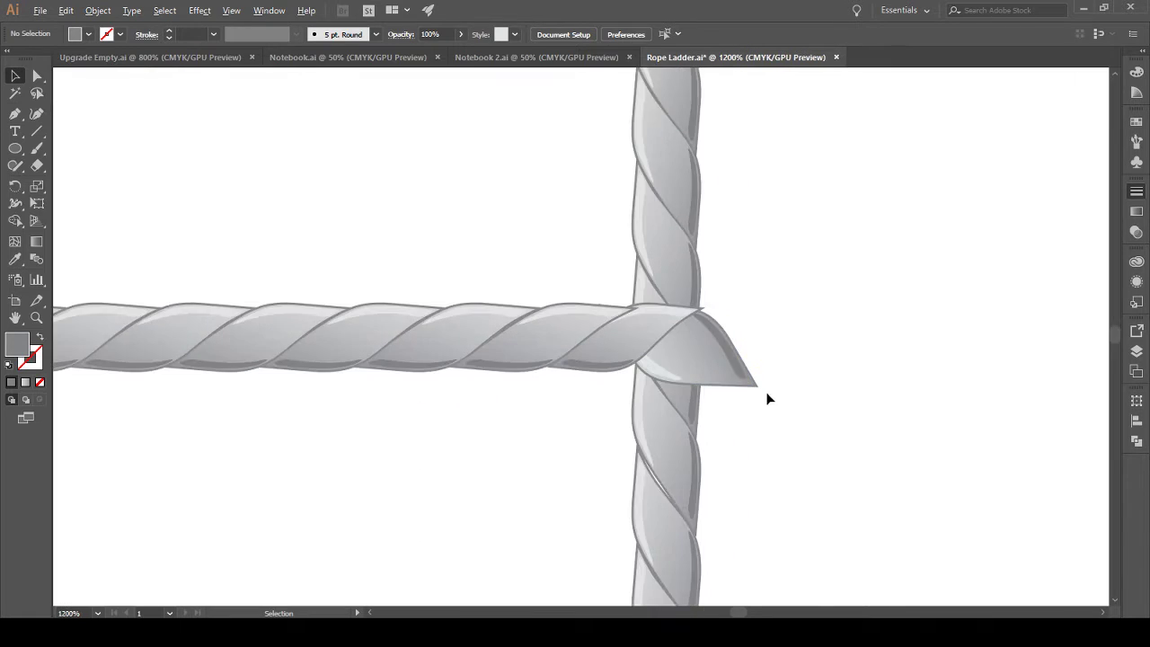
pyautogui.scroll(5, 759, 368)
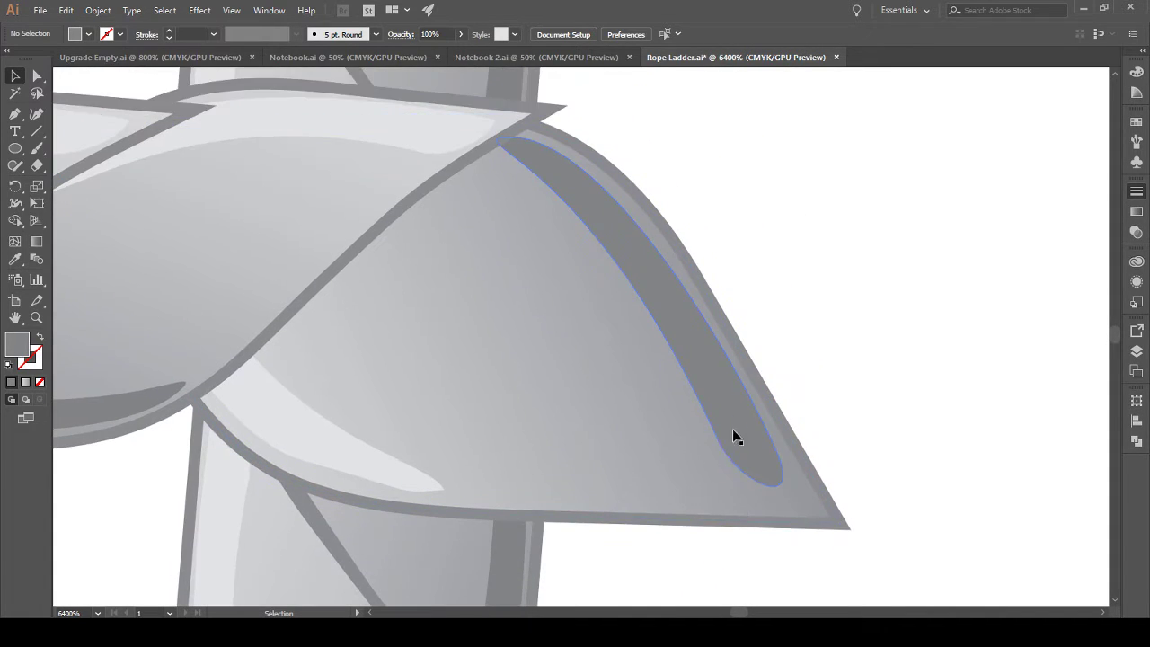
pyautogui.scroll(-2, 737, 423)
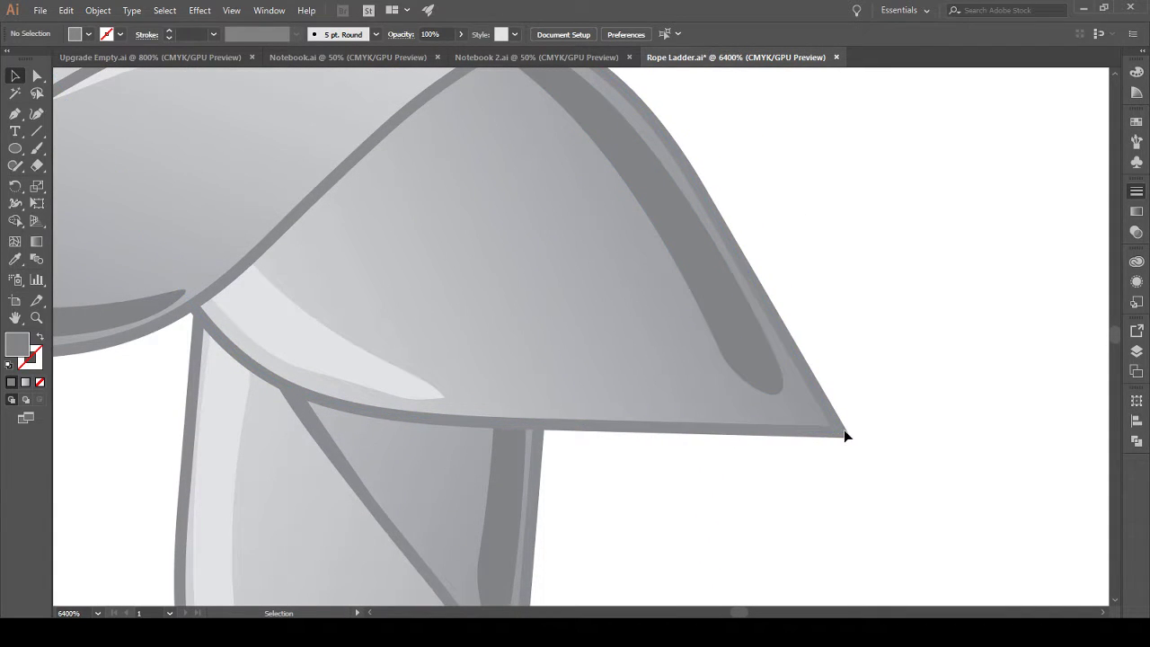
pyautogui.click(768, 386)
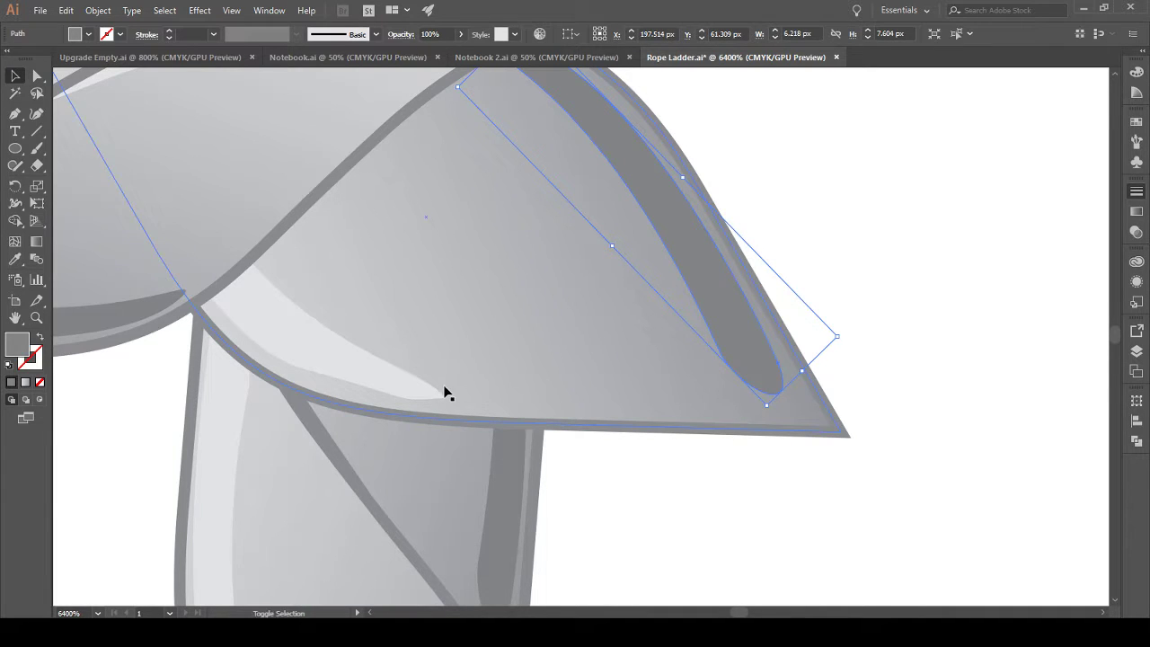
pyautogui.click(836, 434)
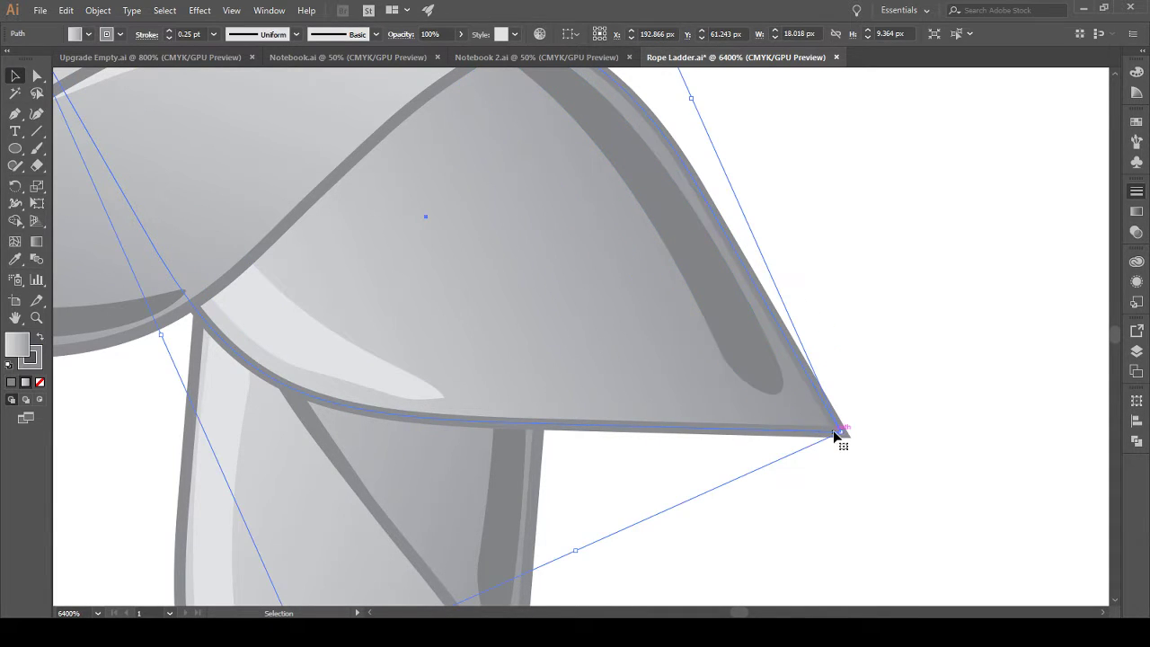
pyautogui.moveTo(834, 435); pyautogui.dragTo(601, 406)
pyautogui.hotkey('ctrl', 'z')
pyautogui.click(37, 76)
pyautogui.moveTo(842, 433); pyautogui.dragTo(658, 382)
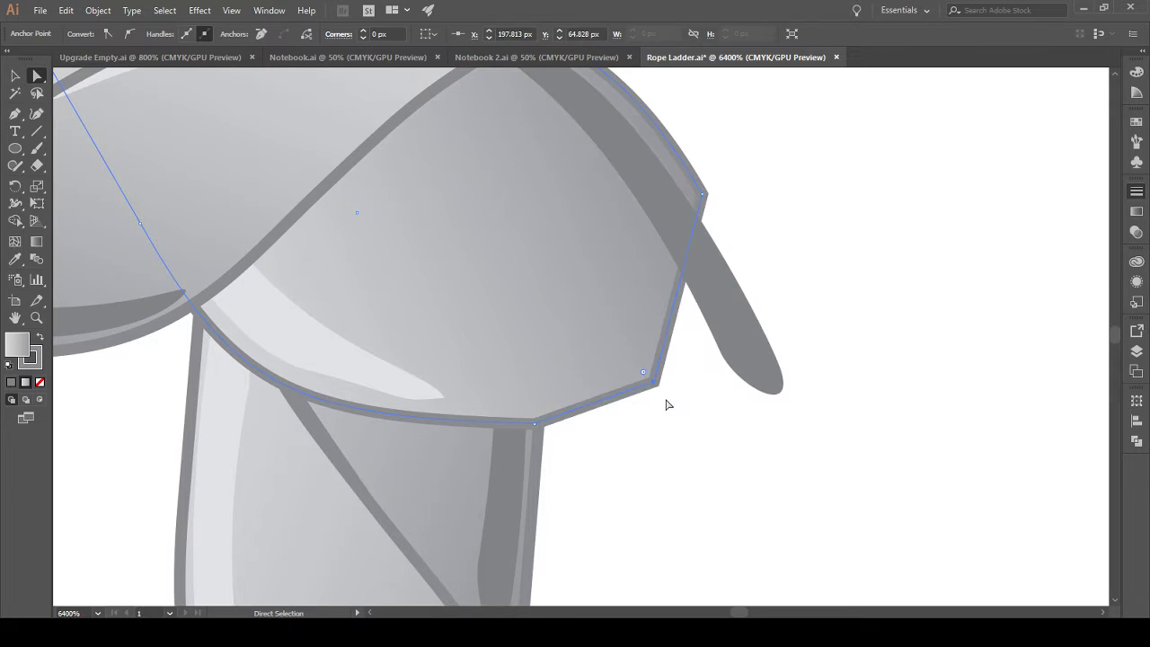
pyautogui.hotkey('ctrl', 'z')
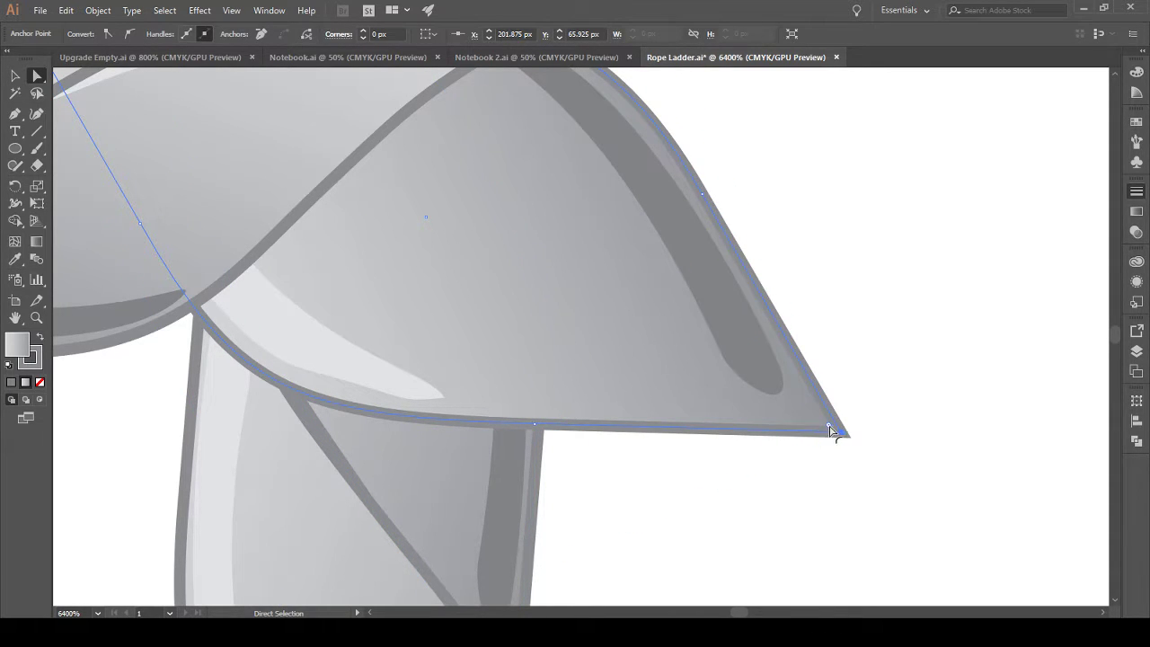
# Step: Pull the wrapping strand's lower tip and bottom-edge point inward onto the vertical rope, then adjust the bottom edge's curve handle
pyautogui.moveTo(825, 428); pyautogui.dragTo(573, 381)
pyautogui.click(539, 420)
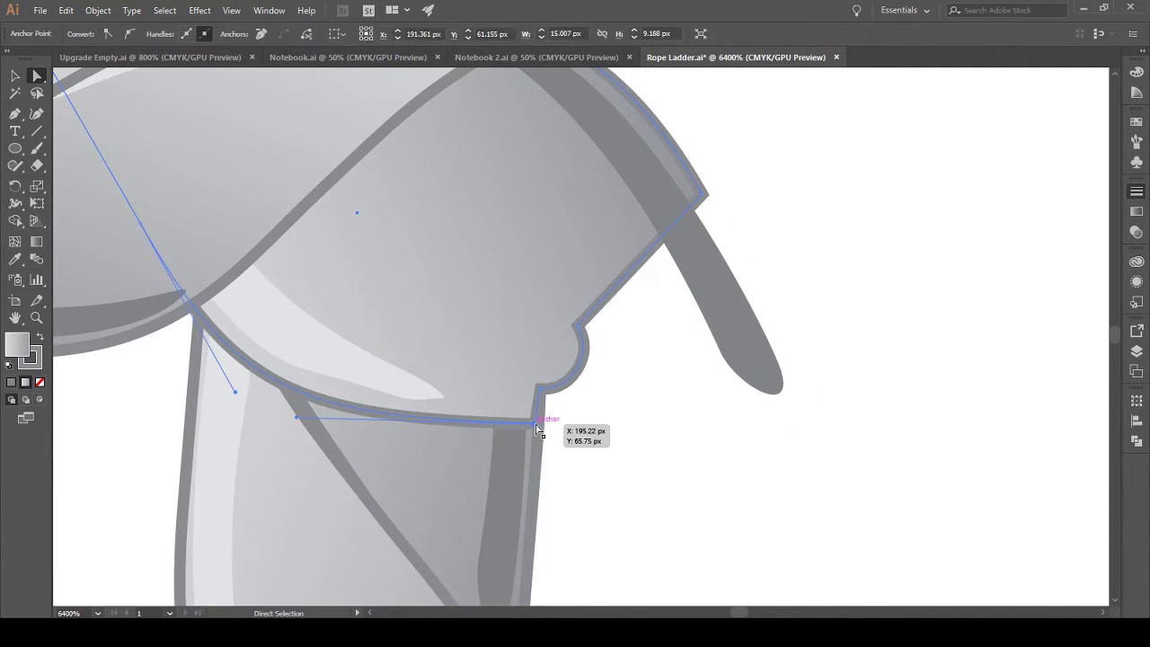
pyautogui.moveTo(543, 419); pyautogui.dragTo(442, 411)
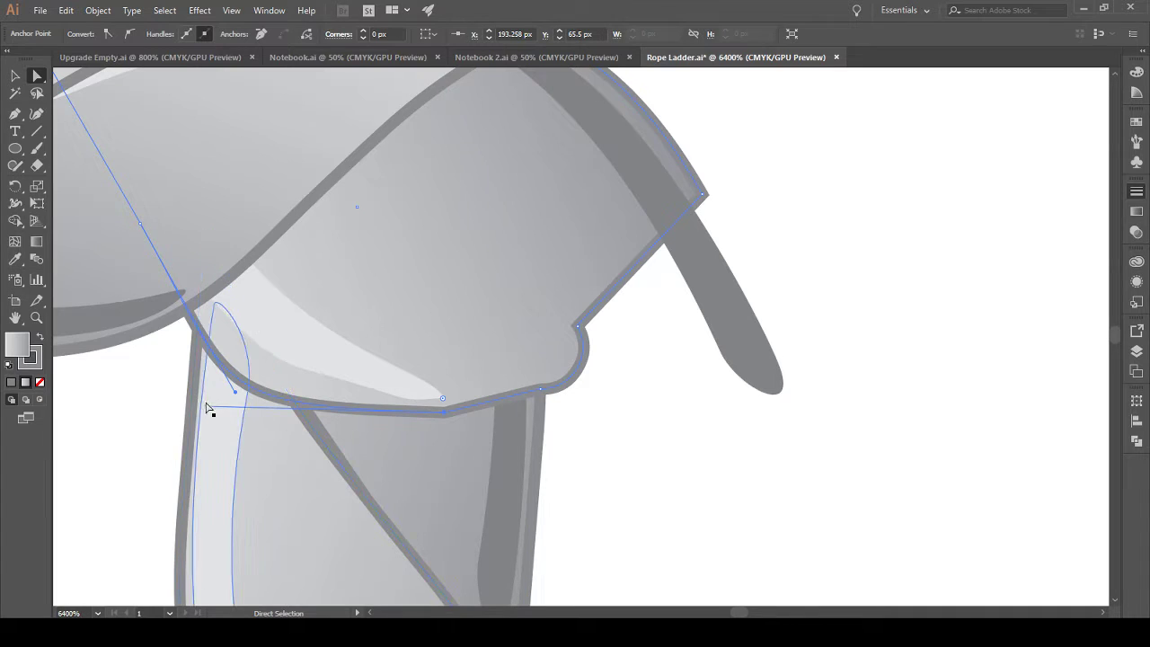
pyautogui.moveTo(212, 413); pyautogui.dragTo(233, 389)
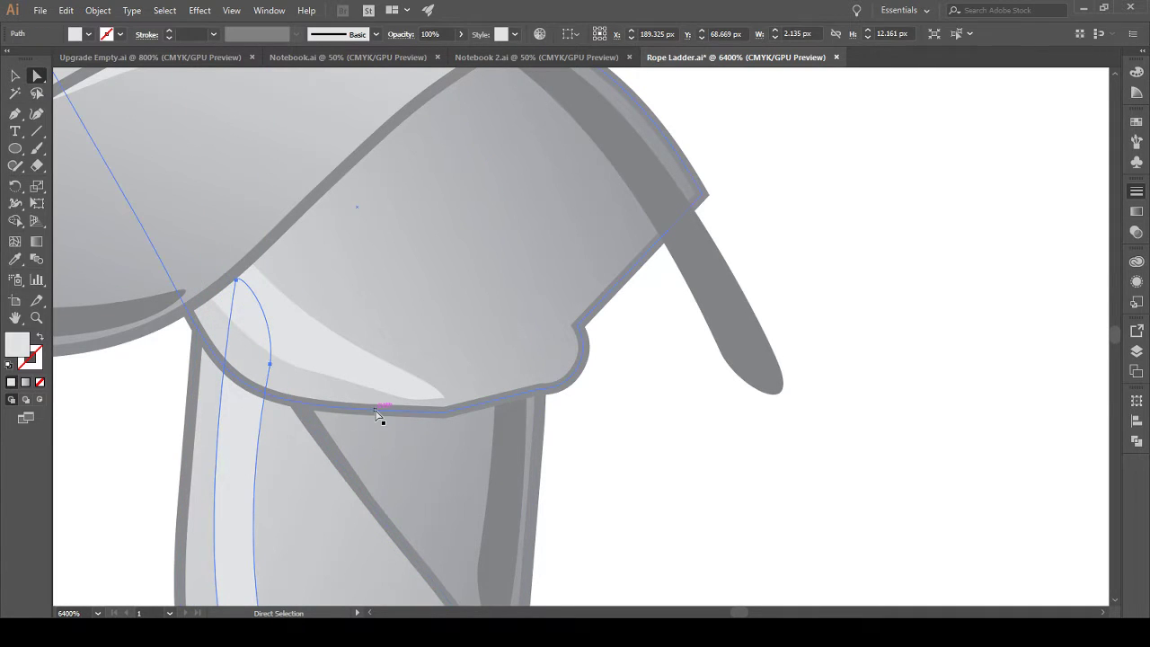
pyautogui.hotkey('ctrl', 'z')
pyautogui.click(444, 413)
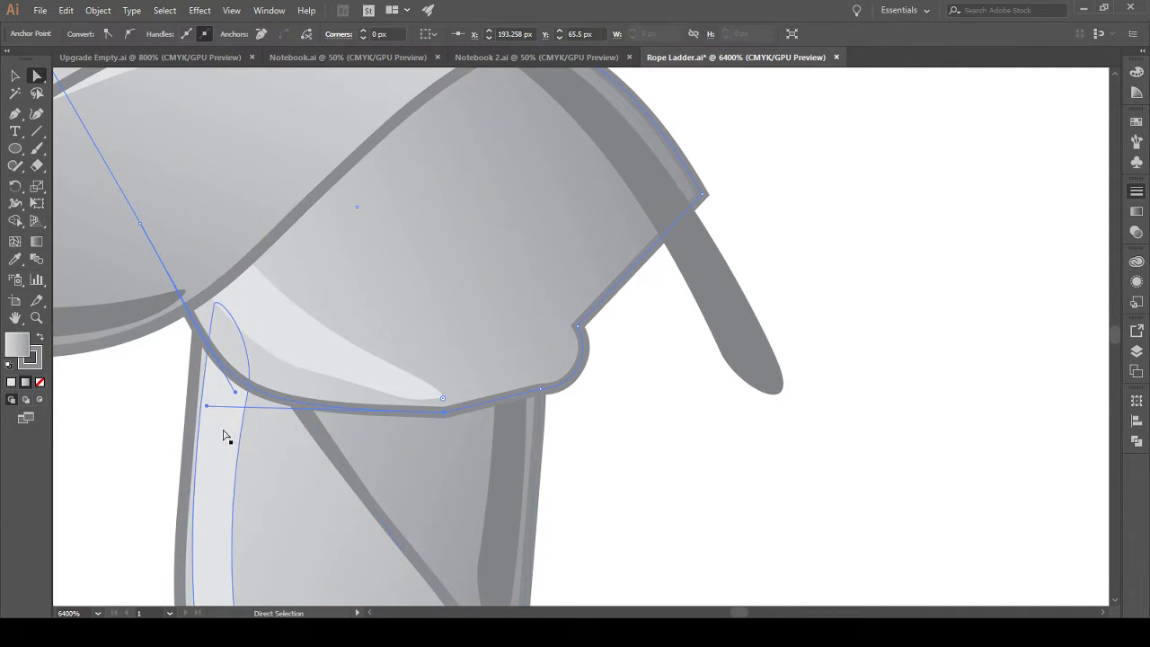
pyautogui.moveTo(207, 408); pyautogui.dragTo(205, 385)
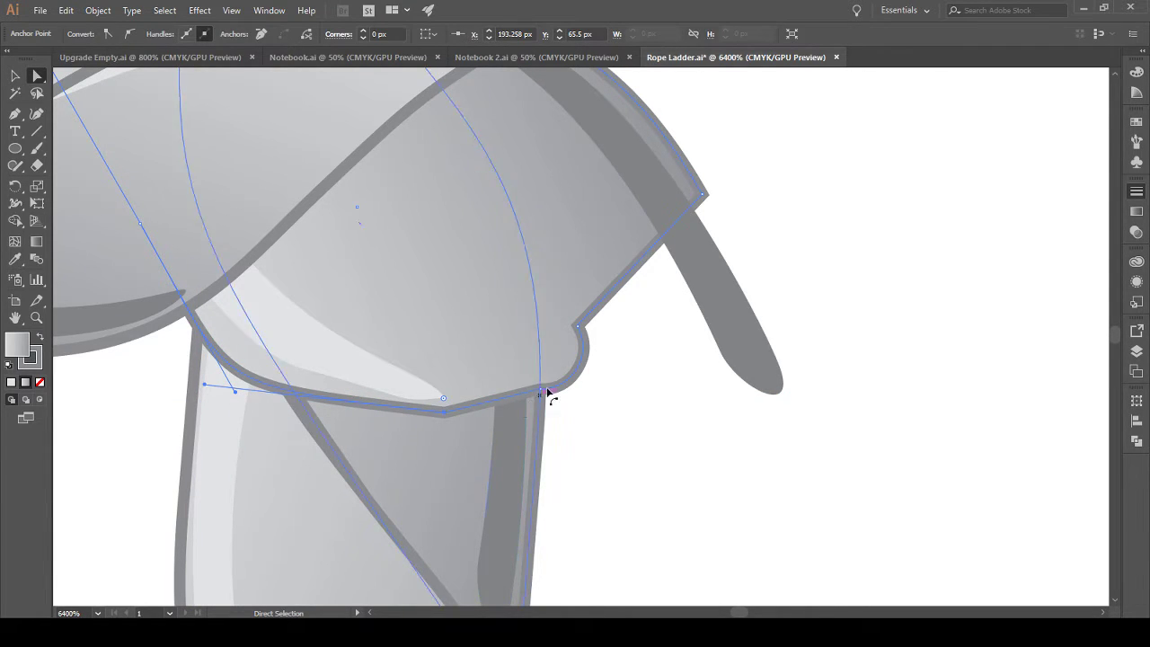
# Step: Move the wrapping strand's outer side point to the rung's pointed upper end and adjust the handle of its top edge
pyautogui.scroll(3, 558, 301)
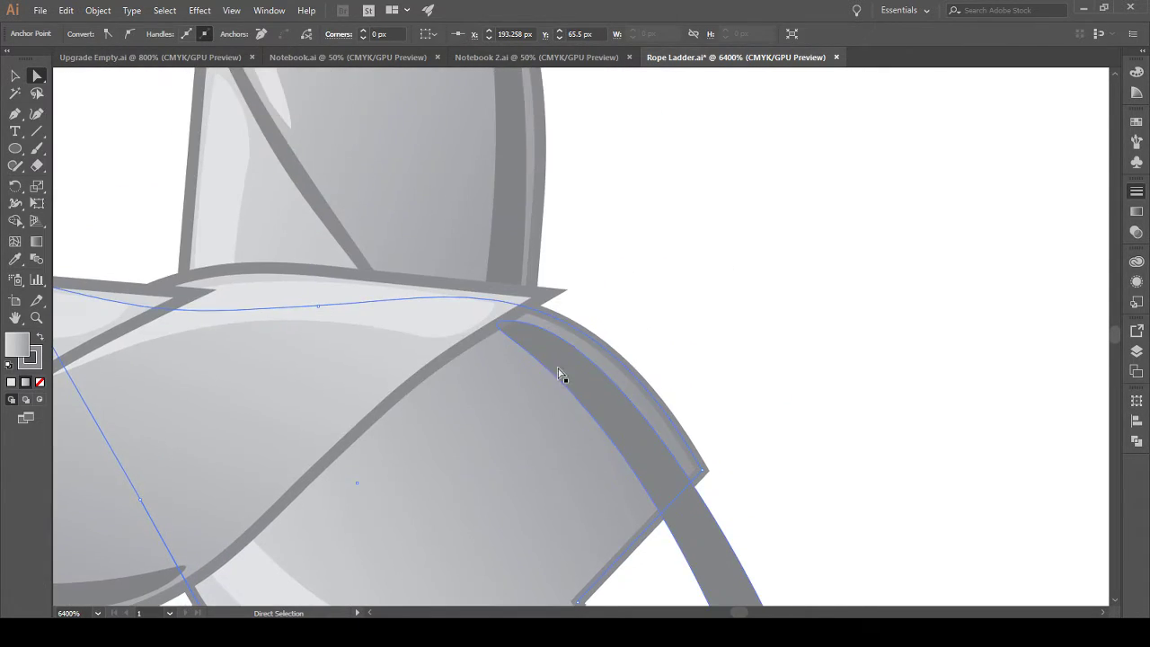
pyautogui.scroll(-2, 573, 373)
pyautogui.moveTo(704, 287); pyautogui.dragTo(538, 234)
pyautogui.scroll(3, 491, 244)
pyautogui.moveTo(428, 247); pyautogui.dragTo(503, 314)
pyautogui.moveTo(554, 461); pyautogui.dragTo(550, 341)
pyautogui.moveTo(495, 239); pyautogui.dragTo(440, 317)
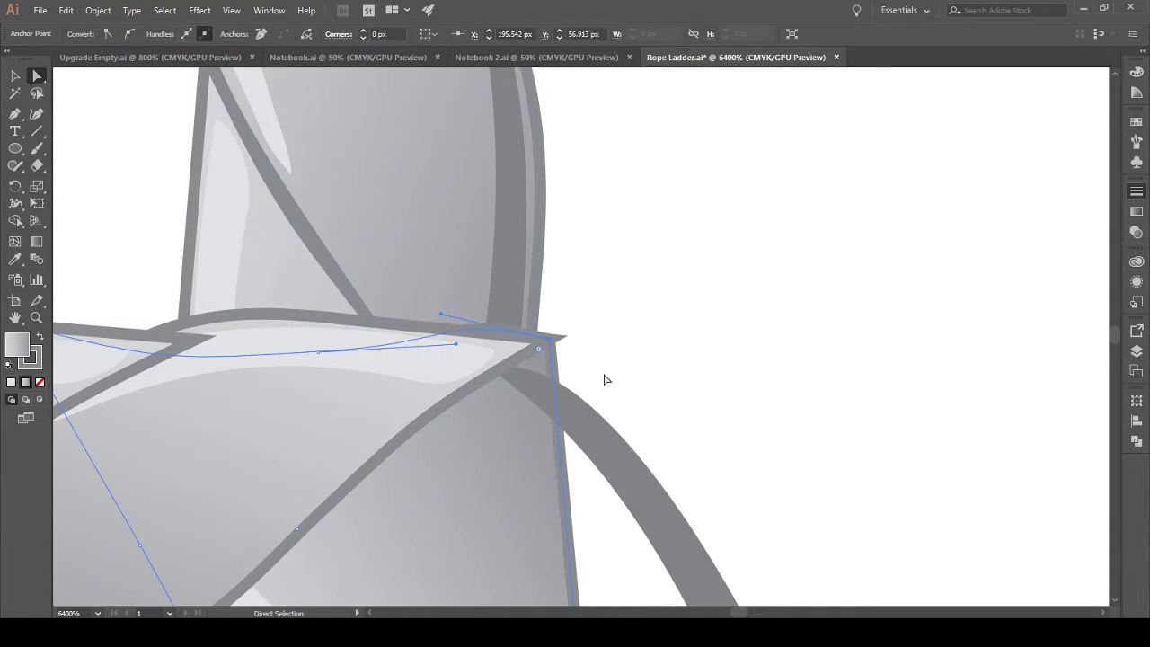
pyautogui.scroll(-4, 609, 383)
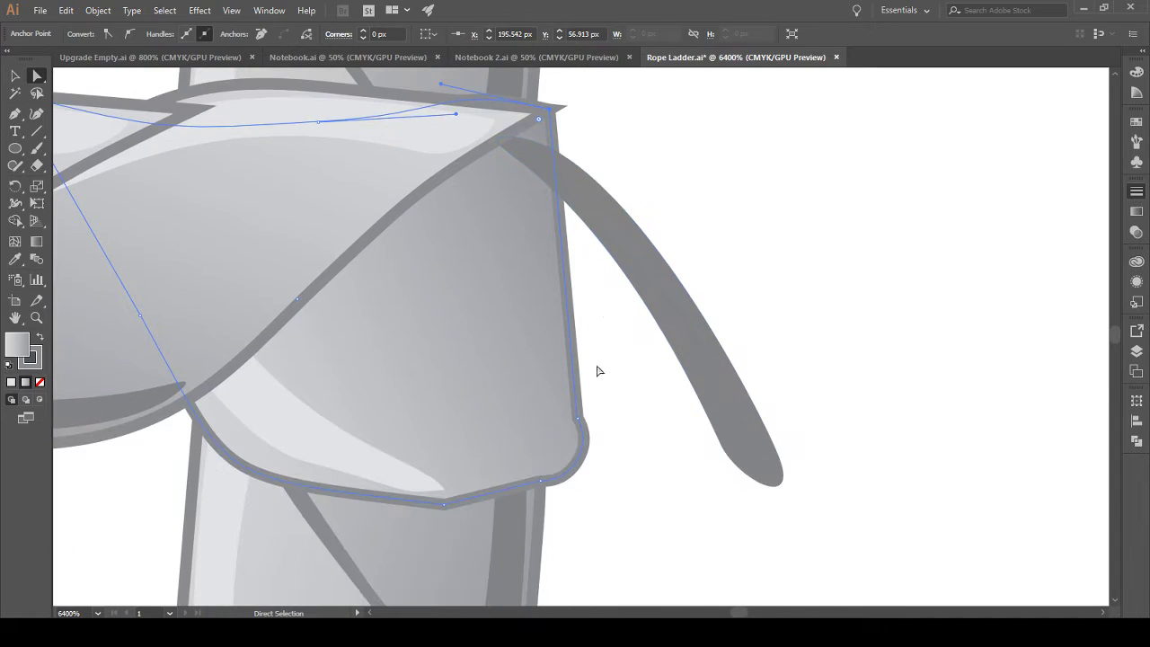
# Step: Delete the two leftover anchor points around the rounded bump at the wrapping strand's lower outer corner
pyautogui.click(578, 420)
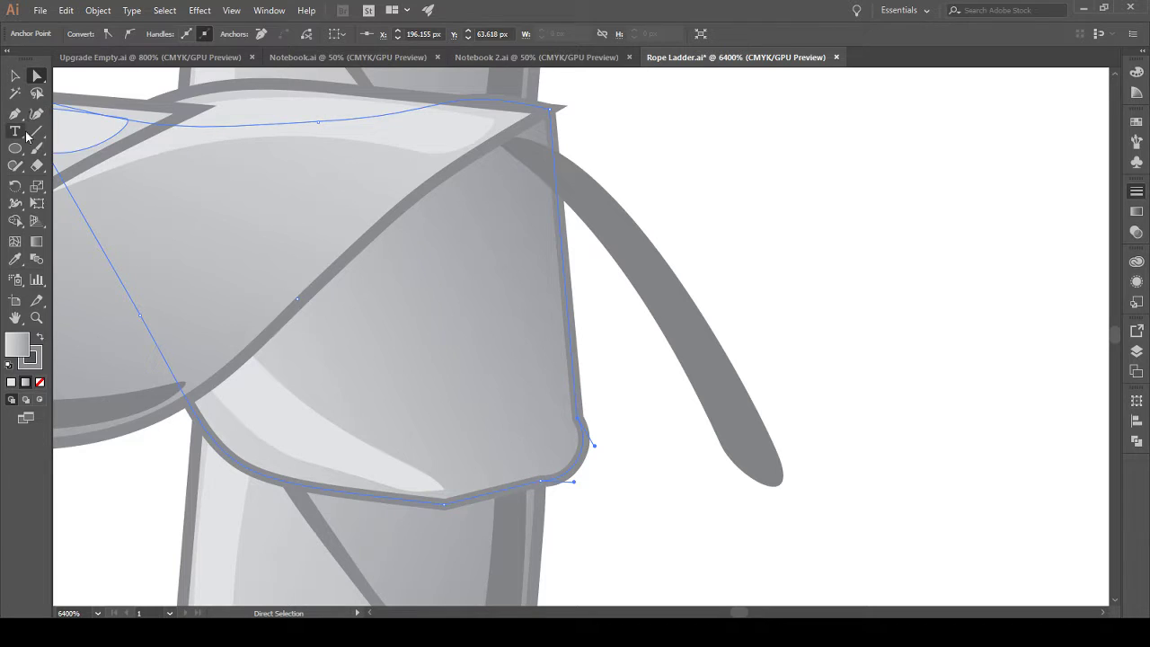
pyautogui.click(539, 483)
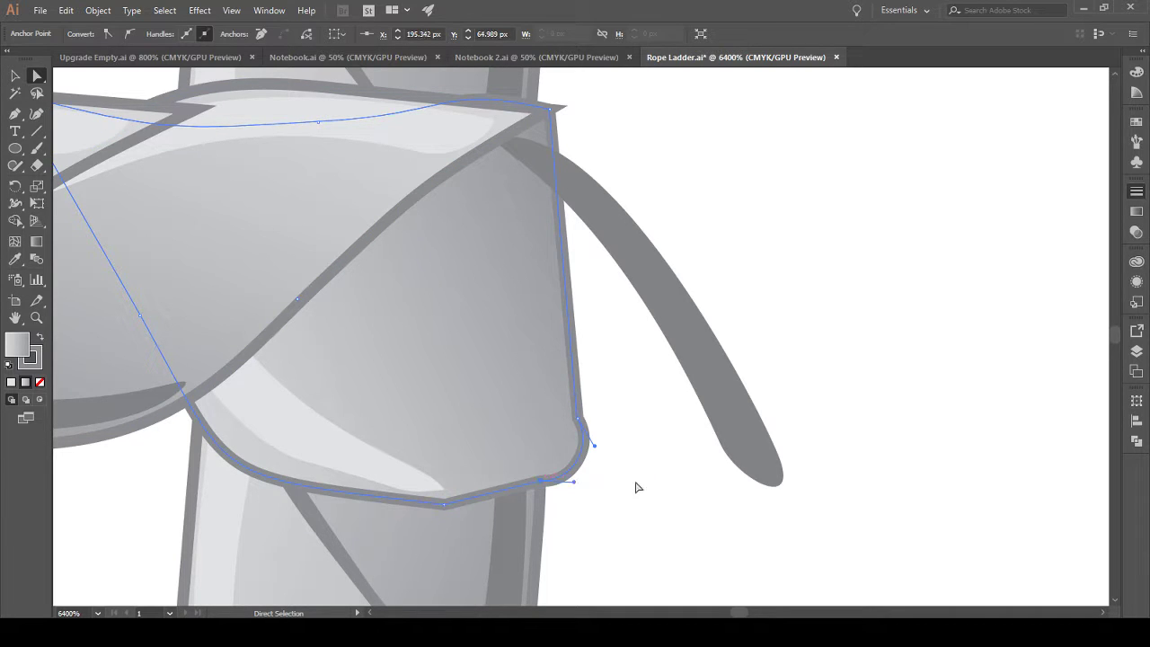
pyautogui.press('Delete')
pyautogui.click(580, 420)
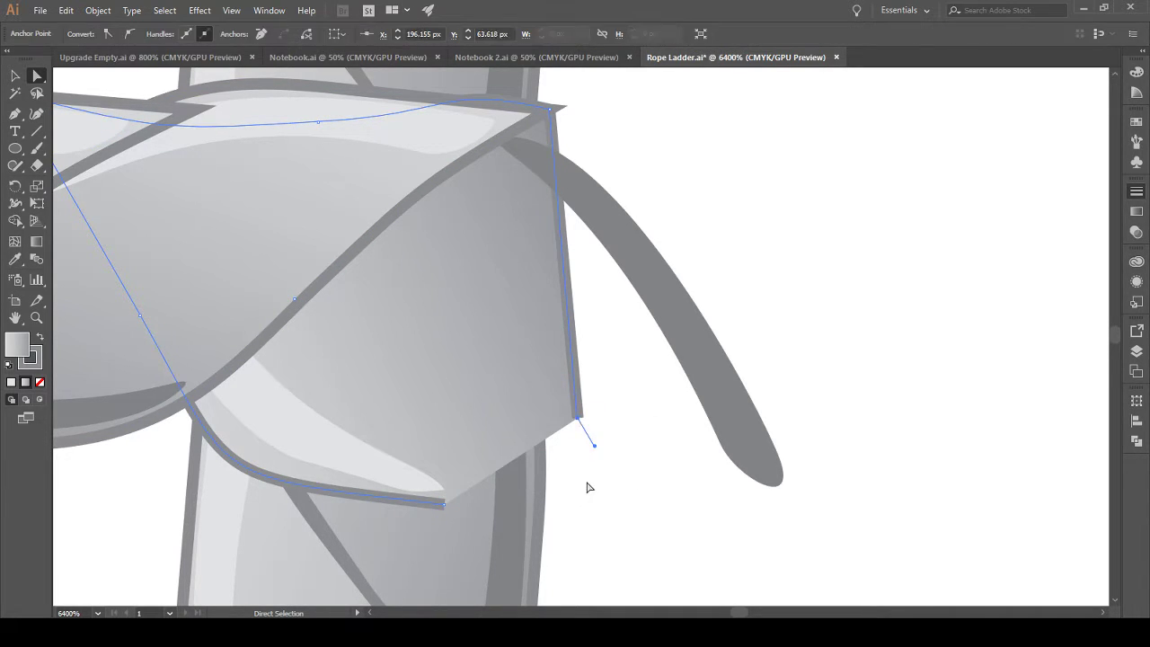
pyautogui.press('Delete')
# Step: Redraw the wrapping strand's missing outer side with the Pen tool as an outward-bulging curve from its lower tip to its upper corner
pyautogui.click(444, 504)
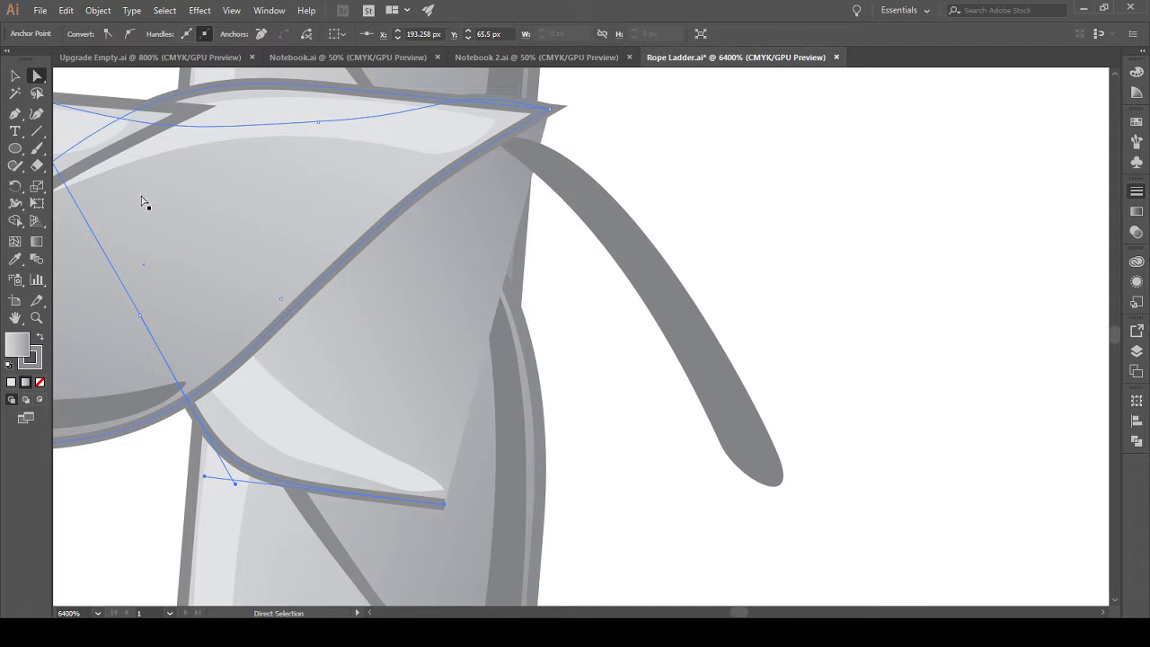
pyautogui.click(14, 114)
pyautogui.click(445, 505)
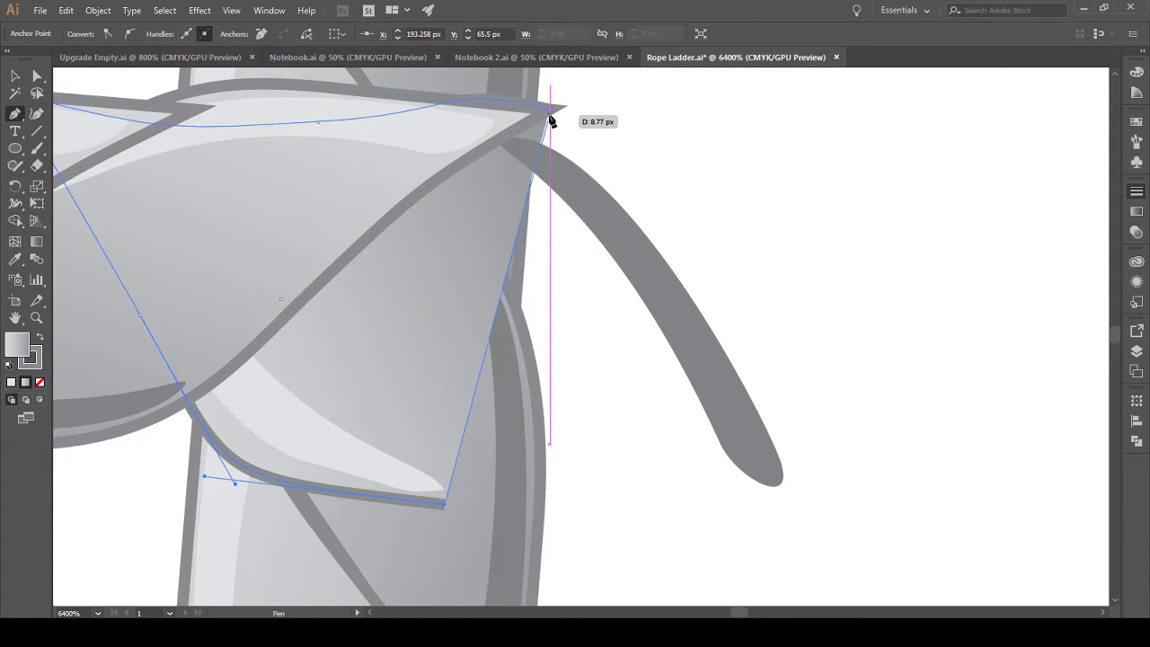
pyautogui.moveTo(551, 113); pyautogui.dragTo(611, 114)
pyautogui.scroll(5, 439, 162)
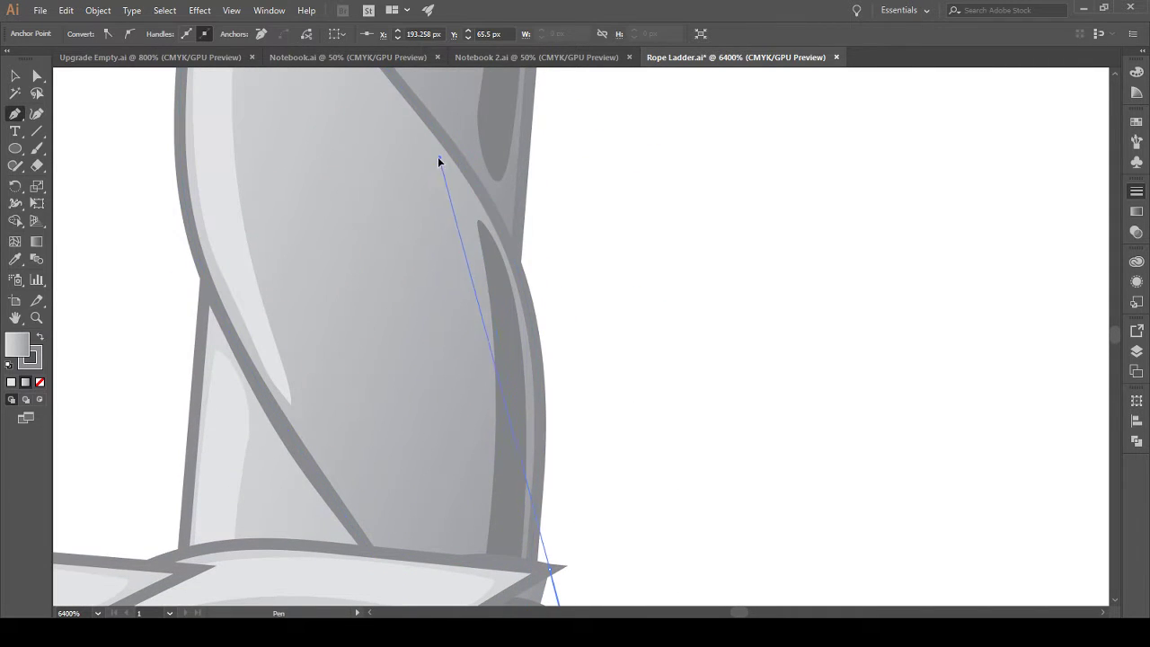
pyautogui.scroll(-4, 403, 210)
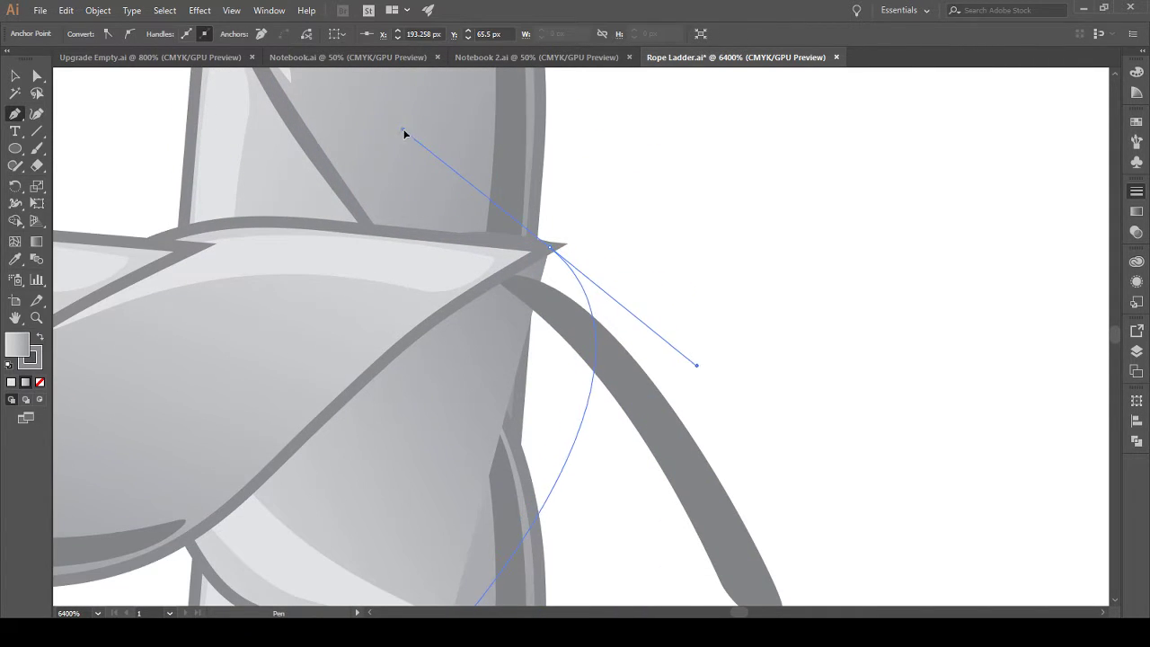
pyautogui.scroll(-2, 419, 144)
pyautogui.scroll(1, 396, 90)
pyautogui.scroll(2, 384, 117)
pyautogui.moveTo(398, 336); pyautogui.dragTo(398, 337)
pyautogui.scroll(-2, 392, 396)
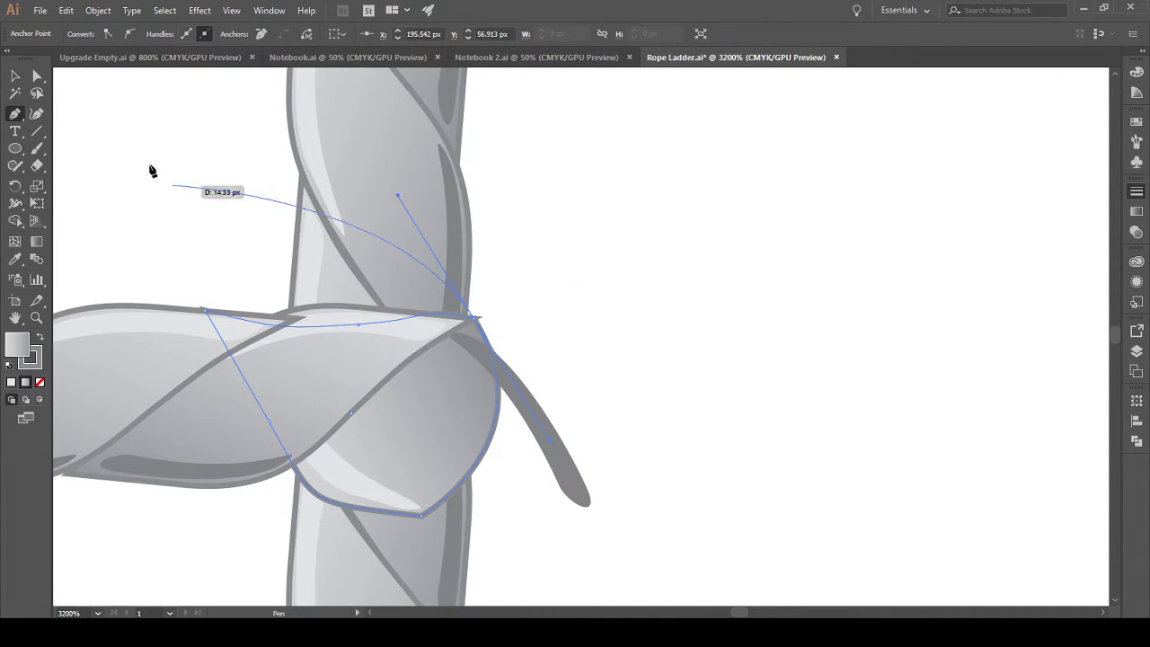
# Step: Move the wrapping strand's lower tip outward onto the right edge of the vertical rope
pyautogui.press('a')
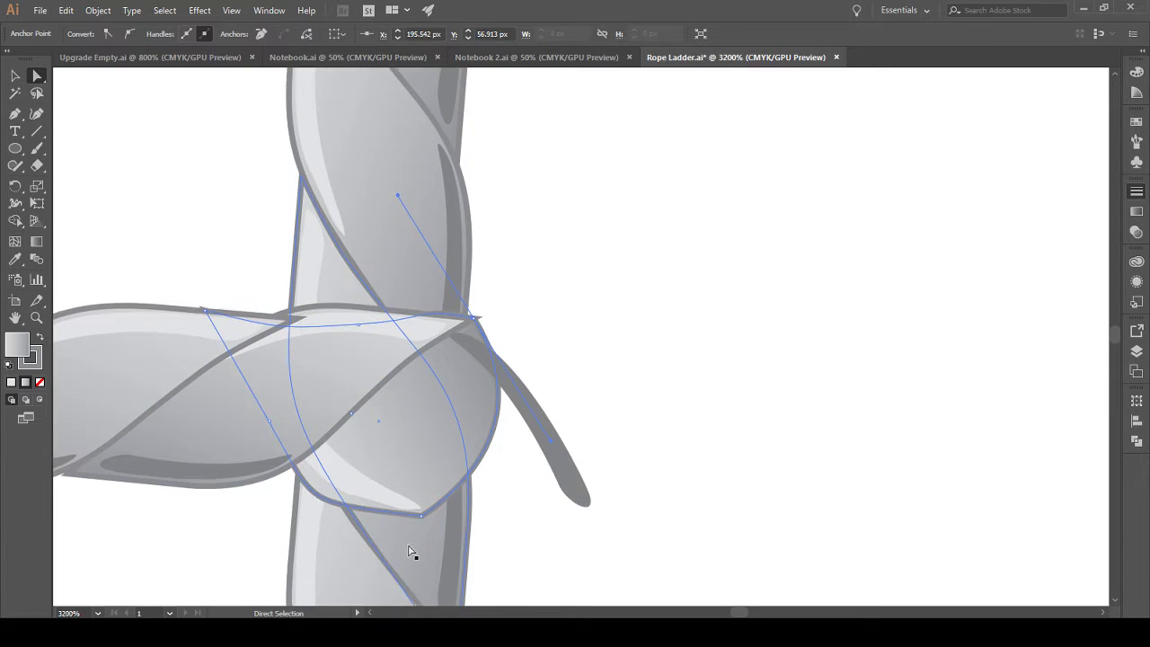
pyautogui.scroll(-1, 404, 544)
pyautogui.scroll(3, 398, 531)
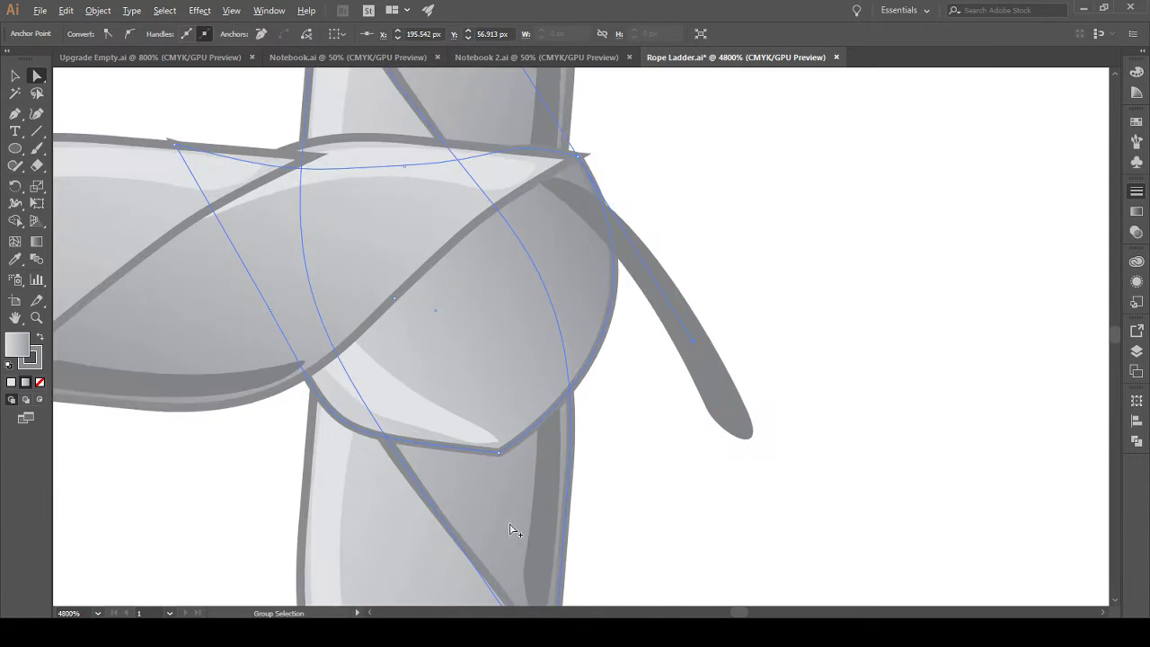
pyautogui.scroll(1, 510, 531)
pyautogui.moveTo(480, 411); pyautogui.dragTo(575, 429)
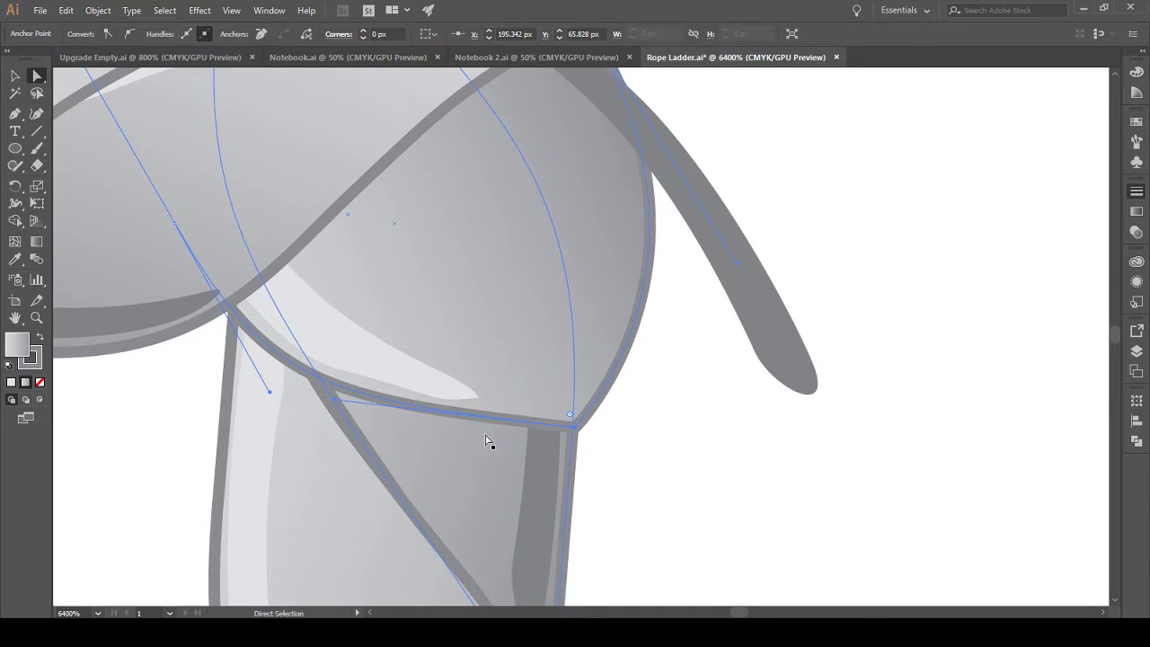
# Step: Adjust the curve handles on the wrapping strand's hidden inner side so its lower edge tucks smoothly beneath the rung's end strand
pyautogui.scroll(3, 530, 390)
pyautogui.hscroll(2, 589, 407)
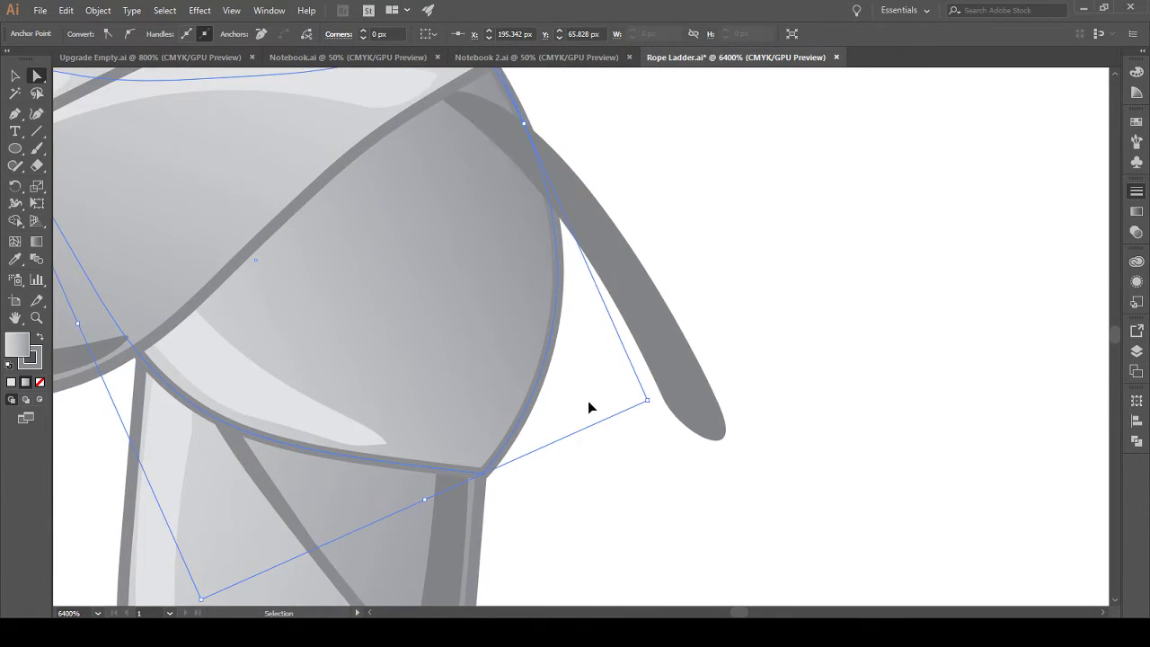
pyautogui.scroll(-6, 584, 404)
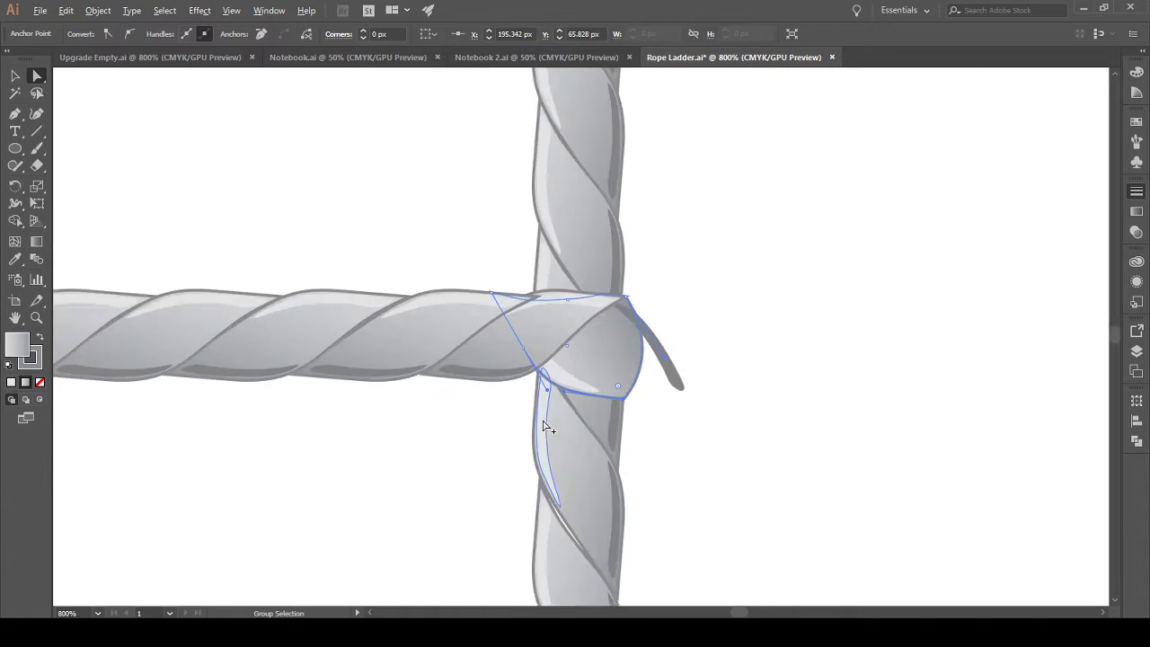
pyautogui.scroll(5, 548, 428)
pyautogui.moveTo(544, 360); pyautogui.dragTo(493, 374)
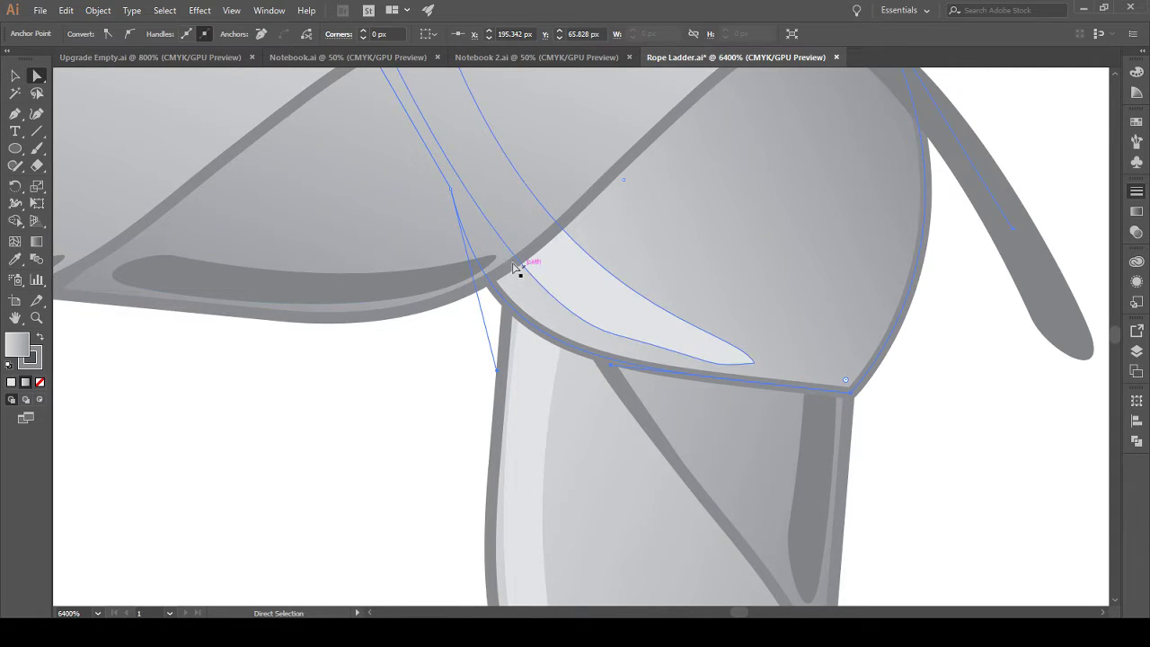
pyautogui.scroll(3, 485, 263)
pyautogui.click(341, 183)
pyautogui.moveTo(323, 150); pyautogui.dragTo(345, 194)
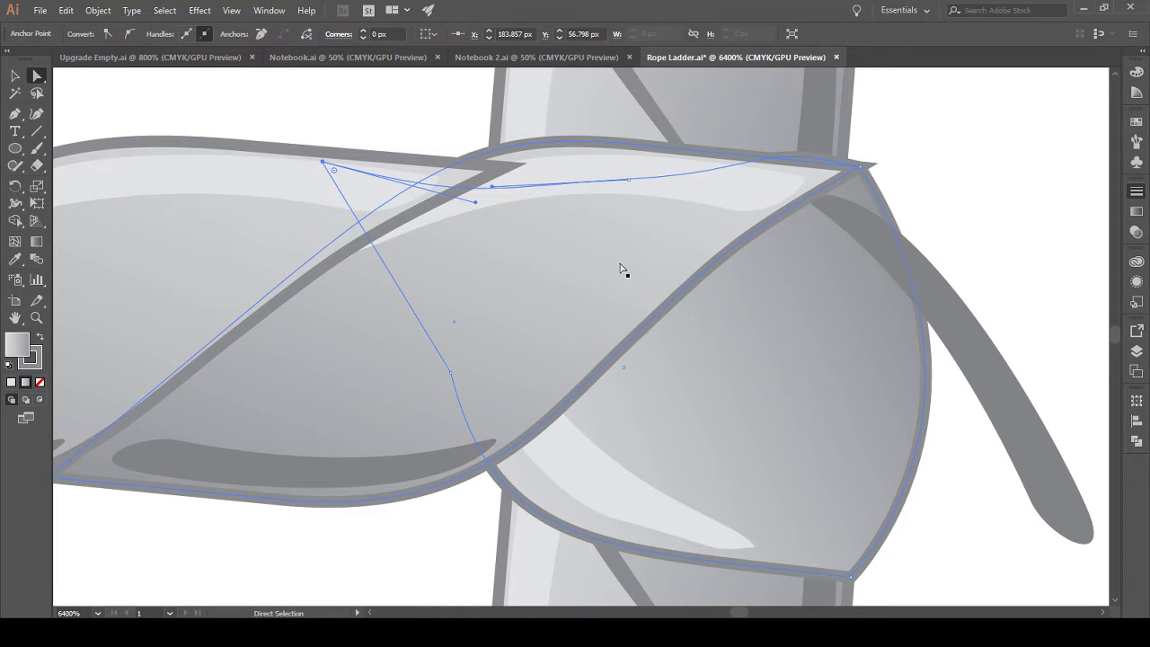
# Step: Try to flatten the wrapping strand's top edge along the rung and reposition its upper outer corner, then undo these edits
pyautogui.click(495, 188)
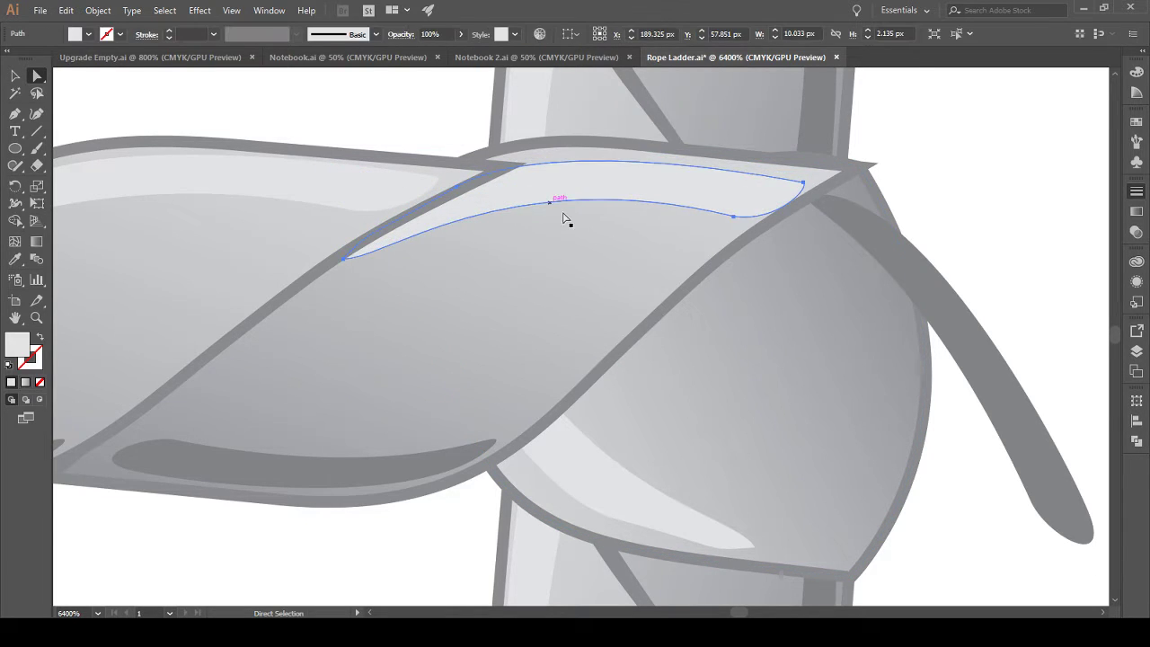
pyautogui.click(868, 192)
pyautogui.click(863, 169)
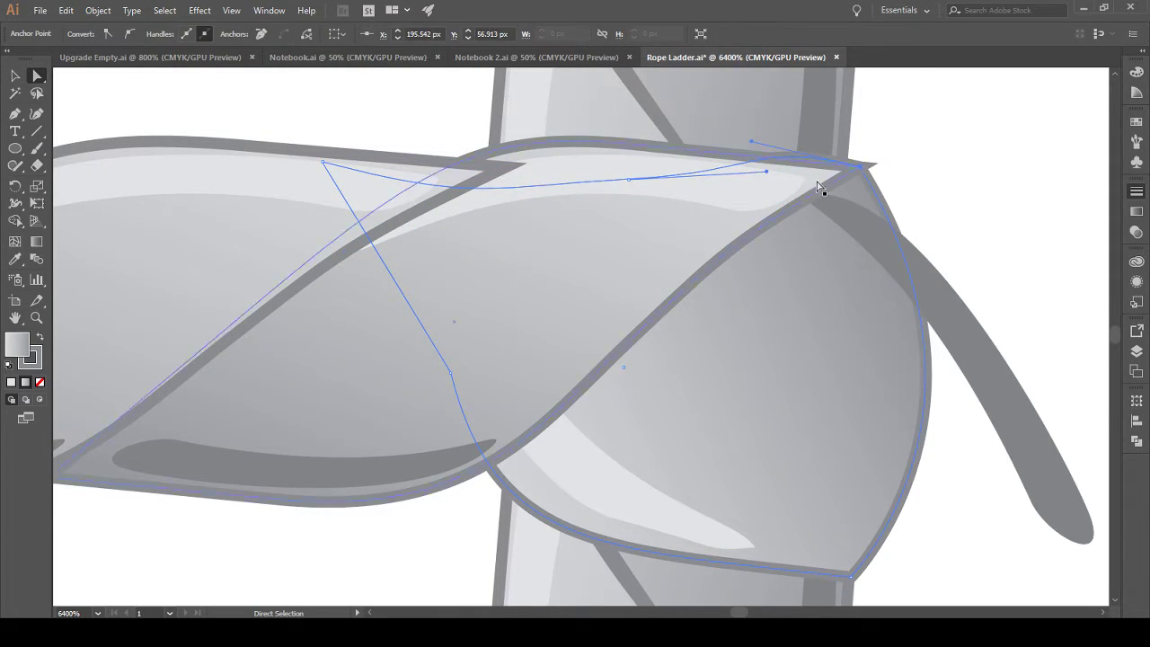
pyautogui.moveTo(744, 153); pyautogui.dragTo(747, 153)
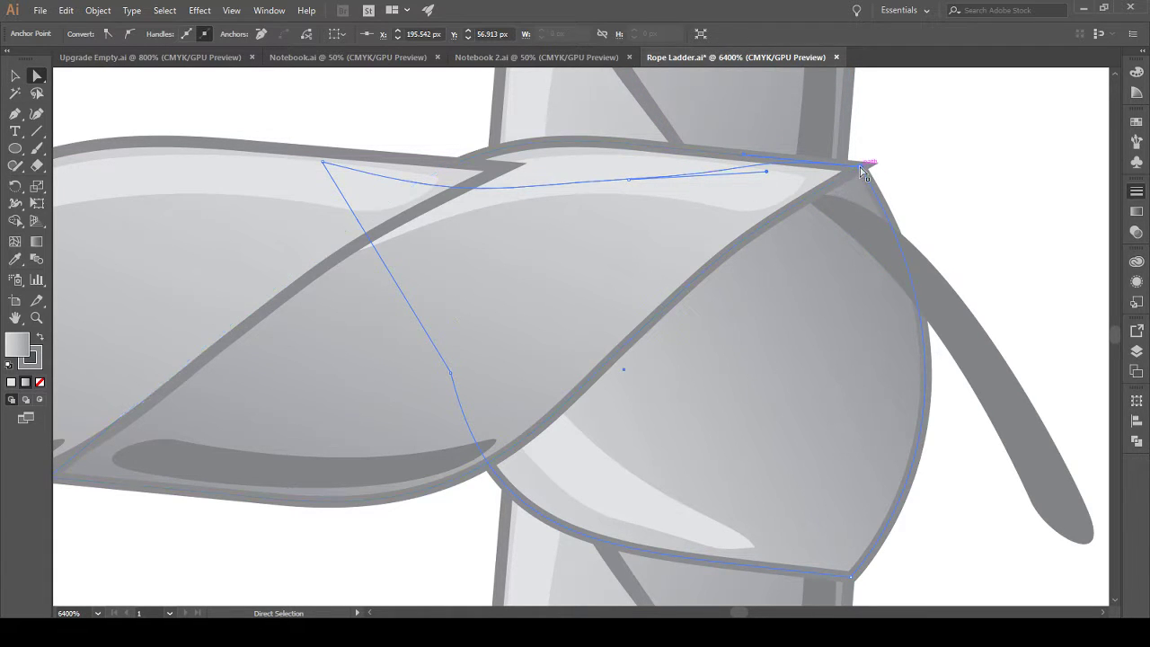
pyautogui.moveTo(861, 176); pyautogui.dragTo(798, 132)
pyautogui.hotkey('ctrl', 'z')
pyautogui.hotkey('ctrl', 'z')
pyautogui.keyDown('ctrl'); pyautogui.click(897, 164); pyautogui.keyUp('ctrl')
pyautogui.hotkey('ctrl', 'z')
# Step: Pull the wrapping strand's top-edge endpoint slightly outward from its upper corner and bridge the resulting gap in the outline with the Pen tool
pyautogui.scroll(4, 855, 189)
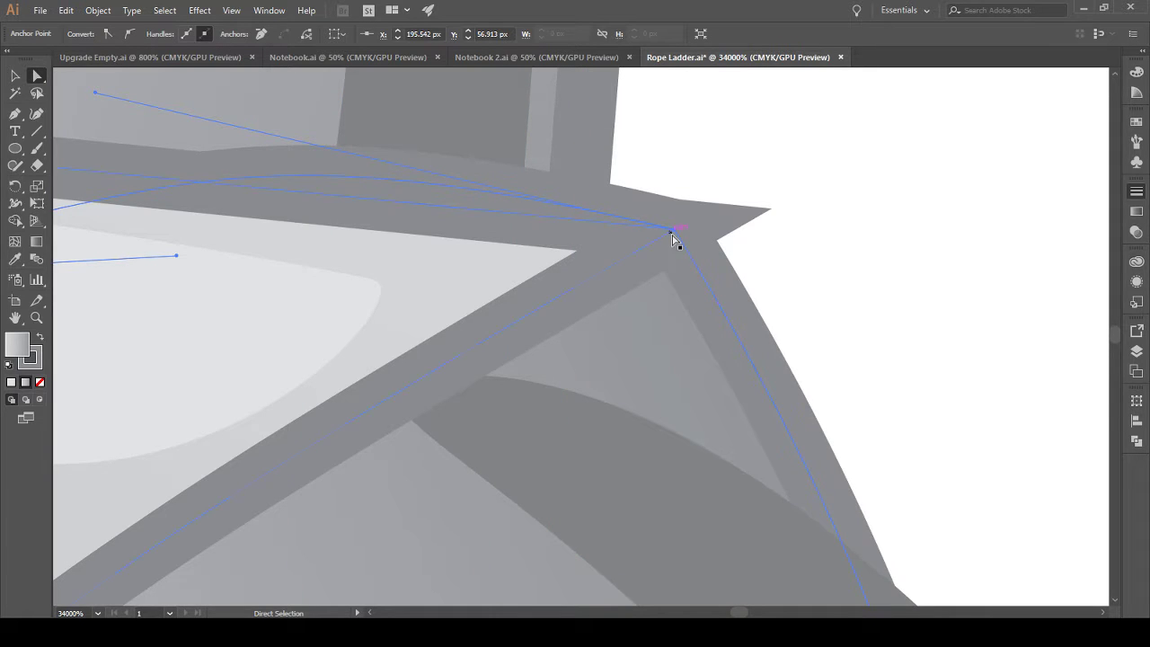
pyautogui.moveTo(676, 236); pyautogui.dragTo(711, 206)
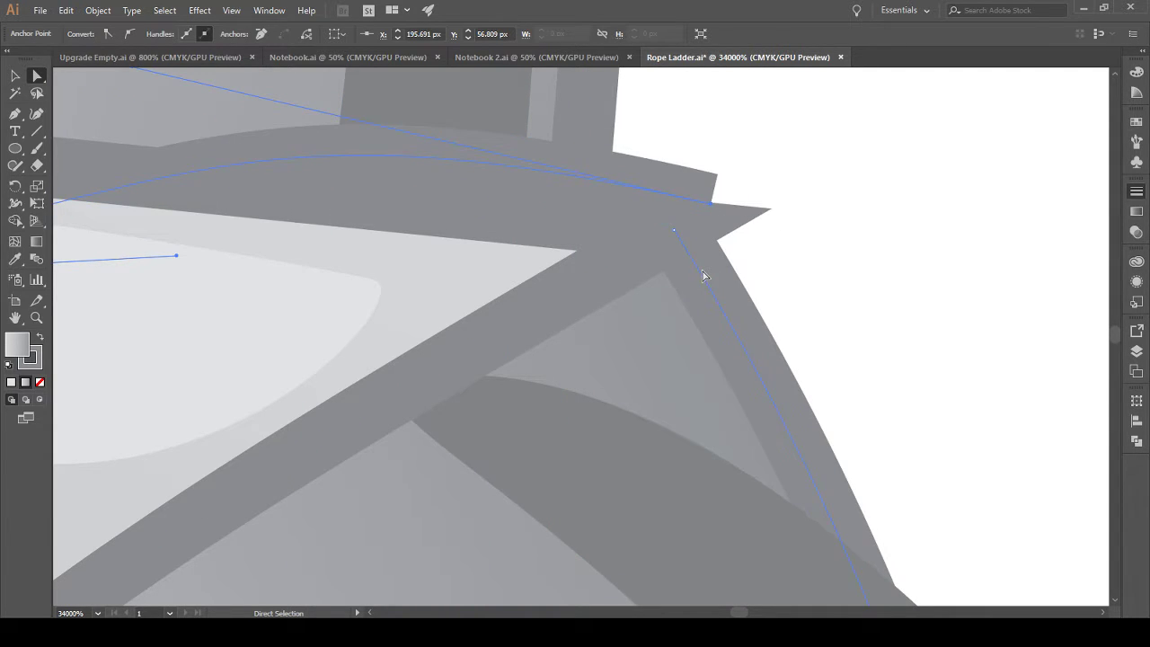
pyautogui.click(700, 274)
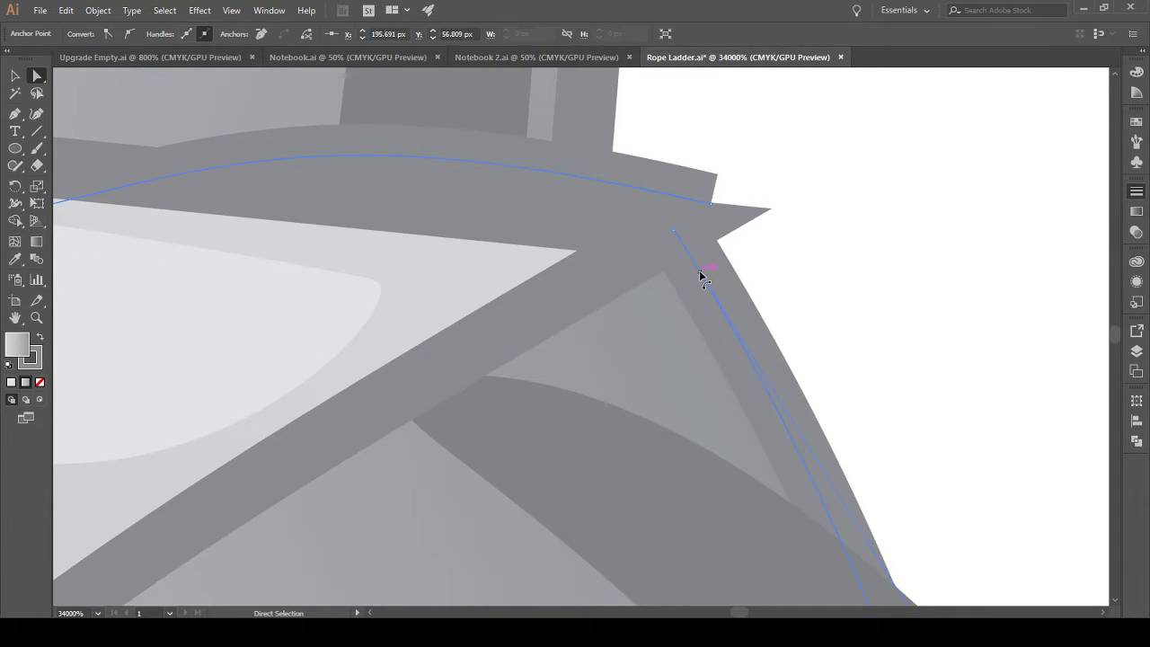
pyautogui.click(15, 114)
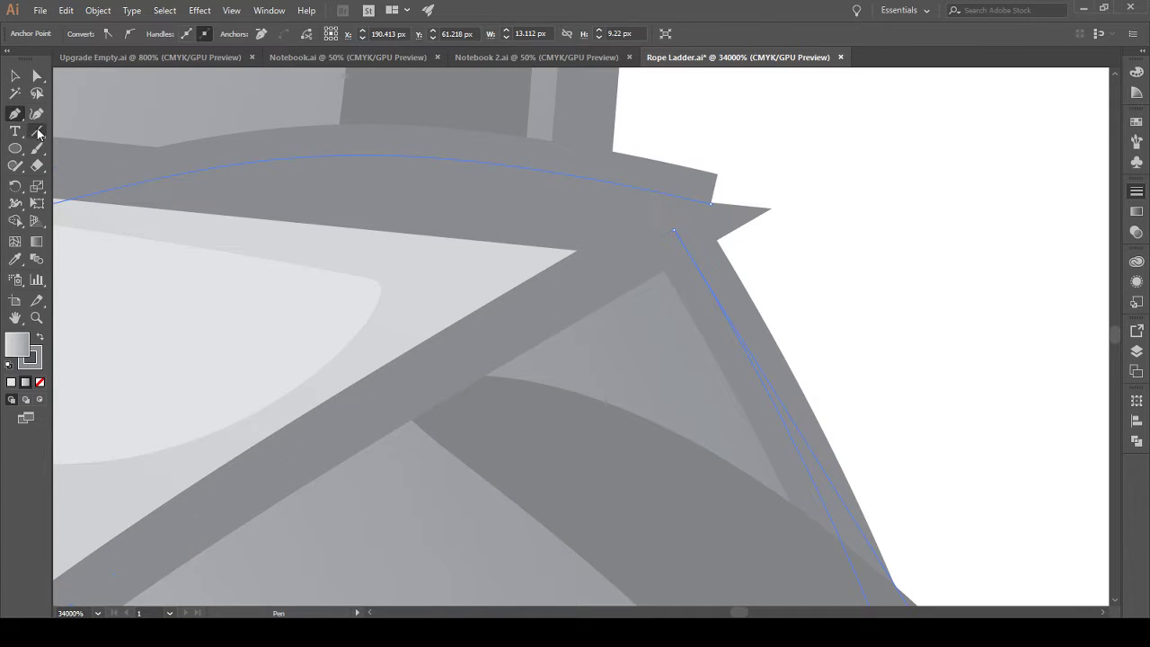
pyautogui.keyDown('ctrl'); pyautogui.click(681, 233); pyautogui.keyUp('ctrl')
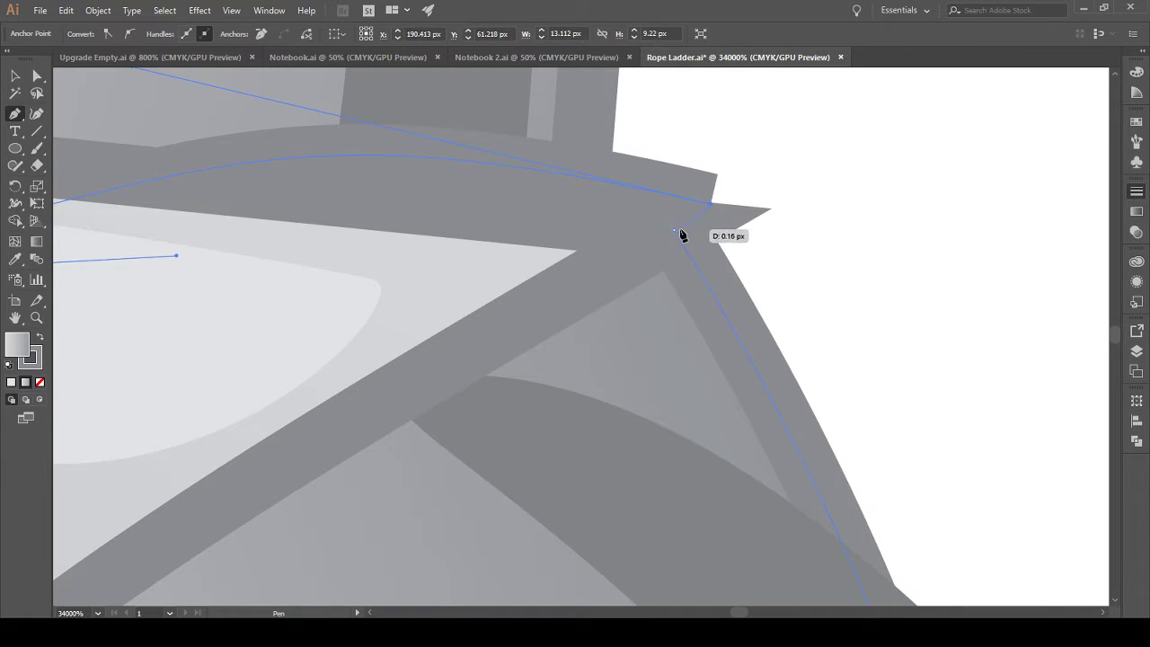
pyautogui.moveTo(678, 236); pyautogui.dragTo(16, 78)
pyautogui.click(15, 77)
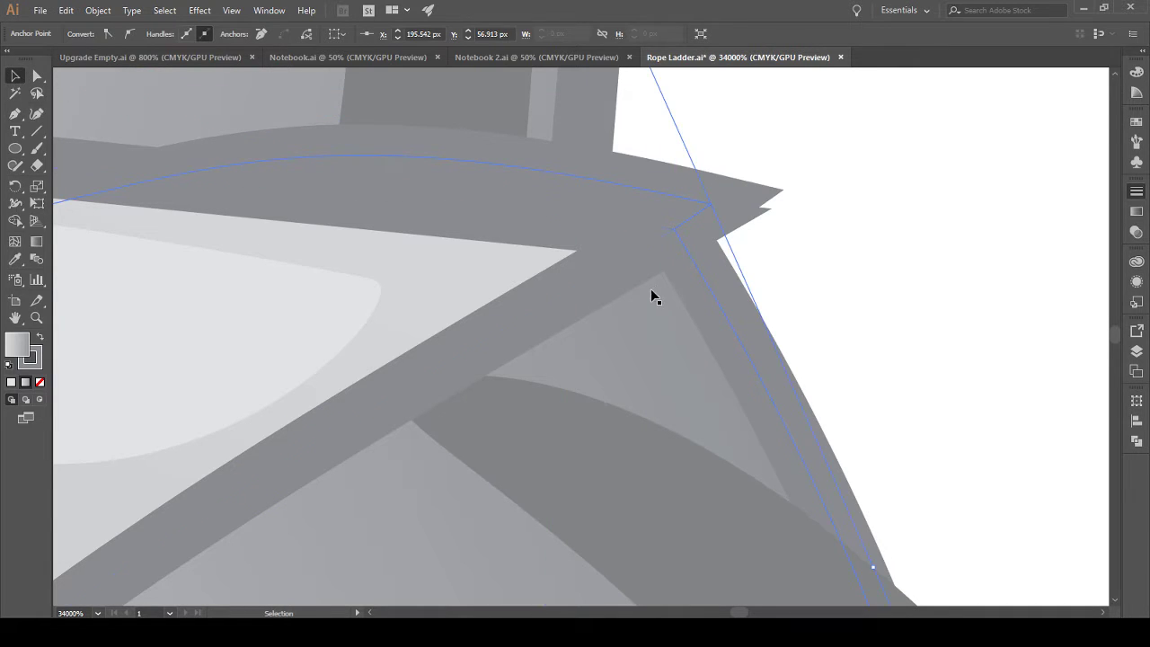
# Step: Try to shift the whole wrapping strand slightly outward and down from the rung's end, then undo the move
pyautogui.click(675, 232)
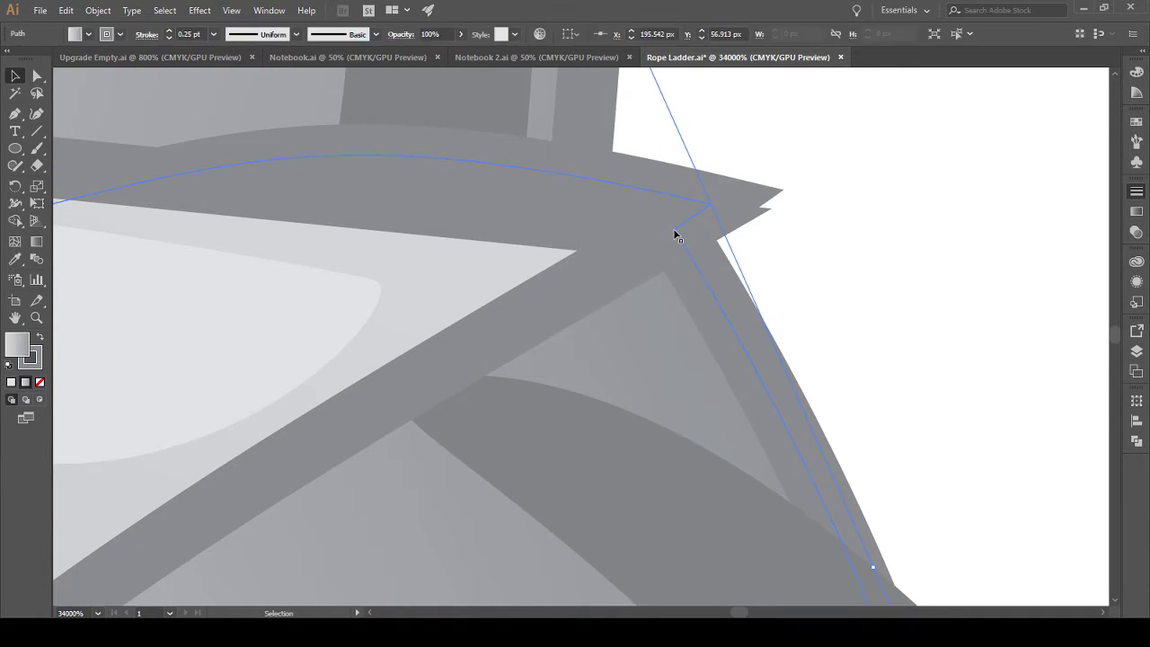
pyautogui.moveTo(677, 235); pyautogui.dragTo(719, 311)
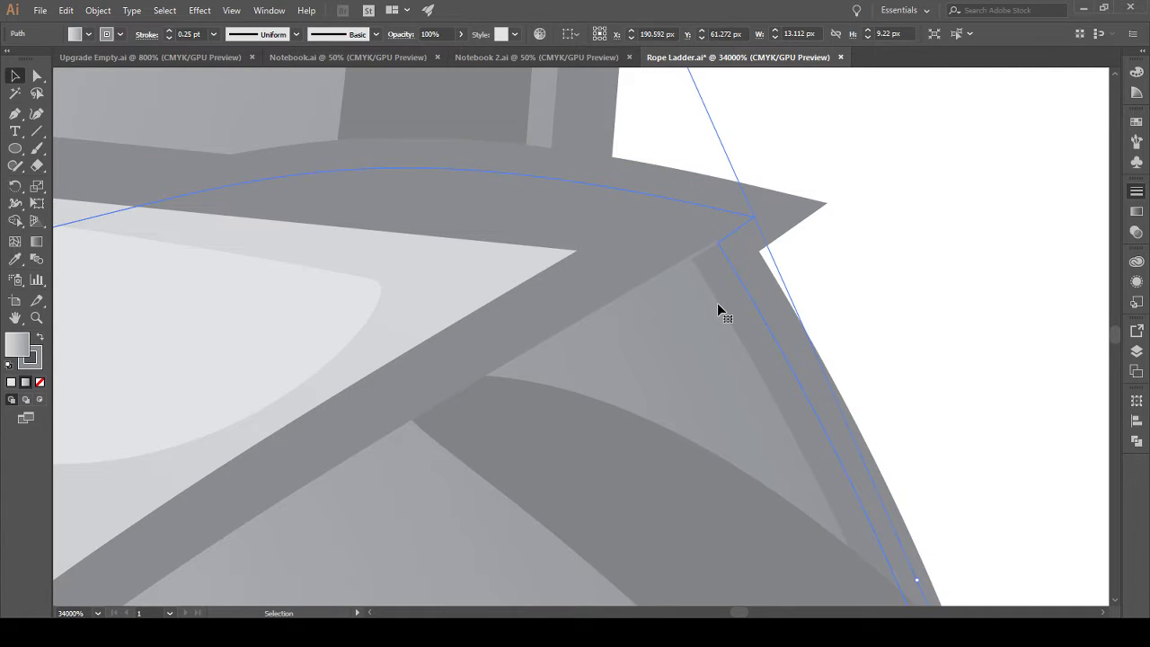
pyautogui.hotkey('ctrl', 'z')
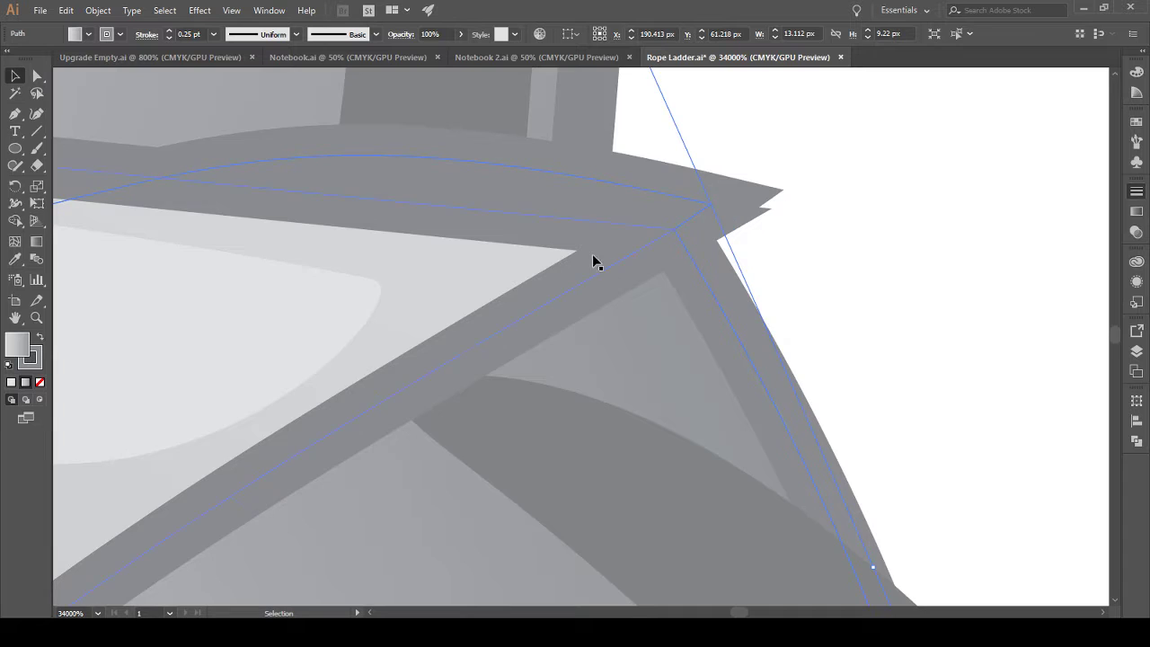
# Step: Delete the wrapping strand's outer edge segment running down from its upper outer corner, using Direct Selection
pyautogui.scroll(-3, 573, 261)
pyautogui.scroll(-5, 573, 265)
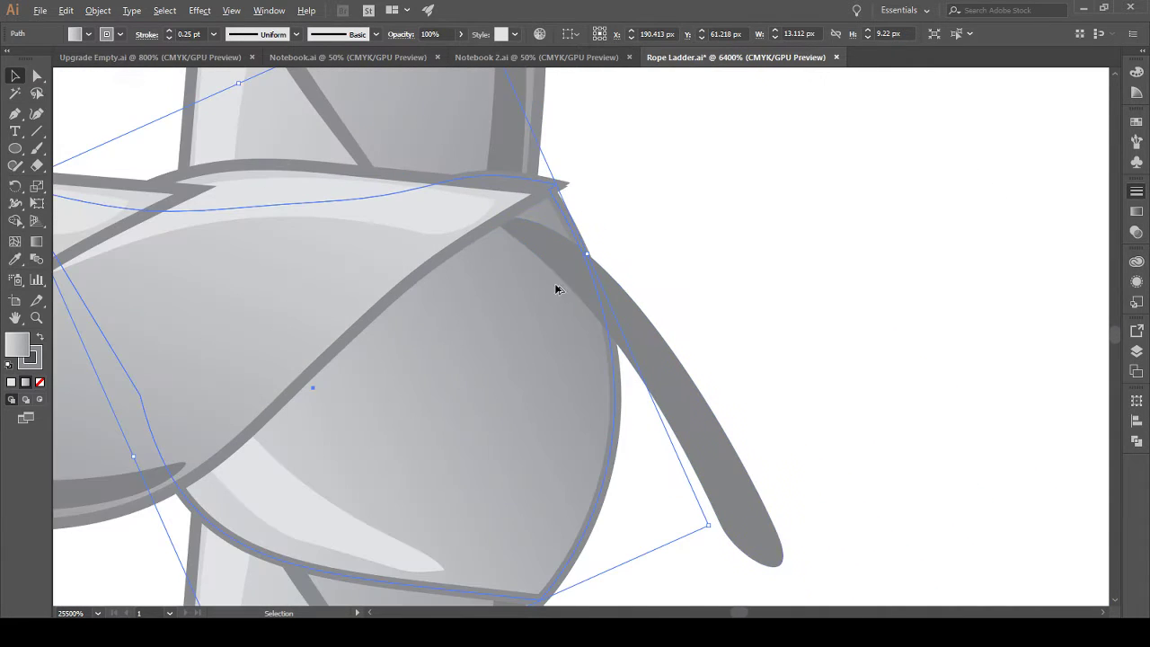
pyautogui.scroll(-1, 536, 325)
pyautogui.click(37, 75)
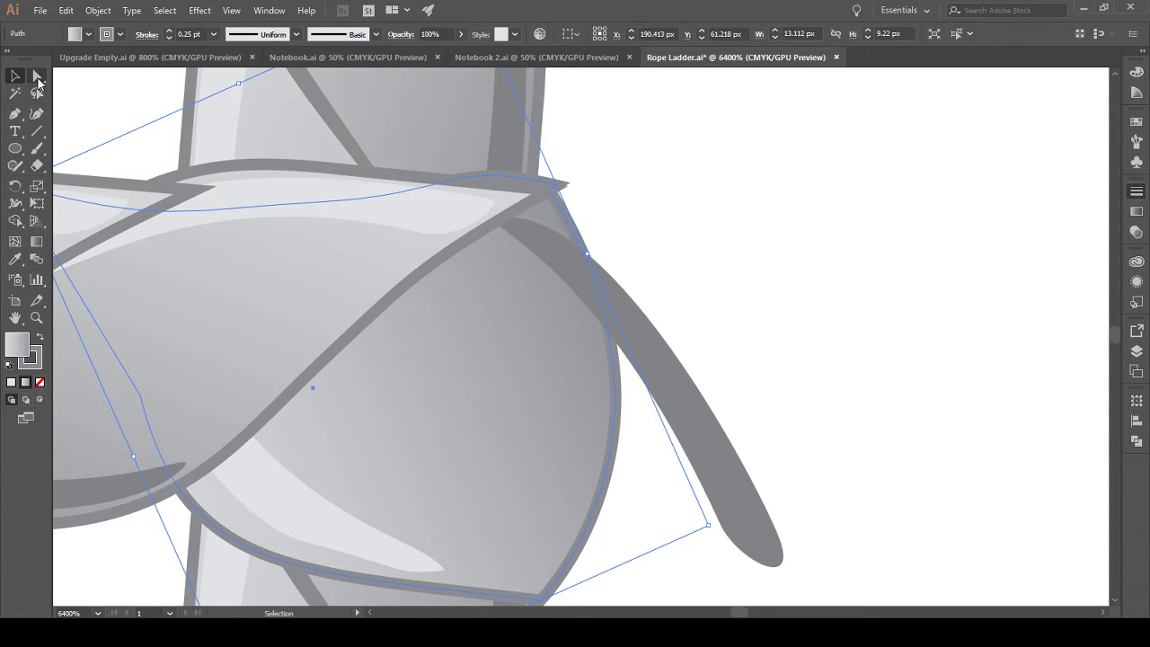
pyautogui.click(552, 190)
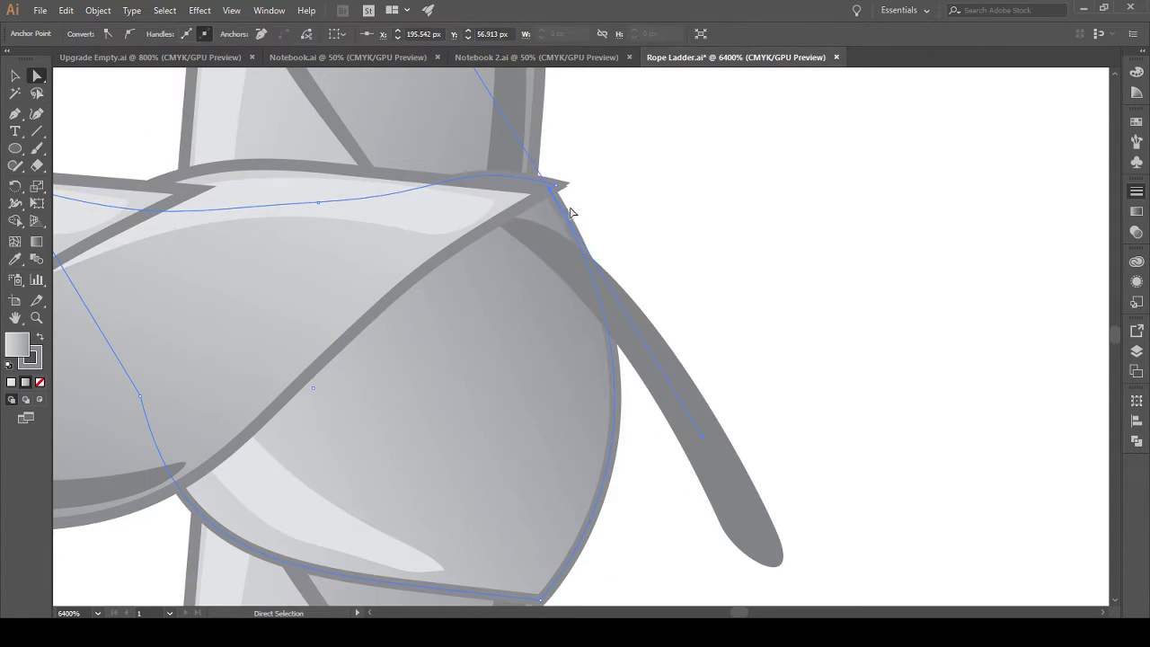
pyautogui.click(571, 214)
pyautogui.press('Delete')
# Step: Try to delete the leftover piece at the wrapping strand's upper outer corner, then undo the deletions
pyautogui.click(559, 191)
pyautogui.press('Delete')
pyautogui.click(557, 195)
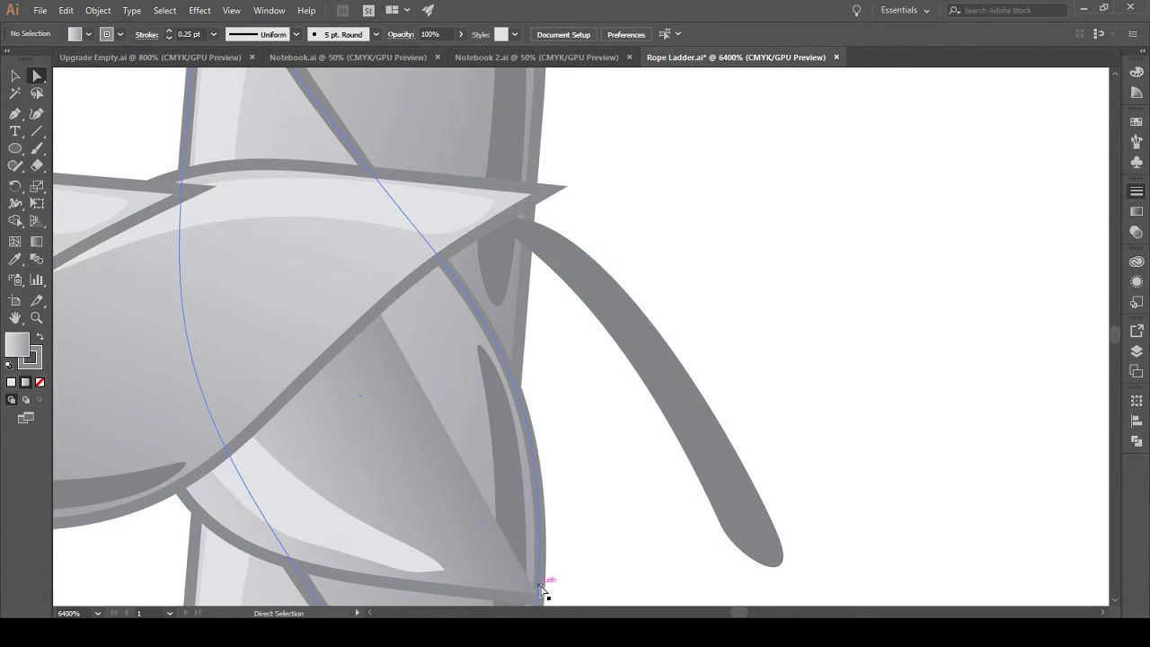
pyautogui.scroll(-1, 542, 592)
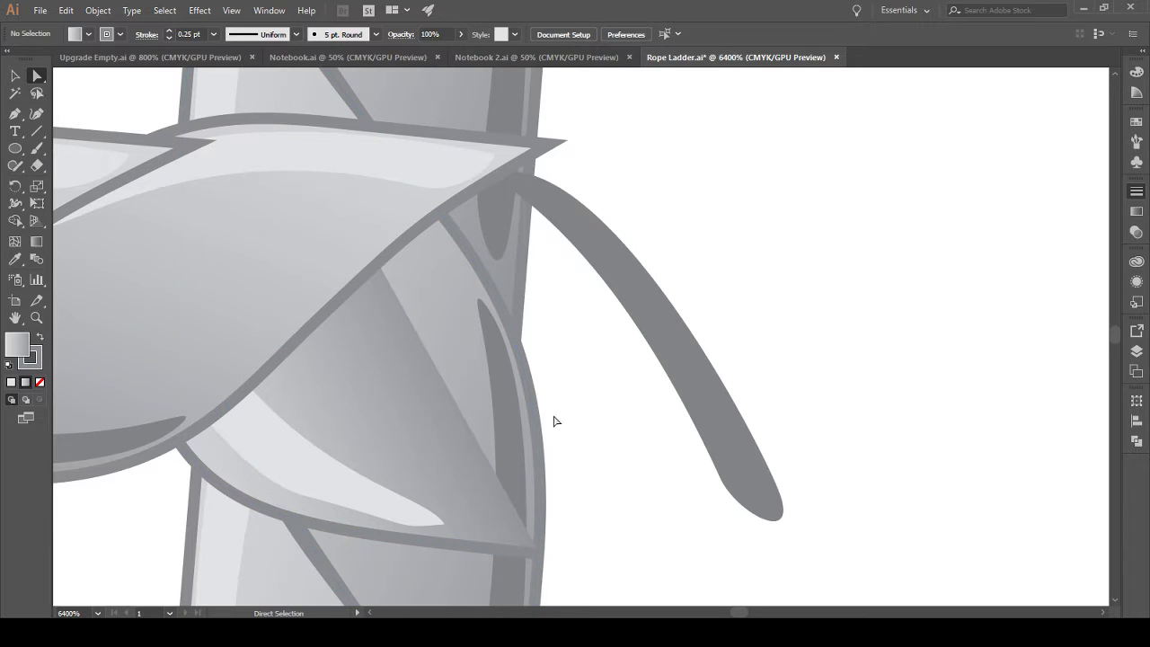
pyautogui.hotkey('ctrl', 'z')
pyautogui.hotkey('ctrl', 'z')
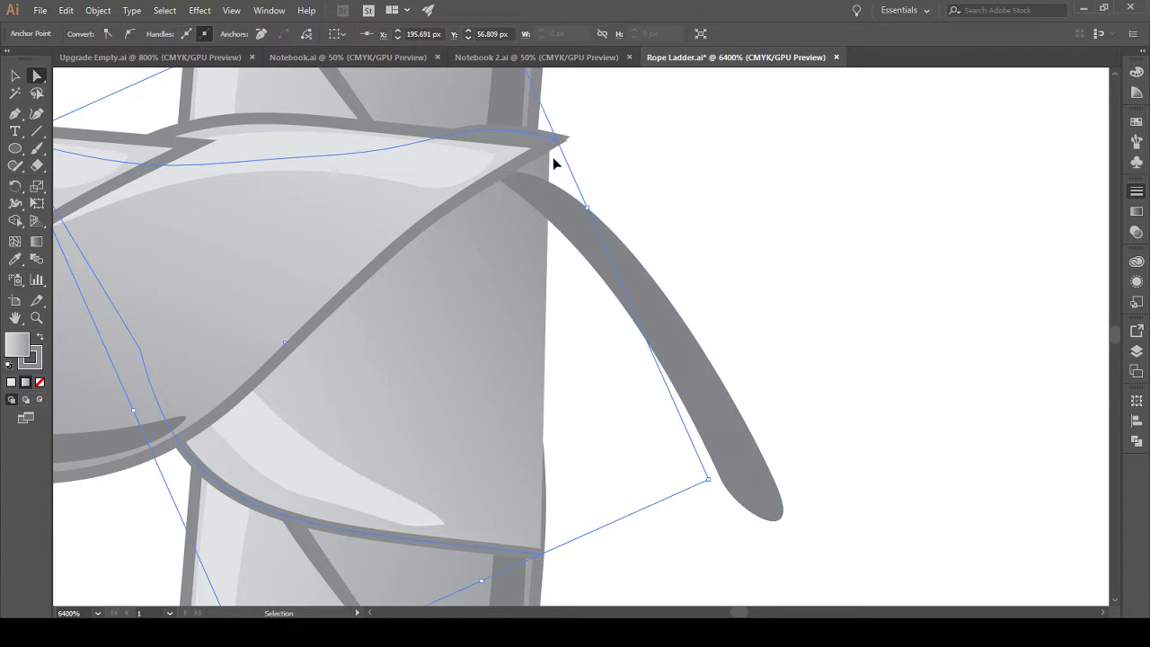
pyautogui.hotkey('ctrl', 'z')
pyautogui.hotkey('ctrl', 'z')
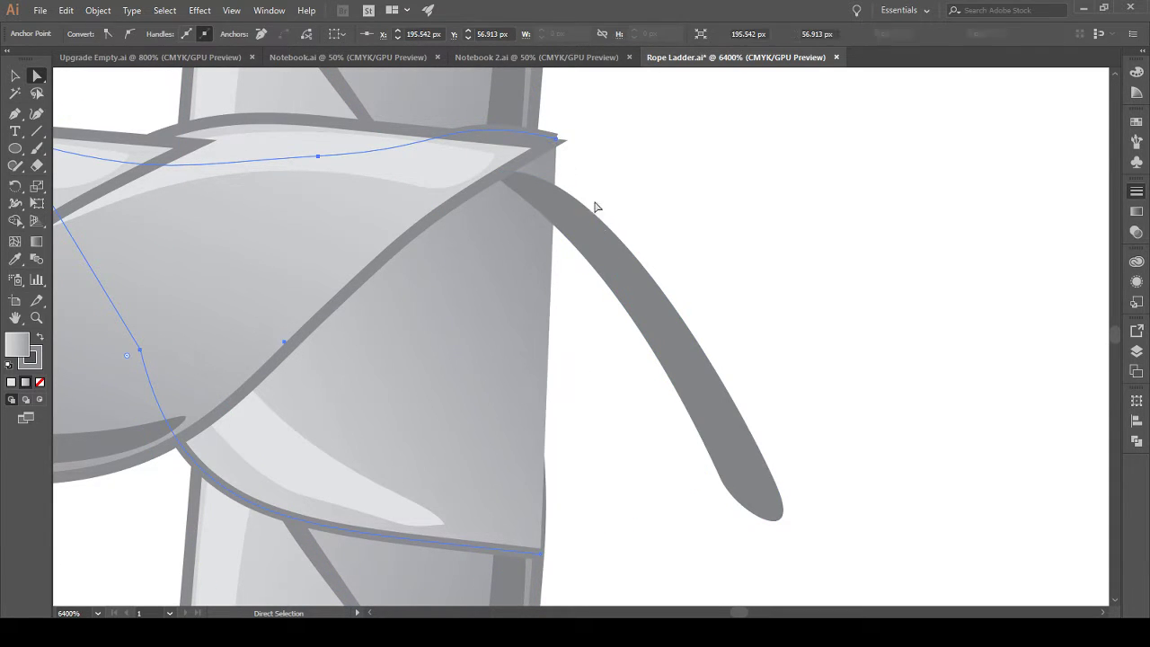
# Step: Redraw the wrapping strand's outer edge with the Pen tool as one bulging curve from its upper outer corner to its lower corner
pyautogui.click(559, 141)
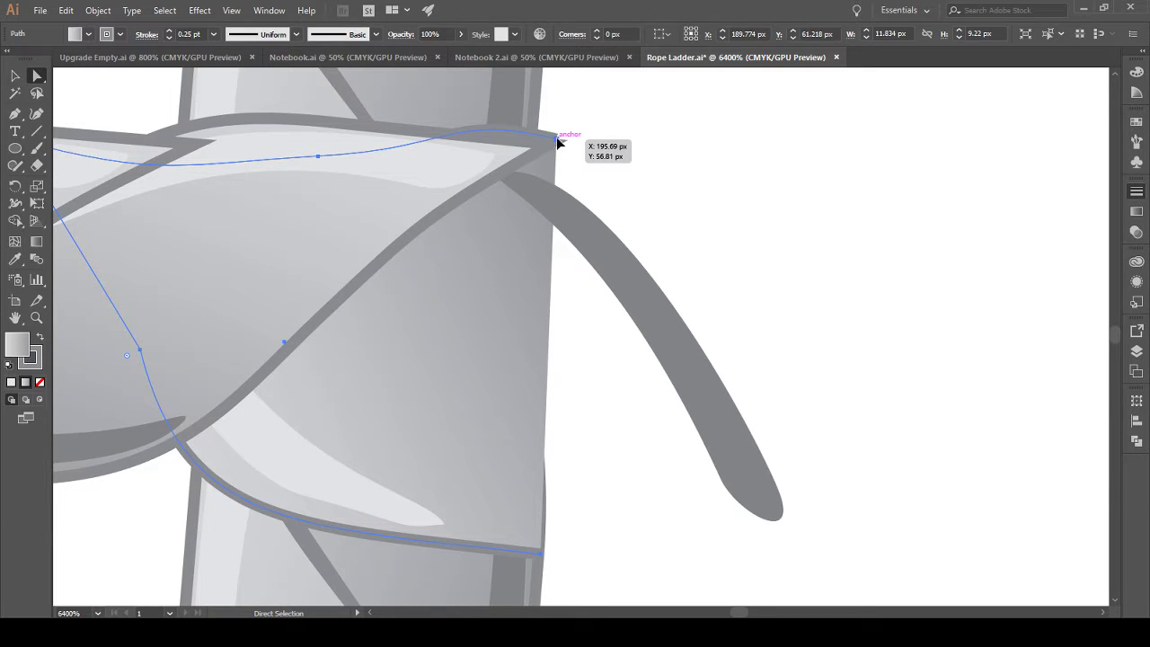
pyautogui.click(15, 115)
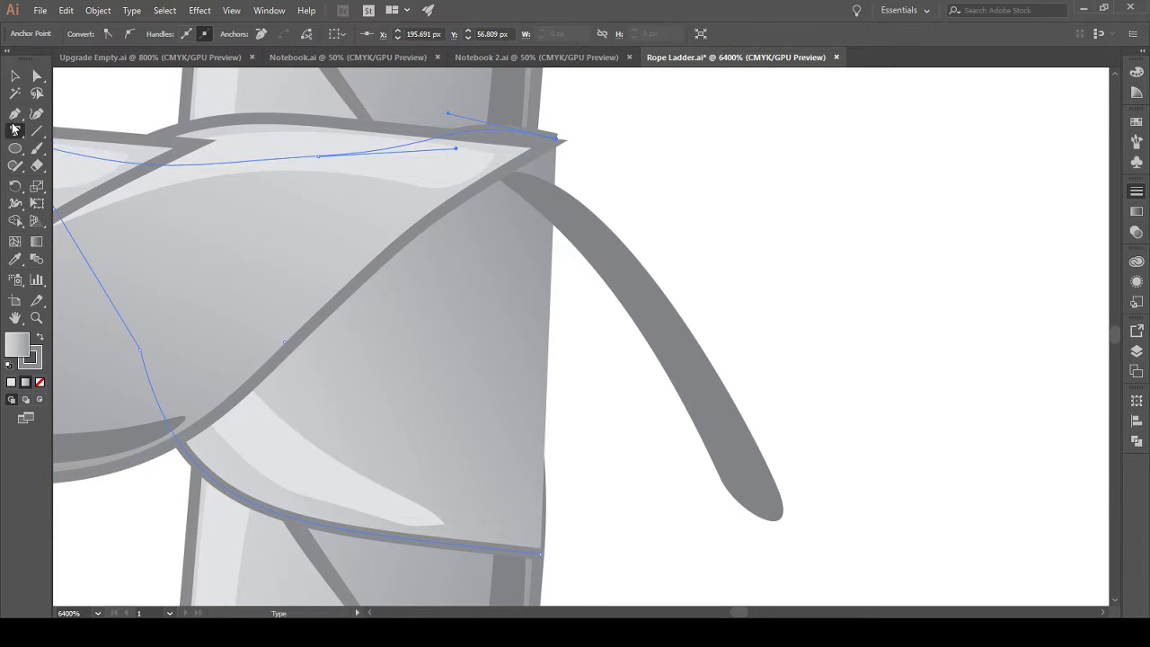
pyautogui.click(558, 139)
pyautogui.moveTo(542, 550); pyautogui.dragTo(330, 263)
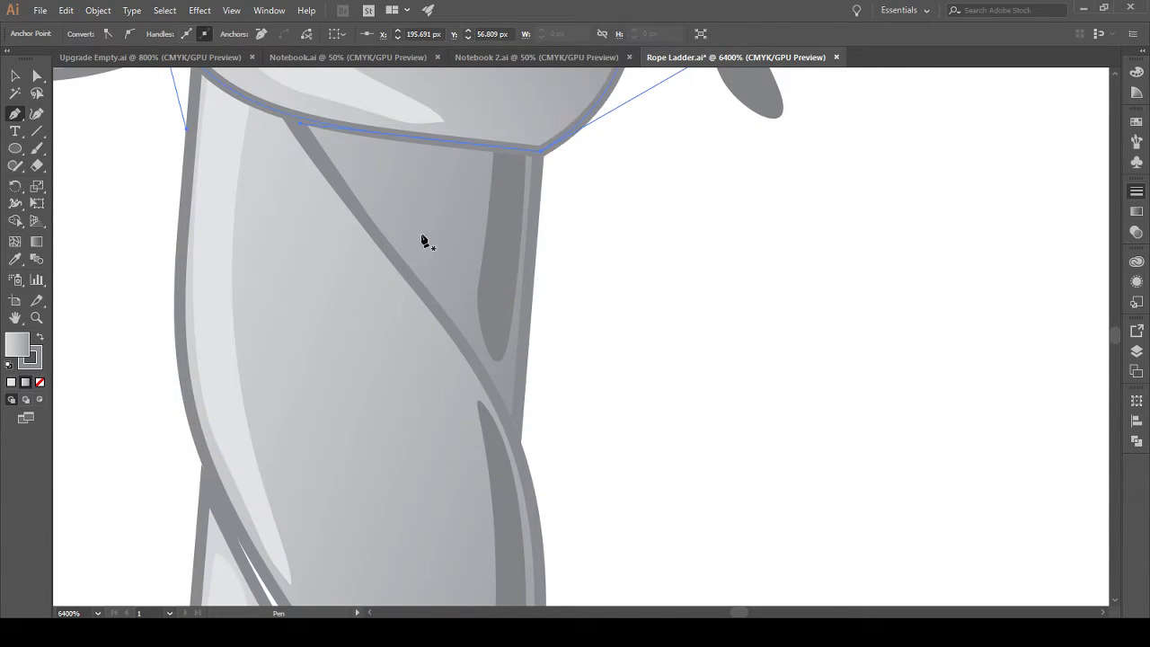
pyautogui.scroll(5, 570, 257)
pyautogui.scroll(-4, 507, 355)
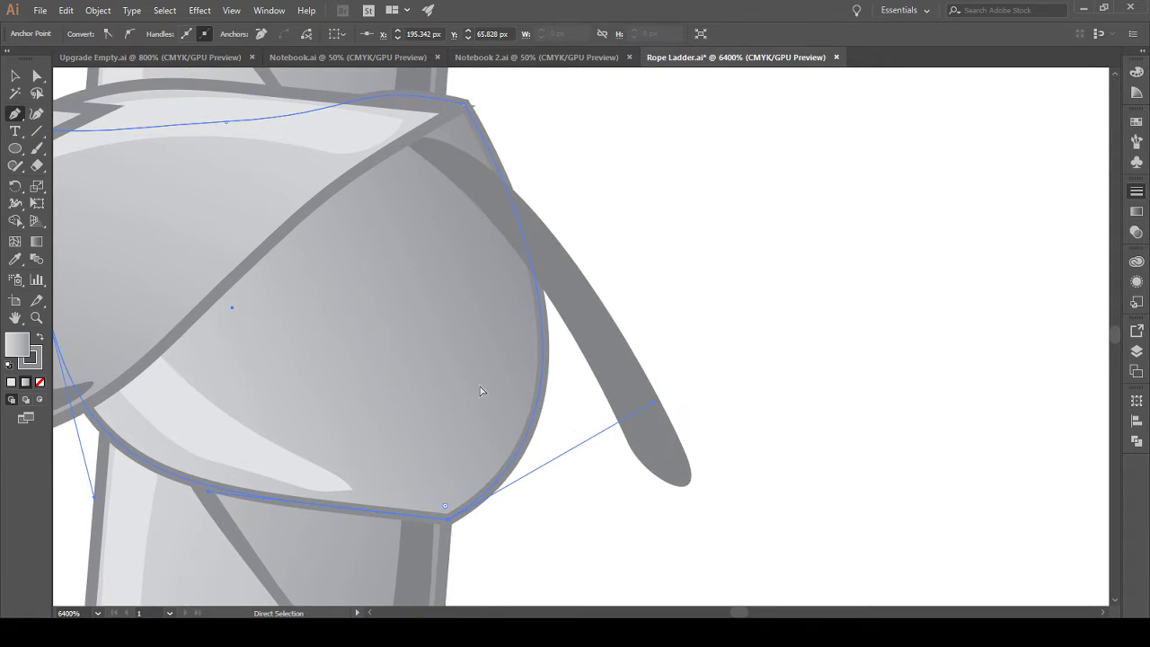
pyautogui.scroll(1, 244, 390)
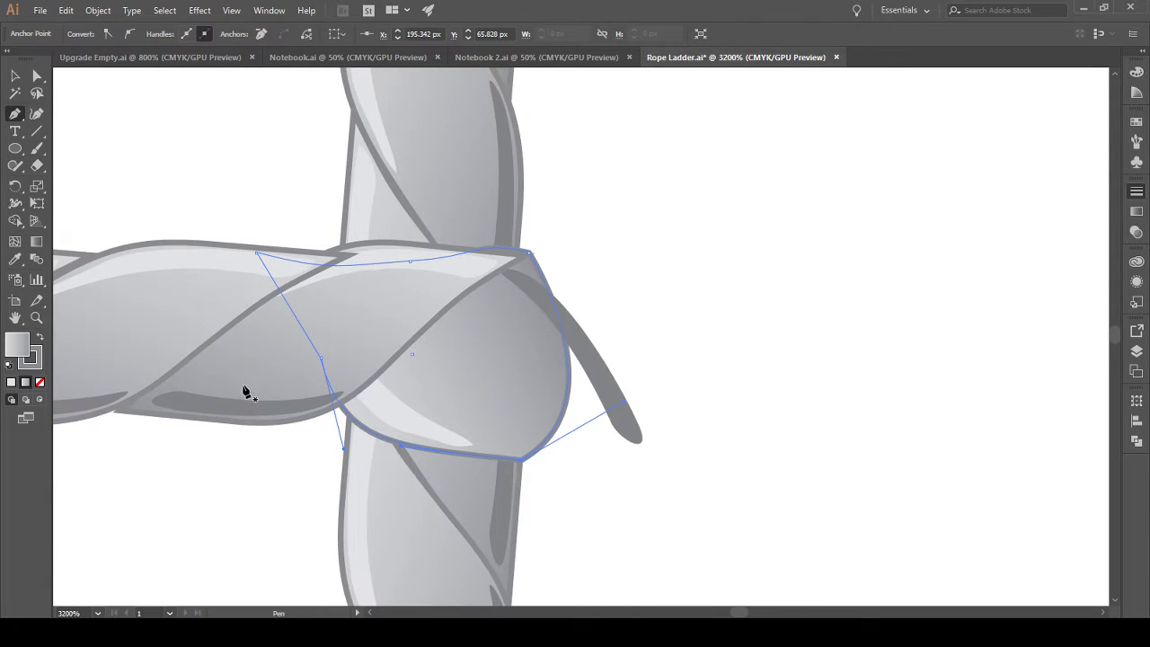
# Step: Move the hidden inner anchor of the wrapping strand farther along the rung, to about X 185.59 px, Y 61.56 px
pyautogui.click(37, 75)
pyautogui.scroll(1, 332, 385)
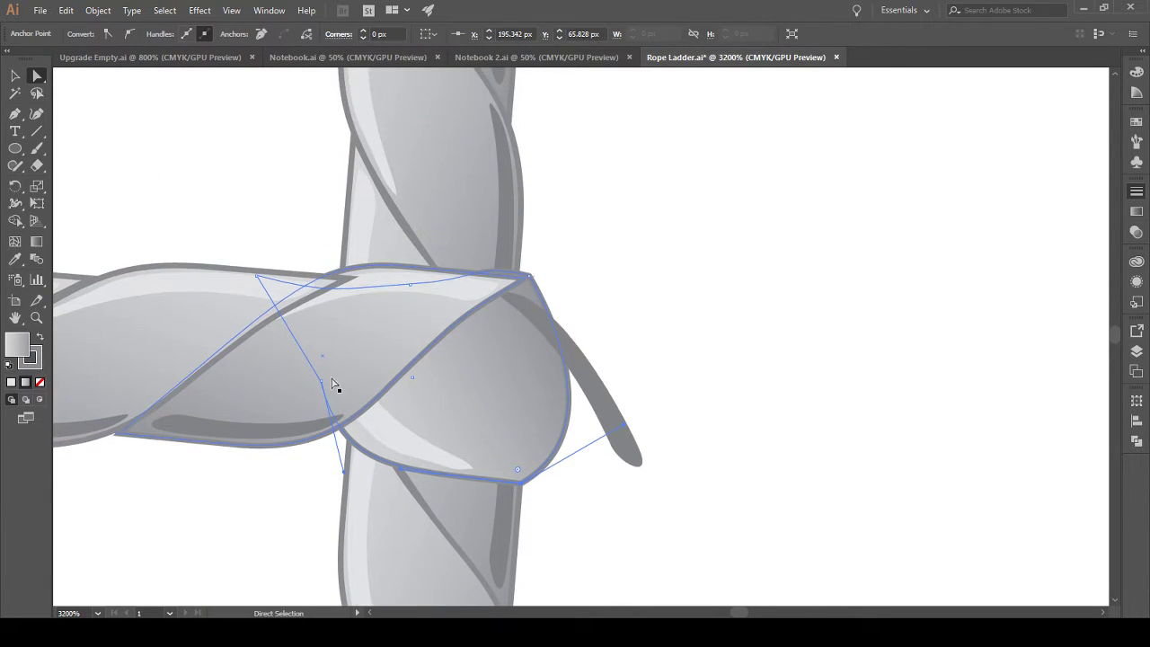
pyautogui.scroll(2, 324, 409)
pyautogui.moveTo(310, 334); pyautogui.dragTo(264, 339)
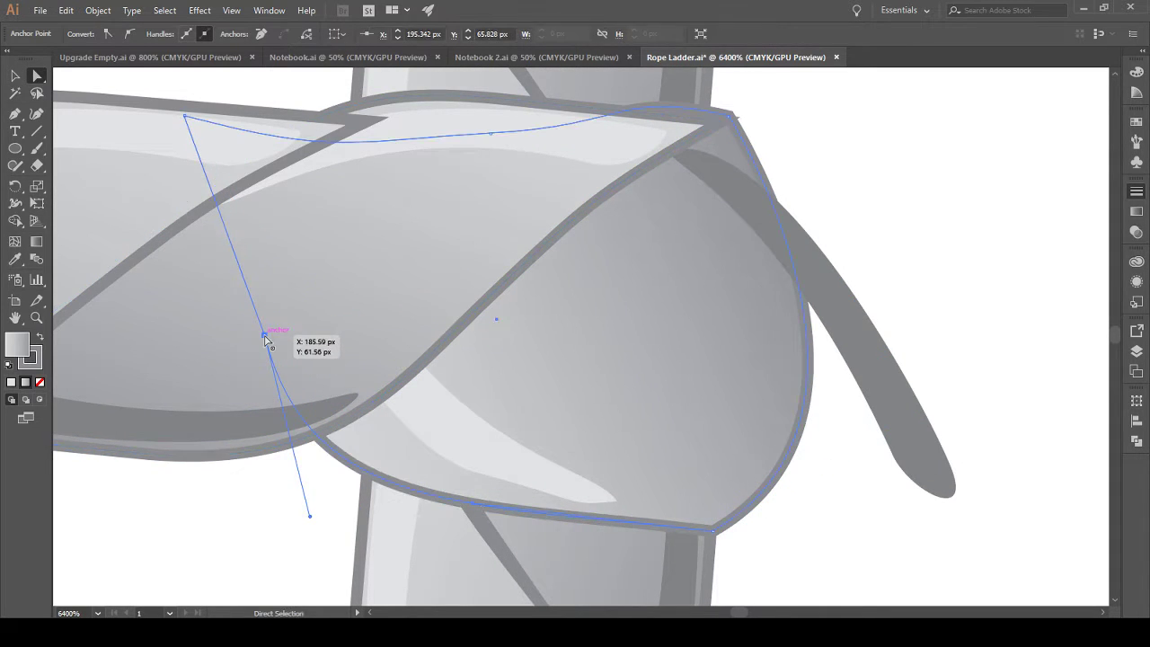
# Step: Shift the wrapping strand's light highlight slightly up toward the rung and stretch its lower tip a little outward
pyautogui.click(444, 437)
pyautogui.moveTo(405, 421); pyautogui.dragTo(376, 405)
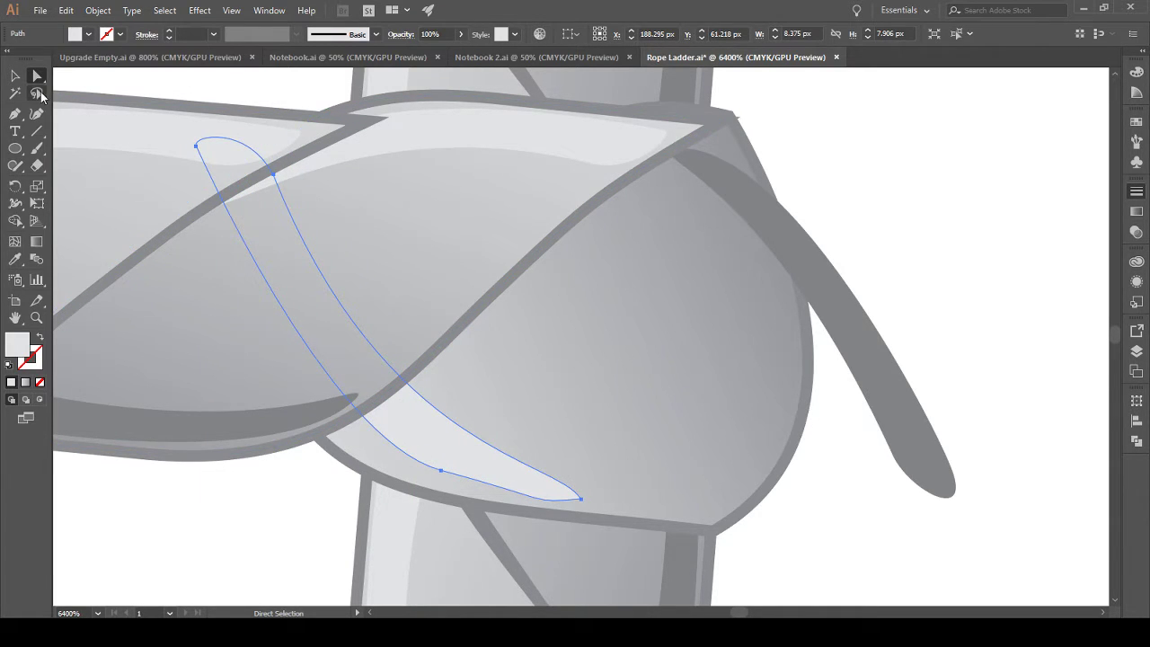
pyautogui.click(582, 501)
pyautogui.moveTo(581, 500); pyautogui.dragTo(594, 497)
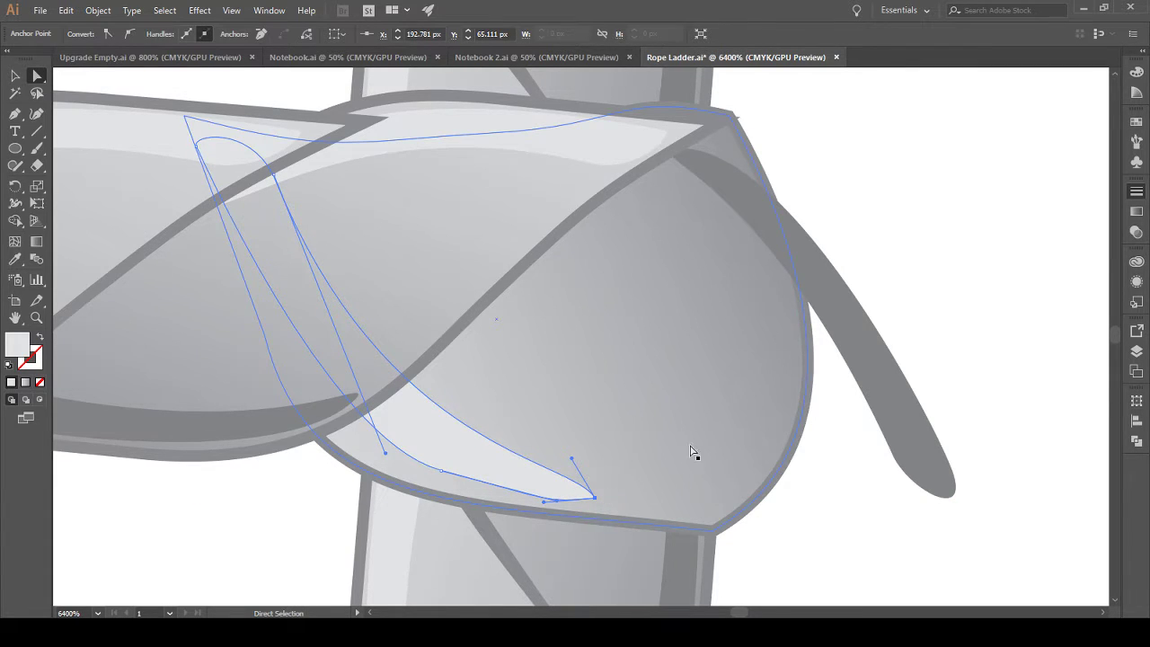
pyautogui.scroll(-2, 837, 447)
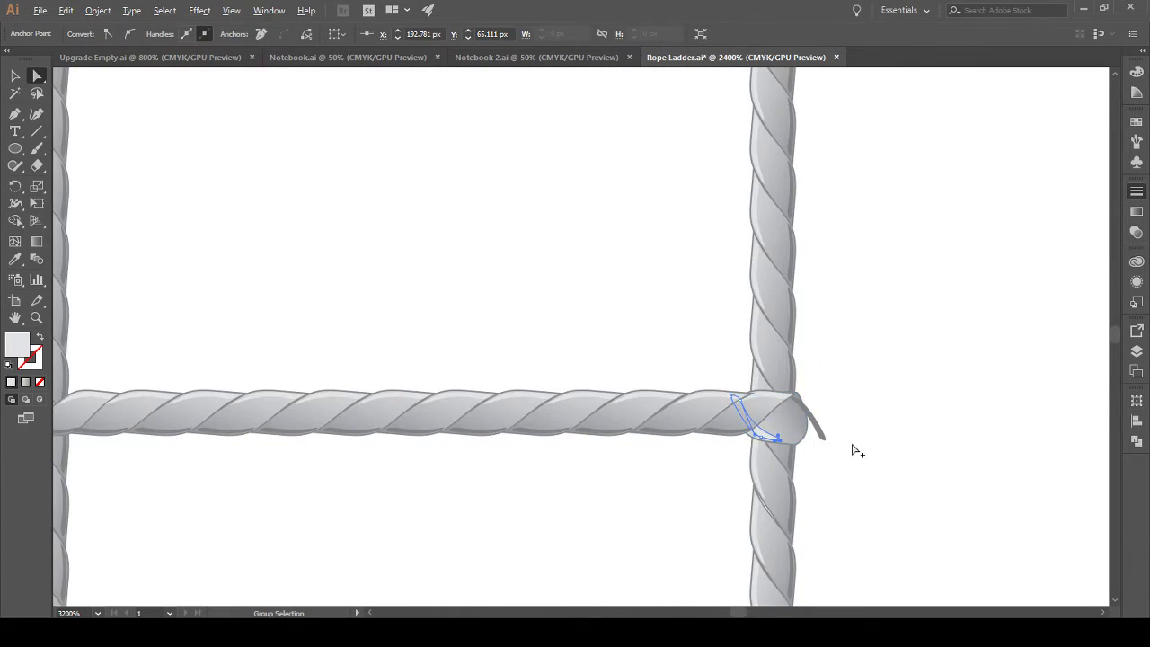
pyautogui.click(585, 290)
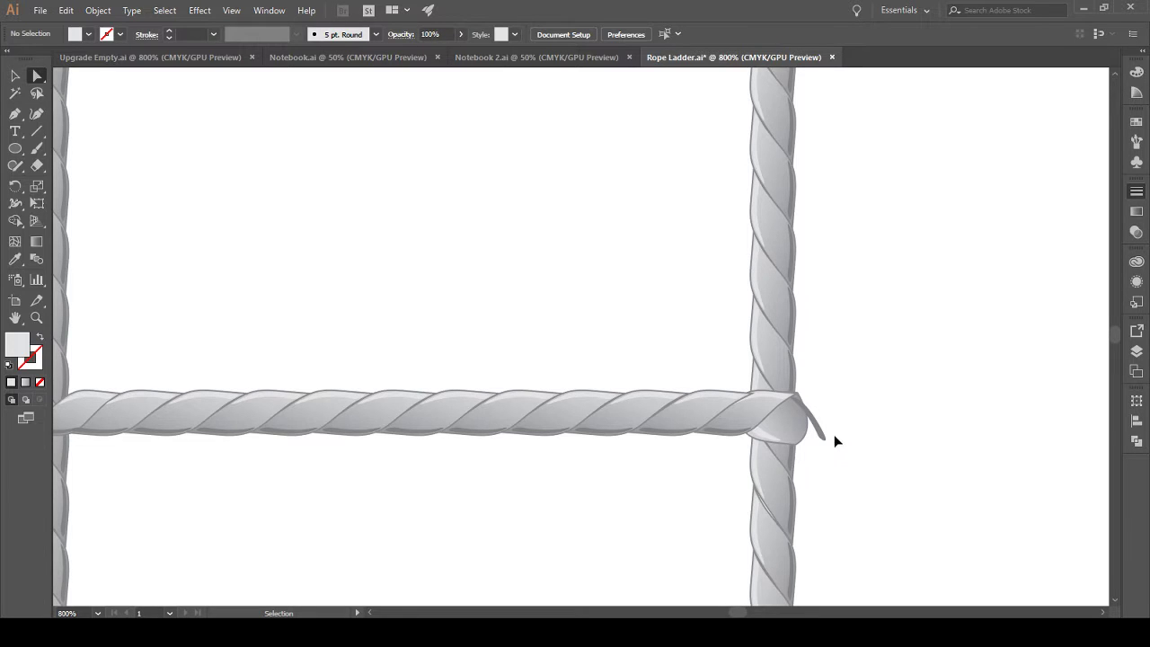
# Step: Nudge the wrapping strand's upper outer corner to about X 195.93 px, Y 56.94 px to line it up with the rung's end
pyautogui.scroll(5, 853, 427)
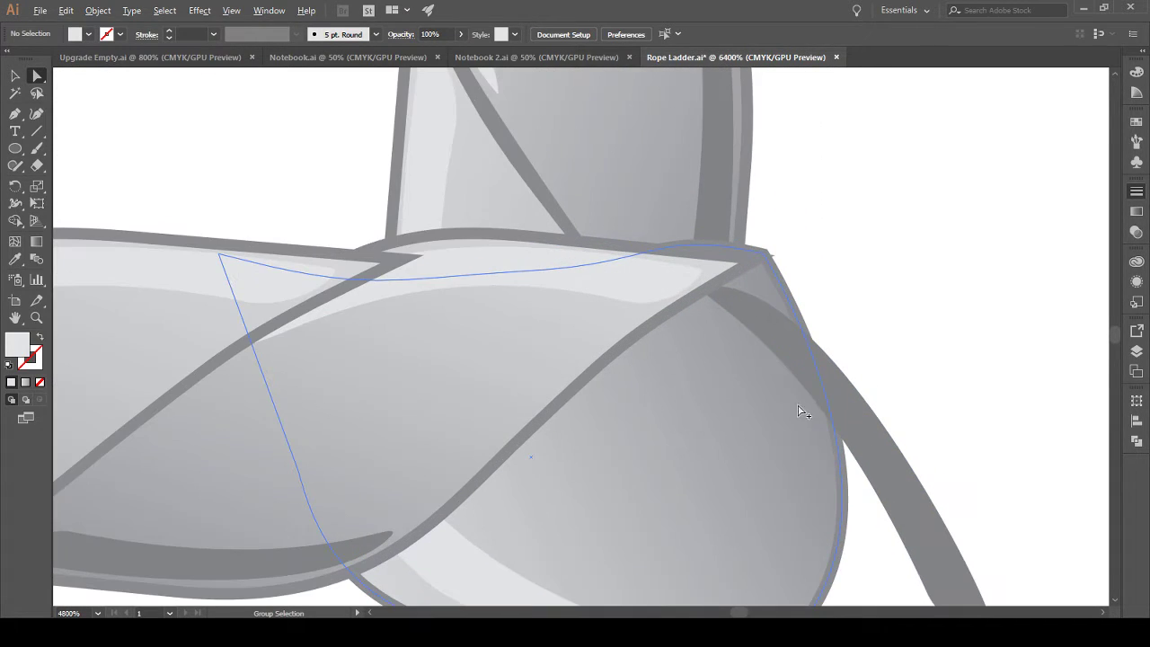
pyautogui.click(757, 441)
pyautogui.click(766, 256)
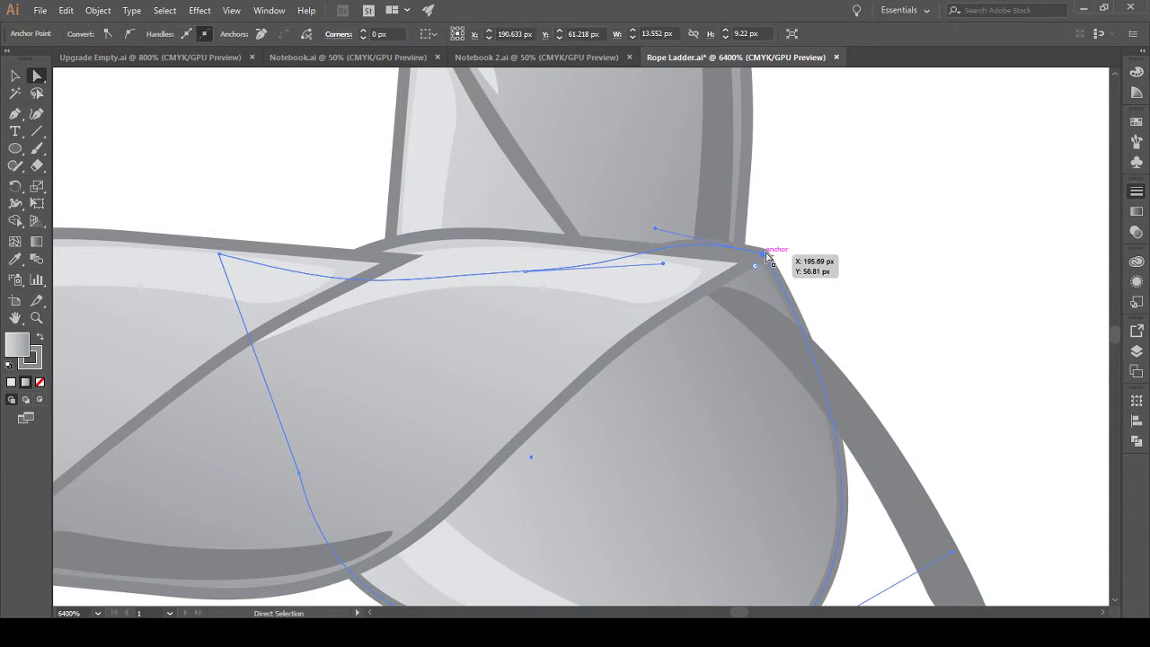
pyautogui.moveTo(764, 257); pyautogui.dragTo(776, 264)
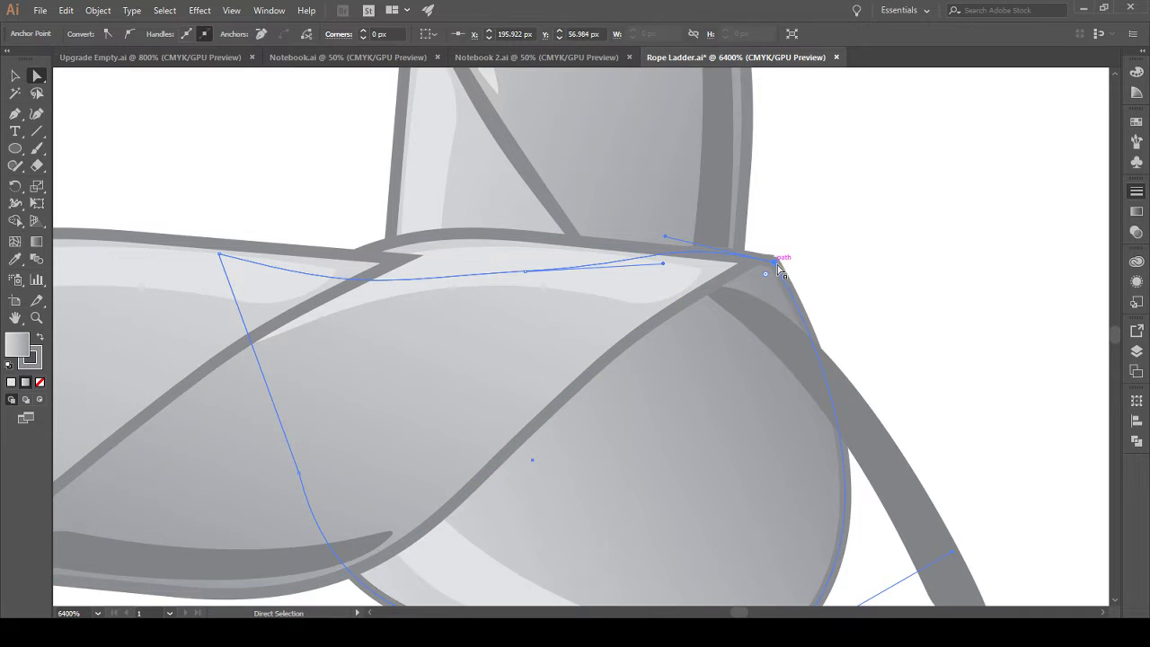
pyautogui.moveTo(774, 266); pyautogui.dragTo(778, 124)
pyautogui.scroll(3, 773, 260)
pyautogui.scroll(-1, 656, 203)
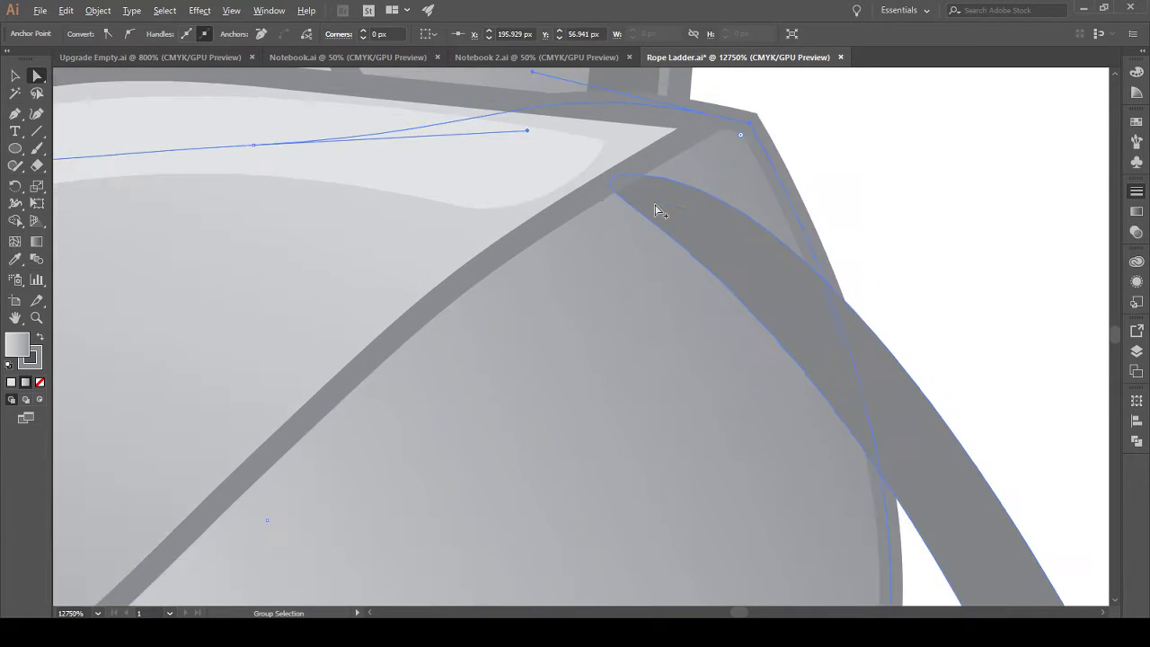
# Step: Adjust the curve handle at the wrapping strand's upper outer corner so its top edge follows the rung's outline
pyautogui.scroll(-2, 627, 249)
pyautogui.moveTo(578, 188); pyautogui.dragTo(578, 183)
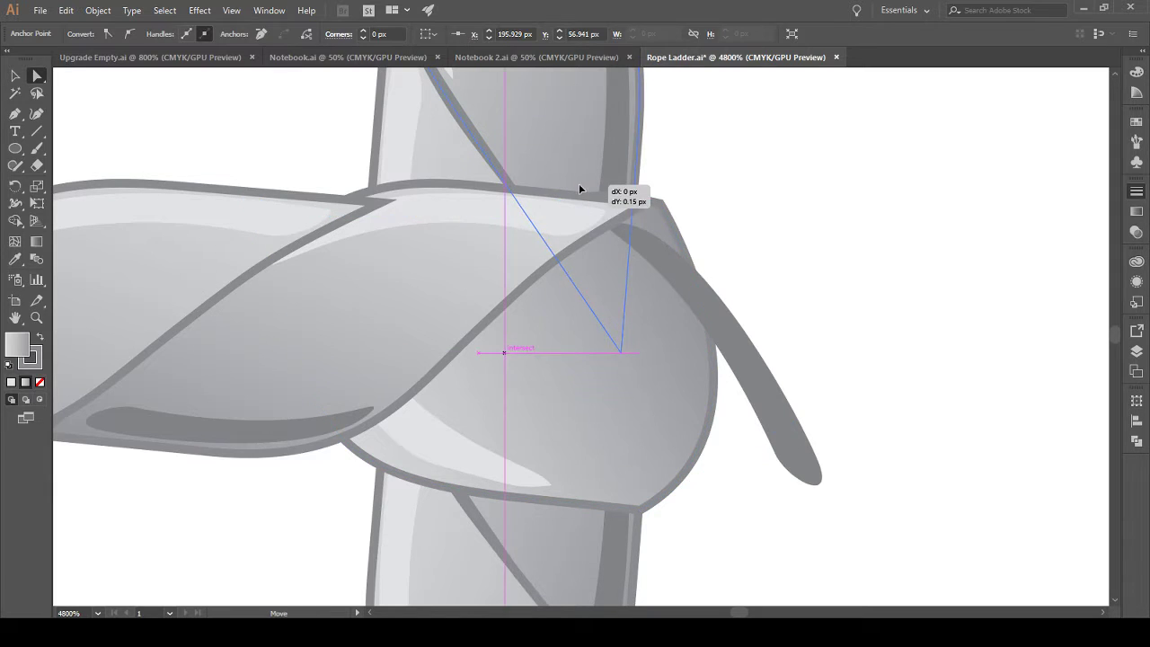
pyautogui.click(661, 204)
pyautogui.moveTo(585, 186); pyautogui.dragTo(581, 187)
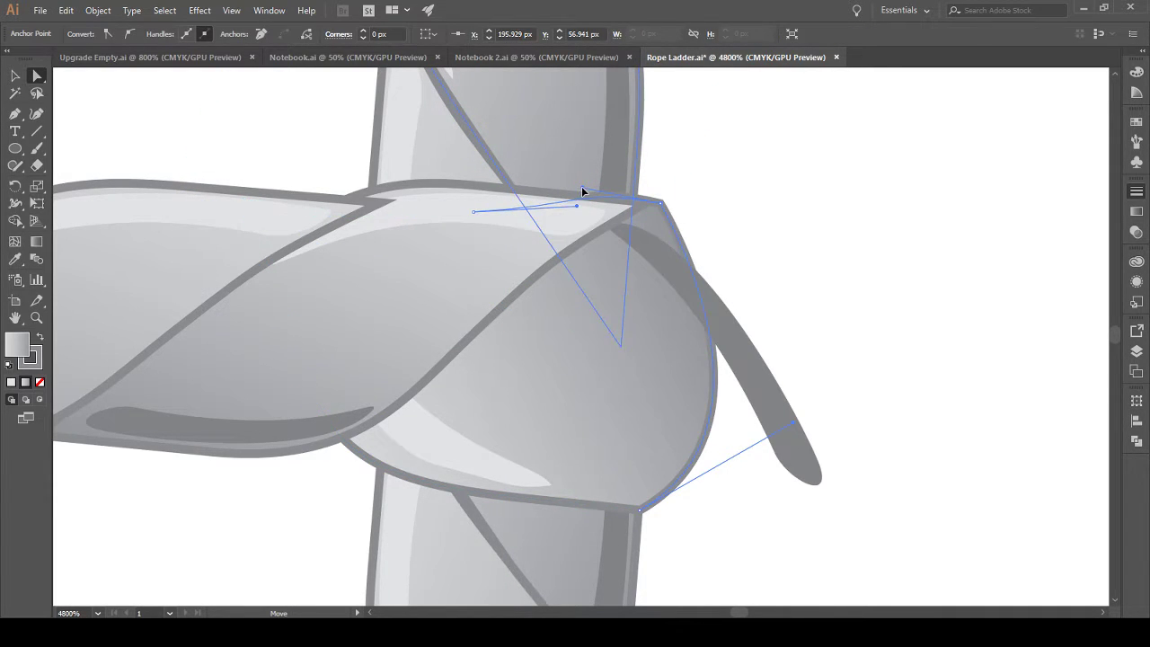
pyautogui.click(582, 193)
pyautogui.click(860, 272)
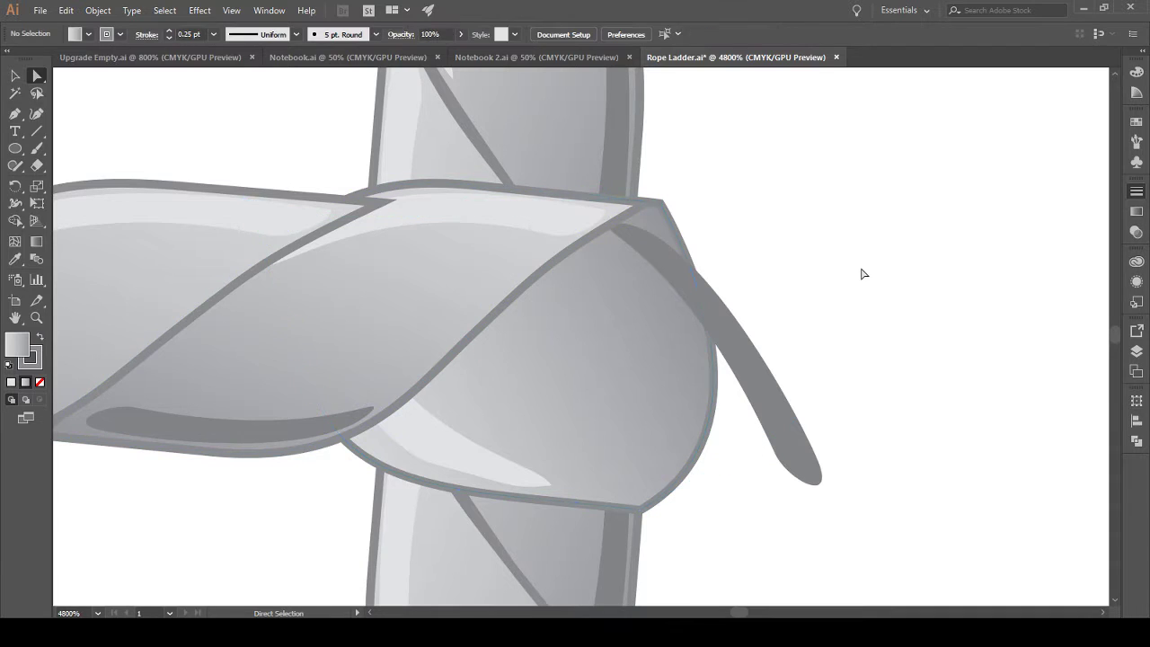
# Step: Rotate, shrink and reposition the dark shadow sliver to about 3.05 × 6.17 px just inside the wrapping strand's outer edge
pyautogui.scroll(-8, 546, 431)
pyautogui.hscroll(-2, 536, 472)
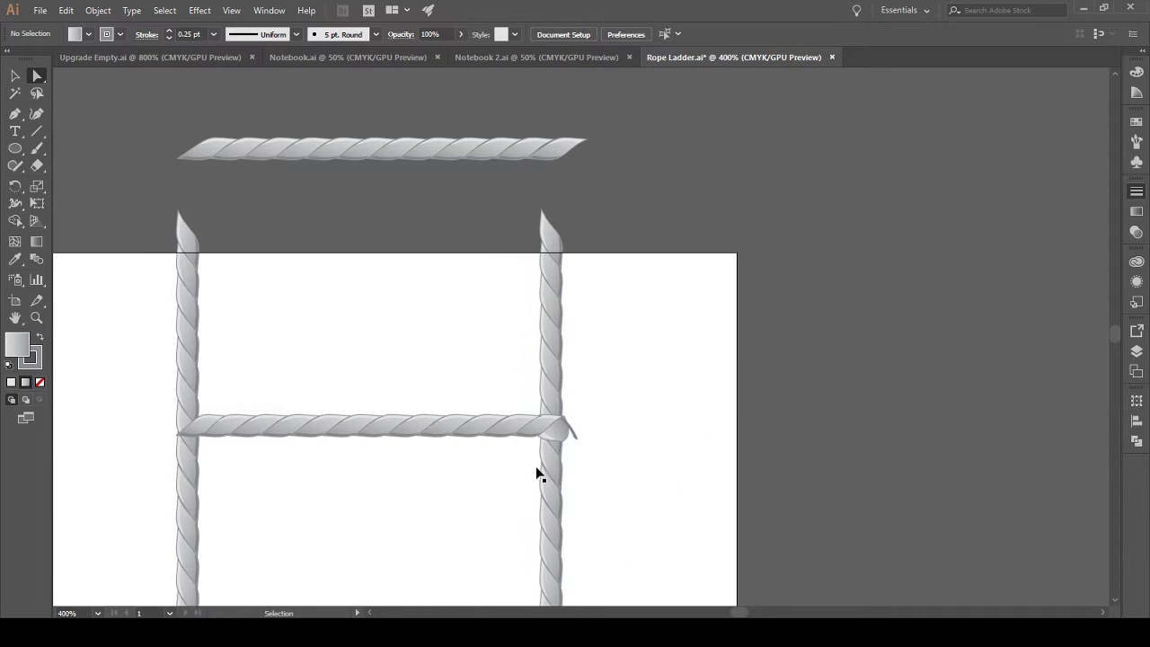
pyautogui.scroll(4, 611, 470)
pyautogui.scroll(3, 594, 331)
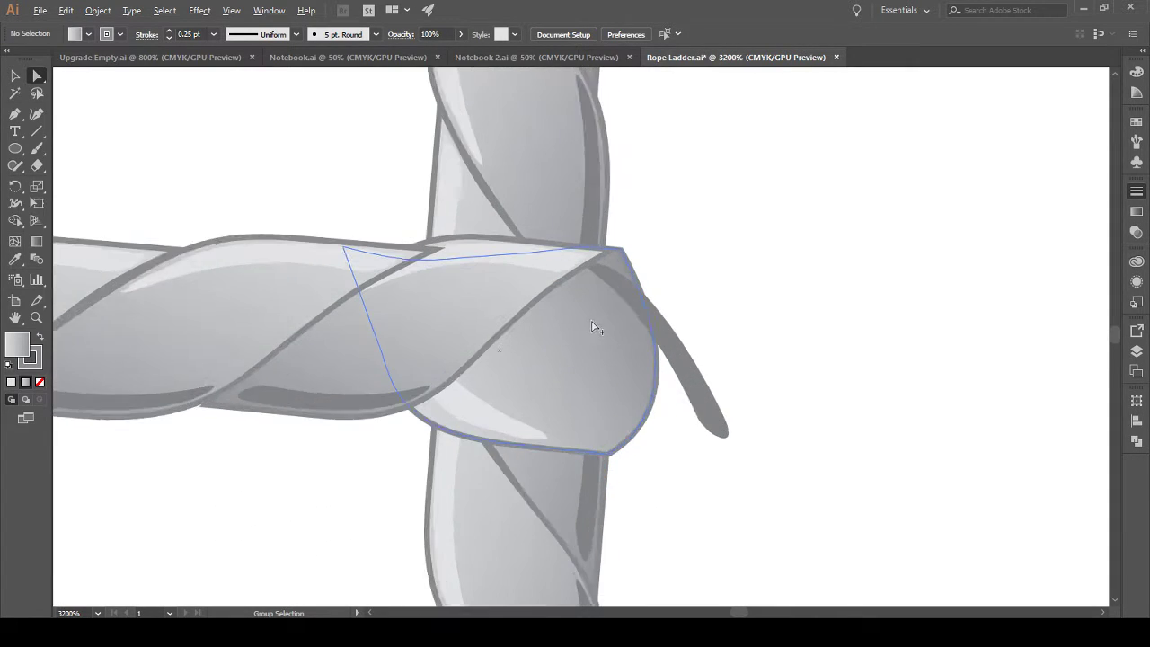
pyautogui.click(699, 357)
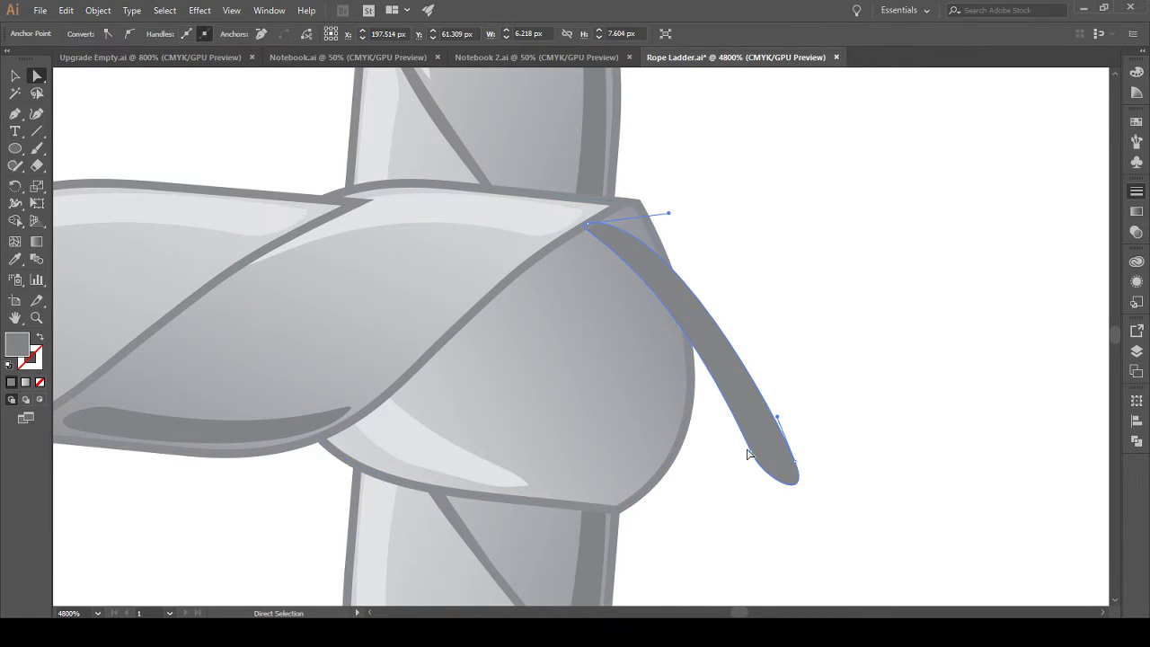
pyautogui.click(17, 78)
pyautogui.moveTo(841, 451); pyautogui.dragTo(814, 426)
pyautogui.hotkey('ctrl', 'z')
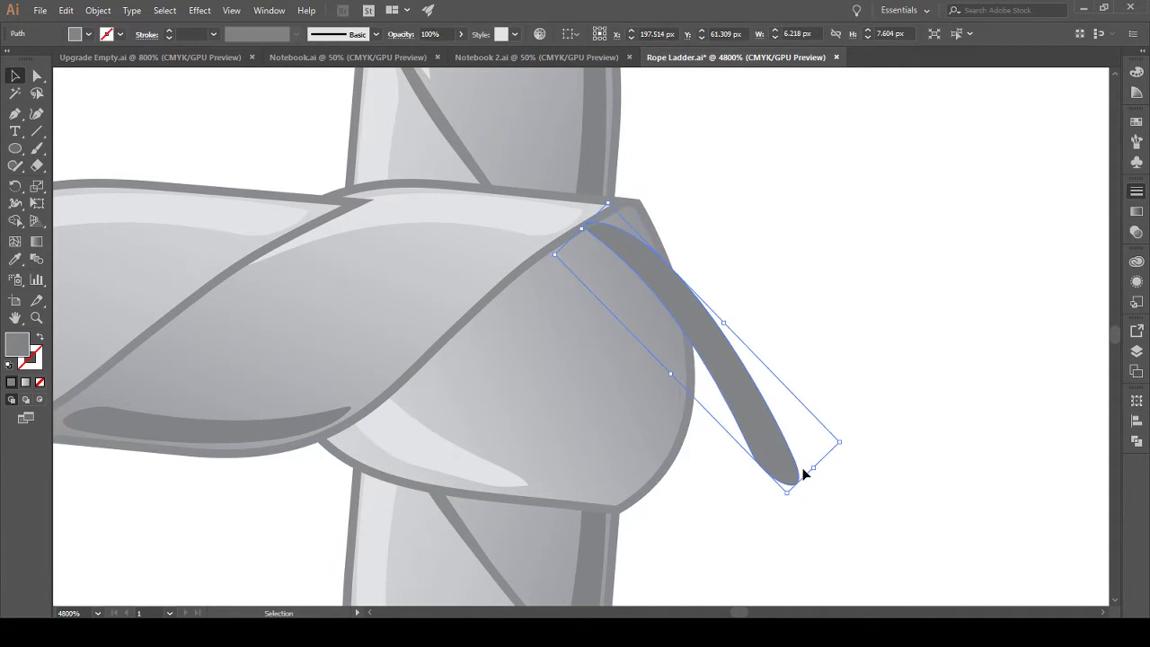
pyautogui.moveTo(814, 471); pyautogui.dragTo(696, 409)
pyautogui.moveTo(696, 358); pyautogui.dragTo(651, 357)
pyautogui.moveTo(717, 389); pyautogui.dragTo(733, 396)
pyautogui.moveTo(655, 376)
pyautogui.mouseDown()
pyautogui.moveTo(647, 390)
pyautogui.moveTo(635, 382)
pyautogui.moveTo(648, 378)
pyautogui.mouseUp()
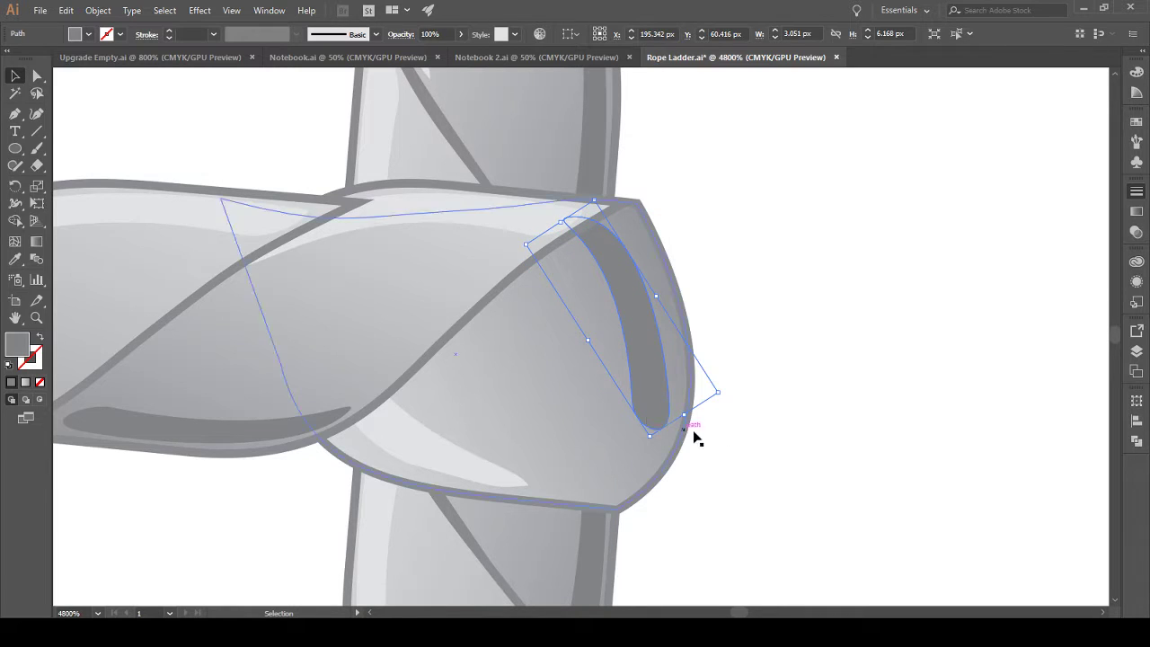
pyautogui.click(766, 426)
# Step: Duplicate the wrapping strand with its highlight and shadow from the rung's right end onto the left rail junction
pyautogui.scroll(-4, 644, 477)
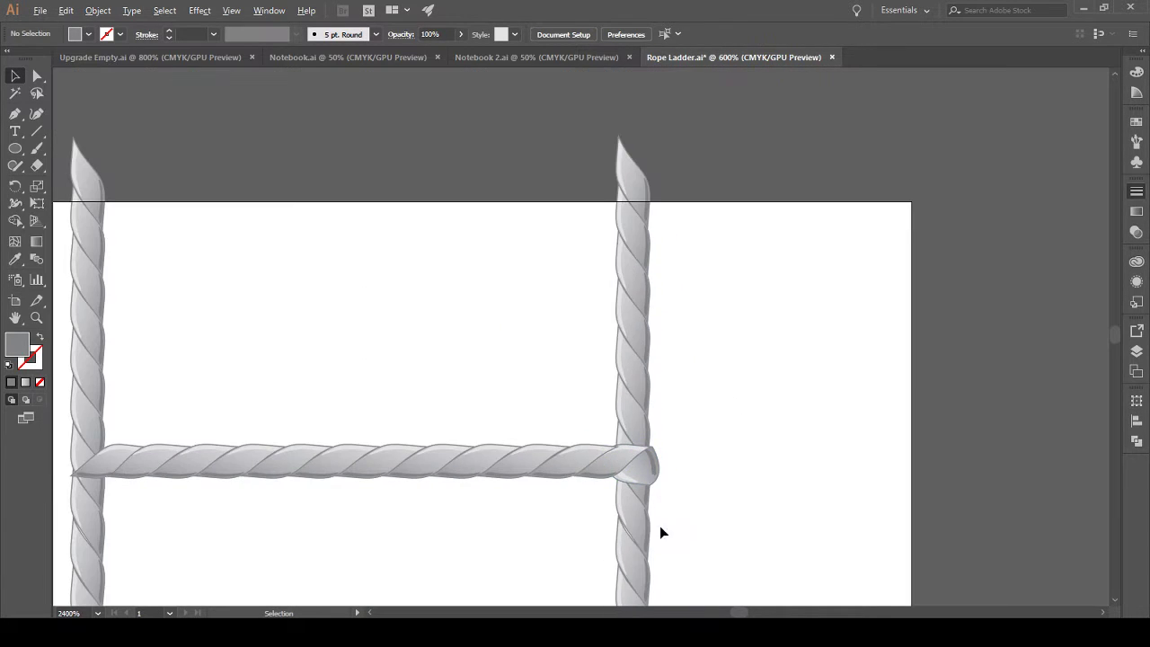
pyautogui.scroll(-3, 690, 536)
pyautogui.scroll(-2, 711, 545)
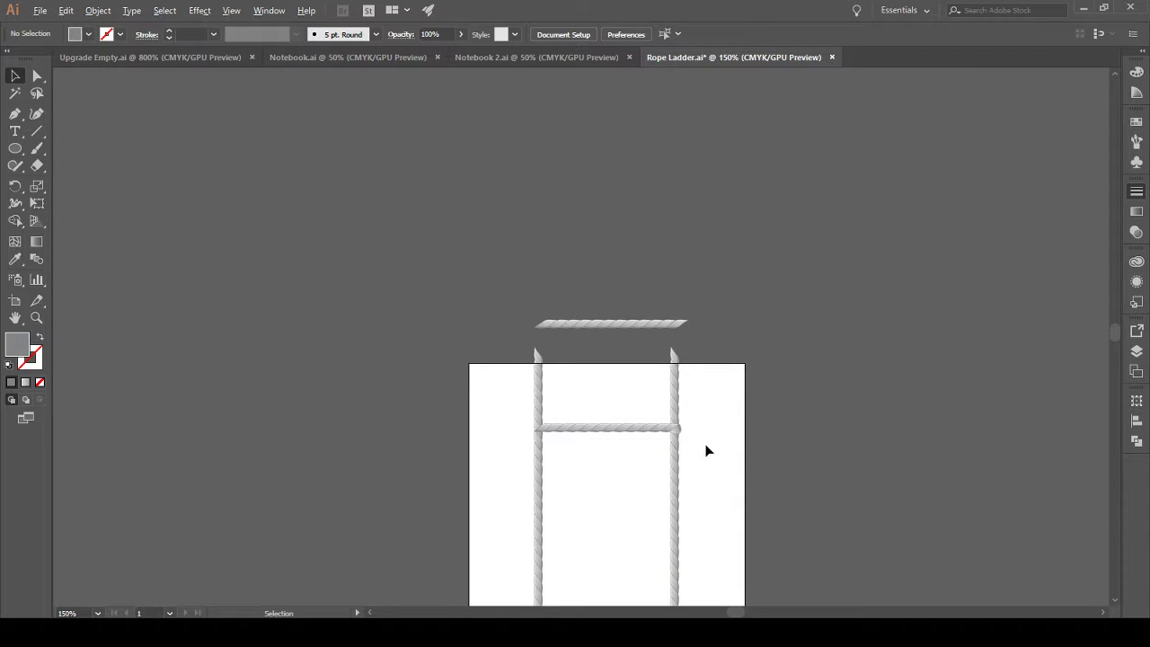
pyautogui.scroll(4, 689, 438)
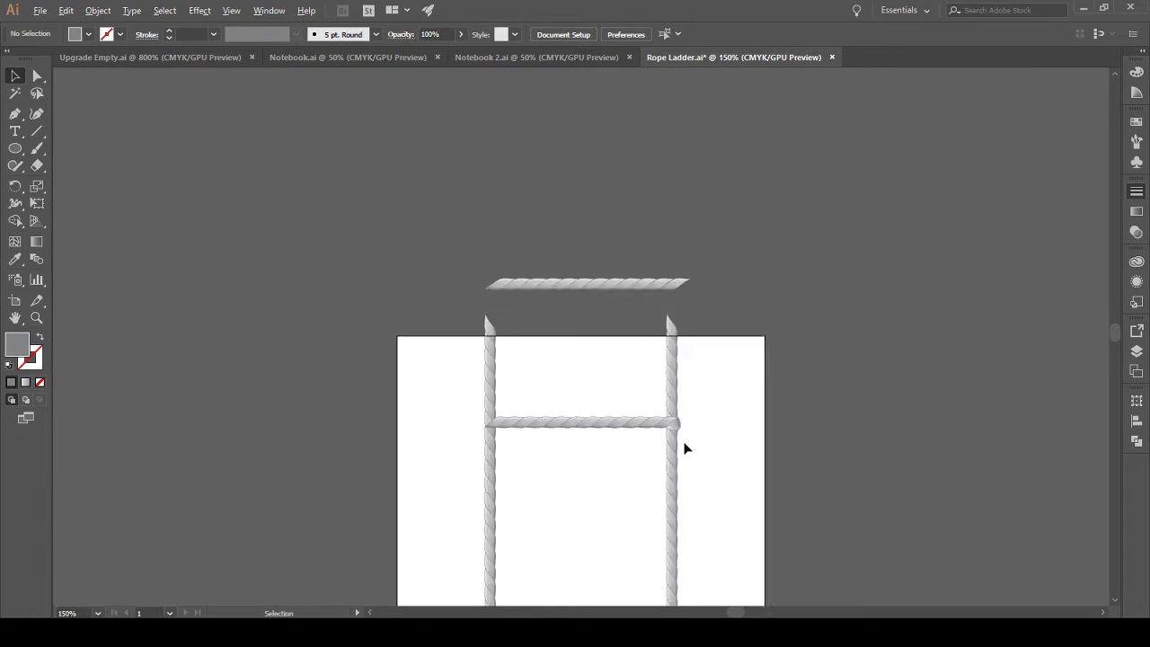
pyautogui.scroll(3, 668, 377)
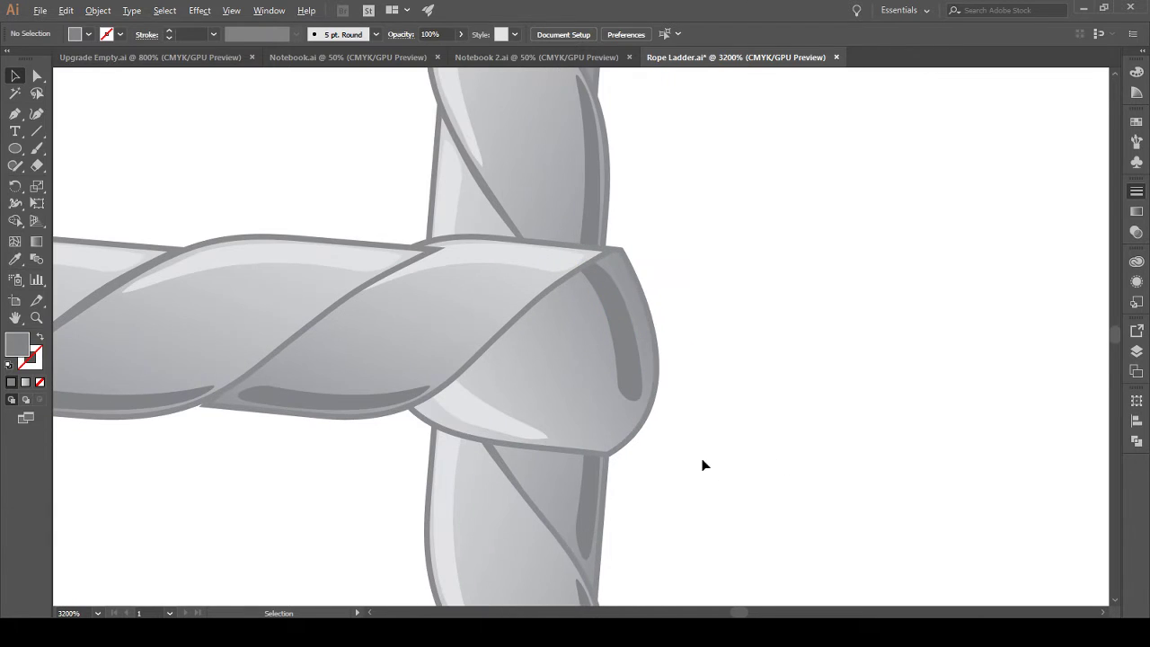
pyautogui.click(639, 387)
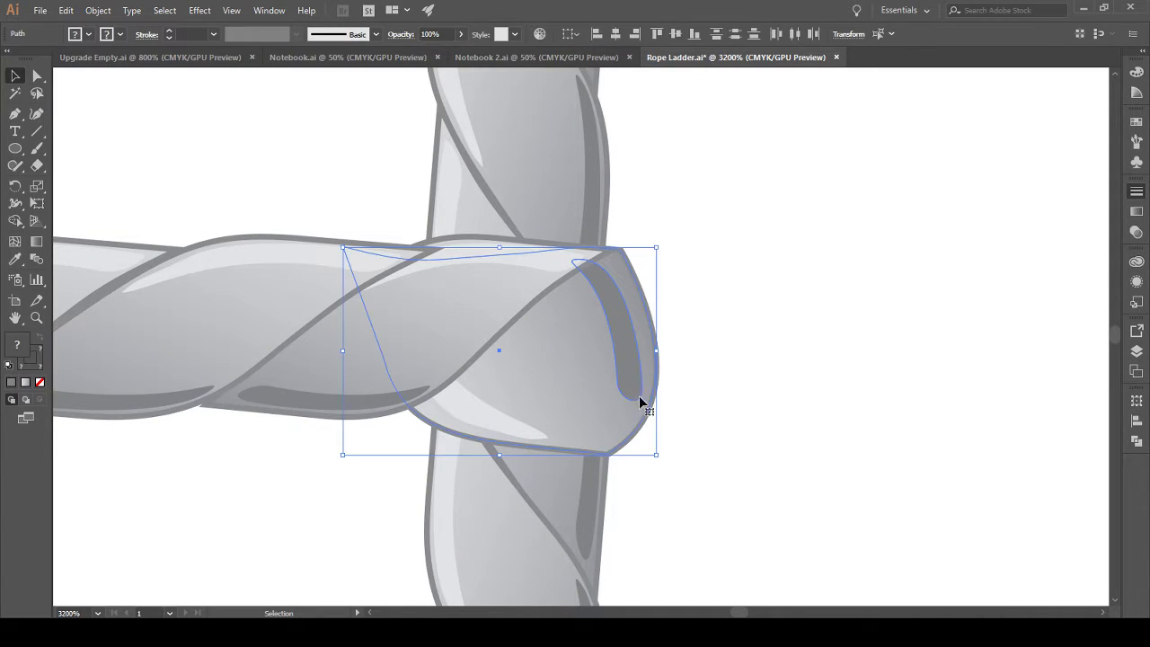
pyautogui.press('a')
pyautogui.keyDown('shift'); pyautogui.click(565, 429); pyautogui.keyUp('shift')
pyautogui.keyDown('shift'); pyautogui.click(578, 416); pyautogui.keyUp('shift')
pyautogui.keyDown('shift'); pyautogui.click(624, 364); pyautogui.keyUp('shift')
pyautogui.scroll(-6, 576, 438)
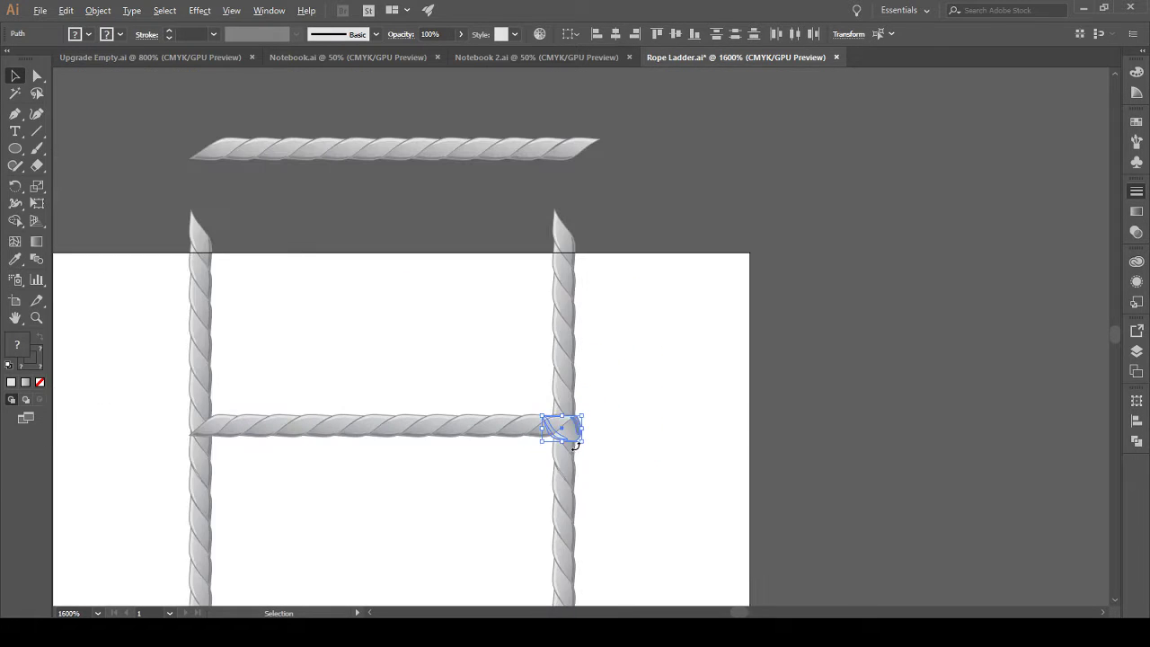
pyautogui.hscroll(-4, 603, 497)
pyautogui.moveTo(745, 436); pyautogui.dragTo(382, 433)
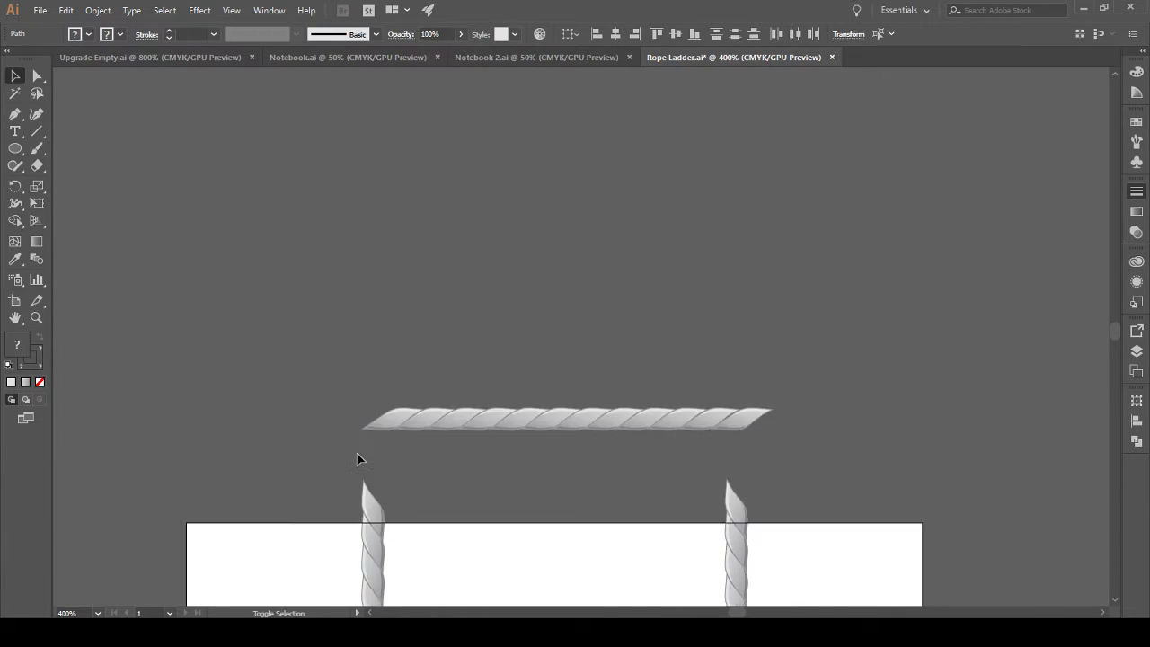
pyautogui.scroll(3, 347, 441)
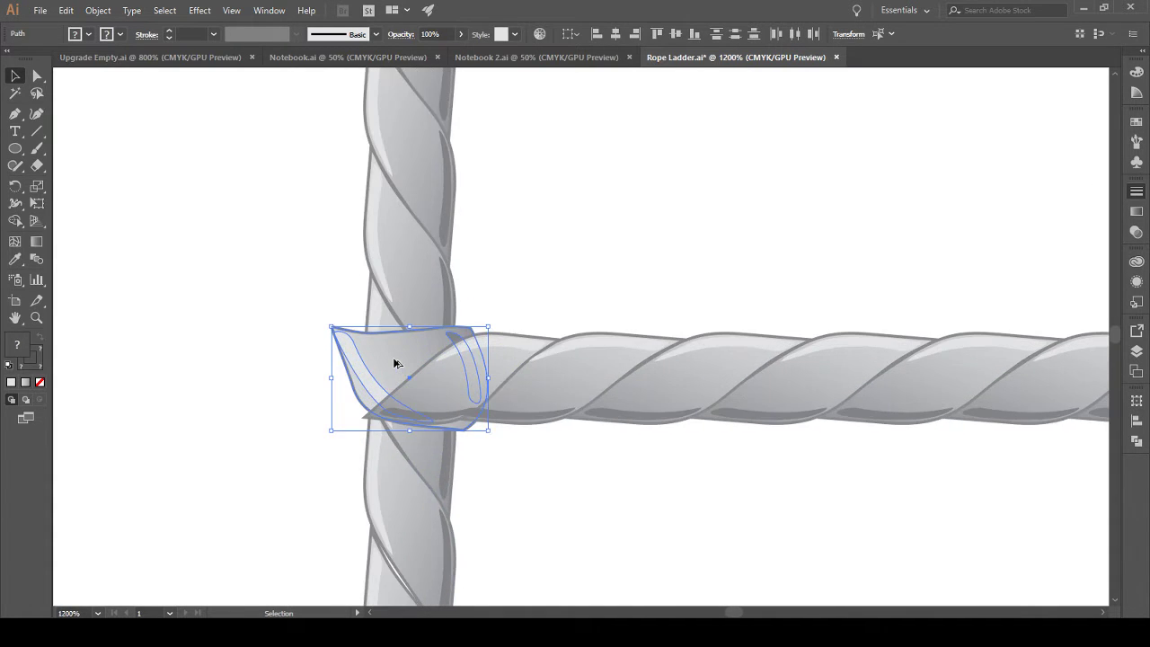
# Step: Rotate the copied wrapping strand 180° with its details and fit it around the left rail at the rung's end
pyautogui.scroll(3, 392, 362)
pyautogui.moveTo(667, 231); pyautogui.dragTo(620, 530)
pyautogui.hscroll(8, 708, 397)
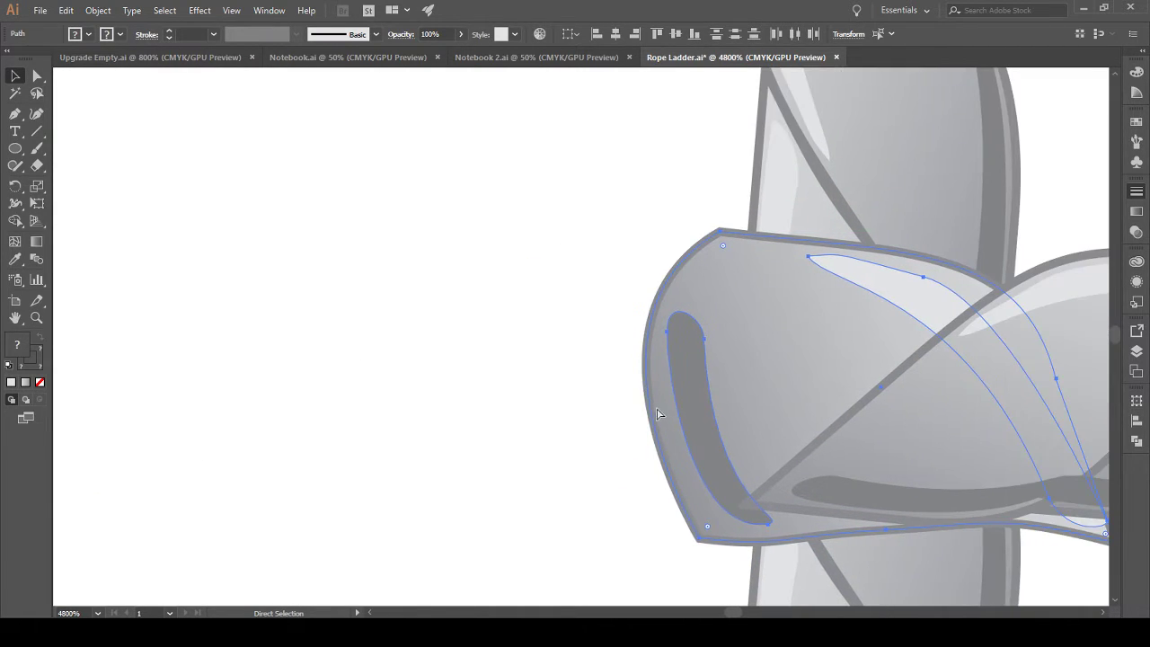
pyautogui.moveTo(479, 373); pyautogui.dragTo(510, 341)
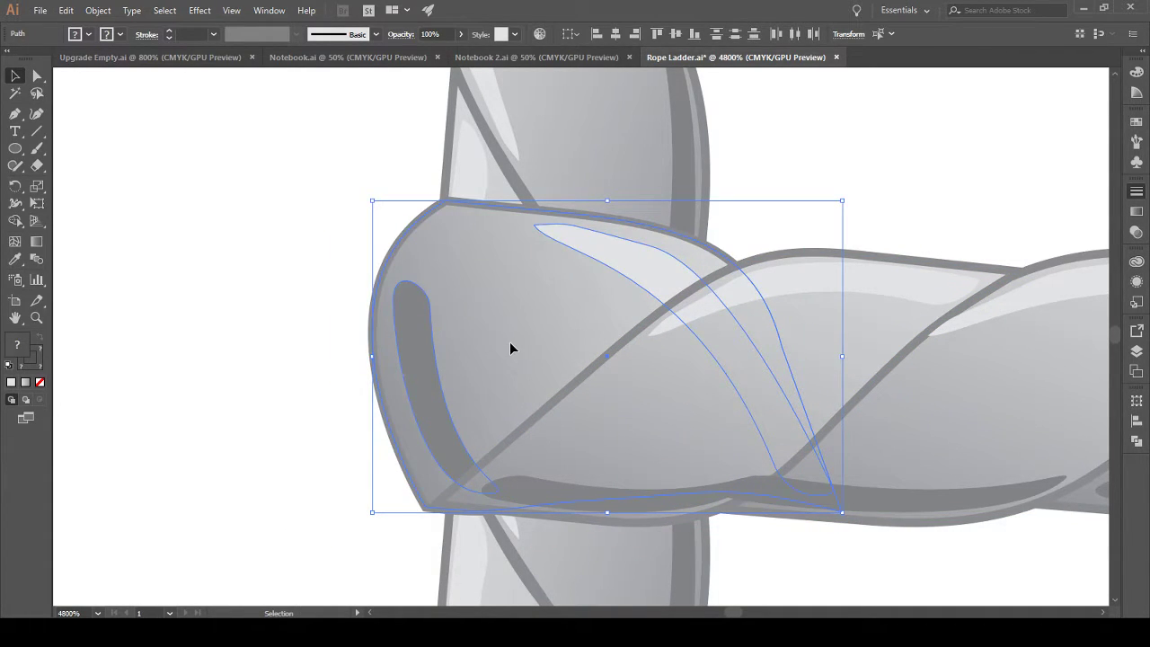
pyautogui.click(269, 441)
# Step: Adjust the left wrapping strand's gradient direction so its shading runs from light above to dark below, like the rung
pyautogui.scroll(-2, 372, 432)
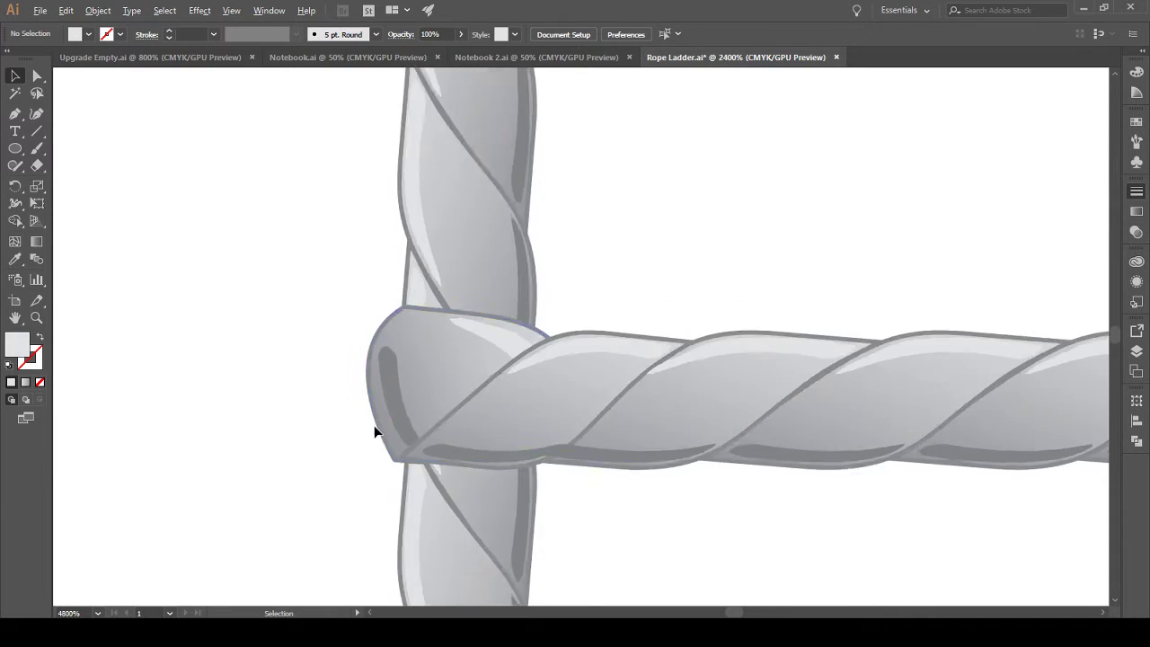
pyautogui.scroll(-8, 366, 458)
pyautogui.scroll(3, 349, 498)
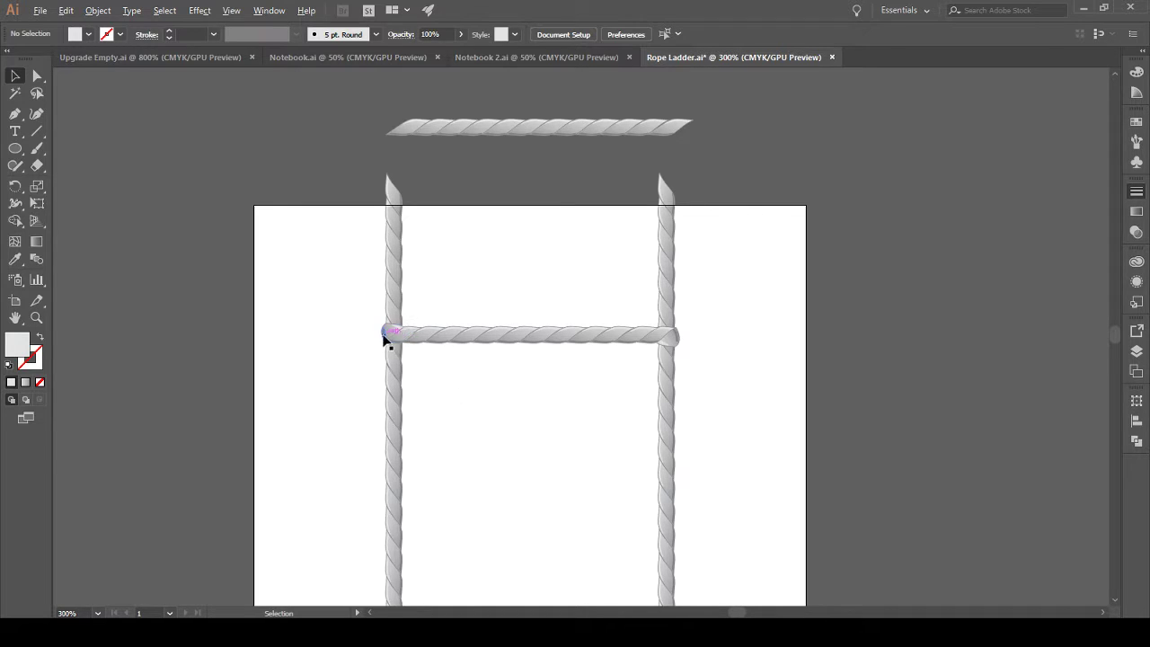
pyautogui.scroll(5, 386, 340)
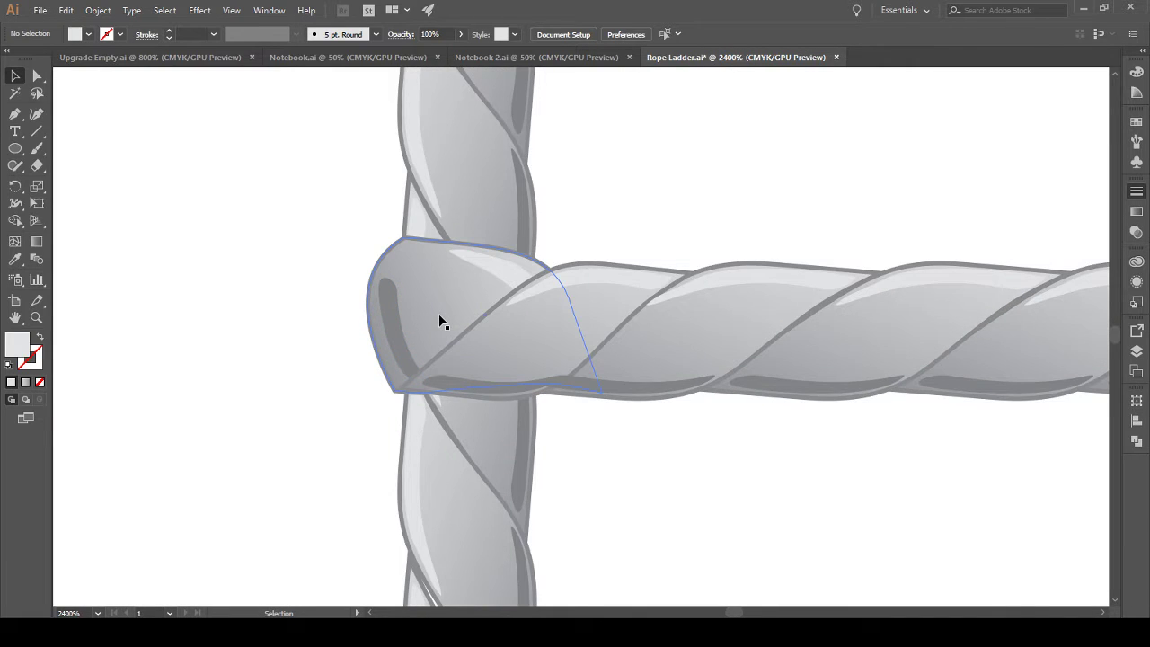
pyautogui.click(440, 322)
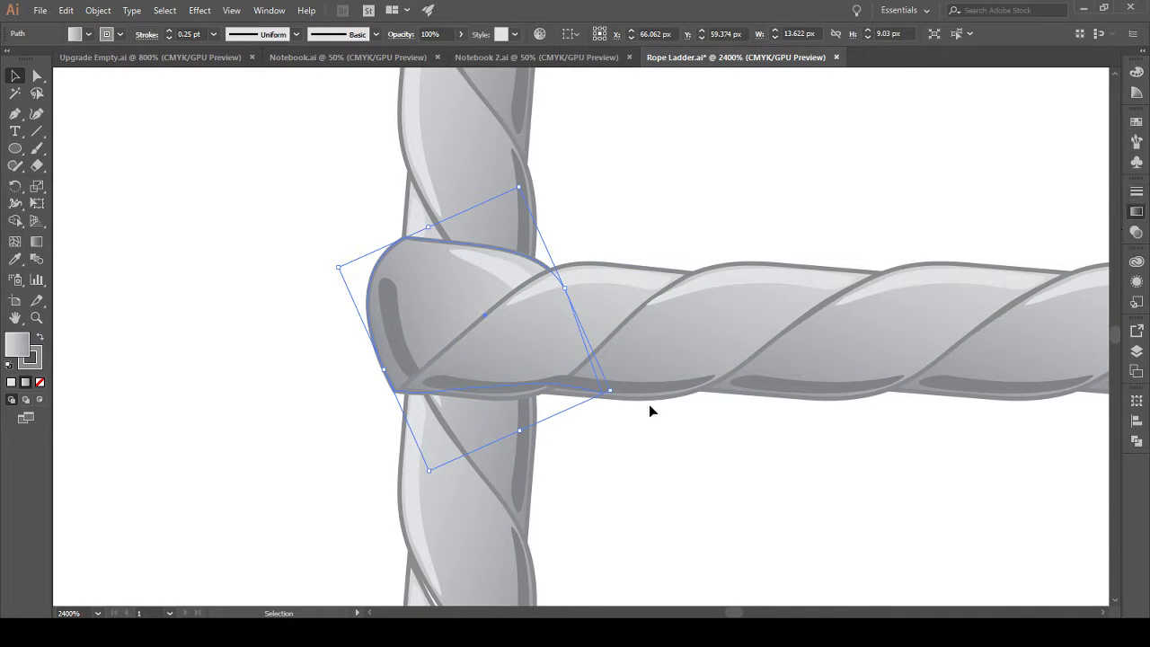
pyautogui.scroll(1, 820, 423)
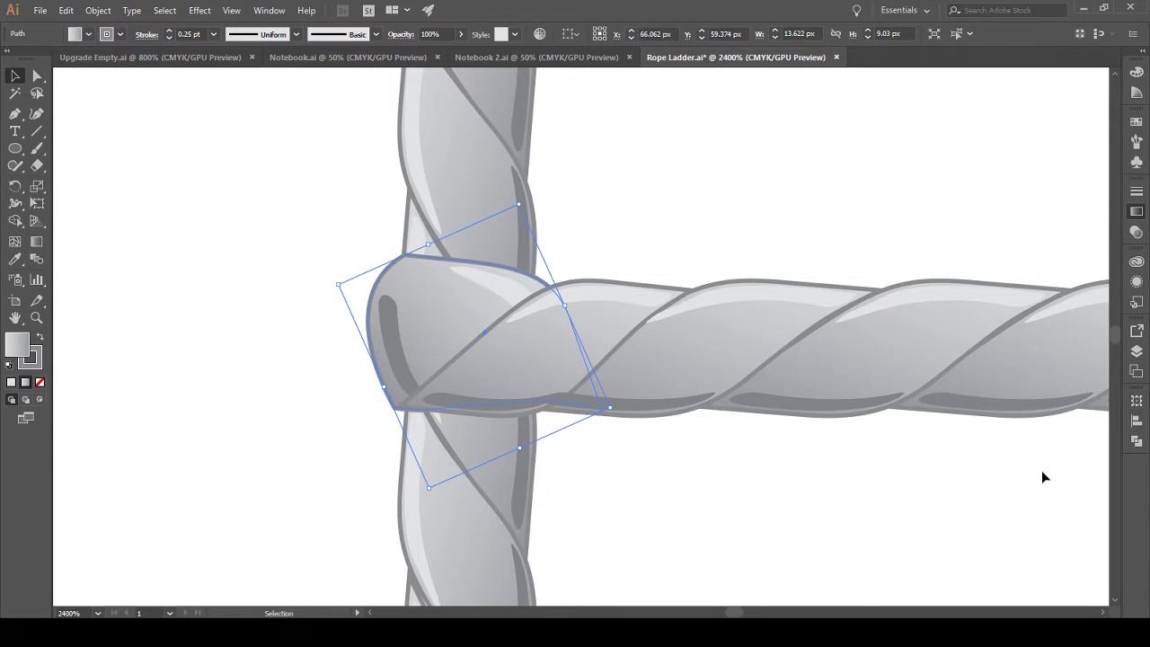
pyautogui.click(396, 350)
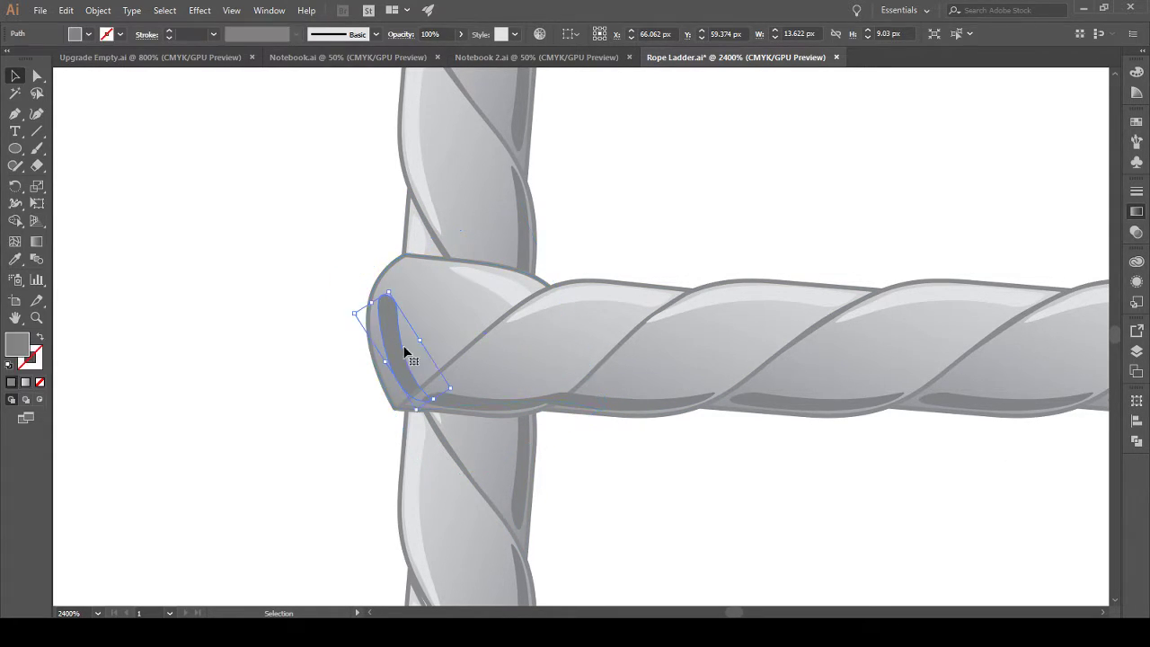
pyautogui.scroll(2, 449, 483)
pyautogui.scroll(5, 415, 503)
pyautogui.scroll(-5, 420, 507)
pyautogui.click(437, 369)
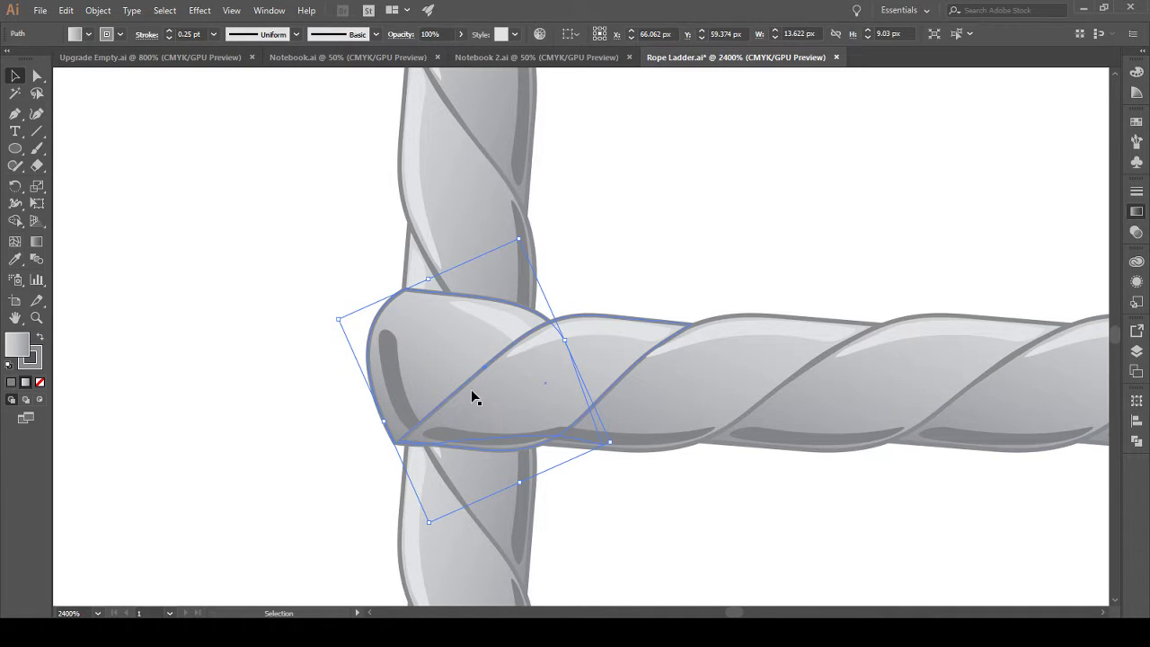
# Step: Move, rotate and resize the left wrapping strand's light highlight so it curves just inside the strand's upper outer edge
pyautogui.click(503, 330)
pyautogui.moveTo(503, 328); pyautogui.dragTo(451, 332)
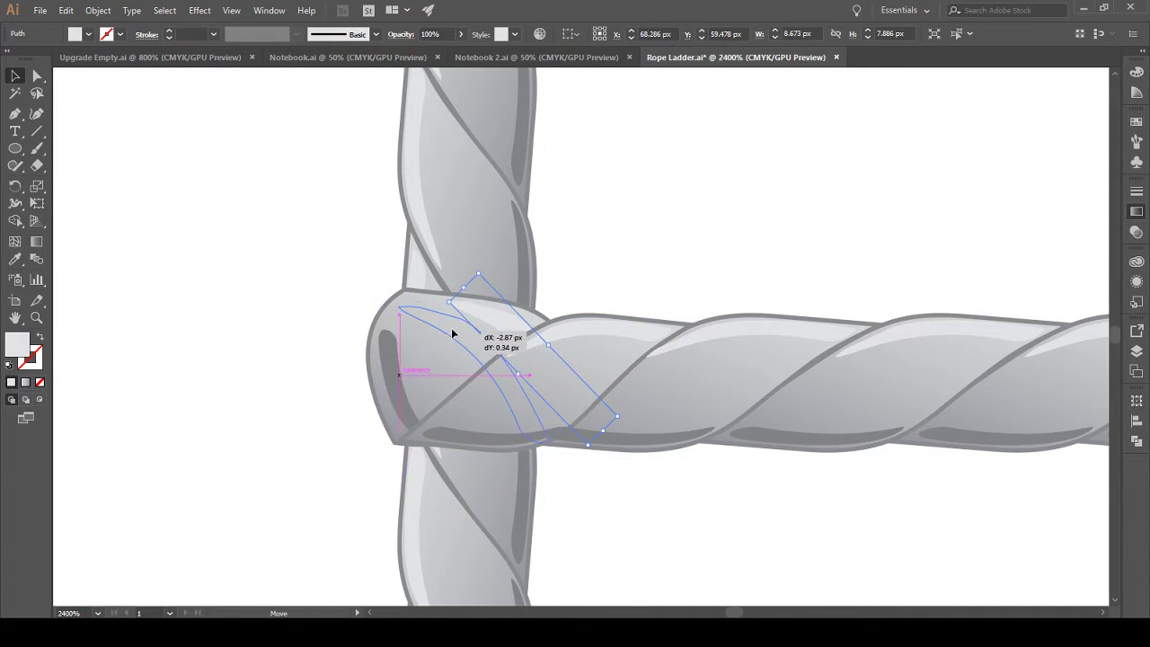
pyautogui.moveTo(571, 422); pyautogui.dragTo(439, 284)
pyautogui.moveTo(576, 340); pyautogui.dragTo(501, 303)
pyautogui.moveTo(441, 326); pyautogui.dragTo(439, 321)
# Step: Rotate the left wrapping strand's dark shadow sliver nearly horizontal and move it to the strand's lower outer corner
pyautogui.click(407, 389)
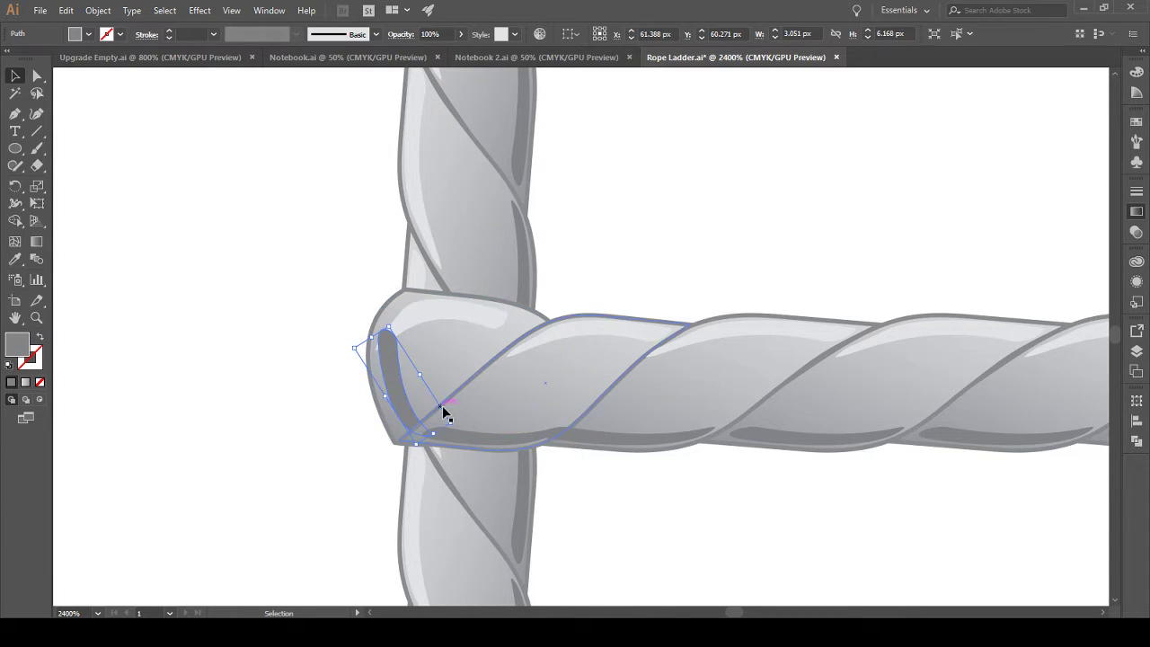
pyautogui.moveTo(457, 424); pyautogui.dragTo(491, 354)
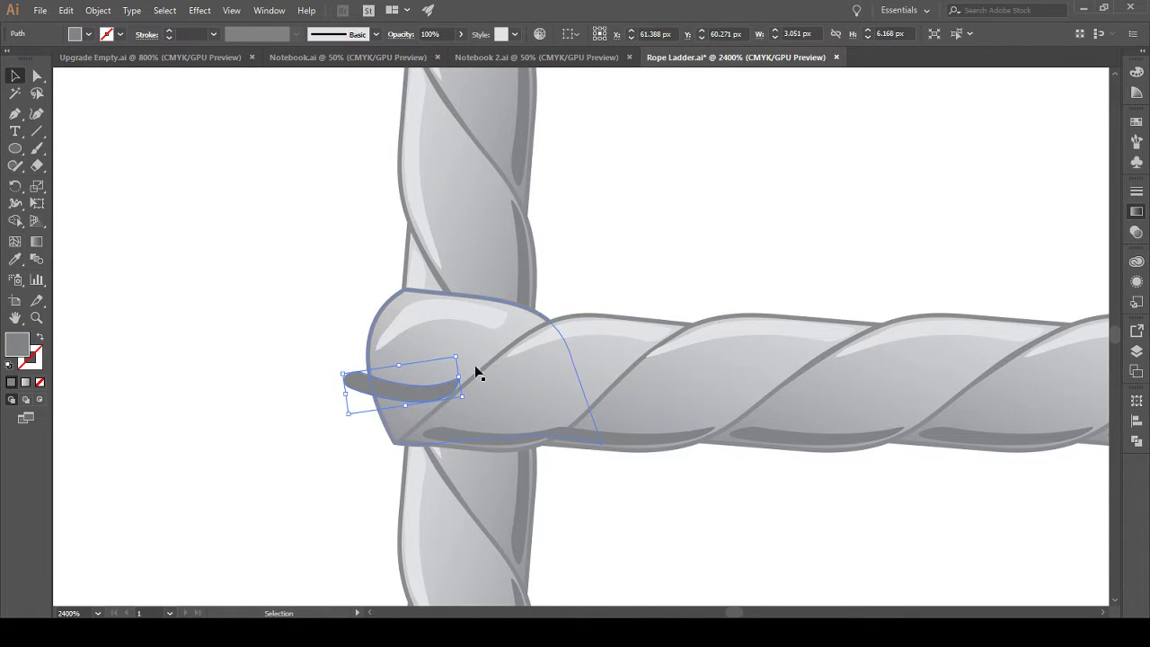
pyautogui.moveTo(401, 390); pyautogui.dragTo(450, 419)
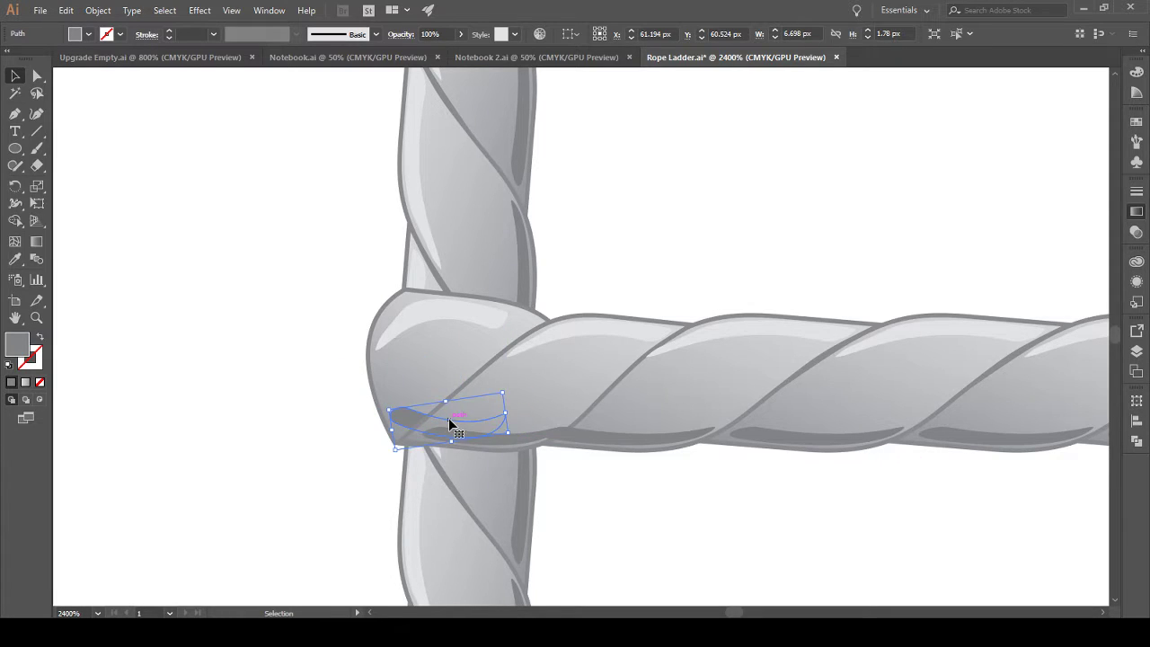
pyautogui.click(295, 385)
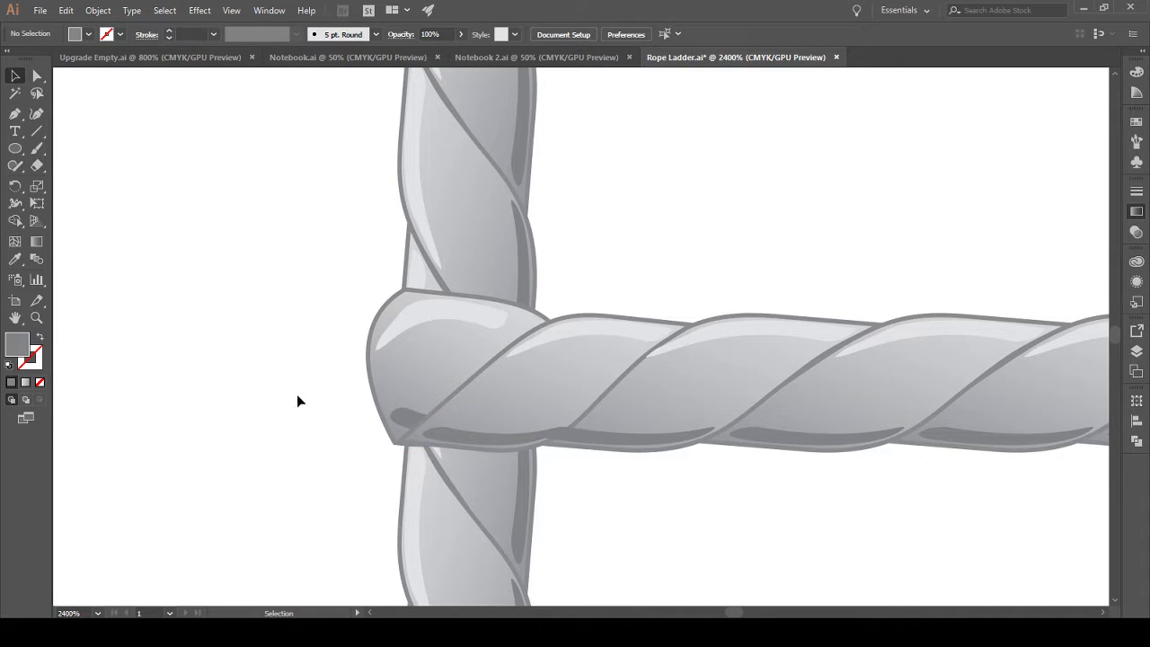
# Step: Change the right wrapping strand's gradient direction so it shades from light at the top to dark at the bottom
pyautogui.click(427, 378)
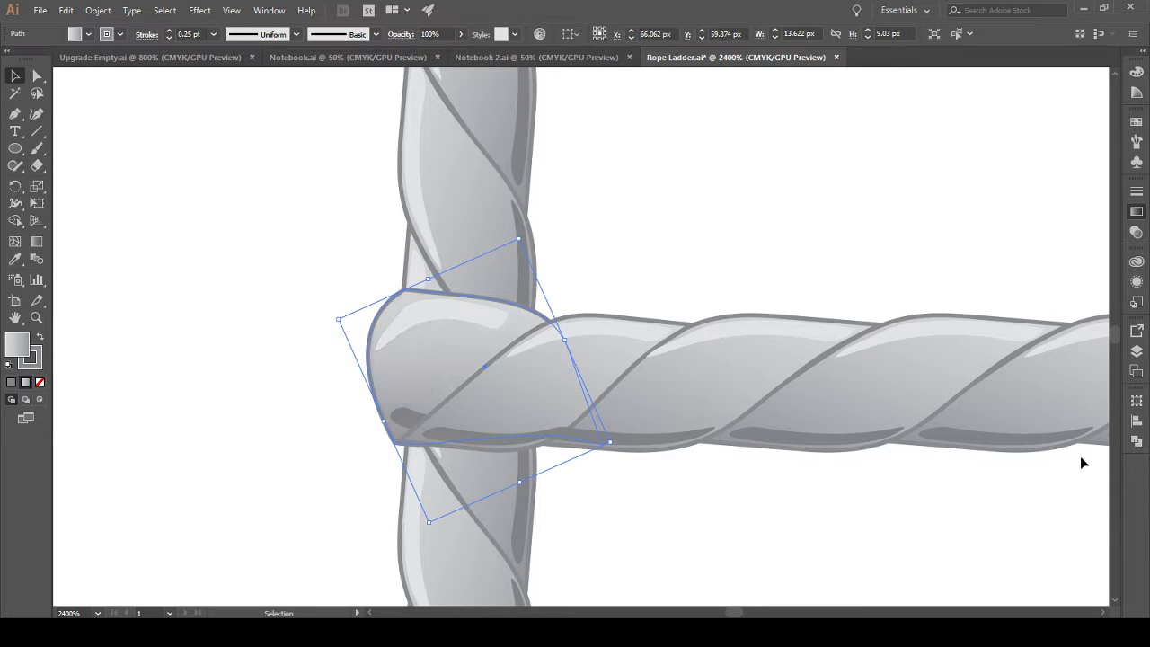
pyautogui.keyDown('alt'); pyautogui.scroll(-6, 372, 452); pyautogui.keyUp('alt')
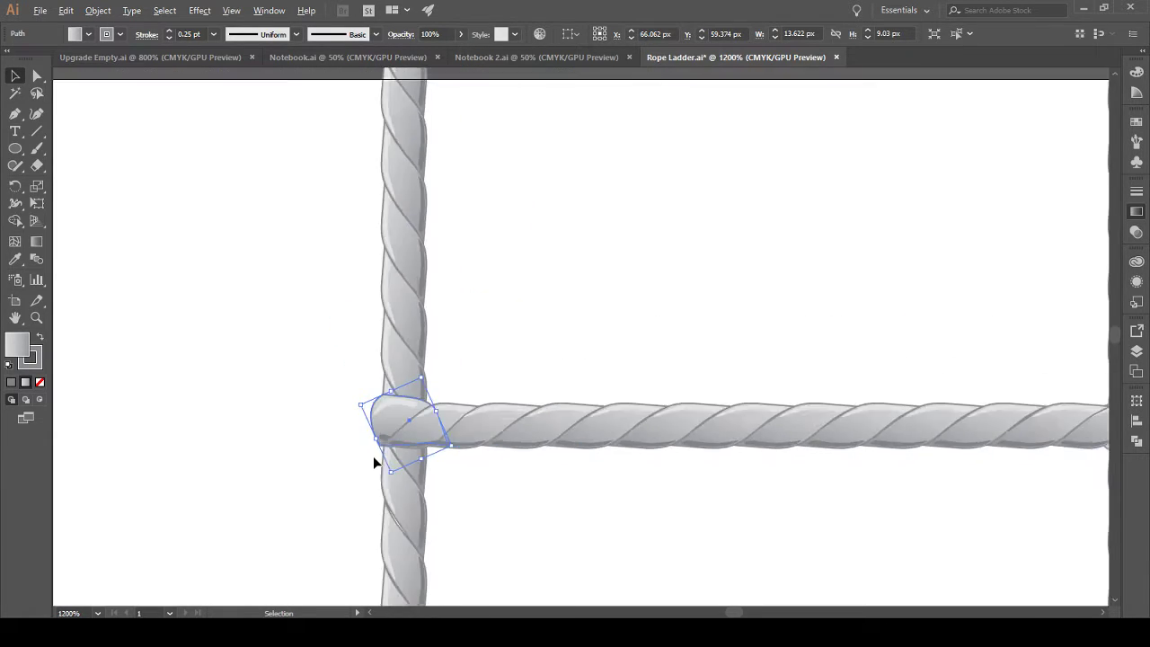
pyautogui.click(200, 469)
pyautogui.scroll(-2, 554, 513)
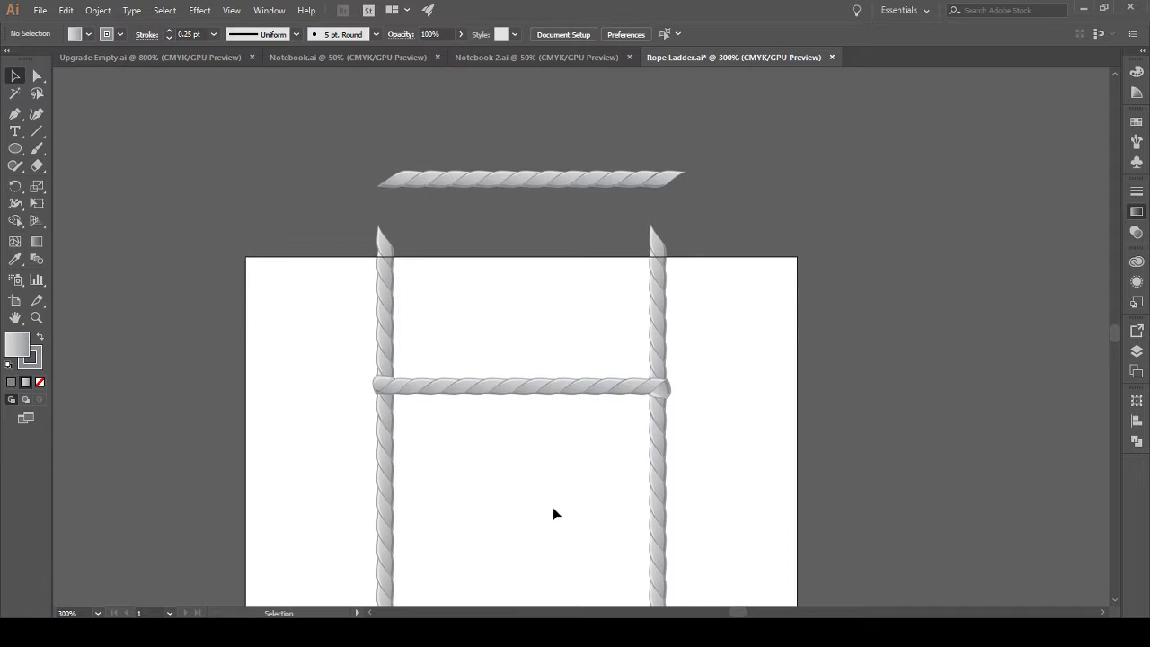
pyautogui.keyDown('alt'); pyautogui.scroll(5, 686, 409); pyautogui.keyUp('alt')
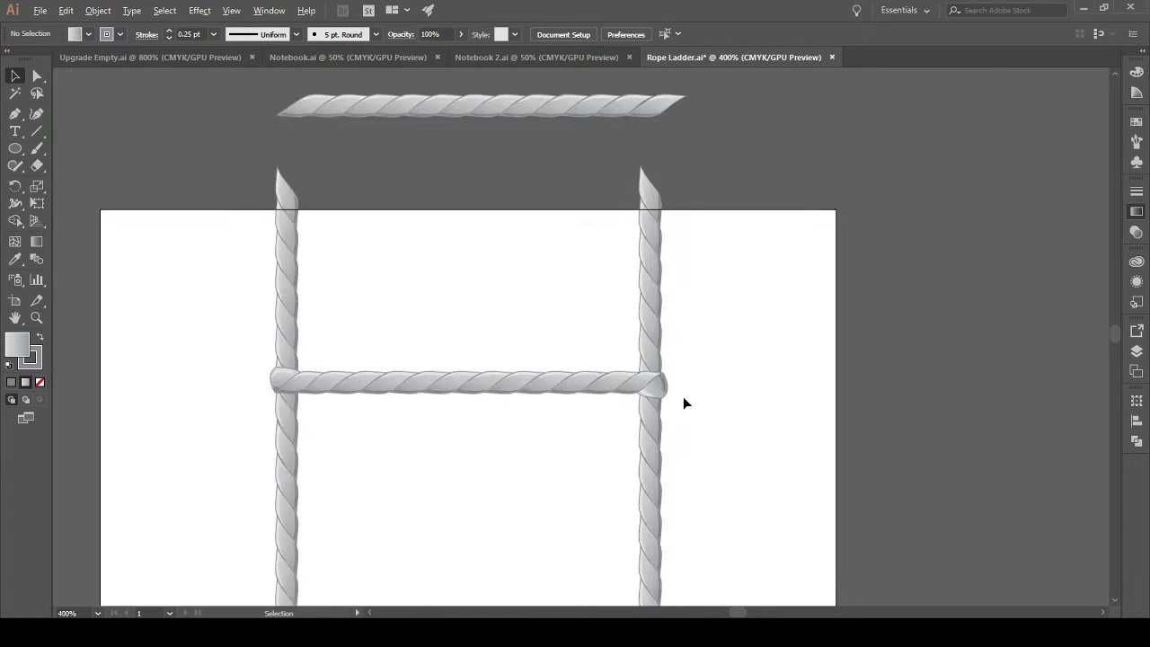
pyautogui.keyDown('alt'); pyautogui.scroll(1, 627, 396); pyautogui.keyUp('alt')
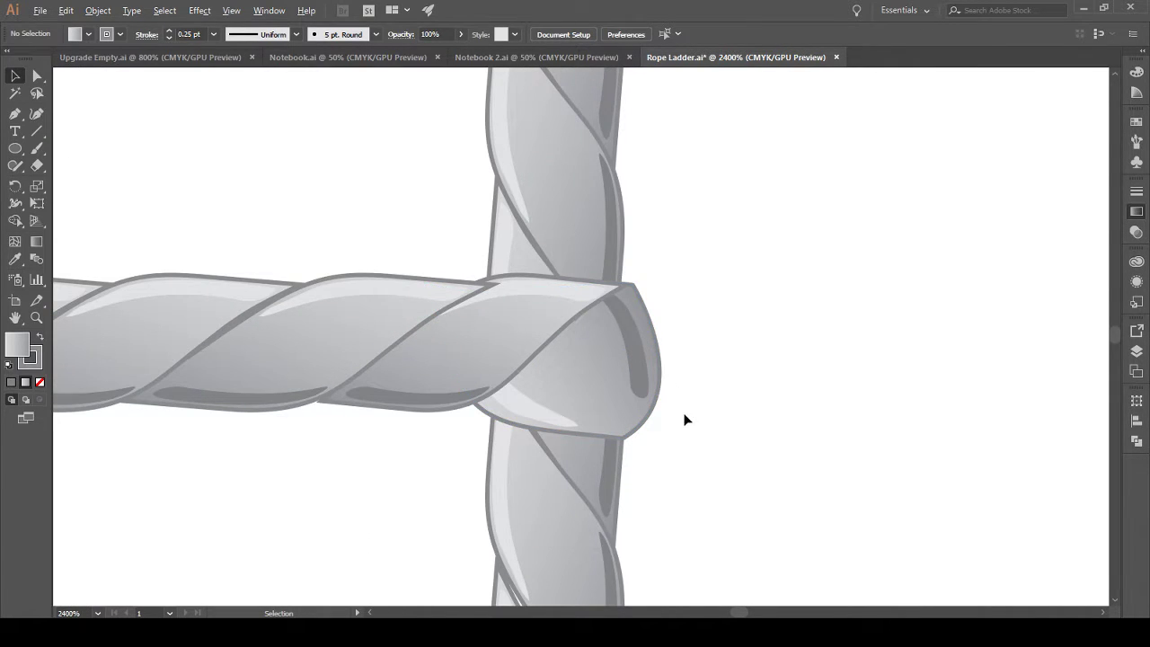
pyautogui.click(585, 390)
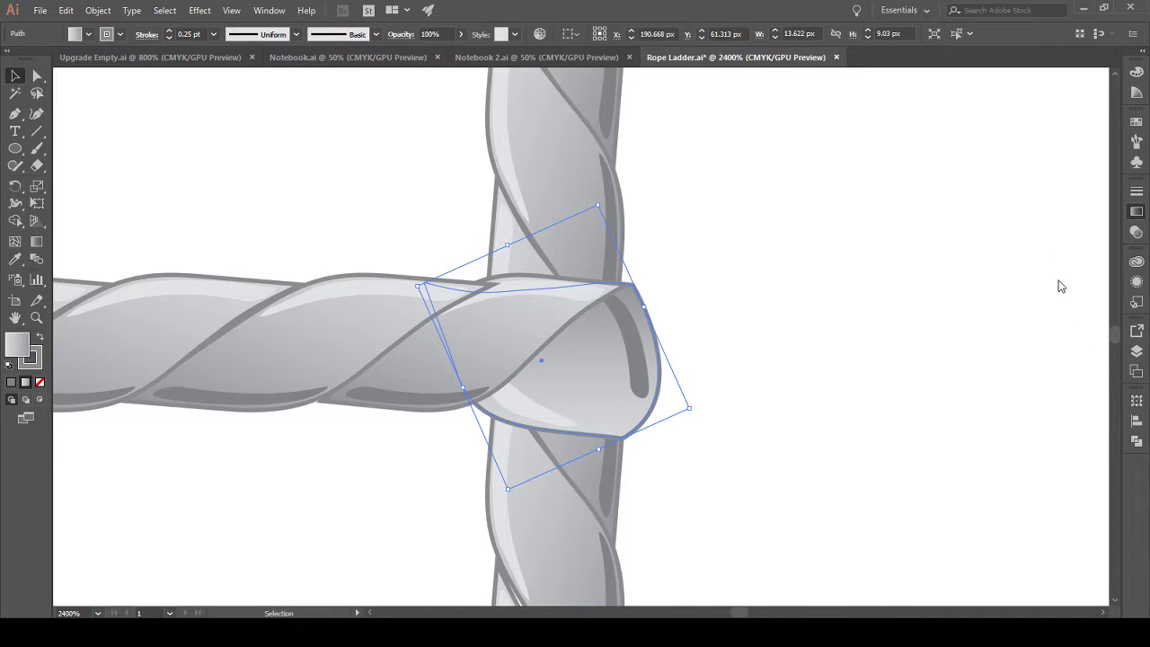
pyautogui.hotkey('ctrl', 'z')
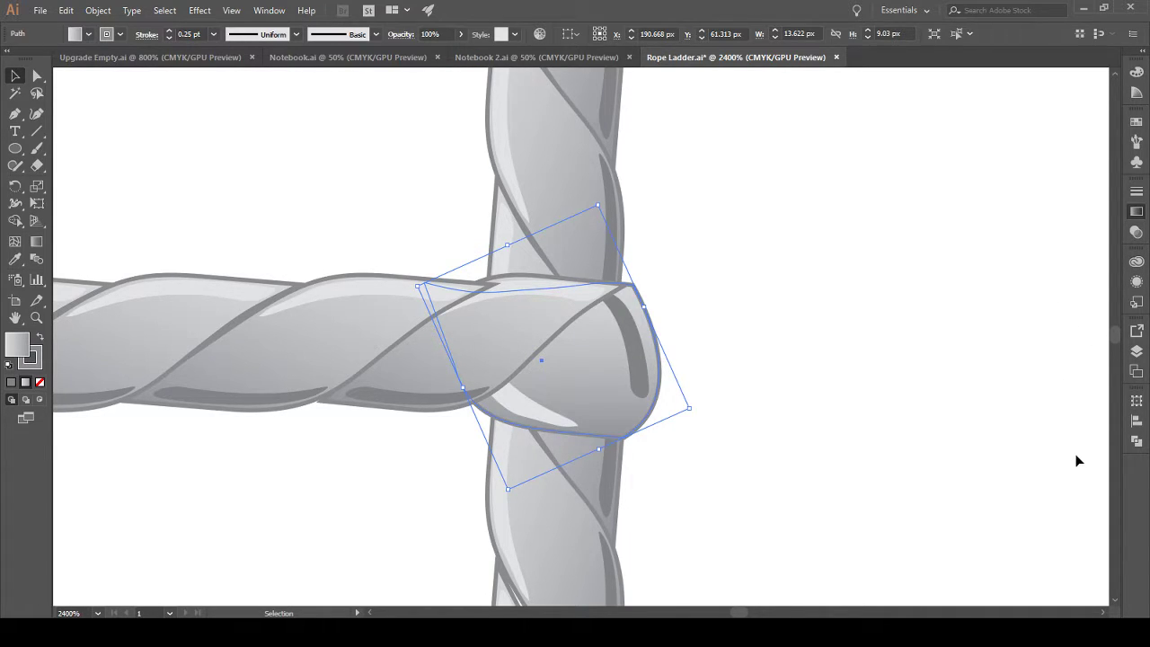
# Step: Rotate the dark shadow onto the lower edge of the rung's right end cap and the light highlight along its outer edge
pyautogui.click(638, 372)
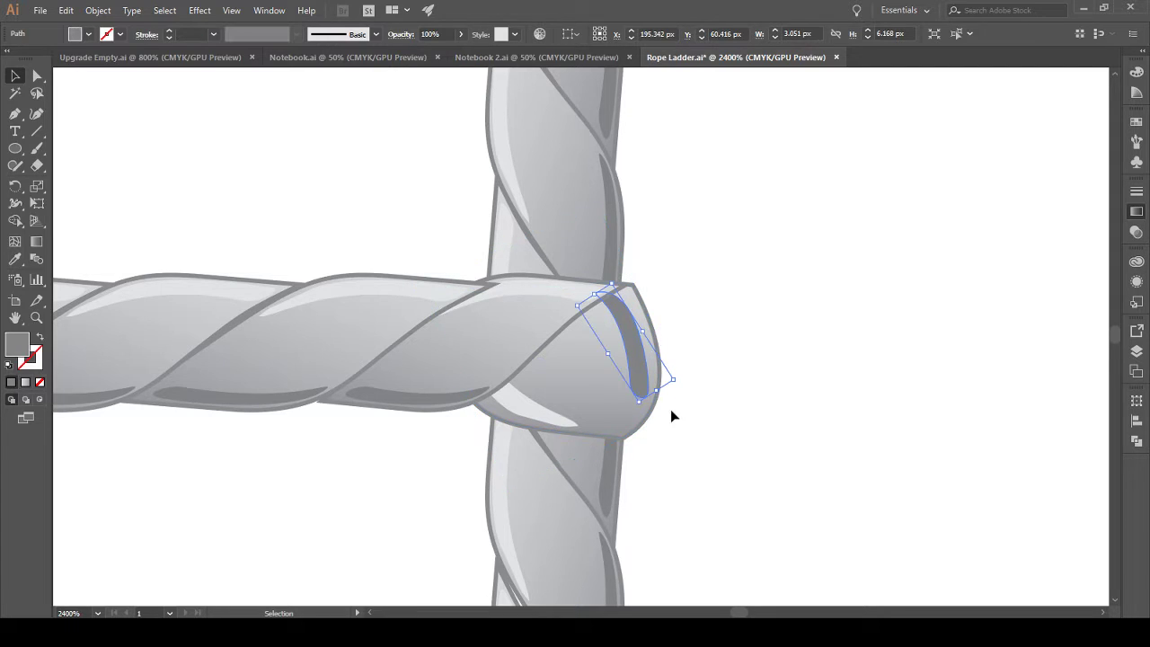
pyautogui.moveTo(681, 378); pyautogui.dragTo(555, 405)
pyautogui.moveTo(623, 346)
pyautogui.mouseDown()
pyautogui.moveTo(570, 382)
pyautogui.moveTo(553, 414)
pyautogui.moveTo(567, 418)
pyautogui.moveTo(595, 321)
pyautogui.moveTo(386, 257)
pyautogui.moveTo(559, 454)
pyautogui.moveTo(500, 385)
pyautogui.moveTo(547, 363)
pyautogui.moveTo(597, 360)
pyautogui.moveTo(493, 347)
pyautogui.moveTo(580, 405)
pyautogui.moveTo(538, 432)
pyautogui.moveTo(788, 465)
pyautogui.moveTo(729, 398)
pyautogui.moveTo(636, 361)
pyautogui.mouseUp()
pyautogui.click(517, 401)
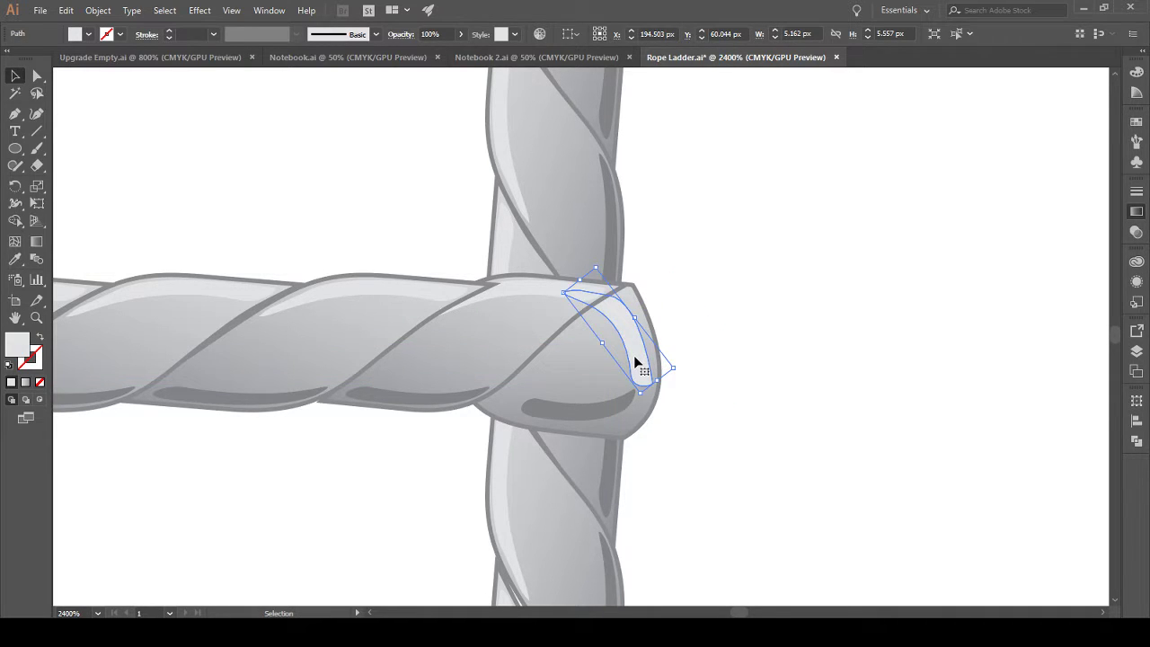
pyautogui.click(719, 343)
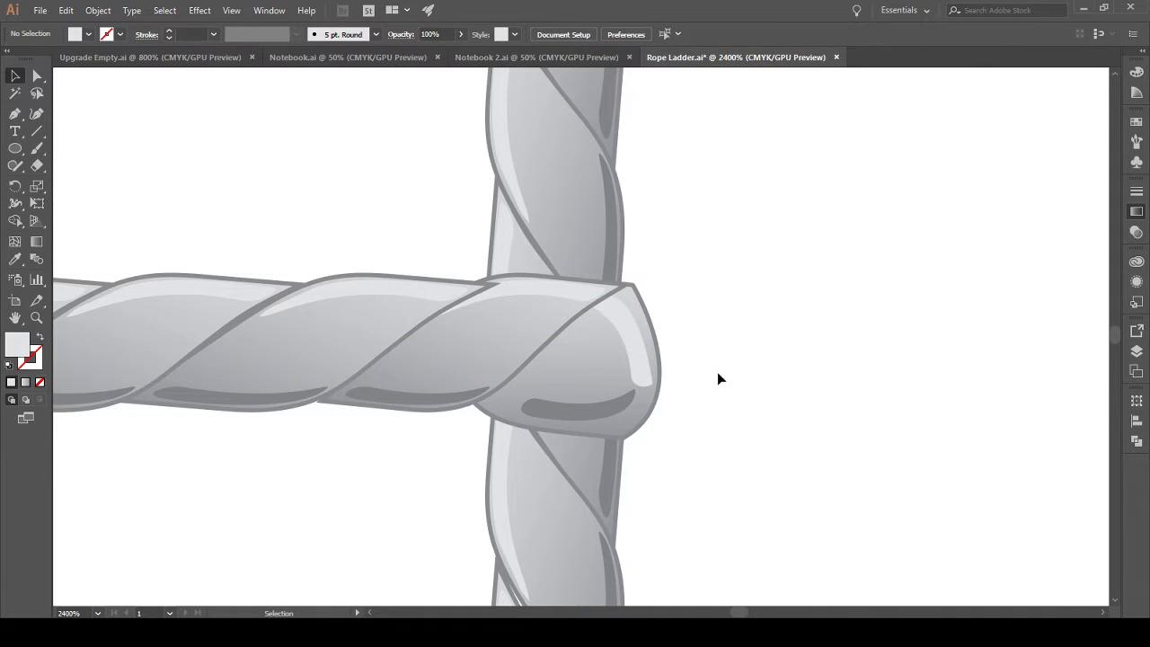
# Step: Stretch, rotate and reposition the dark shadow so it follows the bottom curve of the right end cap
pyautogui.click(578, 410)
pyautogui.moveTo(521, 404); pyautogui.dragTo(504, 402)
pyautogui.moveTo(581, 413)
pyautogui.mouseDown()
pyautogui.moveTo(560, 405)
pyautogui.moveTo(569, 410)
pyautogui.mouseUp()
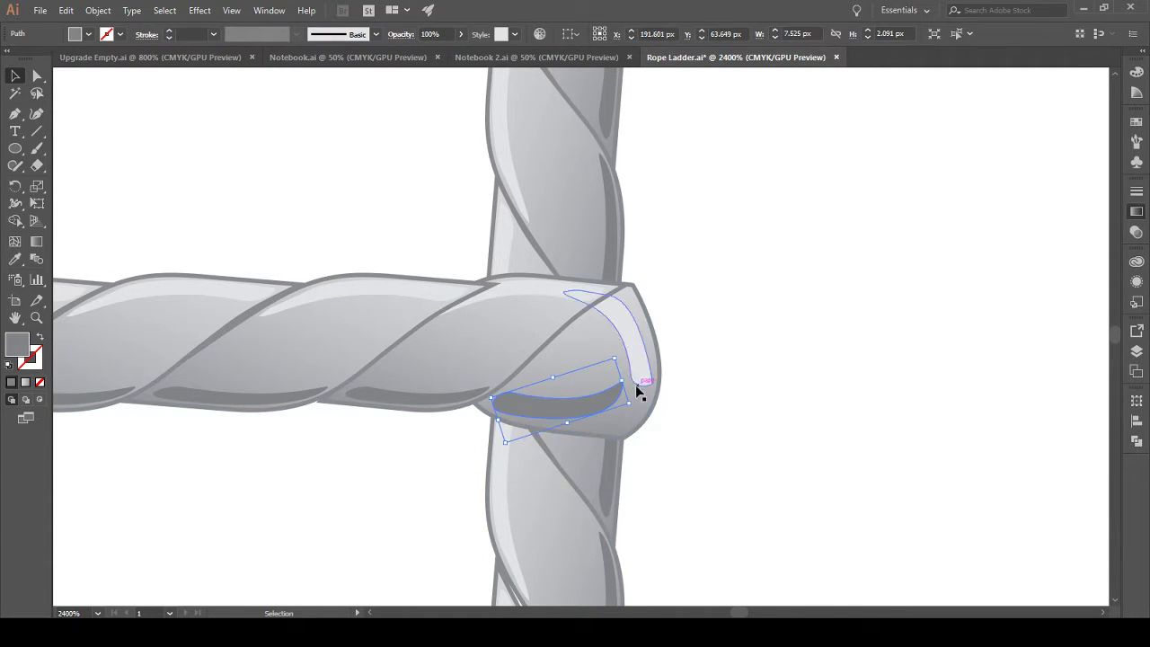
pyautogui.moveTo(620, 352); pyautogui.dragTo(637, 365)
pyautogui.moveTo(565, 411); pyautogui.dragTo(575, 411)
pyautogui.click(728, 418)
# Step: Examine the rung and its end caps where they cross the side ropes, both from afar and close up
pyautogui.scroll(-5, 721, 418)
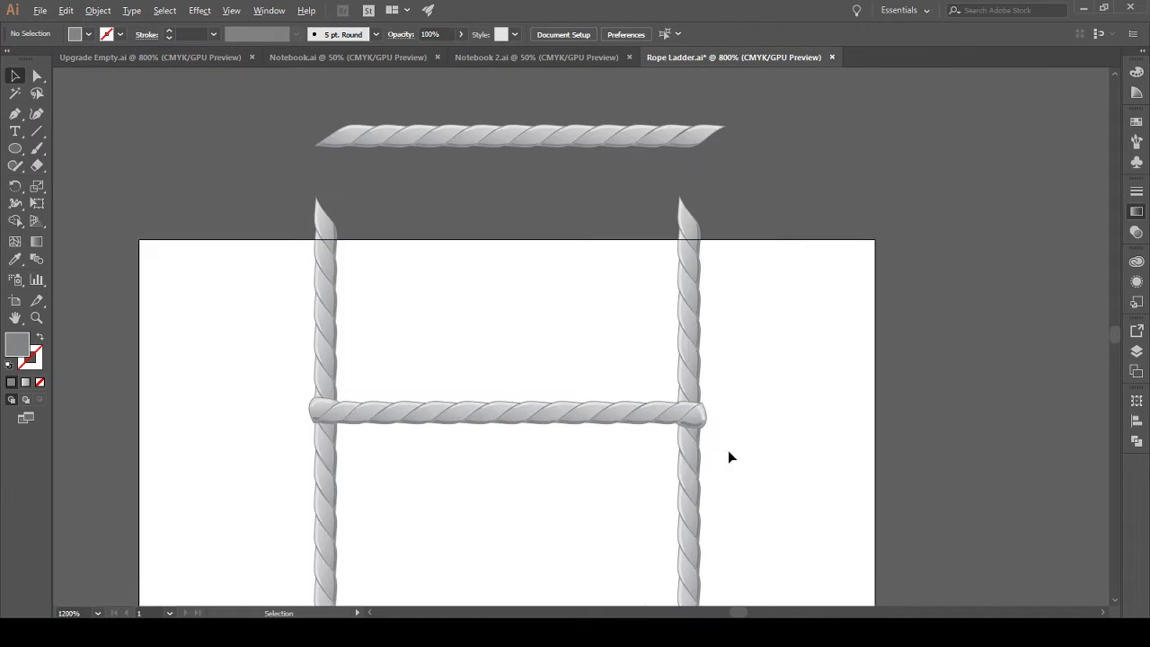
pyautogui.scroll(-1, 735, 492)
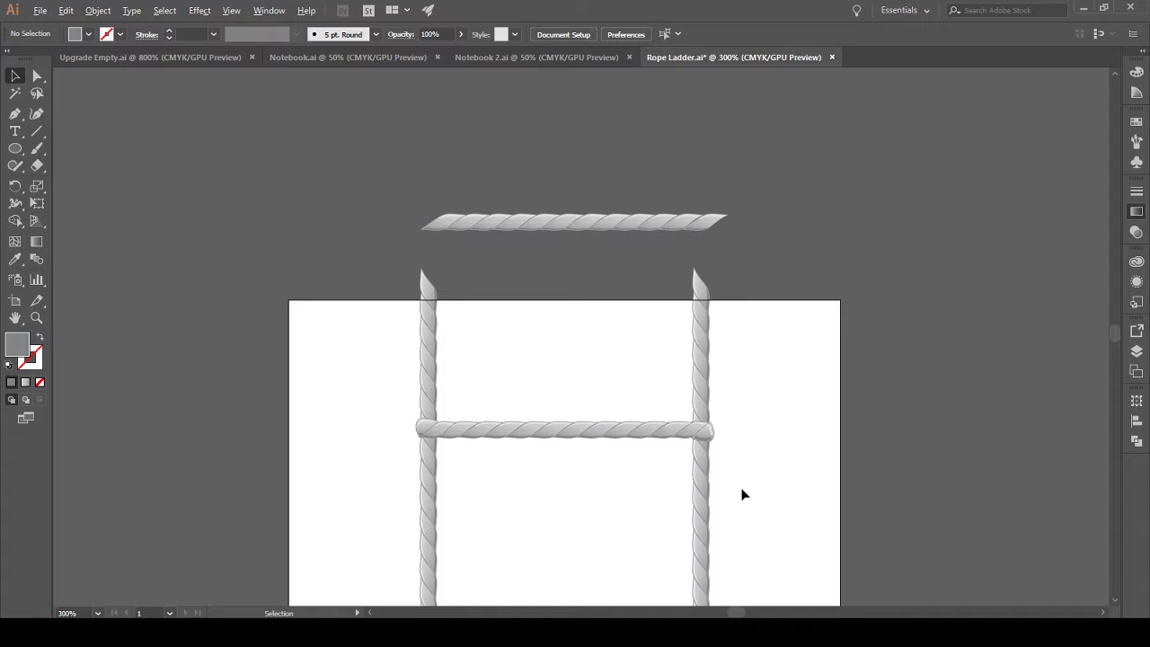
pyautogui.scroll(1, 494, 513)
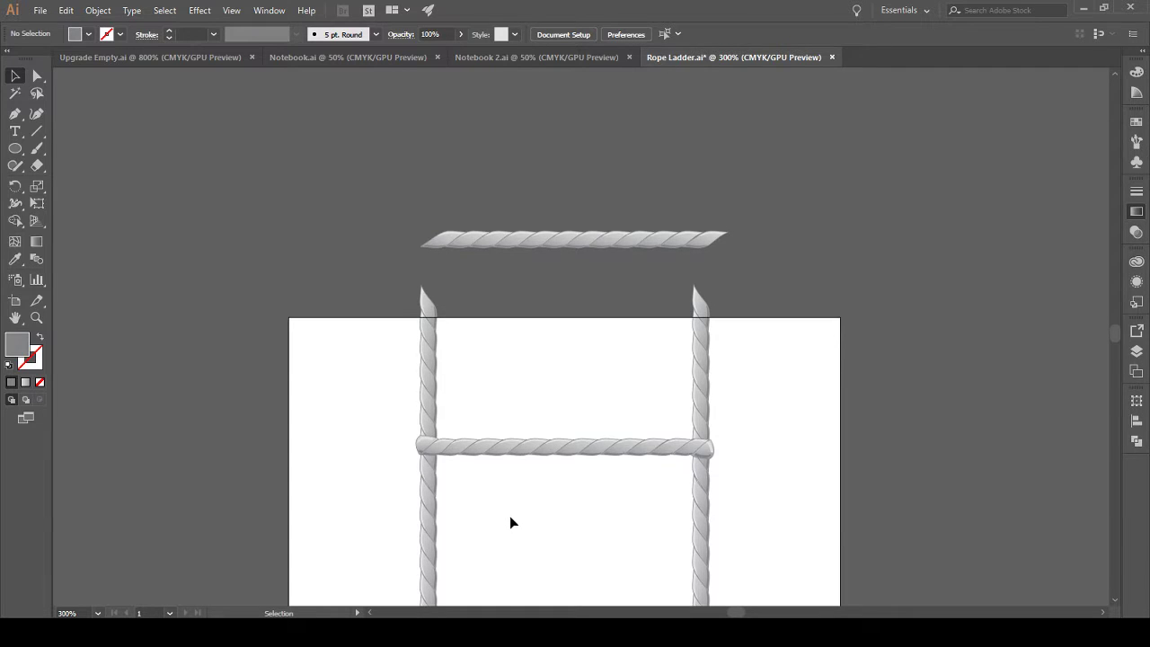
pyautogui.scroll(-3, 508, 522)
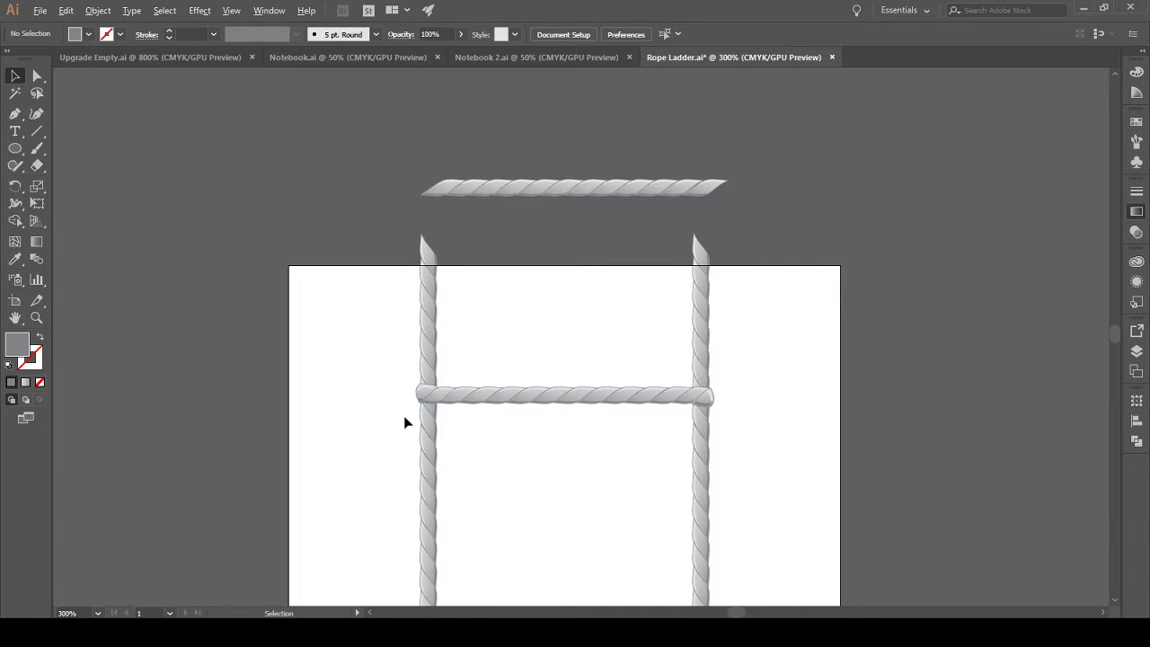
pyautogui.scroll(3, 406, 419)
pyautogui.scroll(2, 407, 409)
pyautogui.scroll(-4, 440, 390)
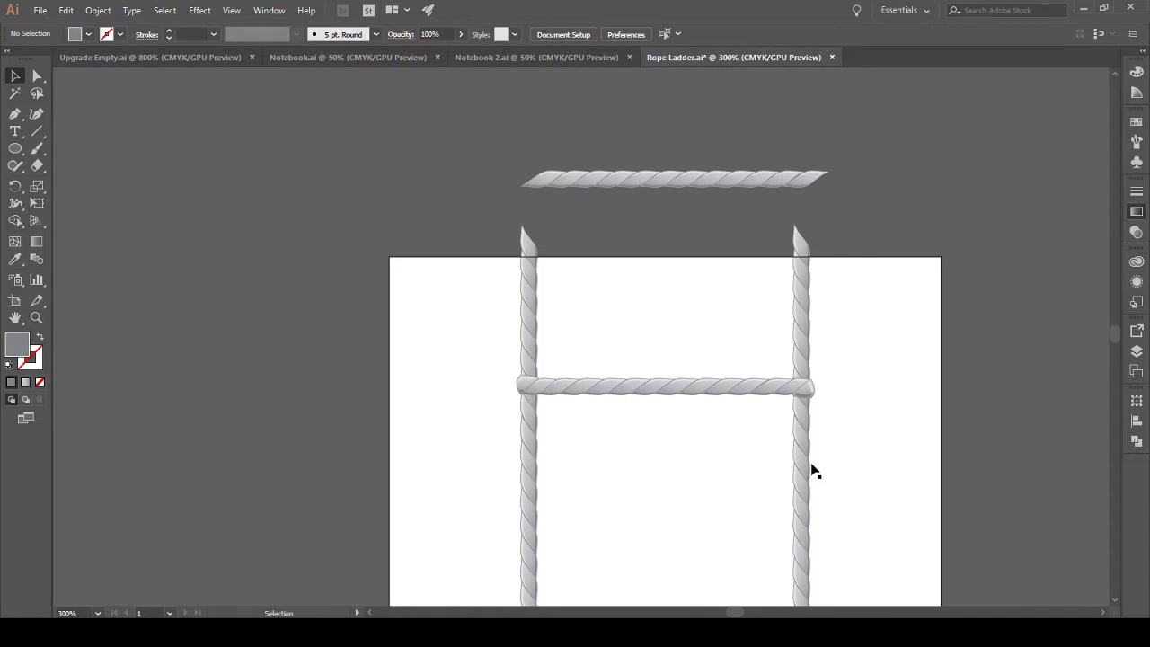
pyautogui.scroll(-2, 806, 465)
pyautogui.hscroll(1, 773, 427)
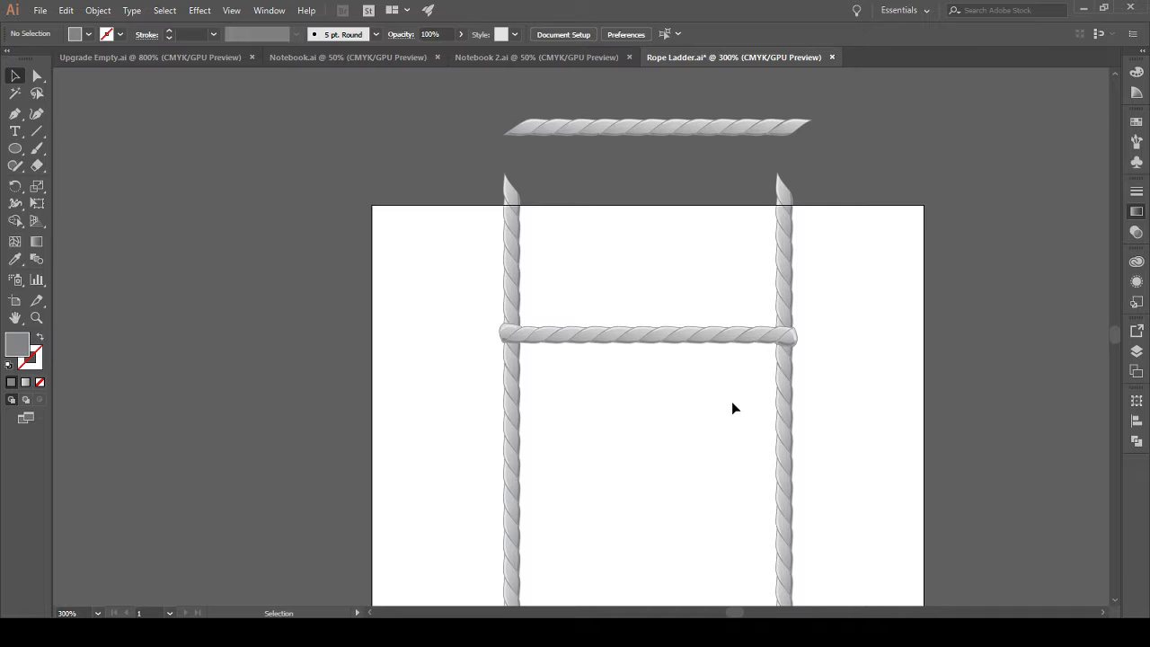
pyautogui.scroll(1, 809, 359)
pyautogui.hscroll(-2, 817, 392)
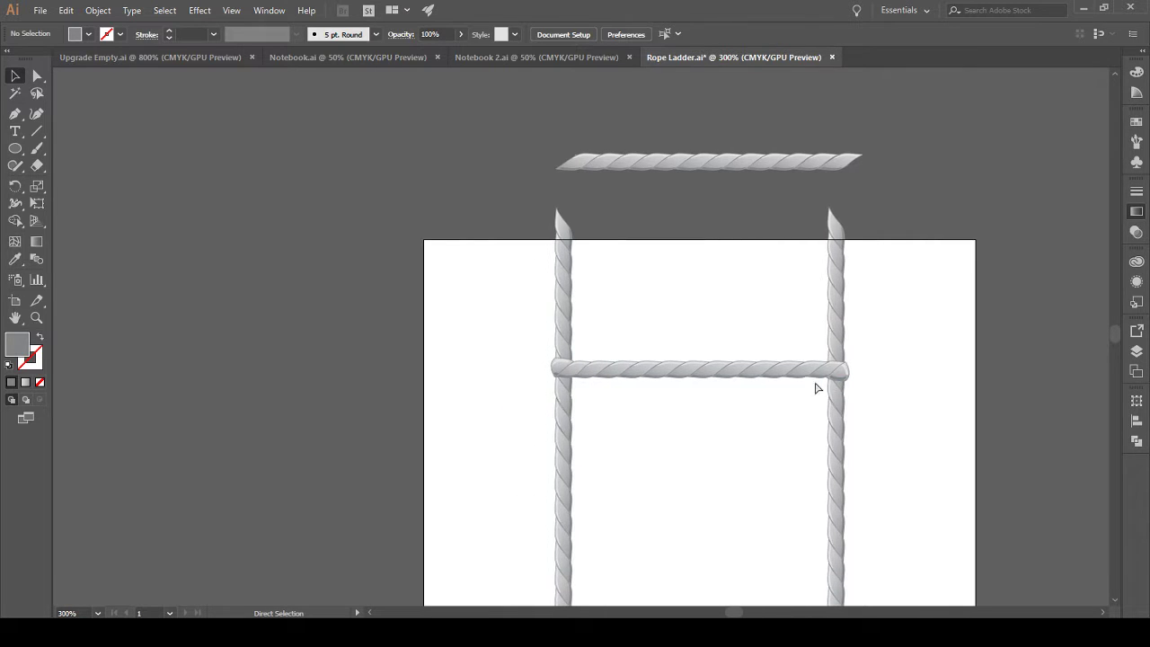
pyautogui.scroll(-2, 824, 393)
pyautogui.scroll(8, 834, 395)
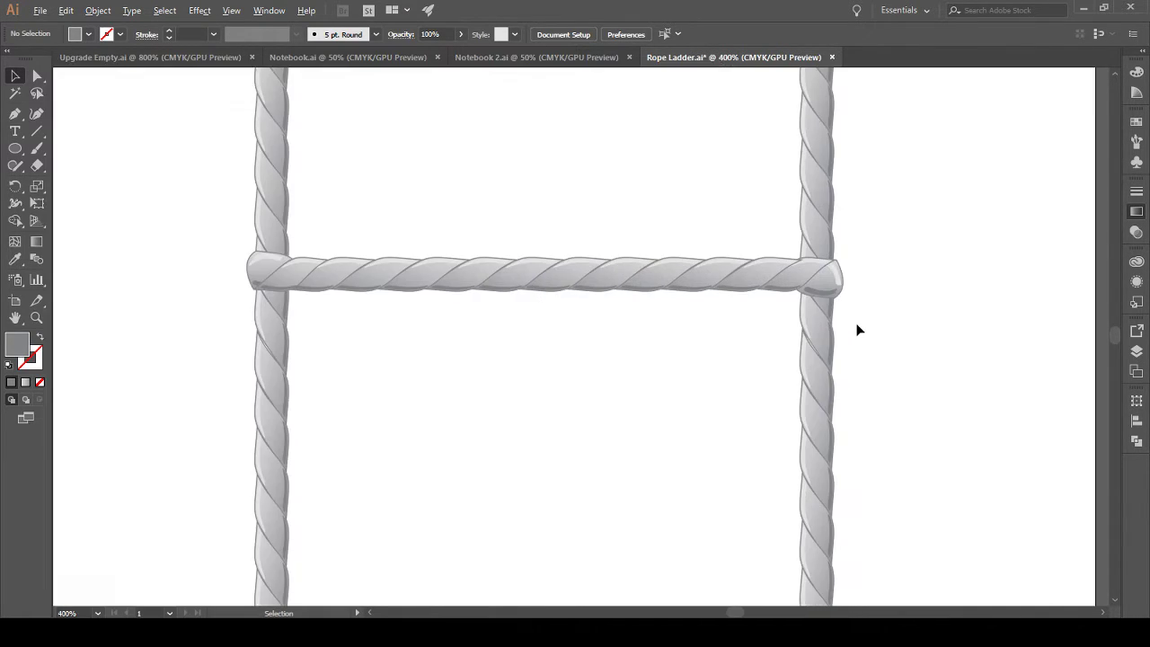
pyautogui.scroll(1, 848, 279)
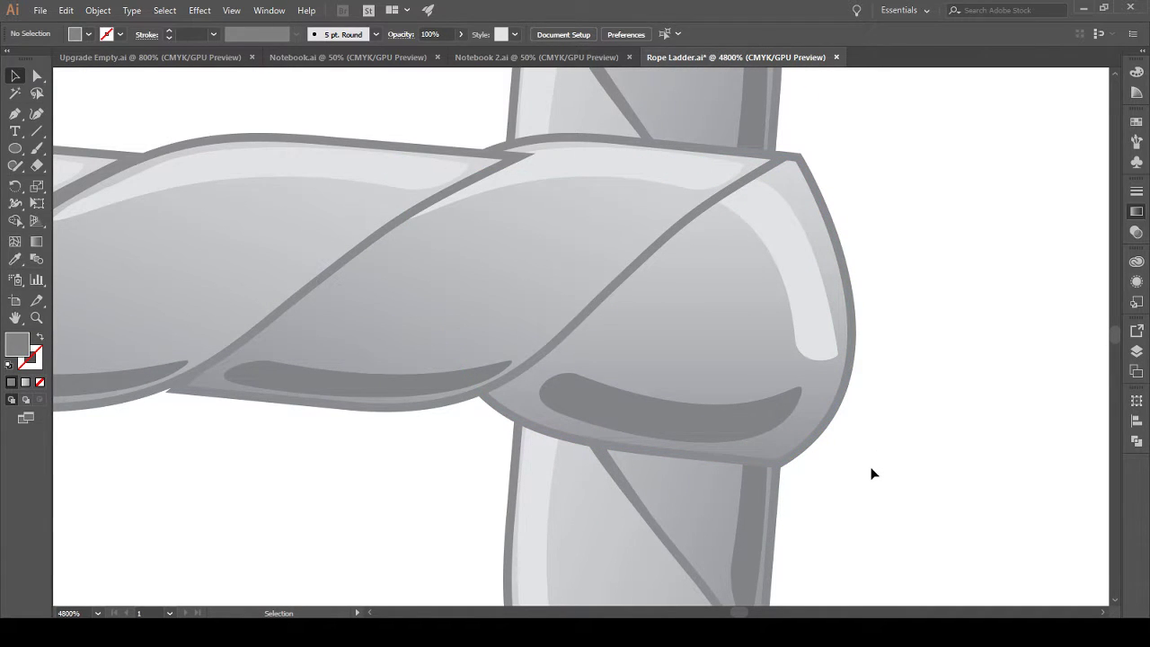
pyautogui.scroll(1, 875, 435)
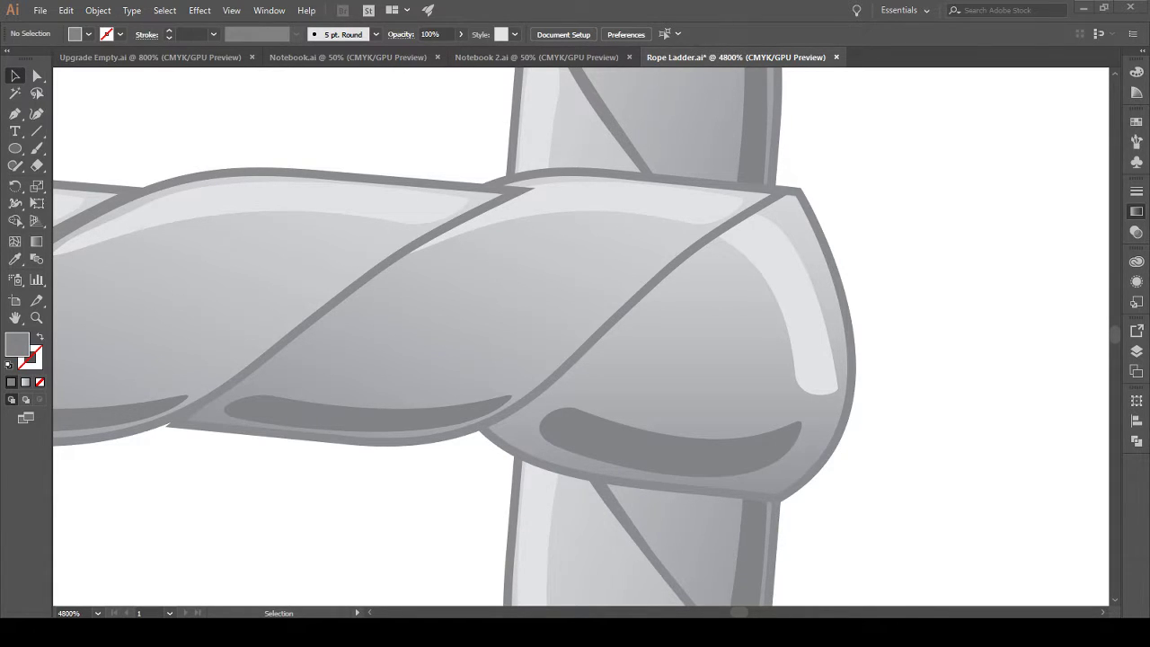
pyautogui.click(665, 391)
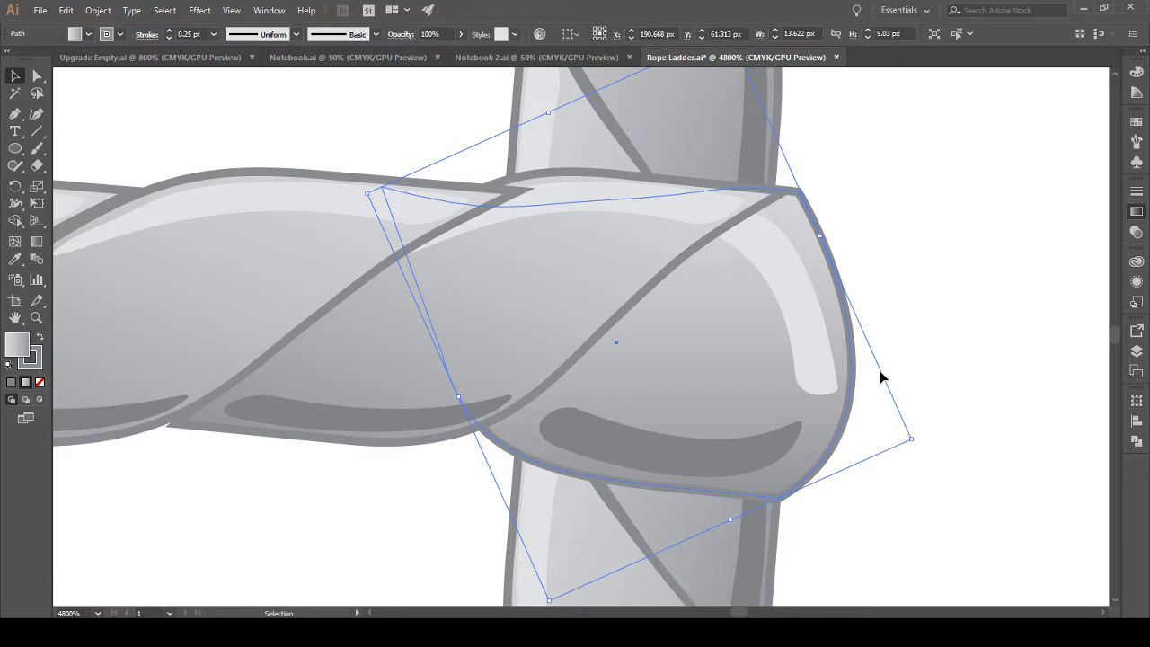
pyautogui.click(897, 468)
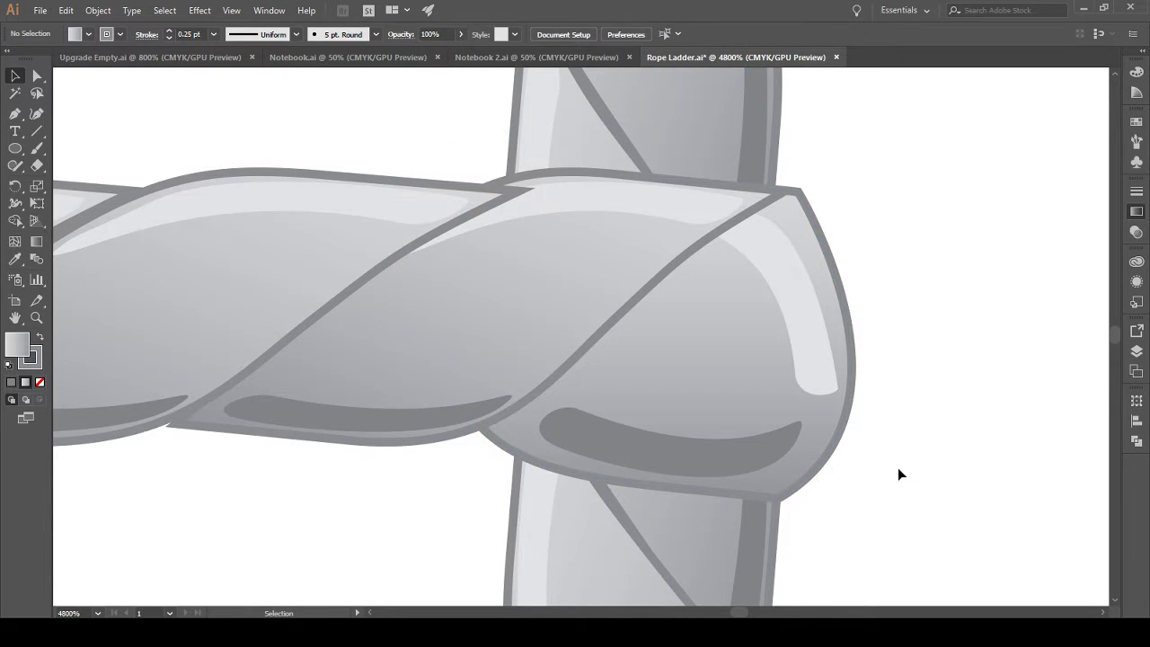
# Step: Duplicate the rung with its end caps and crossing rope segments, placing the copy outside the artboard's upper left corner
pyautogui.press('a')
pyautogui.hscroll(3, 850, 479)
pyautogui.scroll(-10, 850, 479)
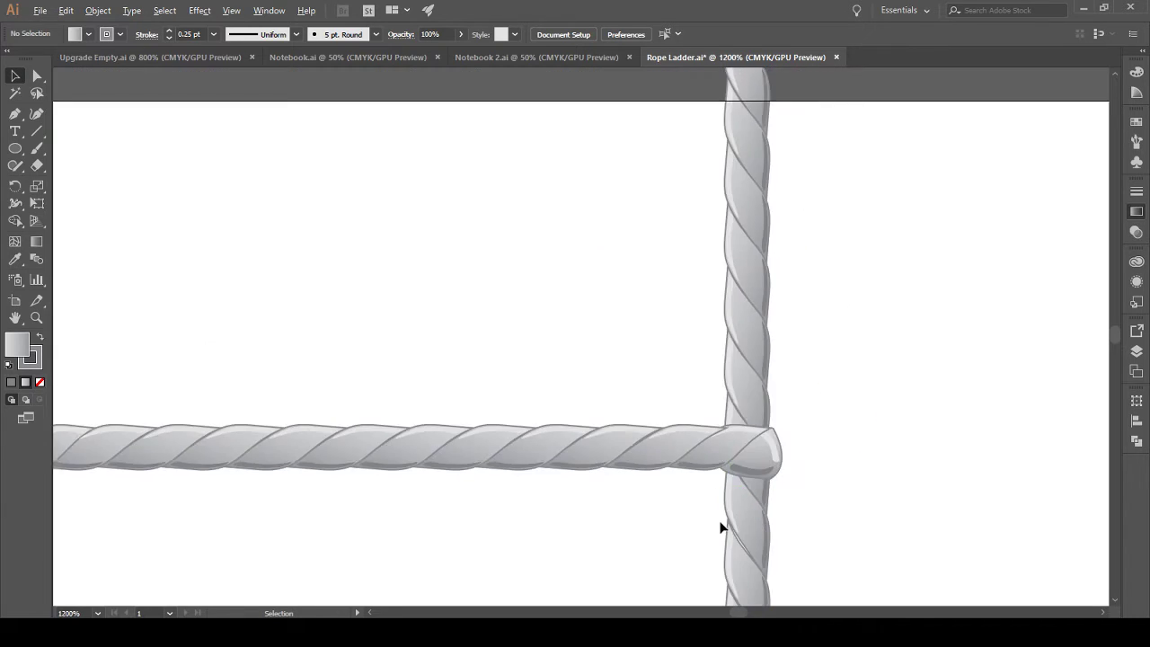
pyautogui.scroll(-3, 779, 500)
pyautogui.hscroll(-2, 796, 509)
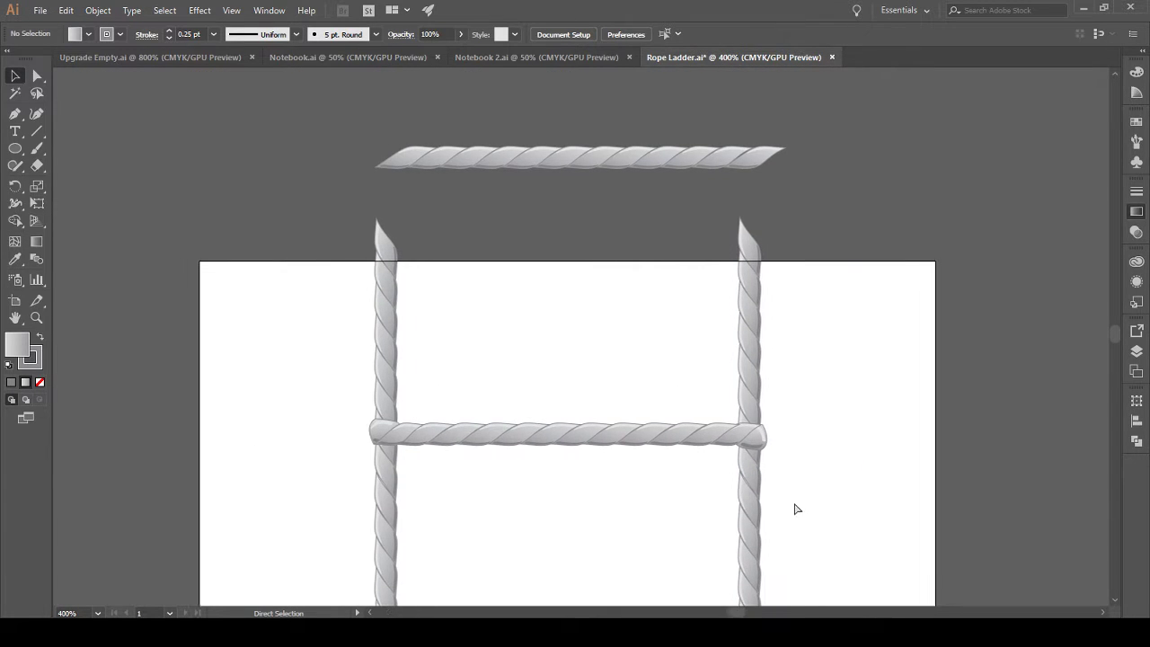
pyautogui.scroll(-2, 821, 509)
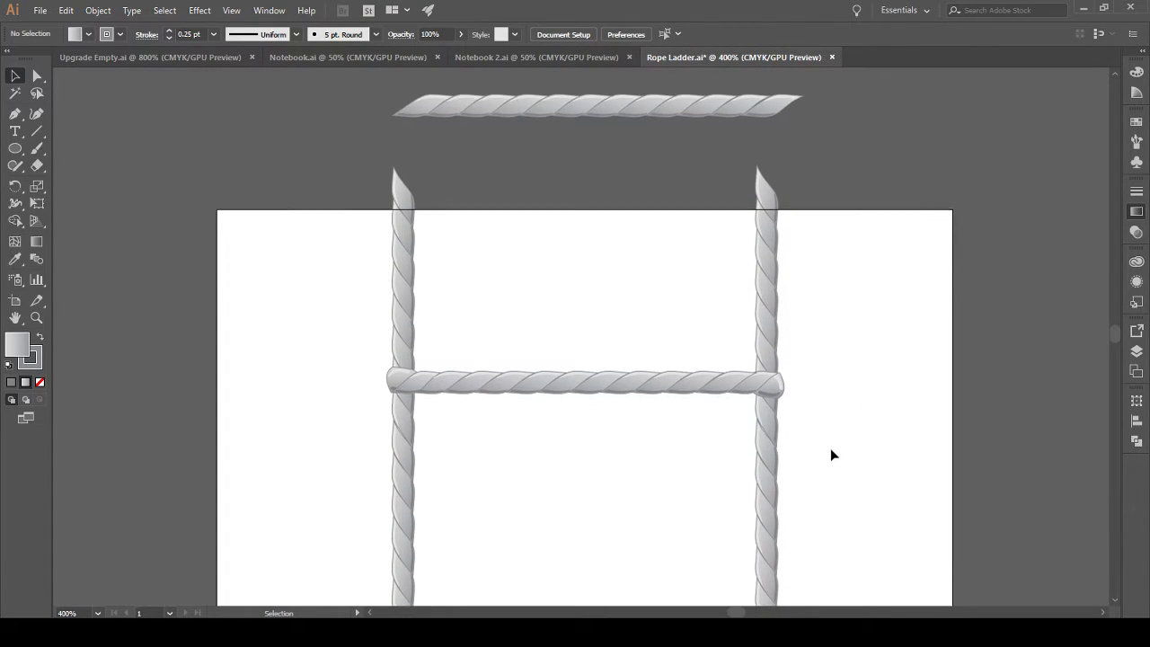
pyautogui.scroll(-2, 831, 449)
pyautogui.scroll(-2, 843, 422)
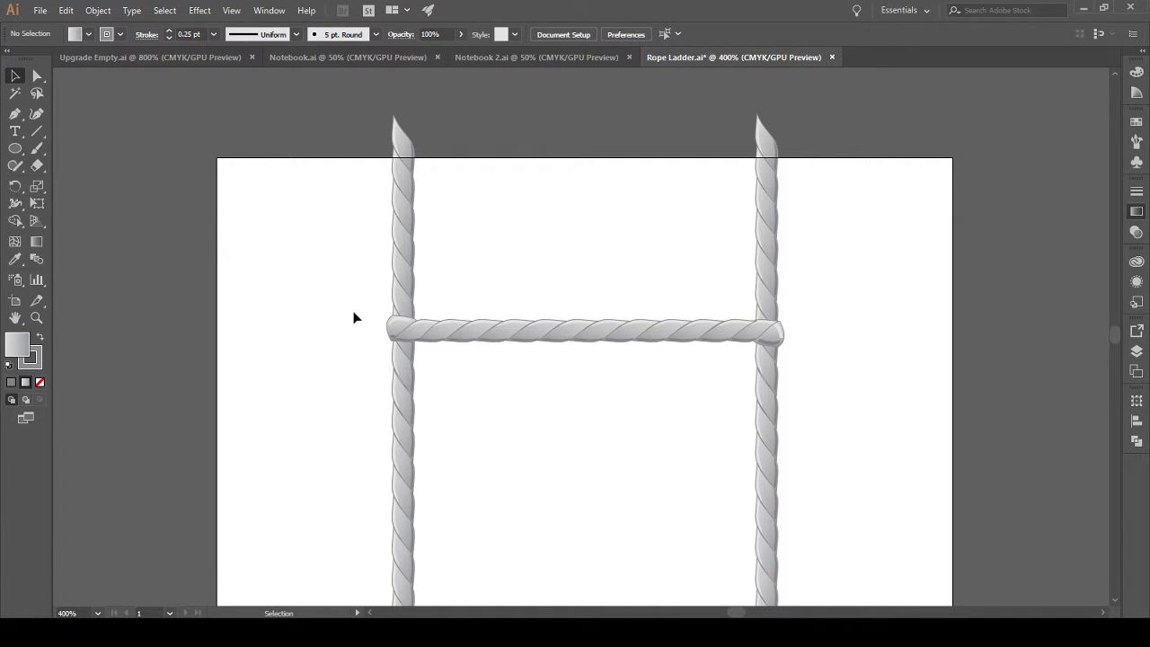
pyautogui.moveTo(353, 316); pyautogui.dragTo(810, 348)
pyautogui.moveTo(626, 337); pyautogui.dragTo(134, 99)
pyautogui.scroll(3, 314, 385)
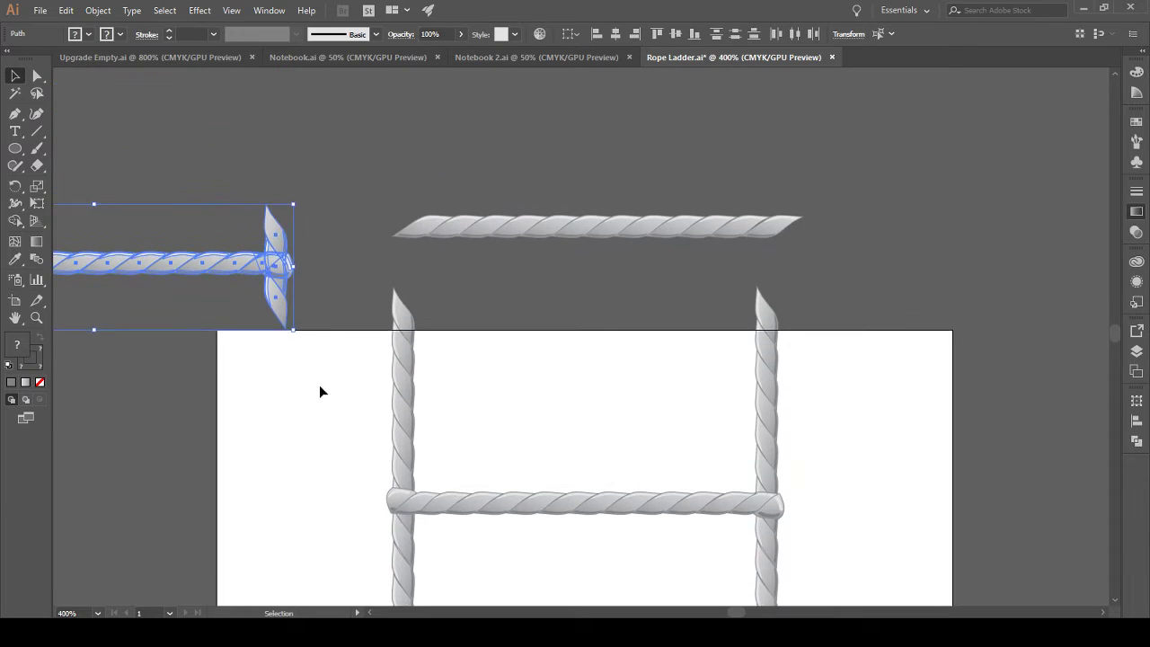
pyautogui.hscroll(-5, 347, 393)
pyautogui.scroll(1, 314, 351)
pyautogui.click(223, 388)
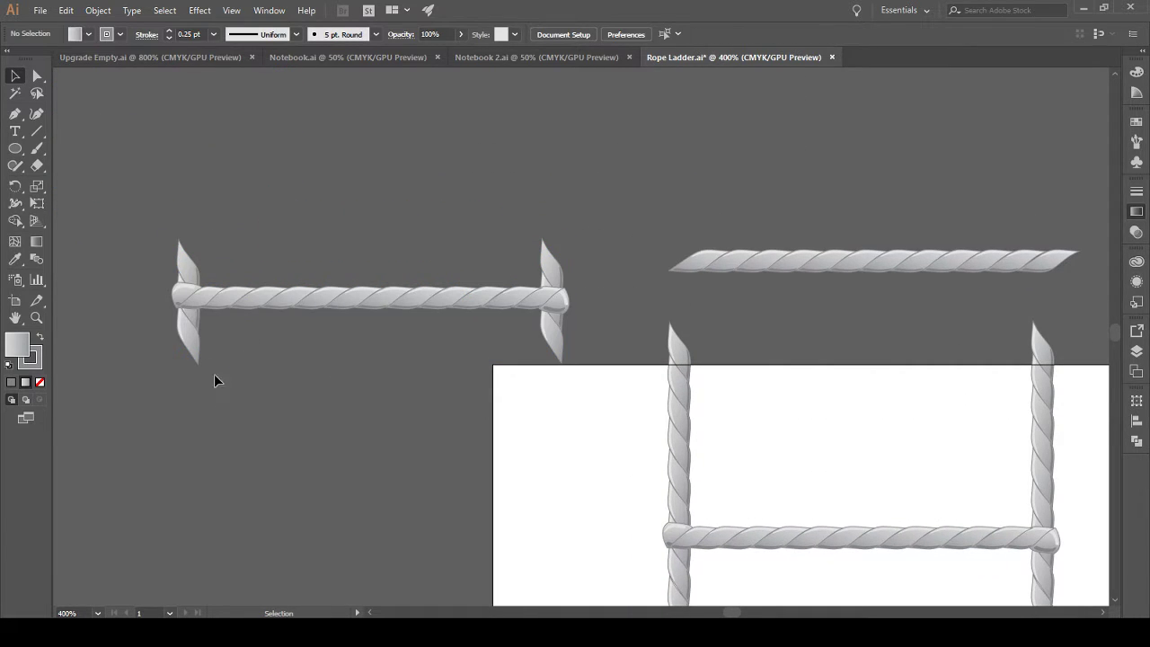
# Step: Delete the leftover side rope segments at both ends of the duplicated rung, keeping only the rung and its caps
pyautogui.moveTo(160, 323); pyautogui.dragTo(181, 341)
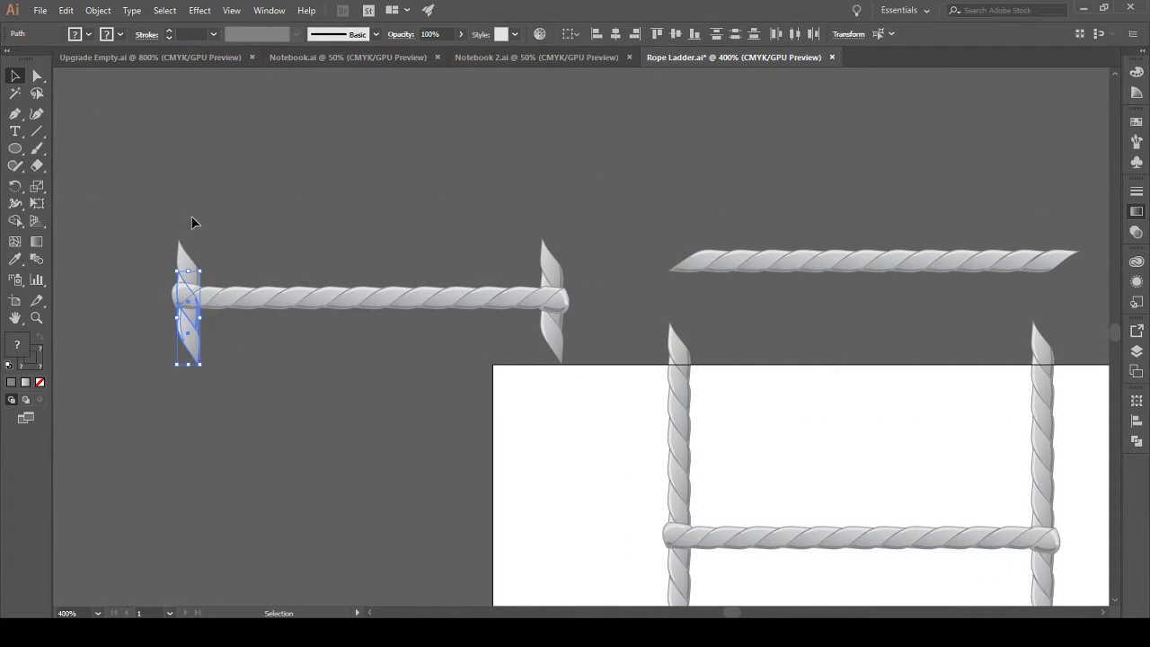
pyautogui.press('Delete')
pyautogui.moveTo(225, 282); pyautogui.dragTo(225, 282)
pyautogui.press('Delete')
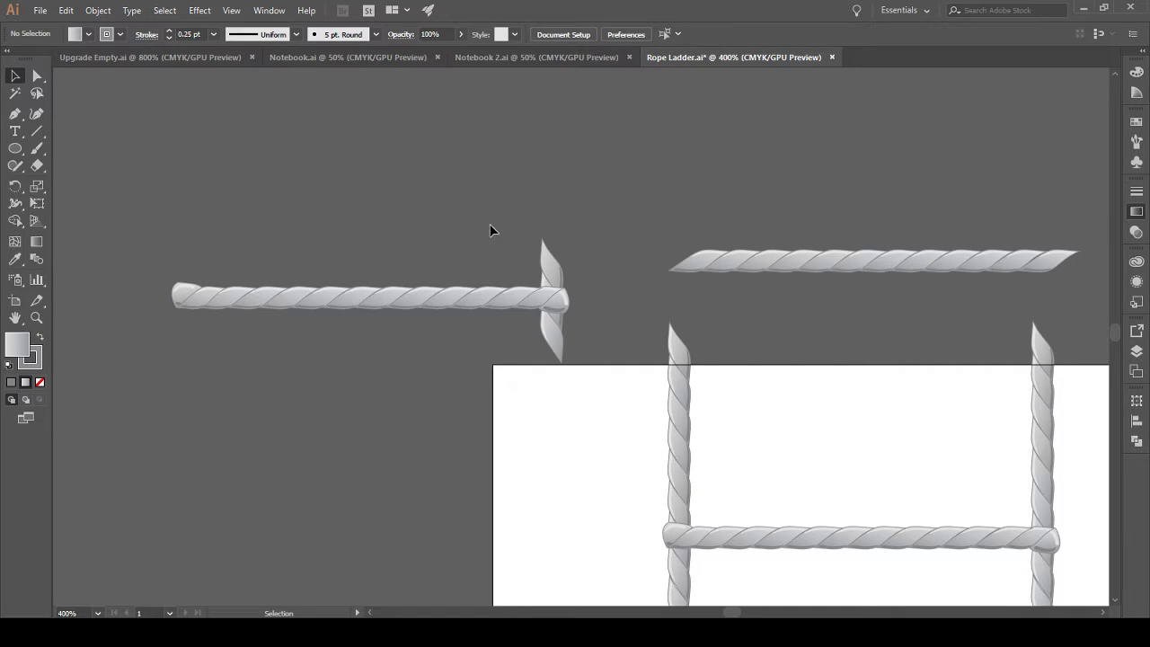
pyautogui.moveTo(586, 283); pyautogui.dragTo(587, 286)
pyautogui.press('Delete')
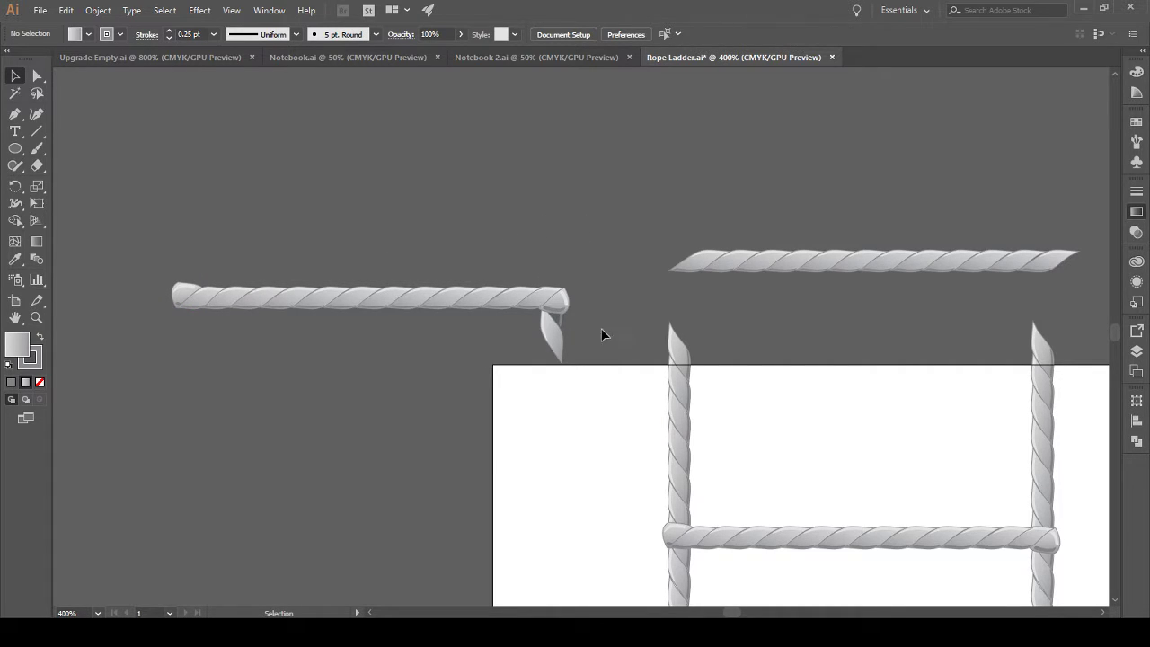
pyautogui.moveTo(572, 367); pyautogui.dragTo(528, 326)
pyautogui.press('Delete')
pyautogui.click(524, 326)
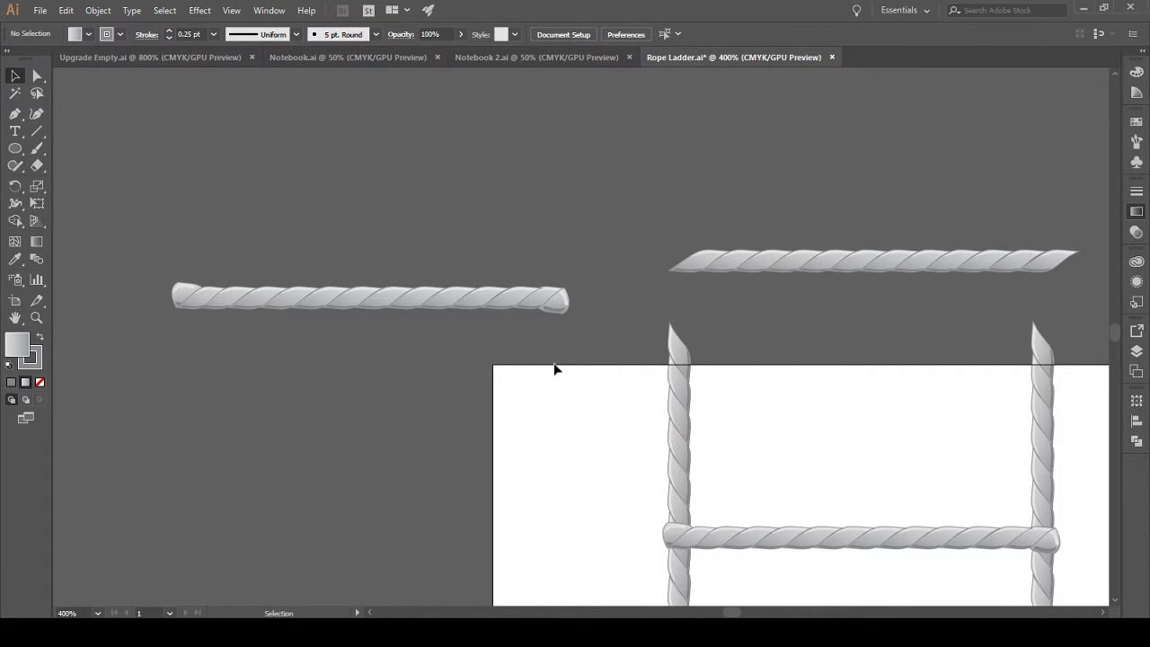
# Step: Bring the duplicated rung's right end cap, together with its highlight and shadow, in front of the neighbouring twist segments
pyautogui.scroll(-3, 575, 376)
pyautogui.hscroll(2, 561, 379)
pyautogui.hscroll(1, 539, 375)
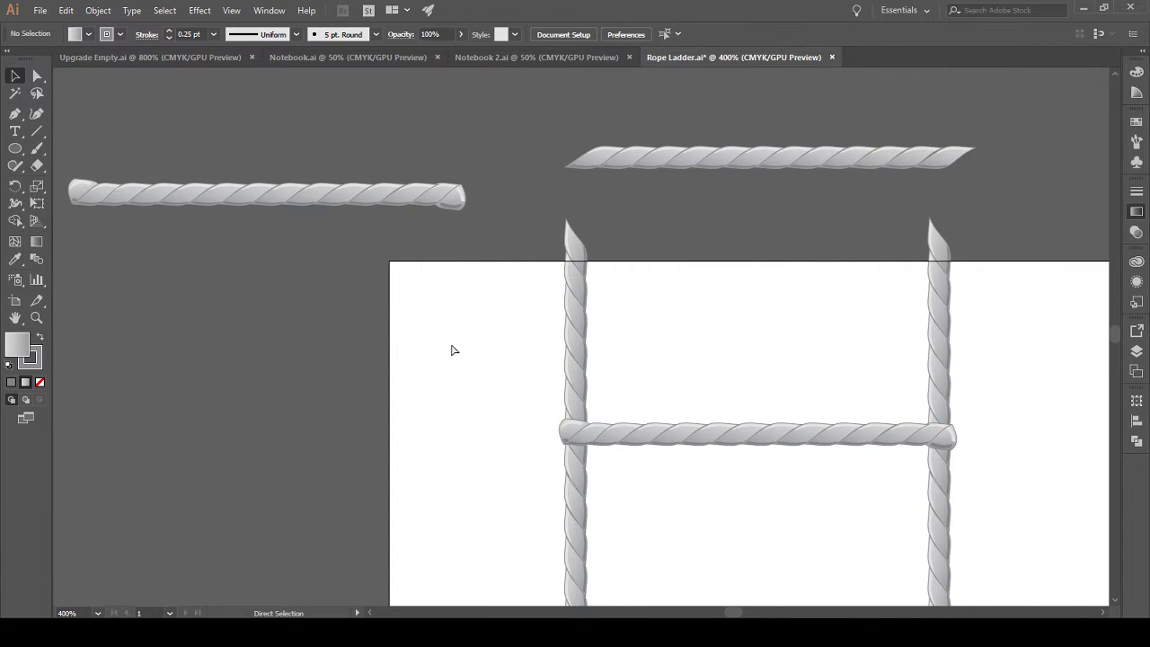
pyautogui.hscroll(-4, 431, 306)
pyautogui.scroll(2, 504, 335)
pyautogui.scroll(1, 555, 340)
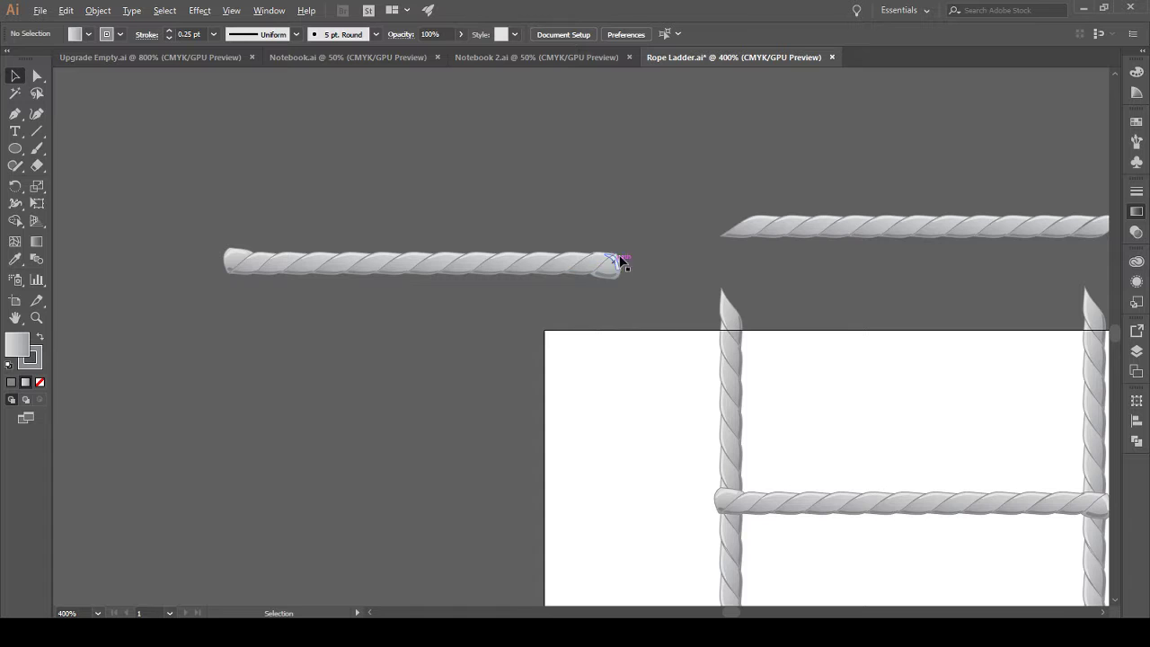
pyautogui.scroll(5, 611, 248)
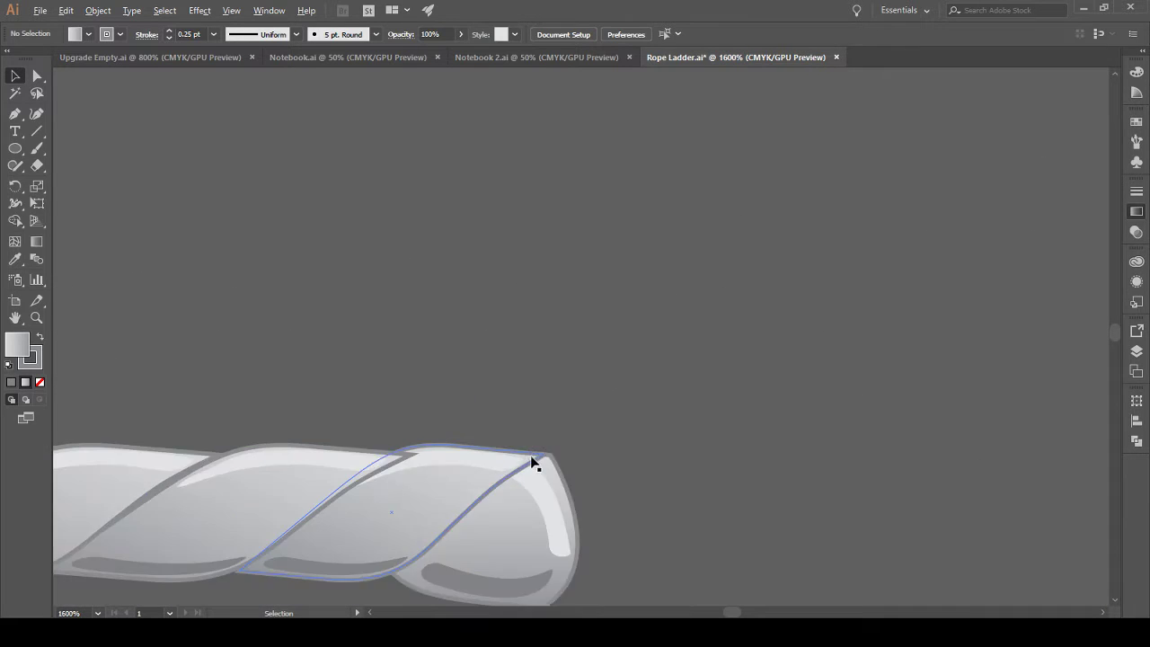
pyautogui.click(529, 507)
pyautogui.keyDown('ctrl'); pyautogui.click(521, 537); pyautogui.keyUp('ctrl')
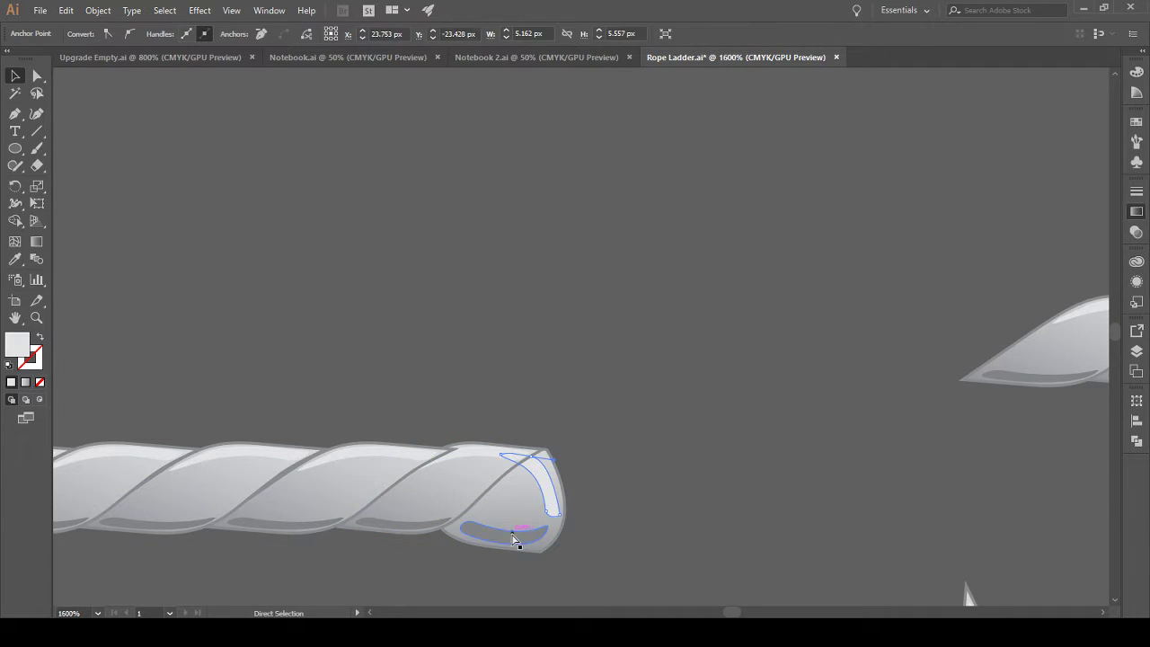
pyautogui.click(530, 505)
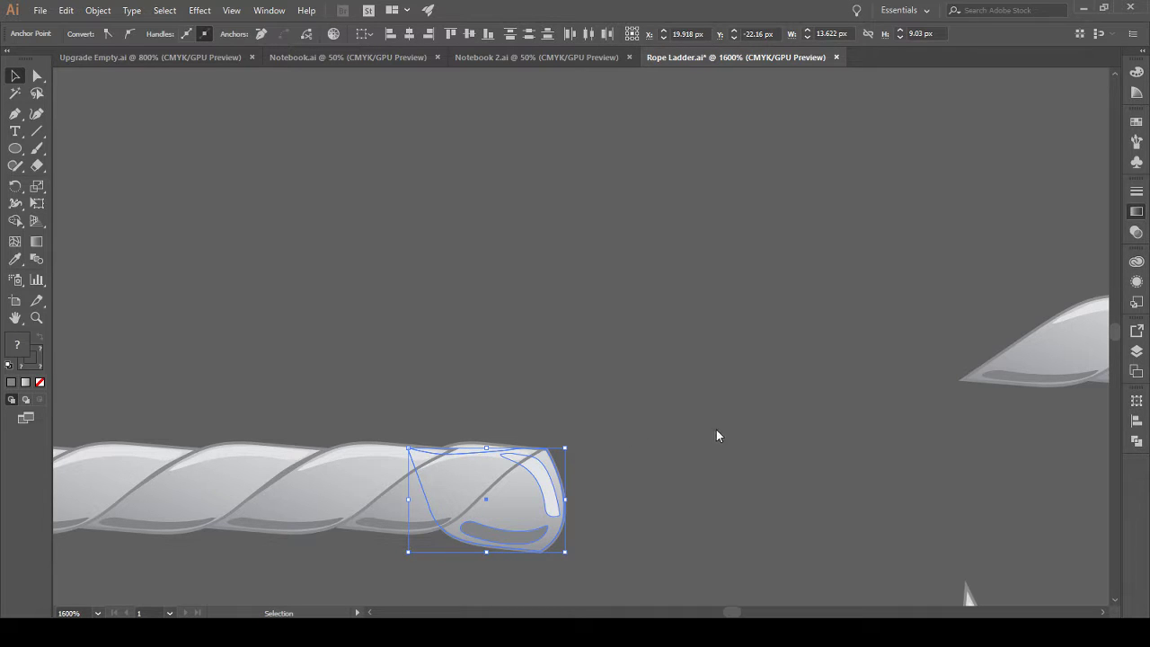
pyautogui.click(622, 506)
pyautogui.scroll(-3, 629, 494)
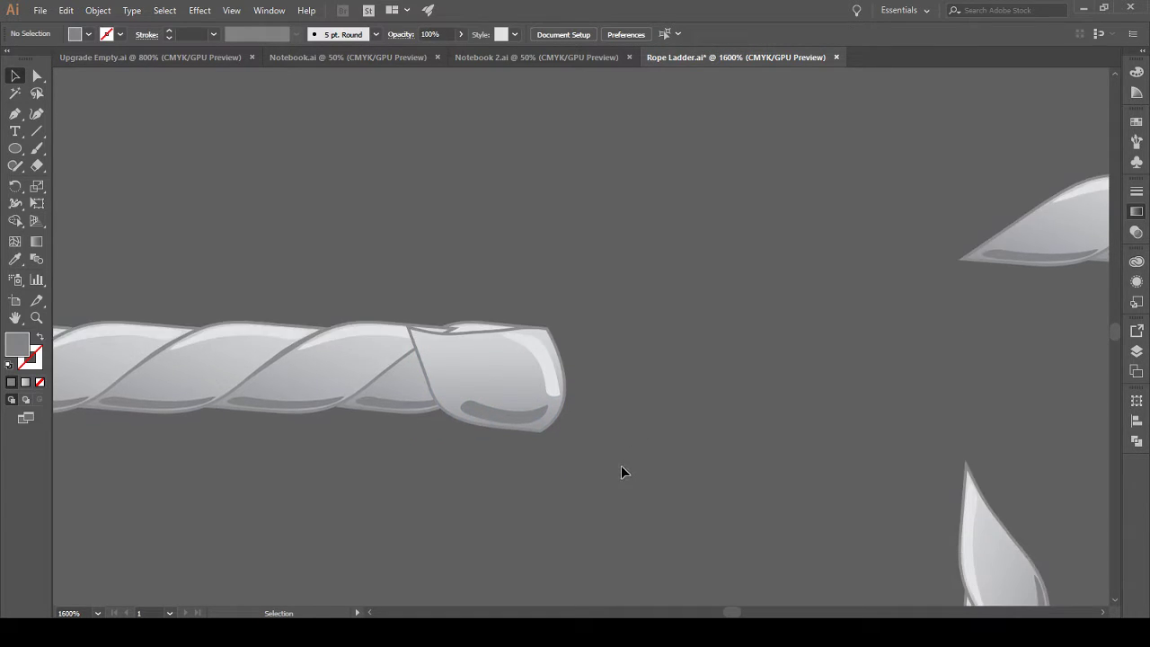
pyautogui.hscroll(-3, 623, 491)
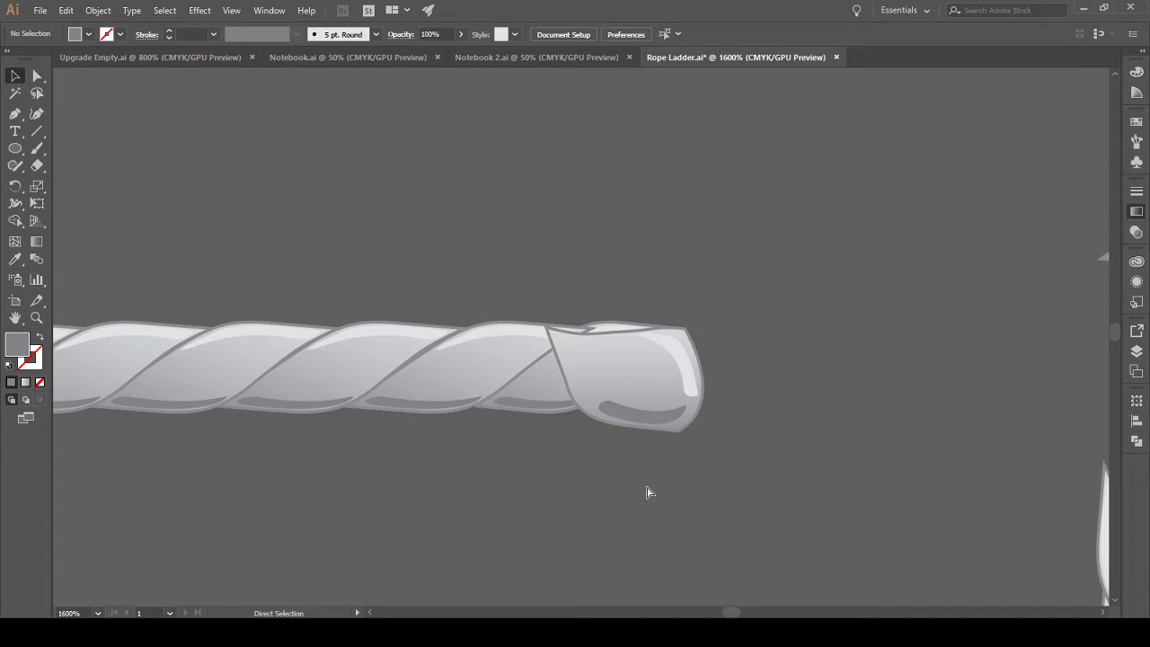
pyautogui.scroll(4, 647, 490)
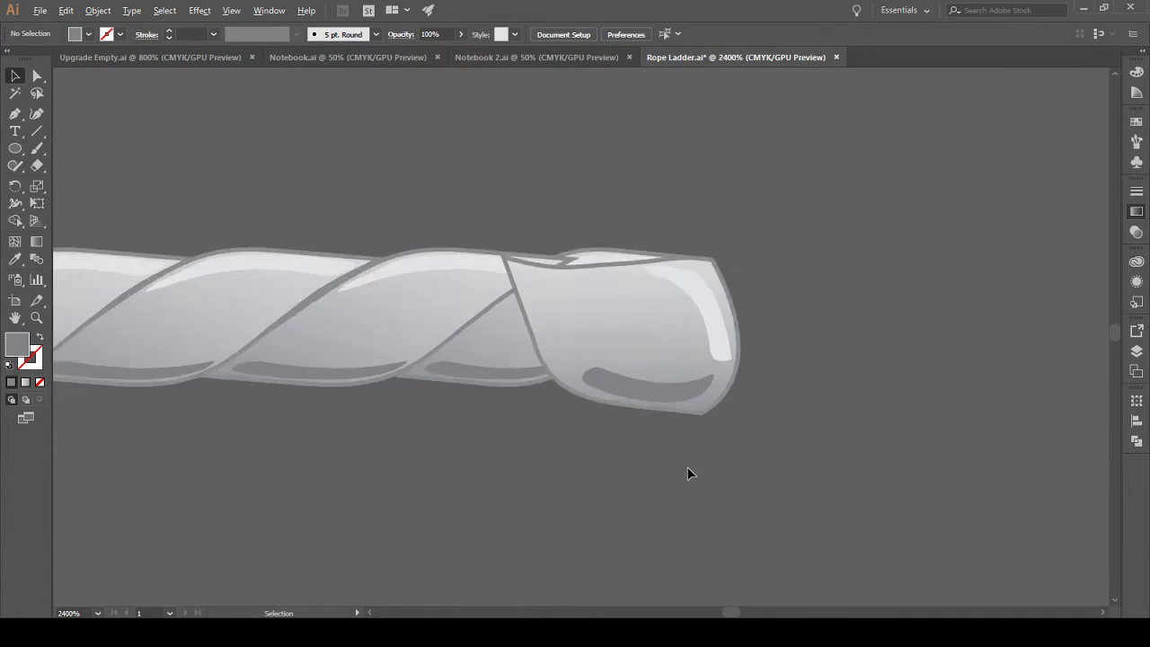
pyautogui.scroll(2, 588, 252)
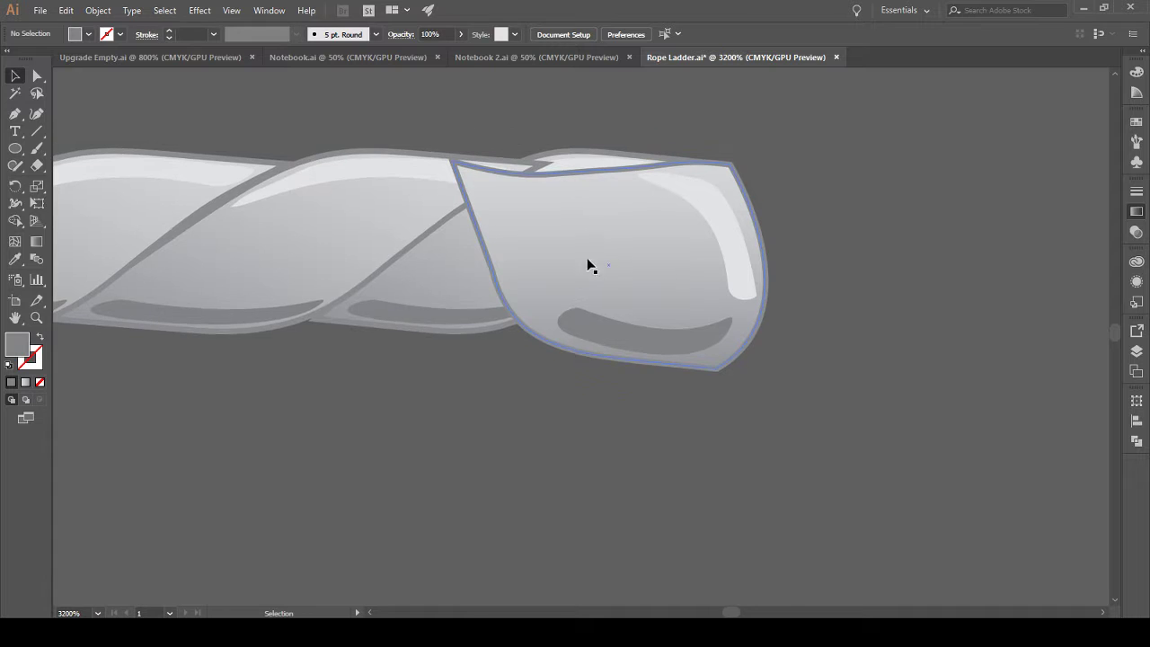
# Step: Place the duplicated rung's right end cap shape behind the neighbouring twist segment, keeping its highlight and shadow in front
pyautogui.click(483, 300)
pyautogui.press('a')
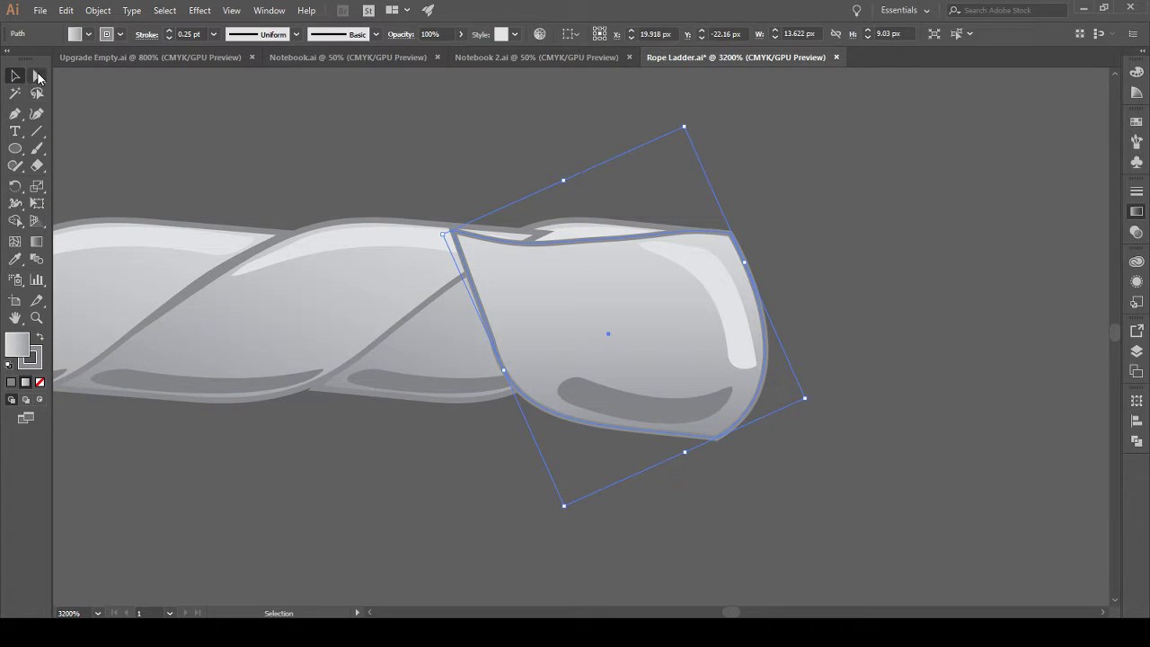
pyautogui.moveTo(456, 236); pyautogui.dragTo(531, 328)
pyautogui.press('v')
pyautogui.hotkey('ctrl', 'z')
pyautogui.press('a')
pyautogui.click(533, 474)
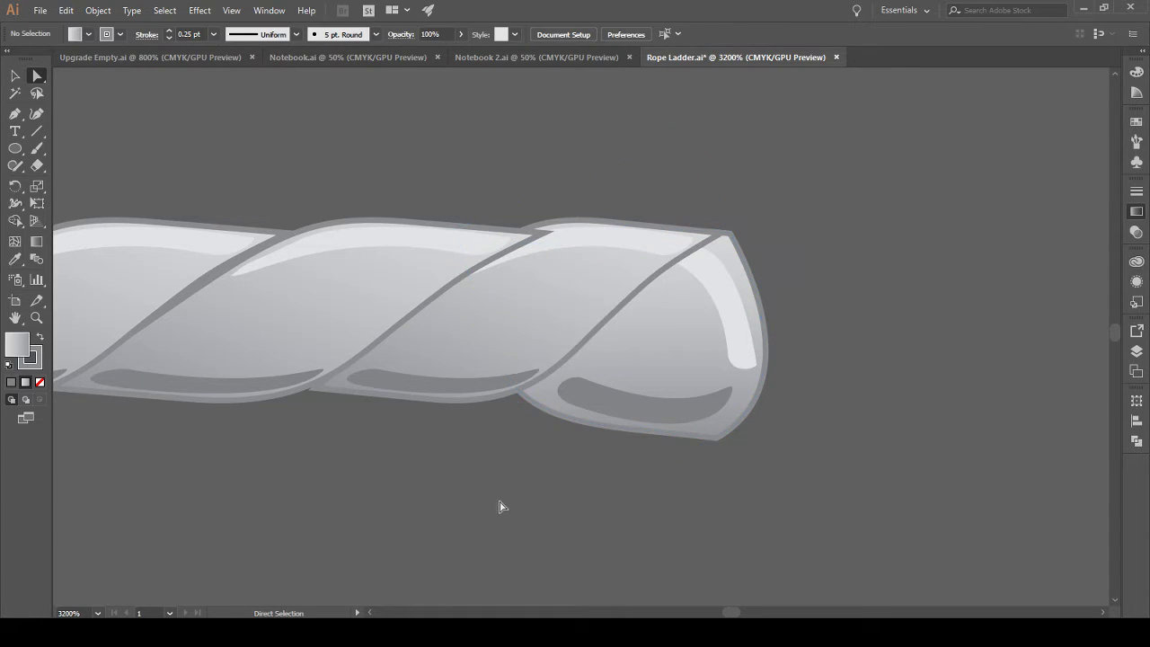
# Step: Examine the outlines of the twist segments beside the duplicated rung's right end cap and where they overlap
pyautogui.scroll(2, 527, 501)
pyautogui.hscroll(-3, 529, 508)
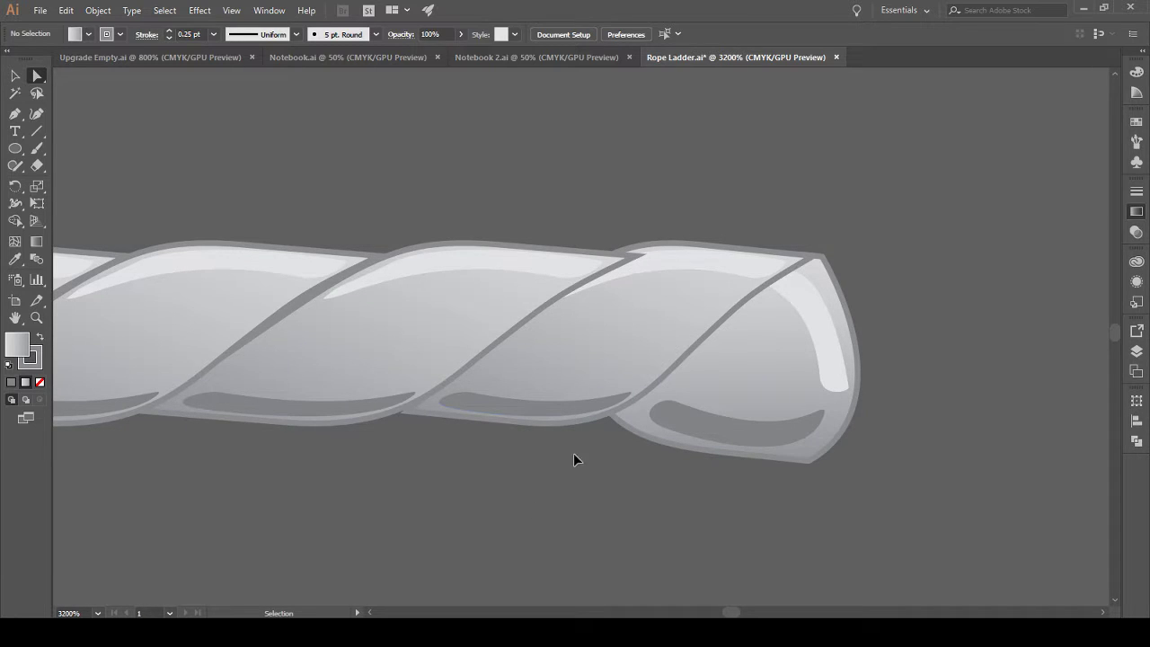
pyautogui.click(629, 331)
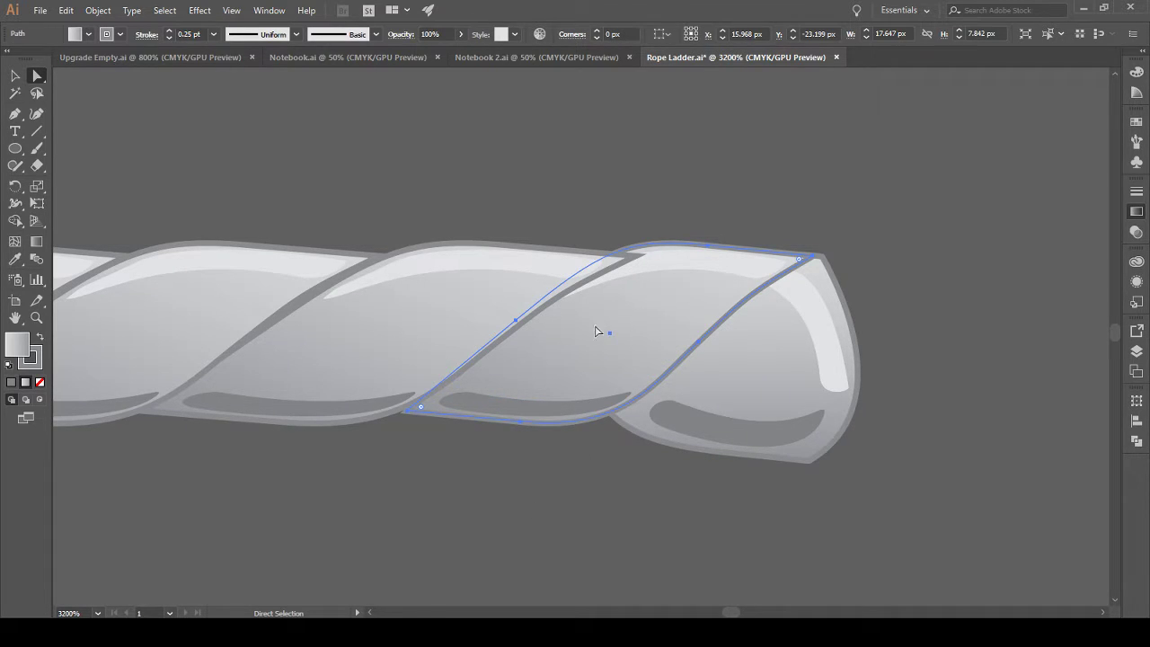
pyautogui.click(592, 477)
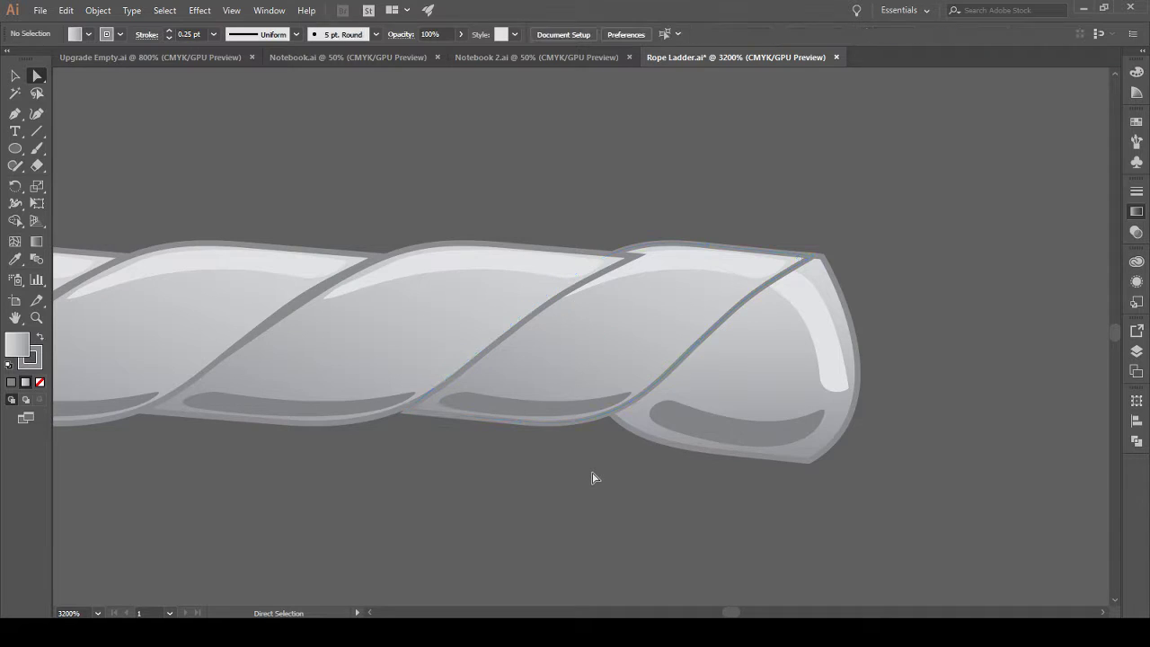
pyautogui.press('v')
pyautogui.press('a')
pyautogui.scroll(2, 564, 472)
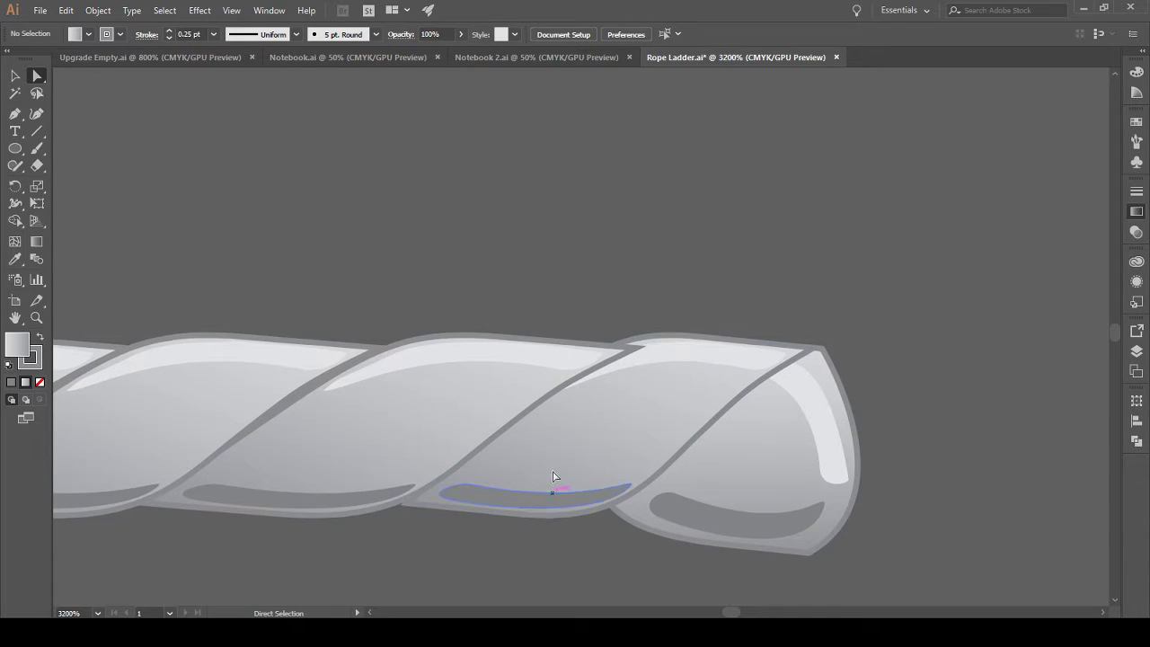
pyautogui.hscroll(-4, 549, 481)
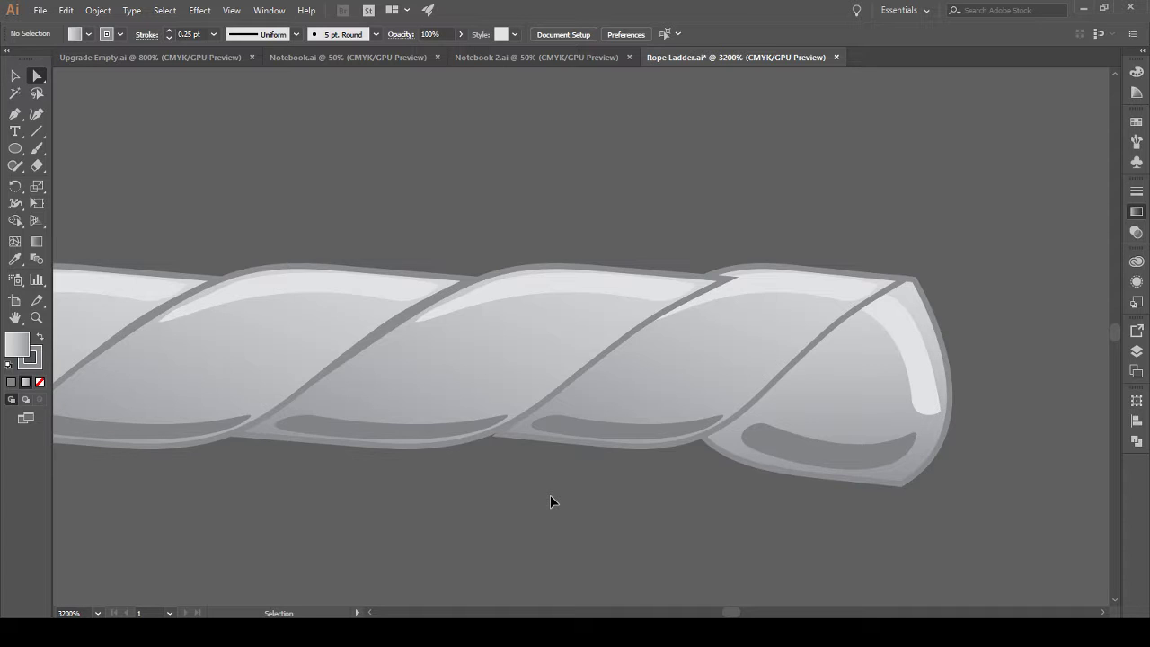
pyautogui.click(662, 428)
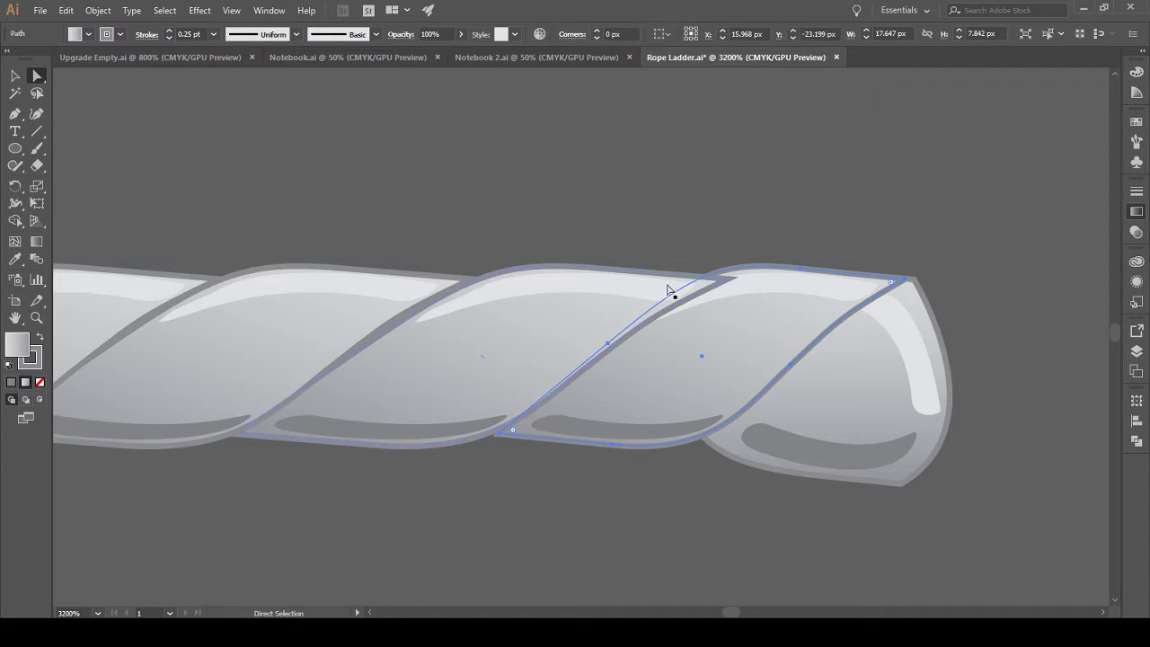
pyautogui.click(703, 502)
pyautogui.scroll(5, 716, 484)
pyautogui.scroll(-5, 716, 486)
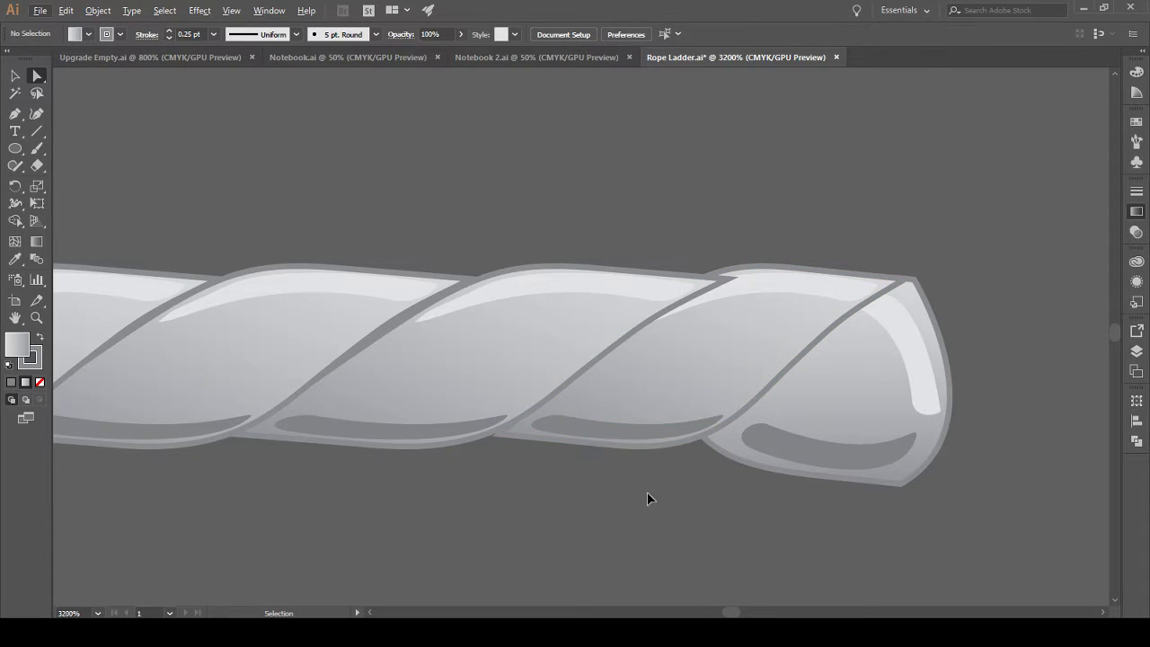
# Step: Squash the right end cap and last full twist segment slightly from above, aligning their upper edge with the previous segment
pyautogui.hscroll(2, 647, 493)
pyautogui.hscroll(2, 710, 460)
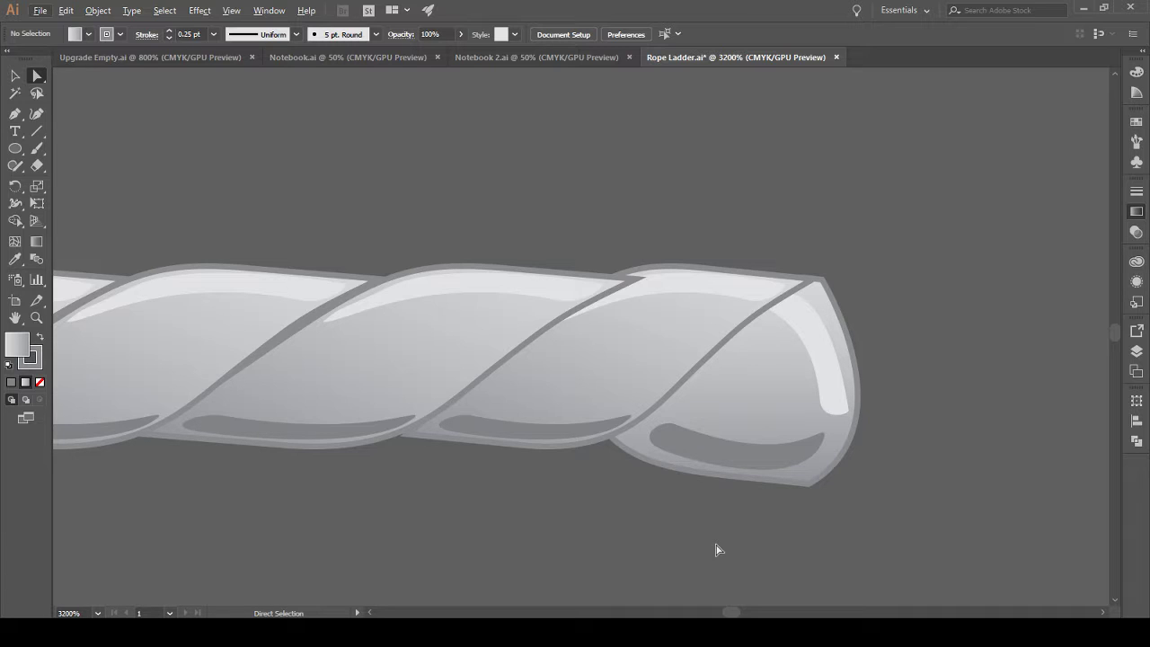
pyautogui.moveTo(657, 226); pyautogui.dragTo(851, 535)
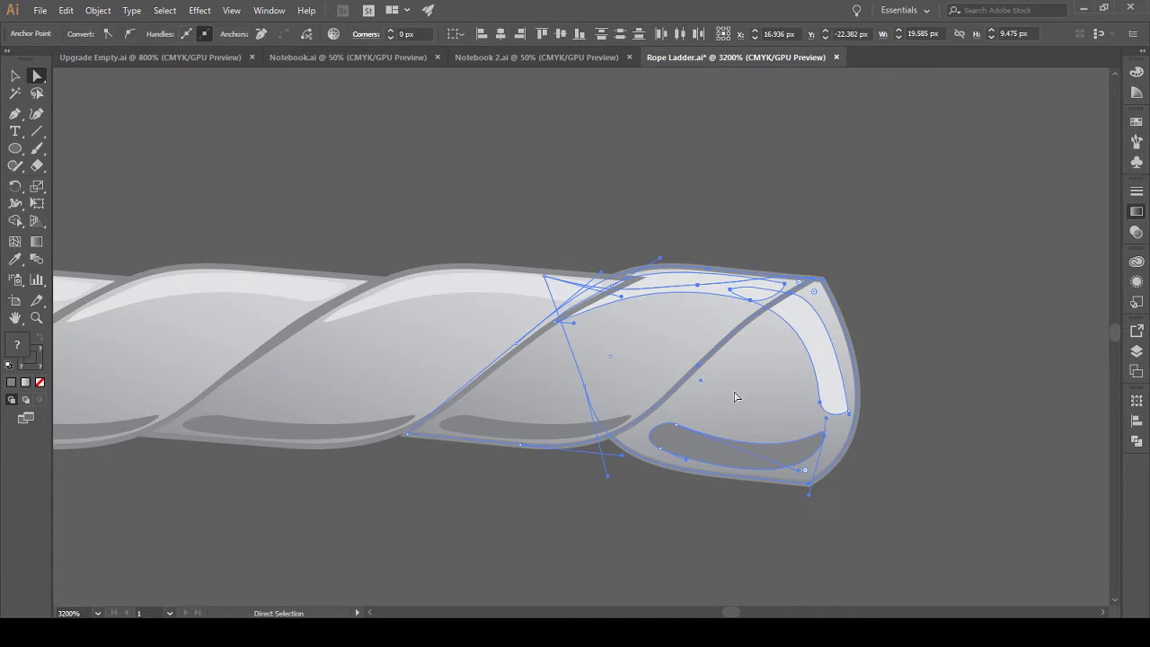
pyautogui.click(15, 76)
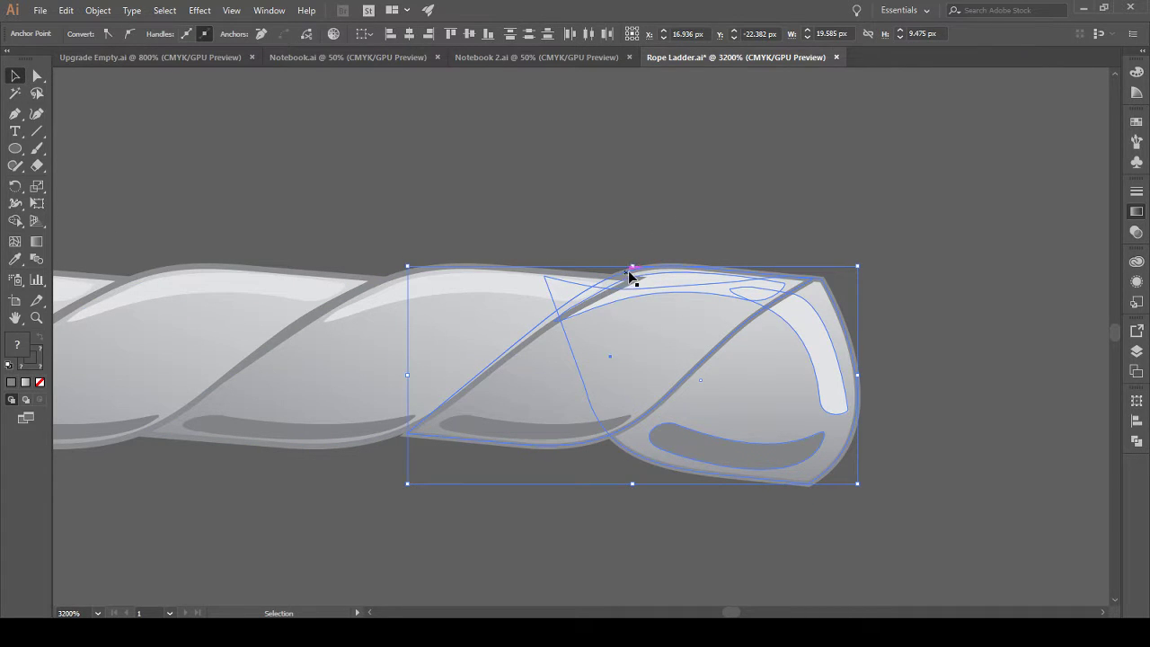
pyautogui.moveTo(633, 267); pyautogui.dragTo(634, 278)
pyautogui.click(656, 234)
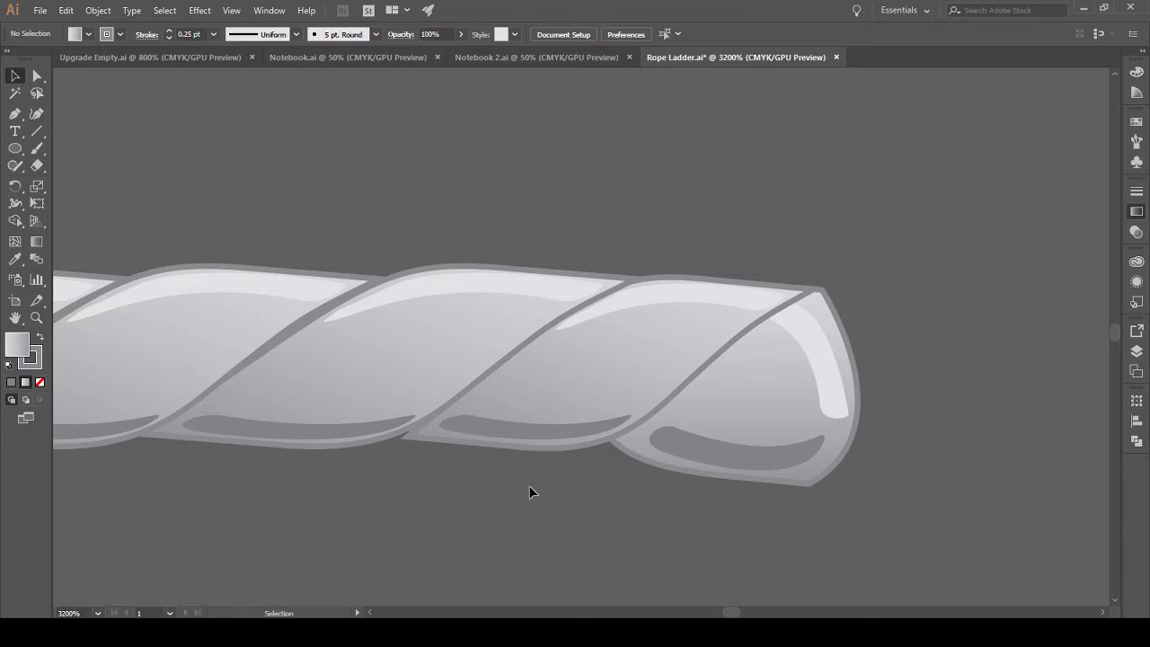
# Step: Stretch the last full twist segment toward its lower-left tip, fine-tuning it to about 18.4 by 7.5 px
pyautogui.click(420, 439)
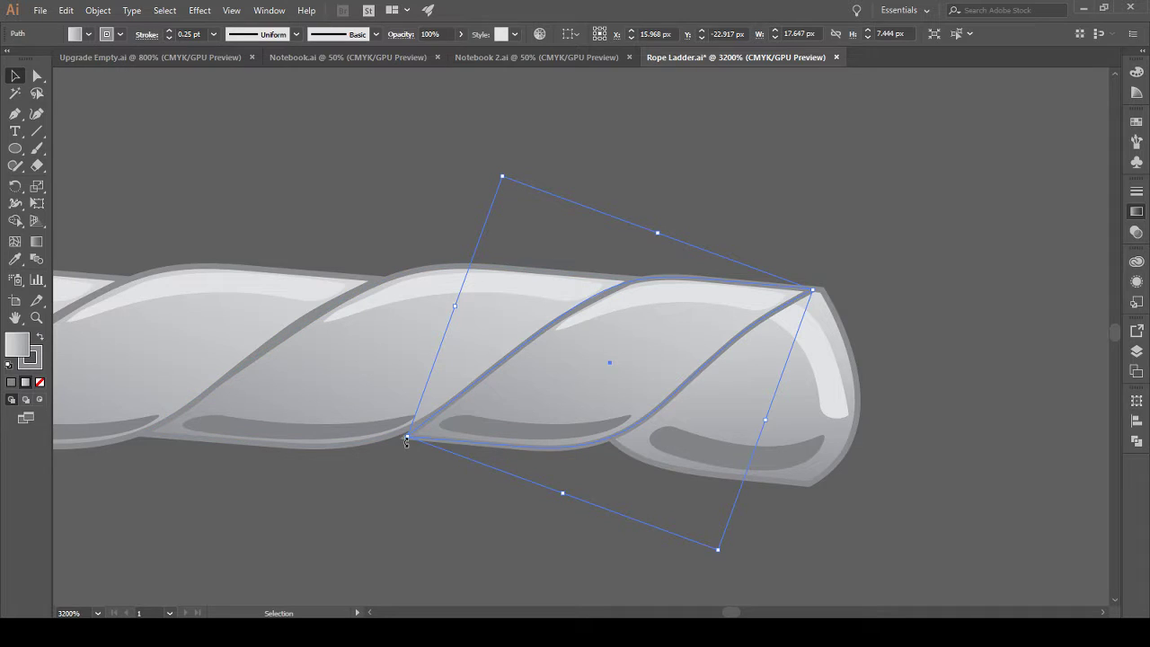
pyautogui.moveTo(406, 439); pyautogui.dragTo(391, 439)
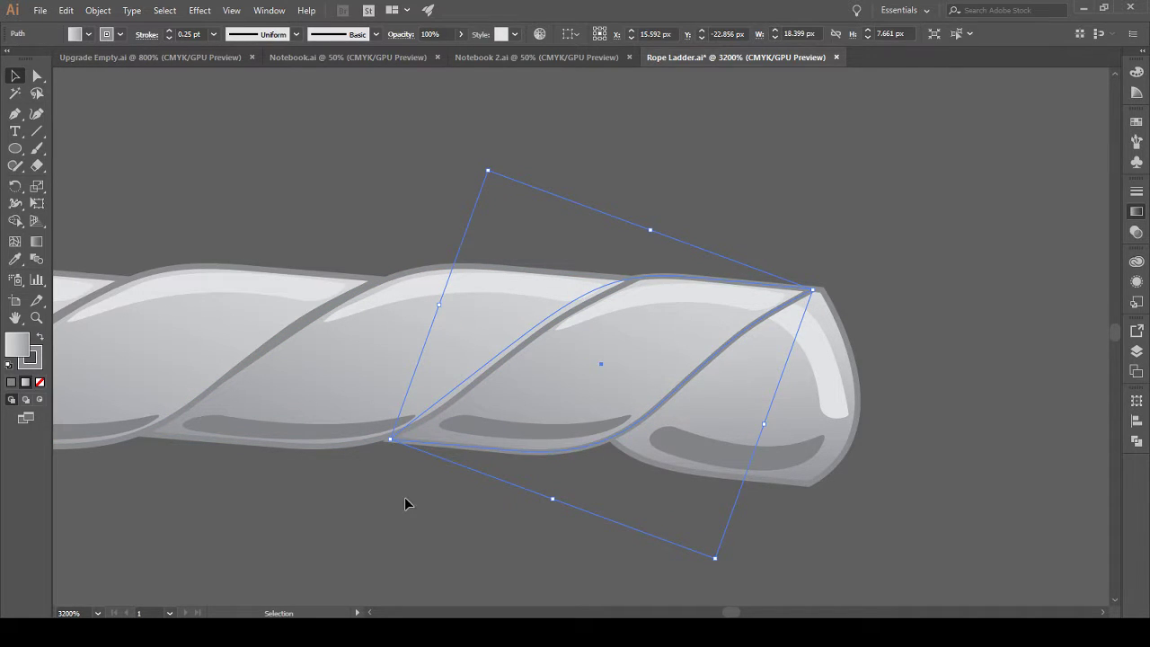
pyautogui.click(506, 552)
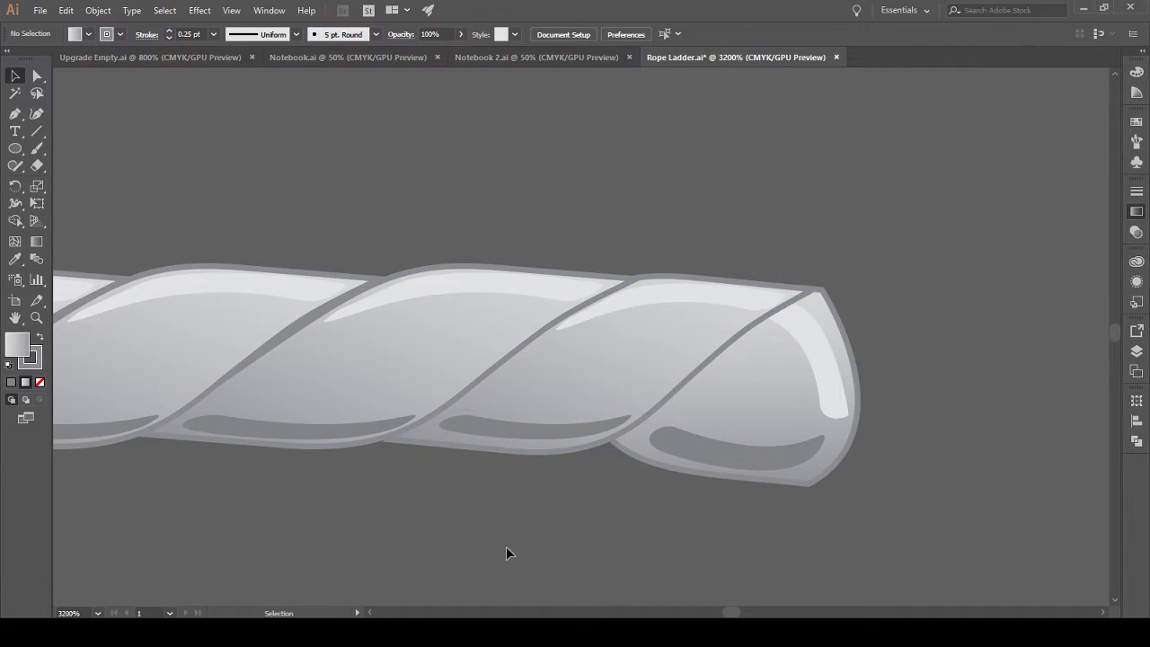
pyautogui.click(407, 441)
pyautogui.moveTo(439, 305); pyautogui.dragTo(440, 305)
pyautogui.click(416, 501)
pyautogui.click(434, 441)
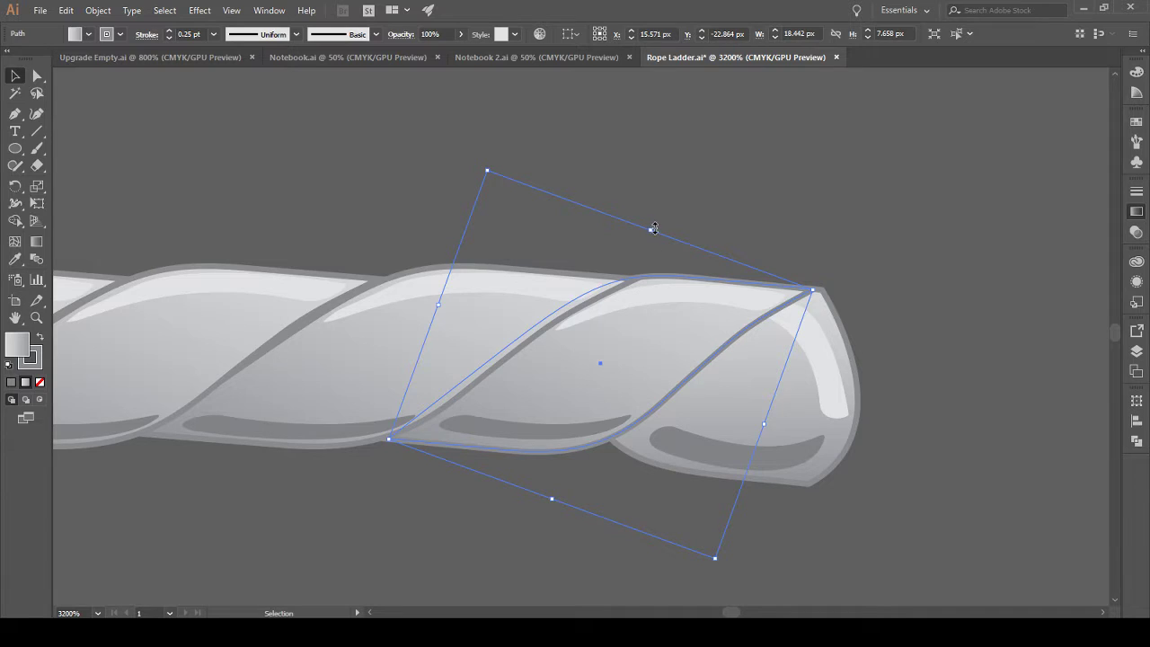
pyautogui.moveTo(653, 230); pyautogui.dragTo(652, 232)
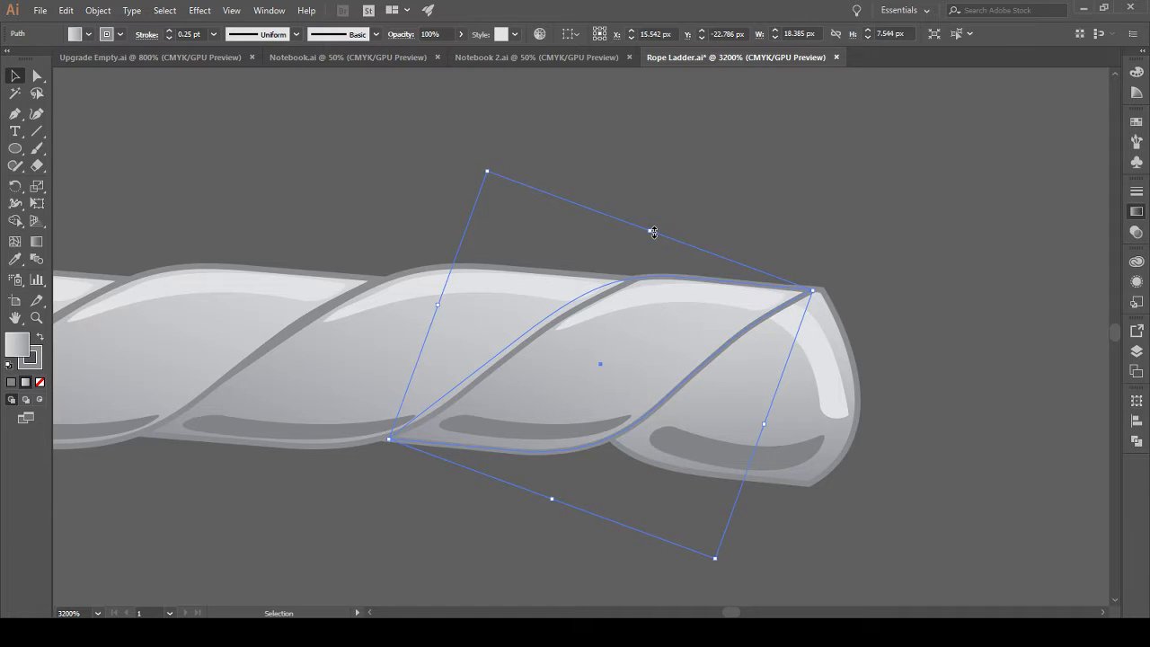
pyautogui.click(465, 536)
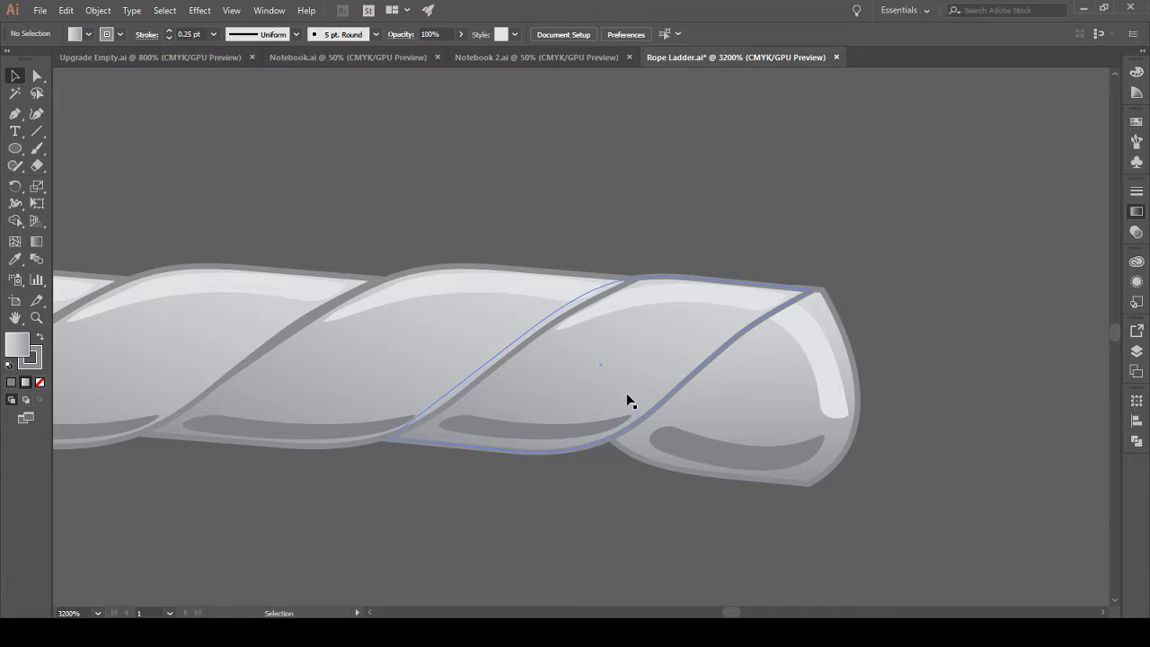
# Step: Examine the duplicated rung along its full length, including a close look at the left end cap
pyautogui.click(701, 367)
pyautogui.click(912, 372)
pyautogui.hscroll(1, 654, 531)
pyautogui.scroll(-5, 650, 530)
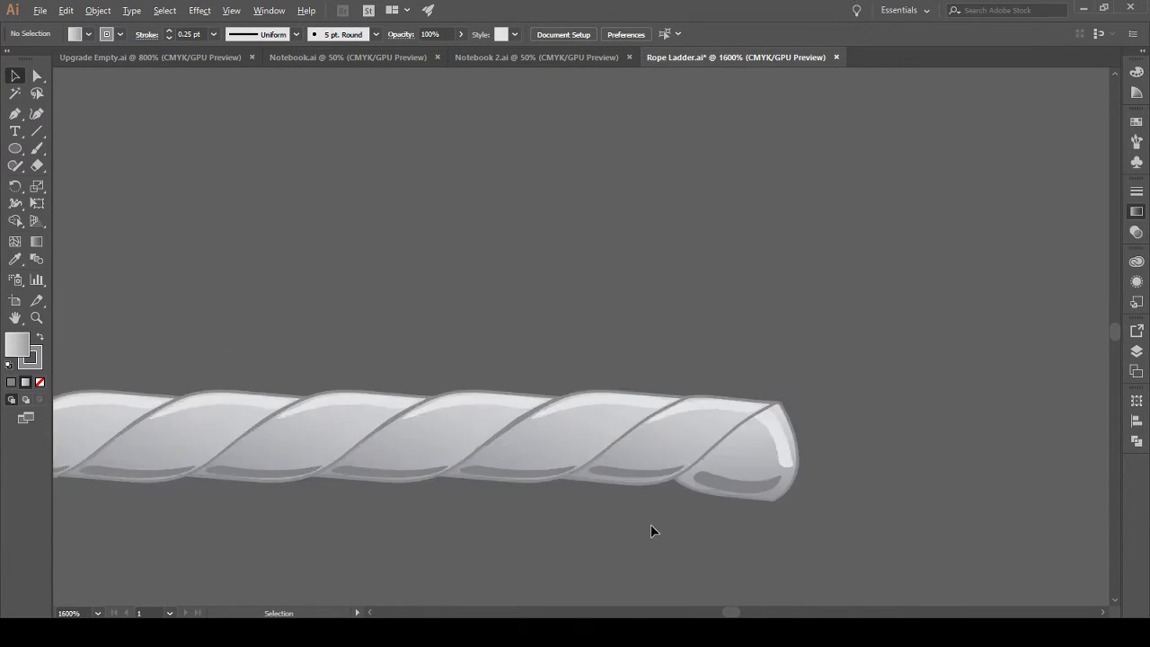
pyautogui.scroll(-2, 575, 466)
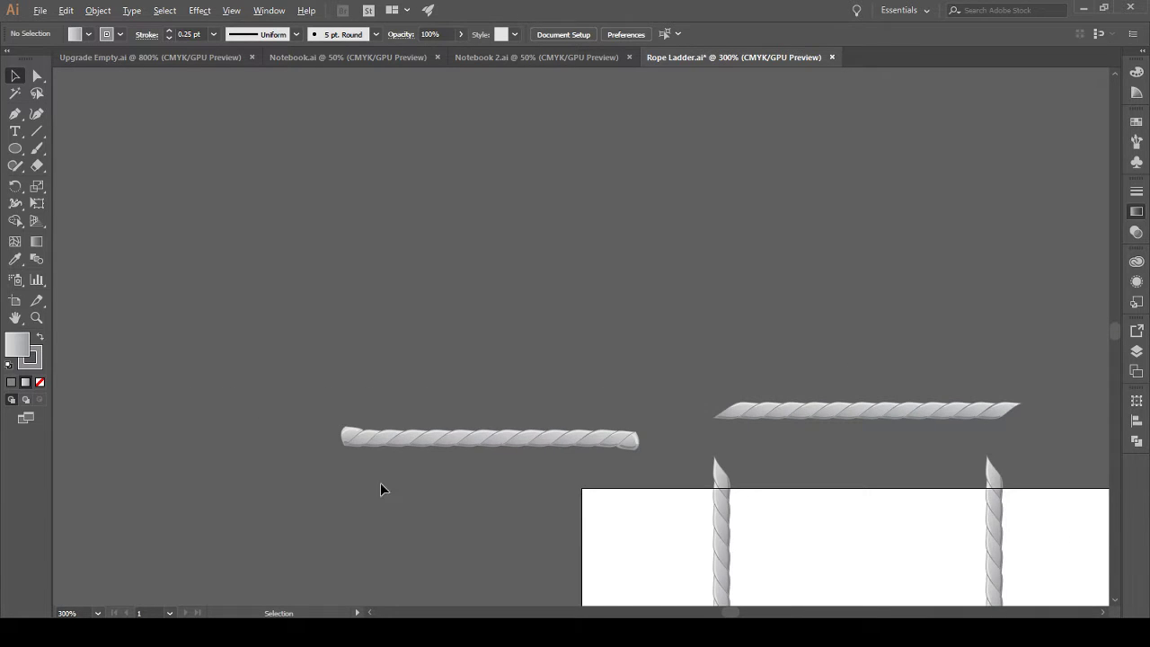
pyautogui.scroll(4, 342, 460)
pyautogui.scroll(3, 400, 371)
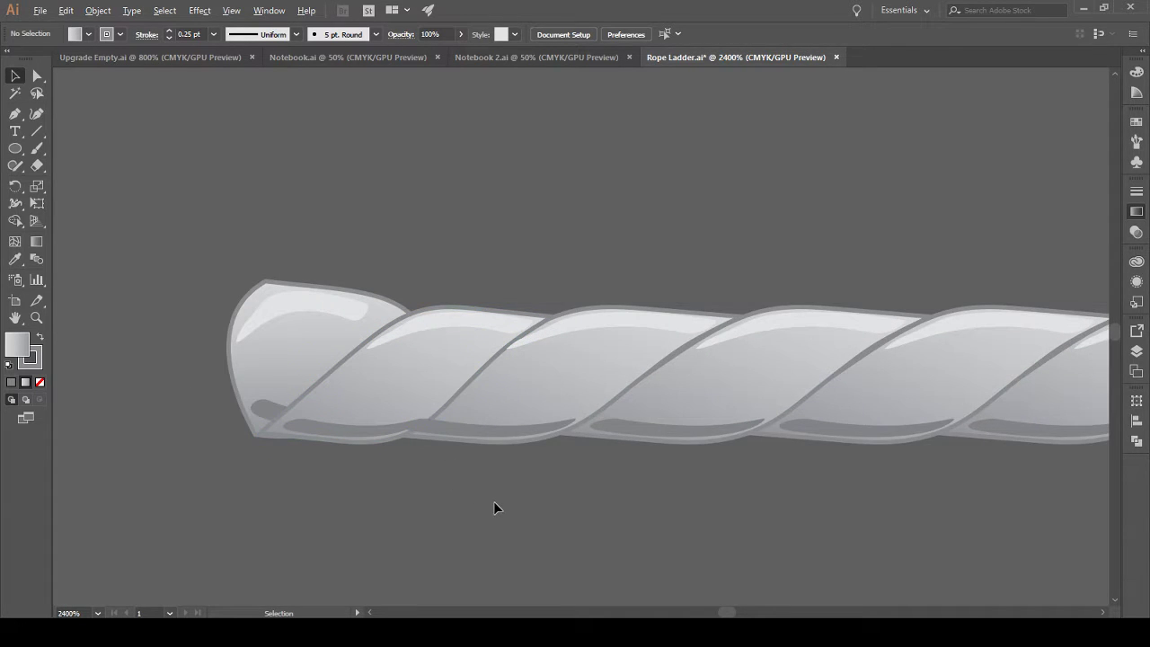
pyautogui.scroll(-4, 485, 484)
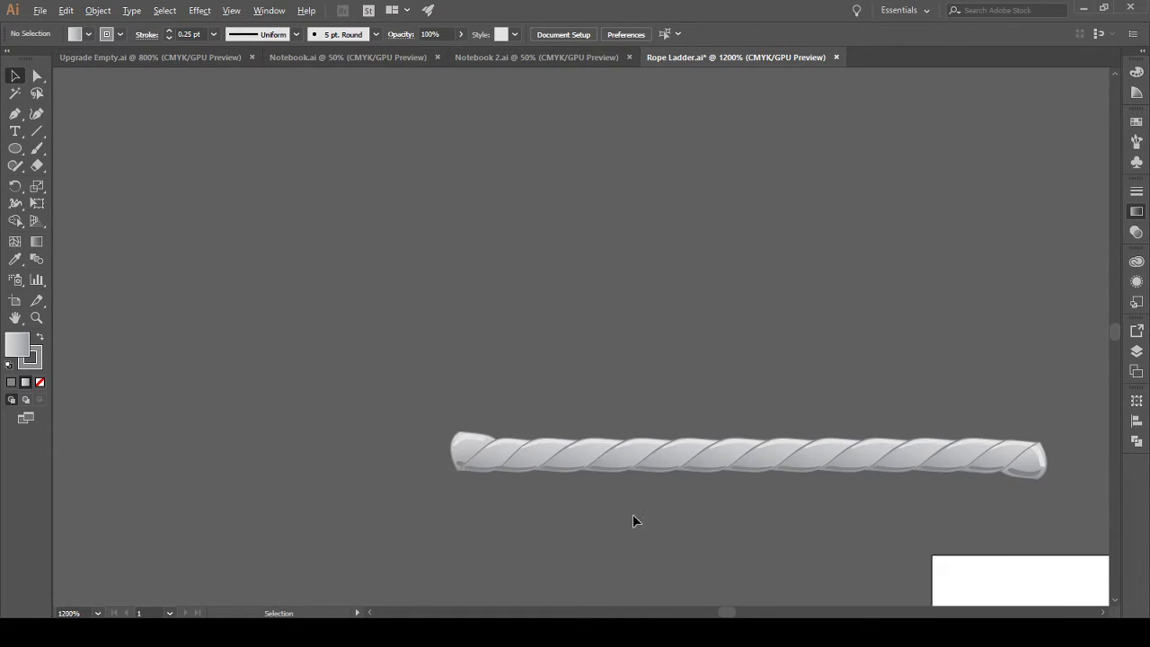
pyautogui.hscroll(4, 650, 522)
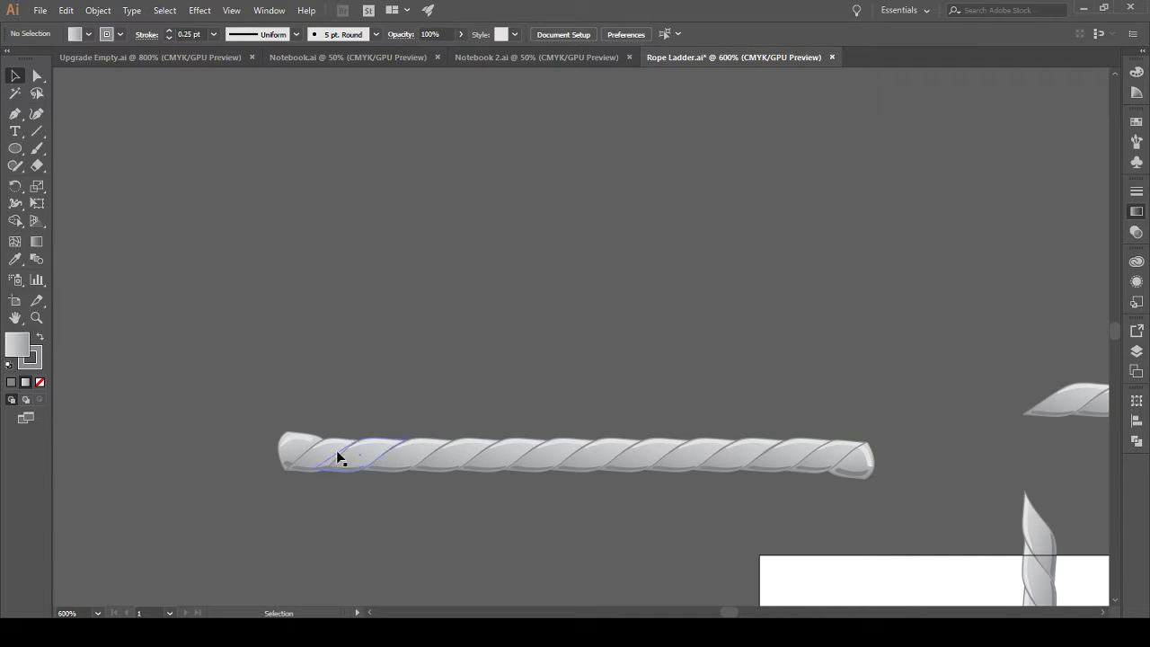
# Step: Select the whole duplicated rung, and inspect the original rung's right end cap on the ladder up close
pyautogui.hotkey('ctrl', 'z')
pyautogui.scroll(-3, 855, 513)
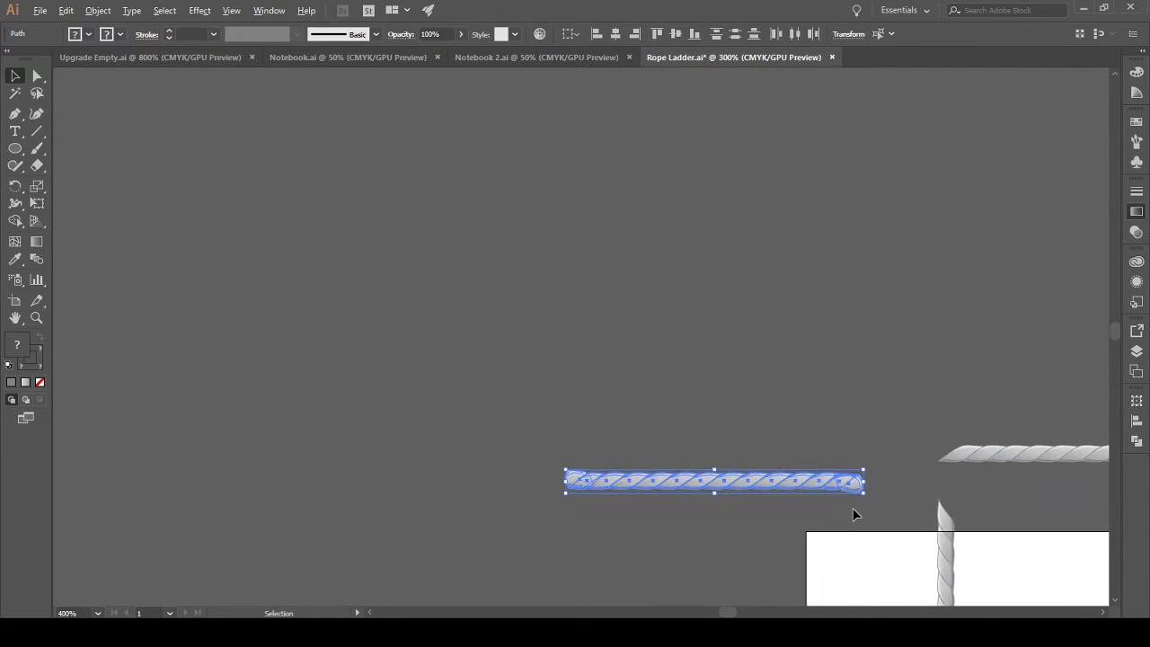
pyautogui.scroll(-3, 858, 506)
pyautogui.hscroll(5, 701, 465)
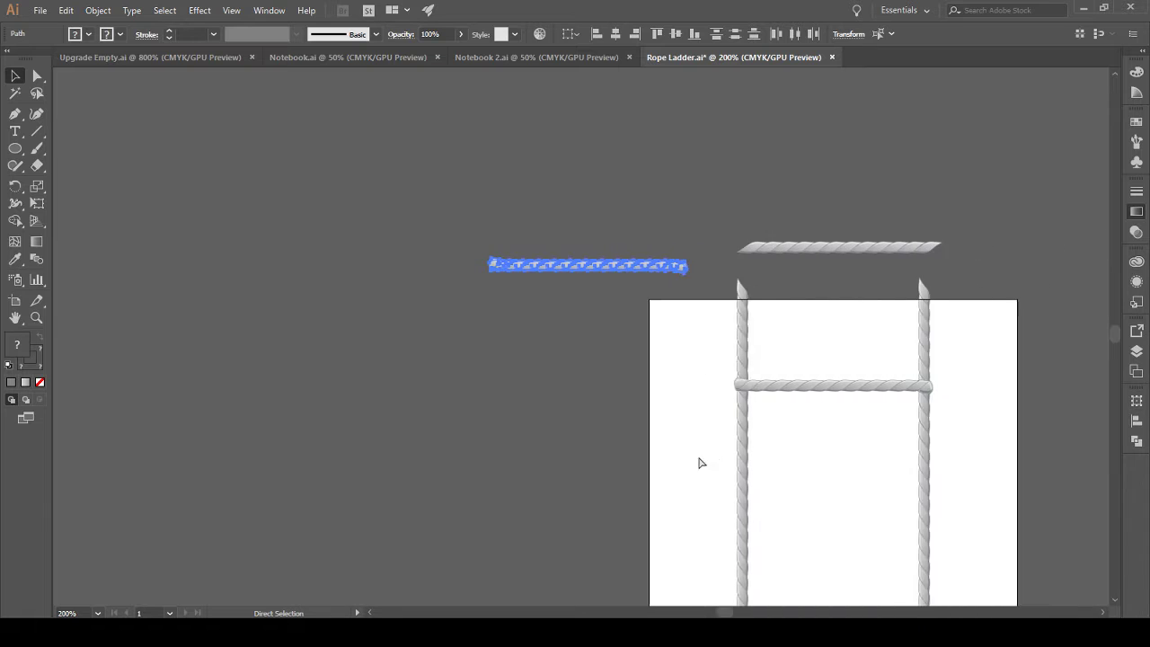
pyautogui.scroll(3, 726, 424)
pyautogui.scroll(-3, 742, 429)
pyautogui.scroll(3, 734, 491)
pyautogui.scroll(5, 768, 338)
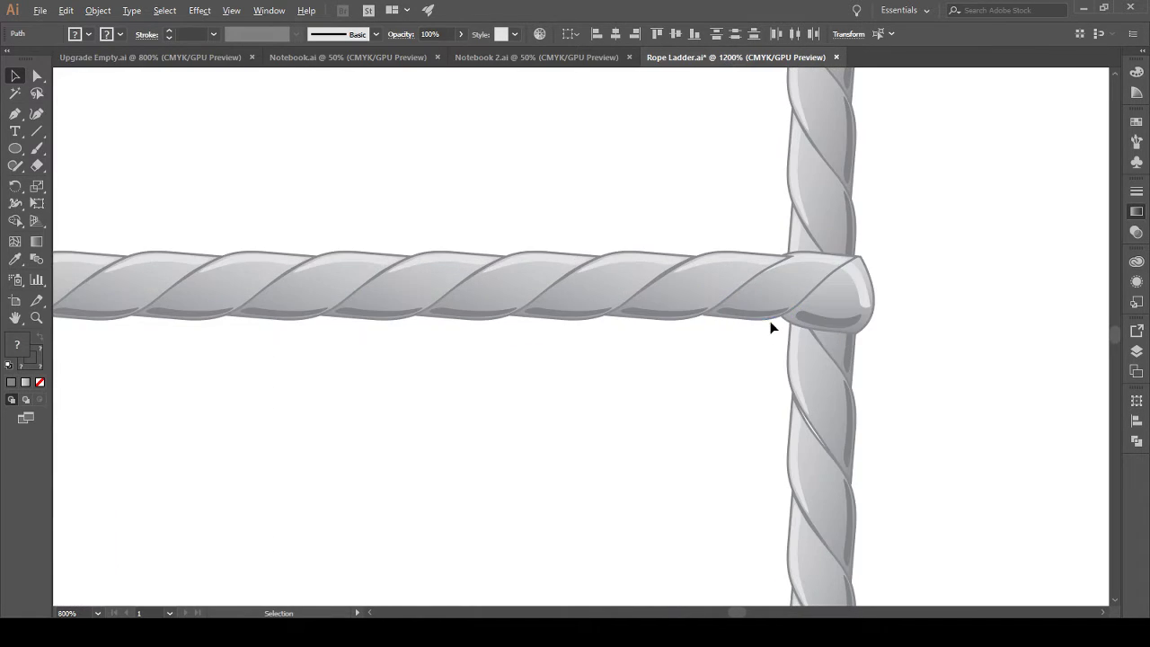
pyautogui.click(750, 289)
pyautogui.click(715, 366)
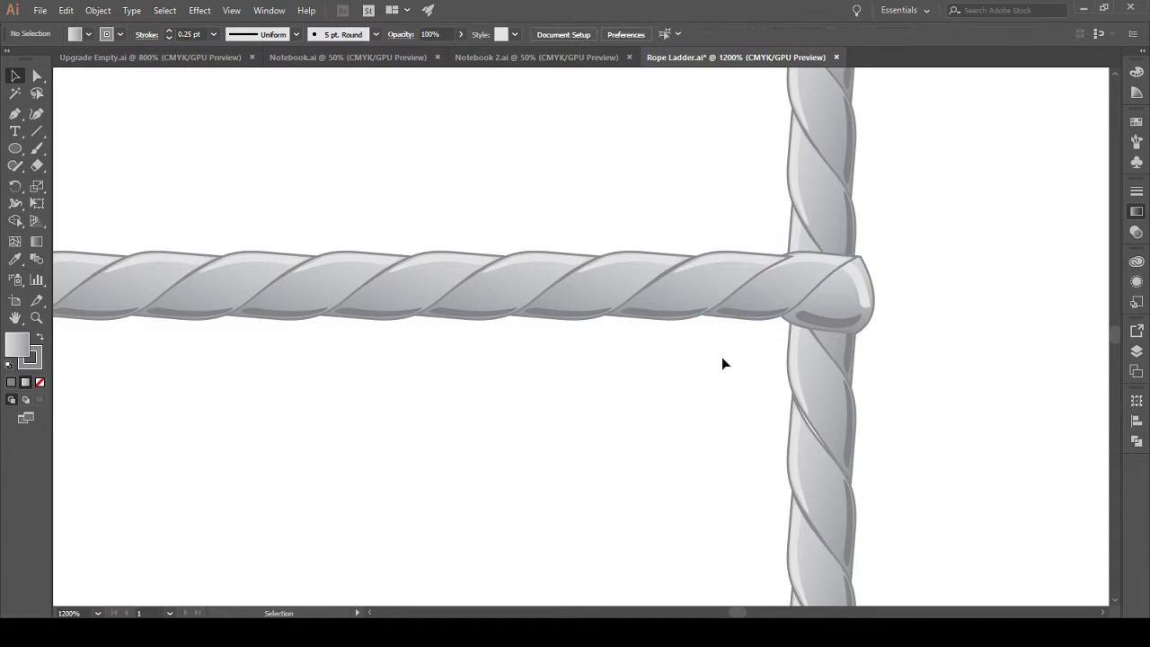
# Step: Delete the right part of the original rung on the ladder, together with its right end cap
pyautogui.moveTo(695, 203); pyautogui.dragTo(765, 343)
pyautogui.moveTo(813, 302); pyautogui.dragTo(828, 326)
pyautogui.hotkey('ctrl', 'z')
pyautogui.moveTo(662, 405); pyautogui.dragTo(200, 155)
pyautogui.press('Delete')
# Step: Delete the remaining left part of the original rung, including the end cap and its leftover shadow and highlight
pyautogui.scroll(1, 341, 404)
pyautogui.hscroll(-6, 355, 437)
pyautogui.moveTo(716, 464); pyautogui.dragTo(316, 241)
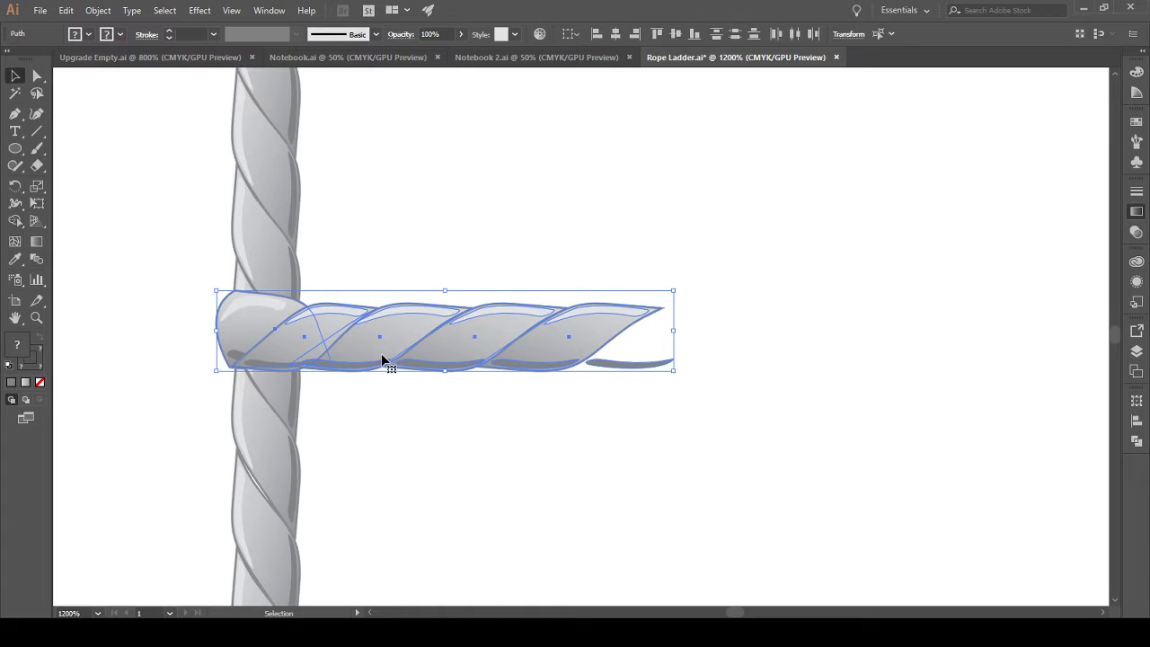
pyautogui.hotkey('ctrl', 'z')
pyautogui.press('Delete')
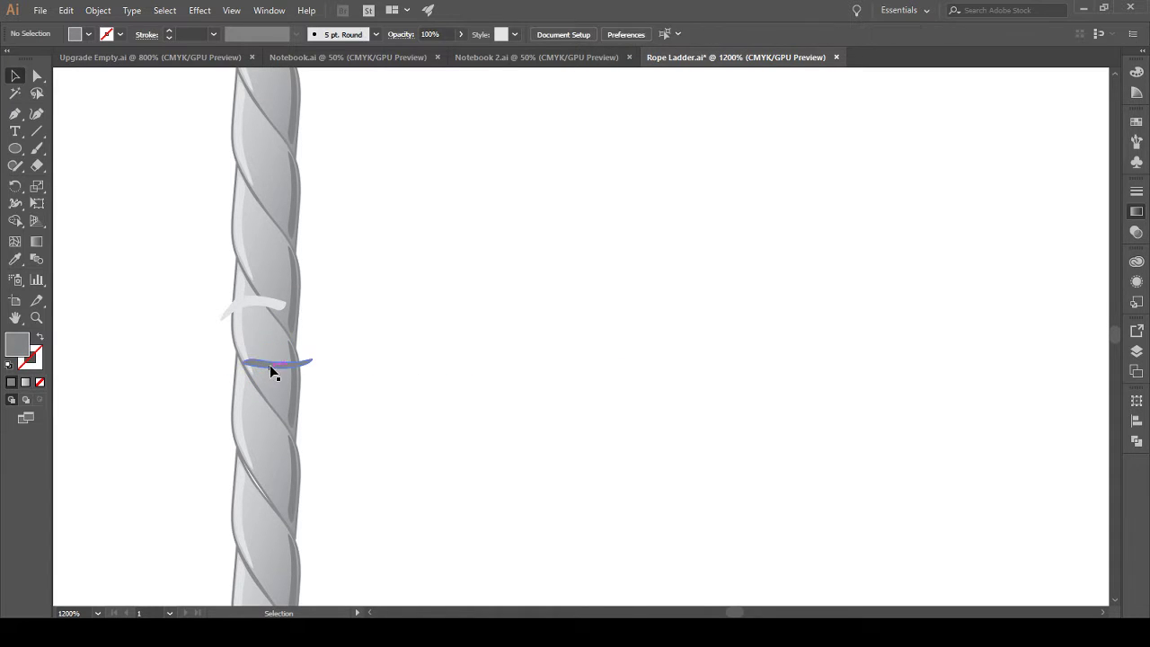
pyautogui.click(251, 311)
pyautogui.press('Delete')
# Step: Place a copy of the finished rung with wrapped end caps across the two side ropes in the ladder's upper part
pyautogui.scroll(-1, 453, 326)
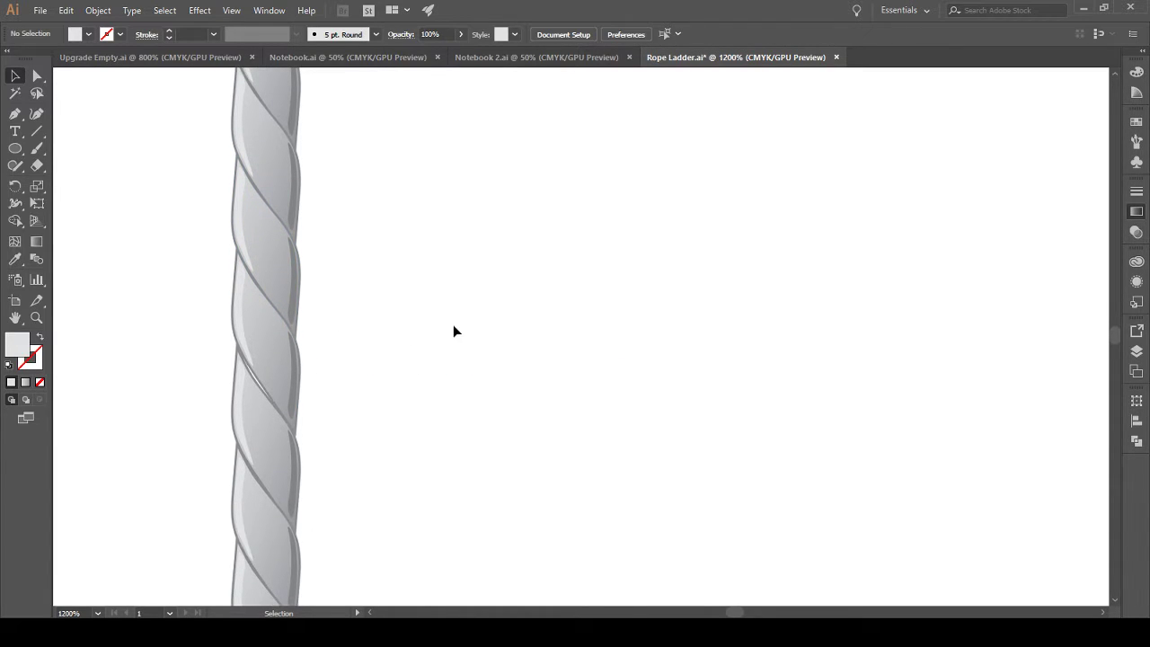
pyautogui.hscroll(3, 450, 333)
pyautogui.scroll(-2, 447, 339)
pyautogui.scroll(3, 447, 336)
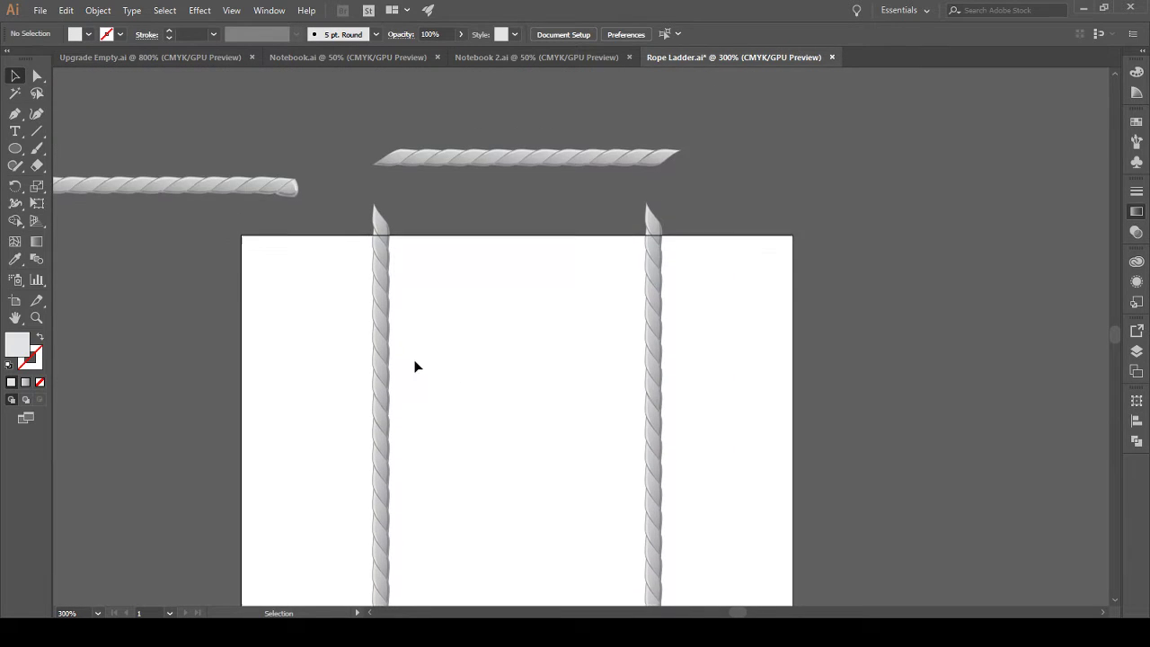
pyautogui.hscroll(-4, 455, 372)
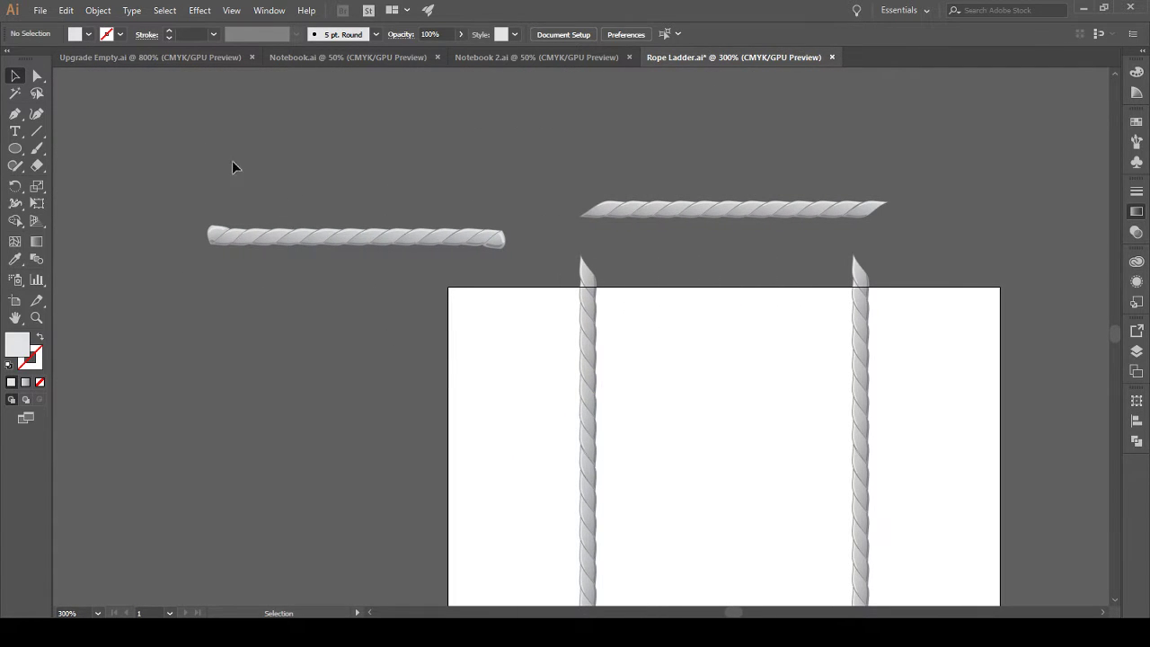
pyautogui.click(486, 241)
pyautogui.hscroll(2, 688, 398)
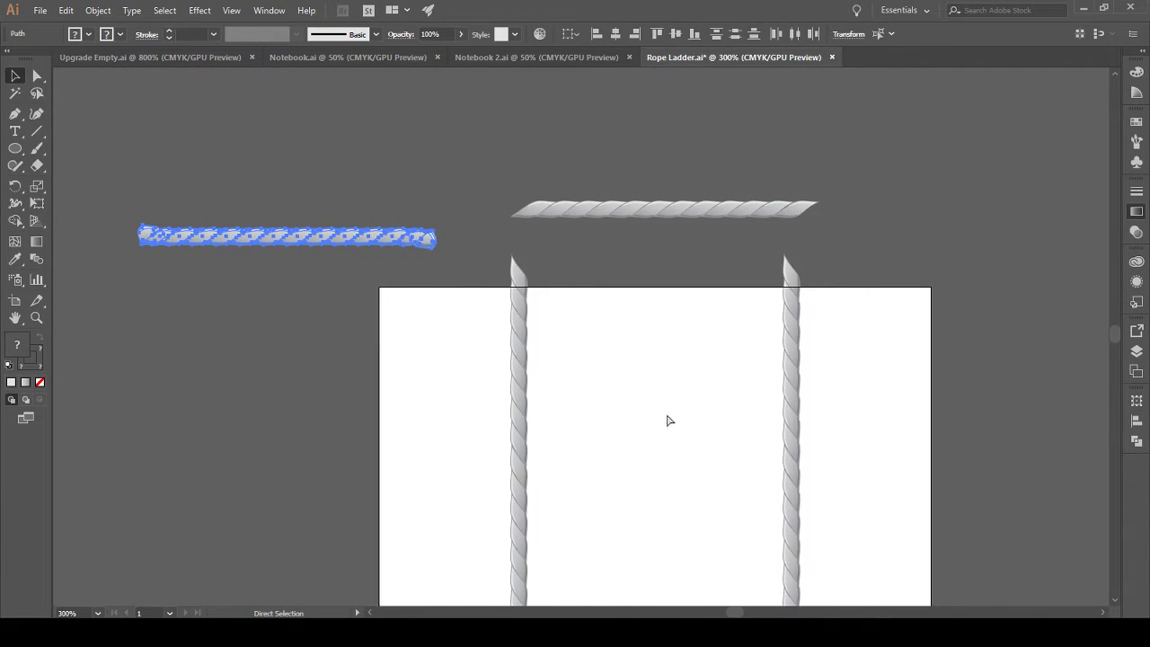
pyautogui.scroll(-2, 618, 402)
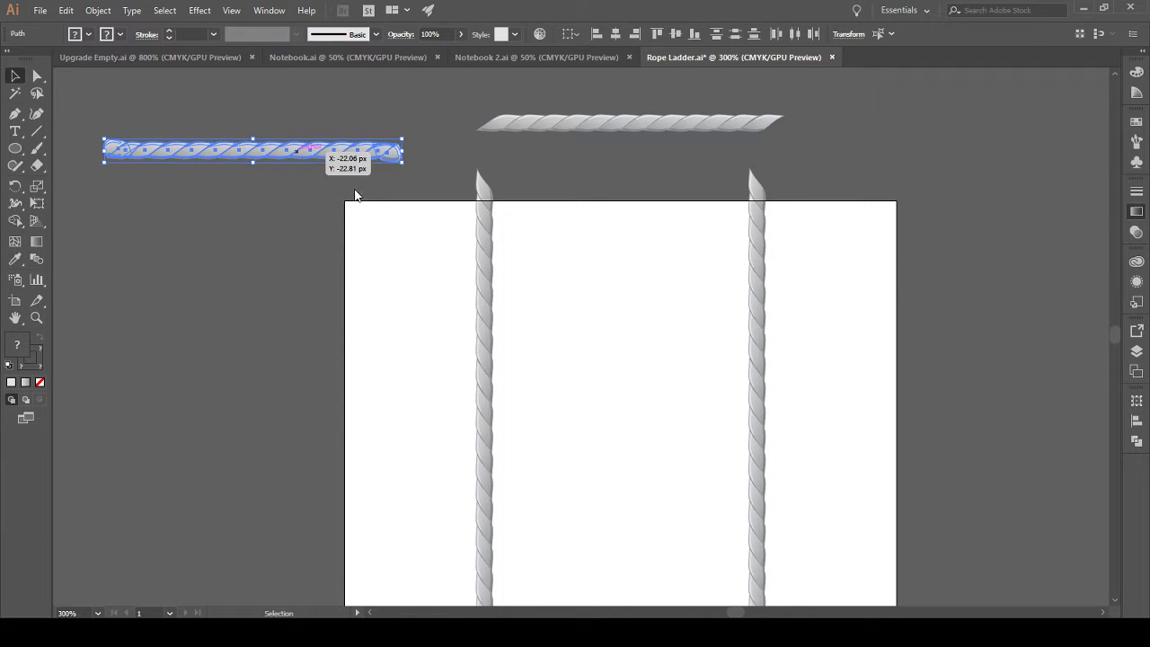
pyautogui.moveTo(241, 159); pyautogui.dragTo(603, 333)
# Step: Duplicate the placed rung further down the side ropes to make the middle and bottom rungs
pyautogui.scroll(-4, 609, 398)
pyautogui.moveTo(599, 159); pyautogui.dragTo(599, 469)
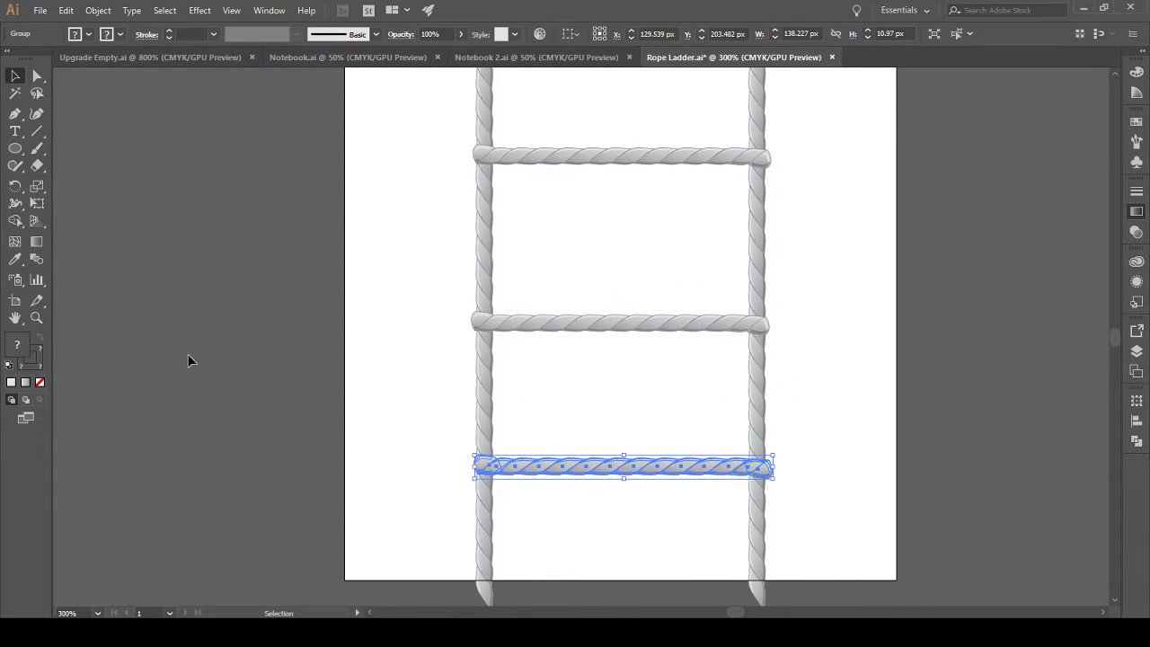
pyautogui.click(231, 393)
# Step: Move the middle rung slightly up so it sits about midway between the top and bottom rungs
pyautogui.scroll(2, 616, 404)
pyautogui.hscroll(2, 645, 406)
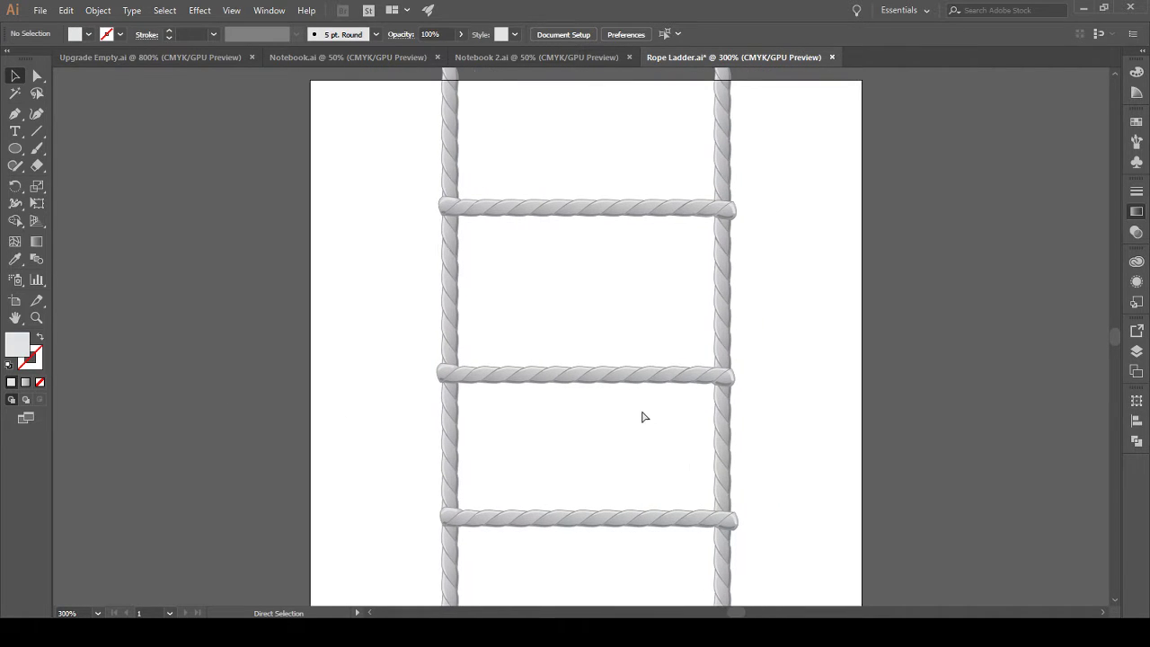
pyautogui.click(562, 382)
pyautogui.moveTo(552, 378); pyautogui.dragTo(556, 358)
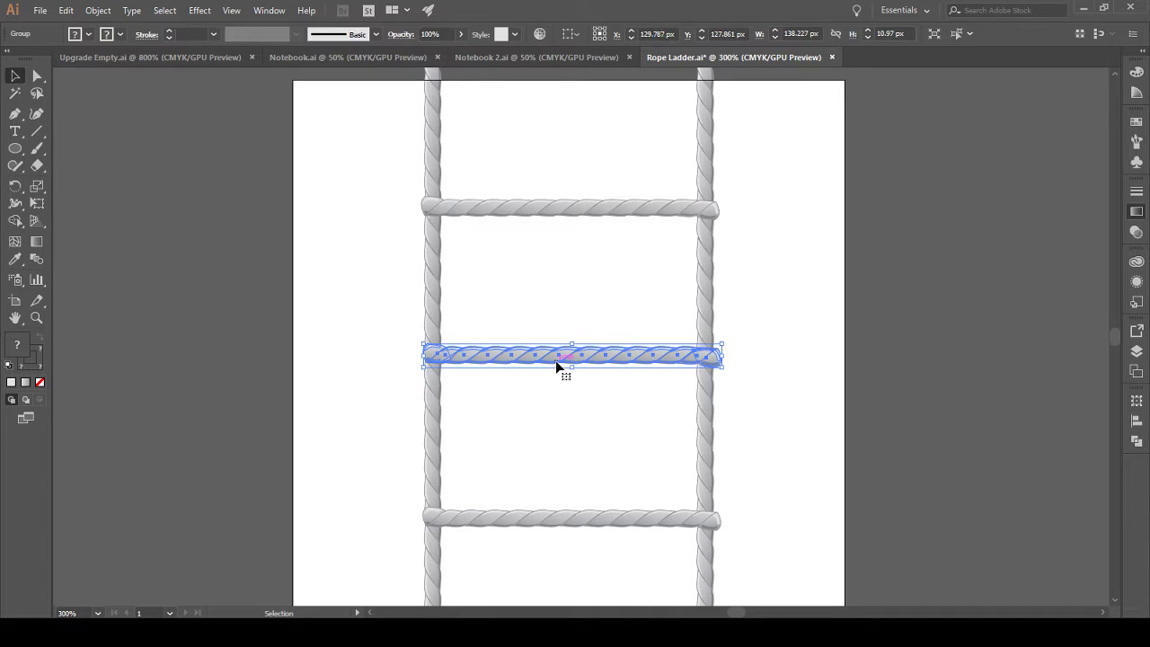
pyautogui.click(212, 357)
# Step: Add a fourth rung by duplicating the middle one, and space the four rungs roughly evenly along the side ropes
pyautogui.scroll(-2, 233, 398)
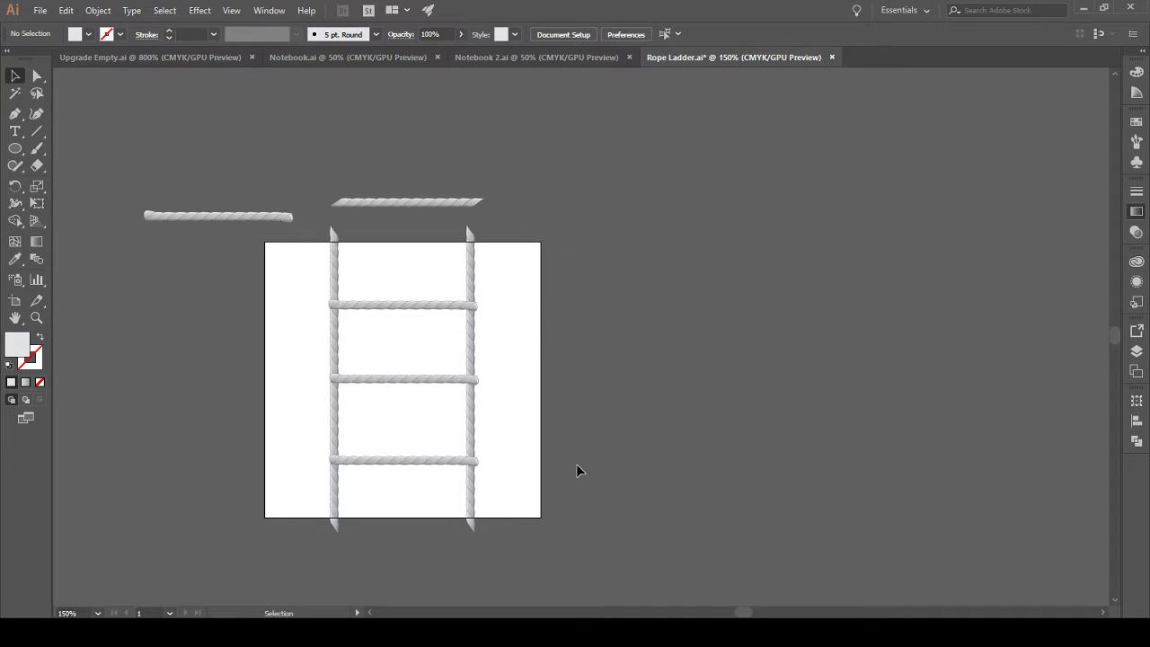
pyautogui.hscroll(-5, 608, 493)
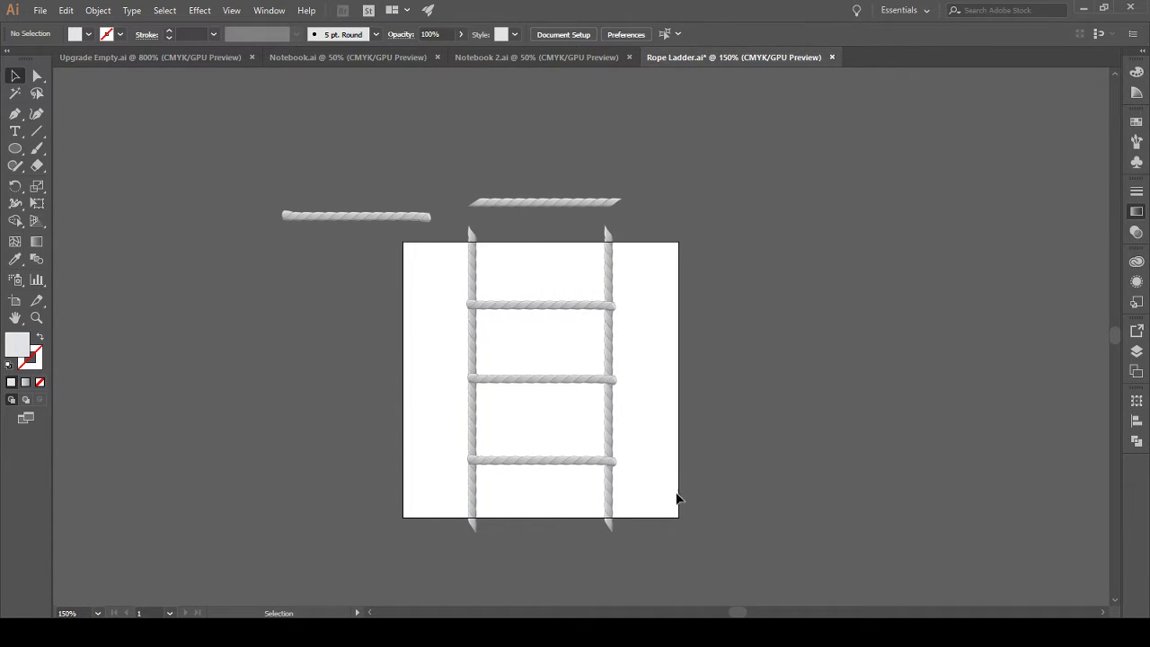
pyautogui.scroll(1, 656, 497)
pyautogui.scroll(1, 701, 499)
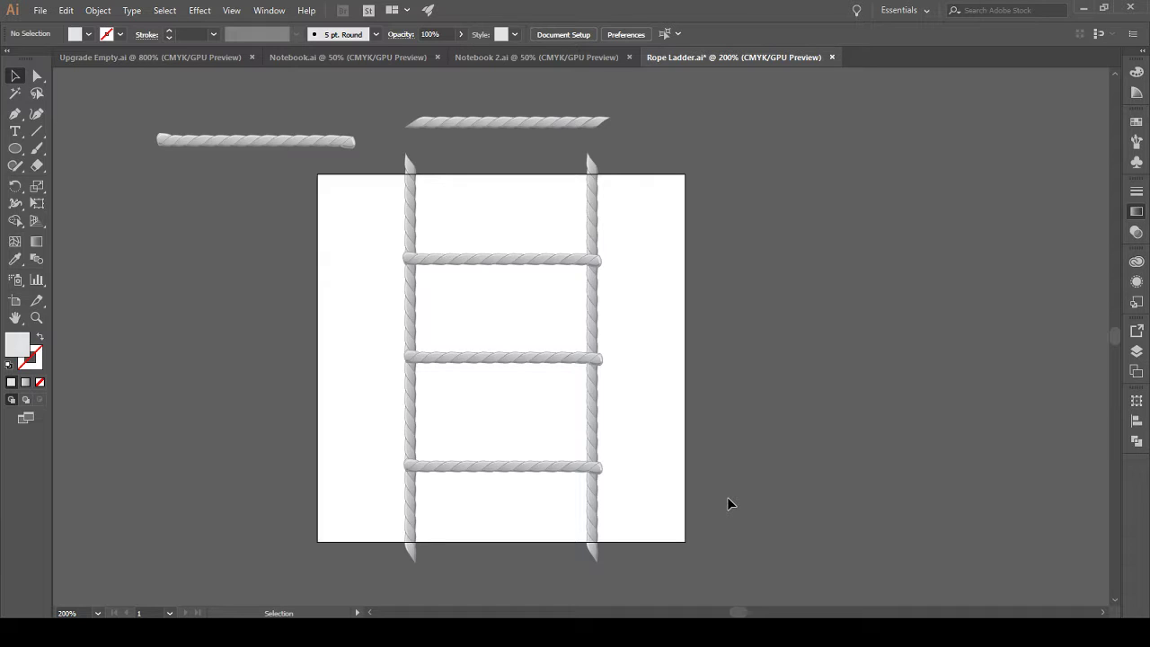
pyautogui.hscroll(-3, 729, 499)
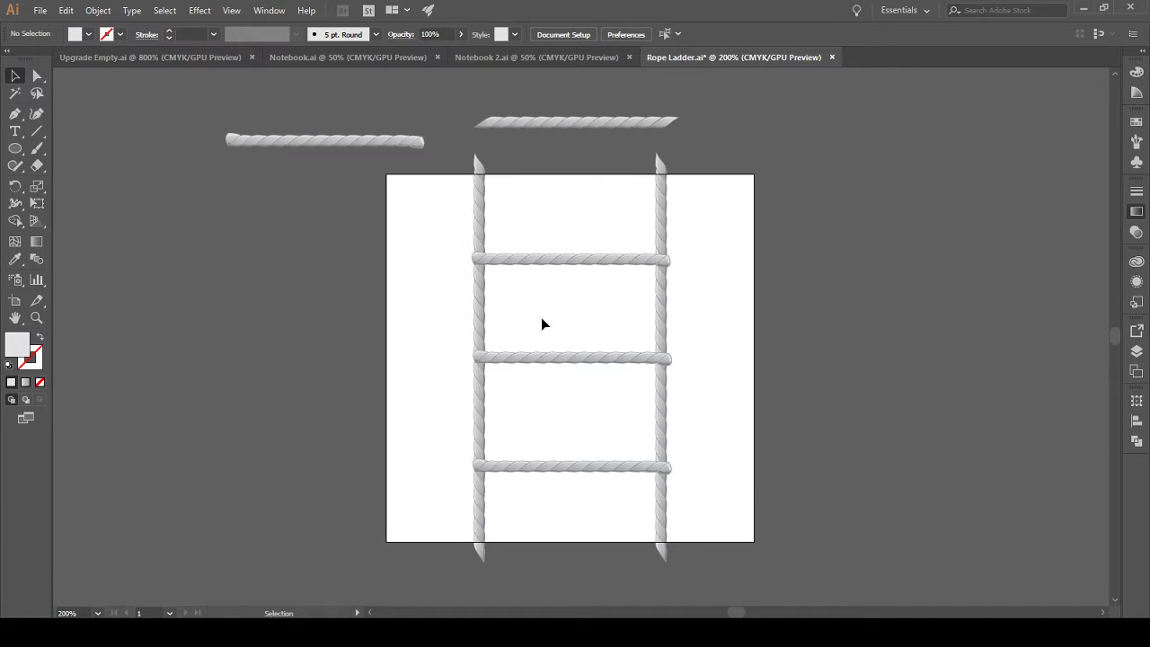
pyautogui.click(572, 361)
pyautogui.moveTo(560, 366); pyautogui.dragTo(554, 404)
pyautogui.moveTo(552, 263)
pyautogui.mouseDown()
pyautogui.moveTo(558, 329)
pyautogui.moveTo(550, 260)
pyautogui.mouseUp()
pyautogui.click(206, 383)
# Step: Draw a rectangle about 120 by 50 px between the side ropes, from the artboard's lower edge to the bottom rung
pyautogui.click(15, 150)
pyautogui.press('m')
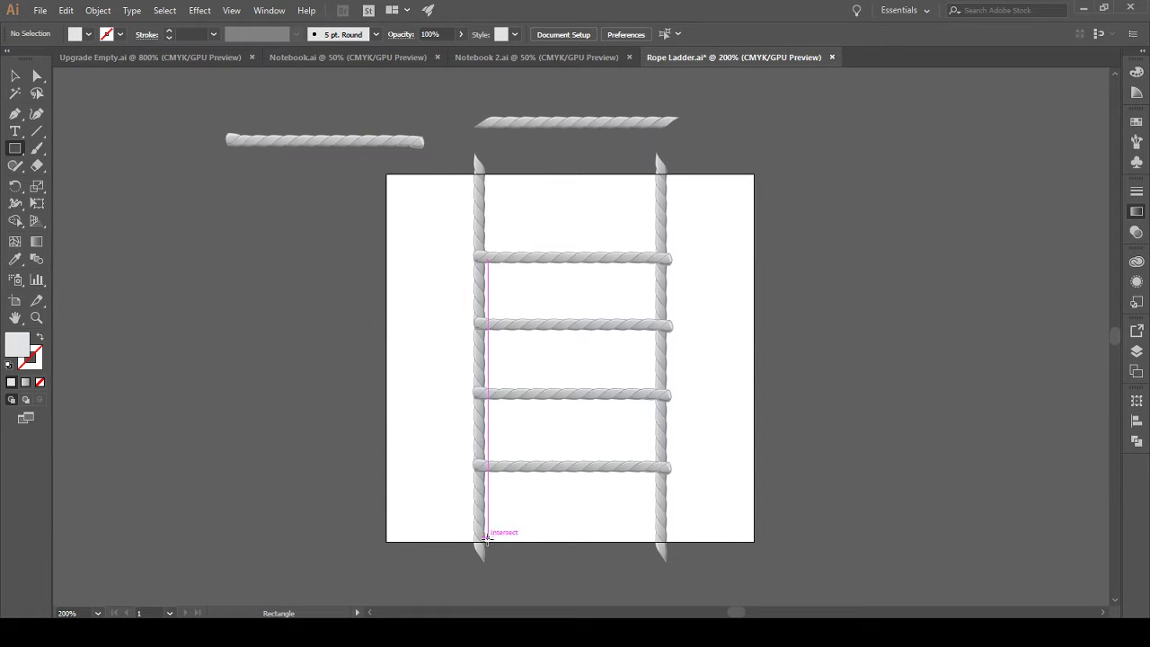
pyautogui.moveTo(485, 542); pyautogui.dragTo(656, 469)
pyautogui.press('alt')
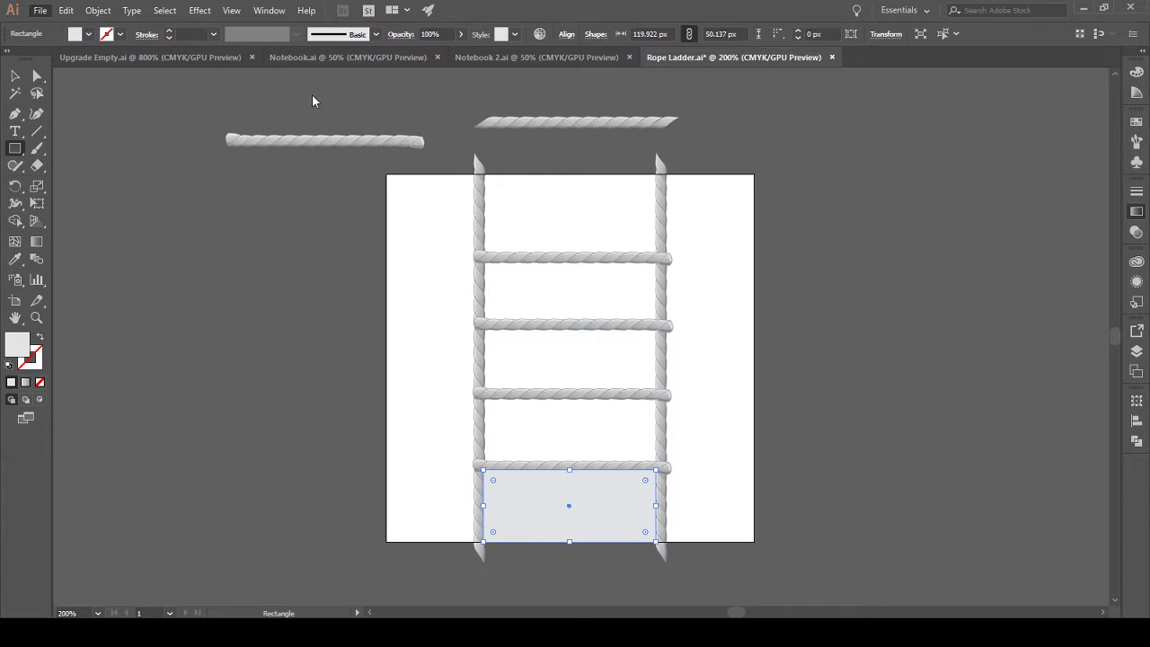
# Step: Set the rectangle to 120 px wide and 50 px high, and align it with the artboard's lower edge between the side ropes
pyautogui.moveTo(719, 40); pyautogui.dragTo(782, 53)
pyautogui.write('50')
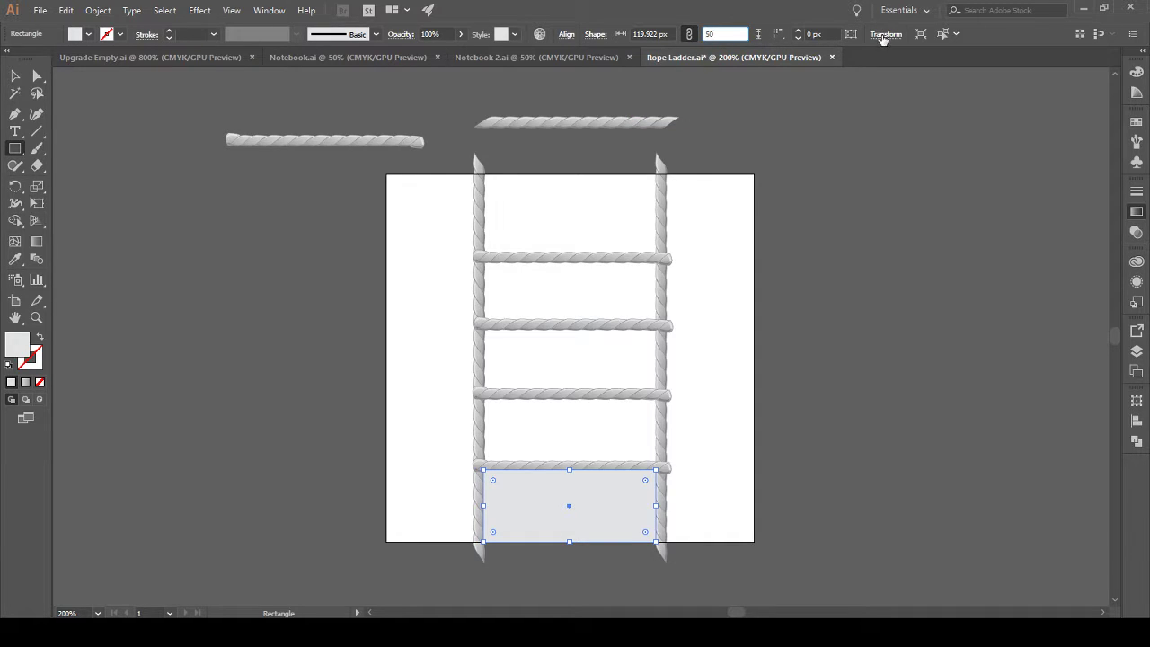
pyautogui.press('Return')
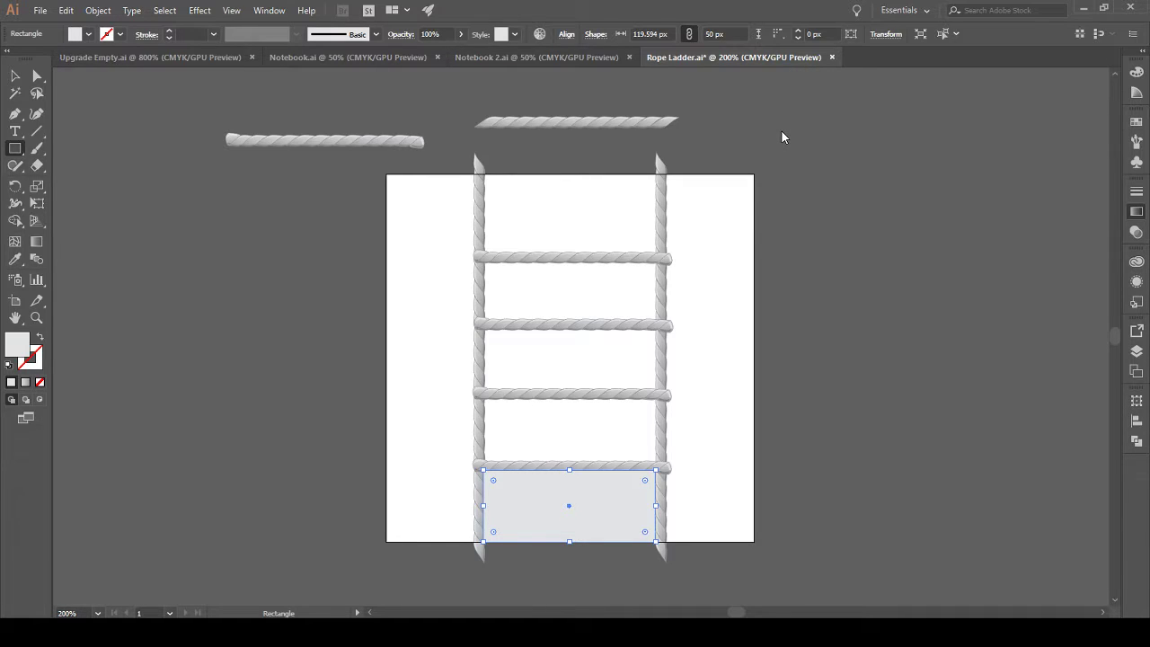
pyautogui.press('Up')
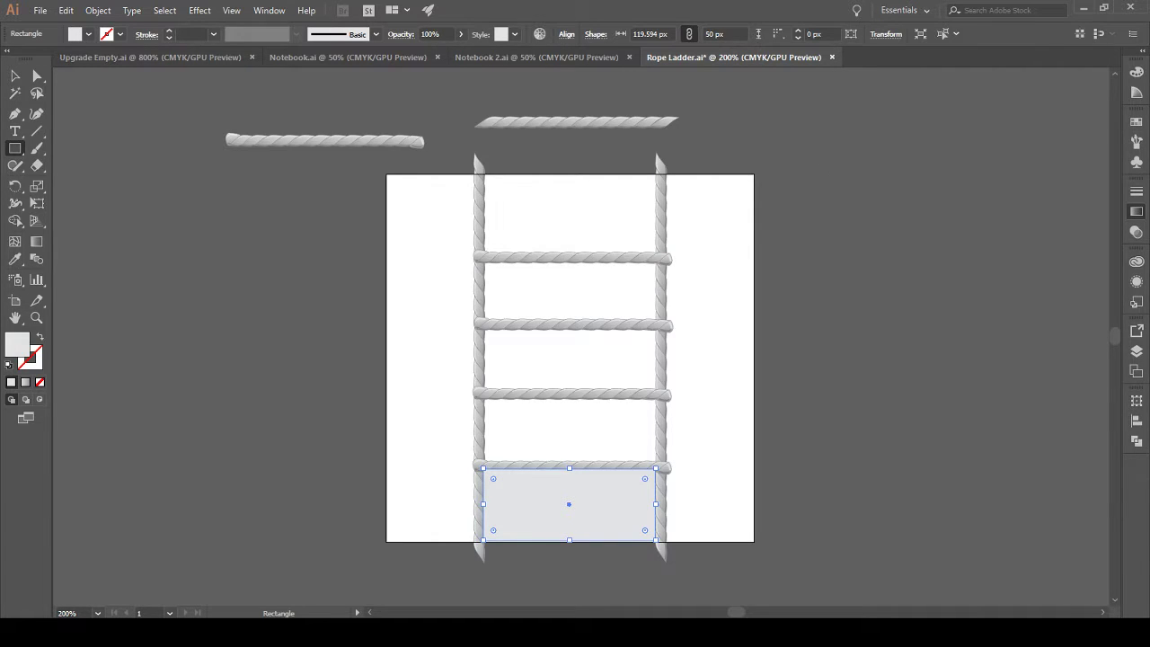
pyautogui.press('v')
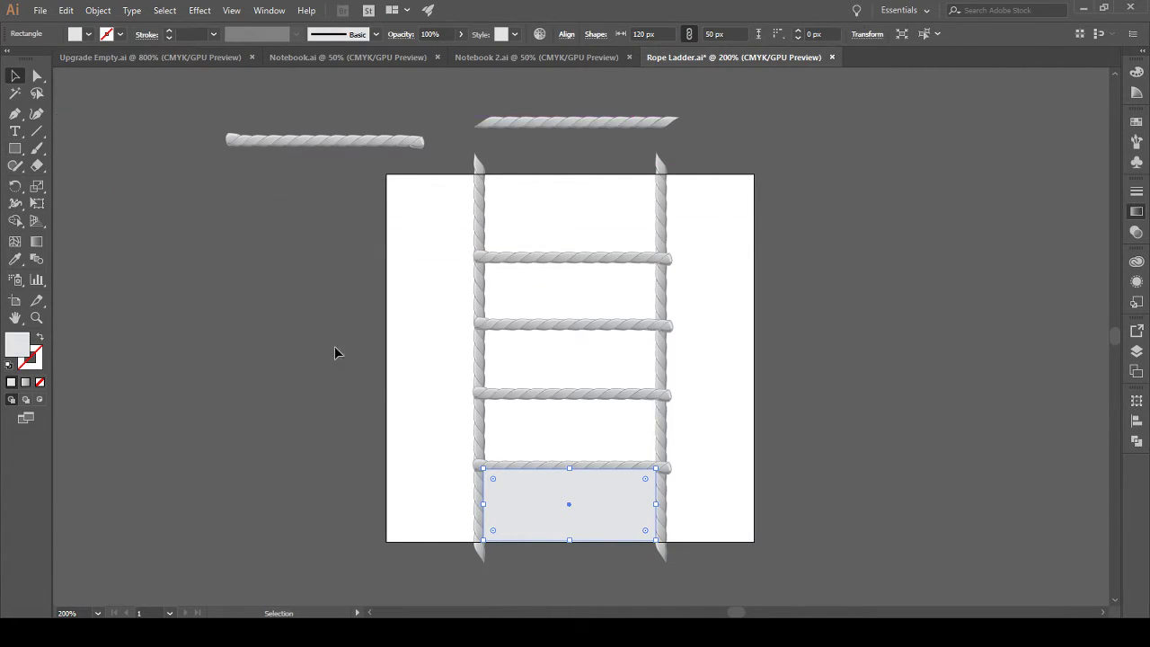
pyautogui.scroll(2, 553, 518)
pyautogui.moveTo(548, 521); pyautogui.dragTo(545, 519)
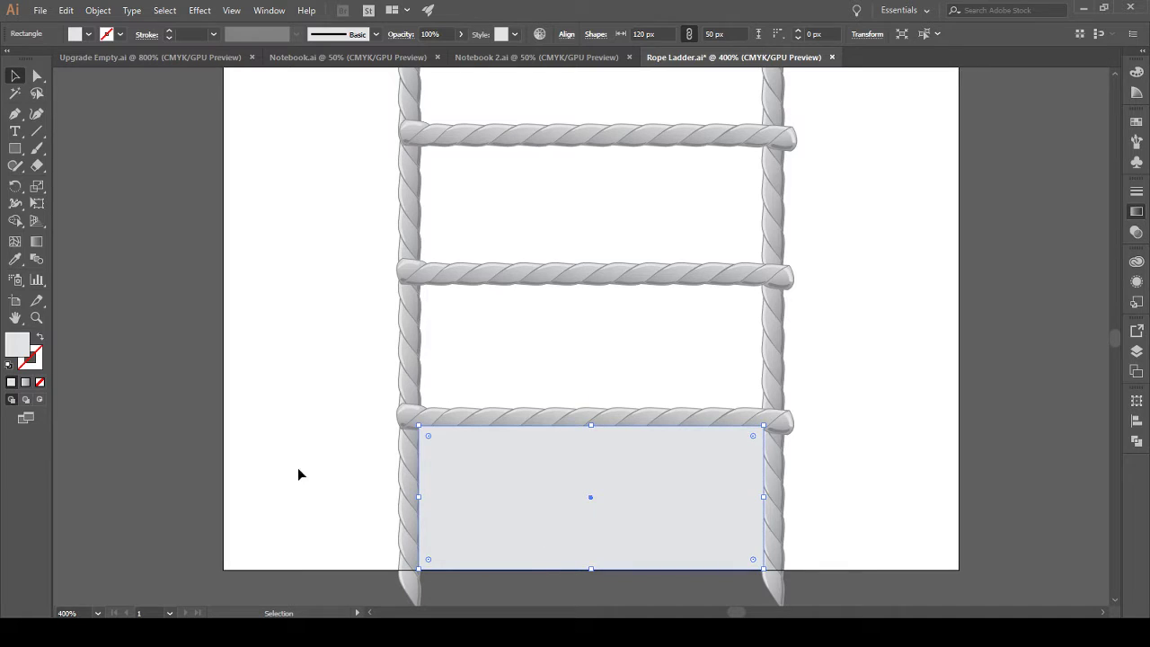
pyautogui.click(121, 437)
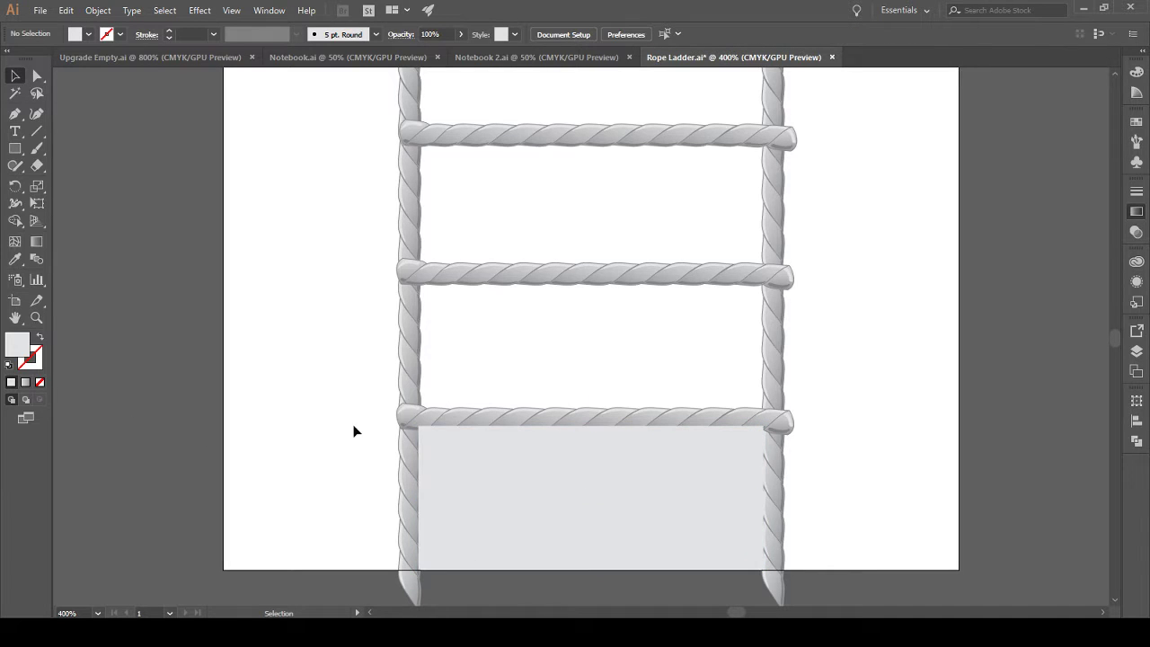
# Step: Copy the spacer rectangle to just above the bottom rung, and move the second rung up onto the copy's upper edge
pyautogui.click(508, 420)
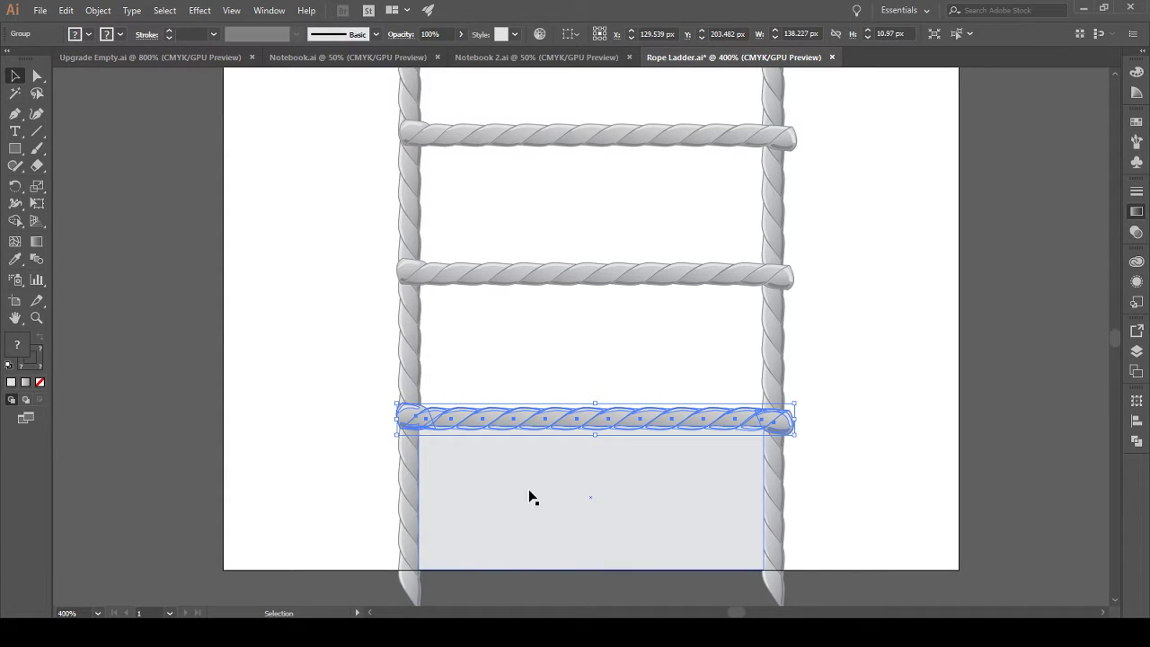
pyautogui.moveTo(533, 495); pyautogui.dragTo(537, 339)
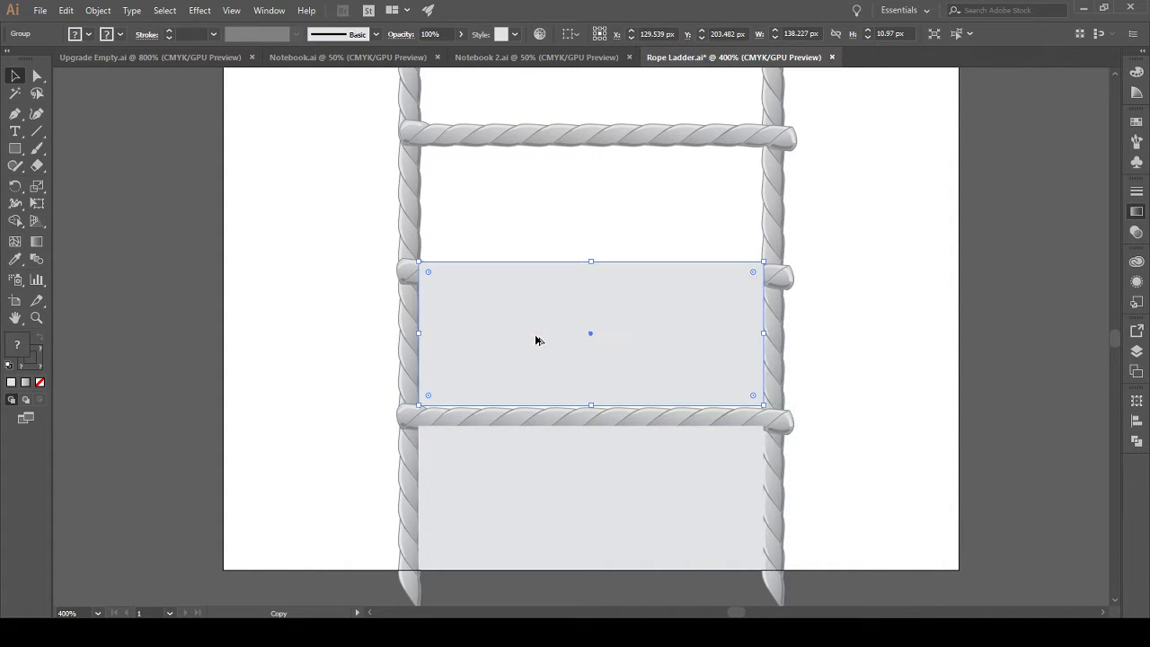
pyautogui.scroll(3, 557, 358)
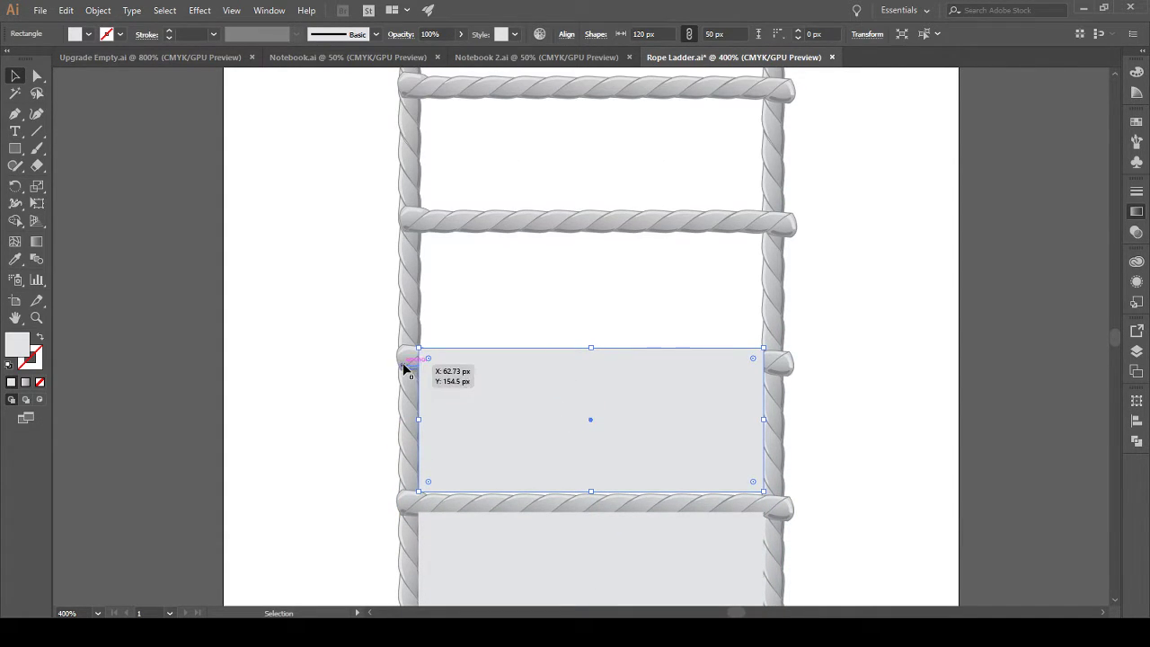
pyautogui.click(403, 365)
pyautogui.moveTo(403, 366); pyautogui.dragTo(405, 340)
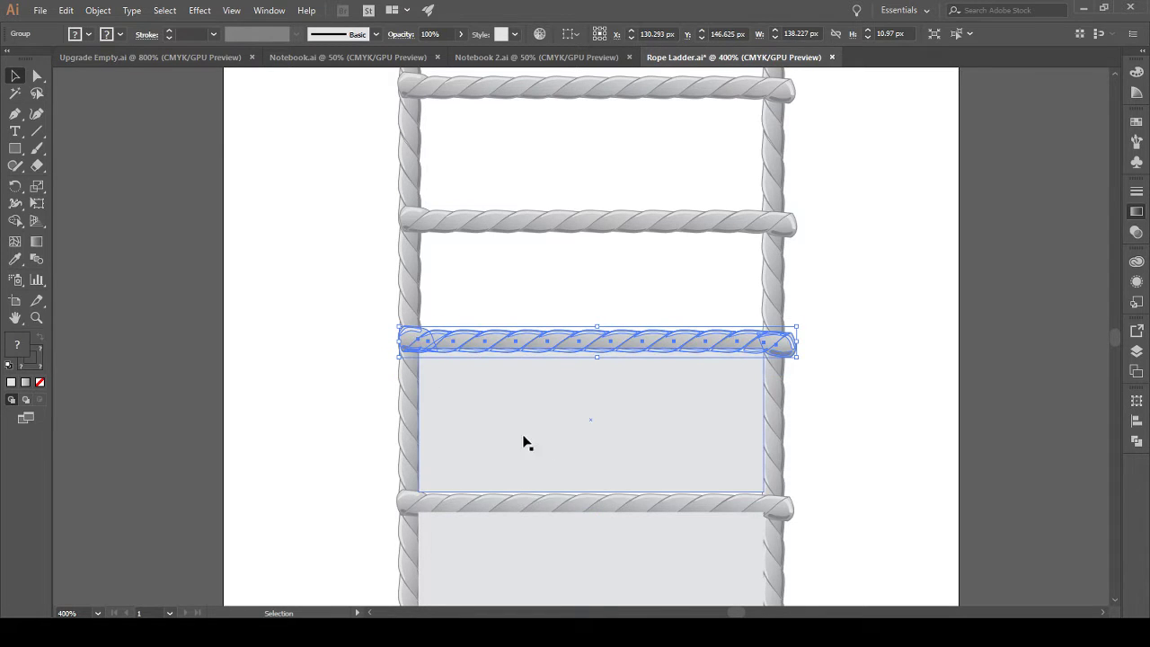
# Step: Copy the spacer rectangle above the second rung from the bottom, and move the third rung up onto its upper edge
pyautogui.scroll(1, 557, 476)
pyautogui.moveTo(561, 489); pyautogui.dragTo(558, 318)
pyautogui.scroll(4, 557, 342)
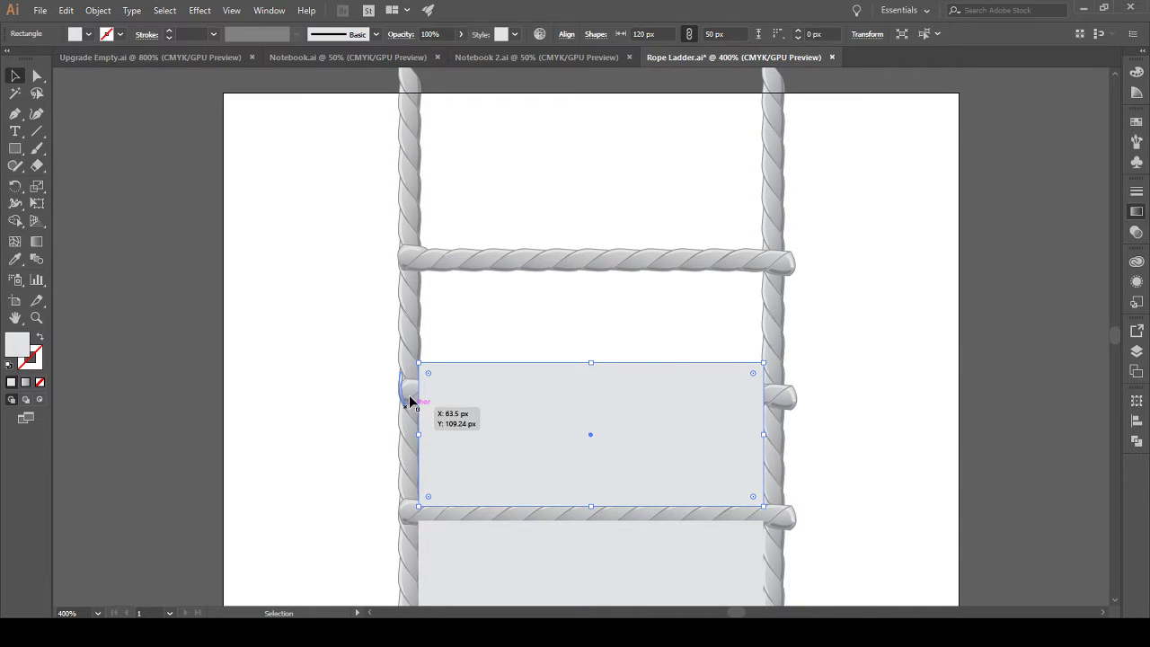
pyautogui.click(409, 393)
pyautogui.moveTo(409, 392); pyautogui.dragTo(403, 358)
pyautogui.click(563, 436)
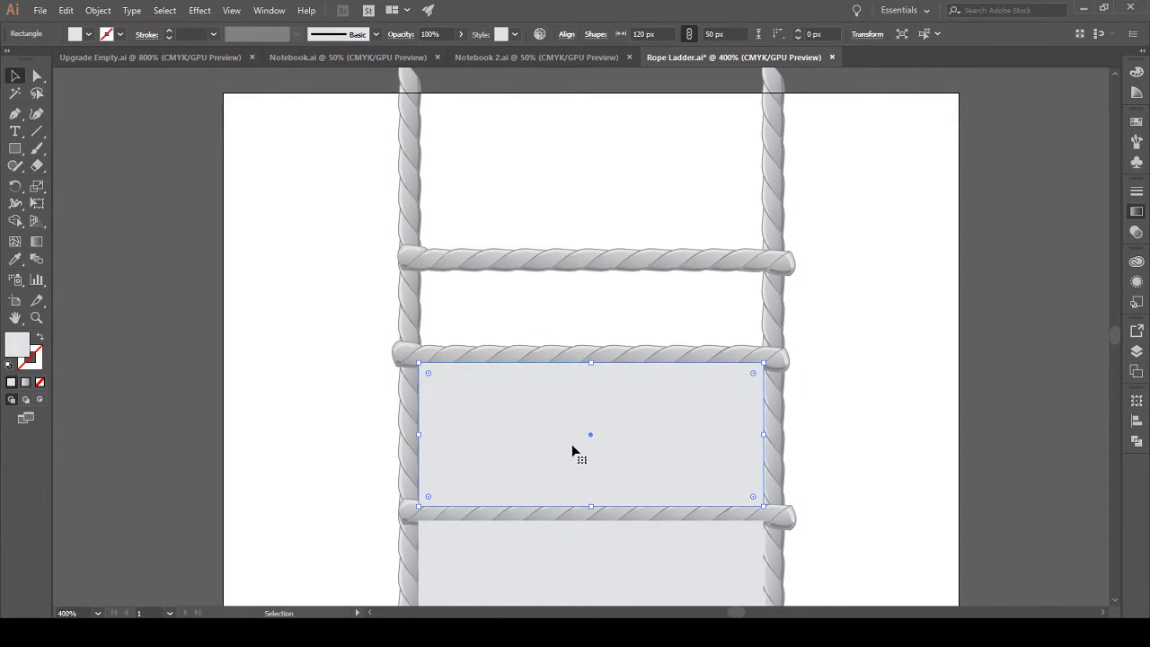
pyautogui.click(524, 357)
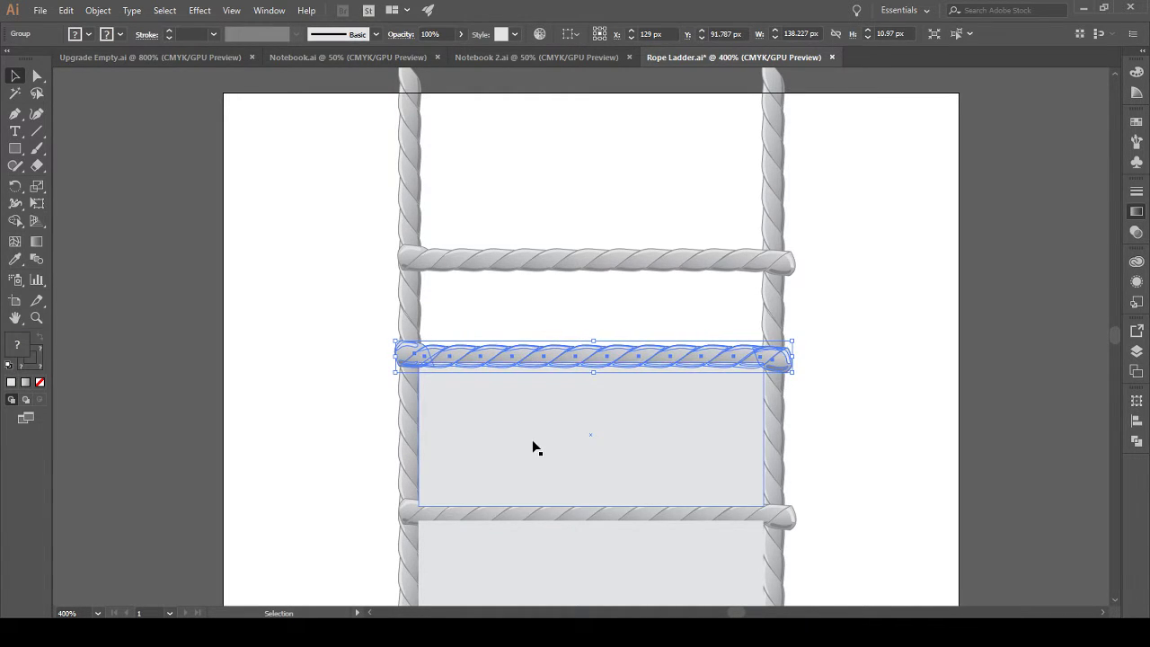
# Step: Copy the spacer rectangle above the third rung from the bottom, and move the top rung up onto its upper edge
pyautogui.click(576, 459)
pyautogui.moveTo(563, 436); pyautogui.dragTo(566, 278)
pyautogui.moveTo(402, 259); pyautogui.dragTo(407, 192)
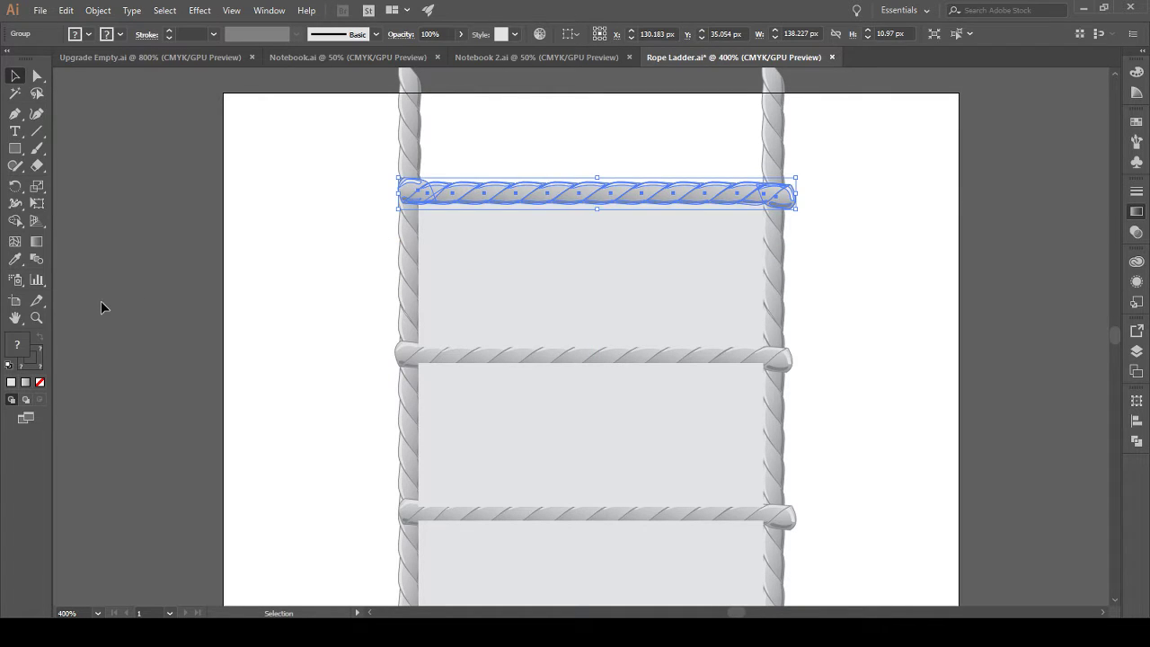
pyautogui.click(103, 306)
# Step: Examine the spacing of the four rungs and their spacer rectangles, both across the whole ladder and close up
pyautogui.hscroll(2, 290, 457)
pyautogui.scroll(-3, 459, 456)
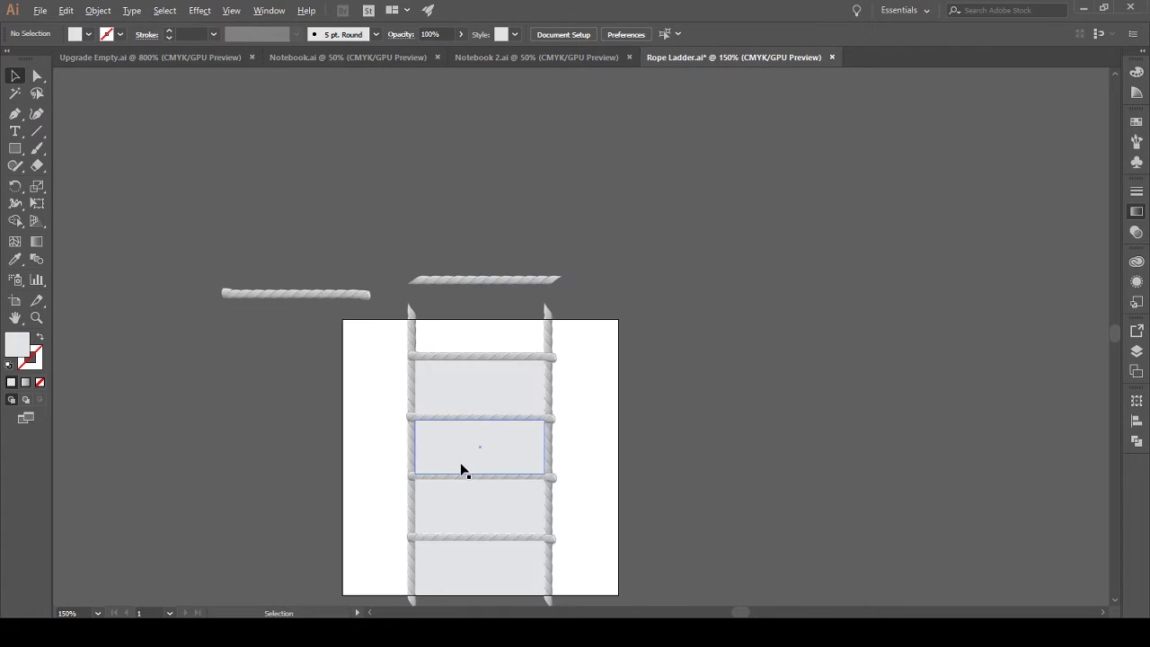
pyautogui.scroll(-2, 468, 461)
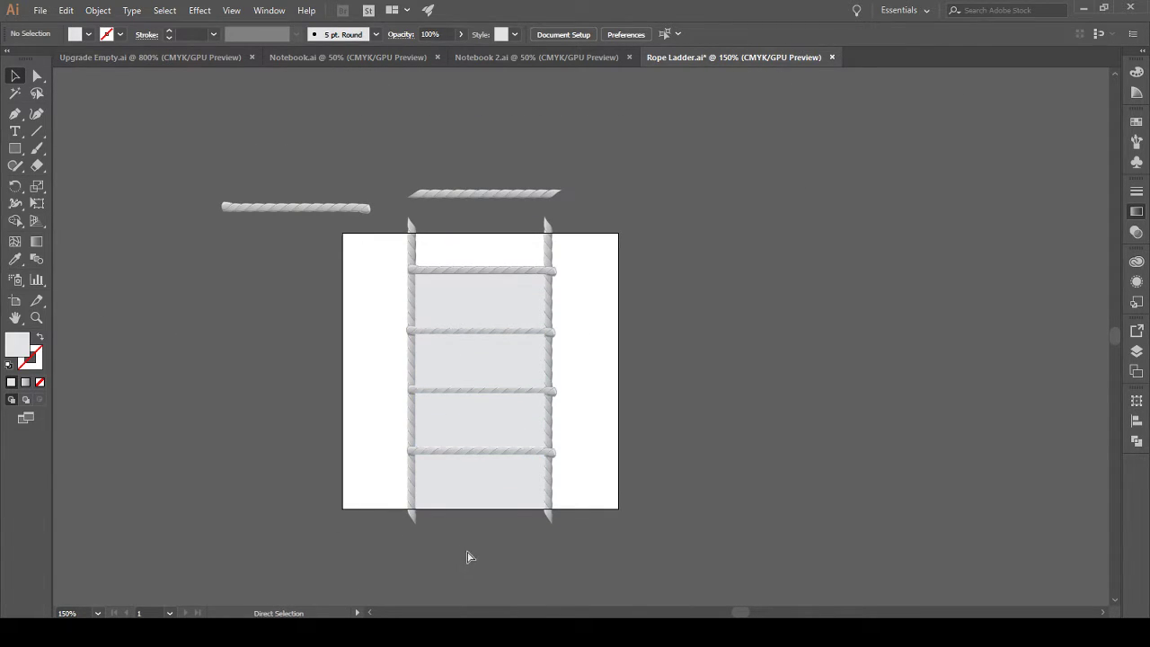
pyautogui.hscroll(-2, 468, 554)
pyautogui.scroll(1, 527, 567)
pyautogui.scroll(1, 527, 566)
pyautogui.scroll(-1, 527, 565)
pyautogui.hscroll(-1, 524, 563)
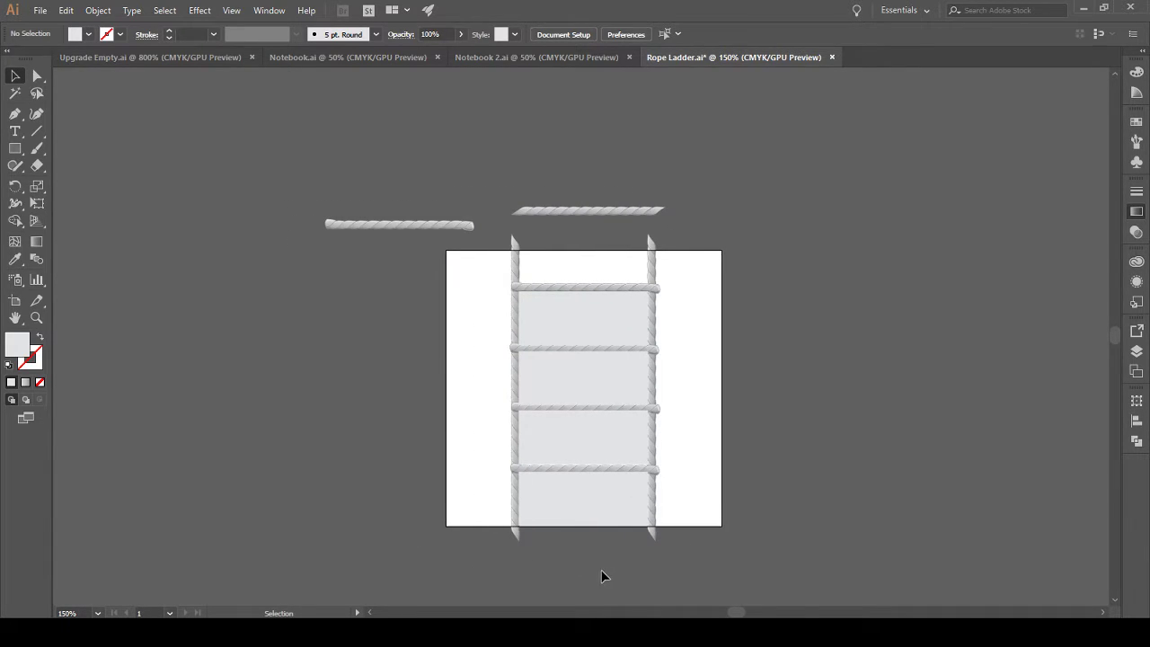
pyautogui.scroll(1, 592, 576)
pyautogui.scroll(1, 592, 576)
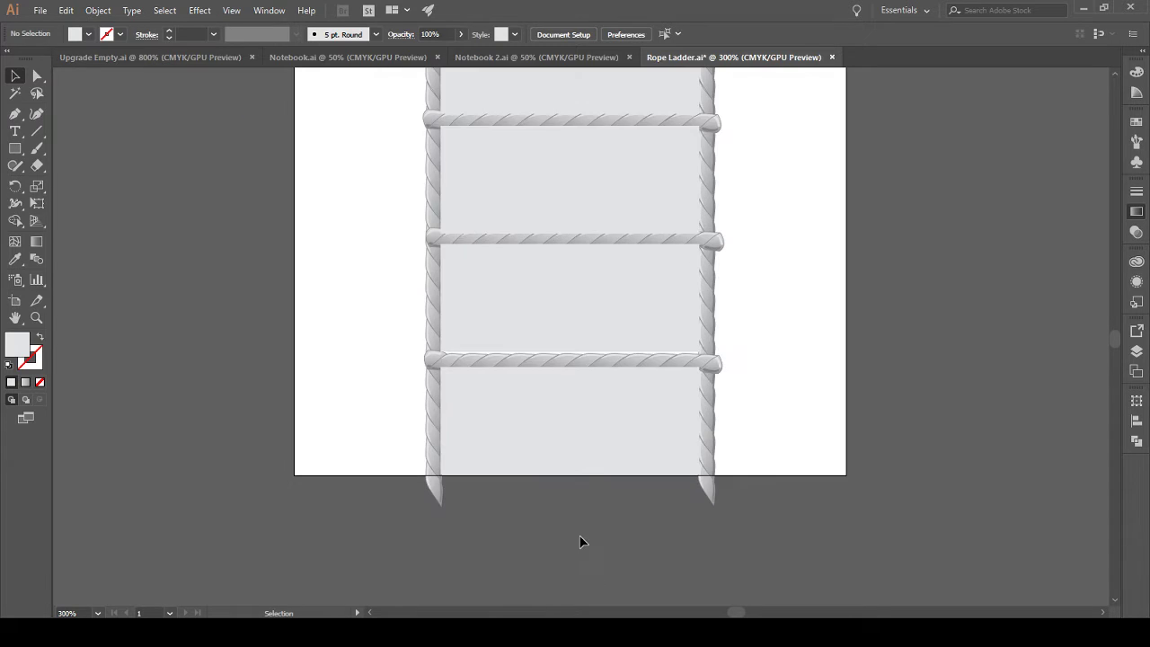
pyautogui.scroll(2, 580, 539)
pyautogui.scroll(-2, 588, 544)
pyautogui.hscroll(1, 586, 544)
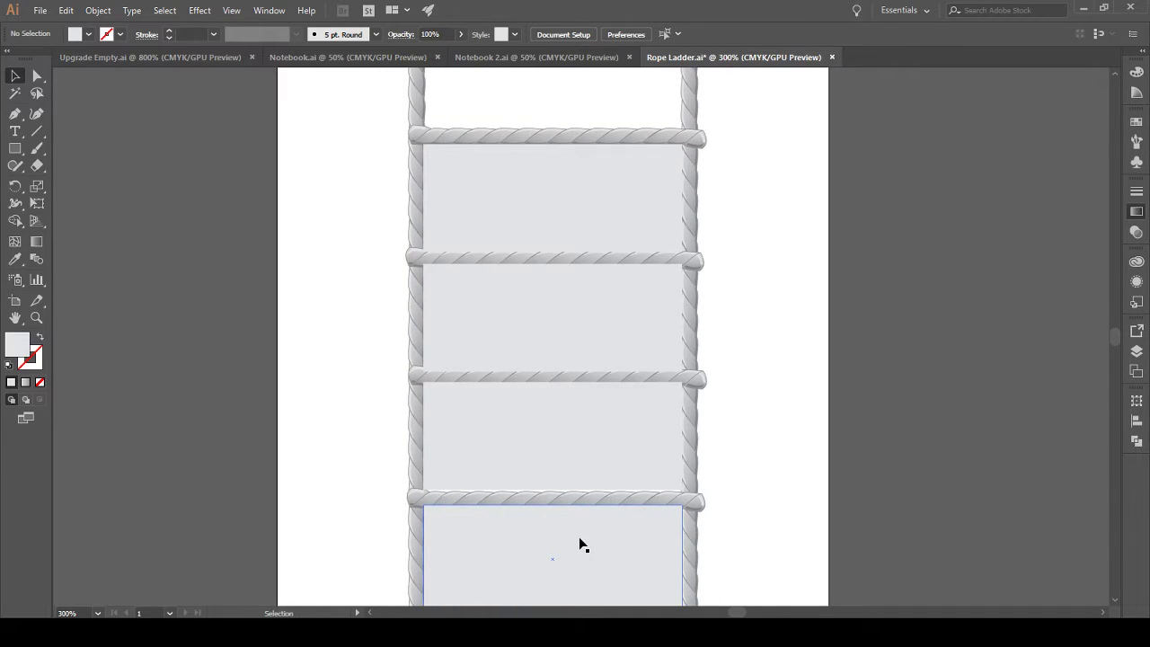
# Step: Copy a spacer rectangle to just above the top rung, and select all four rungs together with the five spacers
pyautogui.scroll(-1, 582, 544)
pyautogui.moveTo(581, 569); pyautogui.dragTo(581, 245)
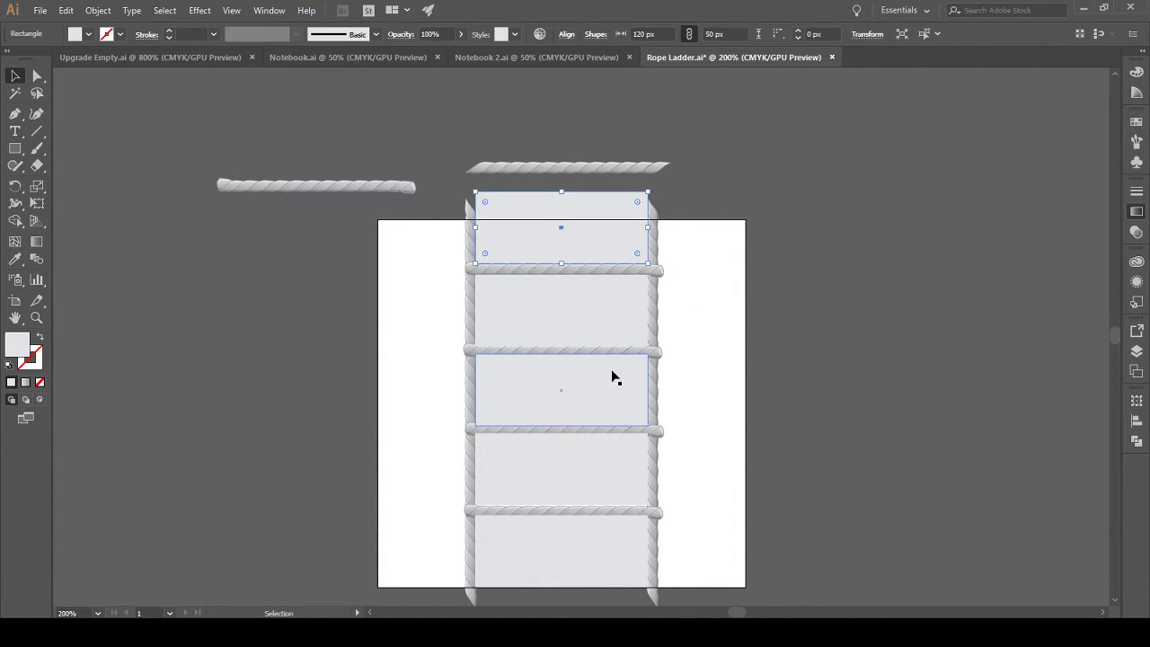
pyautogui.click(569, 600)
pyautogui.click(551, 198)
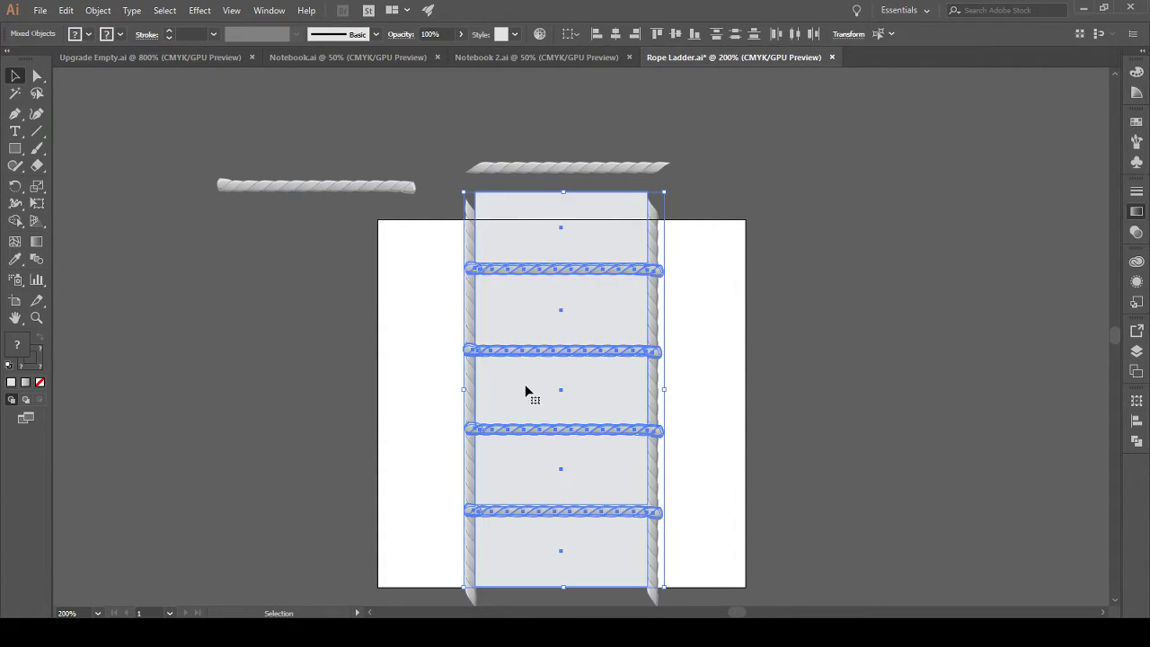
# Step: Nudge the four rungs and five spacer rectangles down together until the stack is vertically centred on the artboard, and deselect them
pyautogui.press('Down')
pyautogui.press('Down')
pyautogui.press('Down')
pyautogui.press('Down')
pyautogui.press('Down')
pyautogui.press('Down')
pyautogui.press('Down')
pyautogui.press('Down')
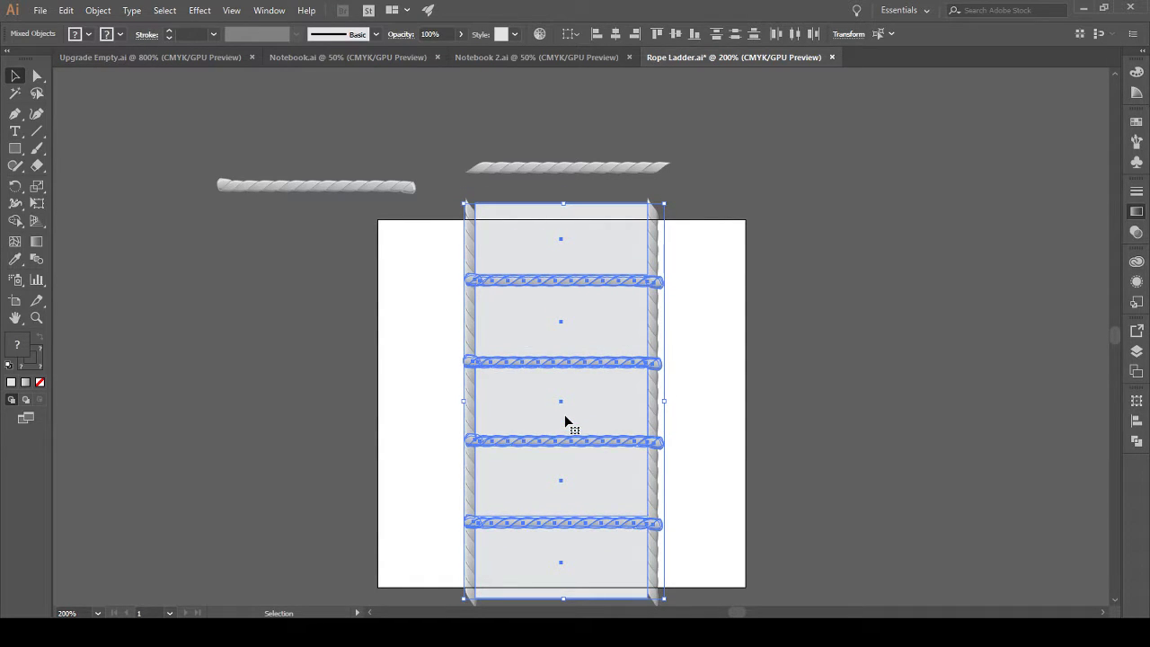
pyautogui.click(827, 409)
pyautogui.press('a')
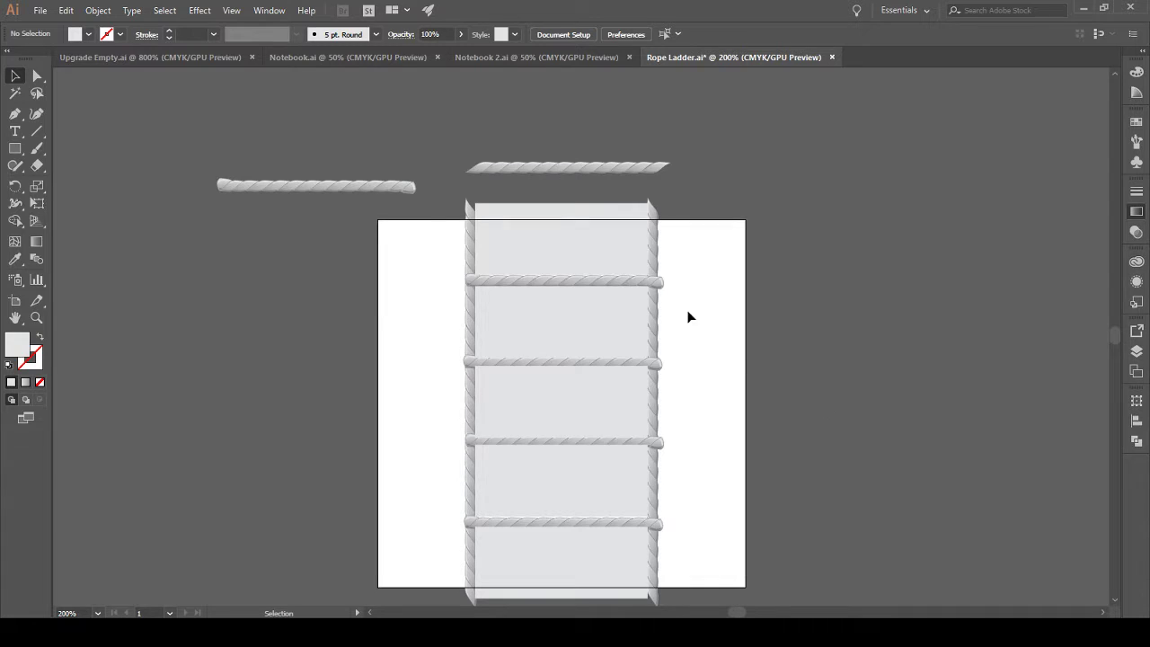
# Step: Select the five spacer rectangles between and around the rungs and delete them
pyautogui.click(583, 324)
pyautogui.click(586, 406)
pyautogui.keyDown('shift'); pyautogui.click(575, 244); pyautogui.keyUp('shift')
pyautogui.keyDown('shift'); pyautogui.click(569, 332); pyautogui.keyUp('shift')
pyautogui.keyDown('shift'); pyautogui.click(550, 482); pyautogui.keyUp('shift')
pyautogui.keyDown('shift'); pyautogui.click(542, 563); pyautogui.keyUp('shift')
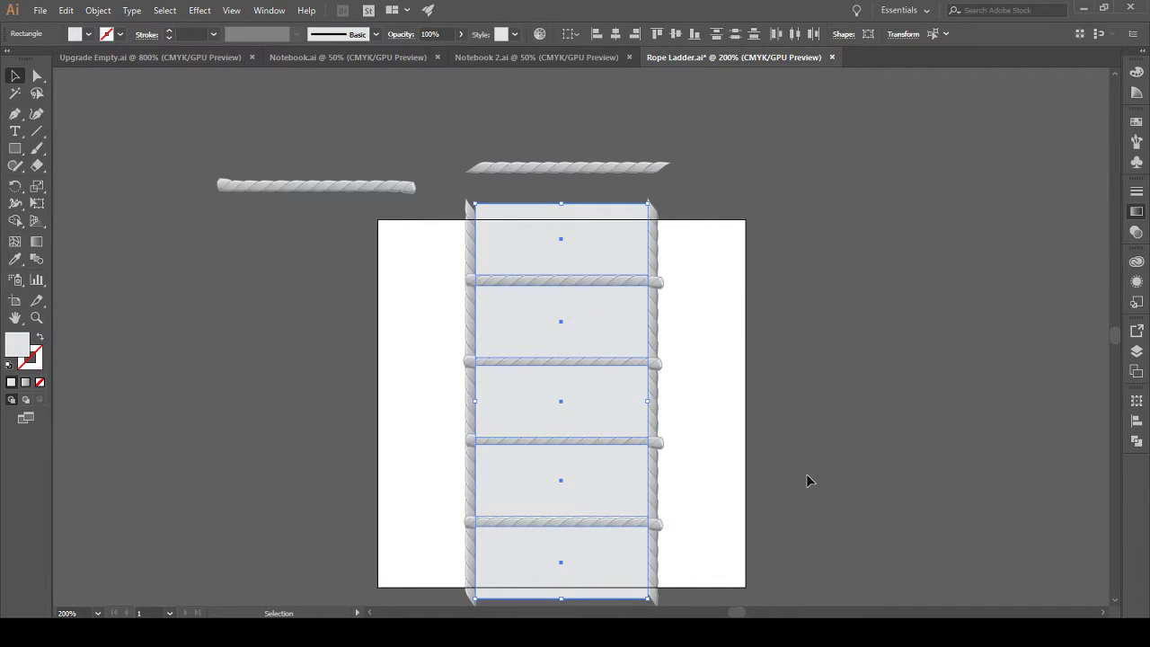
pyautogui.press('Delete')
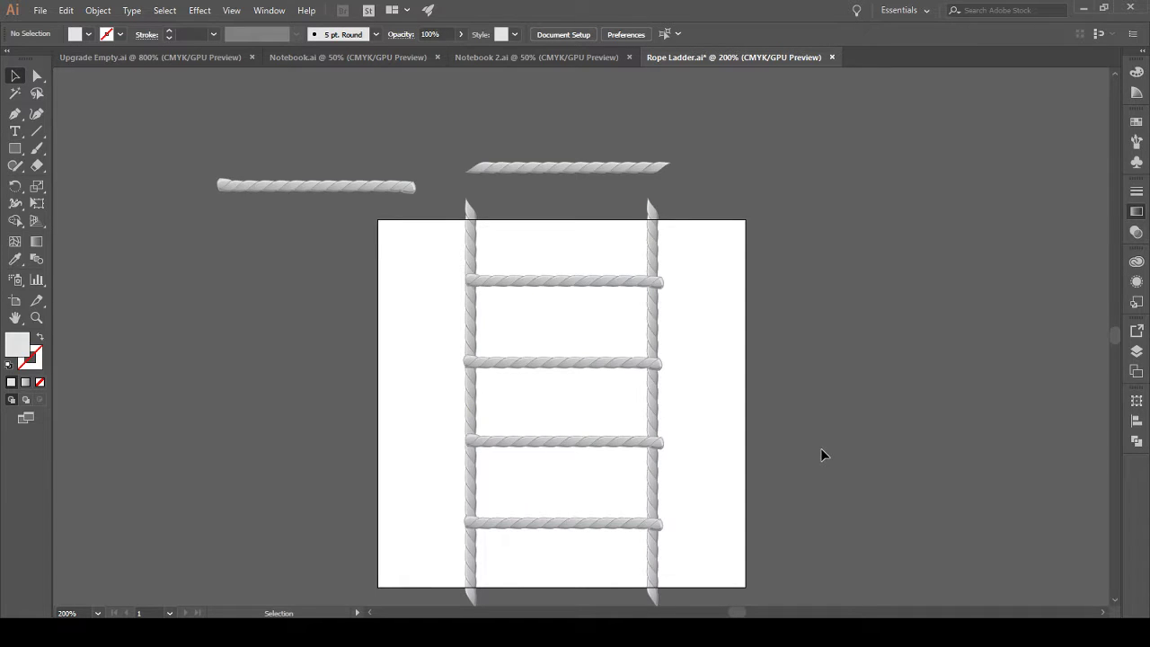
# Step: Shift the top rung and the two lower rungs slightly left over the side ropes, and save the drawing
pyautogui.click(552, 284)
pyautogui.click(566, 445)
pyautogui.click(571, 526)
pyautogui.click(836, 491)
pyautogui.press('a')
pyautogui.hotkey('ctrl', 's')
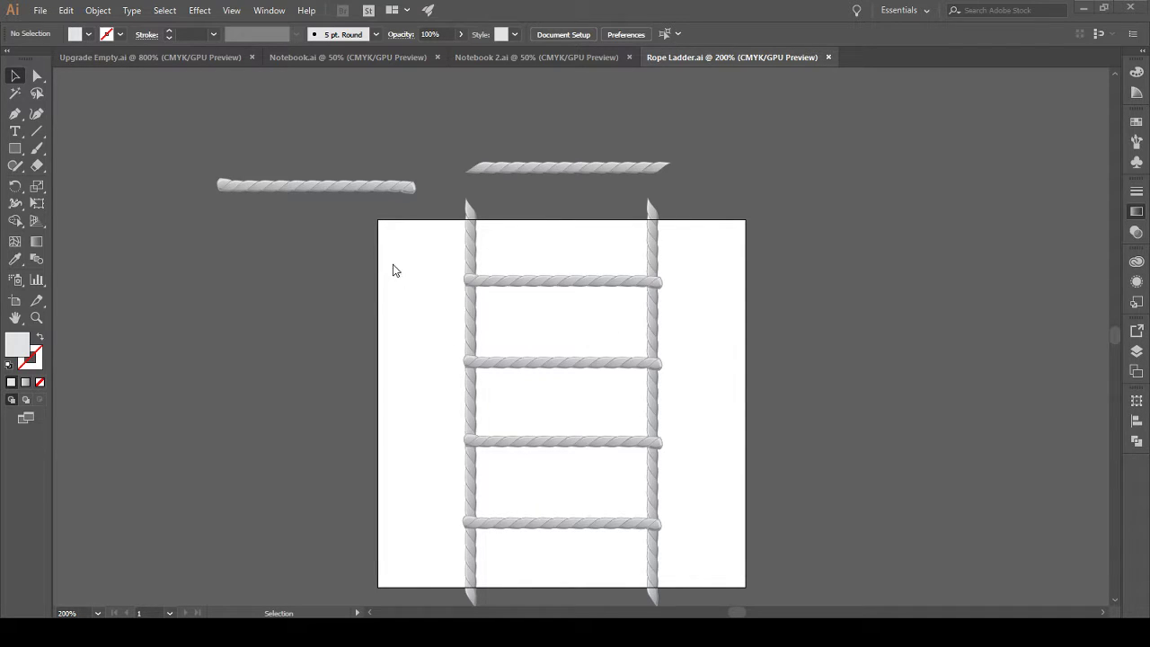
# Step: Switch to Unity and examine how the ladders and bookcases look across the pillow fort in the 03_Level 40 scene
pyautogui.press('space')
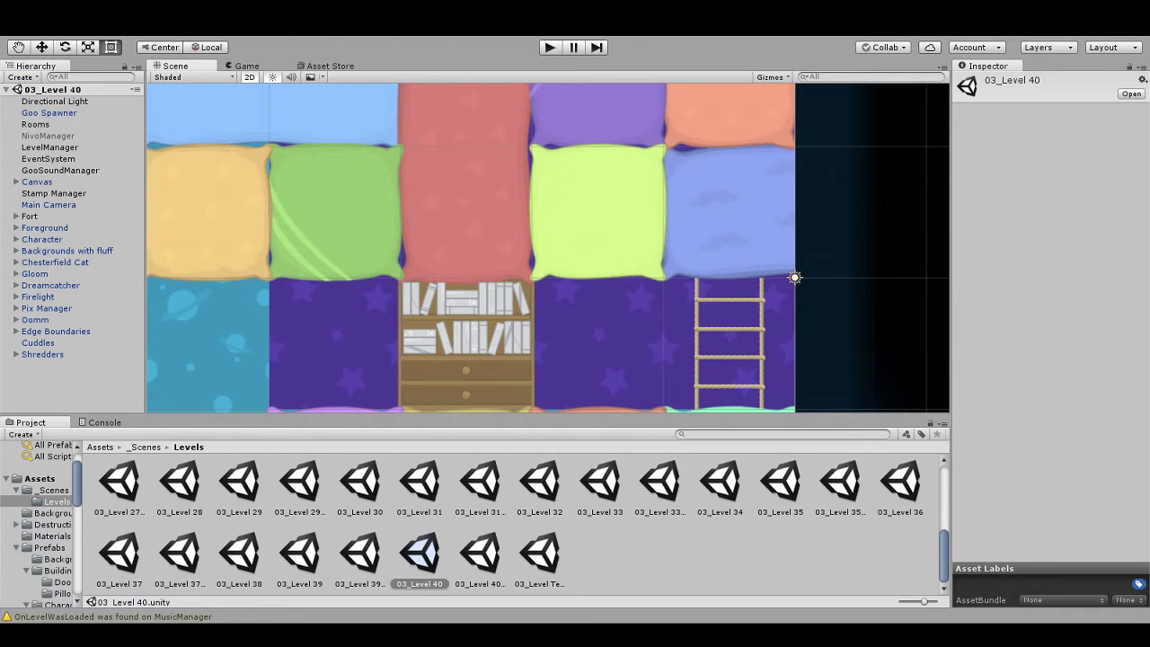
pyautogui.scroll(-10, 559, 337)
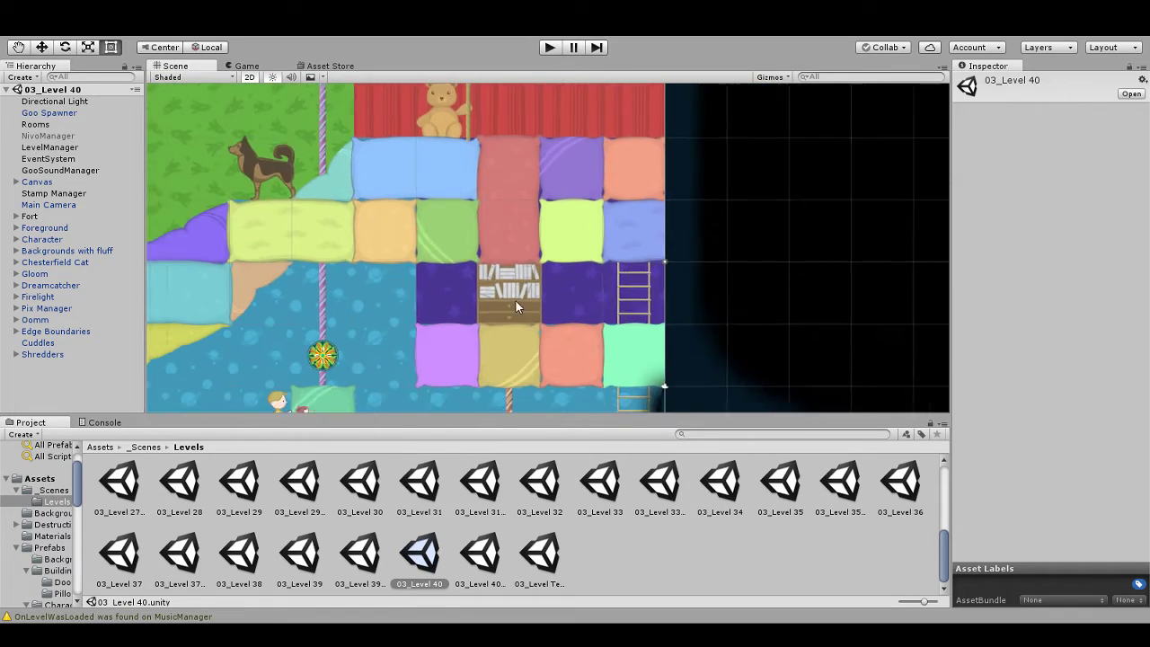
pyautogui.scroll(-3, 536, 332)
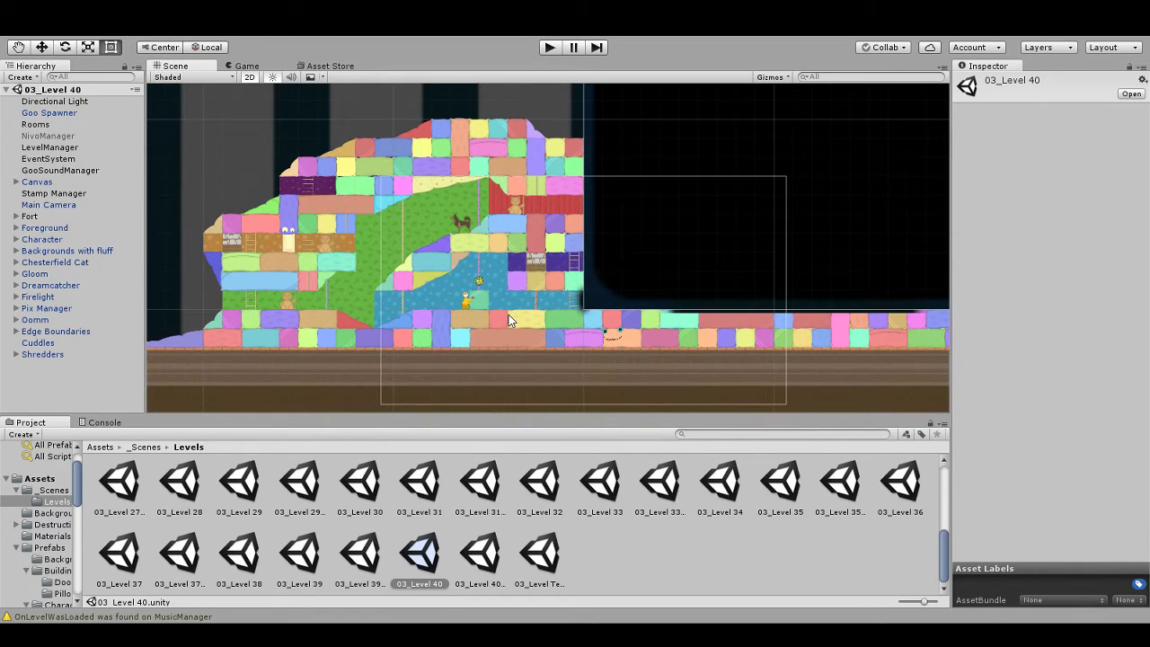
pyautogui.moveTo(509, 314); pyautogui.dragTo(599, 300)
pyautogui.scroll(4, 600, 300)
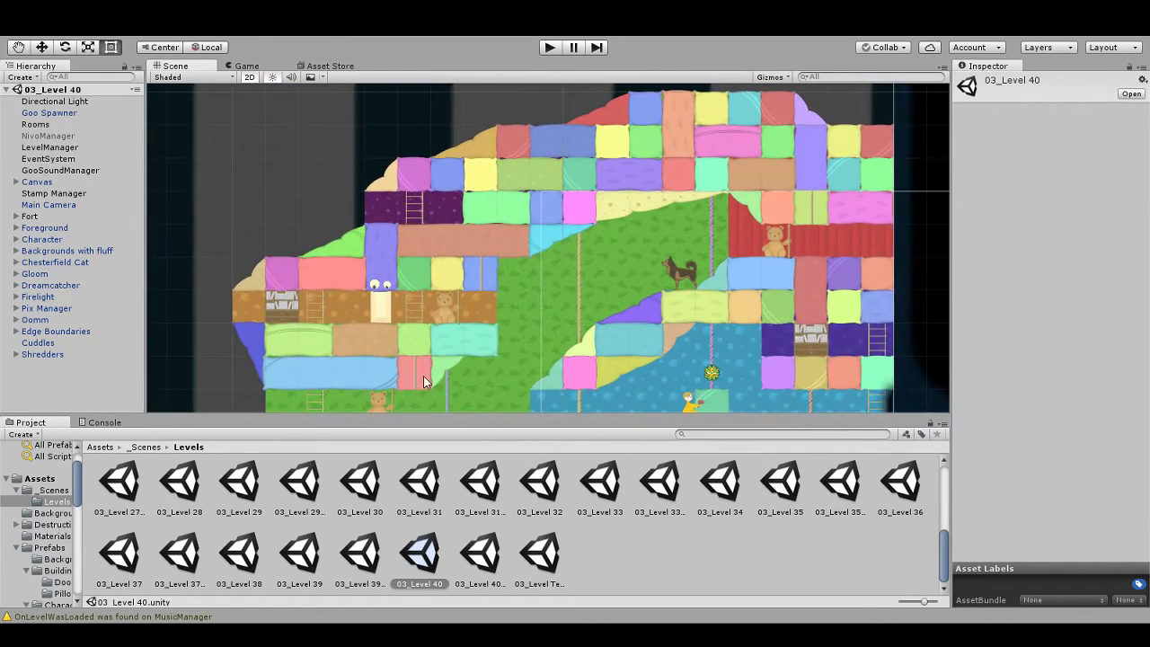
pyautogui.moveTo(397, 348); pyautogui.dragTo(603, 279)
pyautogui.press('t')
pyautogui.press('f')
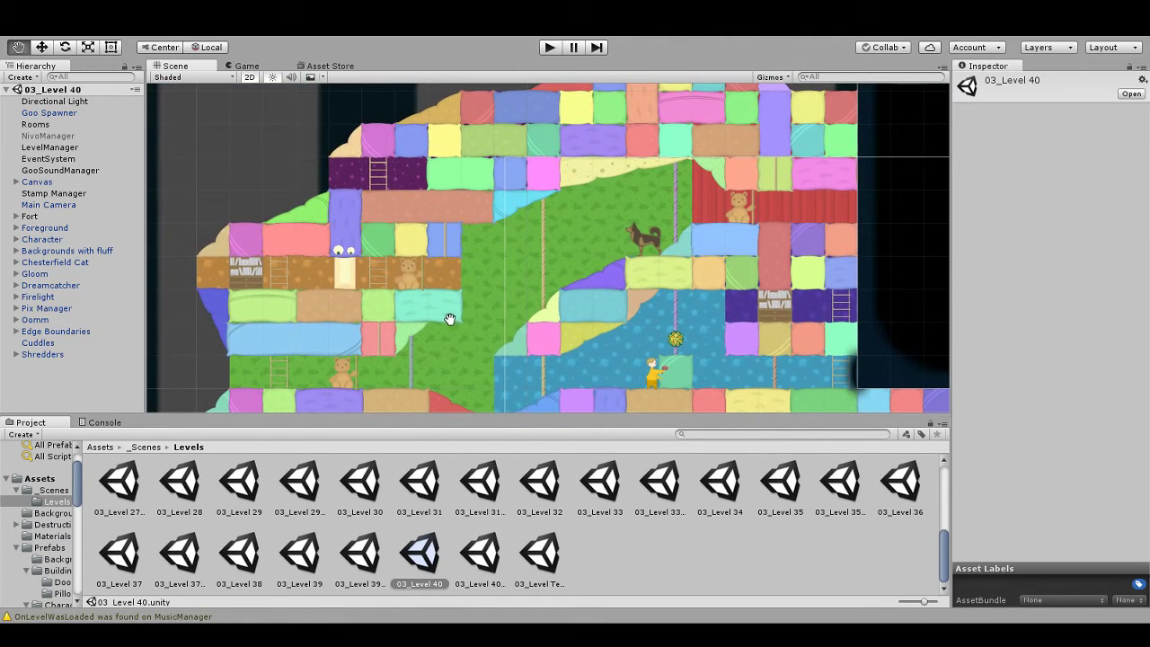
# Step: Open the 03_Upgrades scene and delete the Rope 1 Tall object from it
pyautogui.click(53, 491)
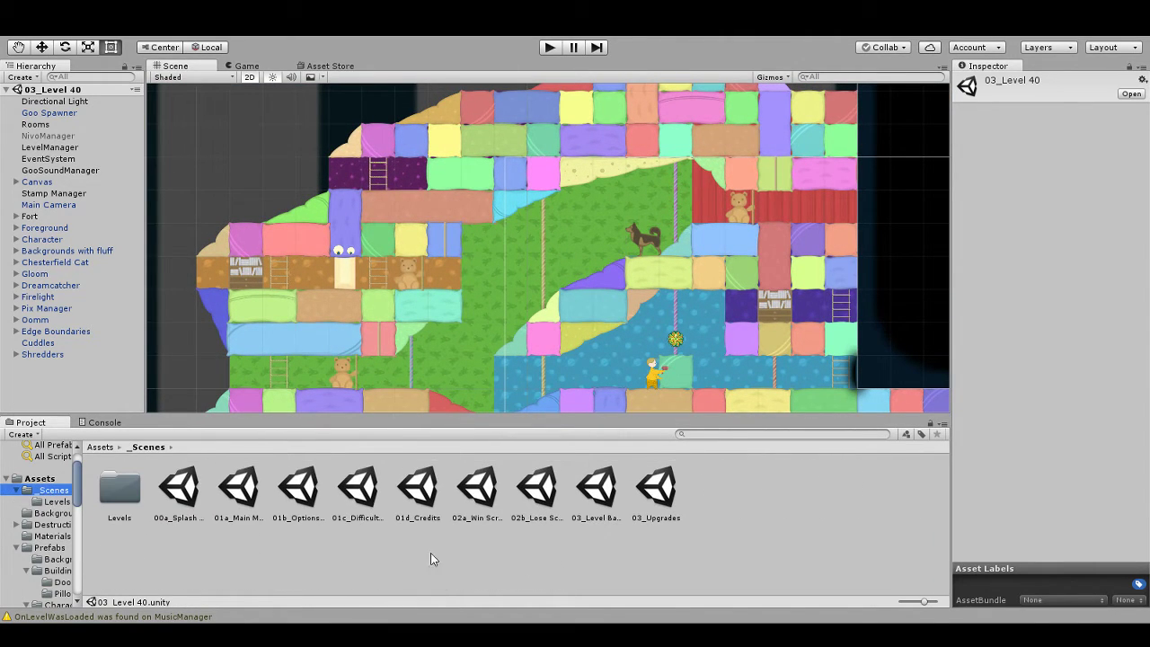
pyautogui.doubleClick(665, 497)
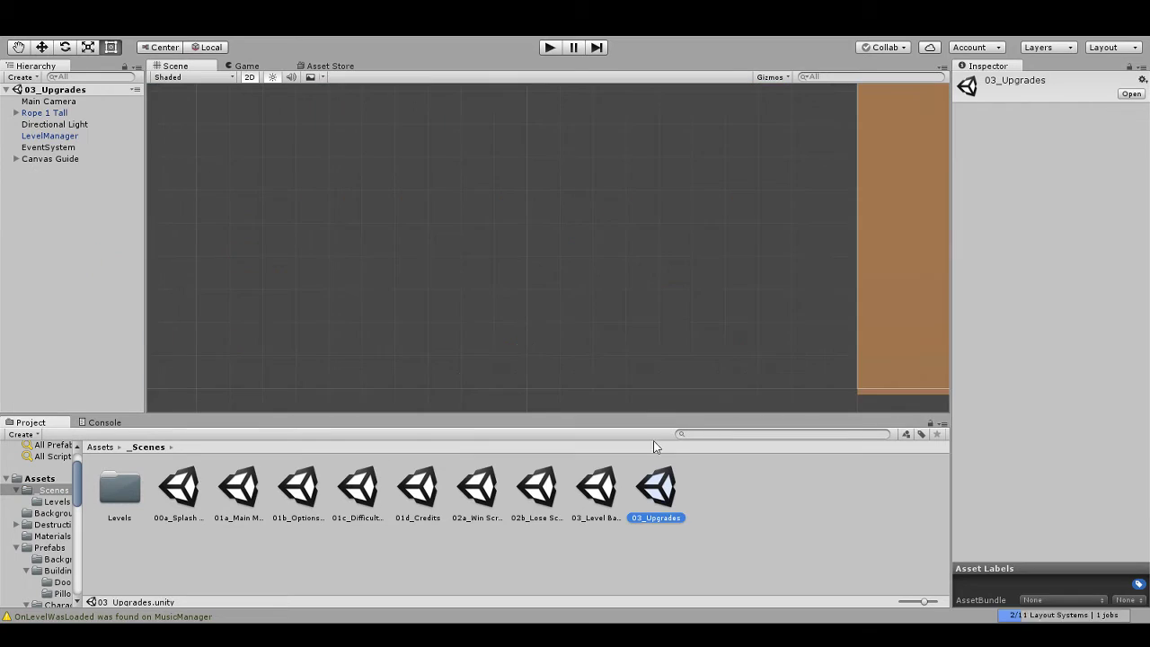
pyautogui.doubleClick(56, 116)
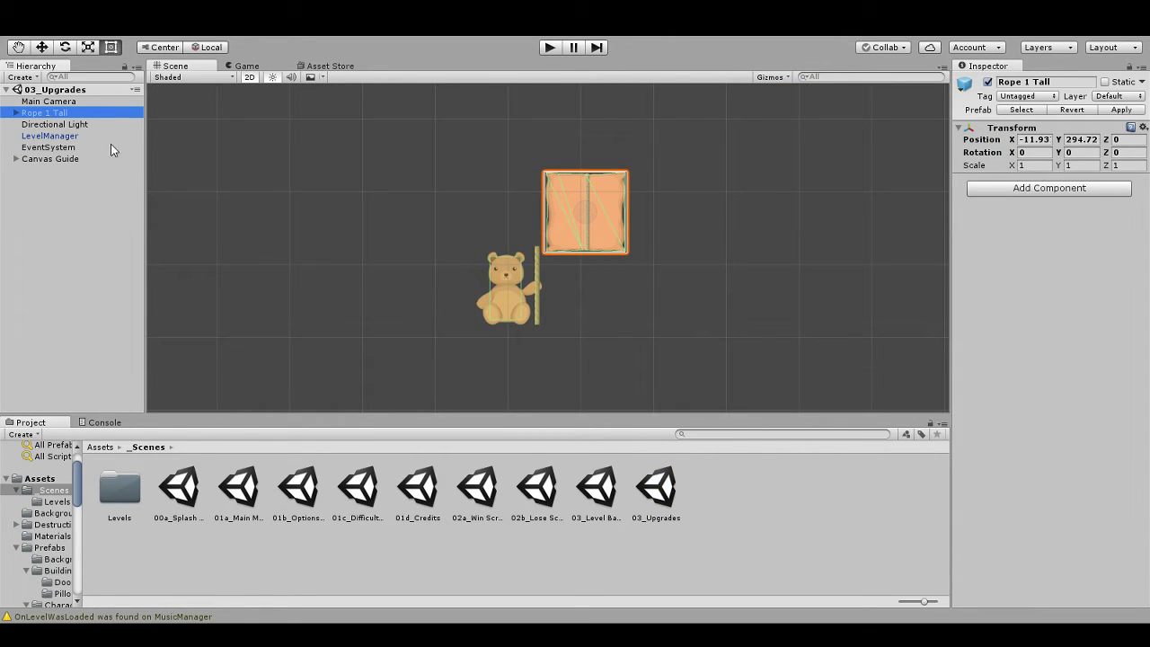
pyautogui.press('Delete')
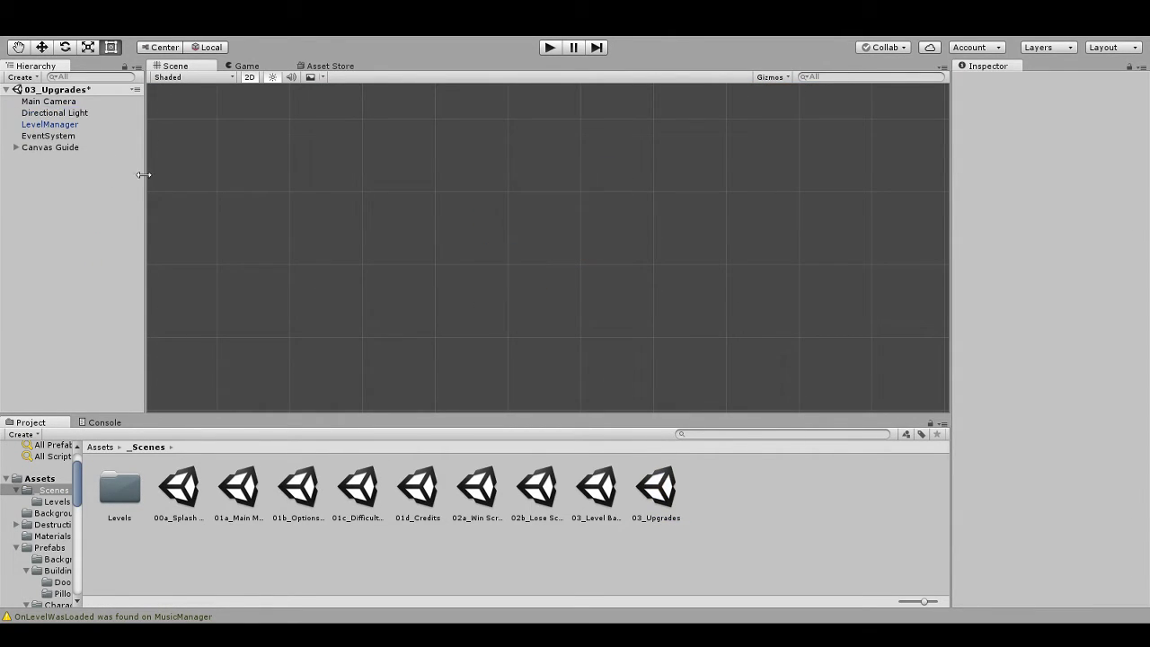
# Step: Rename the Canvas Guide object as Canvas Upgrade
pyautogui.doubleClick(50, 148)
pyautogui.scroll(10, 474, 225)
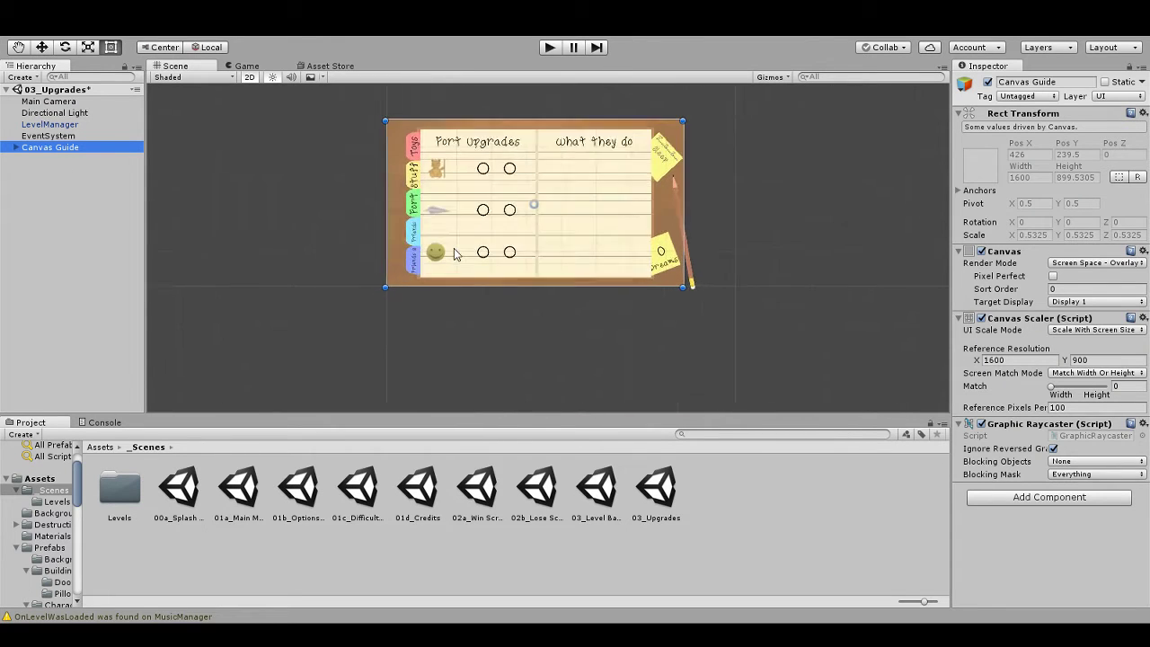
pyautogui.moveTo(471, 173); pyautogui.dragTo(571, 284)
pyautogui.press('t')
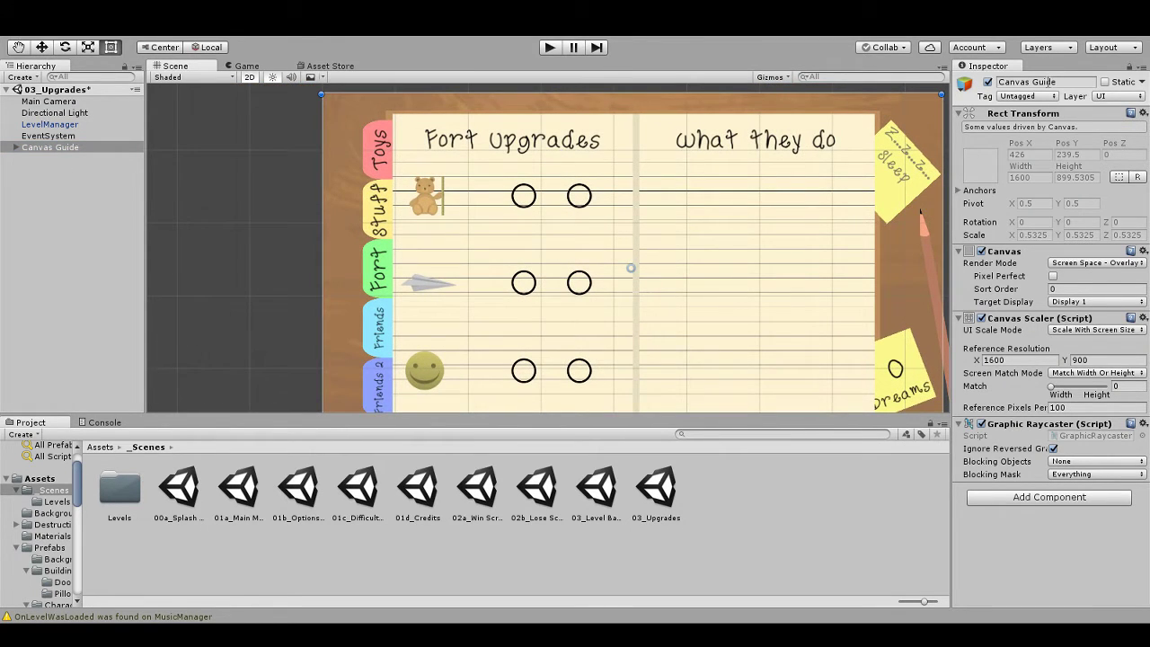
pyautogui.click(1038, 83)
pyautogui.doubleClick(1038, 83)
pyautogui.write('Upgrade')
pyautogui.press('Return')
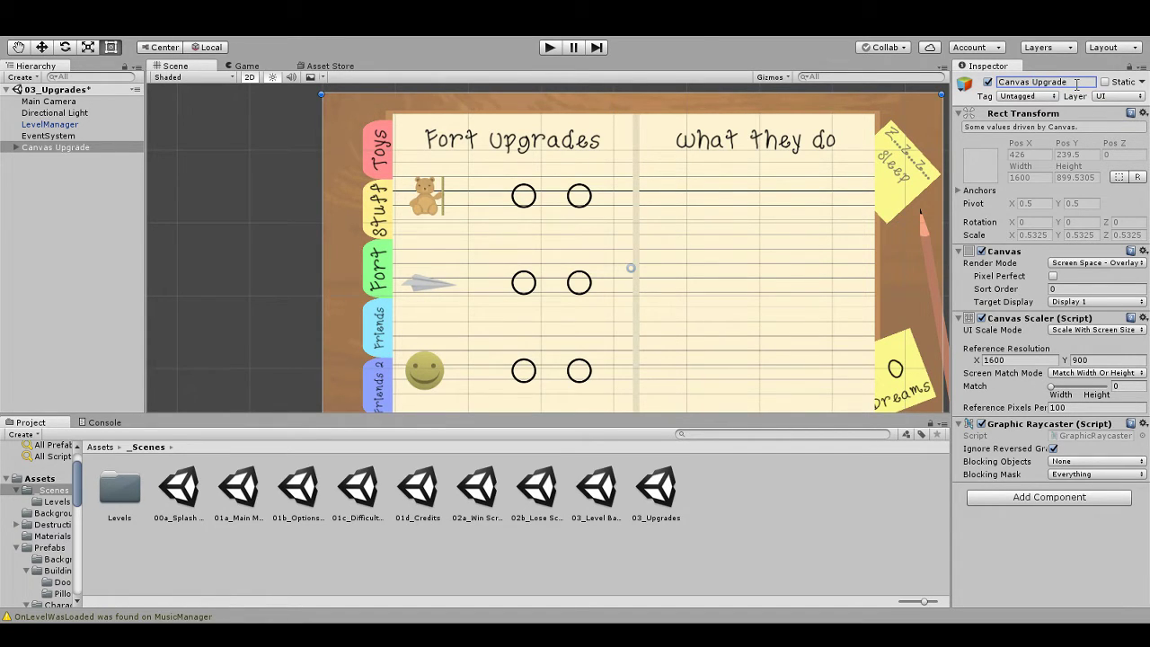
# Step: Turn the paper plane image under Fort upgrades into an object named Ladder with the Rope Ladder-01 sprite at native size
pyautogui.click(16, 147)
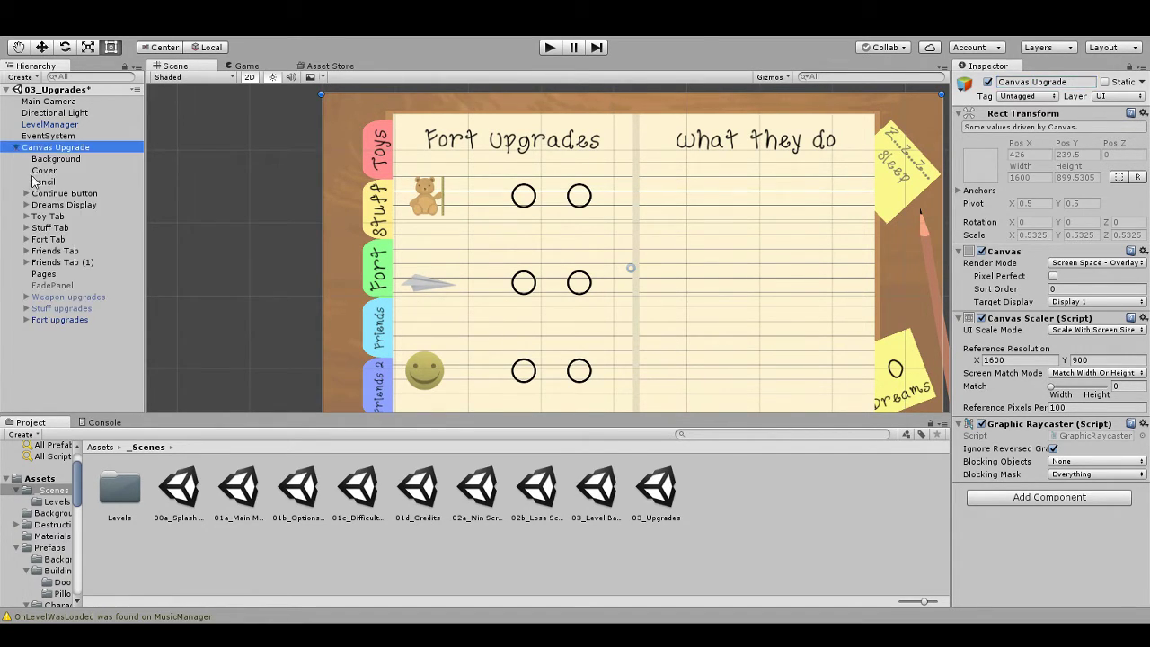
pyautogui.scroll(3, 490, 249)
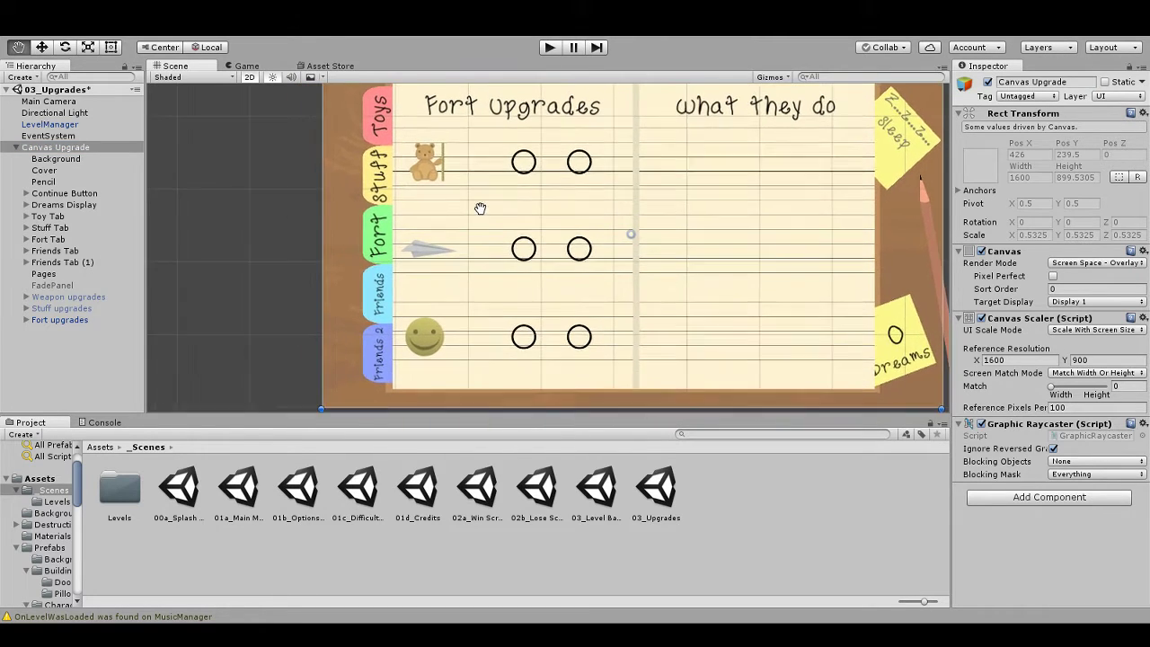
pyautogui.scroll(1, 443, 232)
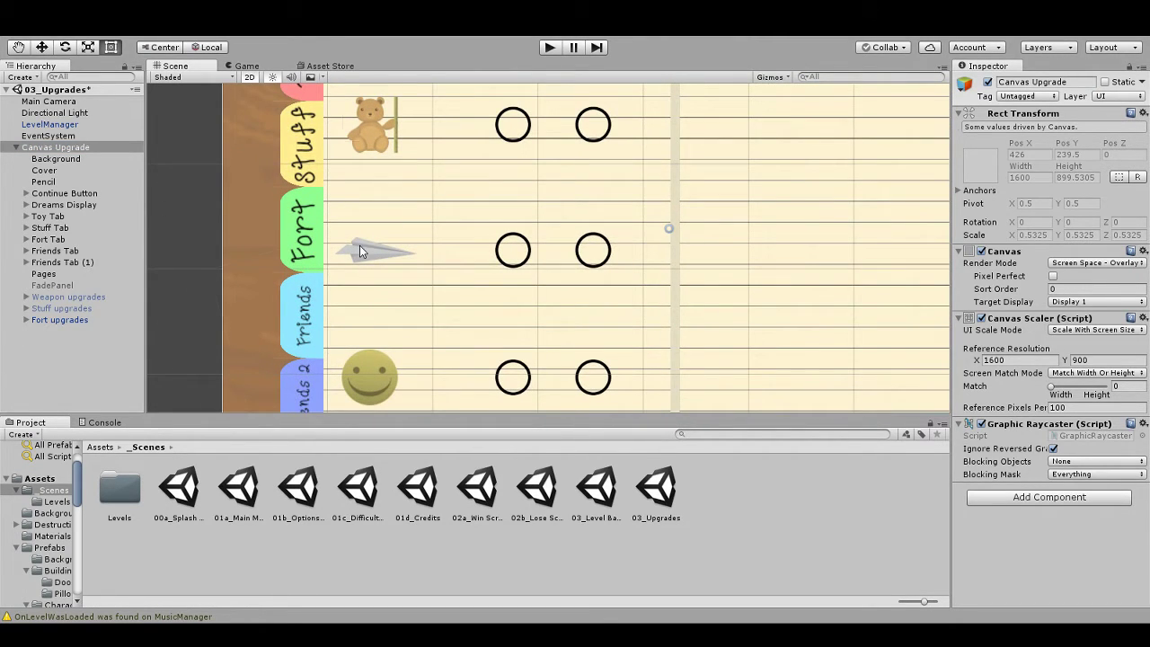
pyautogui.click(358, 263)
pyautogui.moveTo(389, 310); pyautogui.dragTo(460, 300)
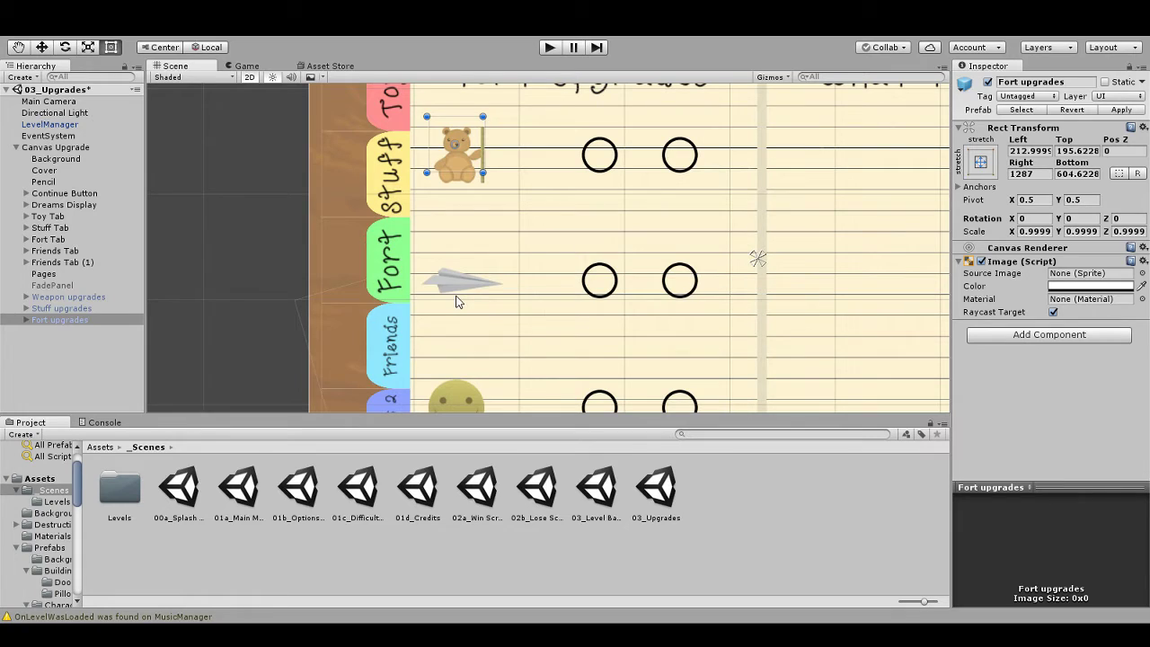
pyautogui.click(26, 320)
pyautogui.scroll(-3, 57, 345)
pyautogui.click(56, 316)
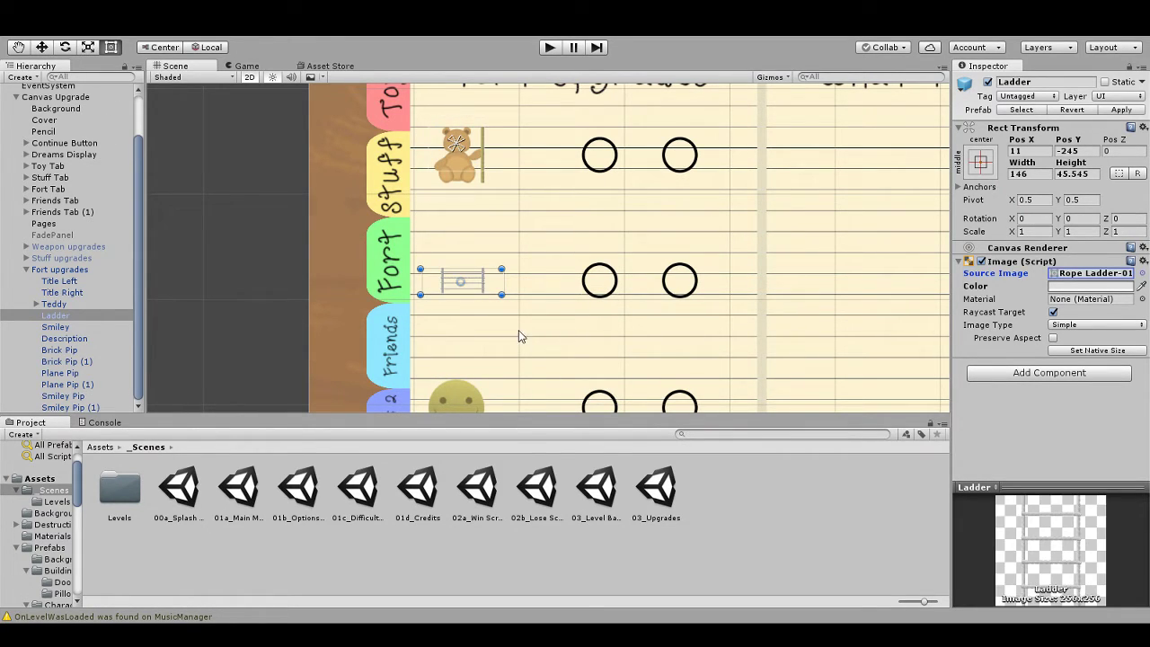
pyautogui.click(1084, 351)
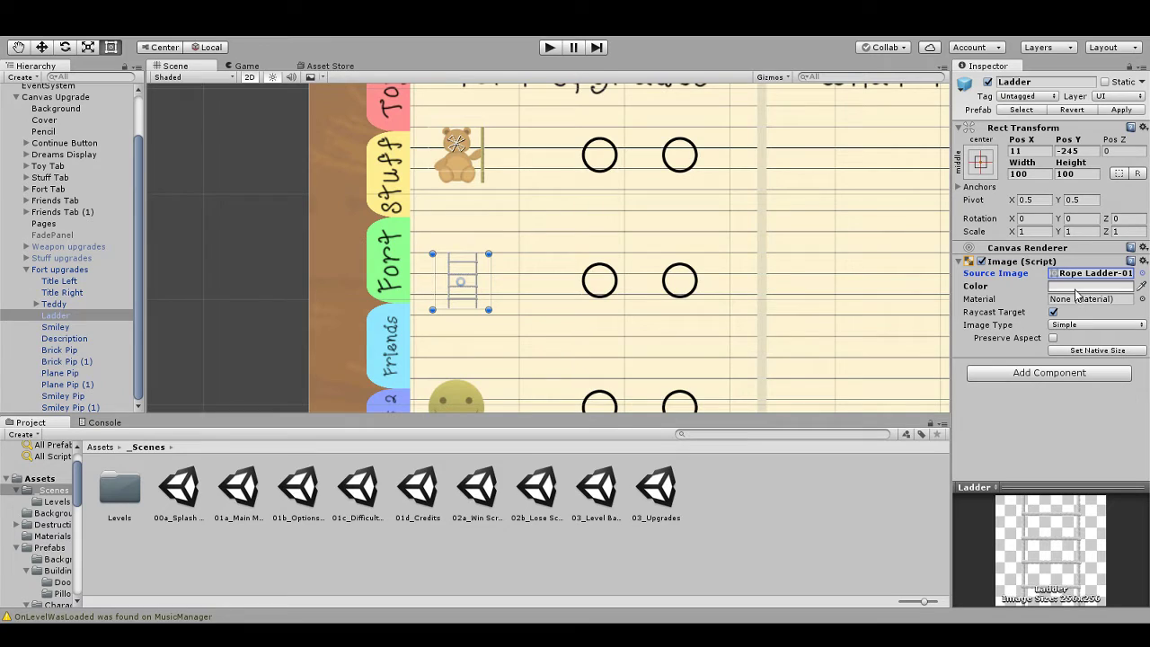
# Step: Copy the yellow colour of Teddy's Rope image to the Ladder image
pyautogui.click(37, 305)
pyautogui.click(70, 364)
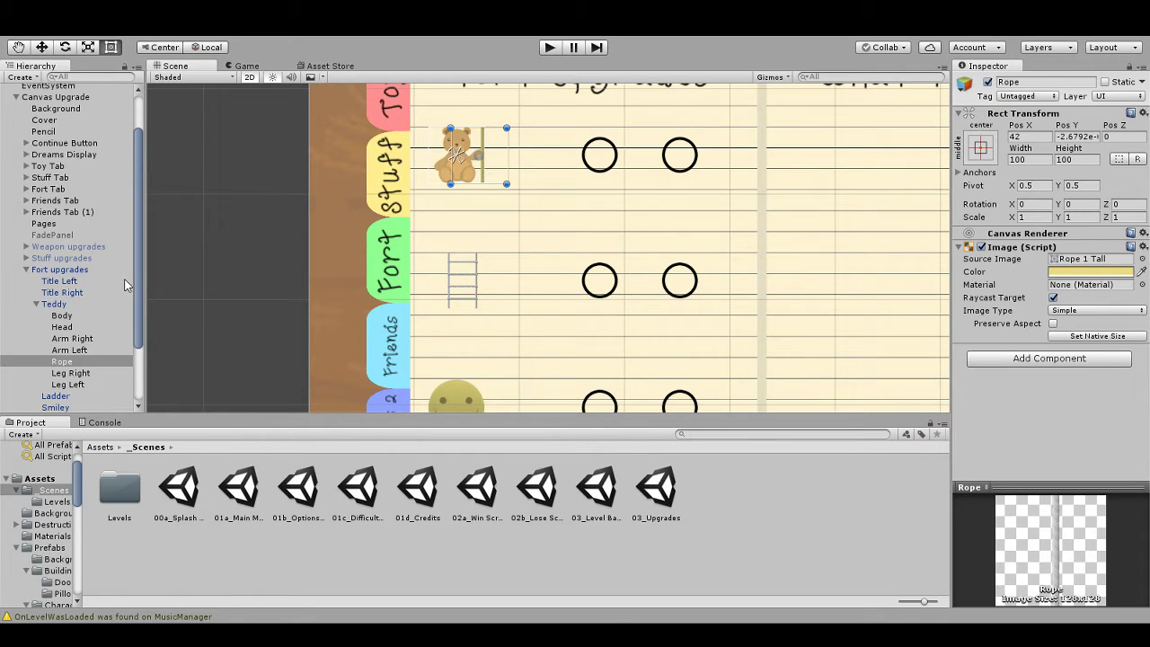
pyautogui.scroll(-3, 90, 400)
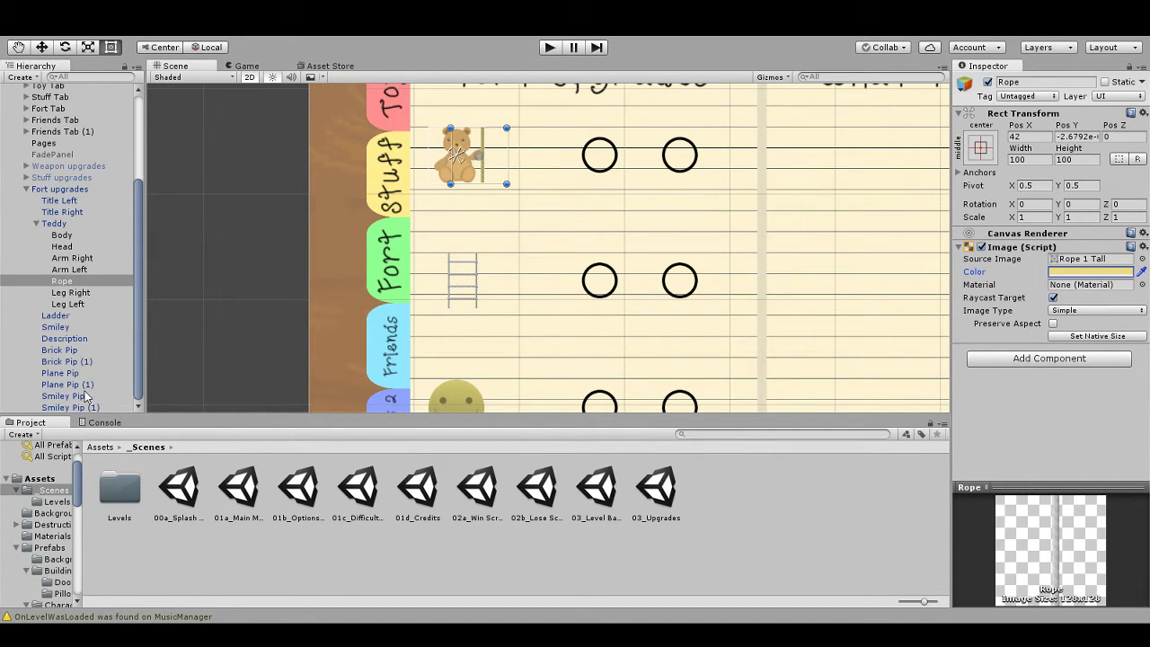
pyautogui.click(56, 316)
pyautogui.click(37, 224)
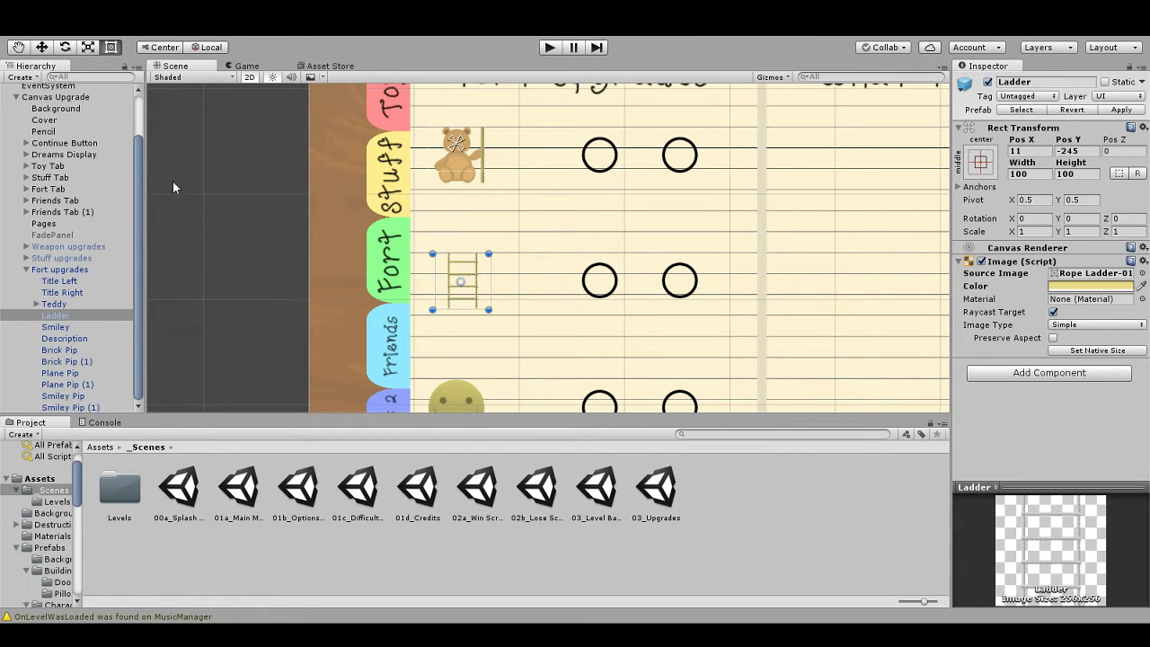
pyautogui.click(309, 299)
# Step: Rename the Smiley object under Fort upgrades as Bookcase
pyautogui.moveTo(483, 348); pyautogui.dragTo(452, 293)
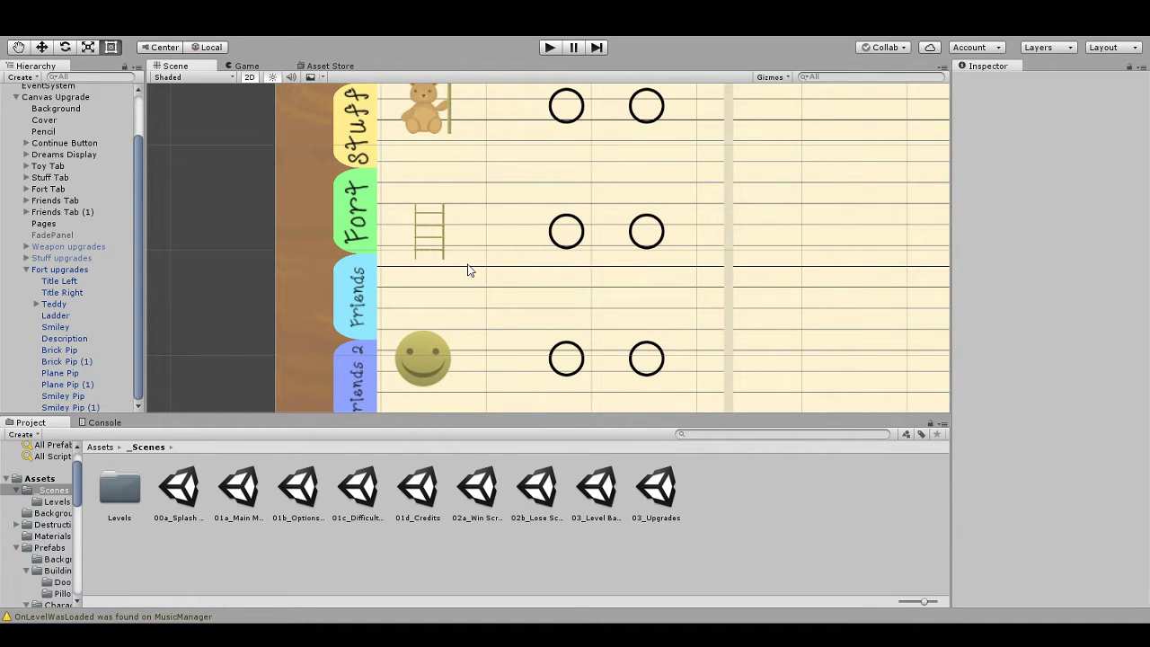
pyautogui.moveTo(475, 257); pyautogui.dragTo(453, 276)
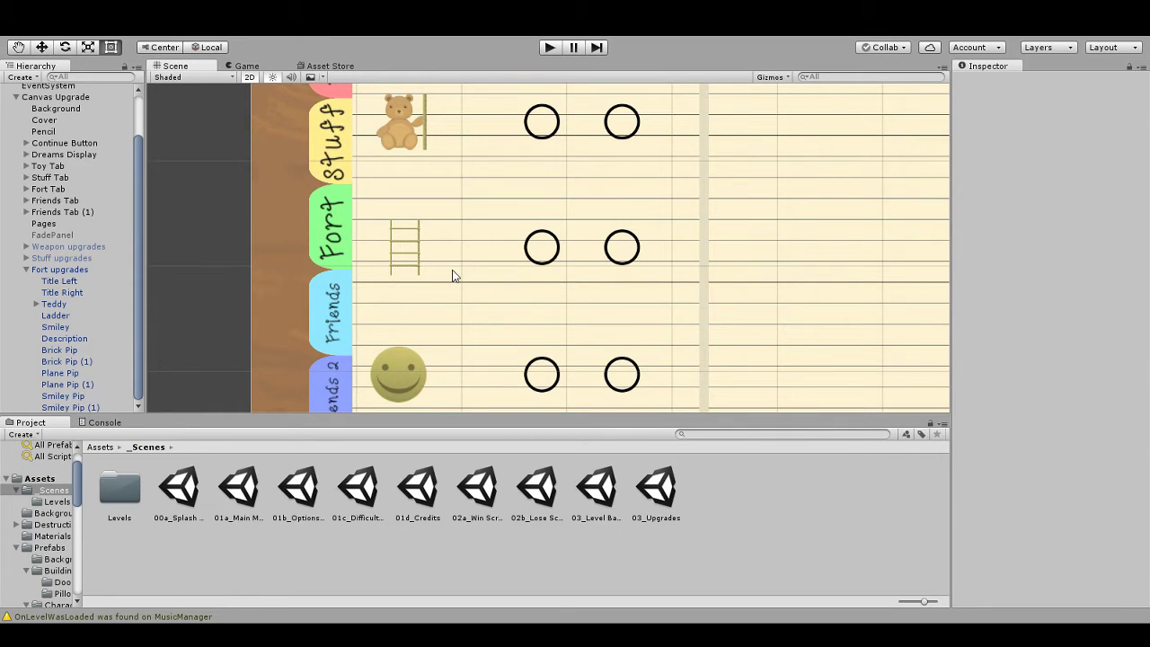
pyautogui.click(56, 327)
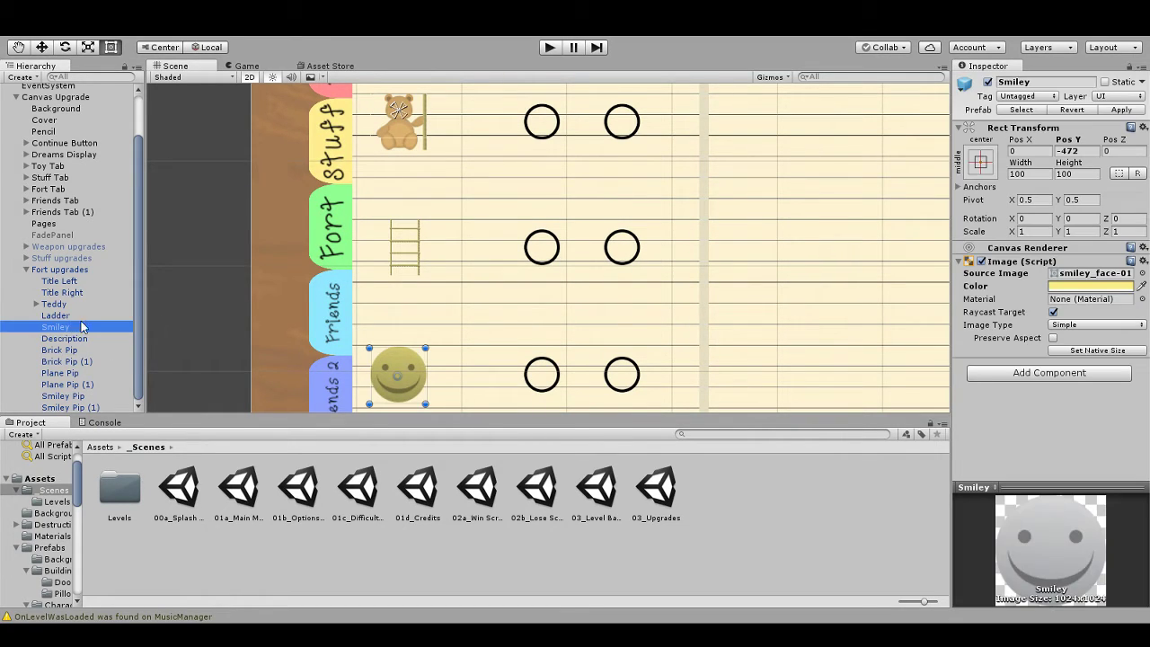
pyautogui.click(1033, 80)
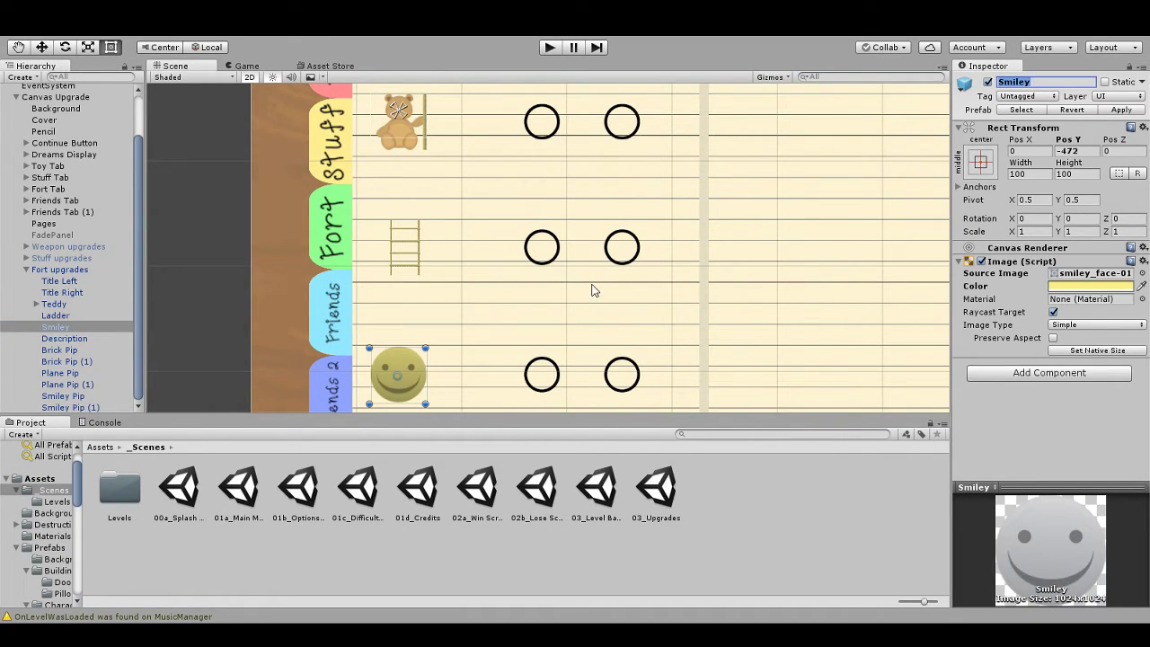
pyautogui.write('Bookcase')
pyautogui.press('Return')
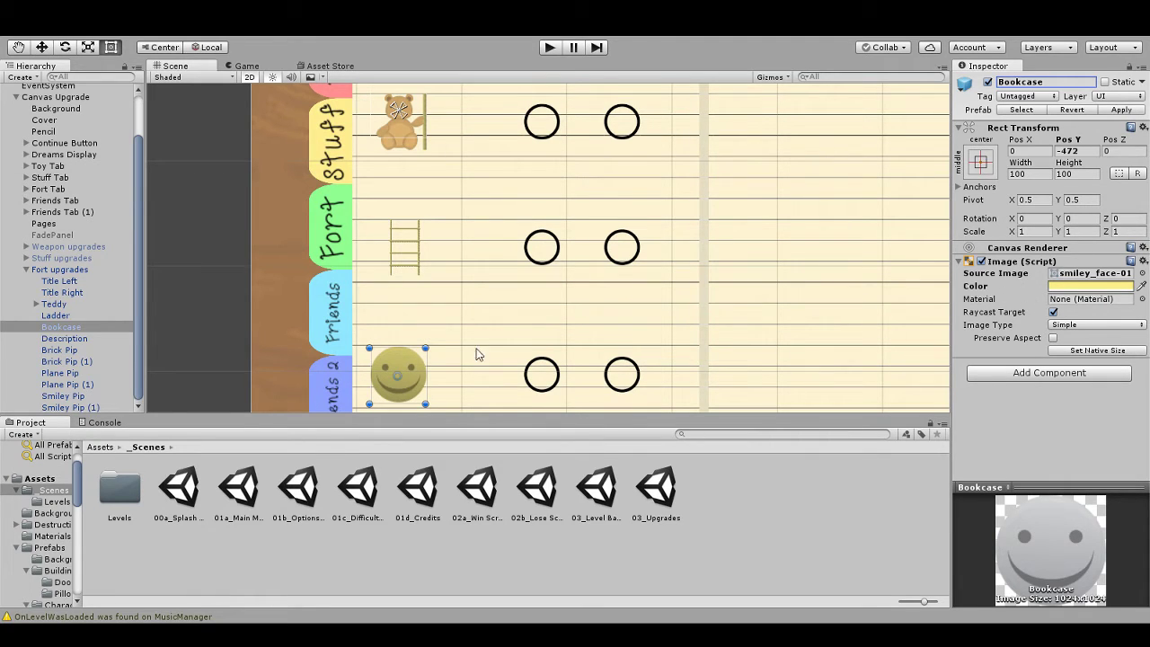
# Step: Open the Buildings prefab folder and inspect the AmmoStation prefab with its child book sprites expanded
pyautogui.click(52, 549)
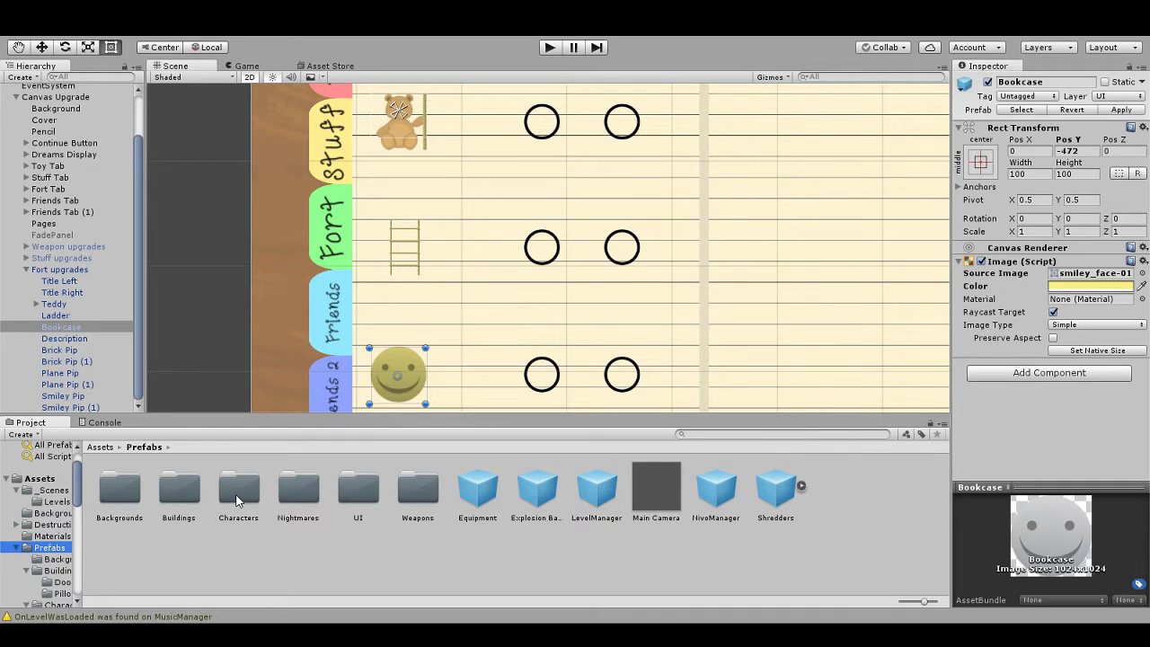
pyautogui.click(167, 496)
pyautogui.doubleClick(180, 493)
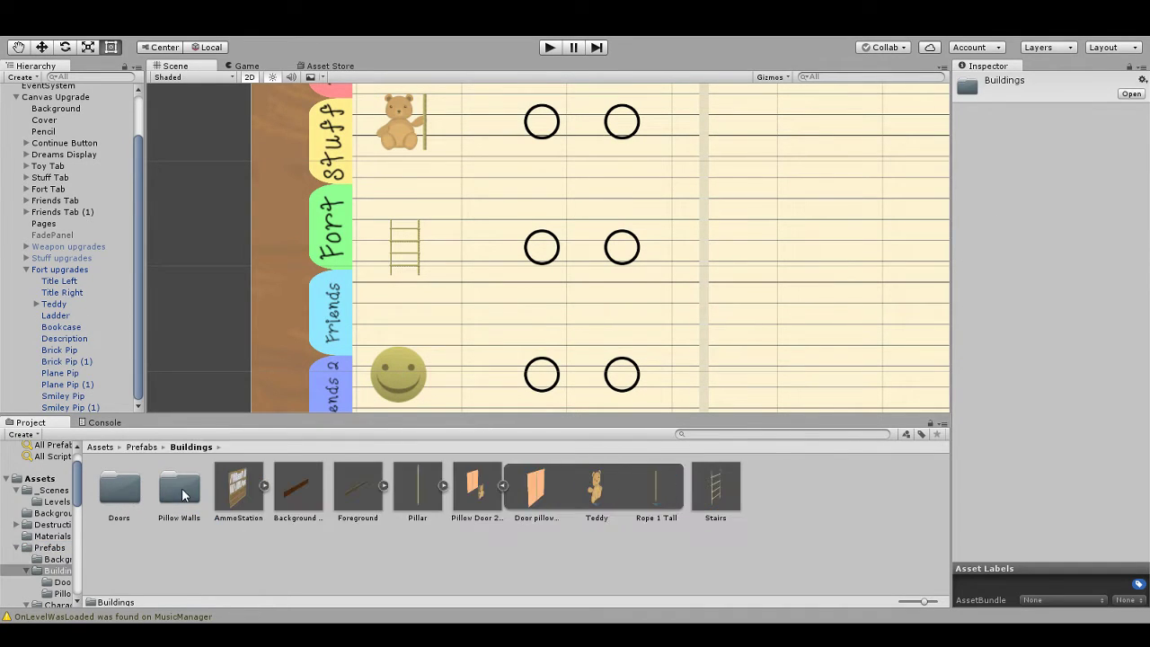
pyautogui.click(264, 486)
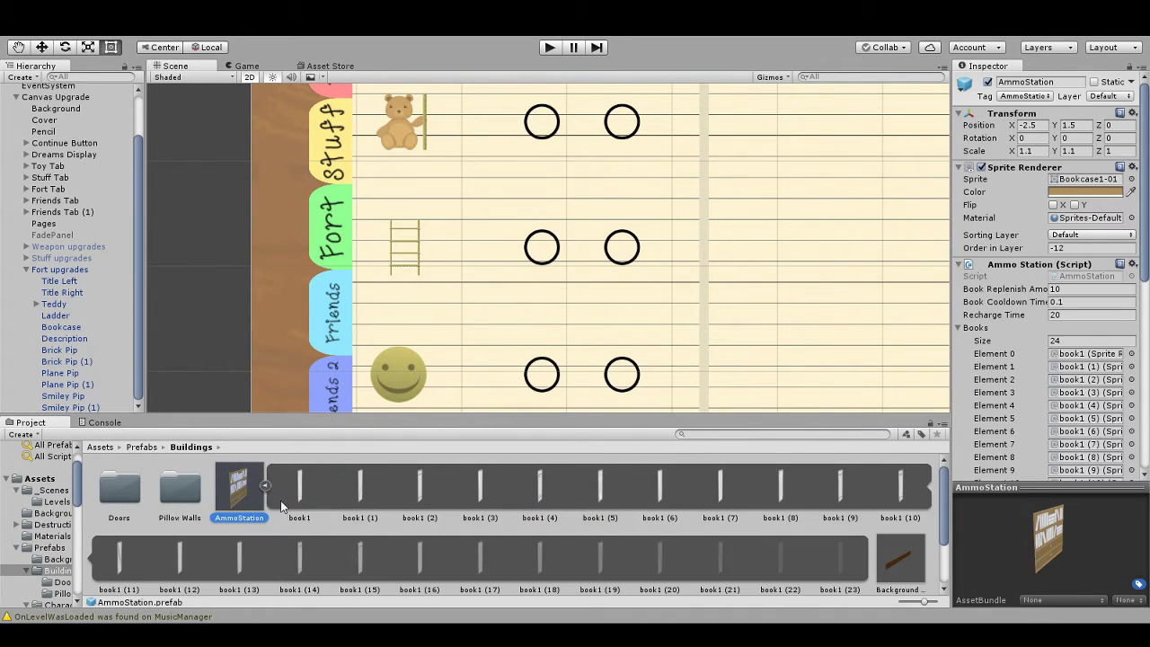
pyautogui.scroll(-2, 335, 509)
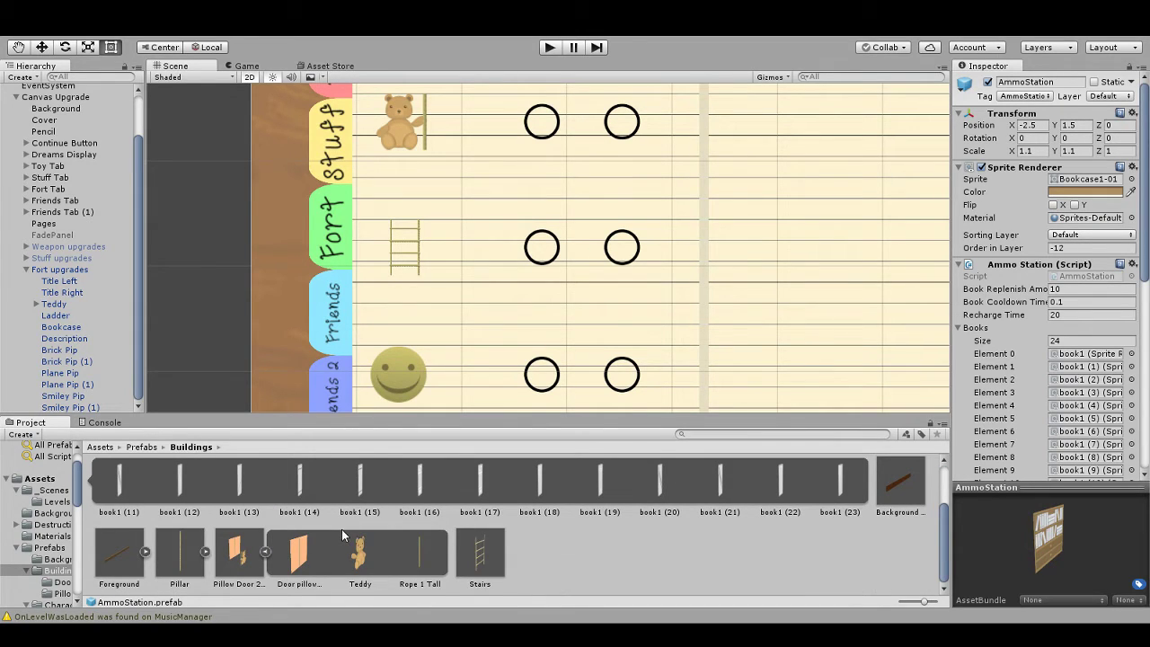
# Step: Collapse the AmmoStation prefab's child sprites and review its Sprite Renderer and Ammo Station script settings, including the Books list
pyautogui.scroll(2, 342, 529)
pyautogui.click(265, 486)
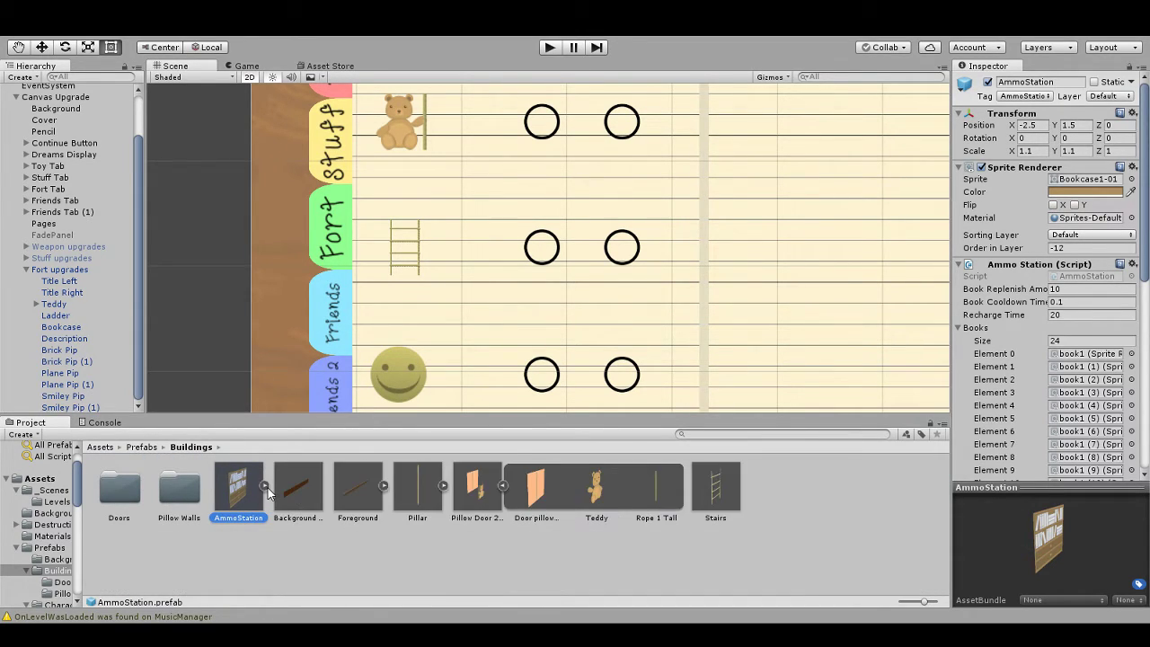
pyautogui.scroll(-6, 1018, 384)
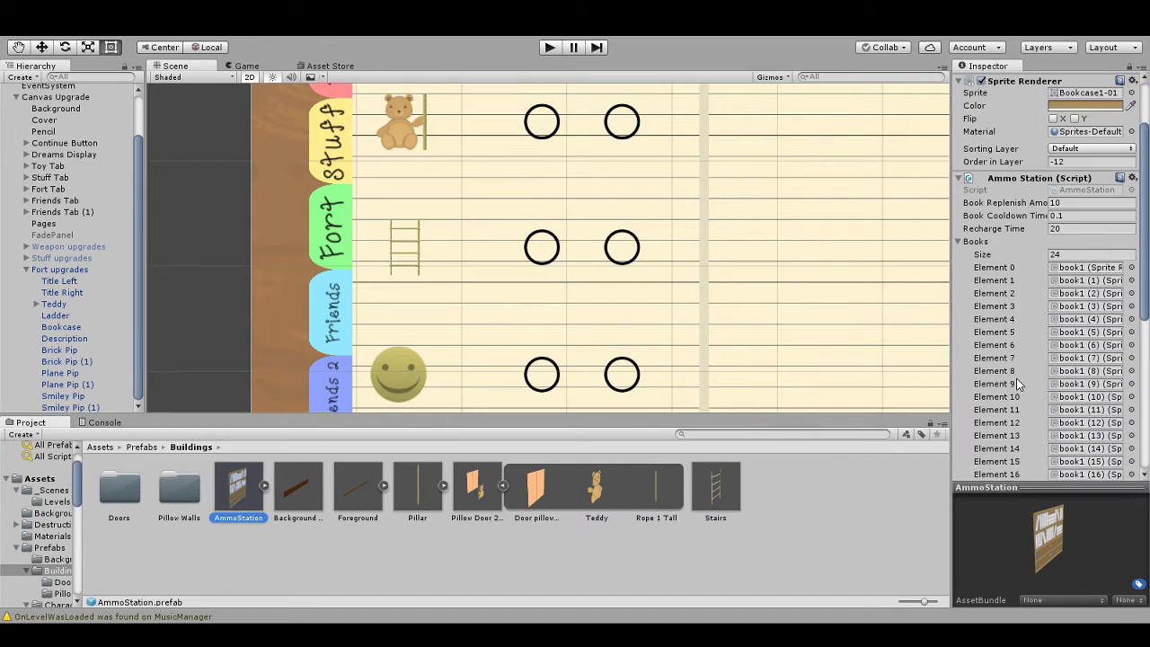
pyautogui.scroll(-3, 1019, 384)
pyautogui.scroll(10, 1020, 386)
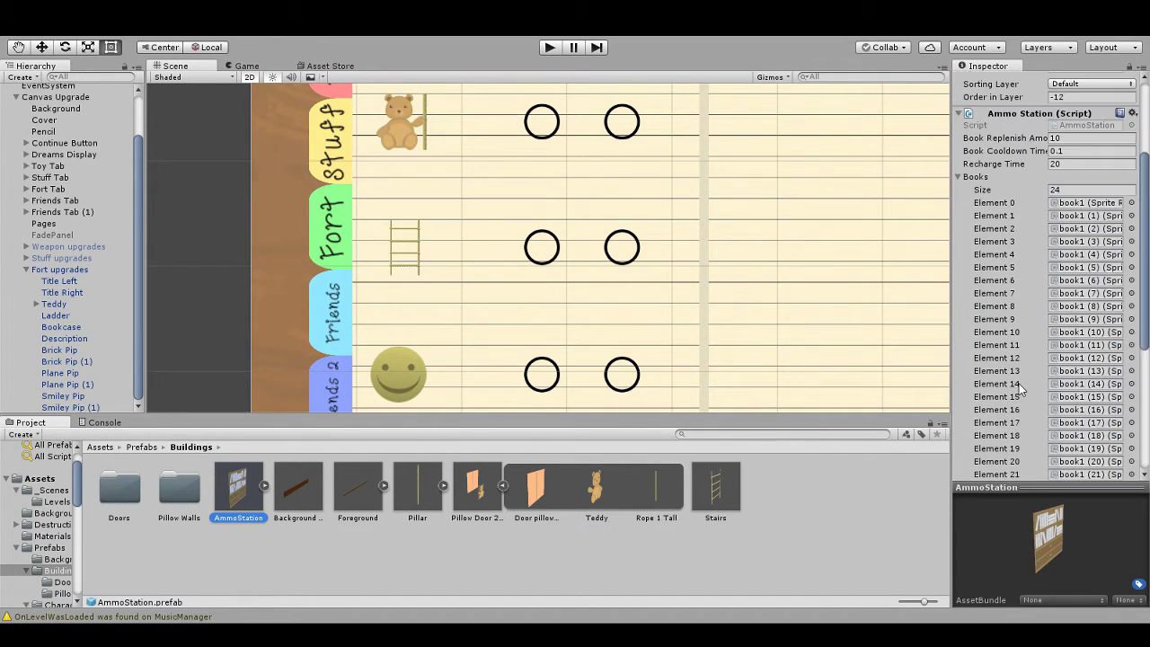
pyautogui.scroll(1, 1020, 388)
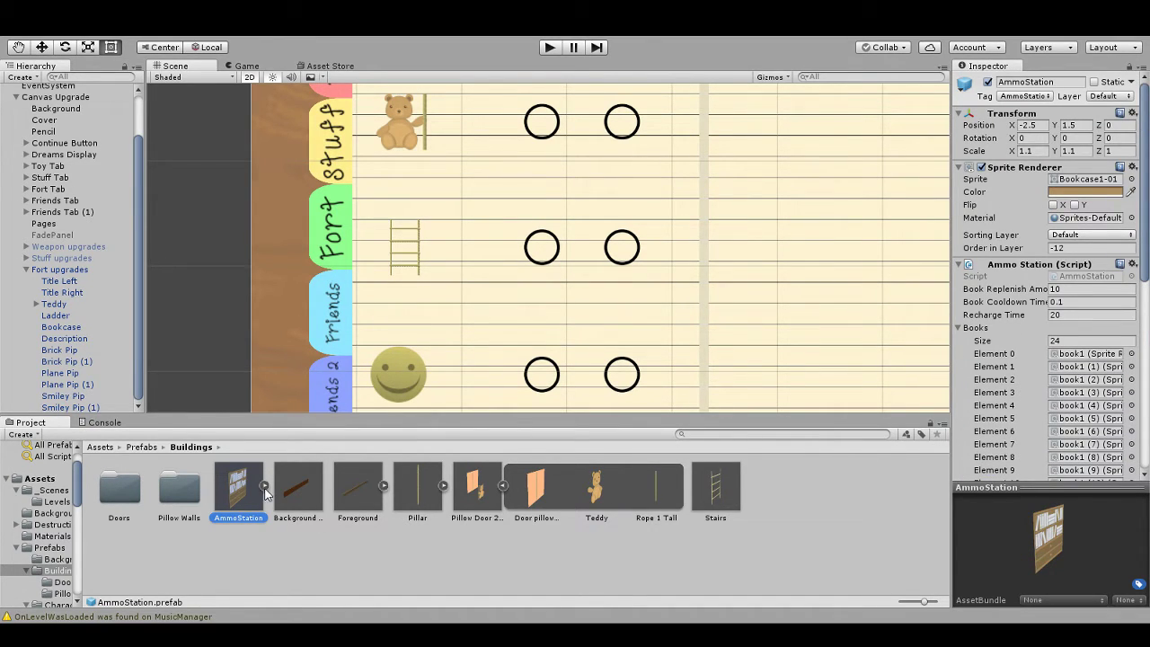
# Step: Place the AmmoStation prefab under Fort upgrades to examine its child book objects, and delete that instance from the scene
pyautogui.moveTo(243, 490); pyautogui.dragTo(87, 340)
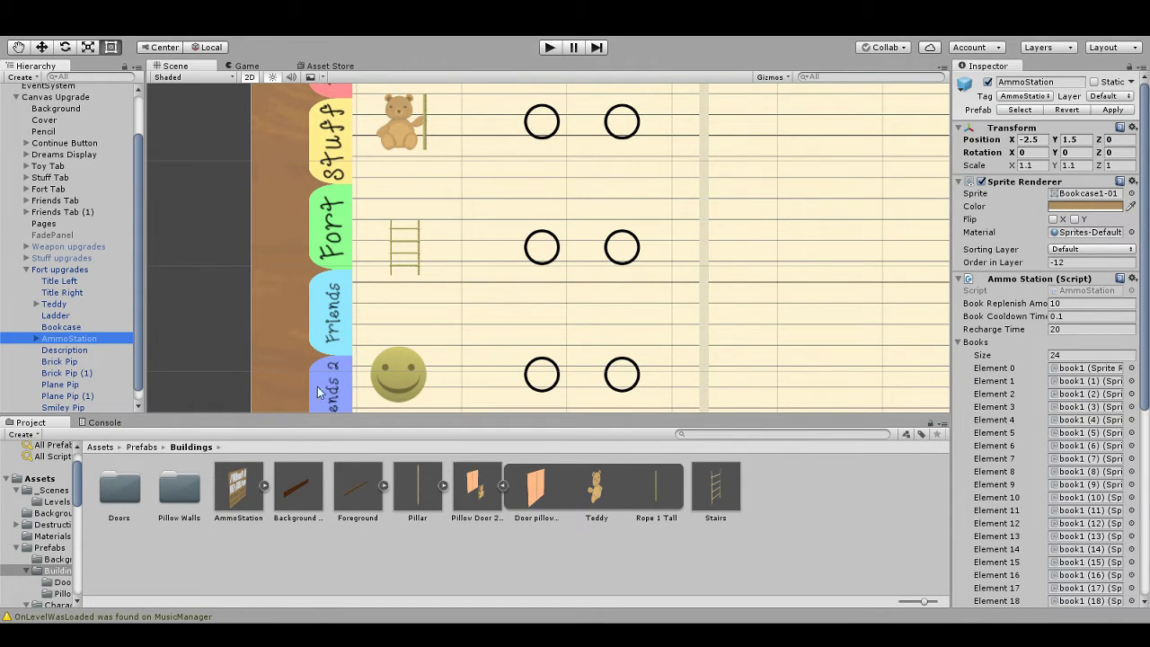
pyautogui.click(36, 338)
pyautogui.click(76, 351)
pyautogui.scroll(-10, 108, 356)
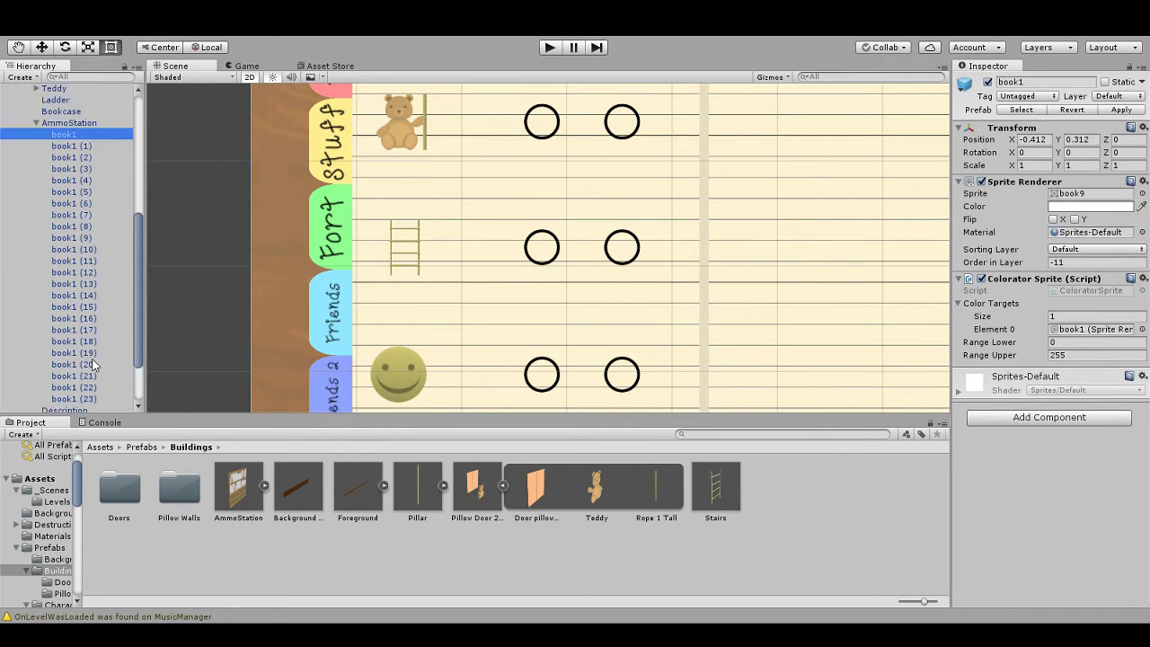
pyautogui.scroll(8, 97, 355)
pyautogui.scroll(-8, 108, 333)
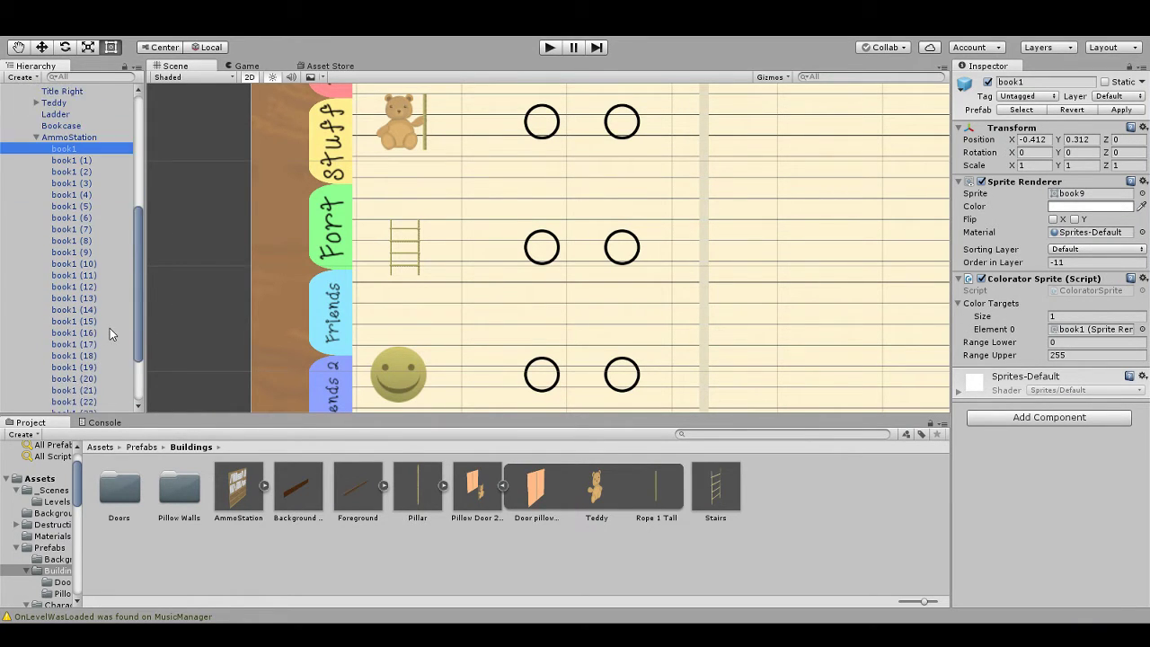
pyautogui.scroll(5, 106, 332)
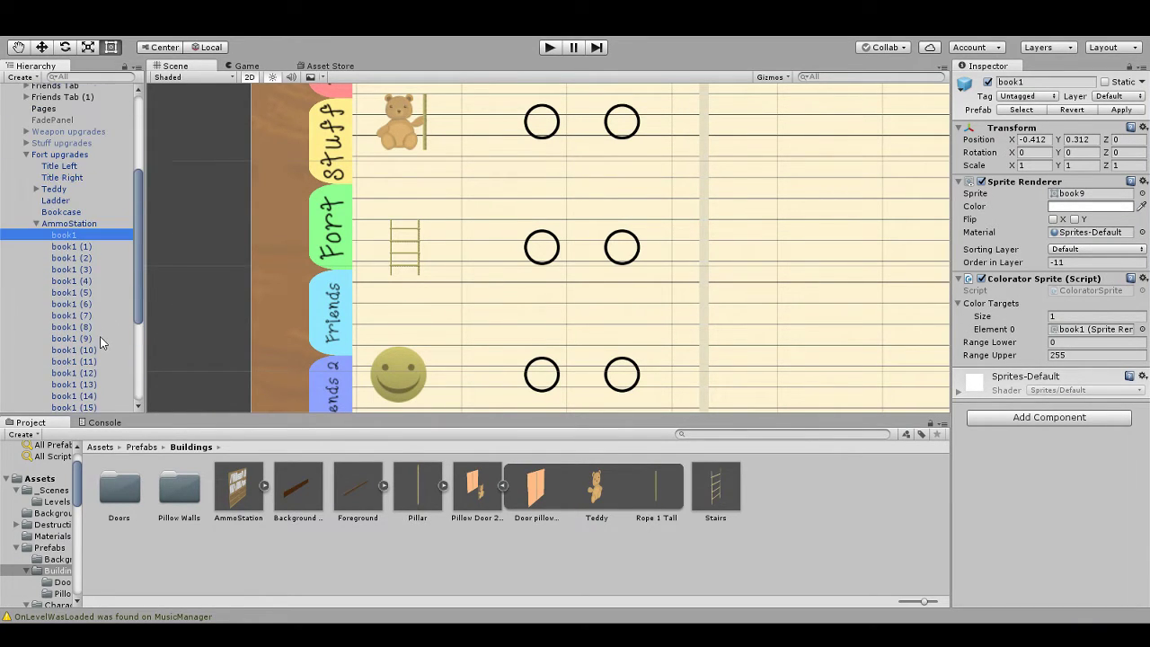
pyautogui.click(88, 225)
pyautogui.press('Delete')
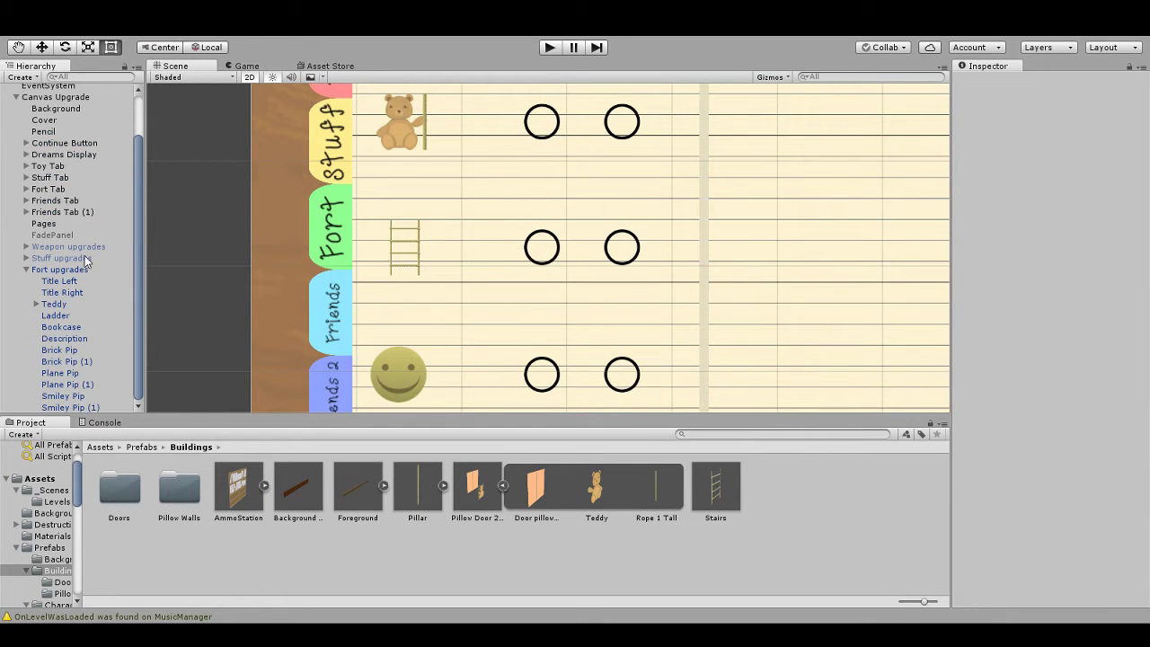
# Step: Set the source image of the Bookcase object under Fort upgrades to the Bookcase1-01 sprite
pyautogui.click(80, 328)
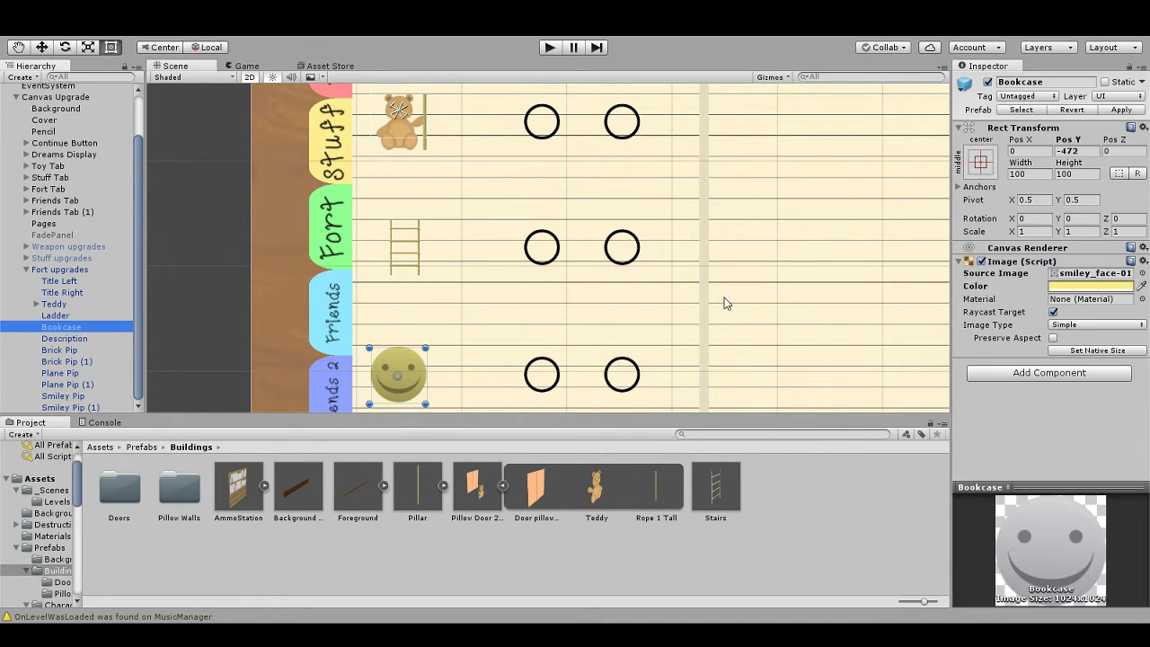
pyautogui.click(1144, 279)
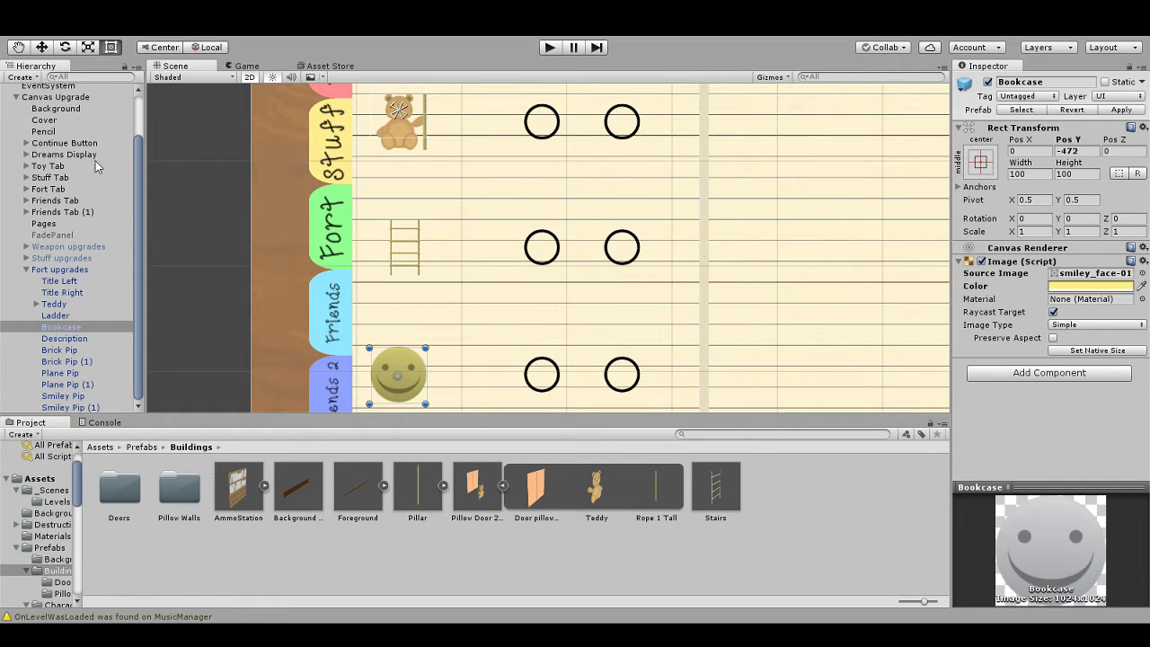
pyautogui.hotkey('ctrl', 'z')
pyautogui.click(70, 177)
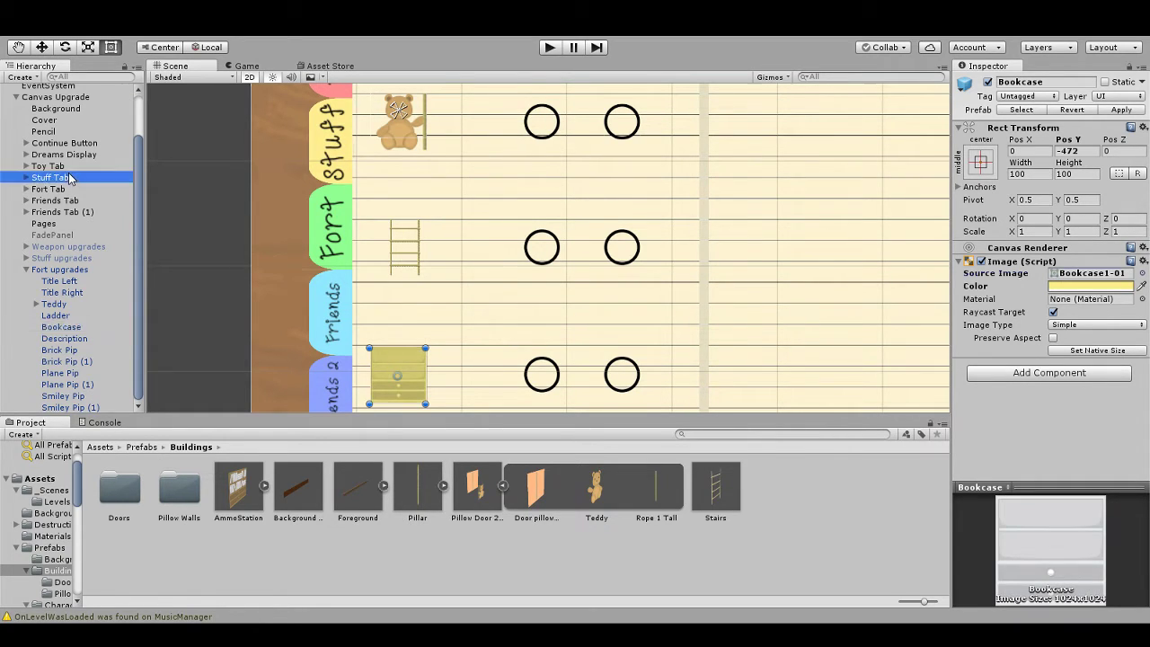
# Step: Copy the brown colour of the AmmoStation prefab's Sprite Renderer to the Bookcase image
pyautogui.click(240, 492)
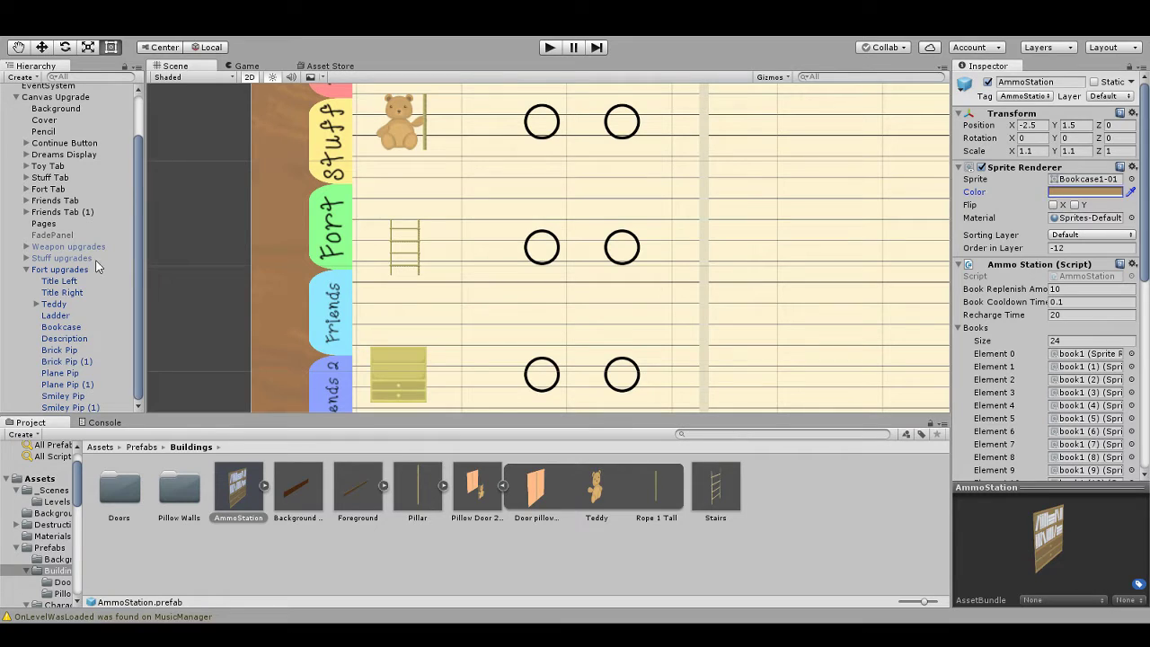
pyautogui.click(79, 328)
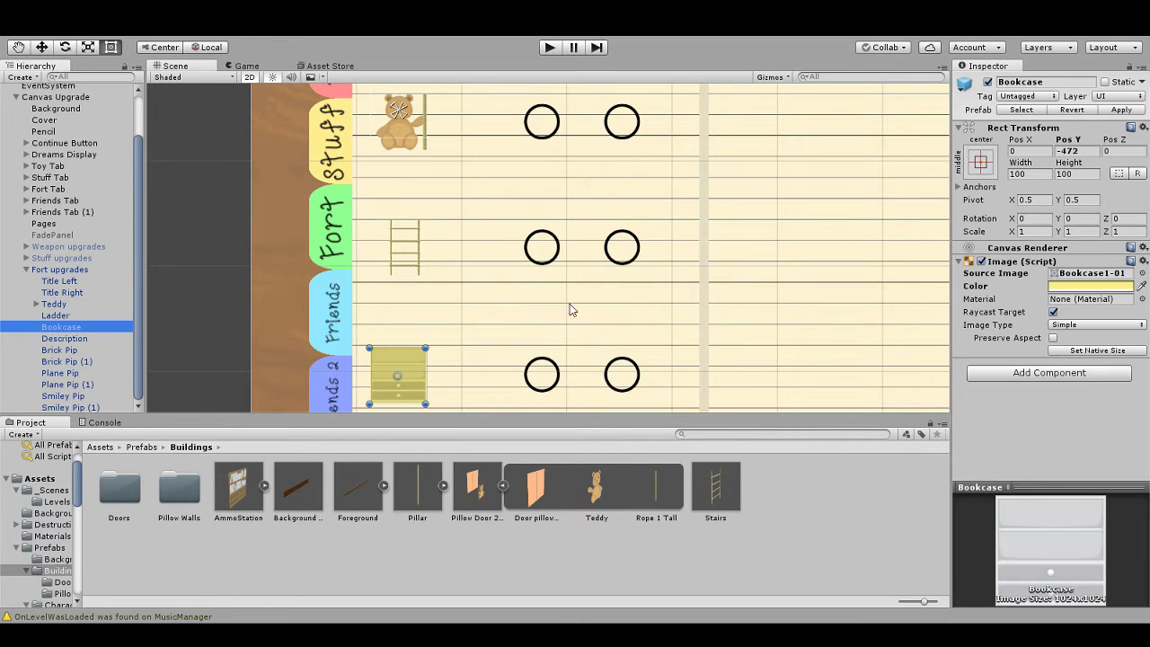
pyautogui.click(1062, 297)
pyautogui.hotkey('ctrl', 'z')
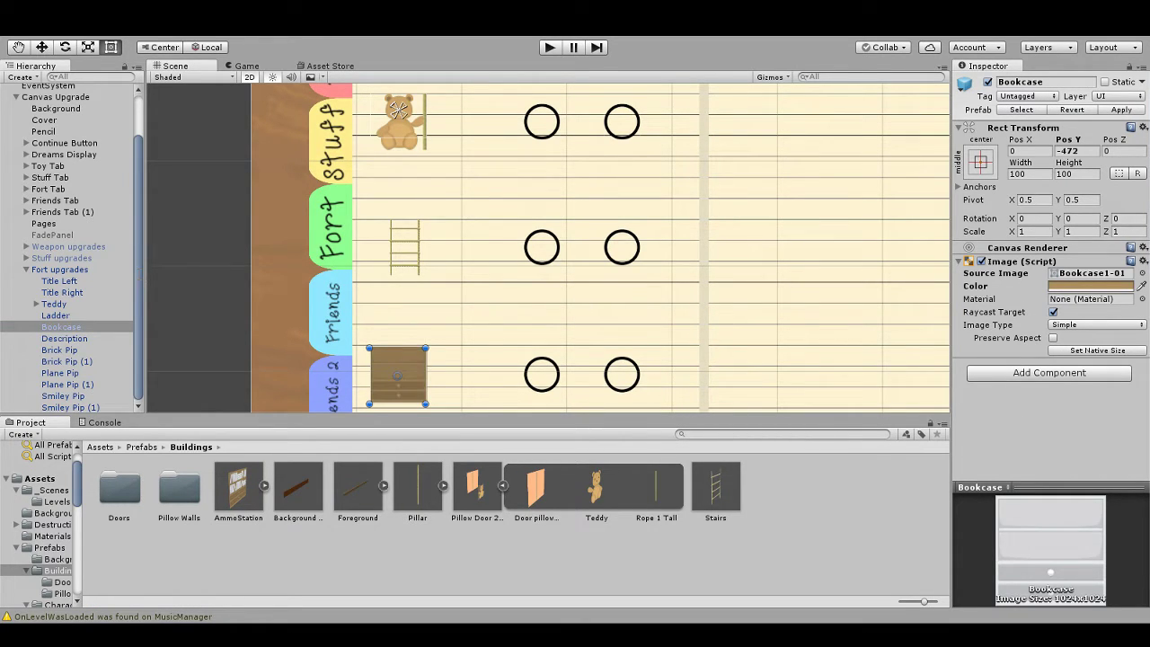
# Step: Nudge the Bookcase image slightly to the right so it lines up beneath the Ladder
pyautogui.click(190, 228)
pyautogui.scroll(-3, 495, 295)
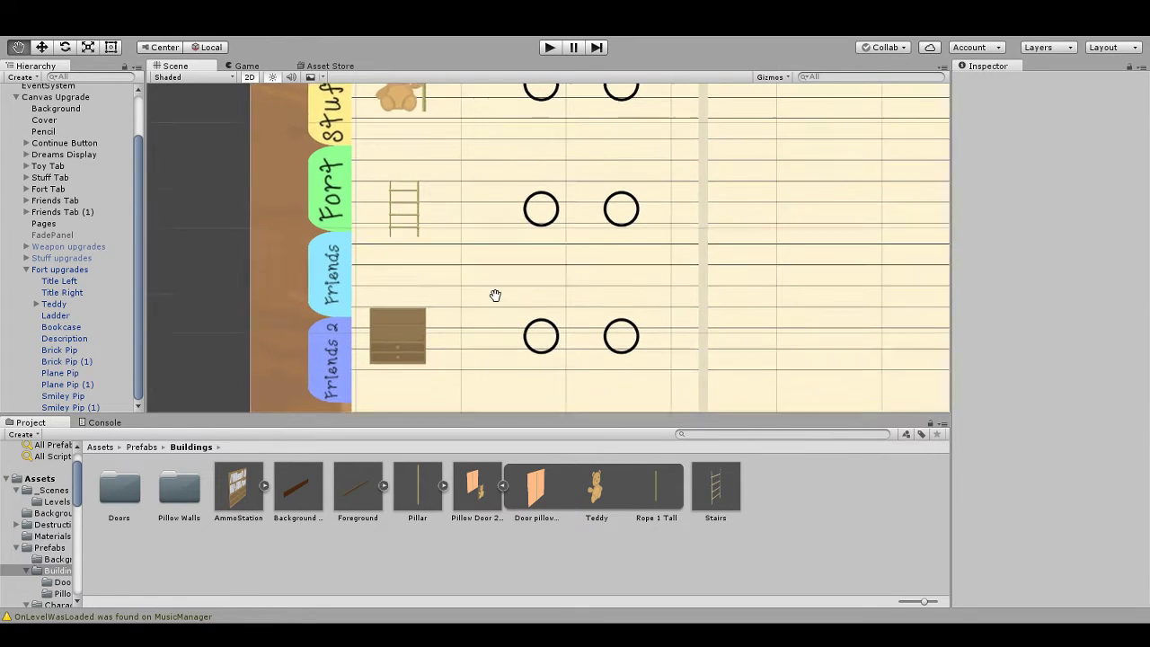
pyautogui.click(400, 301)
pyautogui.click(400, 301)
pyautogui.scroll(5, 400, 301)
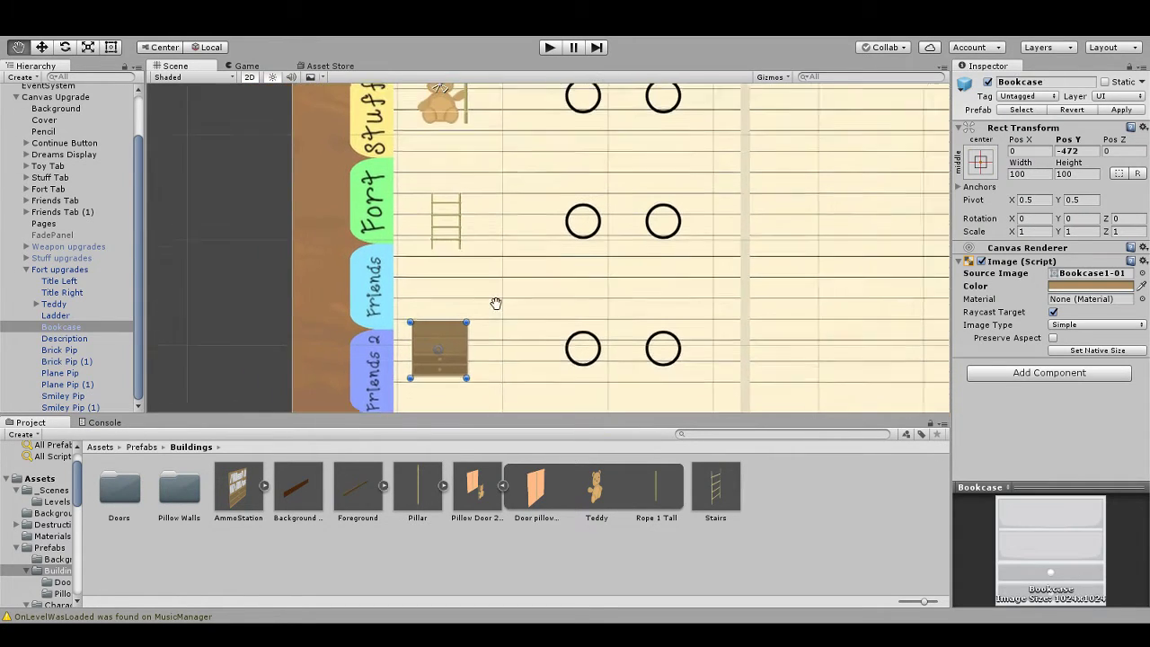
pyautogui.moveTo(433, 409); pyautogui.dragTo(438, 409)
# Step: Shift the Ladder and Bookcase images slightly to the left so both line up beneath the Teddy image
pyautogui.click(441, 268)
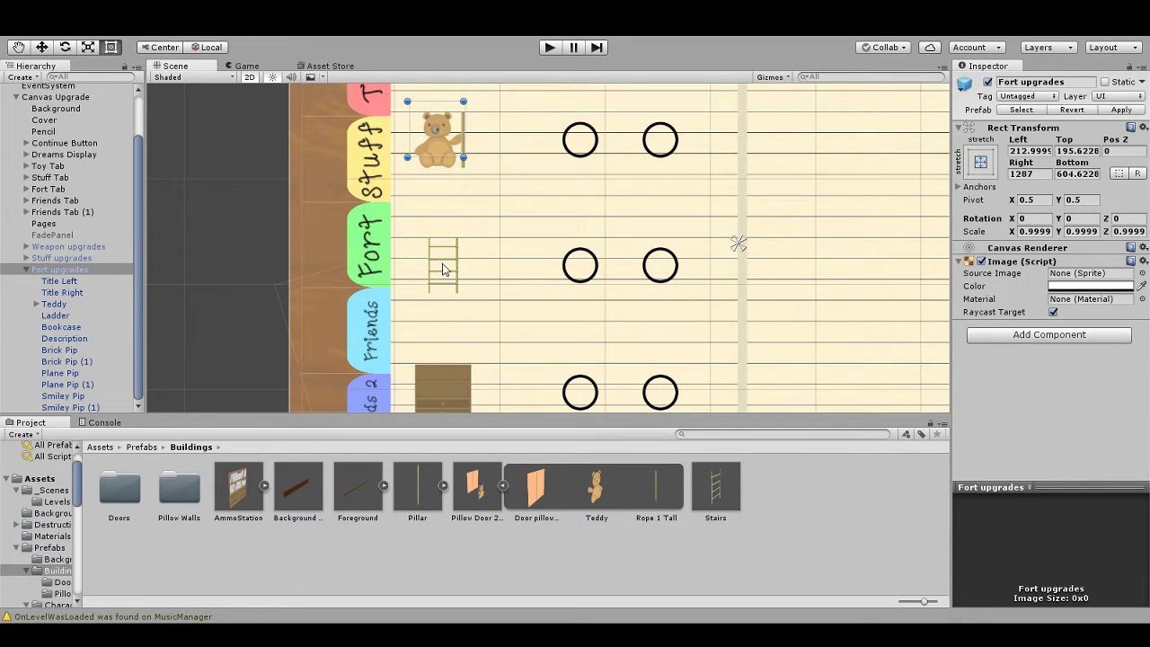
pyautogui.click(441, 269)
pyautogui.moveTo(439, 265); pyautogui.dragTo(429, 267)
pyautogui.click(443, 395)
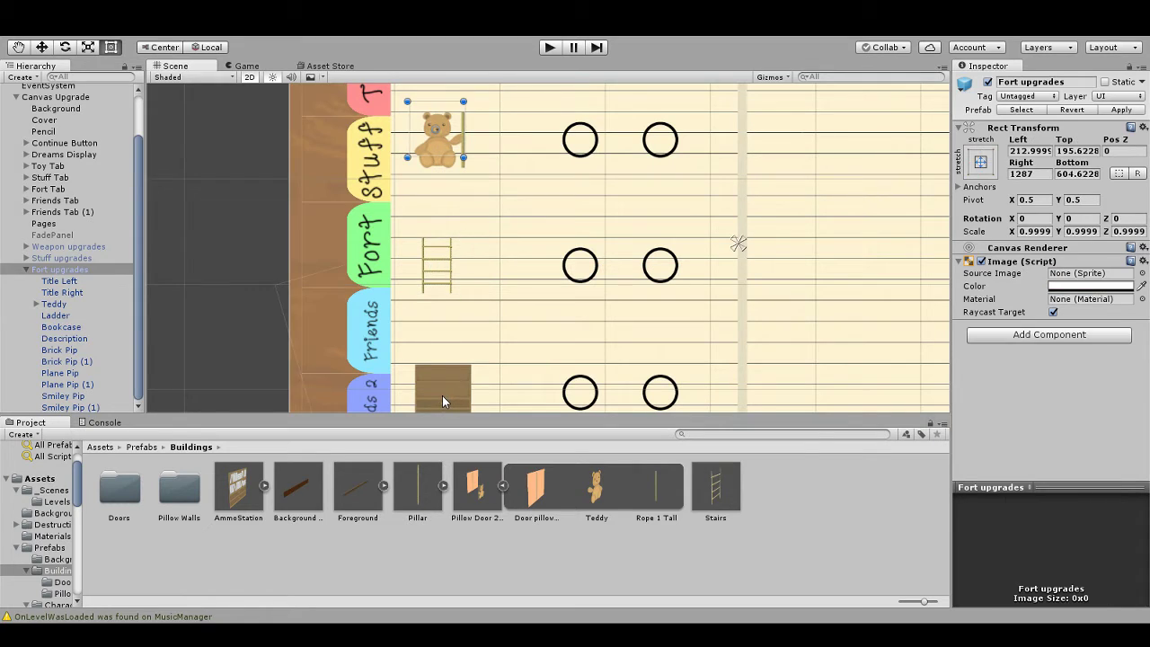
pyautogui.click(442, 394)
pyautogui.moveTo(449, 409); pyautogui.dragTo(442, 404)
pyautogui.moveTo(564, 313); pyautogui.dragTo(501, 275)
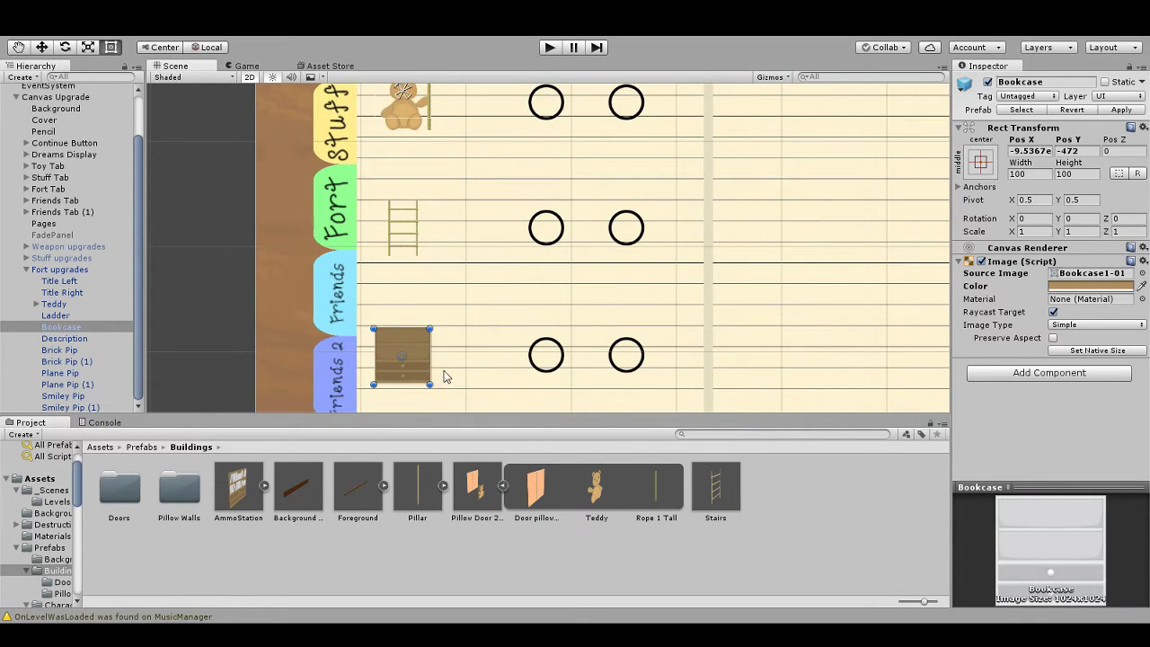
pyautogui.moveTo(440, 375); pyautogui.dragTo(492, 362)
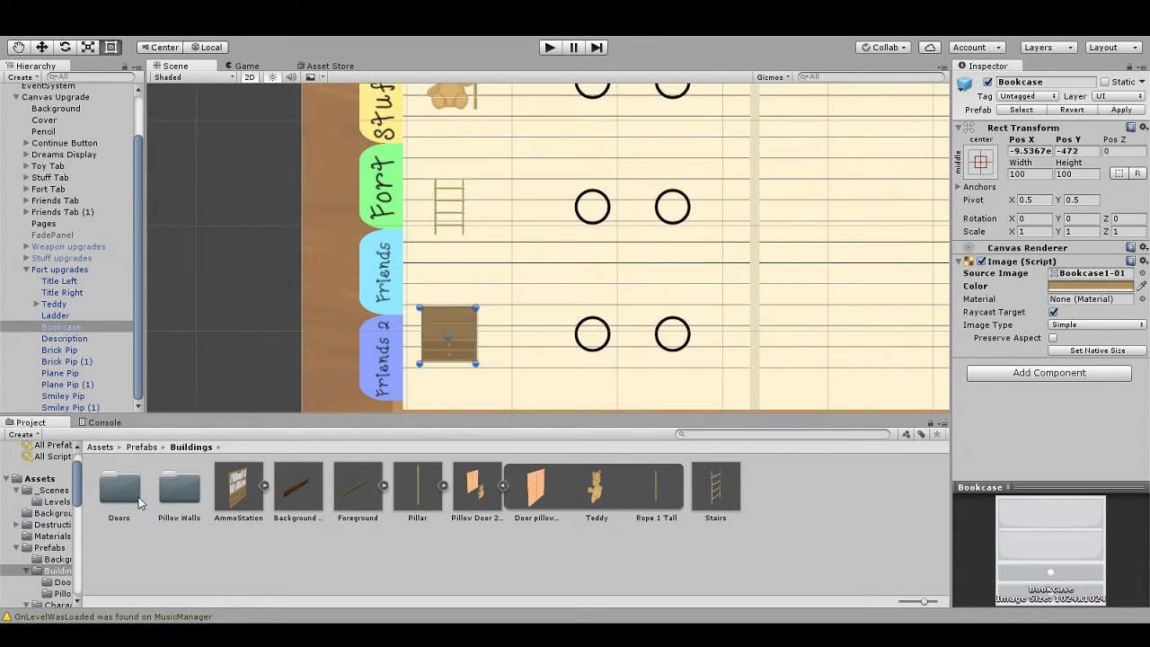
# Step: Open the Bookcase folder under Sprites > Buildings and inspect the book1 sprite's import settings
pyautogui.scroll(-3, 72, 571)
pyautogui.scroll(3, 70, 571)
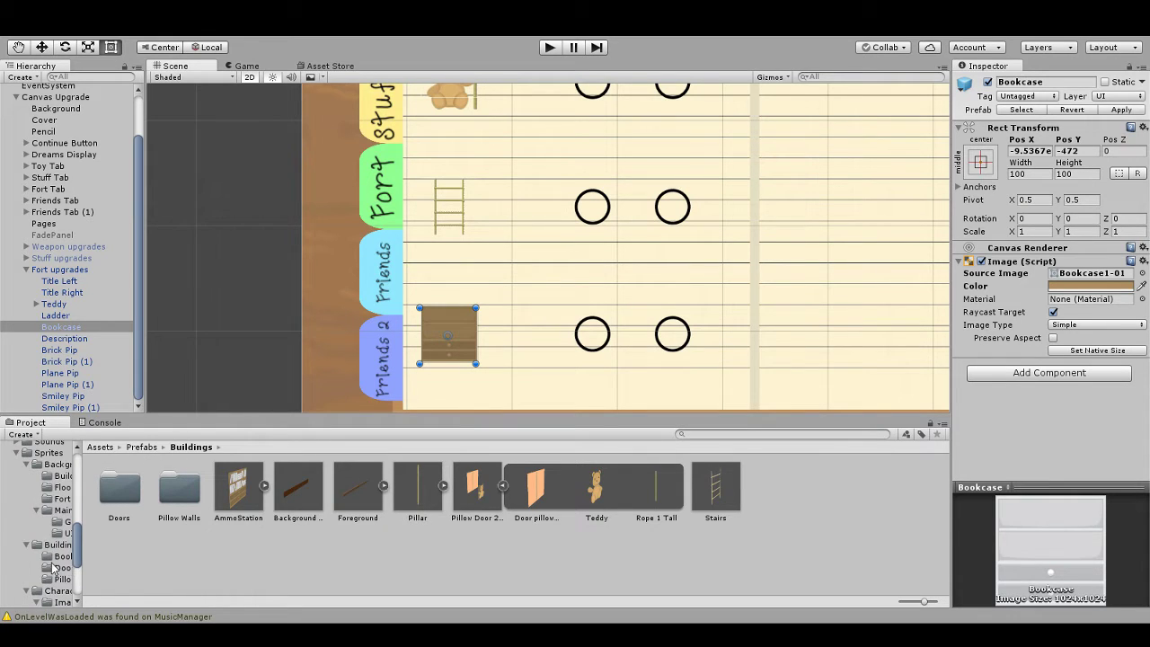
pyautogui.scroll(-2, 56, 564)
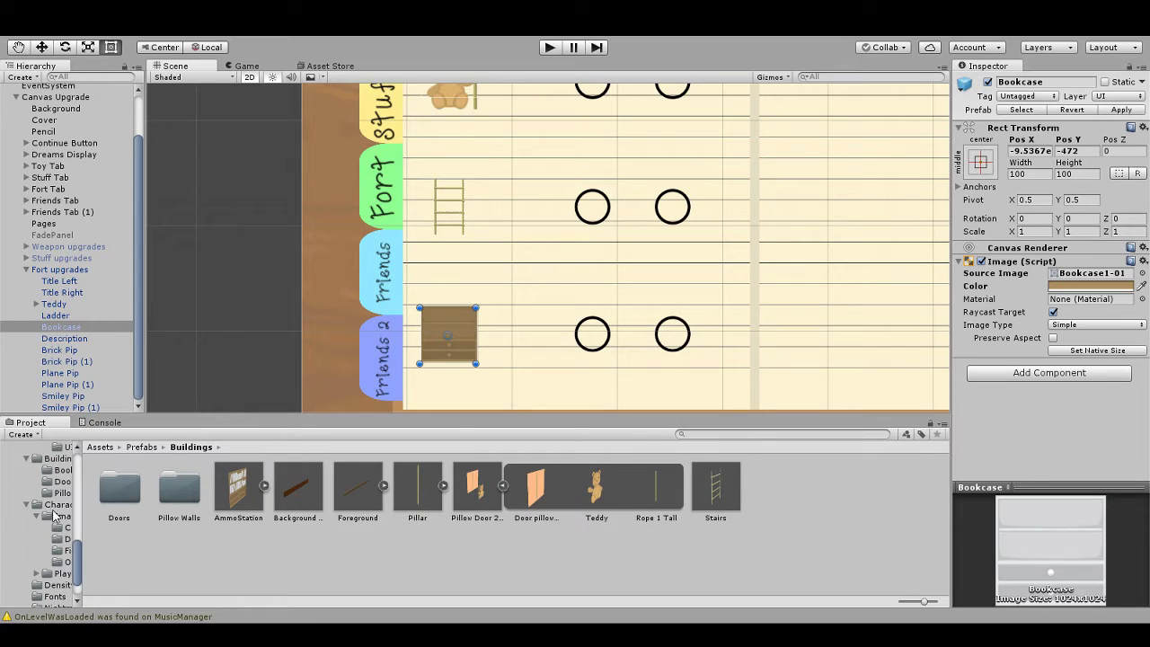
pyautogui.scroll(-1, 54, 584)
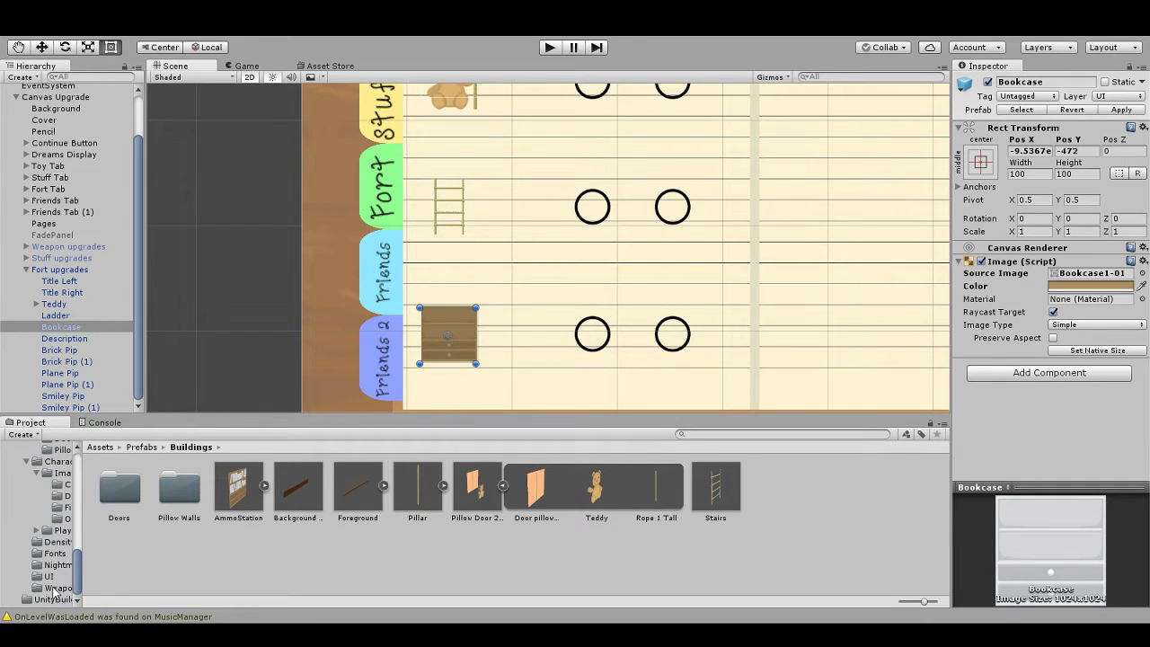
pyautogui.scroll(2, 56, 593)
pyautogui.click(54, 503)
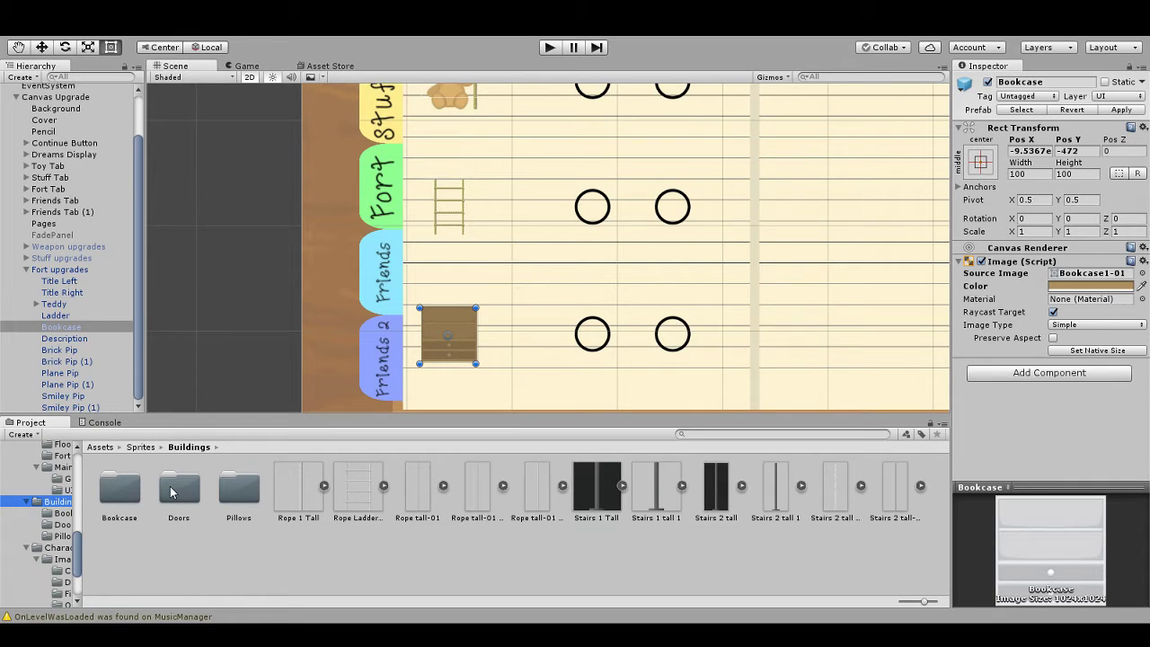
pyautogui.doubleClick(124, 491)
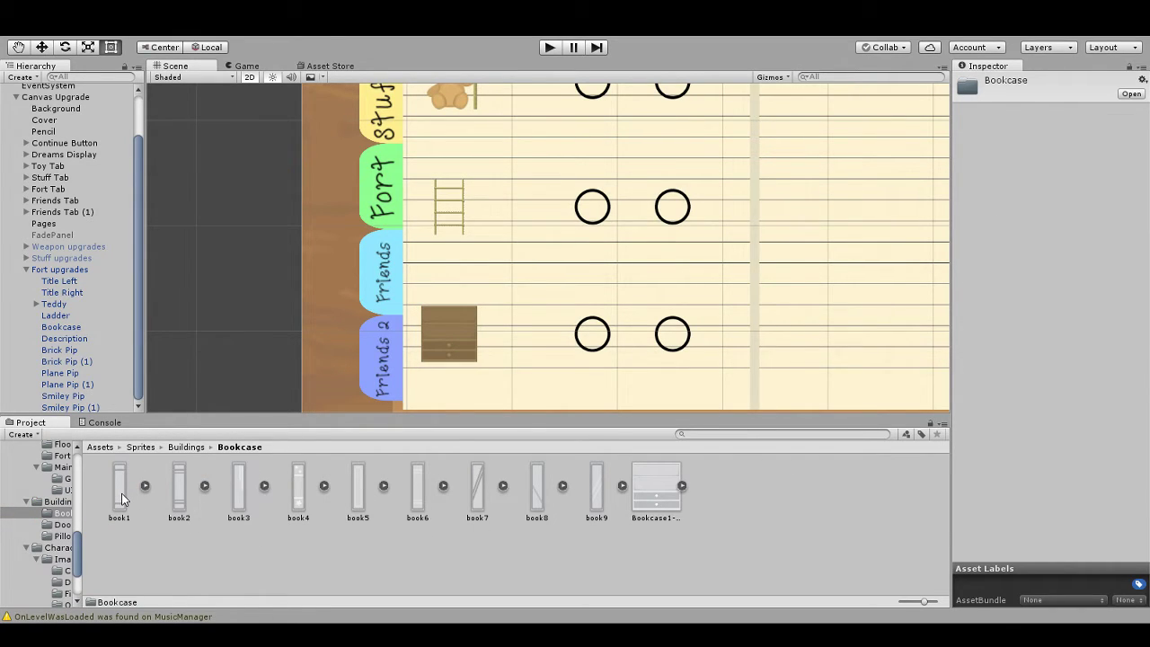
pyautogui.click(121, 493)
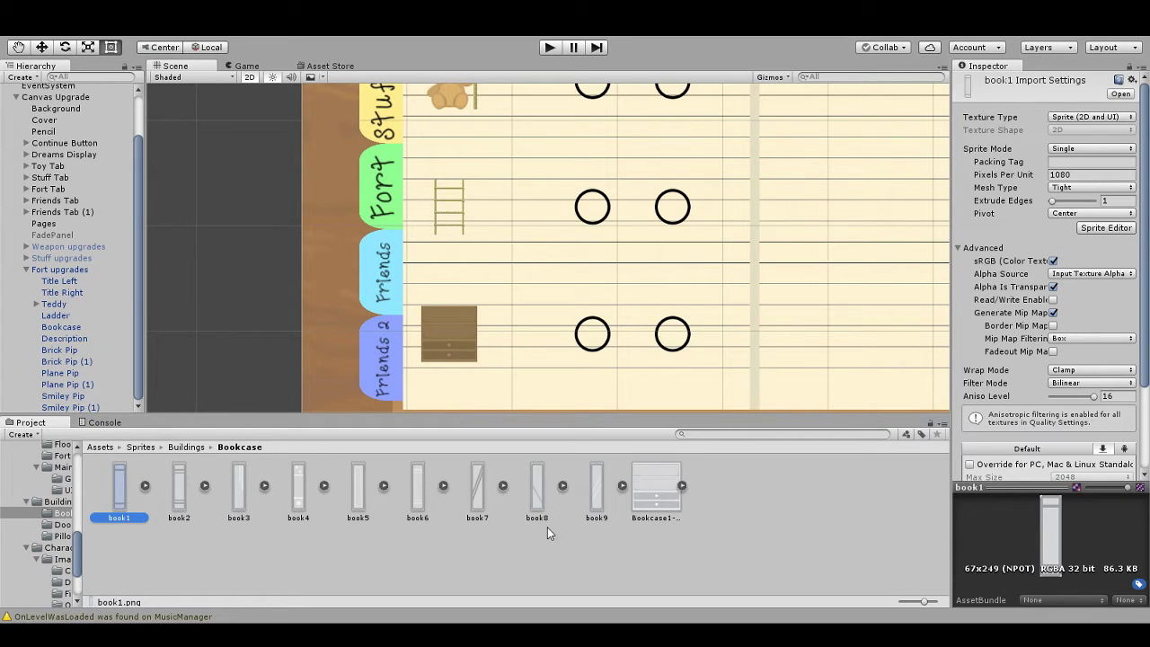
pyautogui.click(86, 329)
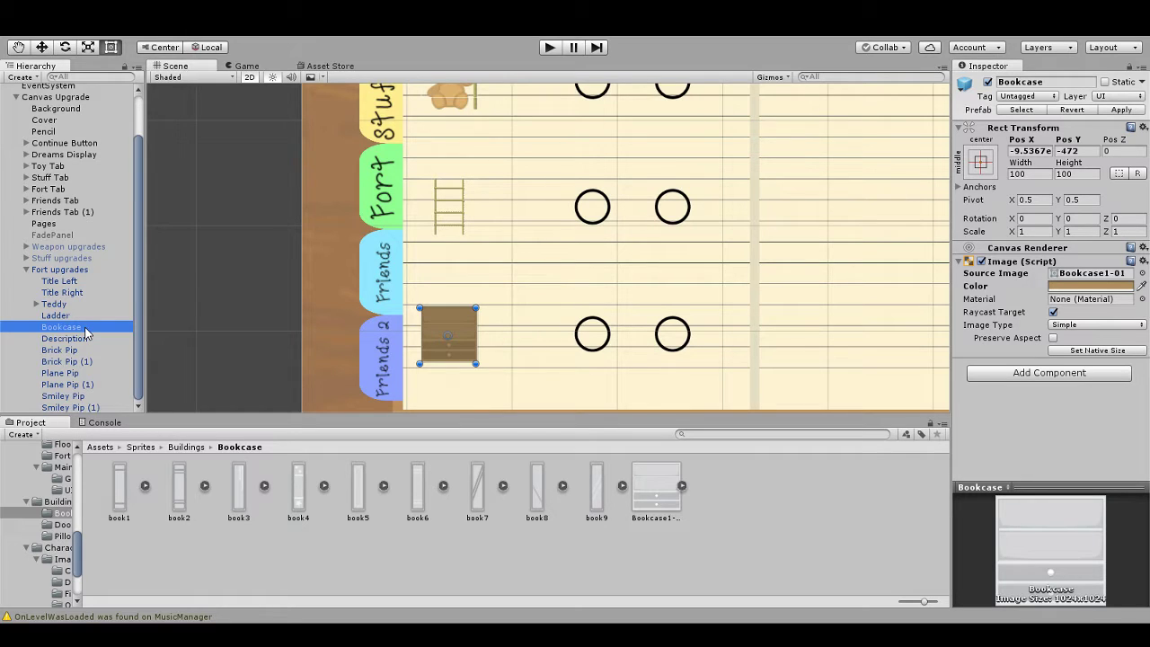
pyautogui.scroll(-2, 52, 535)
pyautogui.scroll(4, 52, 534)
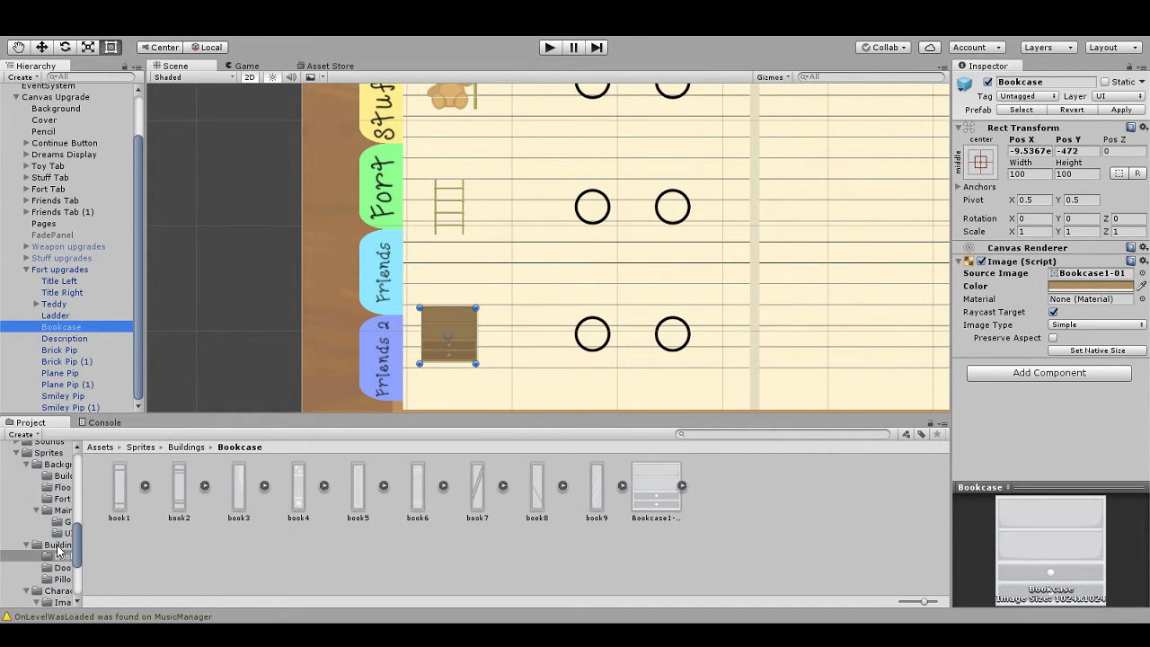
pyautogui.scroll(-5, 59, 553)
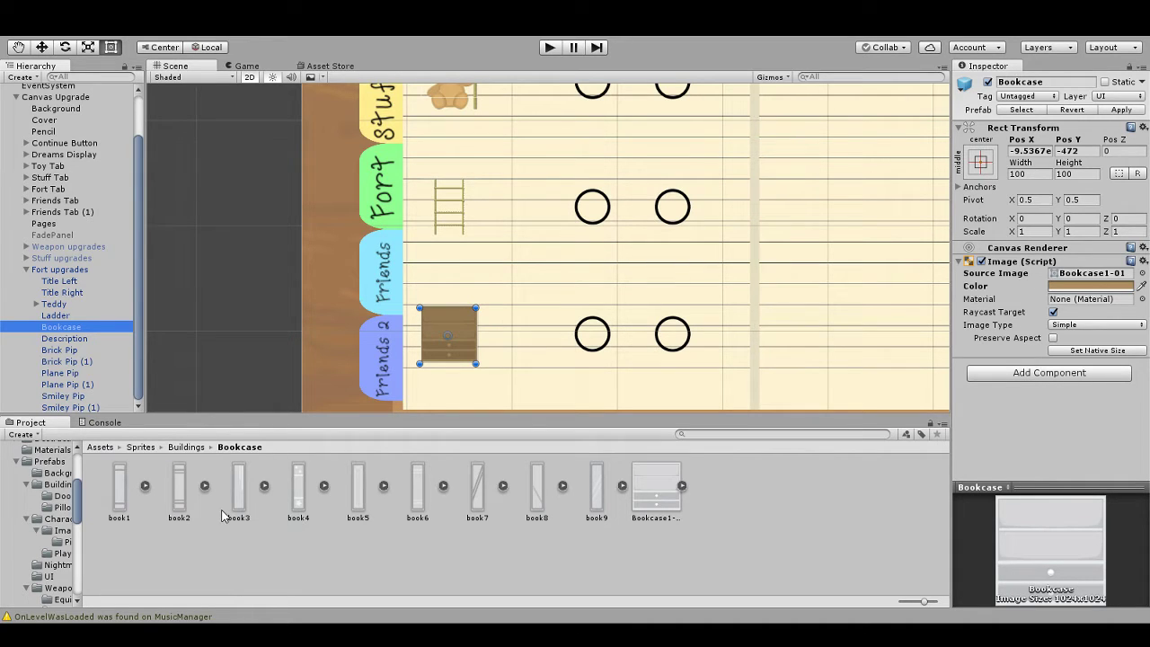
# Step: Run the scene to check the Fort Upgrades page with its teddy, ladder and bookcase icons, and stop it
pyautogui.click(206, 334)
pyautogui.scroll(-5, 213, 332)
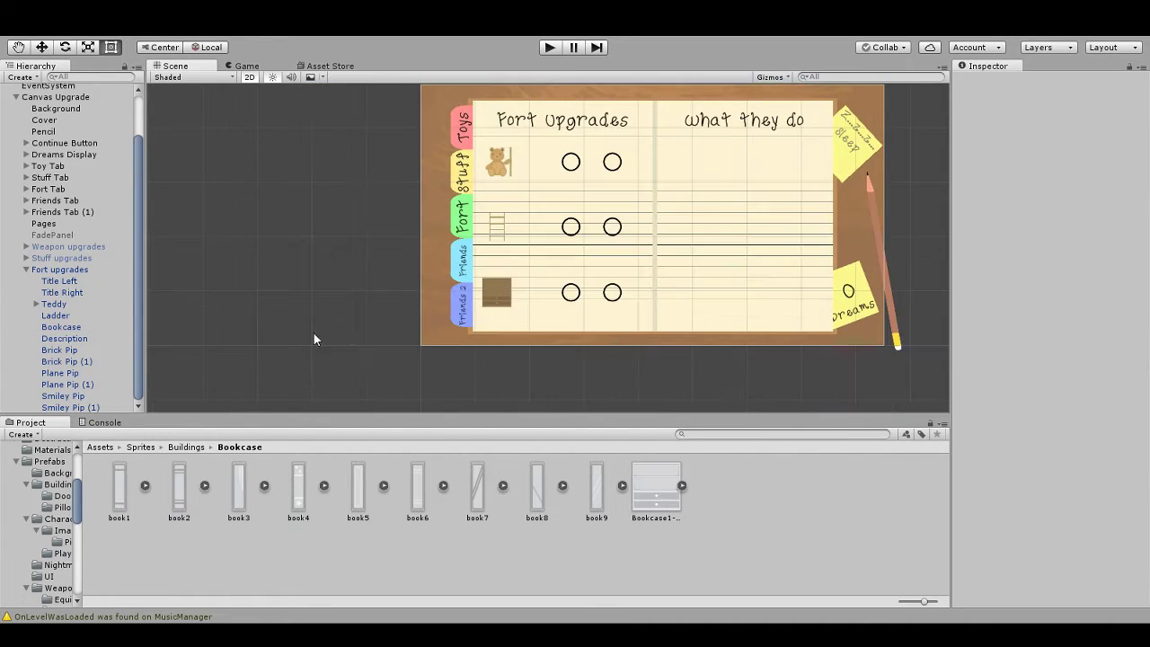
pyautogui.click(552, 48)
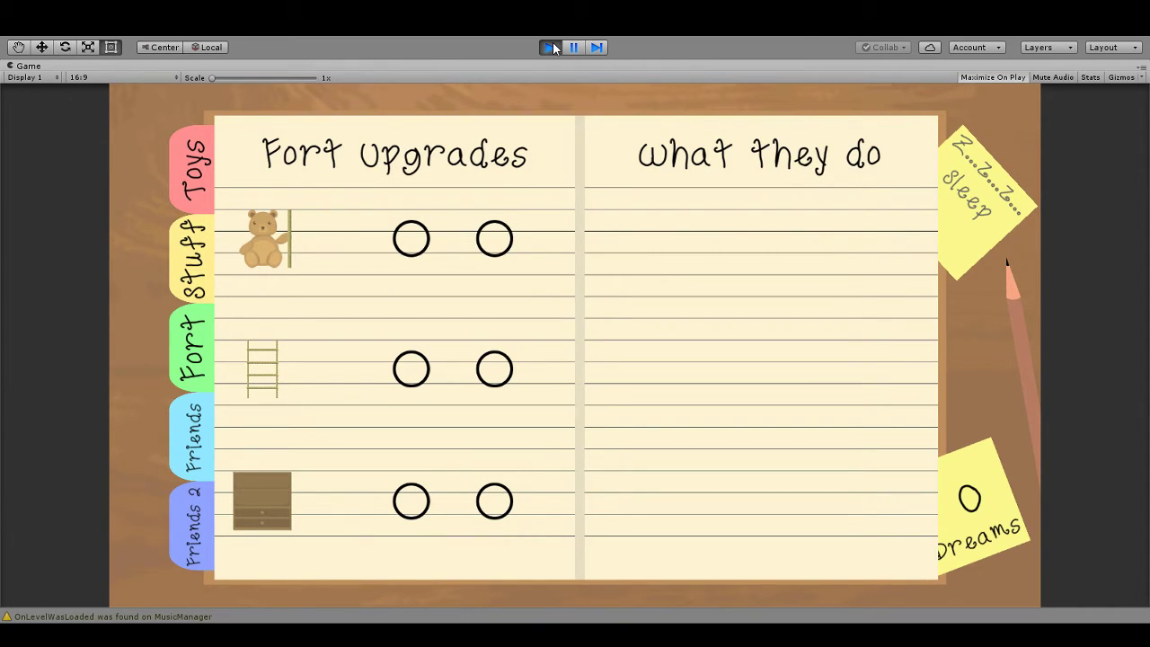
pyautogui.click(553, 48)
# Step: Add a child UI image under the Bookcase, assign it the book1 sprite, and set it to native size
pyautogui.scroll(3, 441, 341)
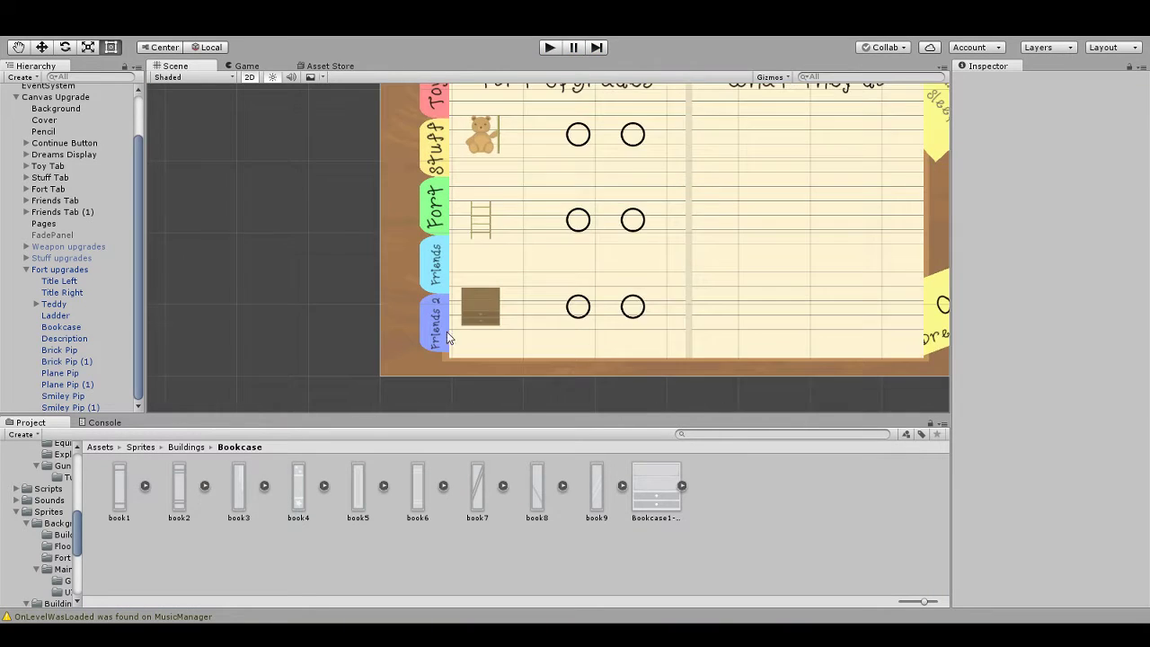
pyautogui.scroll(6, 449, 338)
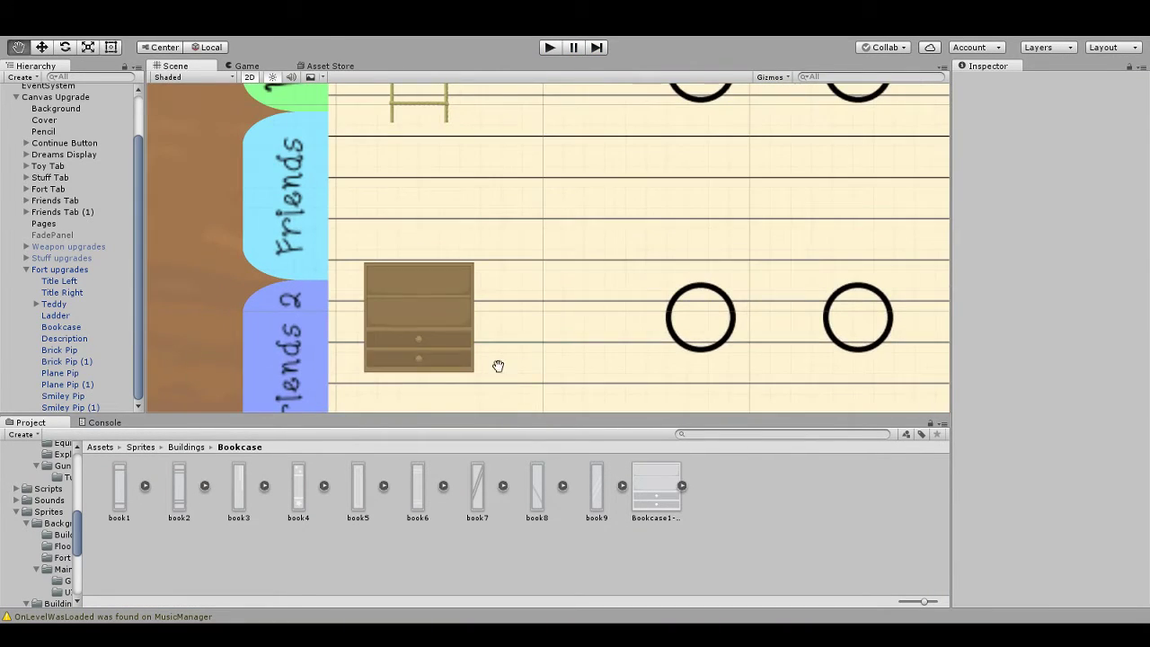
pyautogui.moveTo(501, 372); pyautogui.dragTo(568, 303)
pyautogui.click(74, 328)
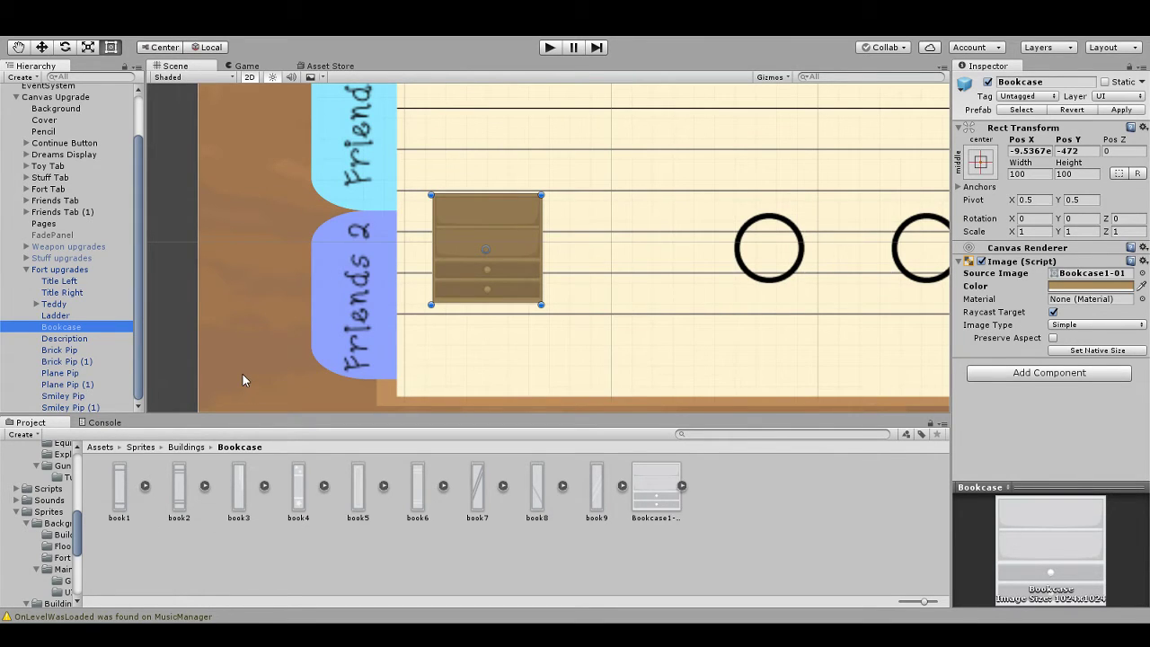
pyautogui.hotkey('alt', 'shift', 'n')
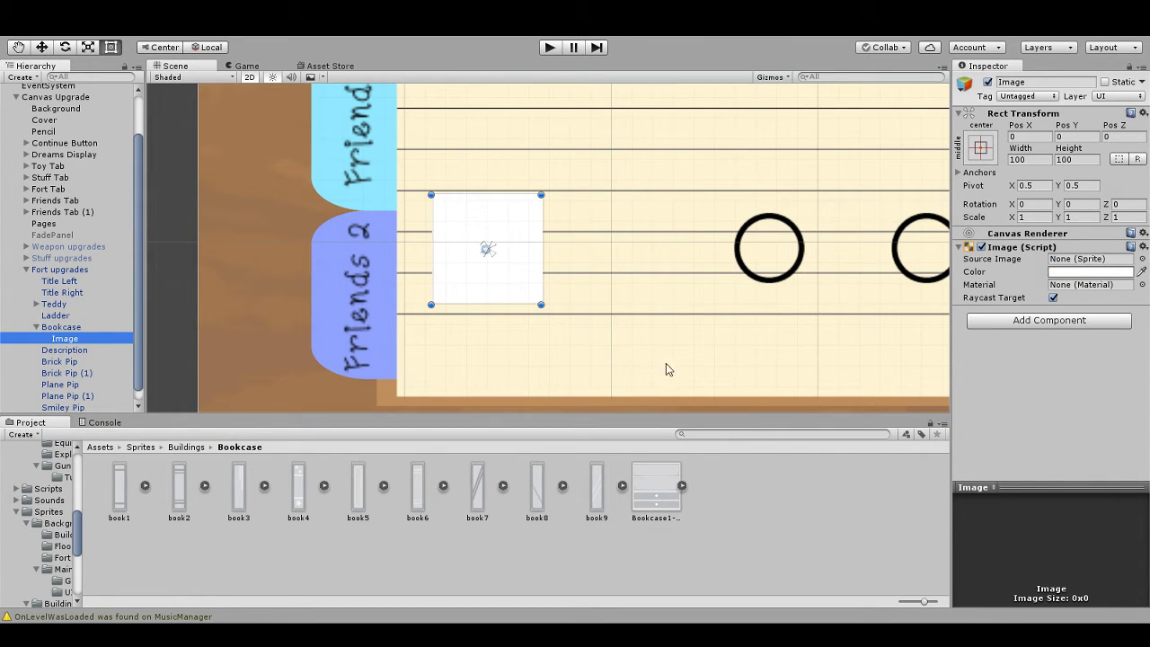
pyautogui.moveTo(1072, 285); pyautogui.dragTo(1083, 258)
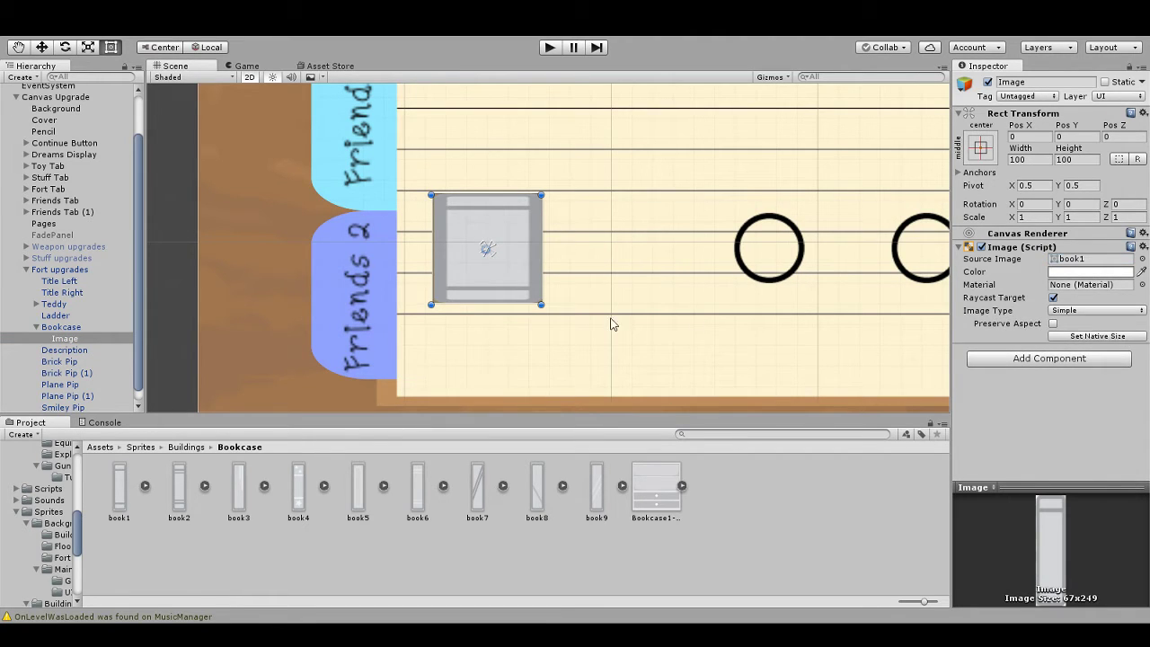
pyautogui.click(1065, 338)
pyautogui.scroll(3, 481, 335)
pyautogui.scroll(2, 483, 338)
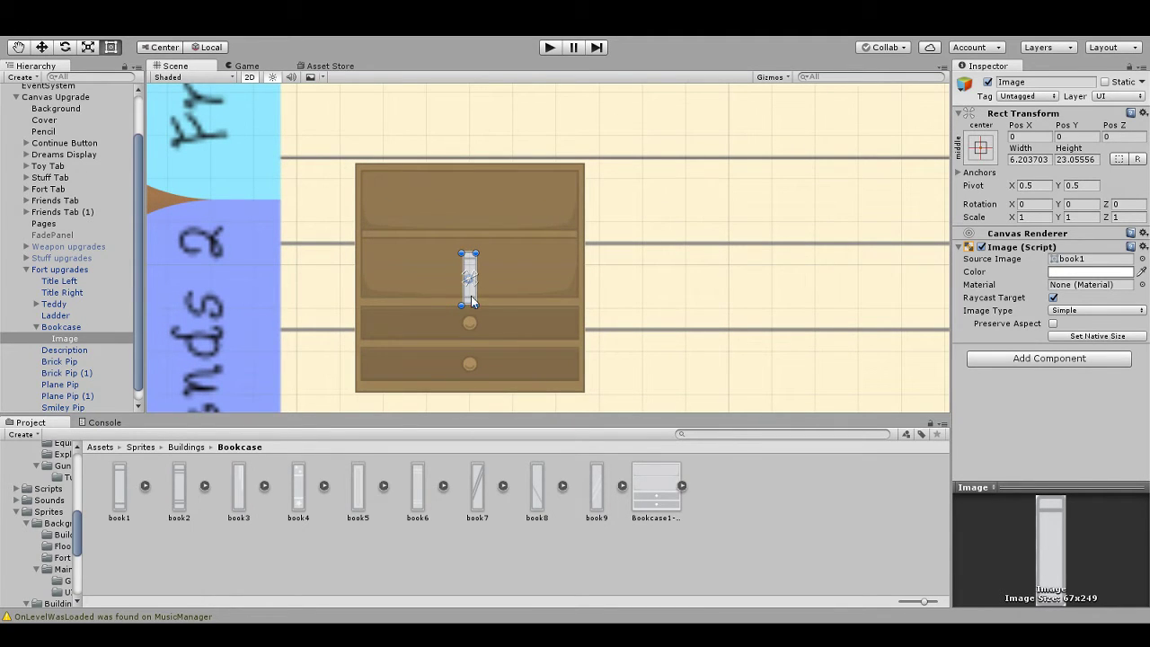
# Step: Place the book image at the far left end of the bookcase's top shelf, at about X -44, Y 32.3
pyautogui.moveTo(471, 302); pyautogui.dragTo(366, 221)
pyautogui.moveTo(382, 180); pyautogui.dragTo(395, 187)
pyautogui.hotkey('ctrl', 'z')
# Step: Rename the book image under Bookcase as Book
pyautogui.click(101, 341)
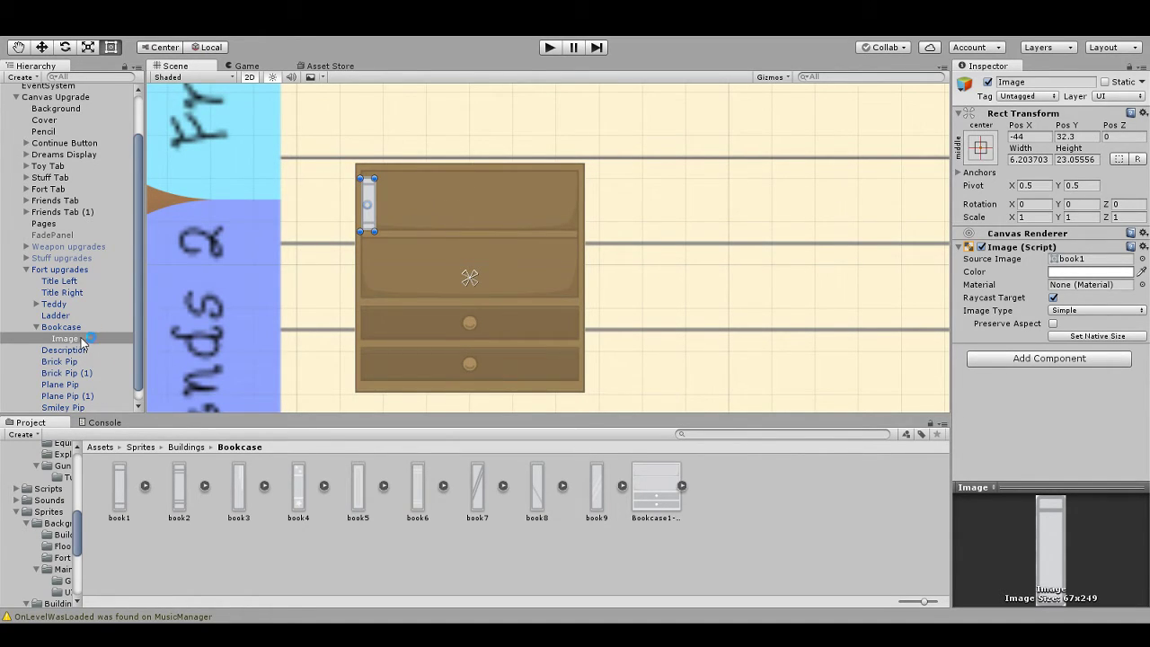
pyautogui.hotkey('ctrl', 'd')
pyautogui.hotkey('ctrl', 'z')
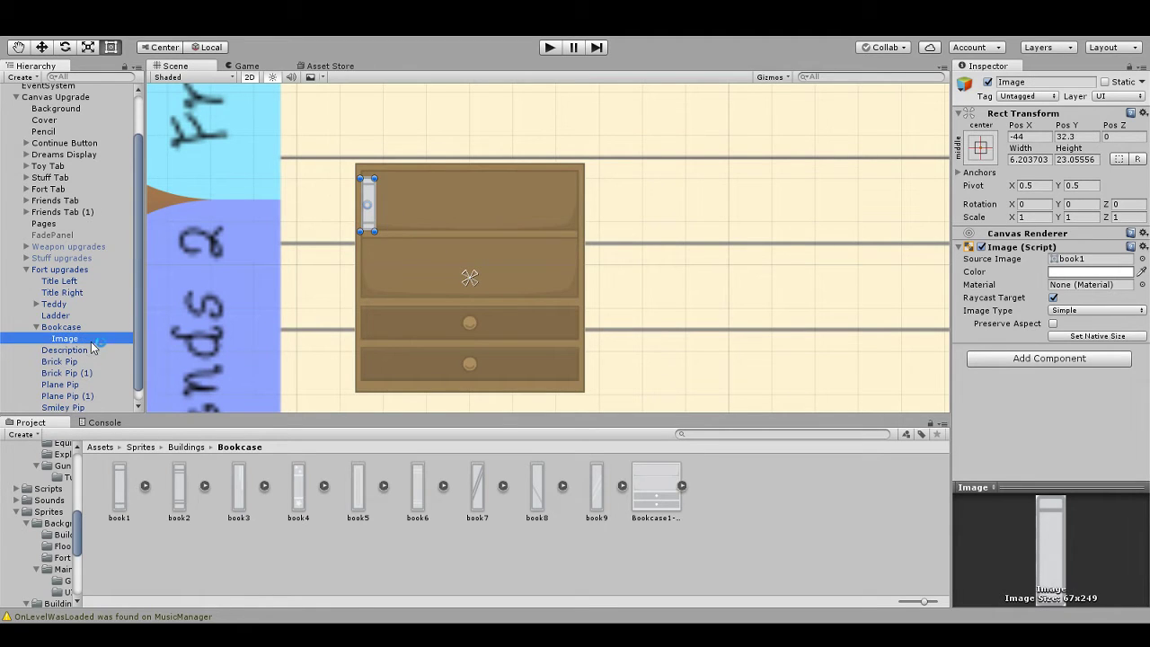
pyautogui.click(1042, 82)
pyautogui.write('Boo')
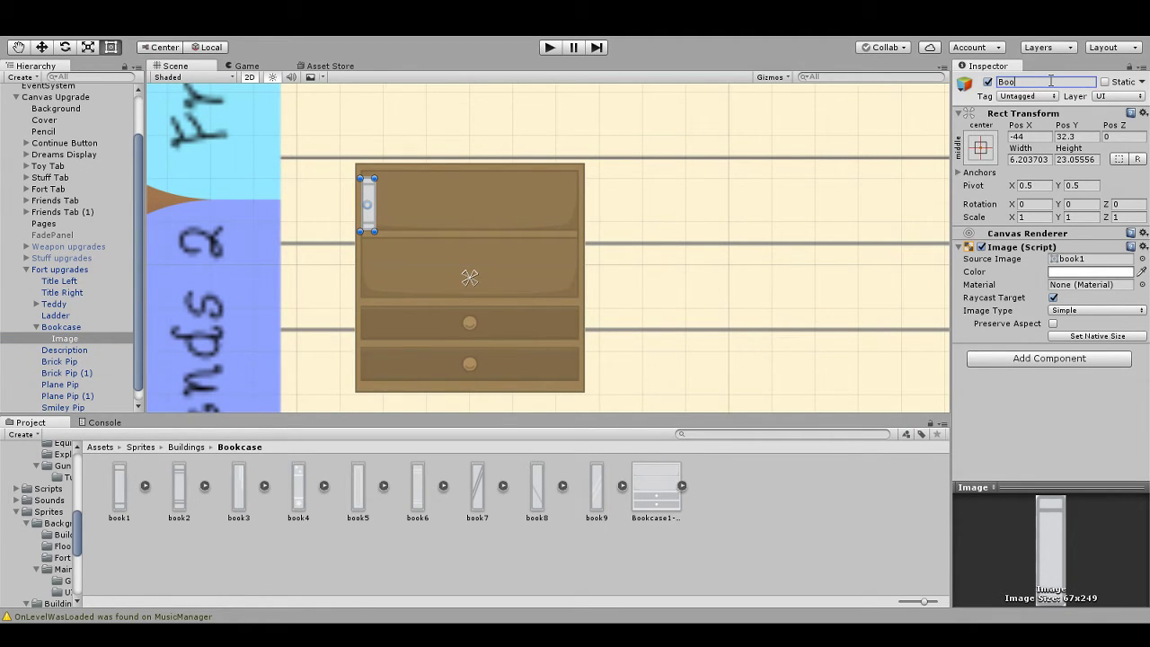
pyautogui.write('k')
# Step: Duplicate the Book image five times and line up the six upright books side by side on the top shelf
pyautogui.click(86, 339)
pyautogui.hotkey('ctrl', 'd')
pyautogui.moveTo(367, 208); pyautogui.dragTo(435, 221)
pyautogui.hotkey('ctrl', 'd')
pyautogui.hotkey('ctrl', 'd')
pyautogui.hotkey('ctrl', 'd')
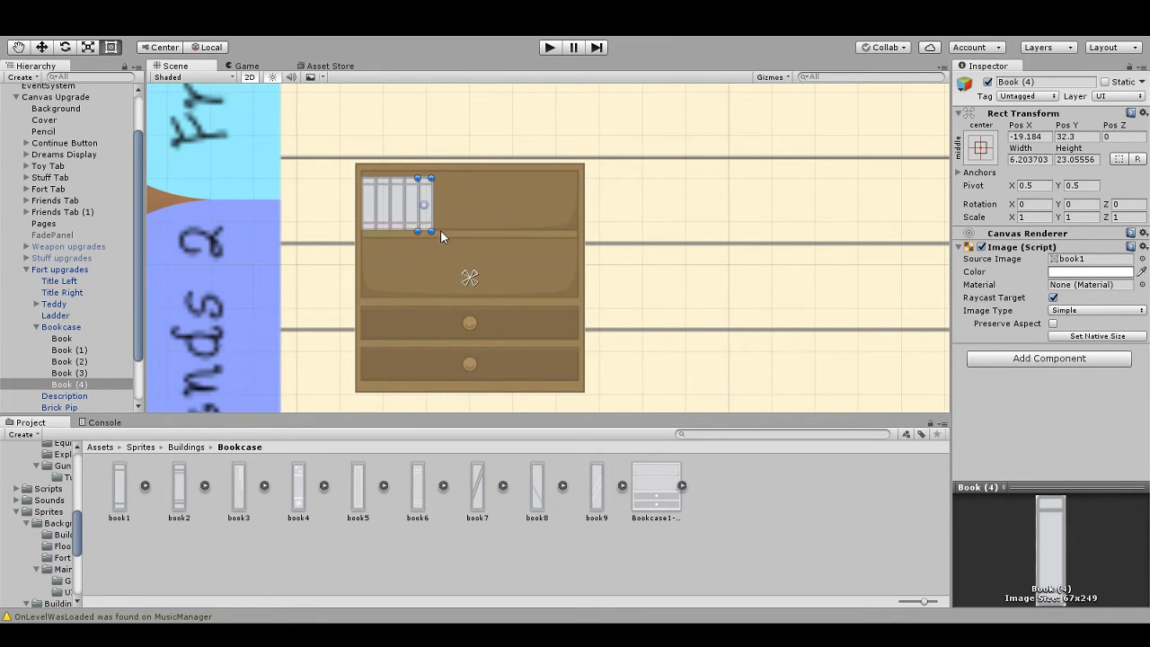
pyautogui.hotkey('ctrl', 'd')
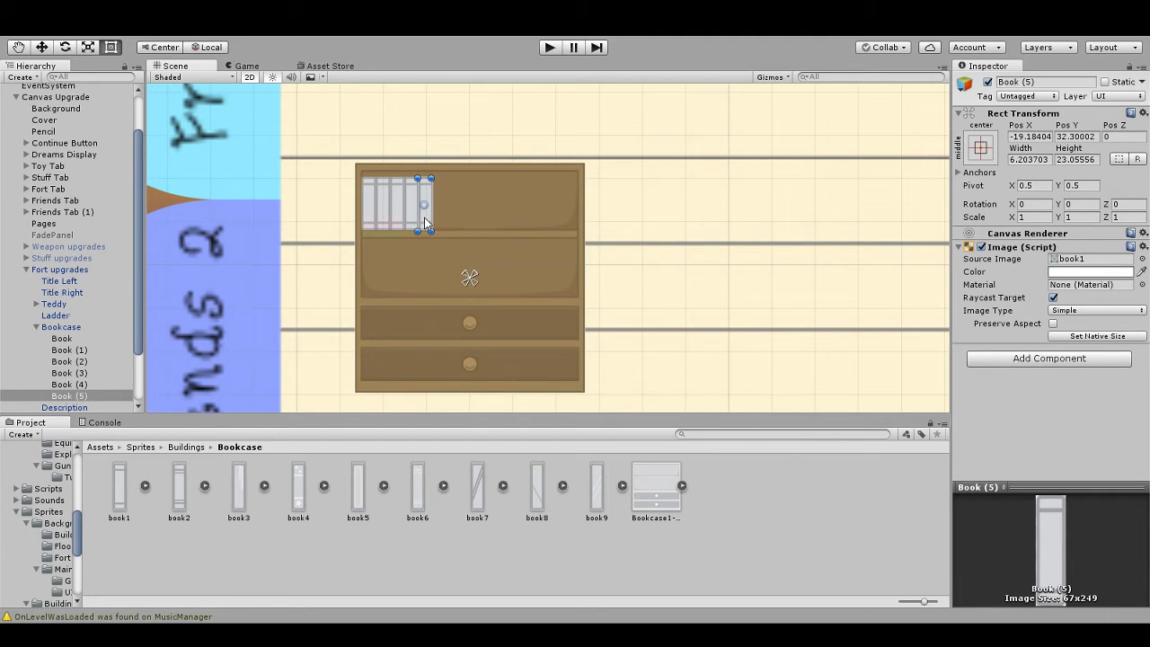
pyautogui.moveTo(424, 217); pyautogui.dragTo(439, 219)
# Step: Tilt the fifth book about 22 degrees, delete the fourth book behind it, and lean the tilted one against the third
pyautogui.click(430, 218)
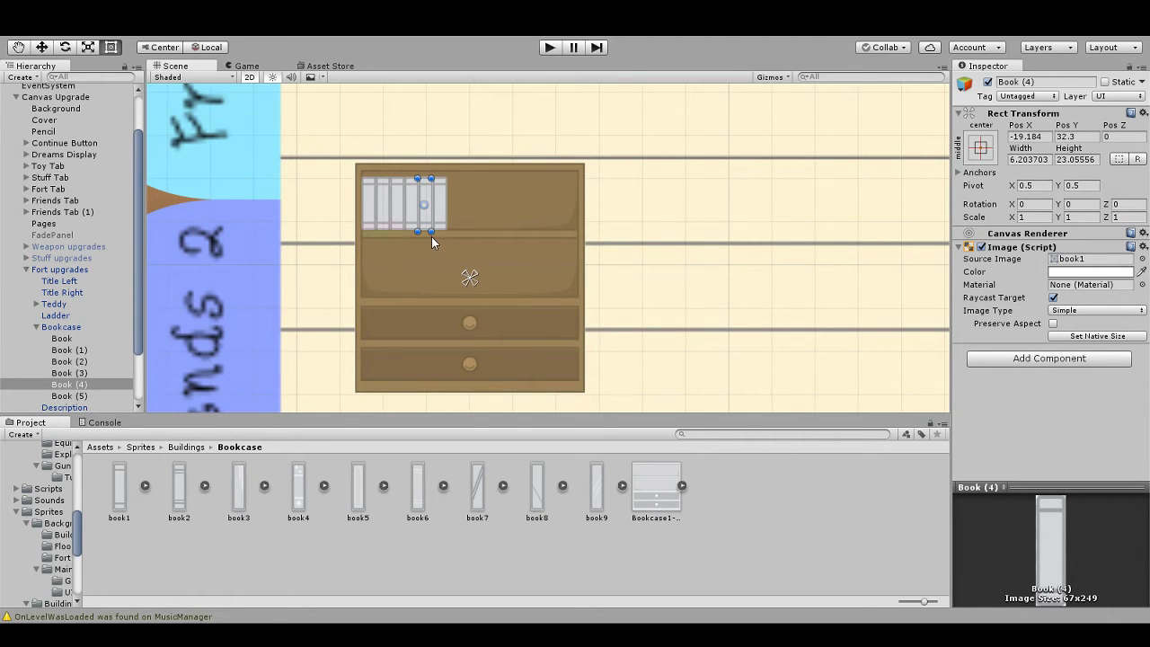
pyautogui.moveTo(436, 238); pyautogui.dragTo(419, 219)
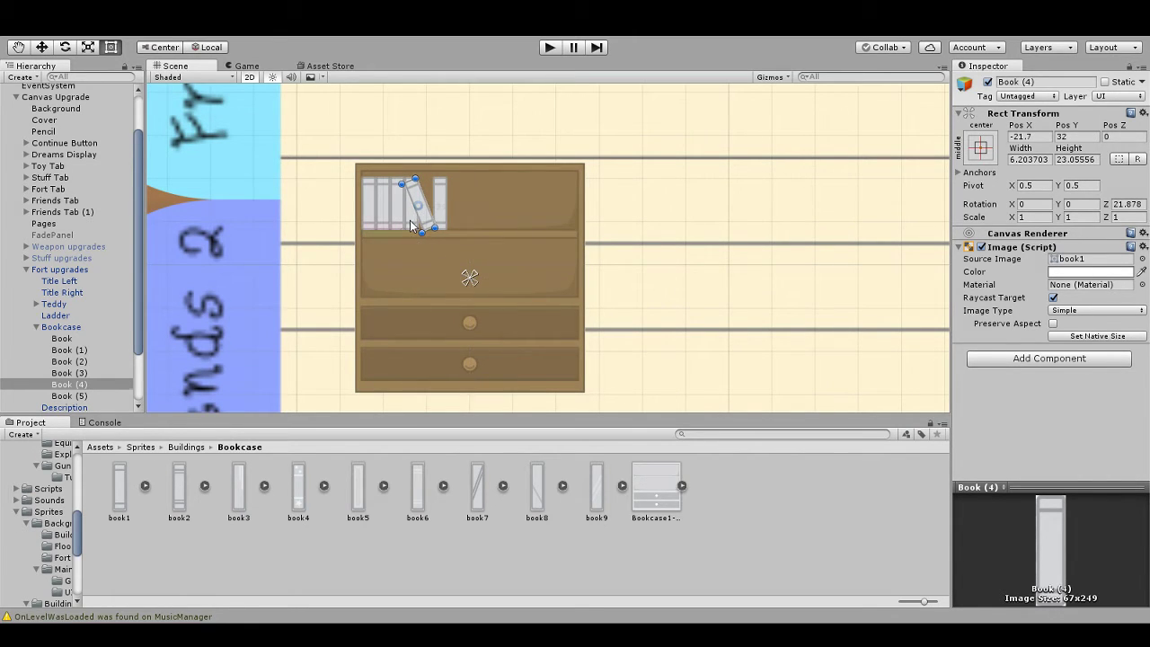
pyautogui.click(410, 220)
pyautogui.press('Delete')
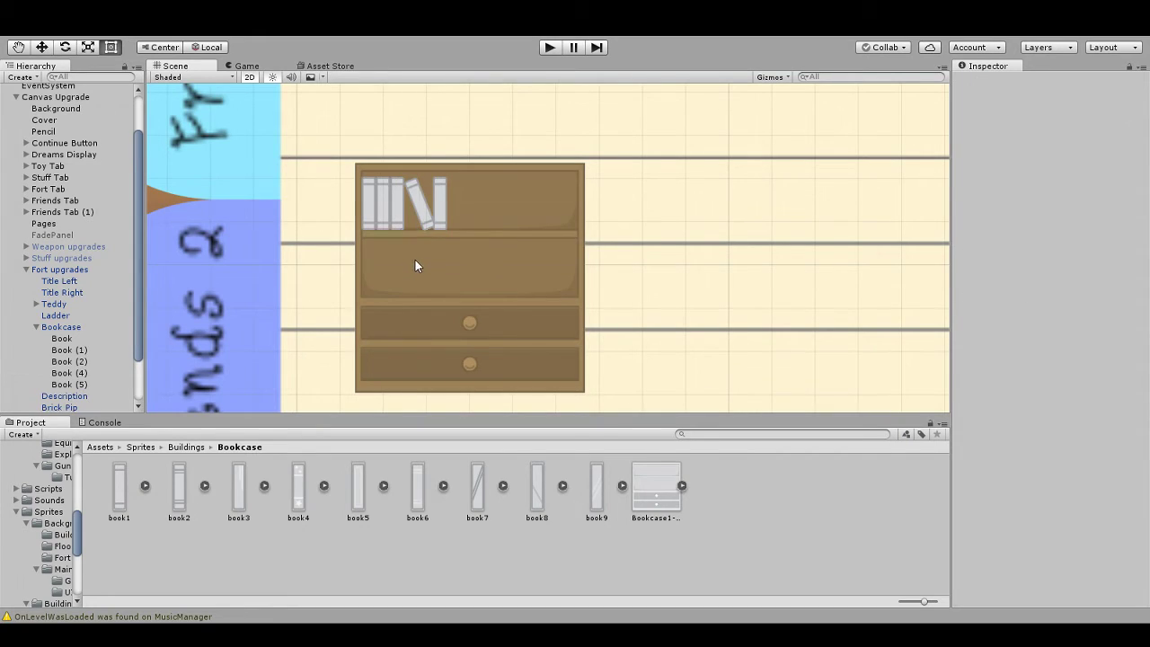
pyautogui.click(419, 193)
pyautogui.moveTo(424, 217); pyautogui.dragTo(420, 212)
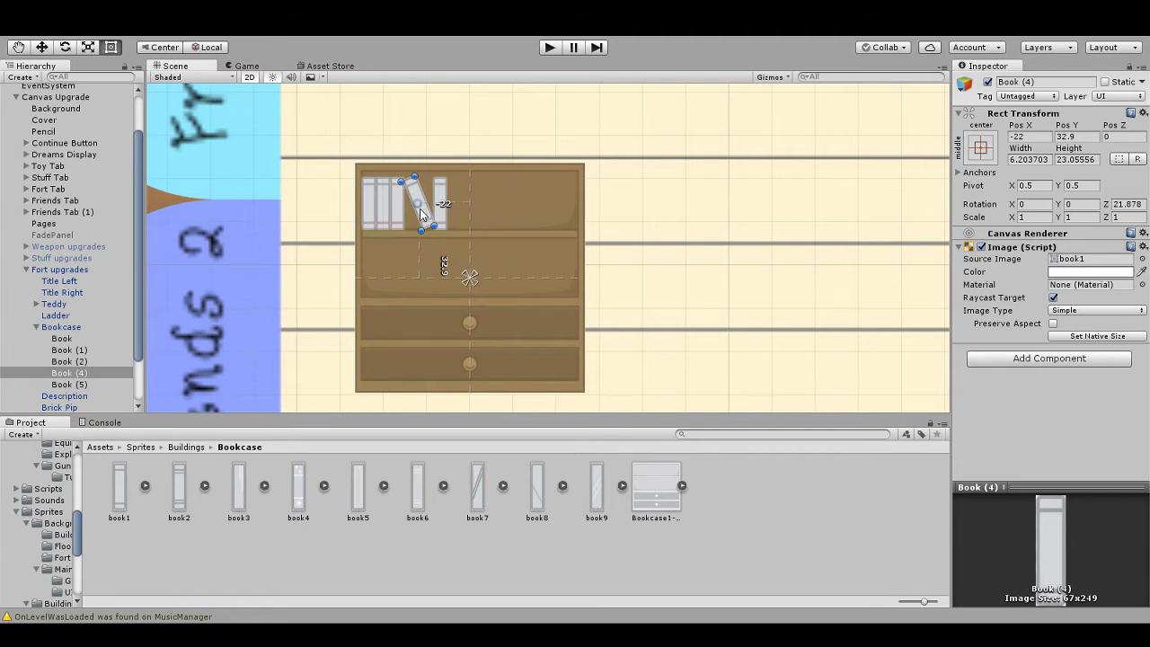
# Step: Duplicate the last upright book twice to form a group of three upright books beside the leaning one
pyautogui.click(444, 223)
pyautogui.hotkey('ctrl', 'd')
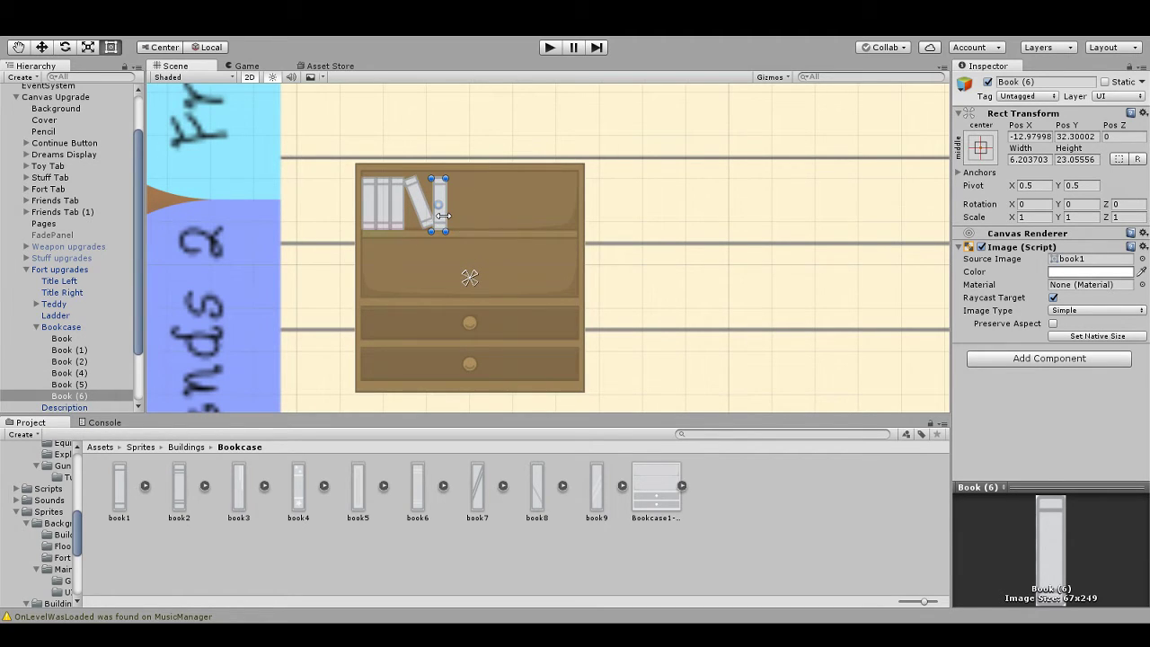
pyautogui.moveTo(441, 227); pyautogui.dragTo(487, 227)
pyautogui.hotkey('ctrl', 'd')
# Step: Duplicate another book, set its Z rotation to -90, and lay it flat on the shelf beside the upright group
pyautogui.hotkey('ctrl', 'd')
pyautogui.moveTo(503, 181); pyautogui.dragTo(533, 232)
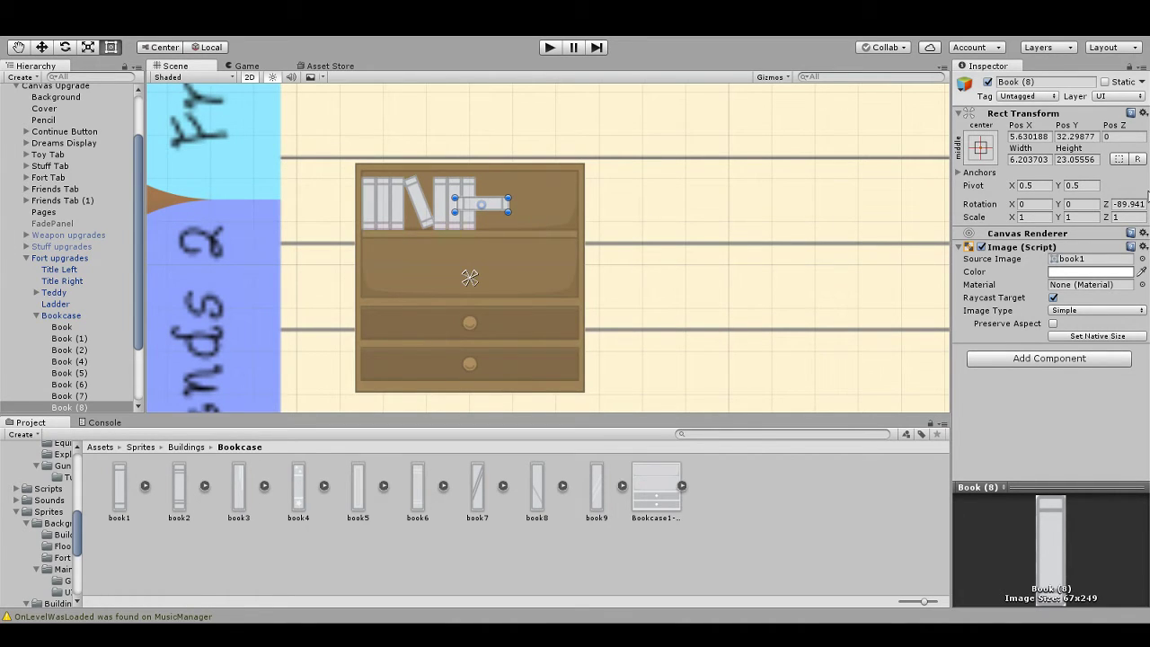
pyautogui.click(1117, 205)
pyautogui.write('-90')
pyautogui.moveTo(500, 207); pyautogui.dragTo(520, 224)
# Step: Duplicate the flat book twice and stack the copies on it to make a pile of three
pyautogui.hotkey('ctrl', 'd')
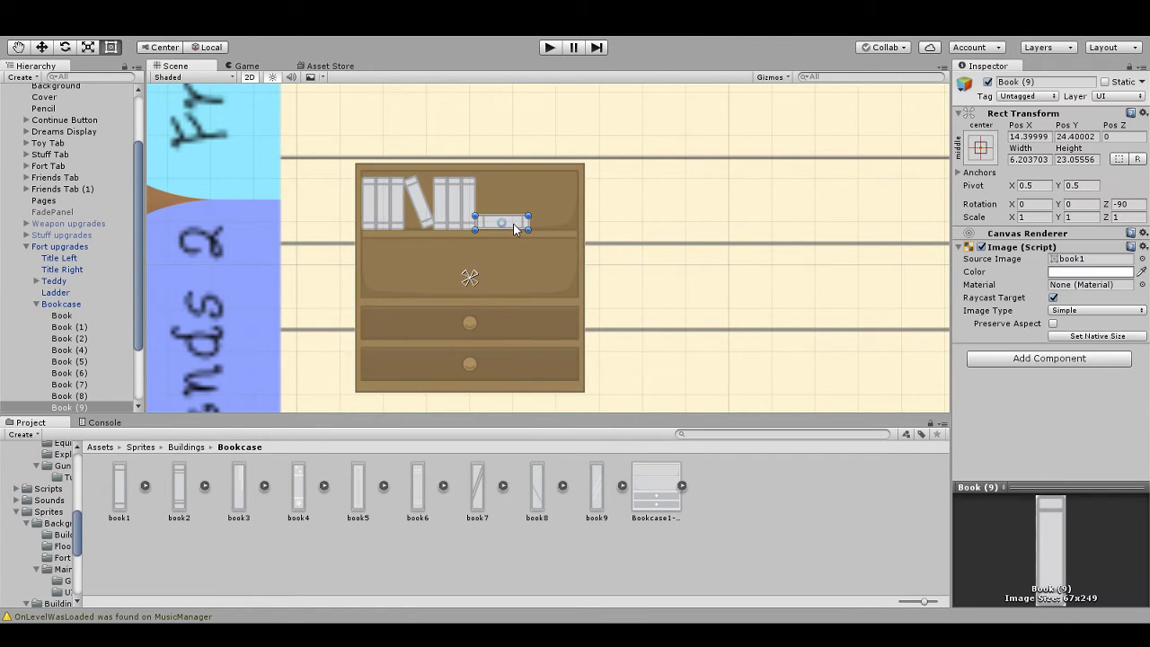
pyautogui.moveTo(514, 222); pyautogui.dragTo(519, 191)
pyautogui.hotkey('ctrl', 'd')
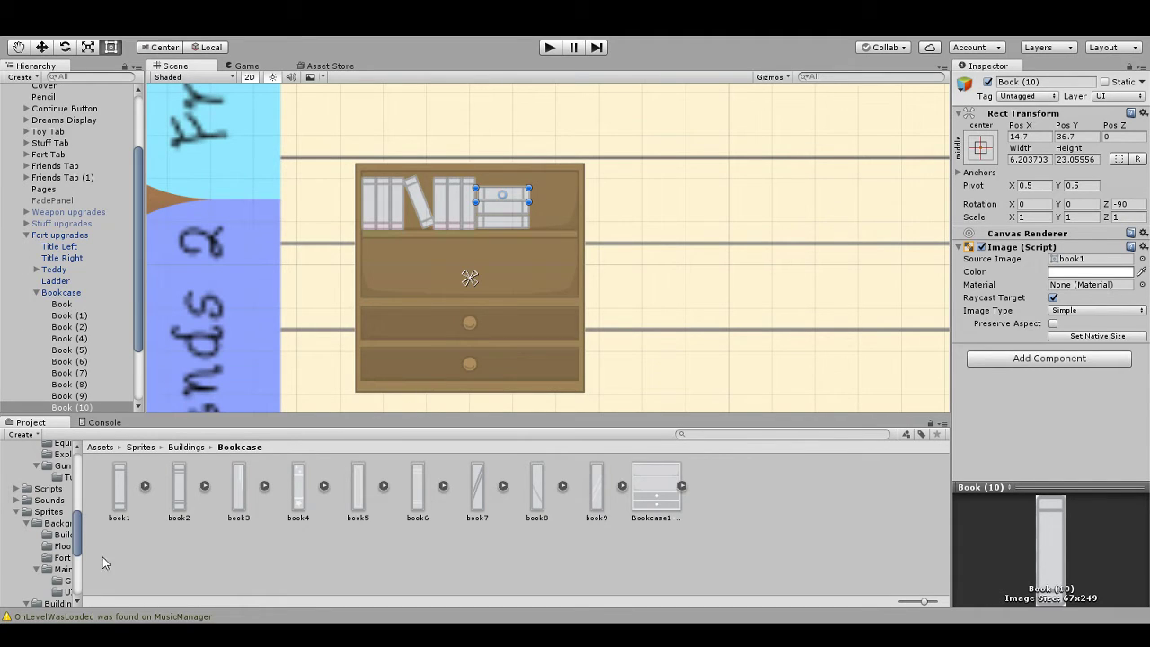
# Step: Find the AmmoStation prefab in Prefabs > Buildings and place it in the scene as a reference
pyautogui.scroll(10, 54, 526)
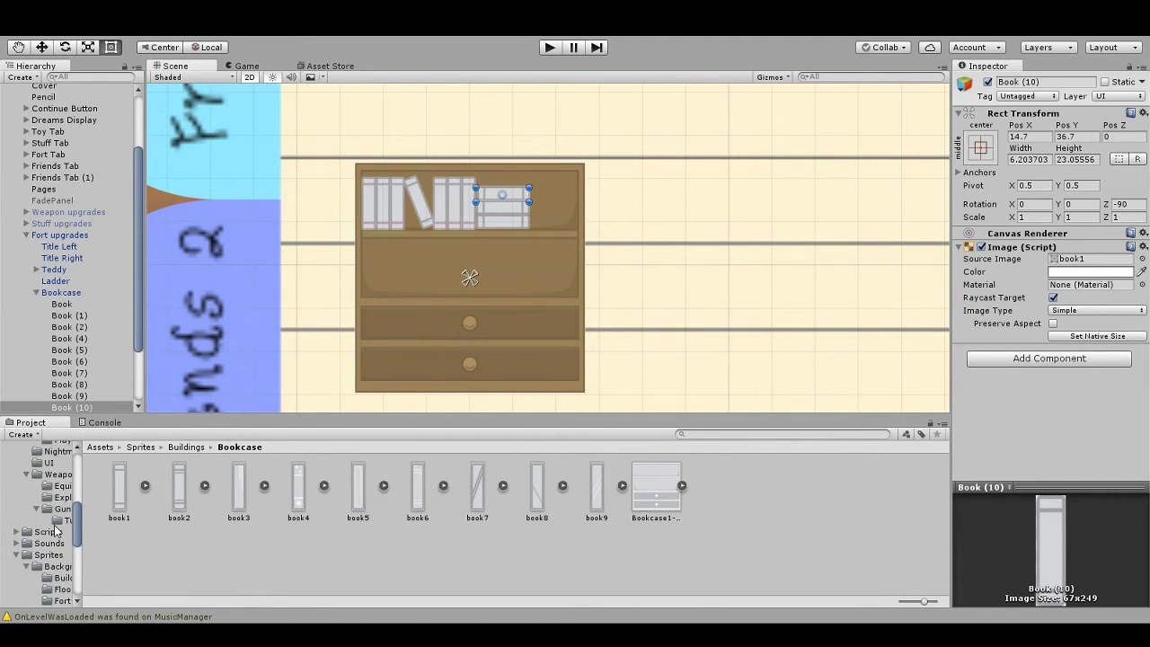
pyautogui.click(50, 521)
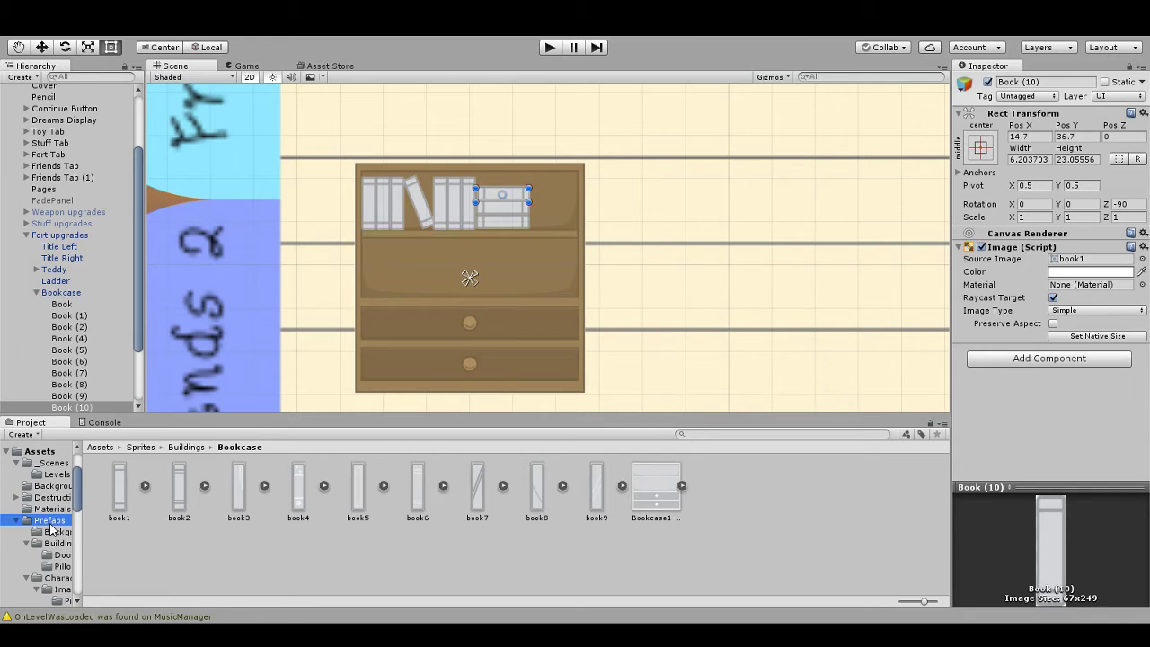
pyautogui.click(126, 499)
pyautogui.doubleClick(126, 496)
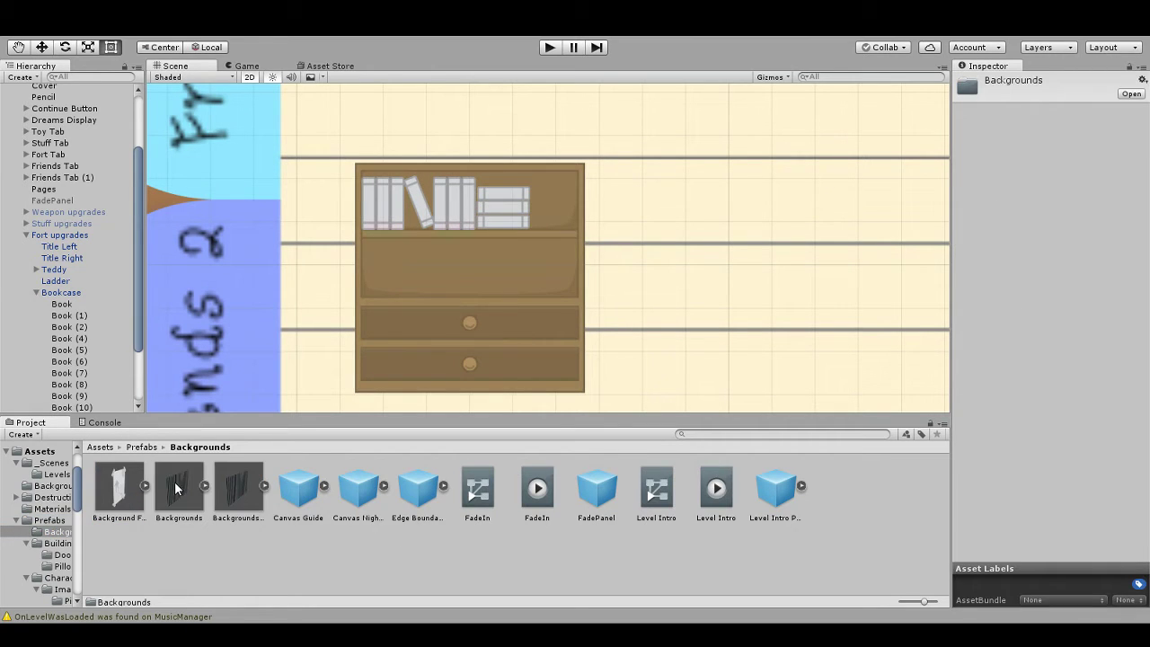
pyautogui.click(141, 447)
pyautogui.doubleClick(177, 489)
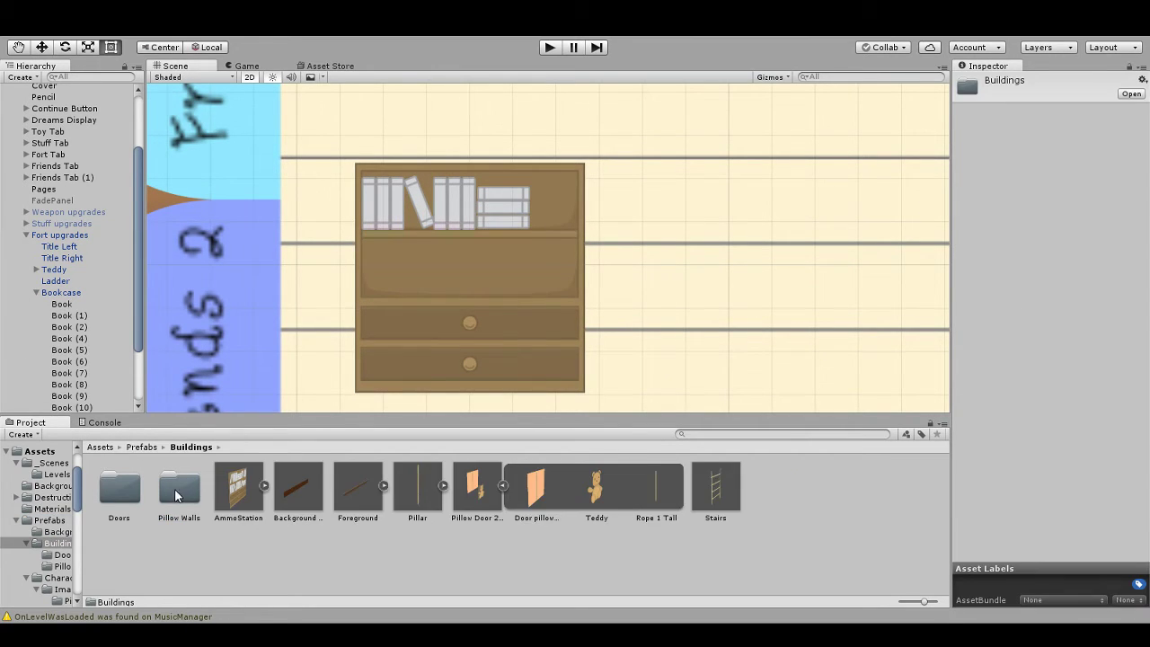
pyautogui.click(239, 489)
pyautogui.moveTo(234, 500); pyautogui.dragTo(665, 301)
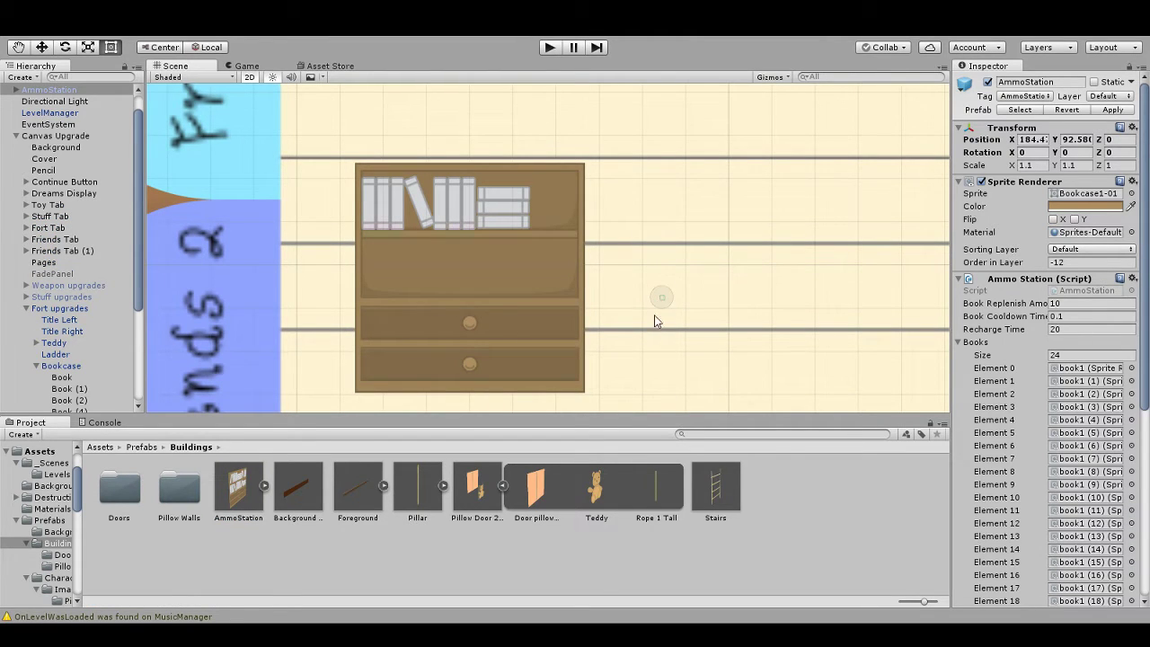
# Step: Move the AmmoStation to the empty area left of the canvas and scale it up to about 122
pyautogui.scroll(-6, 647, 325)
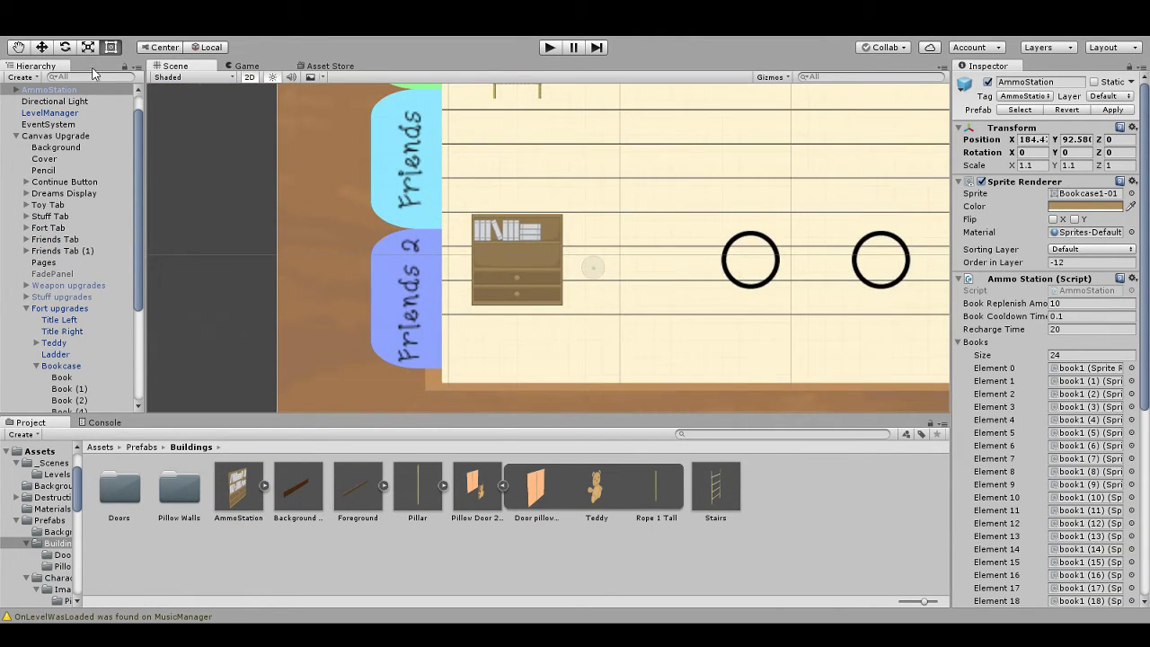
pyautogui.click(43, 47)
pyautogui.moveTo(608, 266); pyautogui.dragTo(386, 285)
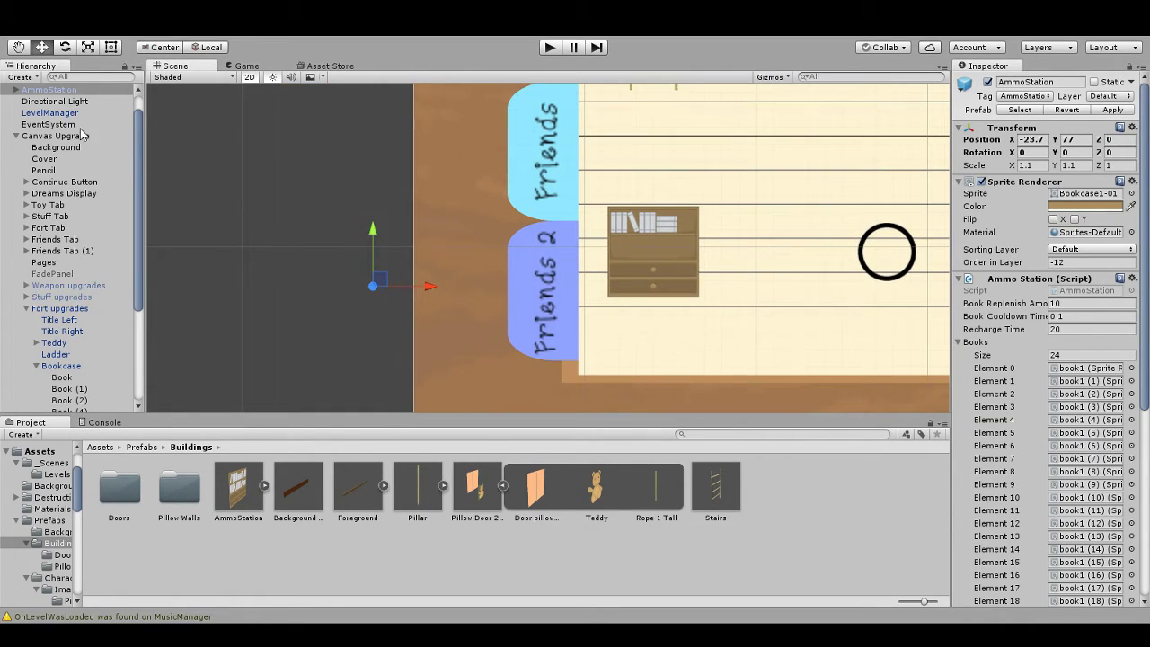
pyautogui.click(88, 47)
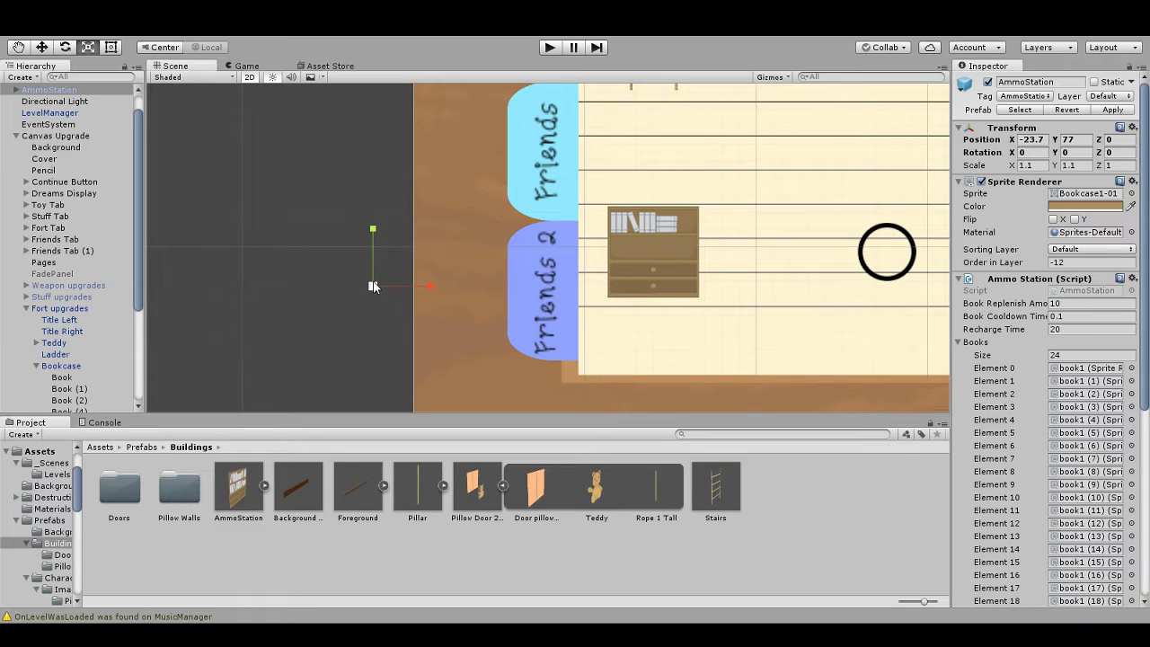
pyautogui.moveTo(373, 288)
pyautogui.mouseDown()
pyautogui.moveTo(476, 265)
pyautogui.moveTo(554, 176)
pyautogui.moveTo(683, 232)
pyautogui.moveTo(281, 290)
pyautogui.moveTo(215, 323)
pyautogui.moveTo(356, 285)
pyautogui.mouseUp()
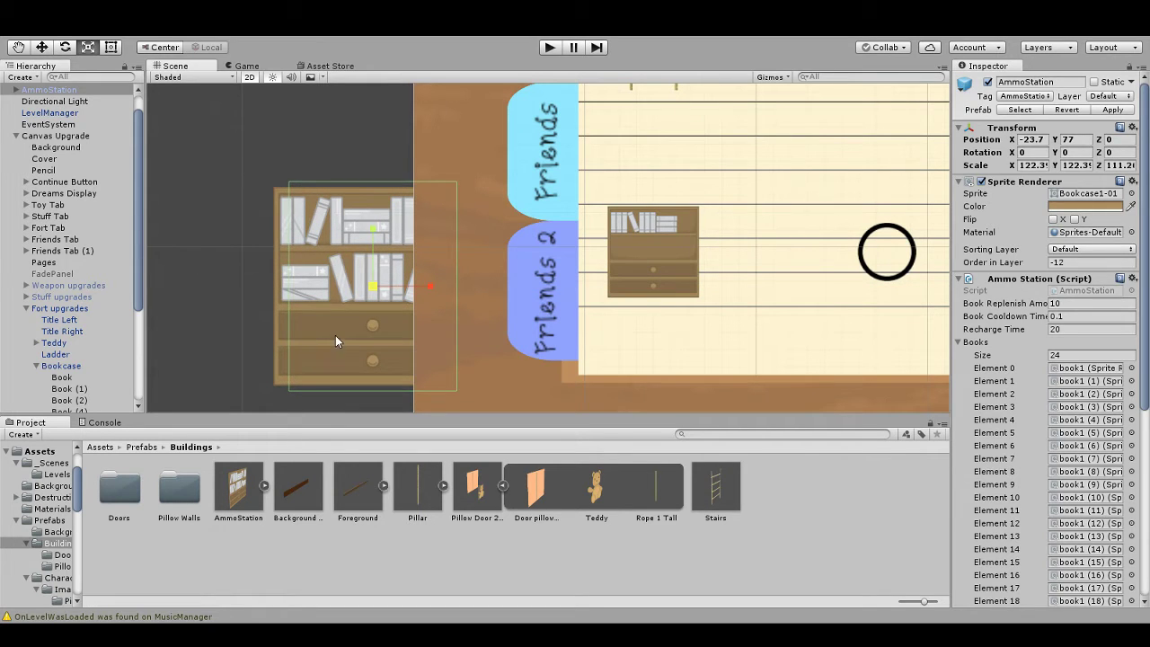
# Step: Move the enlarged AmmoStation fully clear of the wooden background, to about X -61.2, Y 82.5
pyautogui.moveTo(331, 336); pyautogui.dragTo(264, 349)
pyautogui.click(49, 90)
pyautogui.click(254, 204)
pyautogui.click(74, 93)
pyautogui.click(47, 50)
pyautogui.press('x')
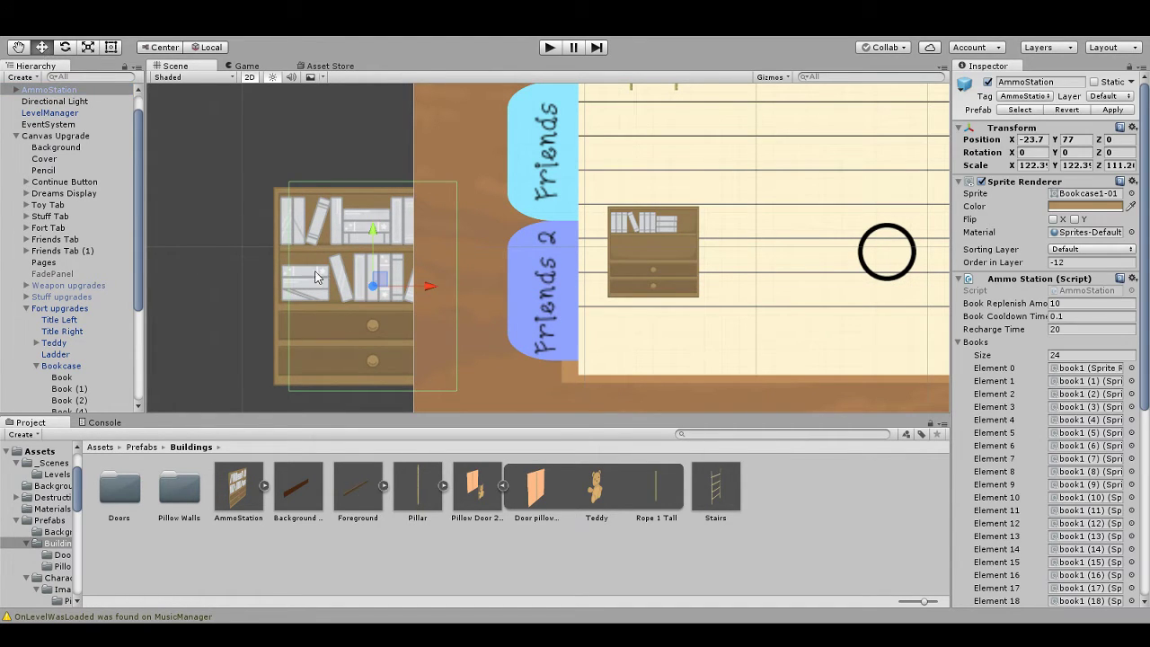
pyautogui.moveTo(385, 281); pyautogui.dragTo(321, 273)
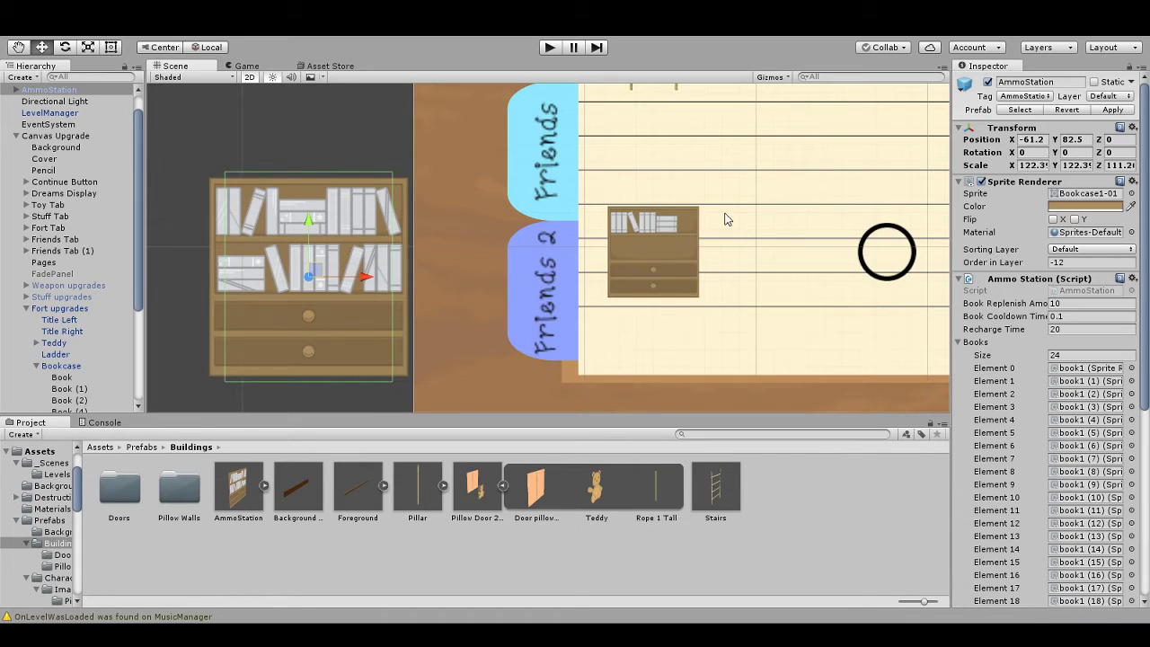
# Step: Compare the properties of the AmmoStation's first book with those of the first Book under Bookcase
pyautogui.click(13, 90)
pyautogui.click(47, 103)
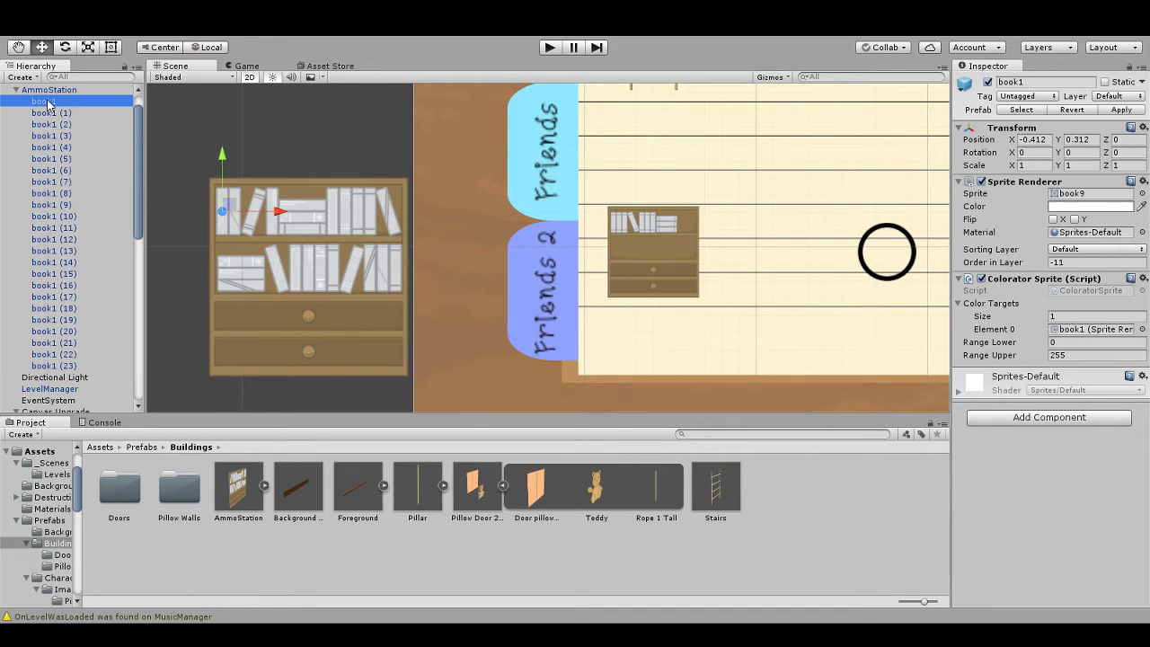
pyautogui.scroll(-6, 106, 320)
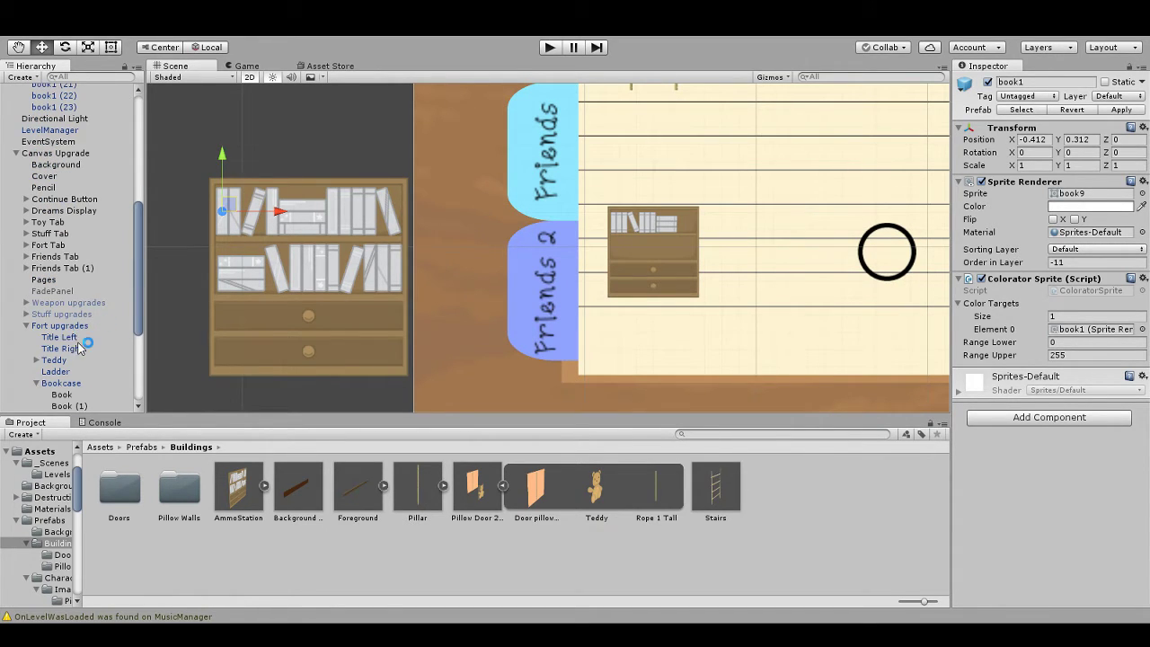
pyautogui.scroll(-3, 101, 332)
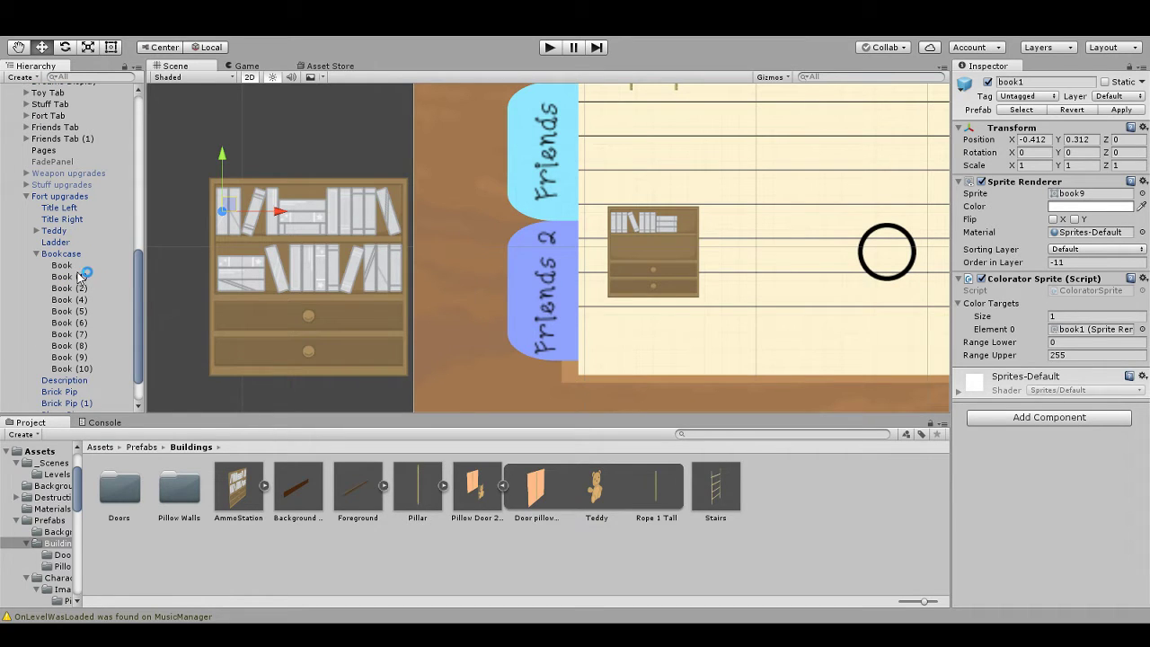
pyautogui.click(87, 267)
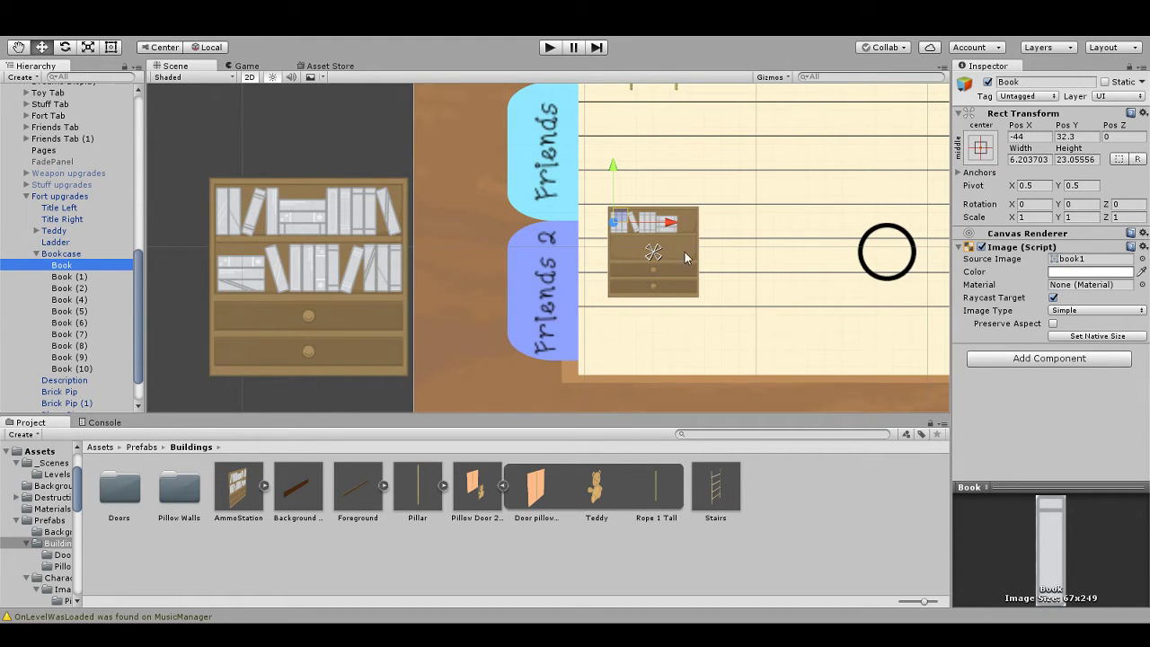
pyautogui.scroll(3, 669, 234)
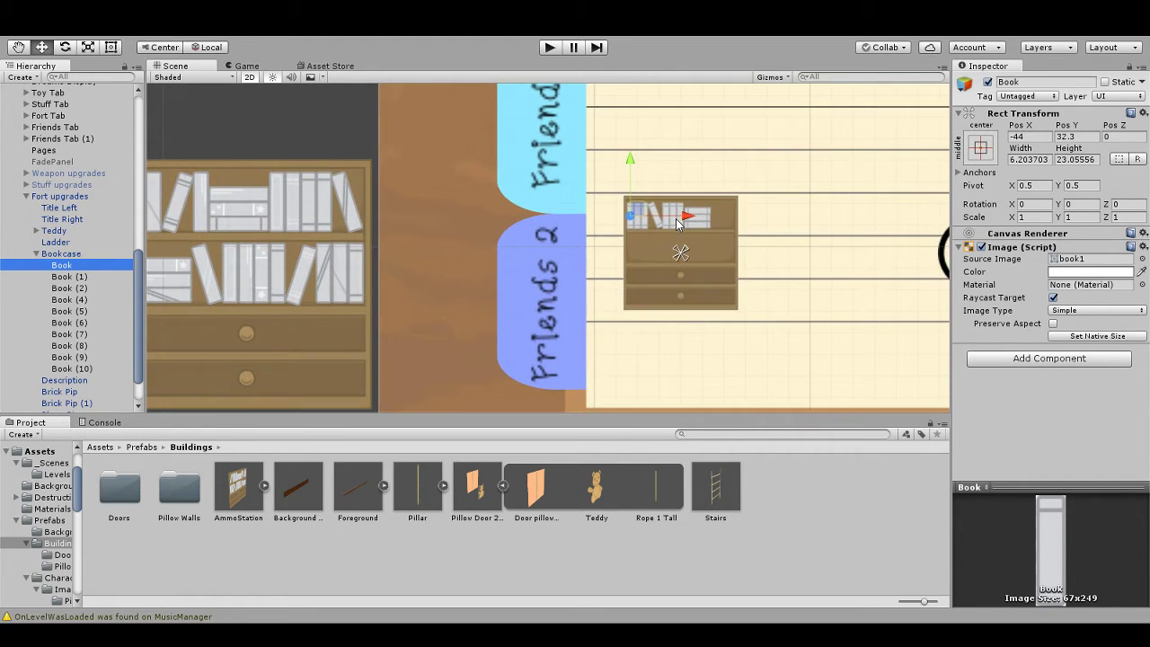
pyautogui.scroll(-1, 664, 247)
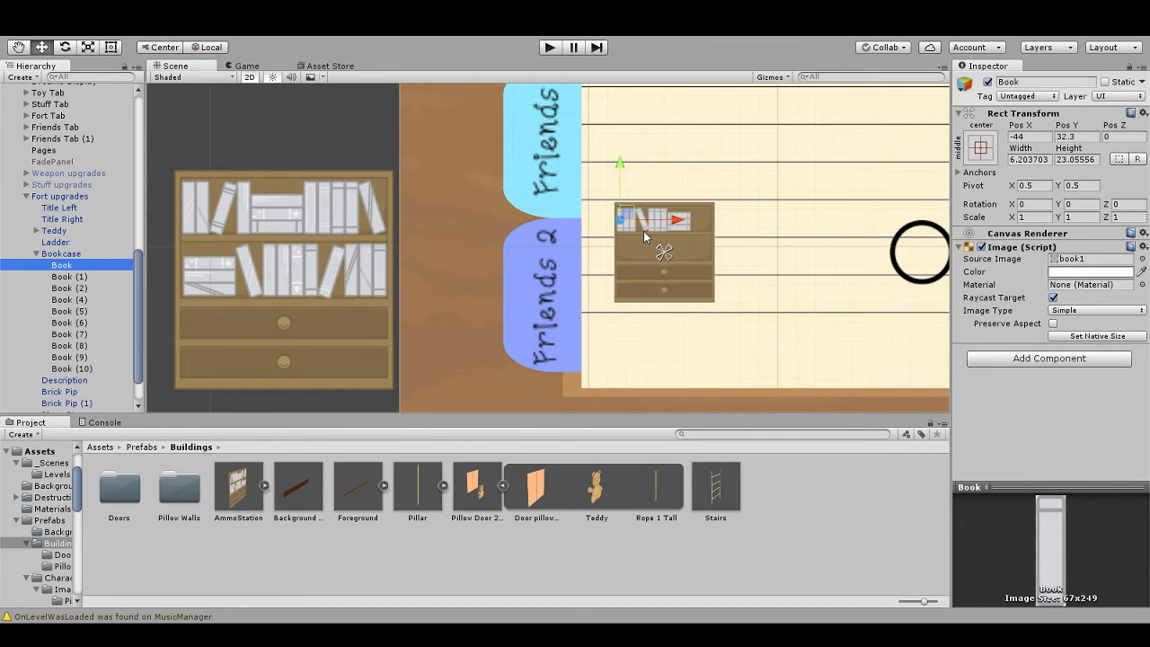
# Step: Move the AmmoStation reference farther from the wooden background, to about X -73.4
pyautogui.moveTo(225, 131); pyautogui.dragTo(356, 392)
pyautogui.moveTo(304, 355)
pyautogui.mouseDown()
pyautogui.moveTo(478, 338)
pyautogui.moveTo(284, 346)
pyautogui.mouseUp()
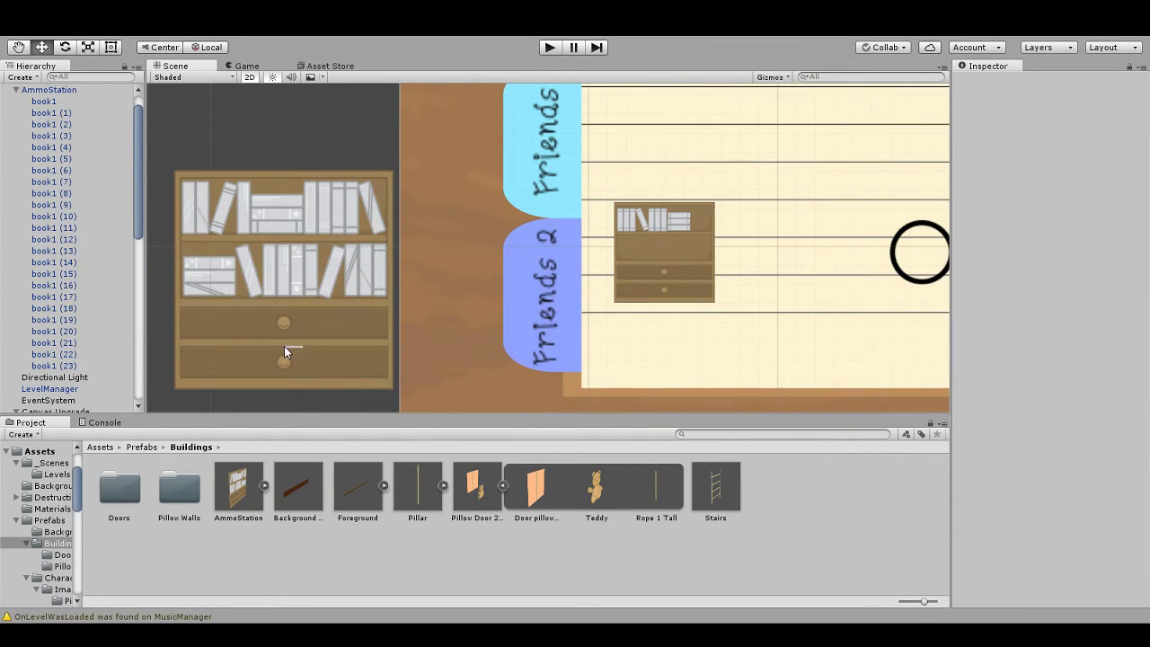
pyautogui.click(291, 323)
pyautogui.moveTo(328, 290)
pyautogui.mouseDown()
pyautogui.moveTo(847, 287)
pyautogui.moveTo(345, 278)
pyautogui.moveTo(319, 293)
pyautogui.mouseUp()
pyautogui.scroll(-5, 455, 326)
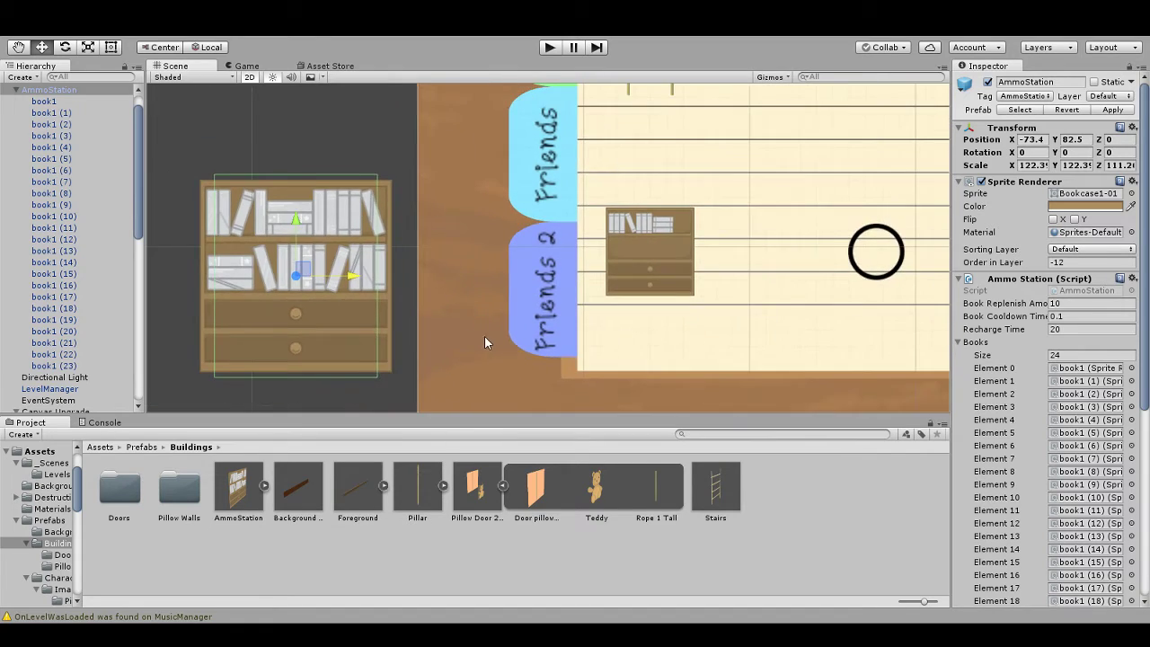
# Step: Move the Bookcase icon off the page into the empty area beside the AmmoStation, to about X -441, Y -499
pyautogui.moveTo(588, 255); pyautogui.dragTo(406, 254)
pyautogui.click(817, 249)
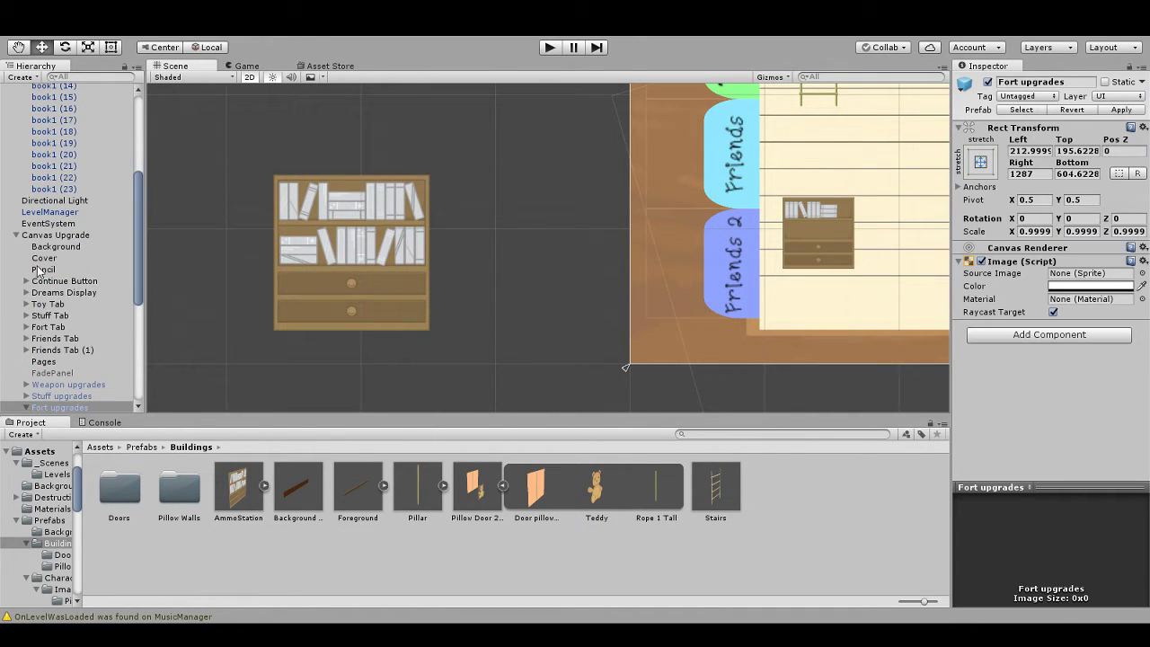
pyautogui.click(59, 336)
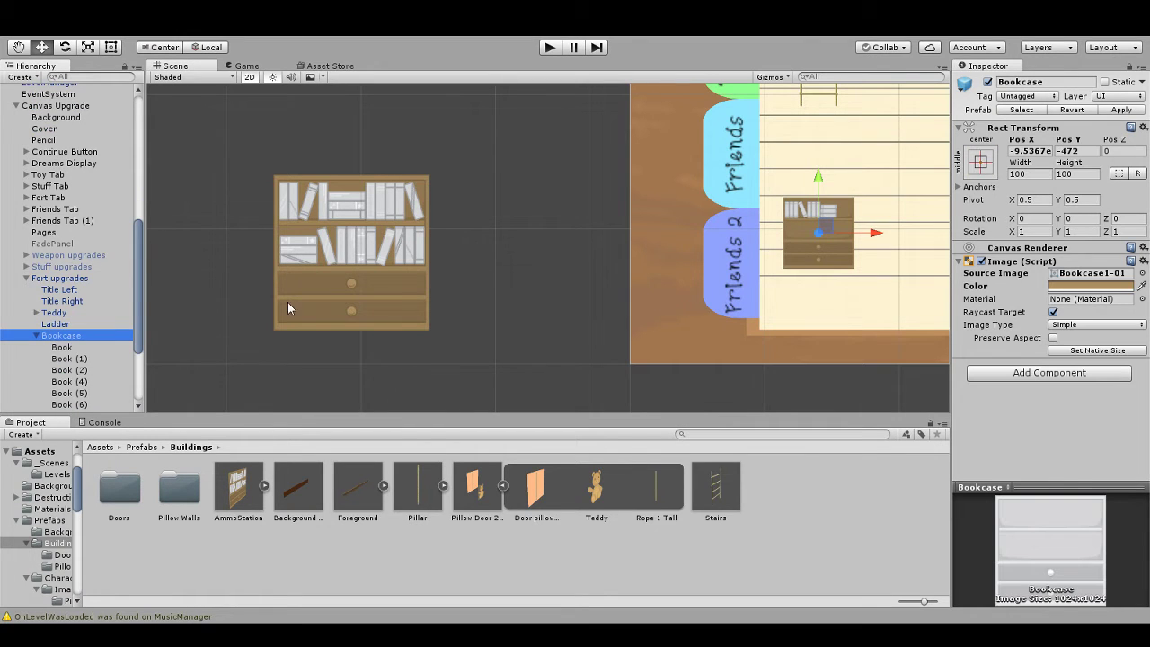
pyautogui.moveTo(815, 240); pyautogui.dragTo(500, 257)
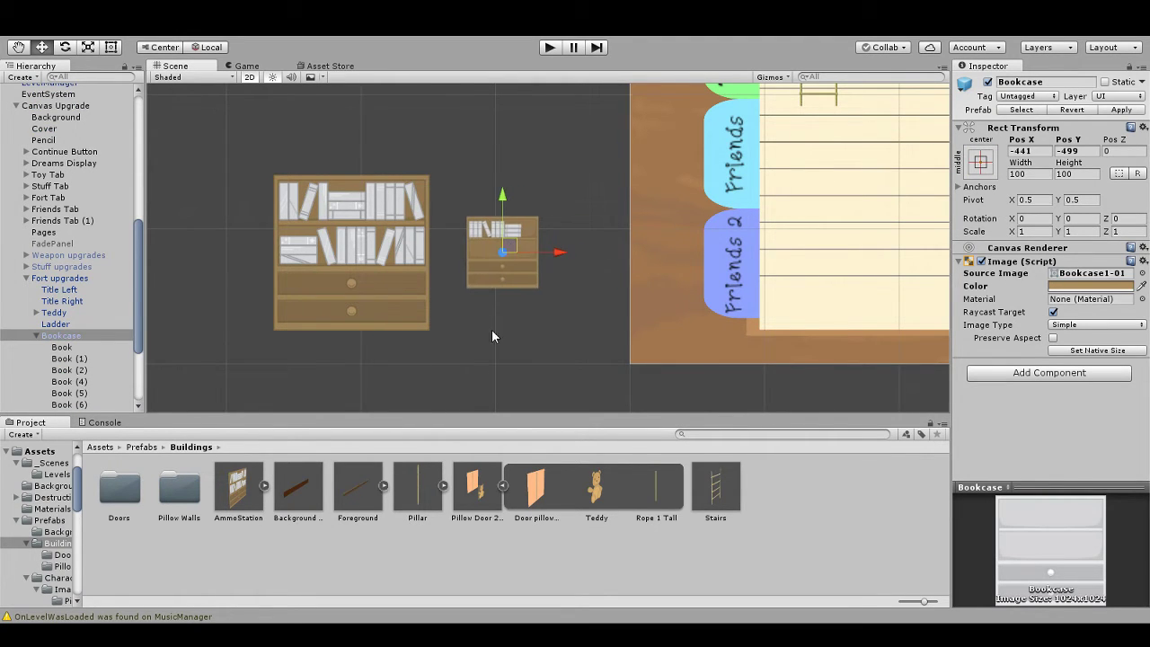
pyautogui.moveTo(491, 329); pyautogui.dragTo(555, 351)
pyautogui.scroll(6, 527, 353)
pyautogui.moveTo(475, 363); pyautogui.dragTo(619, 339)
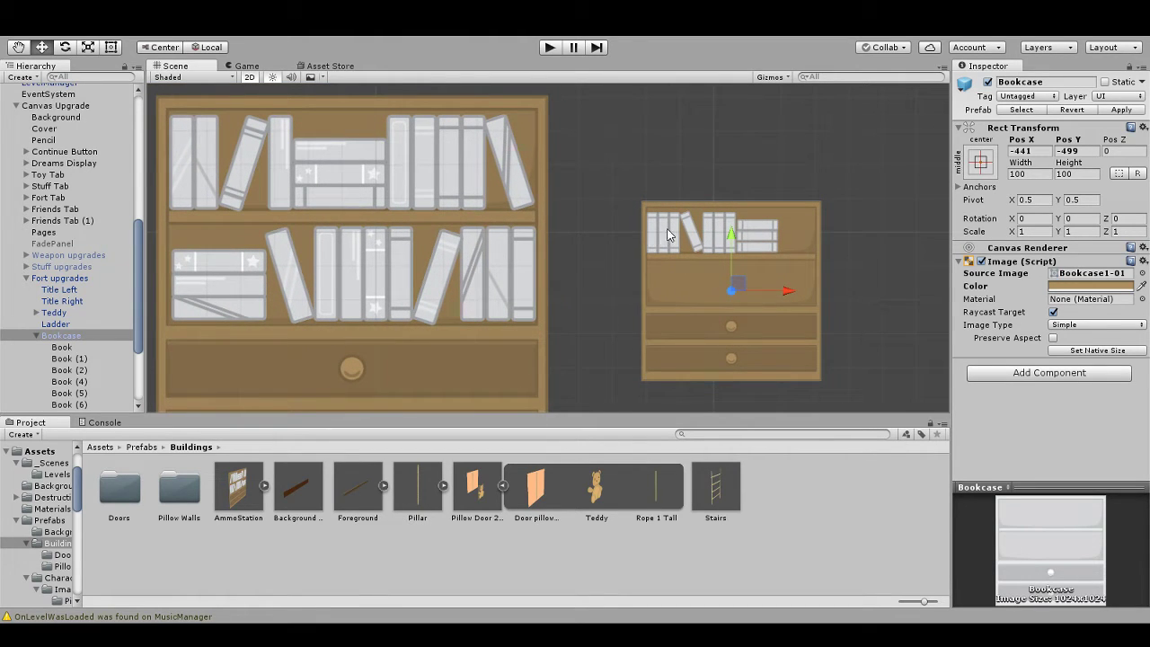
pyautogui.scroll(2, 681, 235)
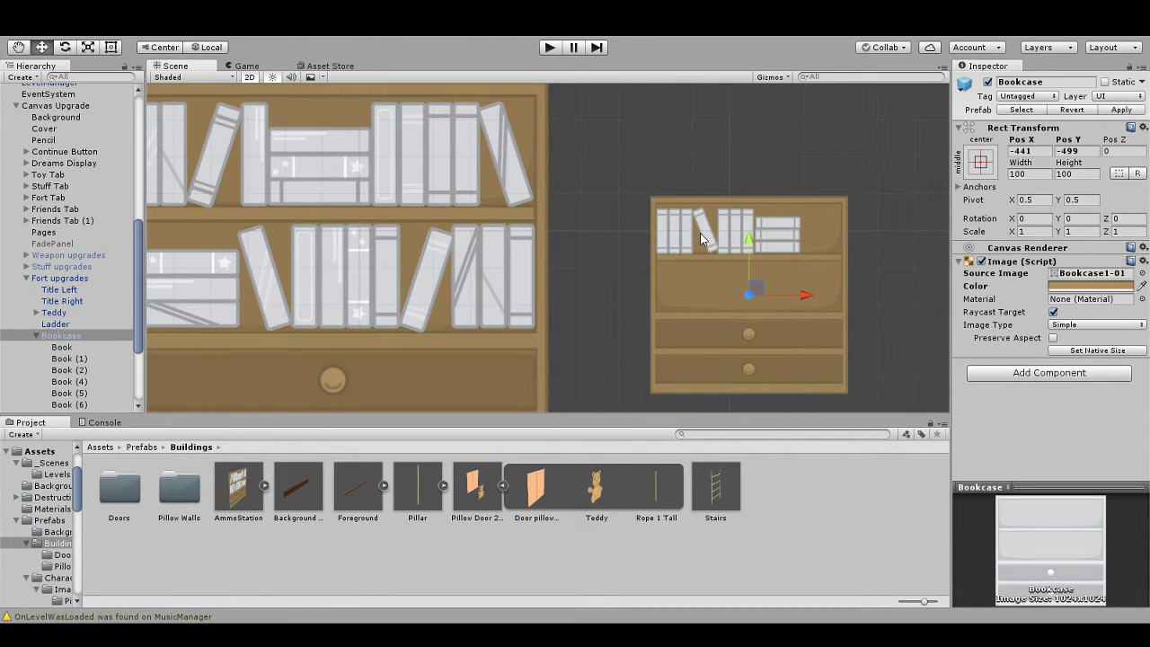
# Step: Delete the leaning book, the three upright books beside it and the flat pile, keeping the Bookcase's first three upright books
pyautogui.click(705, 235)
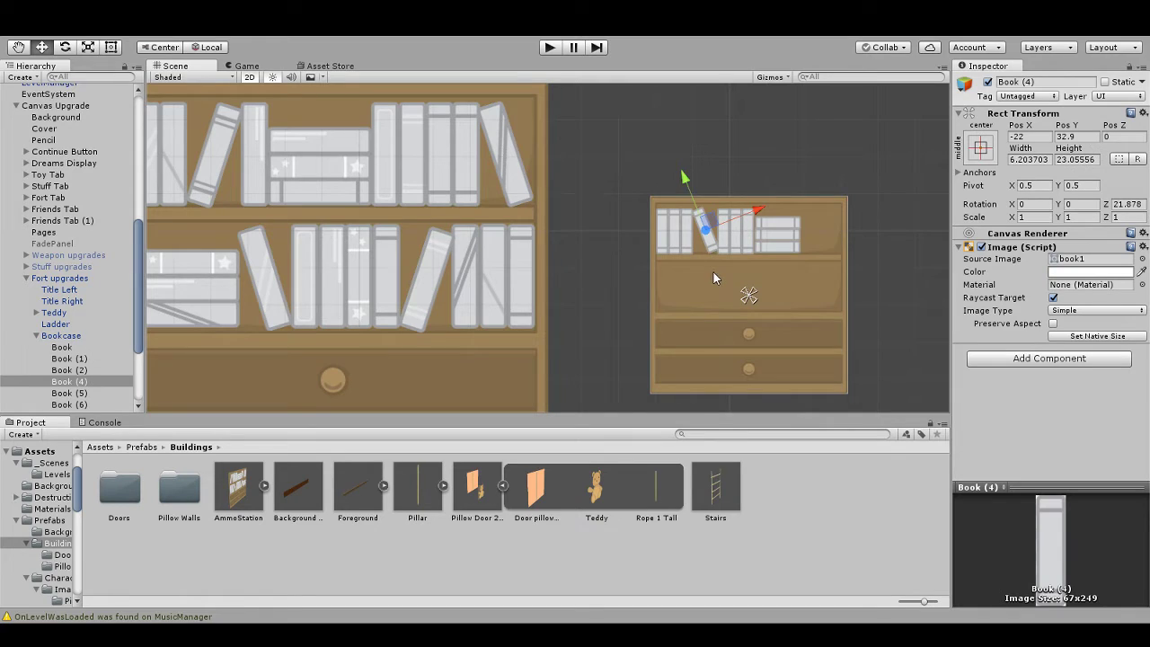
pyautogui.press('Delete')
pyautogui.click(727, 234)
pyautogui.press('Delete')
pyautogui.click(735, 234)
pyautogui.press('Delete')
pyautogui.click(752, 232)
pyautogui.press('Delete')
pyautogui.click(768, 233)
pyautogui.press('Delete')
pyautogui.click(762, 239)
pyautogui.press('Delete')
pyautogui.click(766, 246)
pyautogui.press('Delete')
# Step: Extend the upright row with two duplicates of the third book, placed at about X -25.4 and X -19.3
pyautogui.click(689, 245)
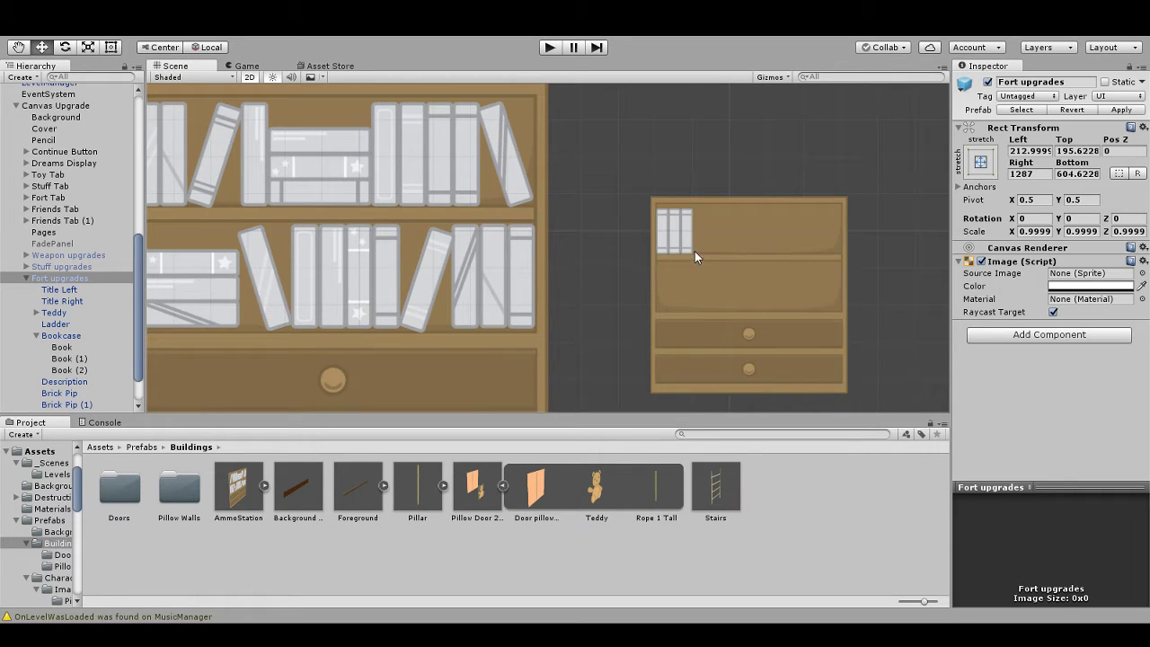
pyautogui.click(687, 244)
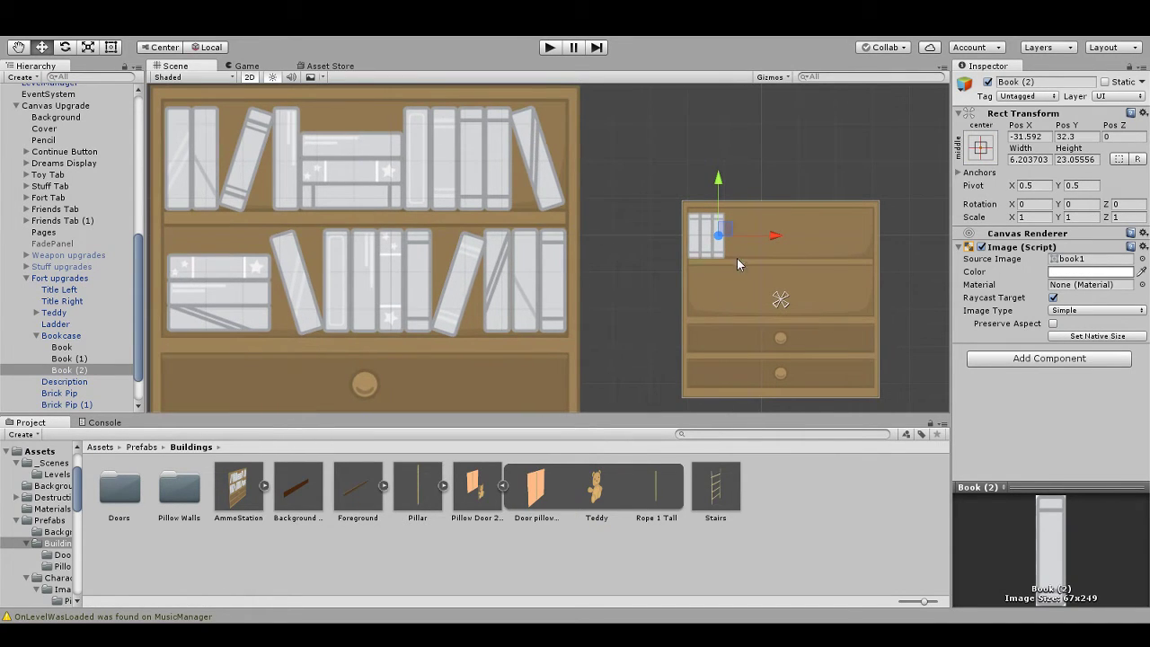
pyautogui.hotkey('ctrl', 'd')
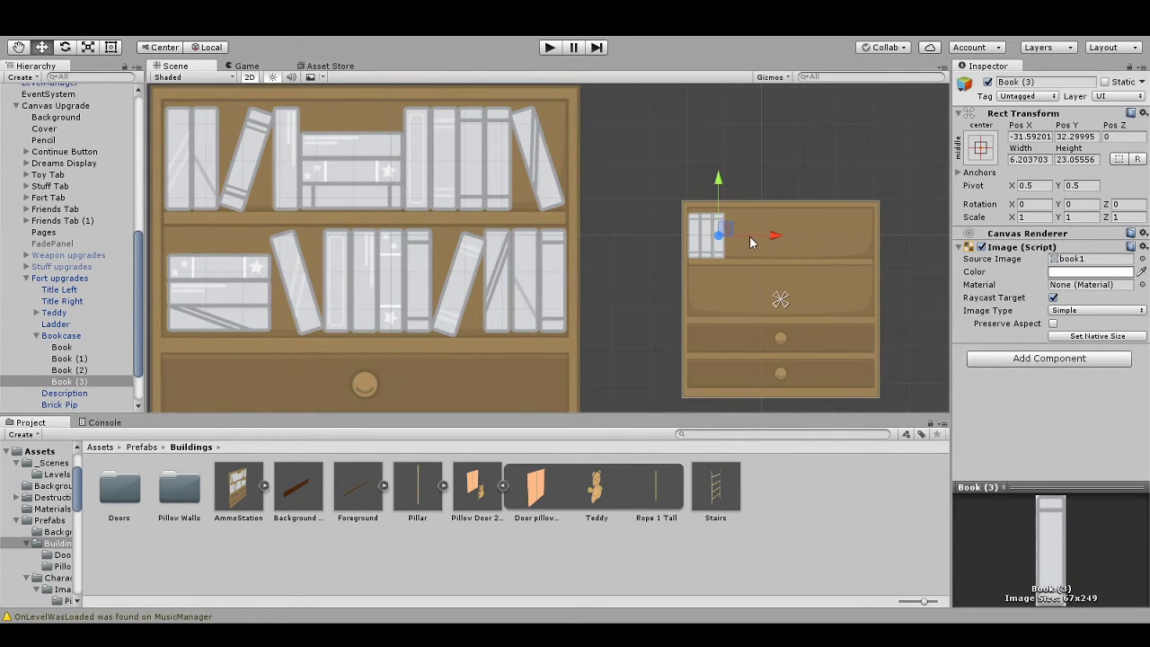
pyautogui.moveTo(774, 240)
pyautogui.mouseDown()
pyautogui.moveTo(796, 240)
pyautogui.moveTo(786, 241)
pyautogui.mouseUp()
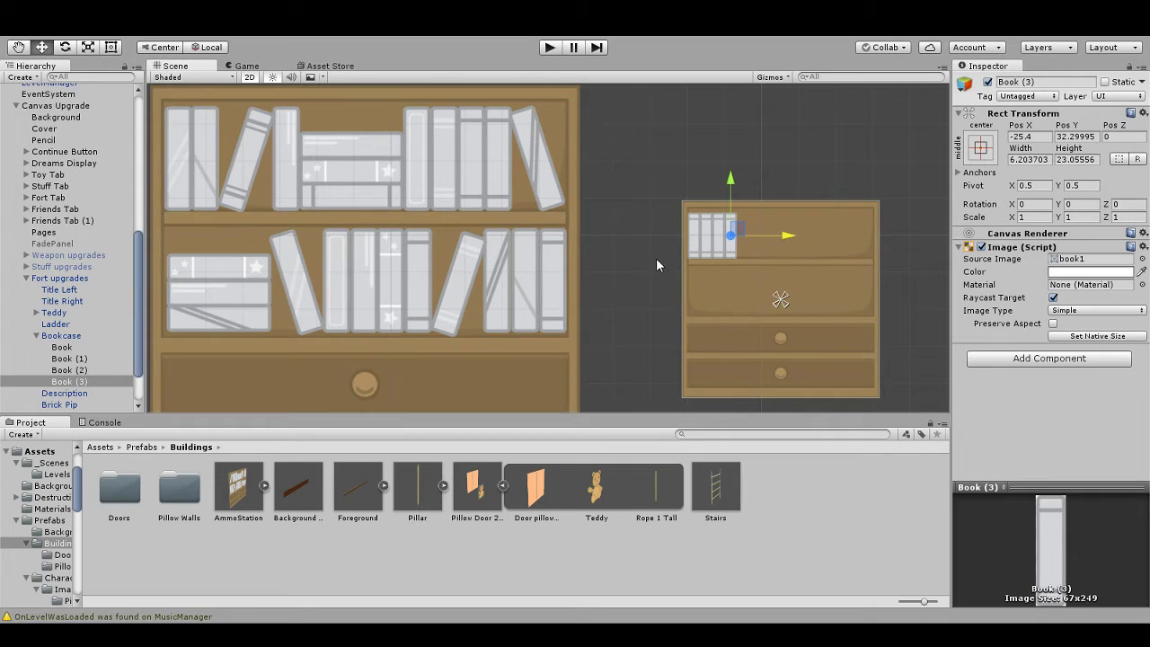
pyautogui.scroll(3, 656, 272)
pyautogui.moveTo(708, 291); pyautogui.dragTo(636, 339)
pyautogui.hotkey('ctrl', 'd')
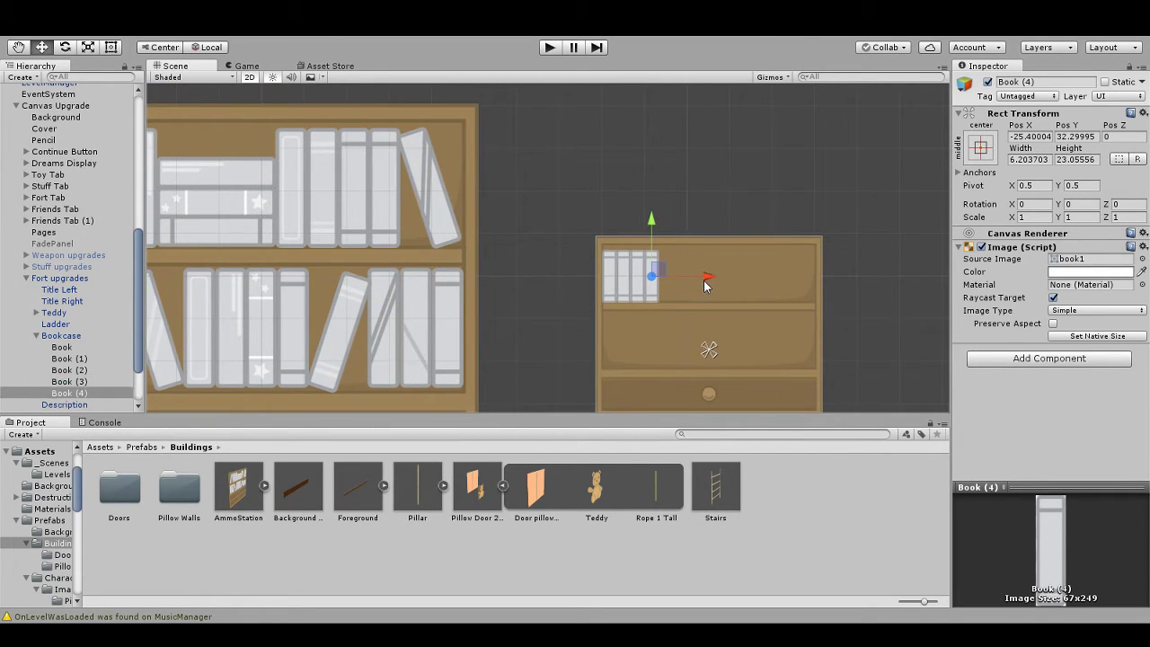
pyautogui.moveTo(706, 280); pyautogui.dragTo(717, 278)
pyautogui.moveTo(472, 339); pyautogui.dragTo(633, 338)
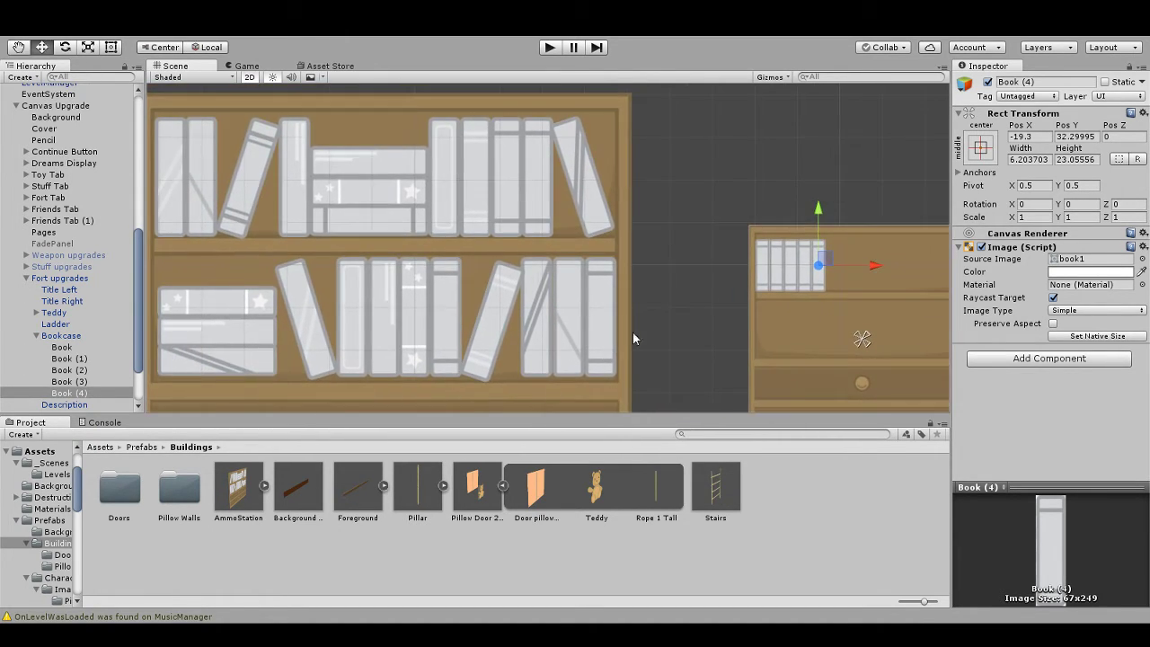
# Step: Shift the third upright book to about X -28.4 and delete the fourth one
pyautogui.click(790, 267)
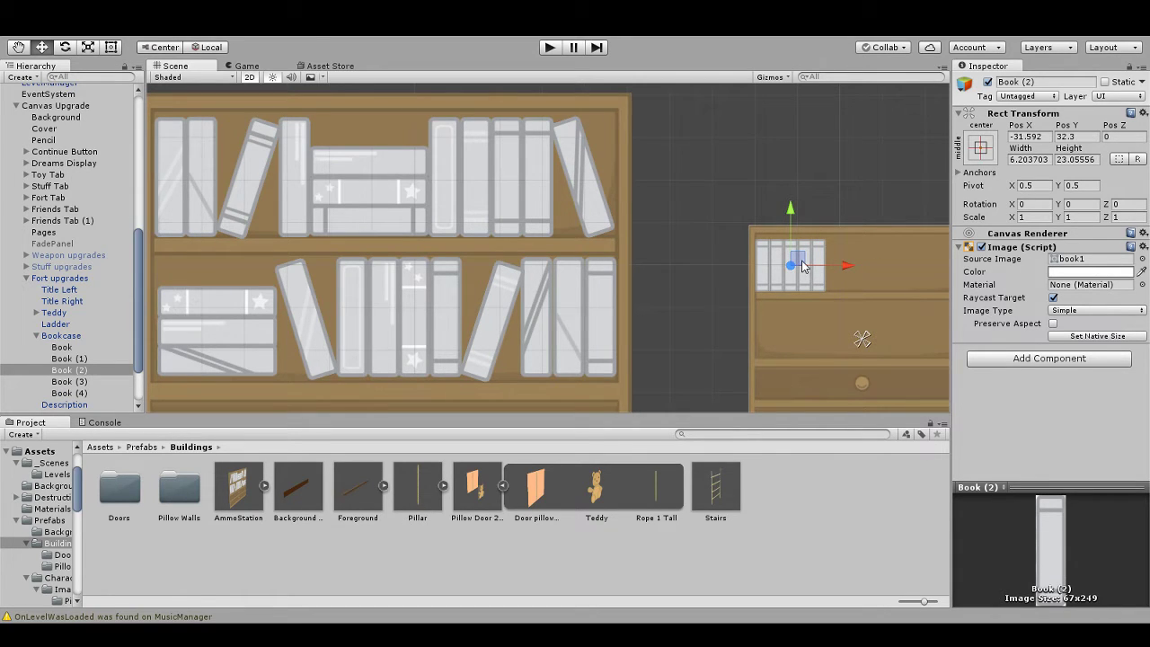
pyautogui.moveTo(835, 265); pyautogui.dragTo(850, 270)
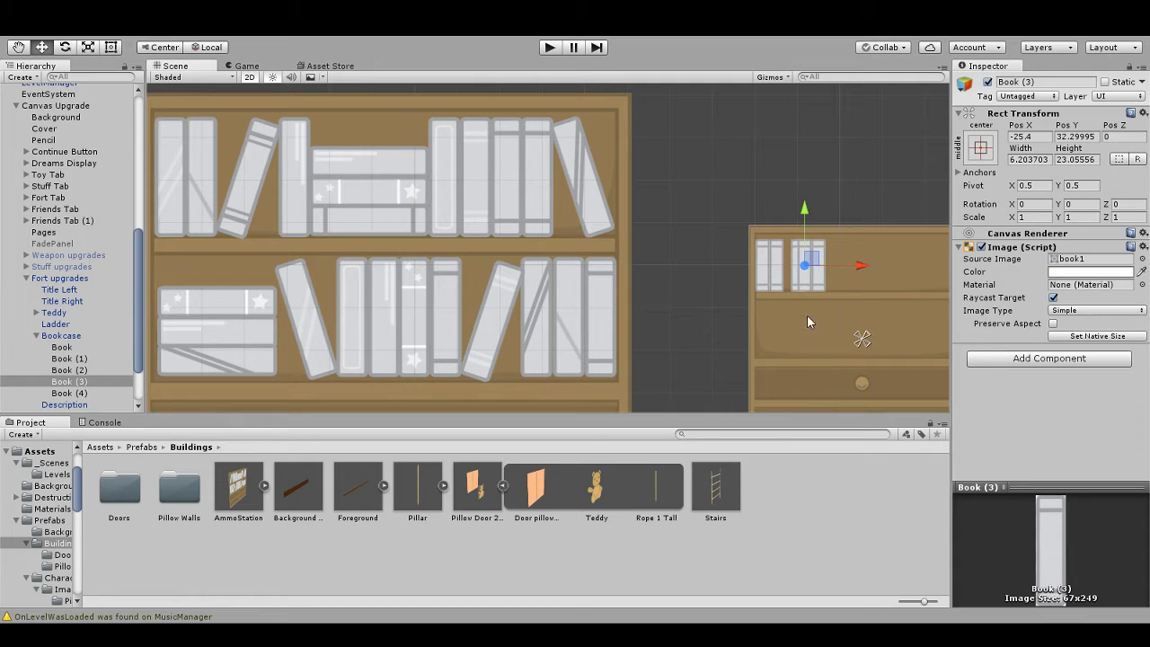
pyautogui.press('Delete')
pyautogui.click(798, 276)
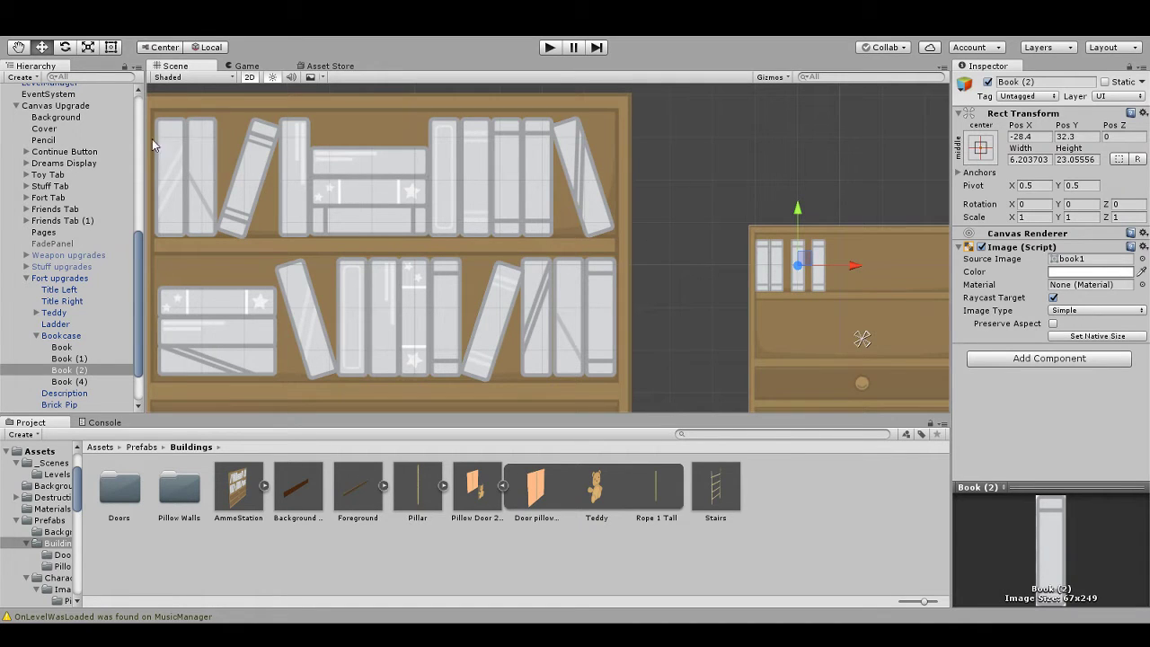
# Step: Rotate the third book so that its top leans towards the last upright book, as in the AmmoStation
pyautogui.click(64, 47)
pyautogui.moveTo(828, 205); pyautogui.dragTo(861, 216)
pyautogui.click(665, 226)
pyautogui.moveTo(678, 218); pyautogui.dragTo(542, 180)
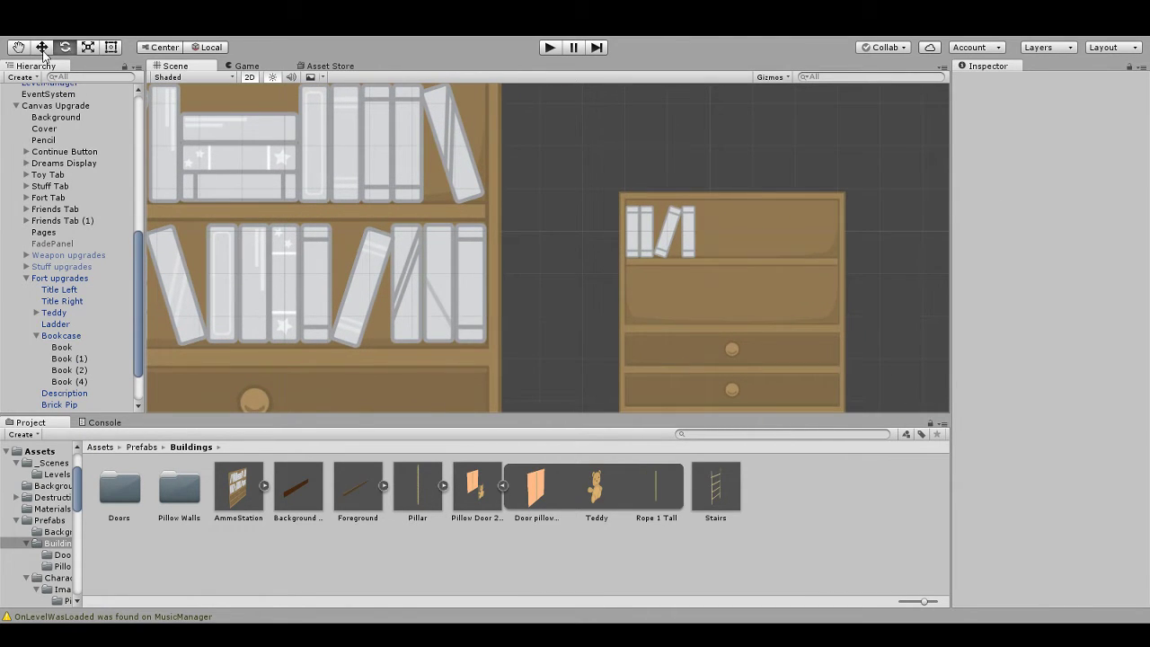
# Step: Make two copies of the upright book after the leaning one, placing them at about X 8.9 and X -9.9
pyautogui.press('w')
pyautogui.click(688, 232)
pyautogui.moveTo(525, 308); pyautogui.dragTo(575, 339)
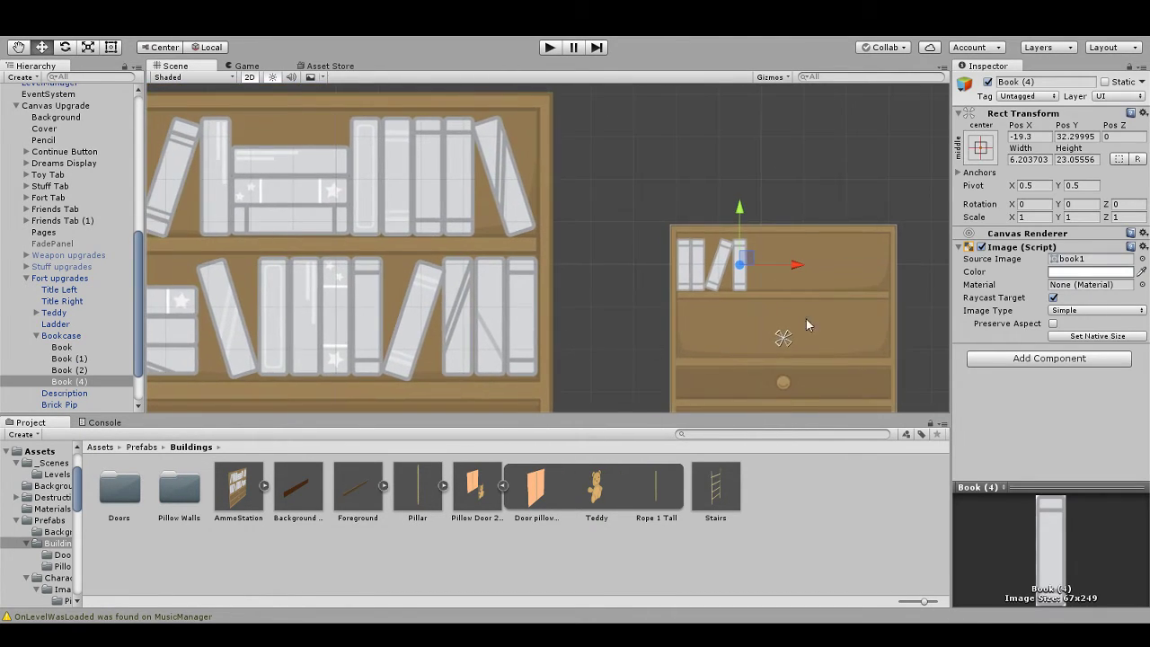
pyautogui.hotkey('ctrl', 'd')
pyautogui.moveTo(789, 267)
pyautogui.mouseDown()
pyautogui.moveTo(848, 263)
pyautogui.moveTo(810, 264)
pyautogui.mouseUp()
pyautogui.hotkey('ctrl', 'd')
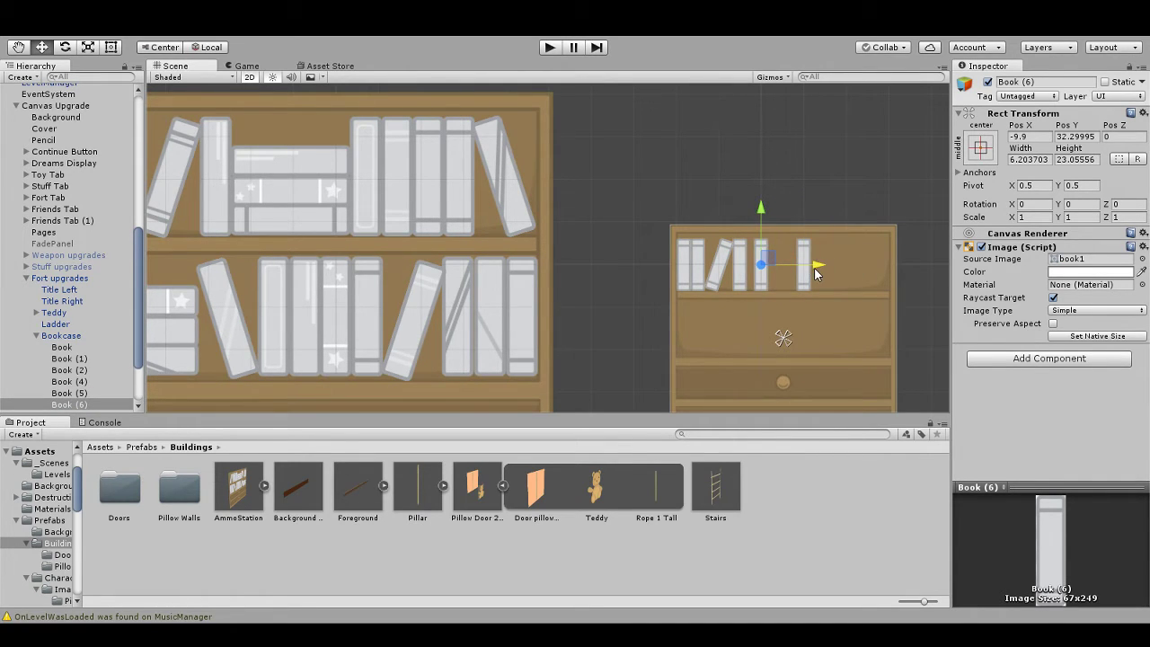
# Step: Set the Z rotation of the copy at X -9.9 to 90 and lower it flat onto the shelf
pyautogui.press('e')
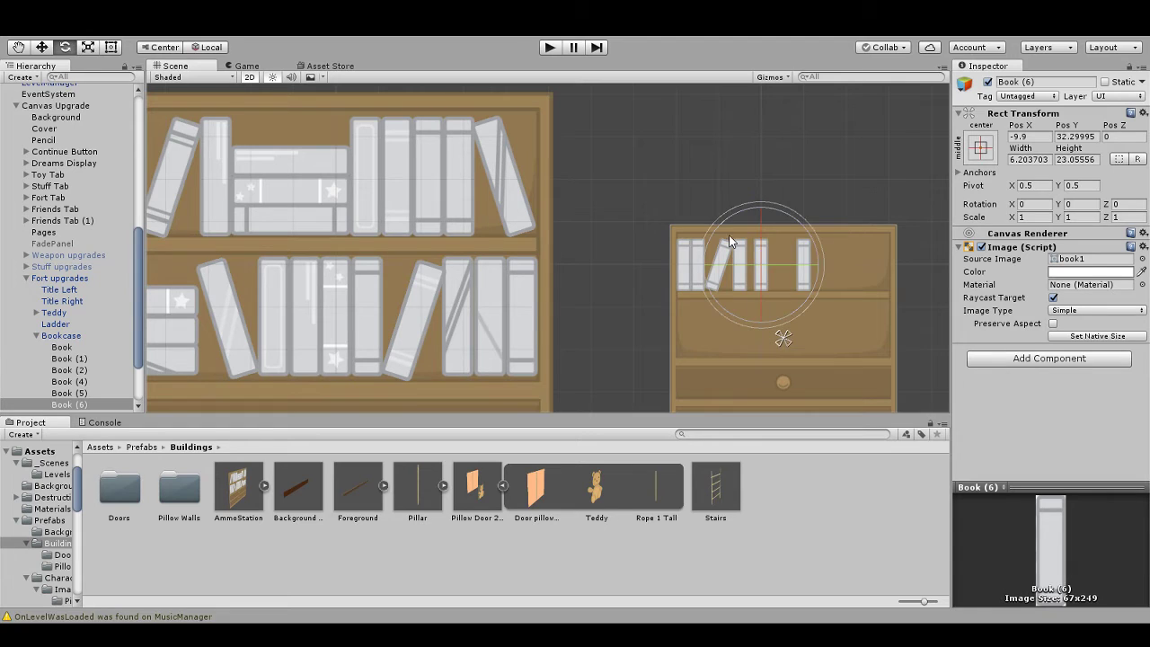
pyautogui.moveTo(821, 256)
pyautogui.mouseDown()
pyautogui.moveTo(754, 188)
pyautogui.moveTo(575, 174)
pyautogui.moveTo(519, 231)
pyautogui.moveTo(790, 213)
pyautogui.moveTo(621, 216)
pyautogui.moveTo(581, 242)
pyautogui.moveTo(950, 161)
pyautogui.moveTo(821, 272)
pyautogui.mouseUp()
pyautogui.click(1127, 208)
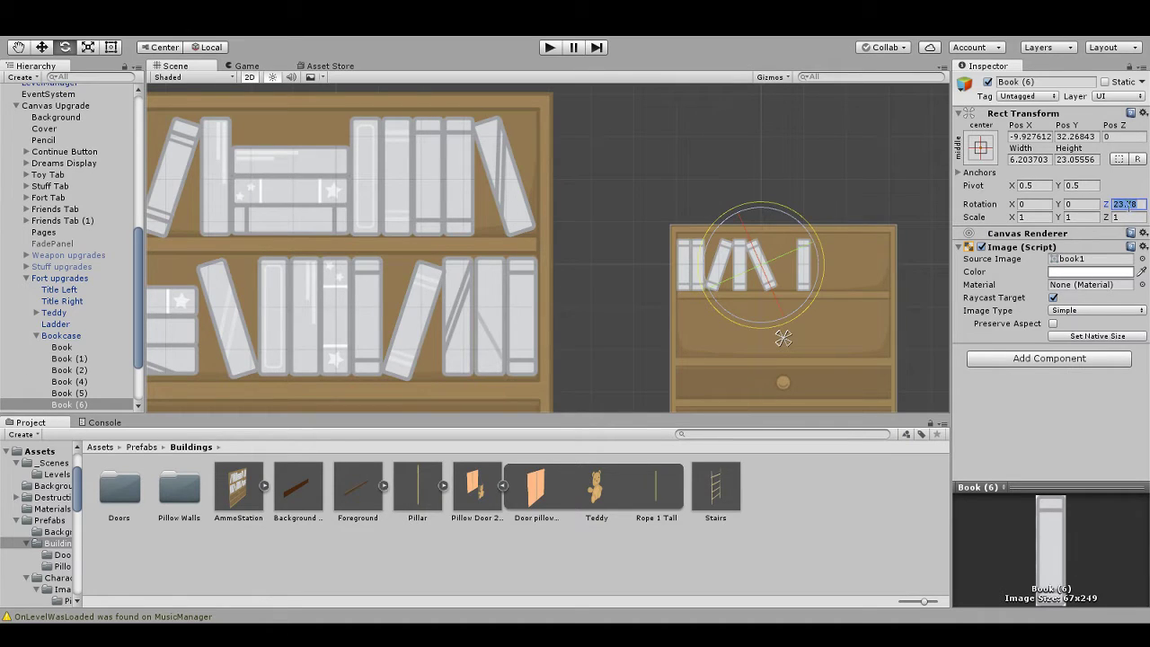
pyautogui.write('90')
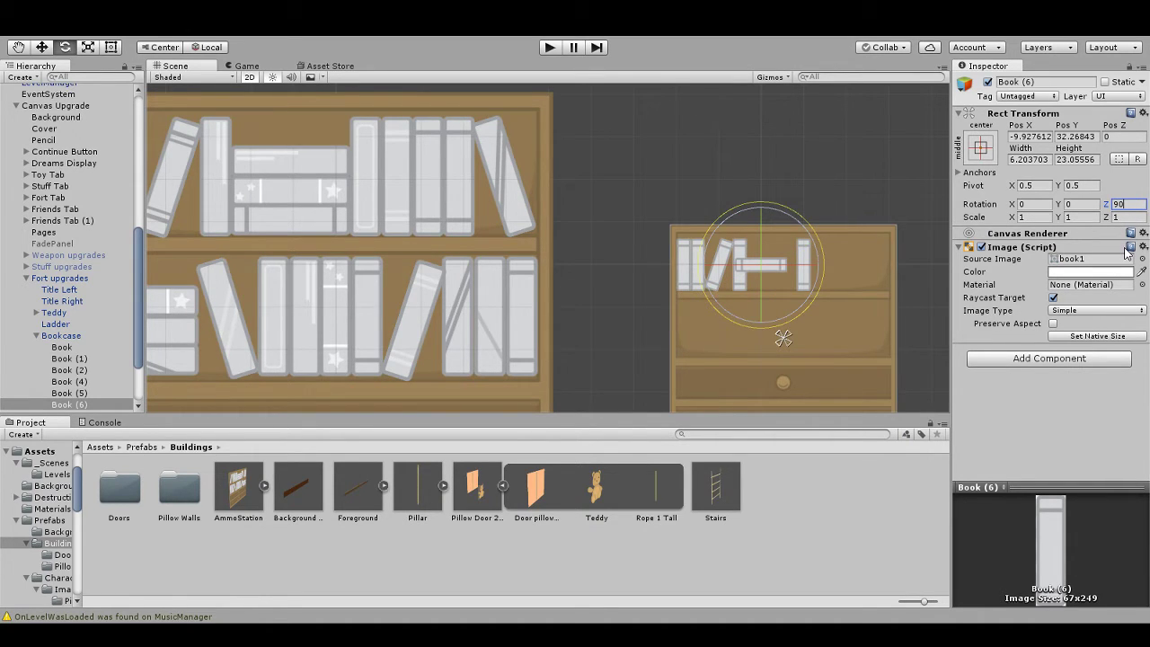
pyautogui.click(48, 47)
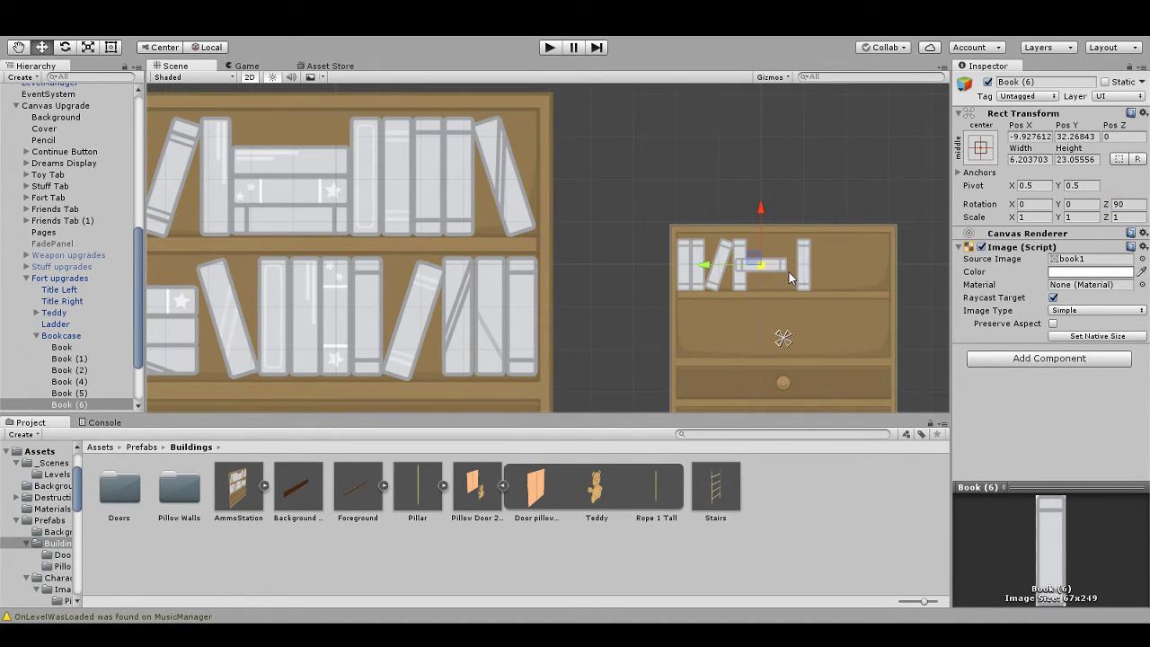
pyautogui.moveTo(756, 265); pyautogui.dragTo(766, 282)
# Step: Delete the upright book at the end of the row and slide the flat book to about X -4.5, Y 24
pyautogui.click(807, 268)
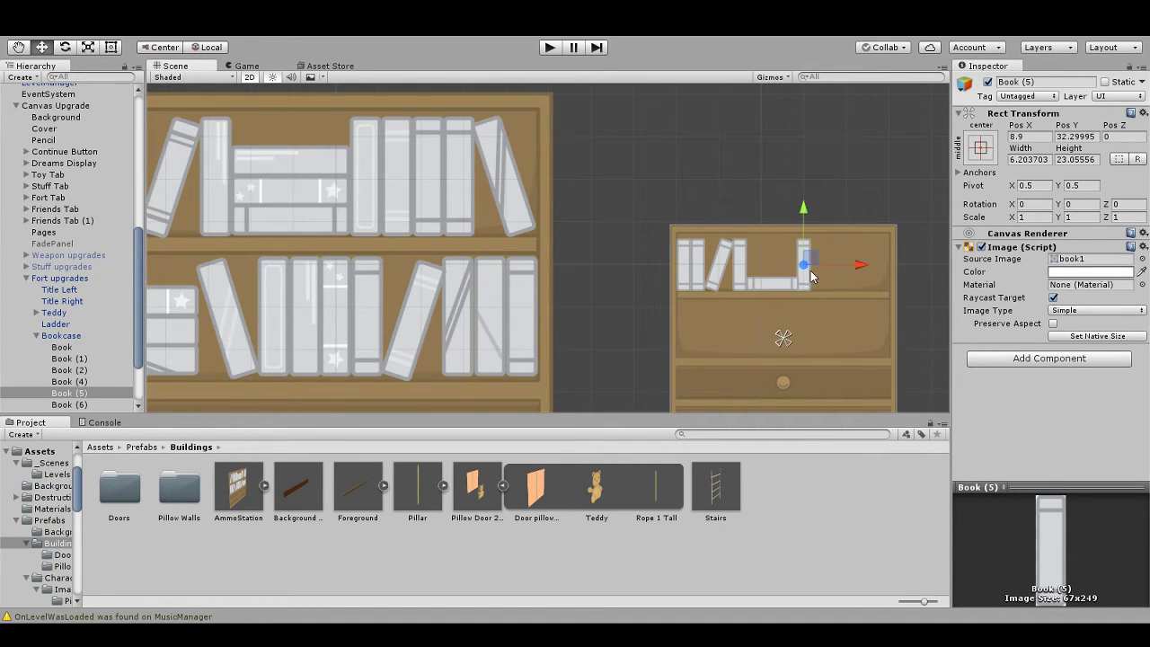
pyautogui.moveTo(856, 263); pyautogui.dragTo(857, 262)
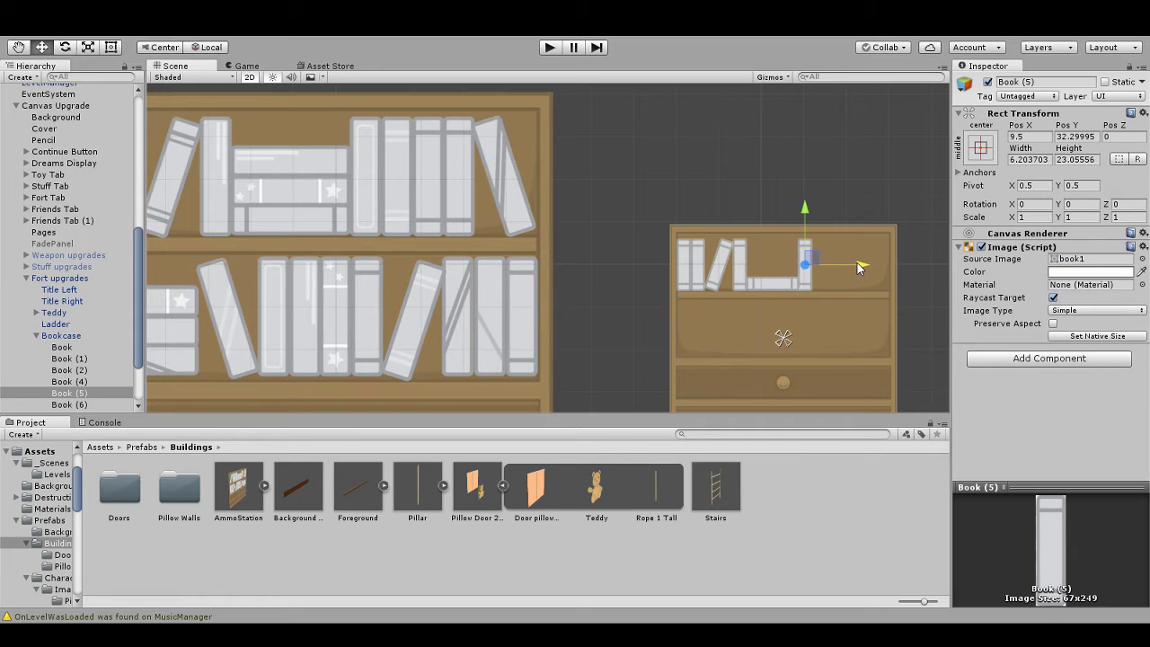
pyautogui.press('Delete')
pyautogui.click(792, 286)
pyautogui.moveTo(730, 285); pyautogui.dragTo(725, 289)
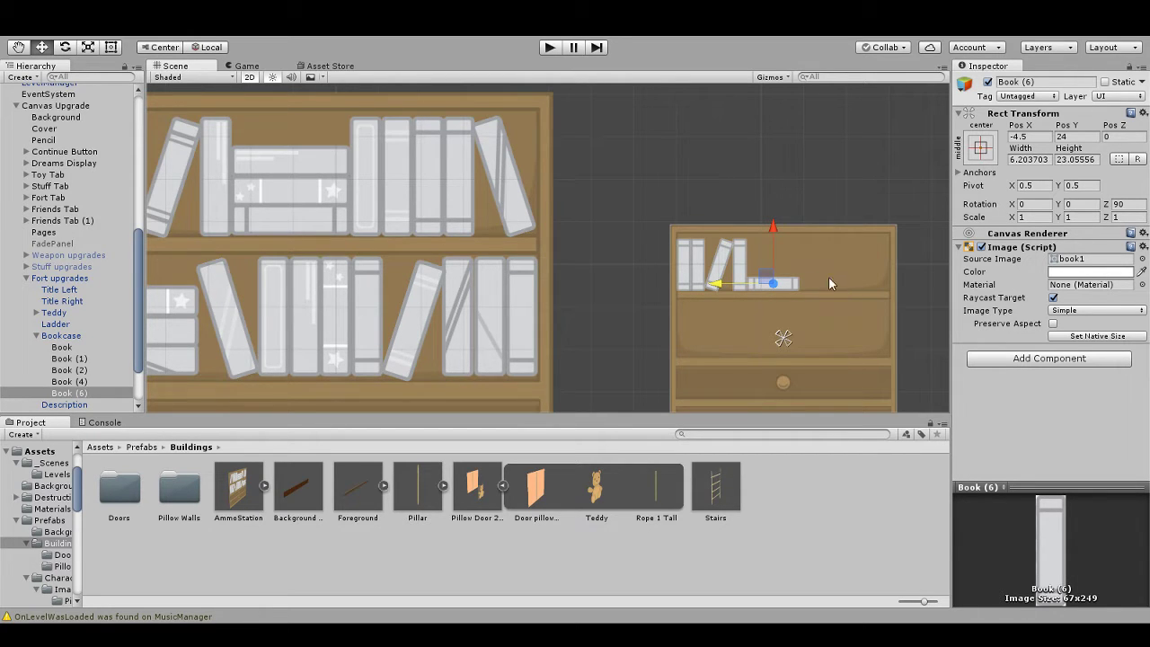
# Step: Duplicate the flat book twice and stack the copies on it, with the top one at about Y 35.5
pyautogui.scroll(5, 766, 297)
pyautogui.scroll(-6, 766, 296)
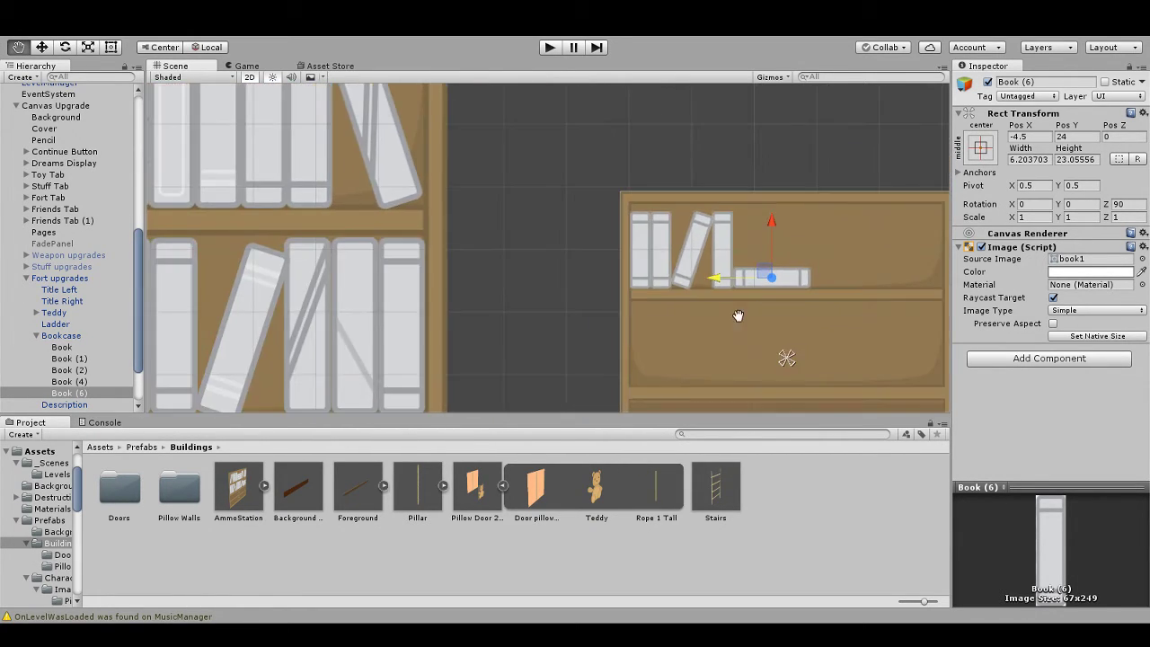
pyautogui.hotkey('ctrl', 'd')
pyautogui.moveTo(849, 230); pyautogui.dragTo(858, 201)
pyautogui.hotkey('ctrl', 'd')
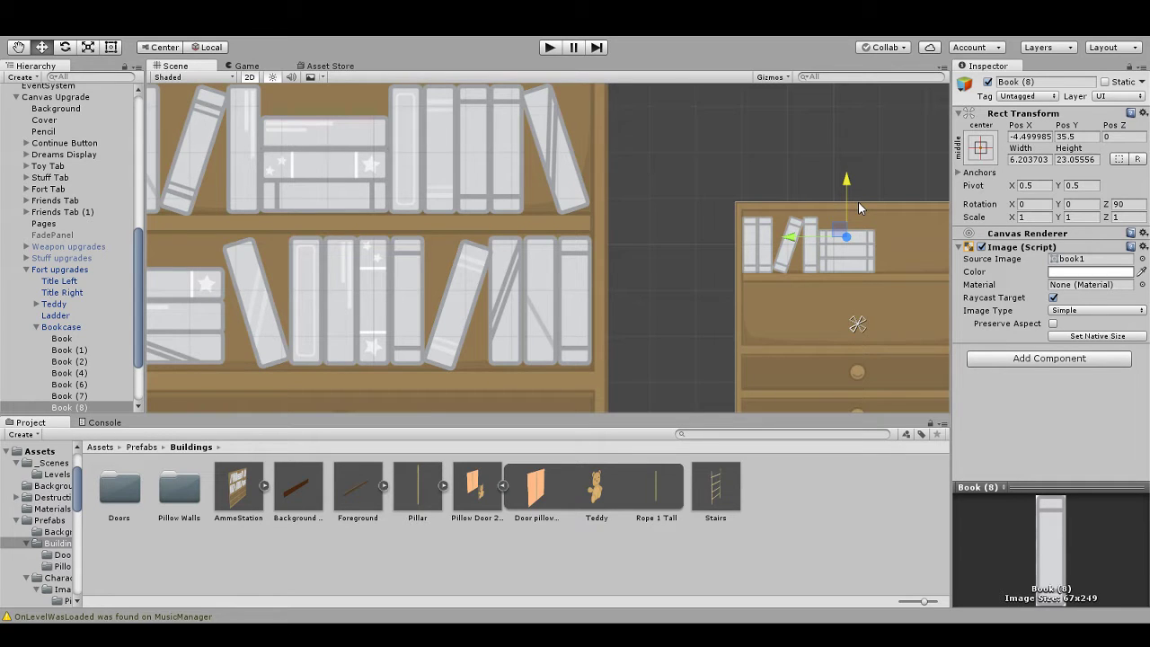
# Step: Raise the top flat book of the stack slightly to about Y 35.84
pyautogui.scroll(3, 883, 230)
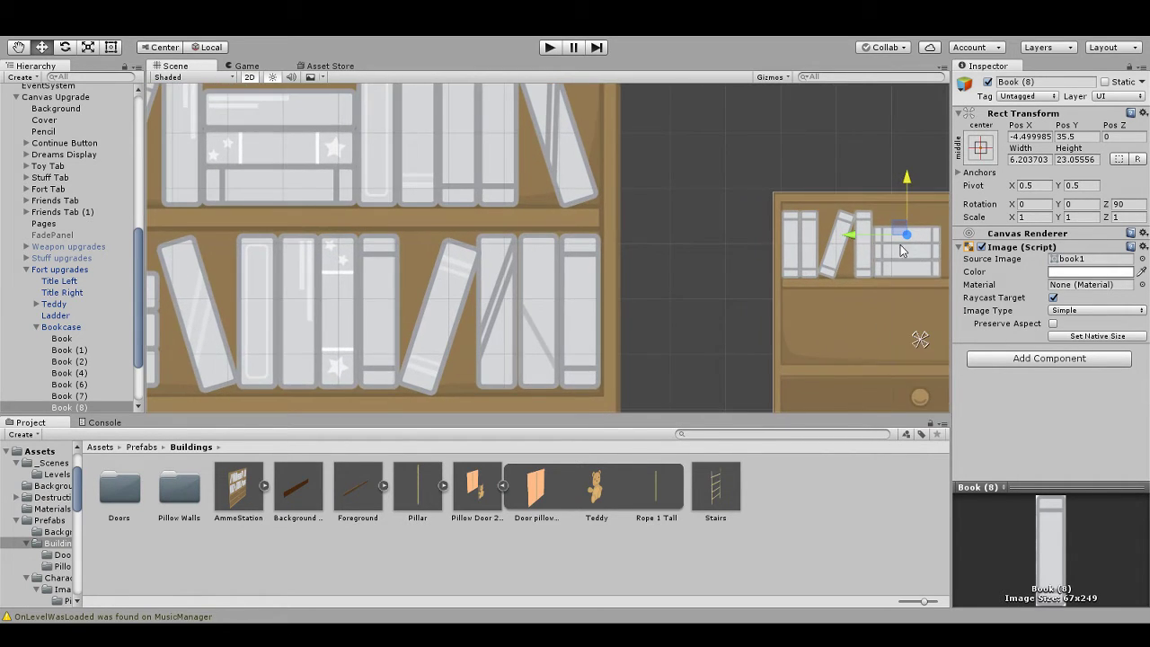
pyautogui.moveTo(917, 272); pyautogui.dragTo(613, 290)
pyautogui.scroll(3, 774, 323)
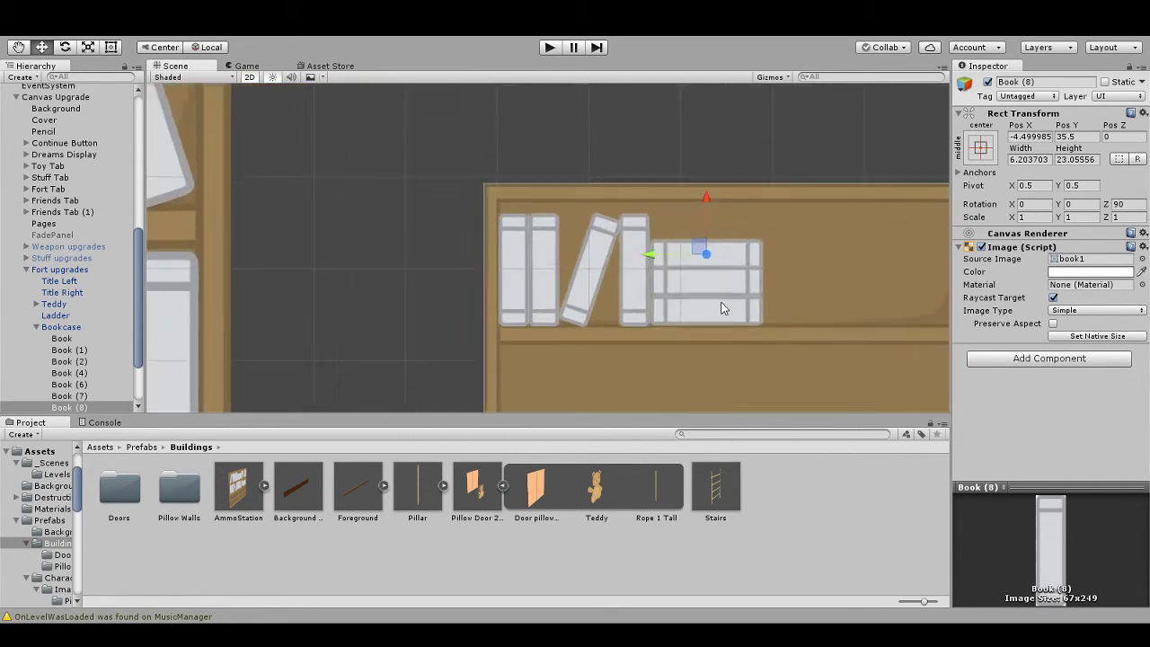
pyautogui.moveTo(826, 214); pyautogui.dragTo(819, 211)
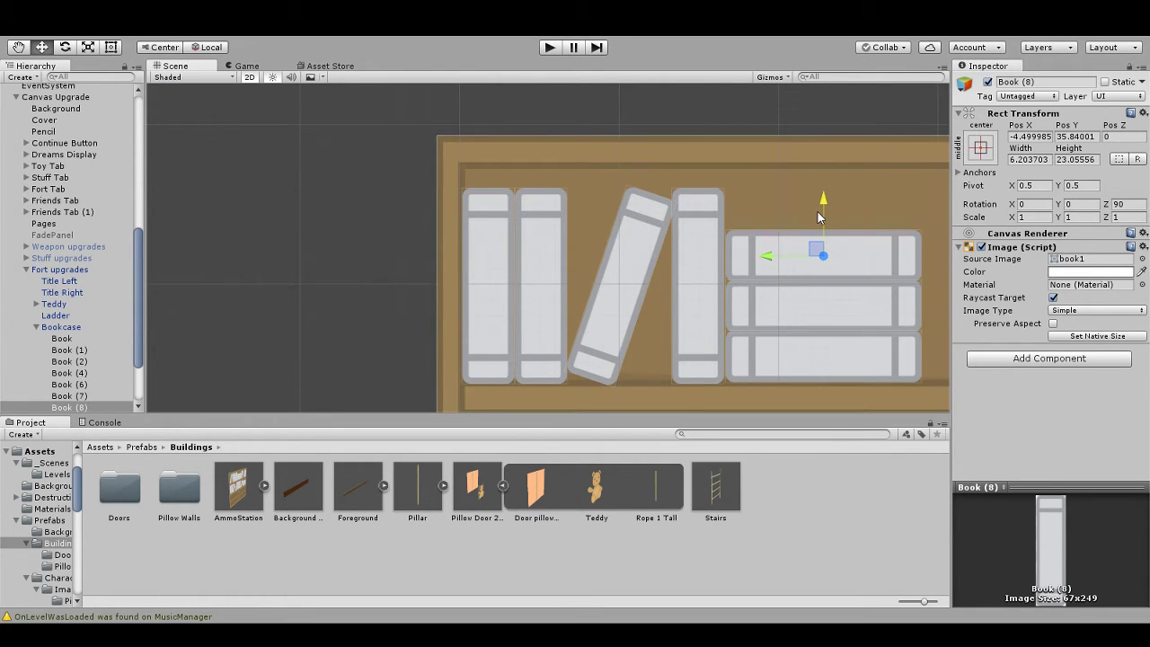
pyautogui.scroll(-8, 669, 315)
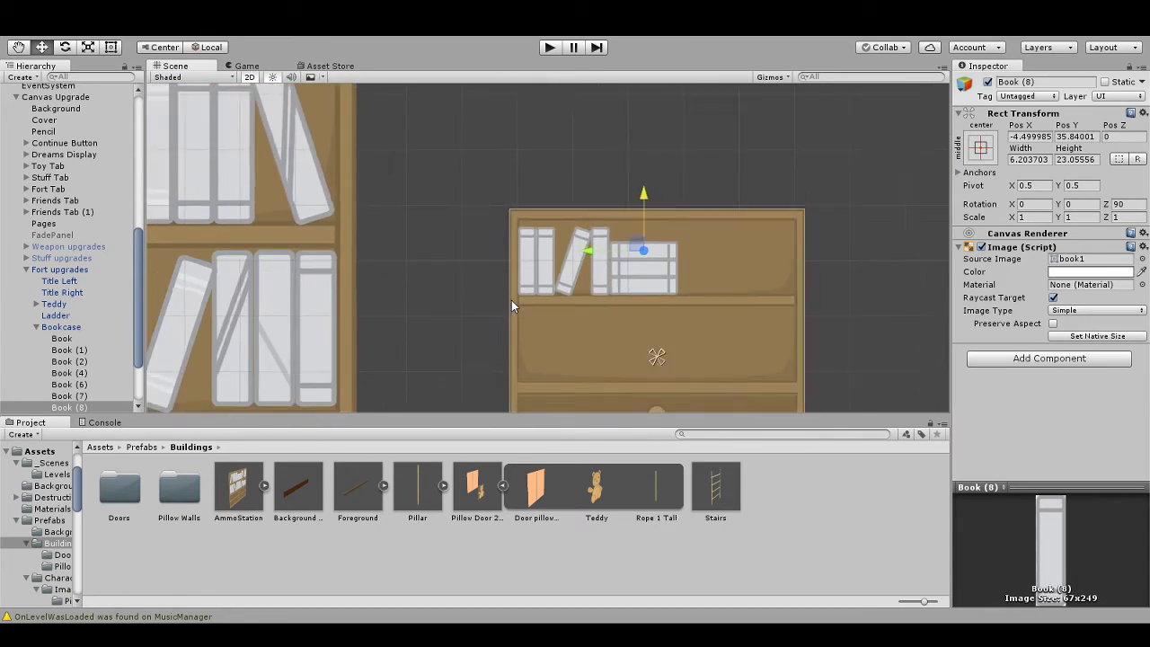
# Step: Copy the upright book to form four adjacent books after the flat stack, plus a fifth at about X 40.3
pyautogui.moveTo(591, 334); pyautogui.dragTo(653, 332)
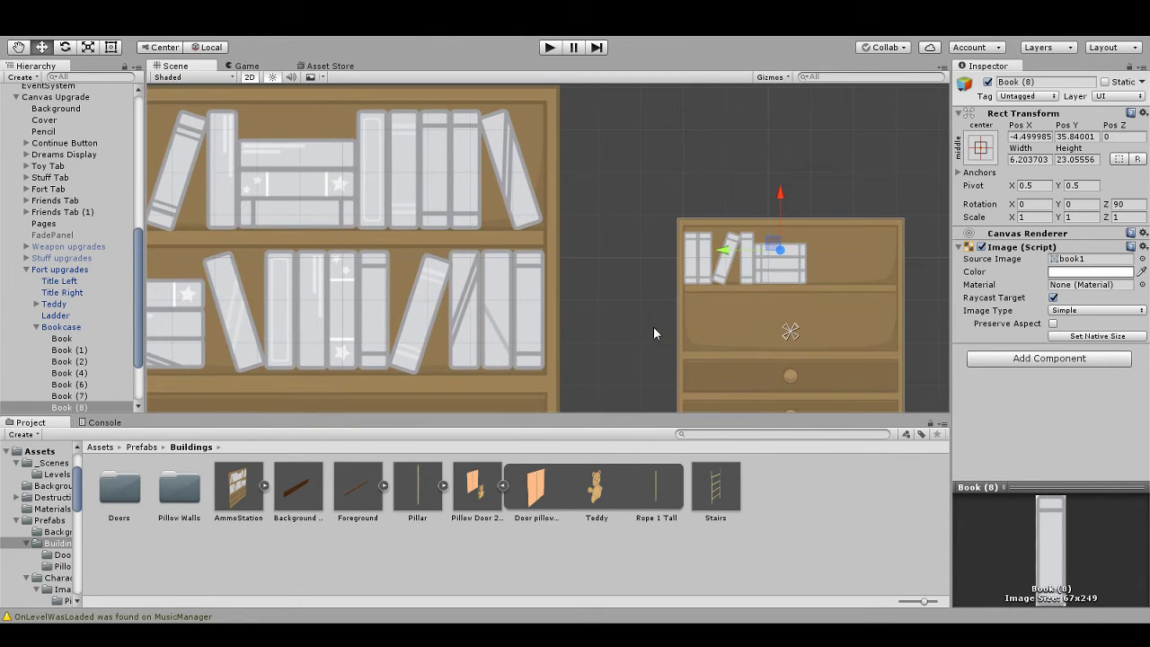
pyautogui.click(745, 269)
pyautogui.hotkey('ctrl', 'd')
pyautogui.moveTo(799, 262); pyautogui.dragTo(868, 271)
pyautogui.hotkey('ctrl', 'd')
pyautogui.moveTo(869, 264); pyautogui.dragTo(935, 261)
pyautogui.hotkey('ctrl', 'd')
pyautogui.hotkey('ctrl', 'd')
pyautogui.hotkey('ctrl', 'd')
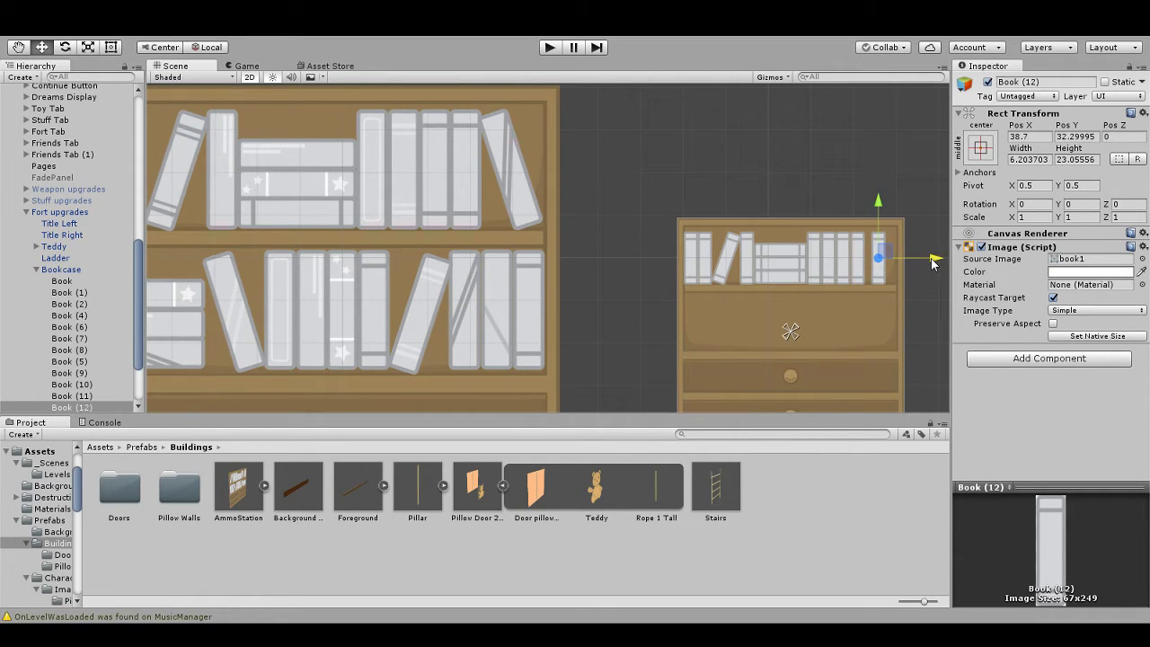
pyautogui.moveTo(937, 264); pyautogui.dragTo(939, 264)
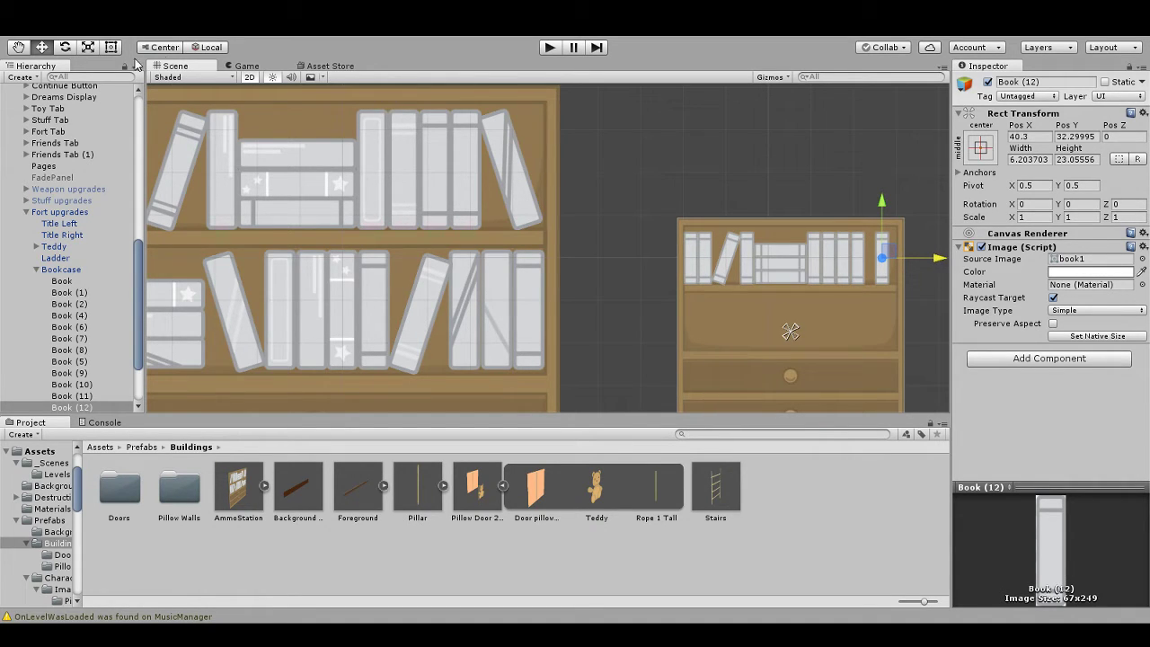
# Step: Rotate the upright book at the end of the top shelf to about 23.4 degrees so it leans left
pyautogui.click(65, 47)
pyautogui.moveTo(873, 196); pyautogui.dragTo(827, 226)
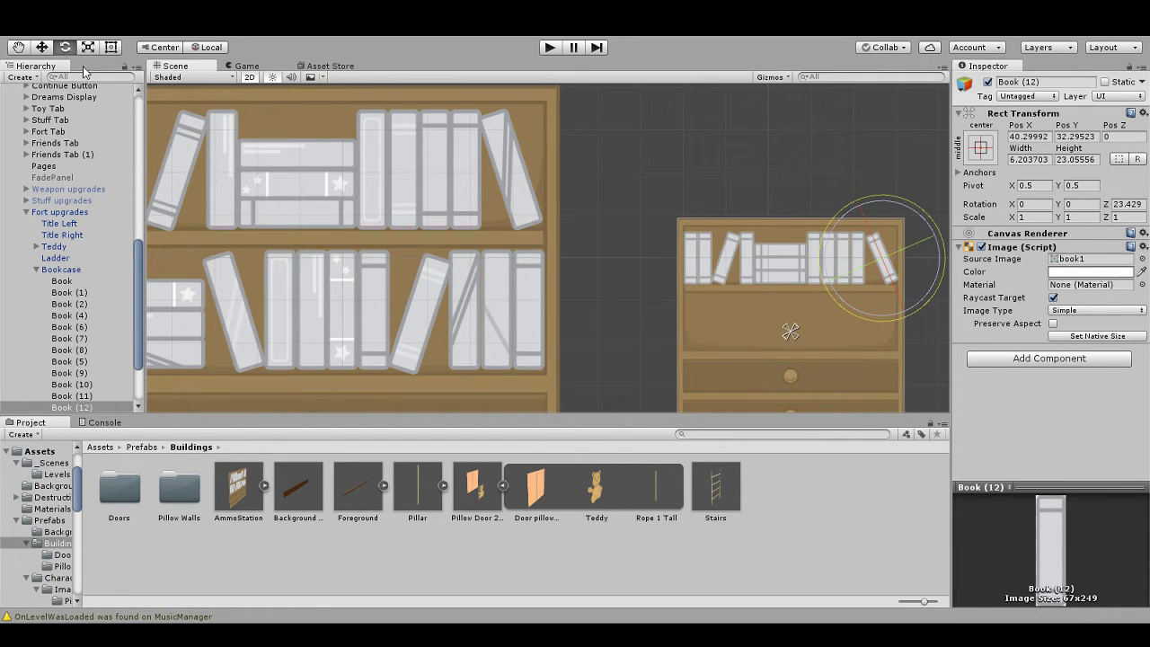
pyautogui.click(40, 49)
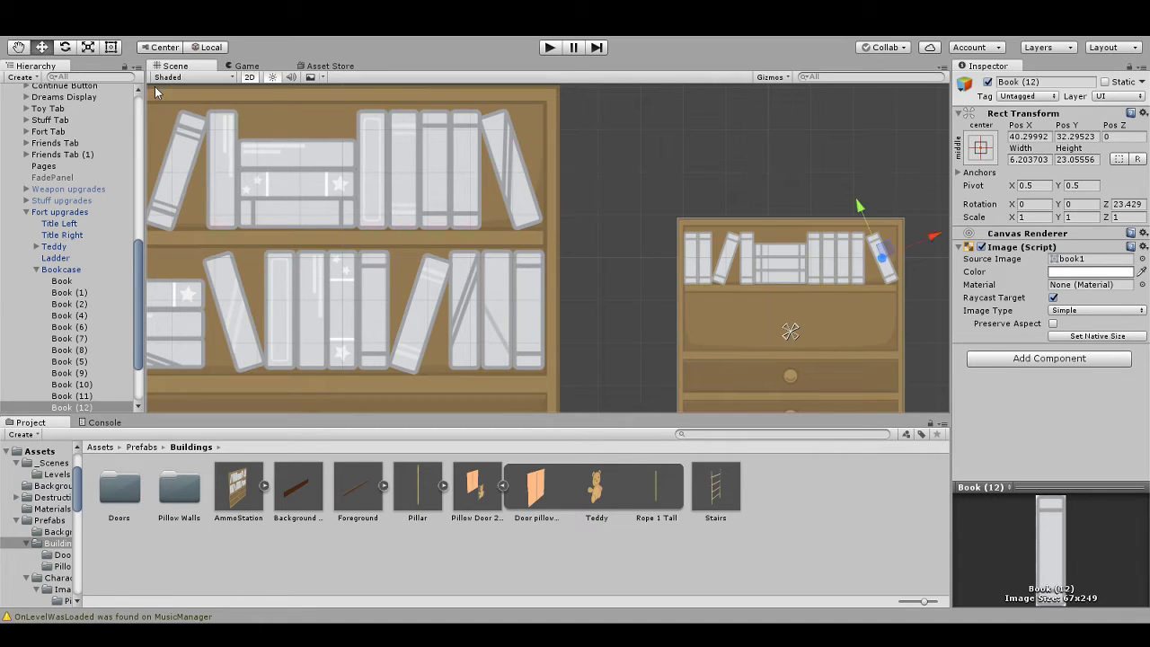
# Step: Copy the stack of three flat books to the start of the second shelf, at about X -35.4
pyautogui.moveTo(572, 254); pyautogui.dragTo(531, 218)
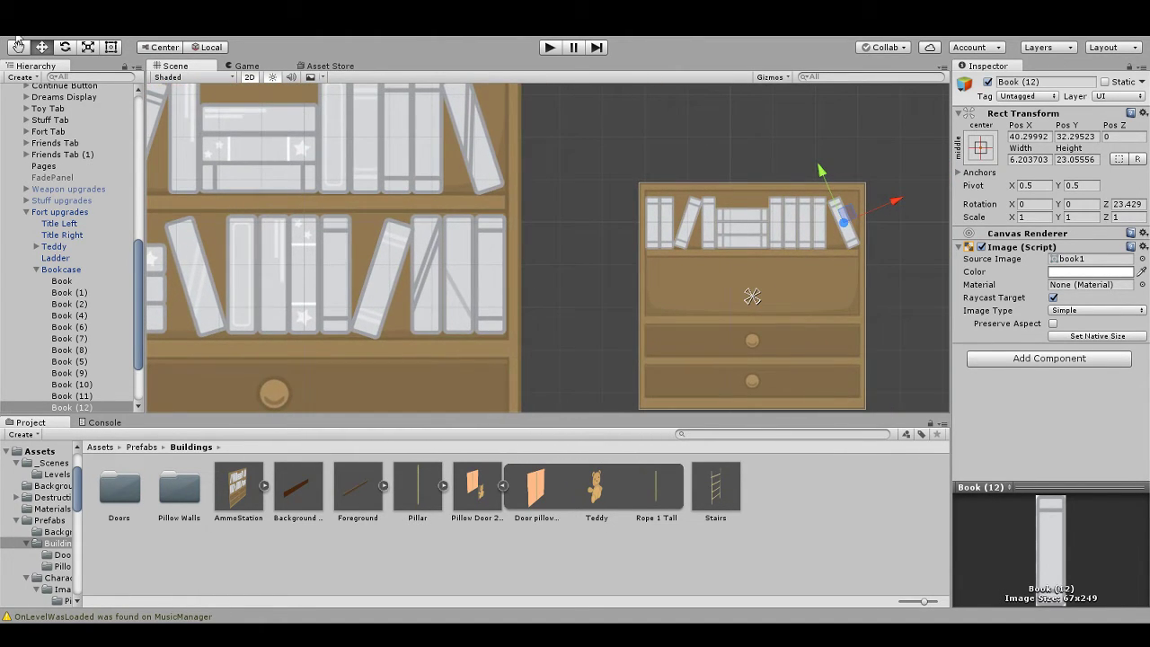
pyautogui.click(22, 49)
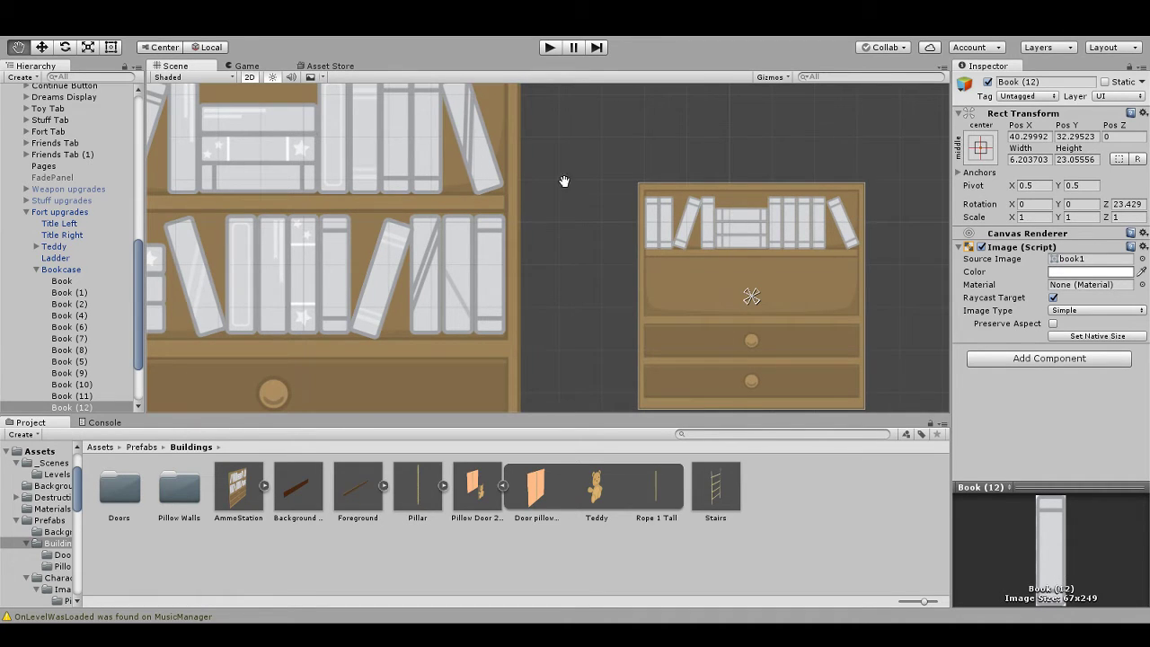
pyautogui.click(115, 50)
pyautogui.click(733, 231)
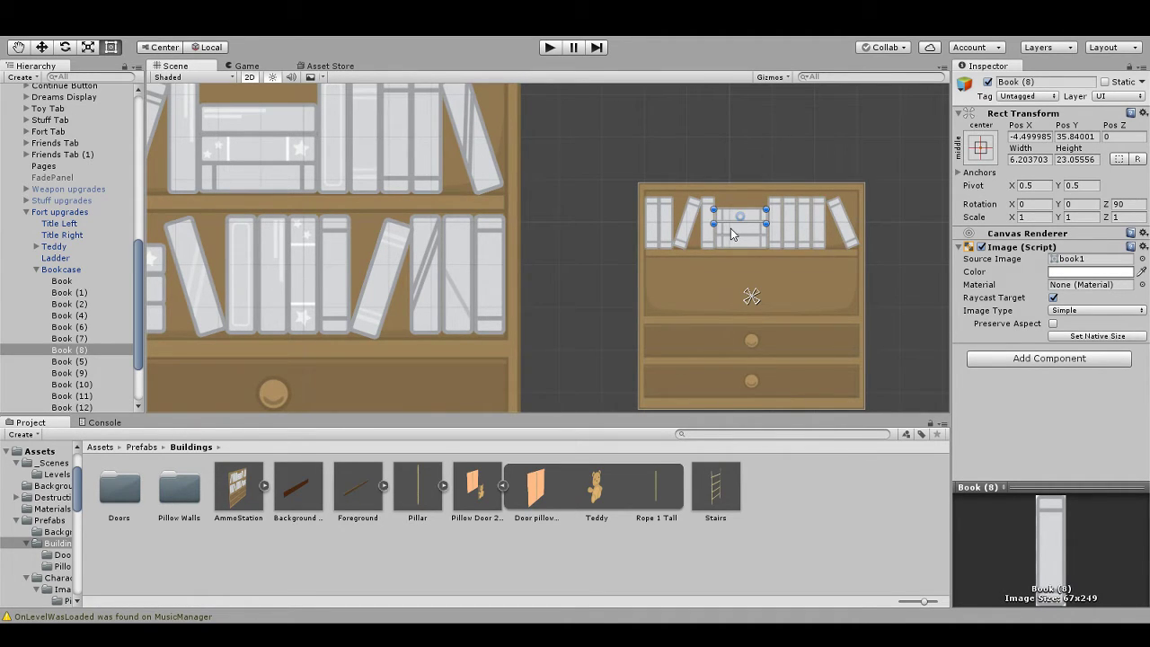
pyautogui.keyDown('shift'); pyautogui.click(735, 235); pyautogui.keyUp('shift')
pyautogui.keyDown('shift'); pyautogui.click(737, 239); pyautogui.keyUp('shift')
pyautogui.moveTo(728, 237); pyautogui.dragTo(656, 301)
# Step: Copy the leaning book at the top shelf's end to beside the lower stack, at about X -17.6, Y 3.6
pyautogui.moveTo(590, 332); pyautogui.dragTo(629, 334)
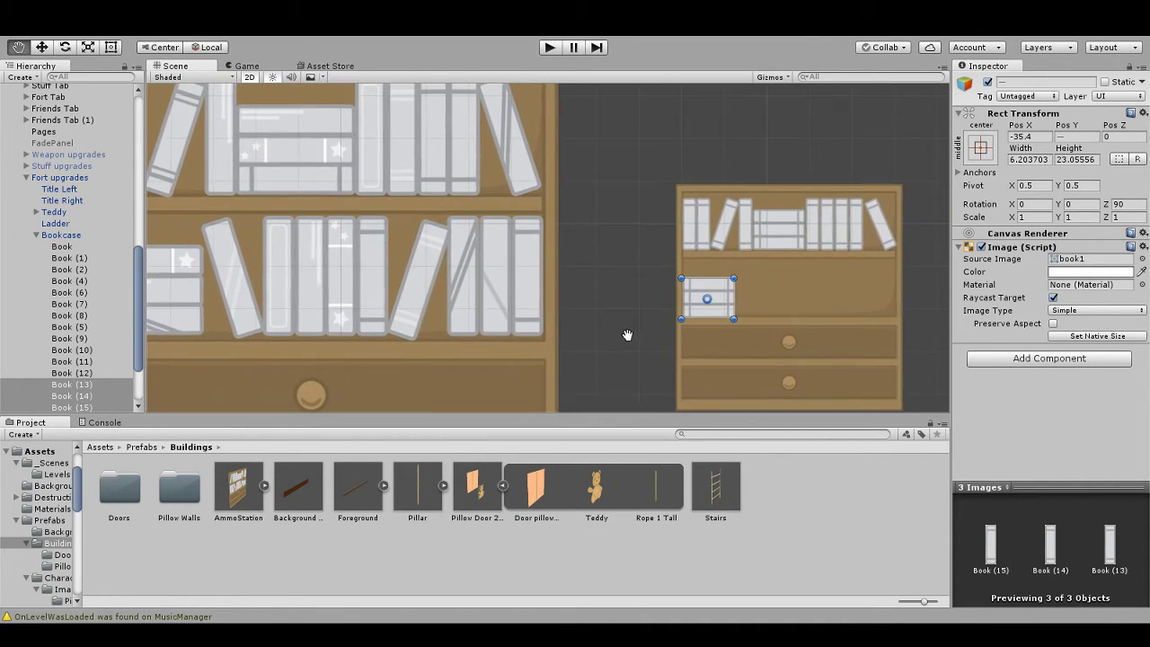
pyautogui.press('t')
pyautogui.click(888, 230)
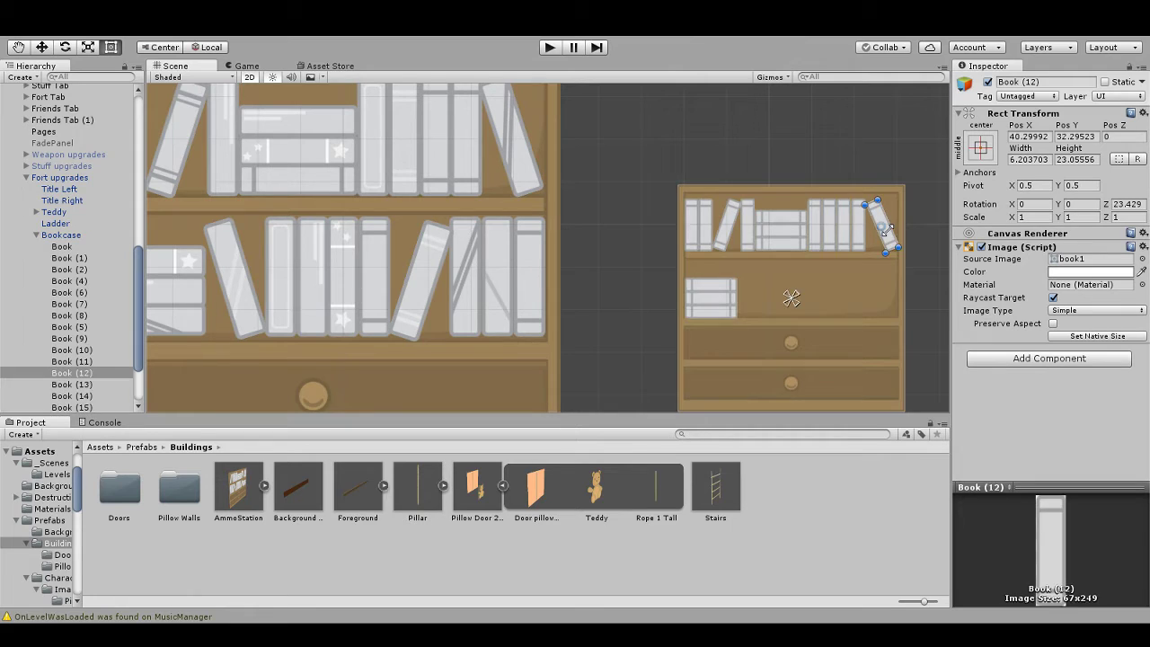
pyautogui.hotkey('ctrl', 'd')
pyautogui.moveTo(887, 231); pyautogui.dragTo(755, 304)
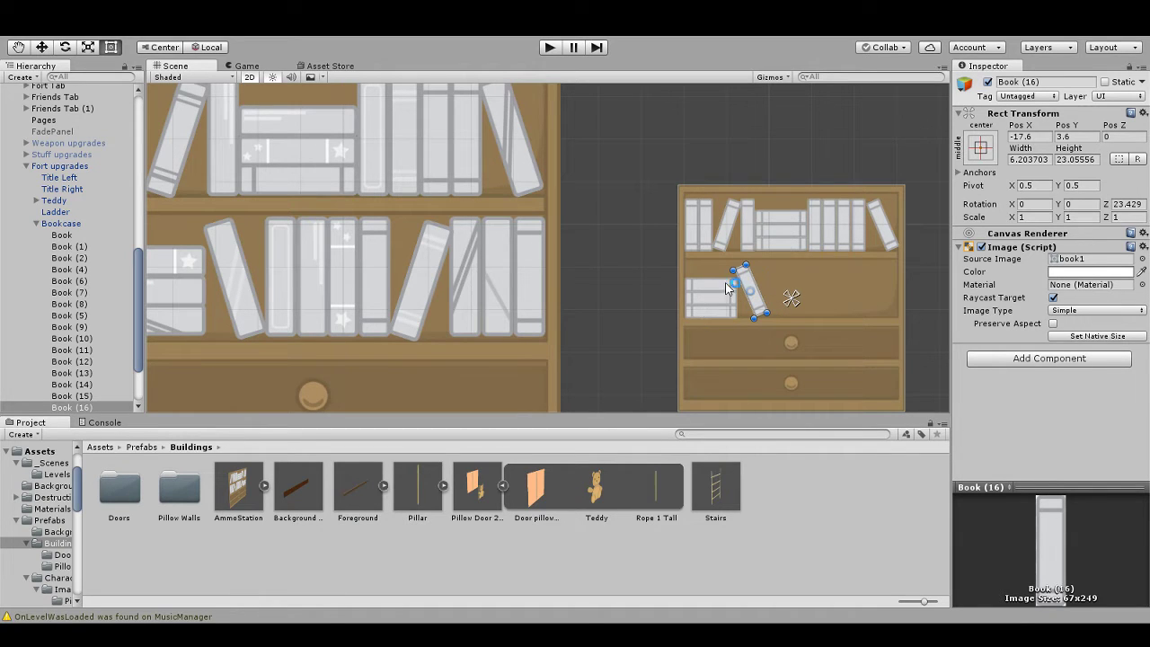
# Step: Copy the four adjacent upright books from the top shelf to the second shelf after its leaning book, at about Y 3
pyautogui.click(827, 232)
pyautogui.keyDown('shift'); pyautogui.click(831, 235); pyautogui.keyUp('shift')
pyautogui.keyDown('shift'); pyautogui.click(834, 238); pyautogui.keyUp('shift')
pyautogui.keyDown('shift'); pyautogui.click(836, 241); pyautogui.keyUp('shift')
pyautogui.hotkey('ctrl', 'd')
pyautogui.moveTo(835, 240); pyautogui.dragTo(790, 313)
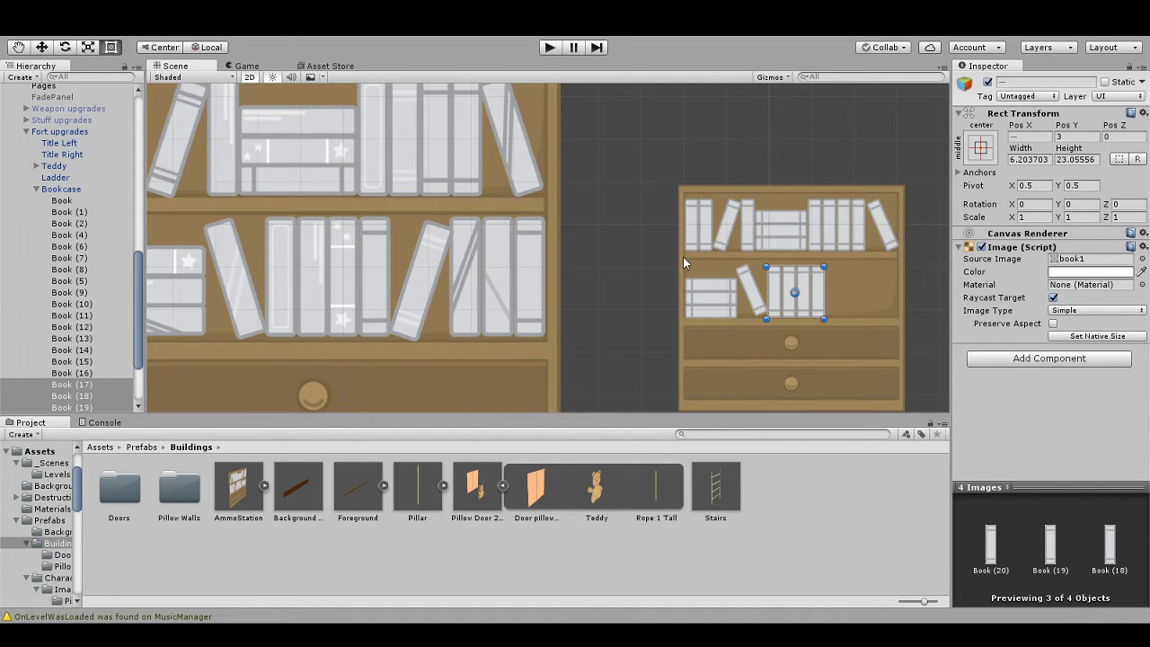
# Step: Complete the second shelf with copies of the right-leaning book and three upright books, the upright ones at about Y 2.7
pyautogui.click(733, 225)
pyautogui.moveTo(724, 243); pyautogui.dragTo(838, 314)
pyautogui.click(831, 240)
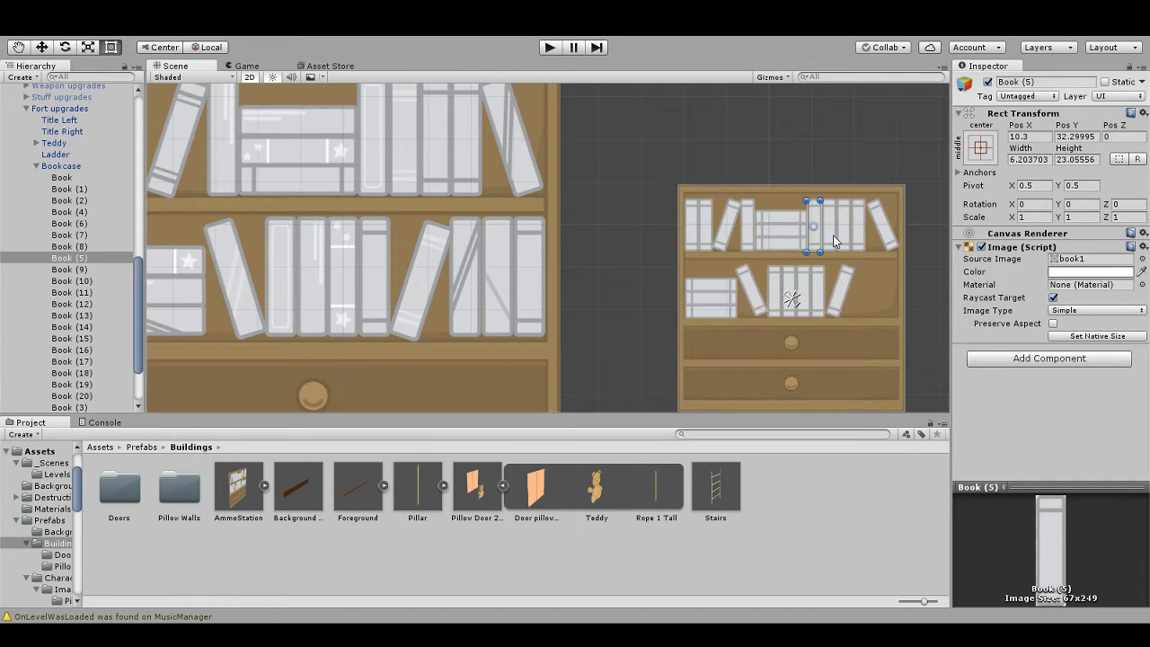
pyautogui.keyDown('shift'); pyautogui.click(835, 242); pyautogui.keyUp('shift')
pyautogui.keyDown('shift'); pyautogui.click(830, 241); pyautogui.keyUp('shift')
pyautogui.moveTo(828, 240); pyautogui.dragTo(877, 310)
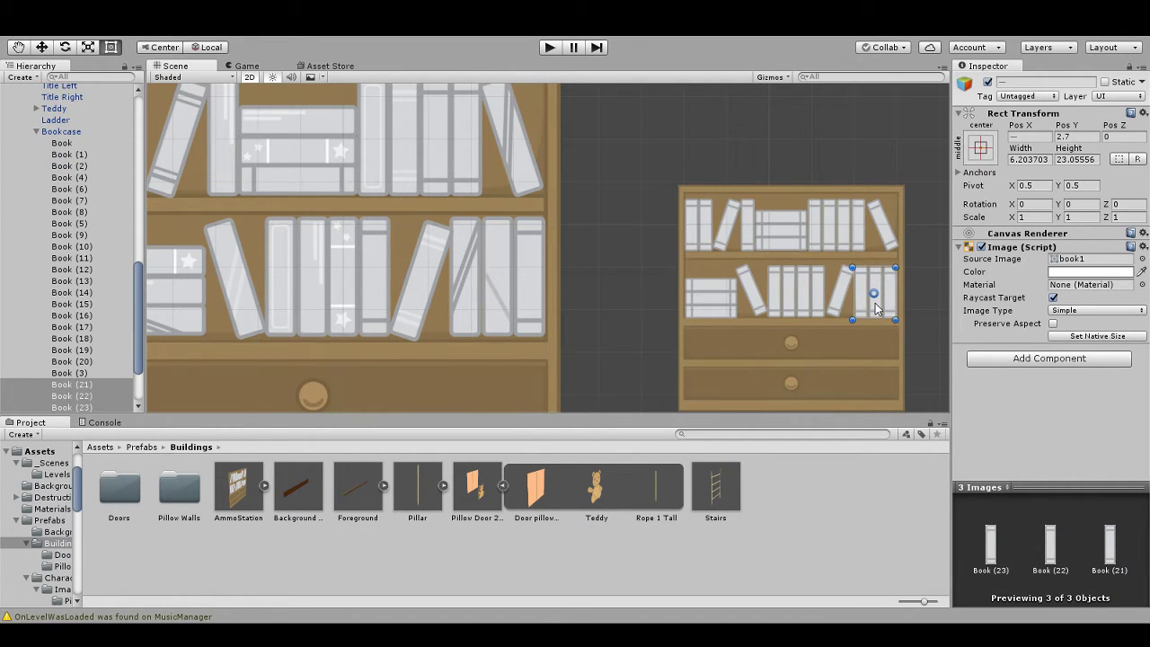
# Step: Set the source image of the top shelf's first book to book3 and of its second book to book5
pyautogui.scroll(5, 753, 284)
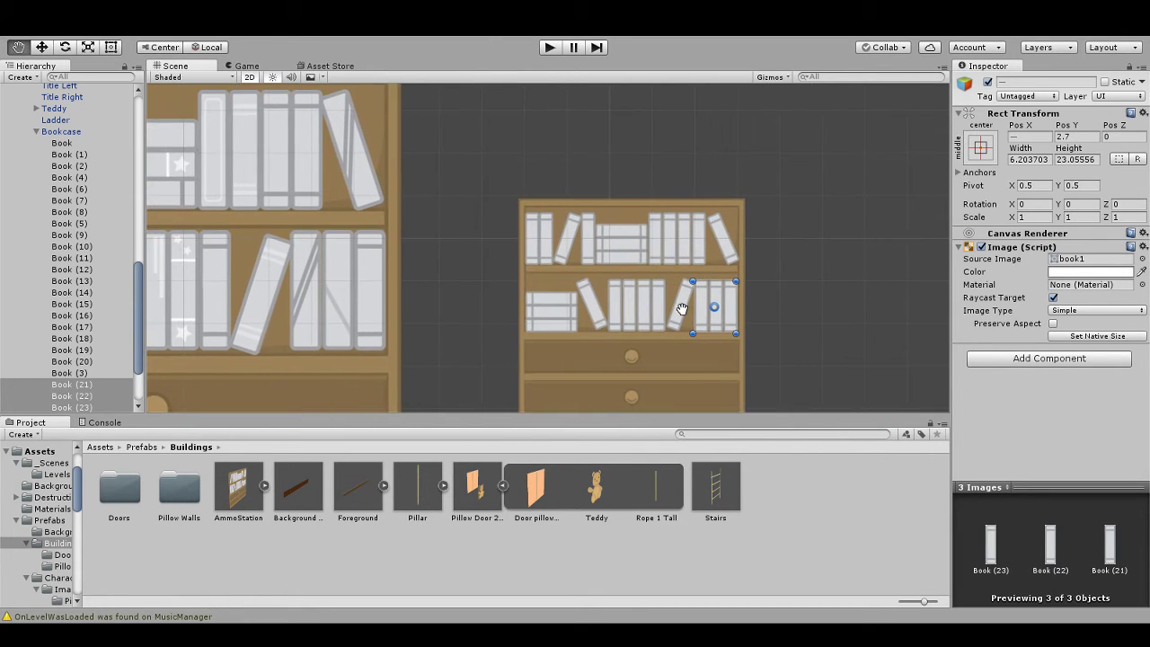
pyautogui.scroll(-4, 539, 305)
pyautogui.moveTo(504, 315); pyautogui.dragTo(665, 312)
pyautogui.click(699, 241)
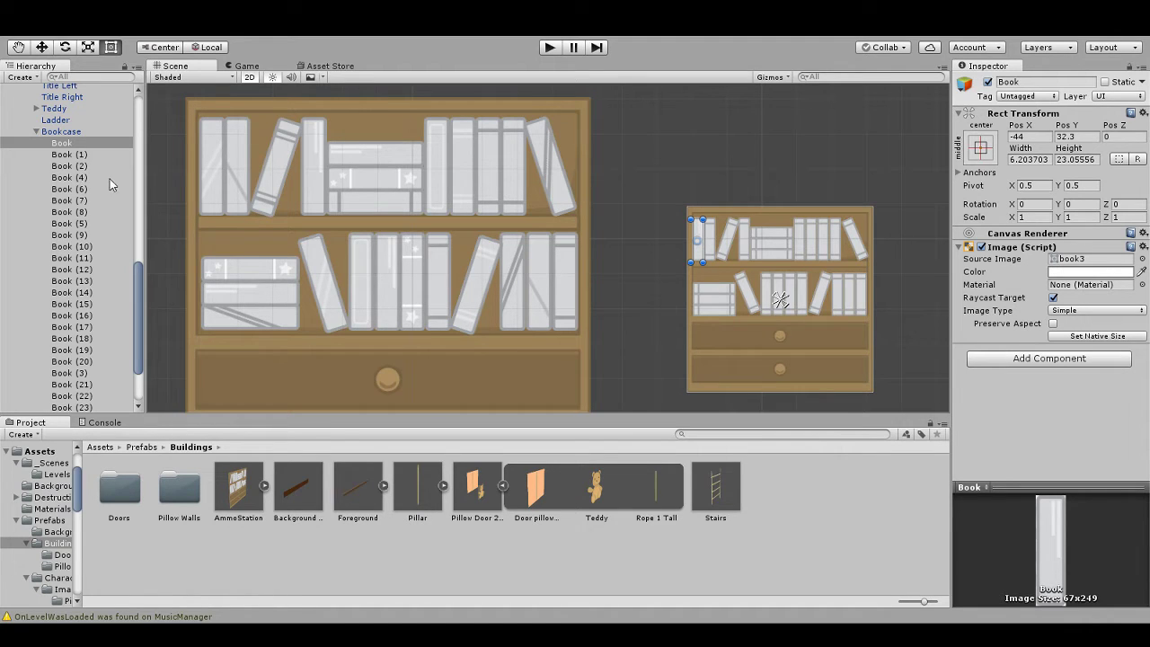
pyautogui.click(711, 245)
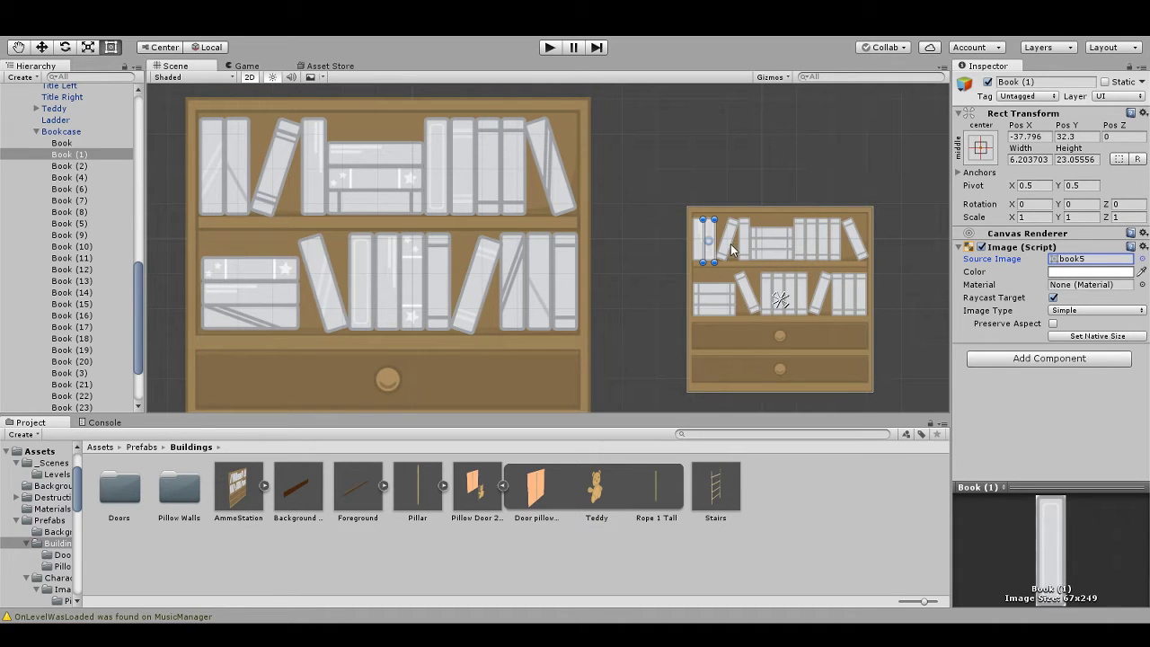
# Step: Set the source image of the leaning third book on the top shelf to book7
pyautogui.scroll(3, 732, 243)
pyautogui.moveTo(732, 244); pyautogui.dragTo(521, 289)
pyautogui.scroll(2, 512, 294)
pyautogui.scroll(1, 503, 283)
pyautogui.click(484, 253)
pyautogui.click(1143, 261)
pyautogui.click(79, 227)
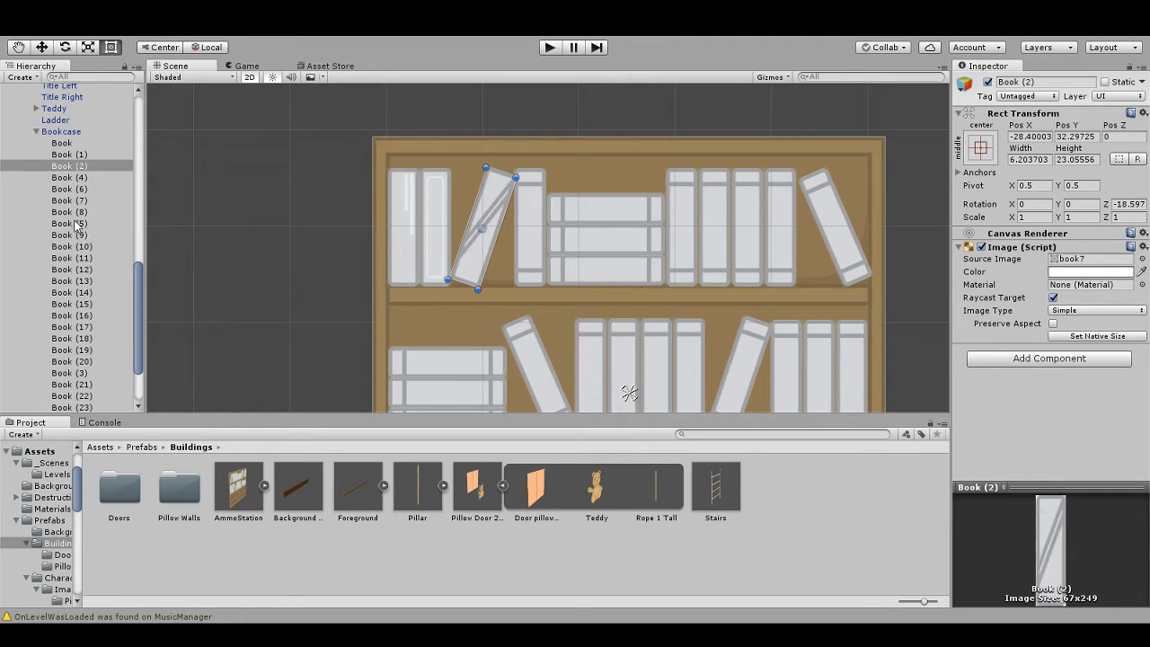
# Step: Set the source image of the upright book just before the top shelf's flat stack to book8
pyautogui.click(531, 233)
pyautogui.click(1143, 260)
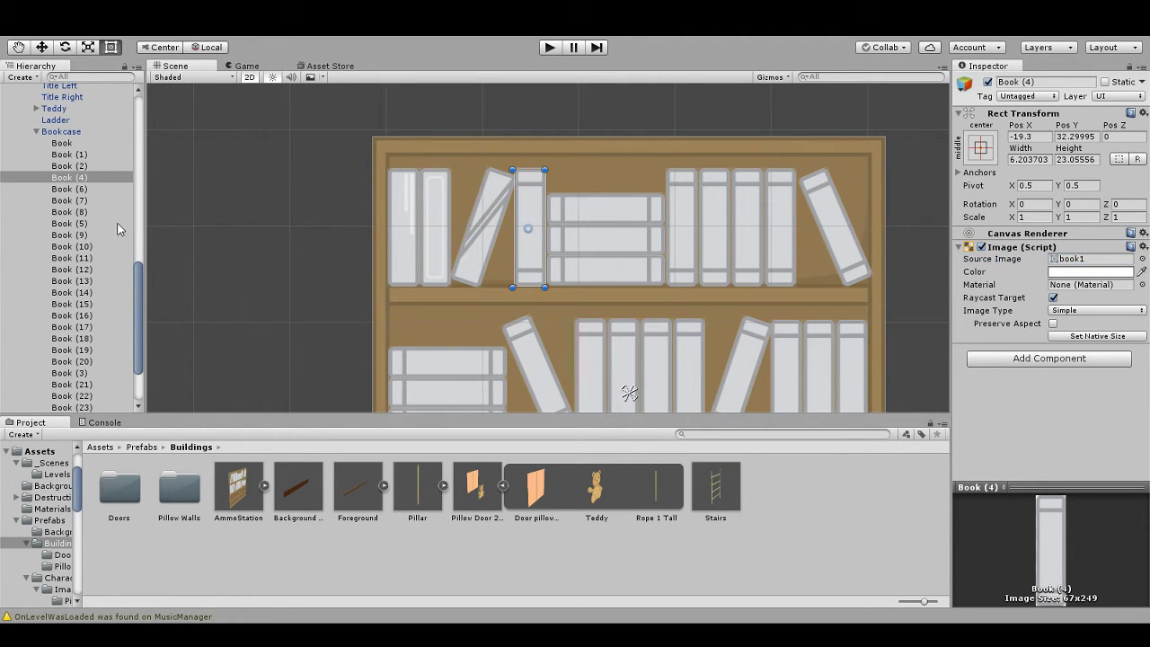
pyautogui.click(86, 232)
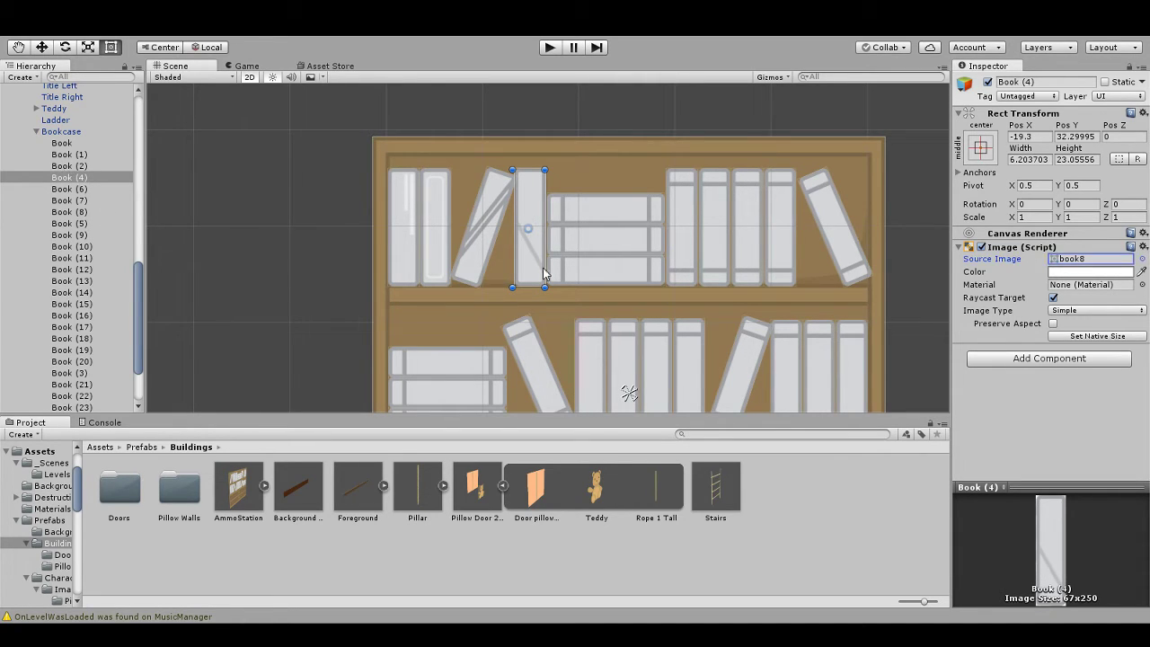
# Step: Set the source images of the top shelf's flat stack, from top to bottom, to book2, book4 and book9
pyautogui.click(586, 211)
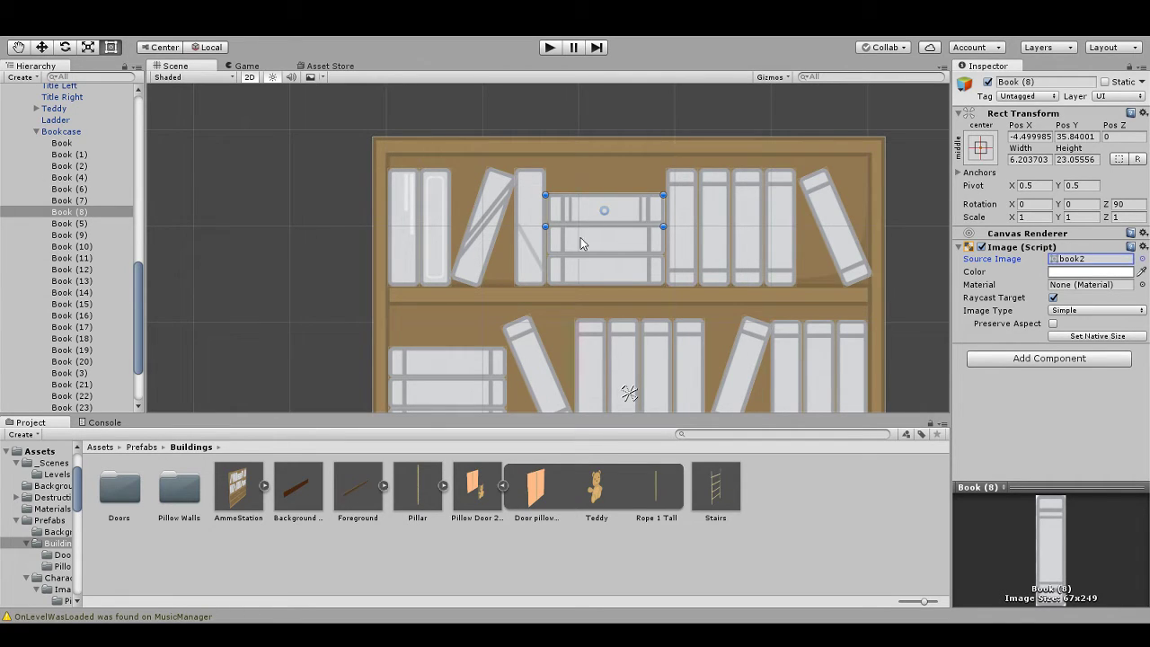
pyautogui.click(576, 244)
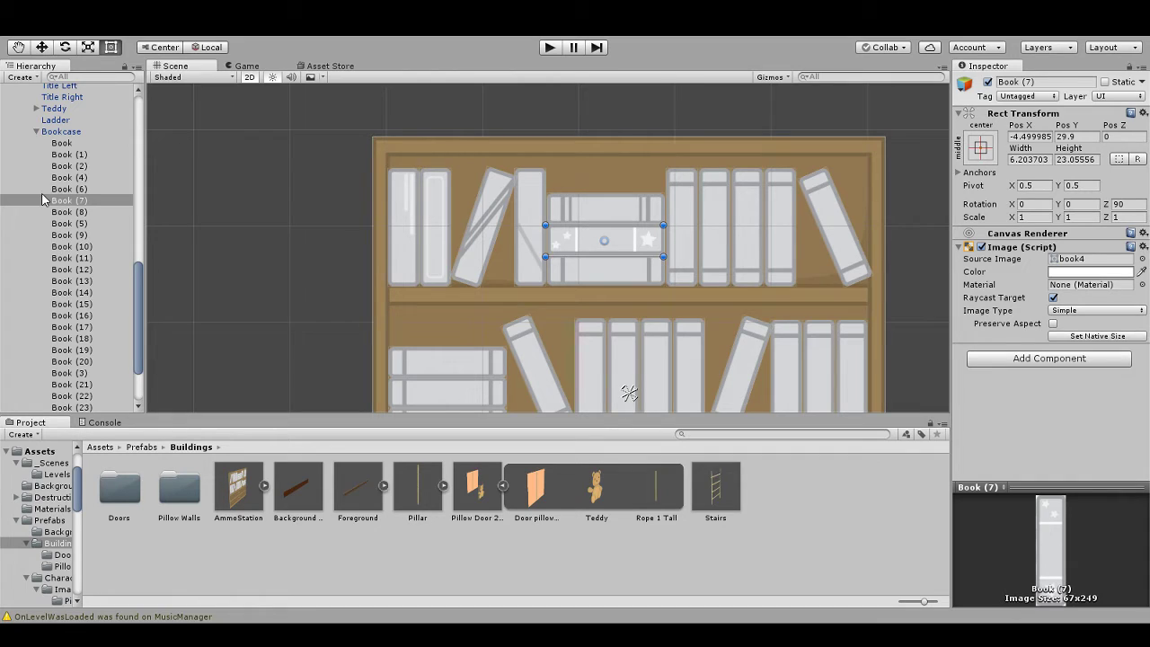
pyautogui.click(577, 262)
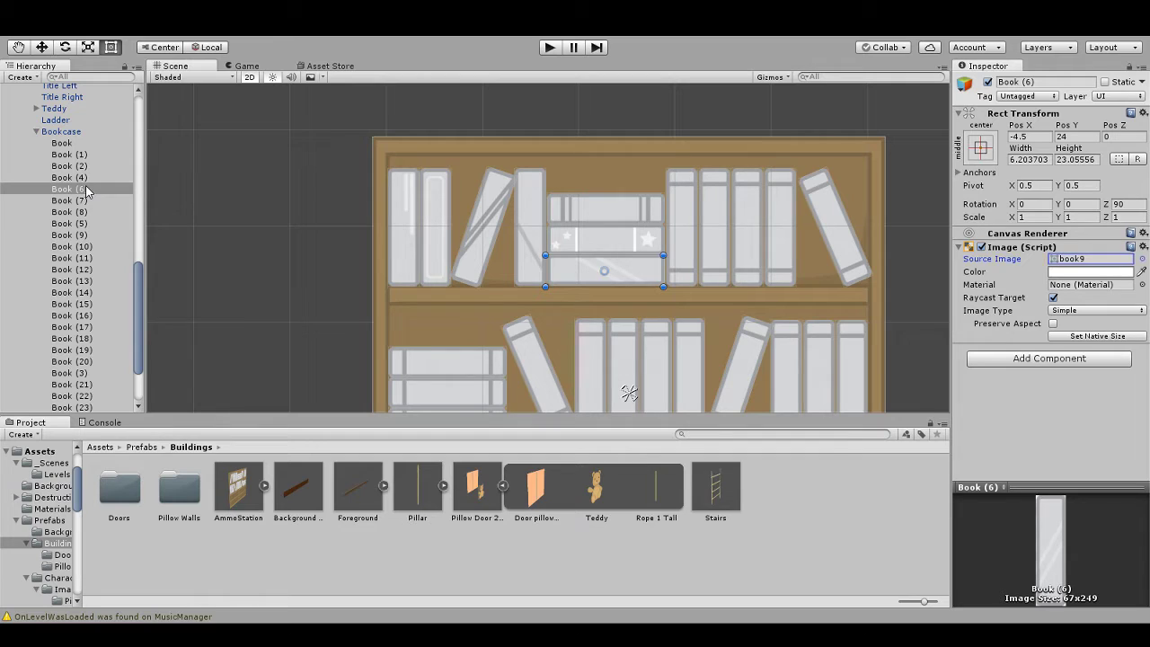
# Step: Set the source images of the second, third and fourth upright books after the flat stack to book5, book2 and book3
pyautogui.click(701, 247)
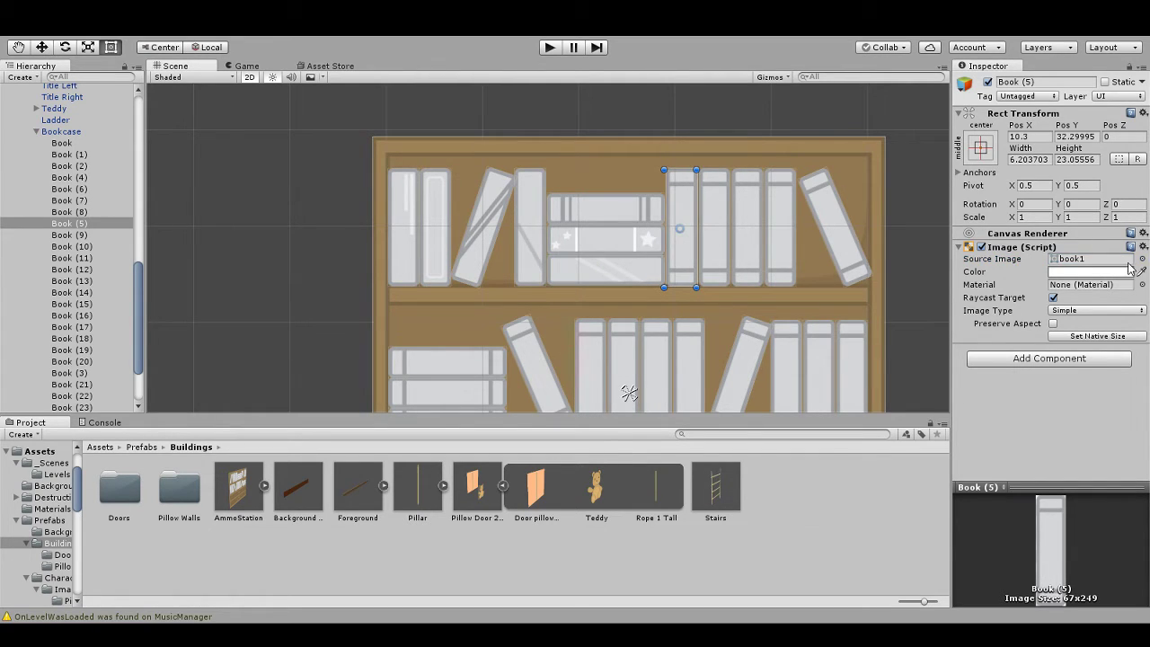
pyautogui.click(716, 243)
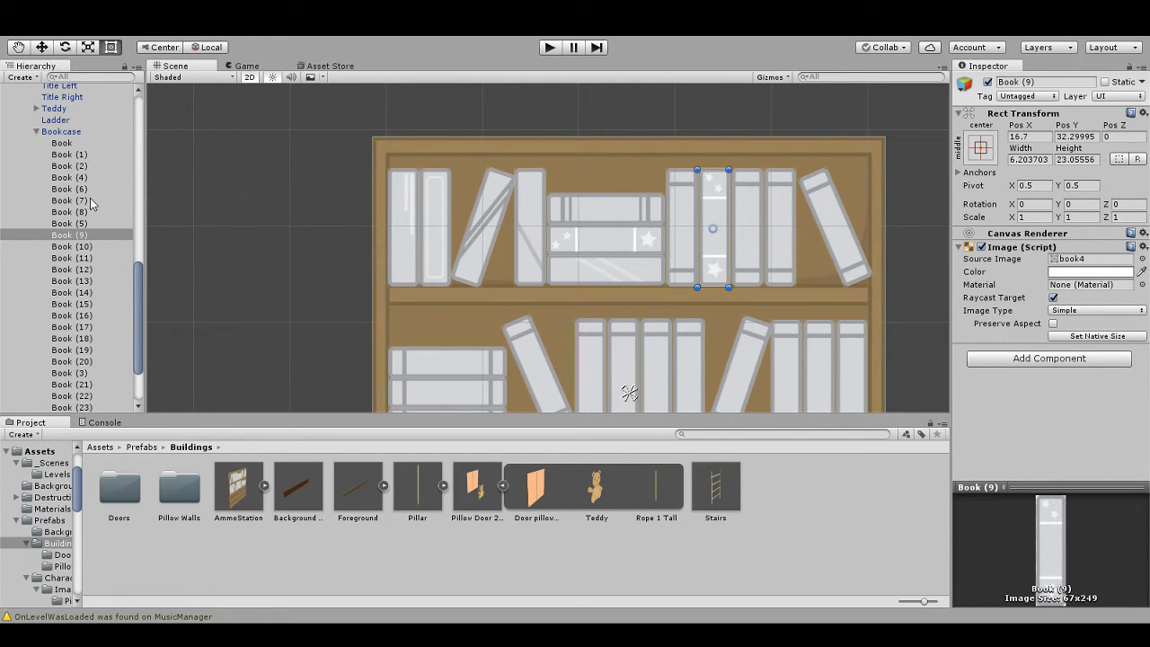
pyautogui.click(752, 250)
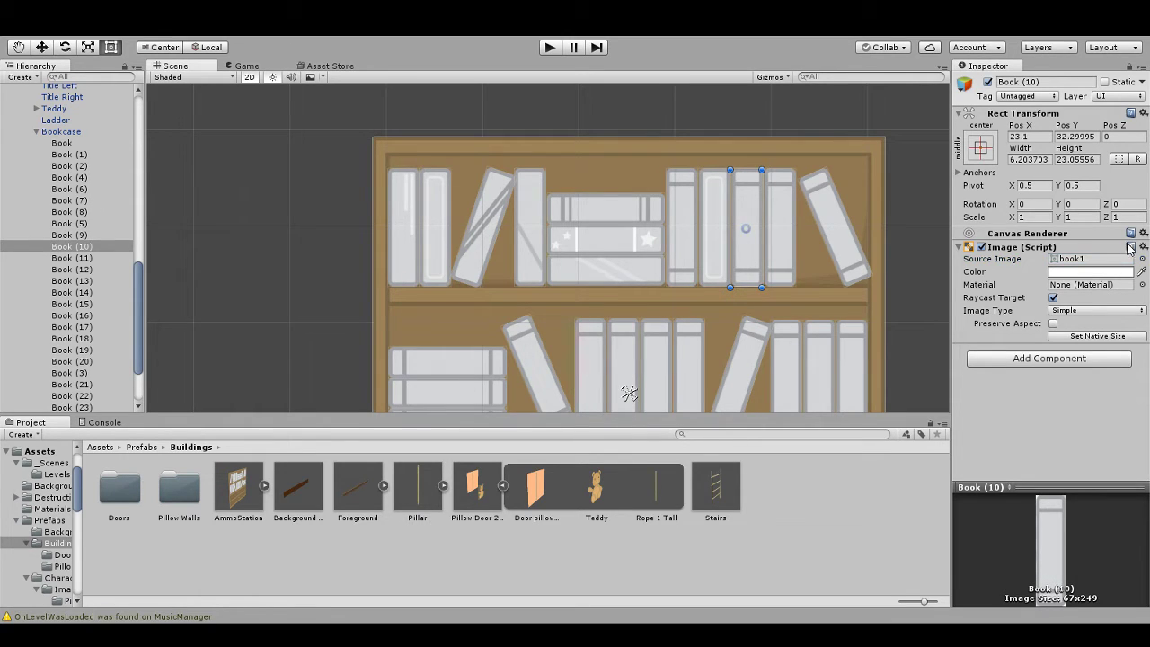
pyautogui.click(1142, 258)
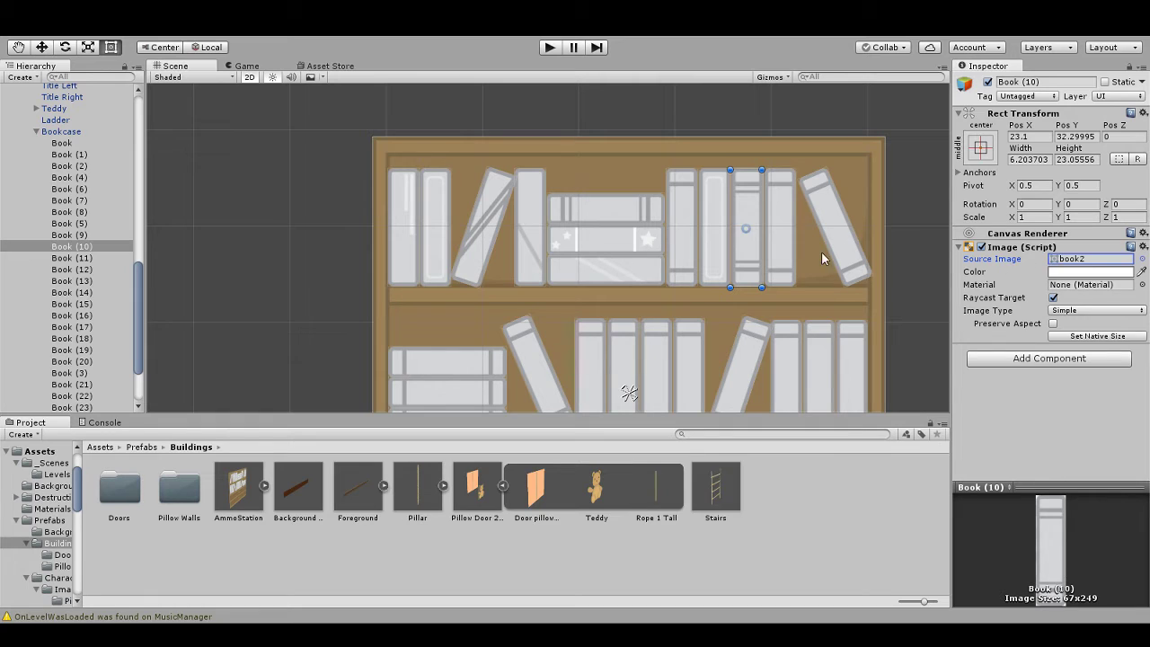
pyautogui.click(786, 240)
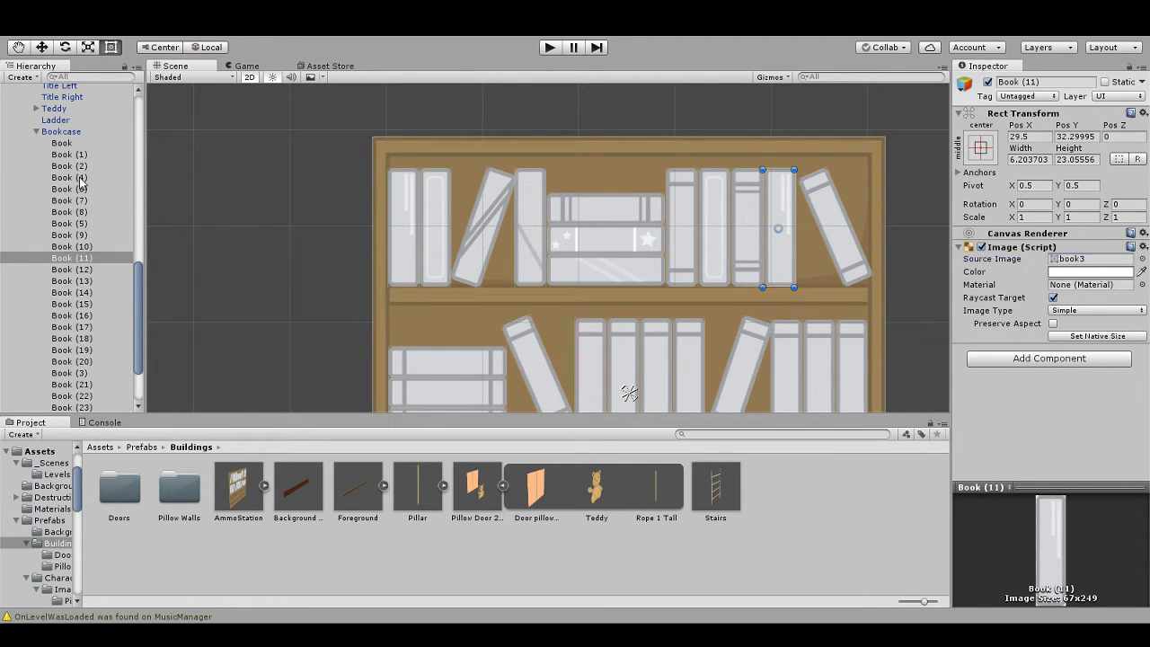
# Step: Set the source image of the leaning book at the top shelf's end to book6
pyautogui.click(853, 231)
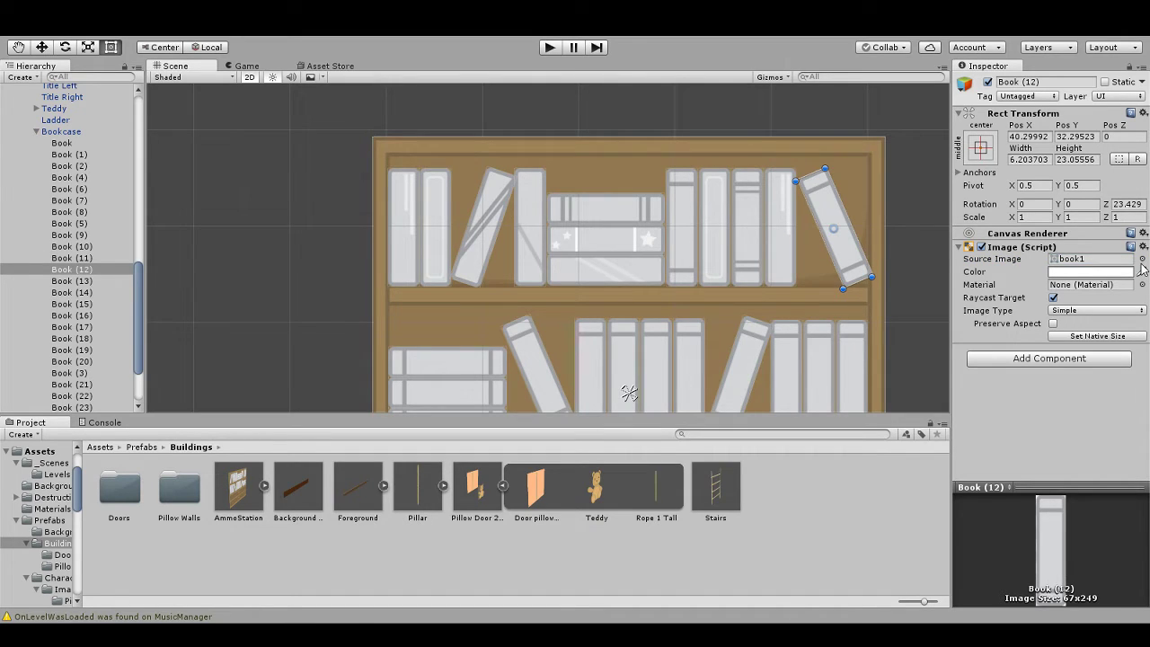
pyautogui.press('Right')
pyautogui.press('Right')
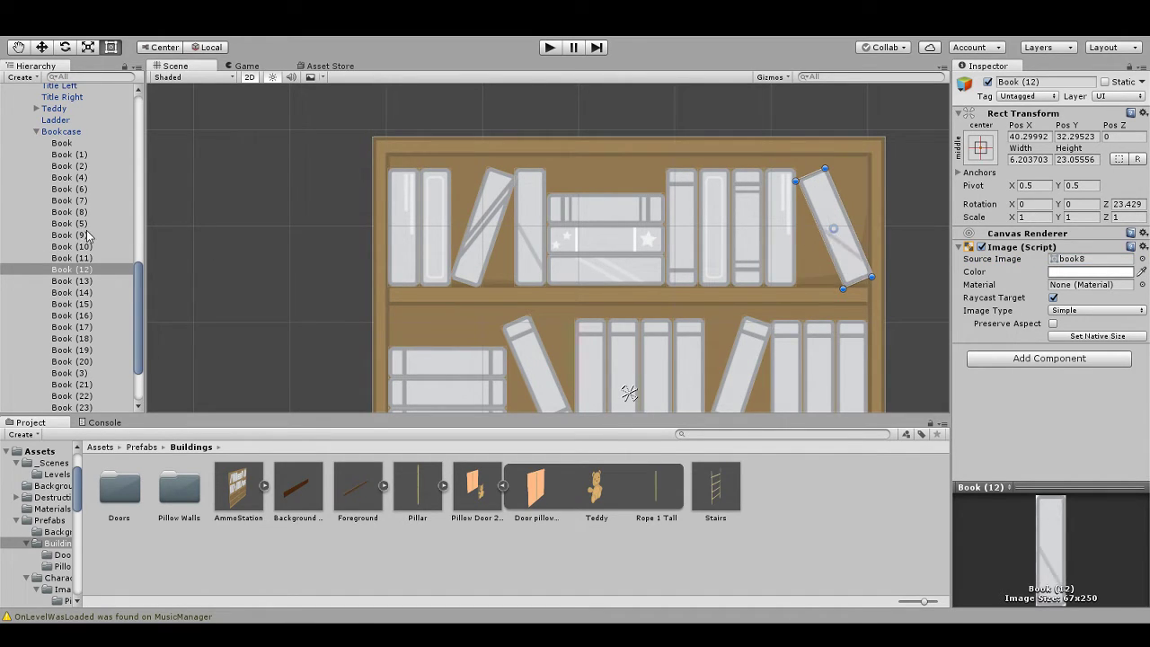
pyautogui.press('Right')
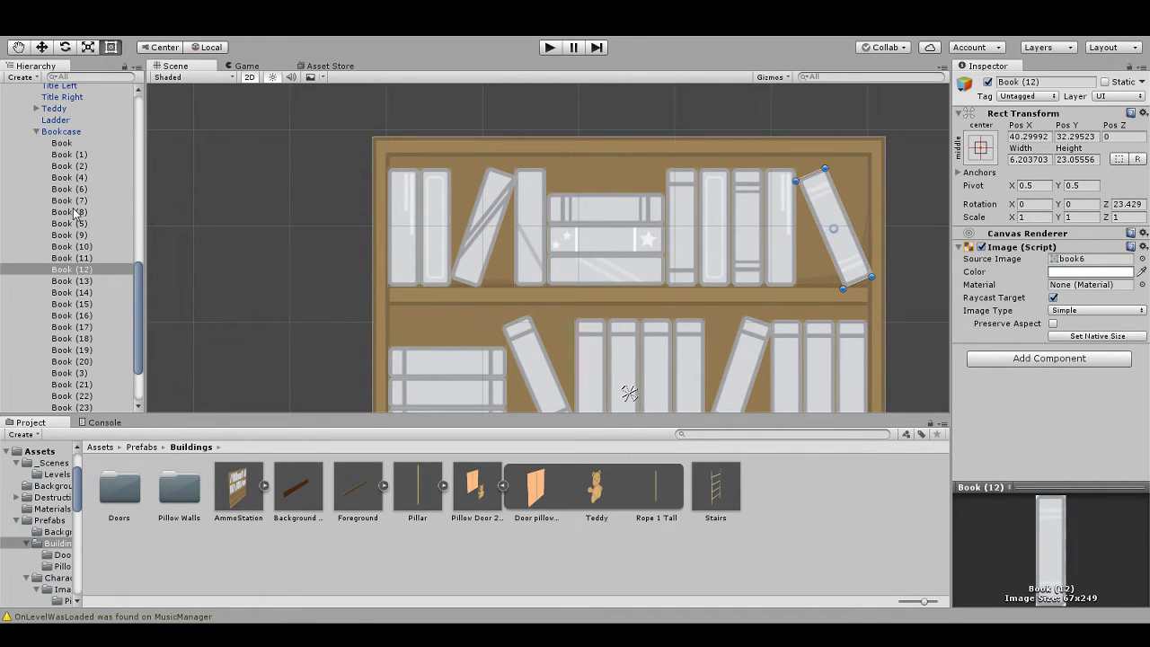
# Step: Set the source images of the second shelf's flat stack, from top to bottom, to book5, book7 and book3
pyautogui.moveTo(488, 278); pyautogui.dragTo(470, 240)
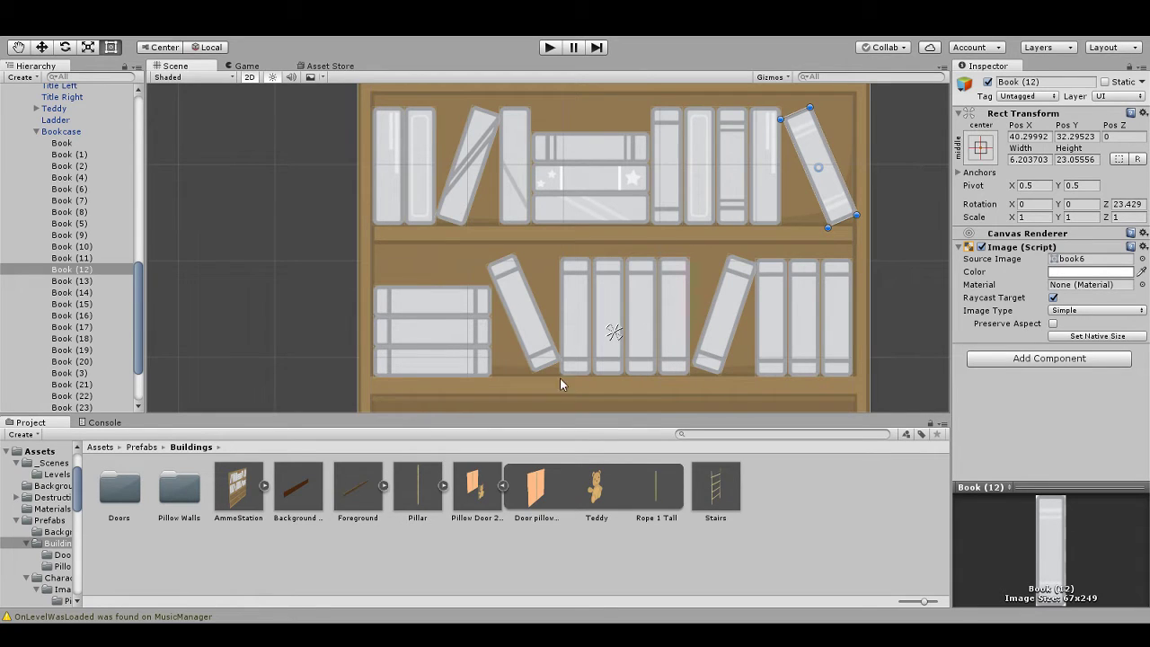
pyautogui.click(439, 305)
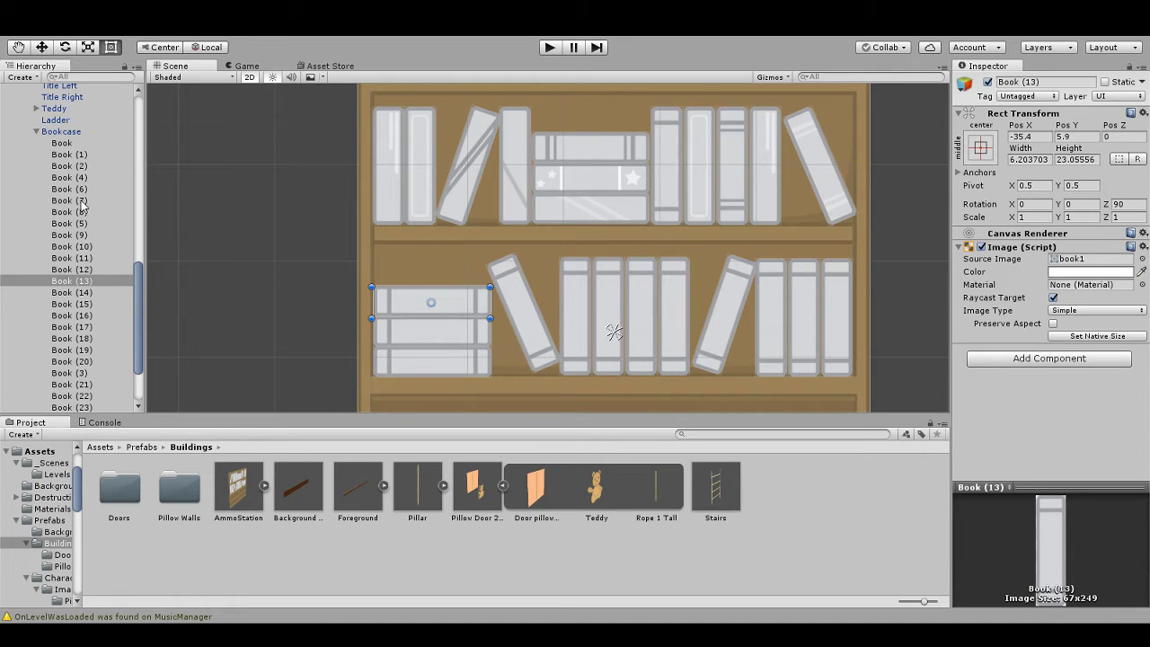
pyautogui.press('Down')
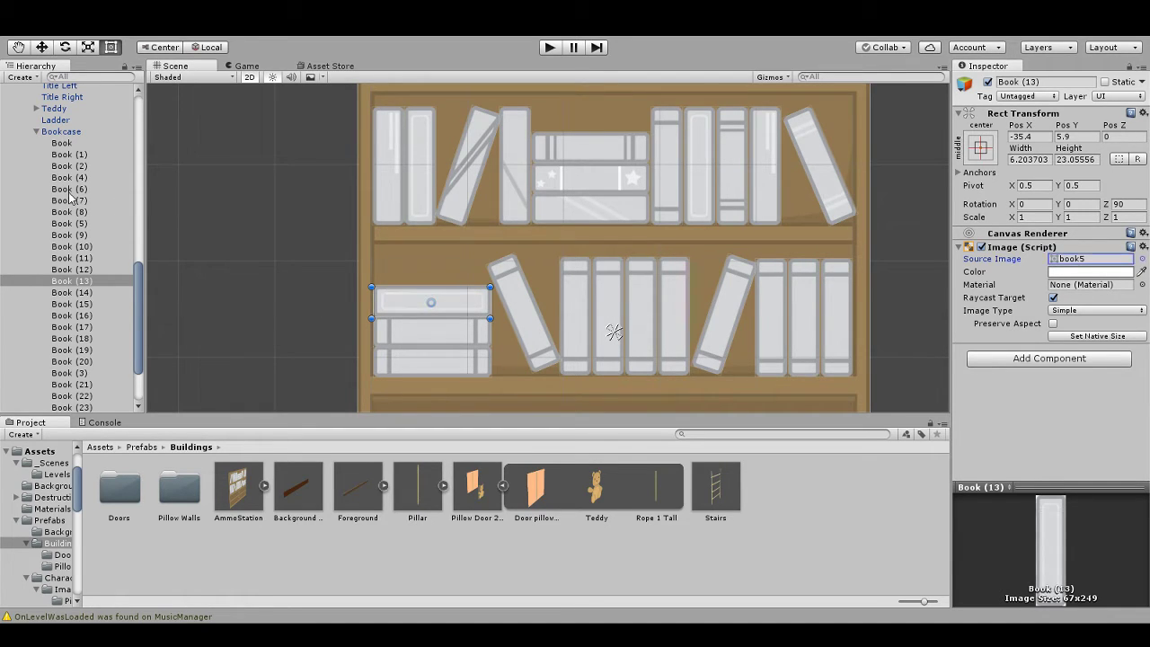
pyautogui.click(439, 338)
pyautogui.click(1142, 262)
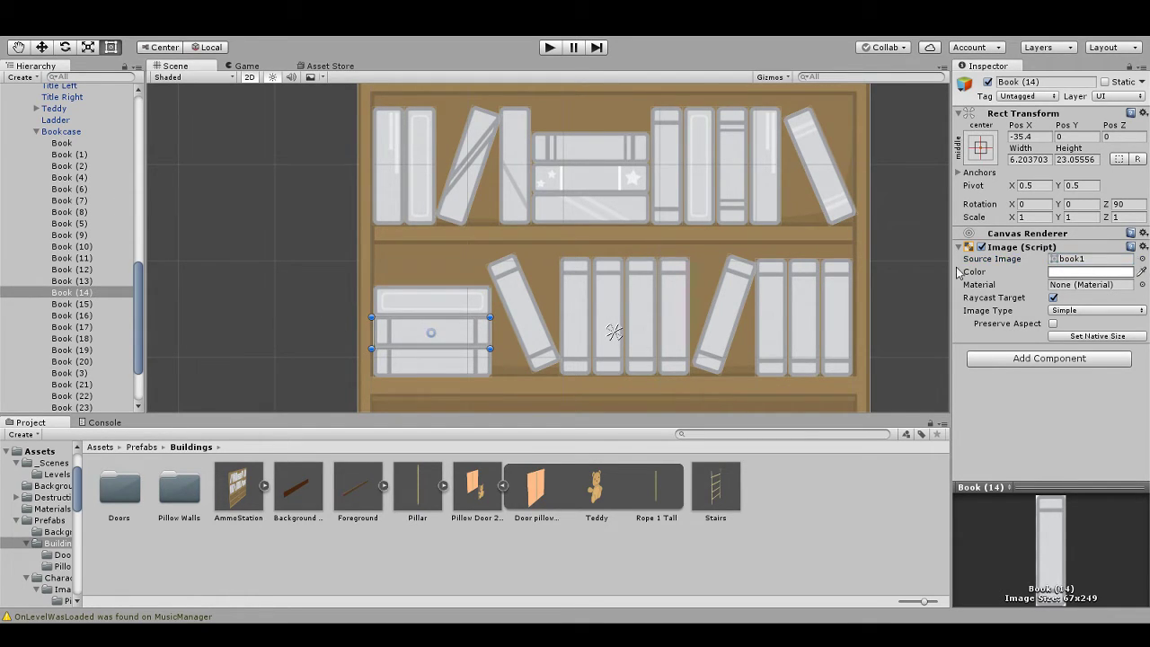
pyautogui.press('Down')
pyautogui.click(447, 363)
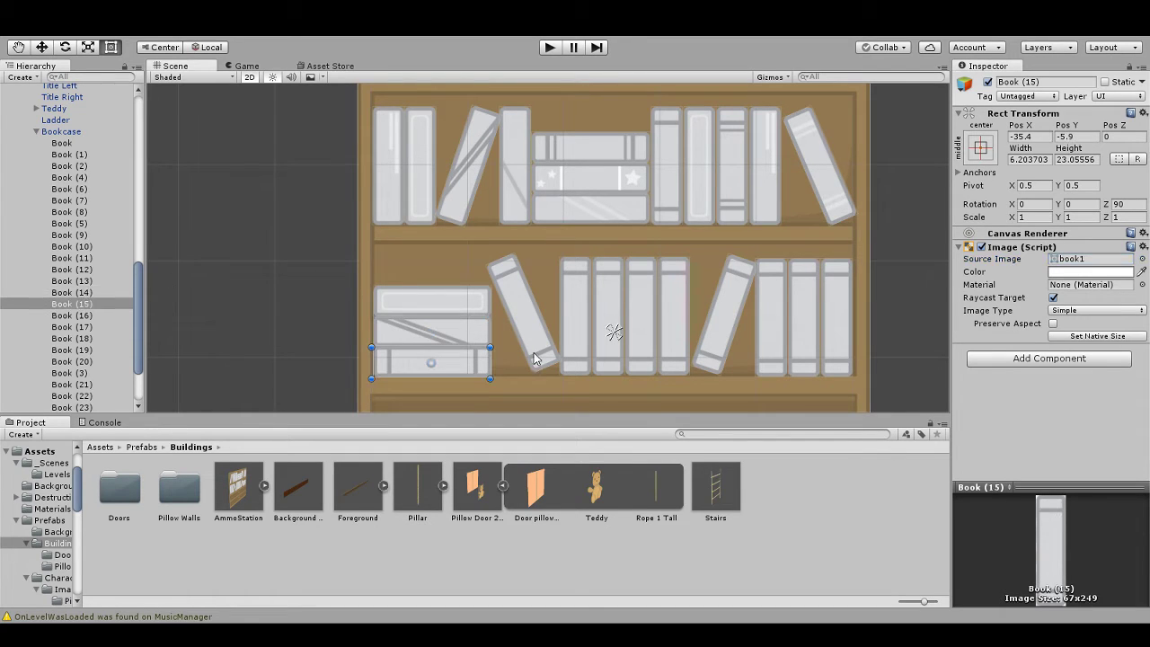
pyautogui.press('Down')
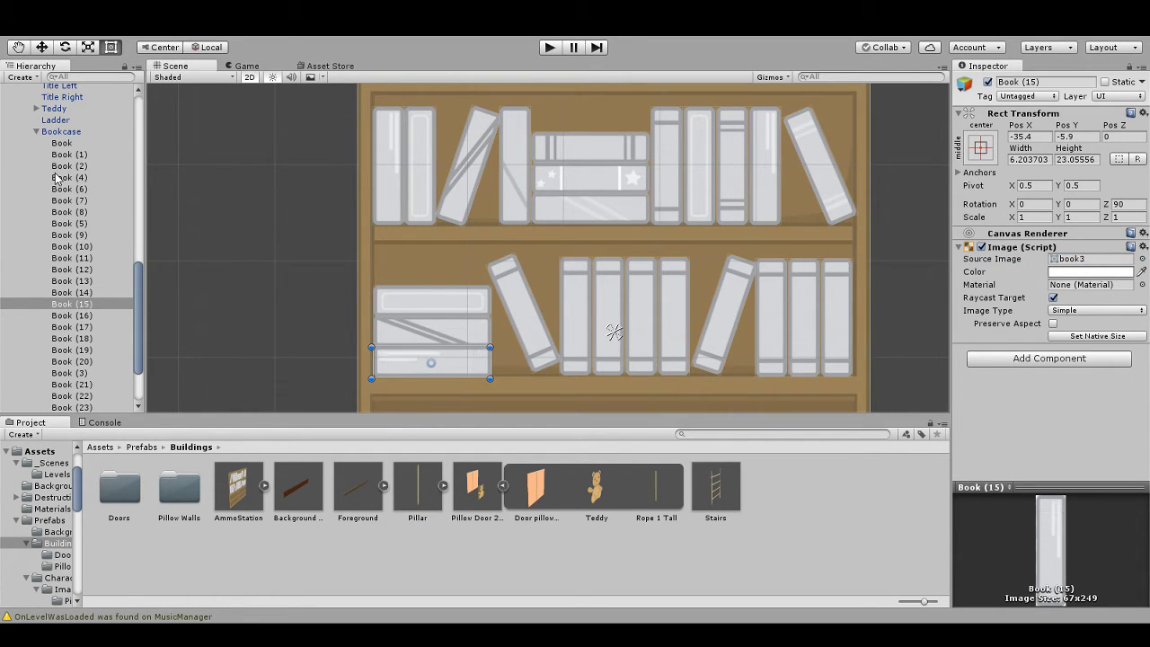
# Step: Set the source images of the first two upright books in the second shelf's middle group to book4 and book8
pyautogui.click(542, 310)
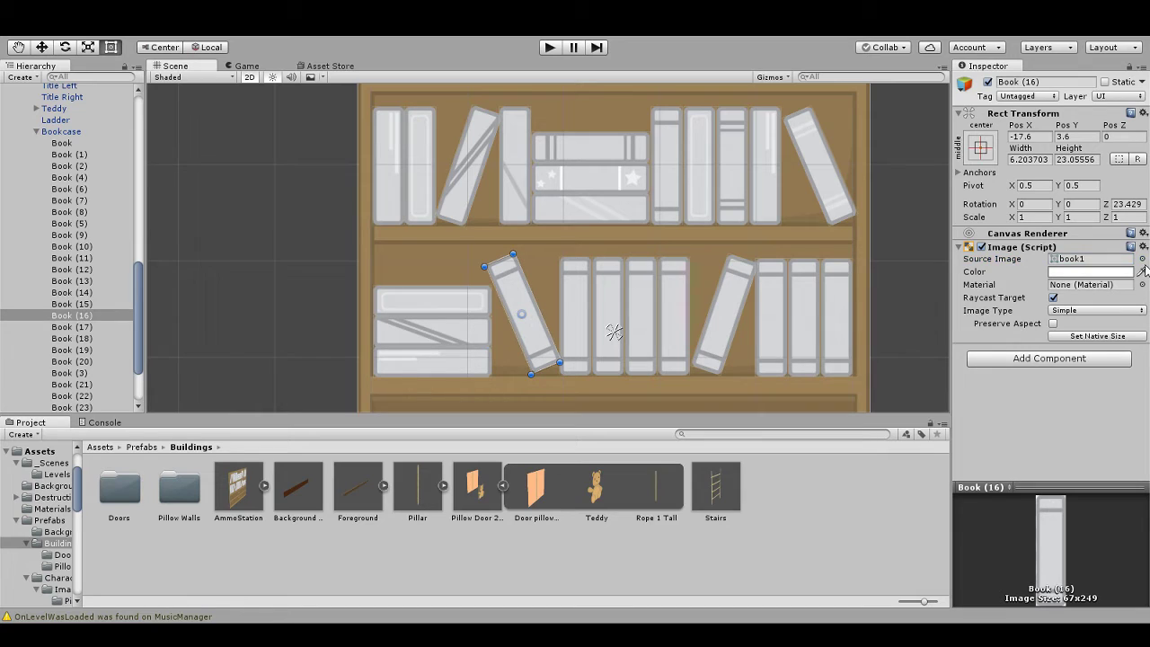
pyautogui.click(579, 301)
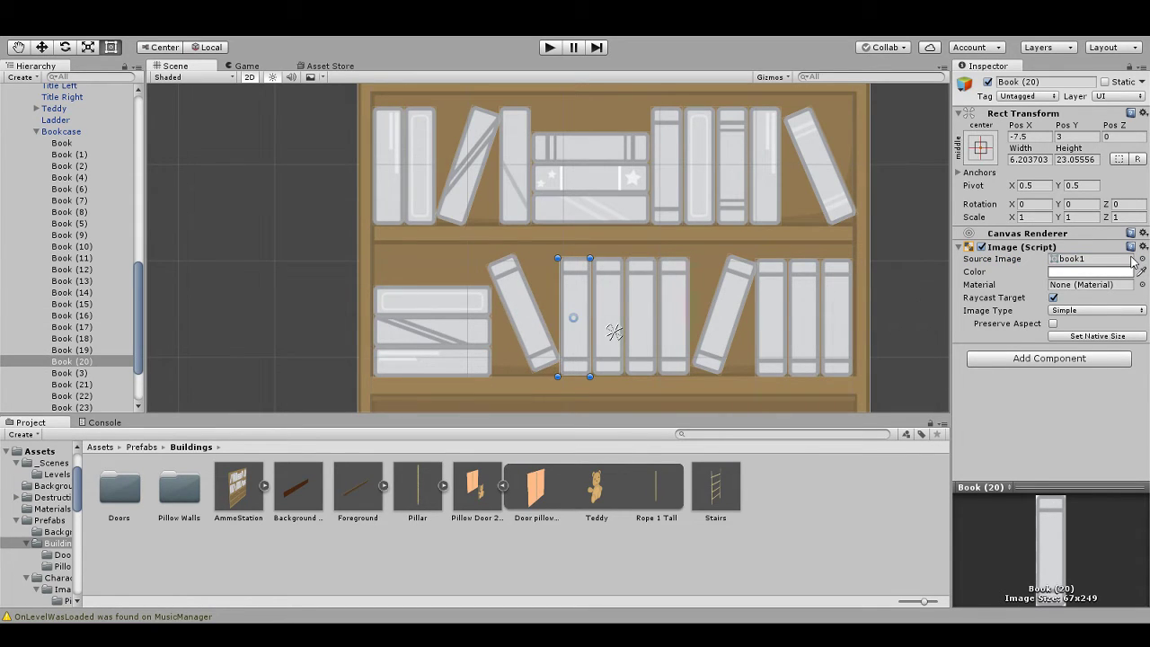
pyautogui.press('Down')
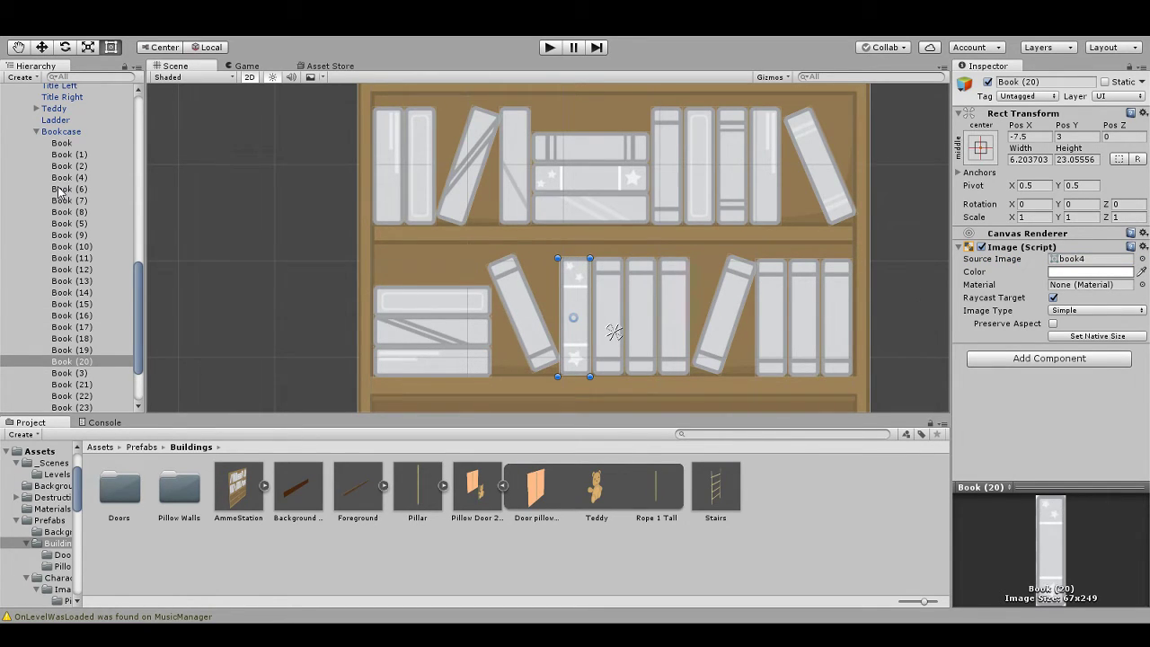
pyautogui.click(612, 291)
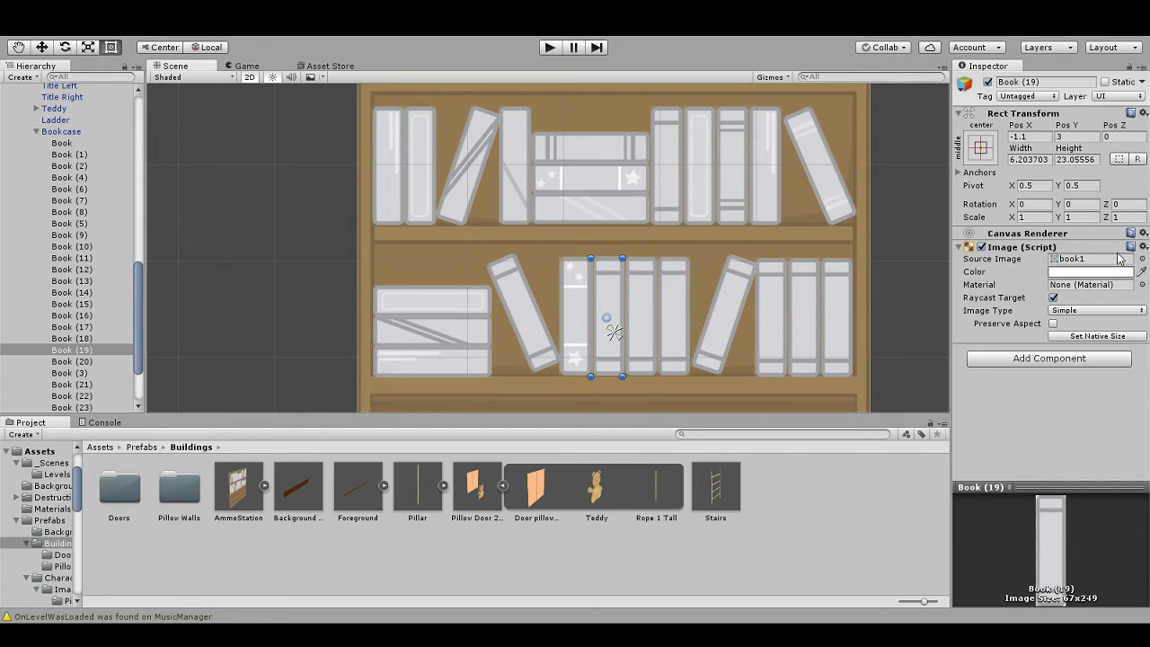
pyautogui.press('Down')
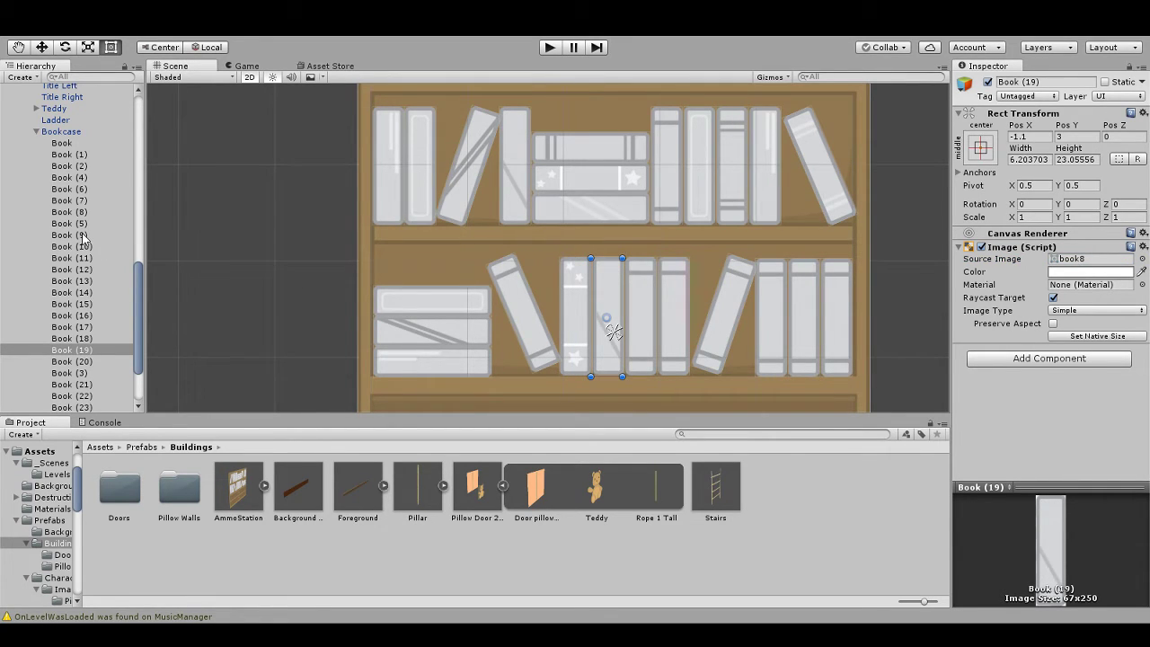
# Step: Set the source images of the third and fourth upright books in the second shelf's middle group to book9 and book3
pyautogui.click(645, 313)
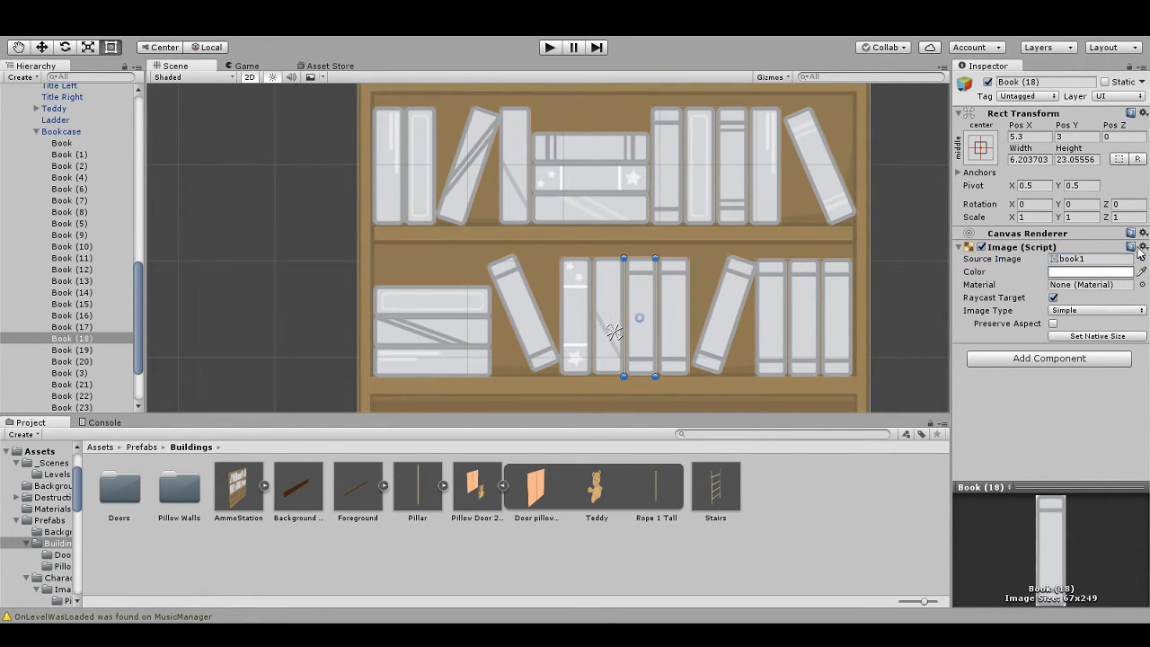
pyautogui.press('Down')
pyautogui.press('Return')
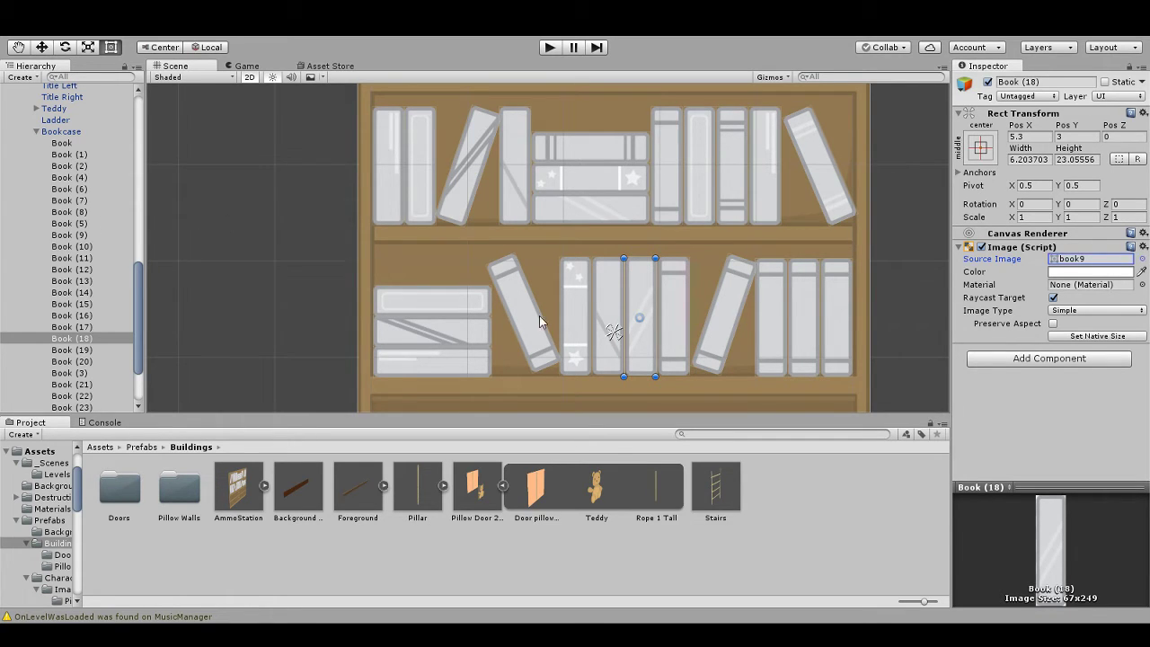
pyautogui.click(683, 320)
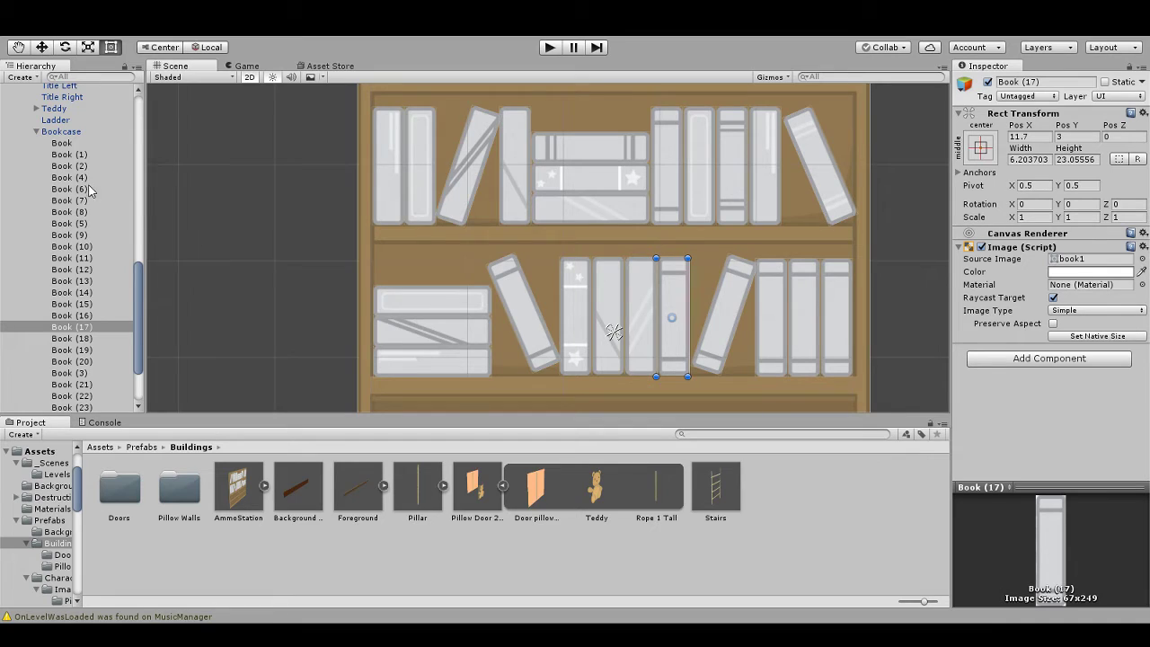
pyautogui.press('Down')
pyautogui.press('Down')
pyautogui.press('Return')
# Step: Set the source images of the second shelf's second leaning book to book5 and the three upright books after it to book2, book4 and book6
pyautogui.click(739, 287)
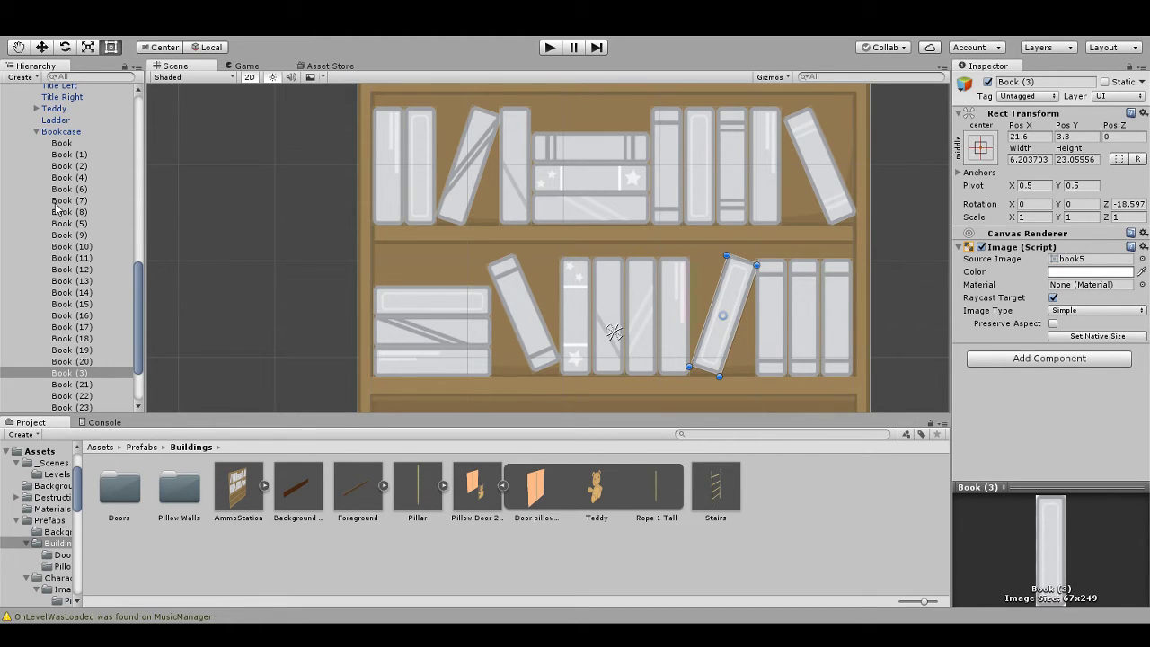
pyautogui.click(779, 358)
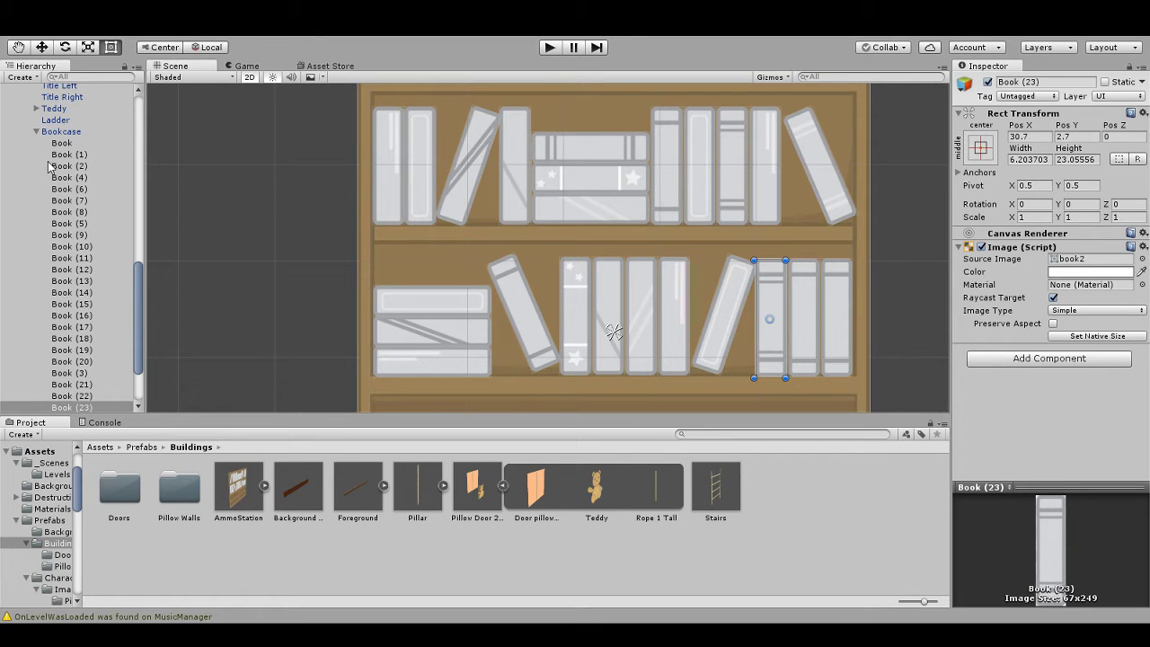
pyautogui.press('Up')
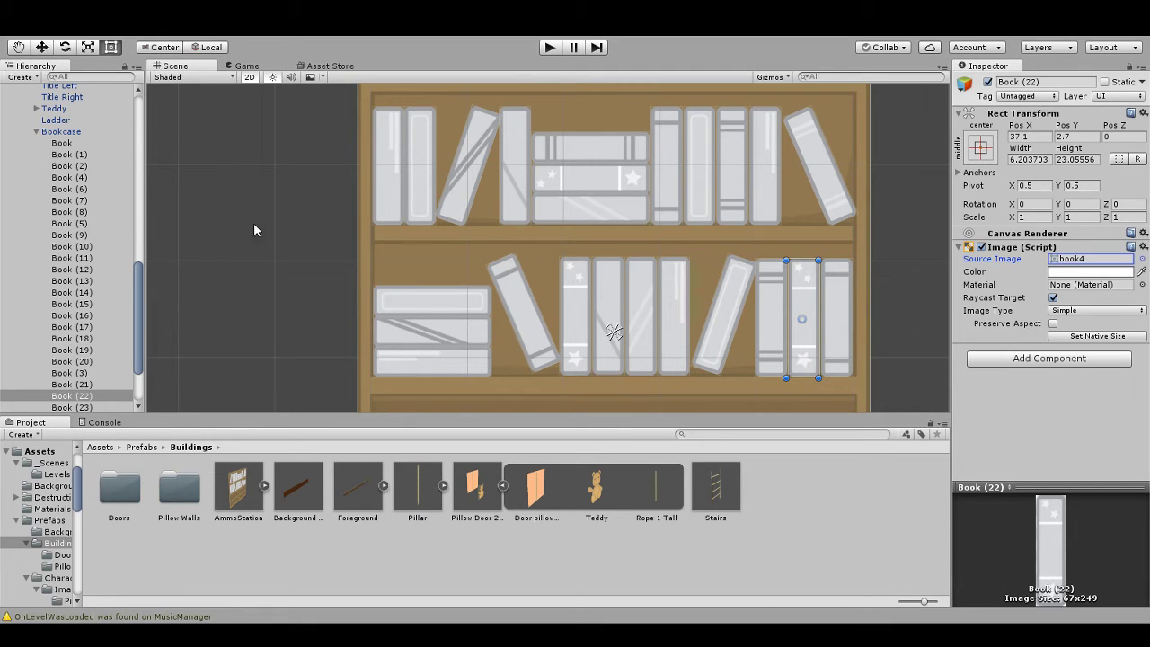
pyautogui.click(829, 311)
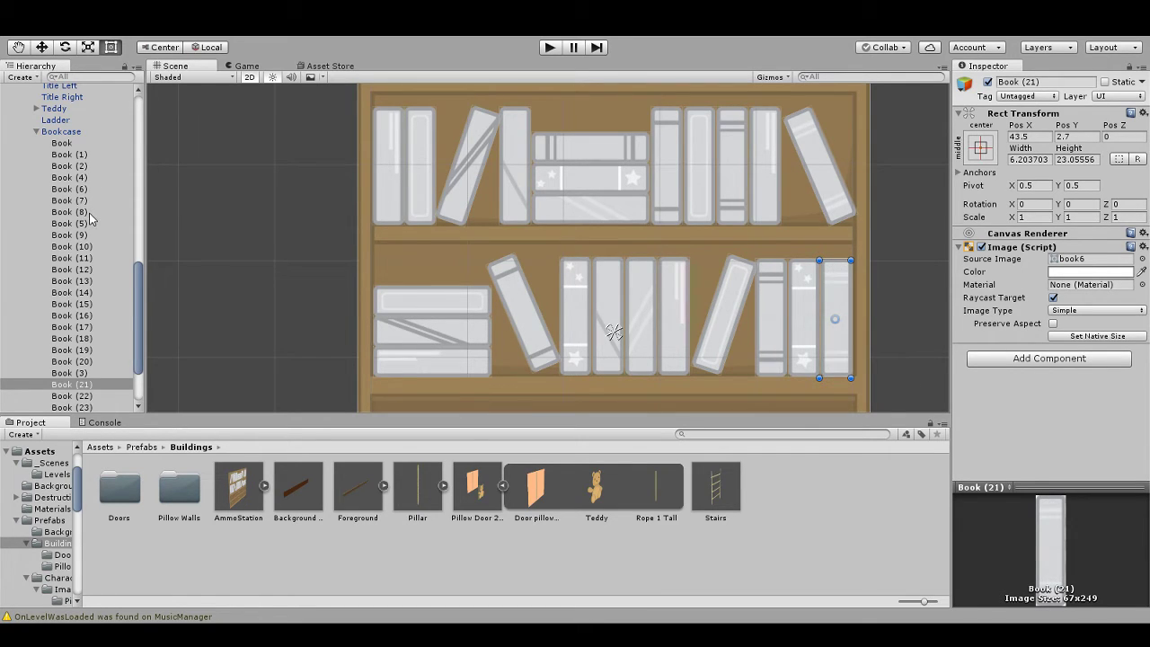
# Step: Color the top shelf's first four books, in order, red, bright green, light blue and magenta
pyautogui.click(380, 182)
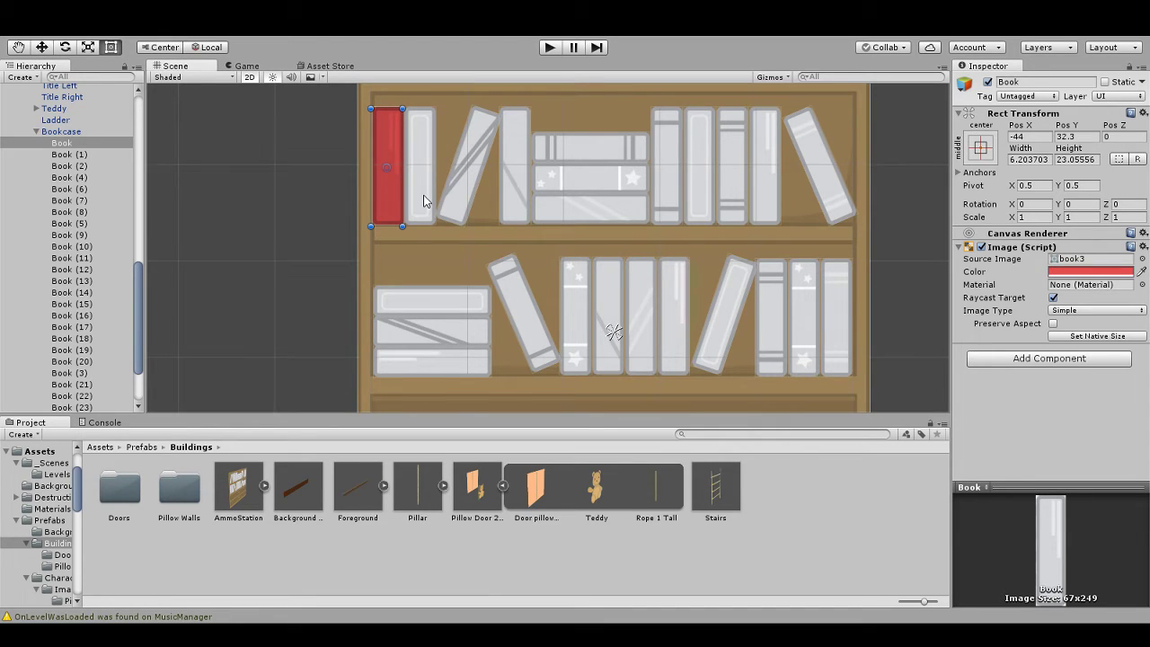
pyautogui.click(426, 201)
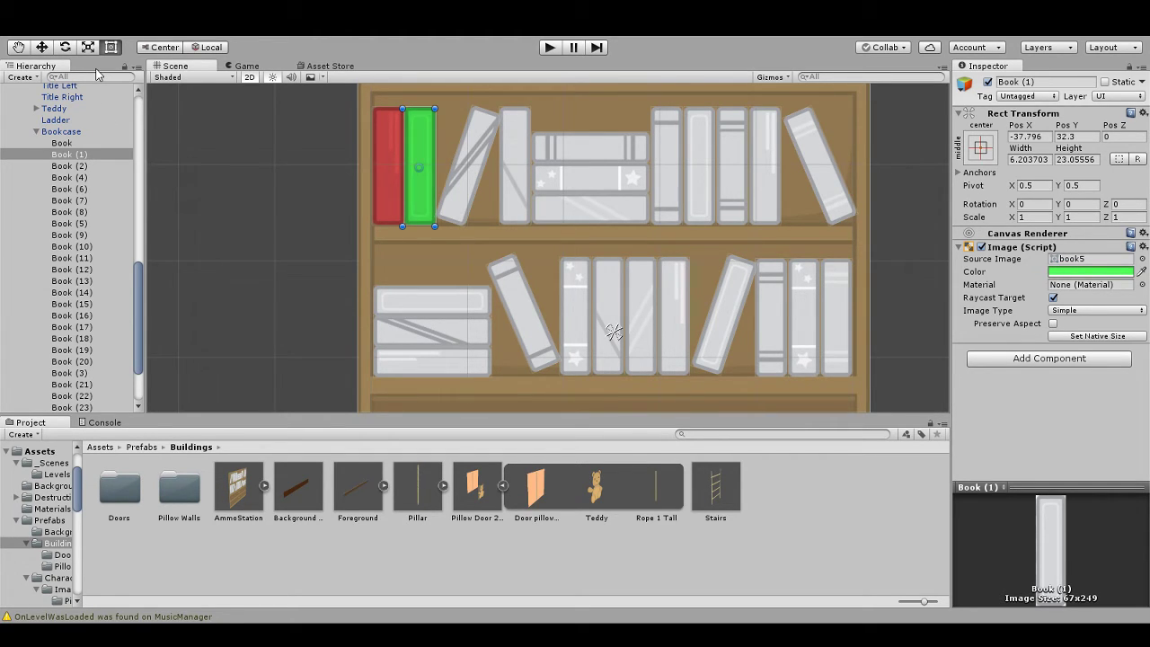
pyautogui.click(495, 193)
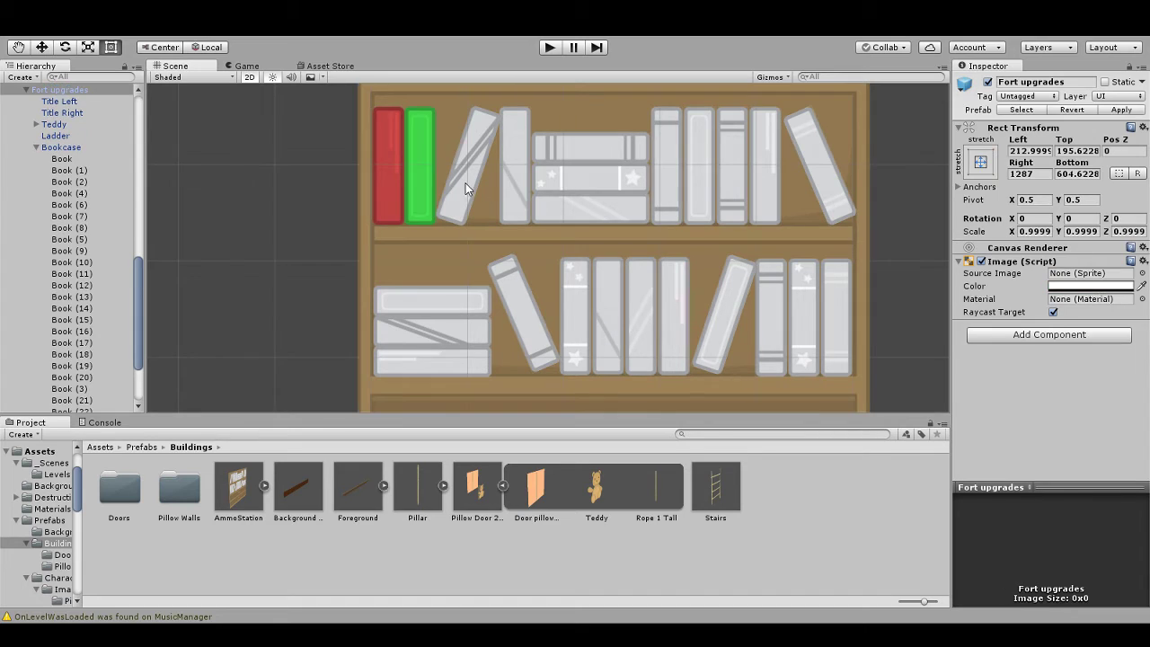
pyautogui.click(494, 193)
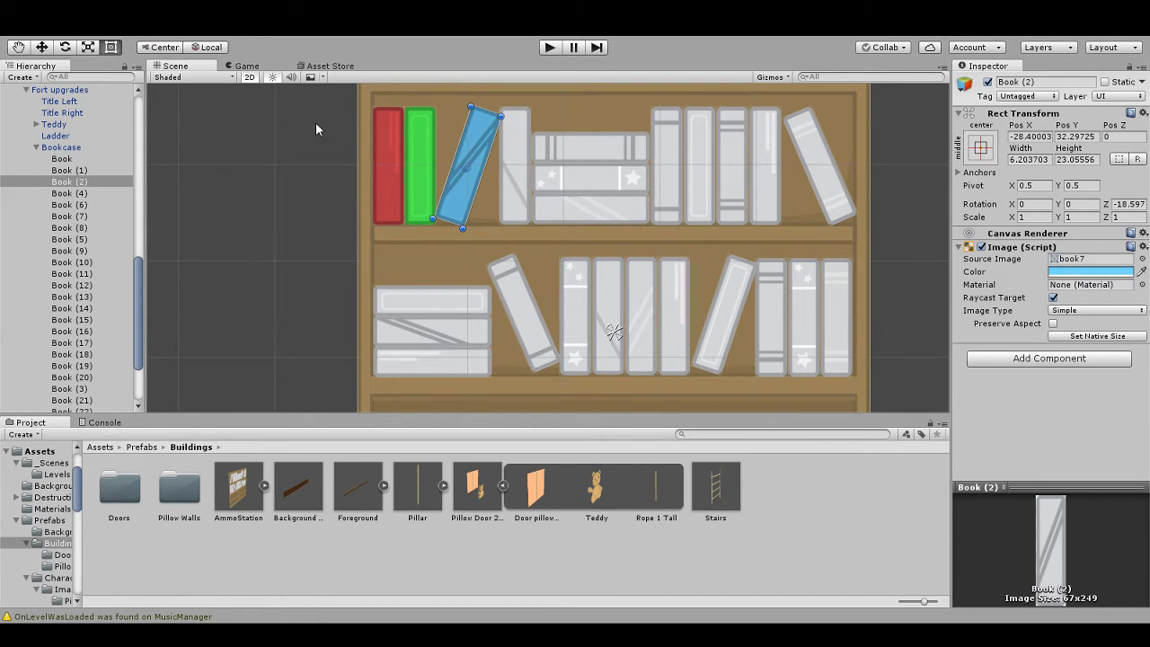
pyautogui.click(508, 185)
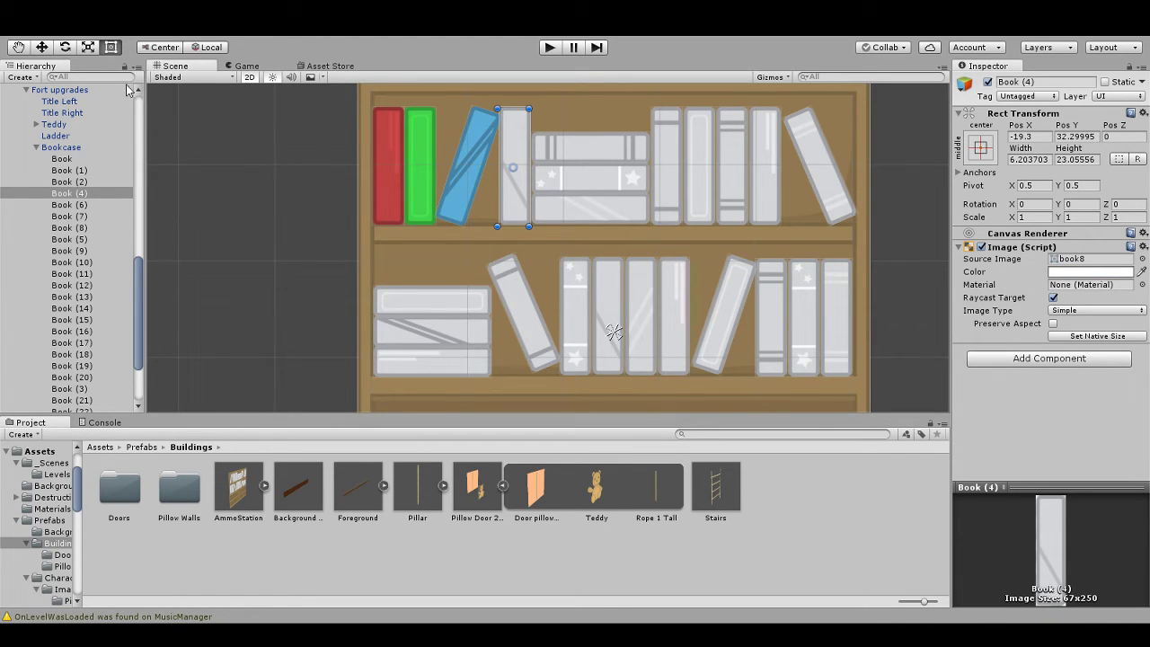
# Step: Color the top shelf's flat stack, from top to bottom, teal green, blue and crimson red
pyautogui.click(591, 148)
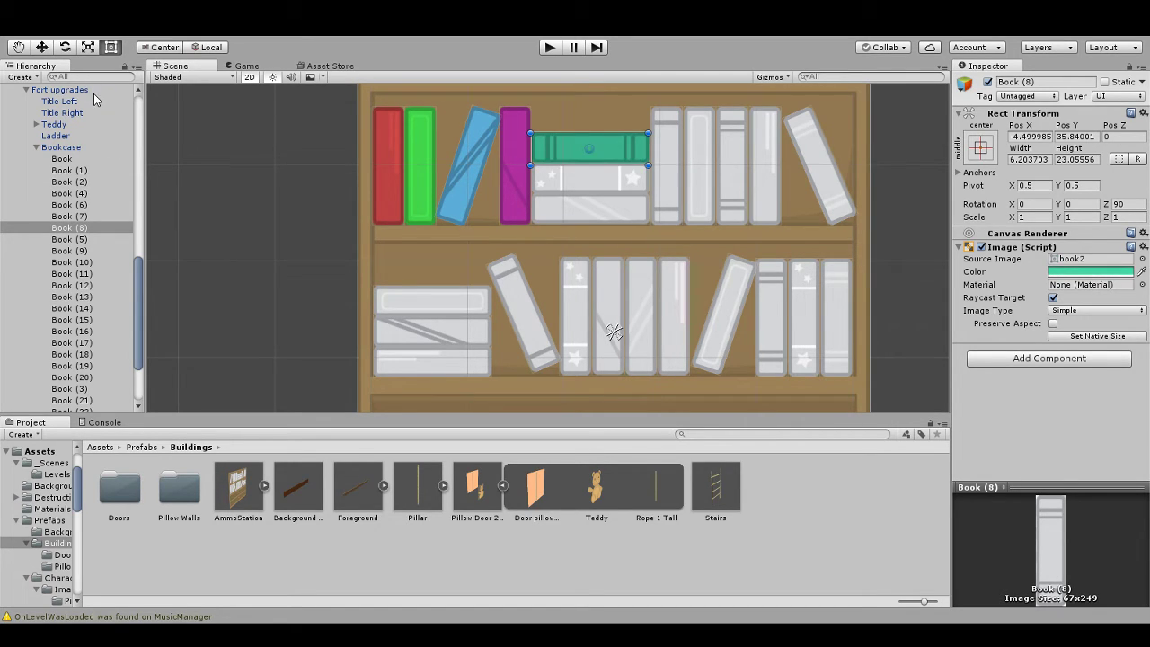
pyautogui.click(584, 180)
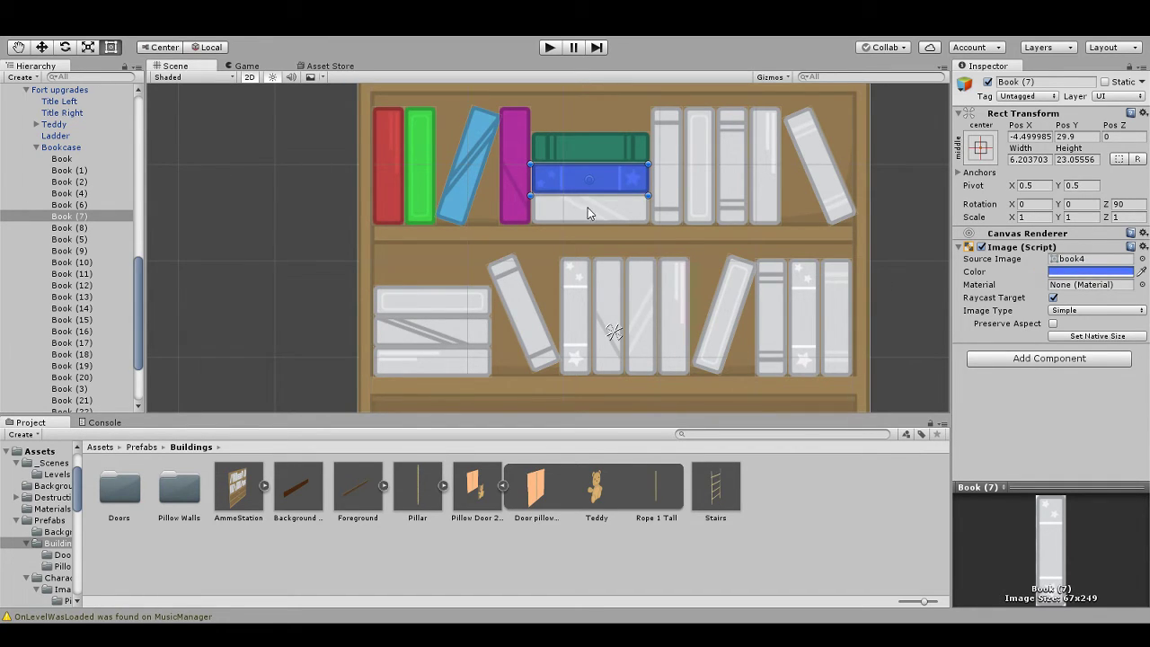
pyautogui.click(627, 218)
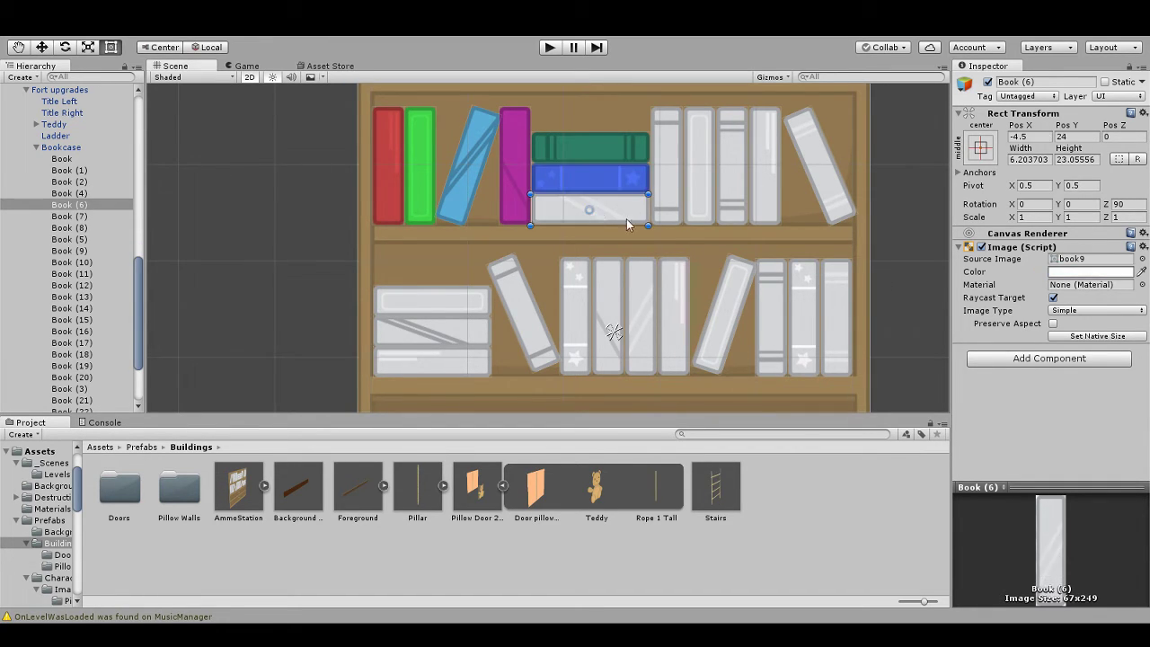
# Step: Color the four upright books after the top shelf's flat stack, in order, yellow, dark green, deep blue and orange
pyautogui.click(674, 190)
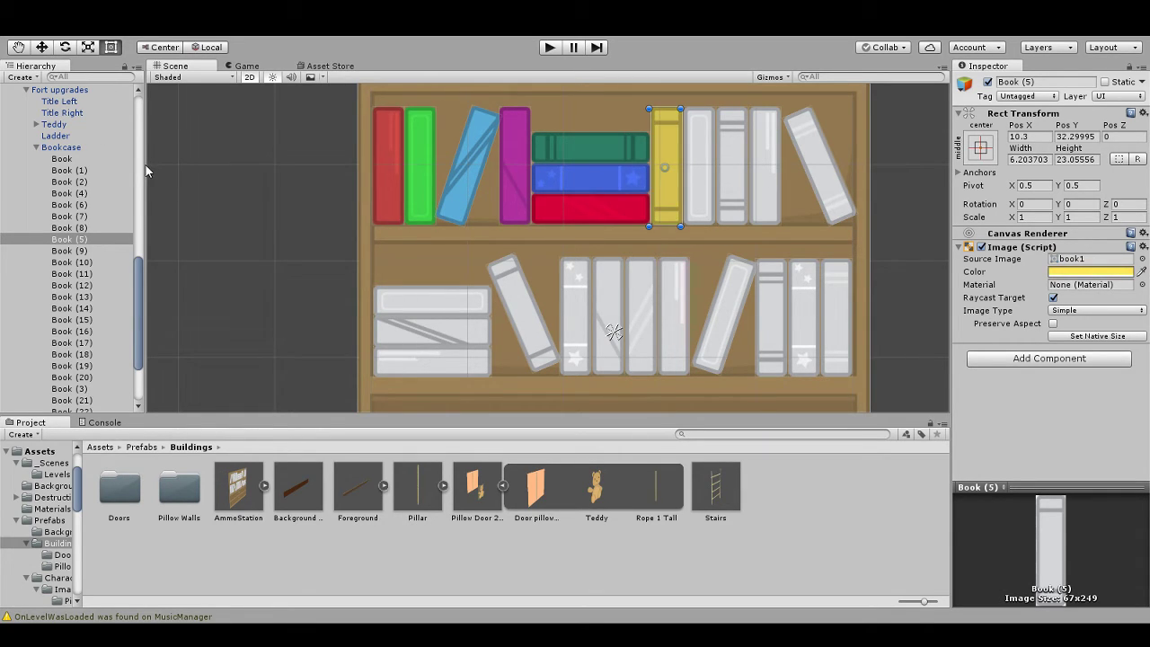
pyautogui.click(695, 180)
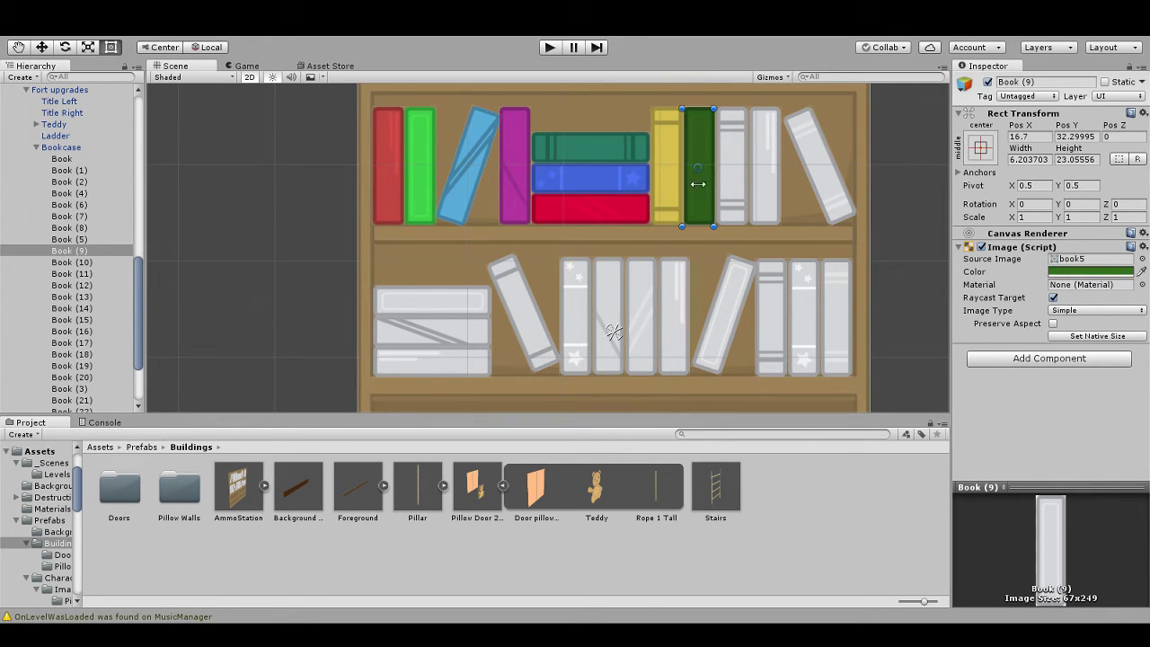
pyautogui.click(731, 191)
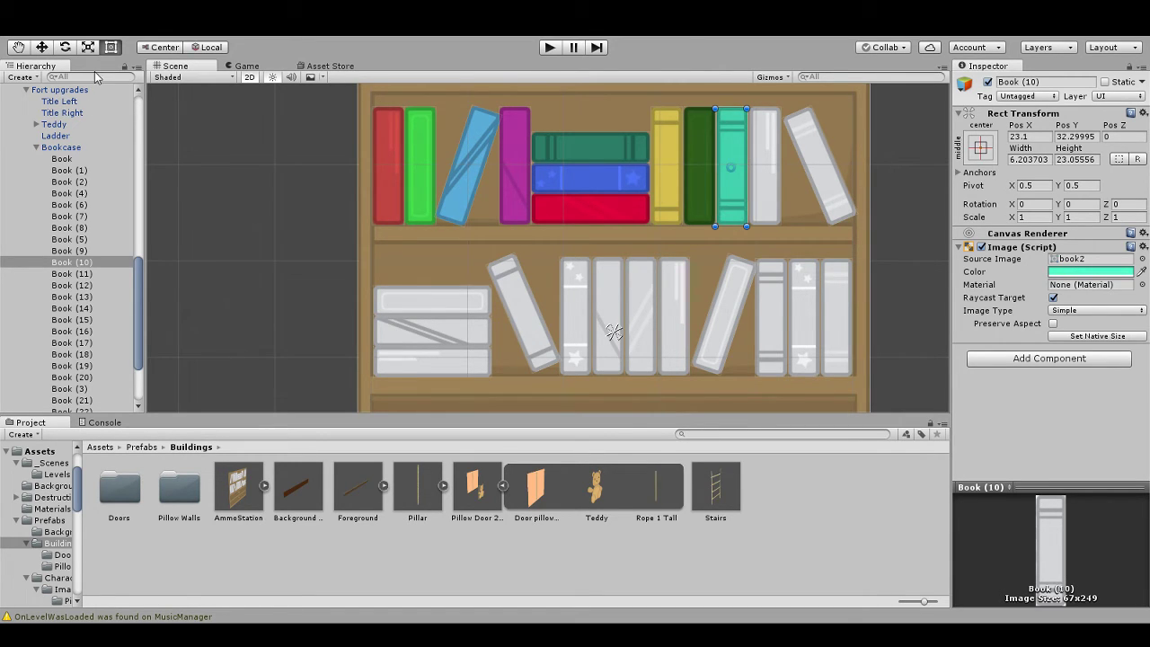
pyautogui.click(773, 190)
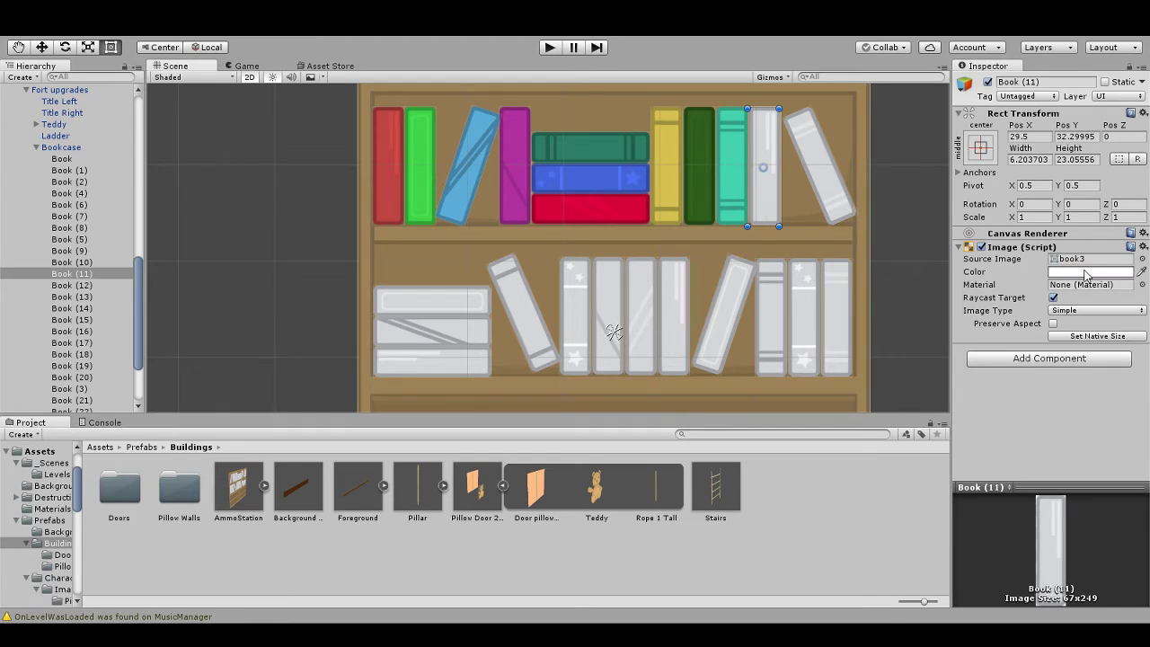
pyautogui.click(735, 199)
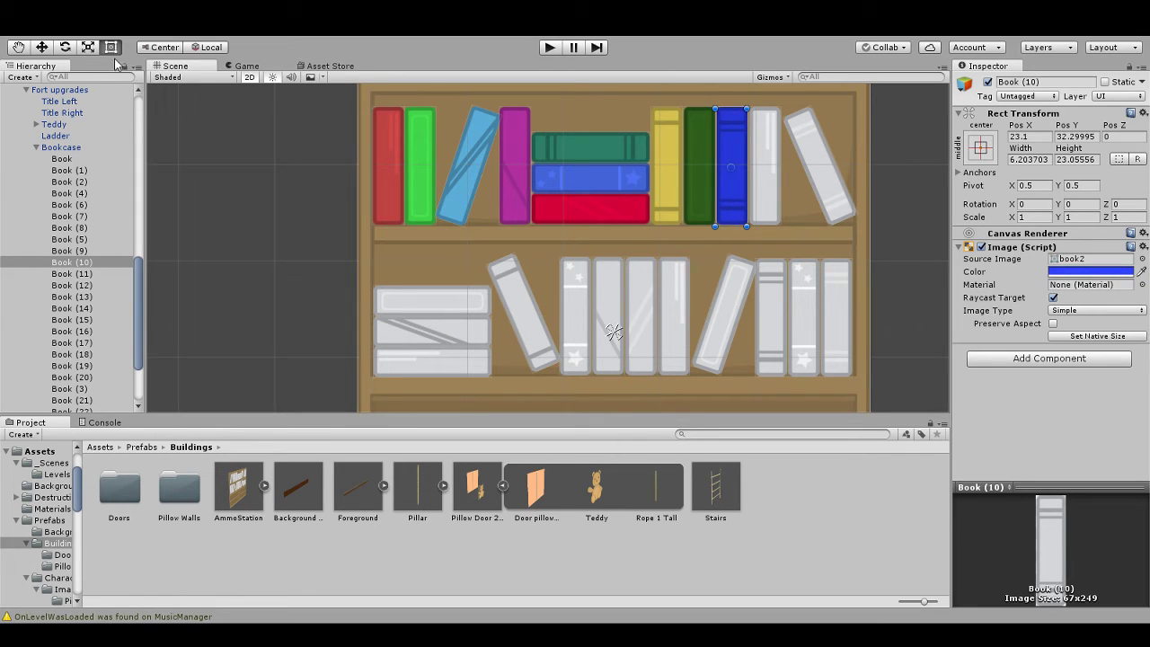
pyautogui.click(767, 198)
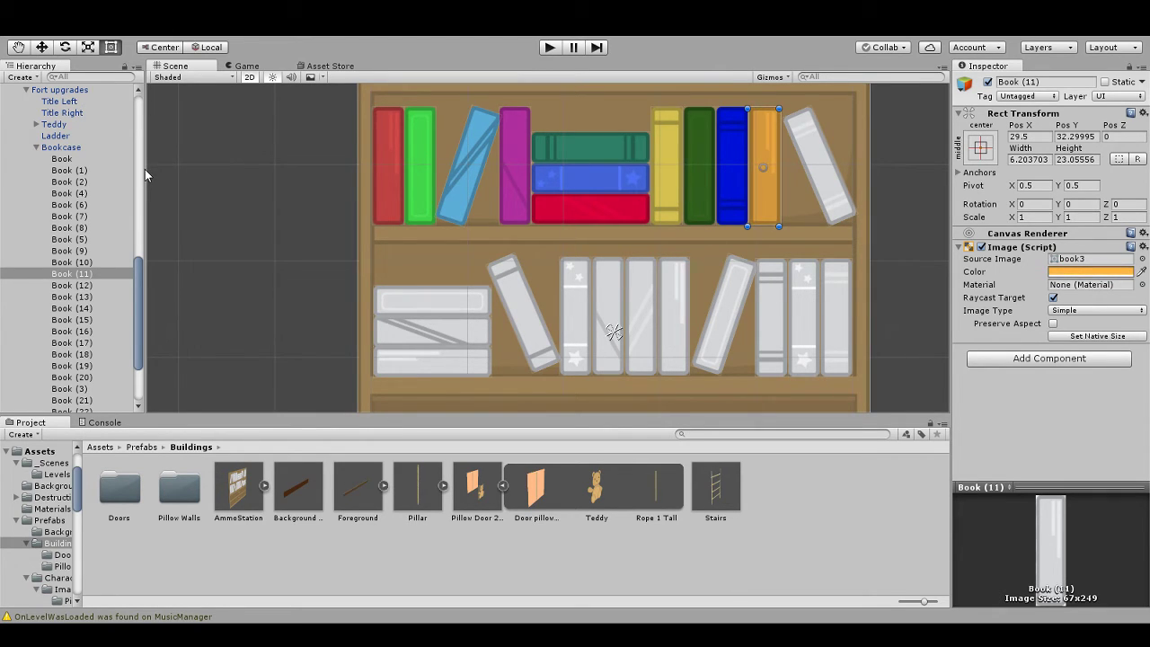
# Step: Shift the leaning book at the top shelf's end to X position 39.9 and color it dark maroon
pyautogui.click(826, 185)
pyautogui.moveTo(825, 191); pyautogui.dragTo(819, 195)
pyautogui.click(935, 238)
pyautogui.click(815, 187)
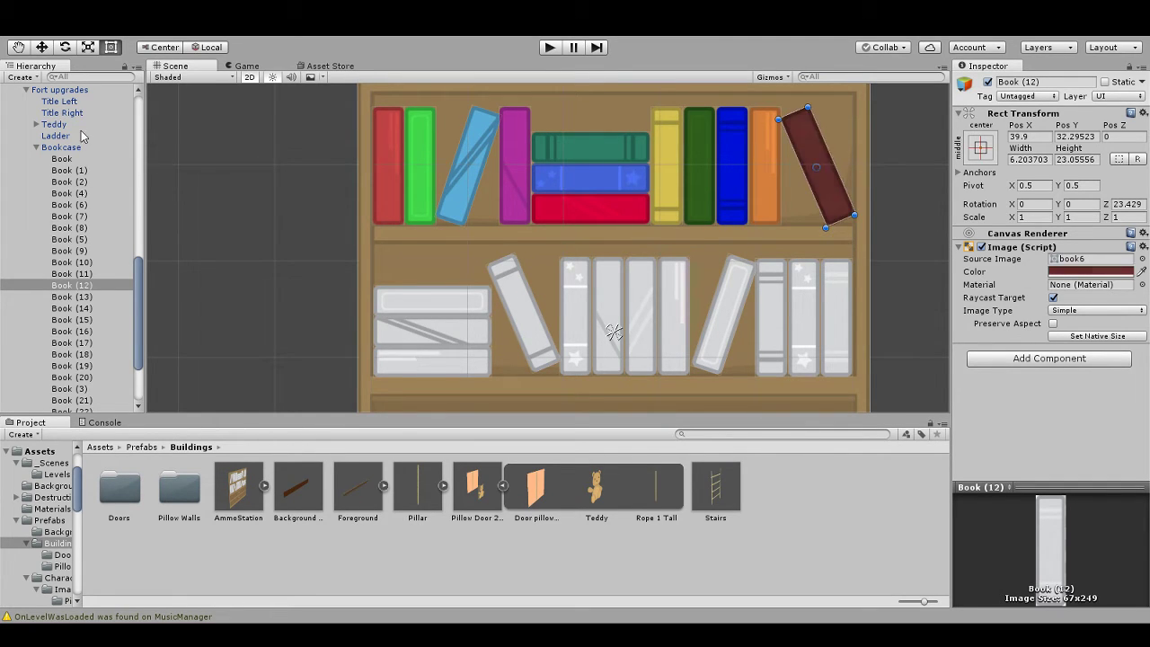
# Step: Color the top and middle books of the second shelf's flat stack purple and red
pyautogui.click(432, 304)
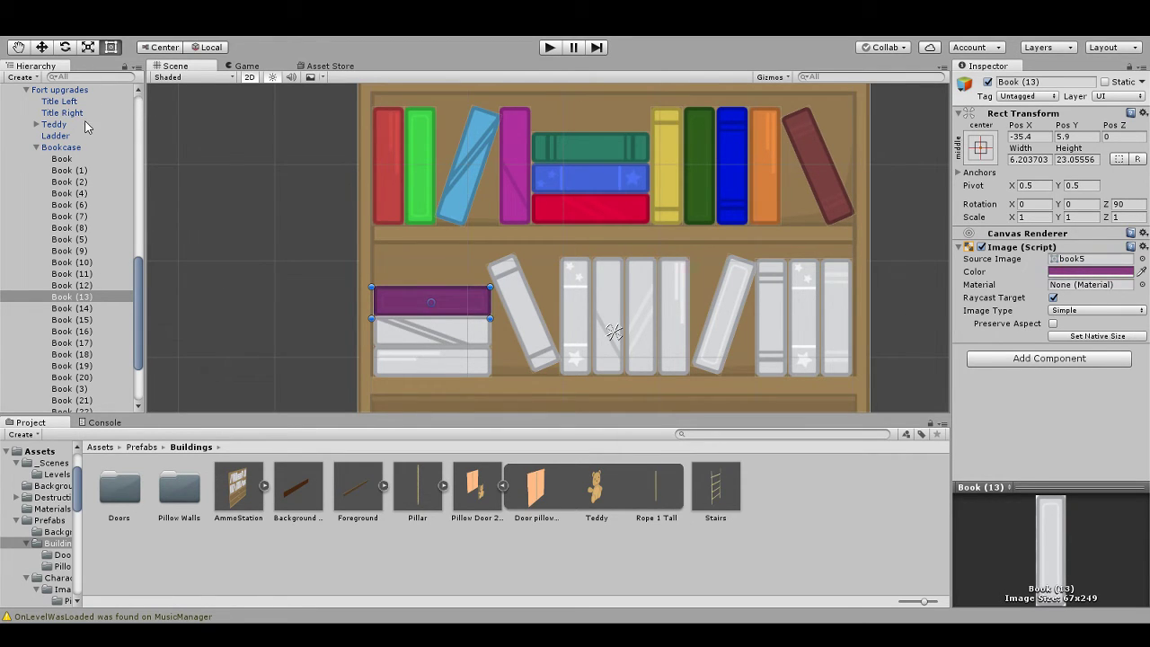
pyautogui.click(435, 326)
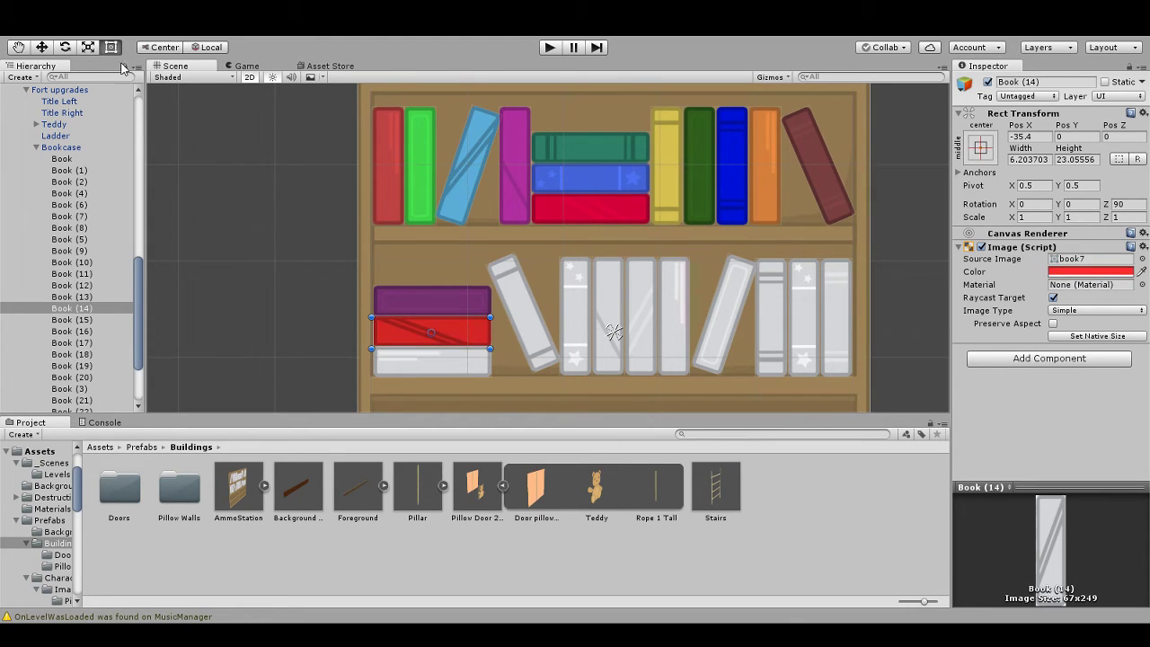
# Step: Color the bottom book of the second shelf's flat stack gray-green and the leaning book beside it navy blue
pyautogui.click(459, 369)
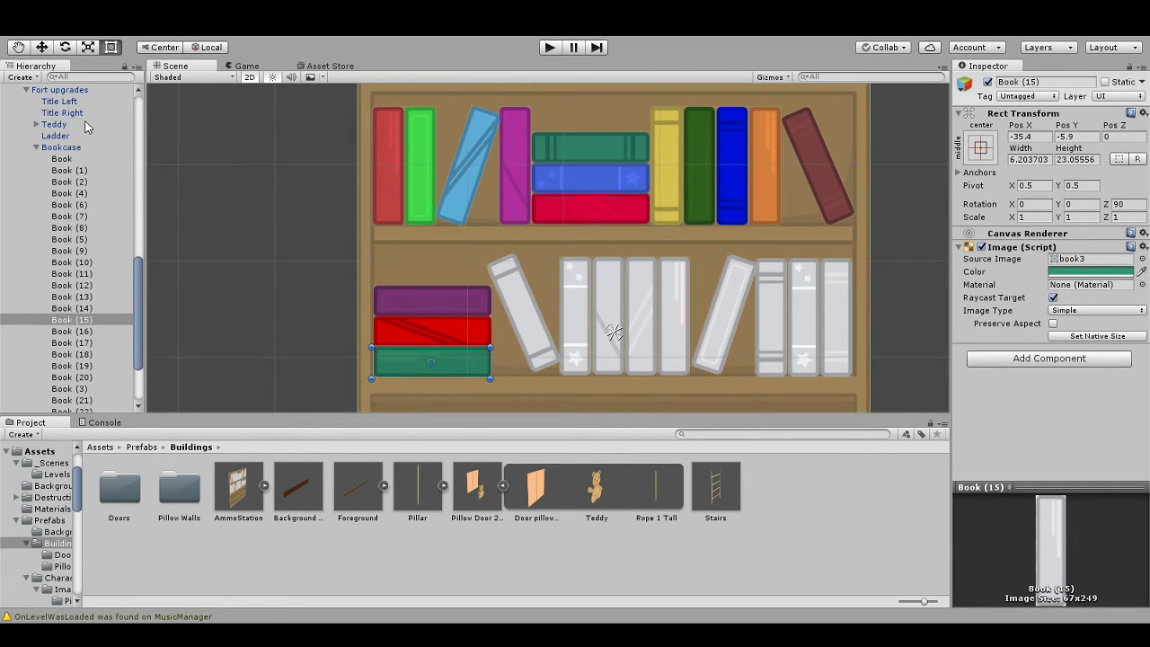
pyautogui.click(519, 300)
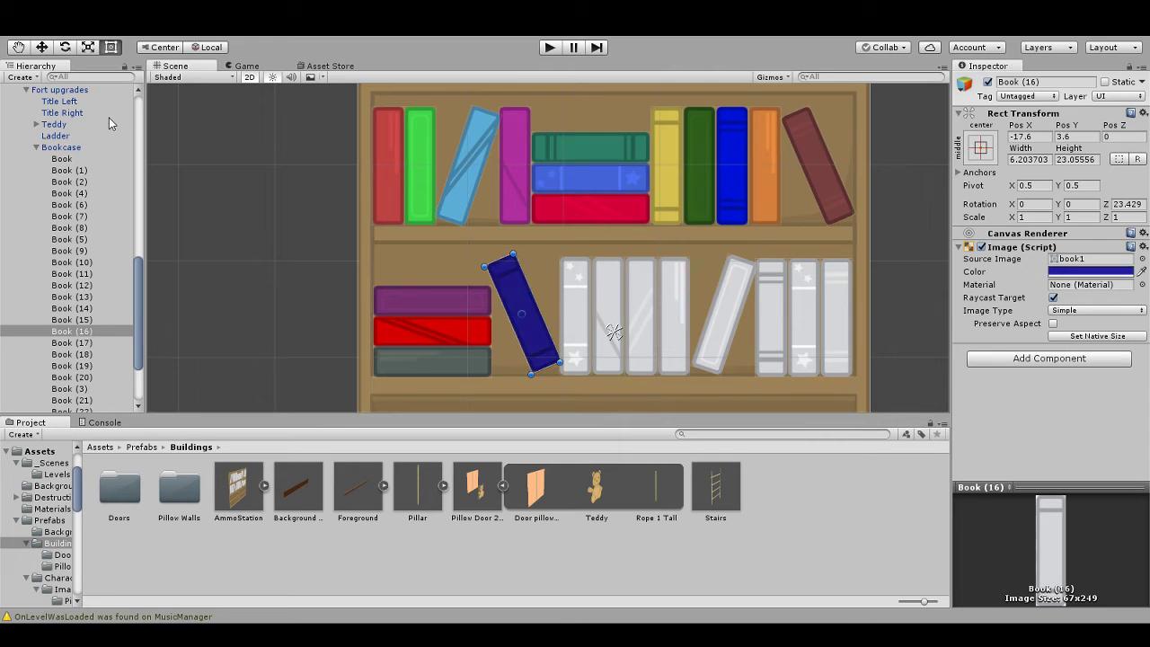
# Step: Color the four upright books in the middle of the second shelf, in order, light green, violet, pale yellow and crimson
pyautogui.click(568, 307)
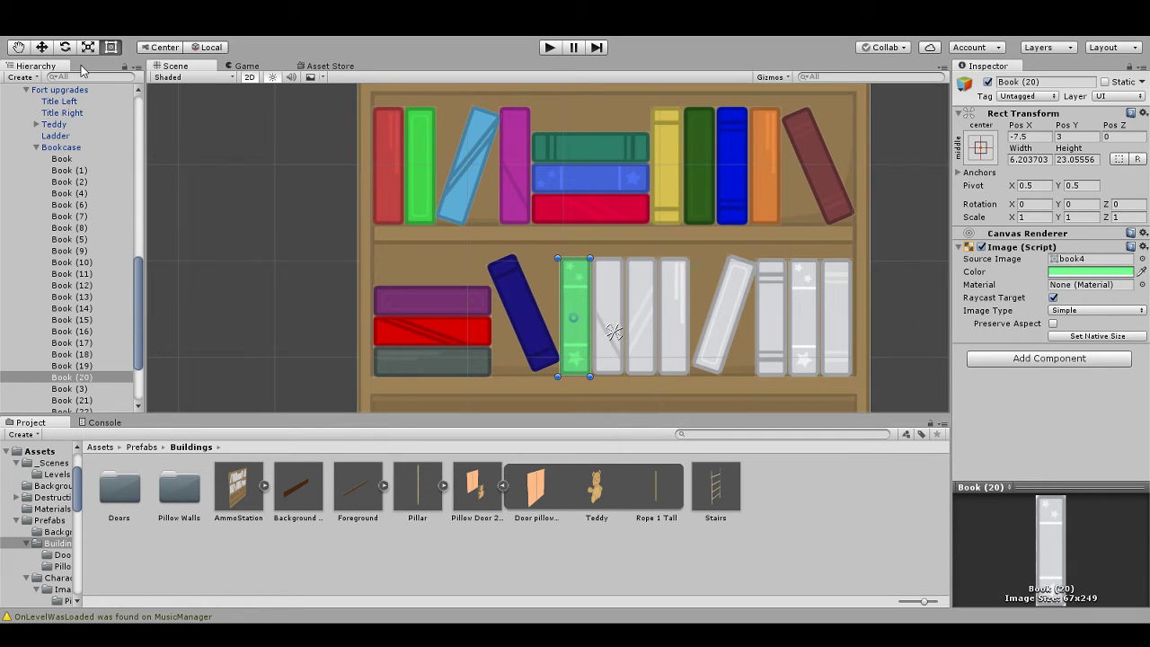
pyautogui.click(611, 295)
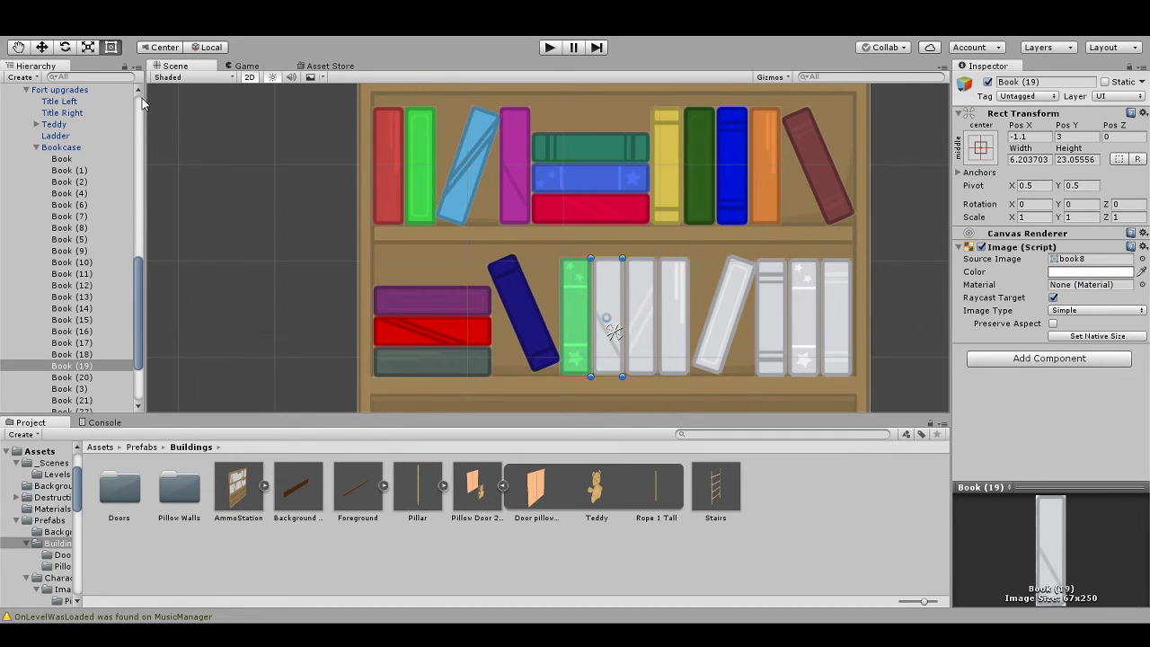
pyautogui.click(645, 279)
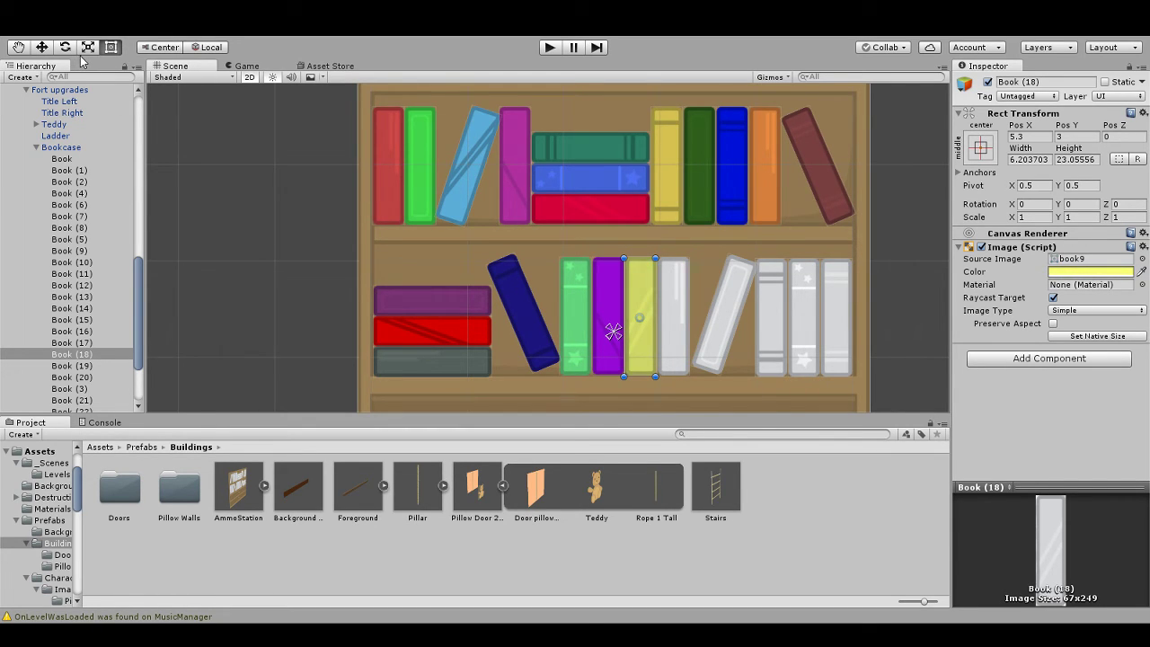
pyautogui.click(678, 297)
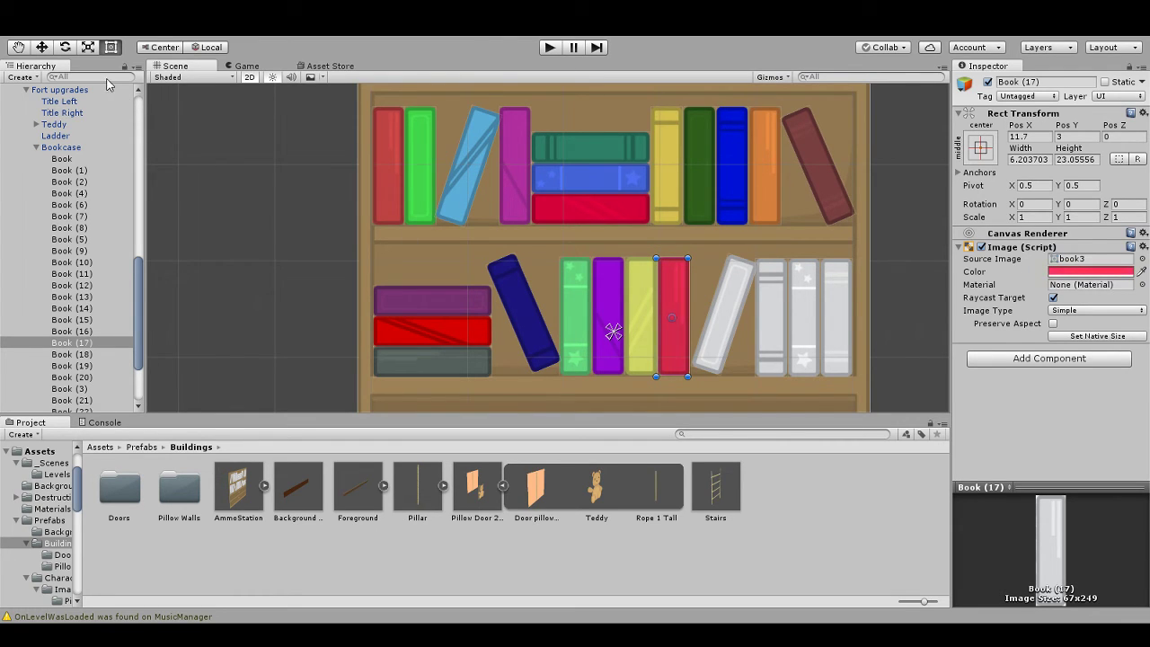
# Step: Color the second shelf's other leaning book golden brown and the last three upright books, in order, light blue, light purple and green
pyautogui.click(730, 311)
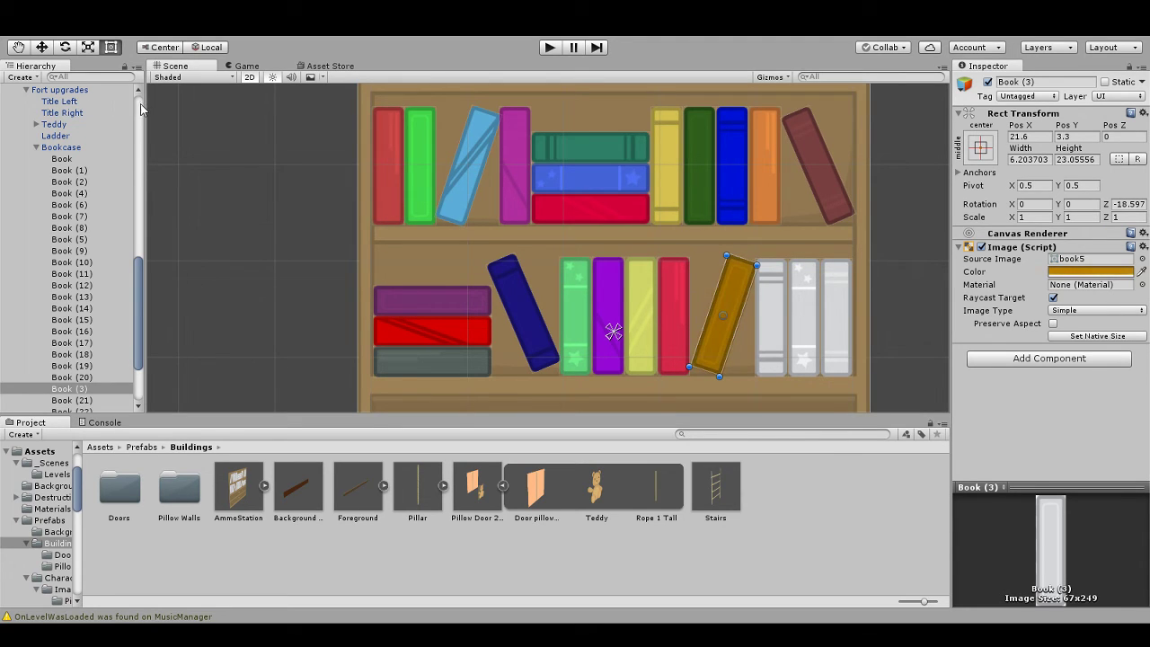
pyautogui.click(782, 333)
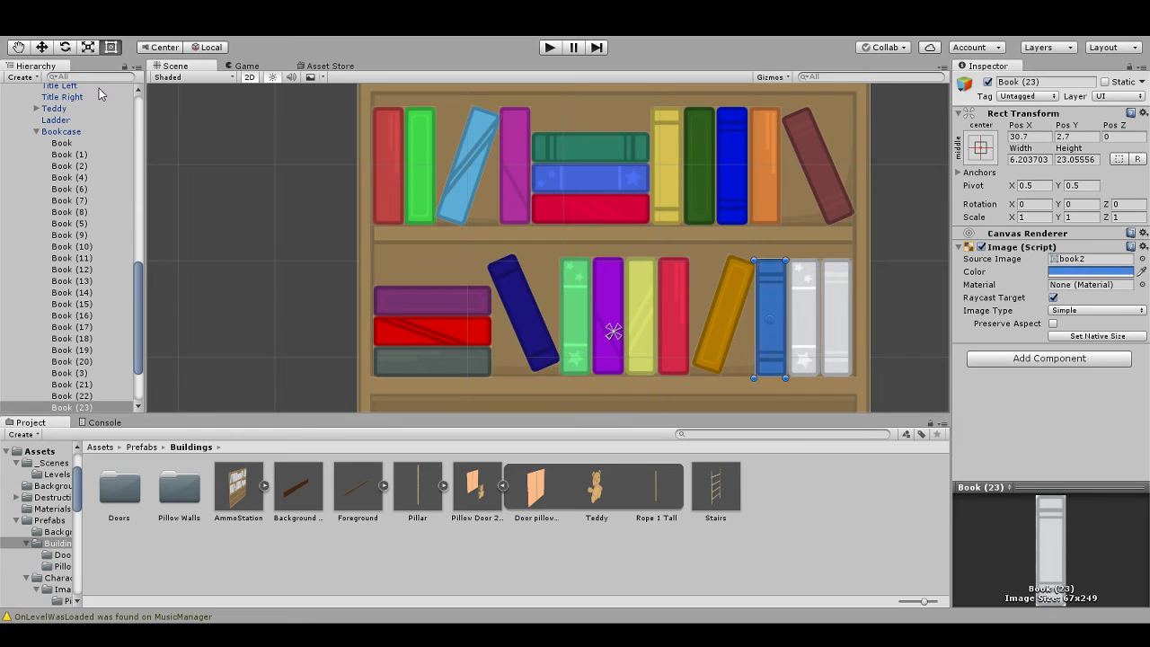
pyautogui.click(802, 307)
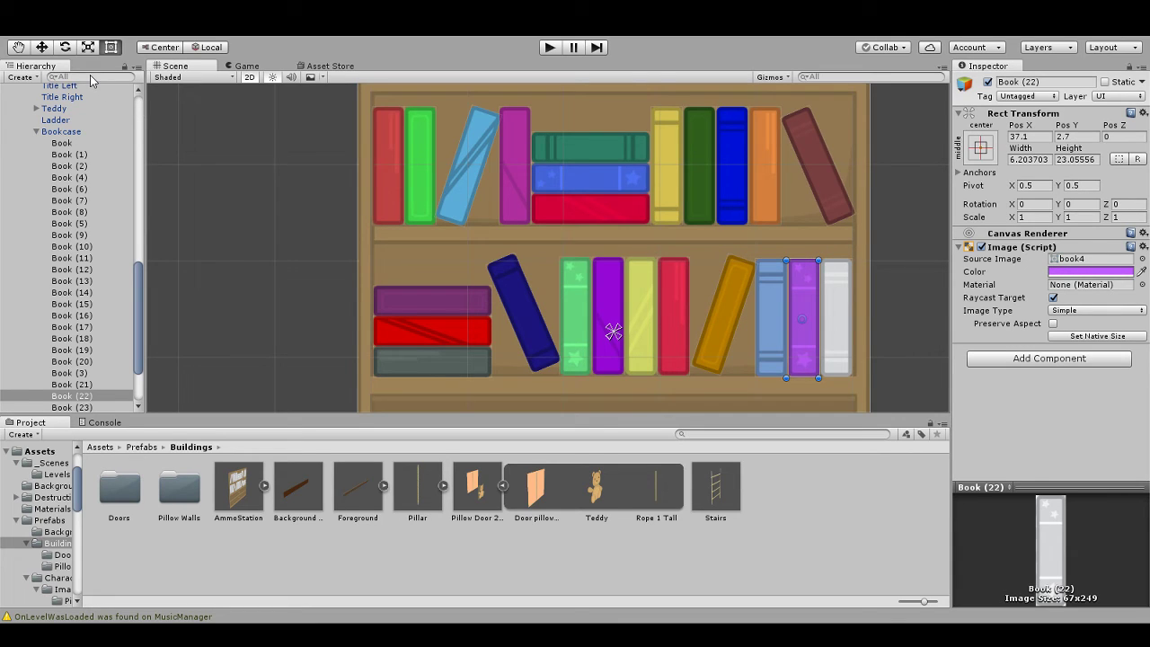
pyautogui.click(843, 329)
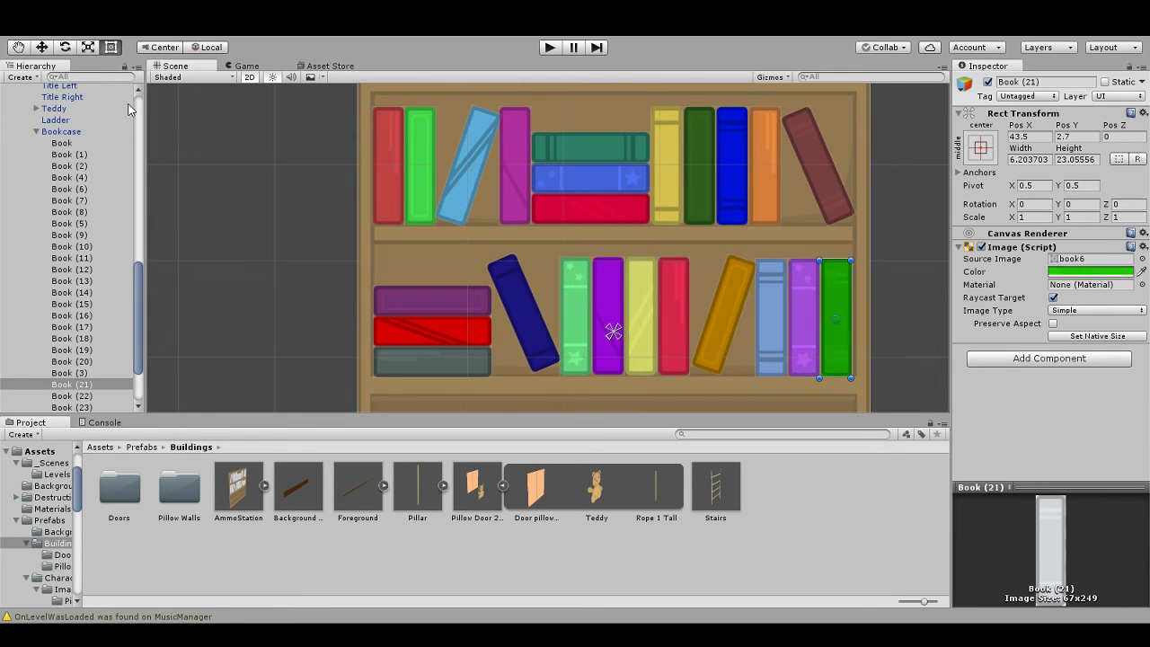
pyautogui.click(291, 270)
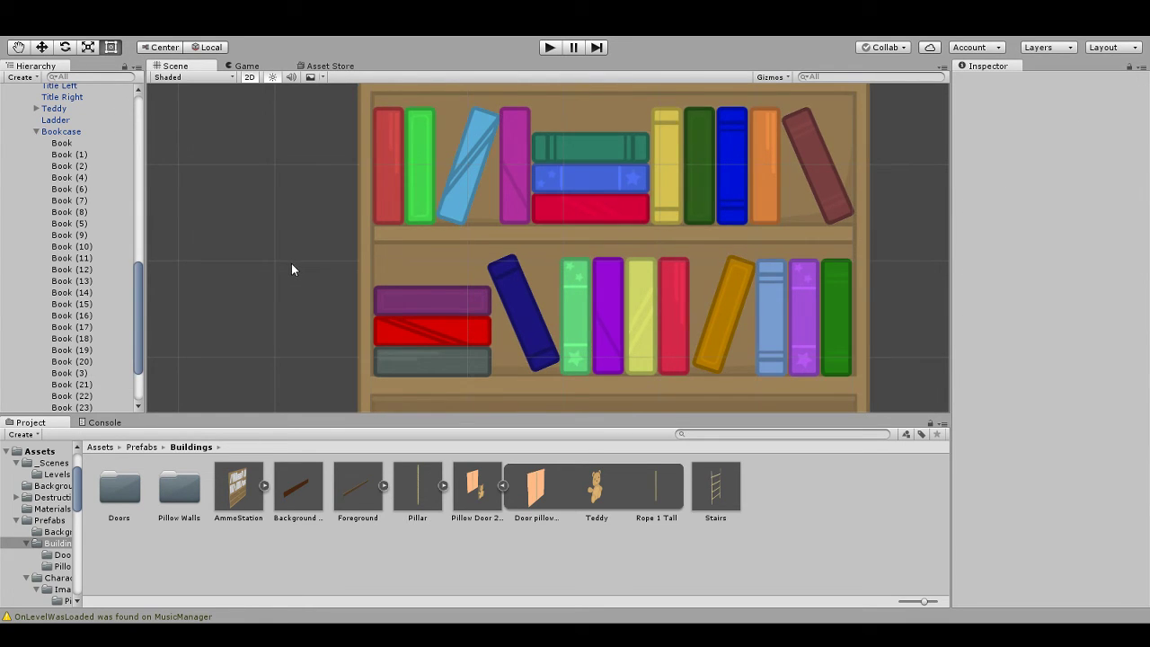
# Step: Move the whole Bookcase icon onto the upgrades page below the ladder and centered with it, at about X 0, Y -490
pyautogui.scroll(-10, 291, 269)
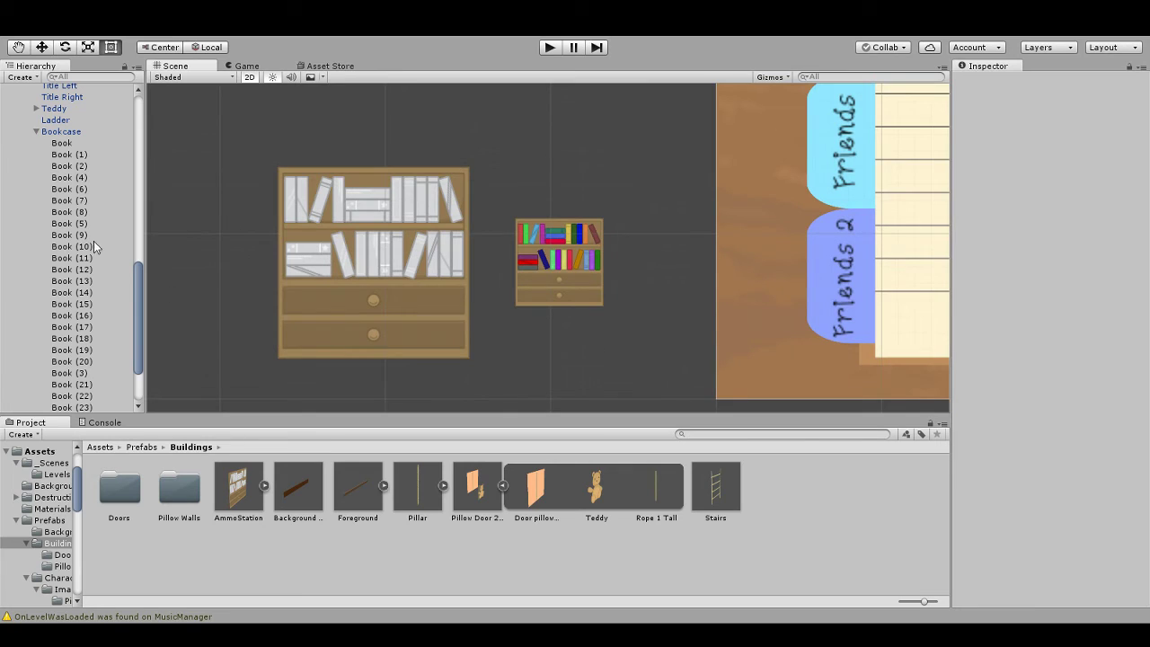
pyautogui.click(37, 130)
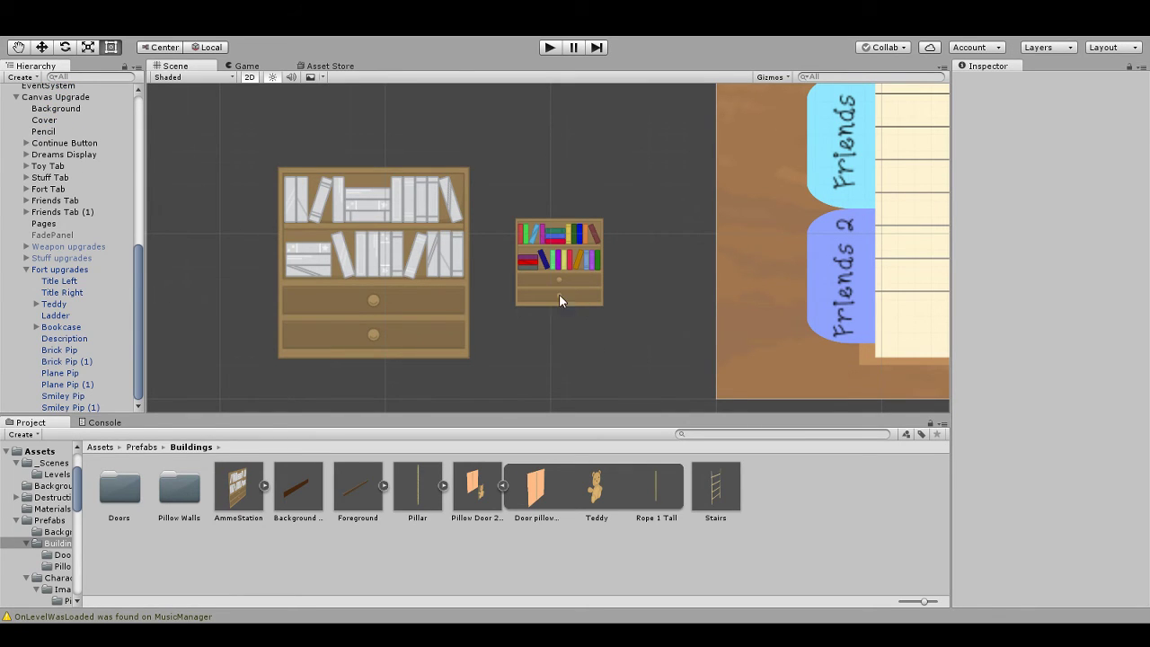
pyautogui.click(580, 328)
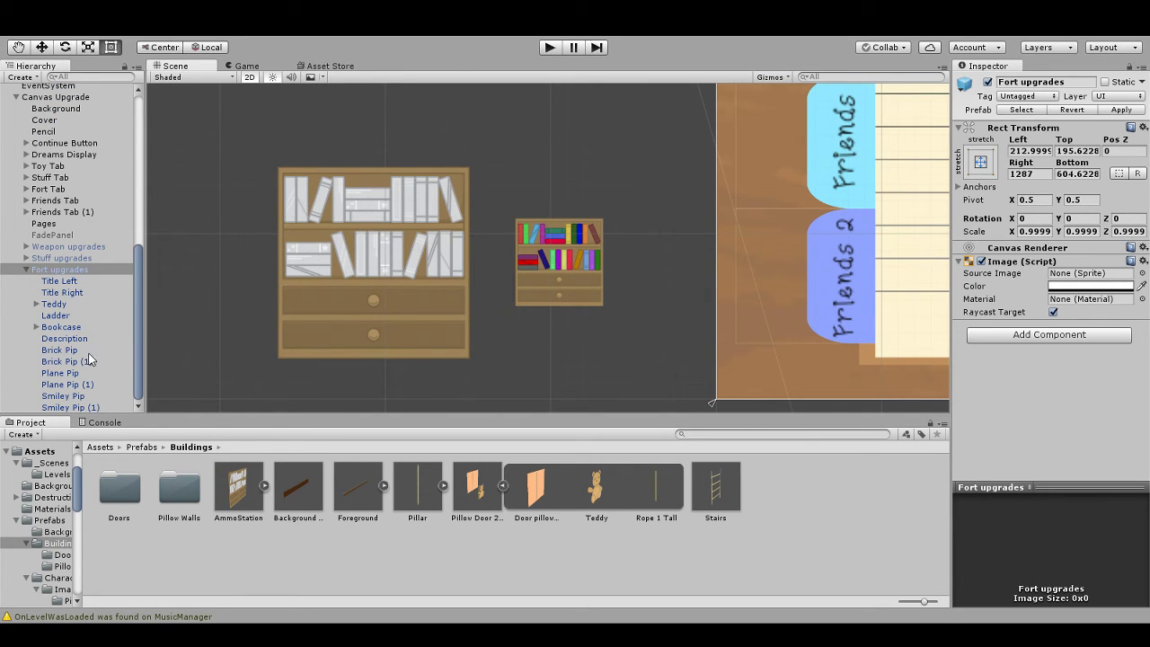
pyautogui.click(56, 328)
pyautogui.scroll(-5, 584, 319)
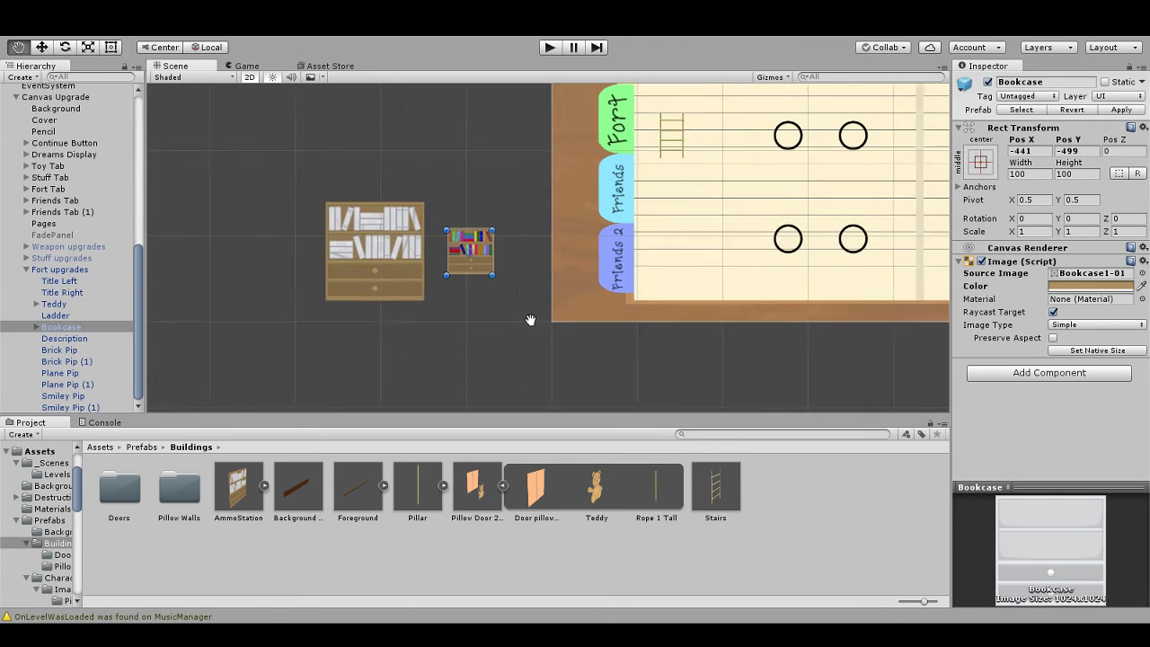
pyautogui.moveTo(412, 264); pyautogui.dragTo(621, 270)
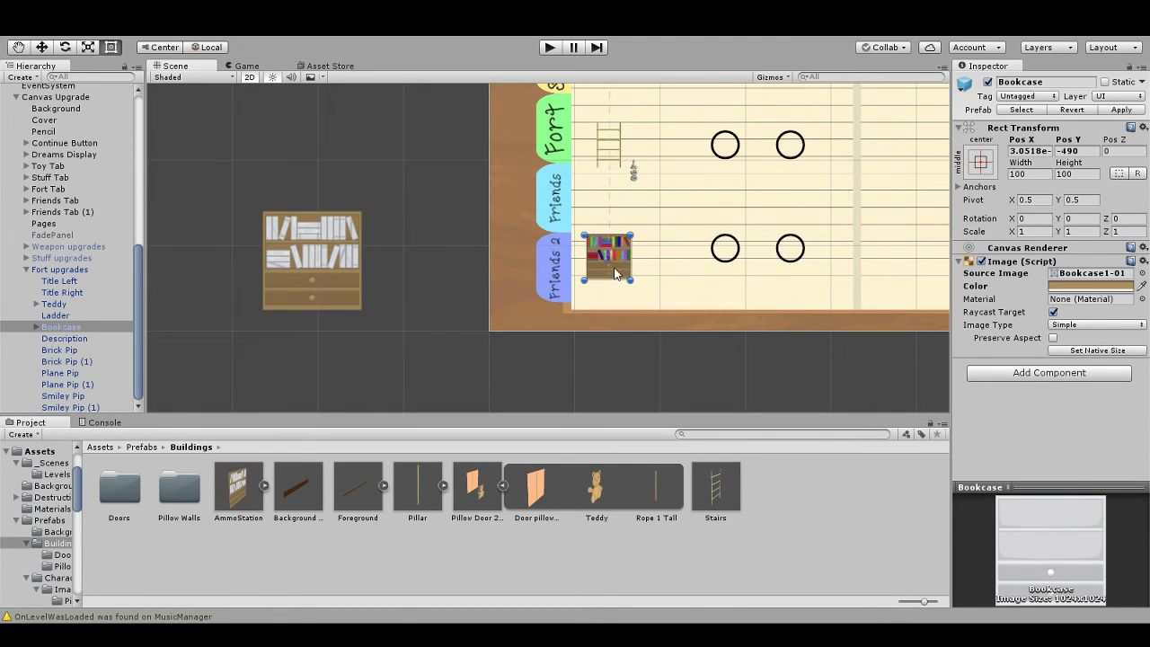
# Step: Delete the AmmoStation reference bookcase from the scene and collapse the Fort upgrades group in the object tree
pyautogui.moveTo(374, 379); pyautogui.dragTo(247, 161)
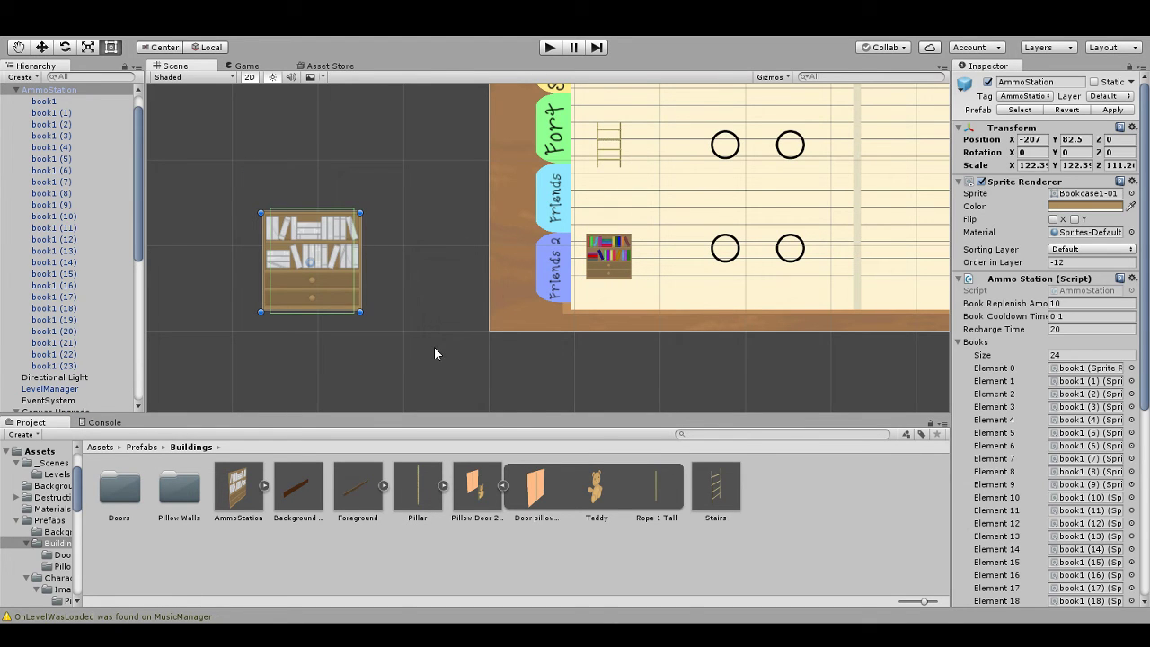
pyautogui.press('Delete')
pyautogui.scroll(2, 362, 298)
pyautogui.scroll(-2, 413, 306)
pyautogui.moveTo(570, 239); pyautogui.dragTo(563, 259)
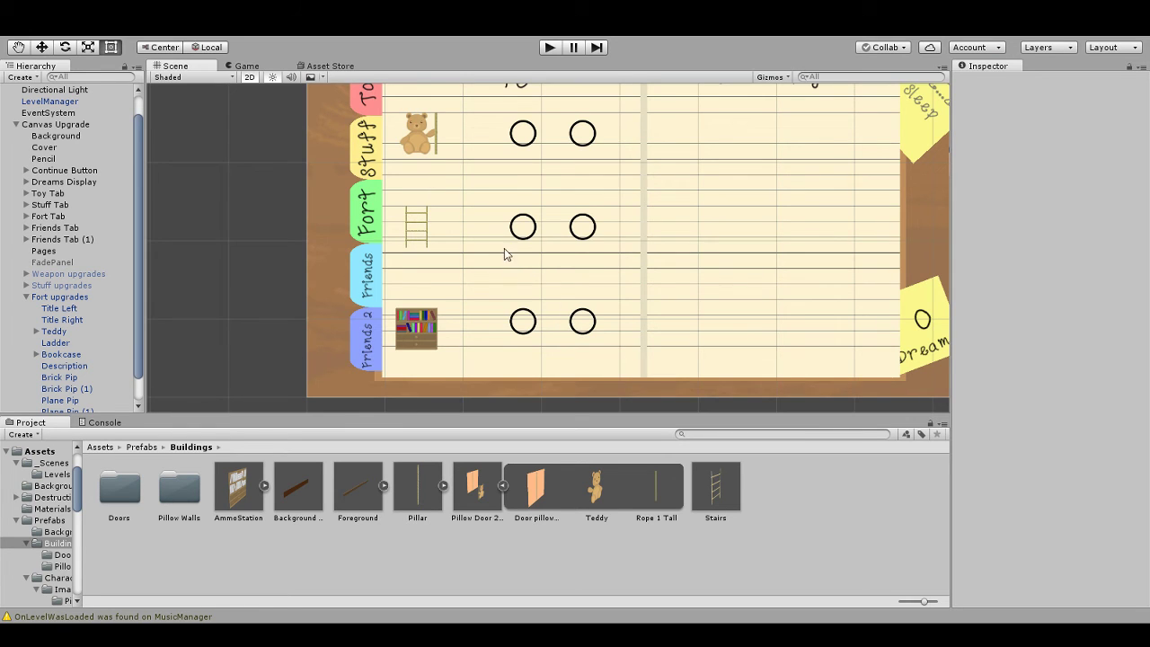
pyautogui.scroll(-2, 486, 274)
pyautogui.scroll(2, 491, 318)
pyautogui.moveTo(476, 321); pyautogui.dragTo(441, 303)
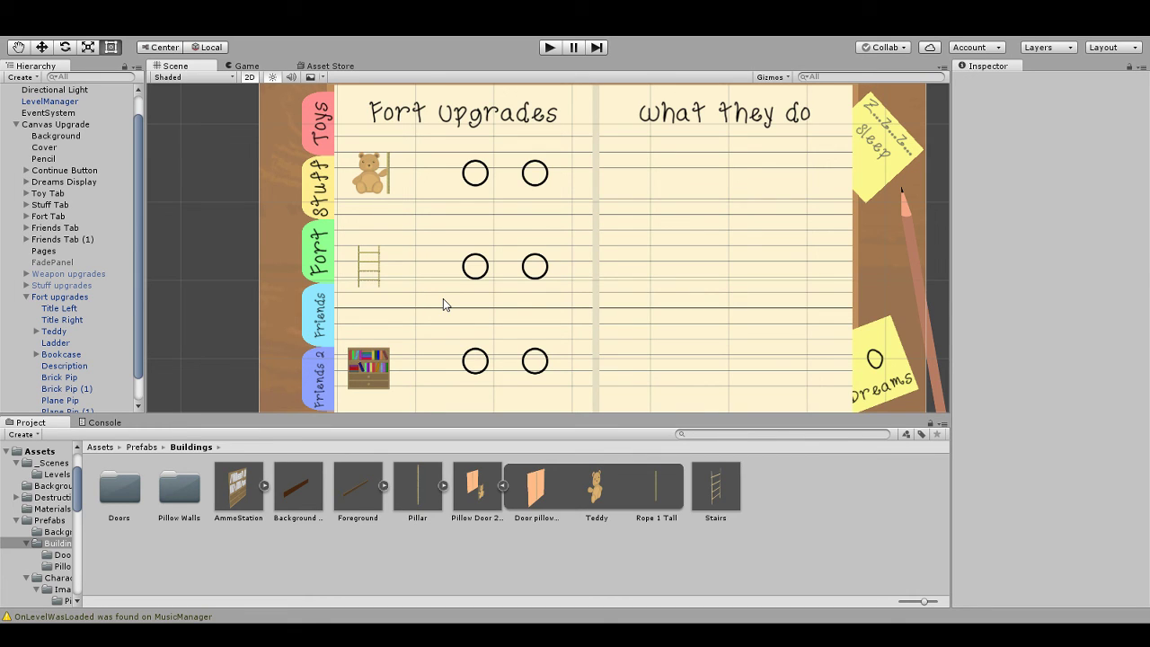
pyautogui.click(27, 297)
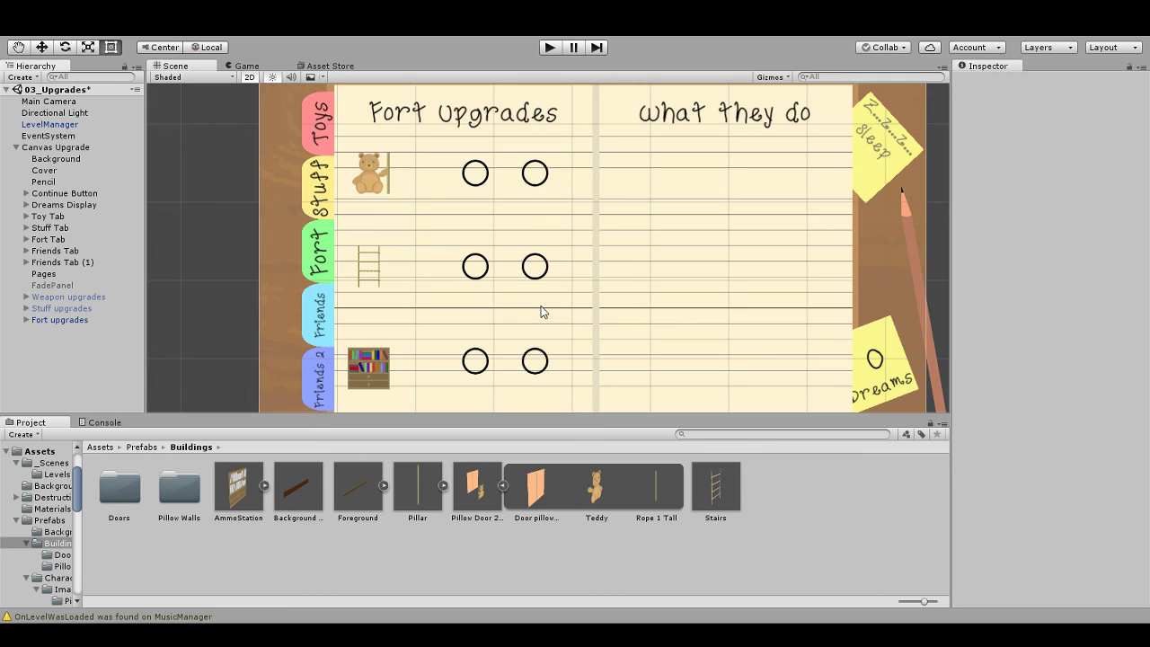